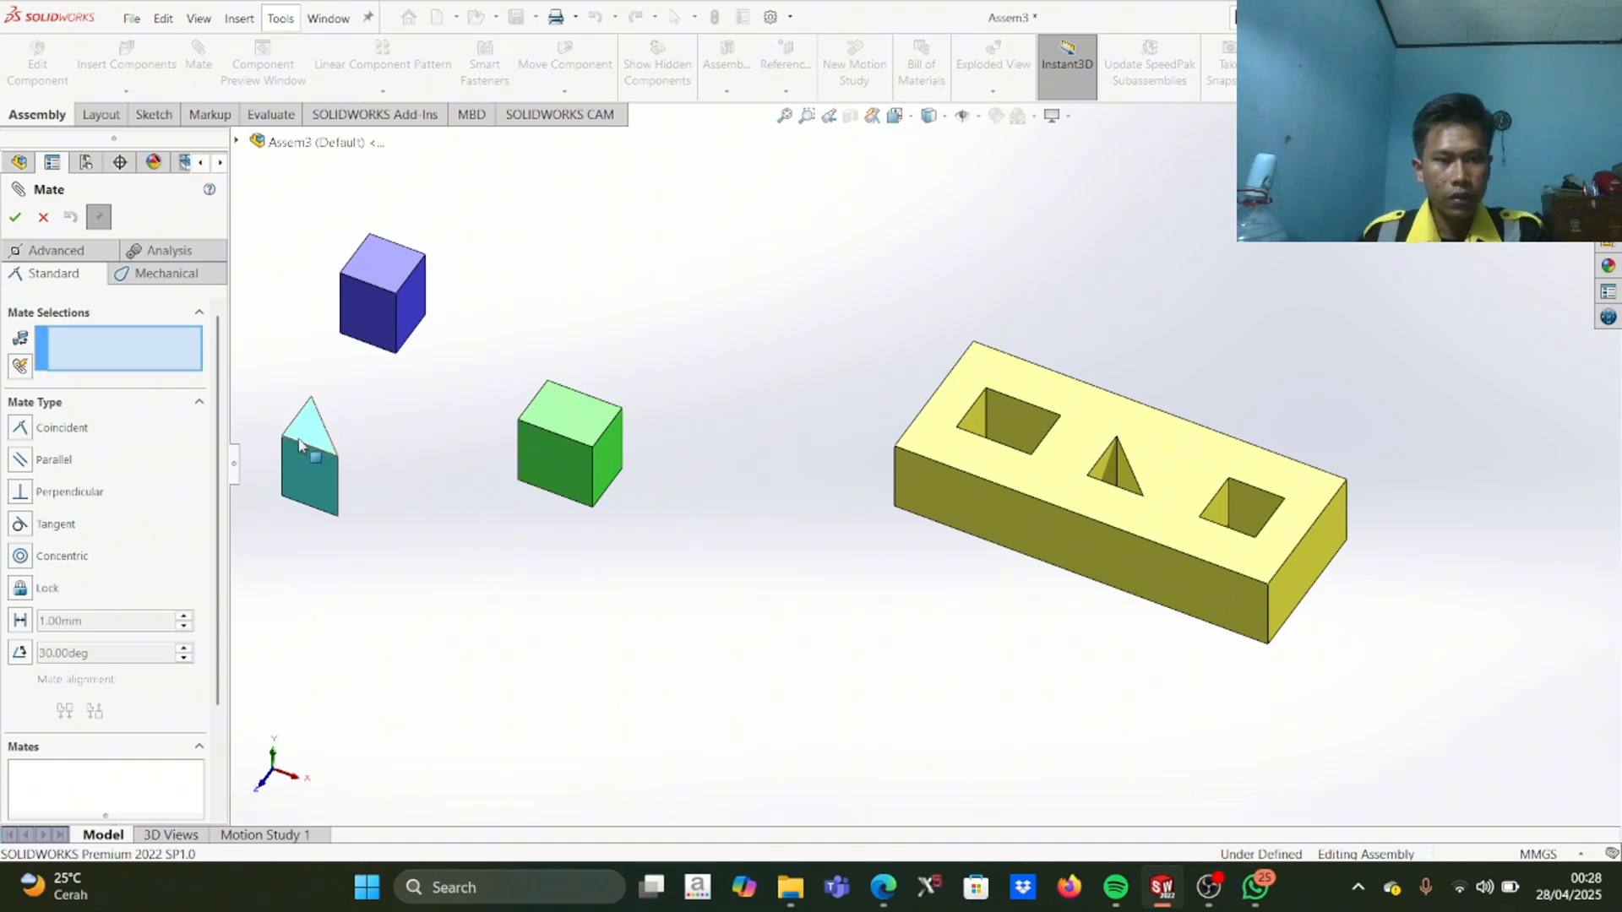
# Step: Add a coincident mate between the triangular prism's upper corner vertex and the matching corner of the yellow block's triangular hole
pyautogui.click(282, 436)
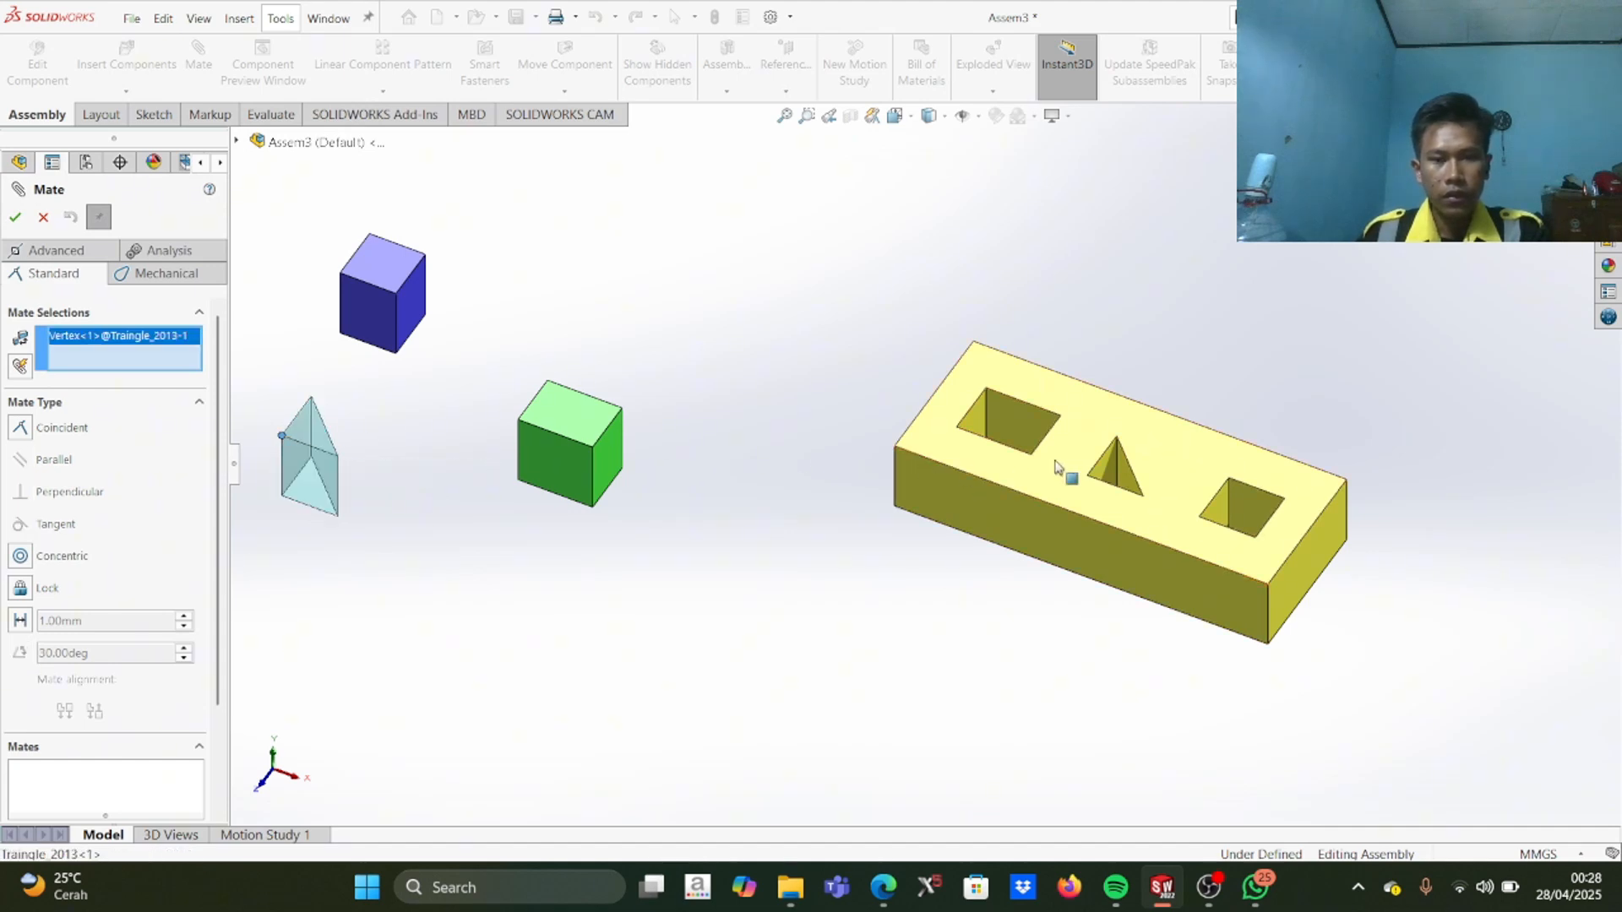
pyautogui.click(1088, 477)
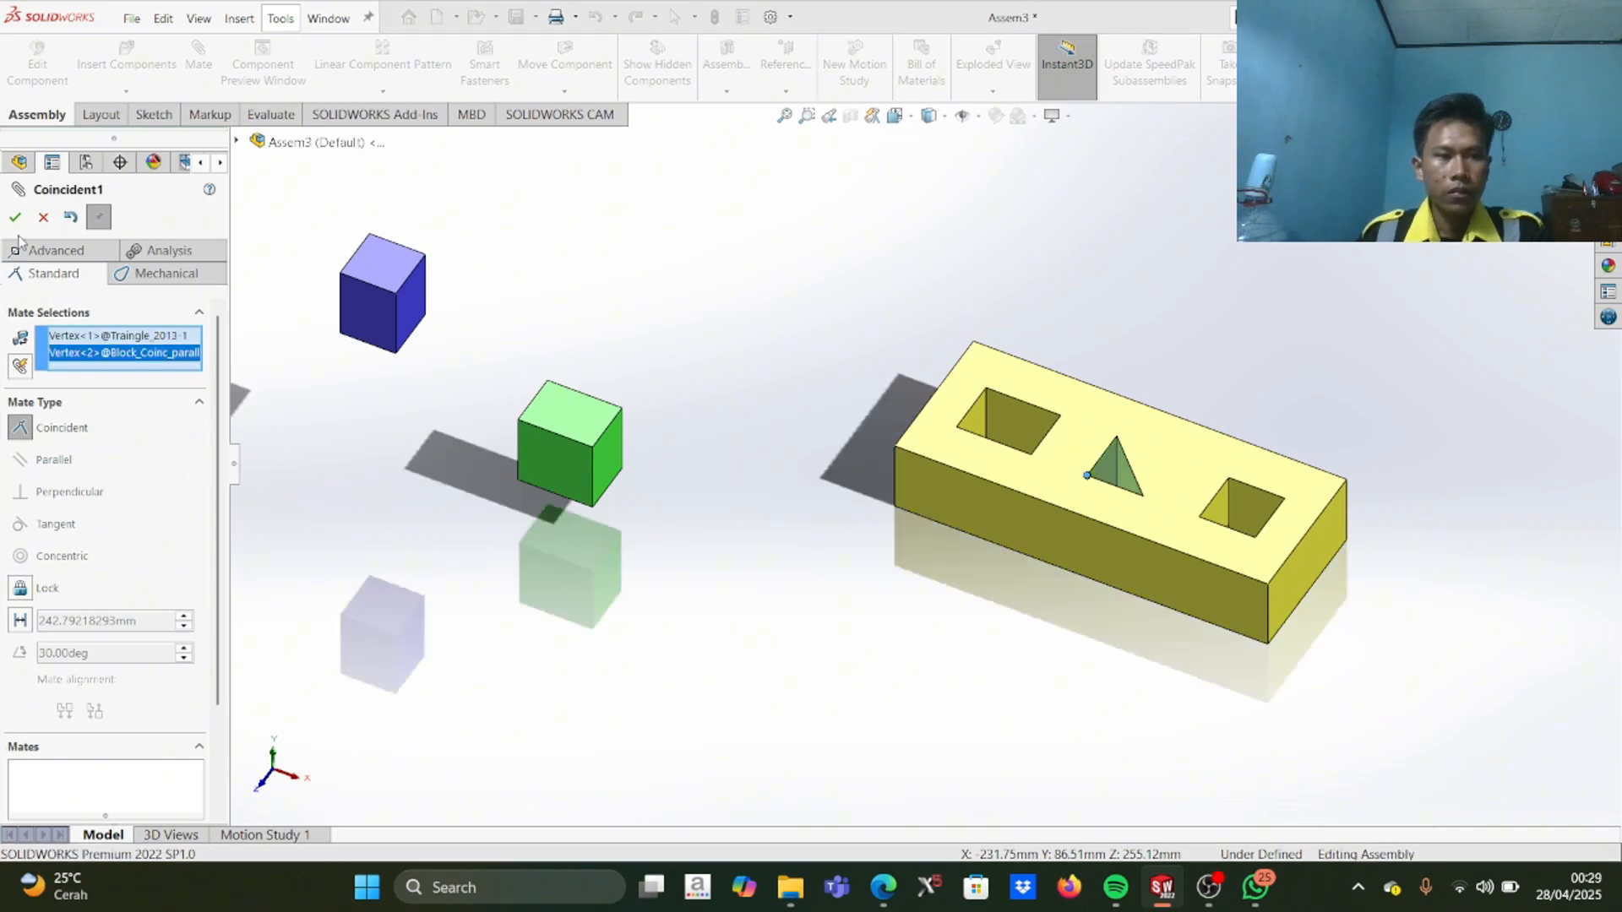
pyautogui.click(16, 219)
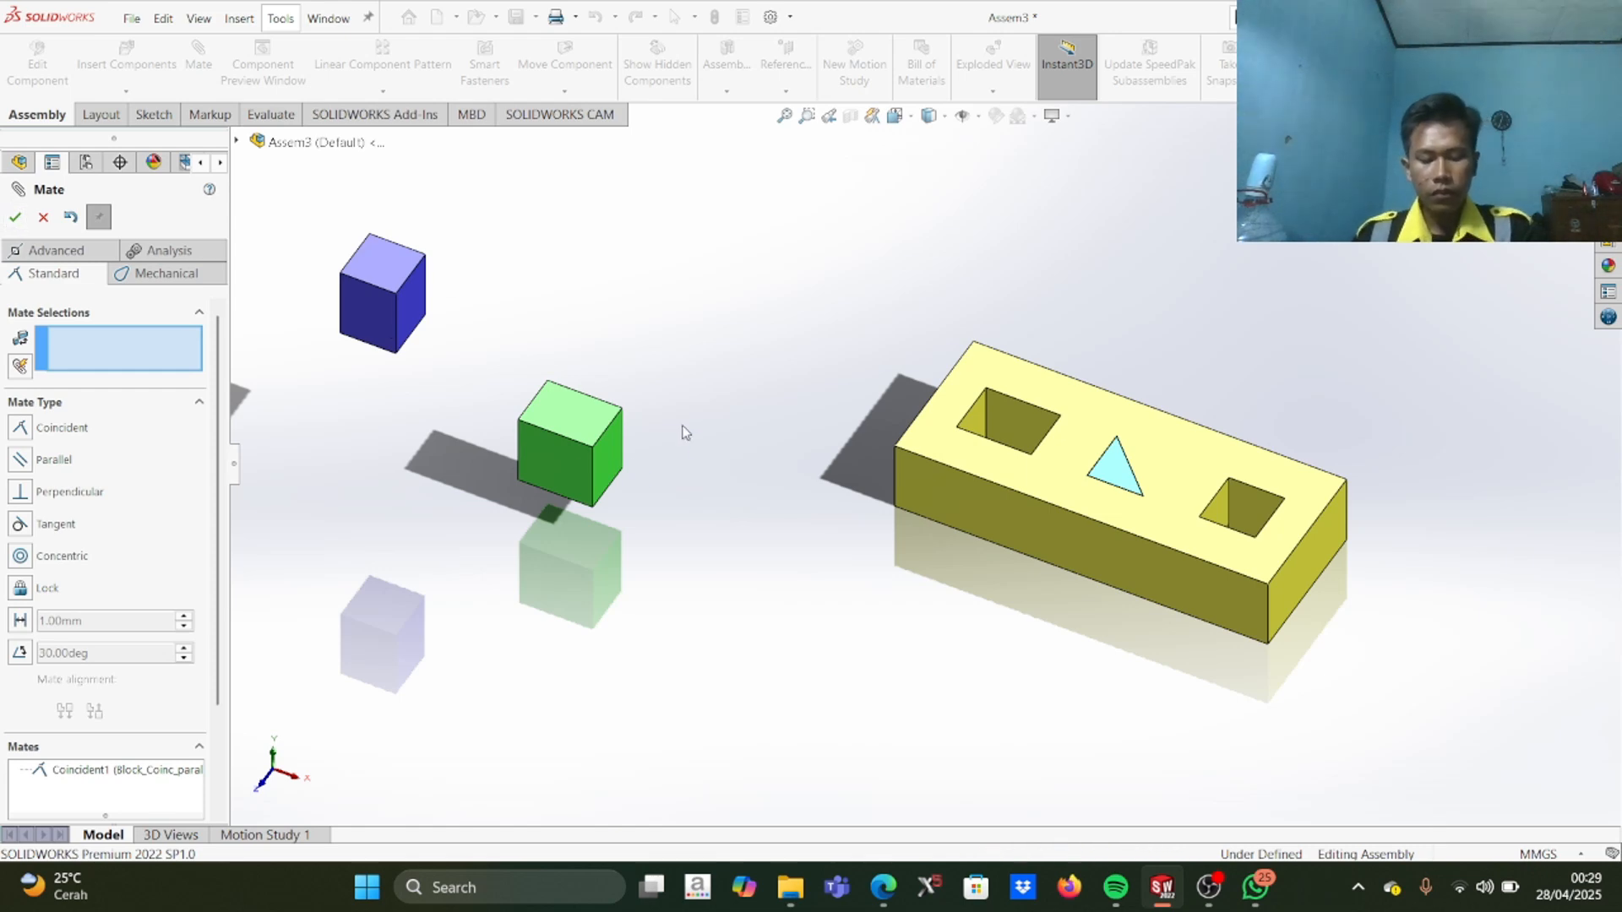
# Step: Switch to the presentation to view the slide defining coincident, concentric, parallel and tangent mates, and return to the SOLIDWORKS assembly
pyautogui.click(884, 885)
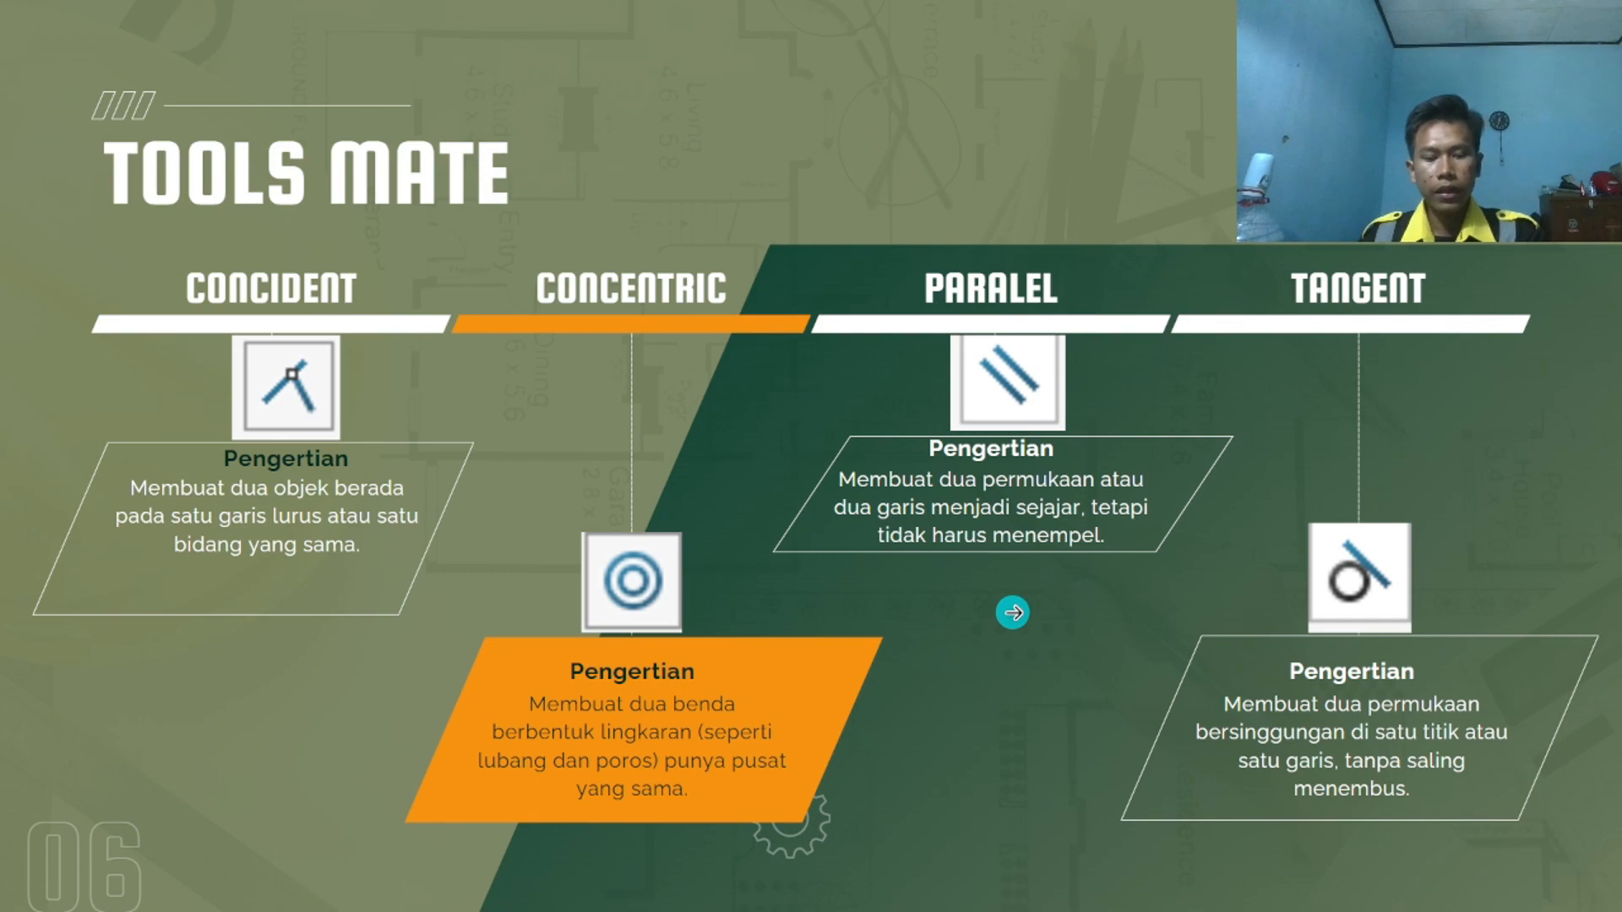
pyautogui.hotkey('alt', 'Tab')
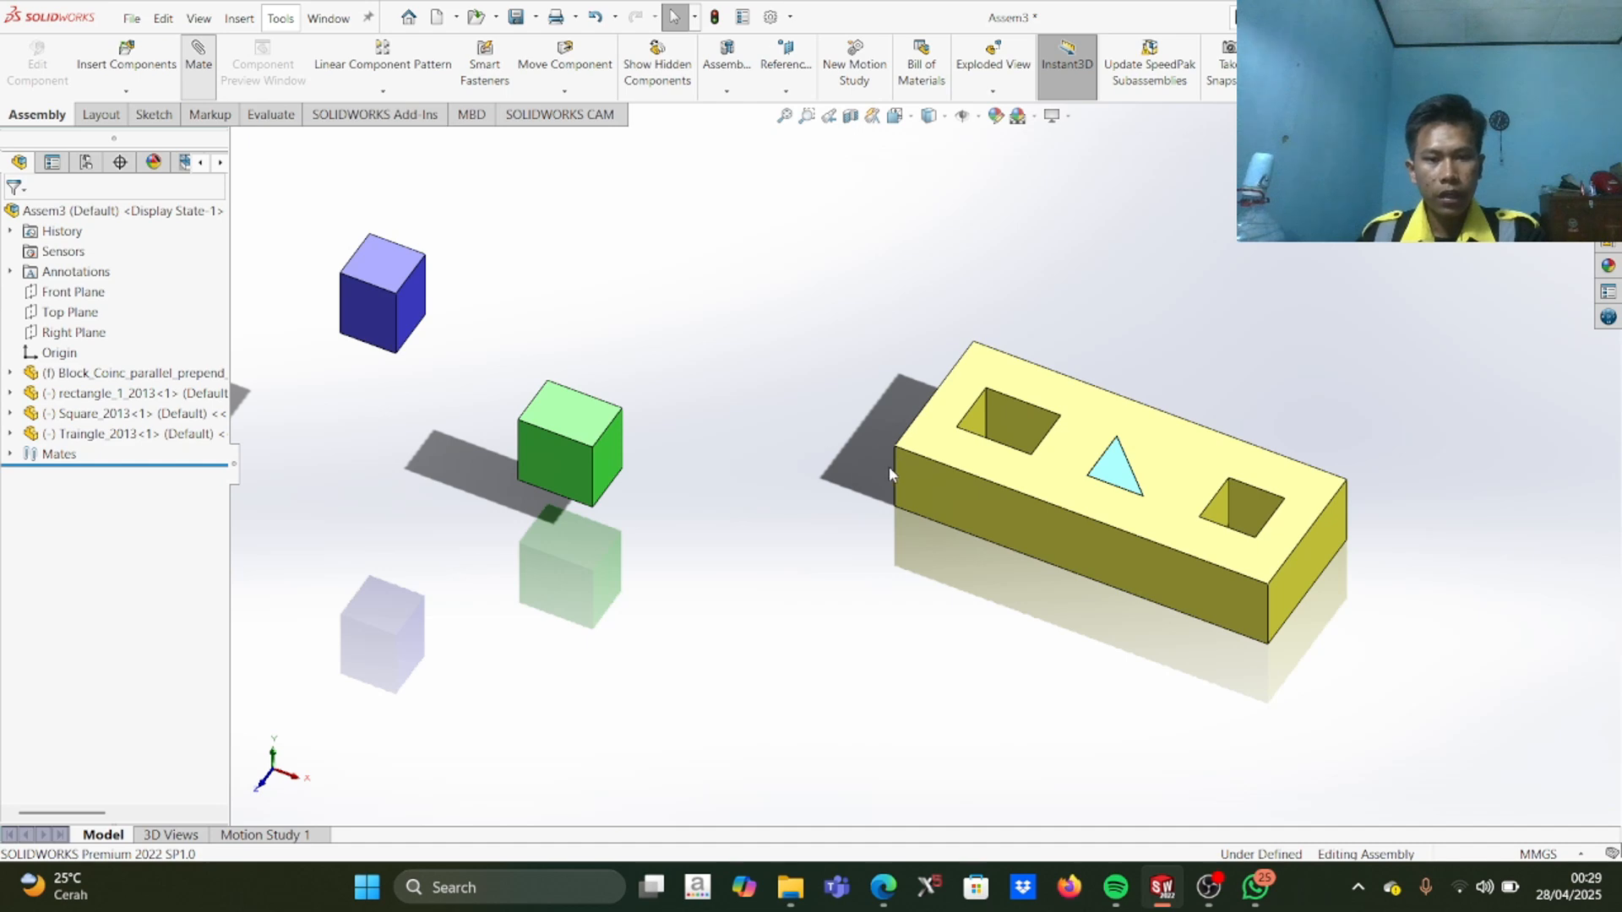
# Step: Add a coincident mate between the yellow block's narrow end face and a side face of the green block
pyautogui.moveTo(610, 420); pyautogui.dragTo(605, 423, button='middle')
pyautogui.scroll(-7, 605, 421)
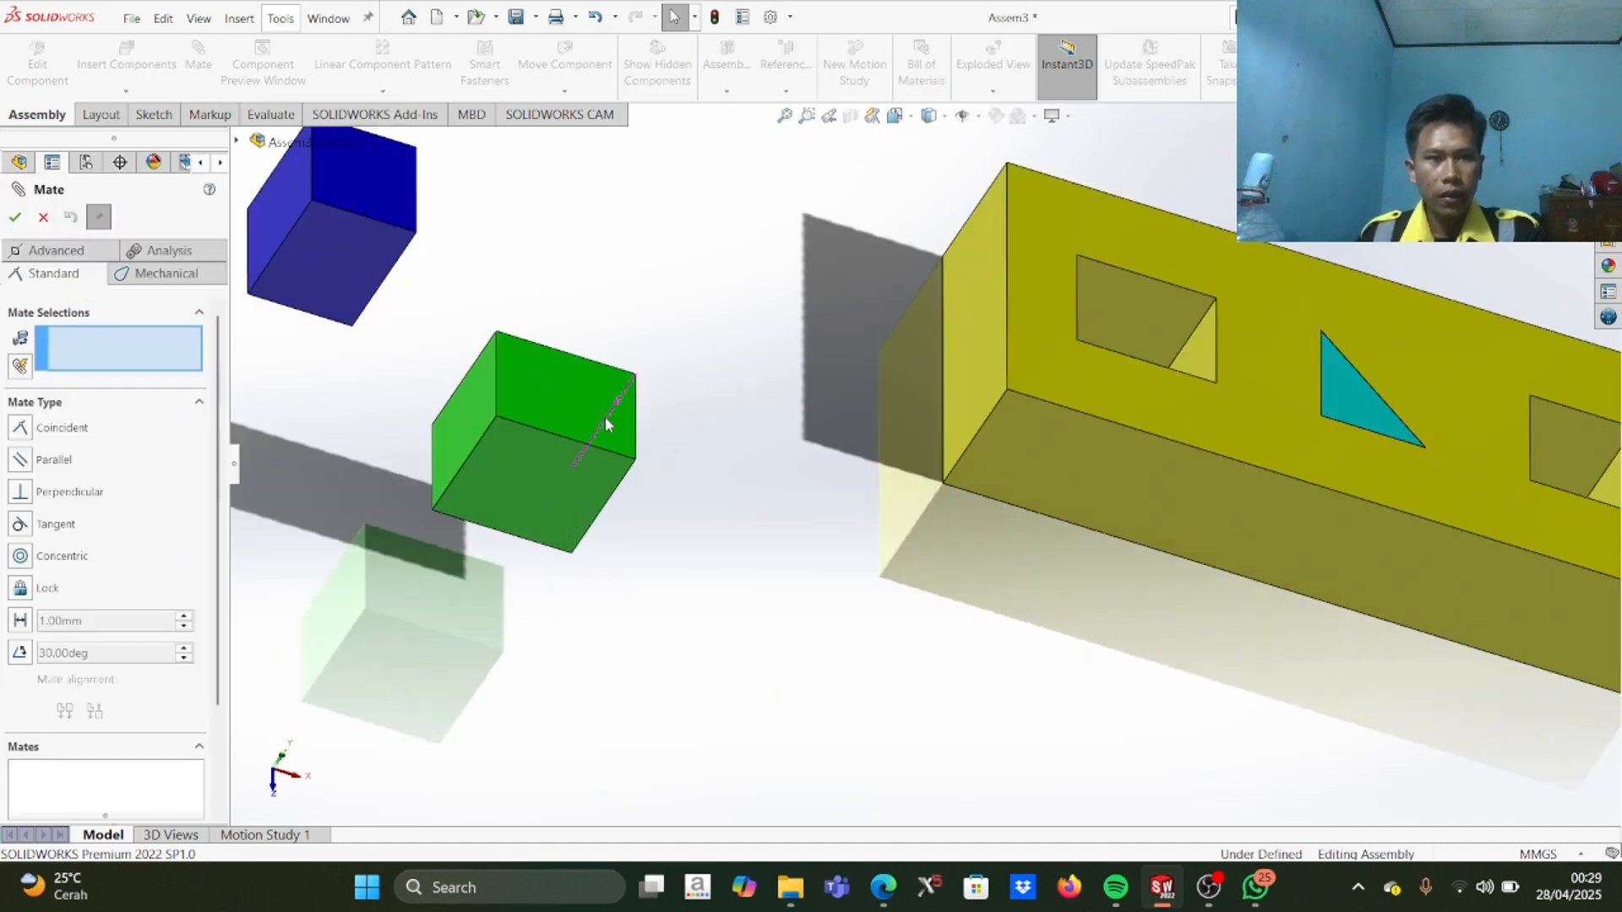
pyautogui.scroll(5, 821, 456)
pyautogui.scroll(3, 946, 412)
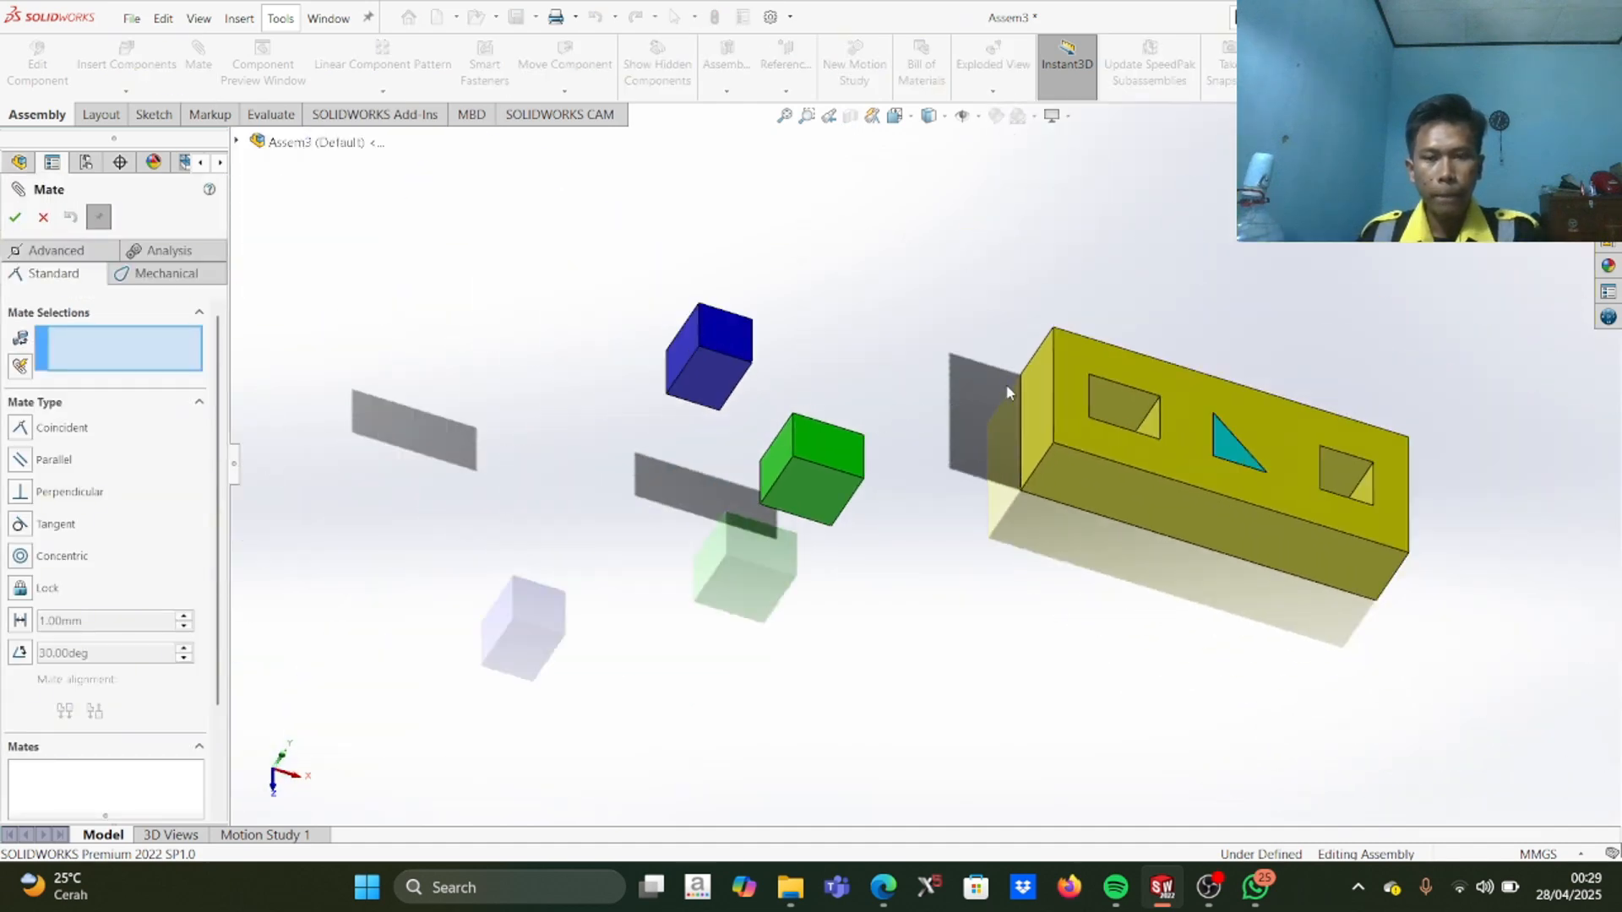
pyautogui.click(1036, 404)
pyautogui.moveTo(984, 522); pyautogui.dragTo(909, 464, button='middle')
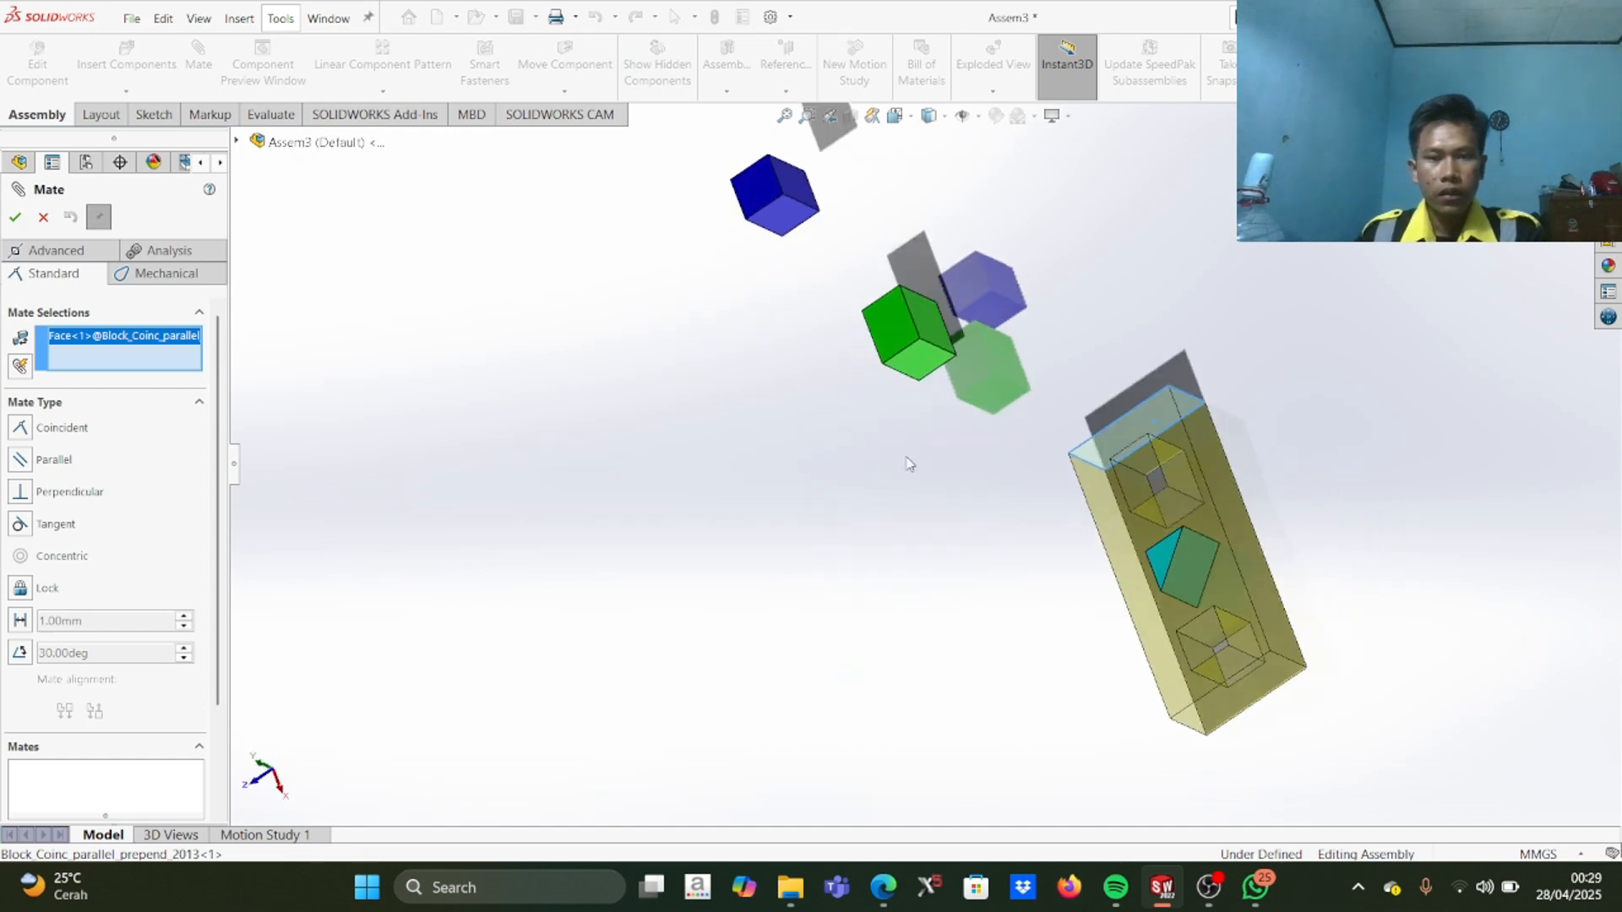
pyautogui.click(919, 380)
pyautogui.moveTo(1018, 556); pyautogui.dragTo(674, 550, button='middle')
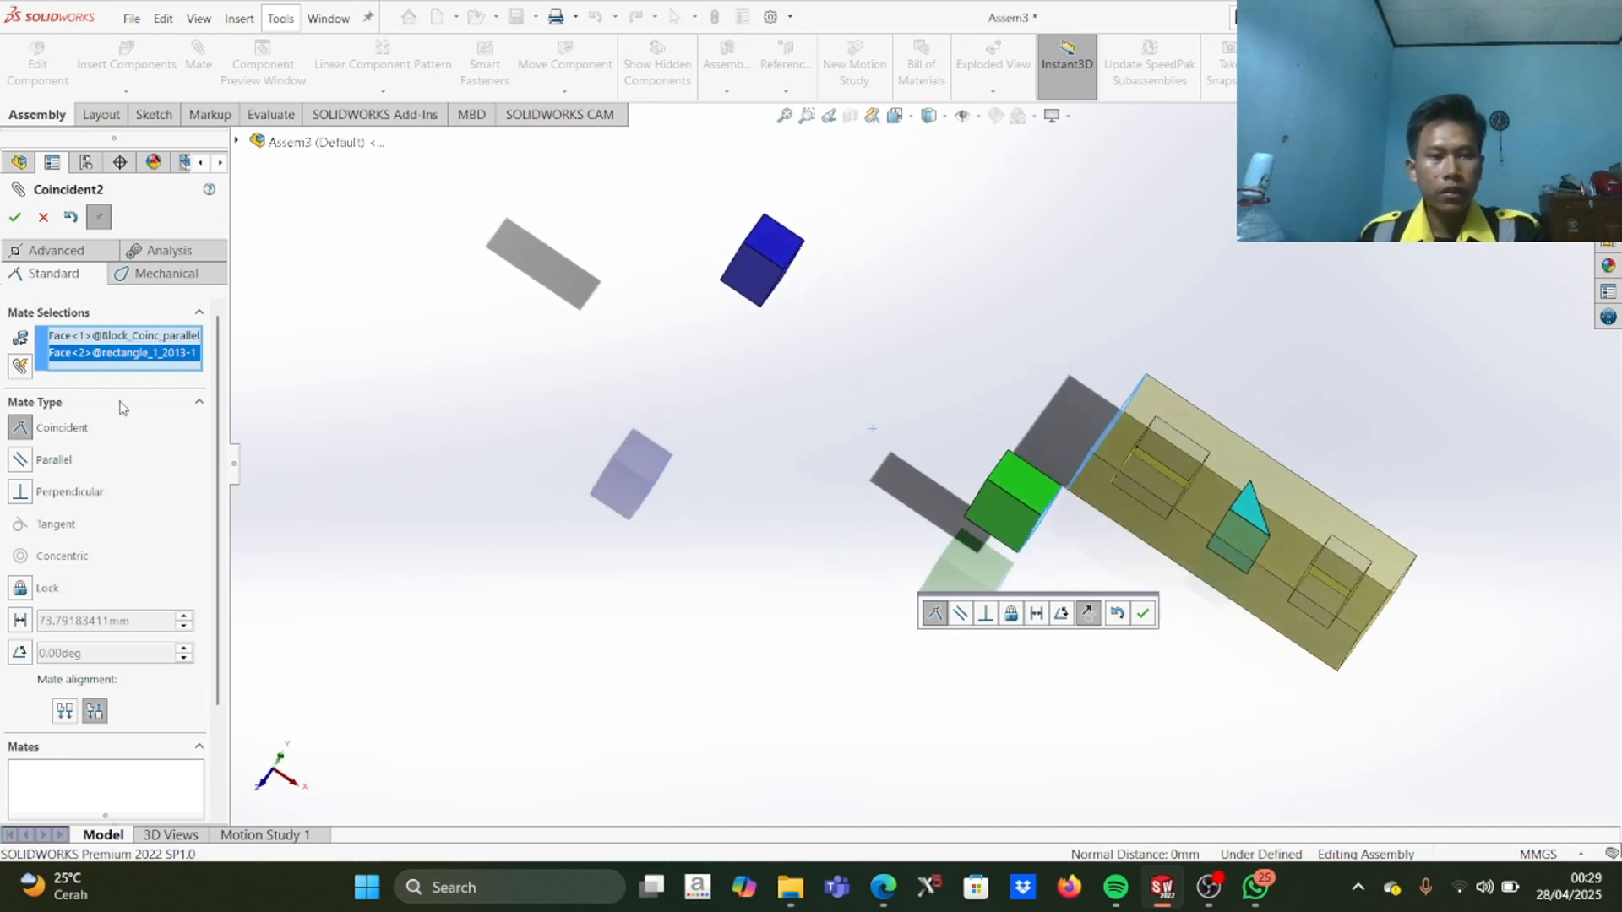
pyautogui.click(14, 217)
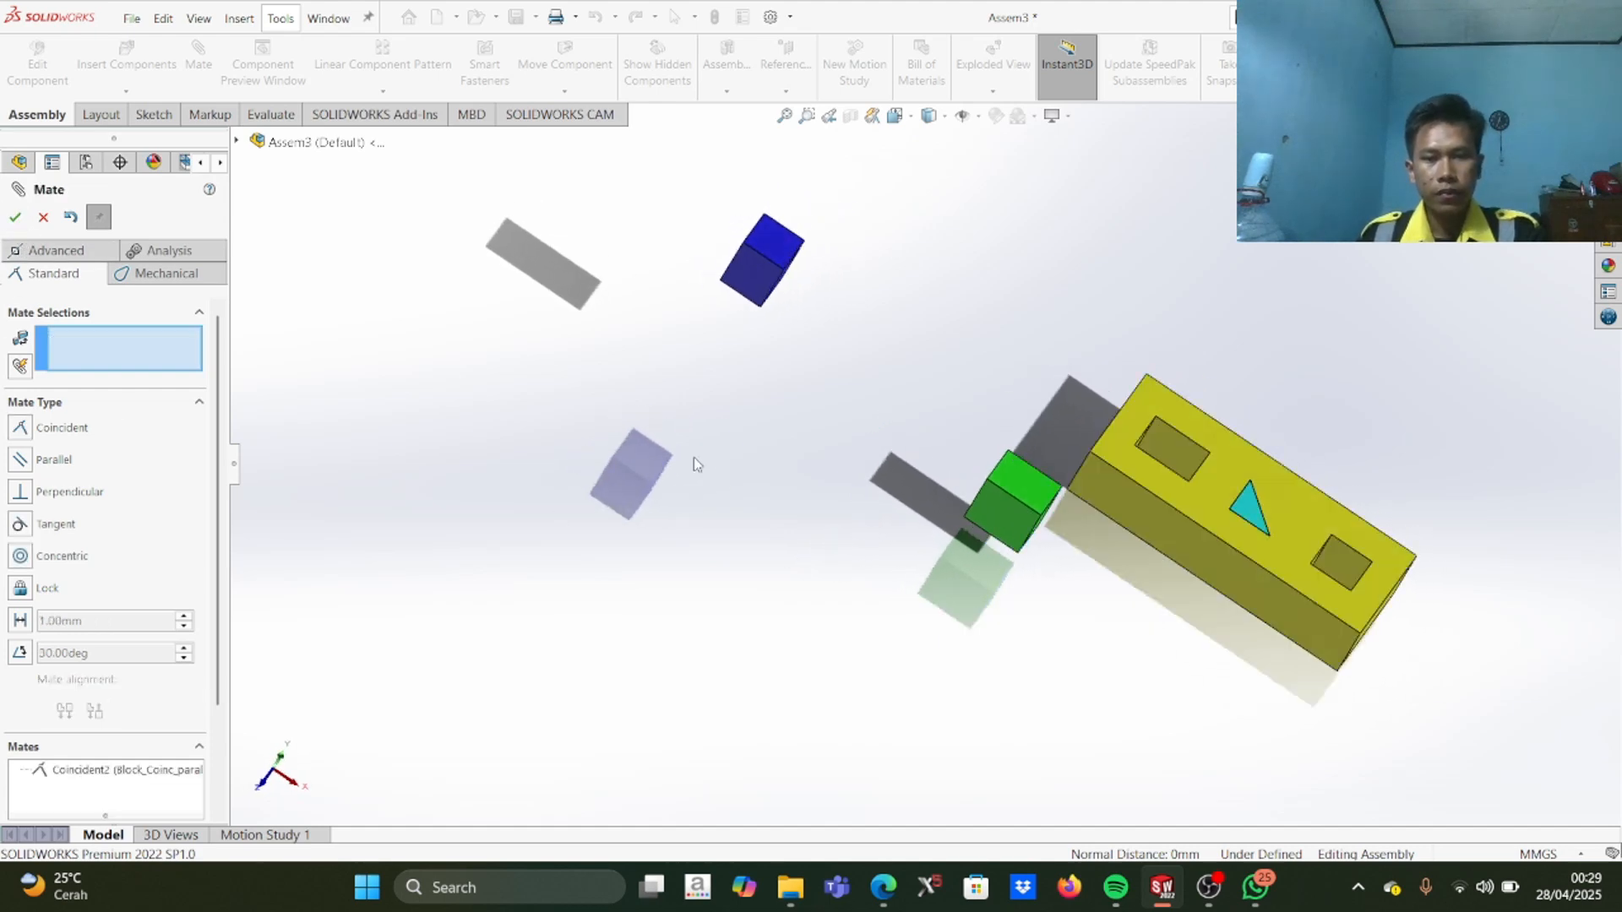
# Step: Switch to the presentation to view the slide on perpendicular, distance, angle and lock mates, and return to the SOLIDWORKS assembly
pyautogui.moveTo(996, 566); pyautogui.dragTo(875, 448, button='middle')
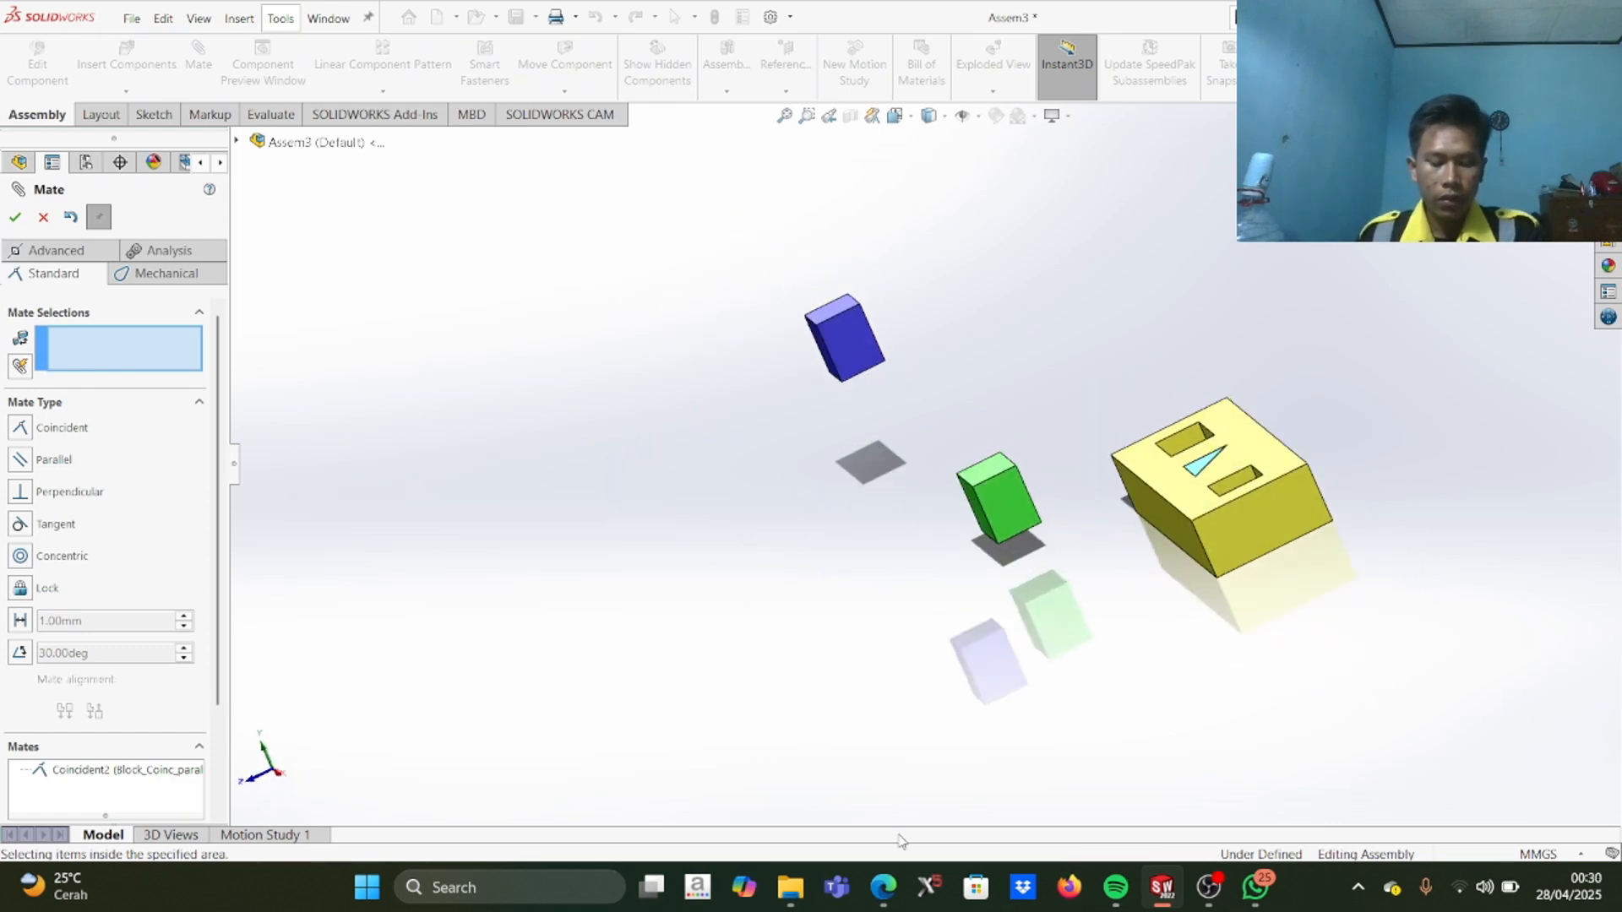
pyautogui.click(882, 886)
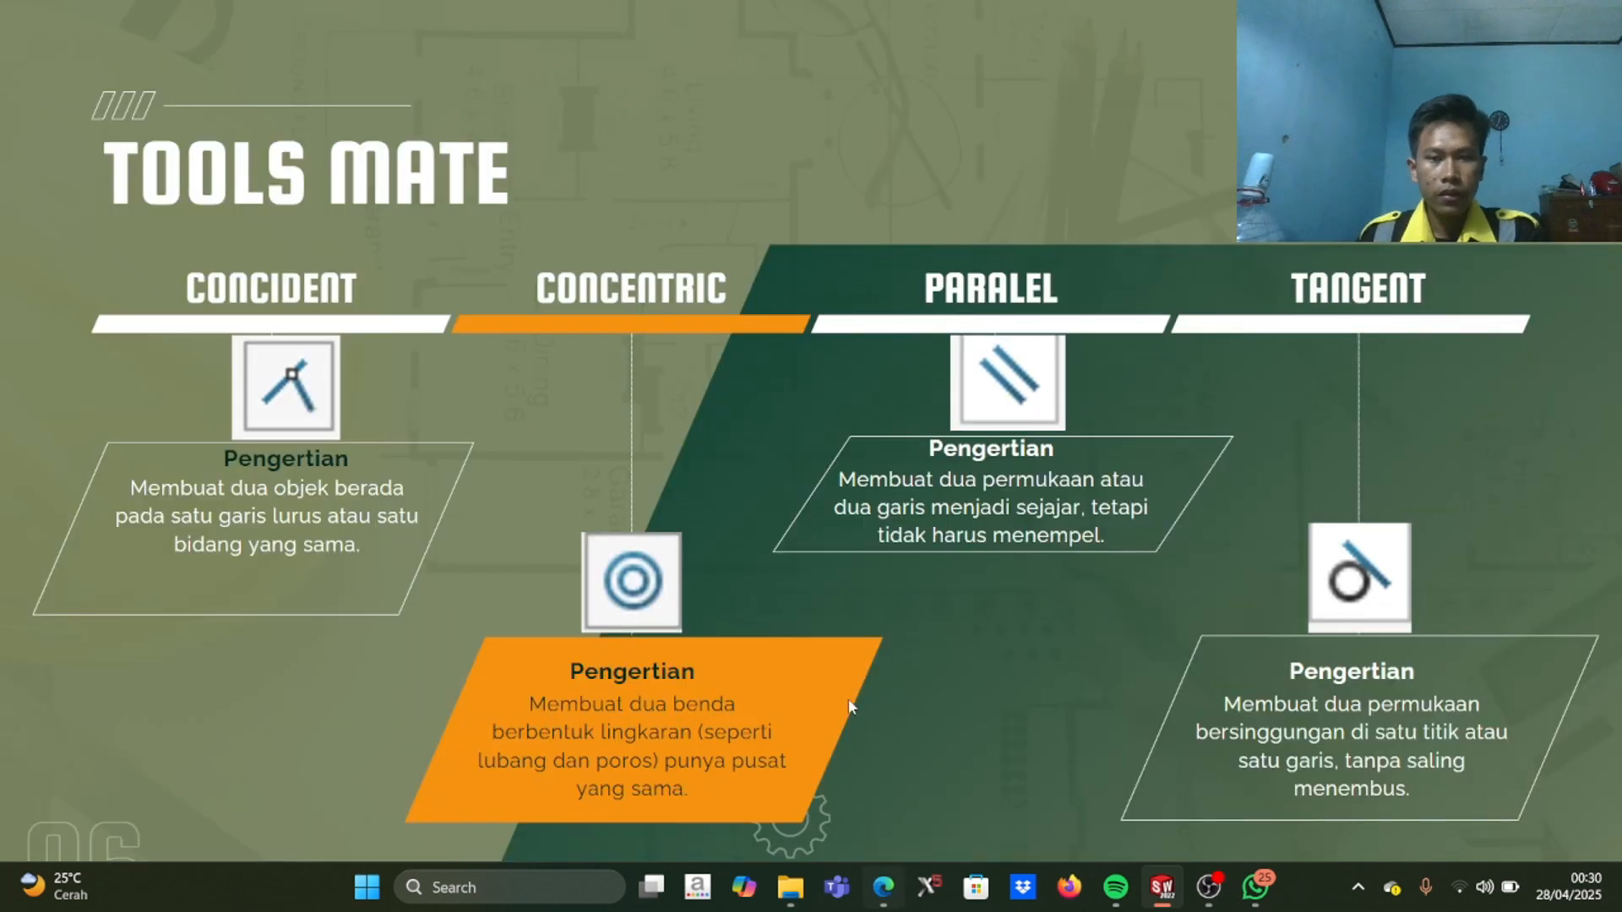
pyautogui.click(971, 664)
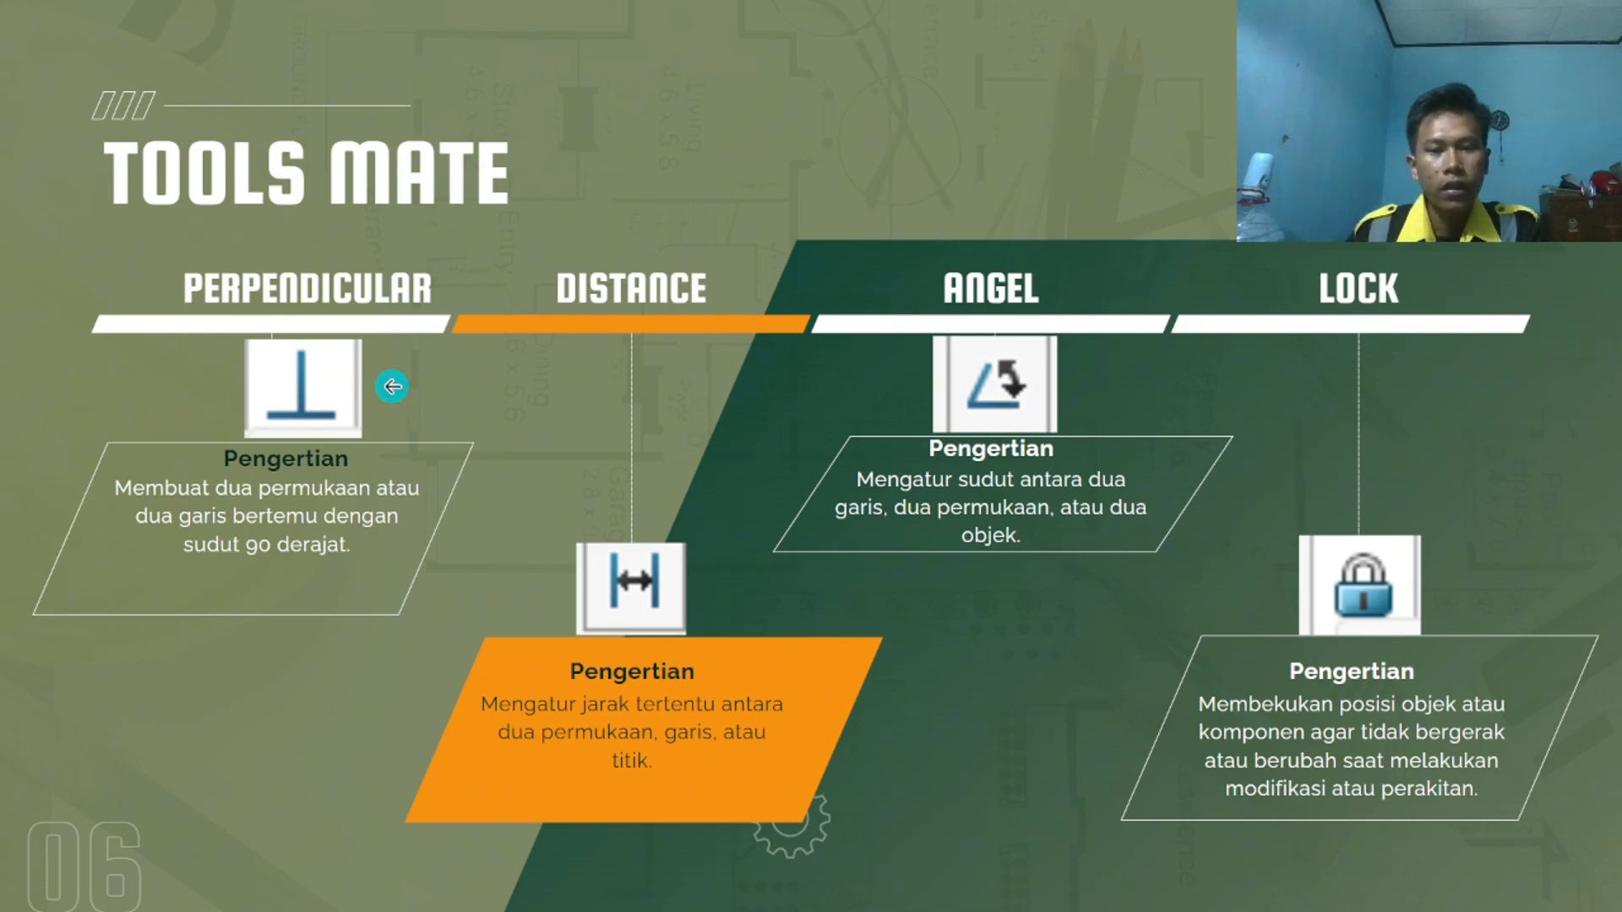
pyautogui.hotkey('alt', 'Tab')
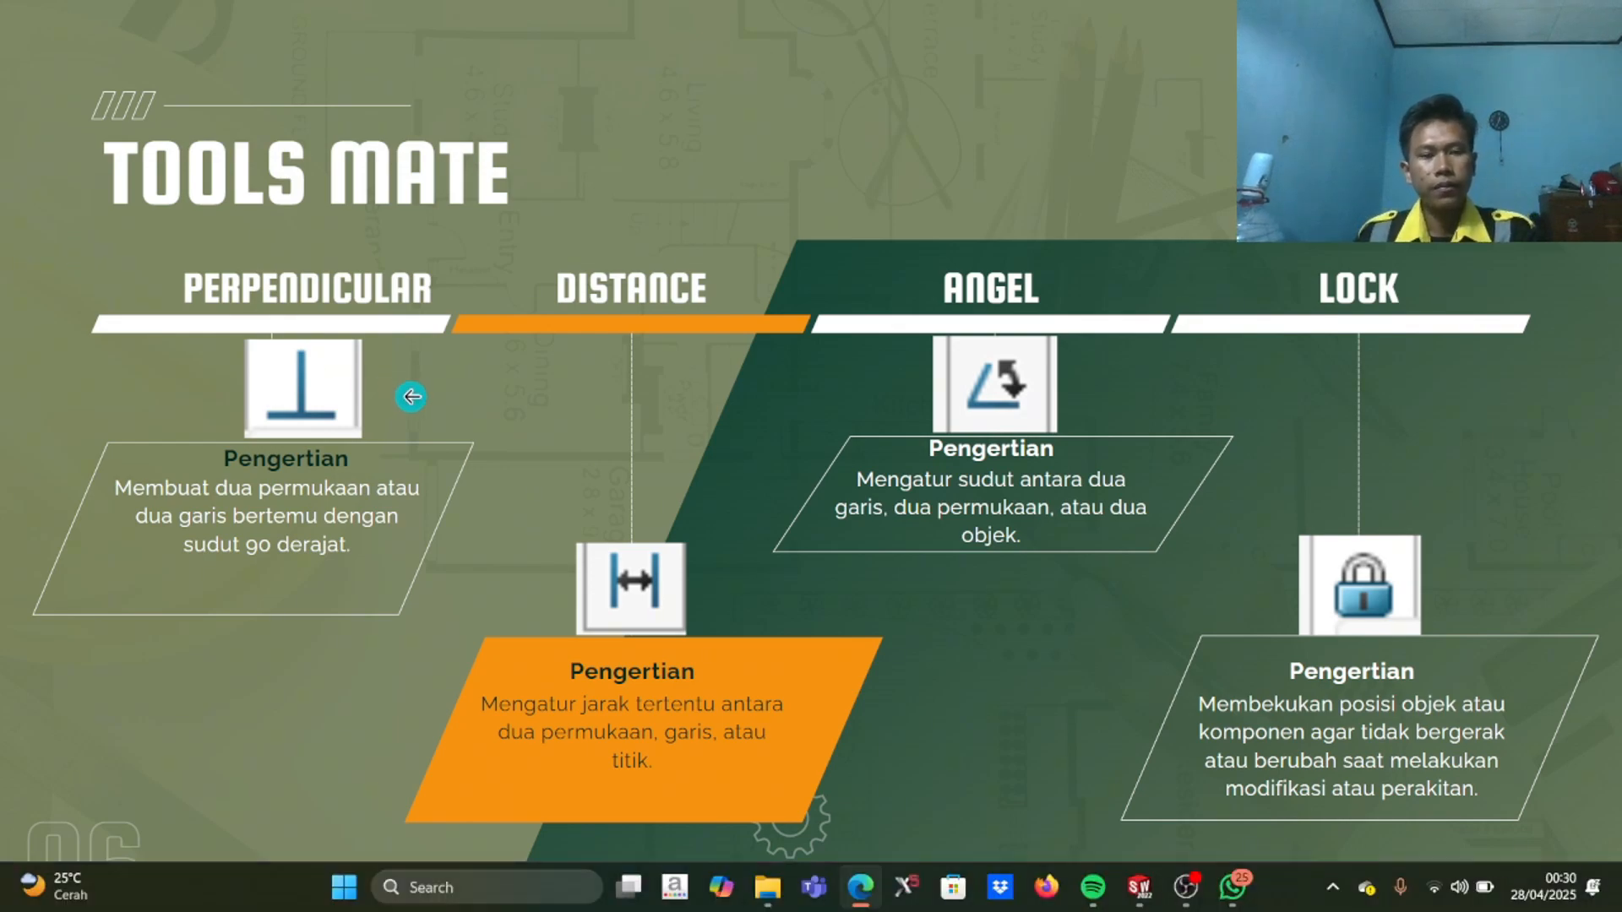
# Step: Add a coincident mate between the yellow block's long upper edge and a side face of the blue block, and close the Mate command
pyautogui.scroll(-6, 1113, 475)
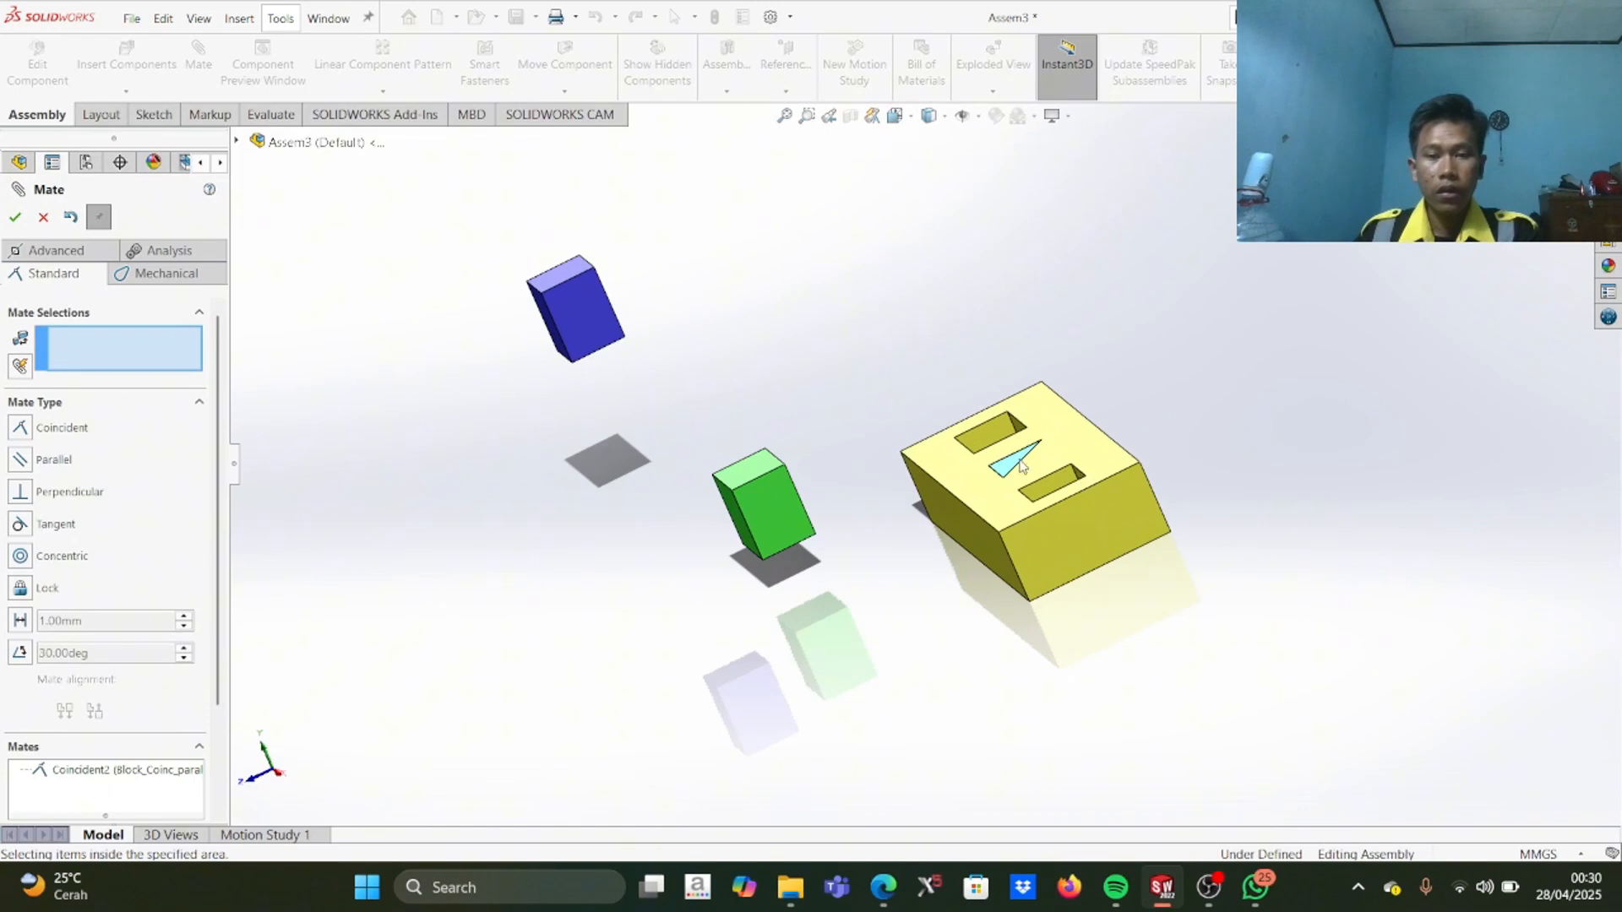
pyautogui.scroll(5, 746, 403)
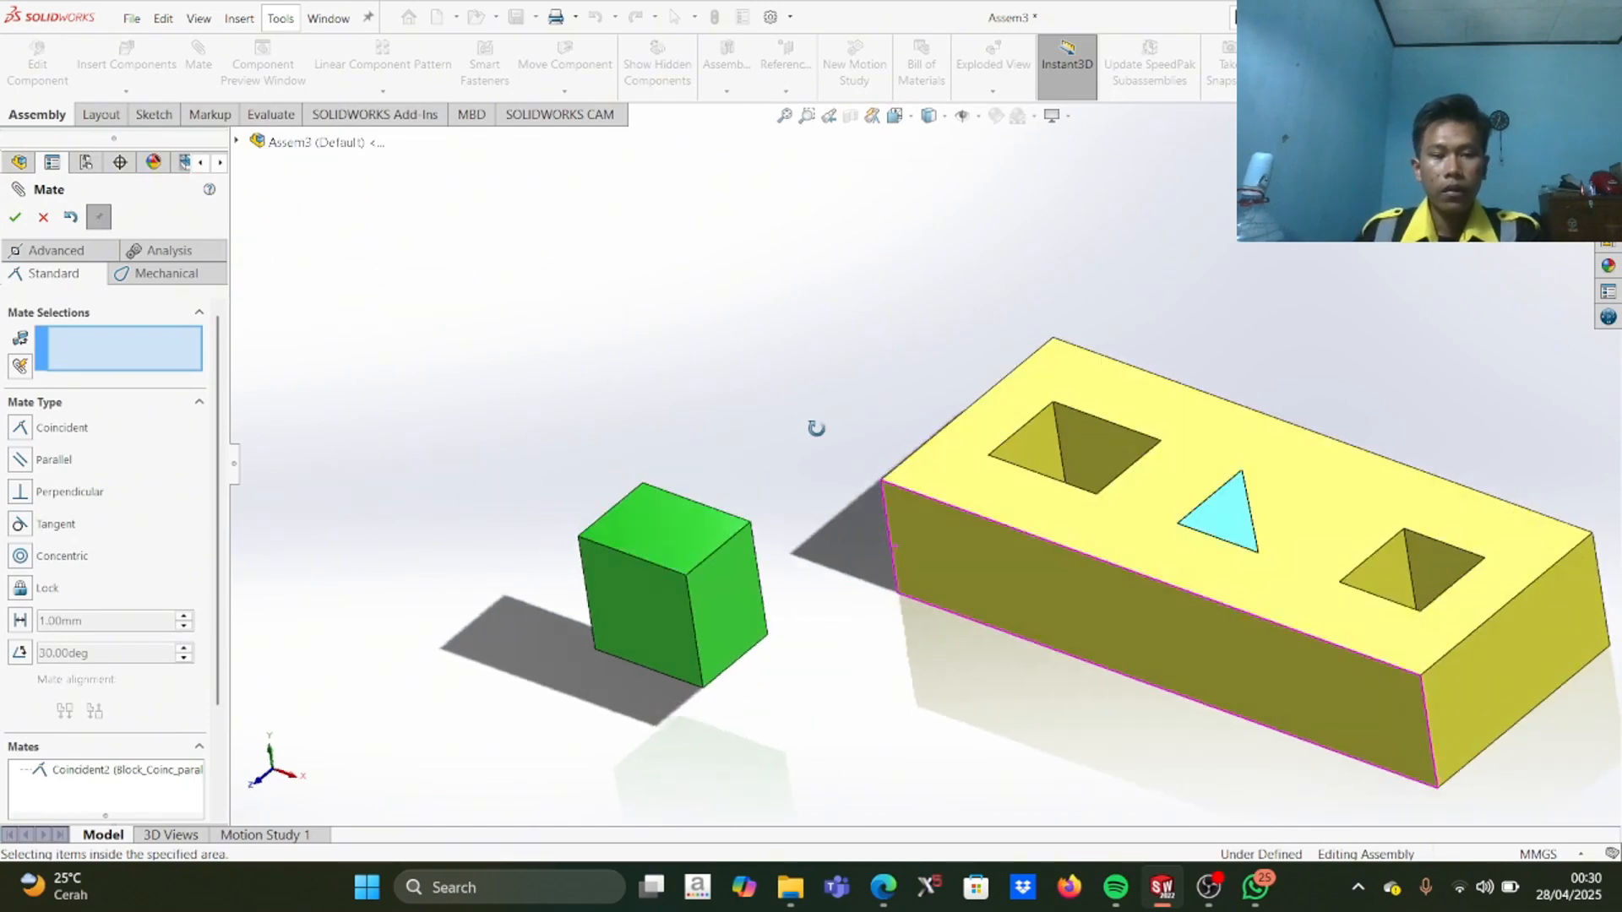
pyautogui.scroll(-2, 864, 486)
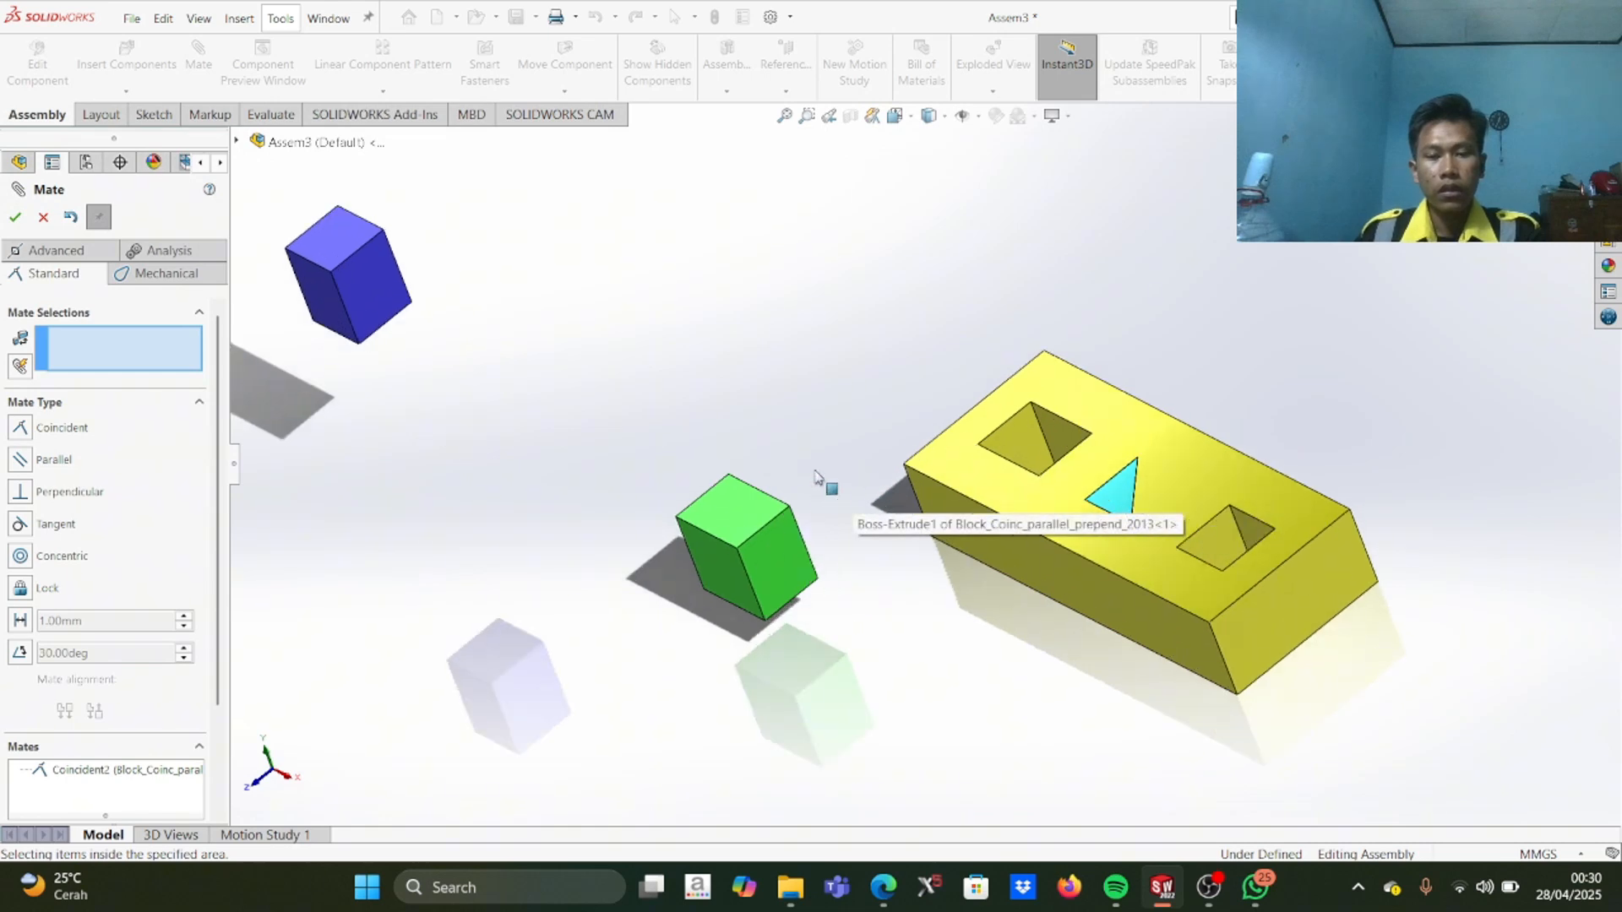
pyautogui.click(987, 511)
pyautogui.moveTo(814, 419); pyautogui.dragTo(756, 372, button='middle')
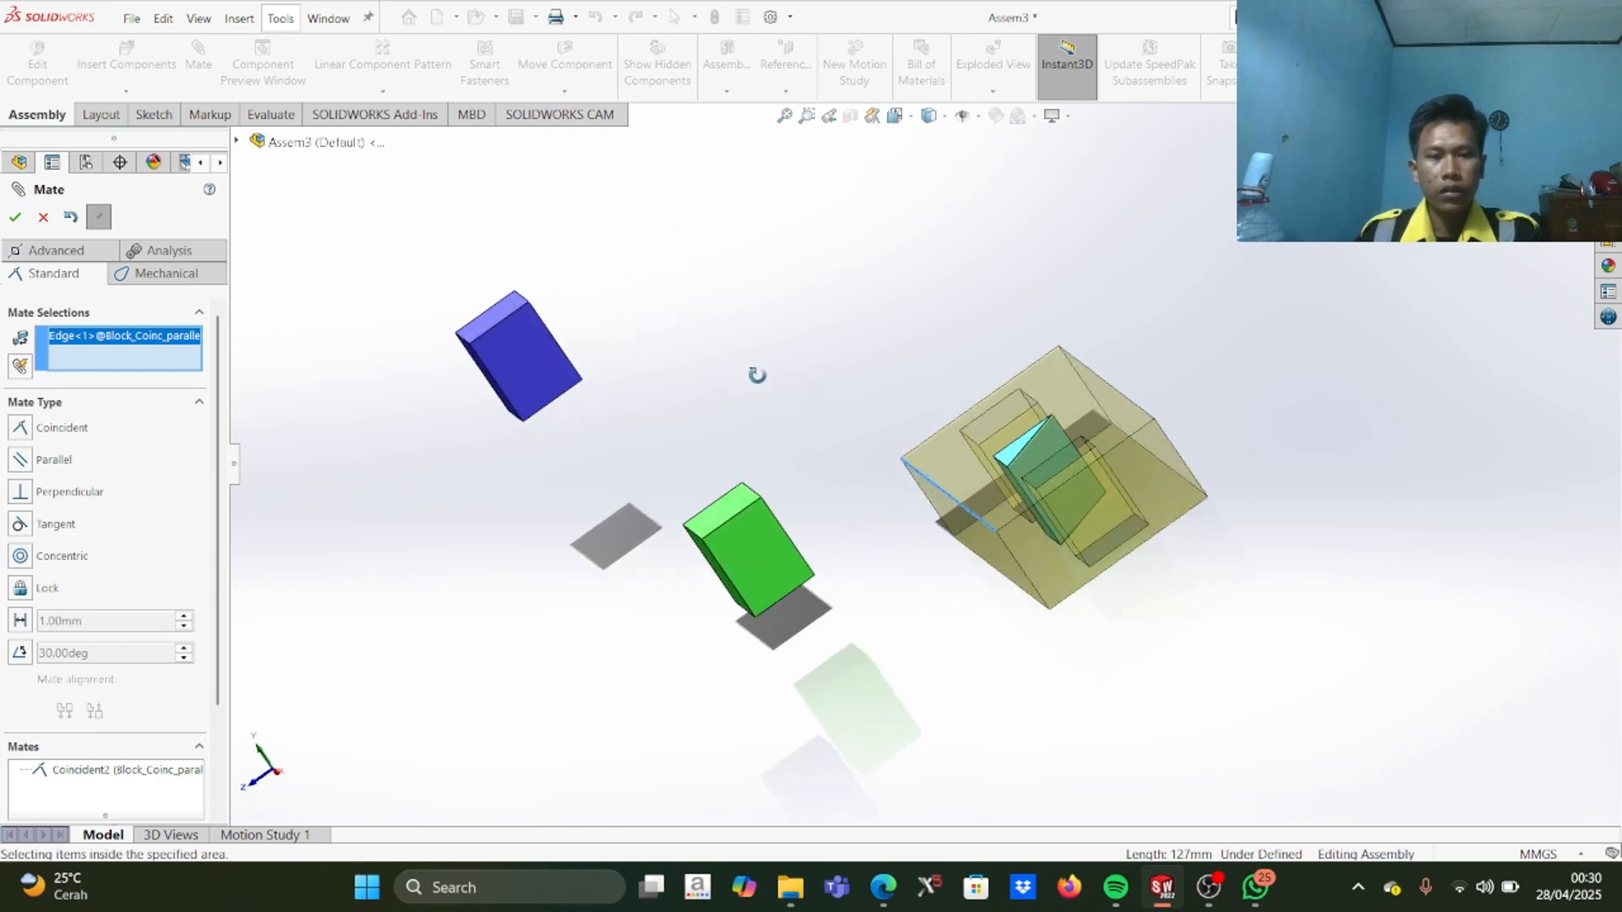
pyautogui.click(562, 365)
pyautogui.moveTo(519, 466); pyautogui.dragTo(551, 402, button='middle')
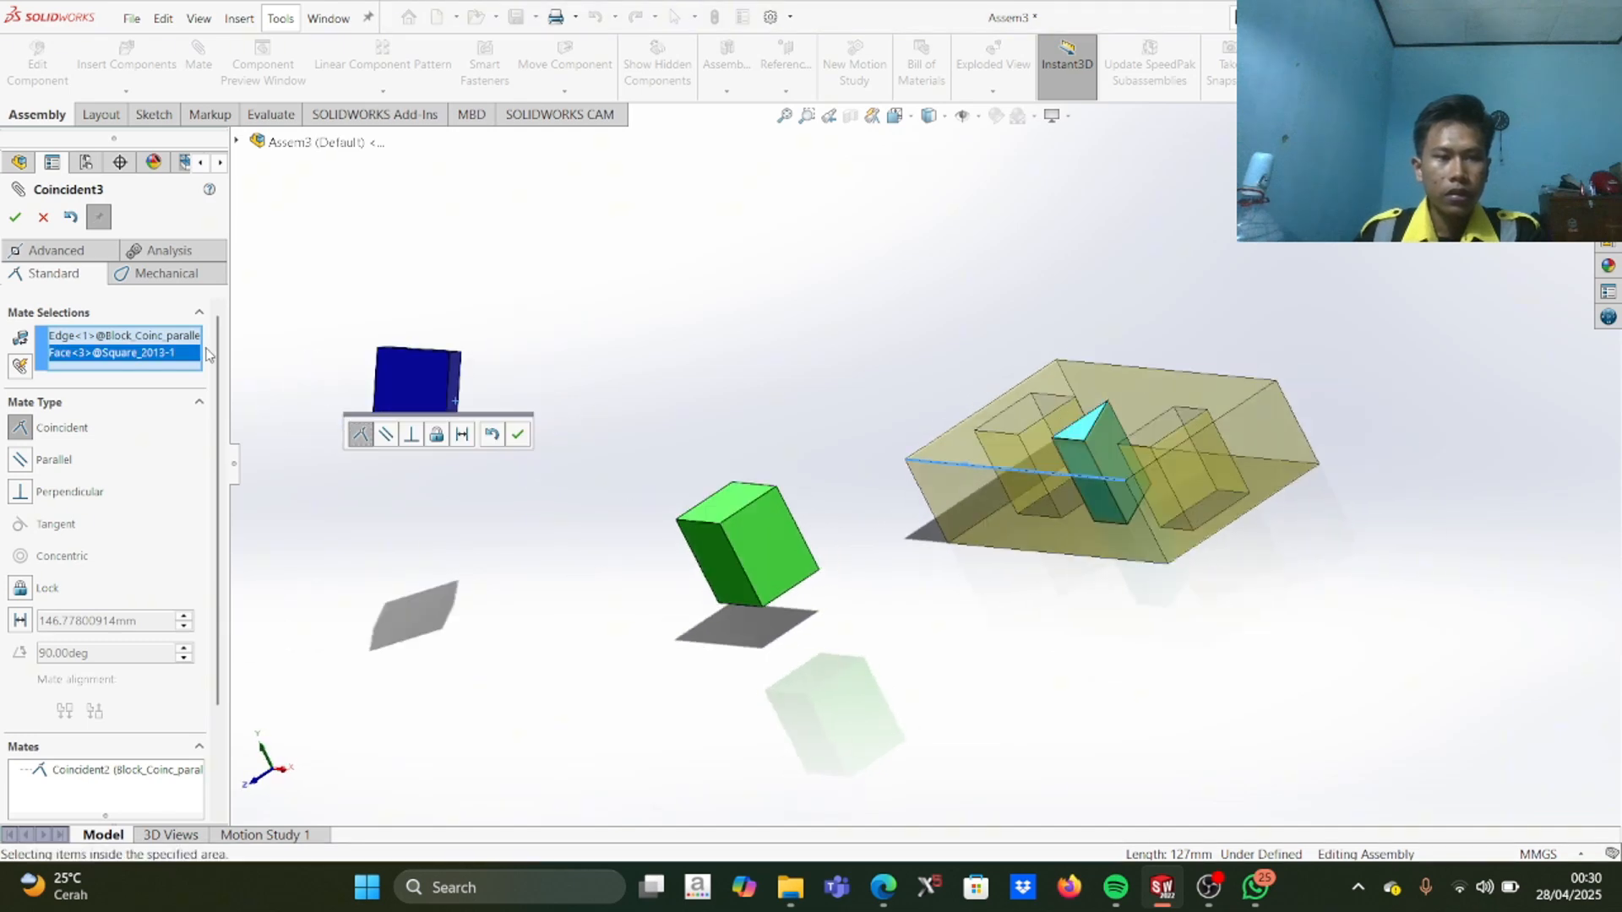
pyautogui.click(15, 218)
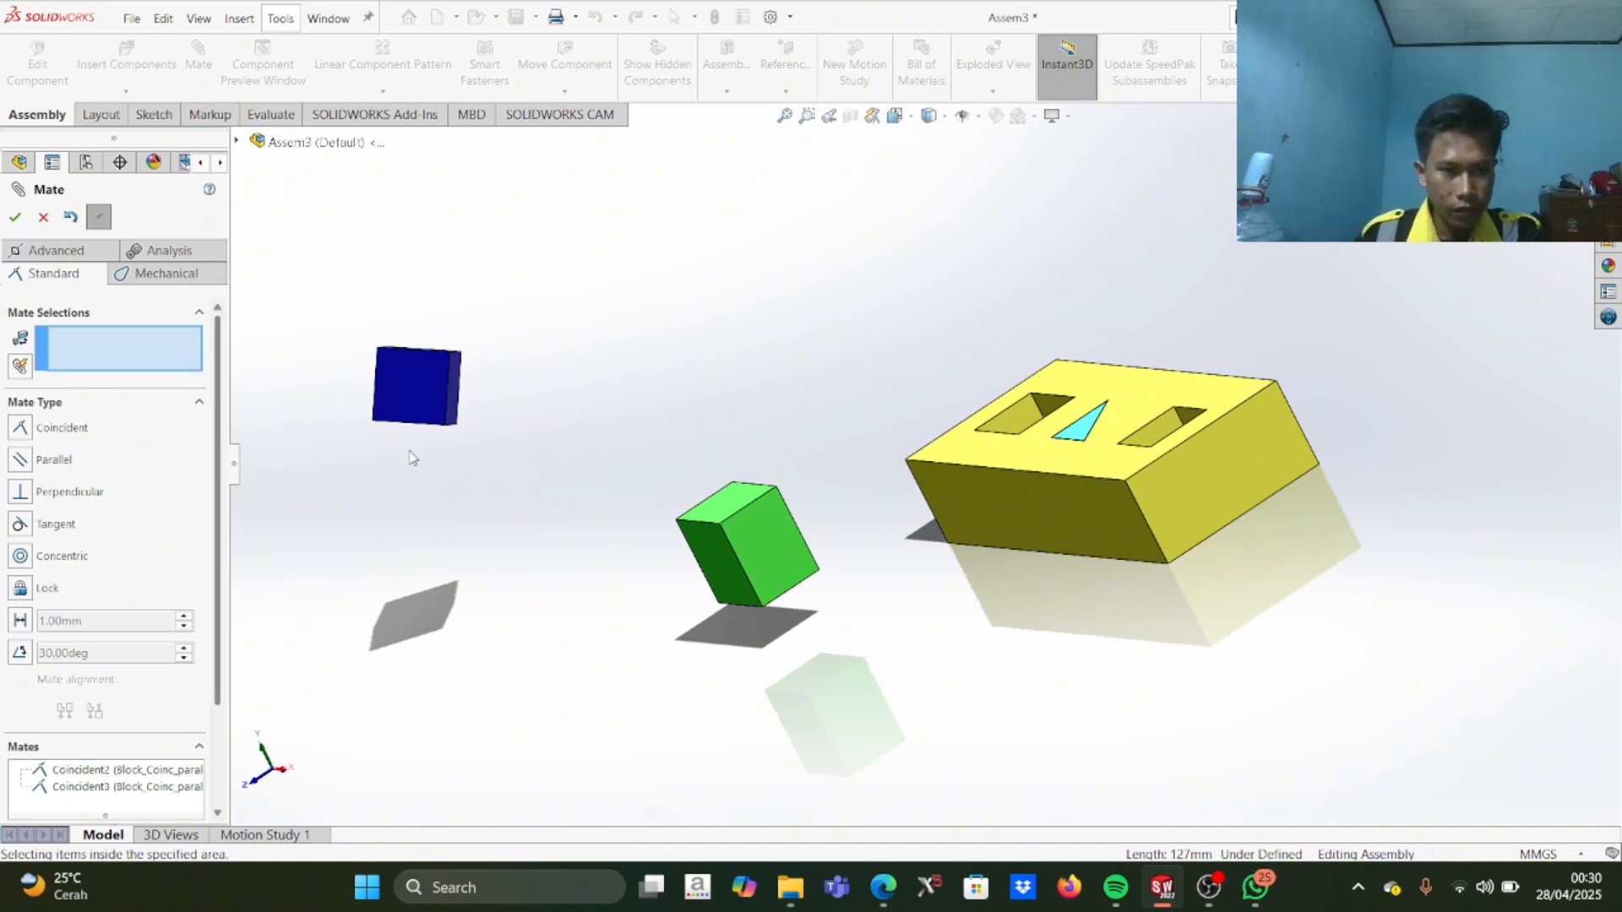
pyautogui.scroll(3, 474, 460)
pyautogui.scroll(-2, 423, 423)
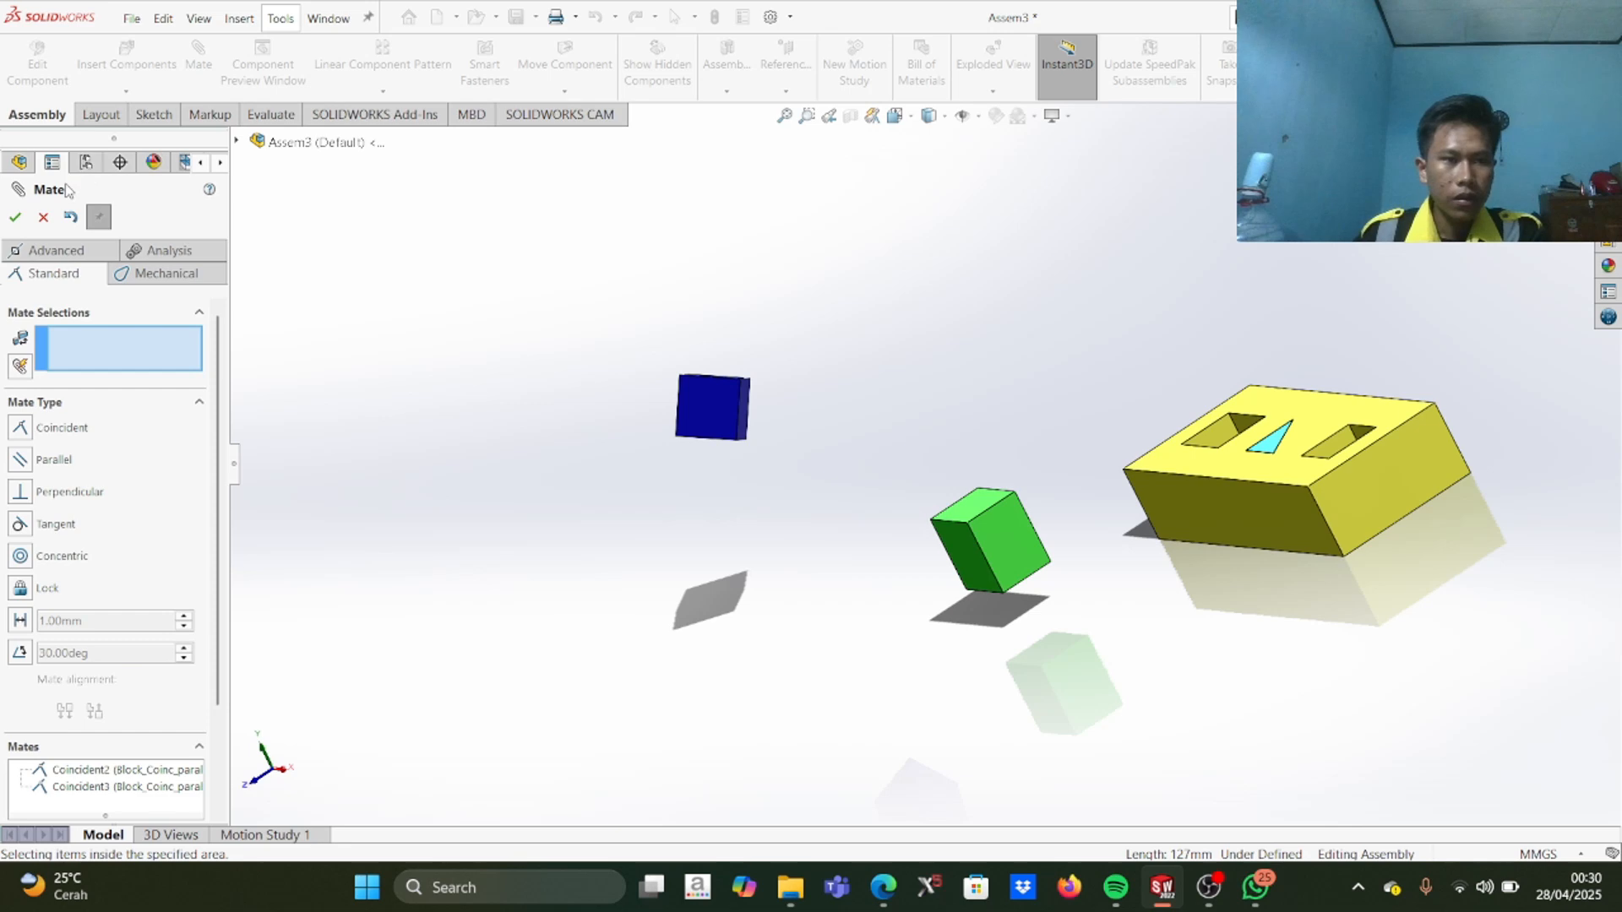
pyautogui.click(44, 215)
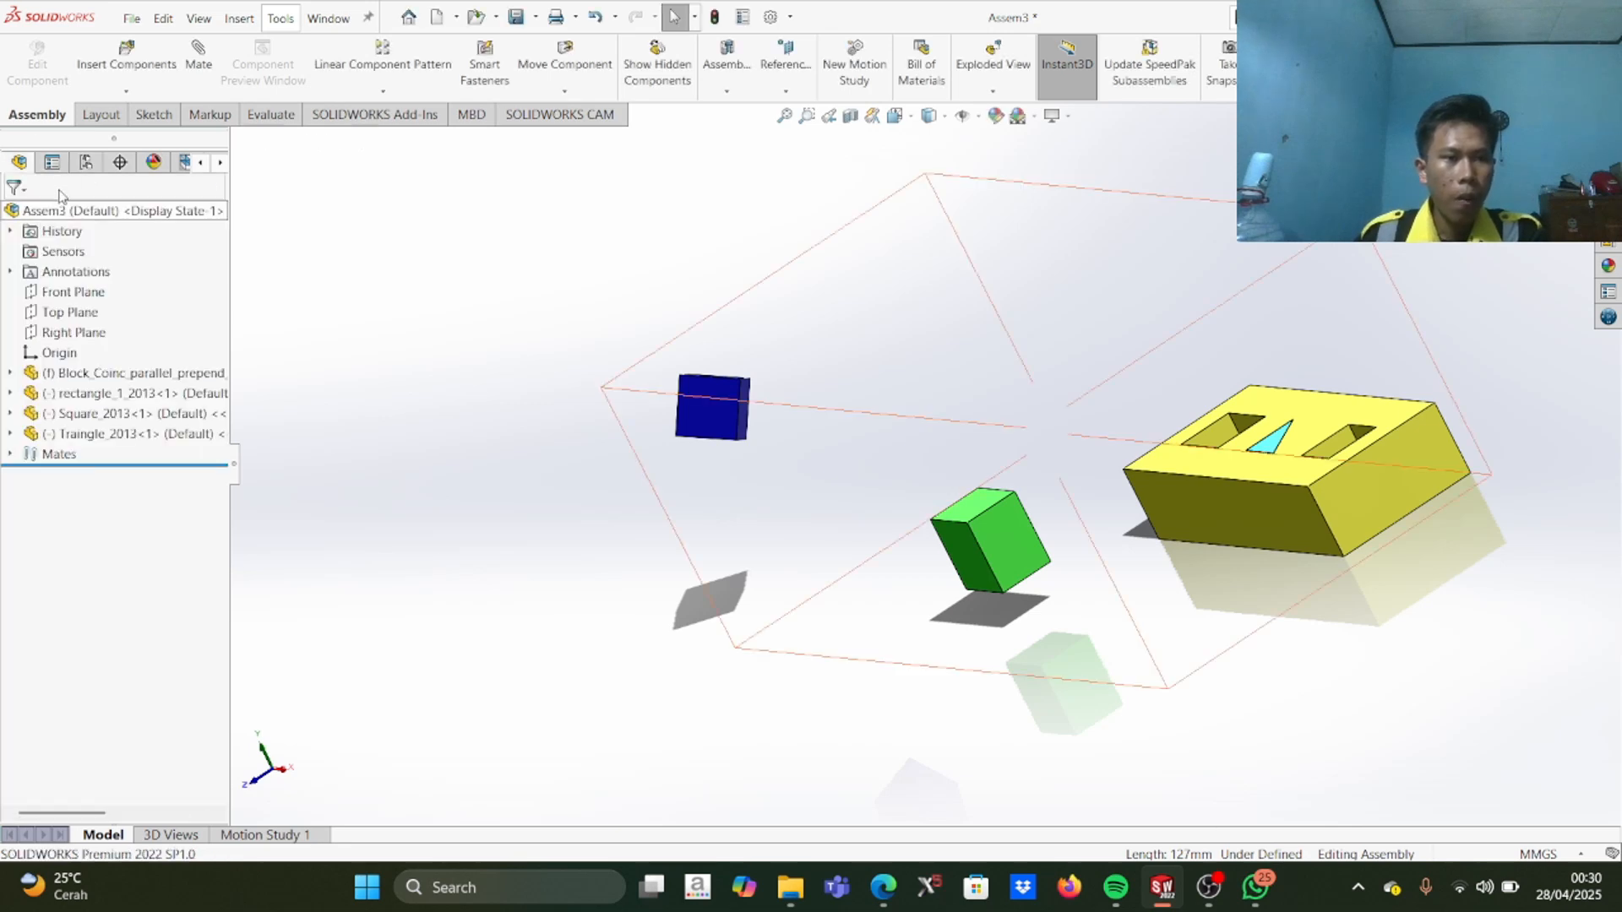
# Step: Add a perpendicular mate between an upper edge of the green block and the yellow block's long upper edge
pyautogui.click(197, 63)
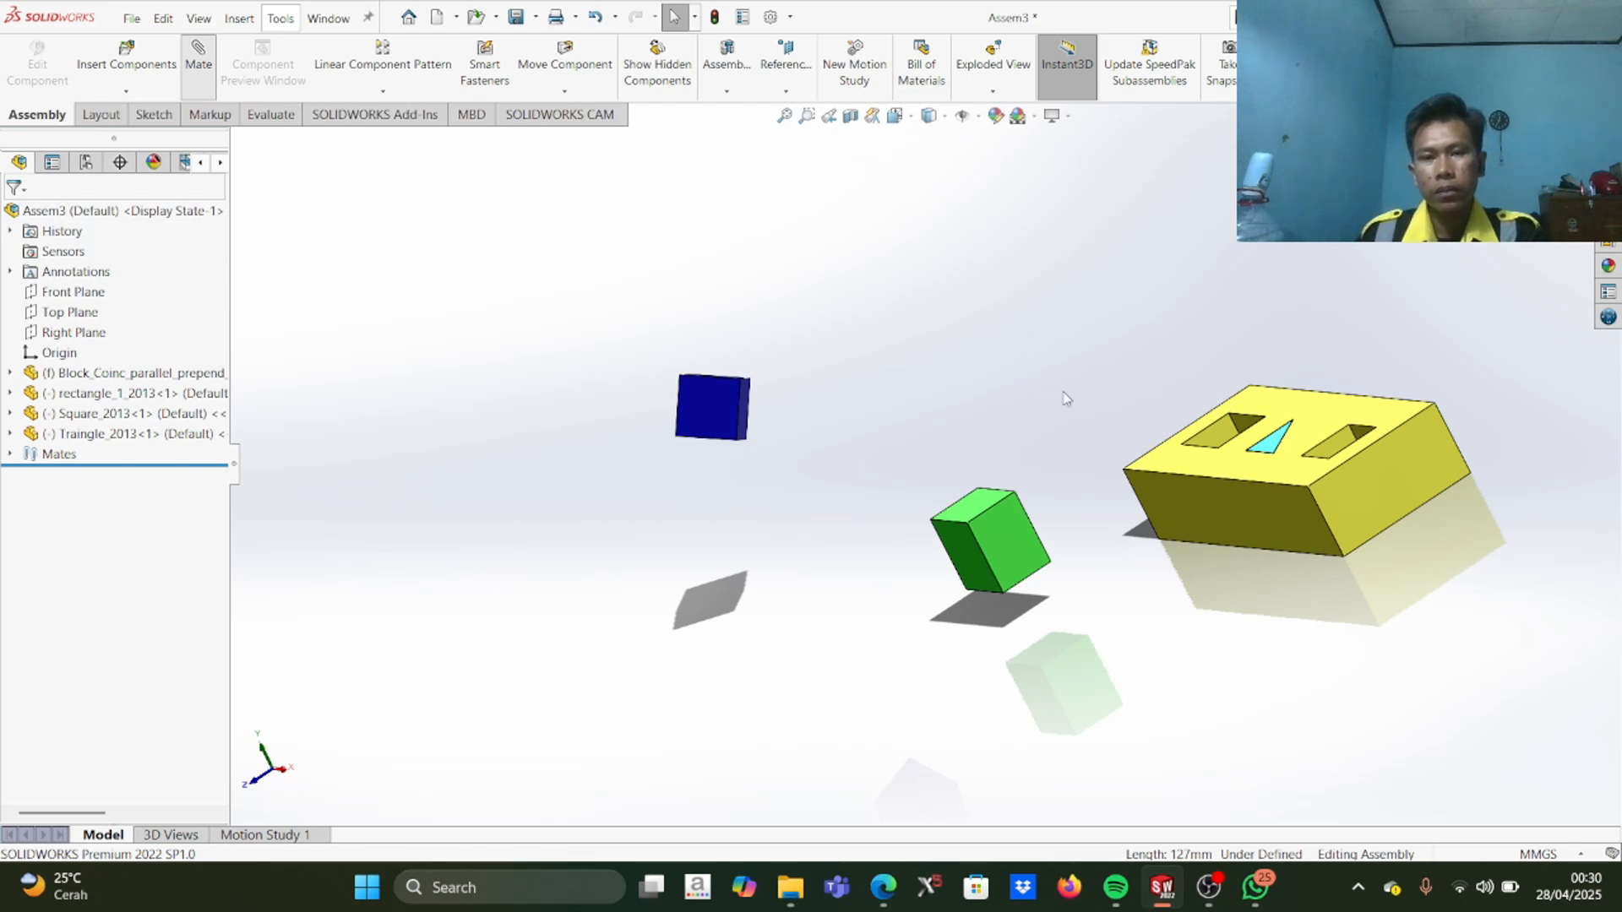
pyautogui.moveTo(1057, 420); pyautogui.dragTo(1074, 499, button='middle')
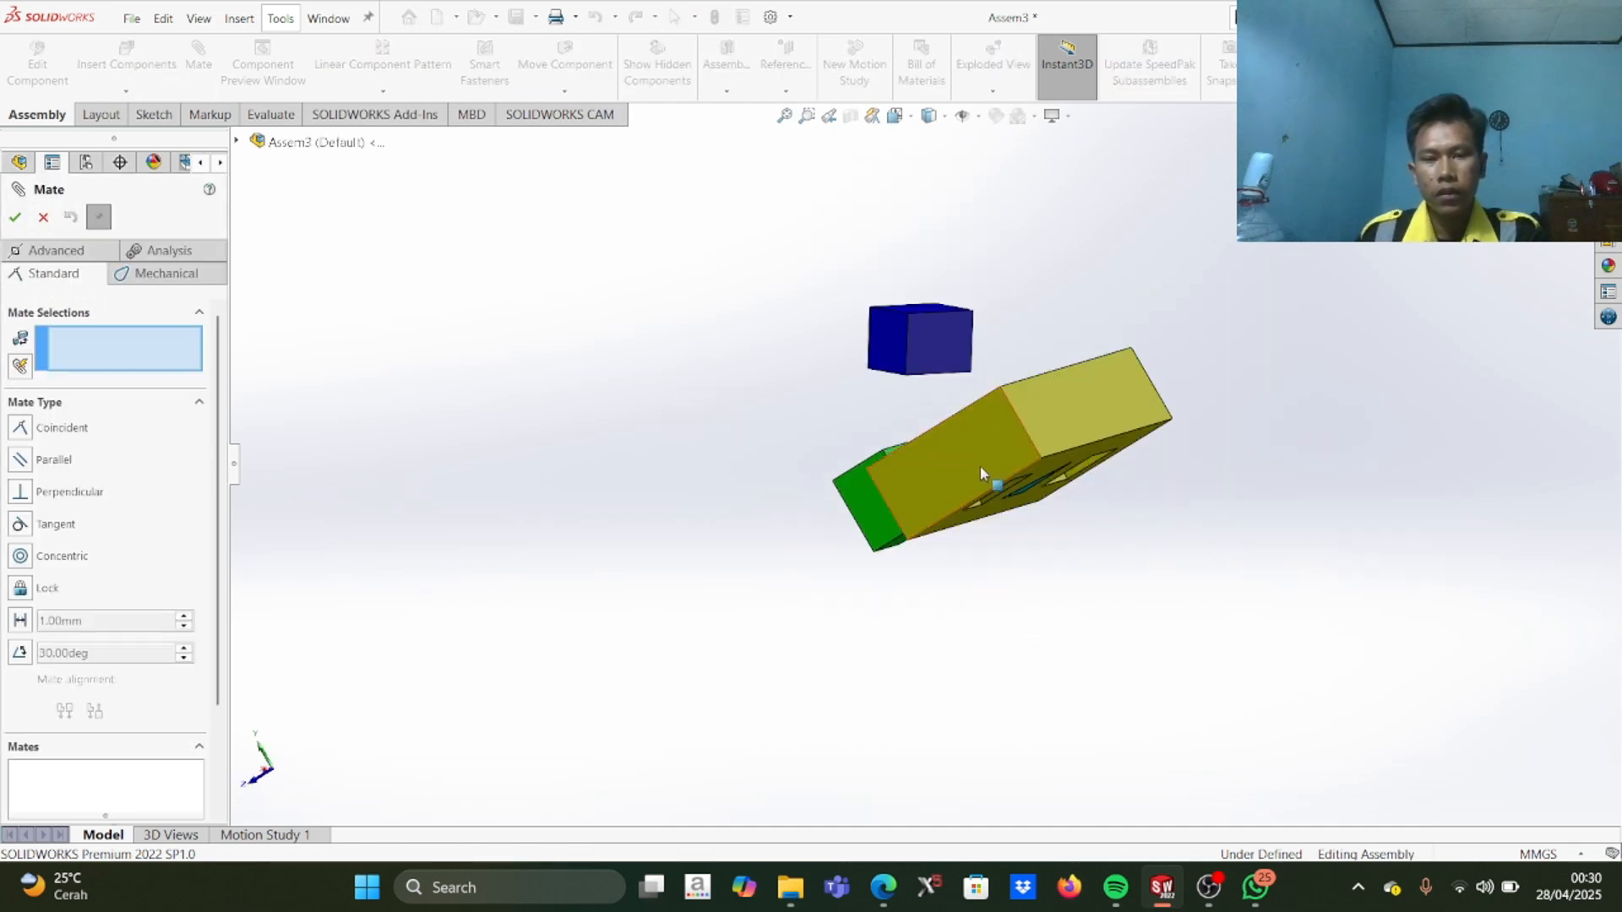
pyautogui.moveTo(921, 411); pyautogui.dragTo(1028, 486, button='middle')
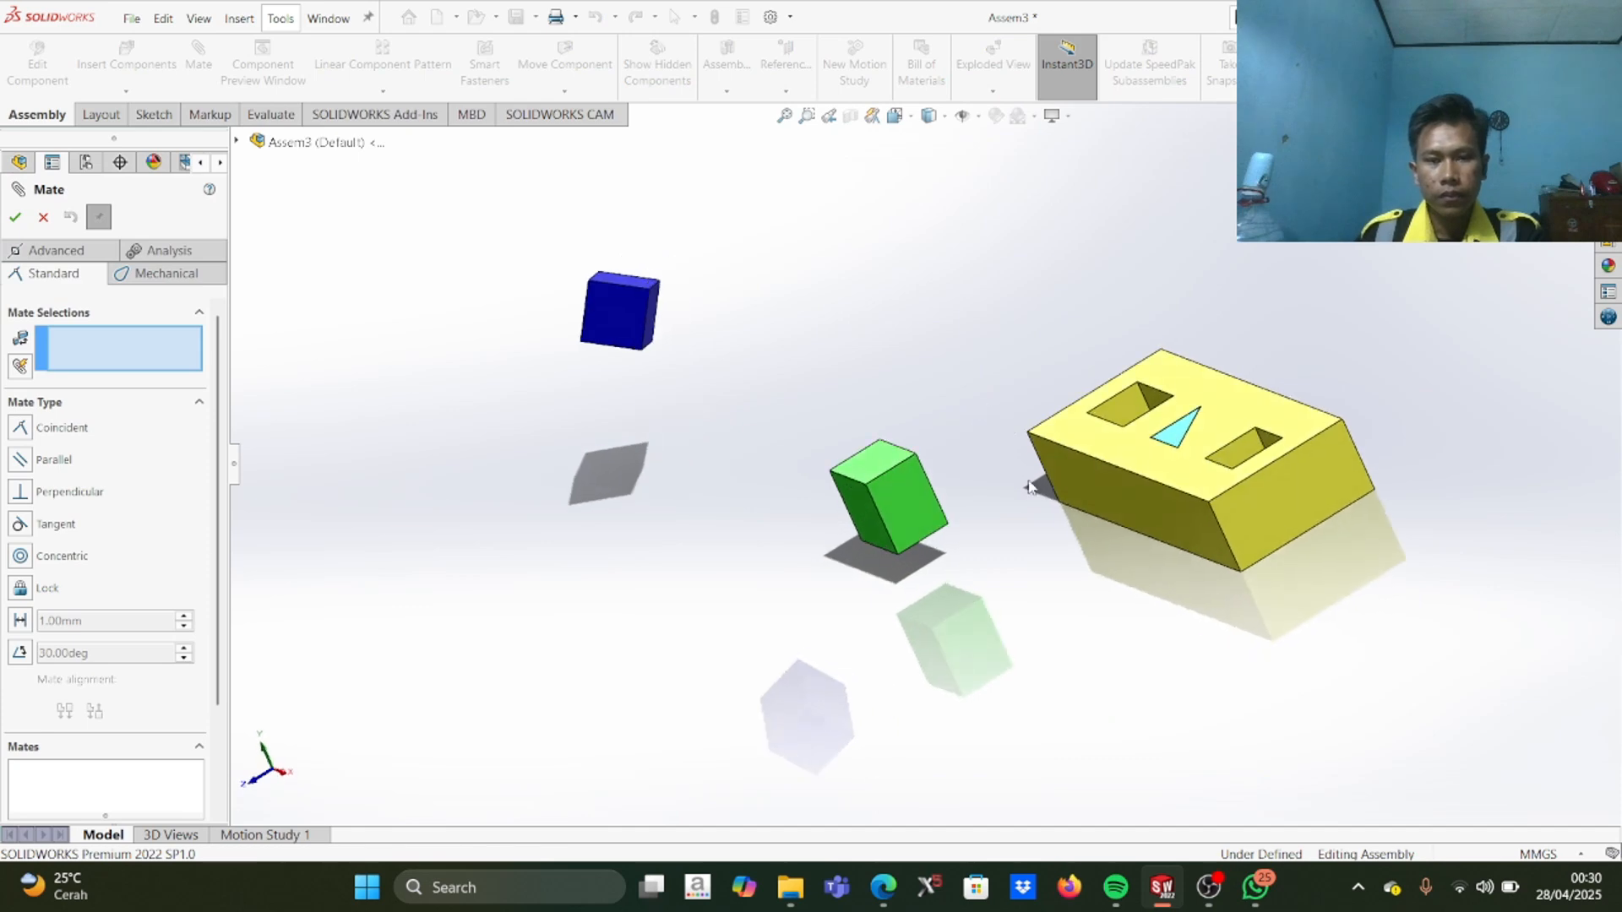
pyautogui.keyDown('ctrl'); pyautogui.moveTo(768, 396); pyautogui.dragTo(882, 452, button='middle'); pyautogui.keyUp('ctrl')
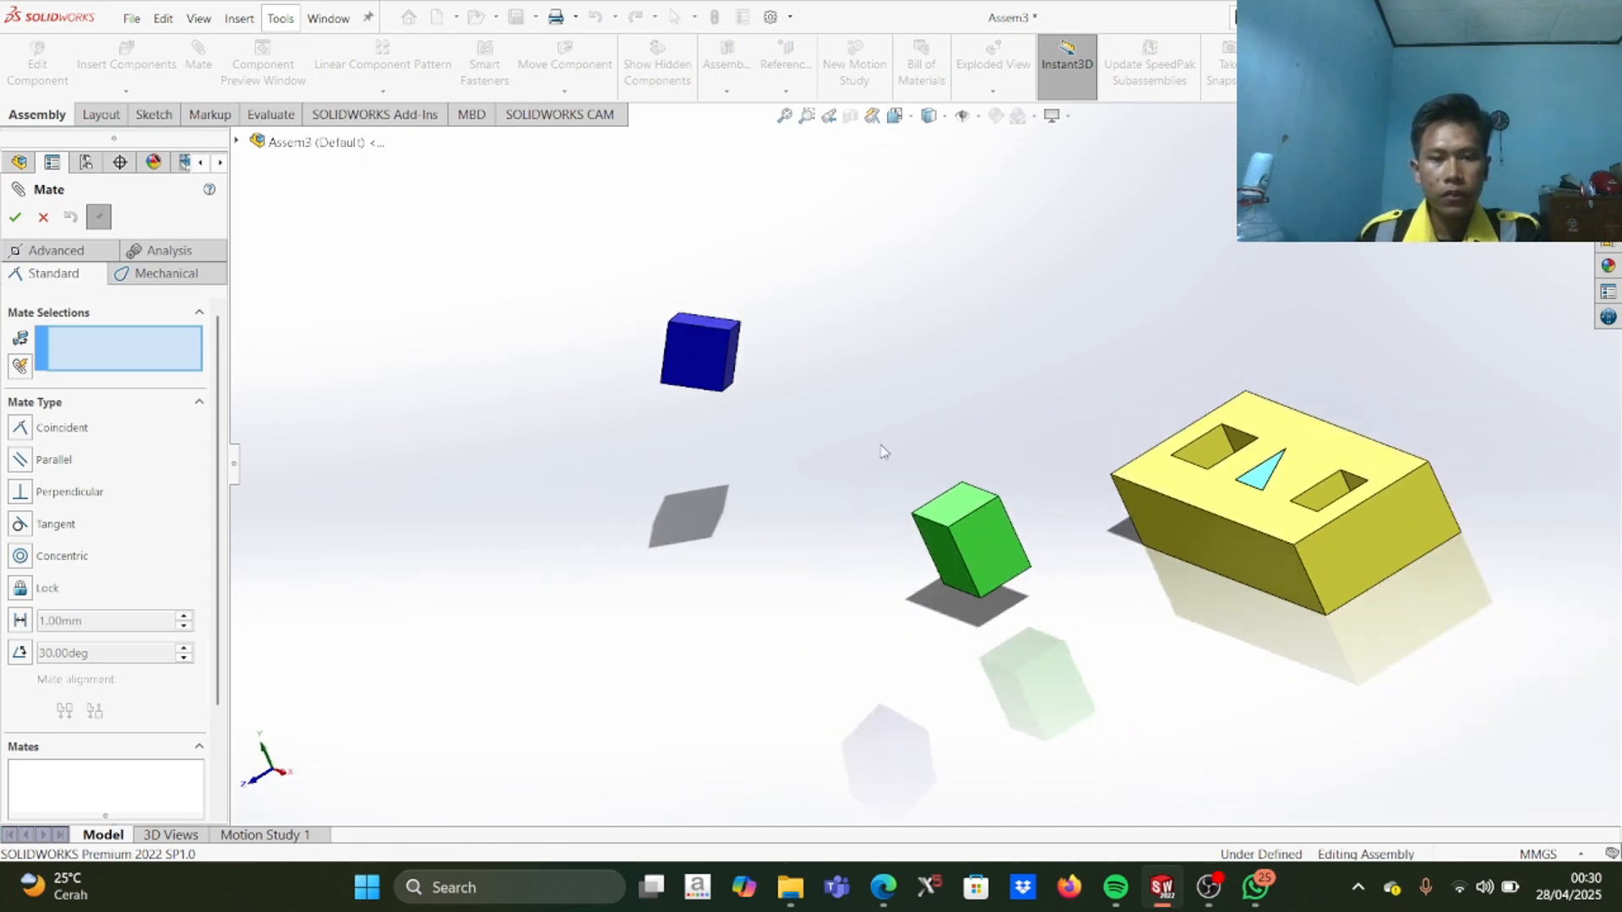
pyautogui.click(970, 514)
pyautogui.moveTo(1058, 554); pyautogui.dragTo(1097, 485, button='middle')
pyautogui.scroll(2, 1140, 549)
pyautogui.scroll(-2, 1132, 532)
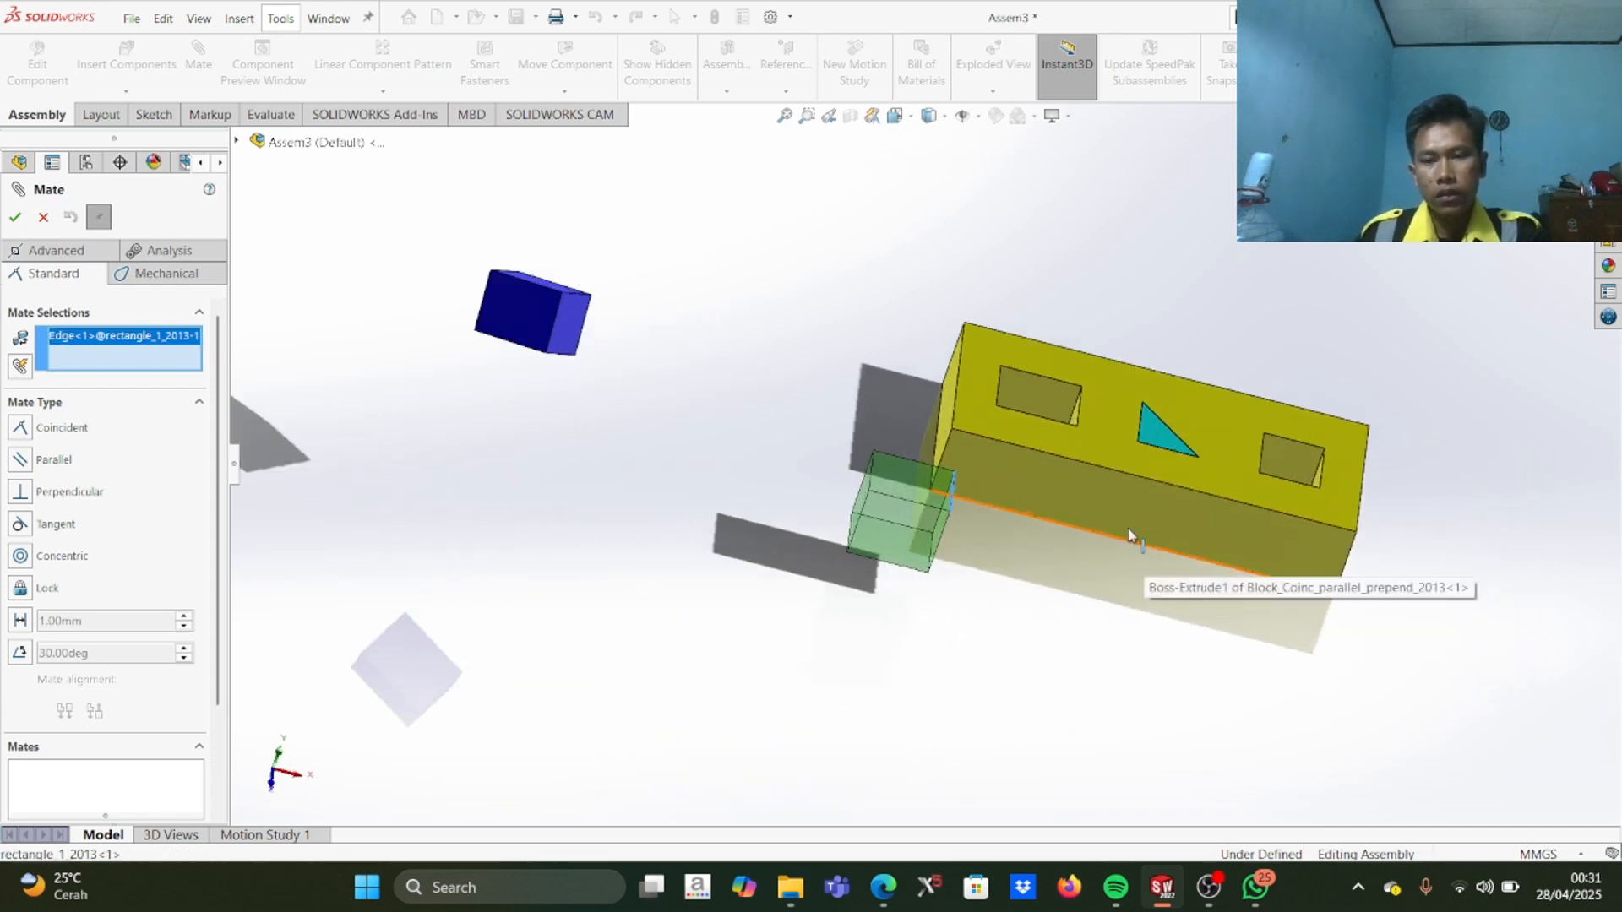
pyautogui.click(1007, 442)
pyautogui.moveTo(876, 697); pyautogui.dragTo(809, 582, button='middle')
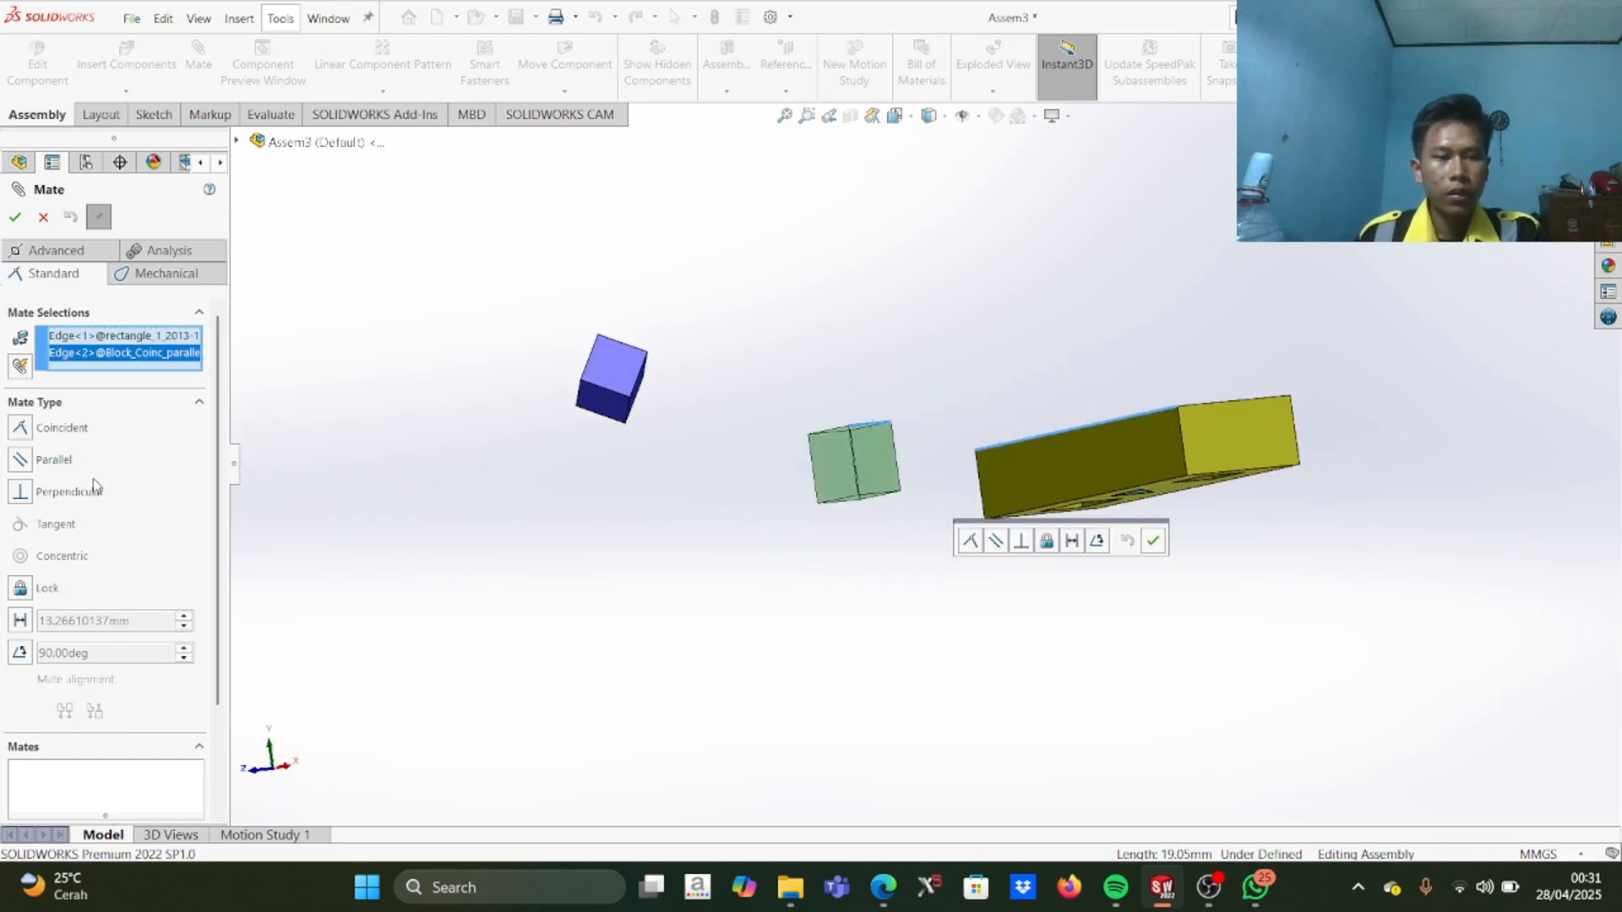
pyautogui.click(20, 492)
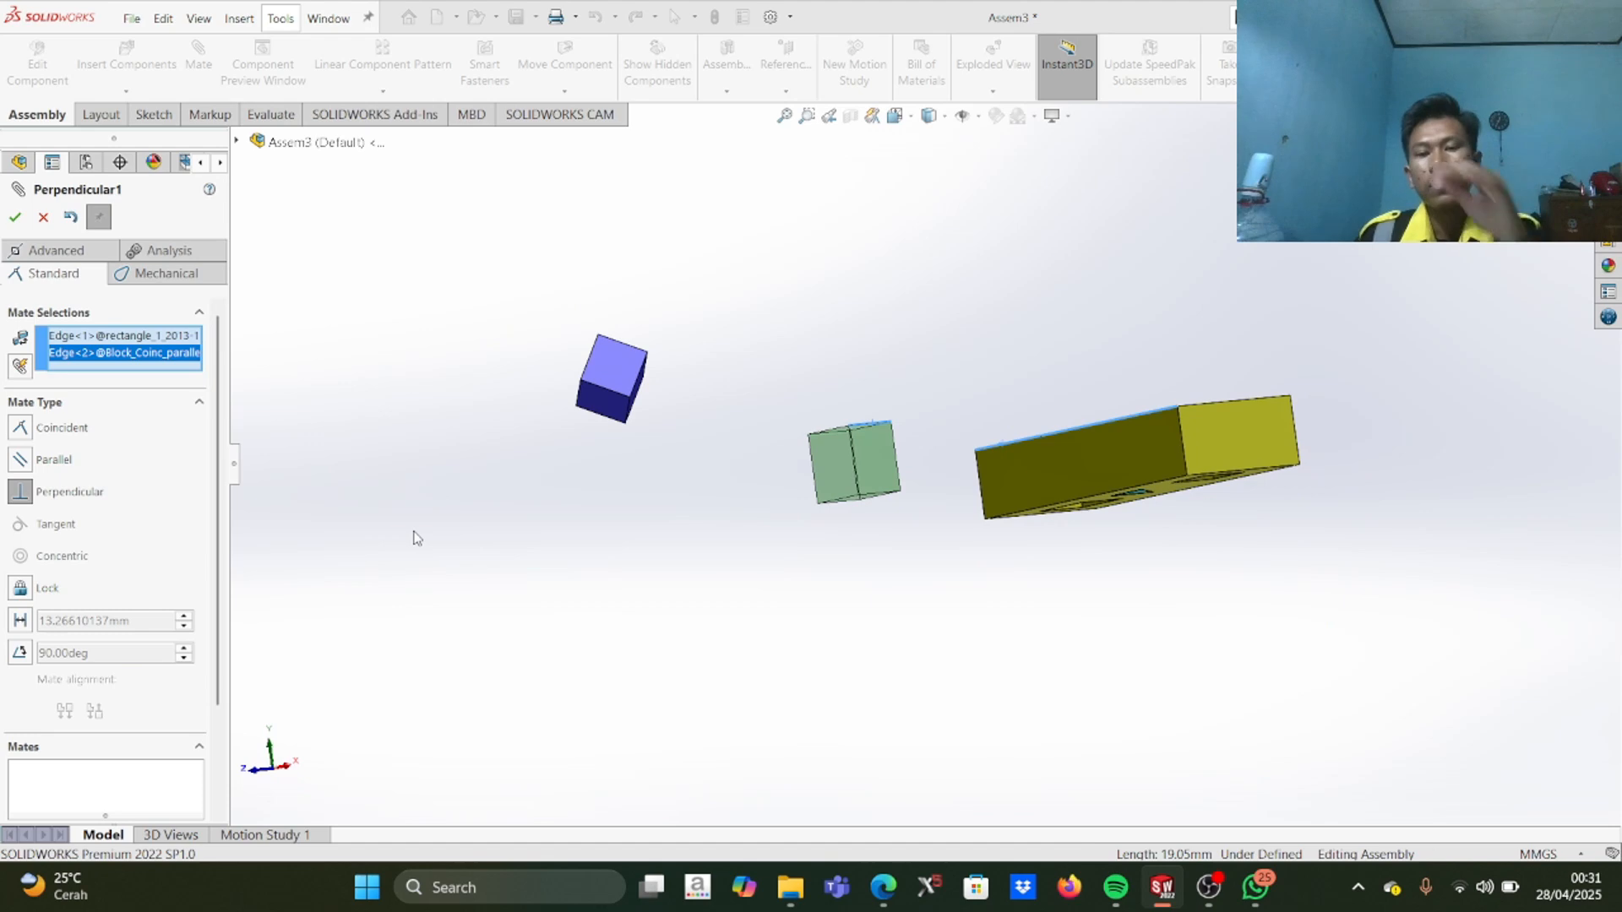
pyautogui.moveTo(416, 537); pyautogui.dragTo(564, 670, button='middle')
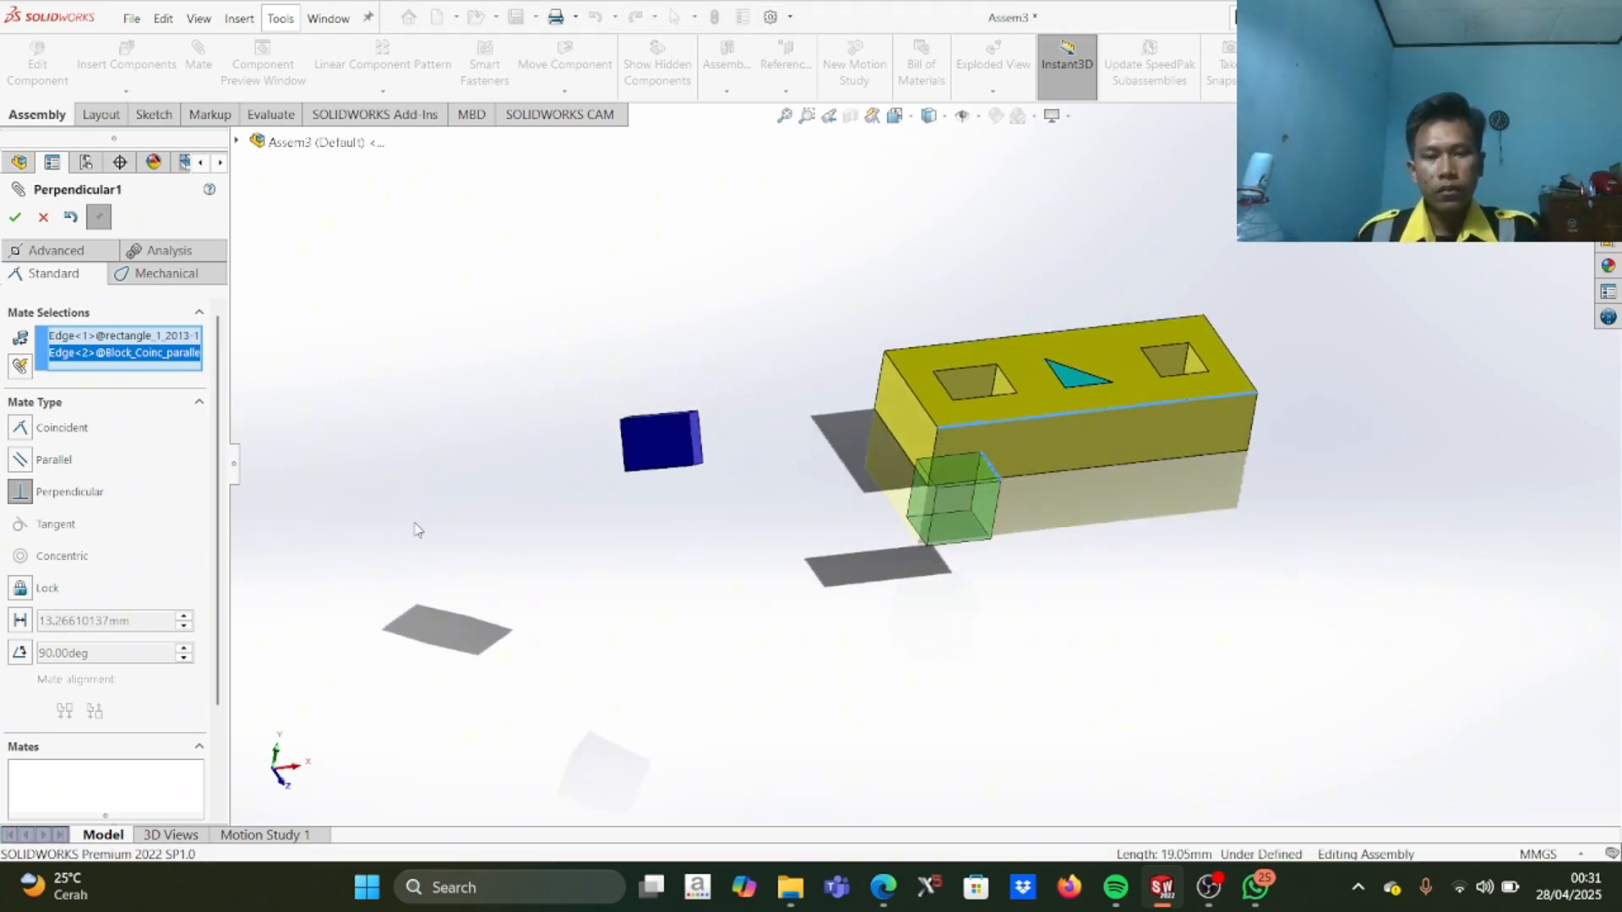
pyautogui.click(15, 219)
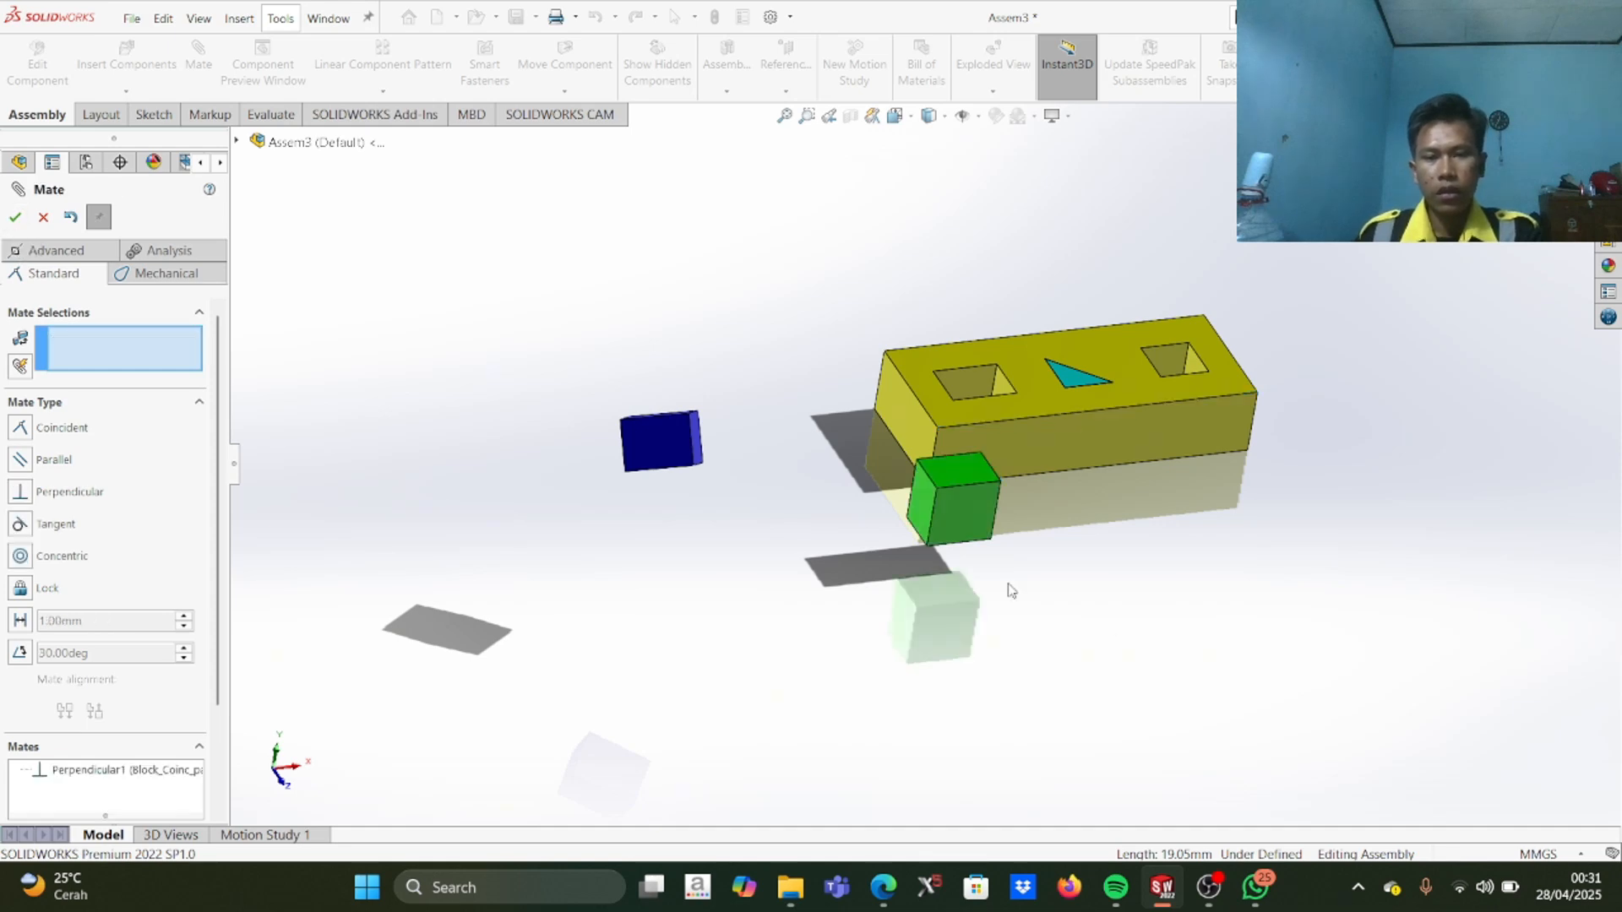
pyautogui.scroll(2, 1020, 560)
pyautogui.scroll(-3, 1022, 550)
pyautogui.moveTo(1024, 546); pyautogui.dragTo(954, 477, button='middle')
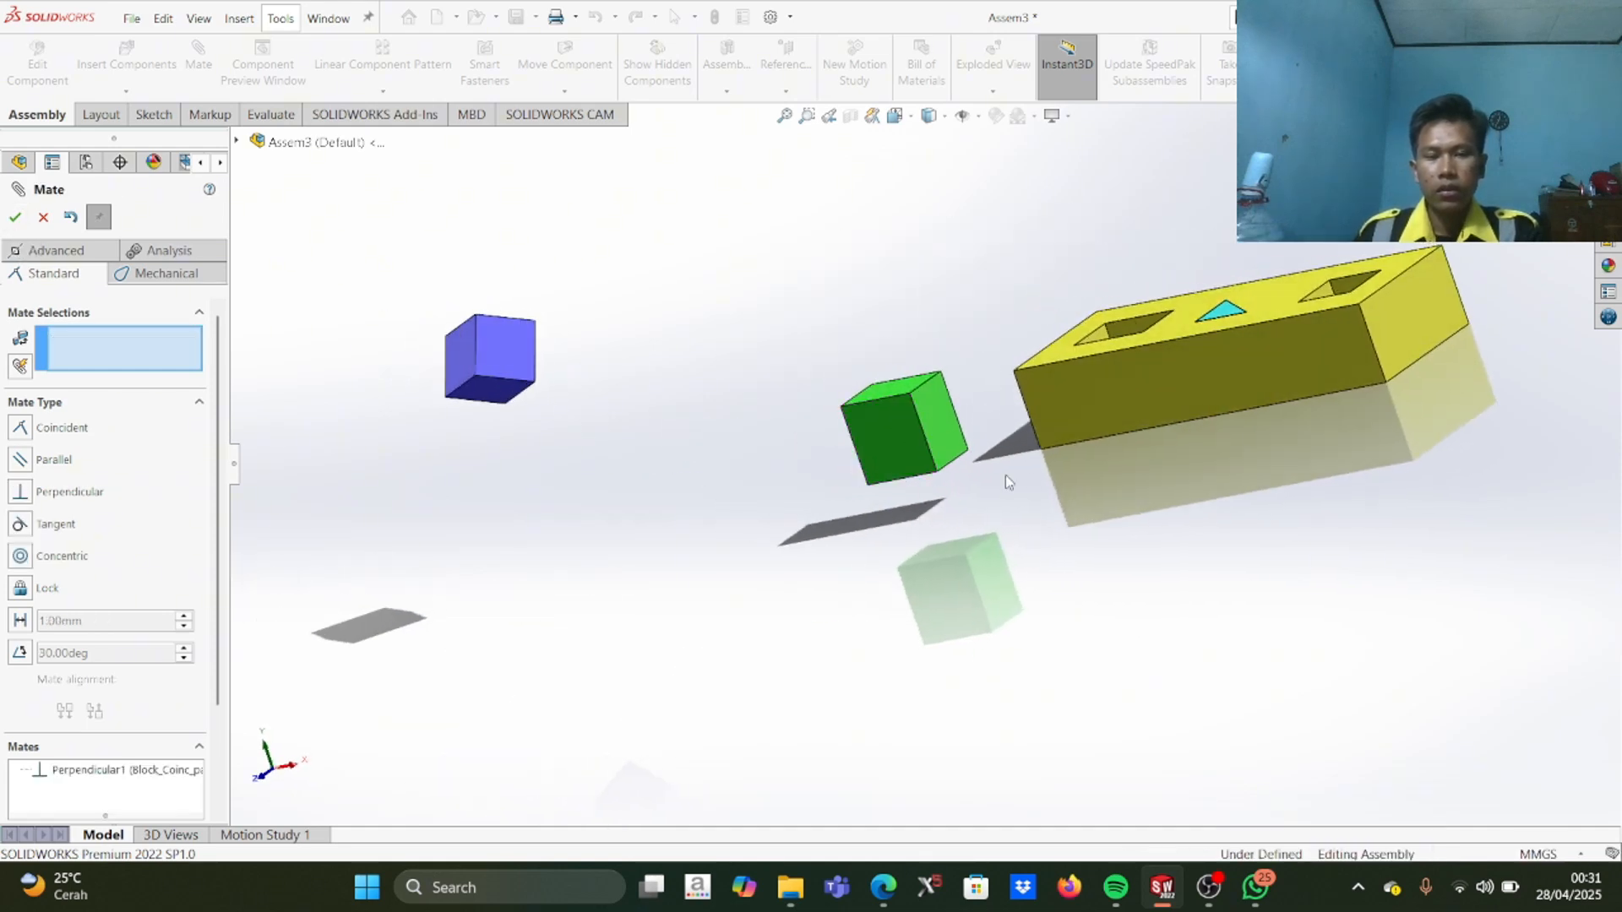
pyautogui.scroll(2, 1025, 468)
pyautogui.scroll(-2, 989, 439)
pyautogui.scroll(1, 983, 438)
pyautogui.scroll(-1, 983, 438)
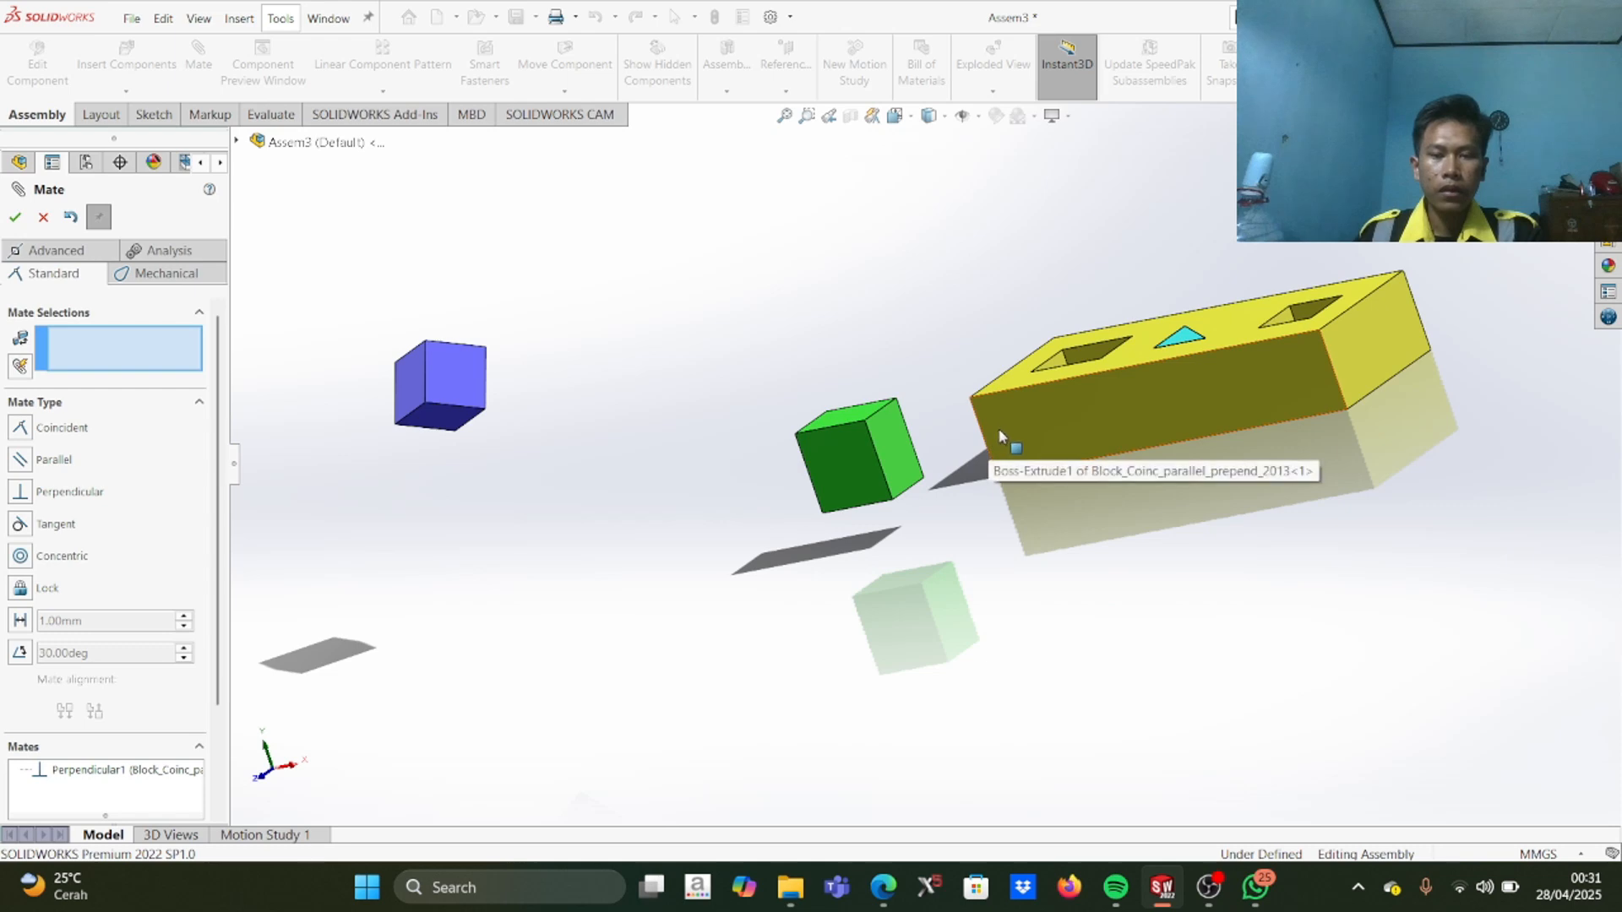
pyautogui.scroll(2, 979, 430)
pyautogui.click(994, 429)
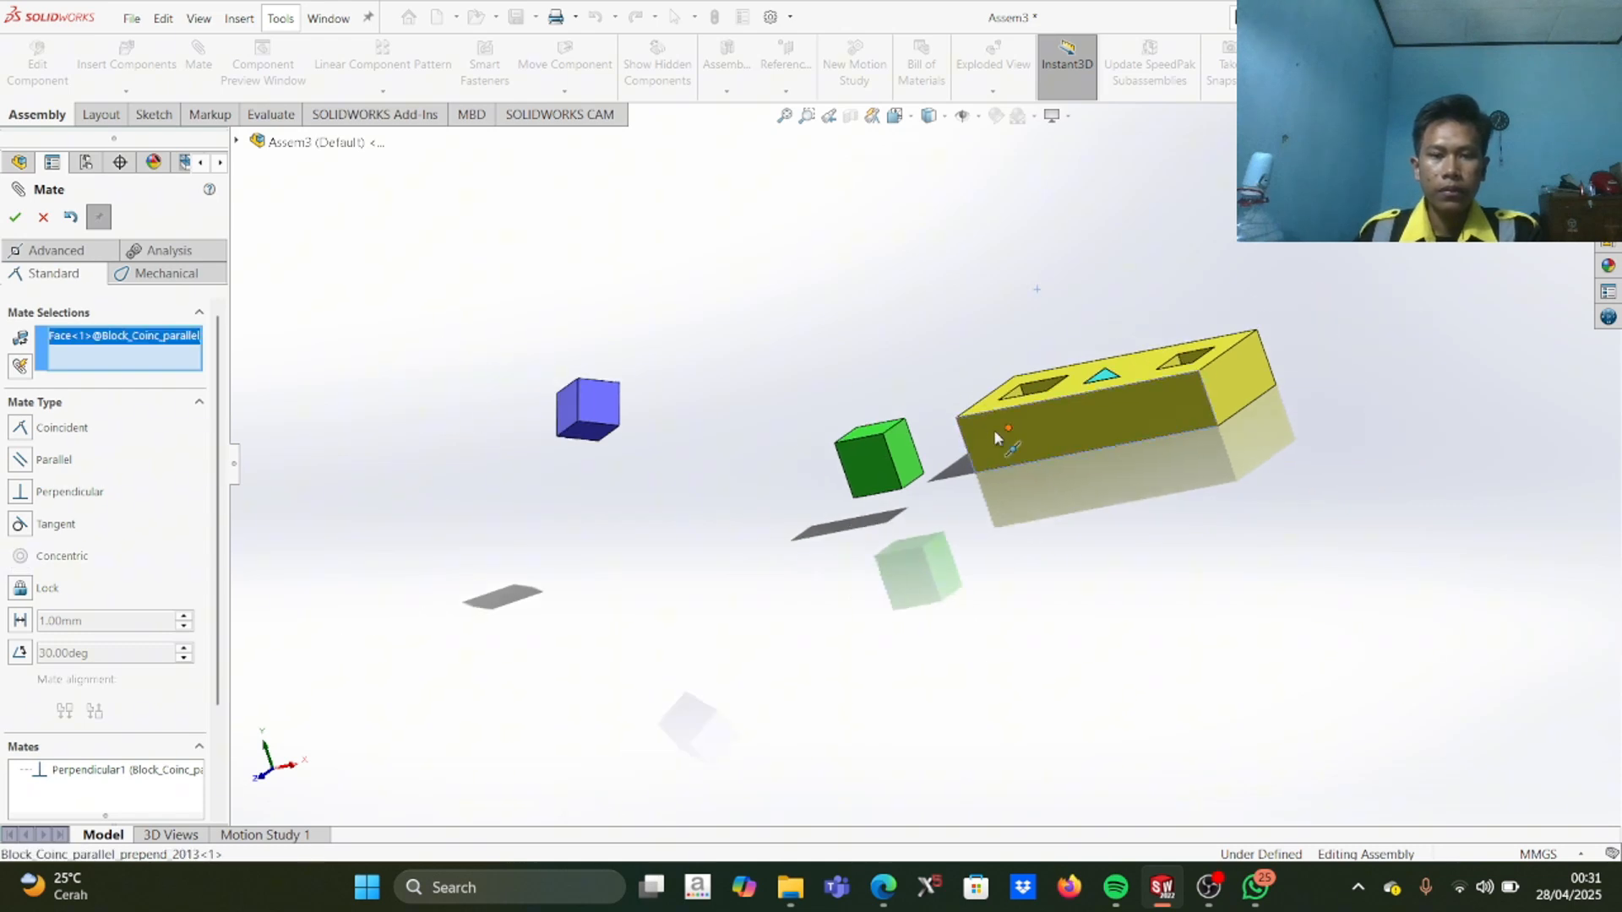
pyautogui.moveTo(937, 336); pyautogui.dragTo(938, 372, button='middle')
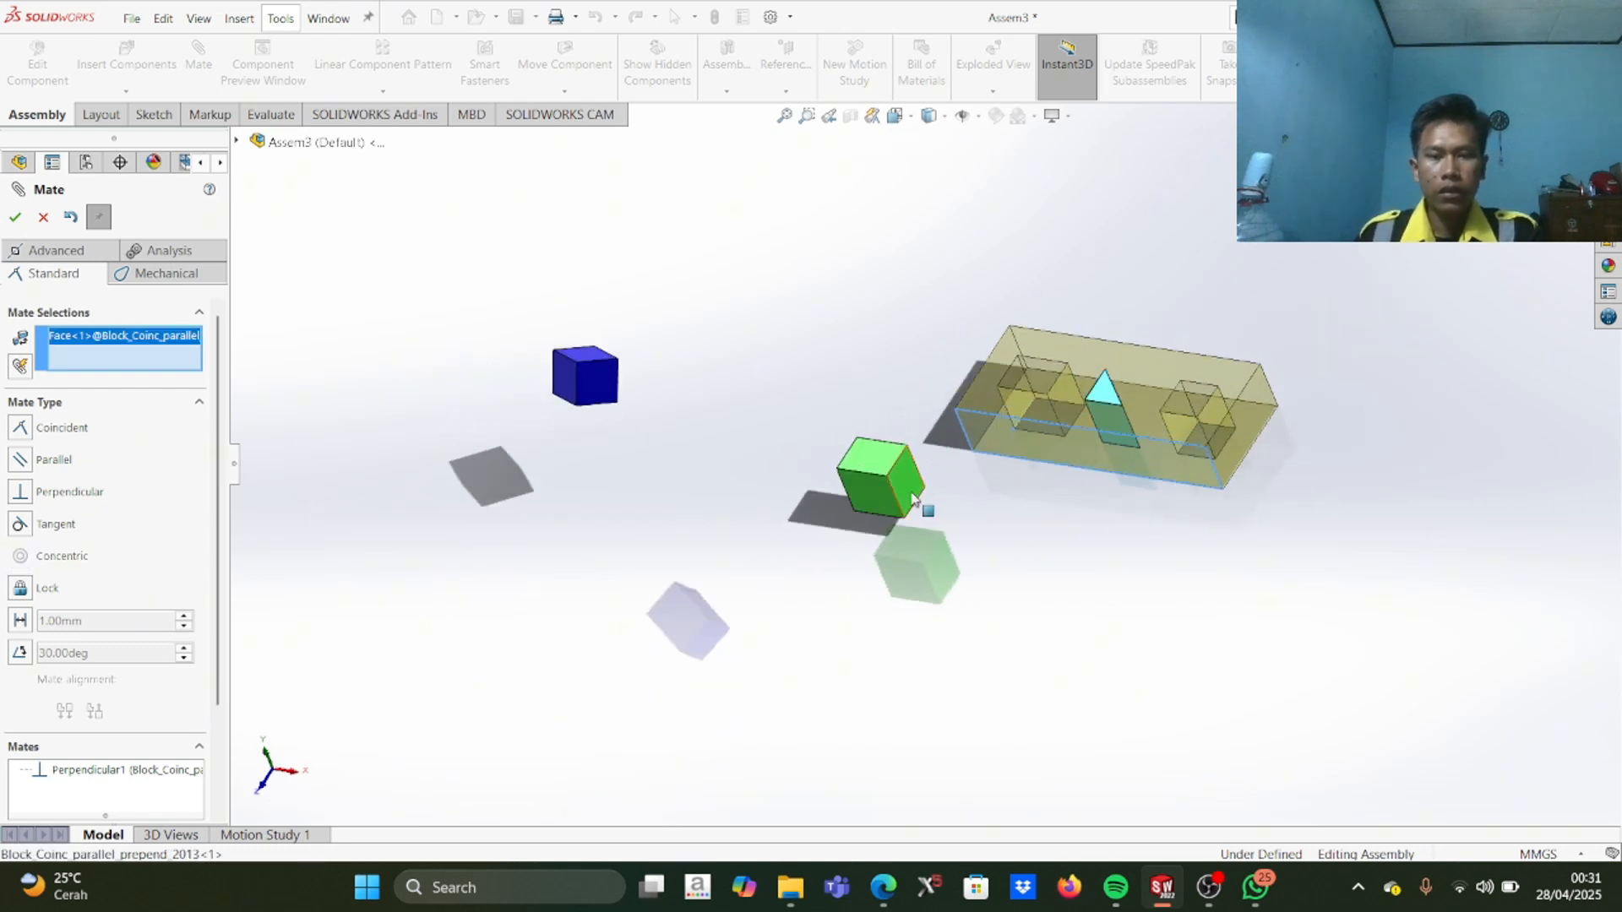
pyautogui.click(897, 475)
pyautogui.scroll(1, 809, 533)
pyautogui.scroll(-1, 809, 534)
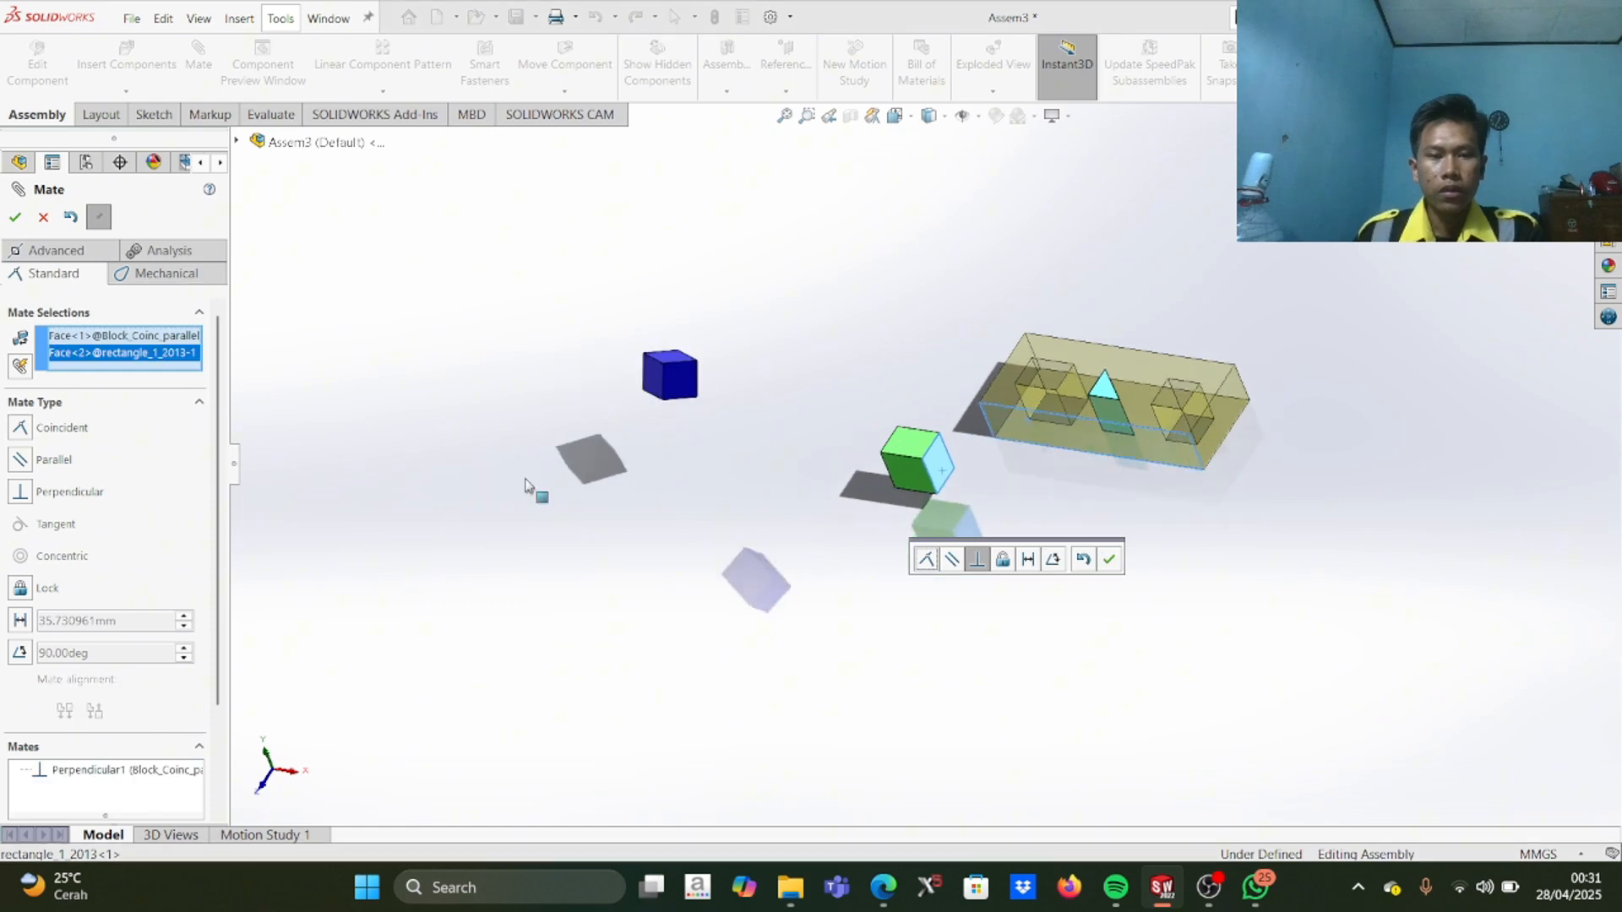
pyautogui.rightClick(134, 355)
pyautogui.click(372, 435)
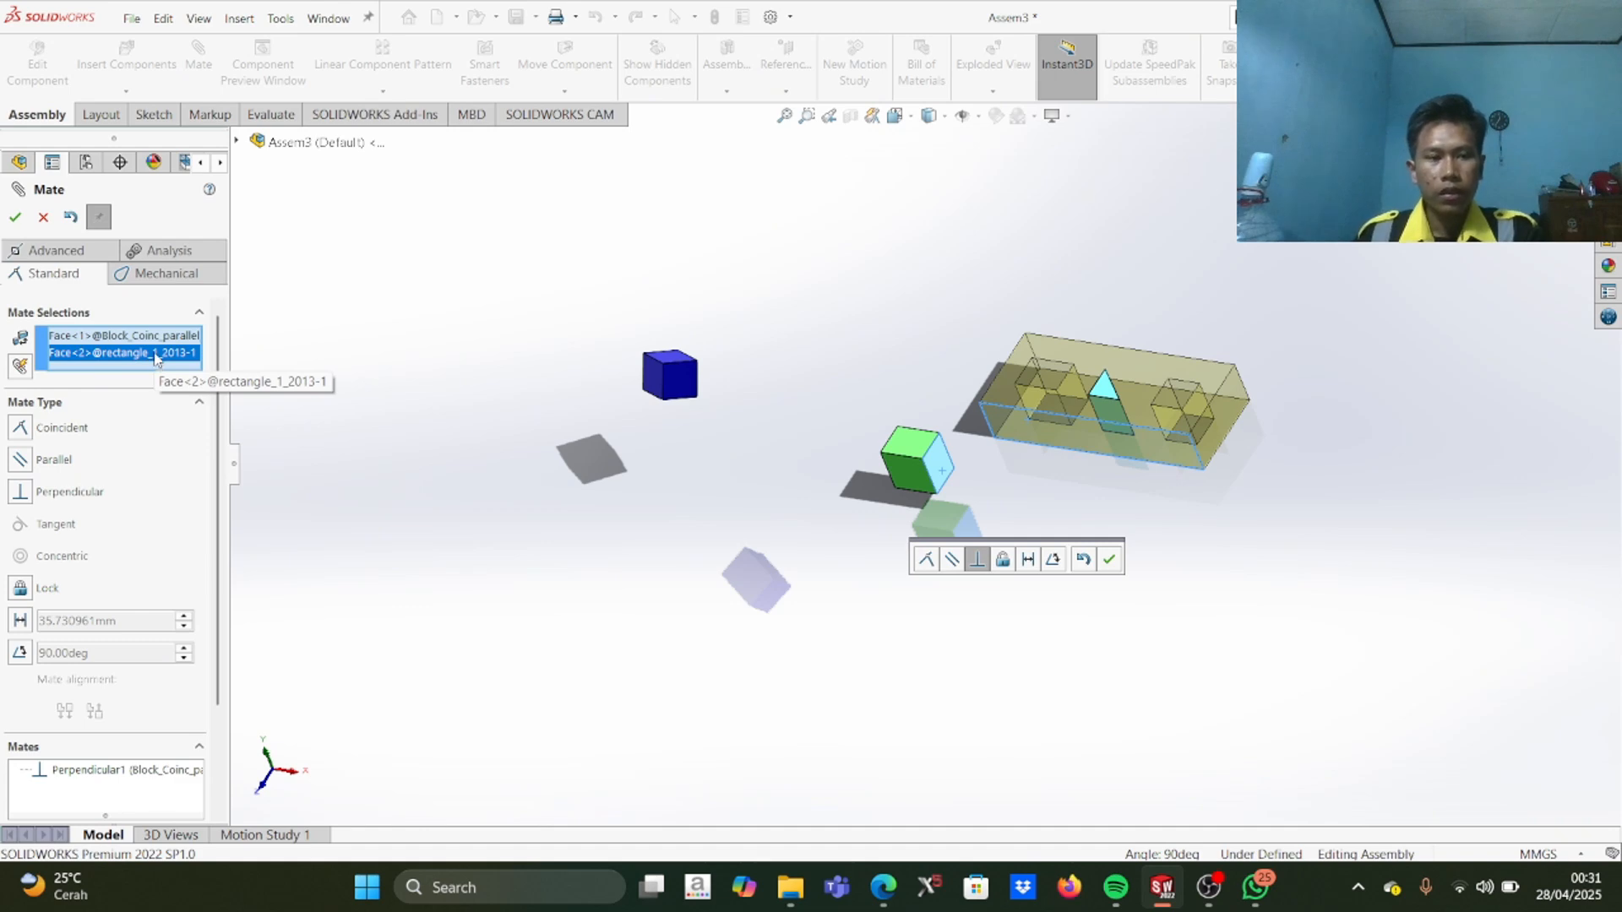
pyautogui.click(43, 218)
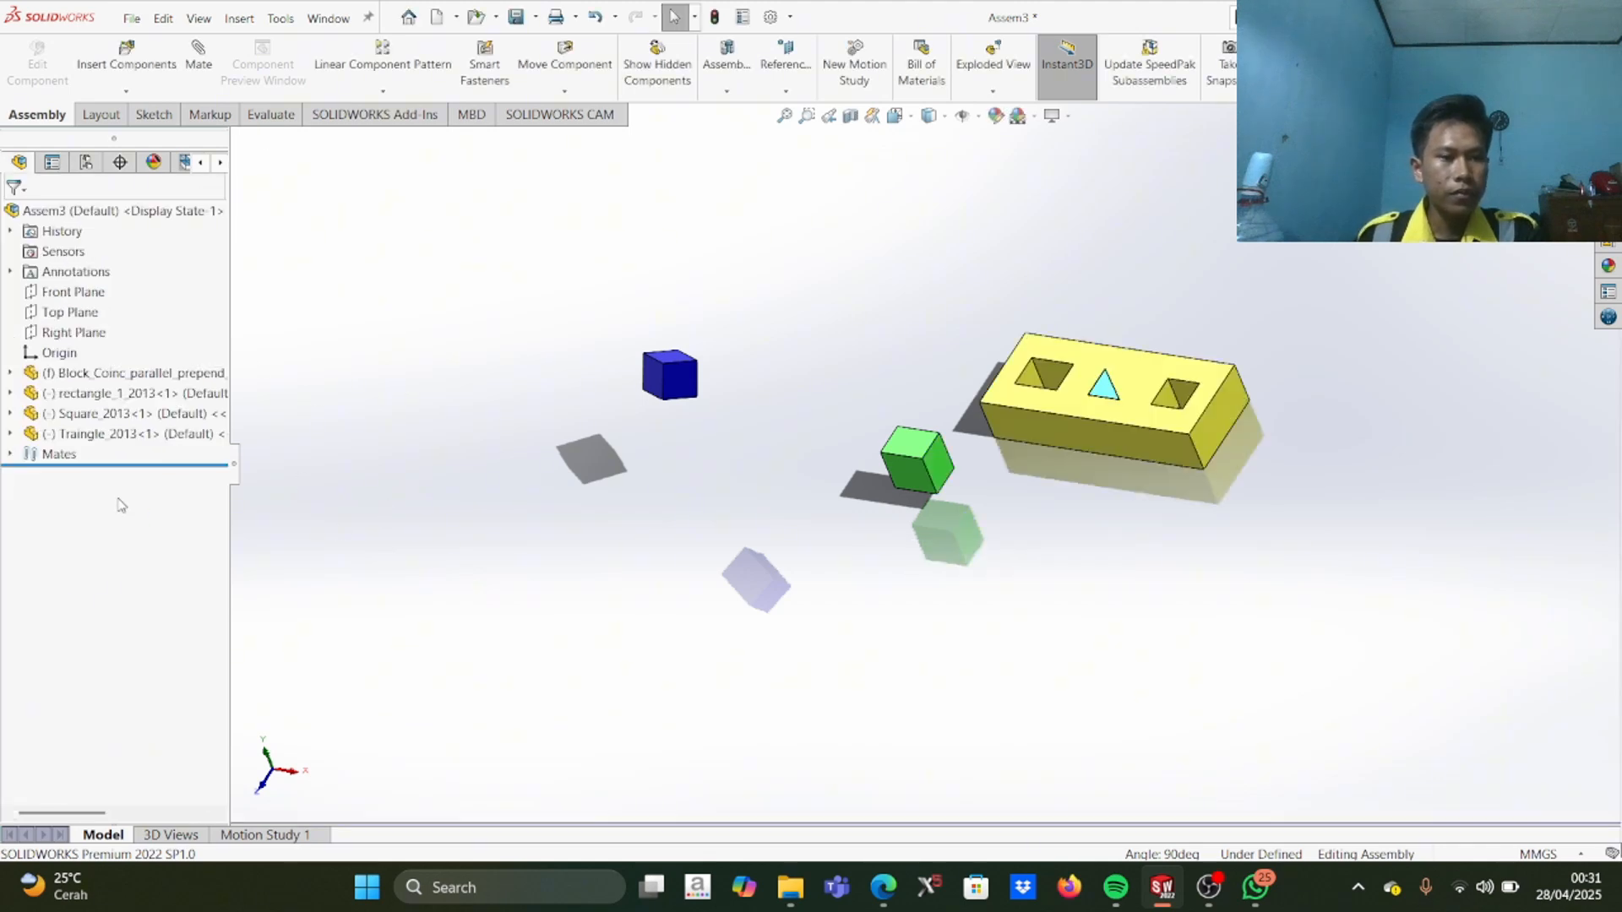
# Step: Delete the perpendicular mate between the yellow block and the green block from the assembly's mates
pyautogui.click(11, 456)
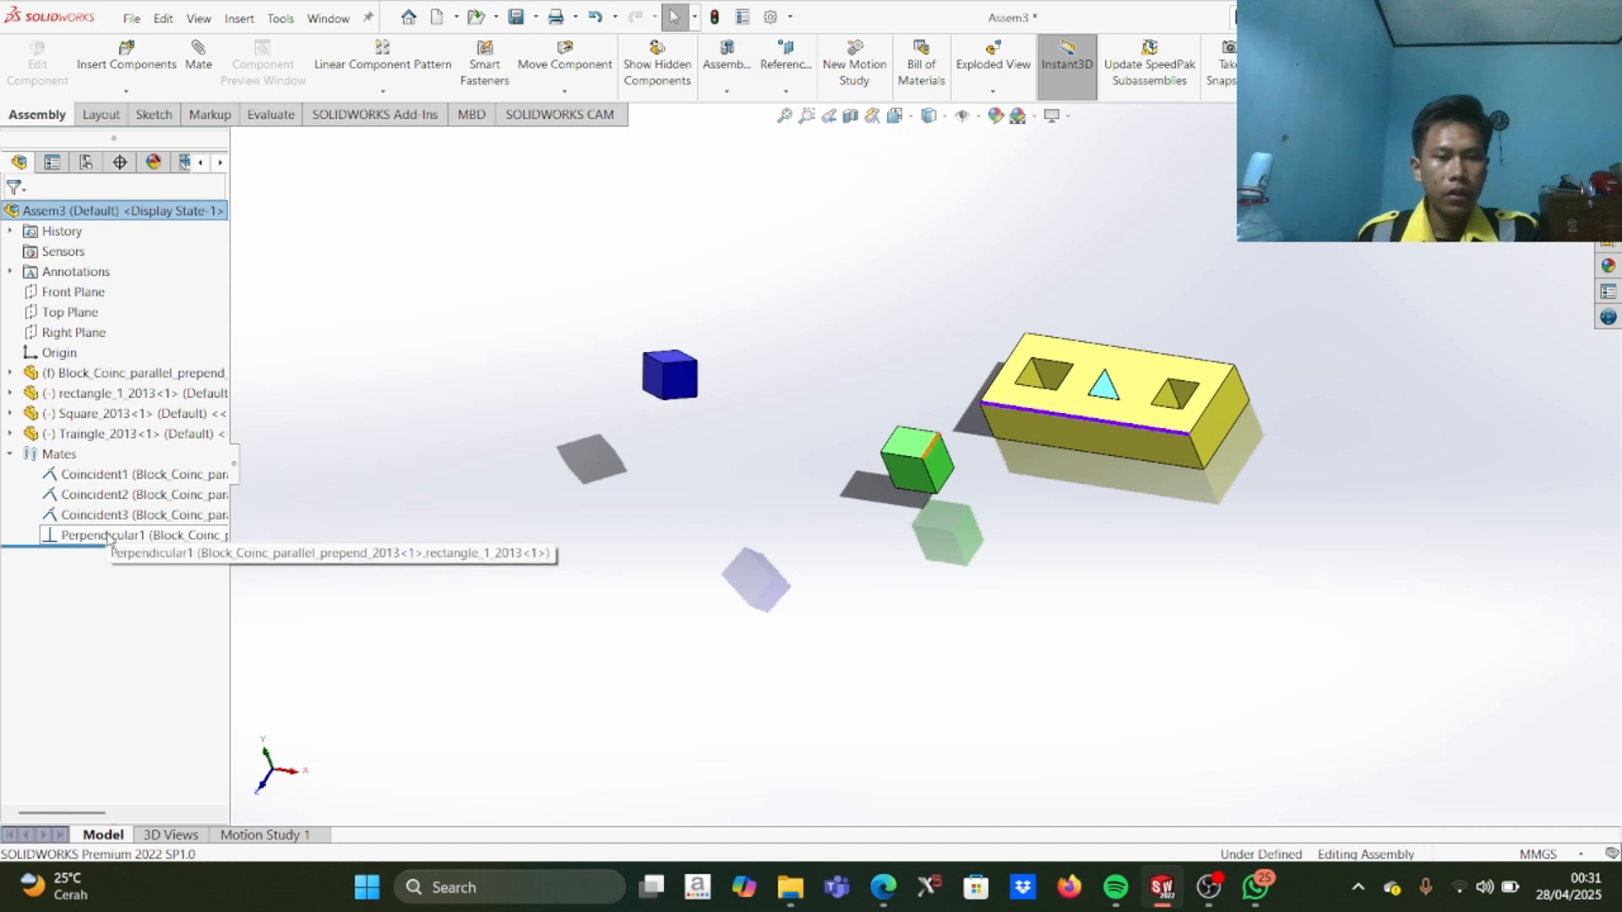
pyautogui.rightClick(100, 534)
pyautogui.click(159, 588)
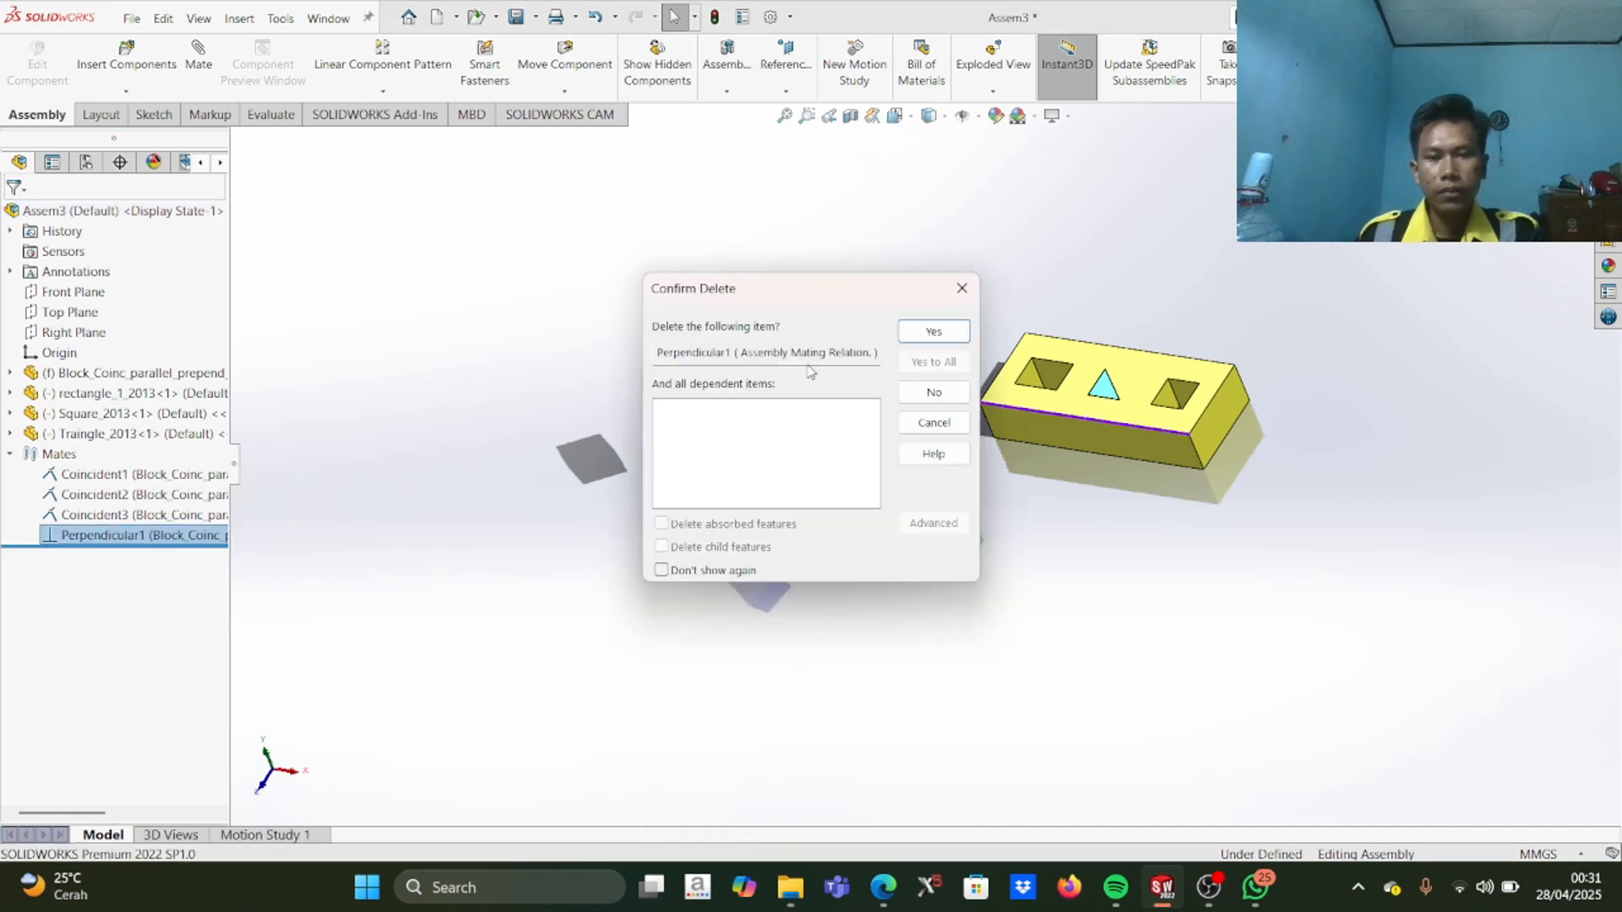
pyautogui.click(933, 332)
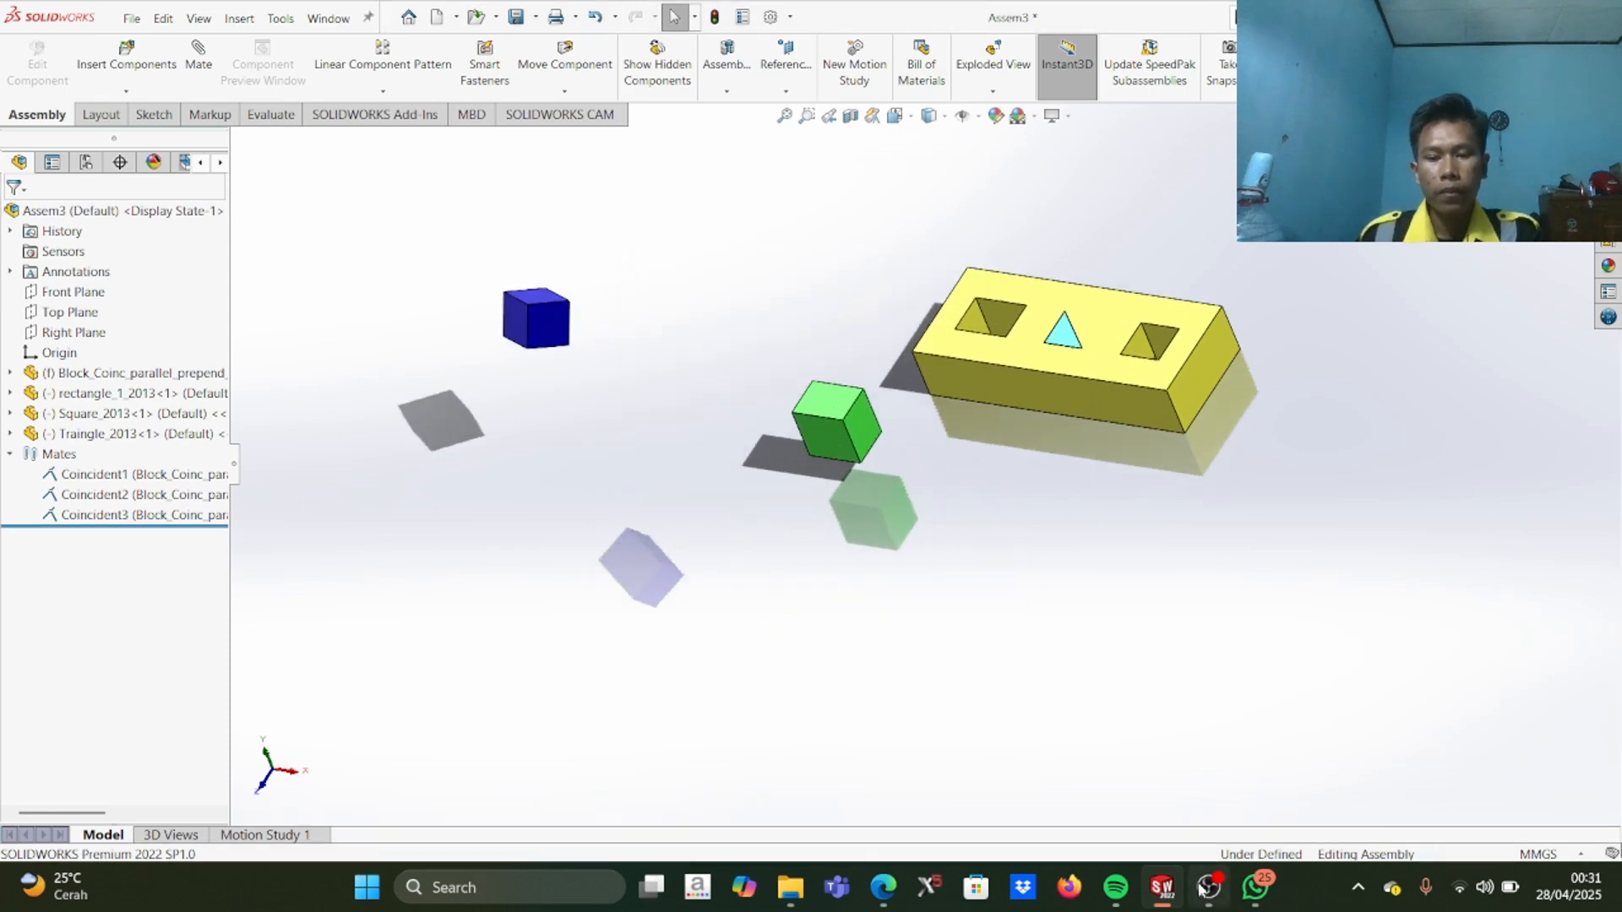
pyautogui.click(1209, 887)
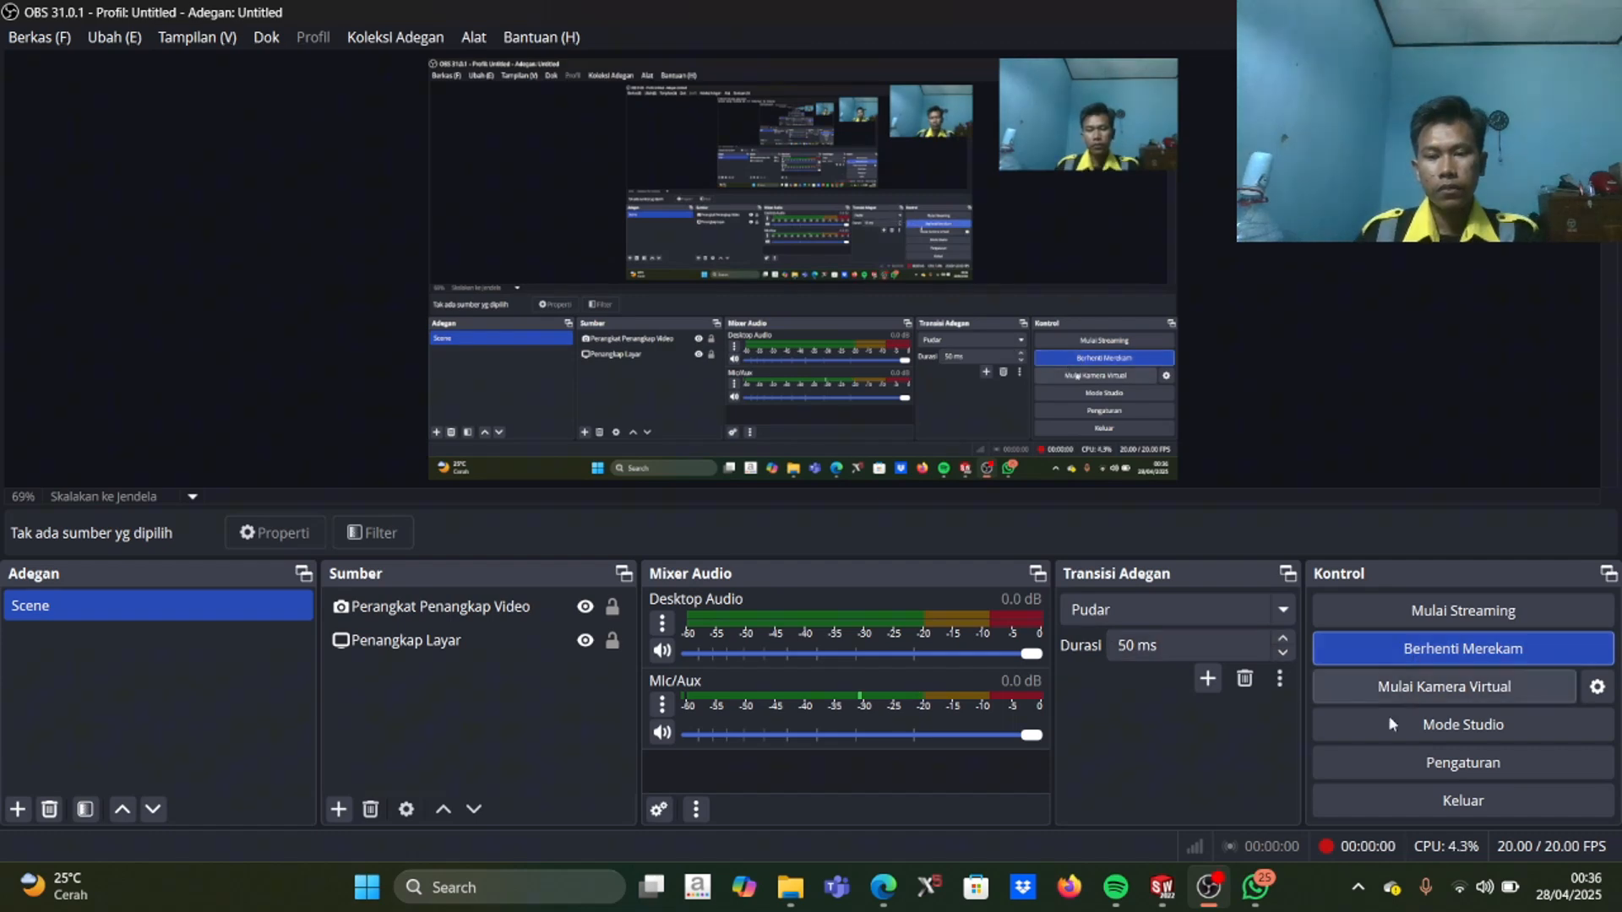
pyautogui.click(1163, 887)
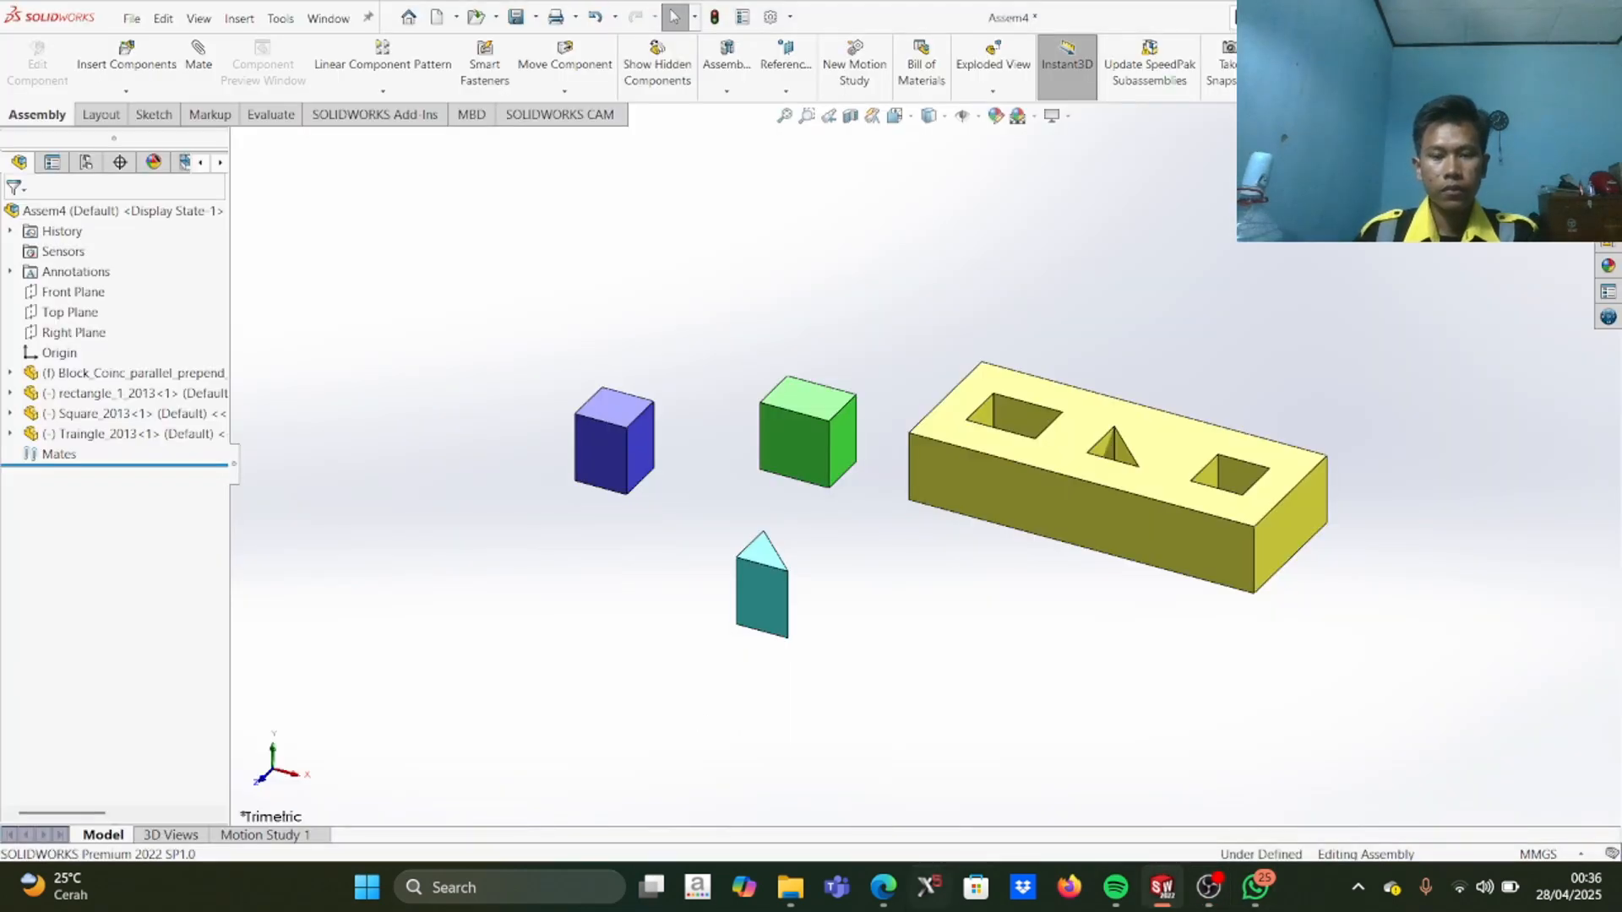
# Step: Switch to the presentation to reread the perpendicular, distance, angle and lock mates slide, and return to the SOLIDWORKS assembly
pyautogui.click(887, 891)
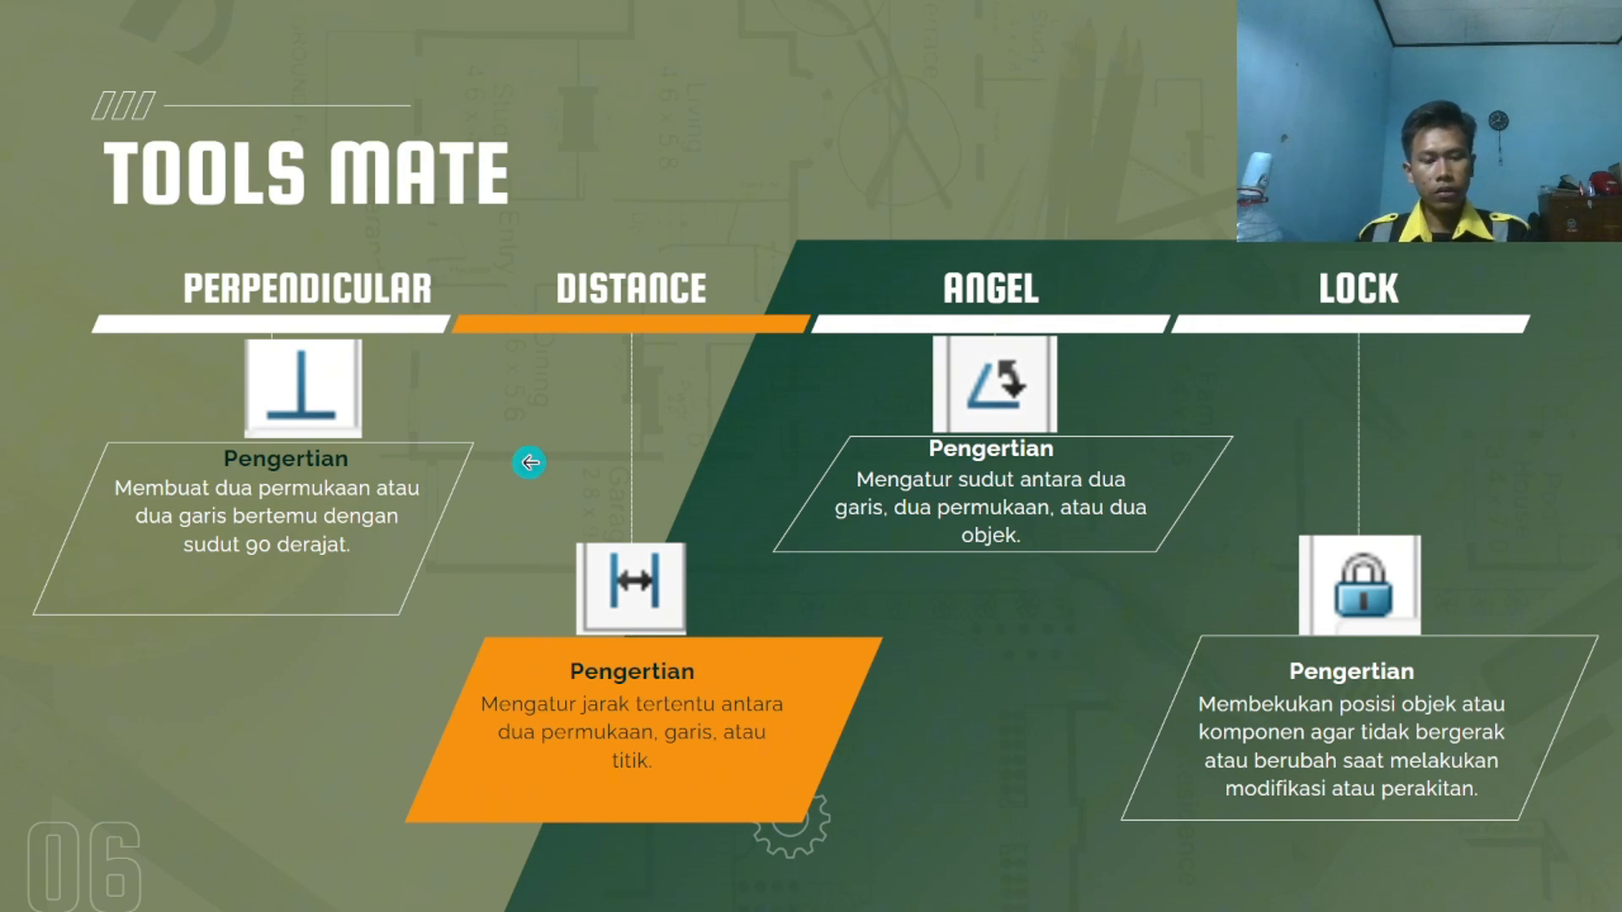
pyautogui.press('Escape')
pyautogui.hotkey('alt', 'Tab')
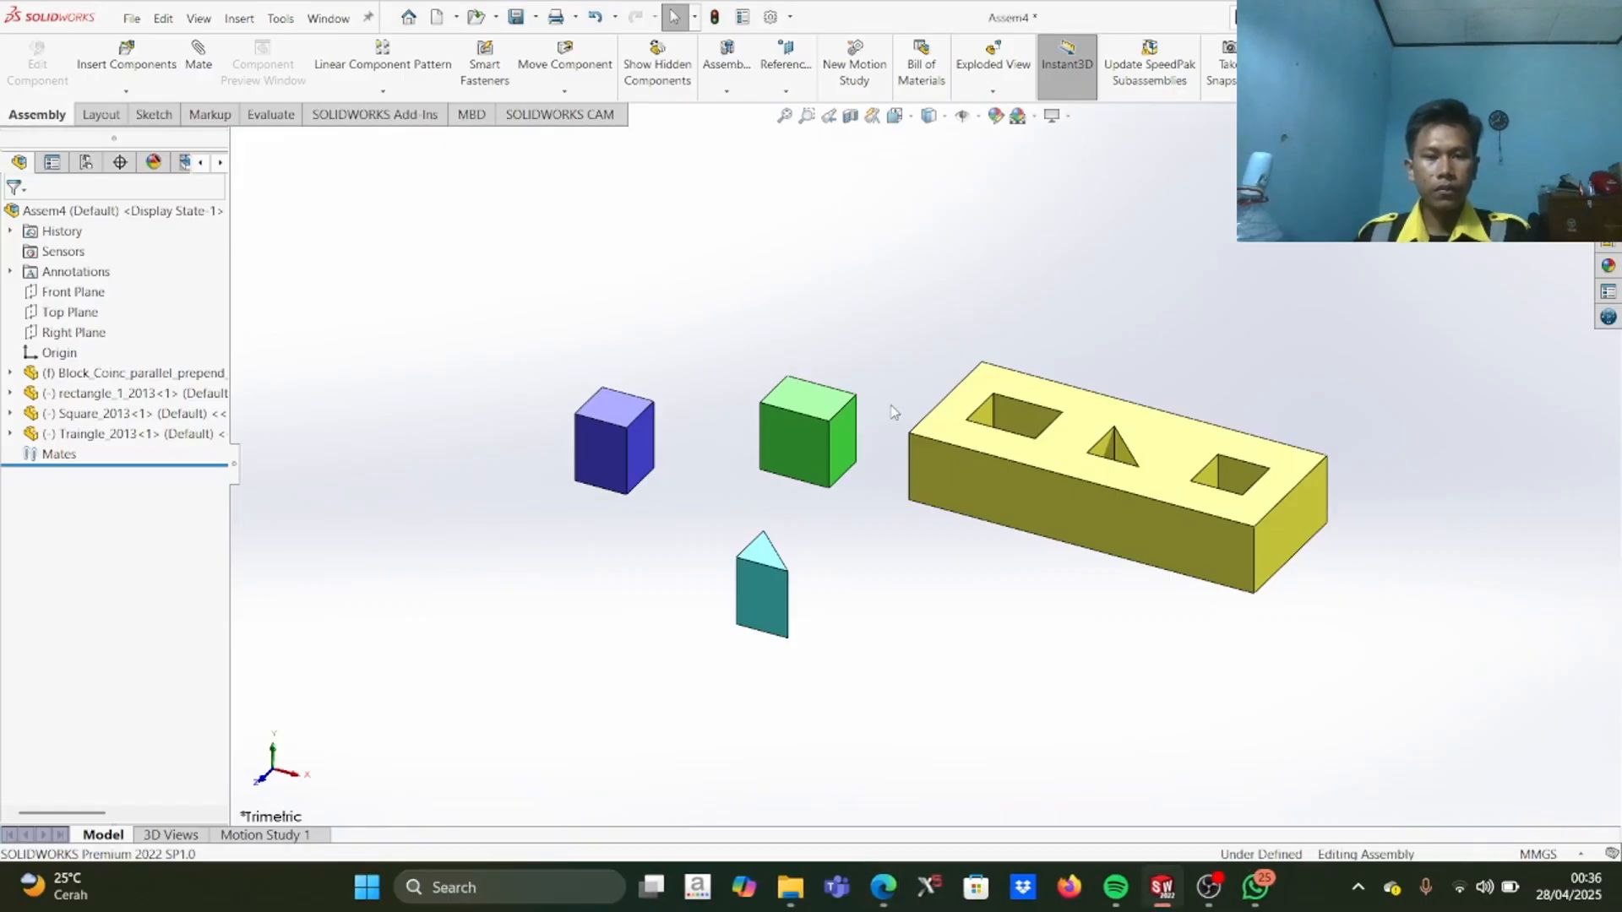
# Step: Add a perpendicular mate between the yellow block's short upper edge and an edge of the green block
pyautogui.scroll(2, 900, 438)
pyautogui.scroll(-3, 920, 481)
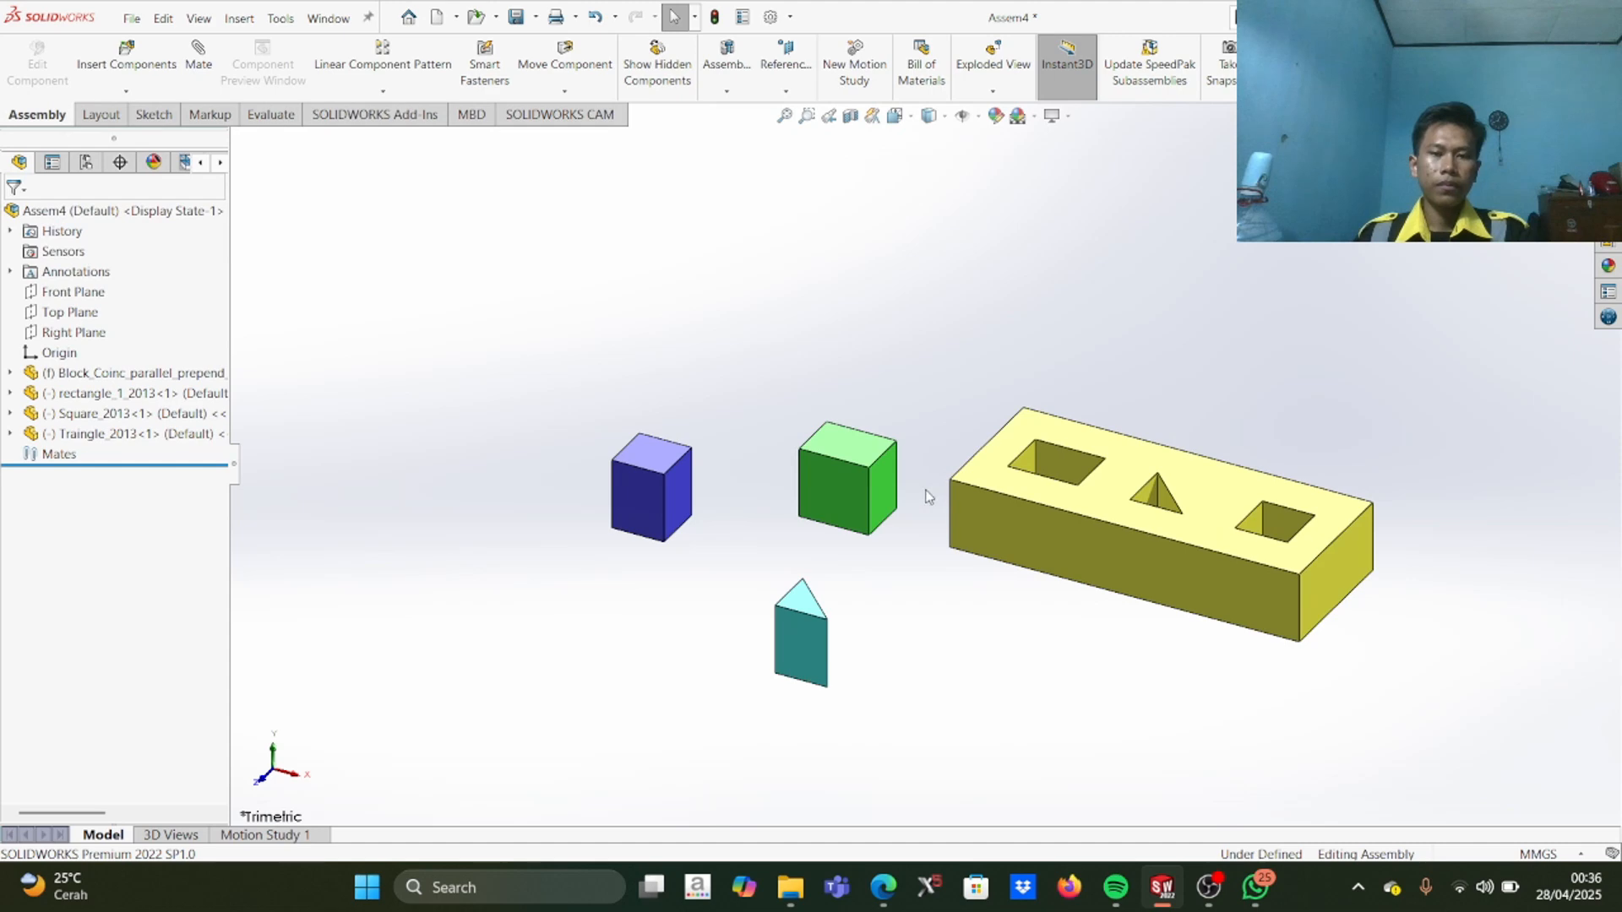
pyautogui.scroll(3, 902, 545)
pyautogui.moveTo(904, 546); pyautogui.dragTo(926, 473, button='middle')
pyautogui.moveTo(929, 530); pyautogui.dragTo(1013, 601, button='middle')
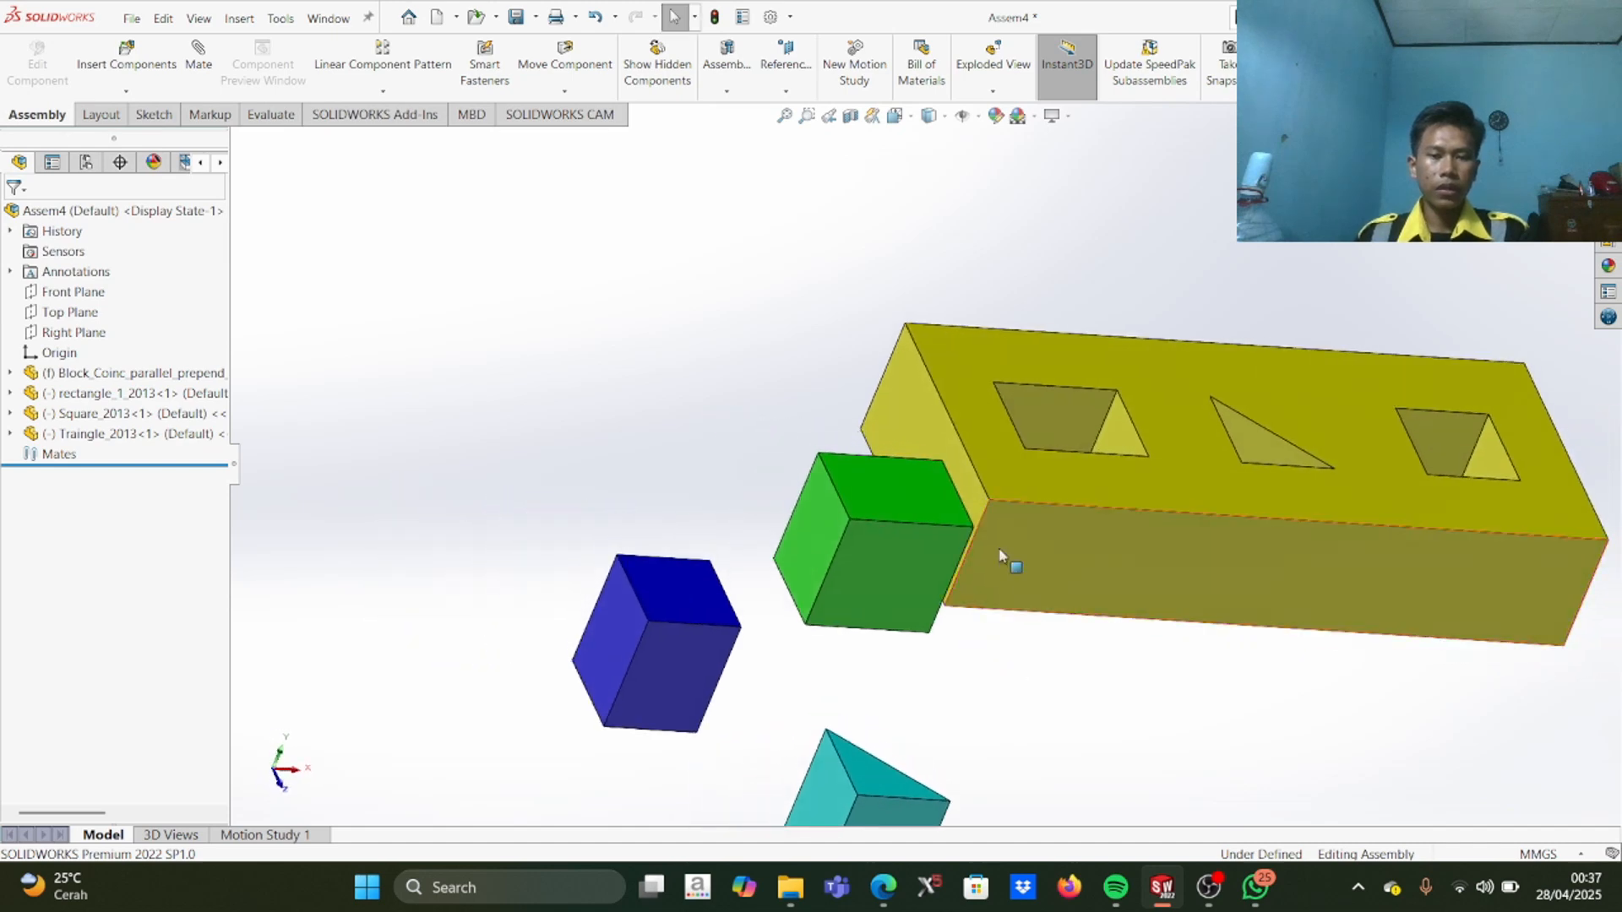
pyautogui.click(955, 428)
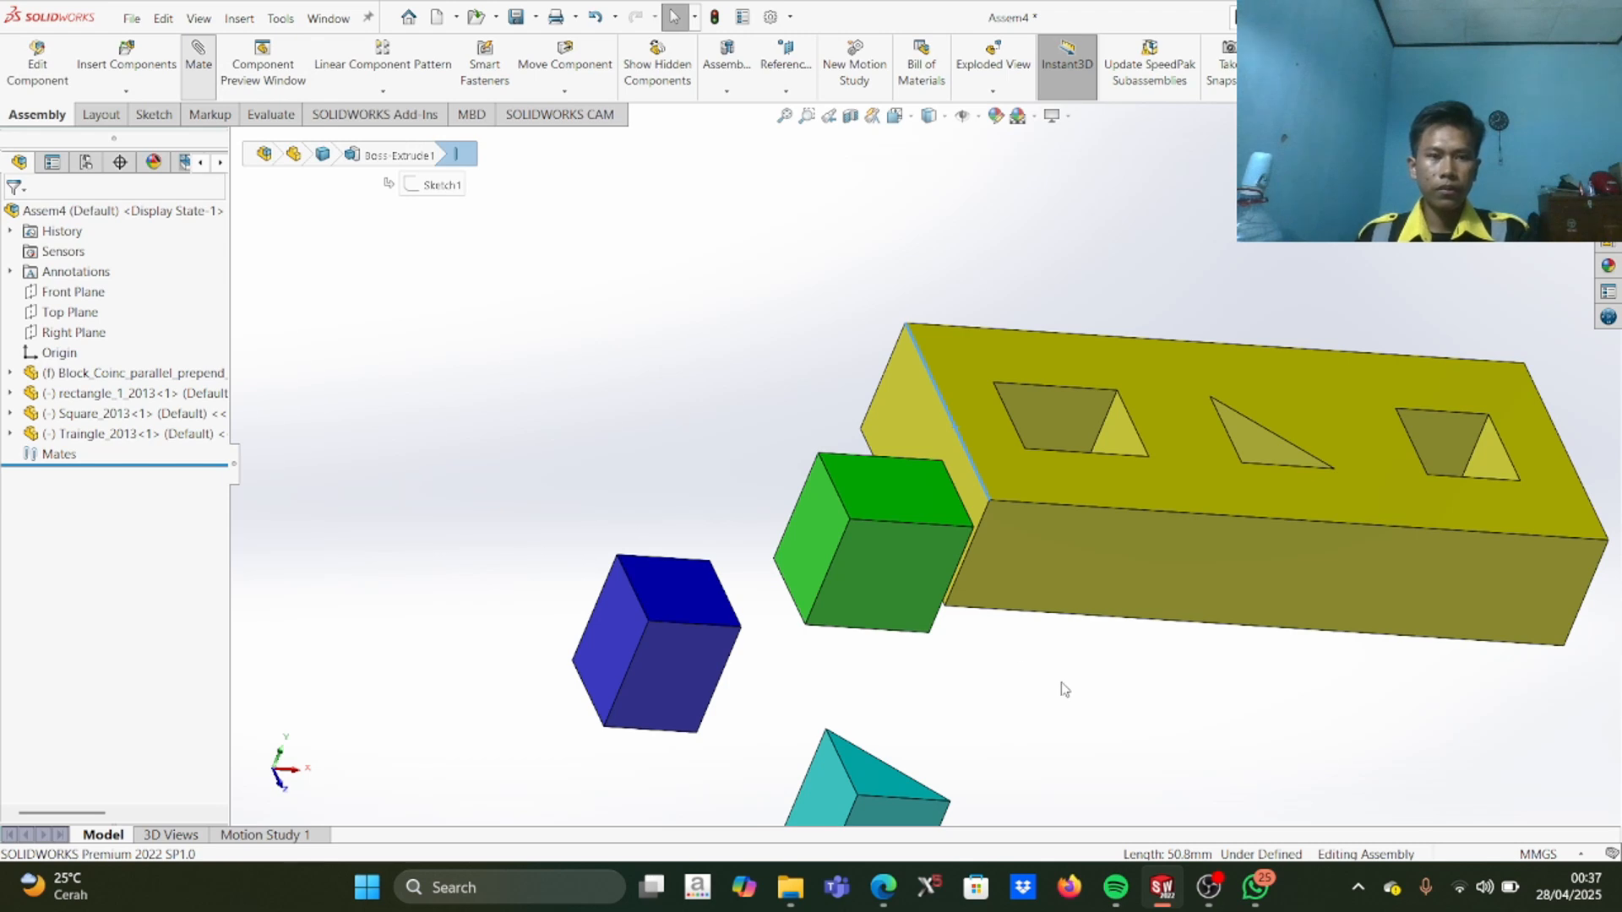
pyautogui.moveTo(1059, 667); pyautogui.dragTo(992, 663, button='middle')
pyautogui.scroll(-2, 993, 662)
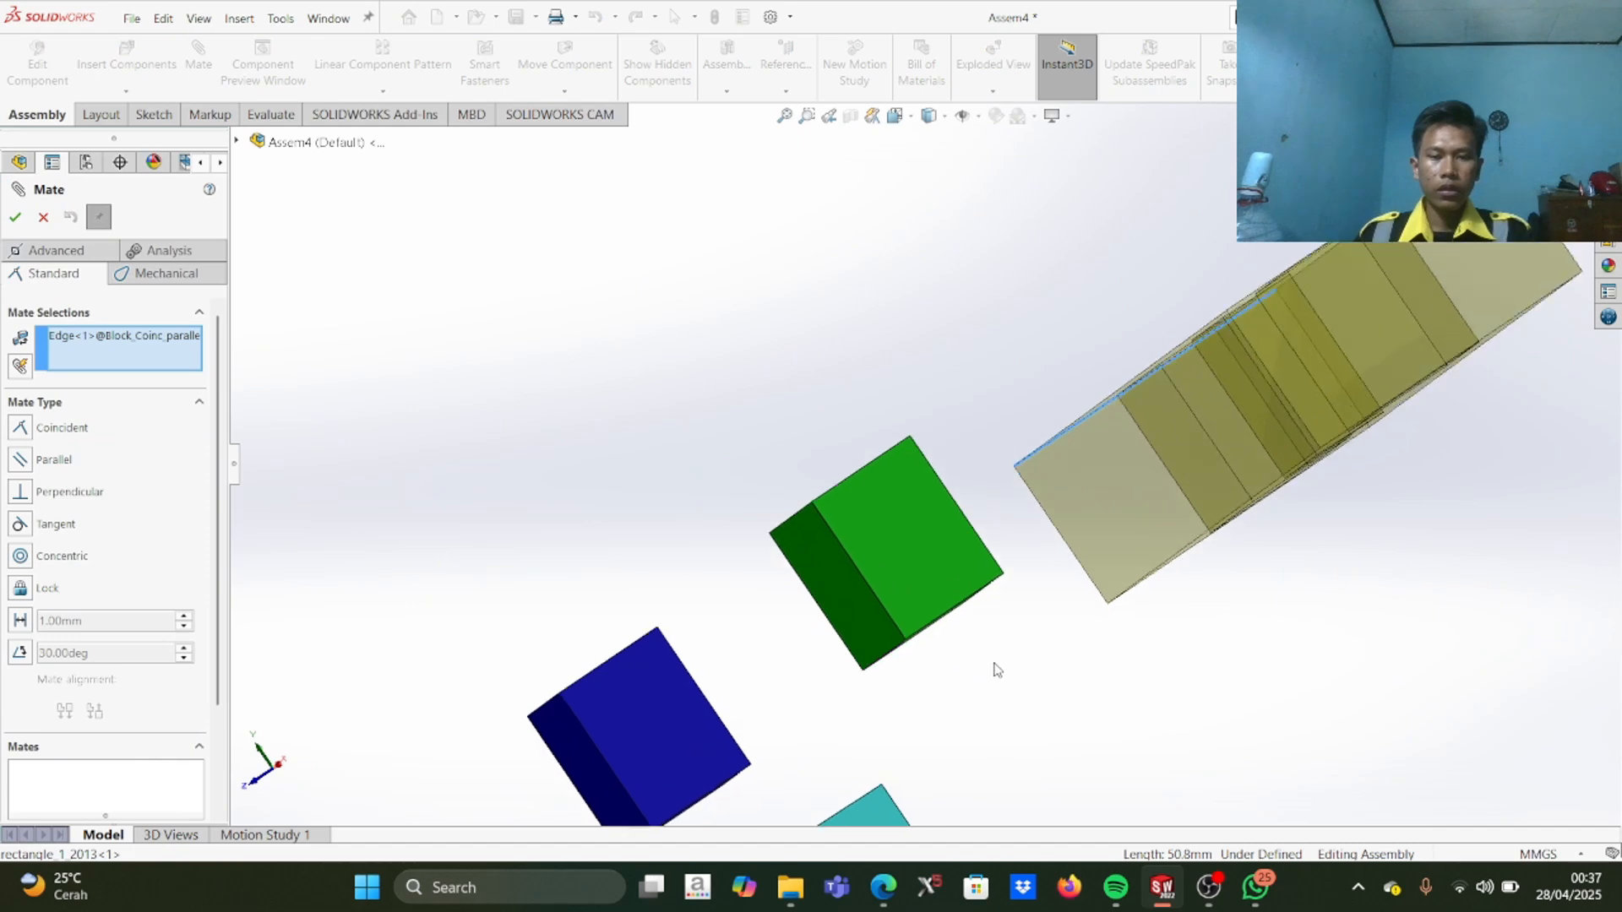
pyautogui.click(942, 594)
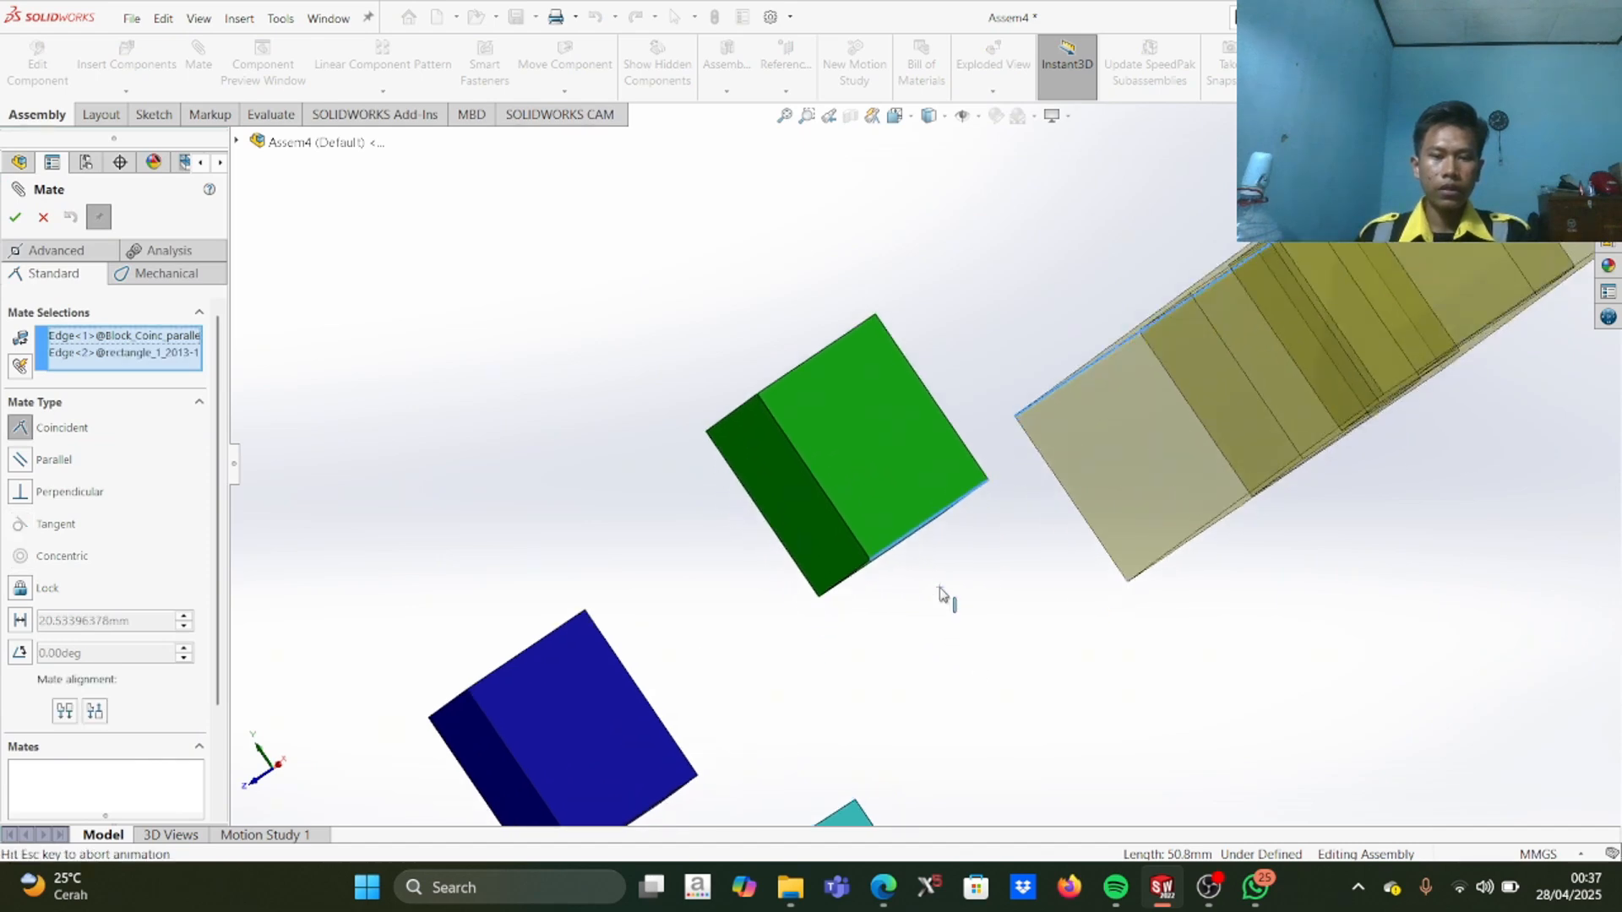
pyautogui.click(20, 492)
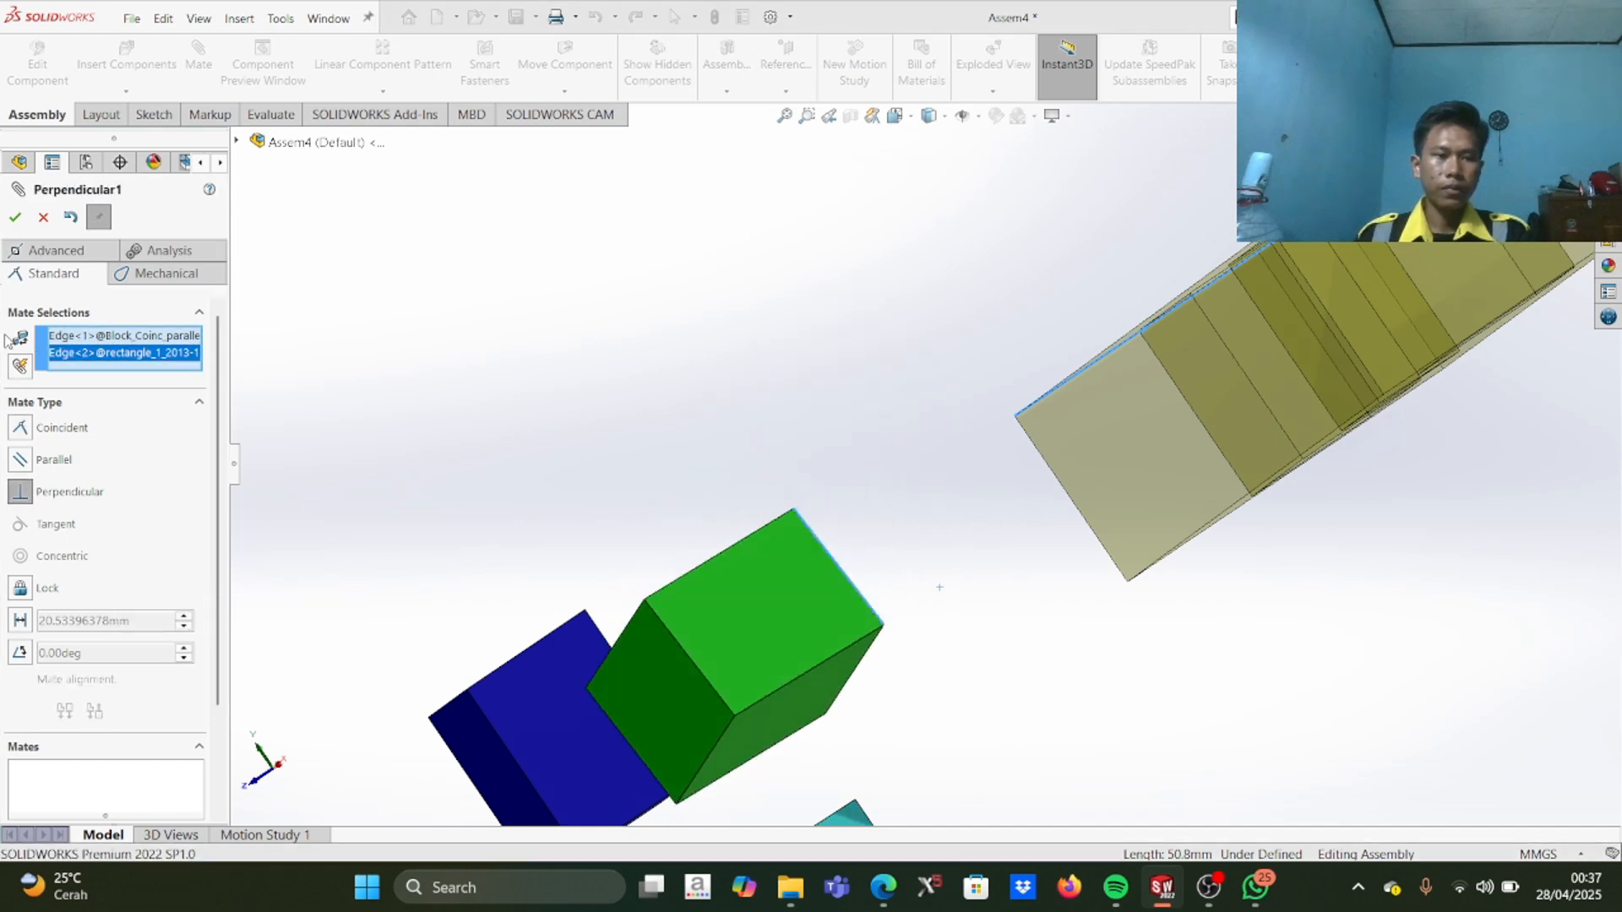
pyautogui.click(15, 219)
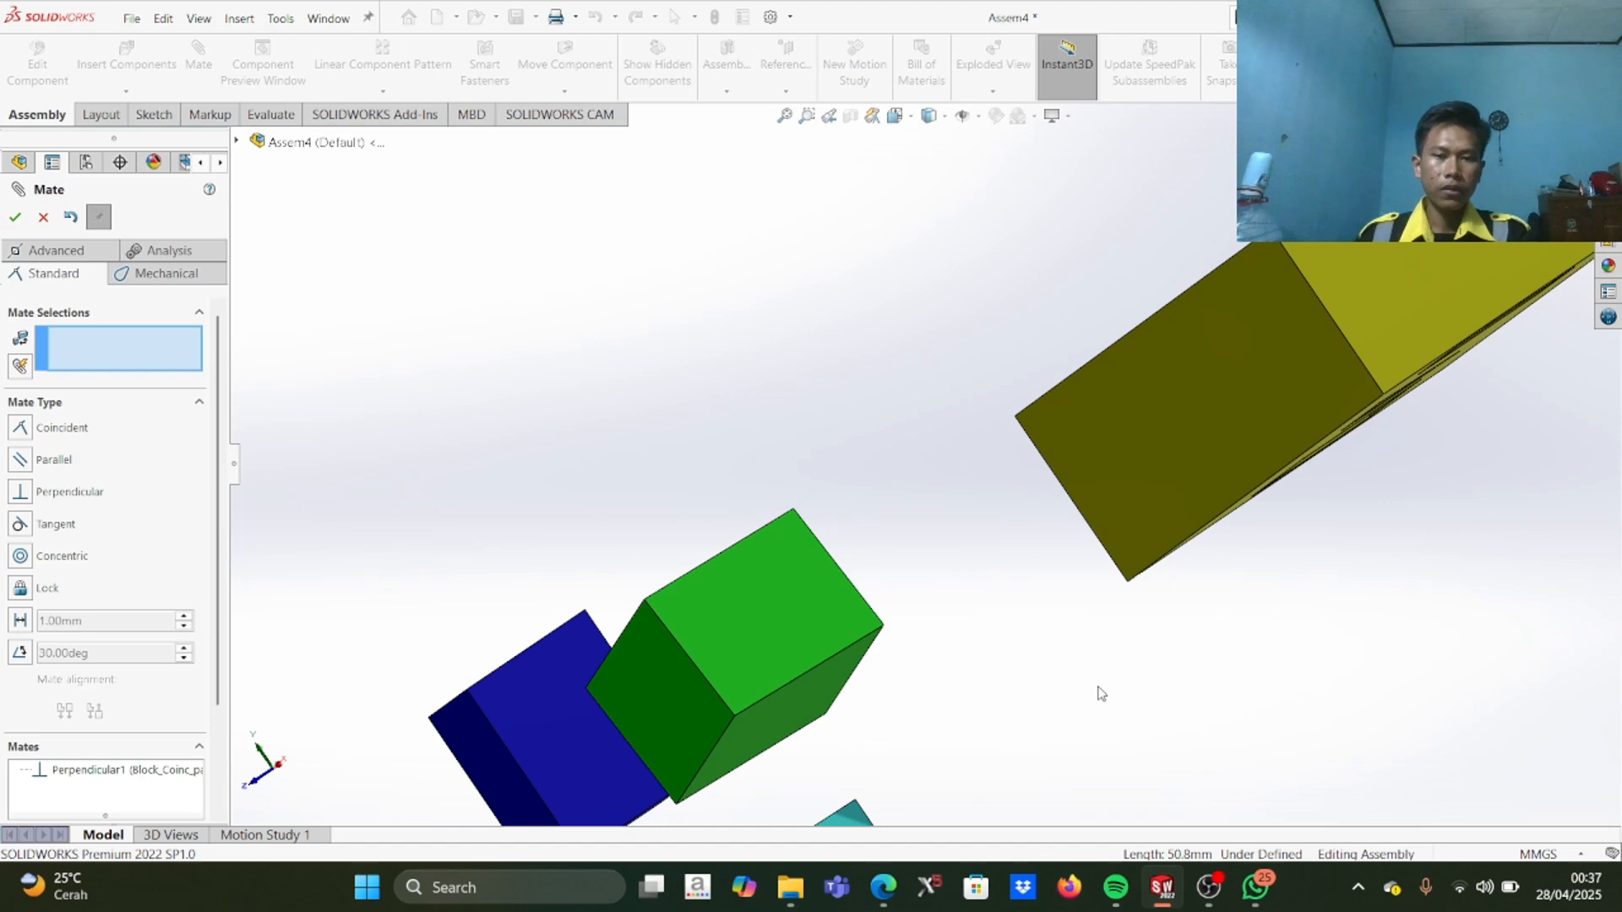
pyautogui.scroll(3, 1007, 608)
pyautogui.moveTo(938, 500); pyautogui.dragTo(1014, 456, button='middle')
pyautogui.moveTo(945, 582); pyautogui.dragTo(970, 525, button='middle')
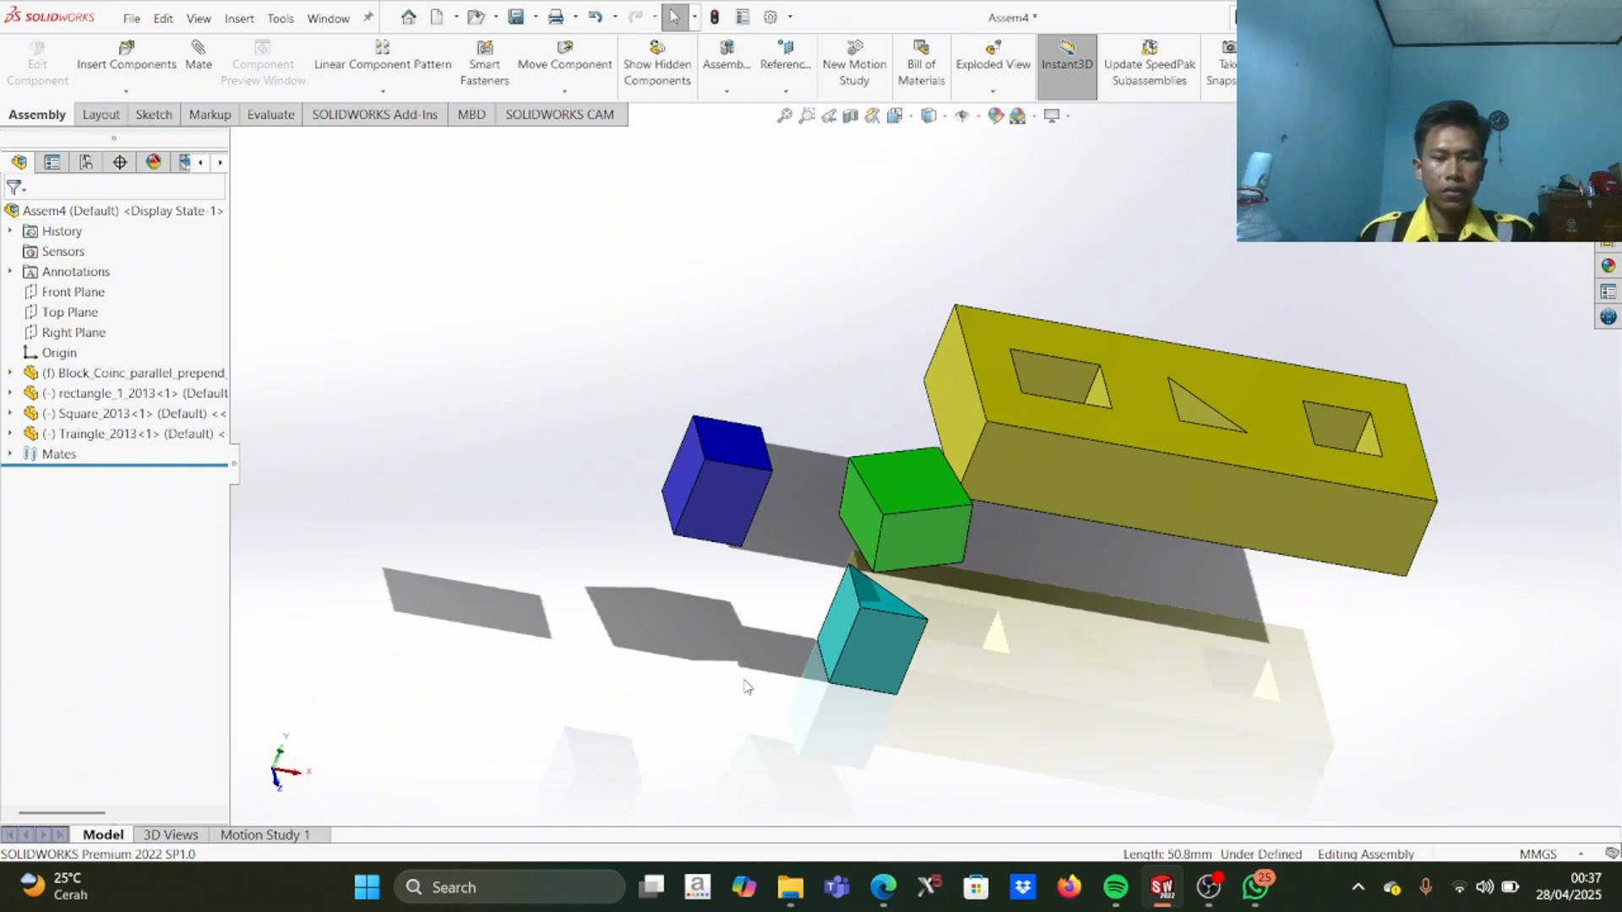
# Step: Switch to the presentation to view the slide on coincident, concentric, parallel and tangent mates, and return to the SOLIDWORKS assembly
pyautogui.click(885, 886)
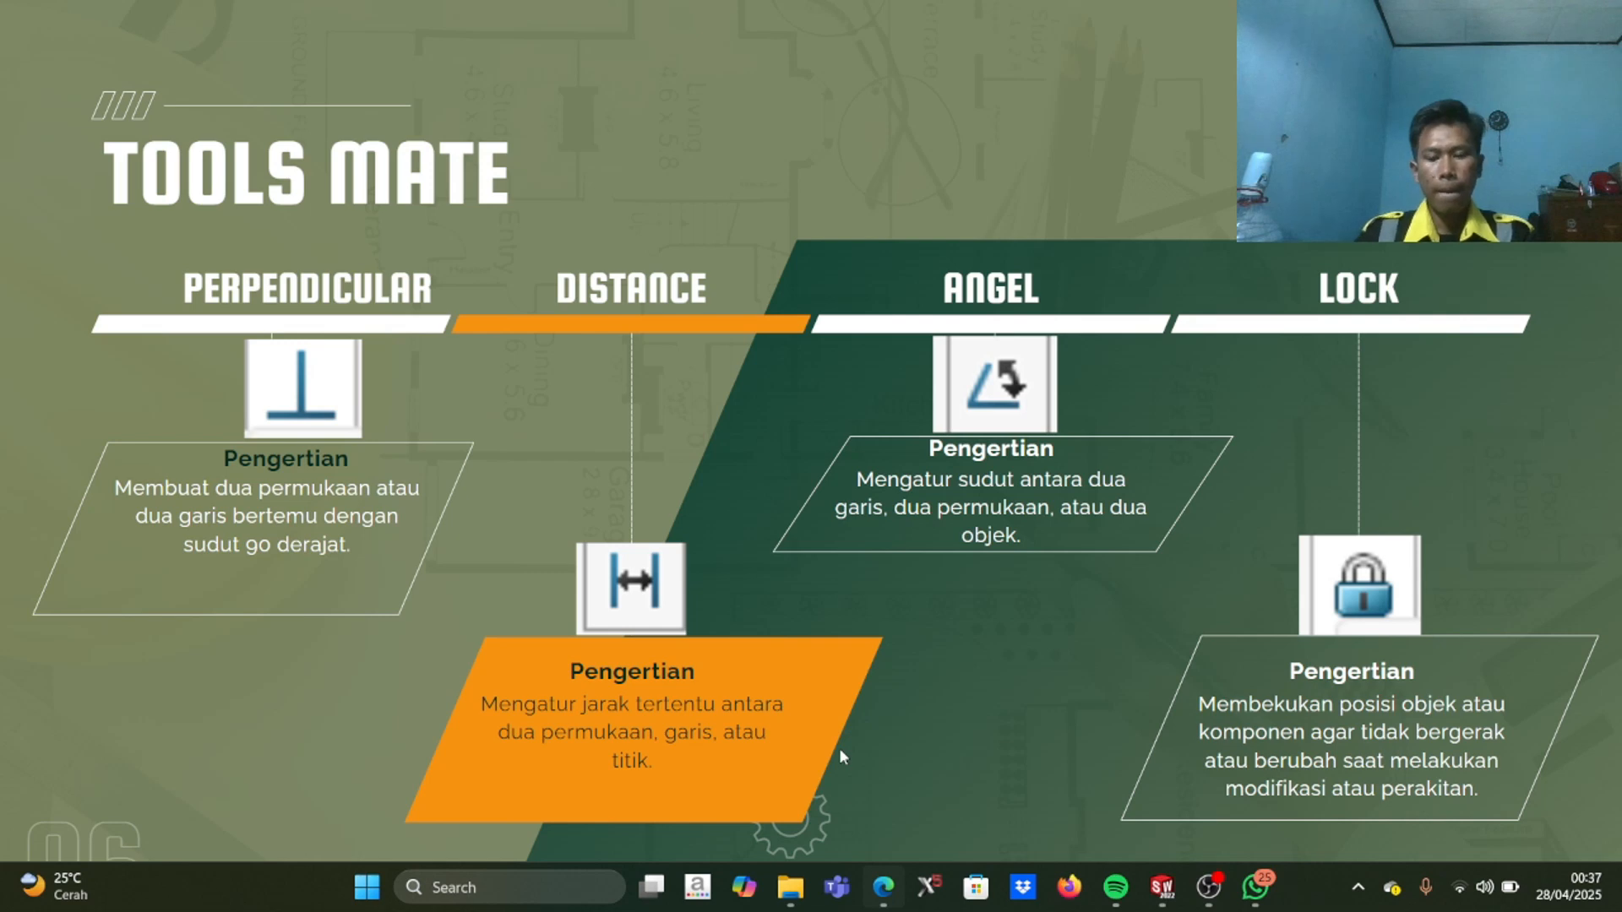
pyautogui.click(838, 747)
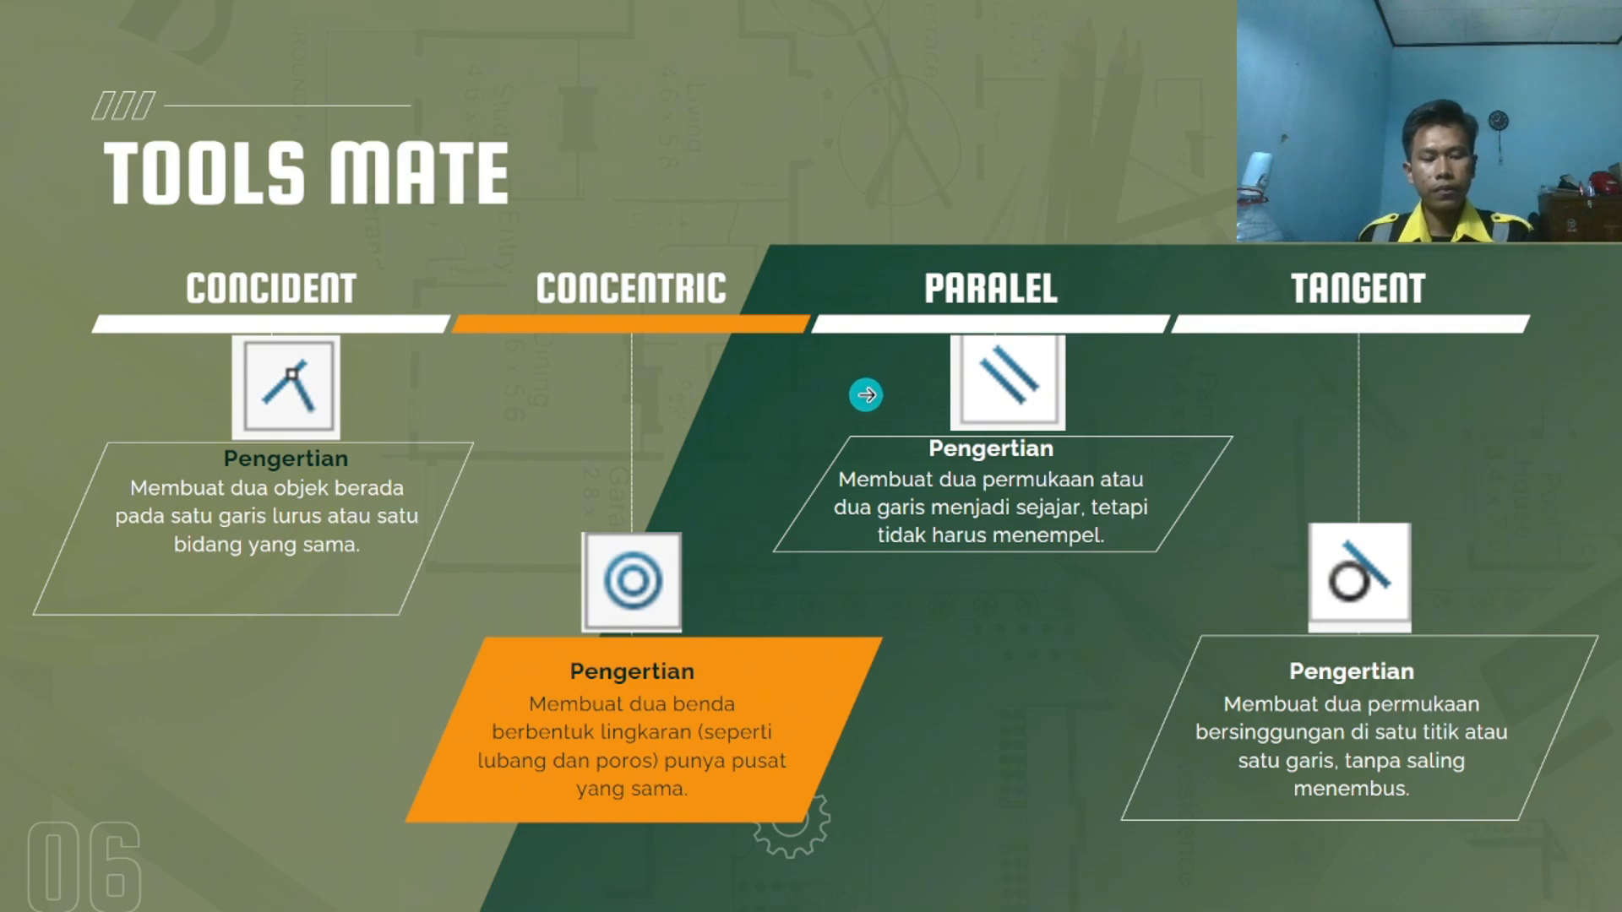
pyautogui.hotkey('alt', 'Tab')
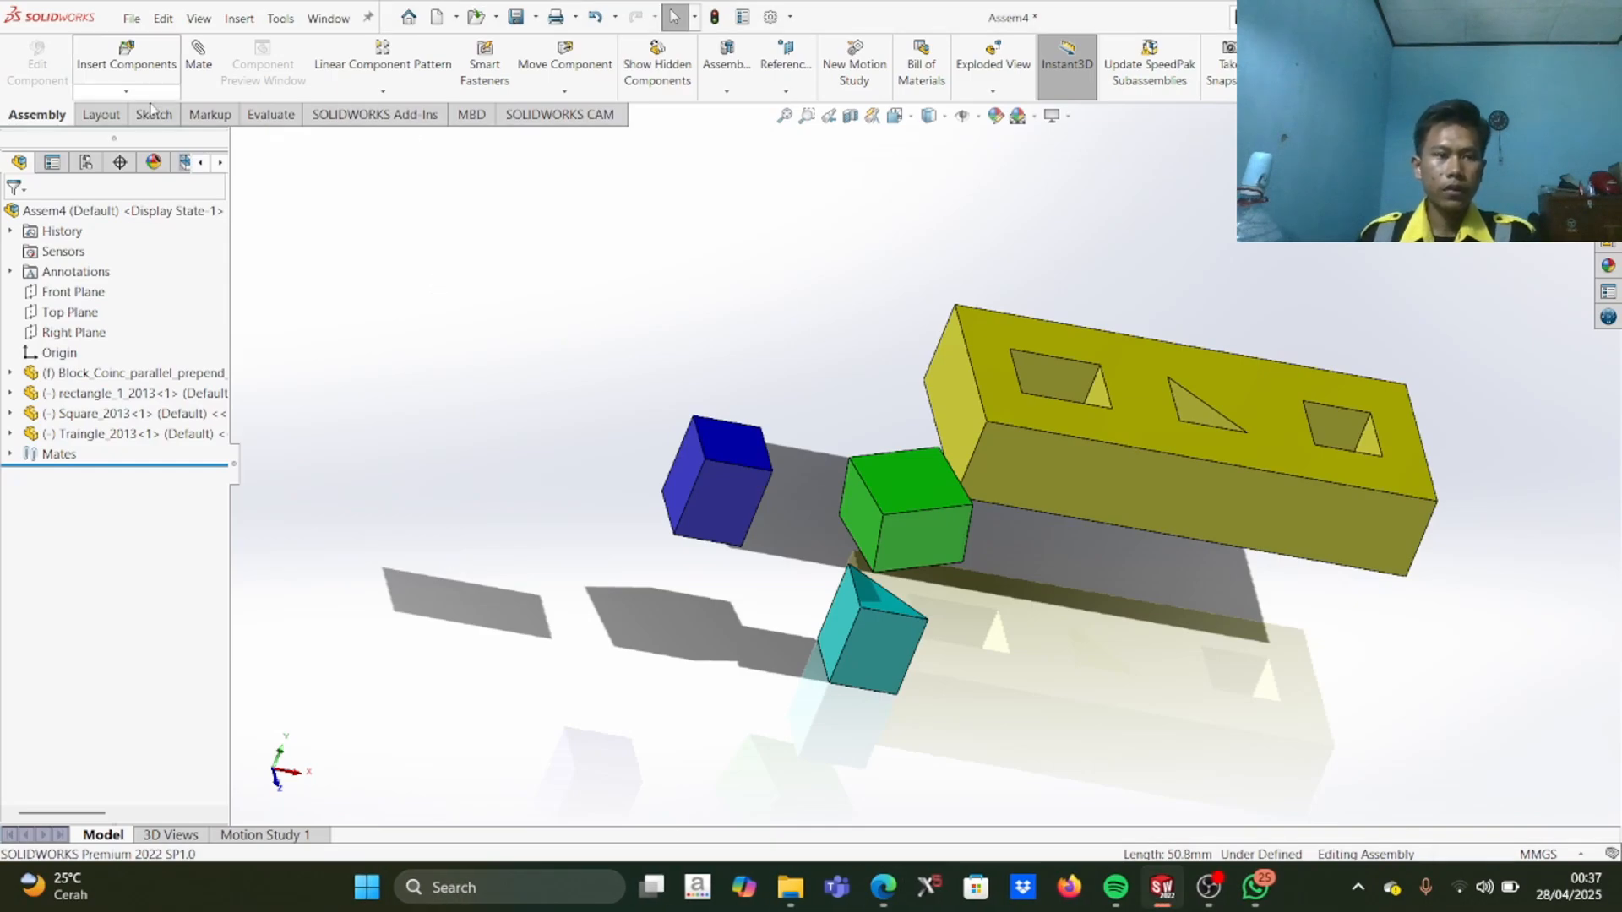
# Step: Open Block_circles_2013 and circles_2013 from folder 60 of Presentasi saya for insertion into the assembly
pyautogui.click(125, 65)
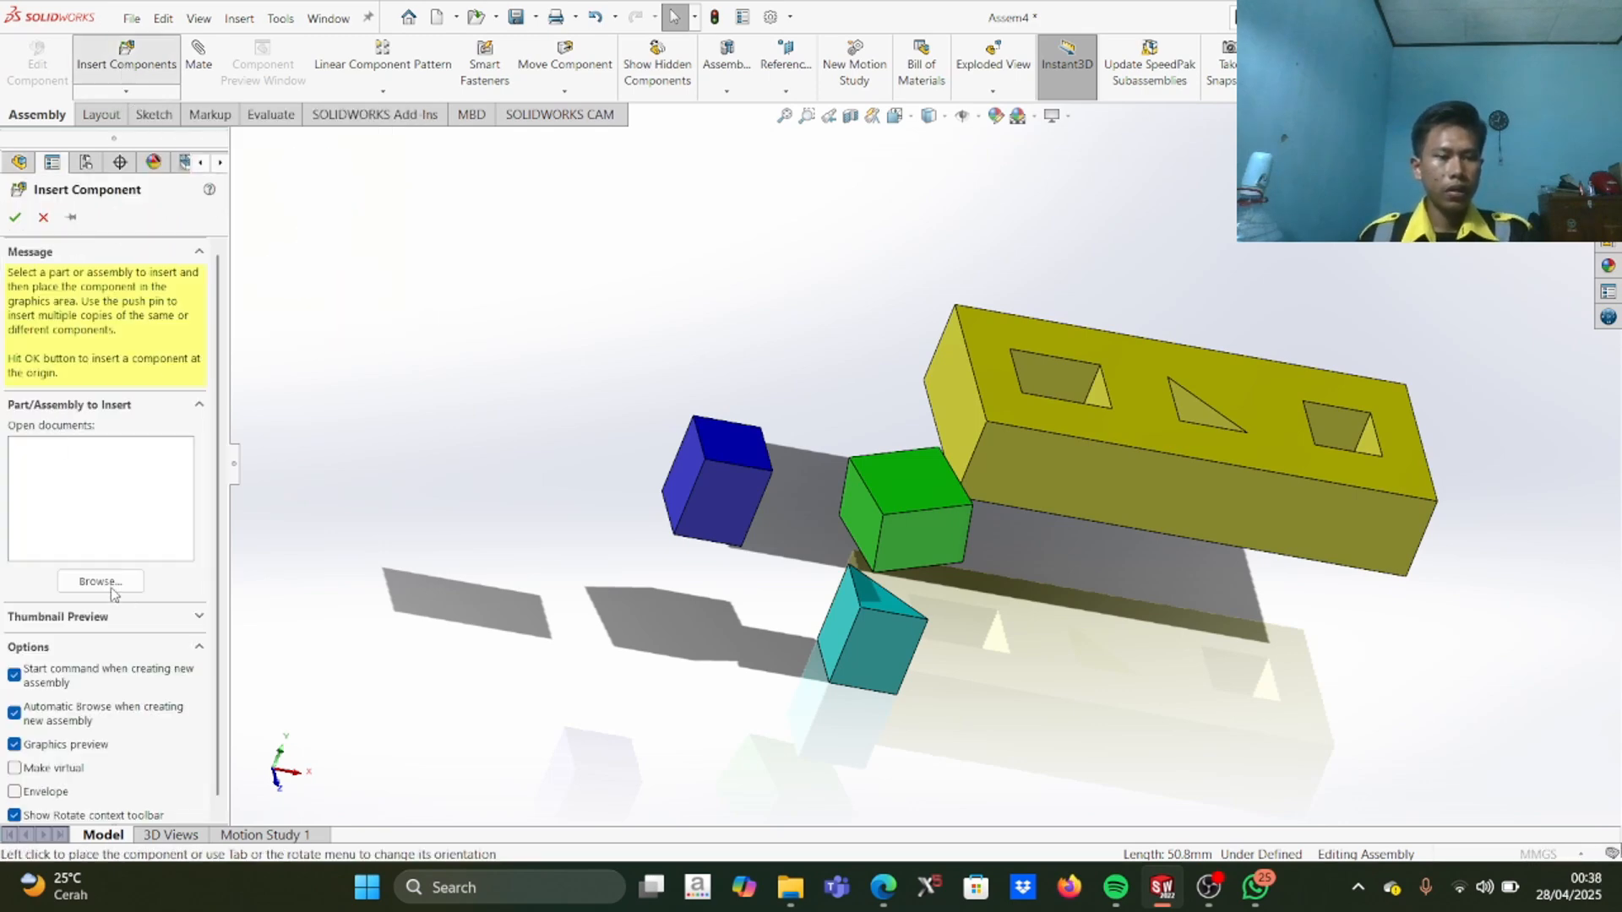
pyautogui.click(109, 585)
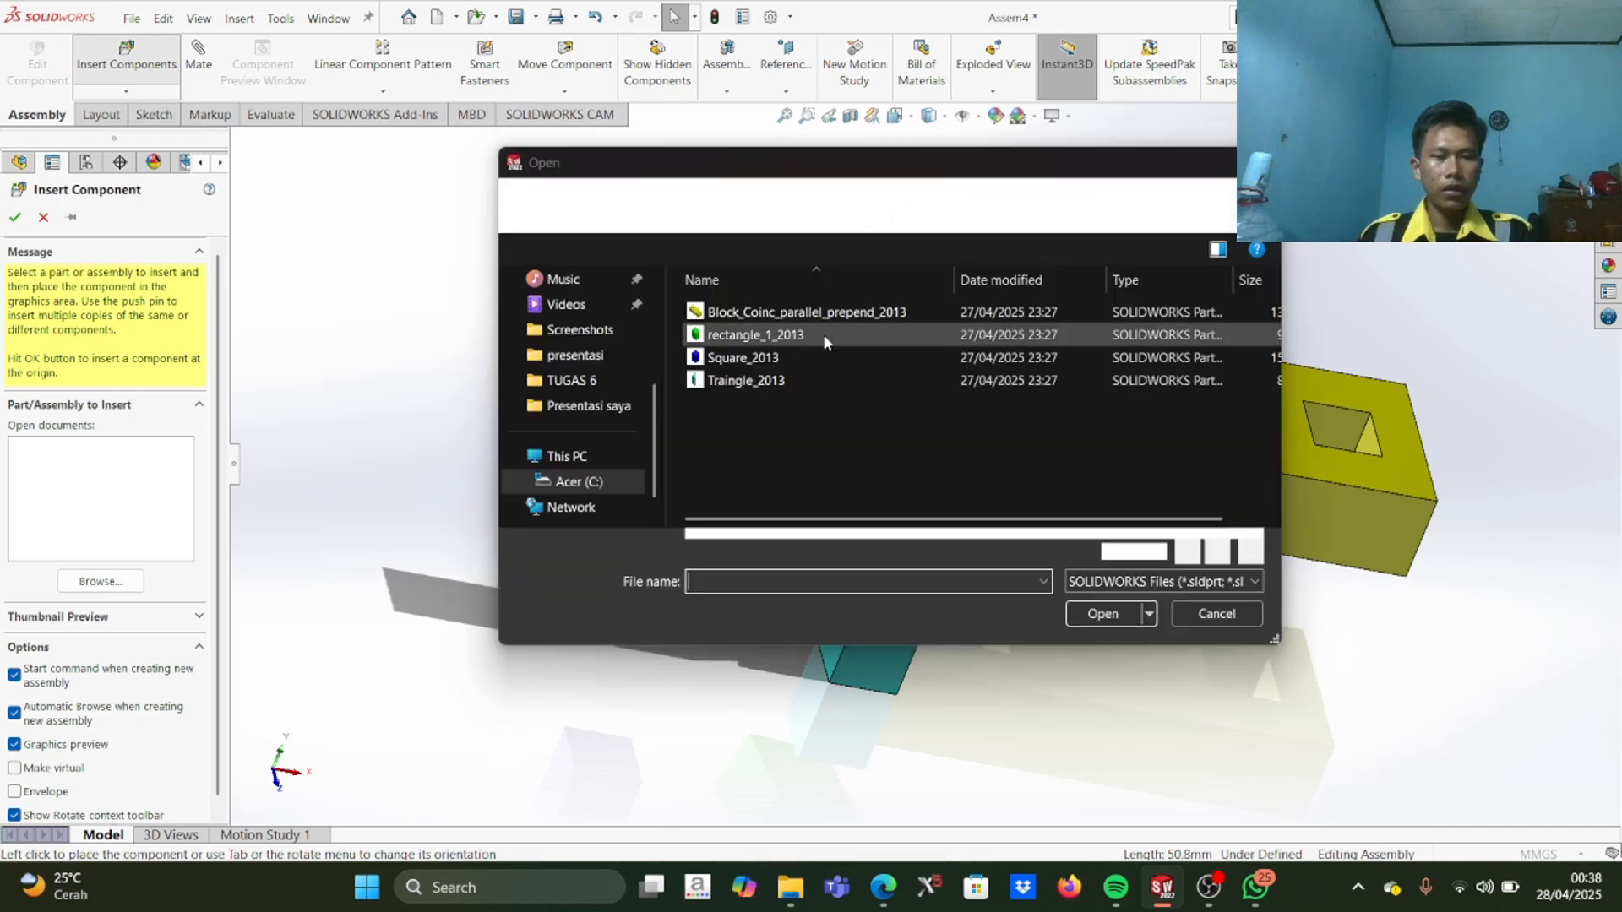
pyautogui.click(828, 207)
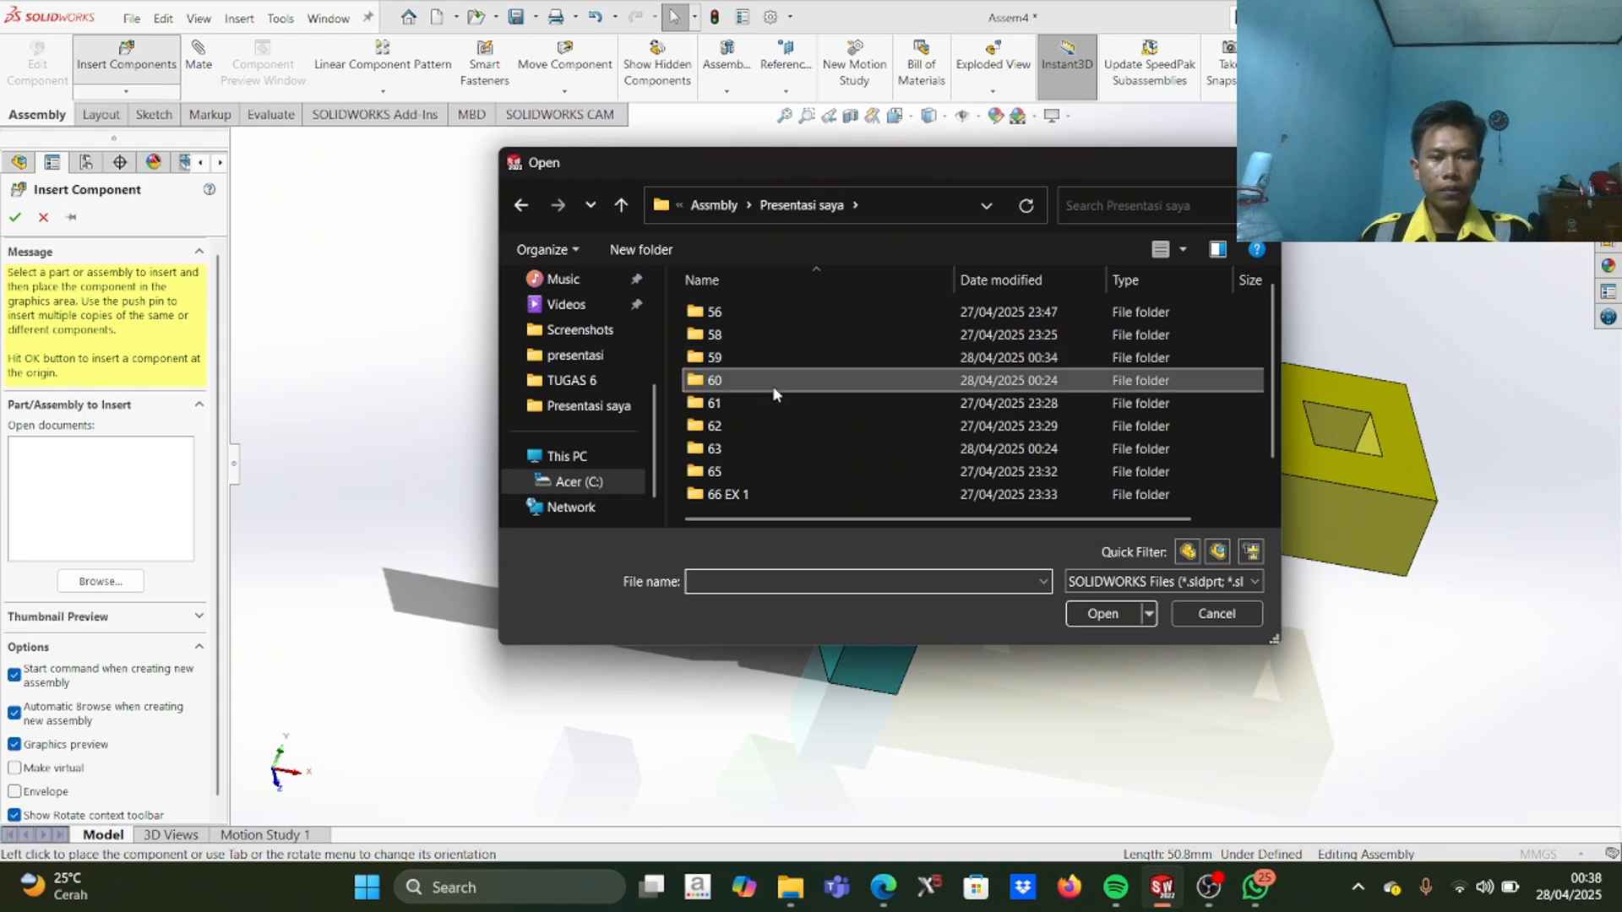
pyautogui.doubleClick(774, 384)
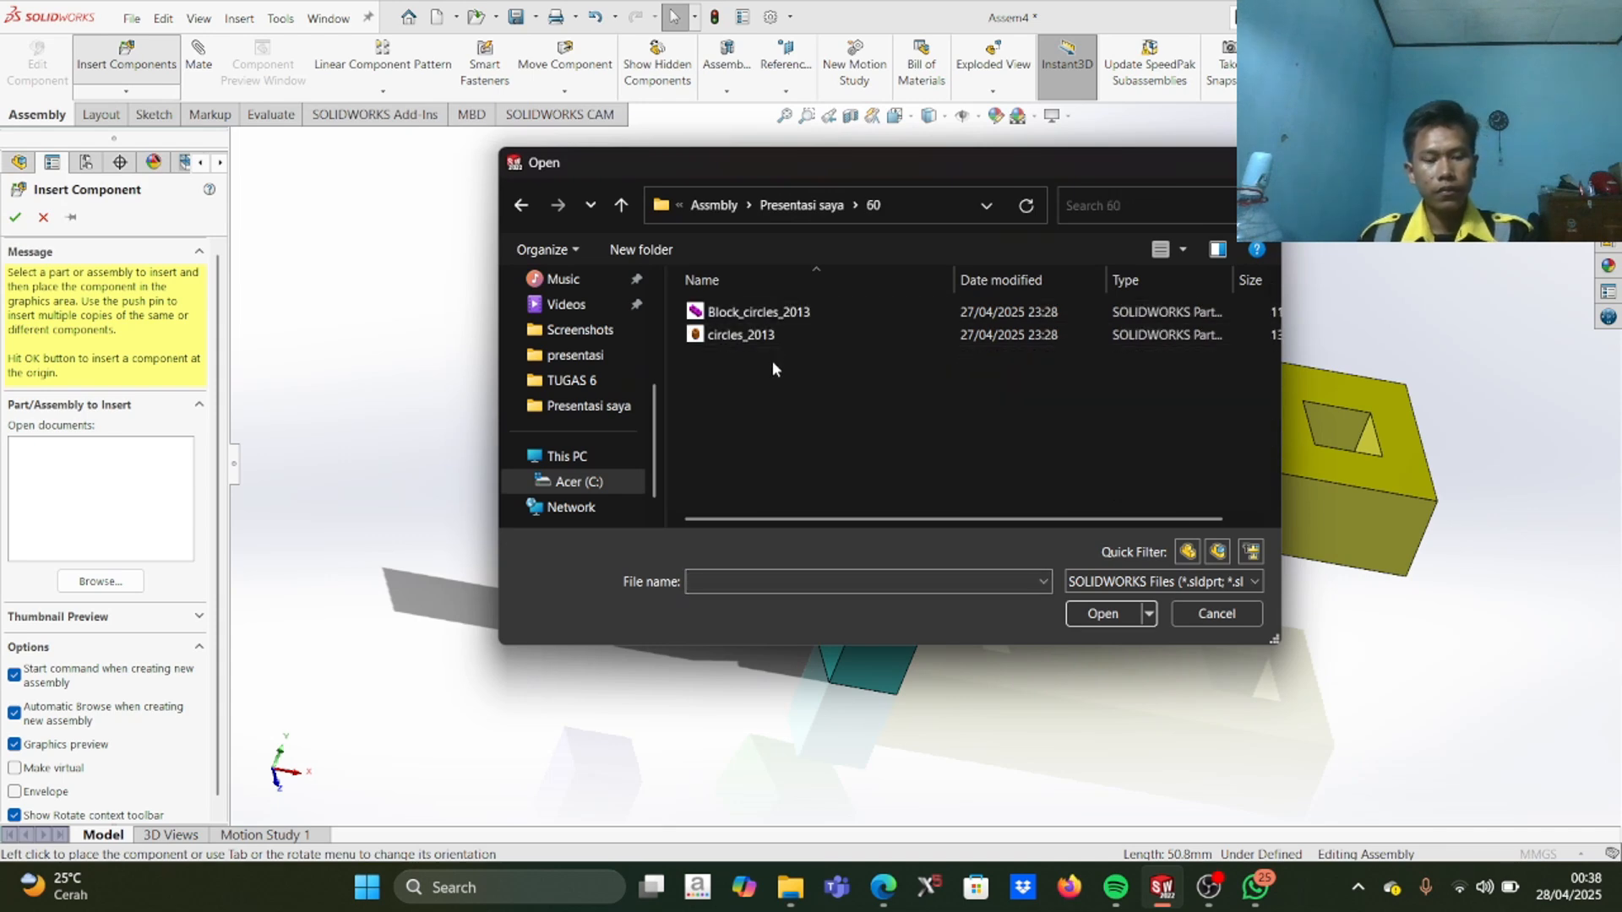
pyautogui.hotkey('ctrl', 'a')
pyautogui.click(1106, 614)
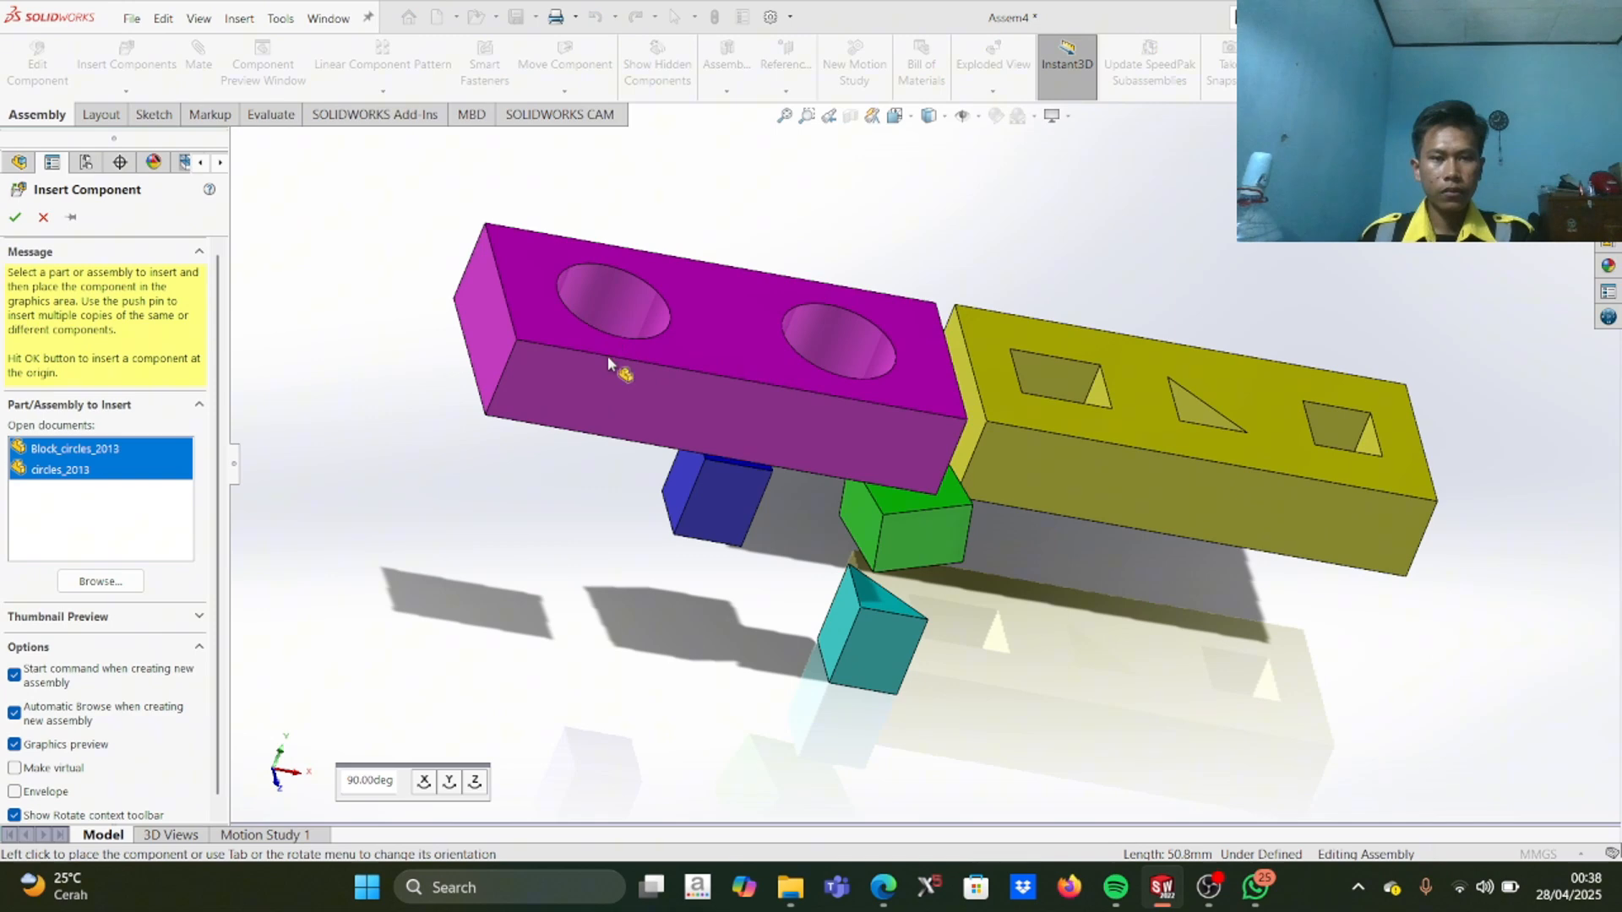
# Step: Place the magenta block beyond the blue block and the orange cylinder beside the magenta block's narrow end, and finish inserting components
pyautogui.scroll(1, 591, 322)
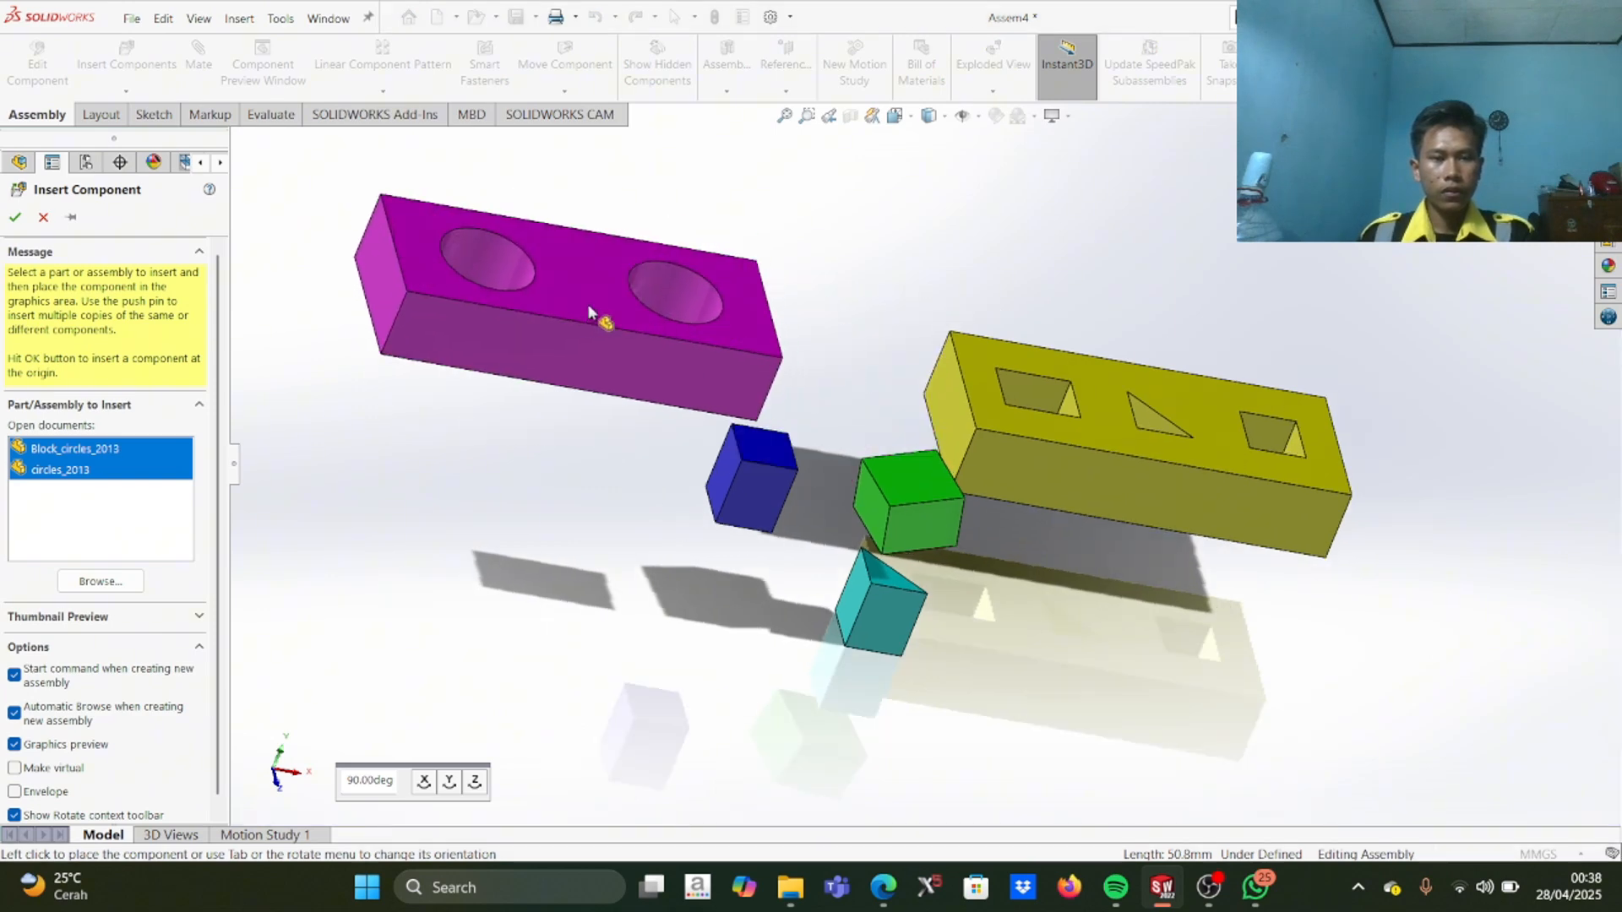
pyautogui.click(571, 314)
pyautogui.scroll(1, 591, 372)
pyautogui.scroll(3, 571, 448)
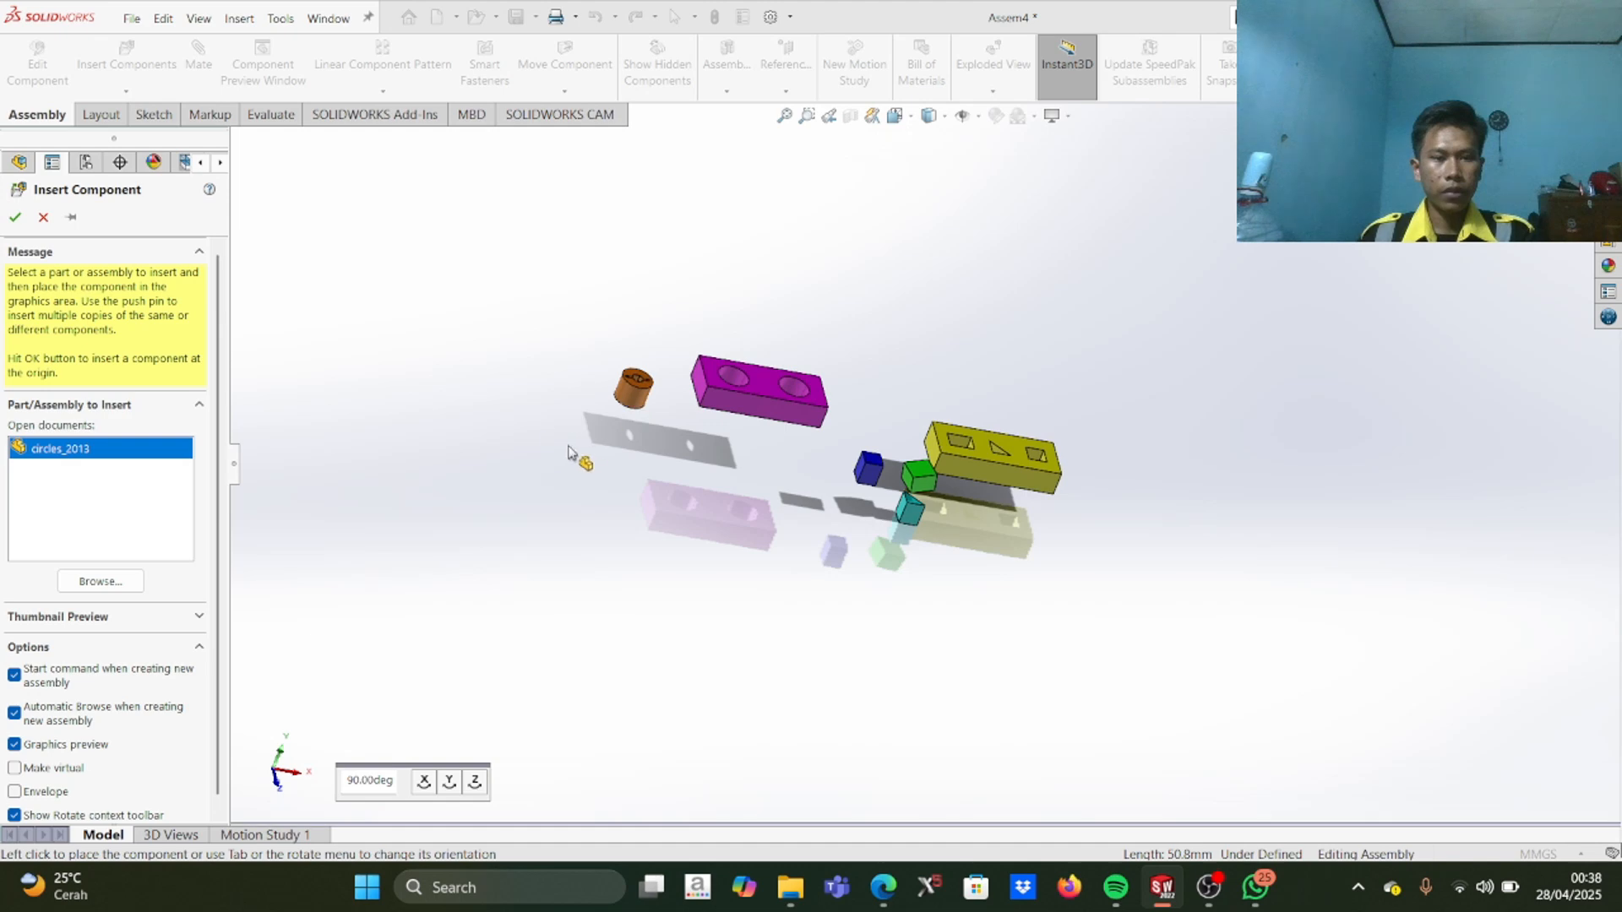
pyautogui.click(667, 379)
pyautogui.click(43, 217)
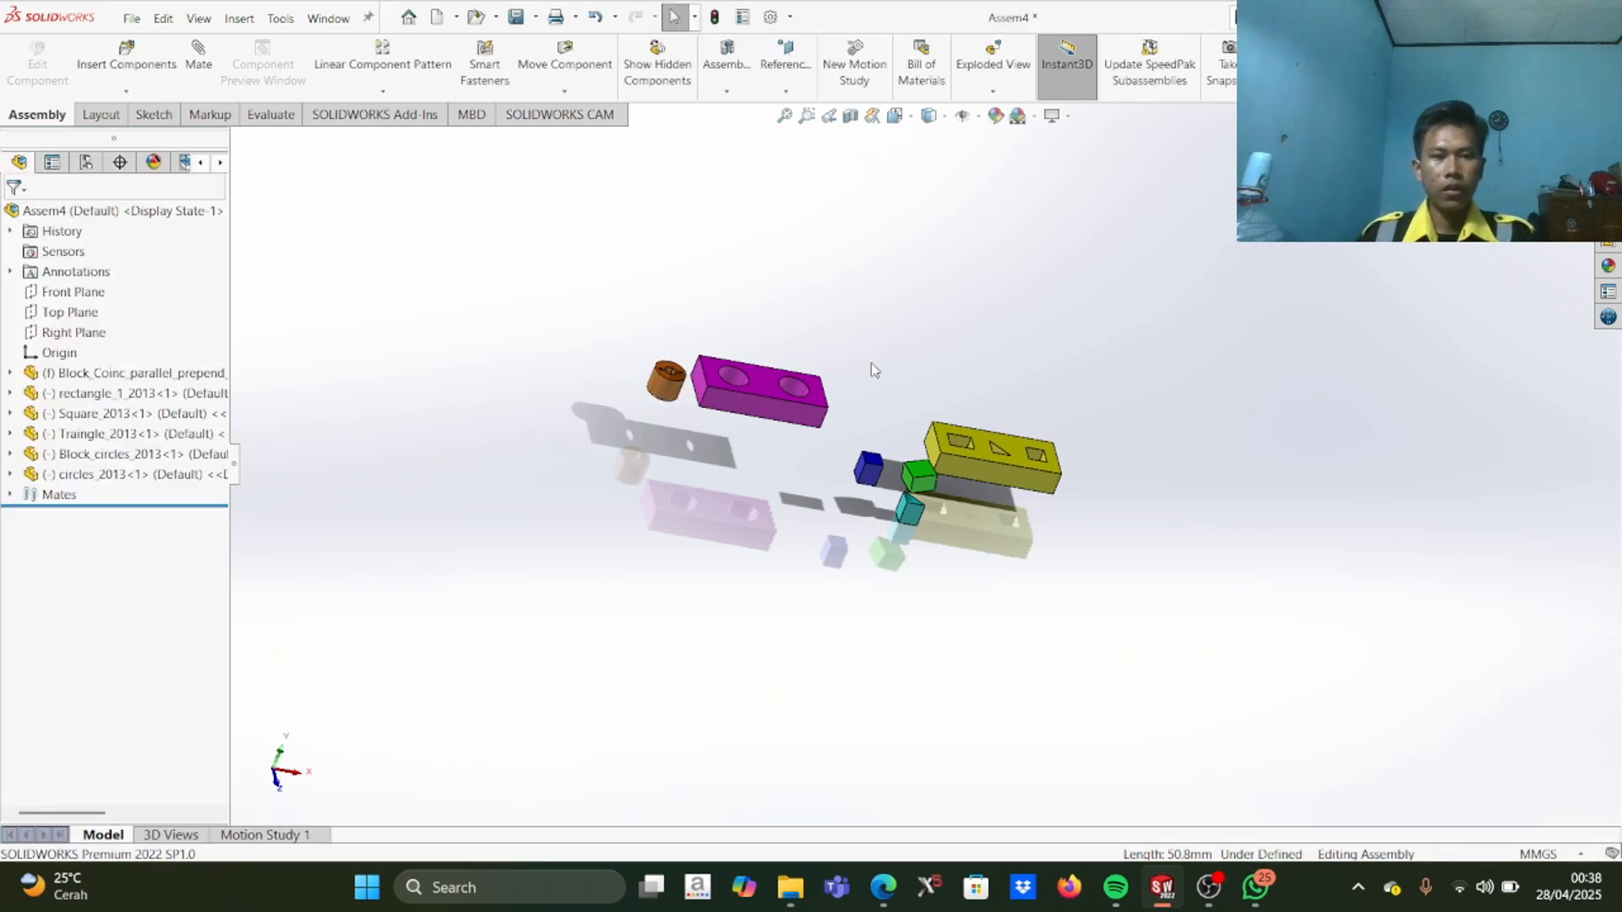
# Step: Fix the magenta Block_circles_2013 component in place in the assembly
pyautogui.scroll(-4, 828, 348)
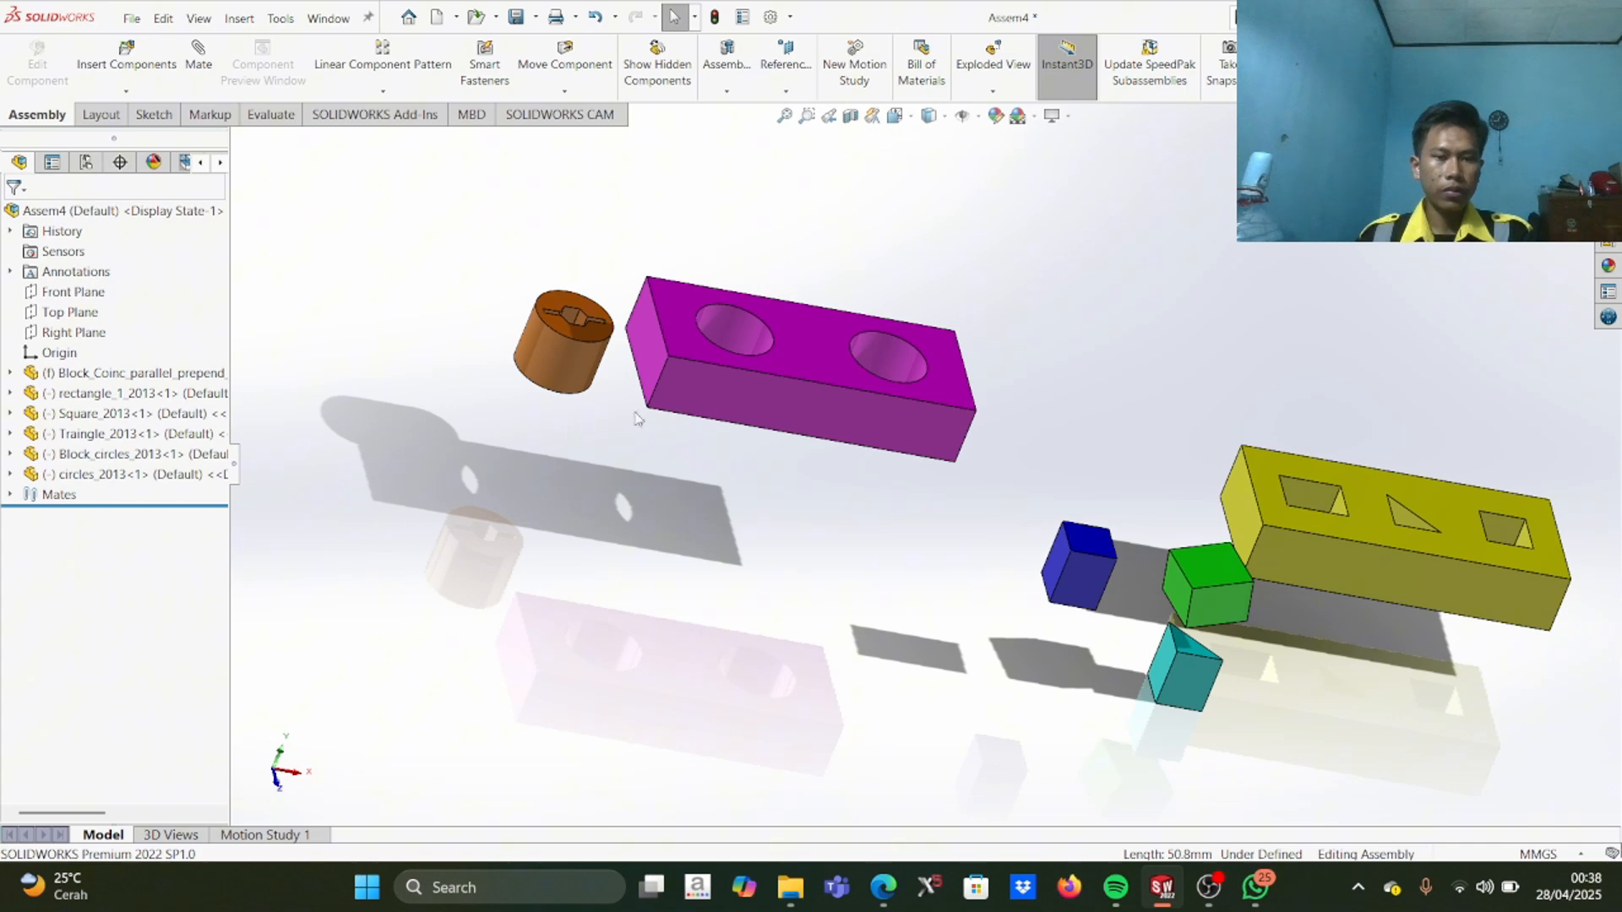
pyautogui.click(709, 390)
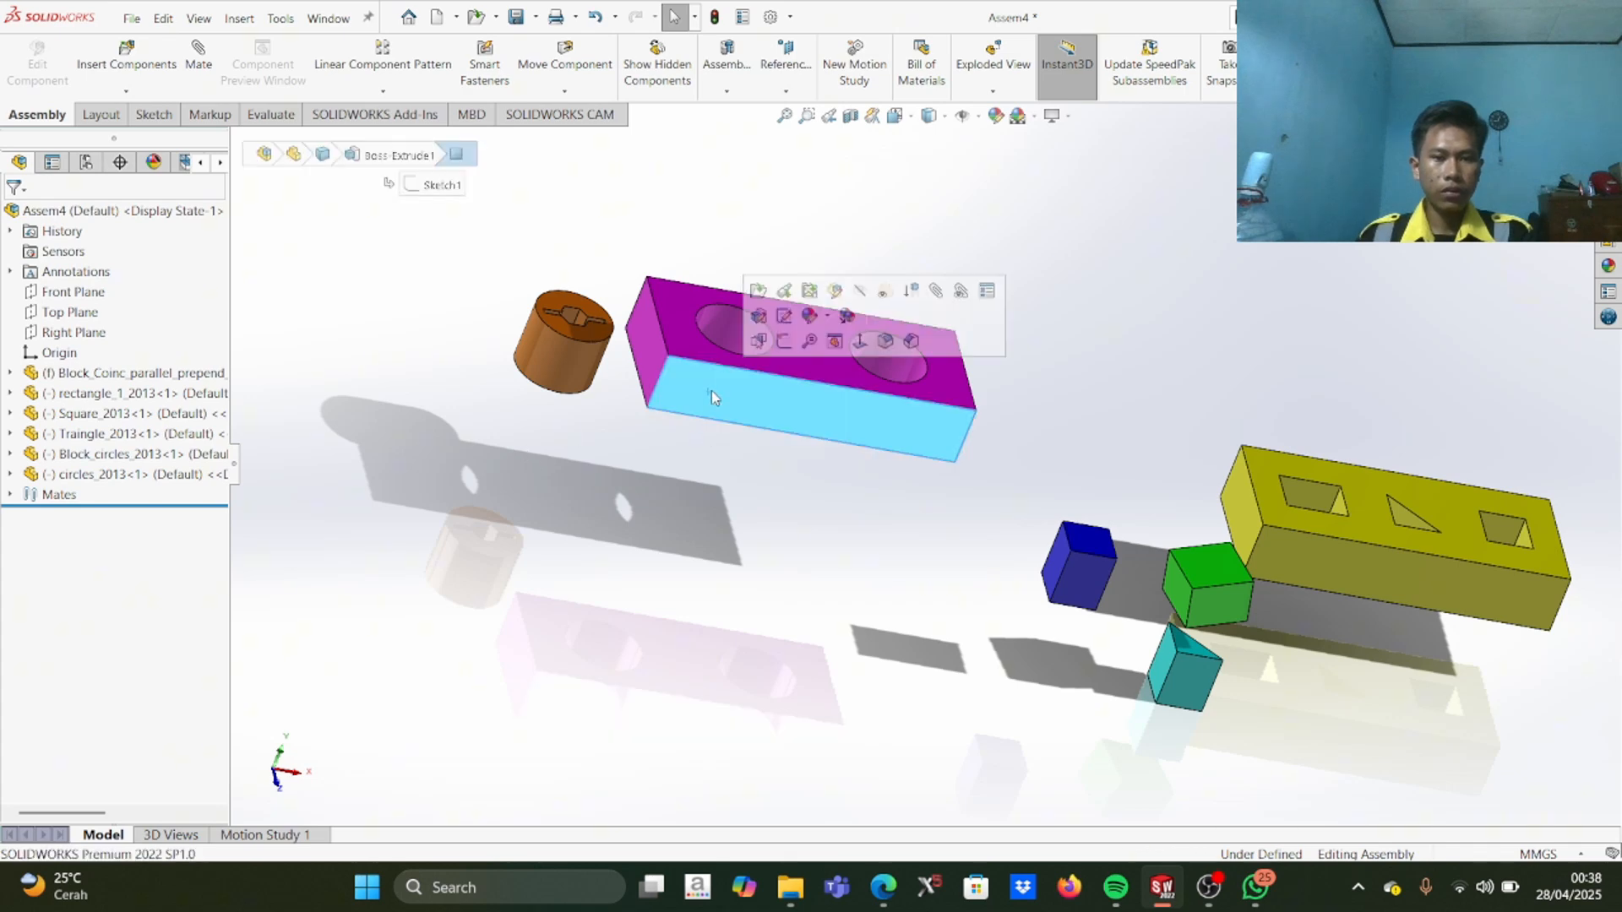
pyautogui.click(693, 351)
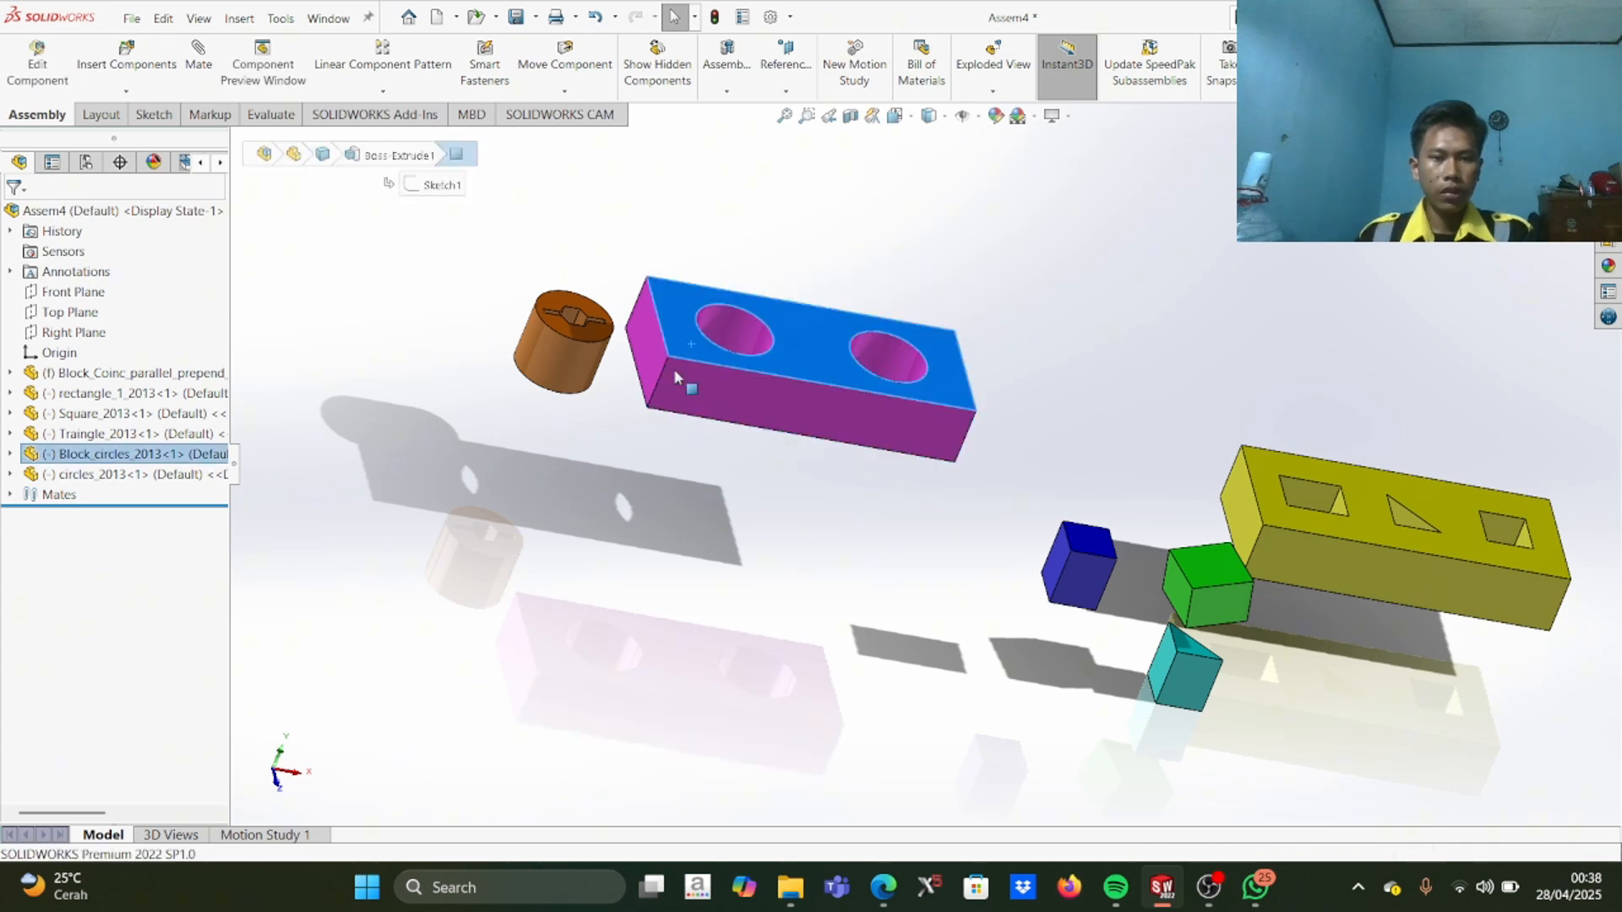
pyautogui.click(146, 457)
pyautogui.rightClick(146, 457)
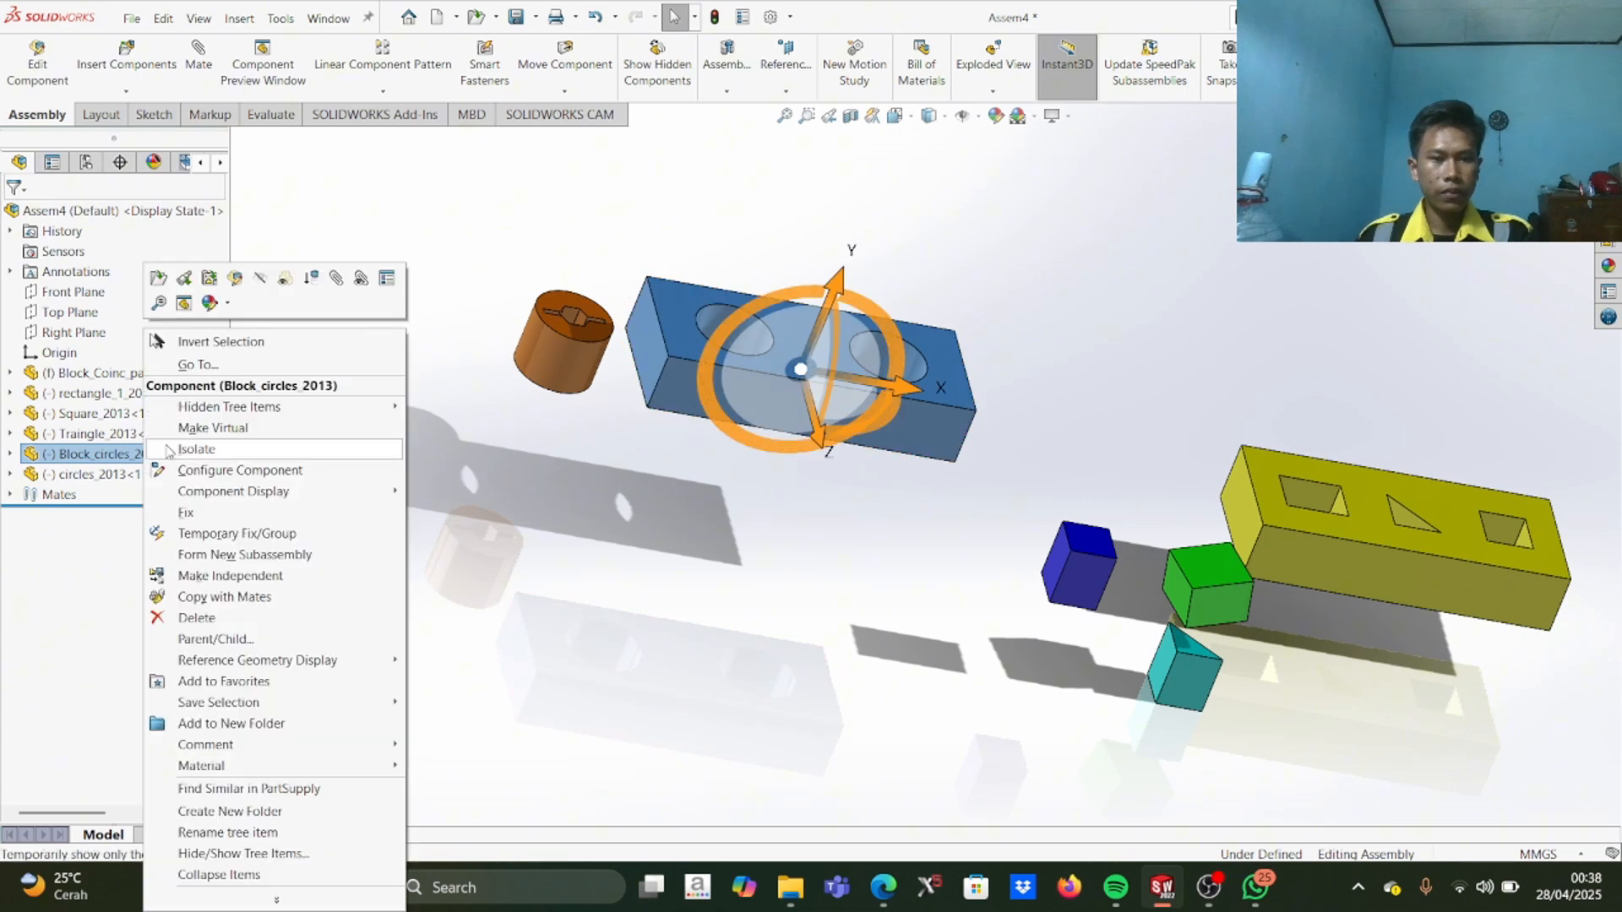
pyautogui.click(211, 515)
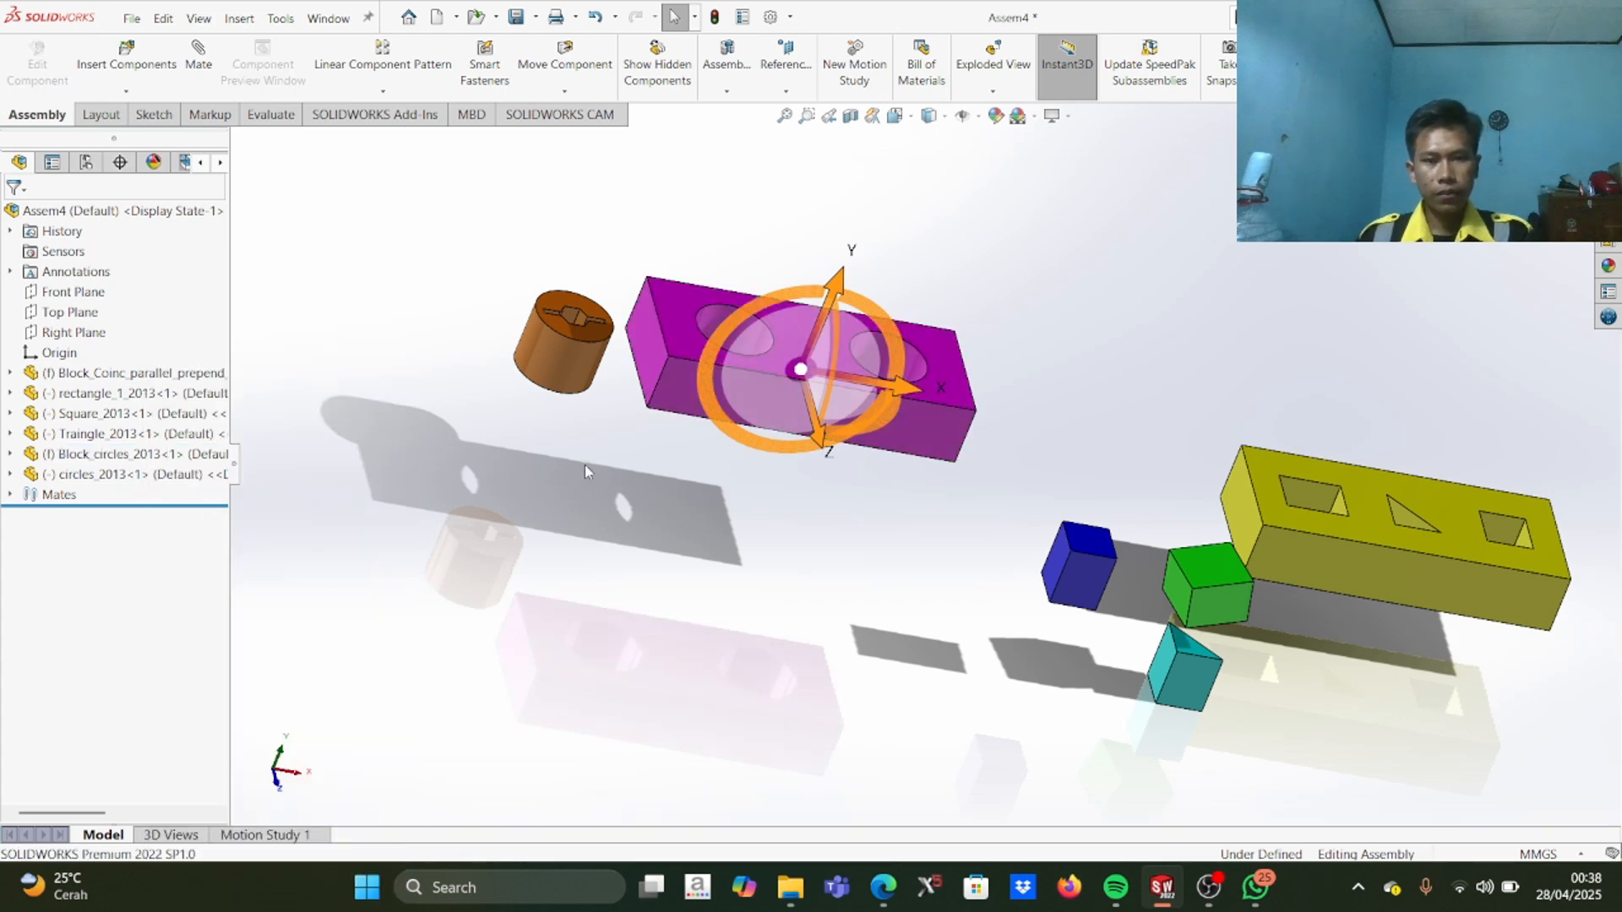
pyautogui.click(585, 464)
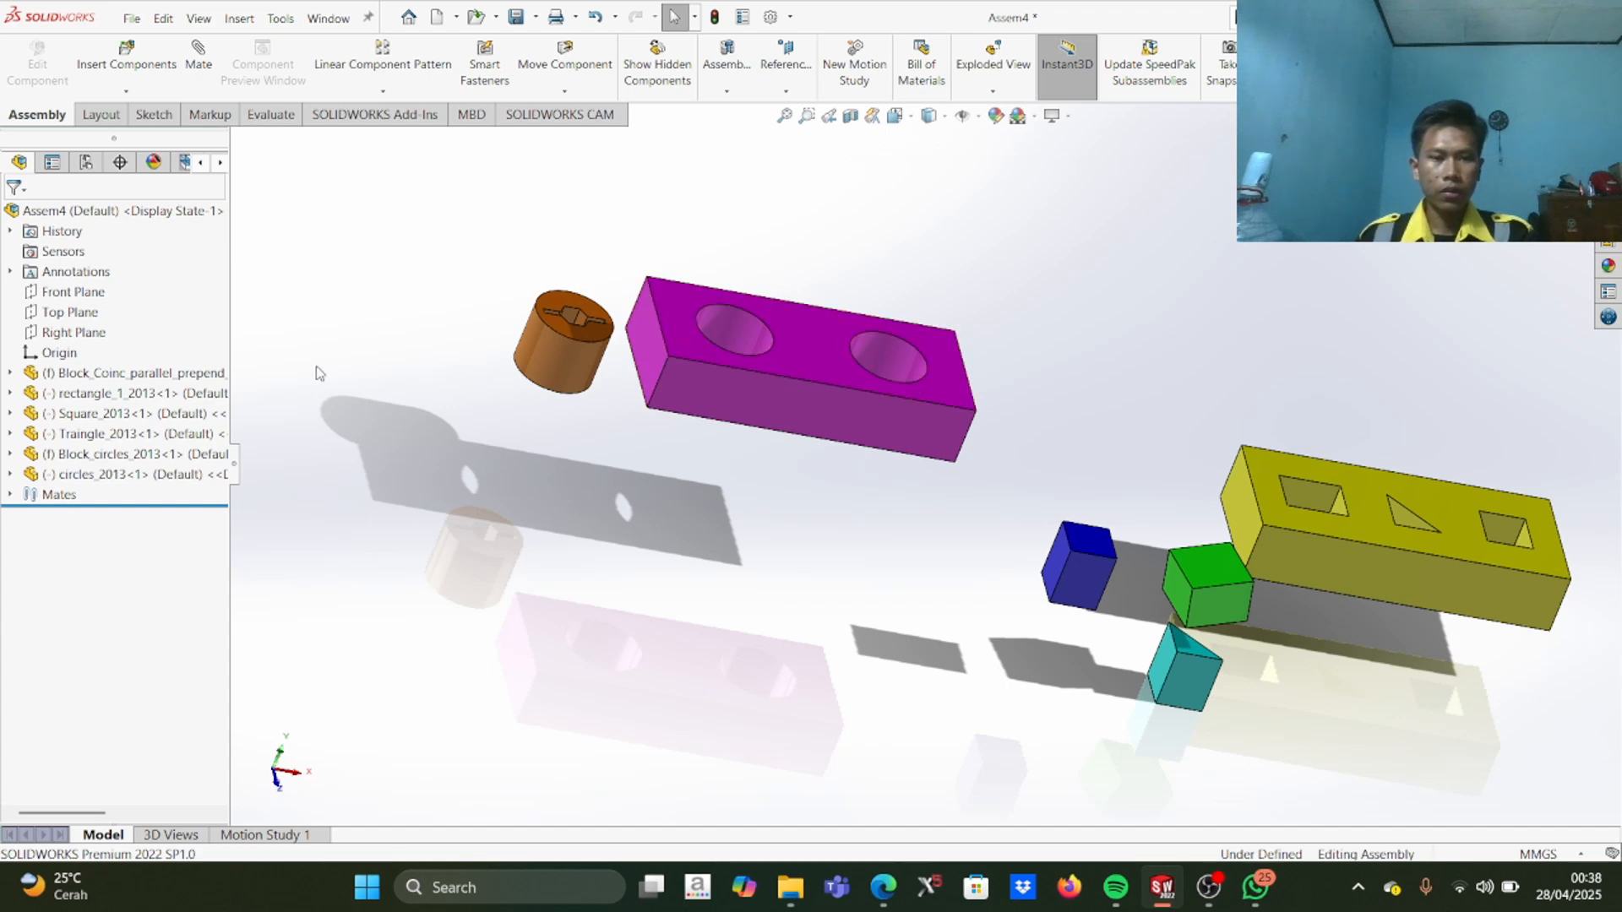
pyautogui.moveTo(1012, 382); pyautogui.dragTo(835, 439, button='middle')
pyautogui.moveTo(829, 536); pyautogui.dragTo(837, 498, button='middle')
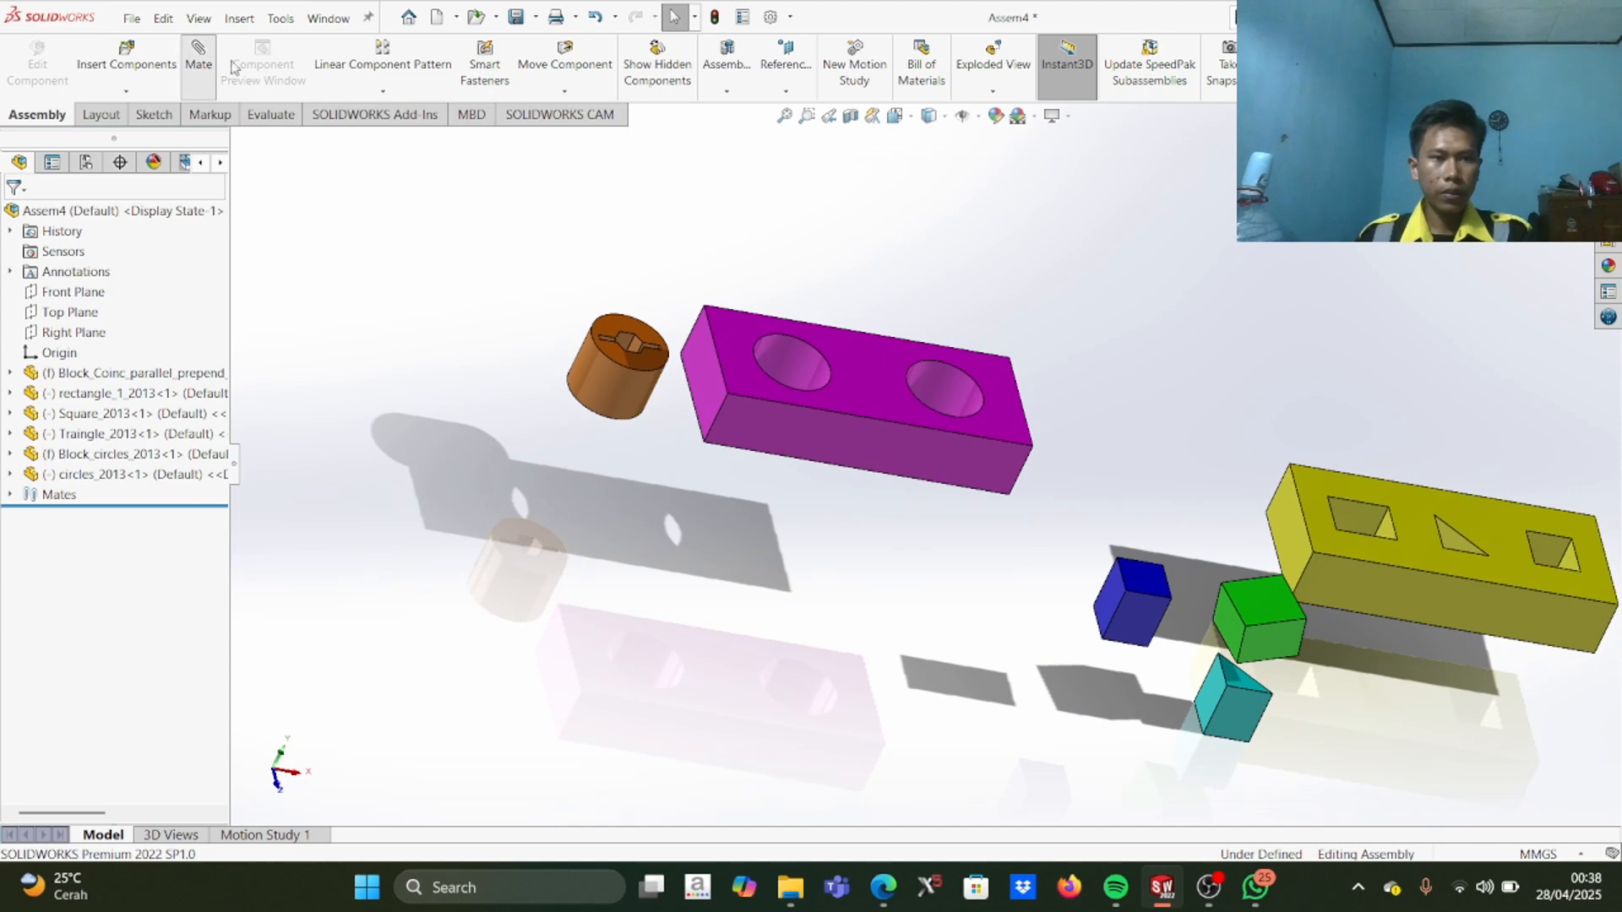
pyautogui.click(819, 347)
pyautogui.scroll(-3, 819, 348)
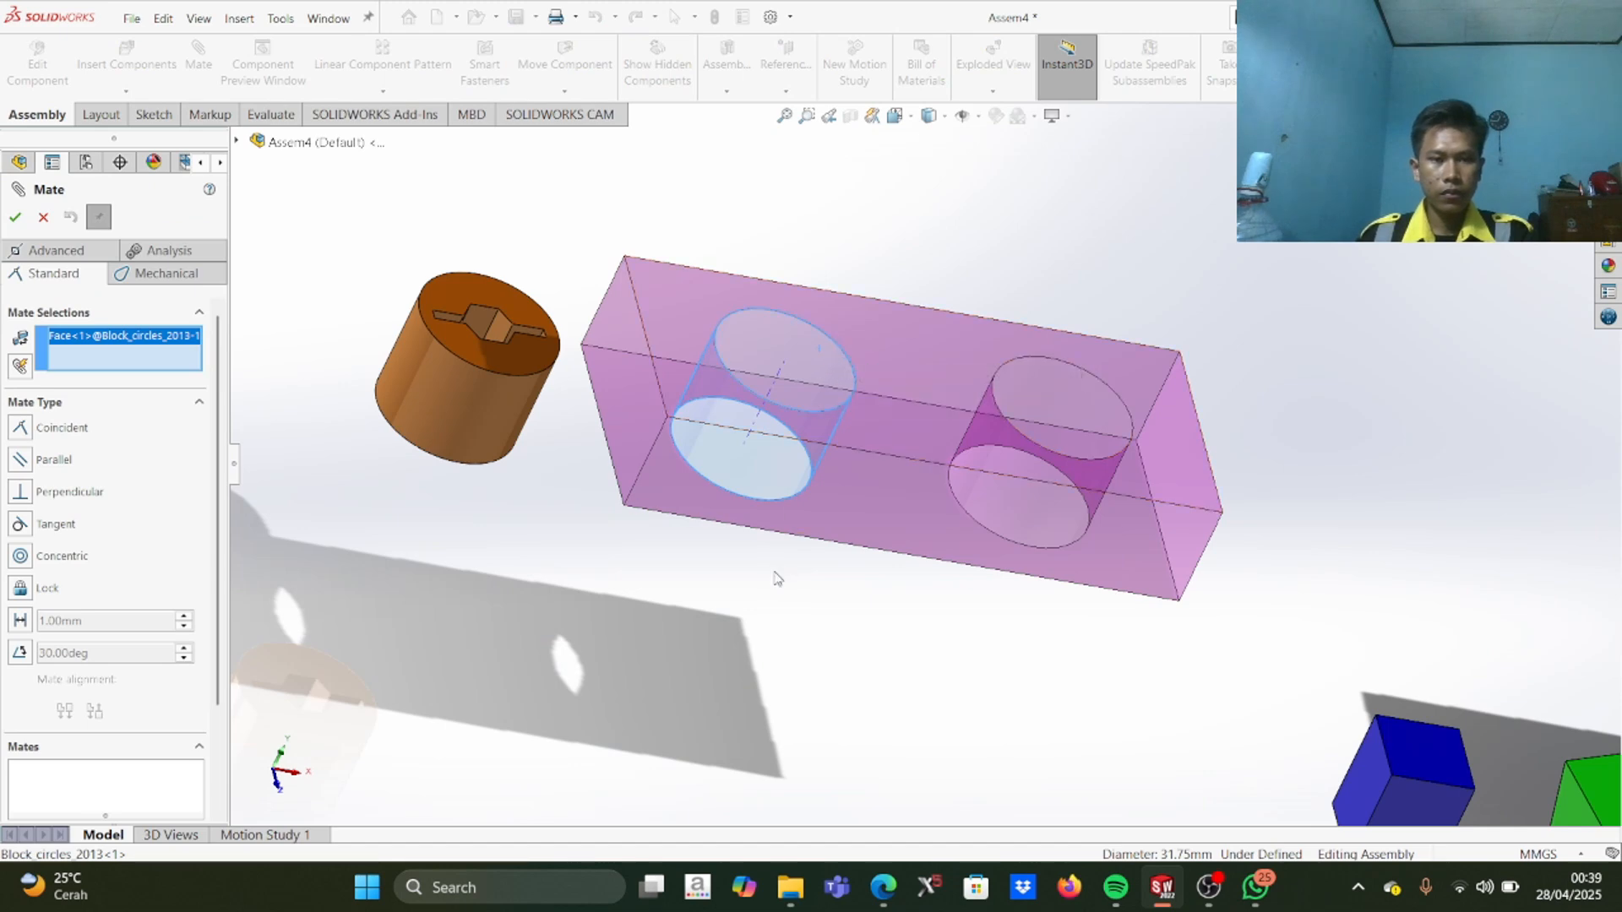
pyautogui.rightClick(133, 341)
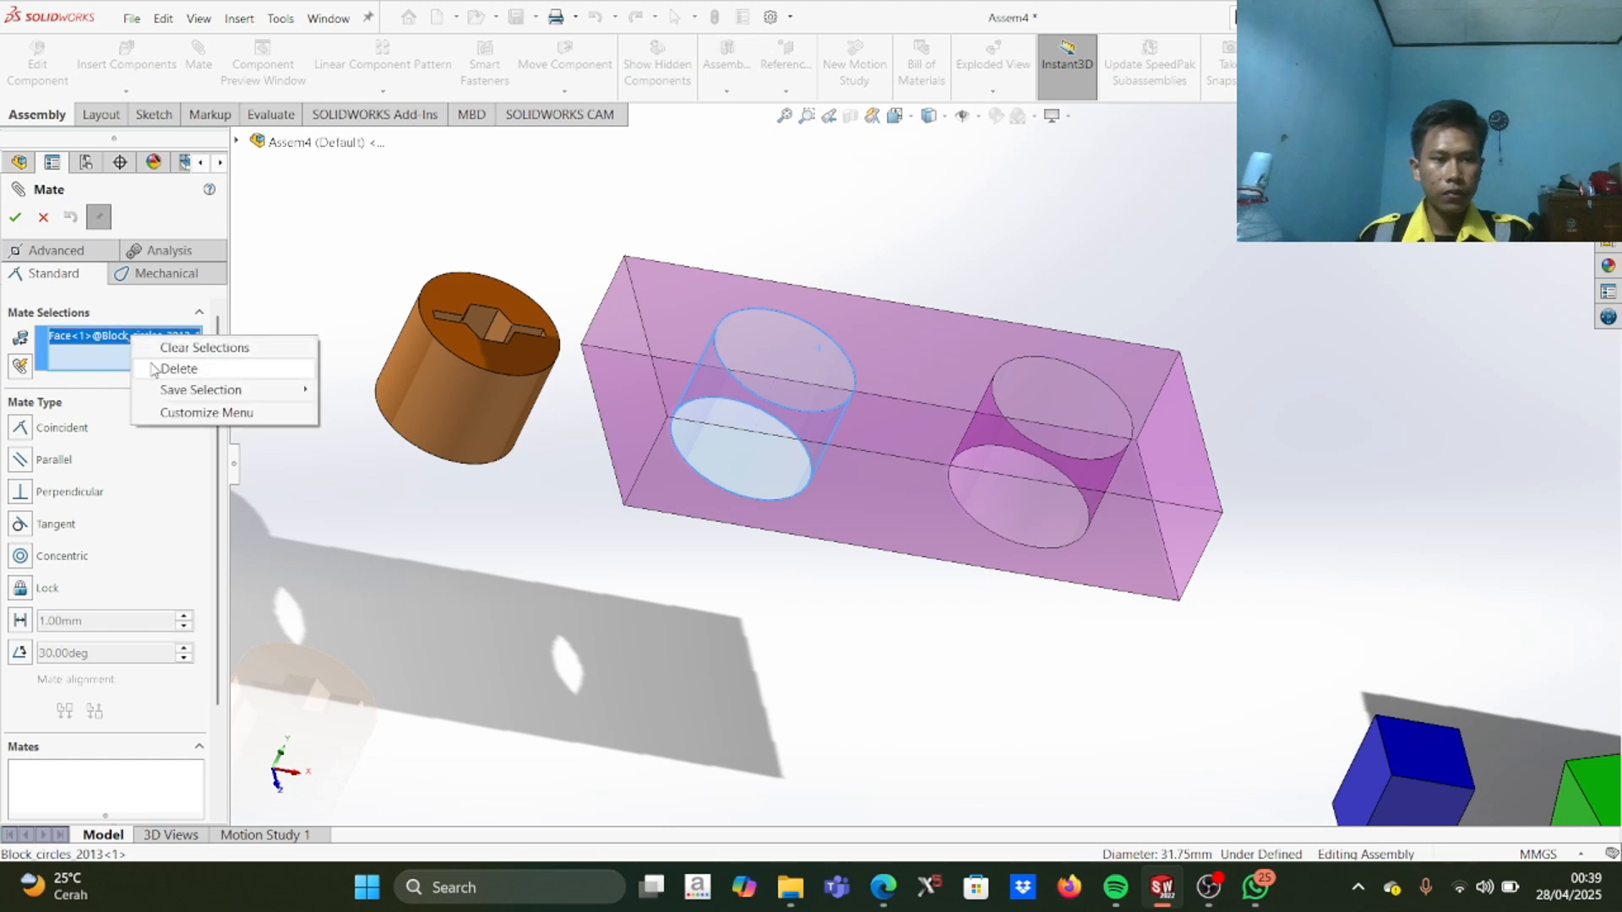
pyautogui.click(173, 366)
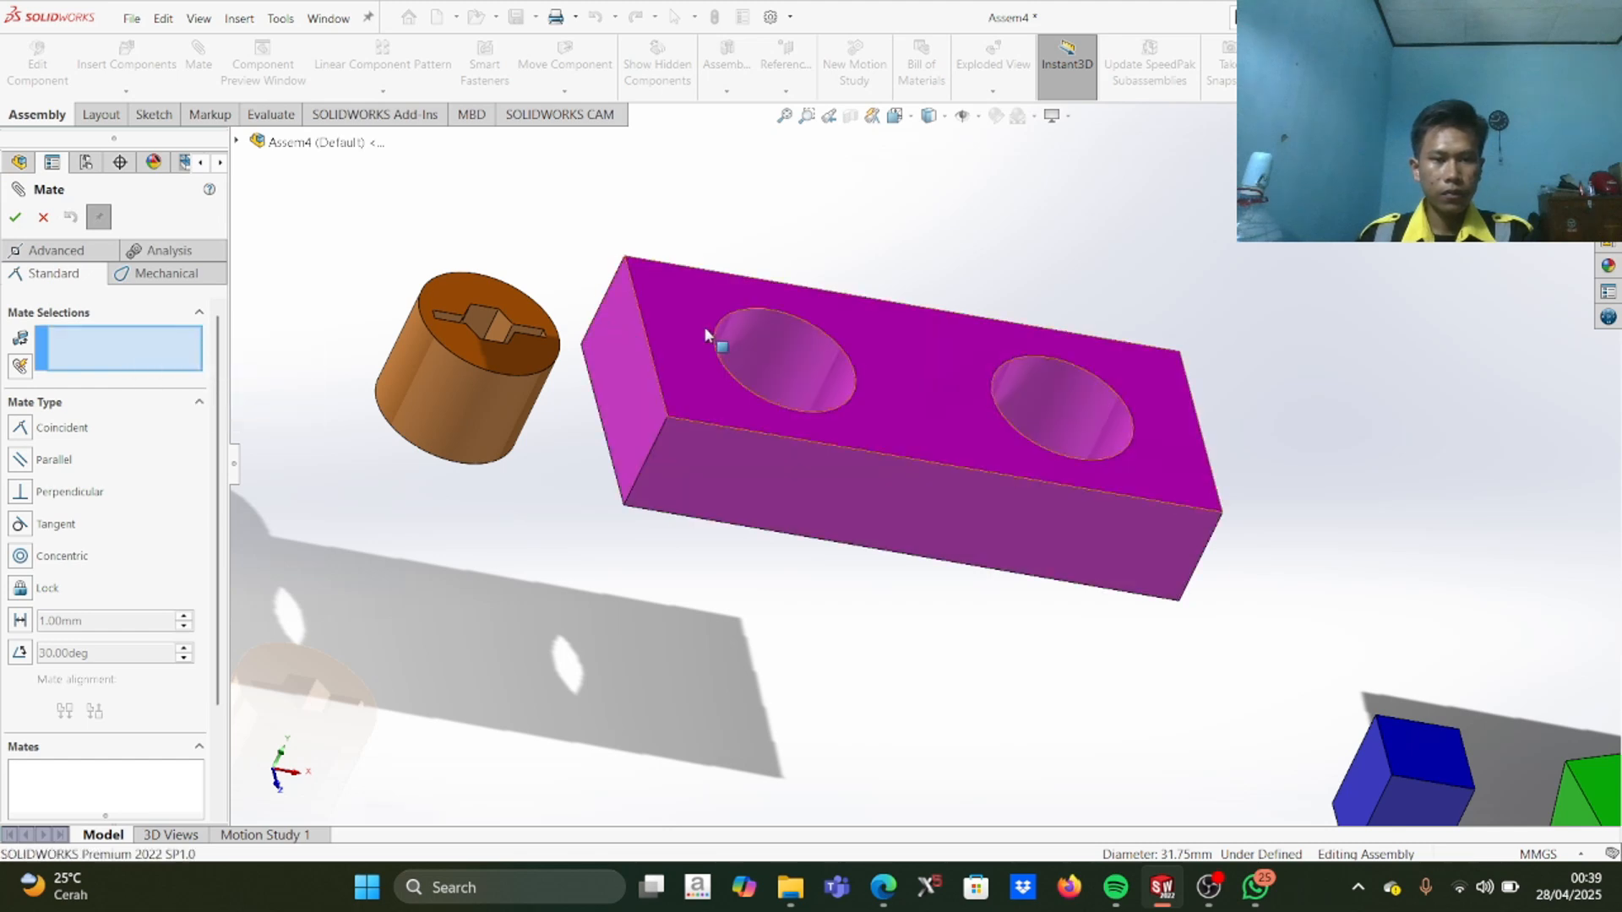
# Step: Add a concentric mate between the upper circular edge of the magenta block's hole nearest the cylinder and the cylinder's upper edge
pyautogui.click(792, 320)
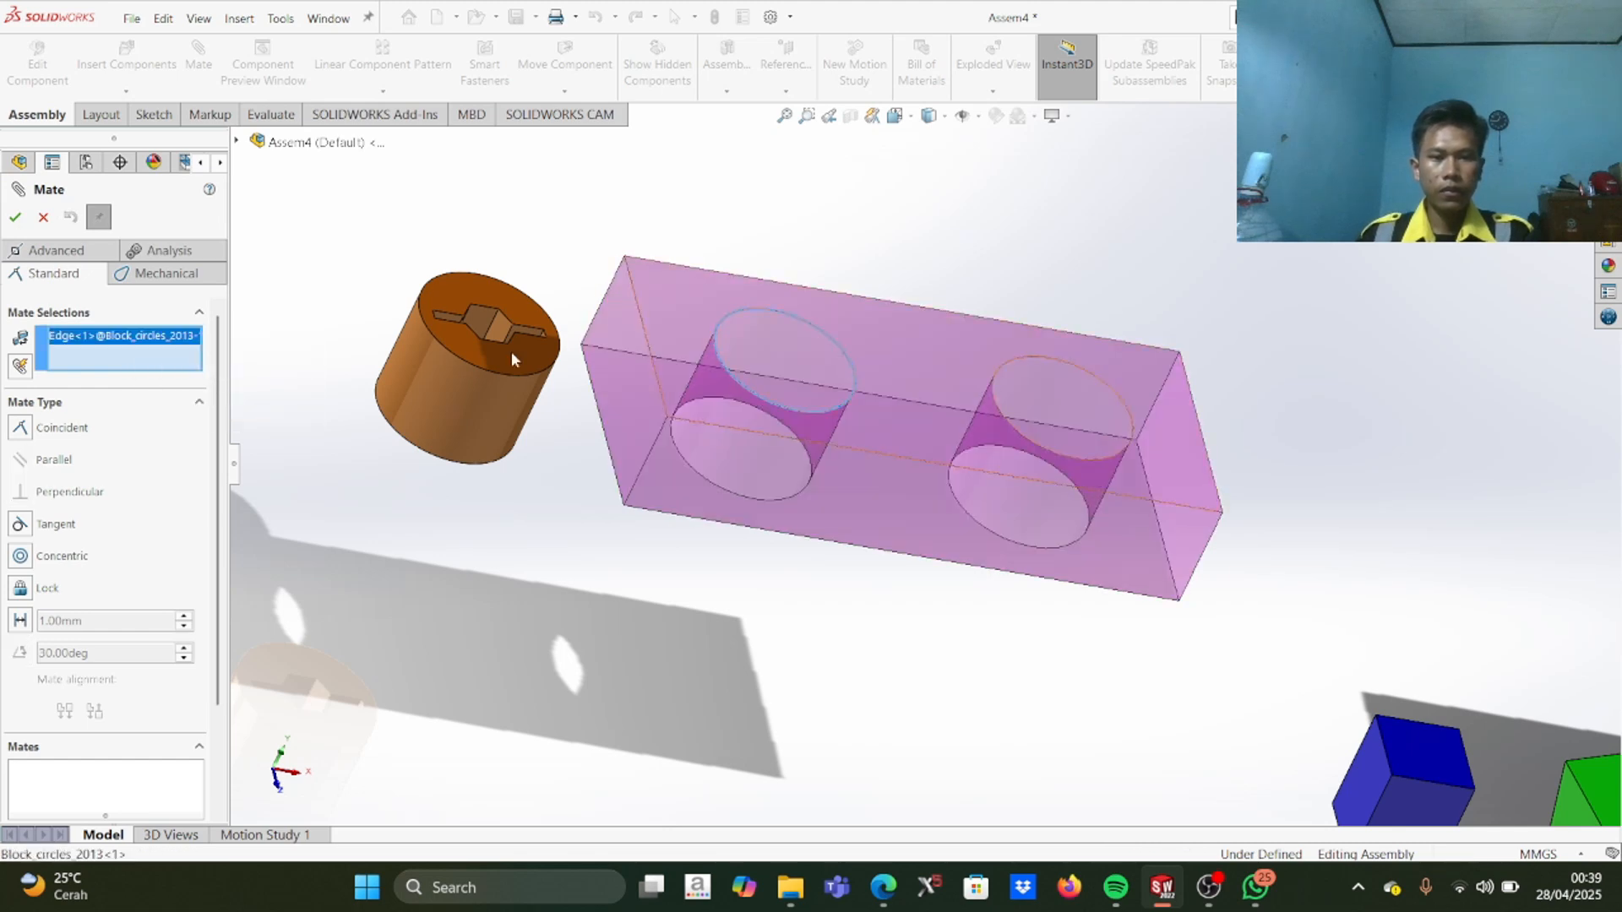
pyautogui.click(521, 296)
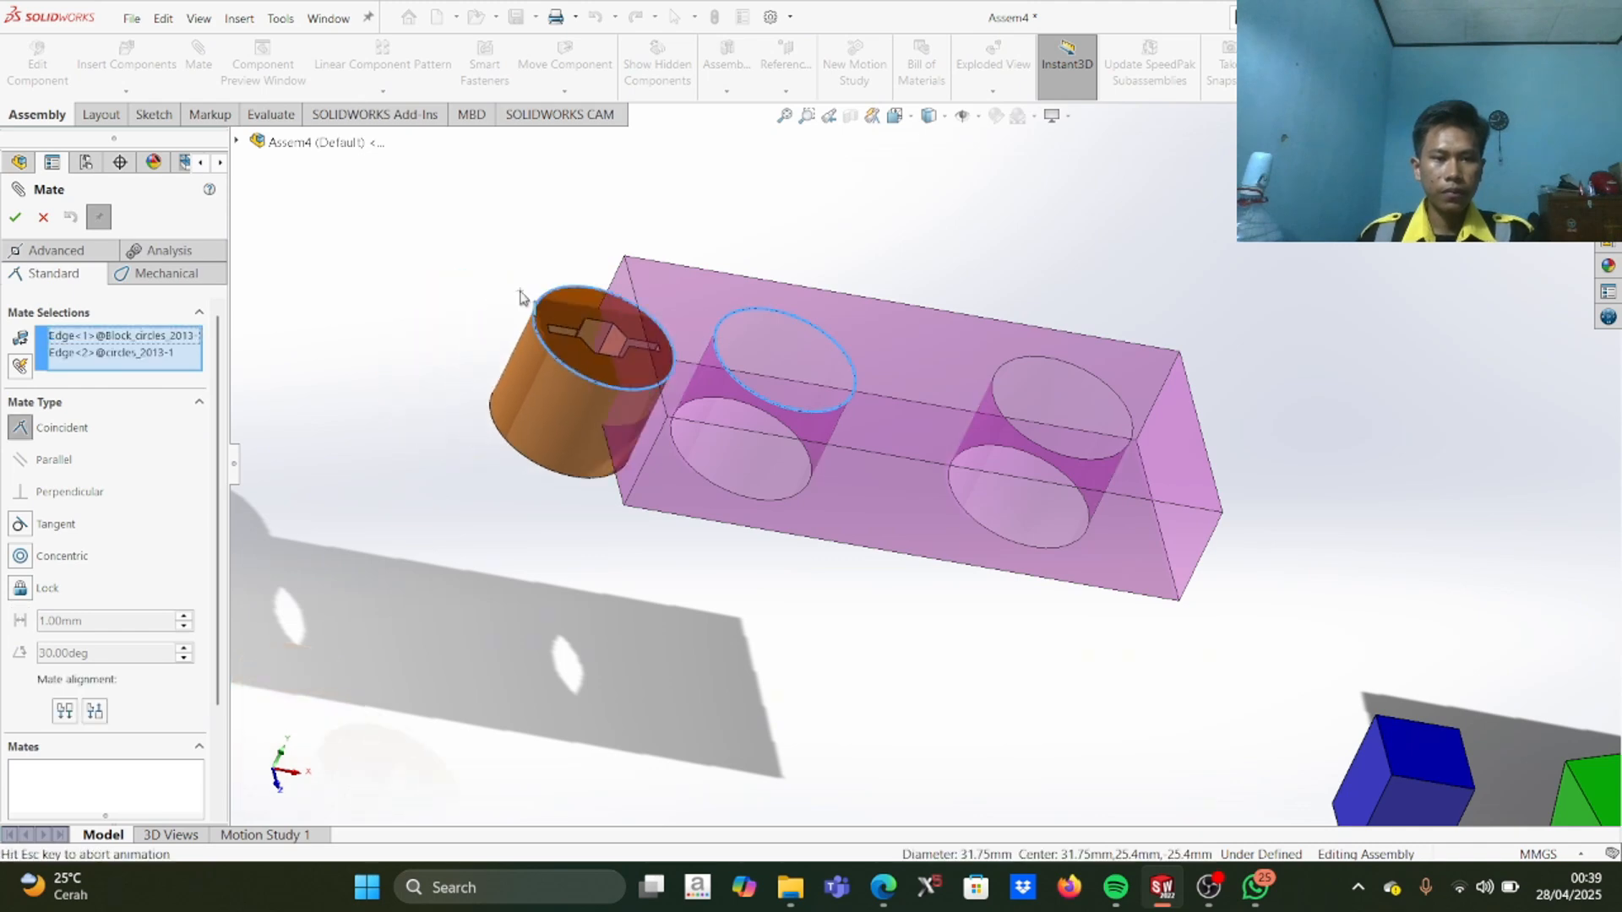
pyautogui.click(32, 557)
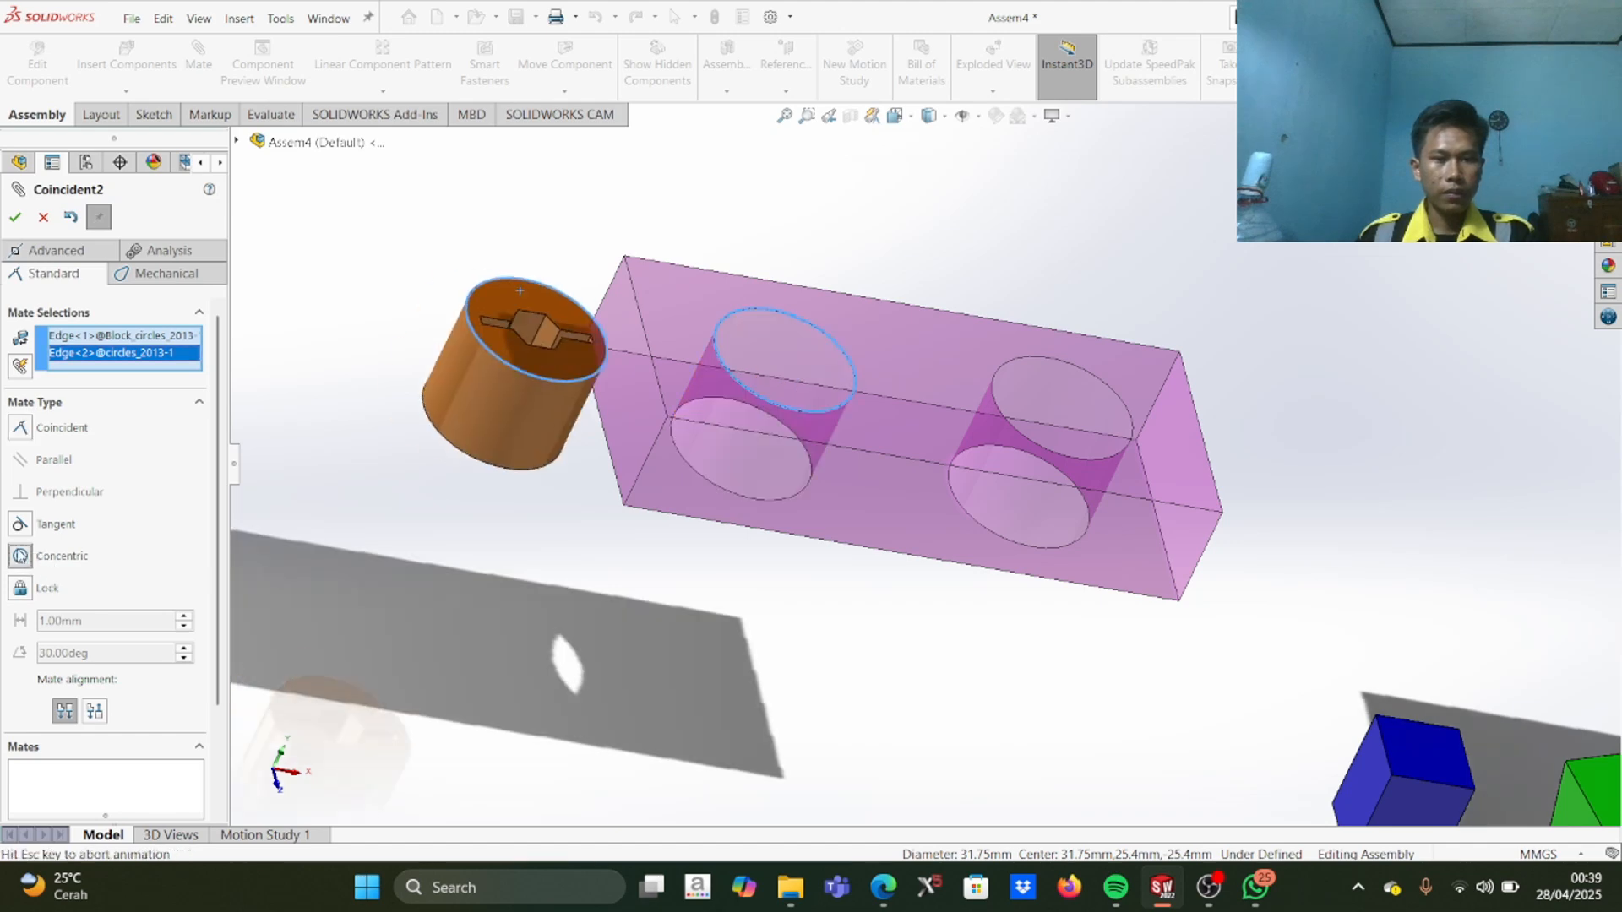
pyautogui.click(15, 219)
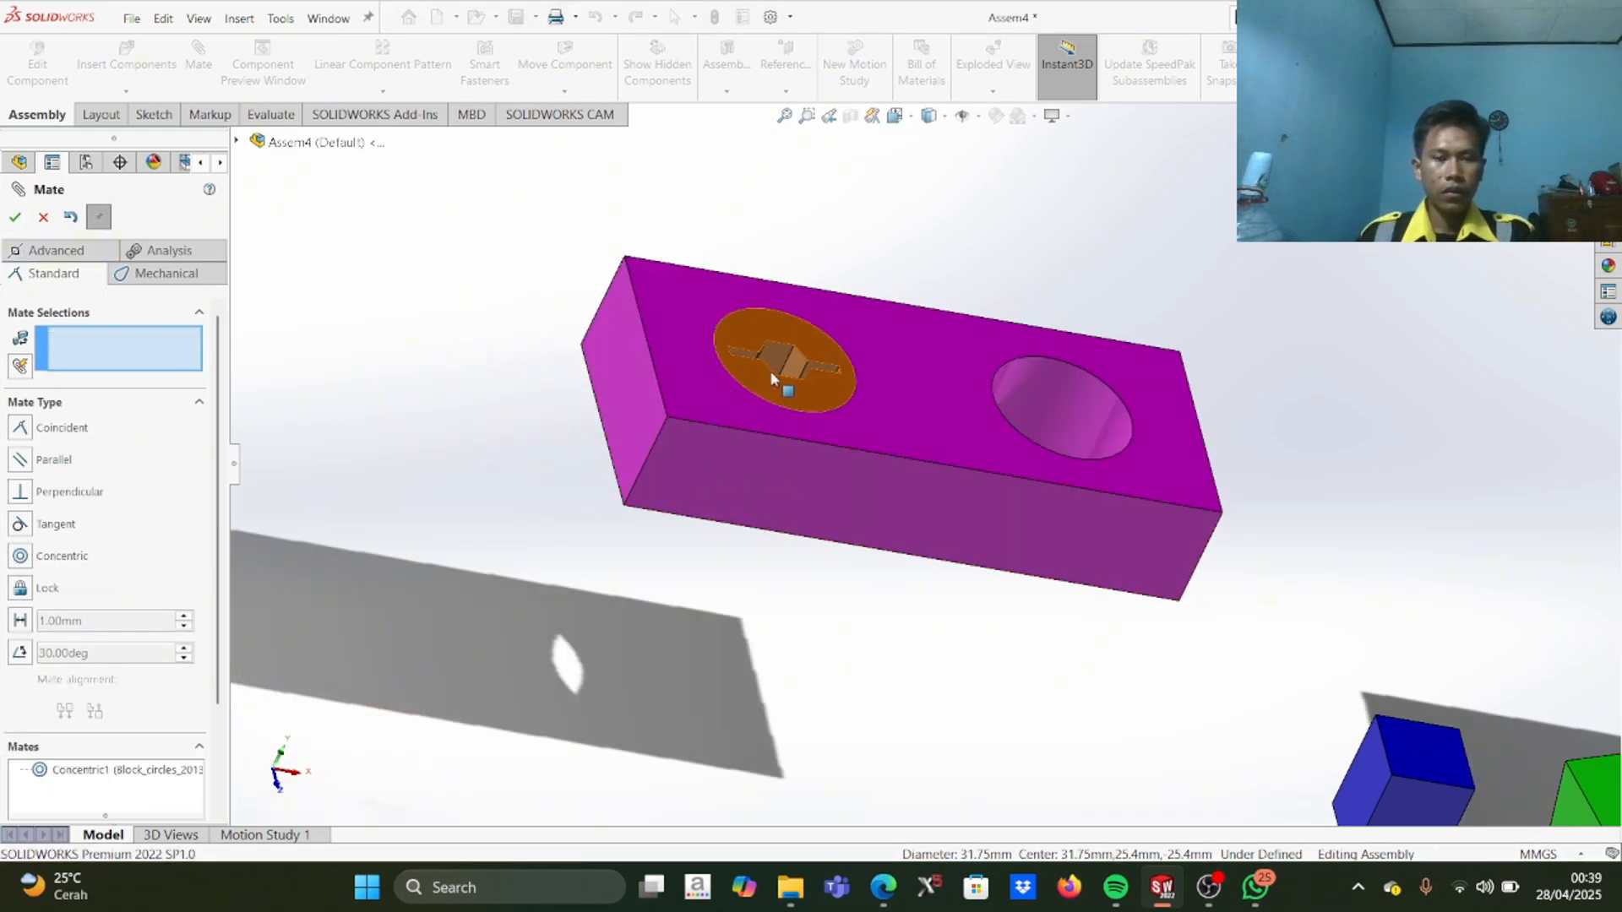
# Step: Finish mating and slide the orange cylinder through the hole, first below the magenta block and back up until it protrudes above
pyautogui.moveTo(807, 356); pyautogui.dragTo(791, 493)
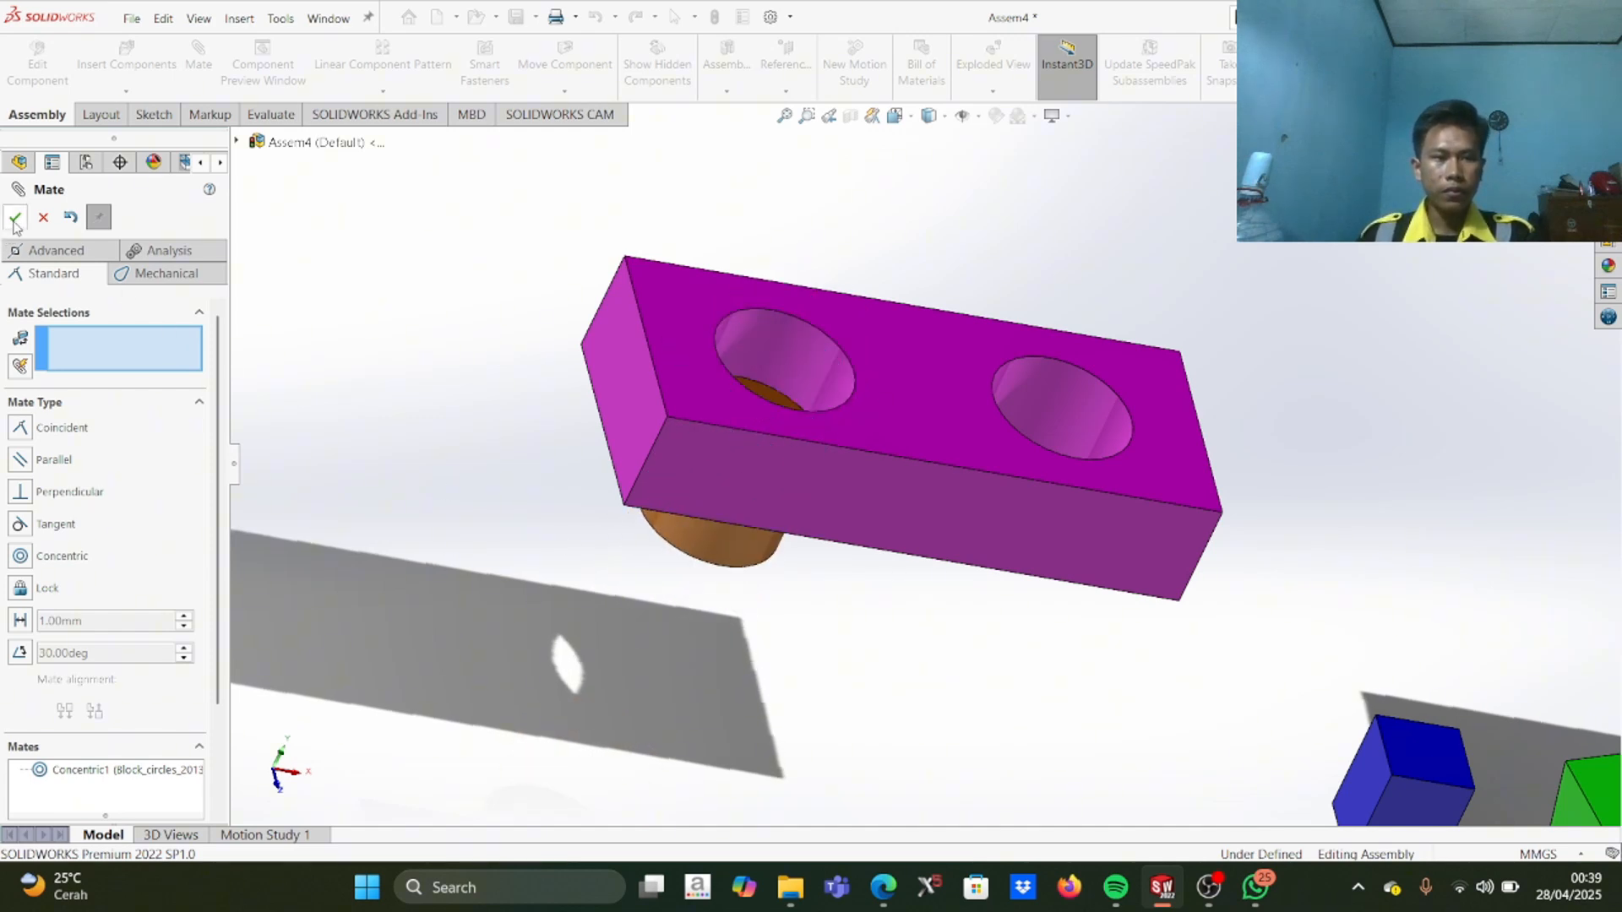
pyautogui.press('Escape')
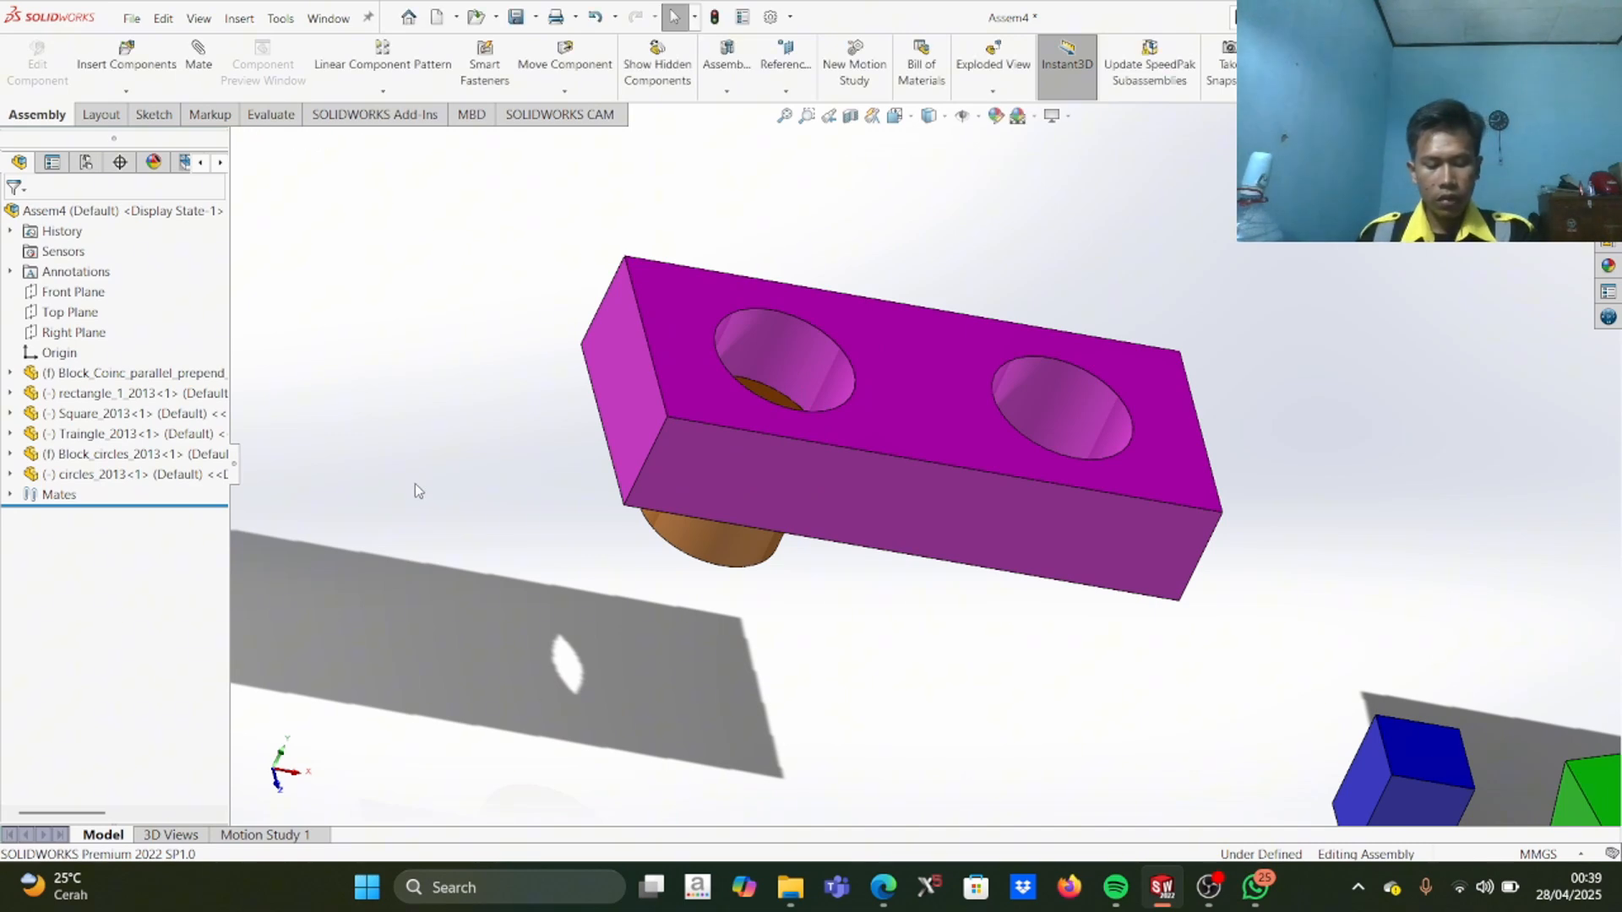
pyautogui.moveTo(789, 554); pyautogui.dragTo(698, 554, button='middle')
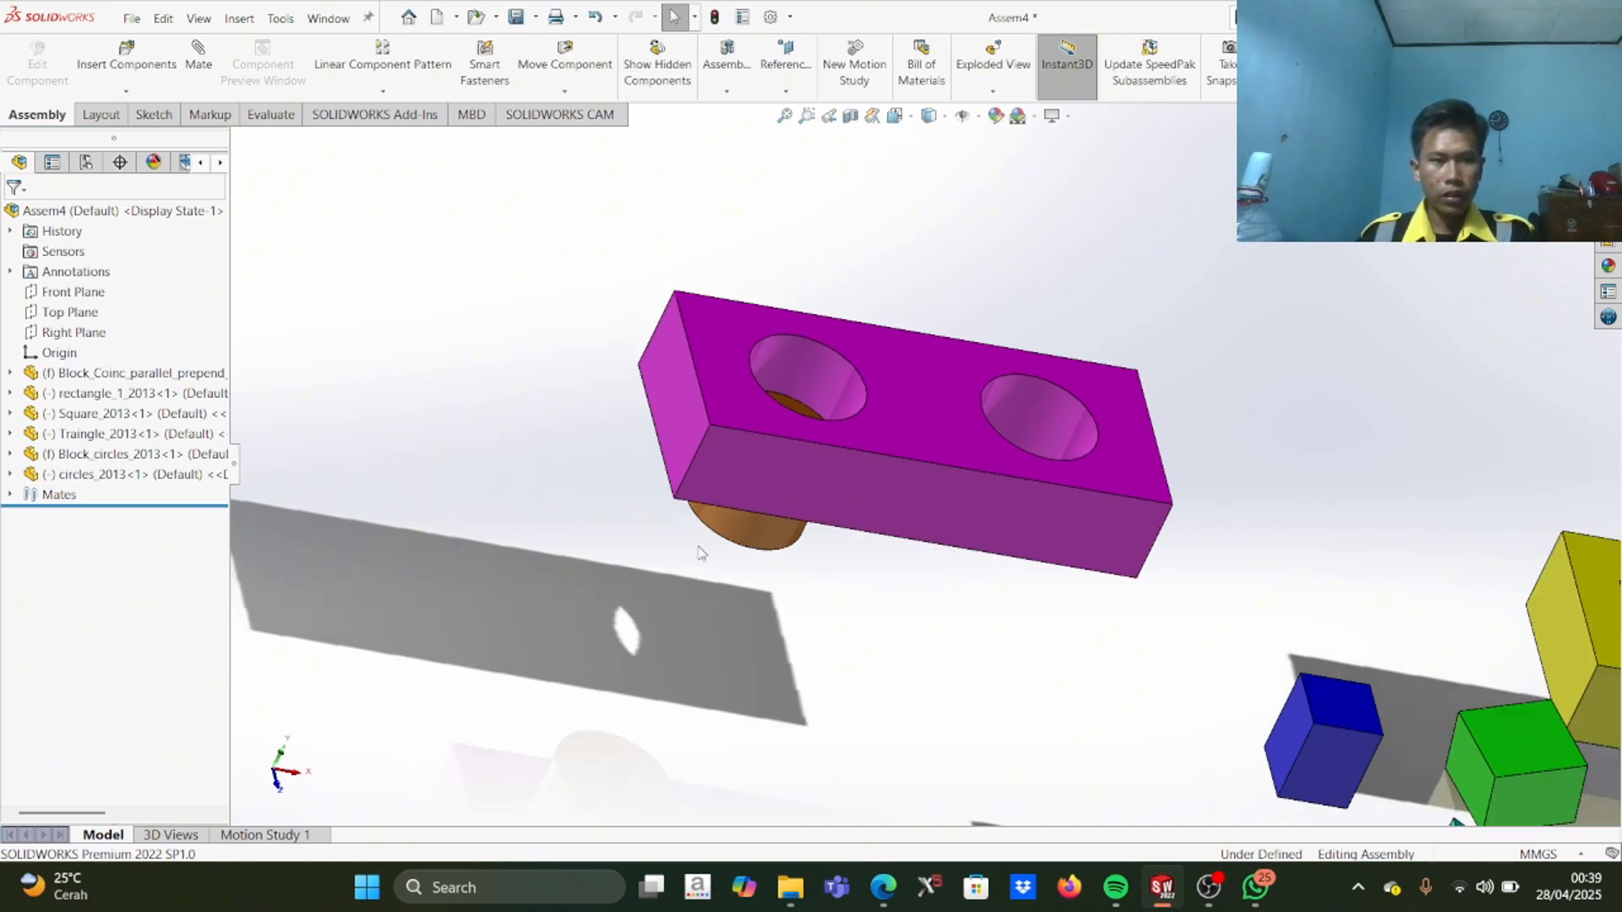
pyautogui.click(758, 524)
pyautogui.moveTo(793, 475); pyautogui.dragTo(833, 449)
pyautogui.click(838, 551)
pyautogui.press('Escape')
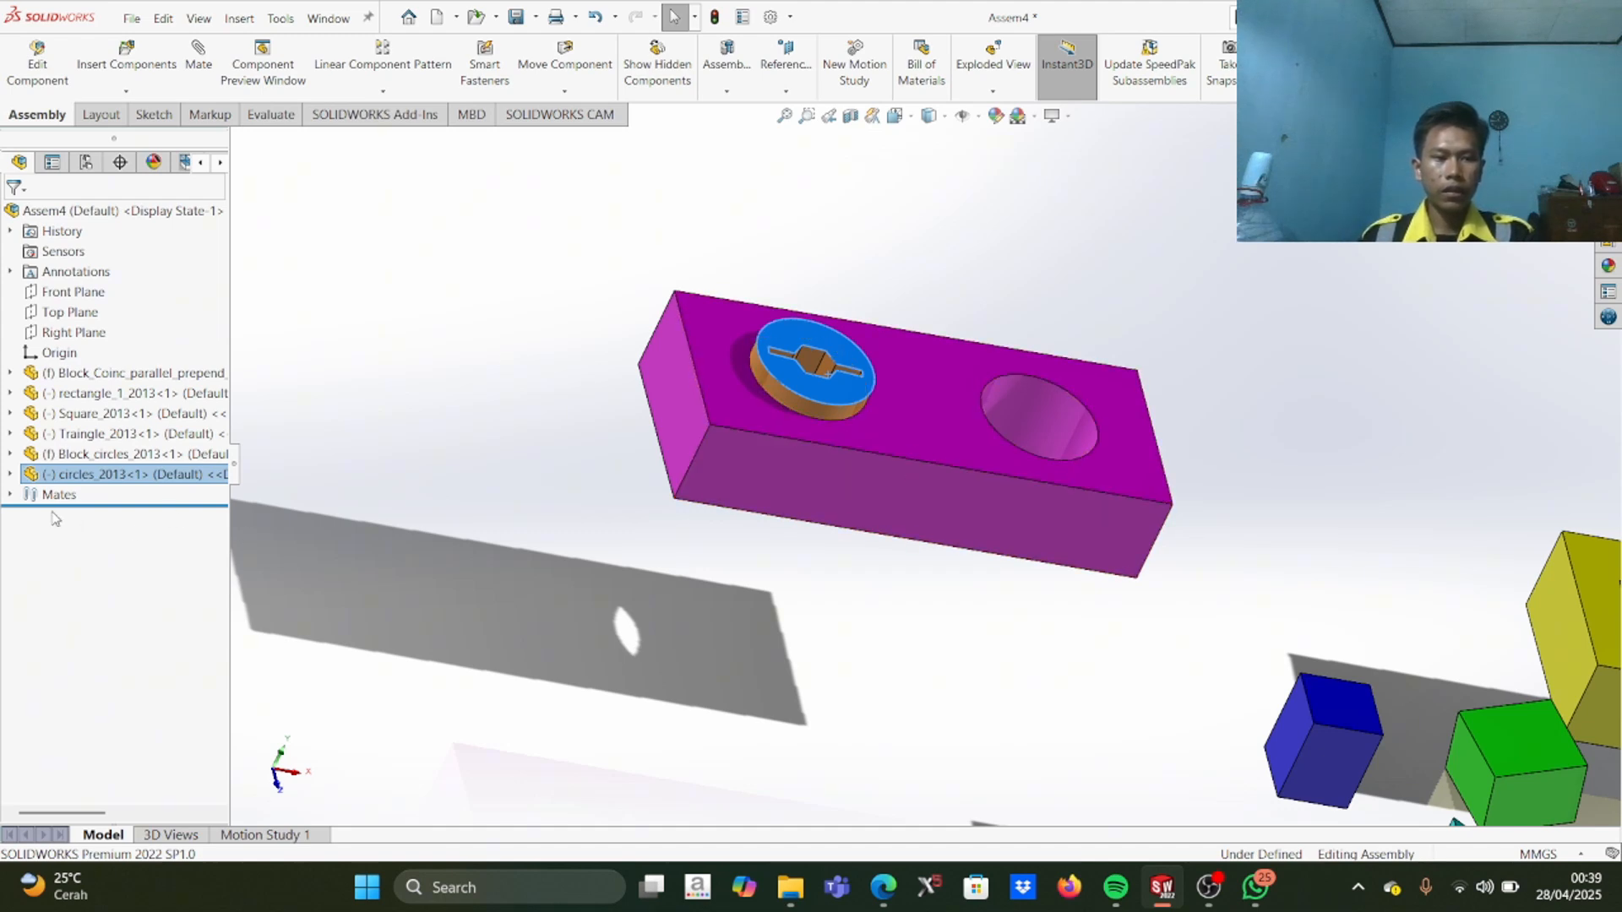
# Step: Delete the concentric mate between the magenta block and the orange cylinder
pyautogui.click(10, 495)
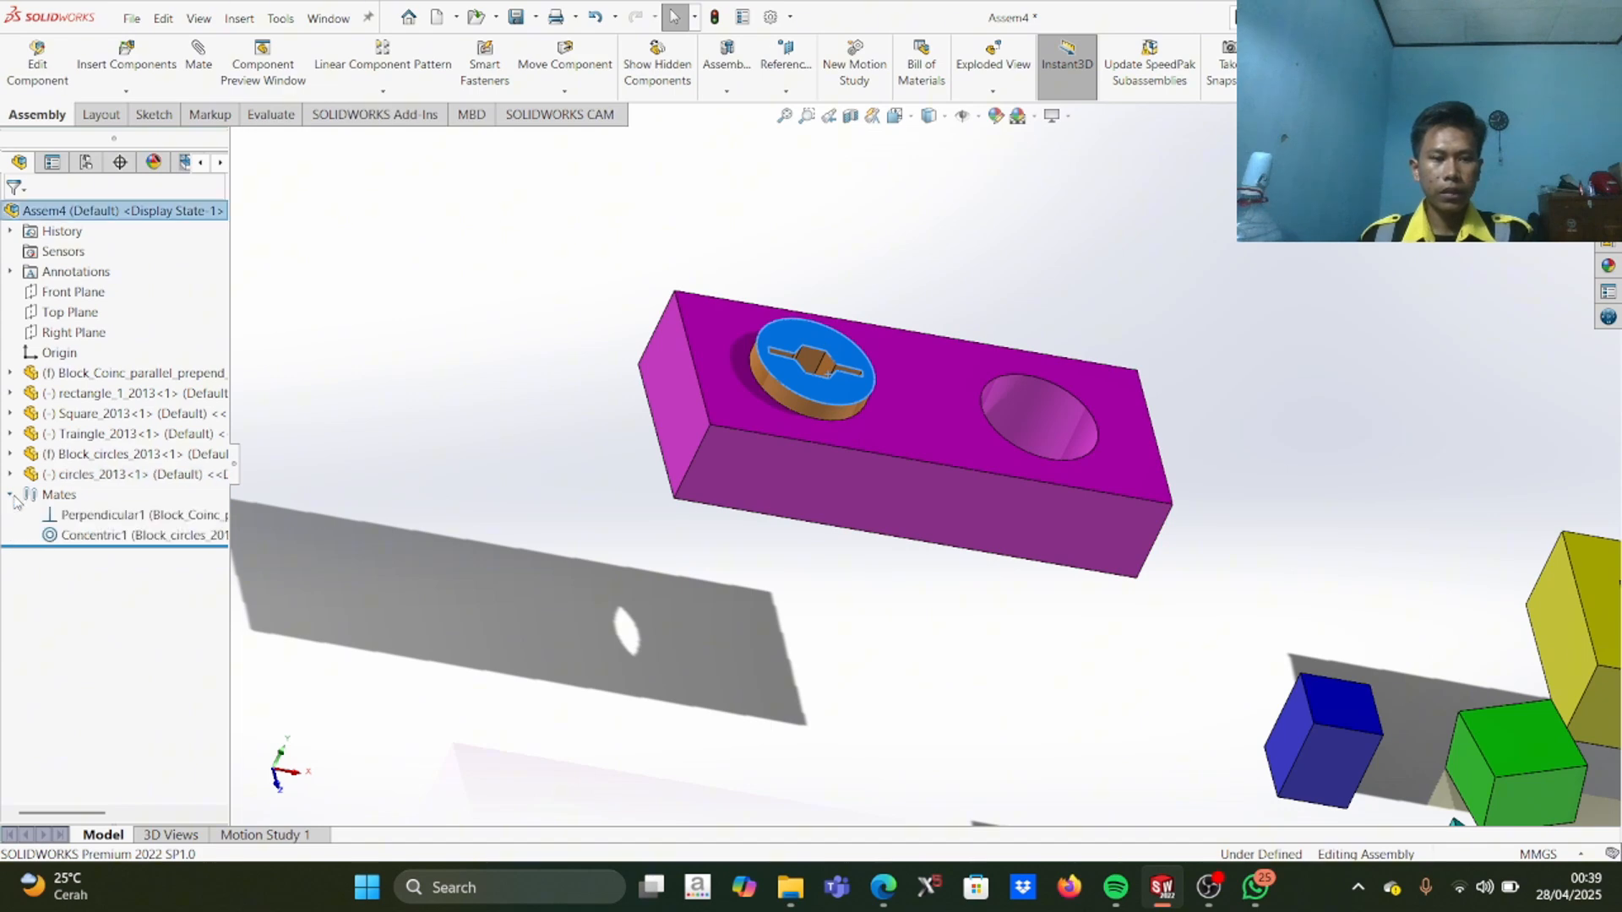
pyautogui.click(95, 535)
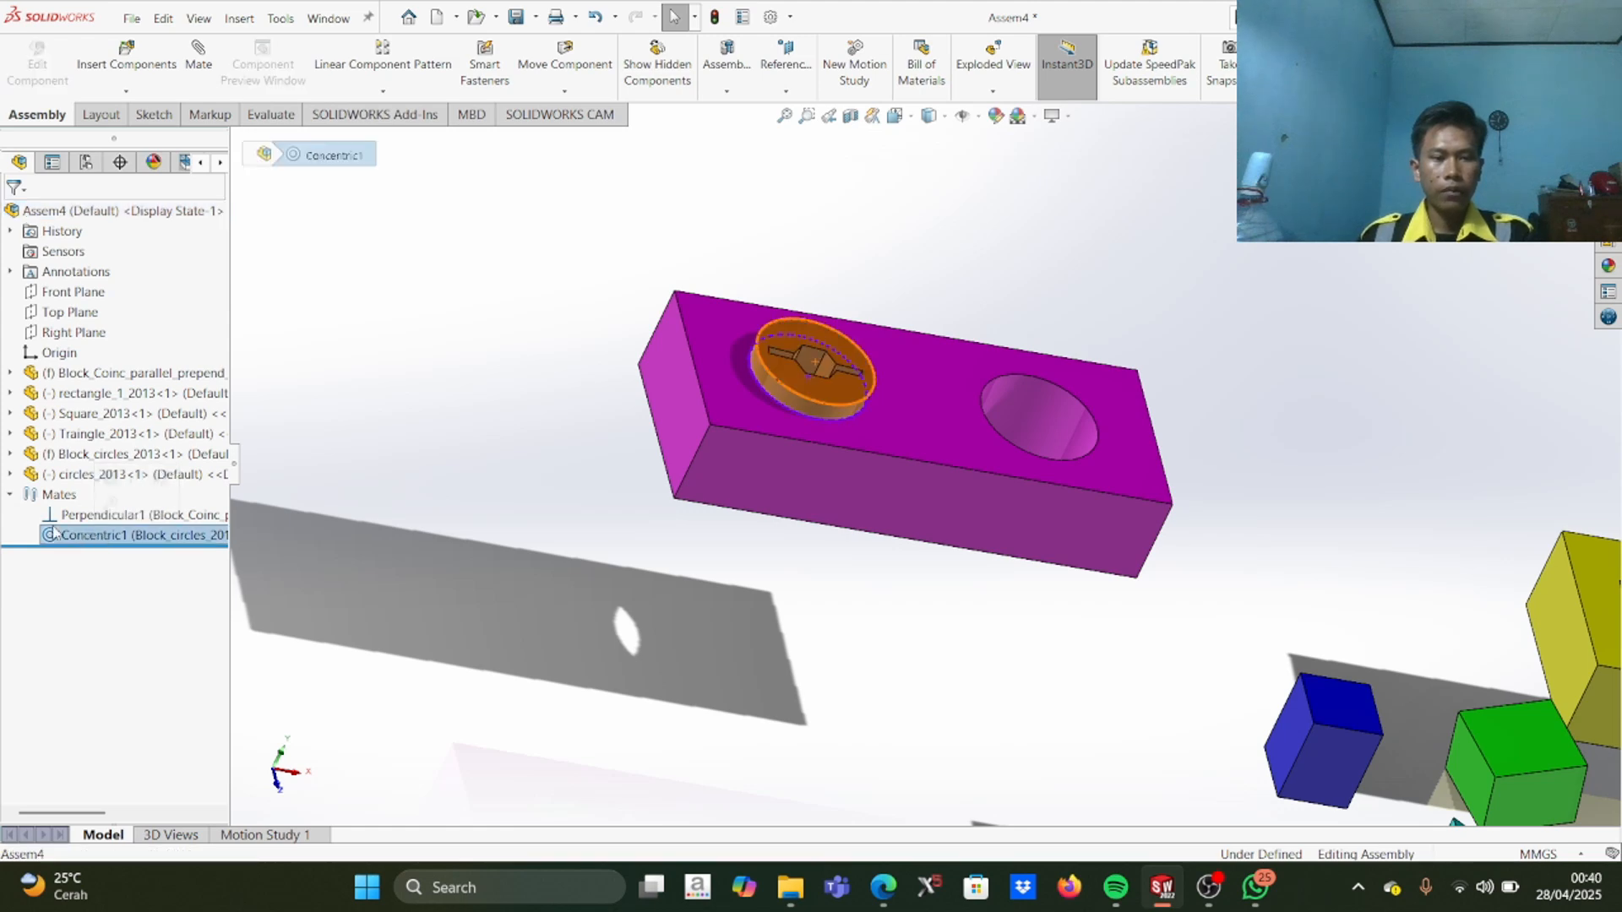
pyautogui.rightClick(99, 539)
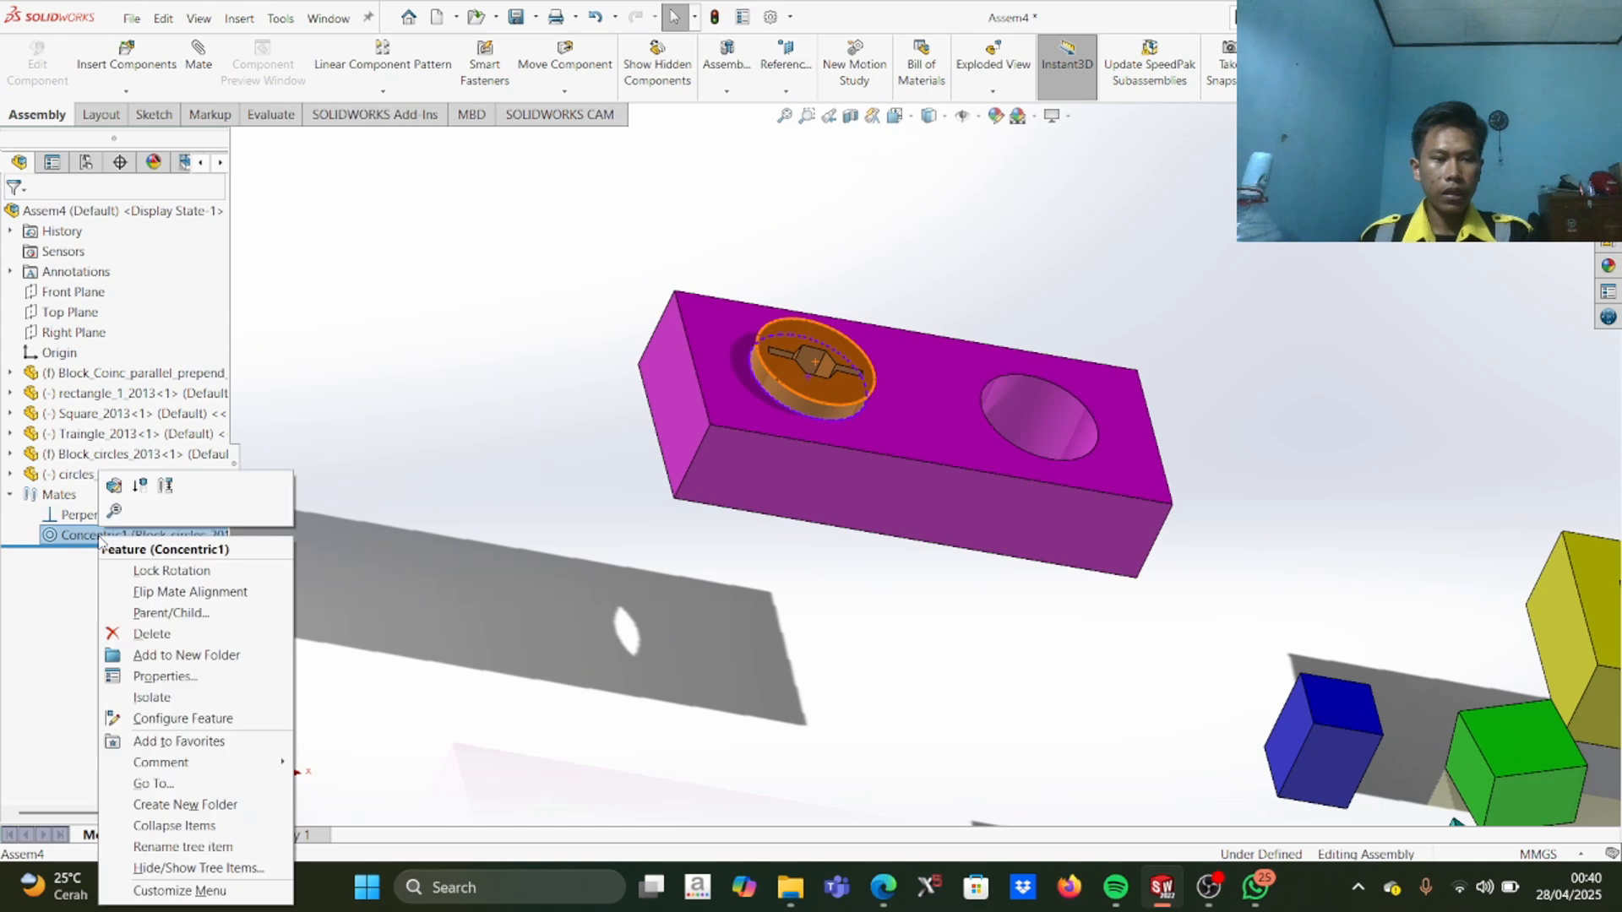
pyautogui.click(152, 635)
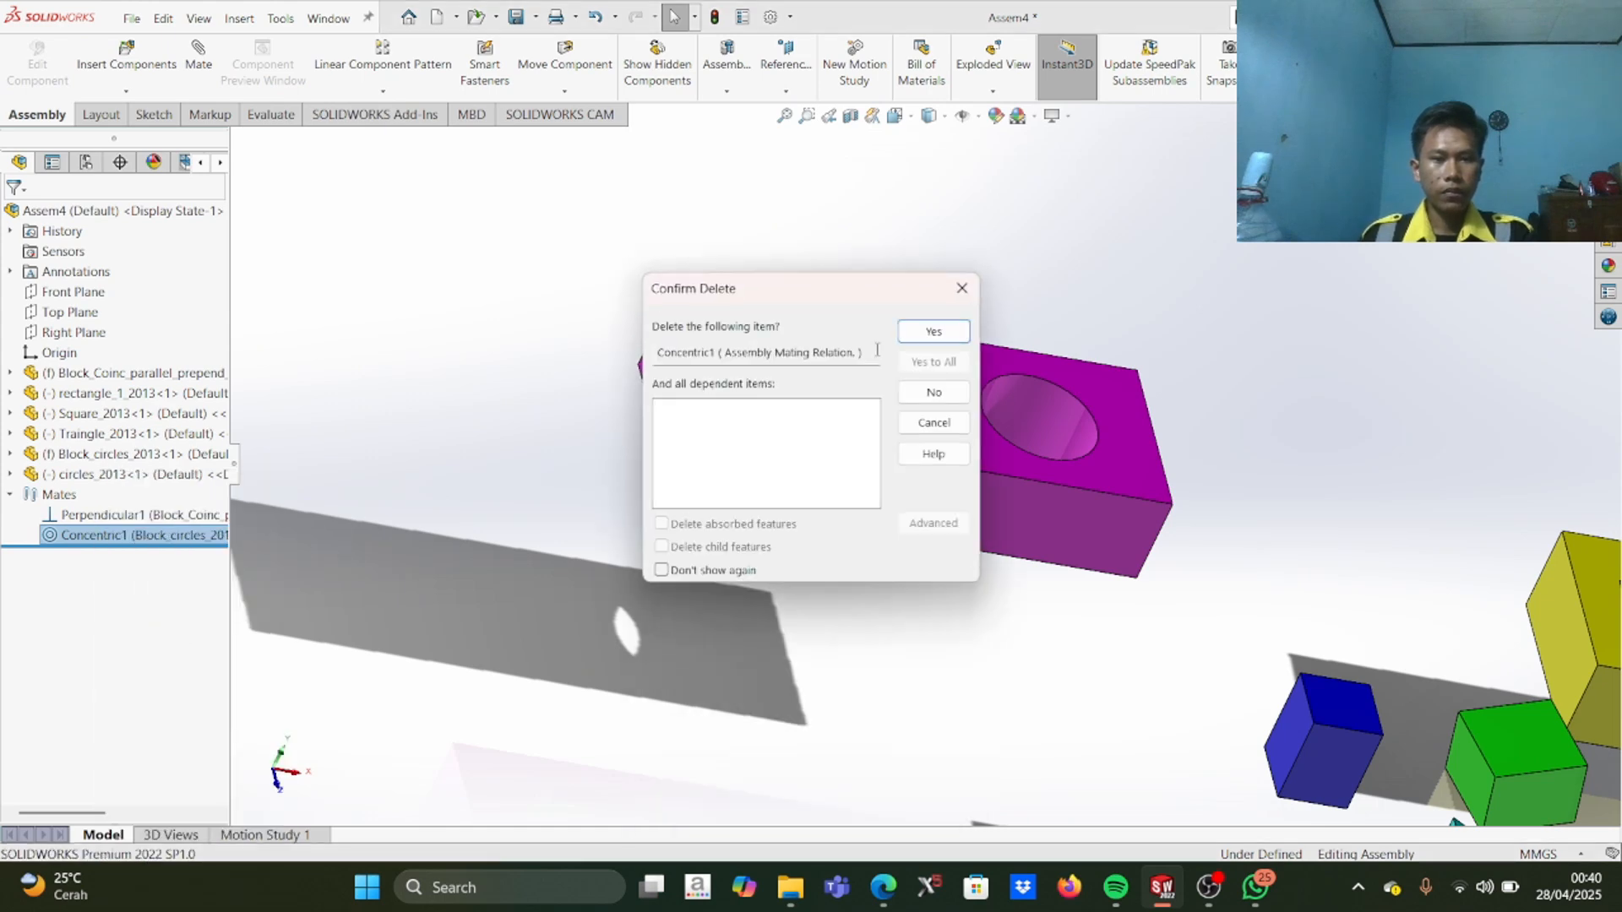
pyautogui.click(934, 331)
# Step: Move the orange cylinder out of the hole to a free spot beyond the magenta block's narrow end and deselect it
pyautogui.moveTo(874, 309); pyautogui.dragTo(532, 248)
pyautogui.press('Escape')
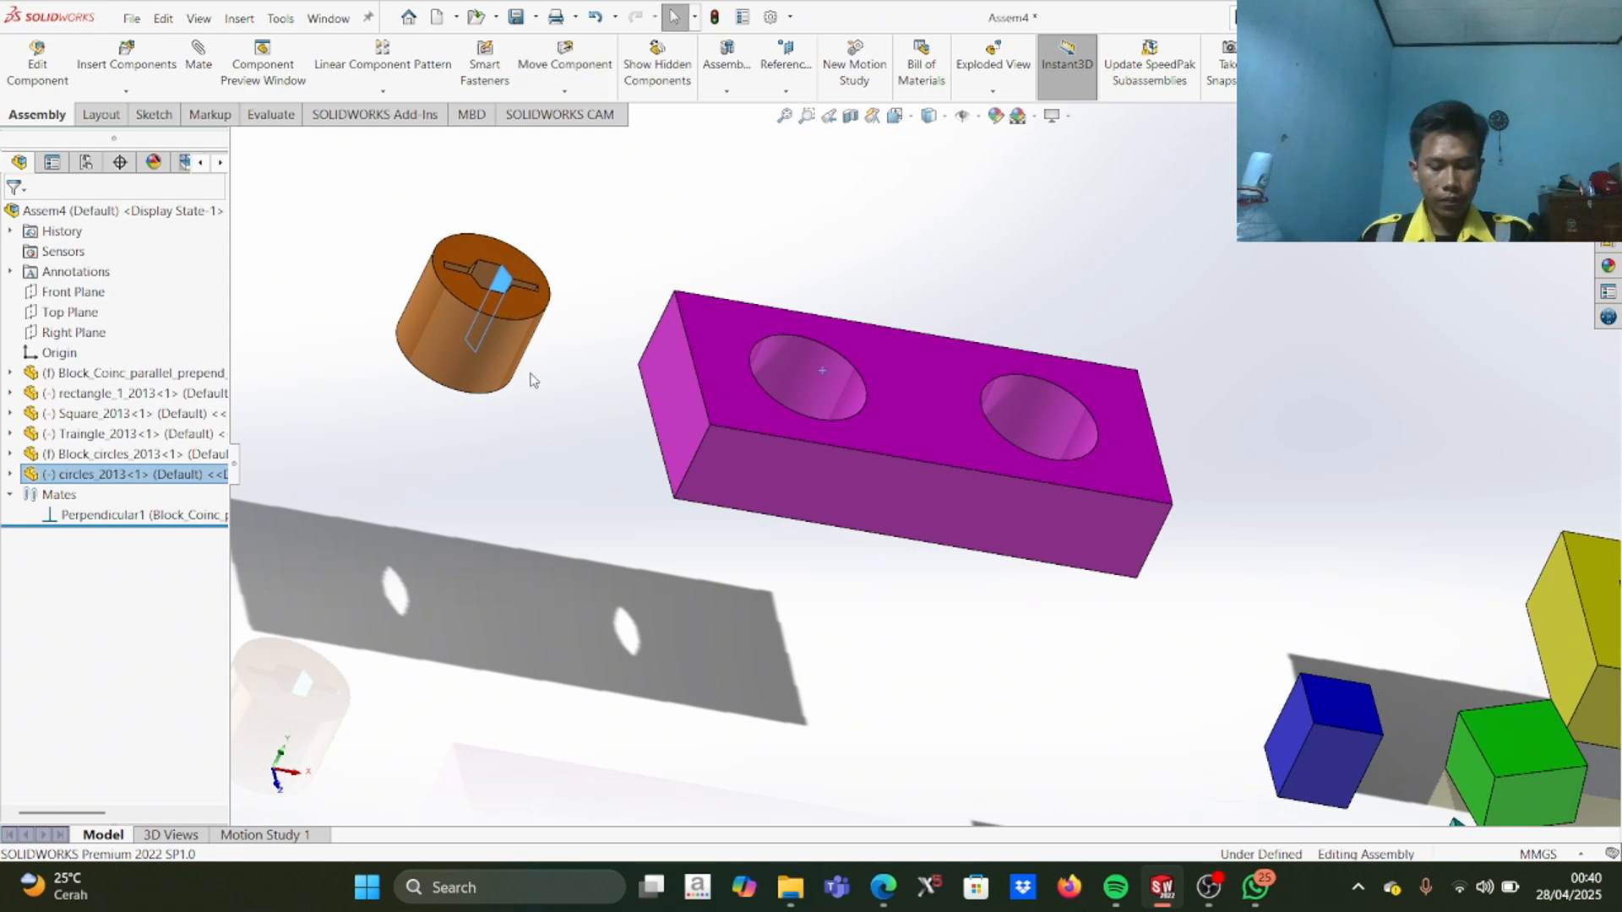
pyautogui.click(439, 457)
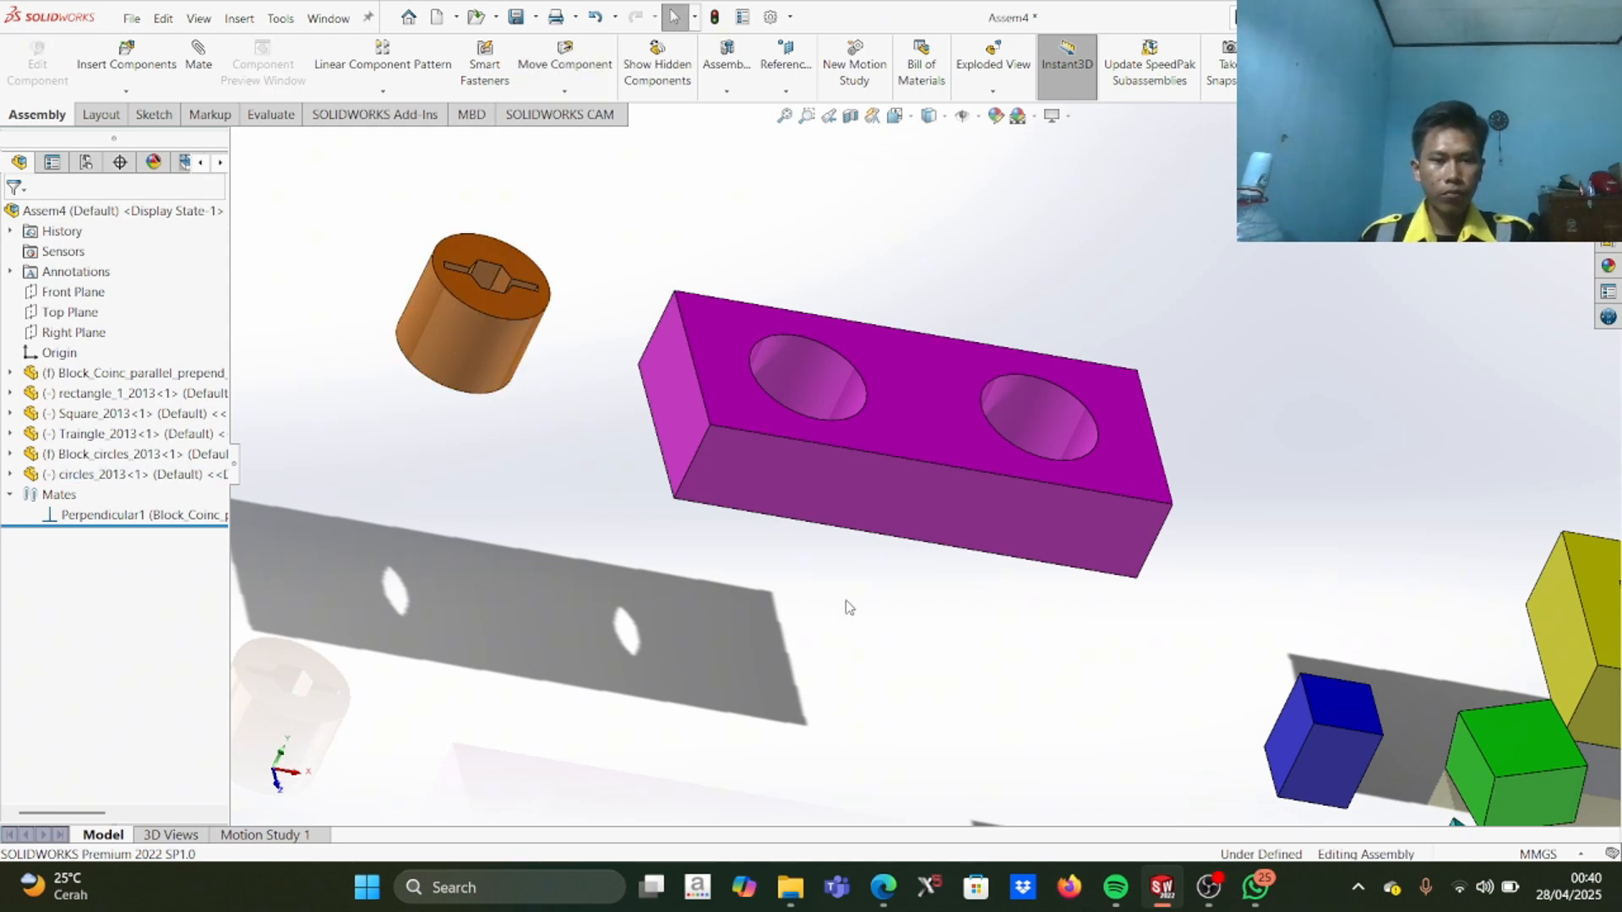
pyautogui.click(1207, 887)
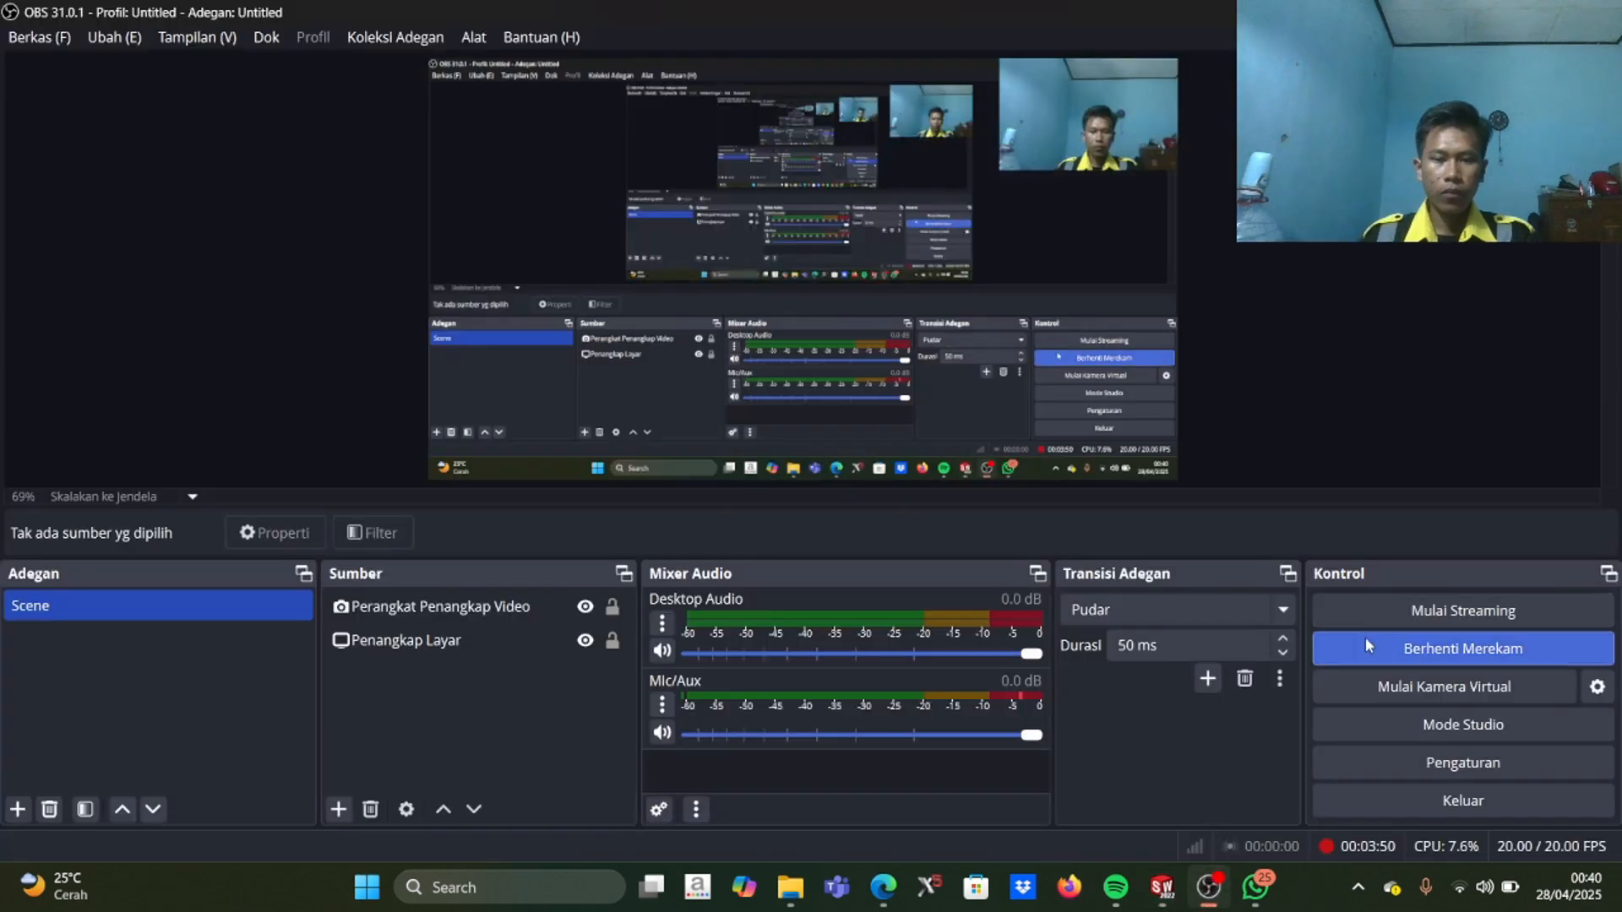
pyautogui.click(1161, 887)
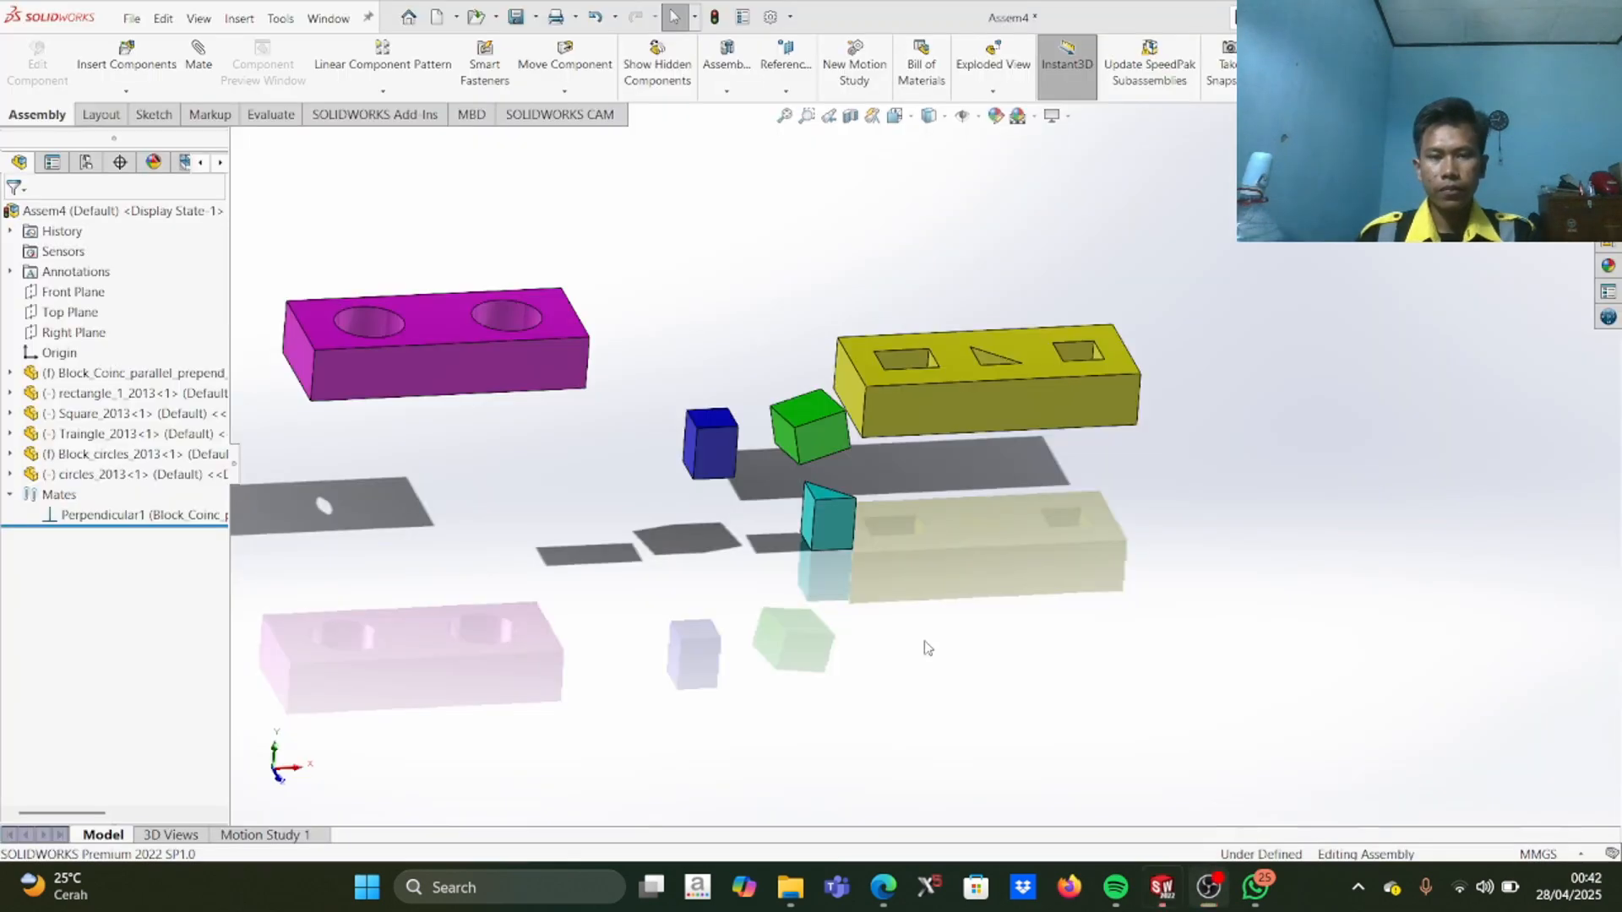
pyautogui.scroll(-5, 833, 437)
pyautogui.scroll(-2, 833, 437)
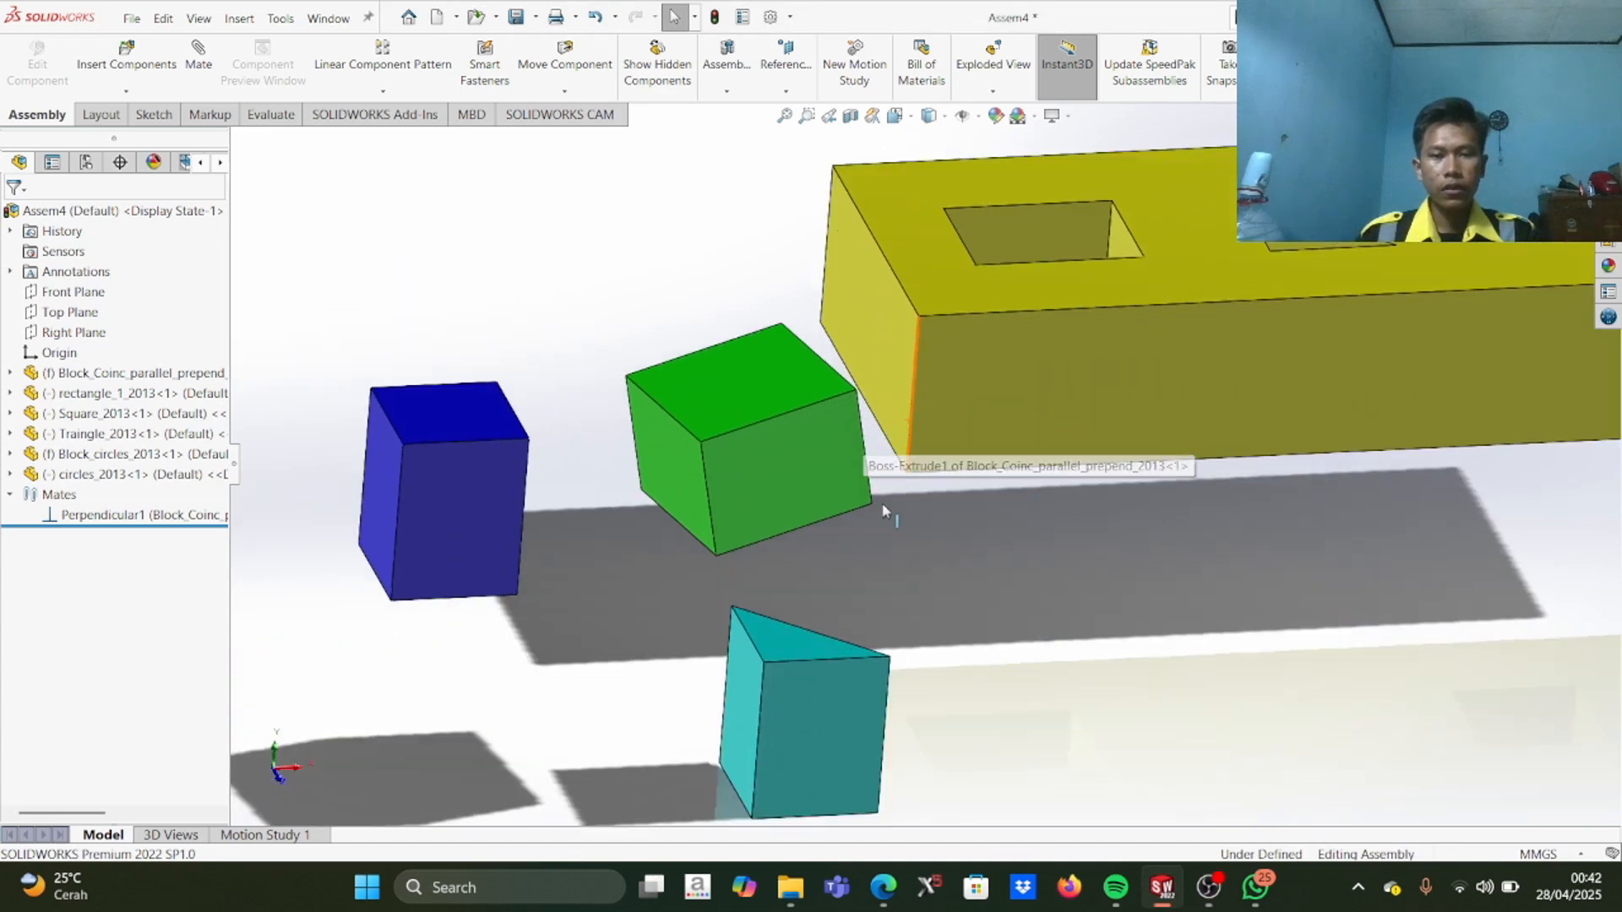
pyautogui.moveTo(902, 520); pyautogui.dragTo(860, 505, button='middle')
pyautogui.scroll(3, 909, 463)
pyautogui.scroll(-1, 919, 458)
pyautogui.scroll(2, 919, 456)
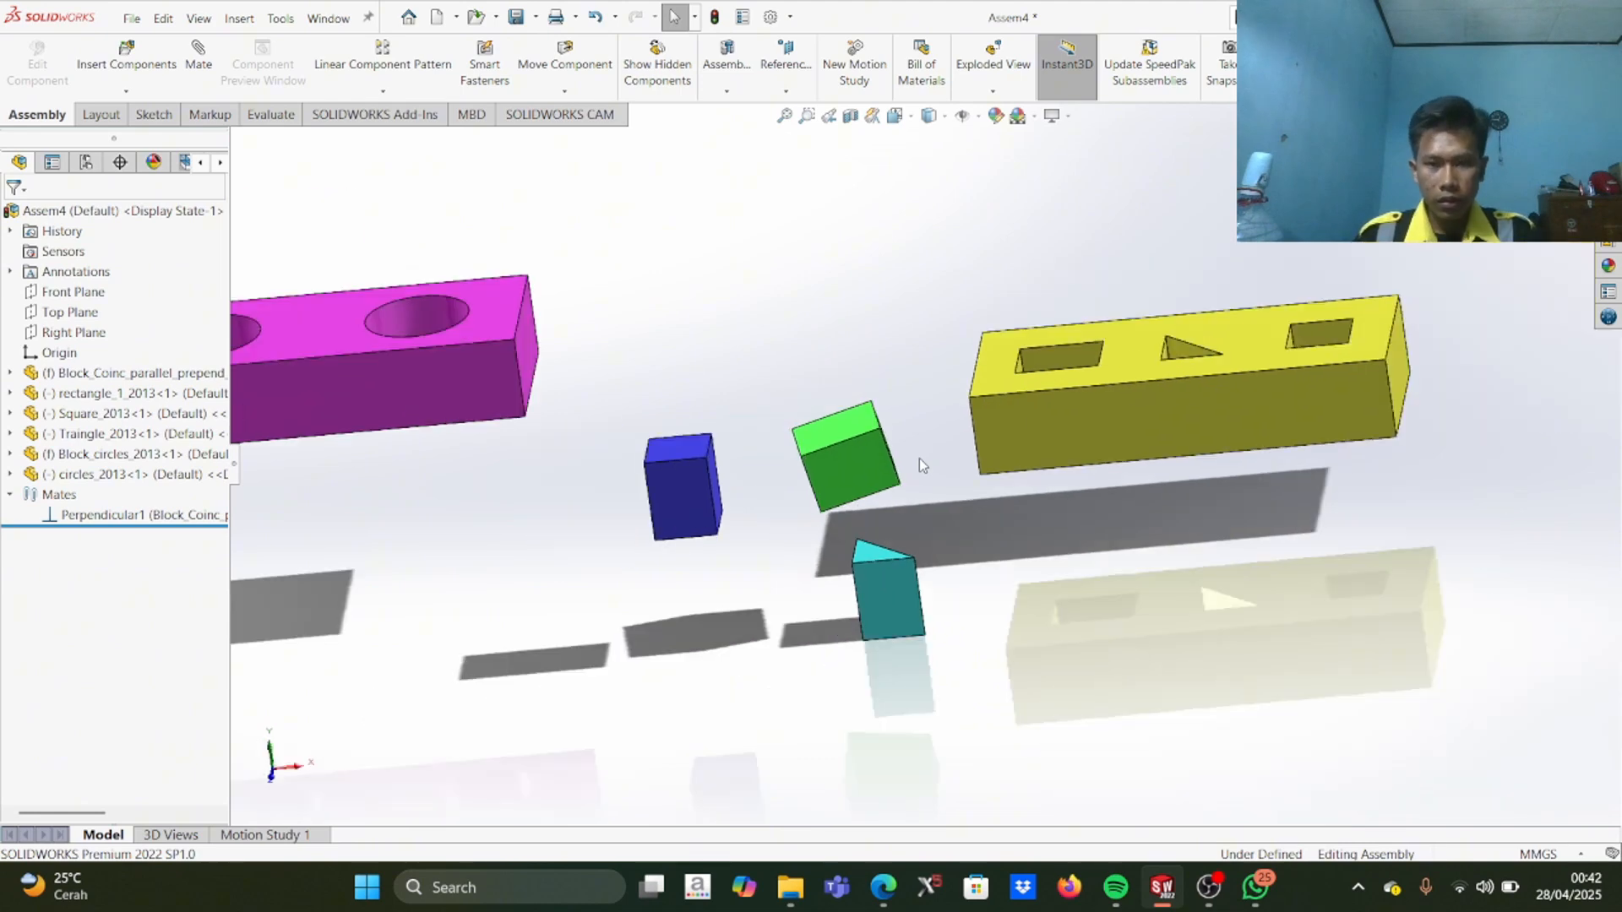
pyautogui.moveTo(914, 452)
pyautogui.mouseDown(button='middle')
pyautogui.moveTo(976, 454)
pyautogui.moveTo(934, 454)
pyautogui.moveTo(892, 426)
pyautogui.moveTo(931, 433)
pyautogui.mouseUp(button='middle')
pyautogui.scroll(-2, 931, 433)
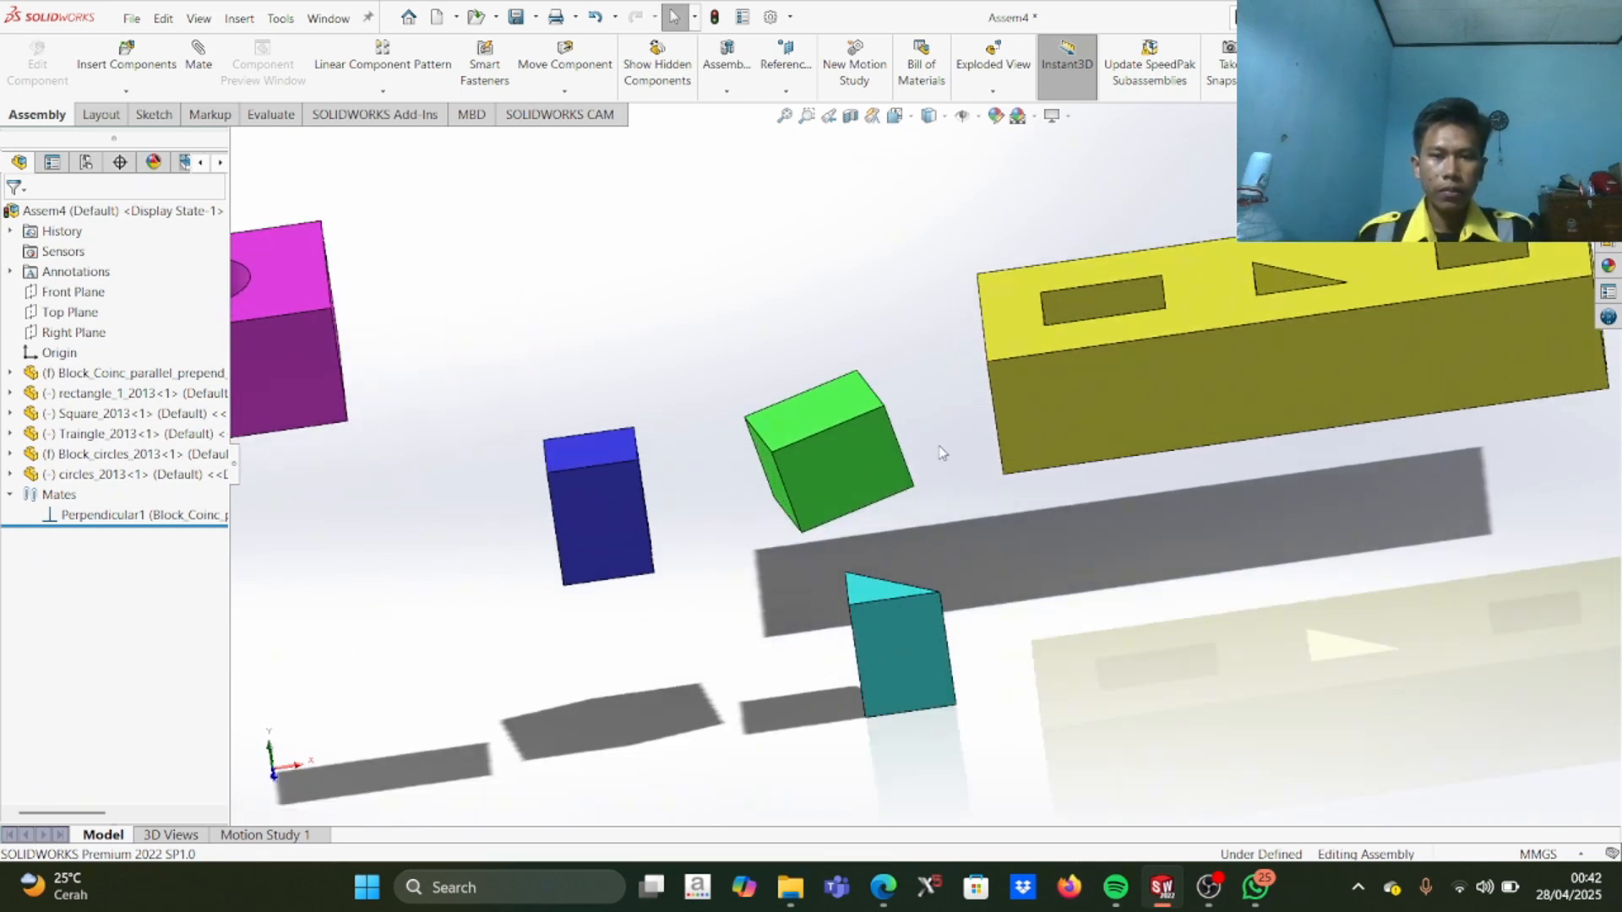
pyautogui.scroll(-1, 943, 453)
pyautogui.scroll(4, 938, 447)
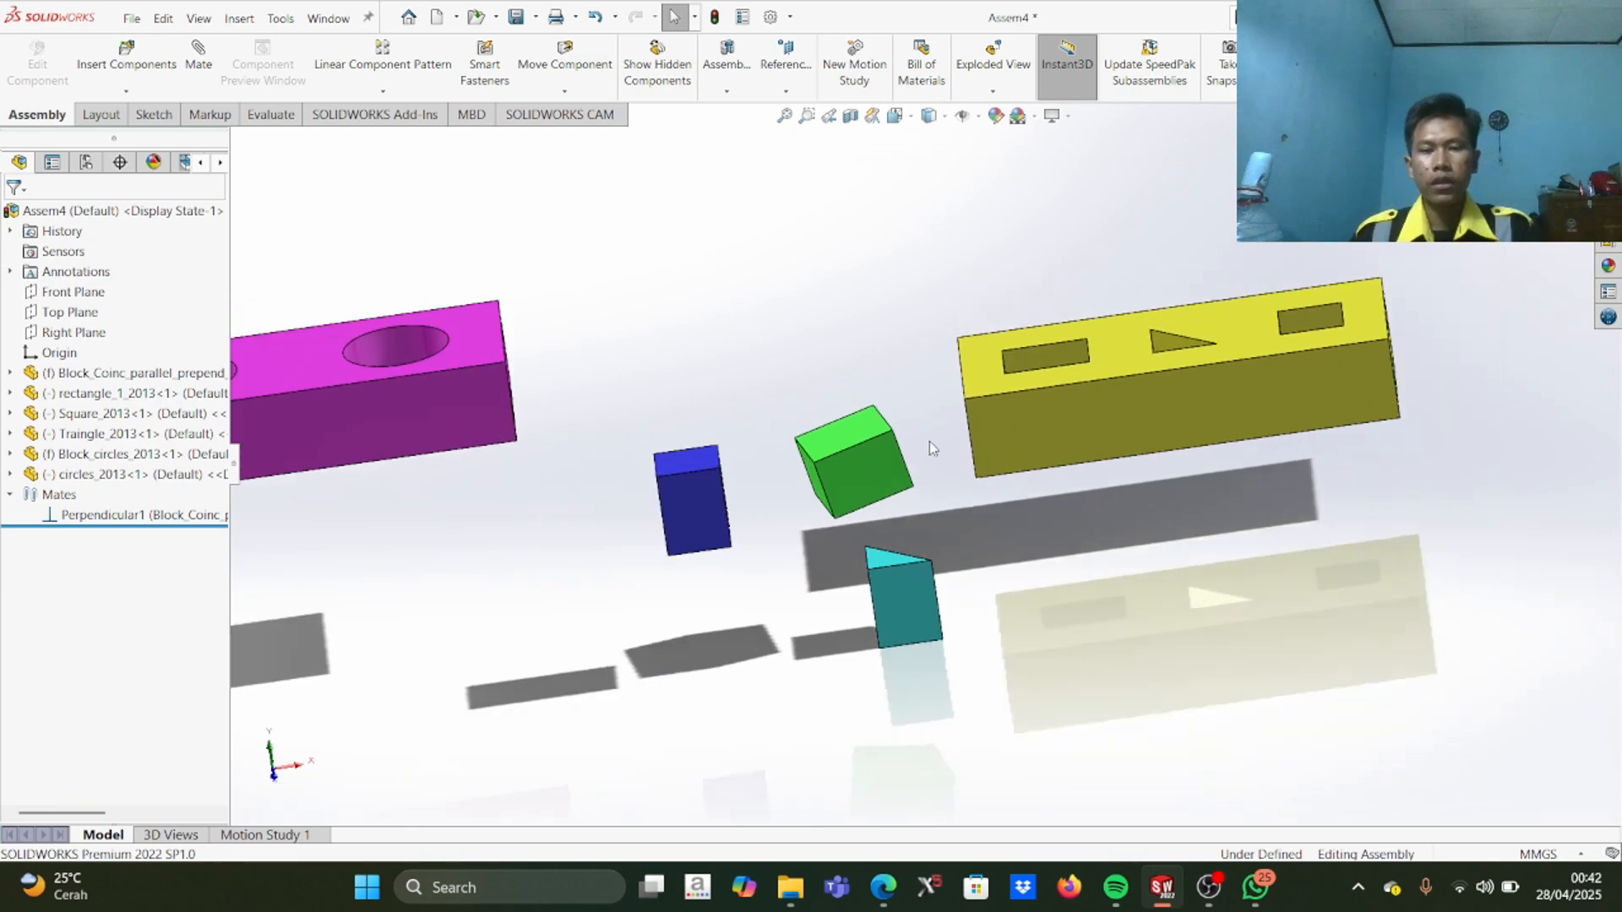
pyautogui.scroll(-2, 925, 452)
pyautogui.scroll(2, 925, 450)
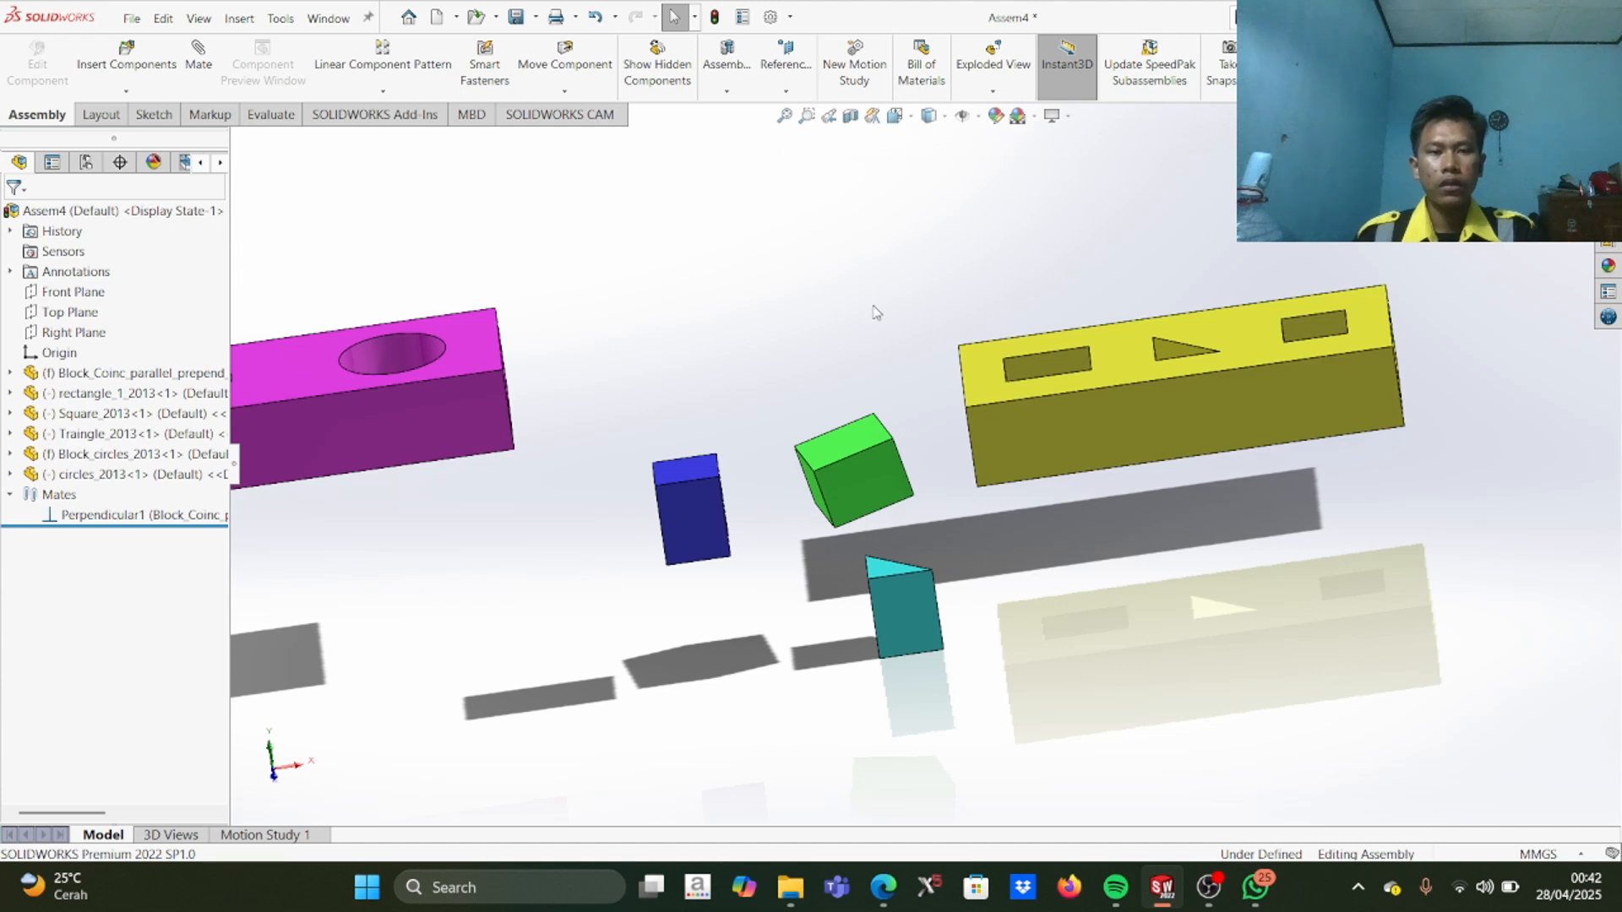
pyautogui.scroll(2, 887, 337)
pyautogui.scroll(-2, 896, 450)
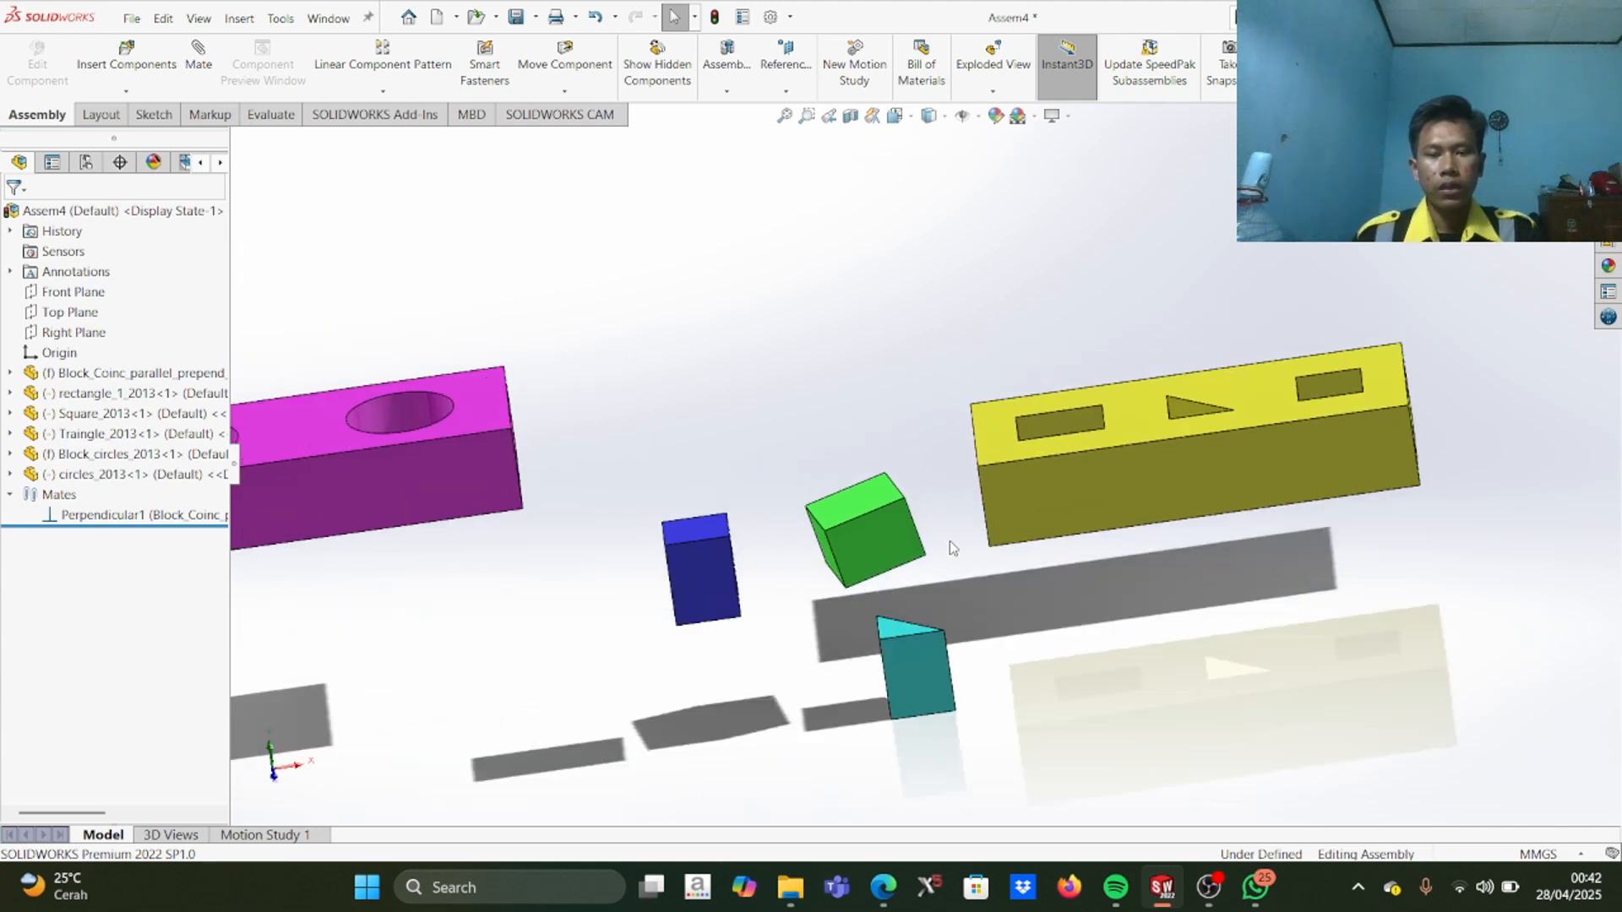
pyautogui.scroll(-2, 952, 548)
pyautogui.scroll(3, 938, 566)
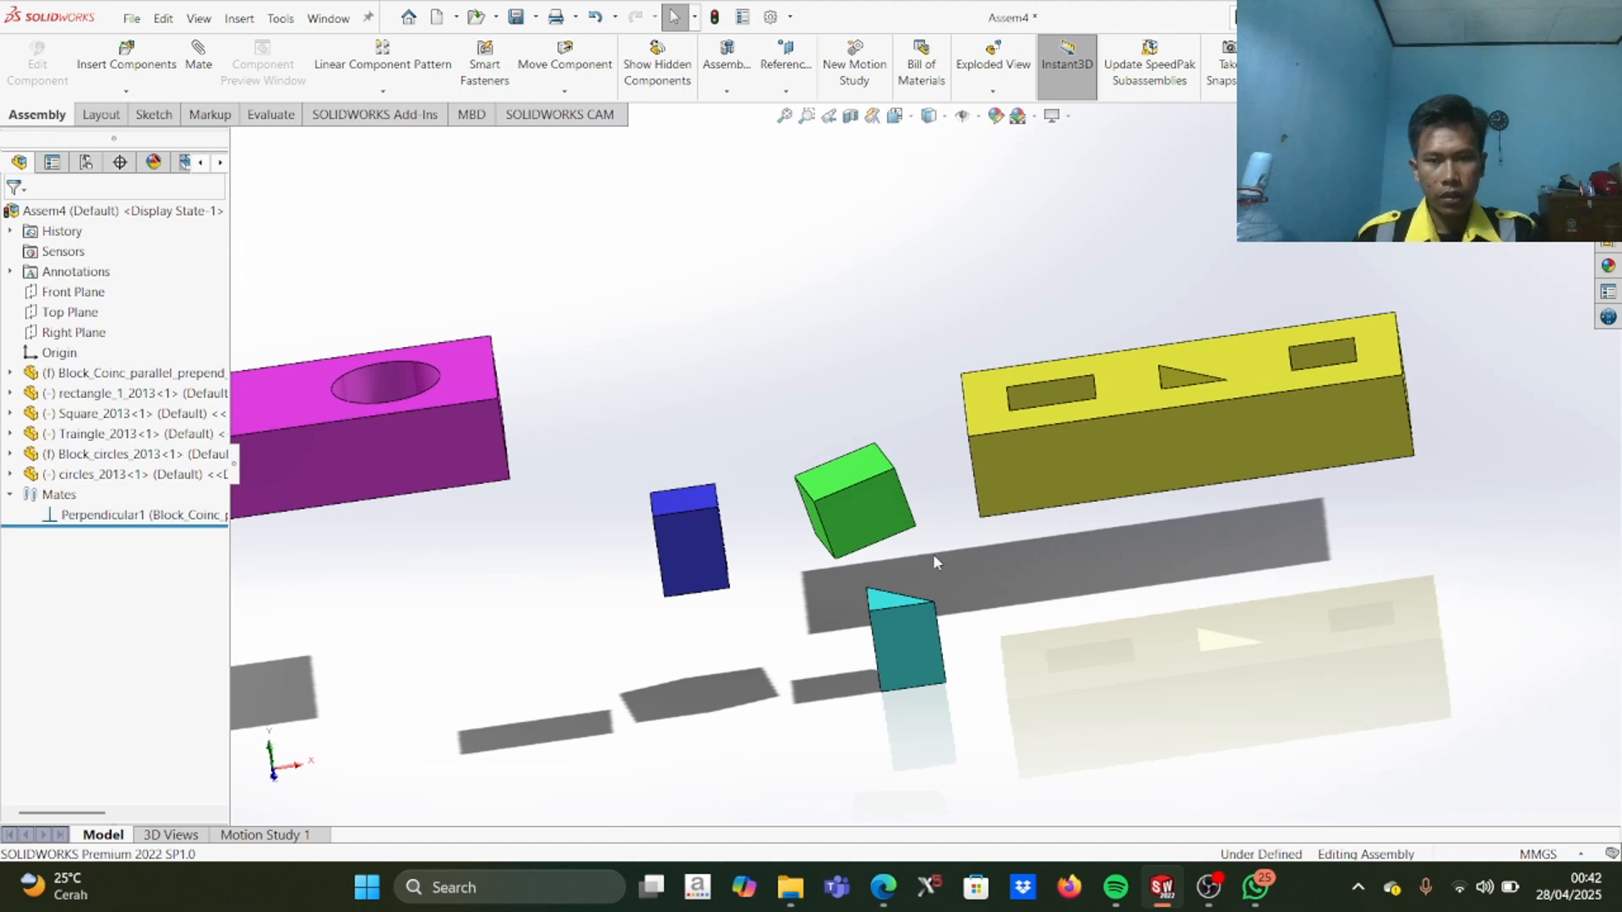
pyautogui.scroll(-2, 935, 559)
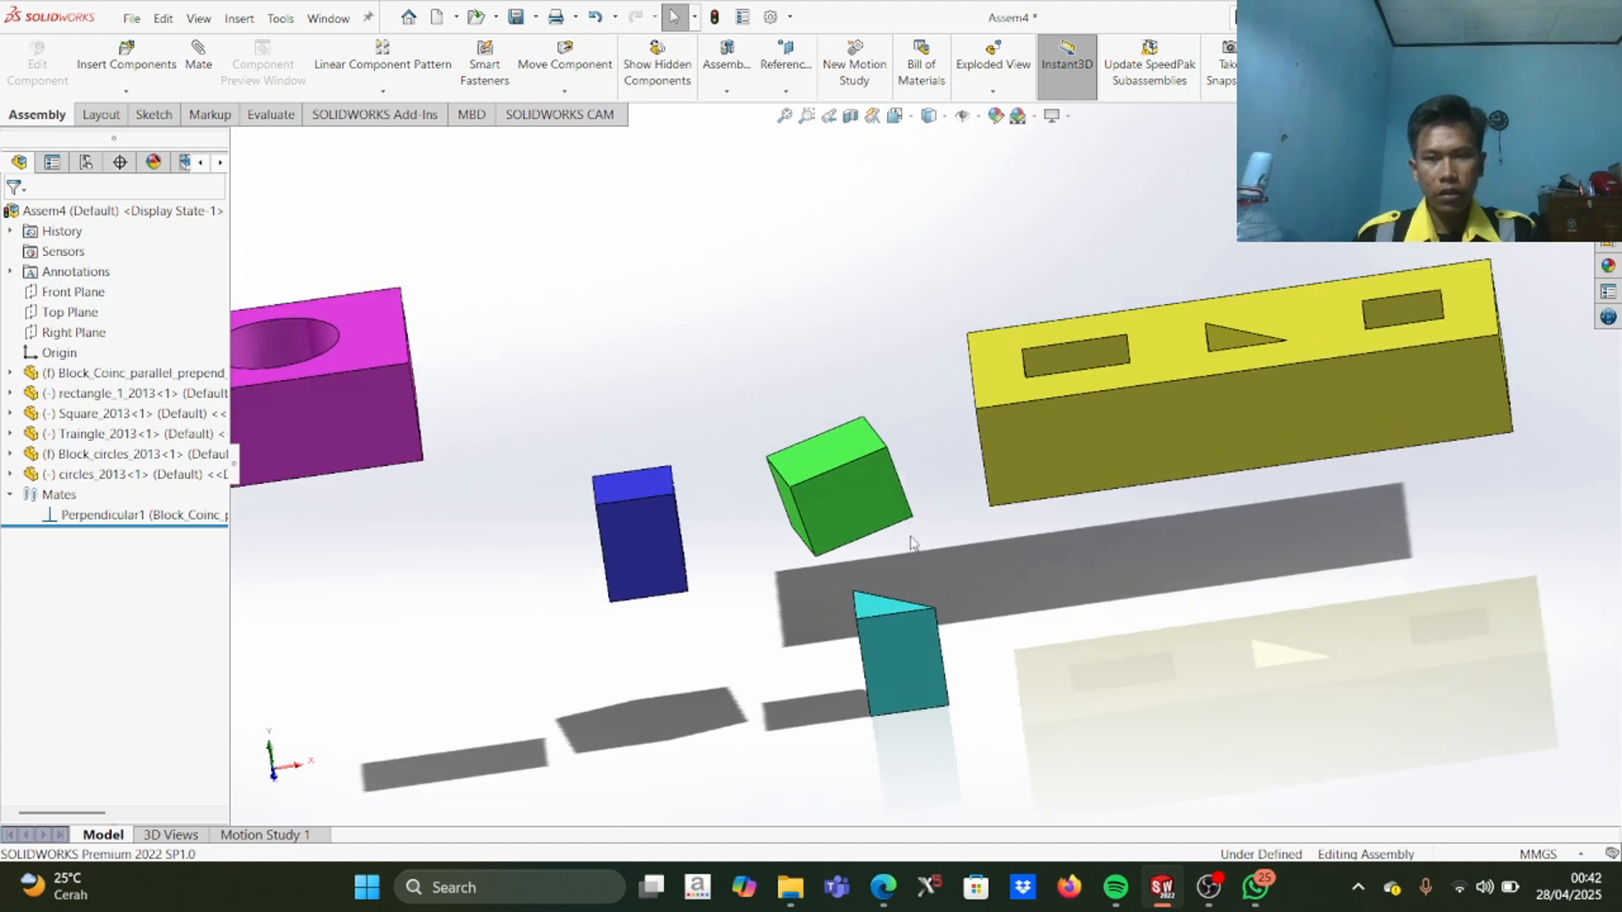
pyautogui.click(1209, 887)
pyautogui.click(1162, 887)
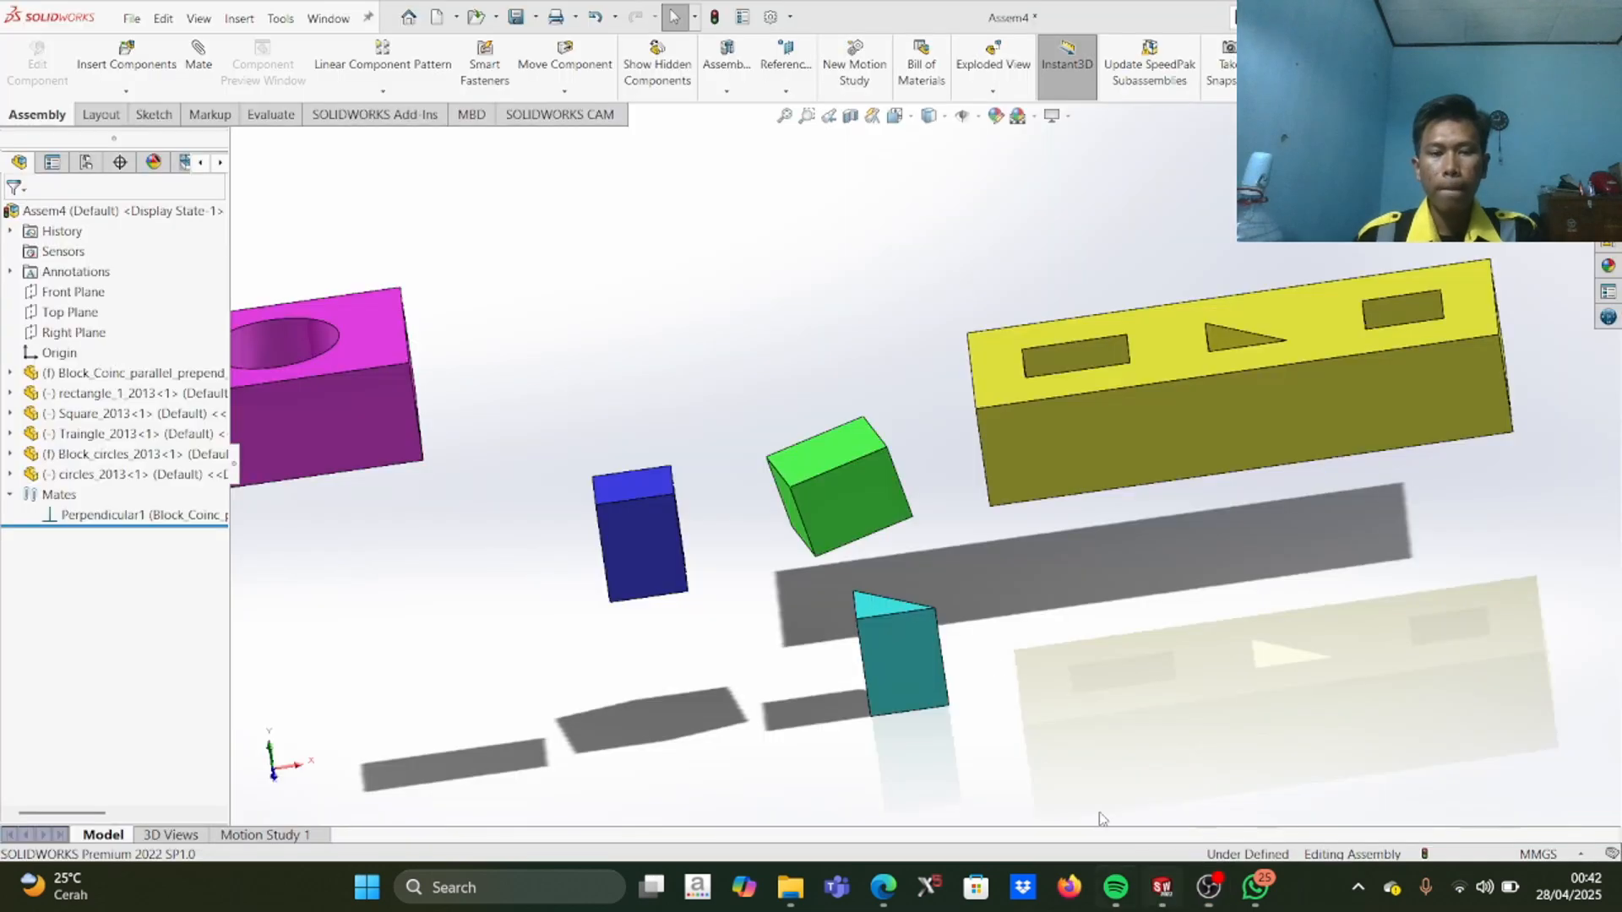
# Step: Rotate the green block upright in the free space between the blue and yellow blocks
pyautogui.click(861, 498)
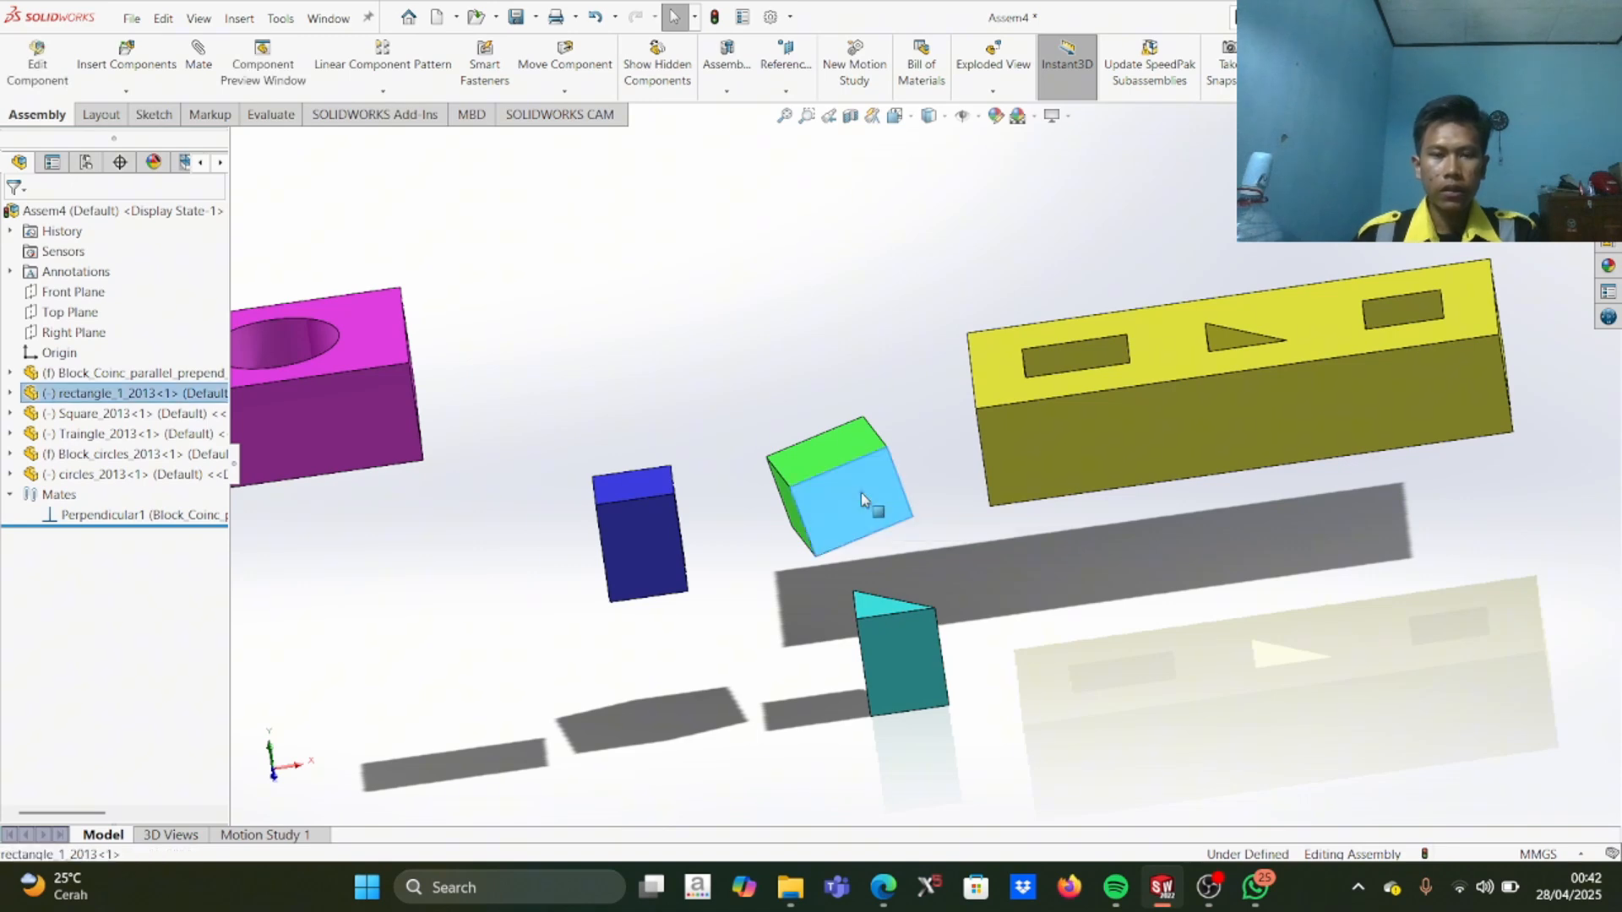
pyautogui.moveTo(860, 494); pyautogui.dragTo(760, 383, button='right')
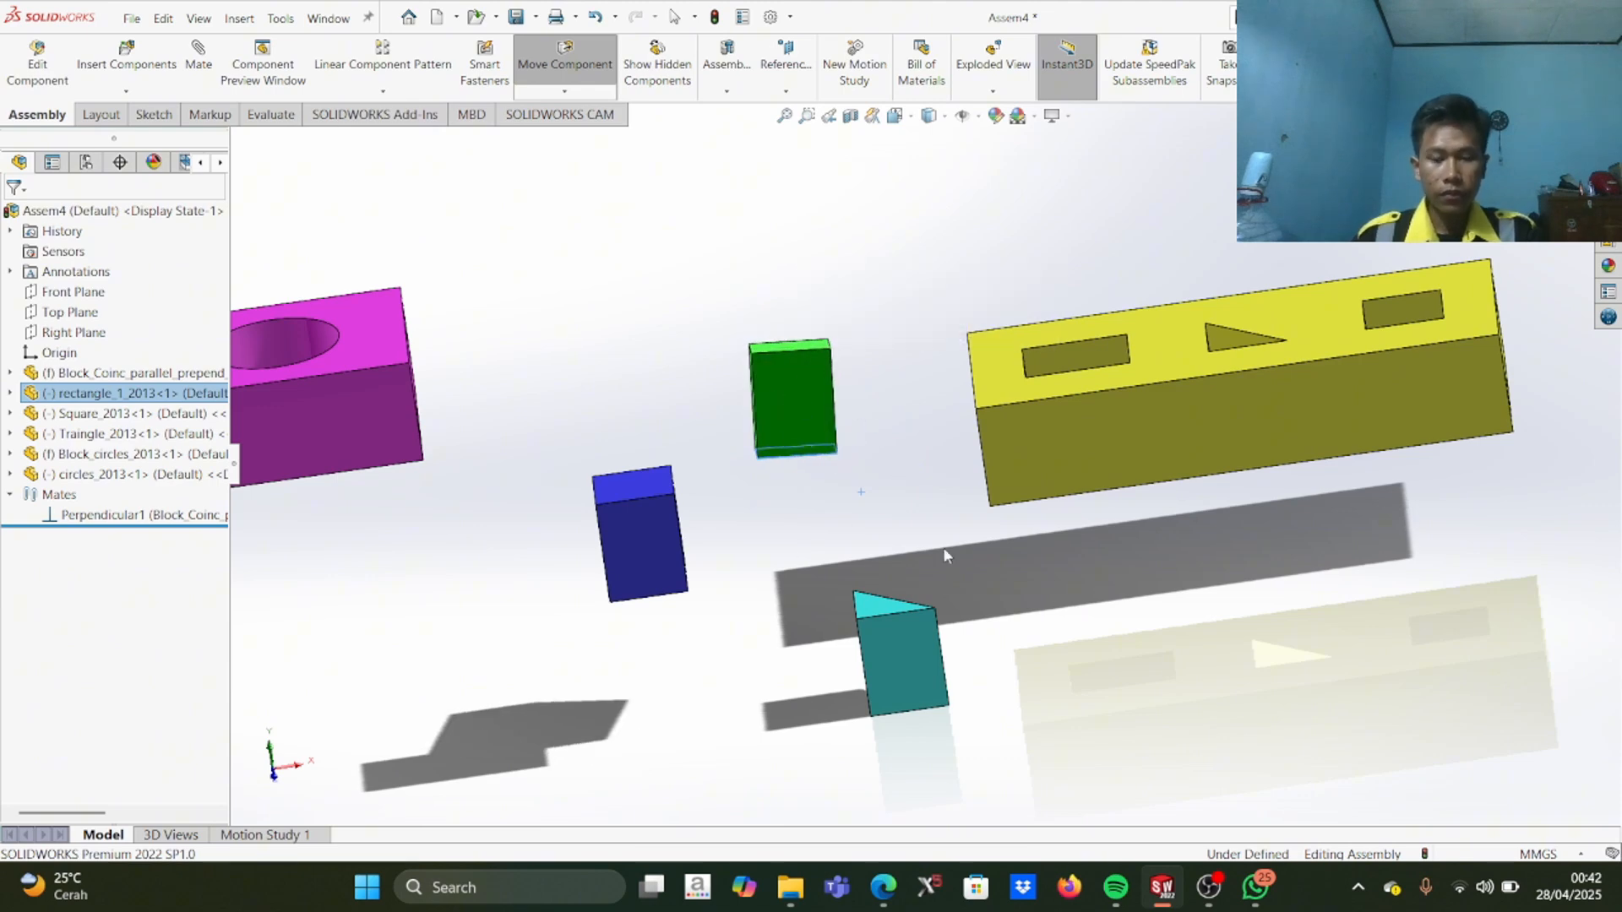
pyautogui.press('Escape')
pyautogui.scroll(2, 926, 522)
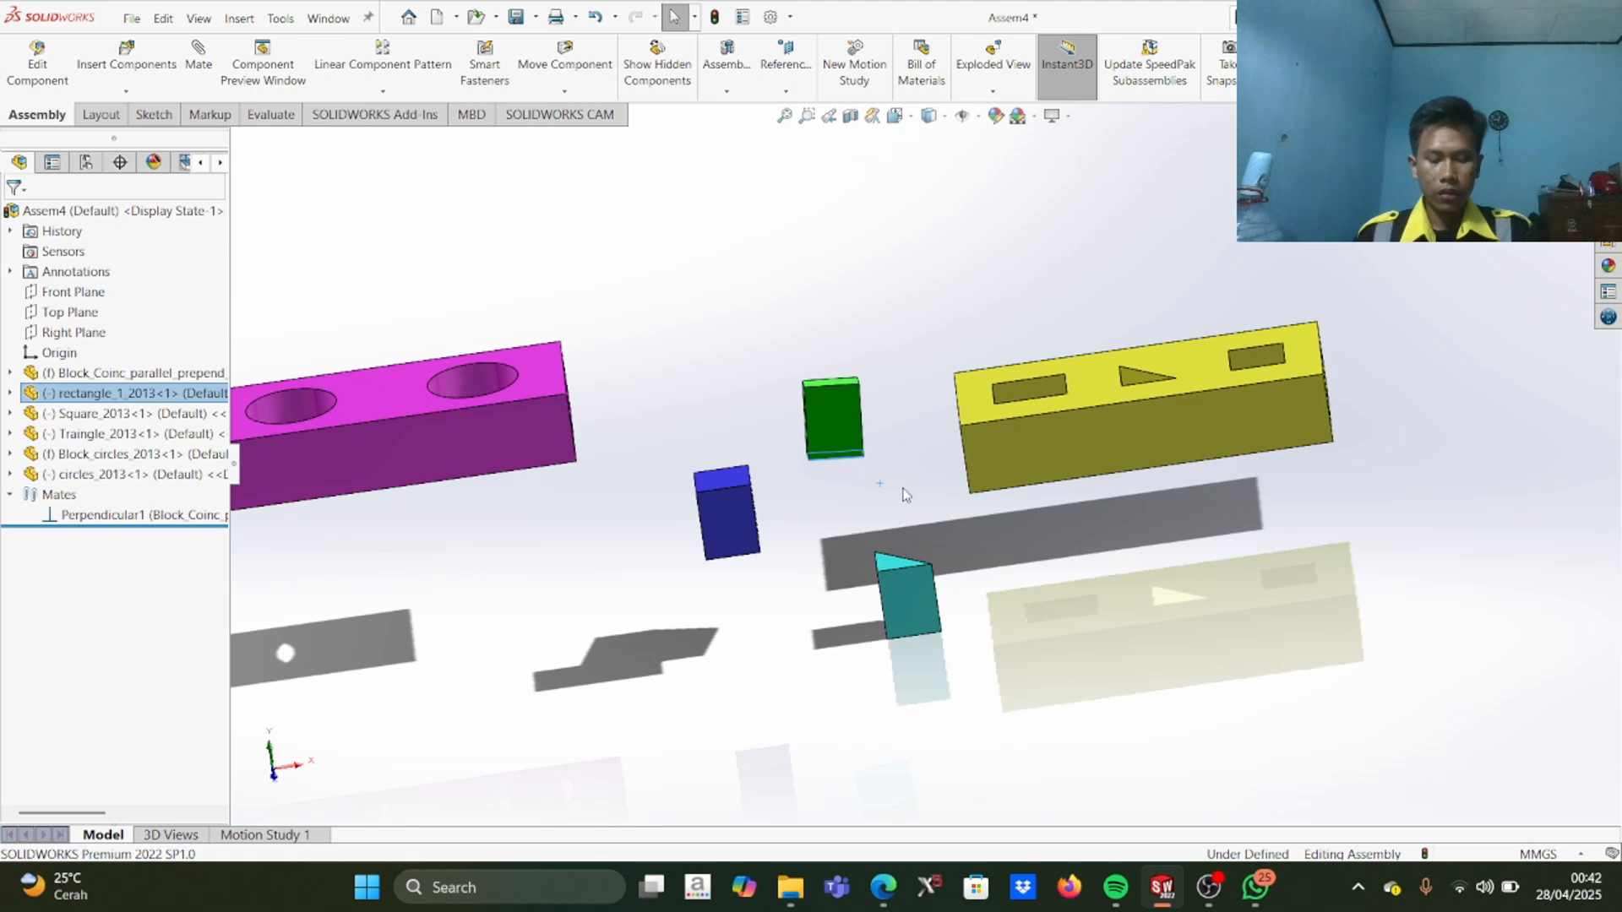
# Step: Switch to the presentation, advance to the slide on perpendicular, distance, angle and lock mates, and return to SOLIDWORKS
pyautogui.click(881, 889)
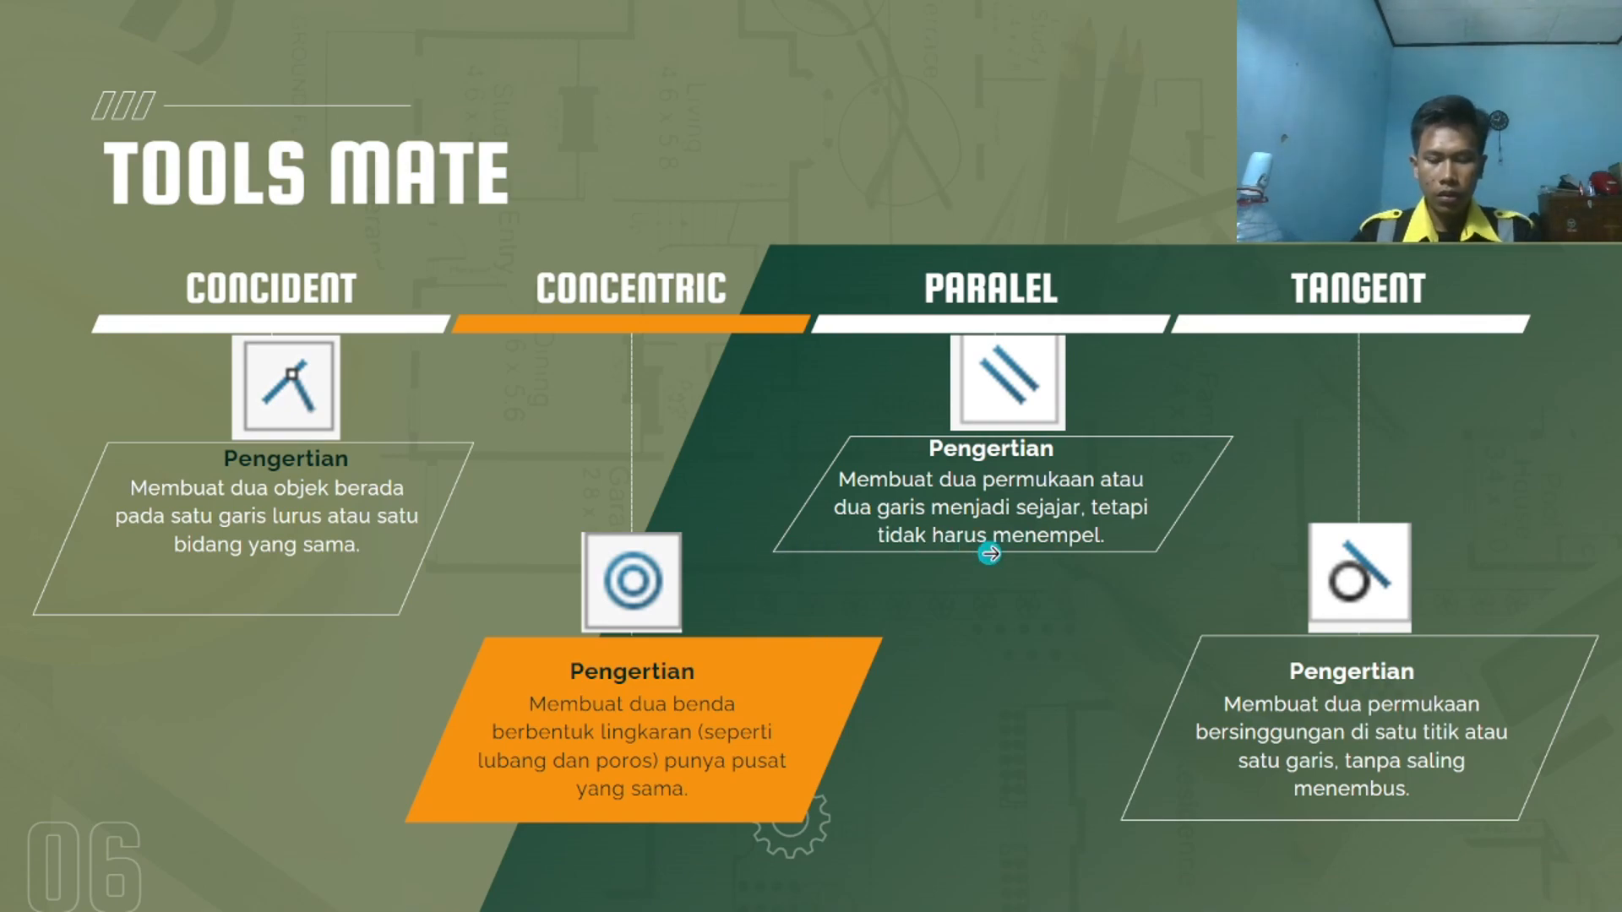
pyautogui.click(995, 551)
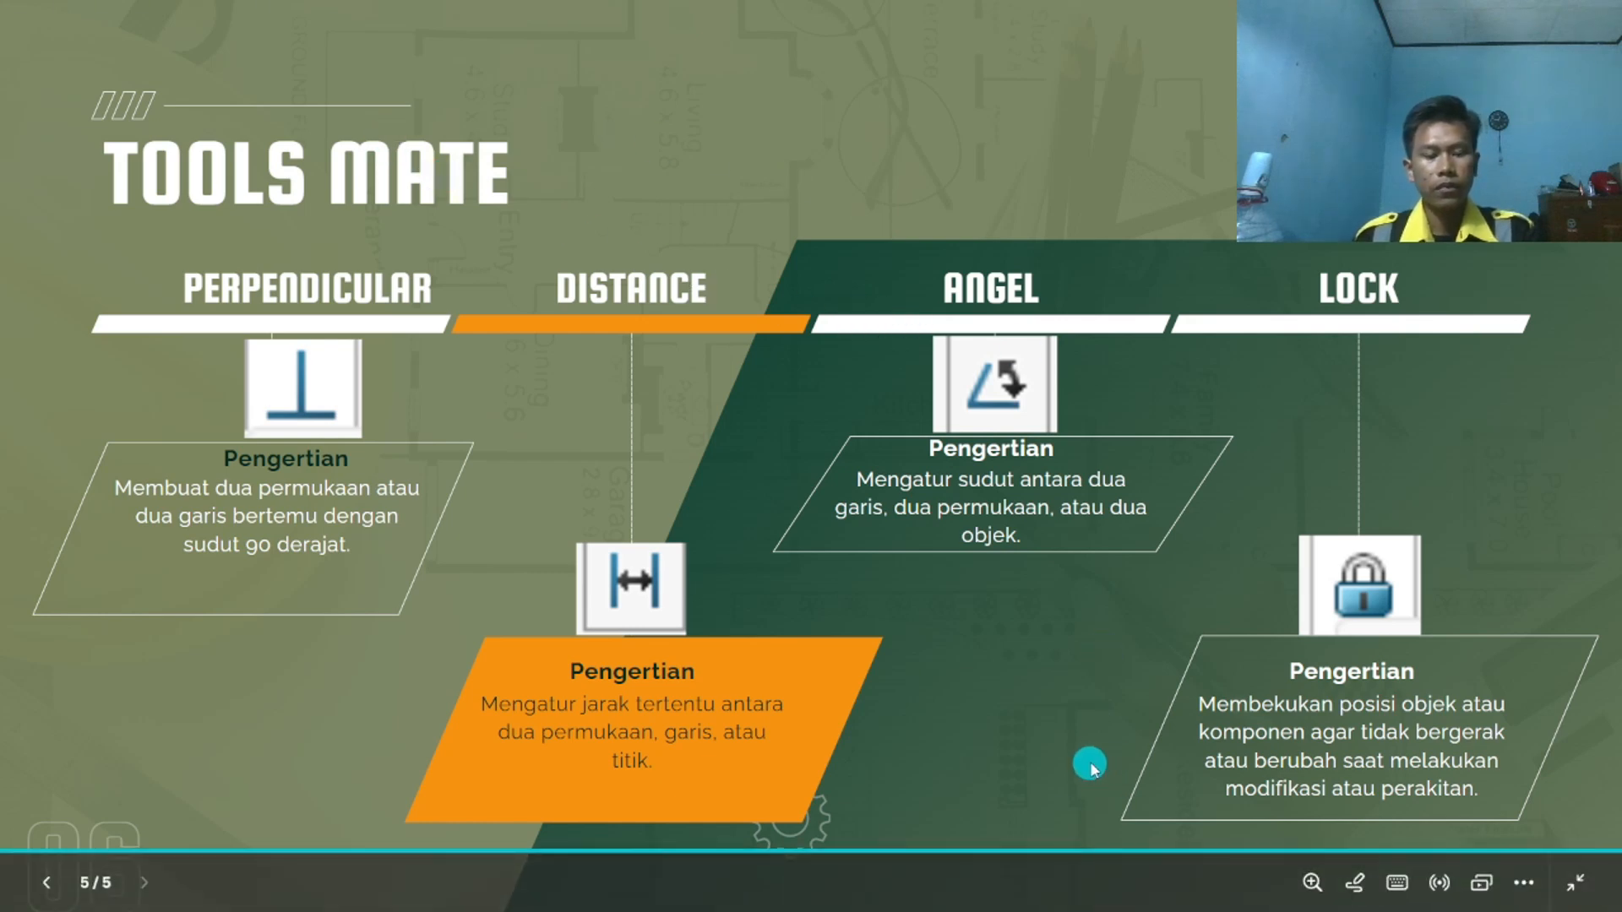
pyautogui.hotkey('alt', 'Tab')
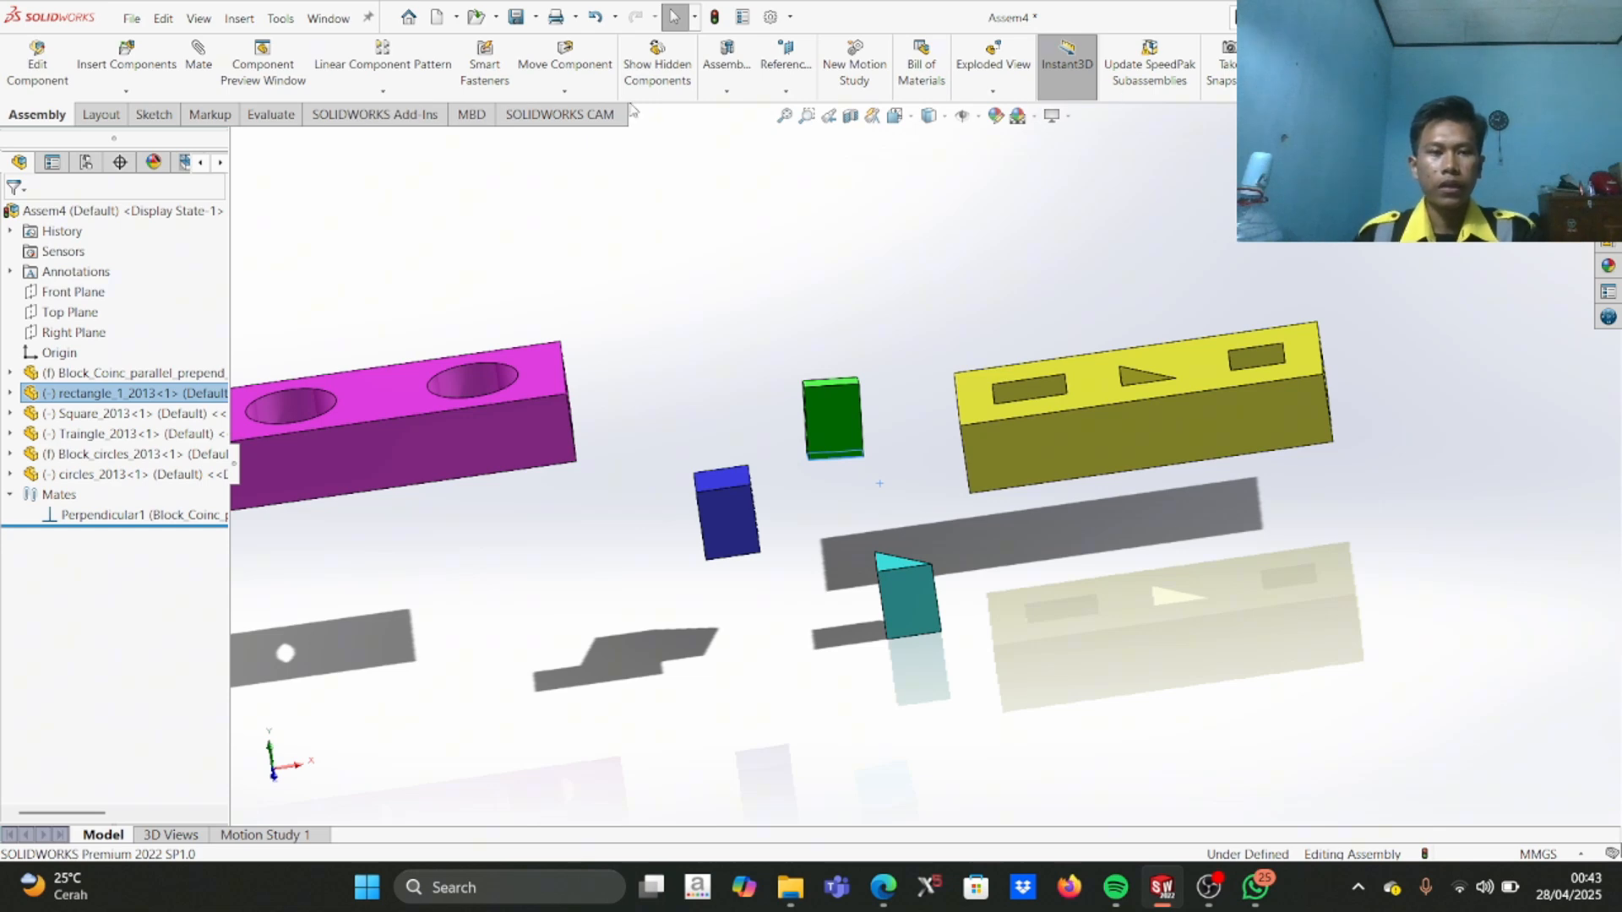
# Step: Close the current assembly and create a new assembly document
pyautogui.hotkey('ctrl', 'w')
pyautogui.click(732, 471)
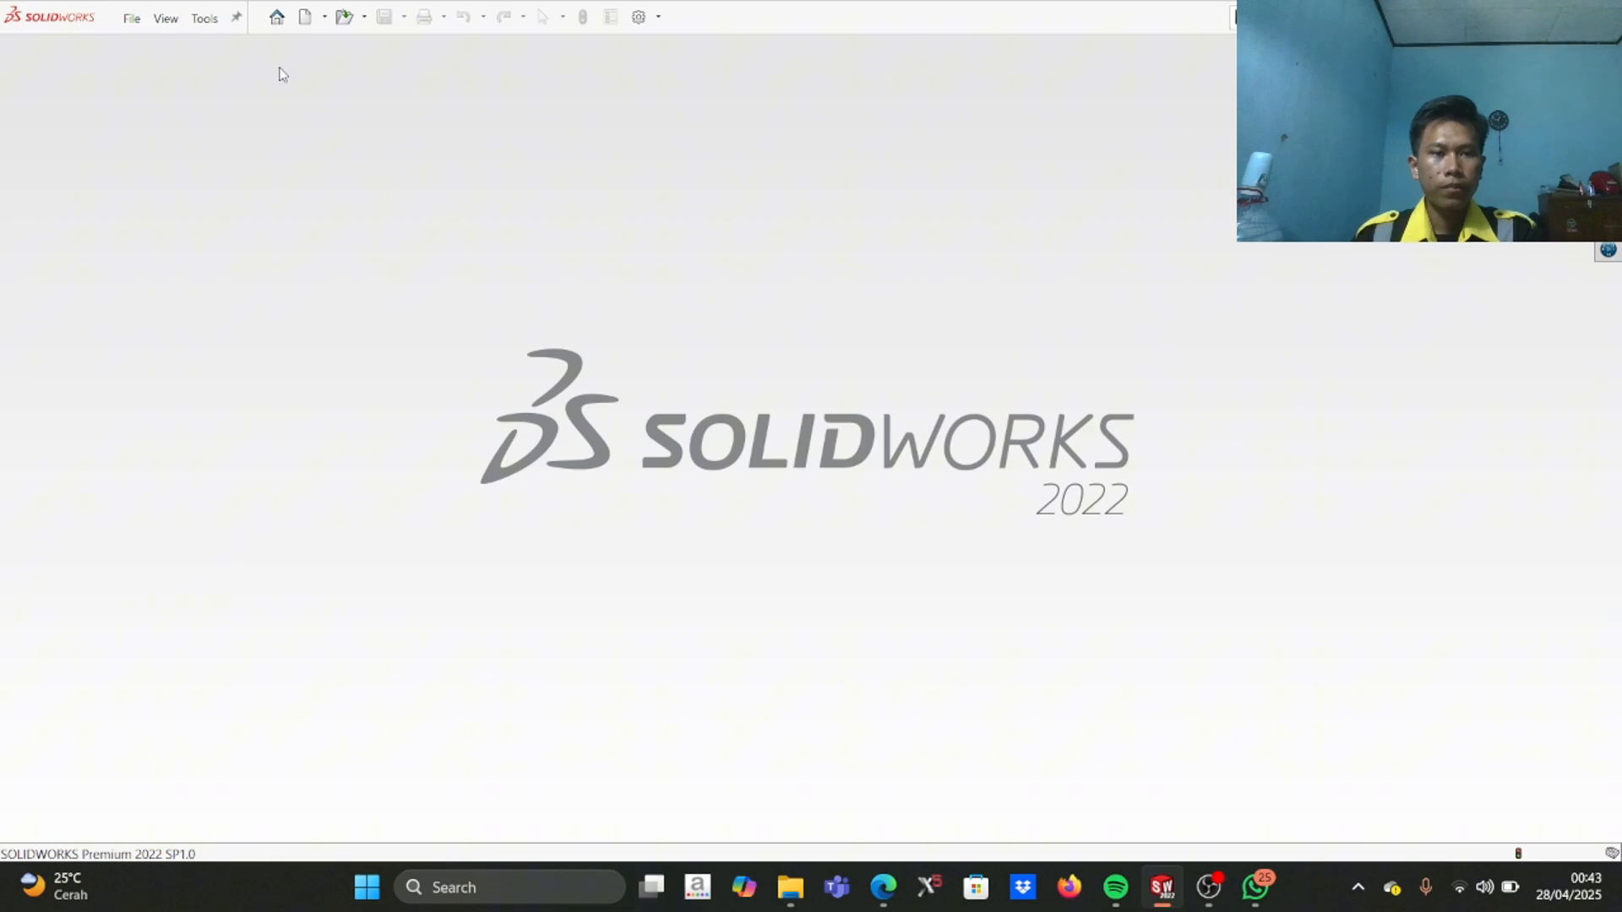
pyautogui.click(306, 19)
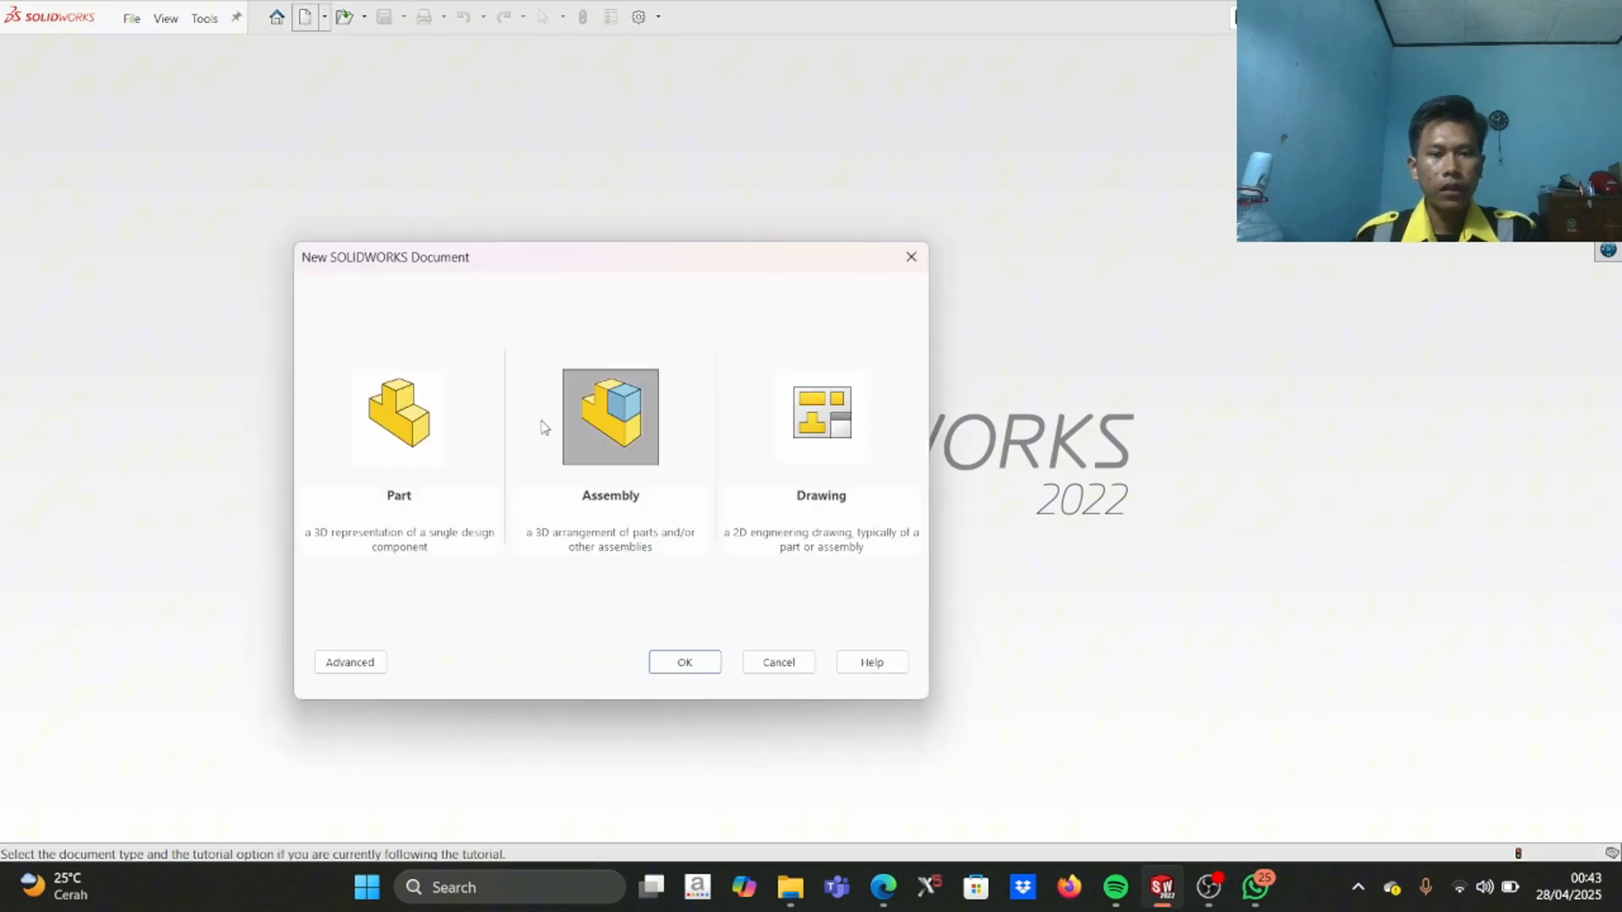
pyautogui.click(685, 662)
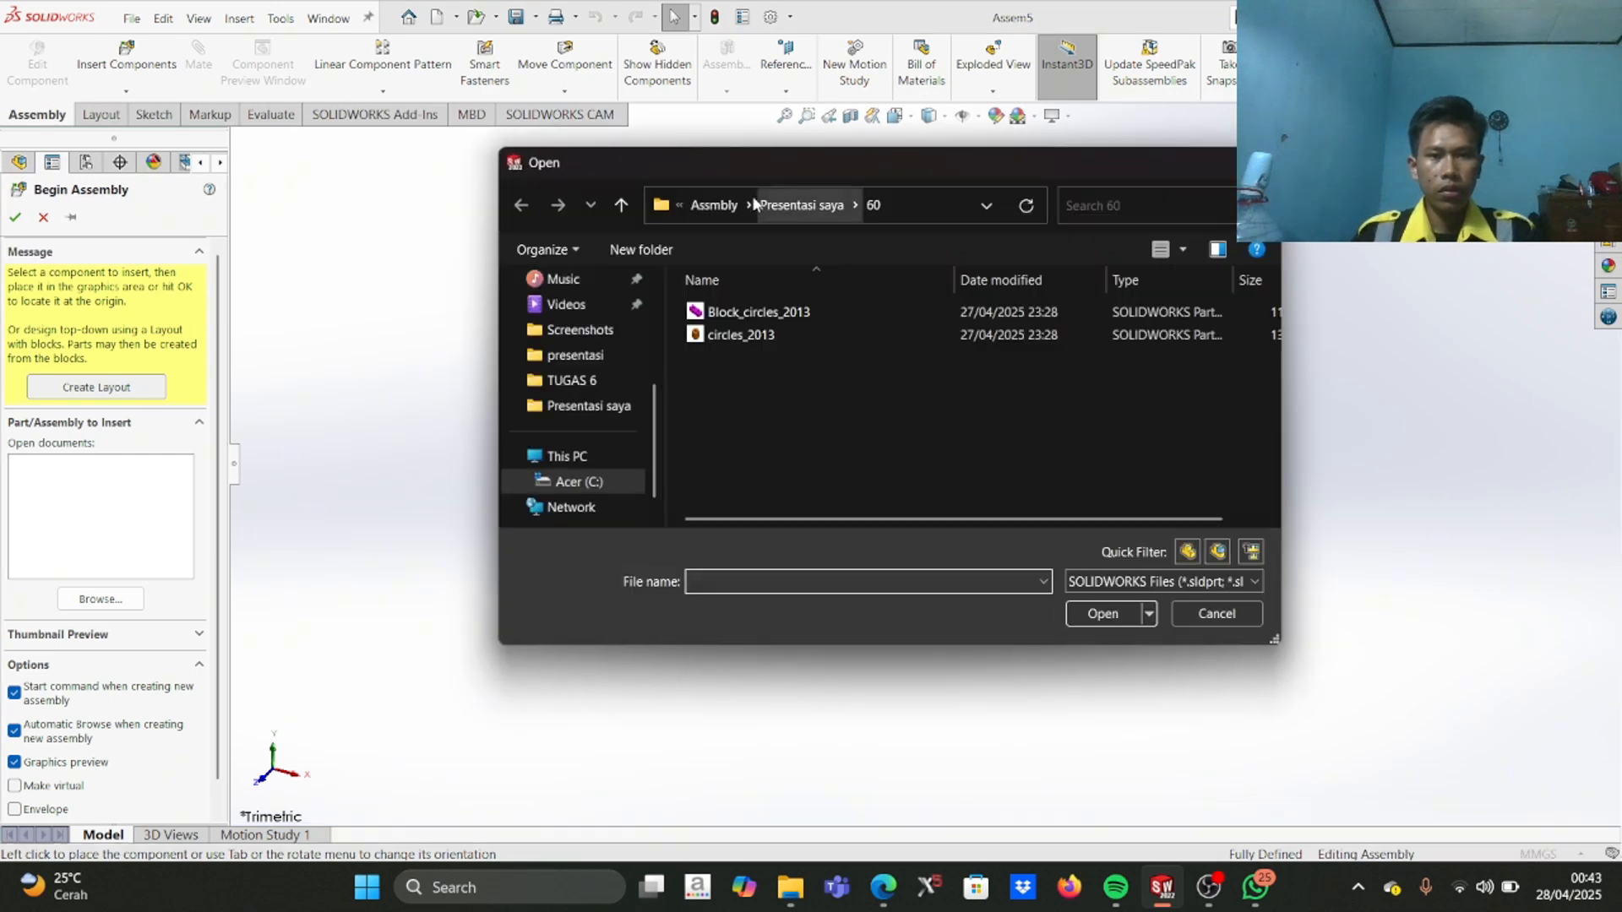
# Step: Open both parts, Base_2013 and Wing_2013, from folder 63 inside Presentasi saya for insertion into the assembly
pyautogui.click(792, 206)
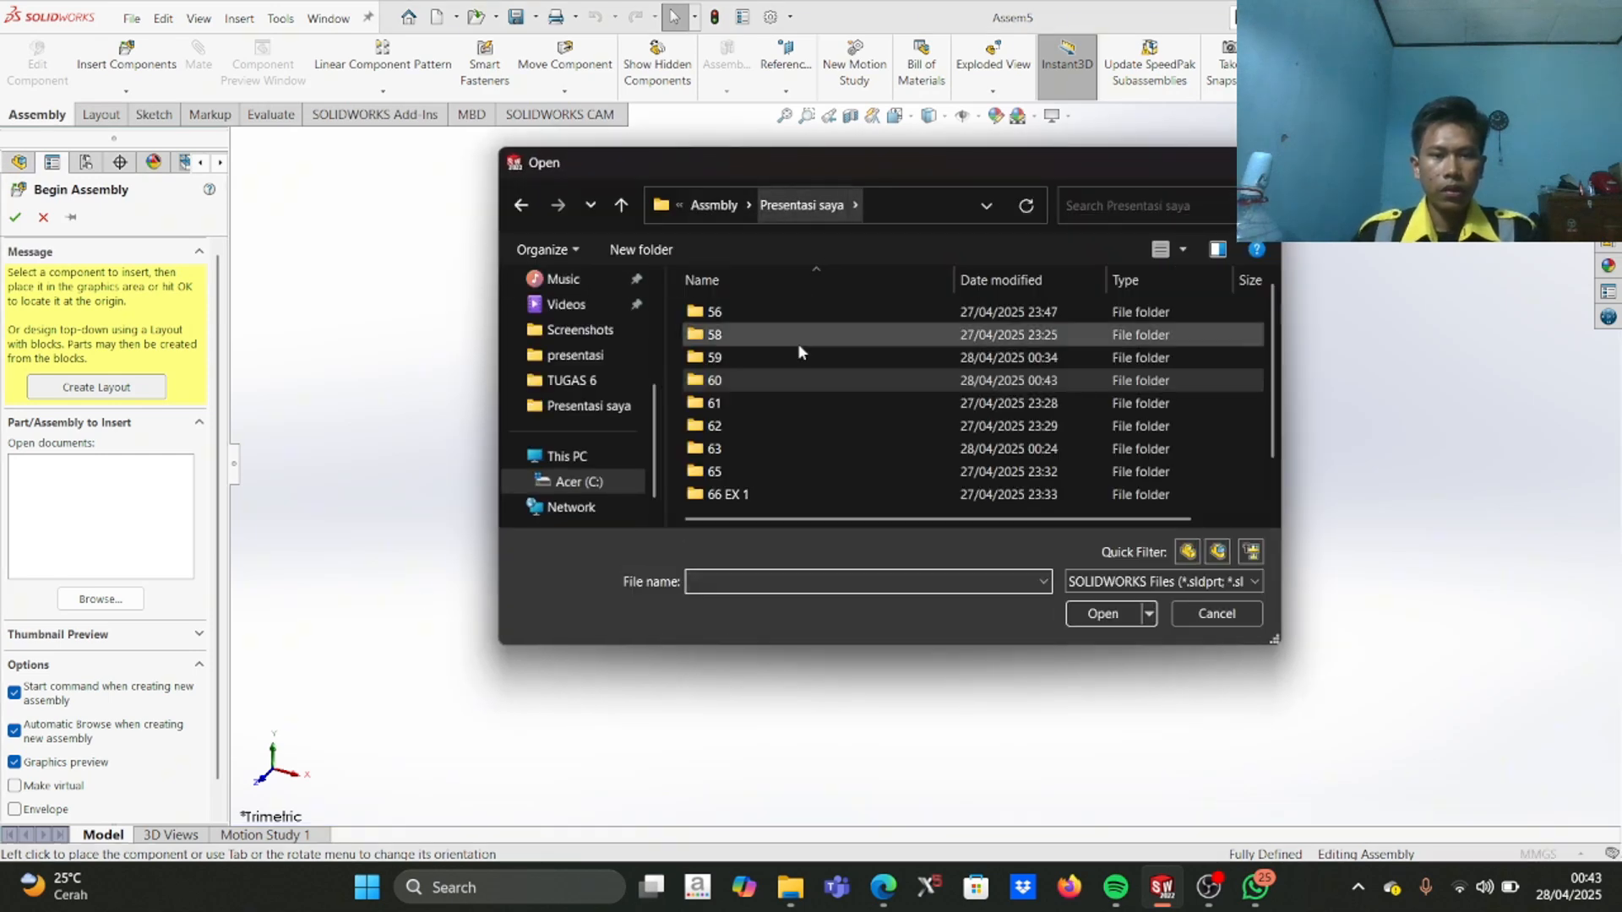
pyautogui.click(736, 444)
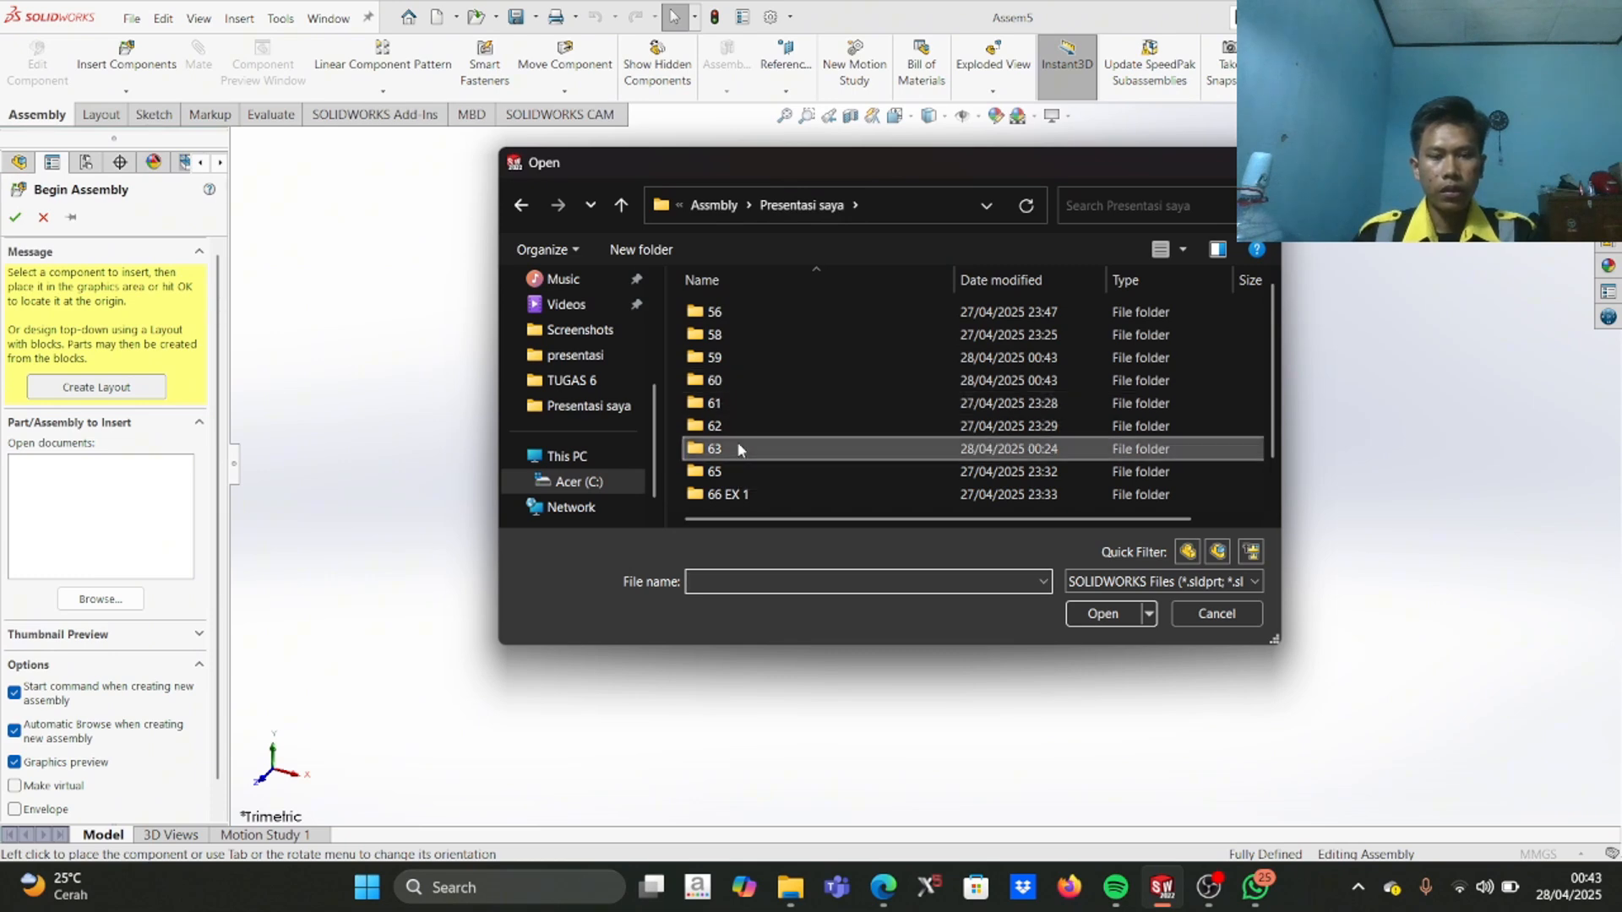
pyautogui.doubleClick(736, 448)
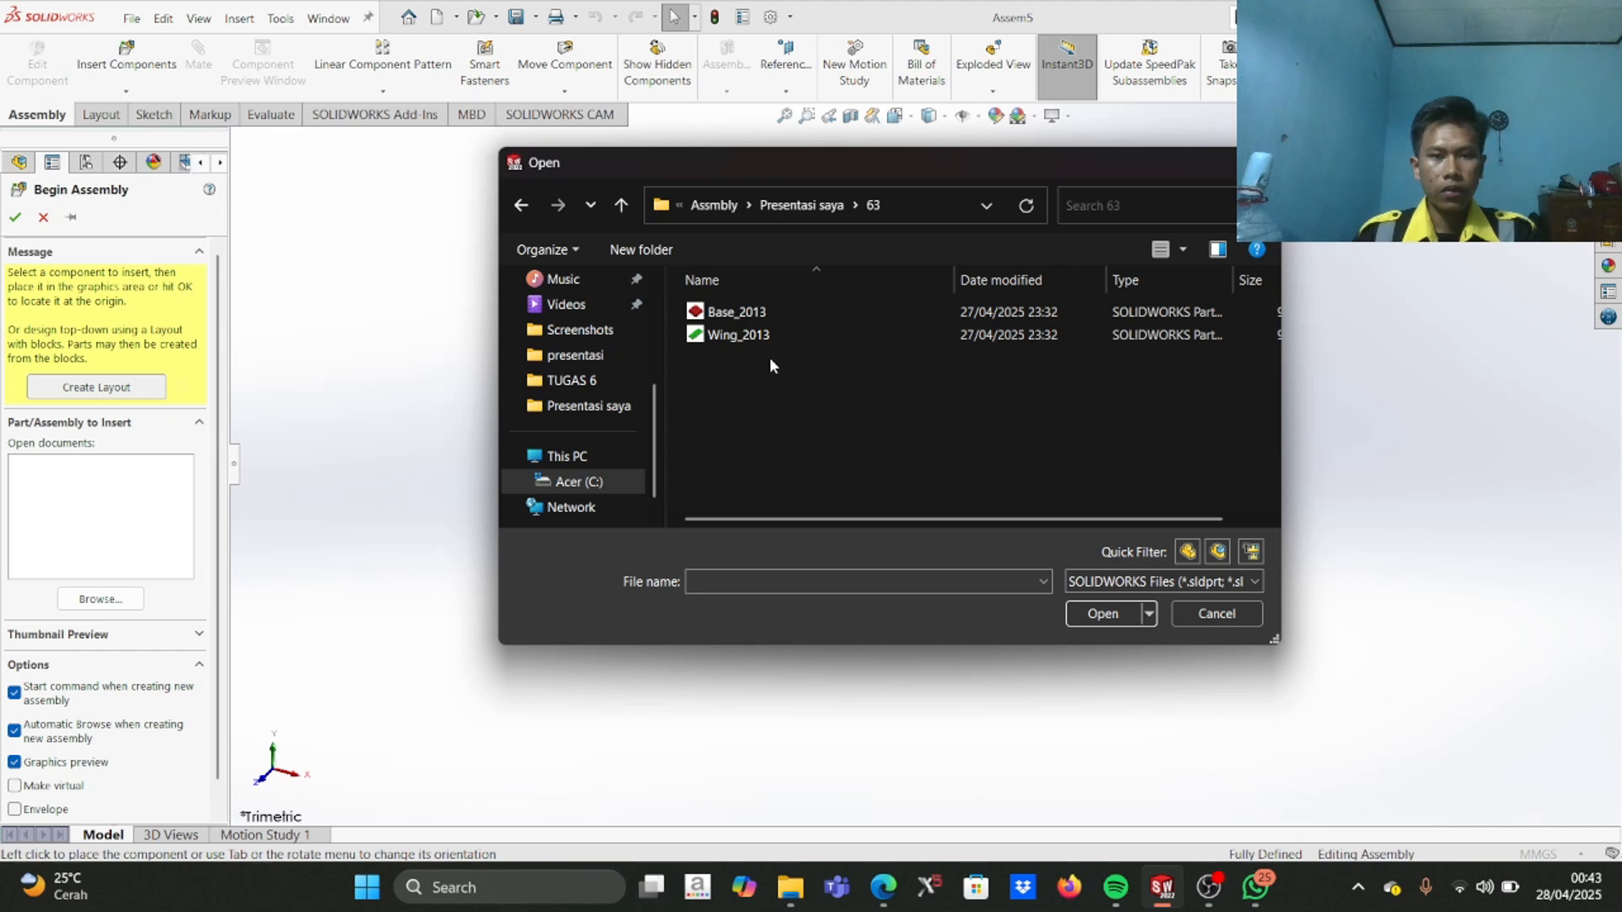
pyautogui.hotkey('ctrl', 'a')
pyautogui.click(1117, 610)
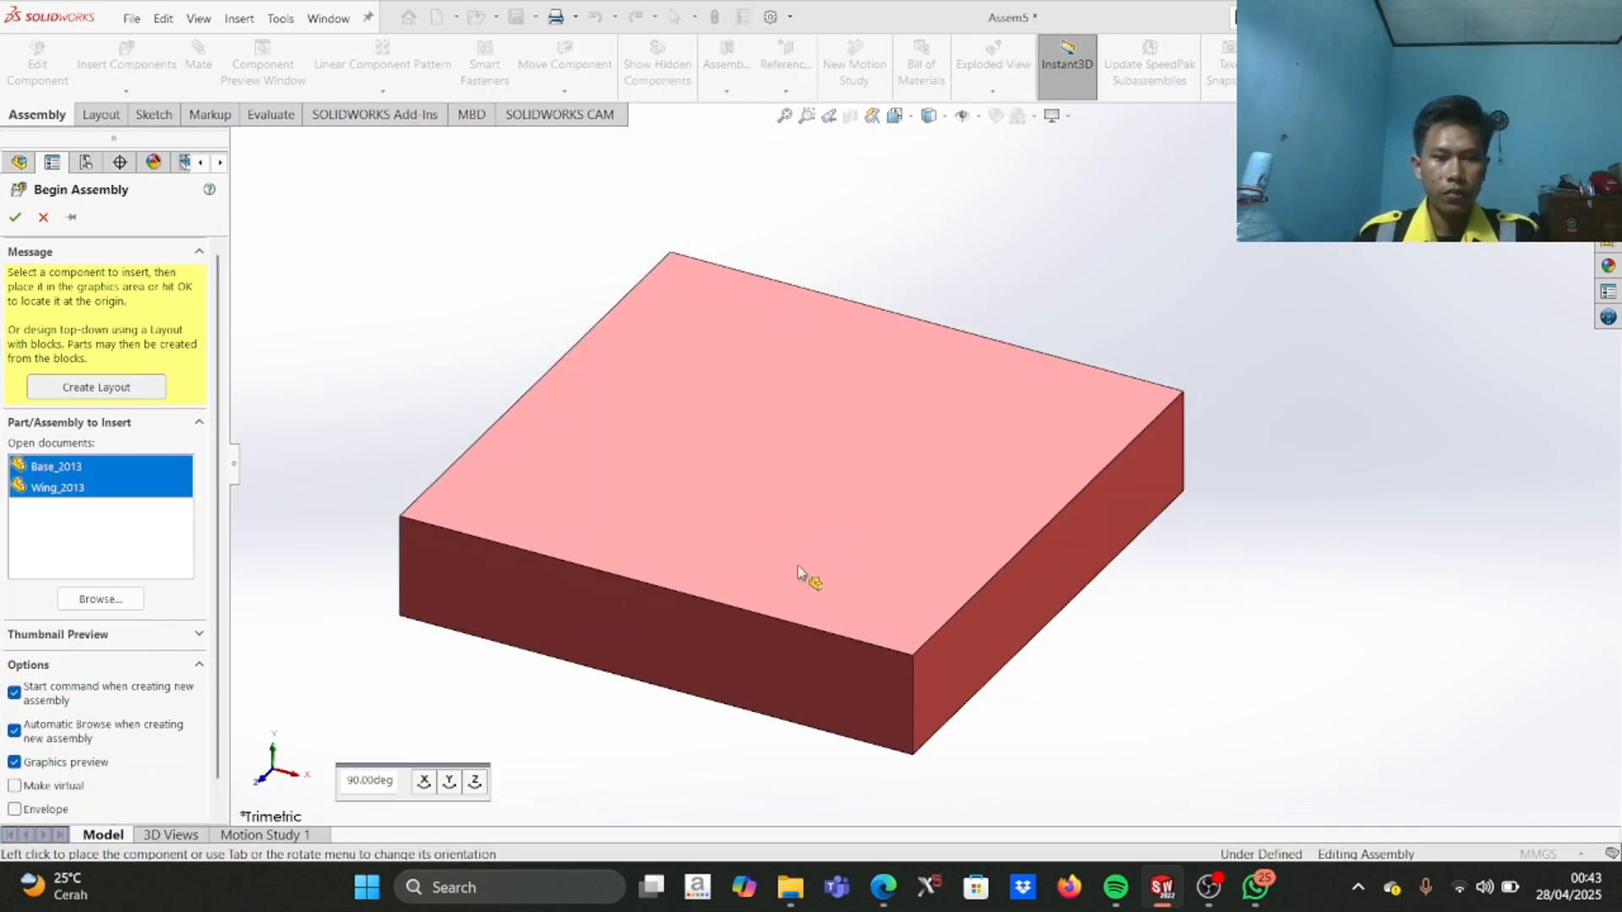
# Step: Place the red base in the assembly and the green wing beside it without overlap
pyautogui.scroll(2, 841, 554)
pyautogui.click(916, 462)
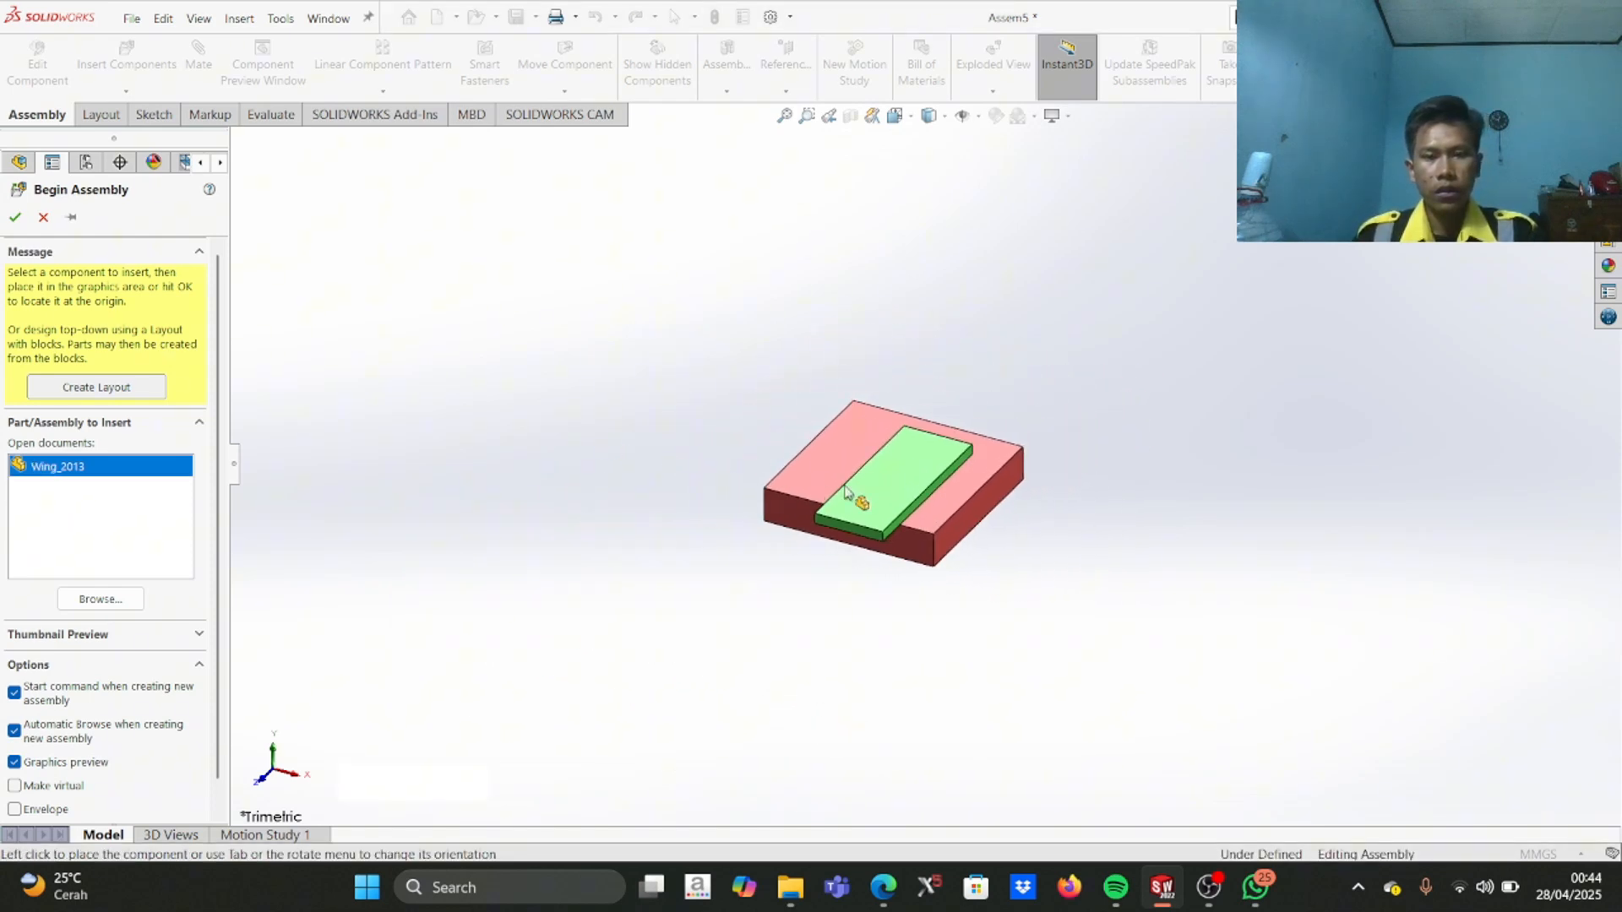
pyautogui.click(882, 497)
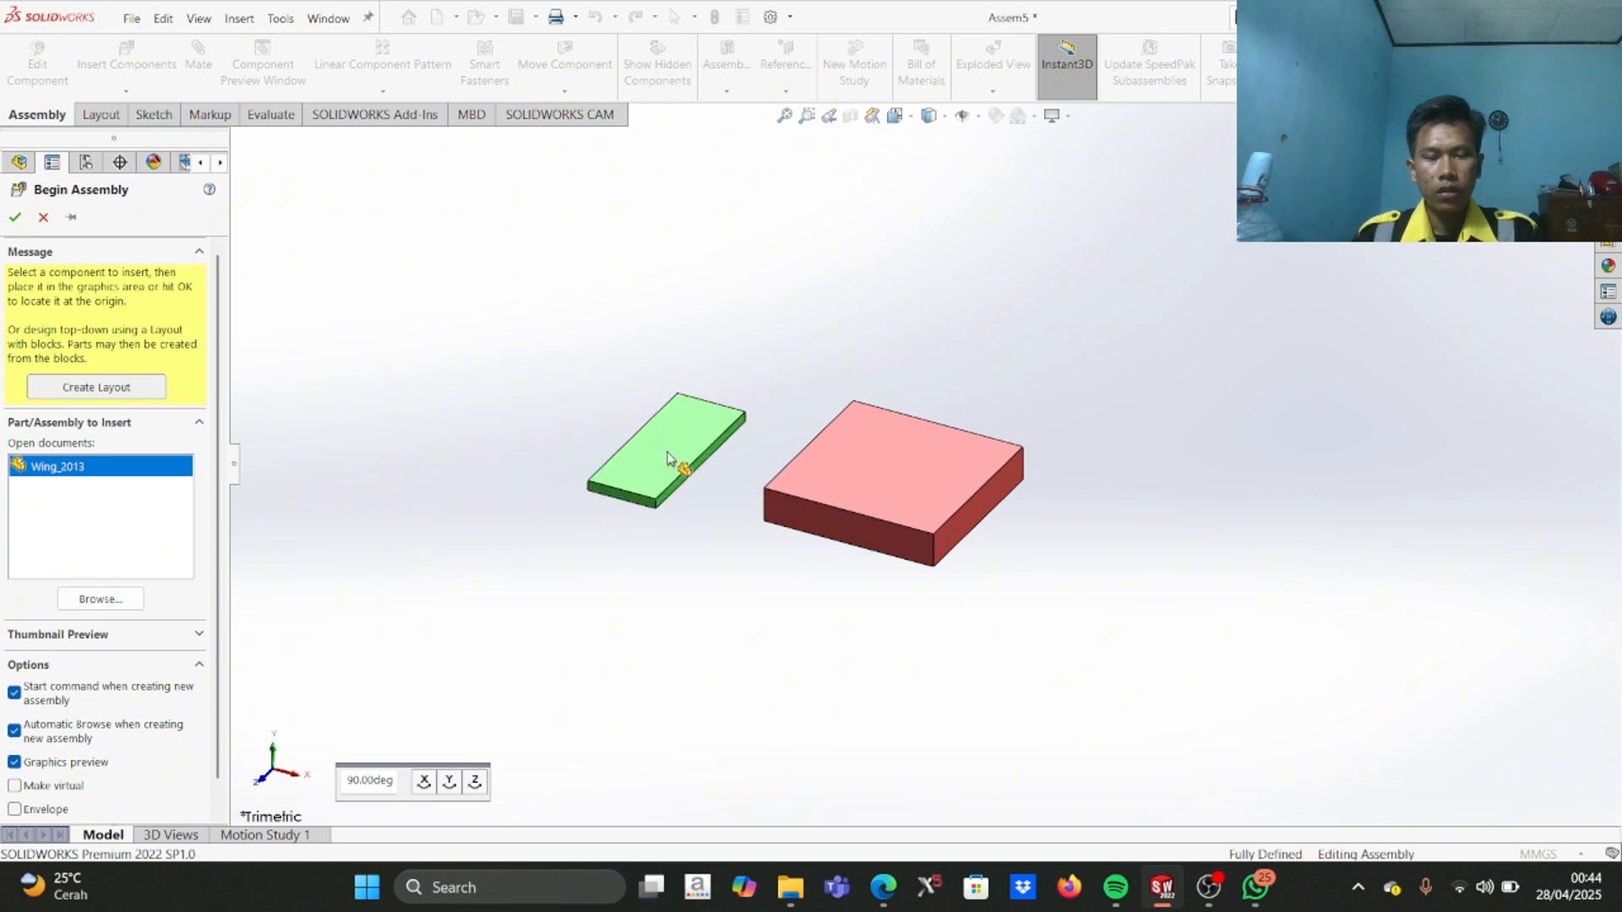
pyautogui.click(695, 459)
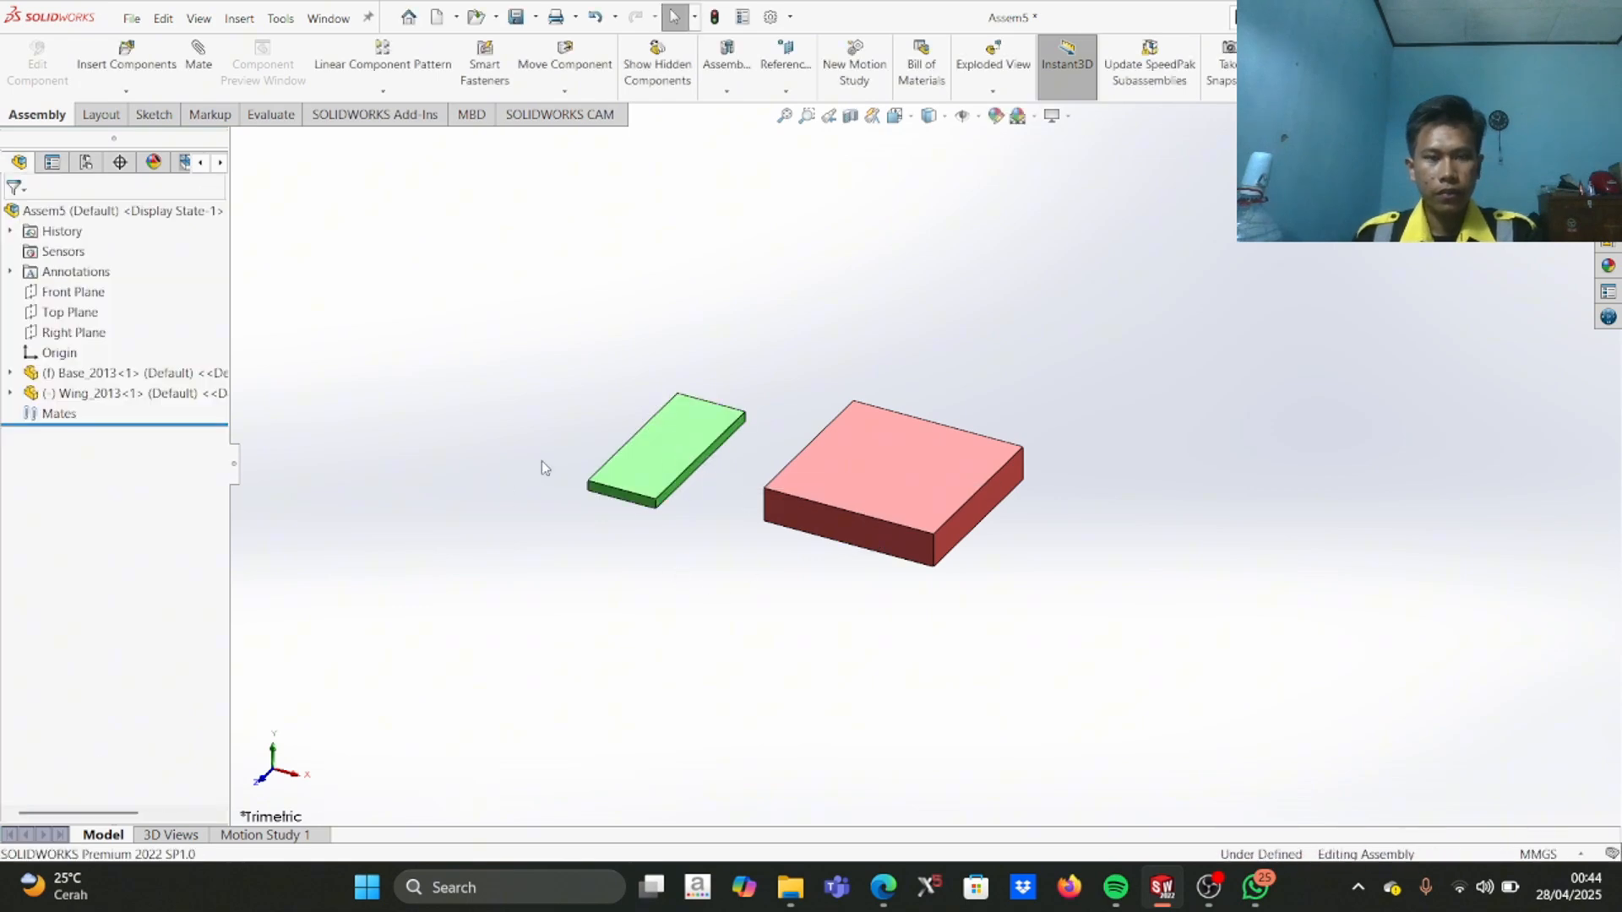
# Step: Move the green wing slightly farther back beside the red base and deselect it
pyautogui.moveTo(669, 558)
pyautogui.mouseDown(button='middle')
pyautogui.moveTo(738, 456)
pyautogui.moveTo(713, 439)
pyautogui.moveTo(686, 538)
pyautogui.mouseUp(button='middle')
pyautogui.moveTo(688, 460); pyautogui.dragTo(728, 410)
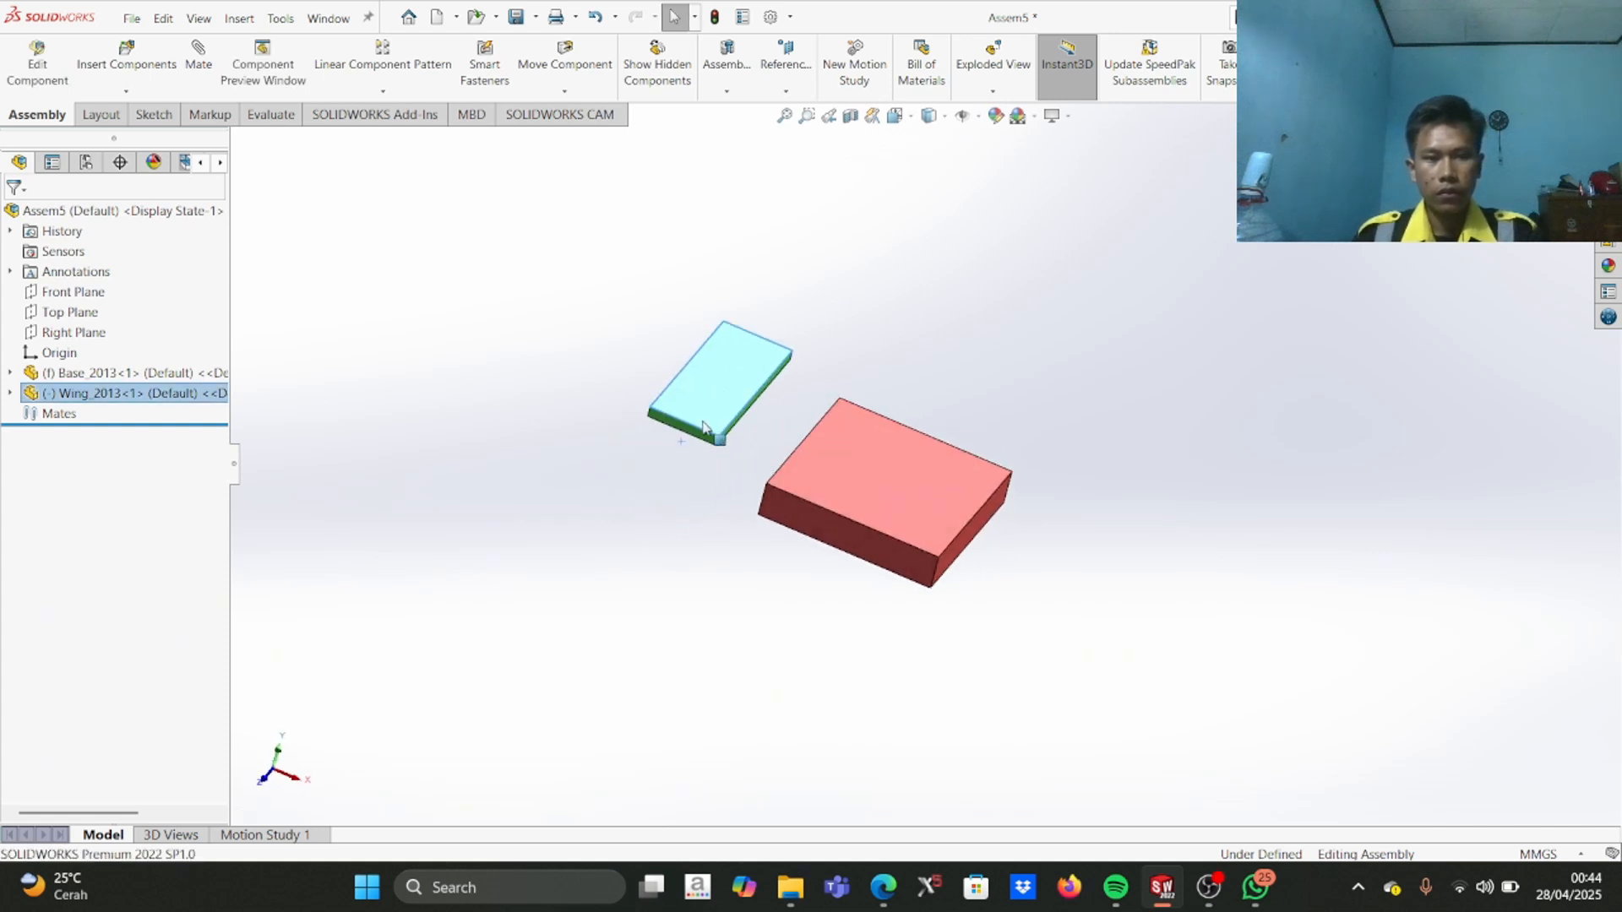
pyautogui.click(664, 505)
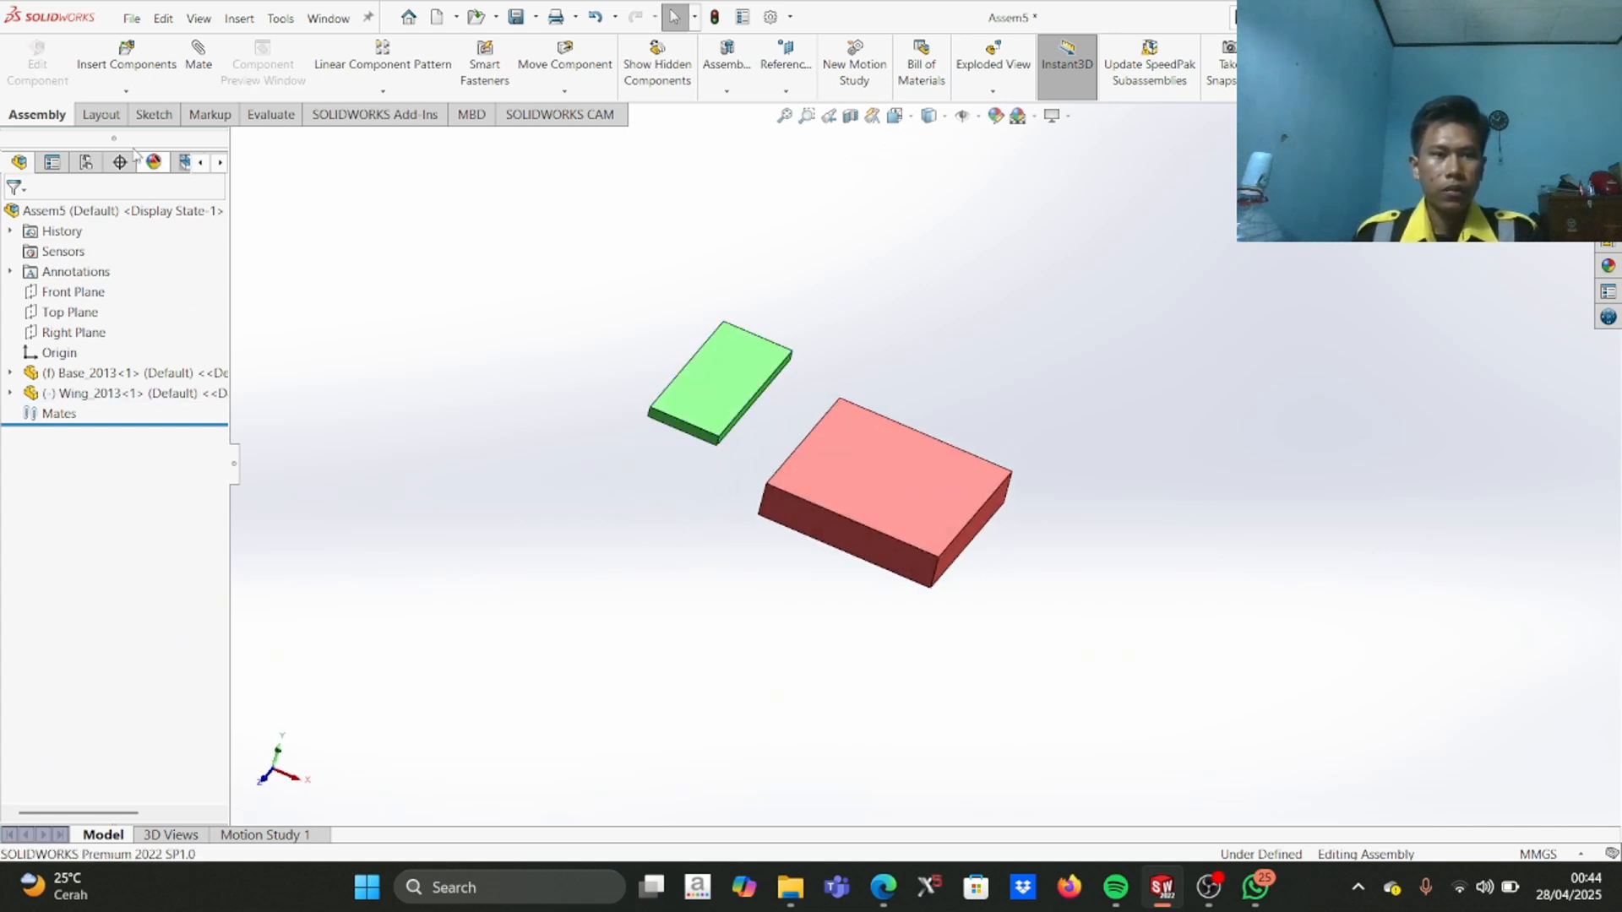
# Step: Add an angle mate between an upper edge of the red base and a lower edge of the green wing, entering 360 degrees
pyautogui.click(196, 61)
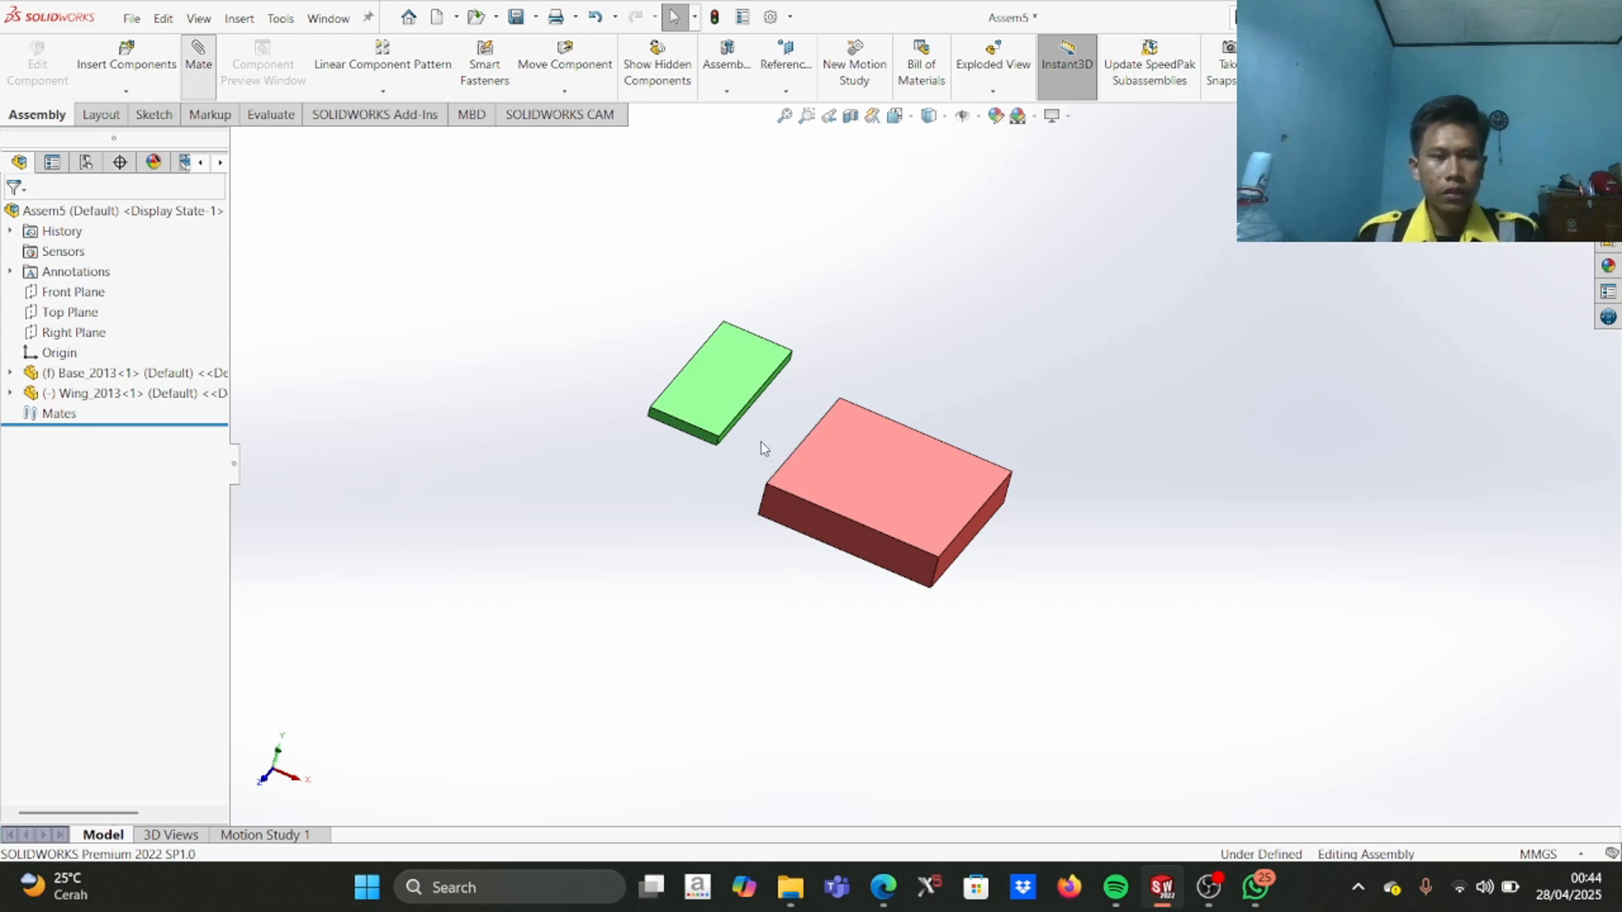
pyautogui.moveTo(779, 429); pyautogui.dragTo(843, 516, button='middle')
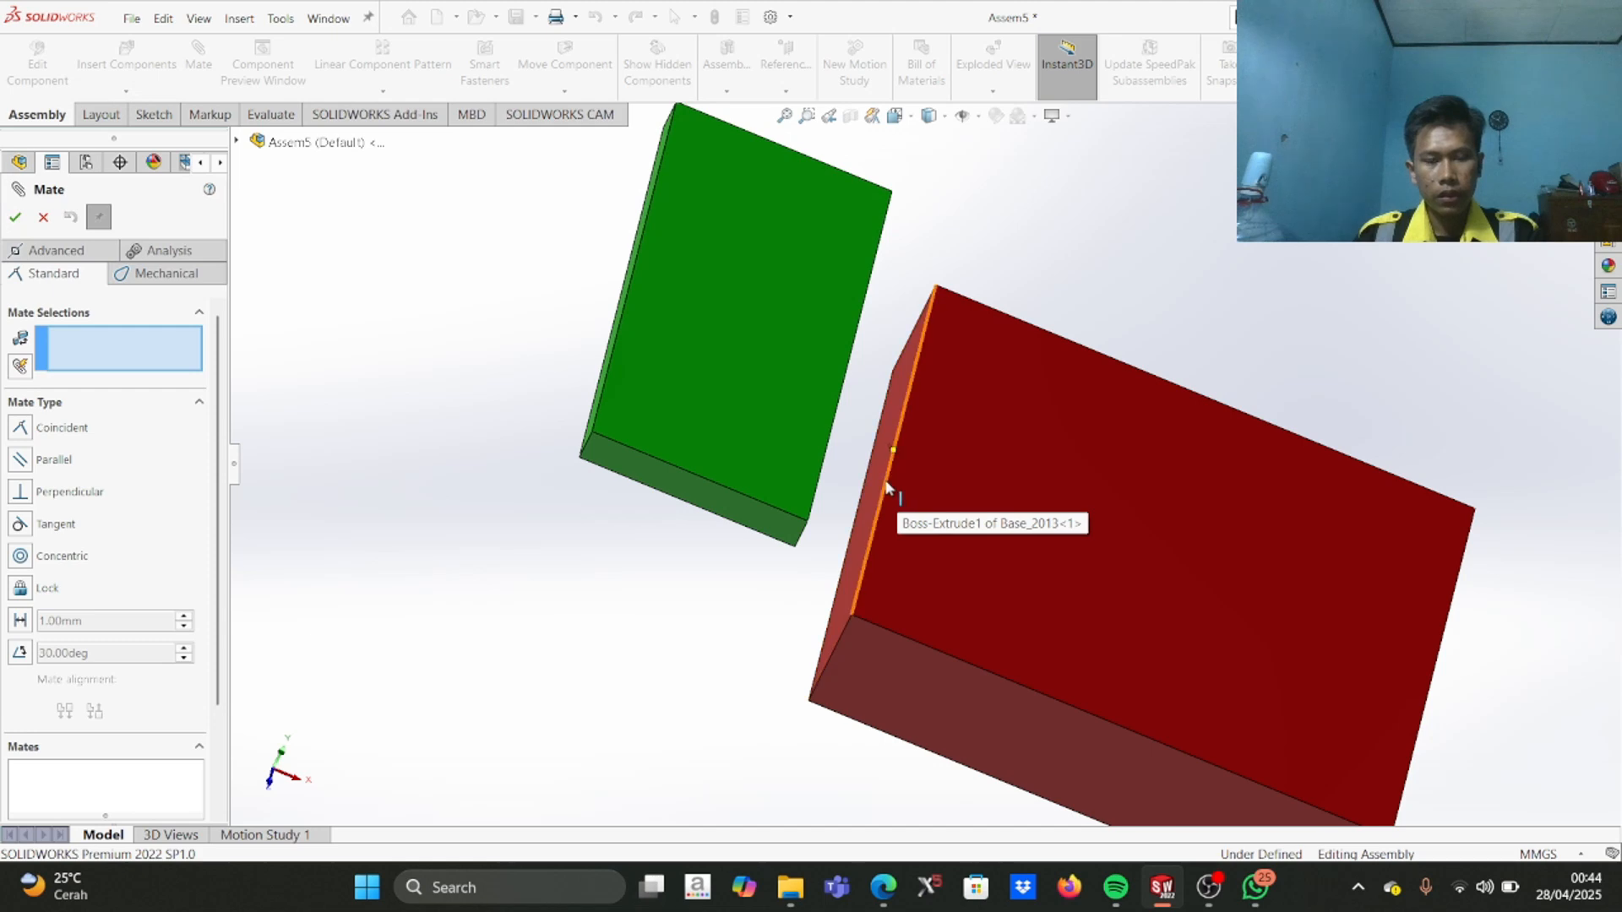
pyautogui.click(857, 523)
pyautogui.moveTo(747, 652); pyautogui.dragTo(726, 317, button='middle')
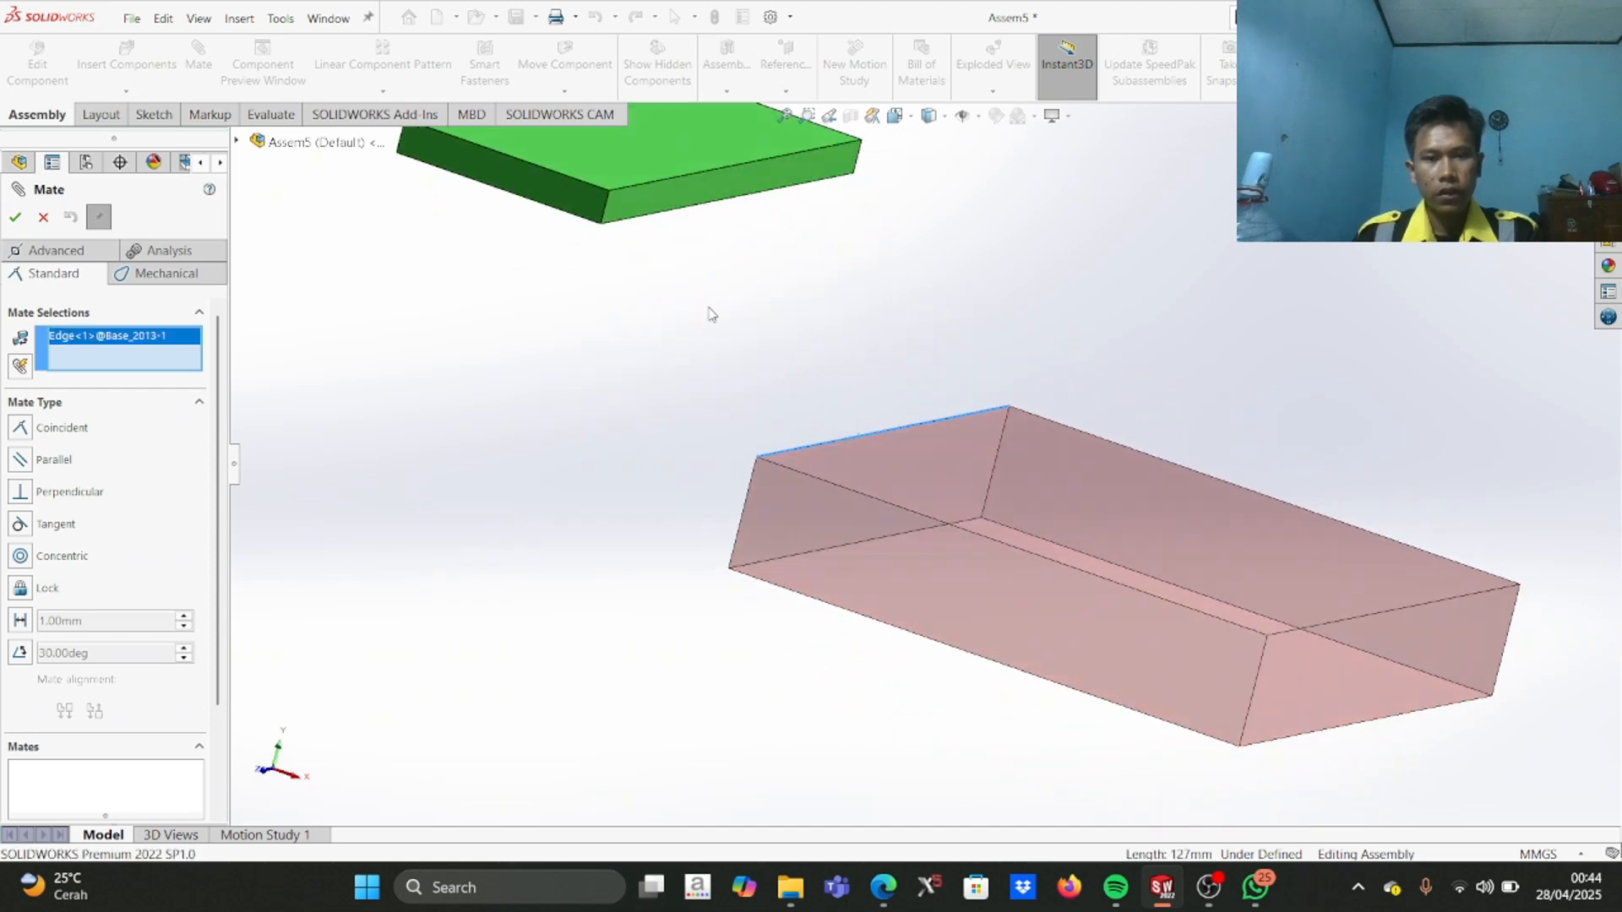
pyautogui.click(663, 212)
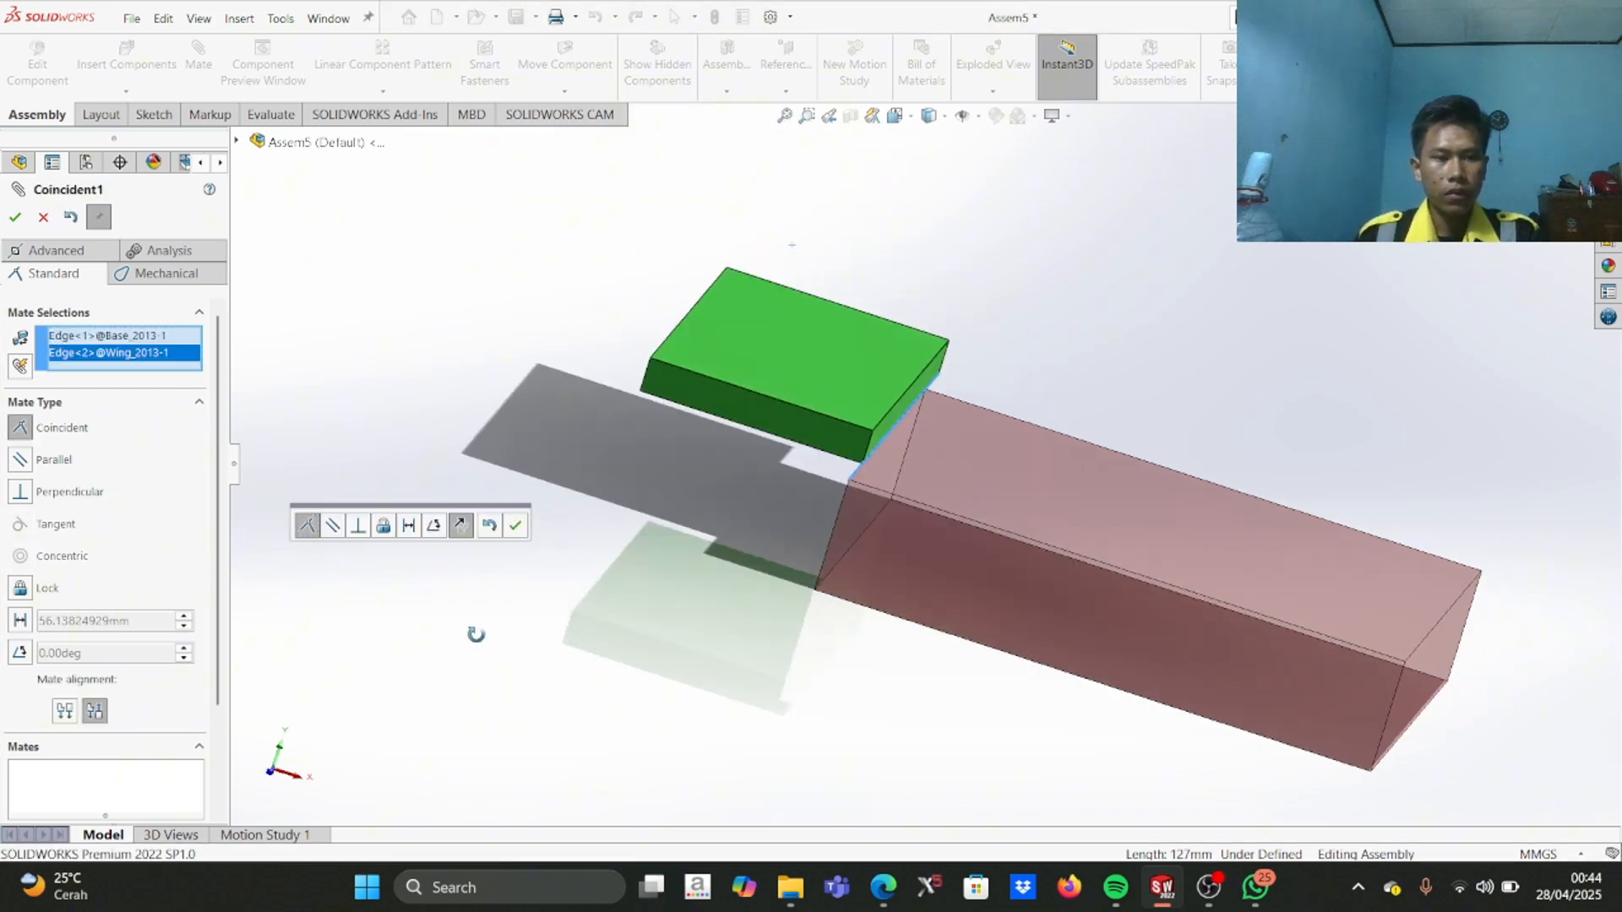
pyautogui.click(20, 654)
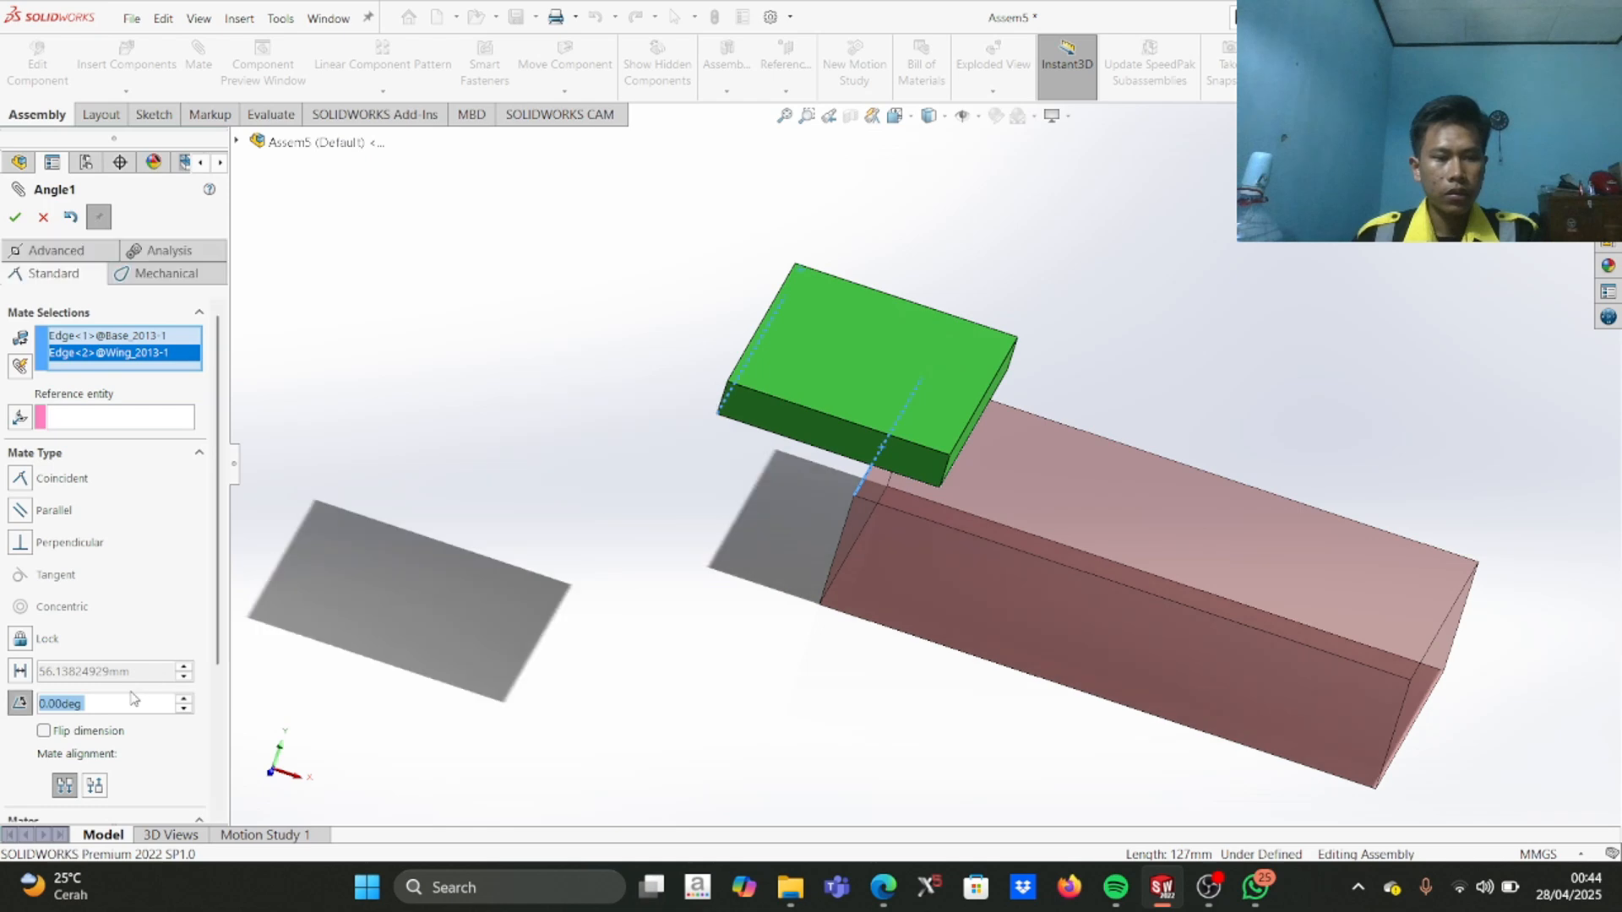
pyautogui.write('360')
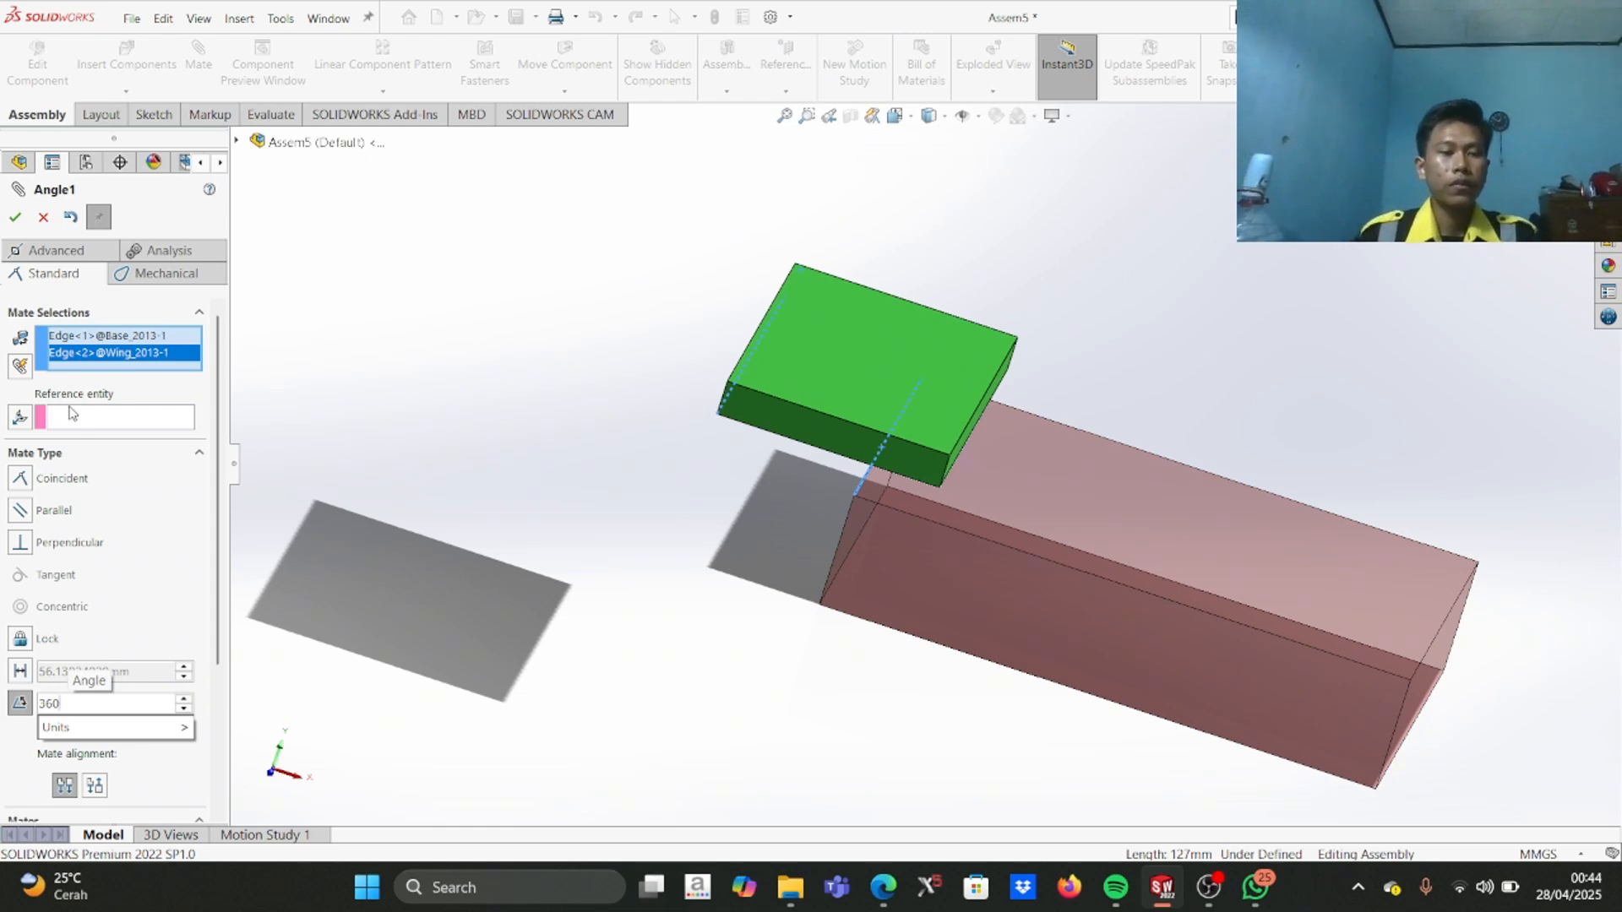
pyautogui.press('Return')
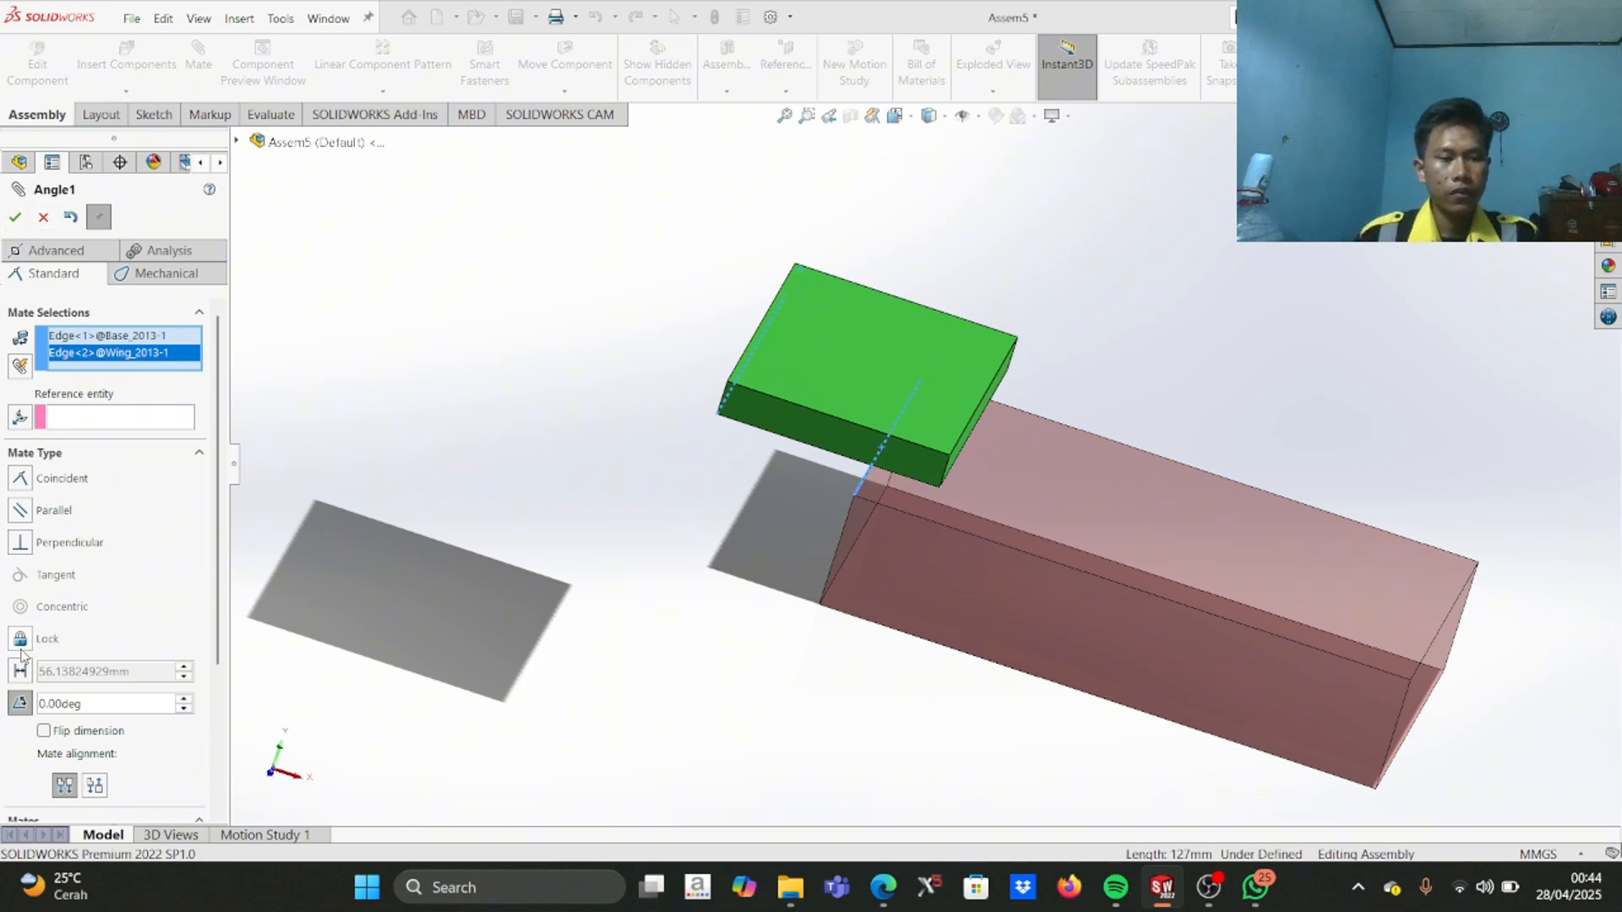
pyautogui.click(16, 219)
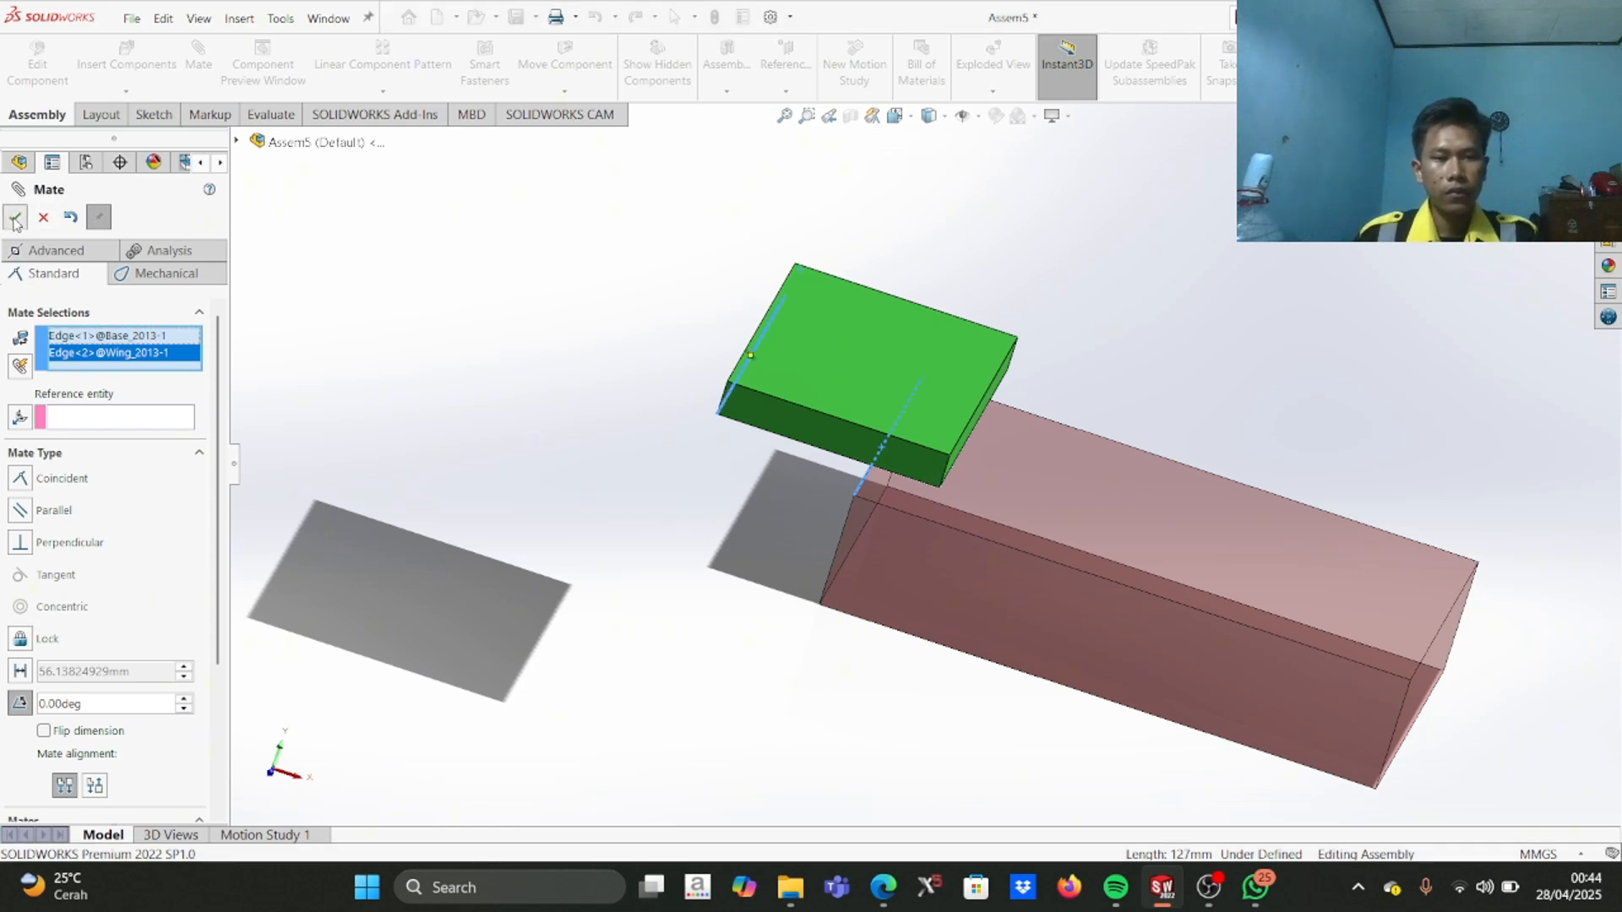
pyautogui.moveTo(800, 642); pyautogui.dragTo(823, 591, button='middle')
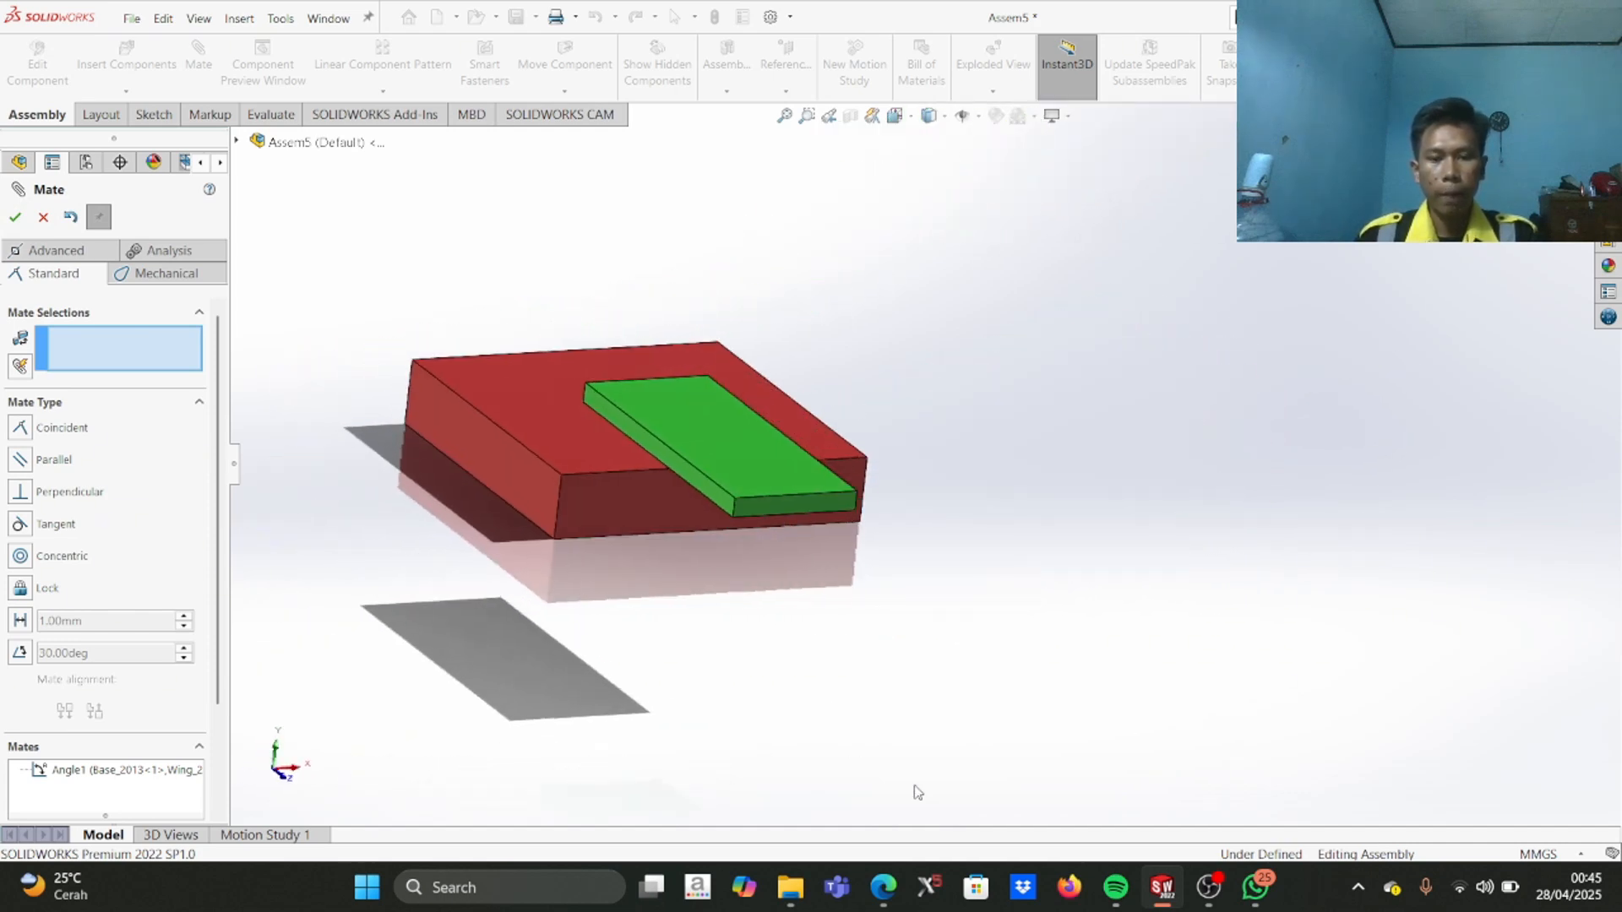
# Step: Switch to the presentation to read the mate definitions again, then go back to the SOLIDWORKS assembly
pyautogui.click(900, 892)
pyautogui.click(872, 844)
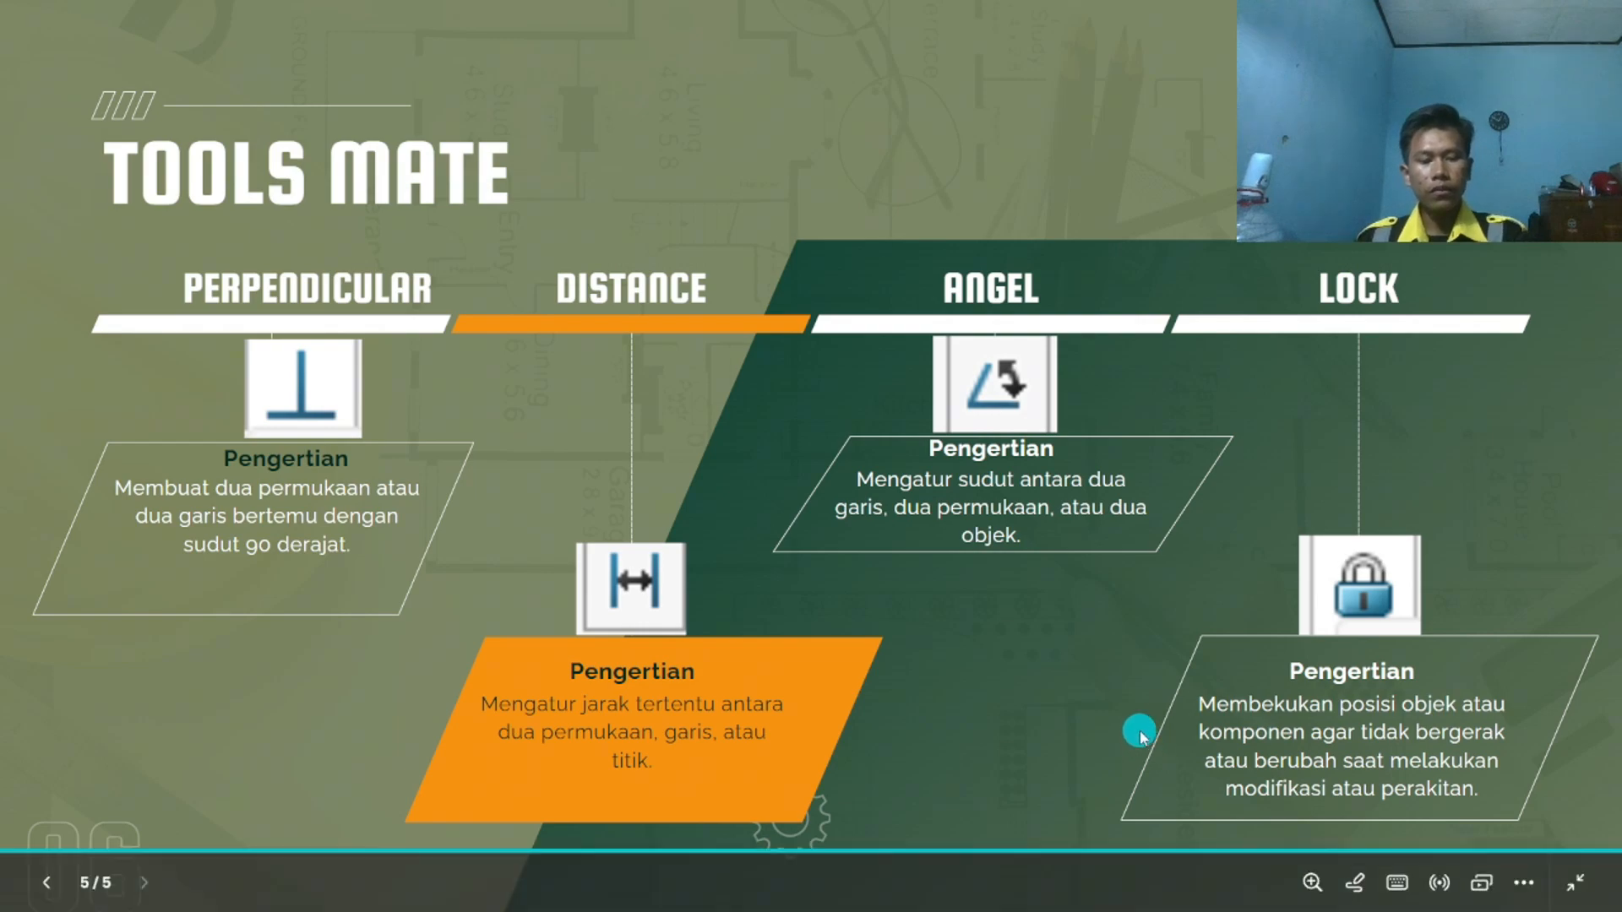
pyautogui.hotkey('alt', 'Tab')
# Step: Add a 100 mm distance mate between the red base's long side face and the green wing's large top face, over defining the assembly
pyautogui.moveTo(959, 562); pyautogui.dragTo(569, 518, button='middle')
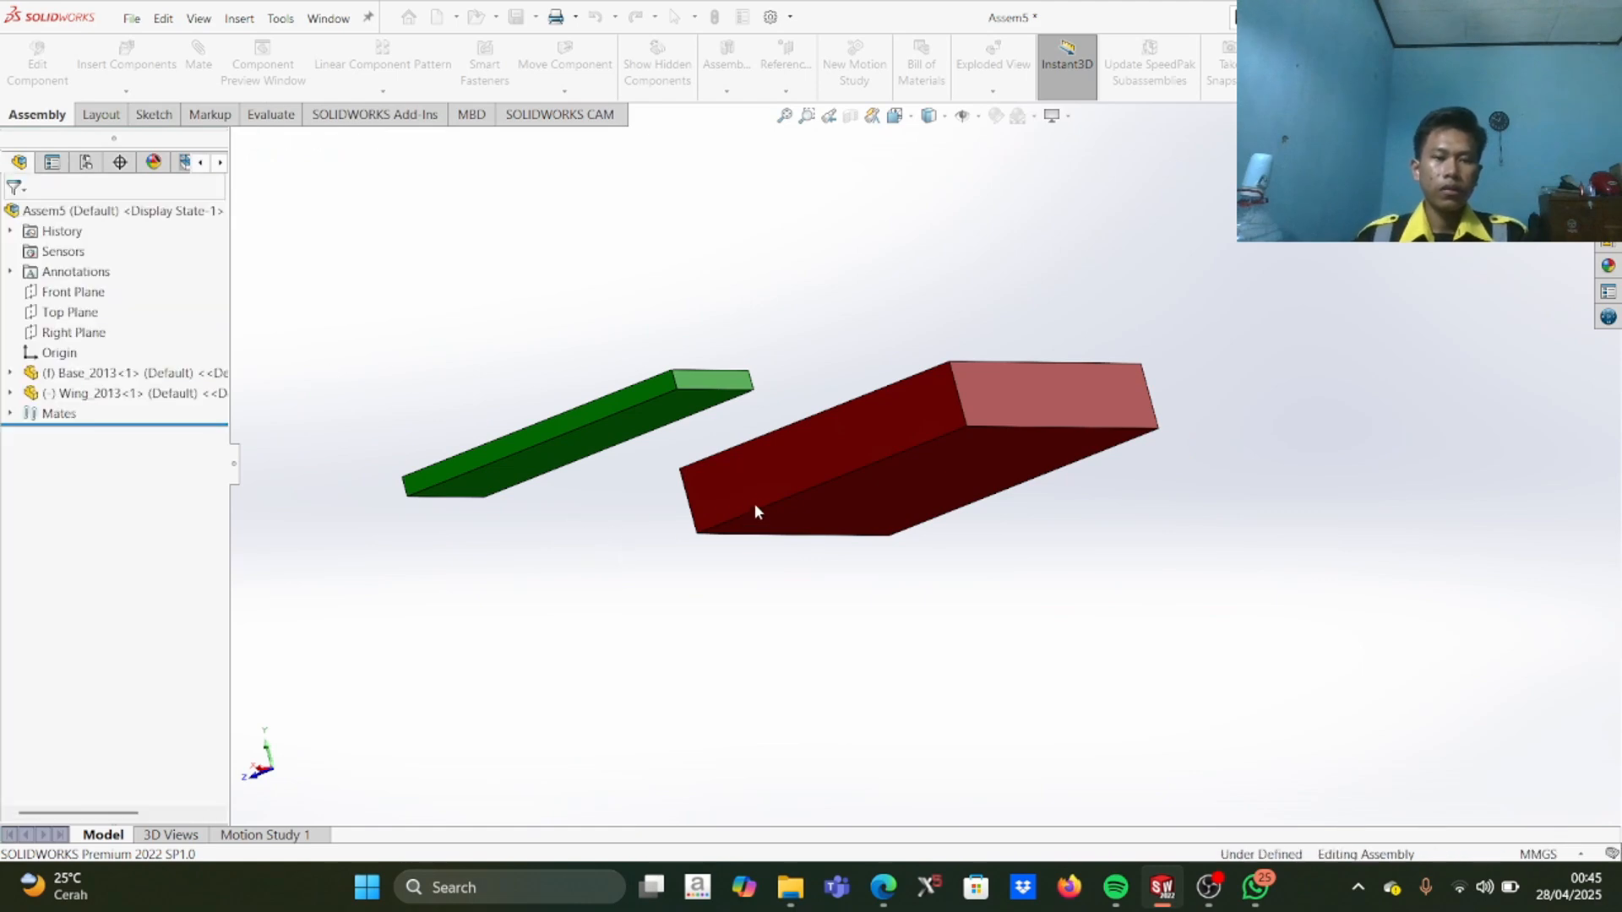
pyautogui.scroll(2, 756, 507)
pyautogui.moveTo(953, 353); pyautogui.dragTo(945, 604, button='middle')
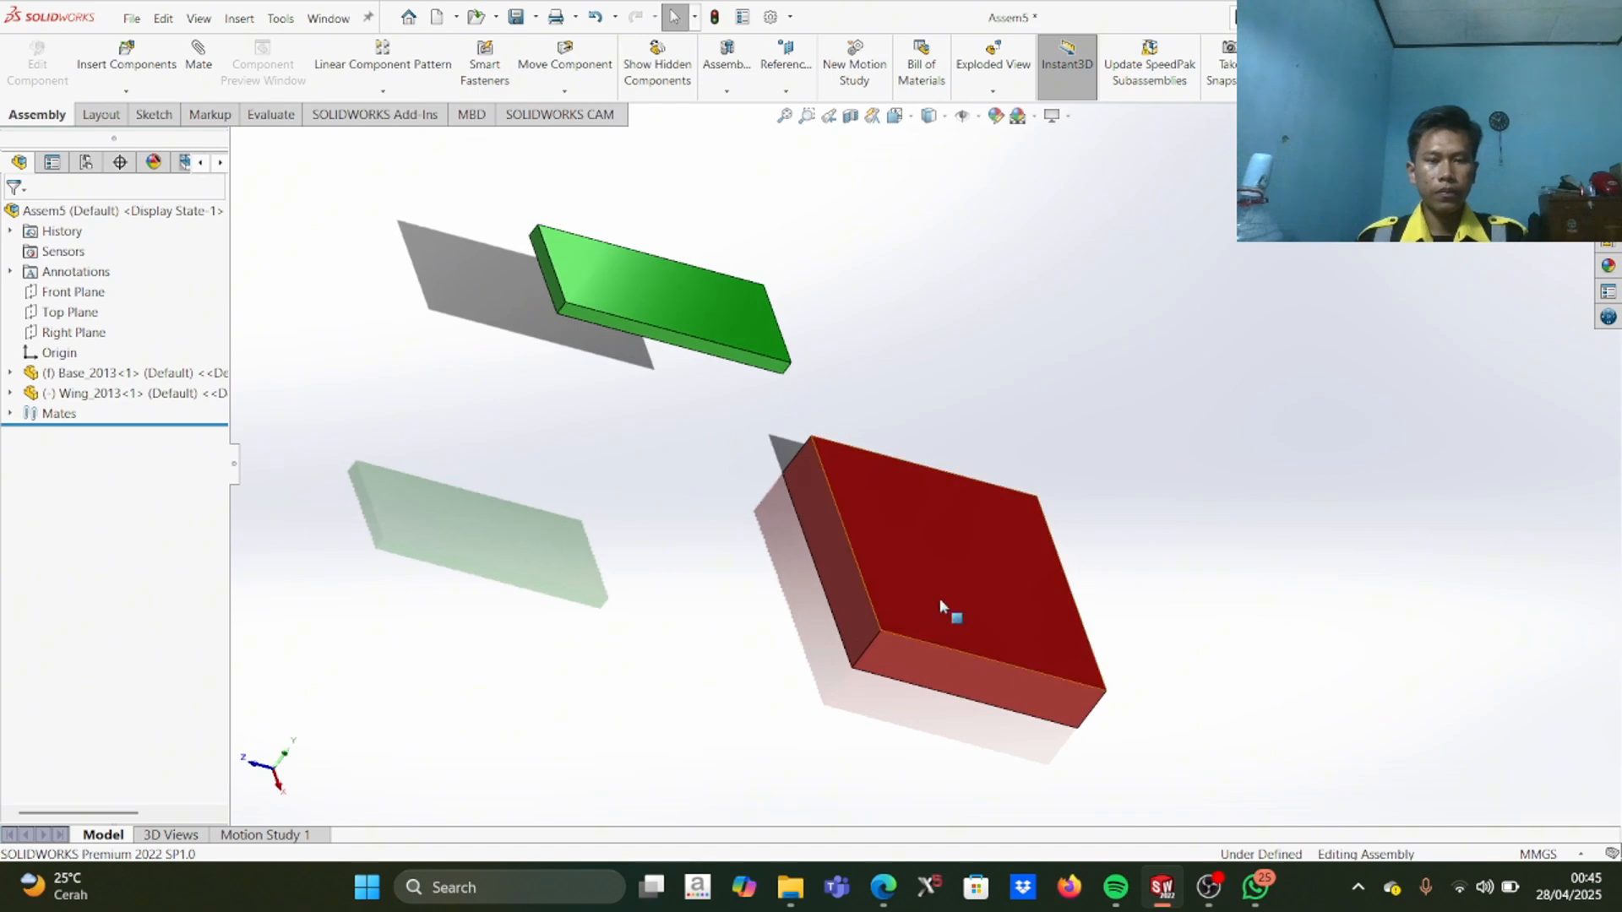
pyautogui.click(816, 505)
pyautogui.moveTo(728, 486); pyautogui.dragTo(573, 434, button='middle')
pyautogui.scroll(-3, 843, 329)
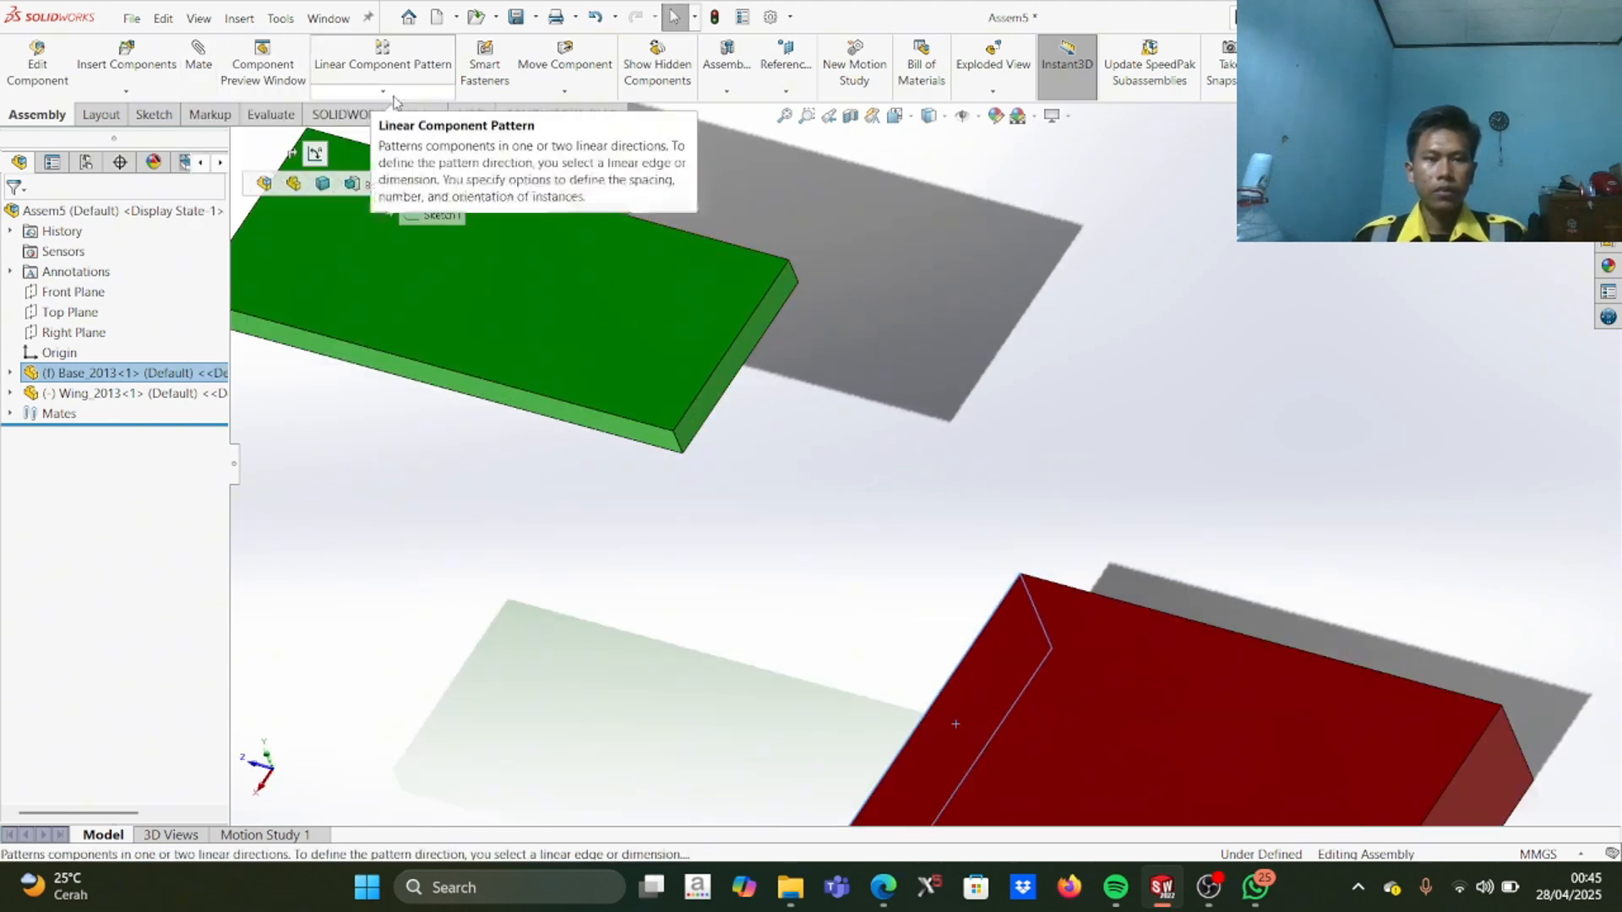
pyautogui.click(201, 59)
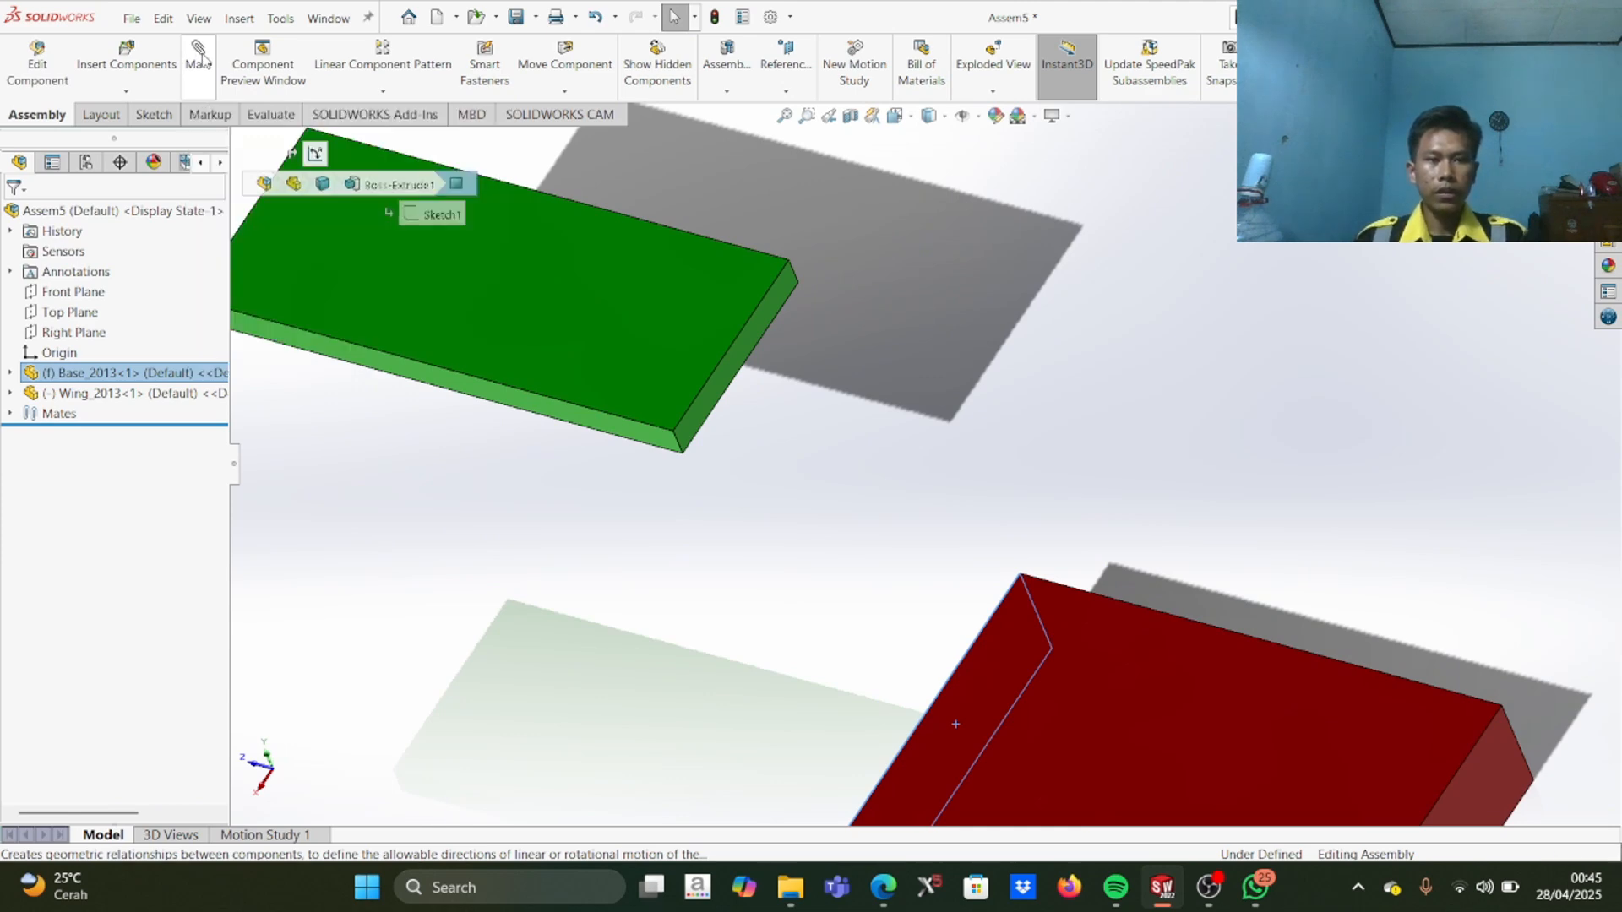
pyautogui.click(720, 398)
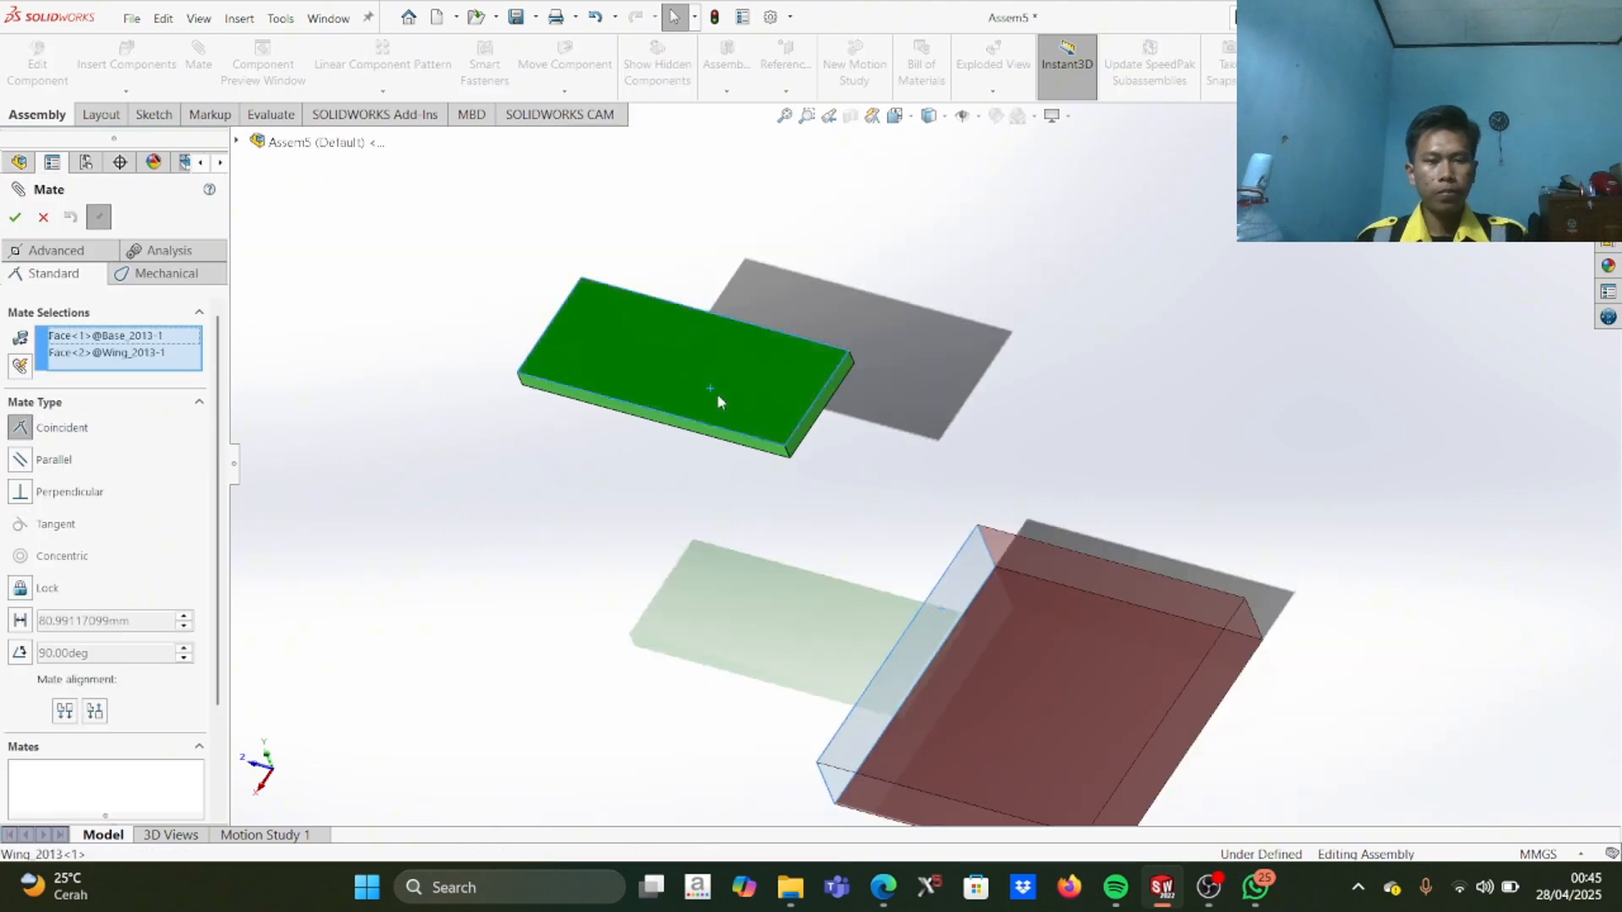
pyautogui.click(20, 620)
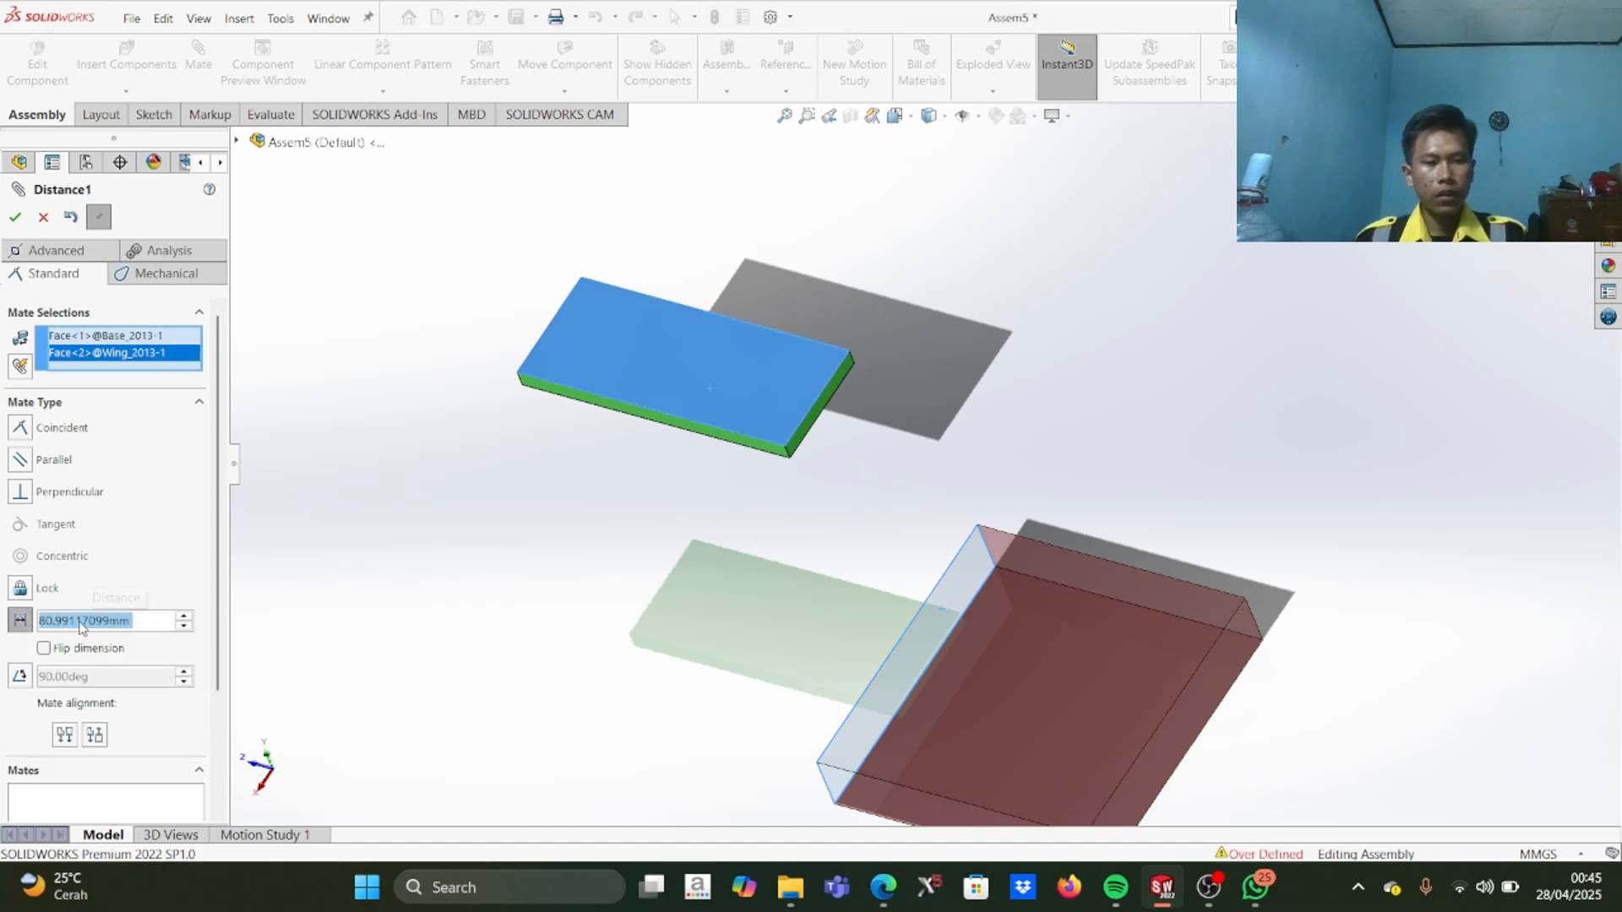
pyautogui.write('100')
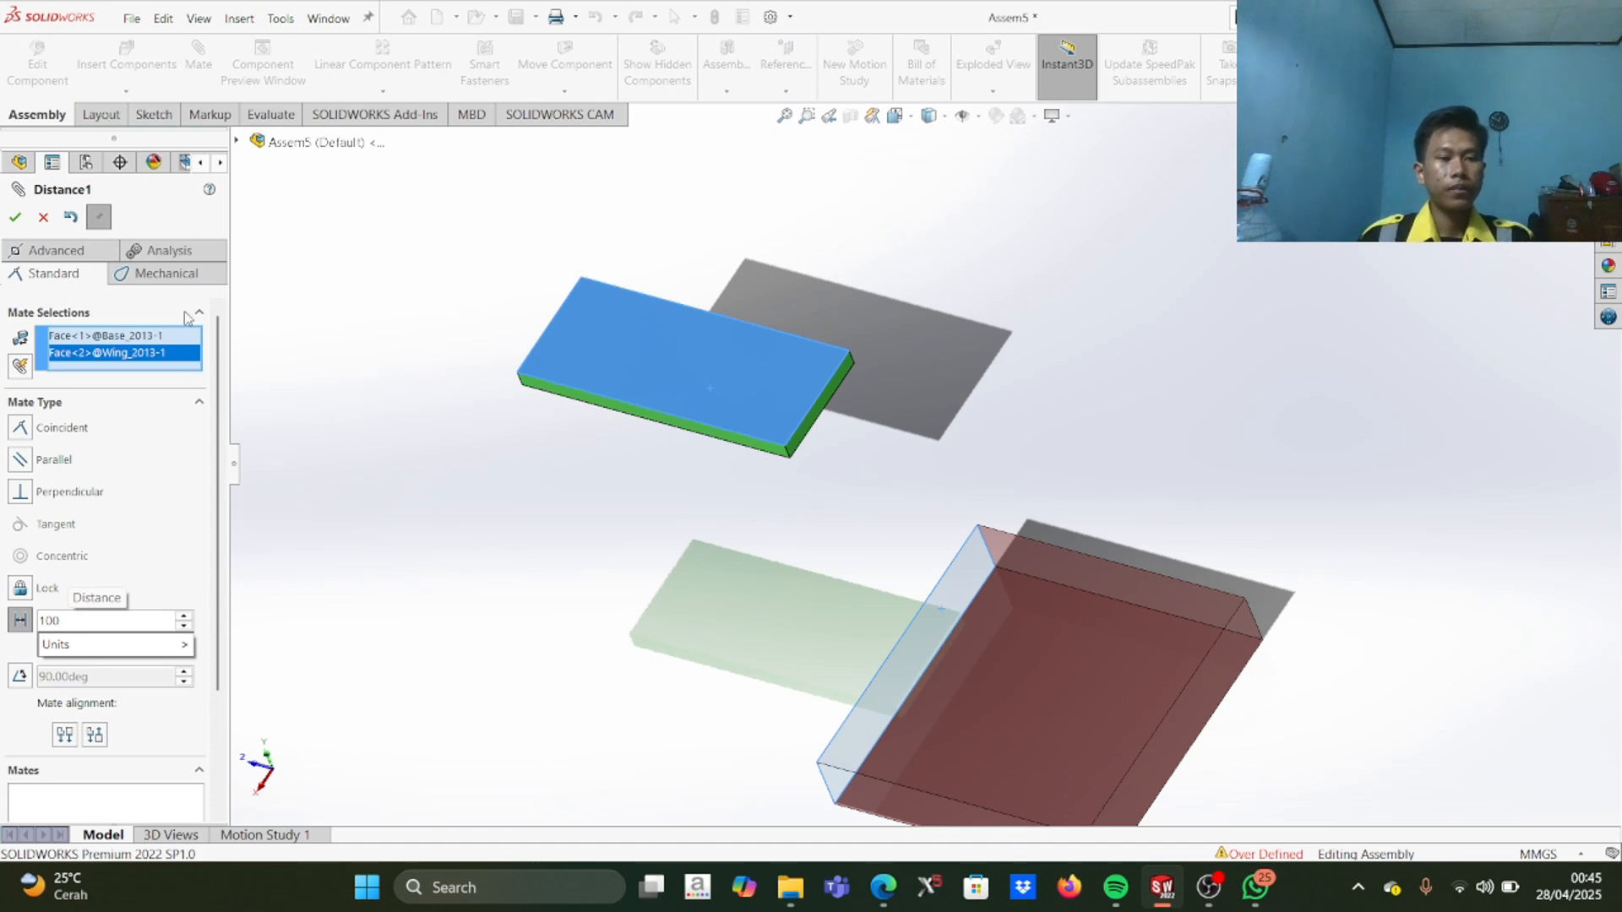
pyautogui.press('Return')
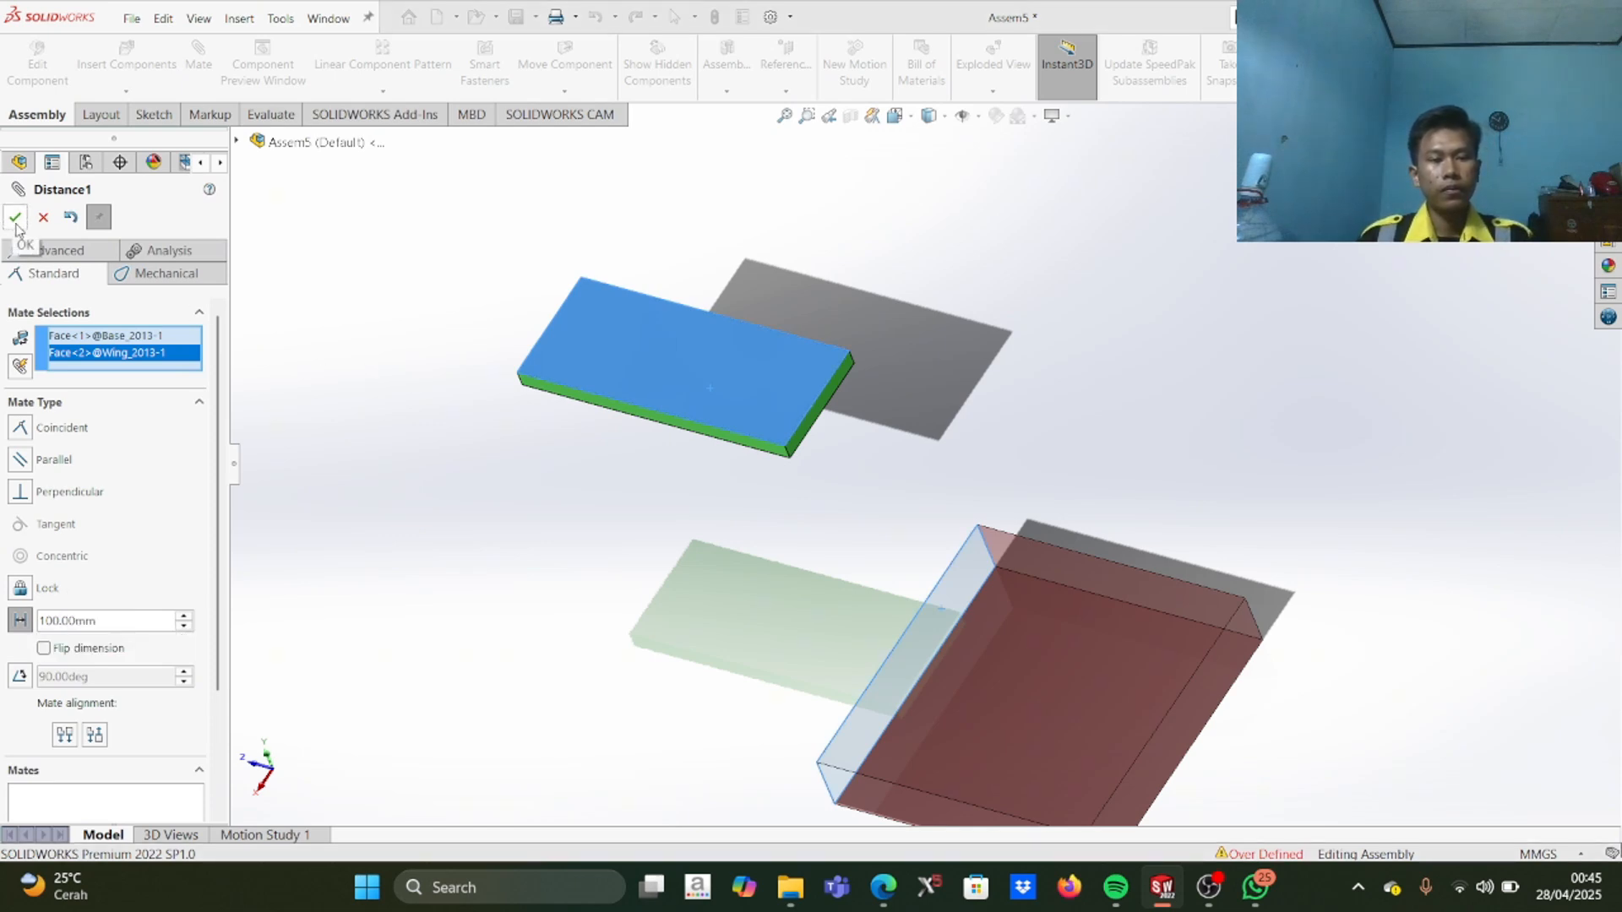
pyautogui.click(17, 219)
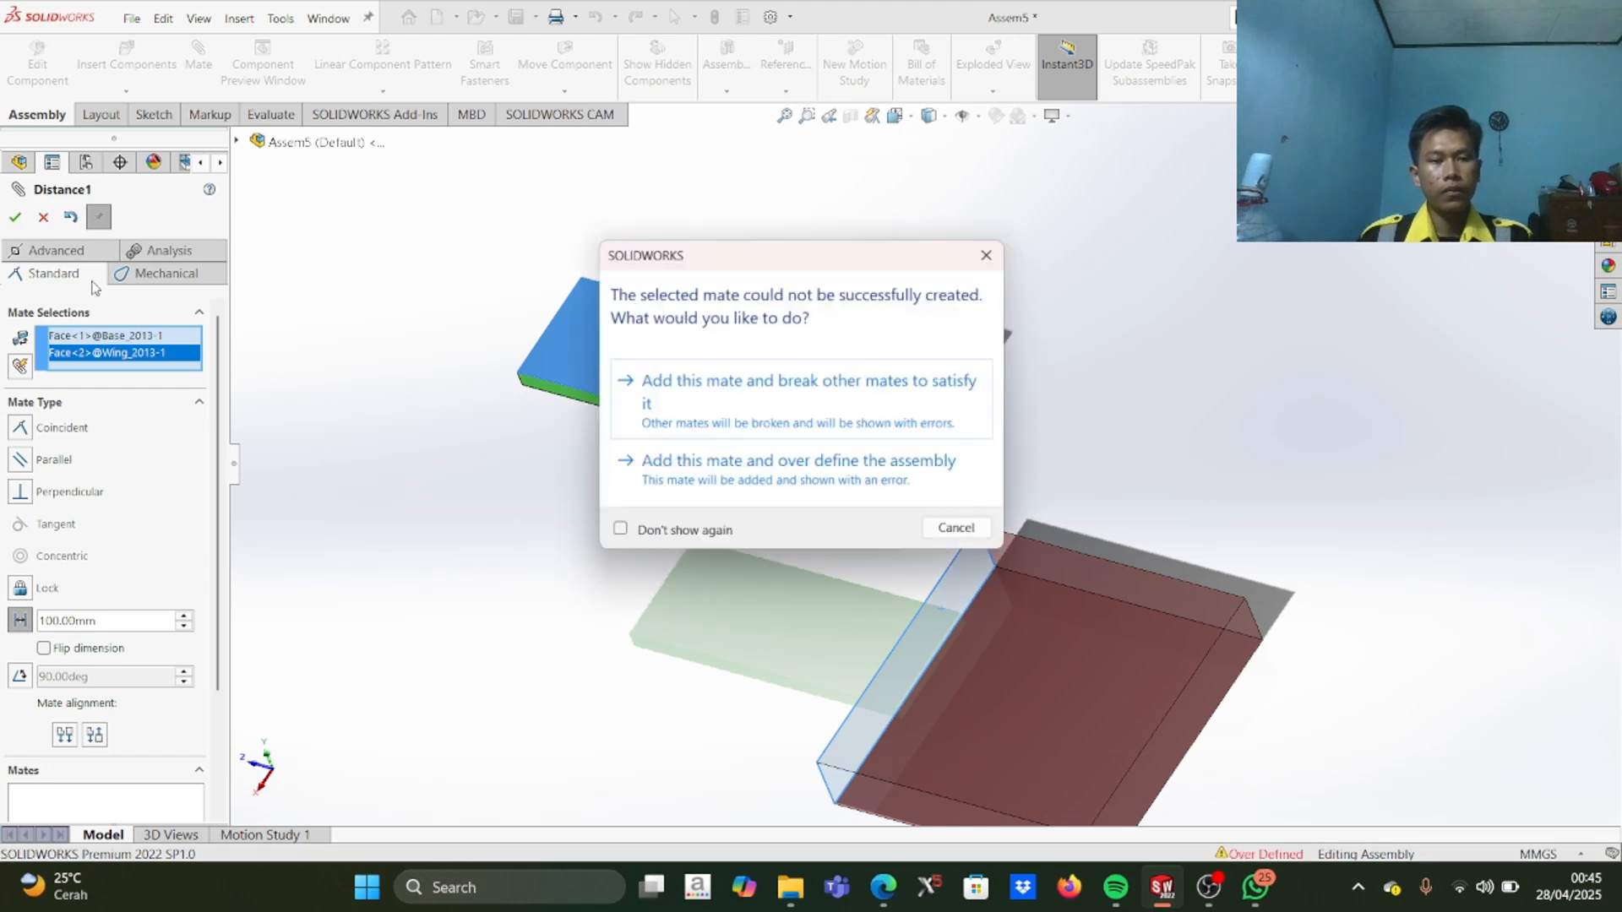
pyautogui.click(861, 476)
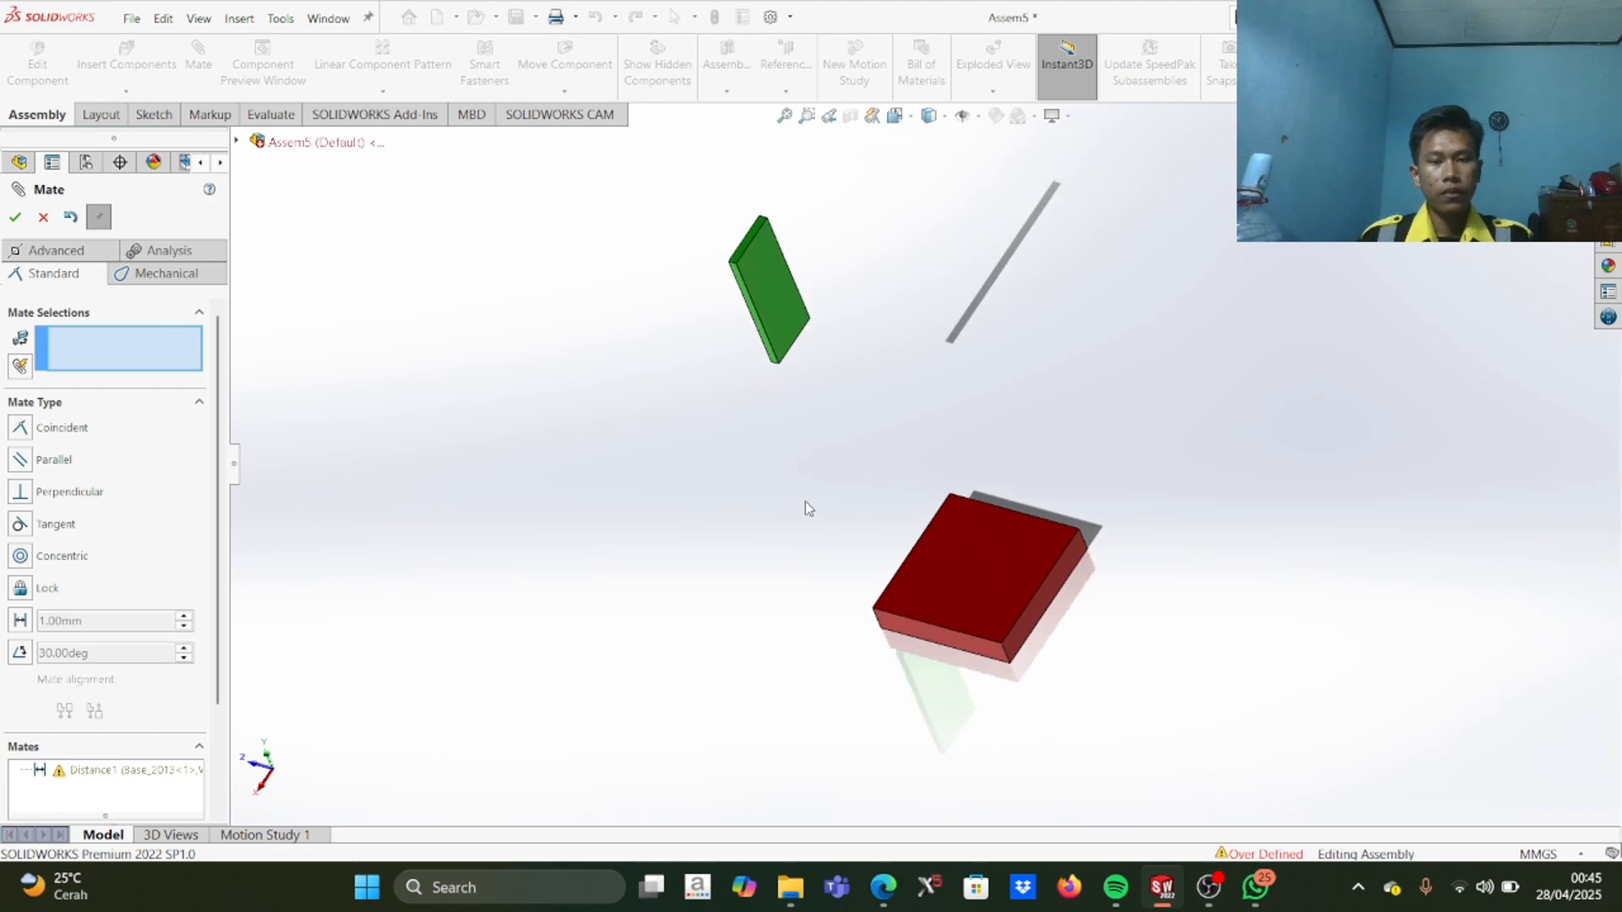
# Step: Examine the green wing's position relative to the red base from several angles and leave the Mate command
pyautogui.moveTo(774, 443); pyautogui.dragTo(1015, 519, button='middle')
pyautogui.scroll(-3, 980, 490)
pyautogui.scroll(2, 850, 434)
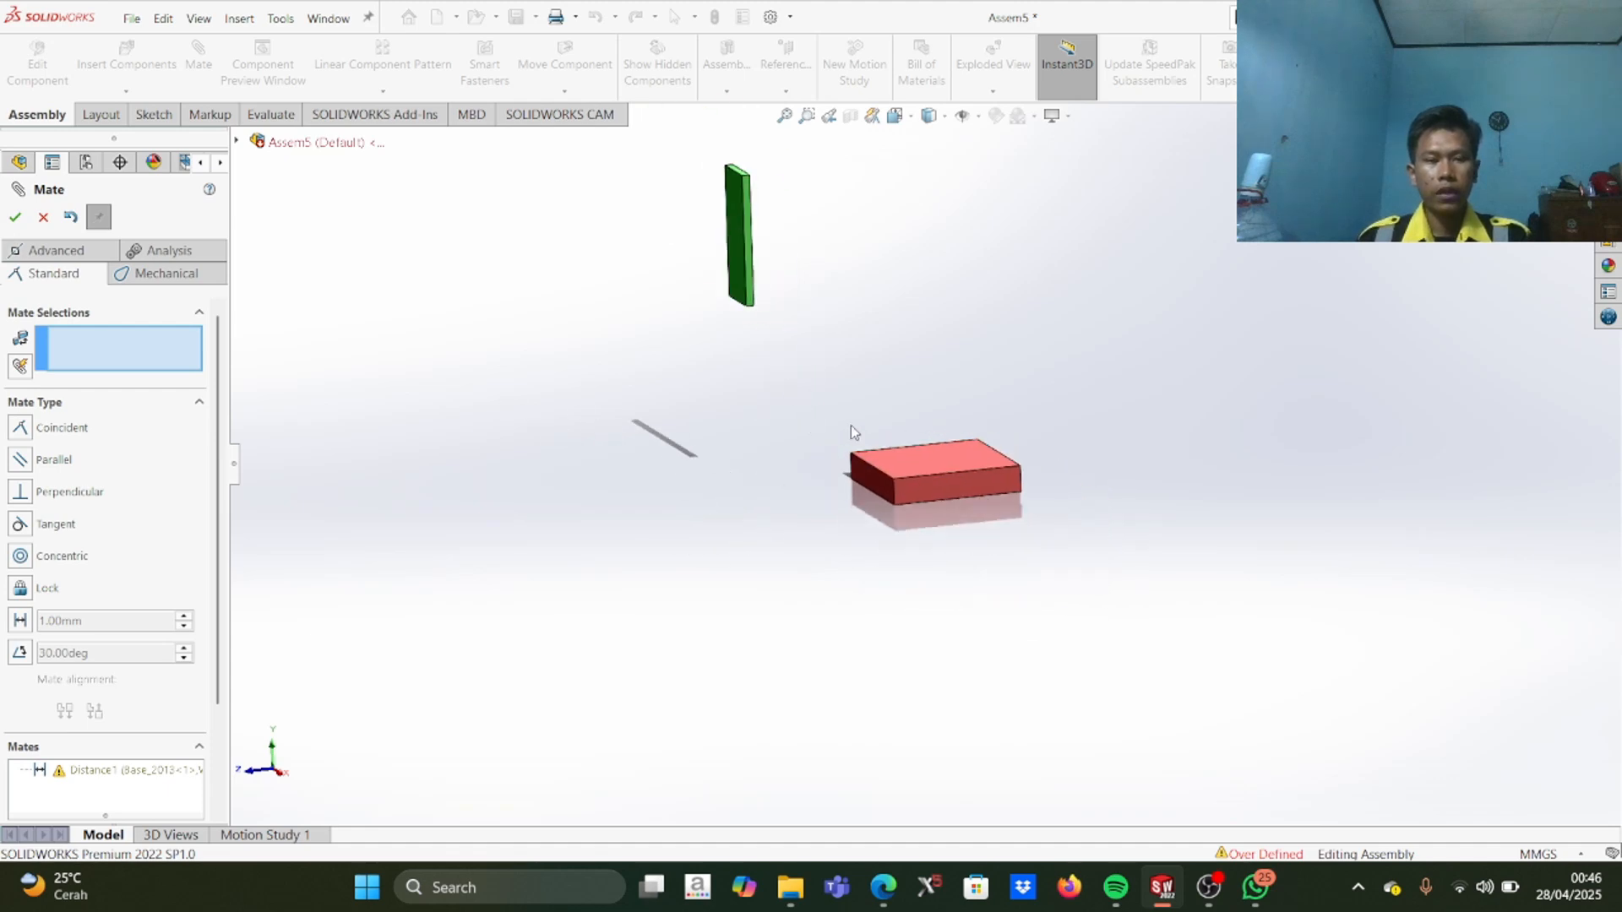
pyautogui.scroll(-2, 801, 358)
pyautogui.moveTo(872, 420); pyautogui.dragTo(879, 469, button='middle')
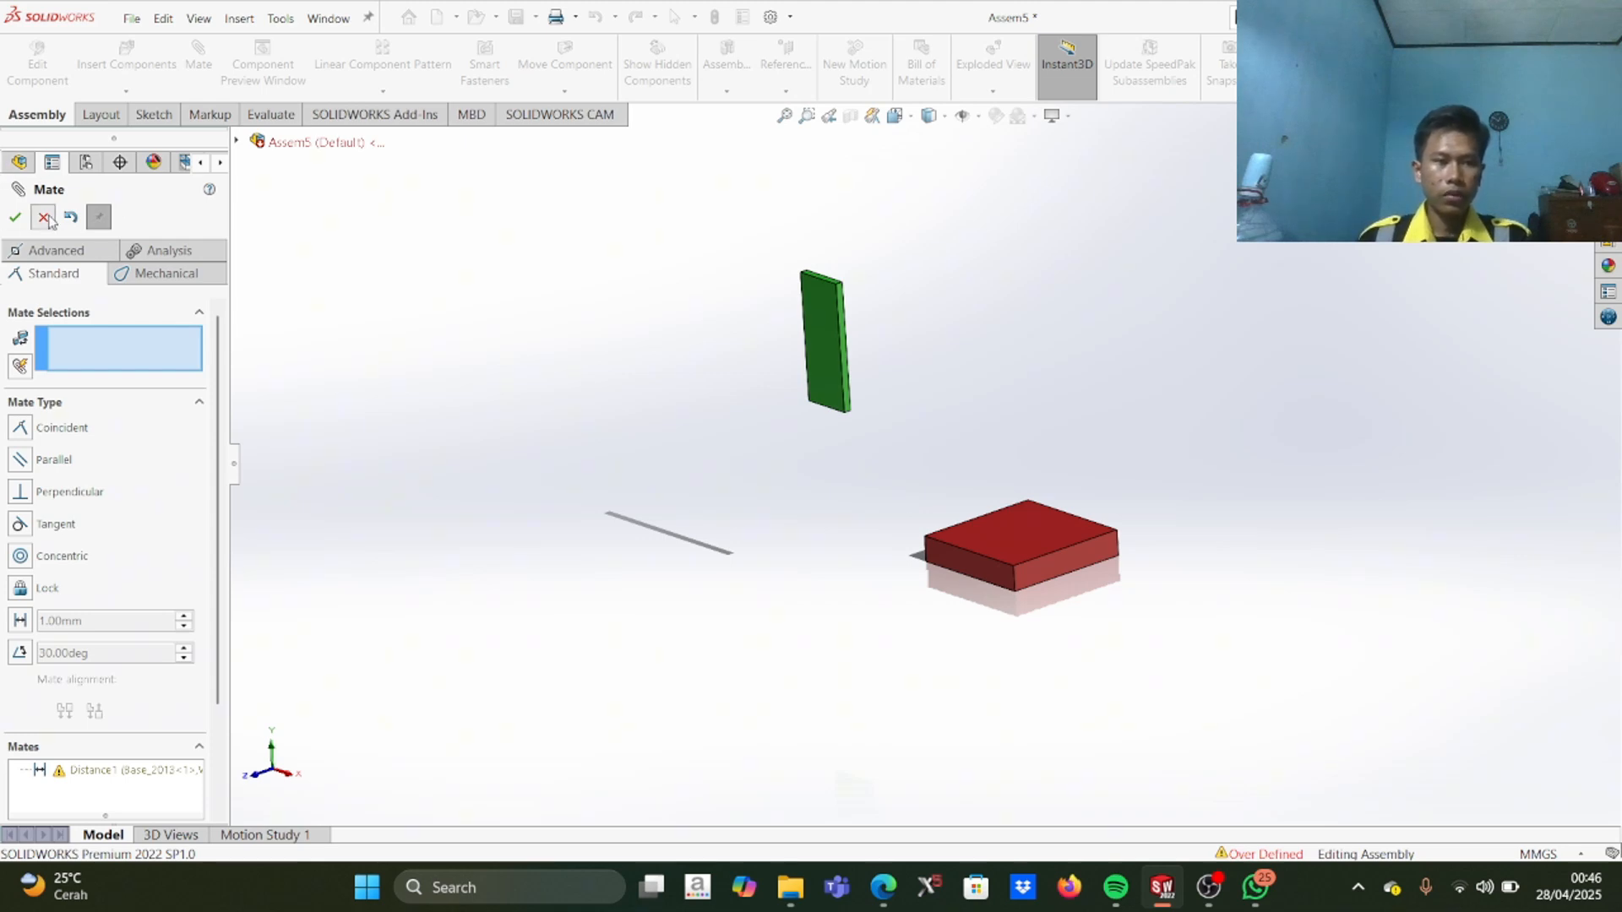
pyautogui.press('Escape')
# Step: Switch to the presentation to read the lock mate definition and return to the SOLIDWORKS assembly
pyautogui.moveTo(885, 887)
pyautogui.click(850, 732)
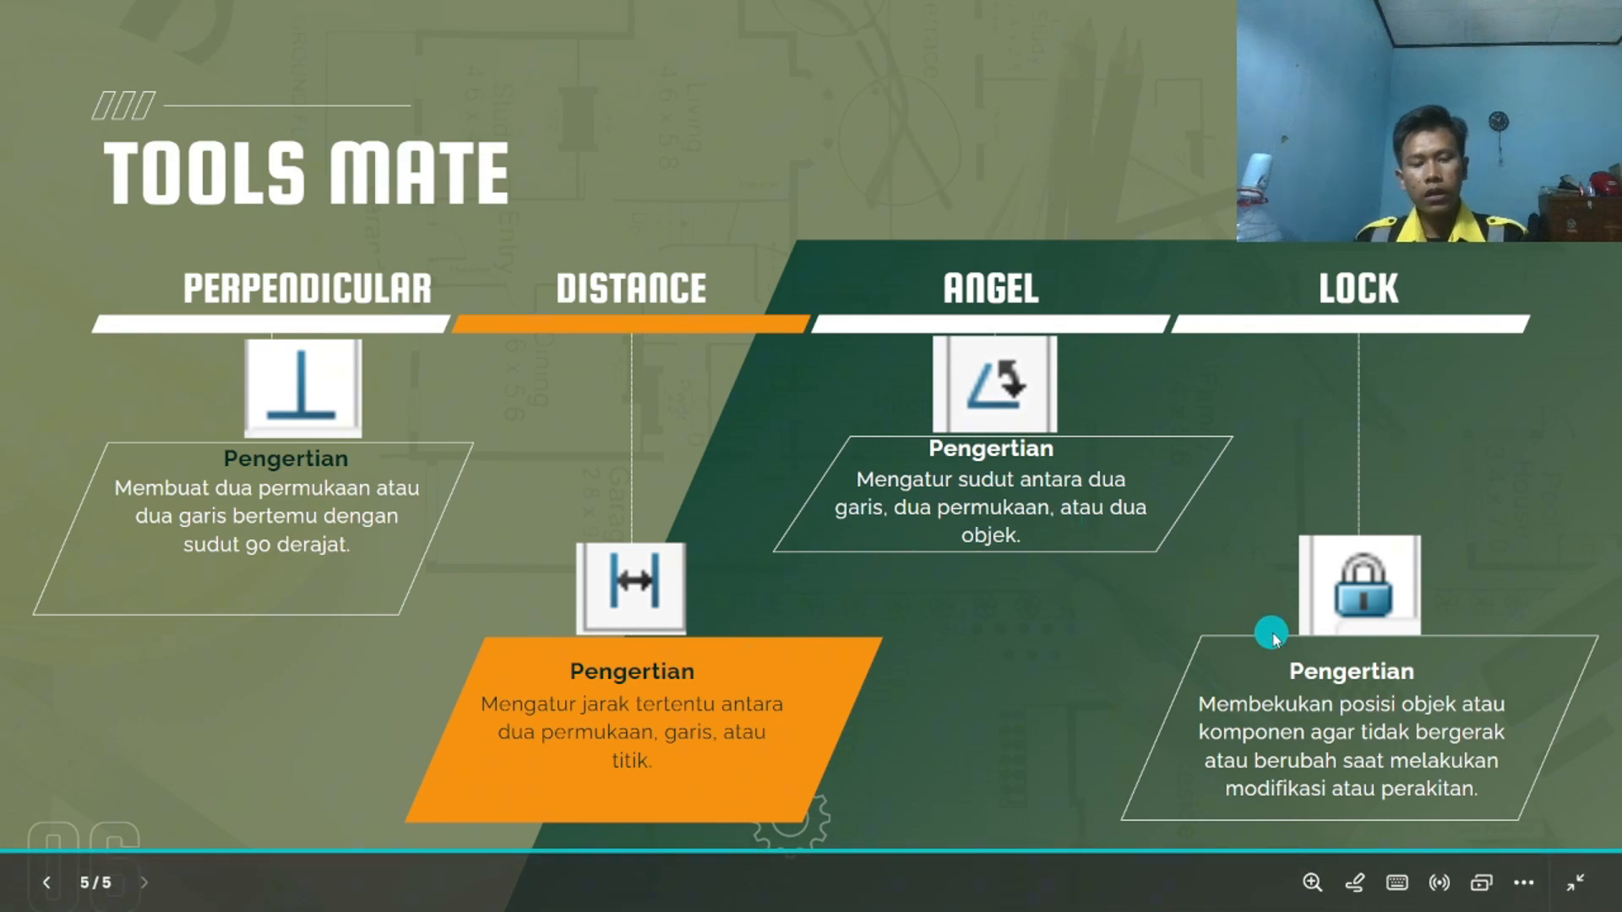
pyautogui.hotkey('alt', 'Tab')
# Step: Undo the distance mate between the red base and the green wing
pyautogui.moveTo(1102, 368); pyautogui.dragTo(912, 371, button='middle')
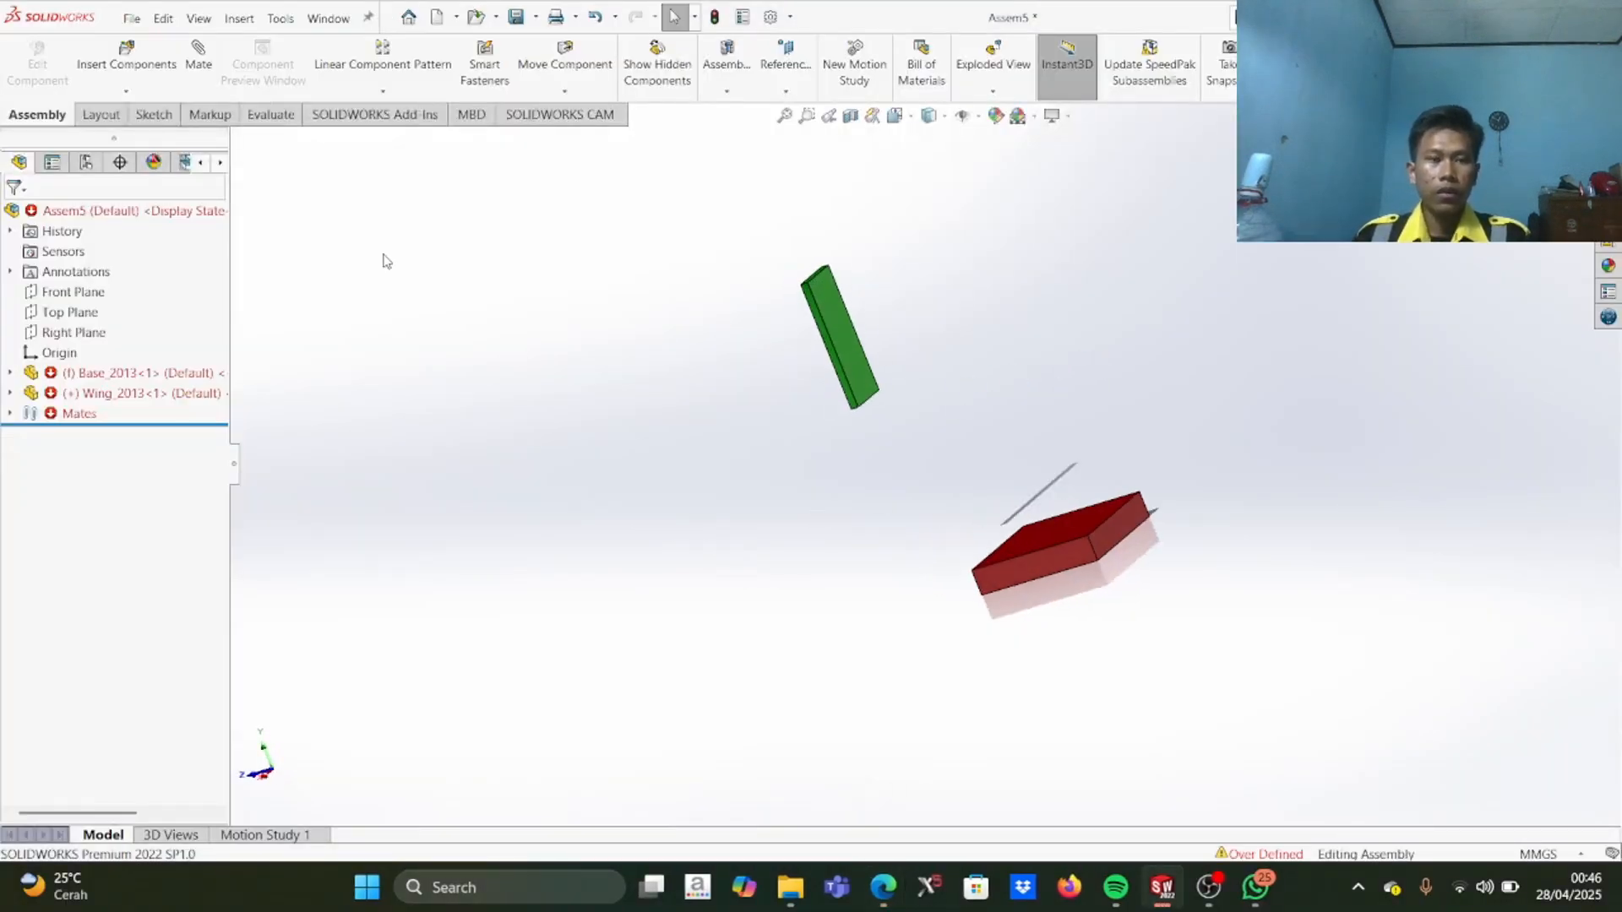
pyautogui.click(201, 60)
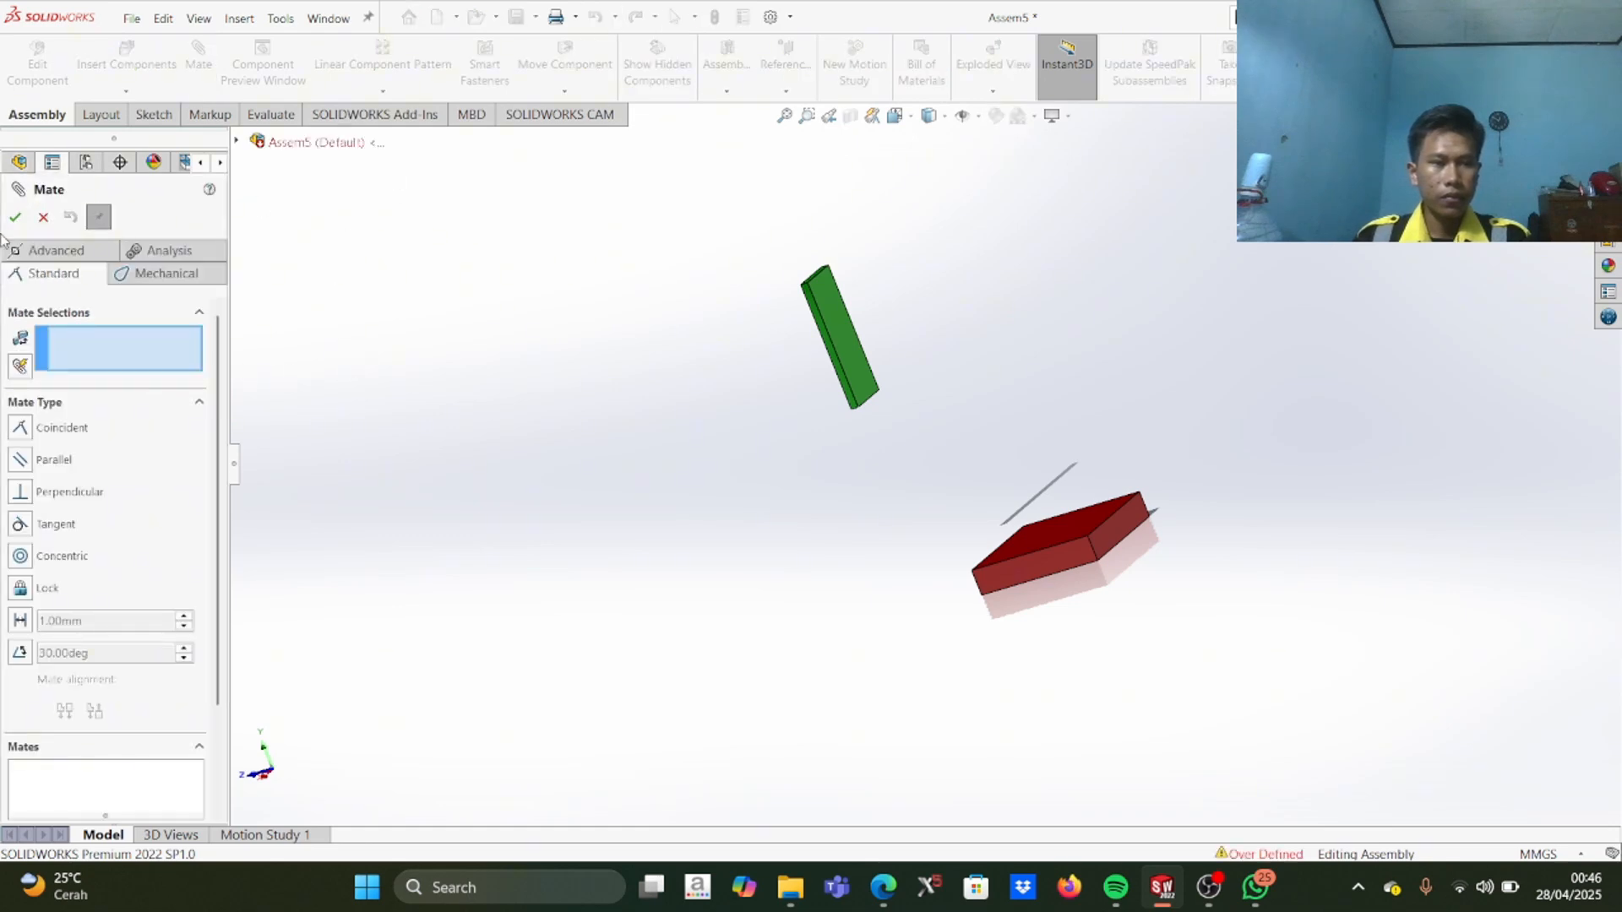
pyautogui.click(43, 217)
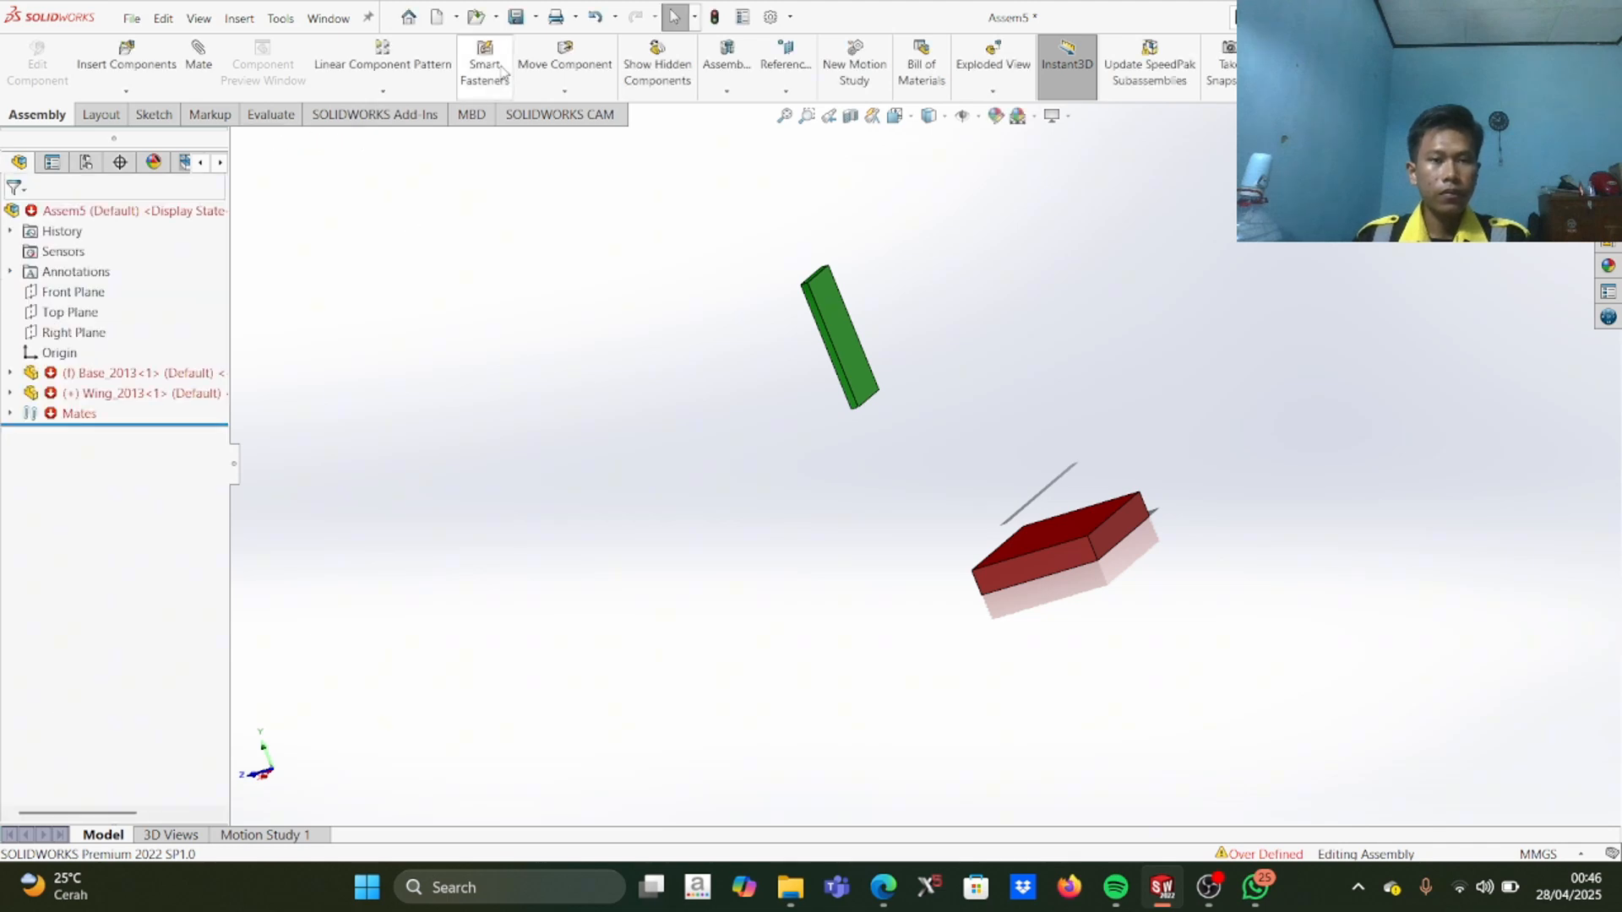
pyautogui.click(595, 17)
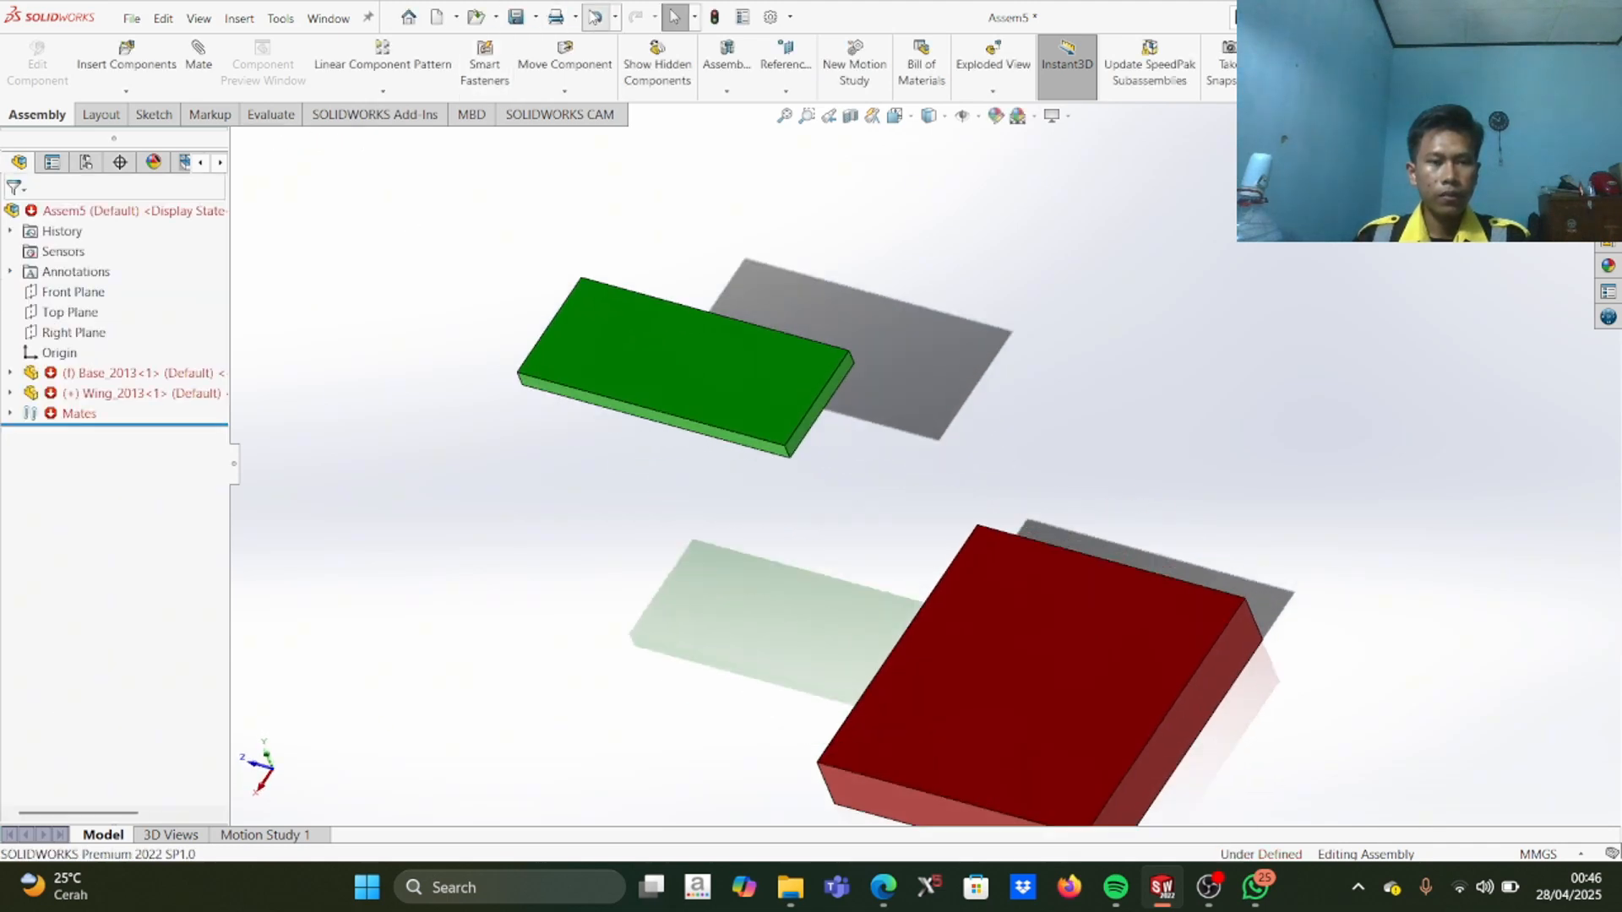
pyautogui.click(112, 372)
pyautogui.click(518, 443)
# Step: Add a lock mate between the red base and green wing, selecting the base's top face and the wing's narrow side face
pyautogui.scroll(5, 539, 427)
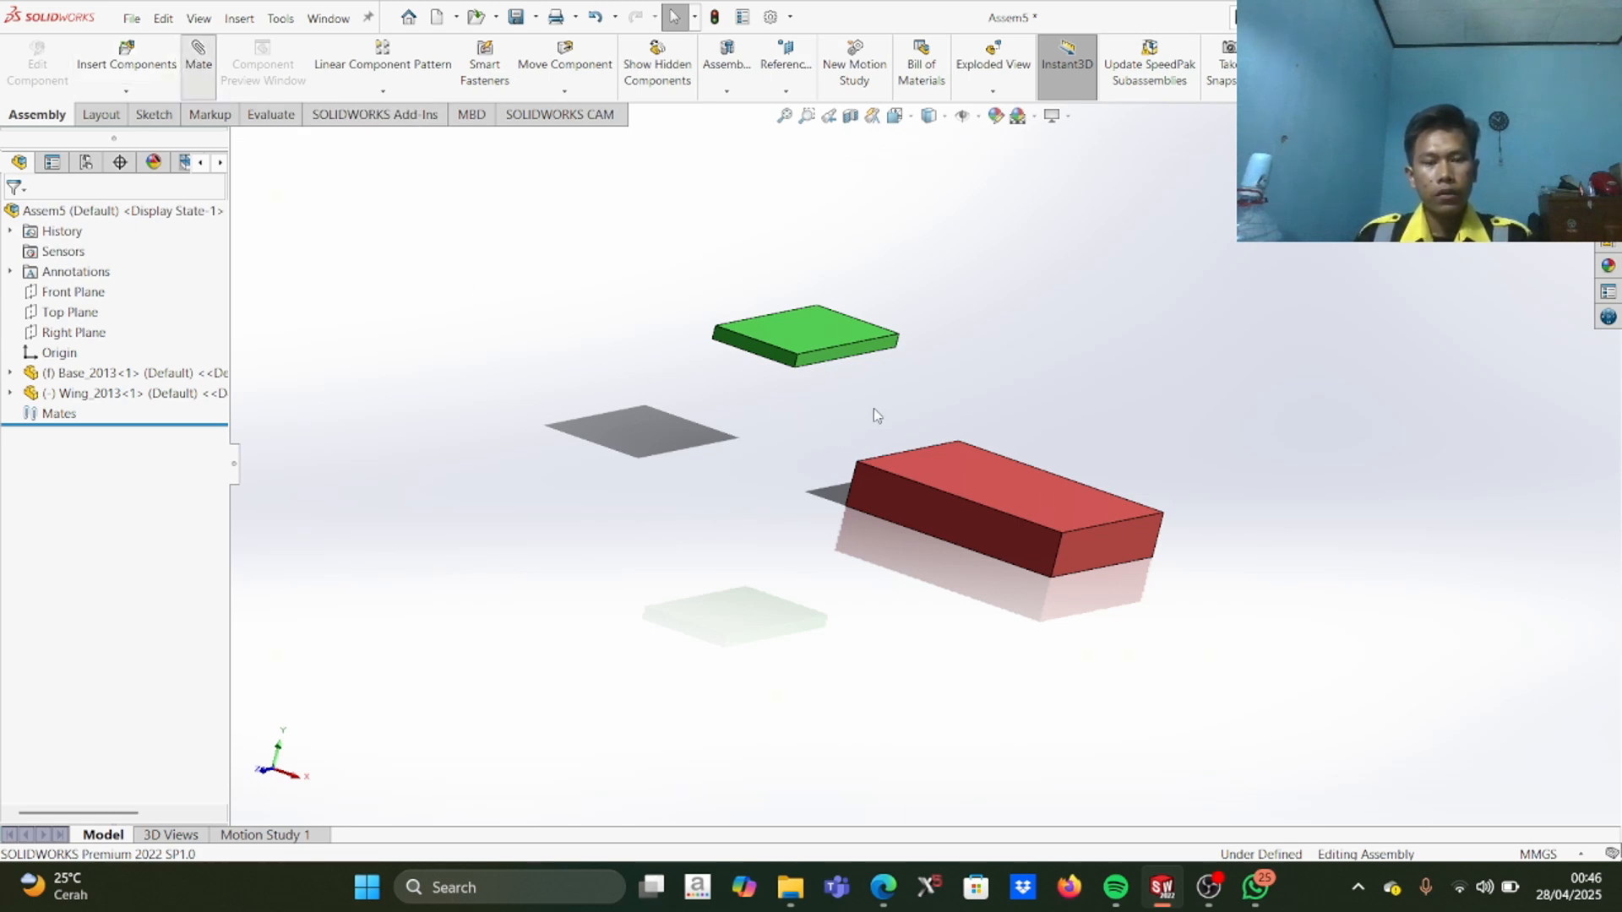
pyautogui.moveTo(599, 432); pyautogui.dragTo(593, 510, button='middle')
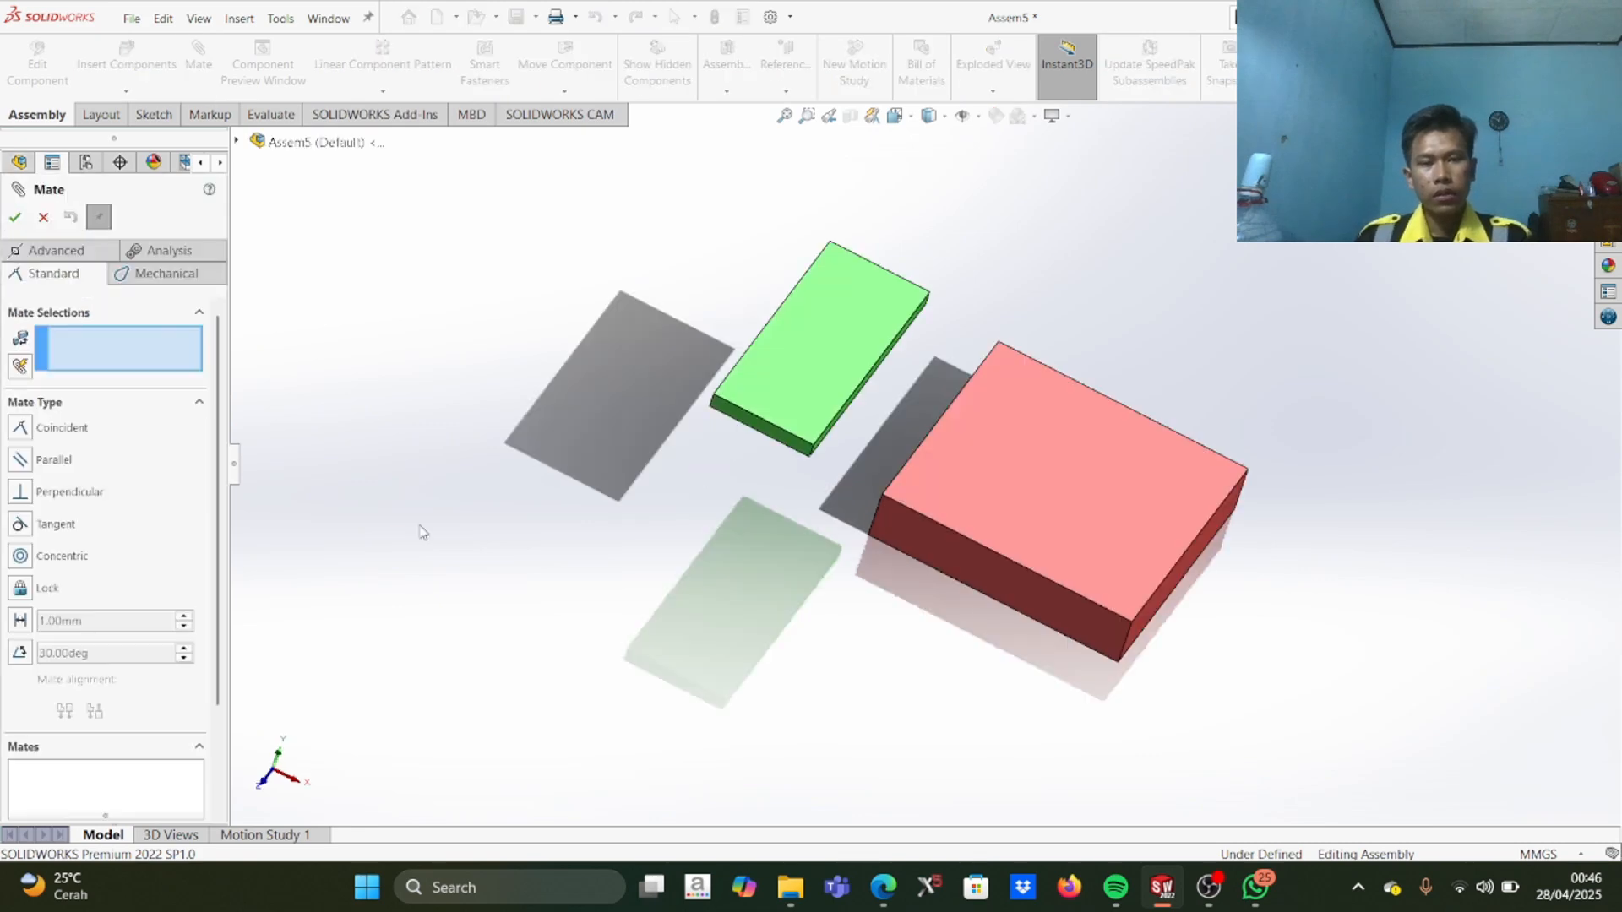
pyautogui.moveTo(745, 529); pyautogui.dragTo(781, 630, button='middle')
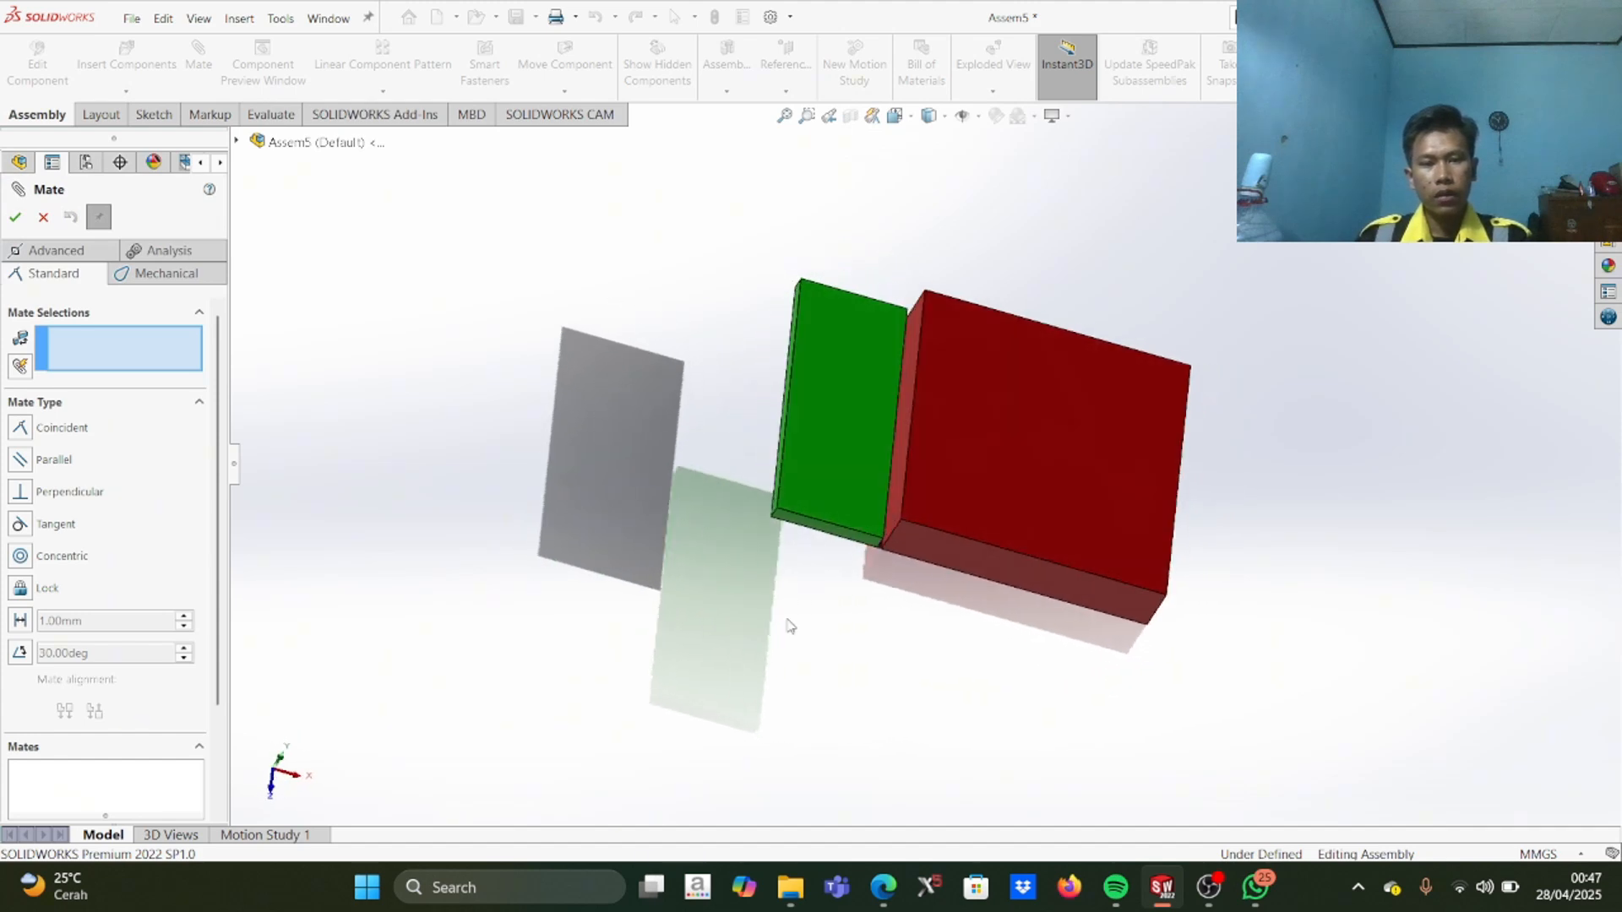
pyautogui.click(909, 464)
pyautogui.moveTo(880, 681); pyautogui.dragTo(783, 651, button='middle')
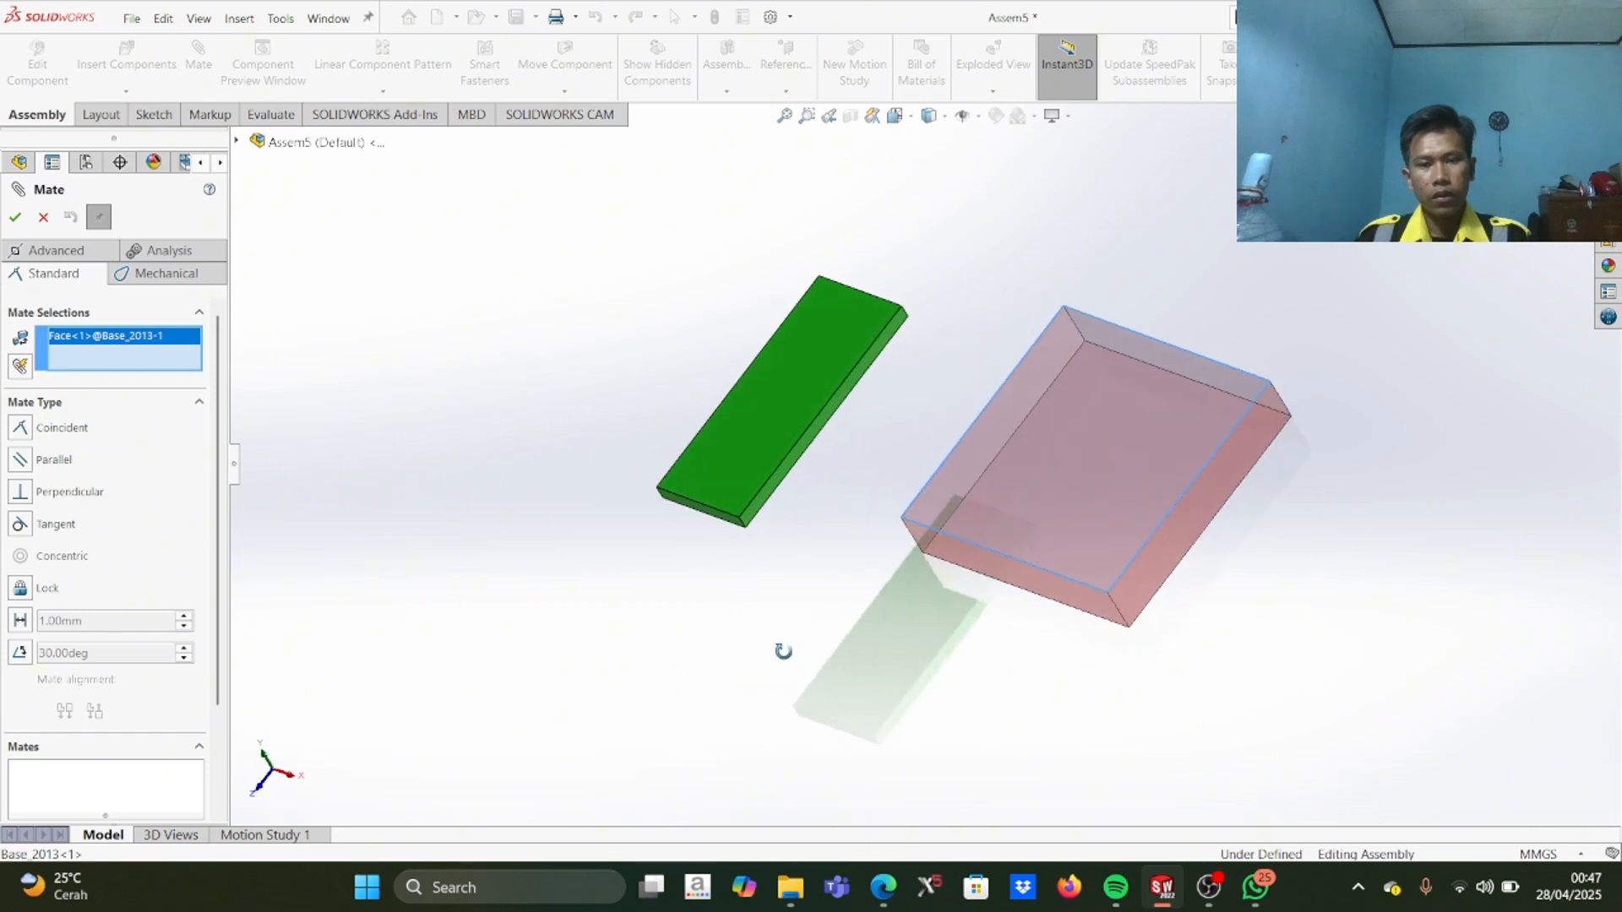
pyautogui.click(787, 466)
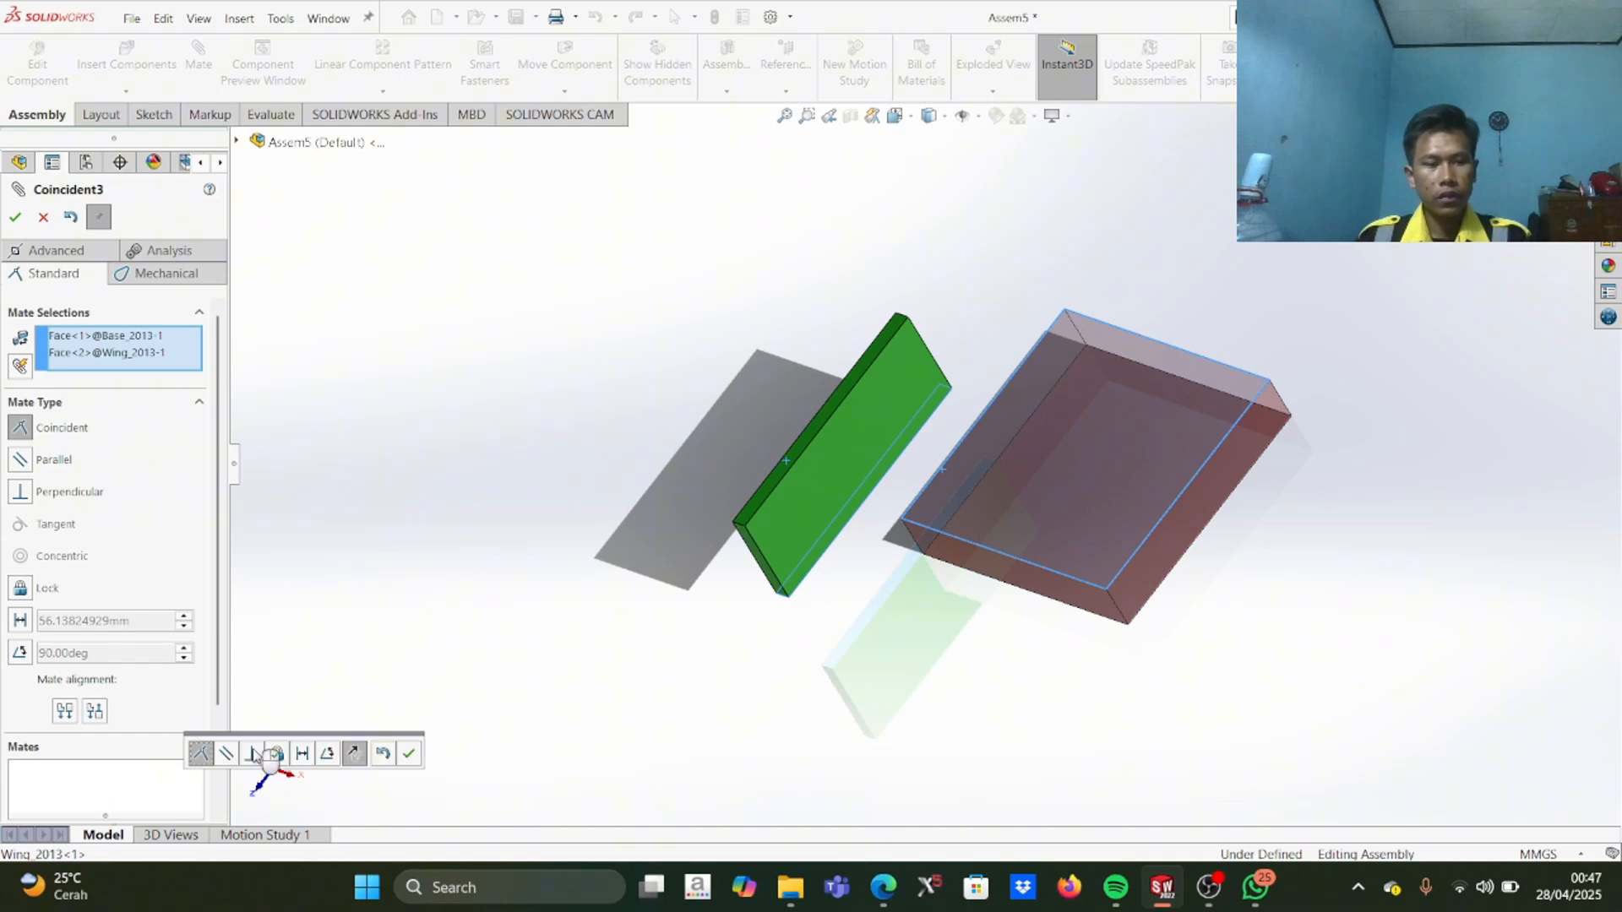
pyautogui.click(20, 588)
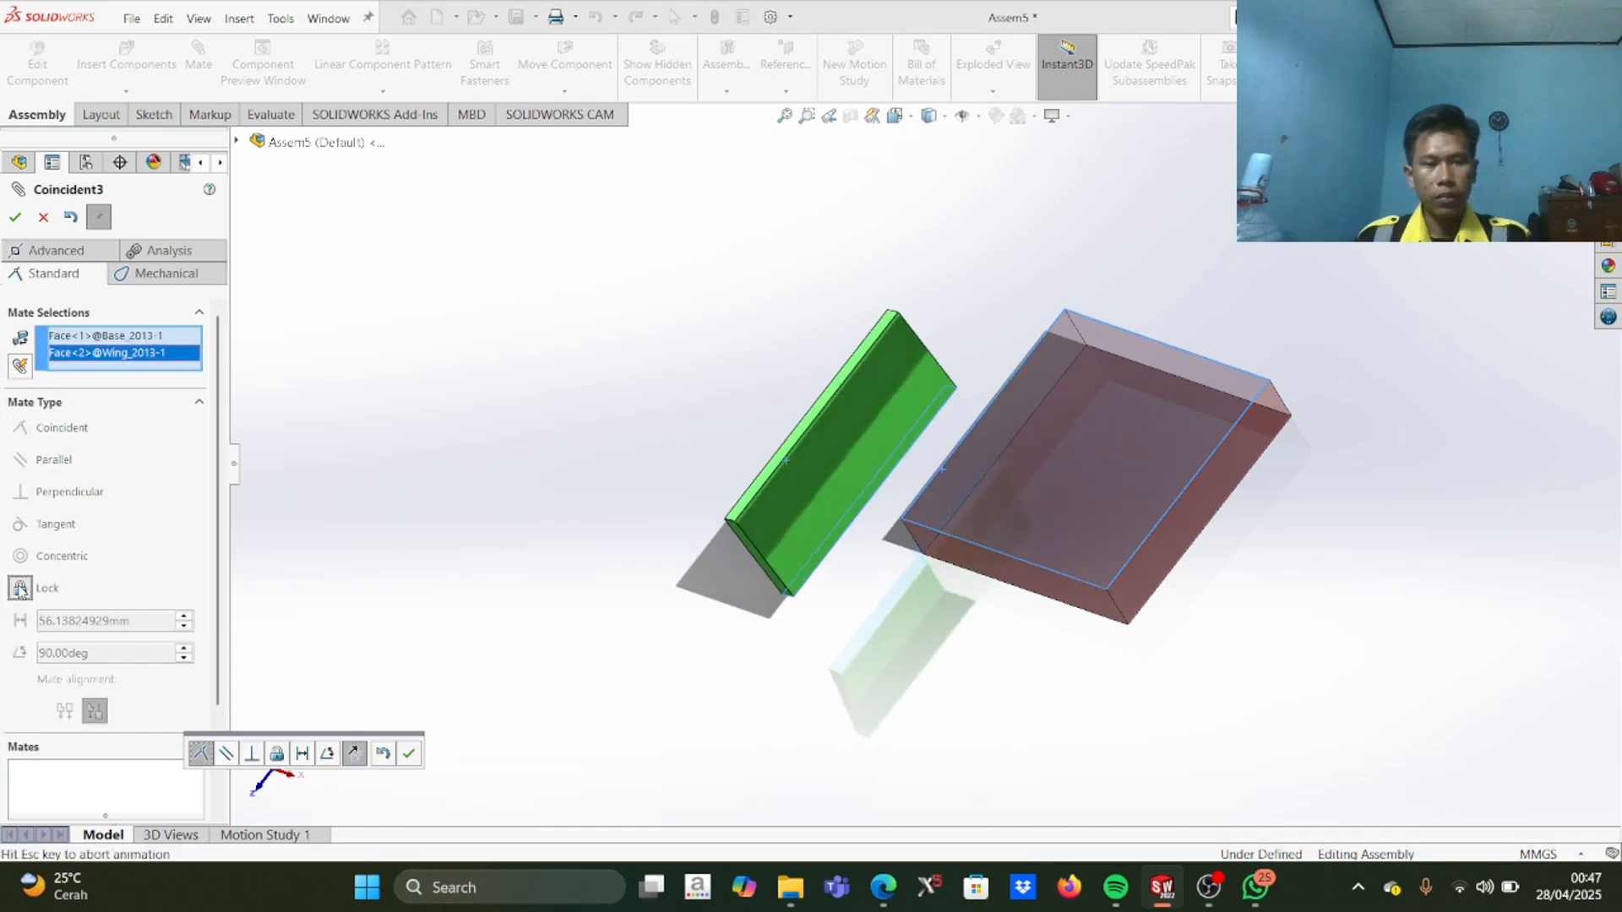
pyautogui.click(14, 219)
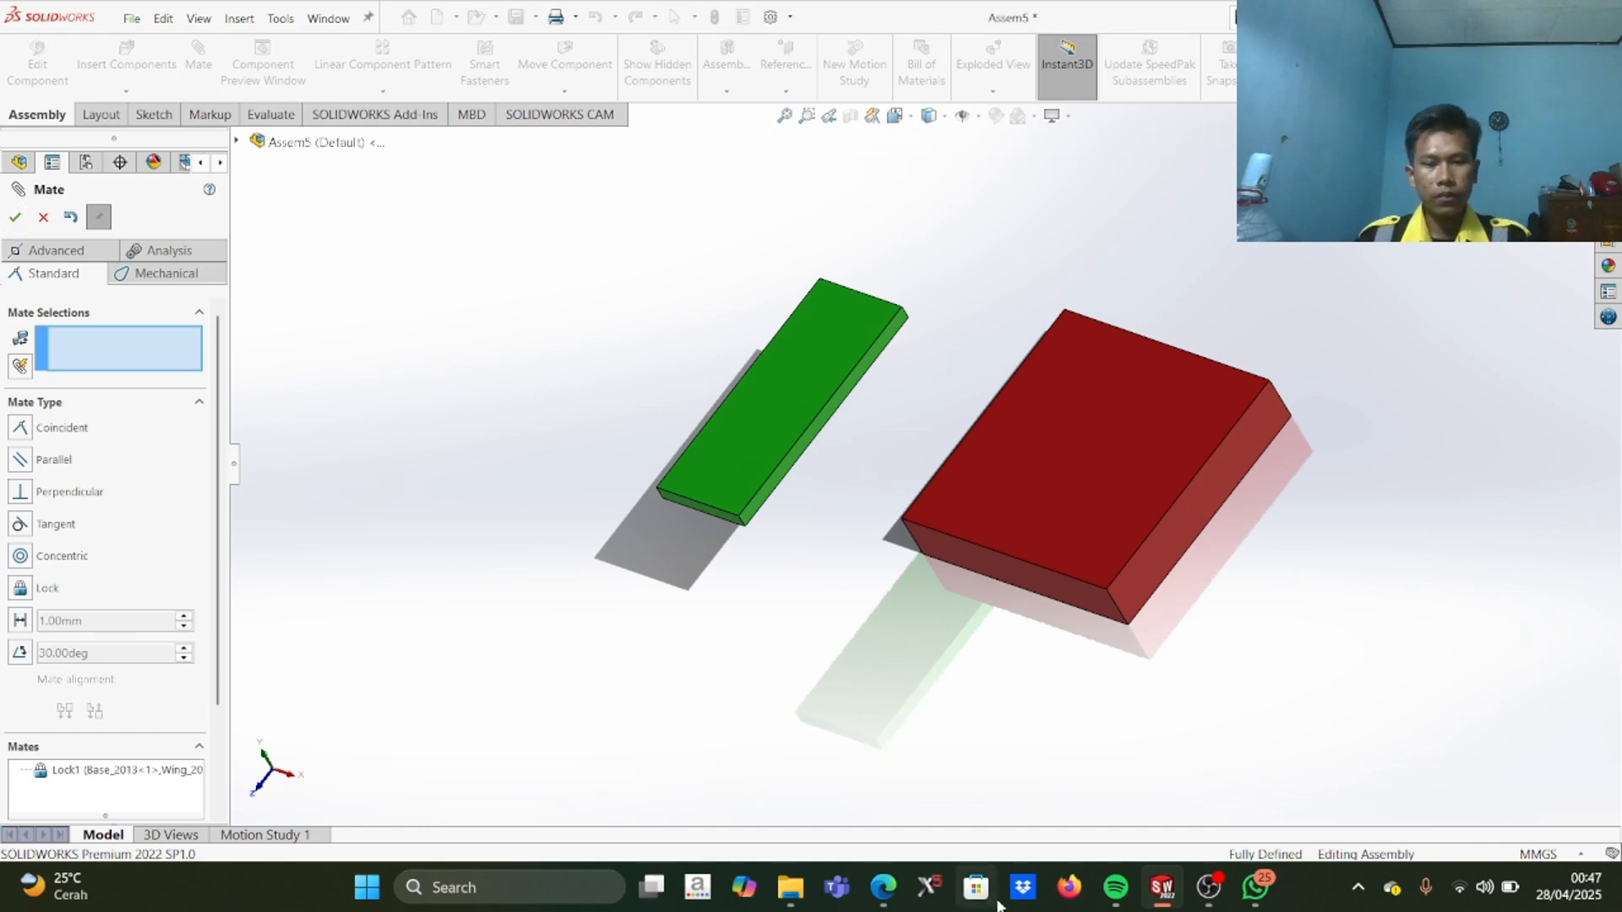
# Step: Review the mate definitions in the presentation once more and go back to the SOLIDWORKS assembly
pyautogui.click(897, 888)
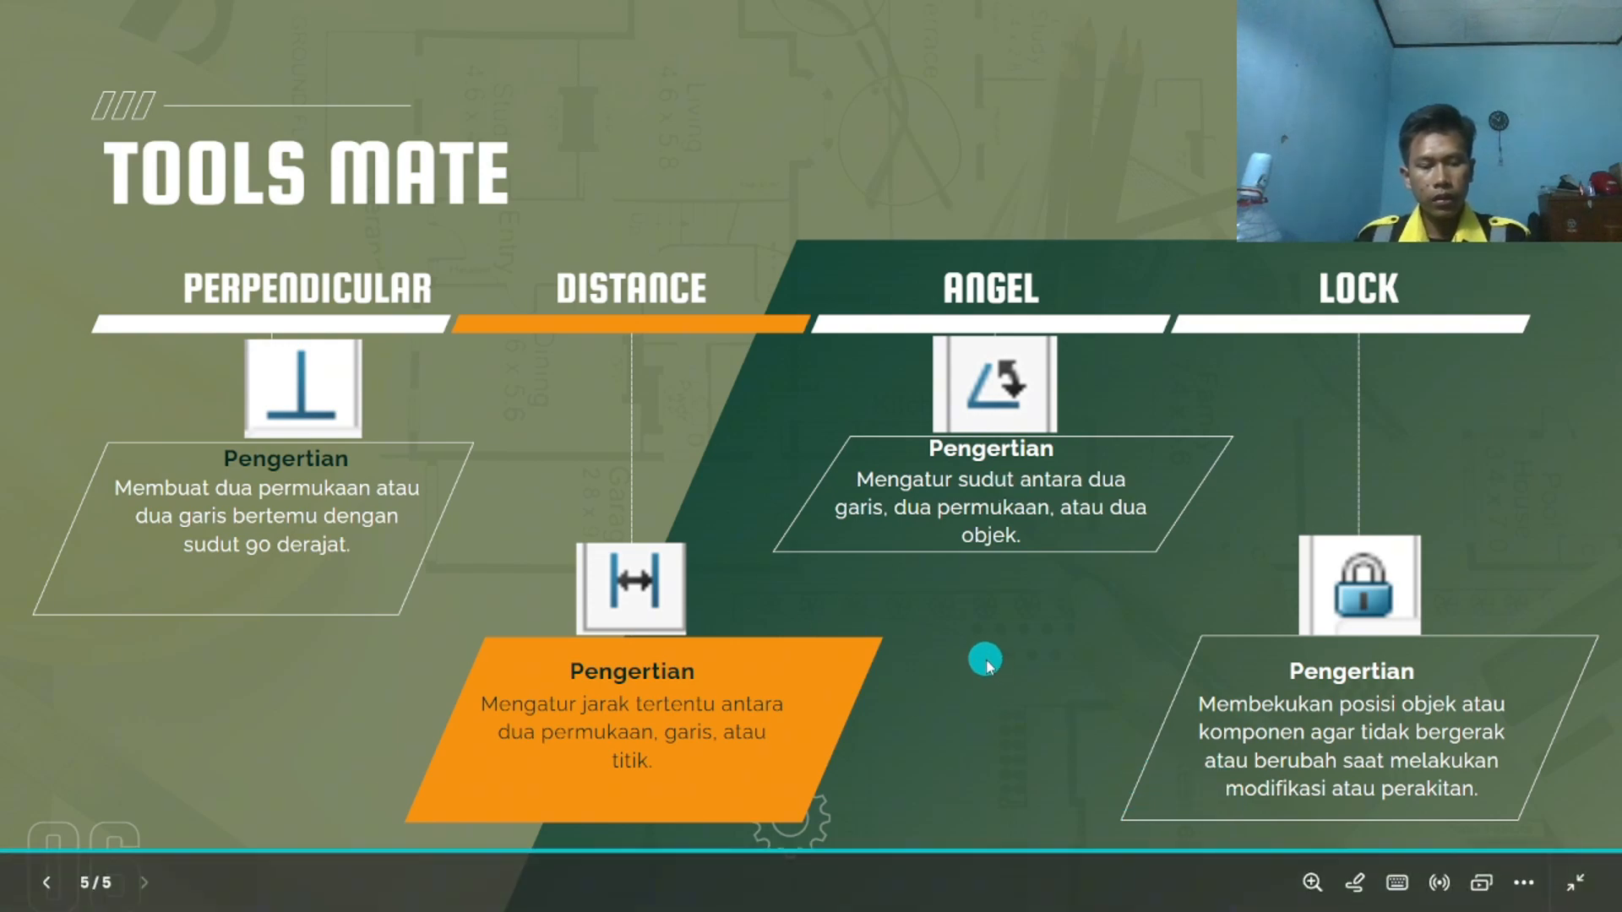
pyautogui.hotkey('alt', 'Tab')
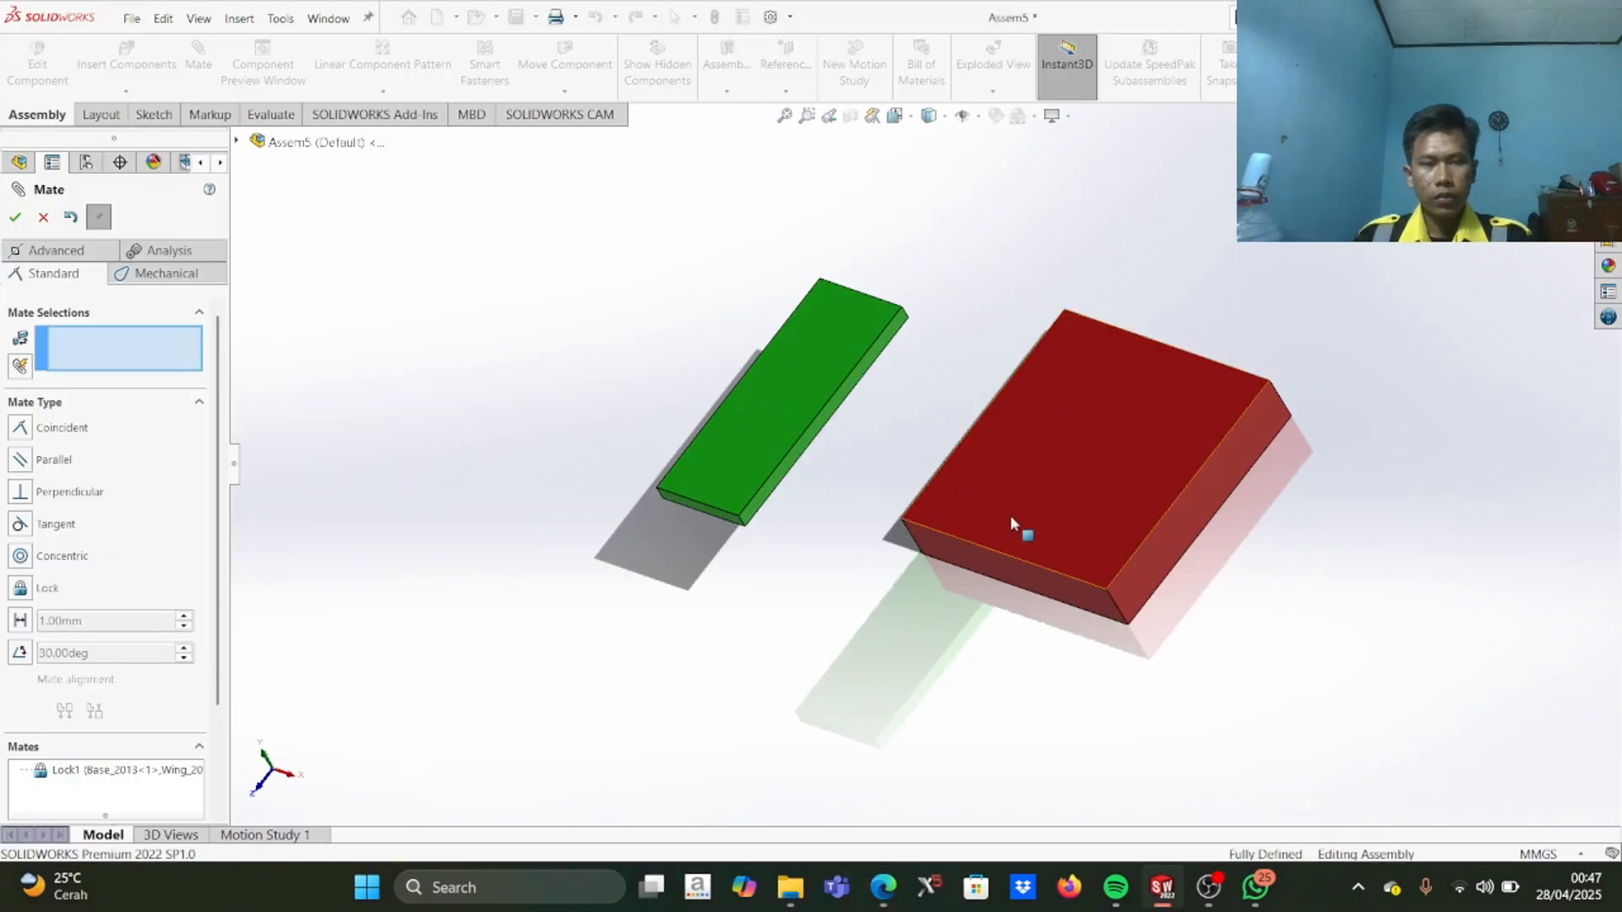
pyautogui.moveTo(634, 486); pyautogui.dragTo(697, 498, button='middle')
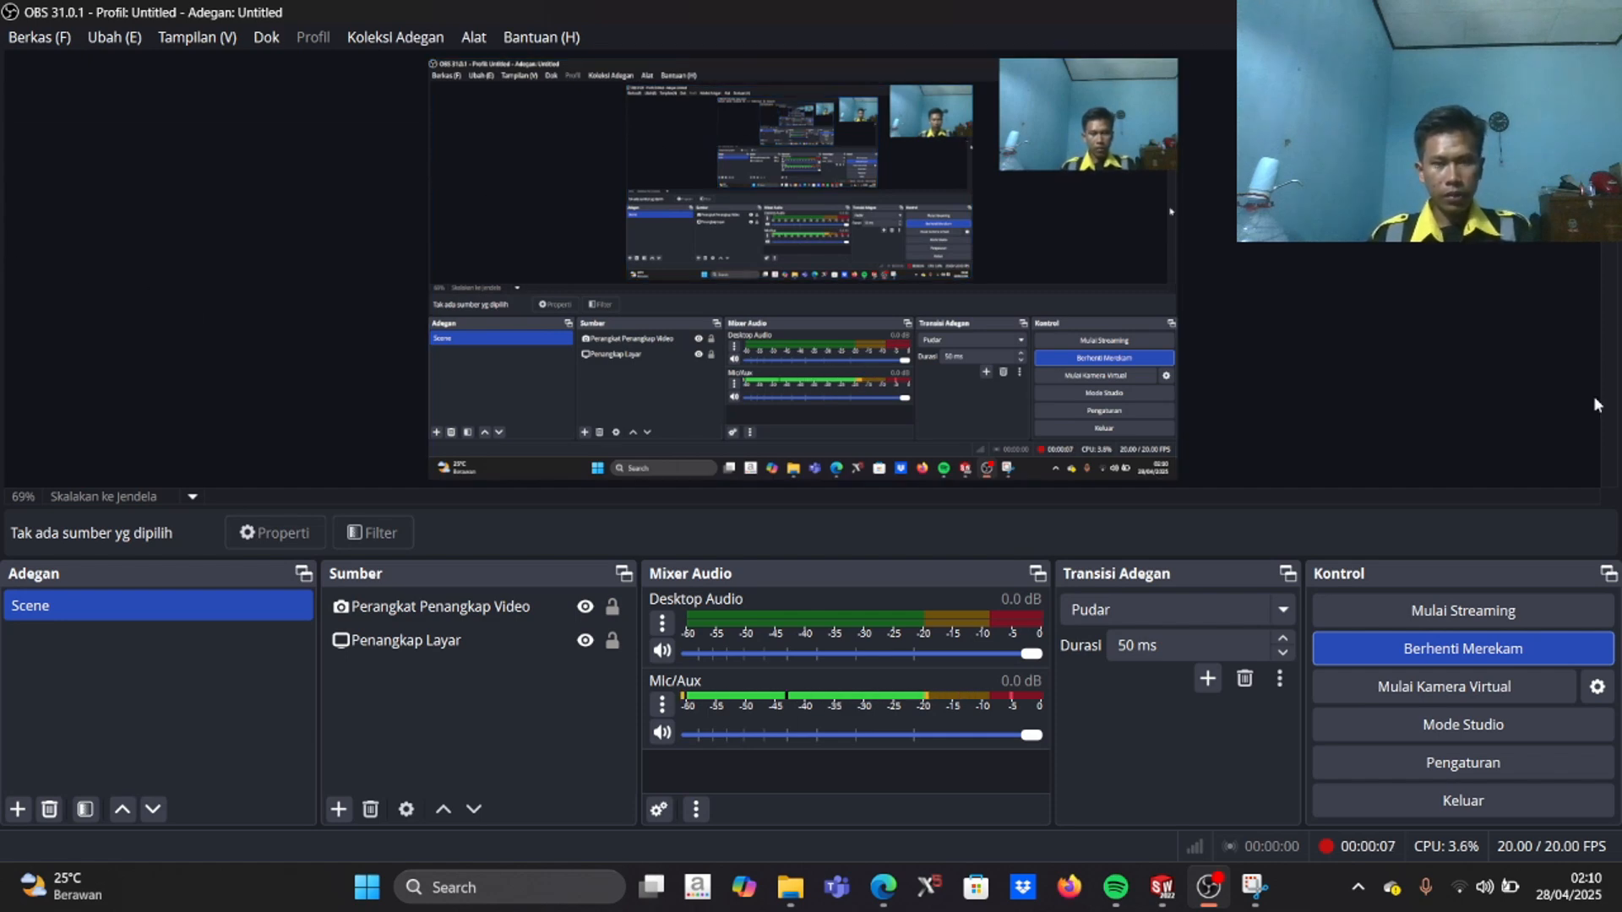
# Step: Switch from OBS to SOLIDWORKS and create a new assembly document
pyautogui.click(1162, 887)
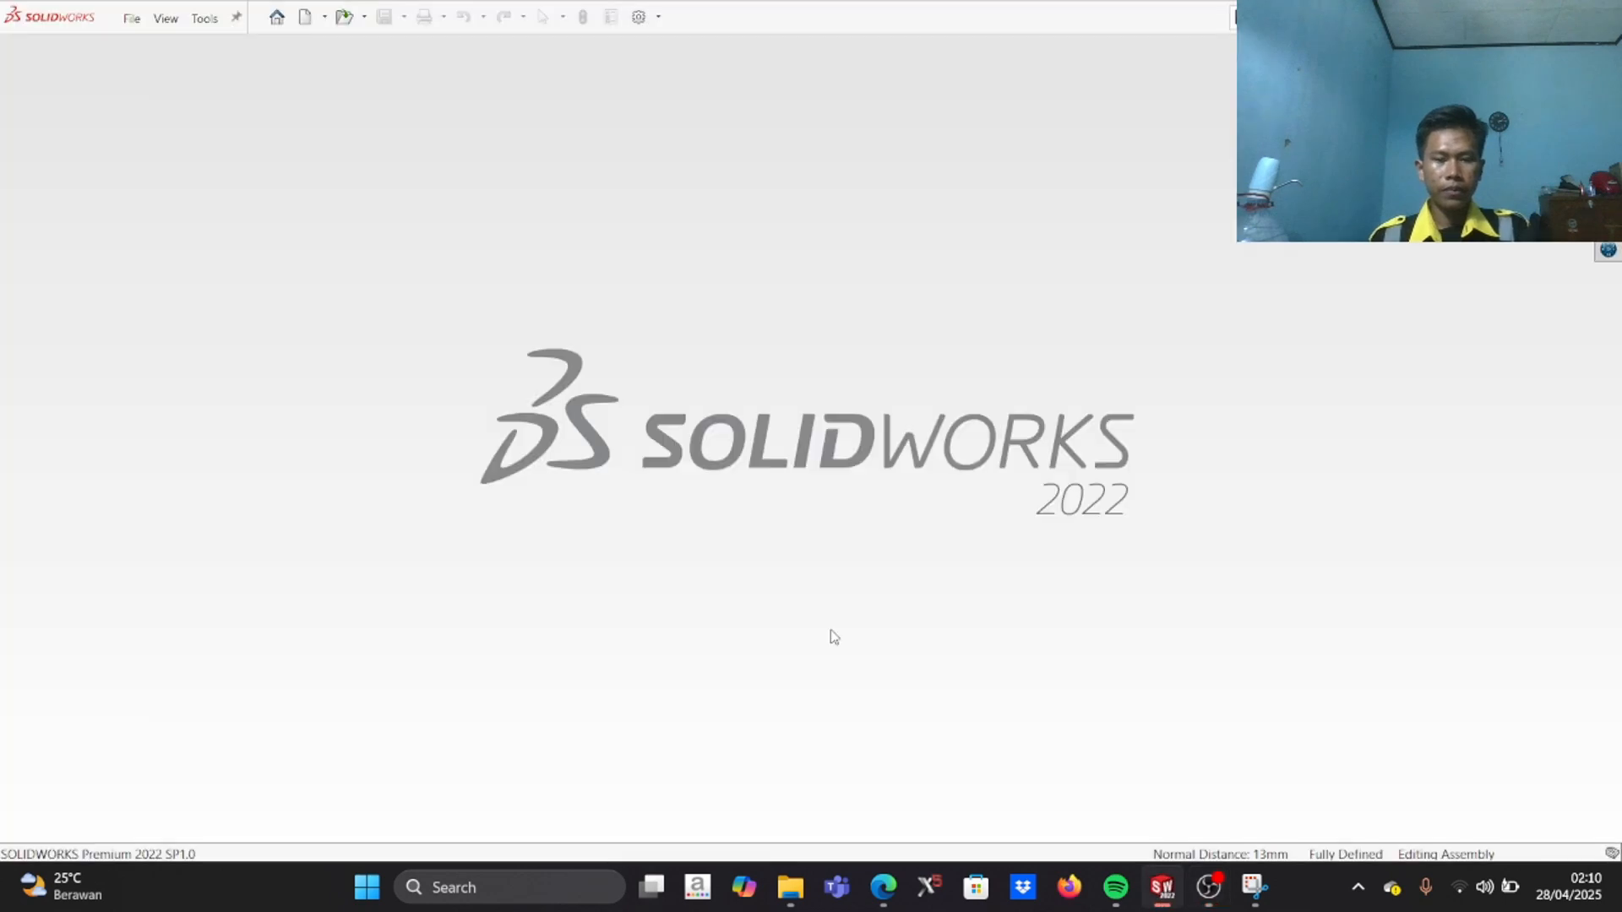
pyautogui.click(306, 17)
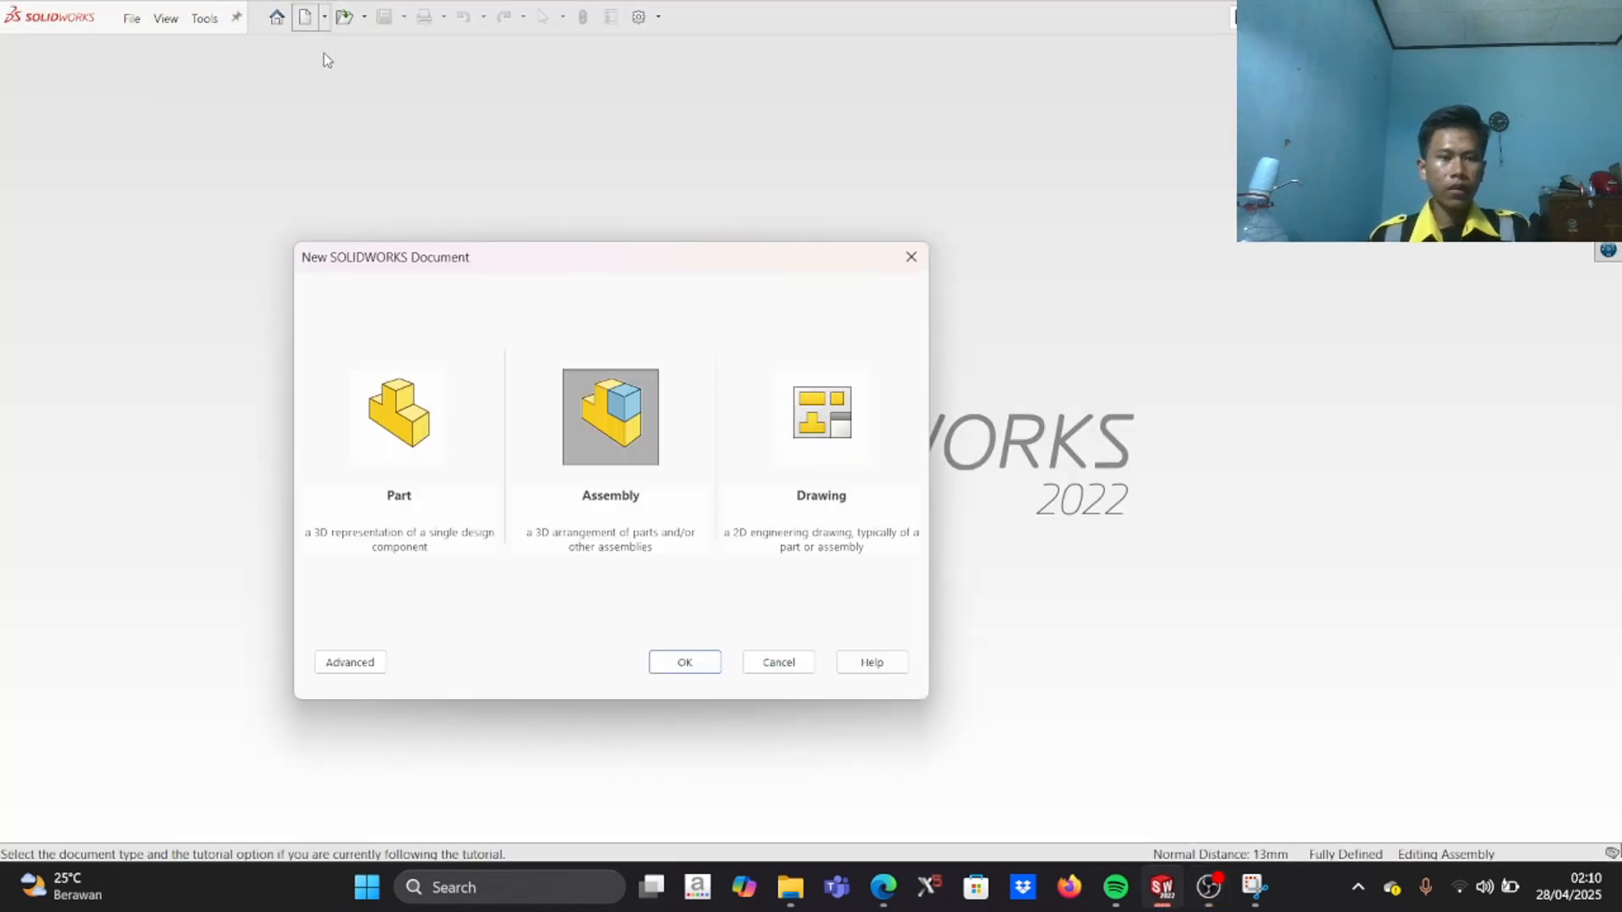
pyautogui.click(691, 664)
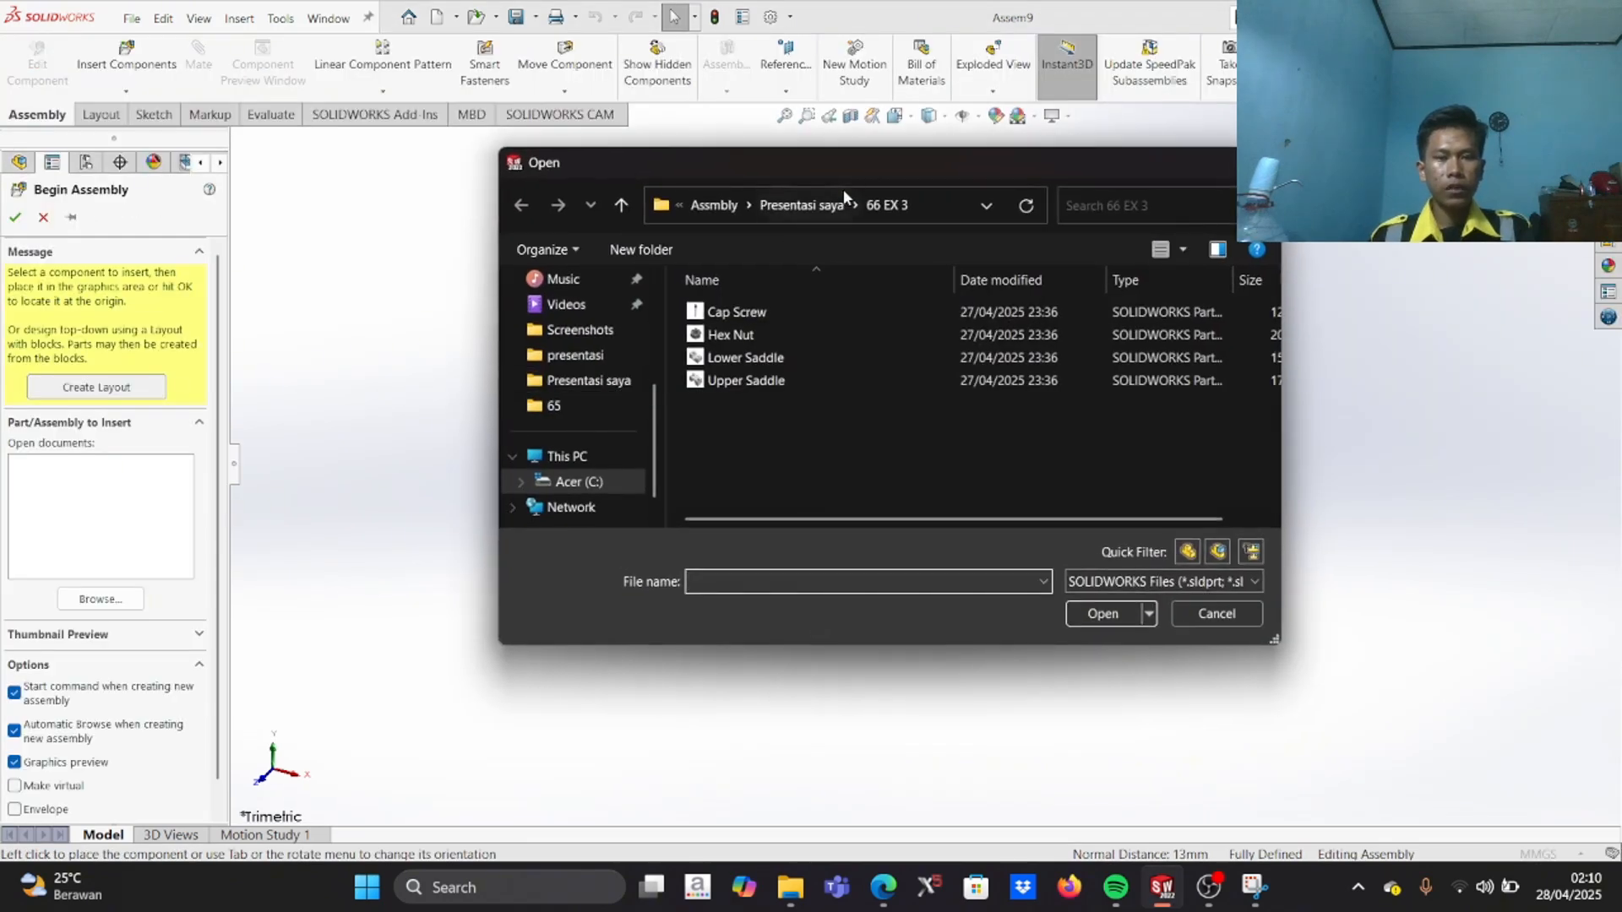
# Step: Open all six parts from the Presentasi saya folder 65 for insertion into the new assembly
pyautogui.click(802, 205)
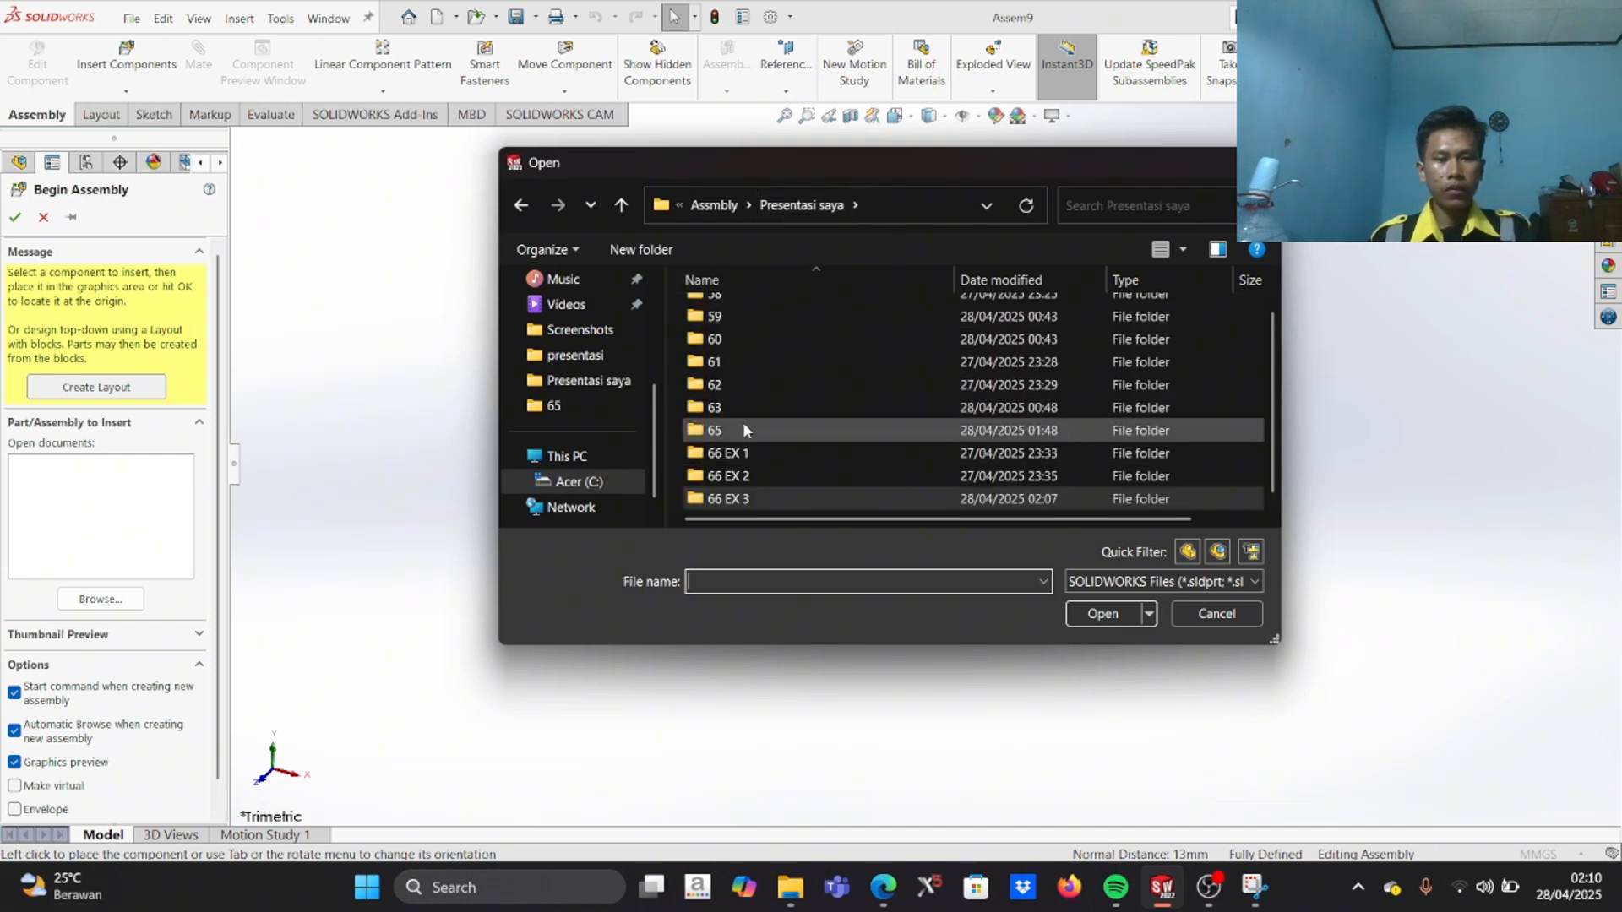
pyautogui.doubleClick(743, 423)
pyautogui.click(797, 417)
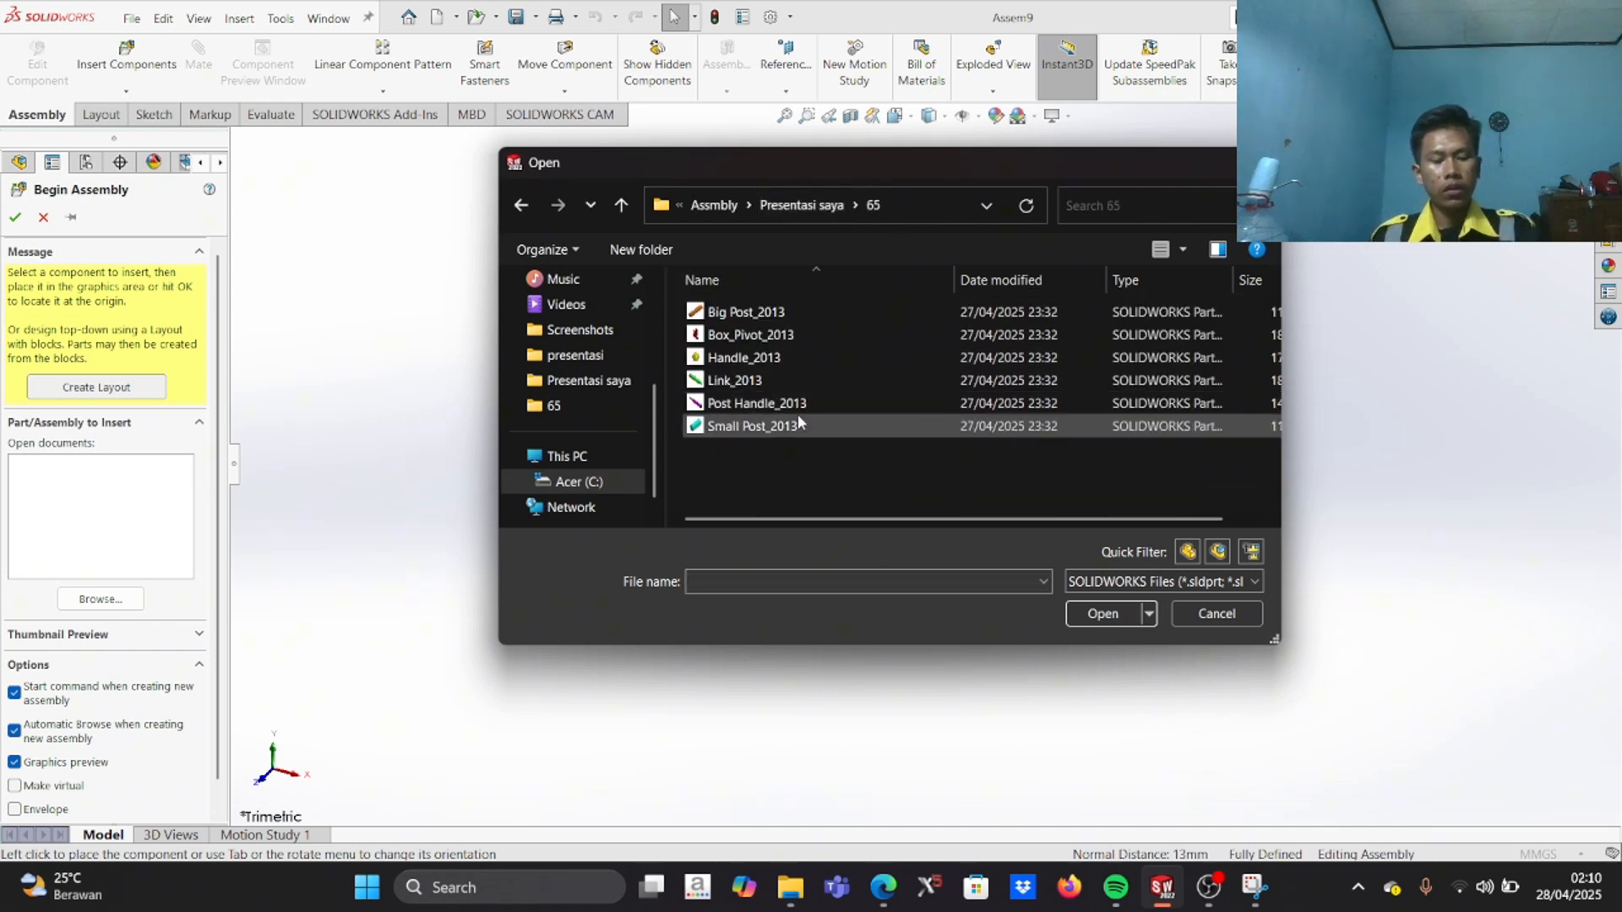
pyautogui.hotkey('ctrl', 'a')
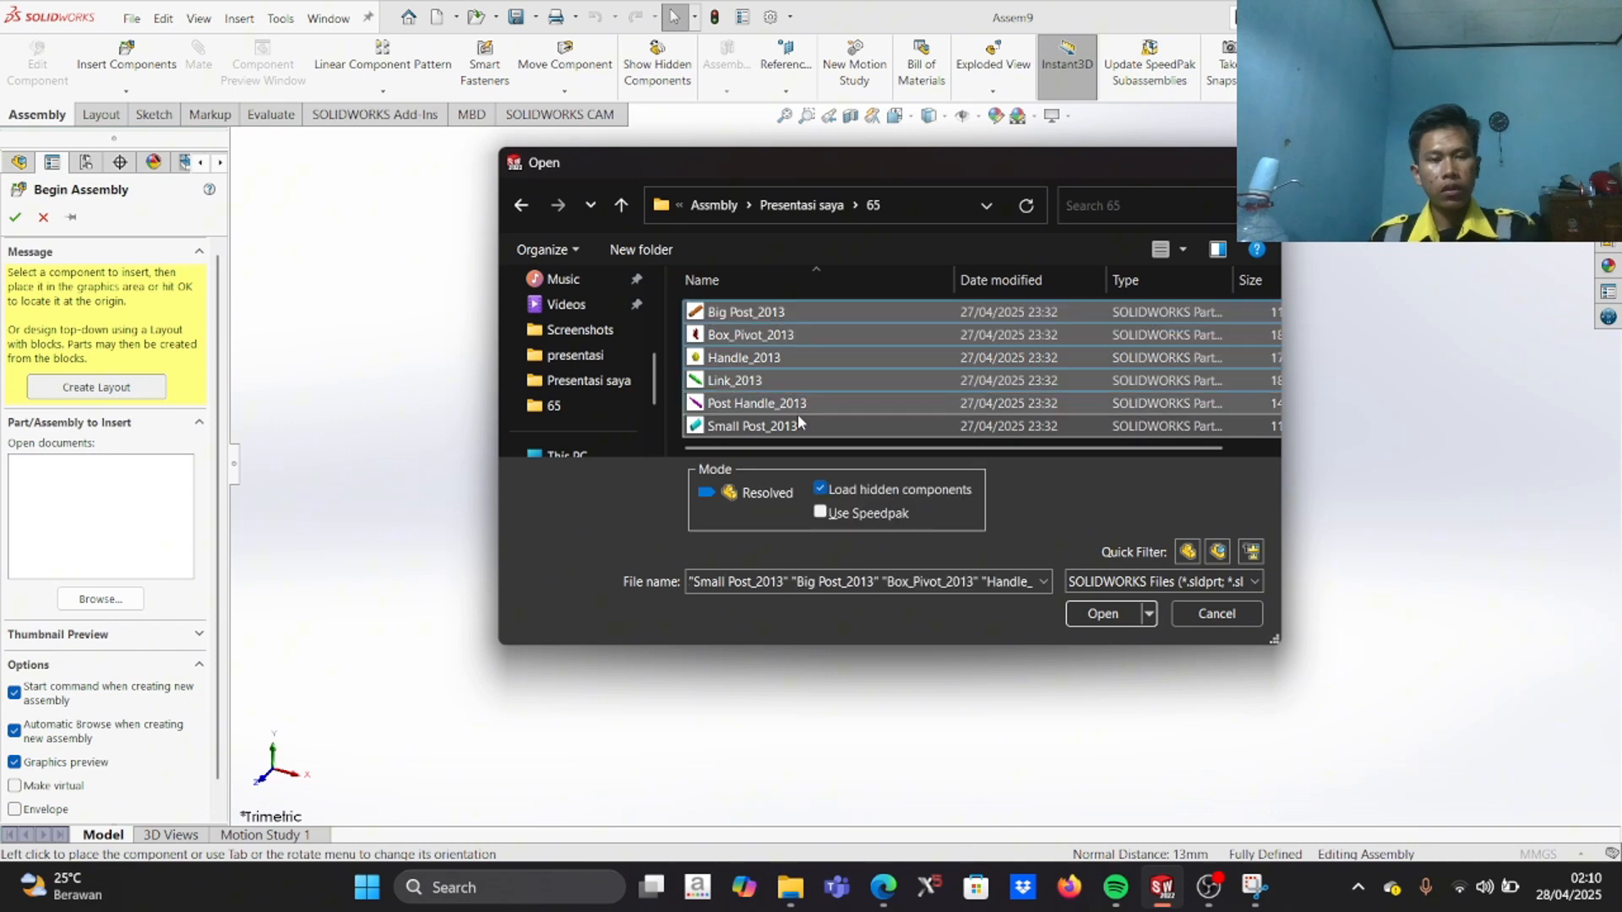
pyautogui.click(1102, 613)
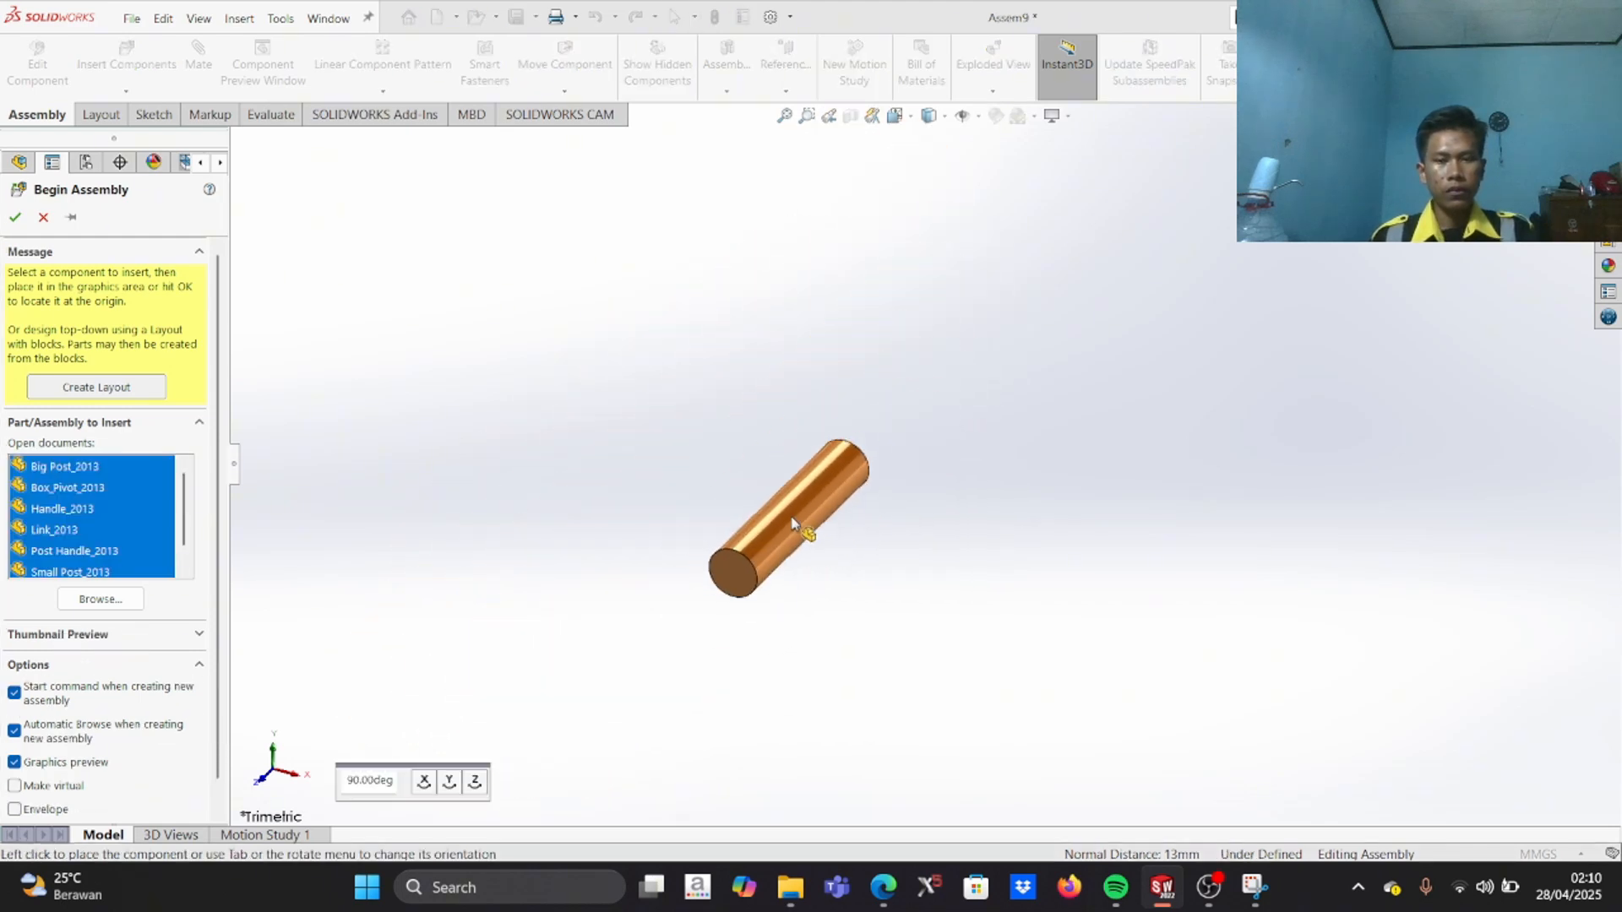
# Step: Place the Big Post, Box_Pivot, Handle, Link, Post Handle and Small Post parts spaced apart in the assembly
pyautogui.click(765, 501)
pyautogui.scroll(3, 920, 559)
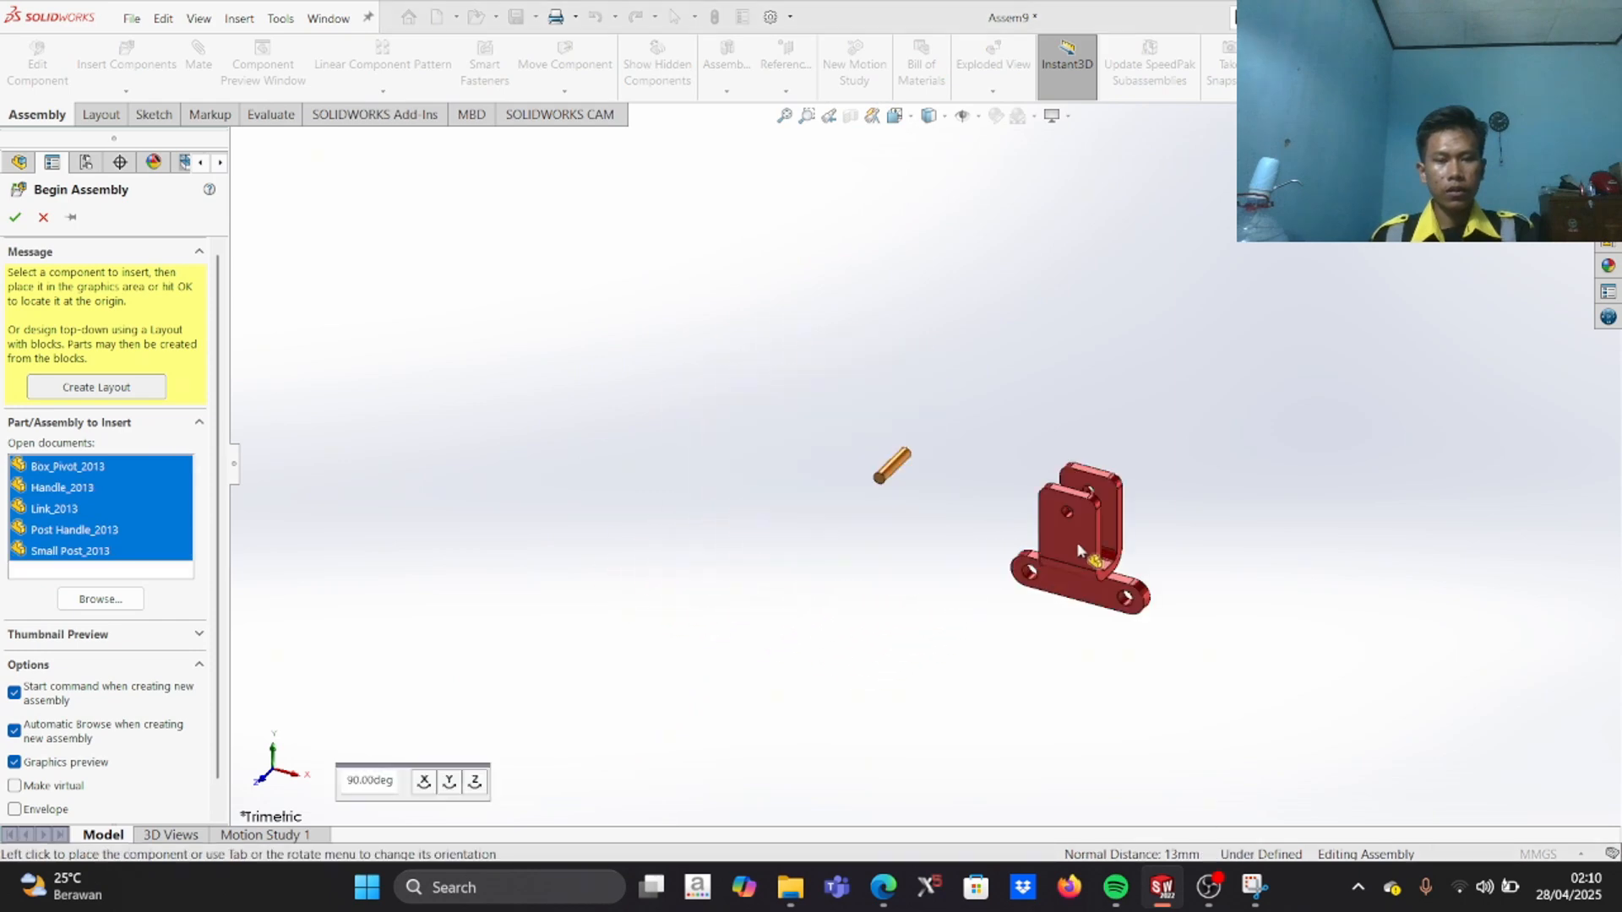
pyautogui.click(968, 495)
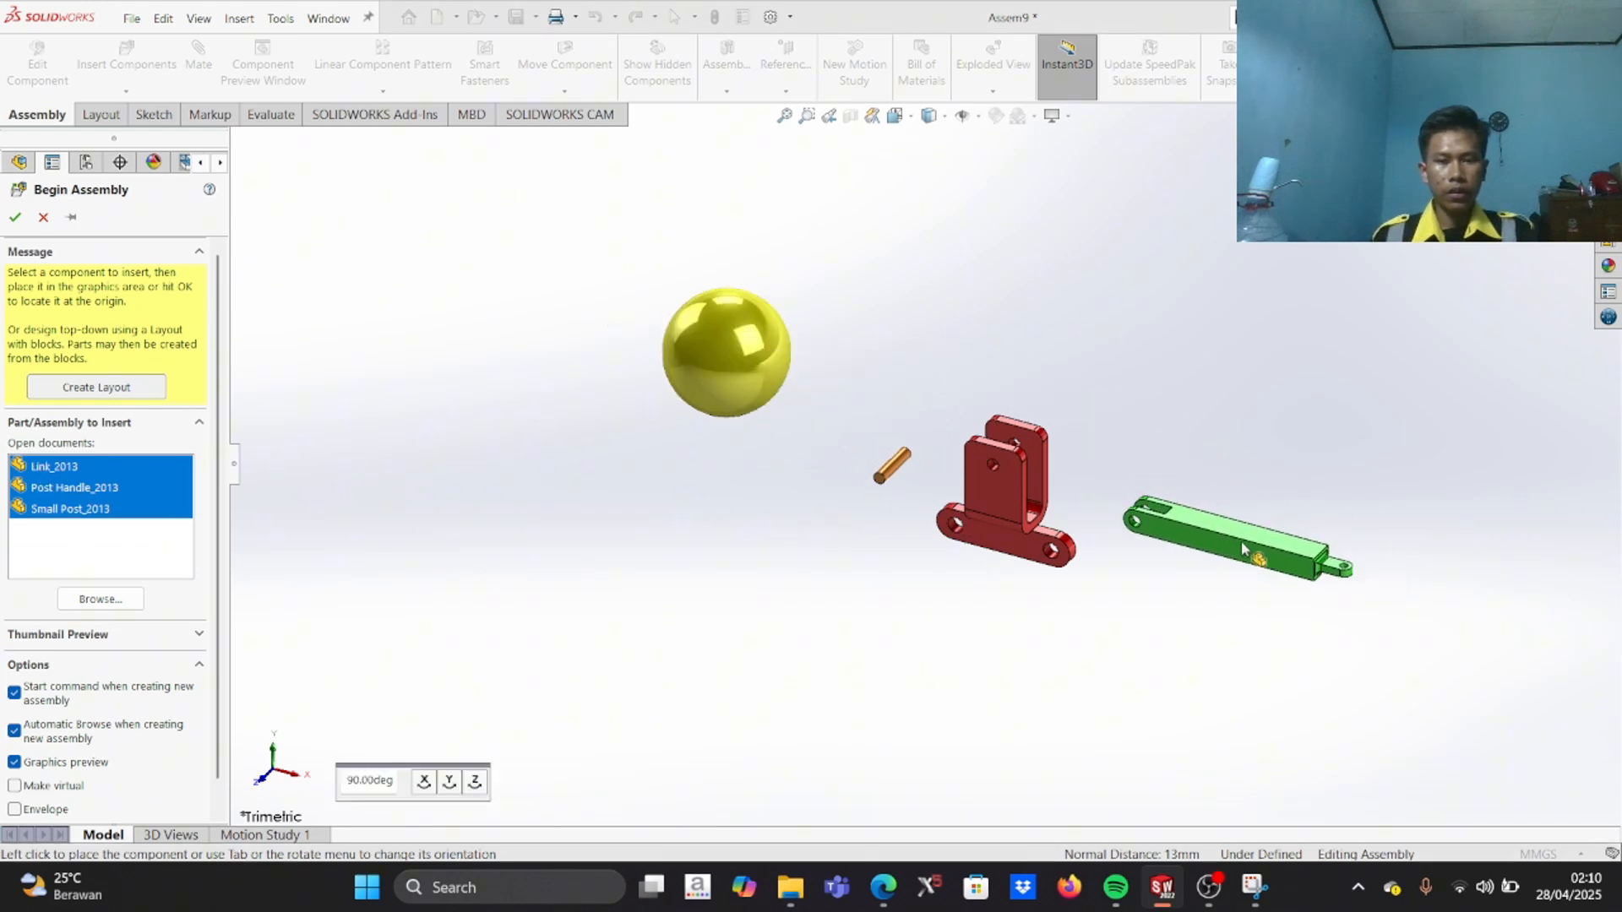
pyautogui.click(1242, 543)
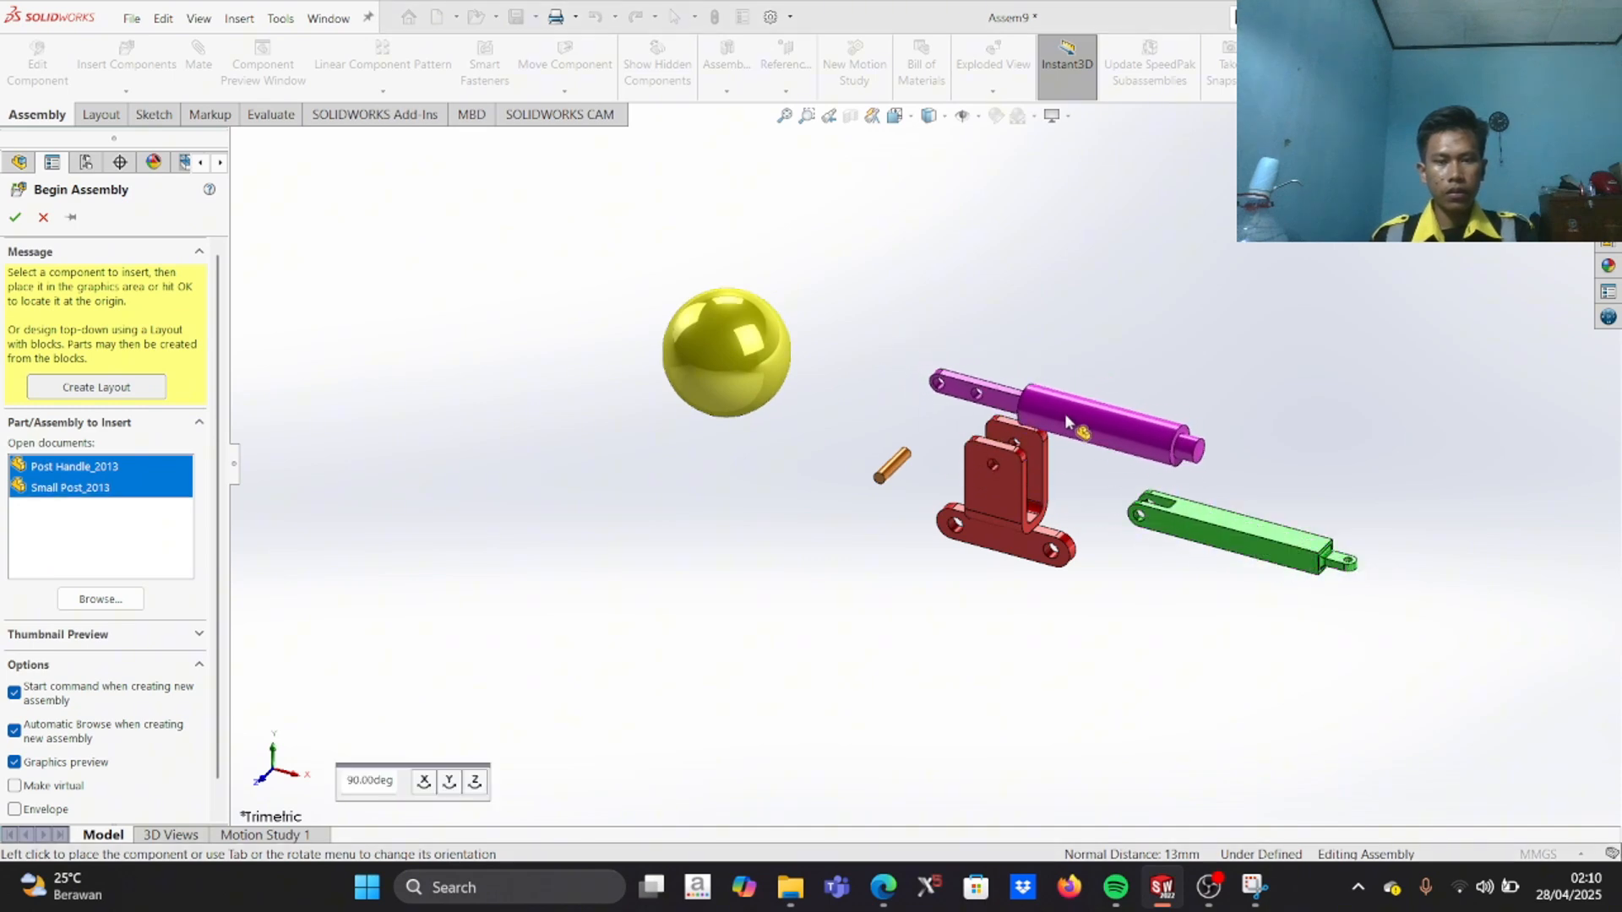
pyautogui.click(1078, 397)
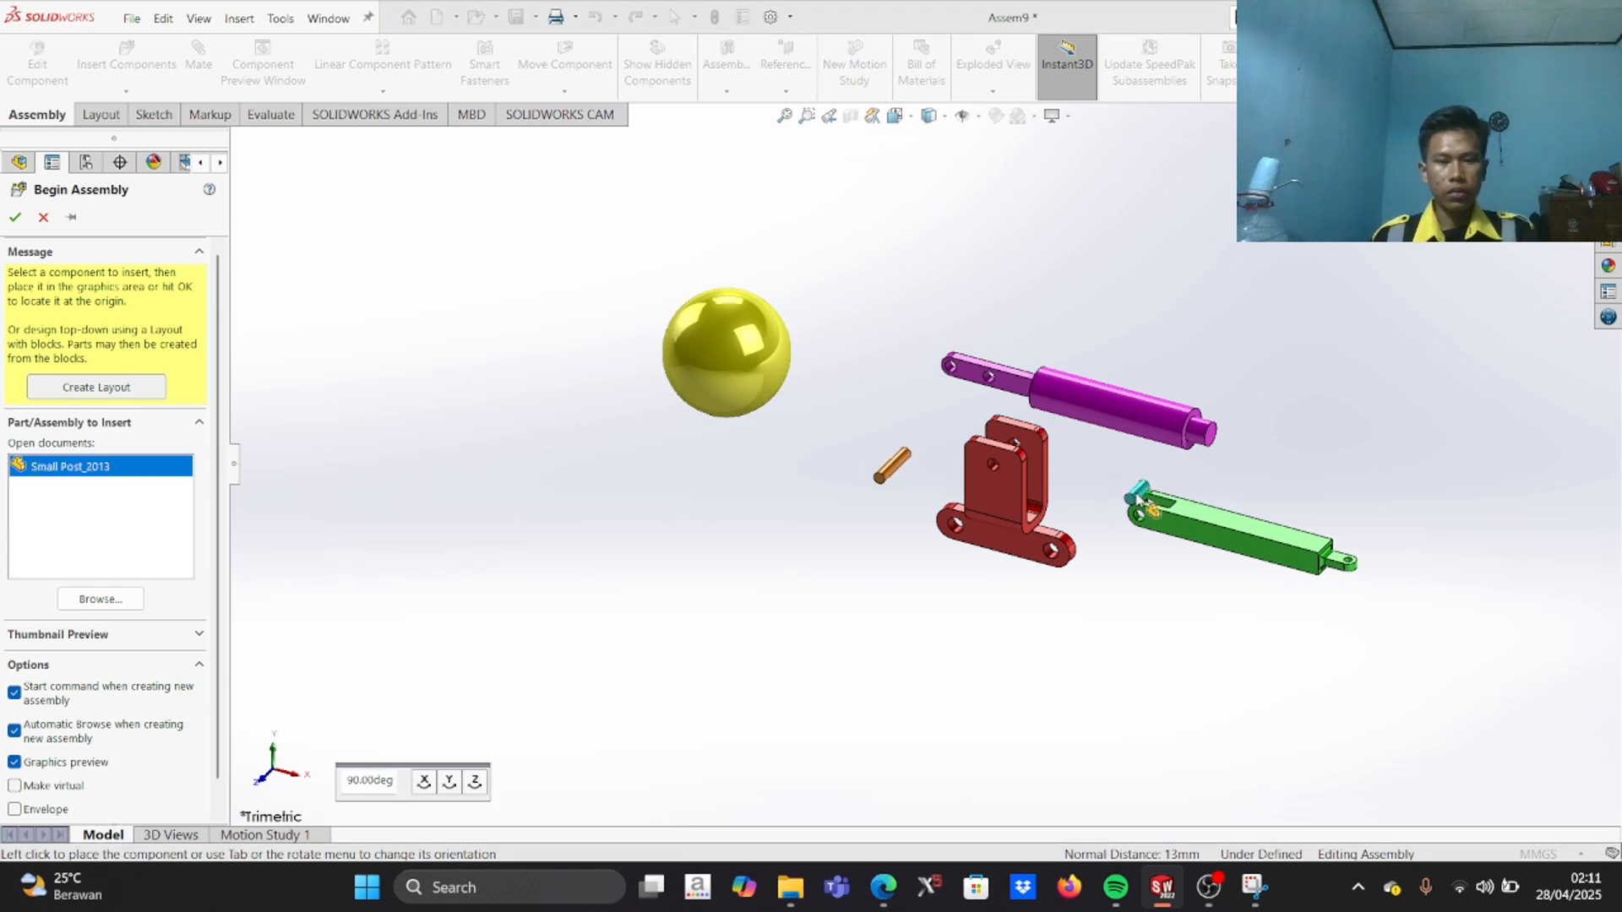
pyautogui.click(1115, 492)
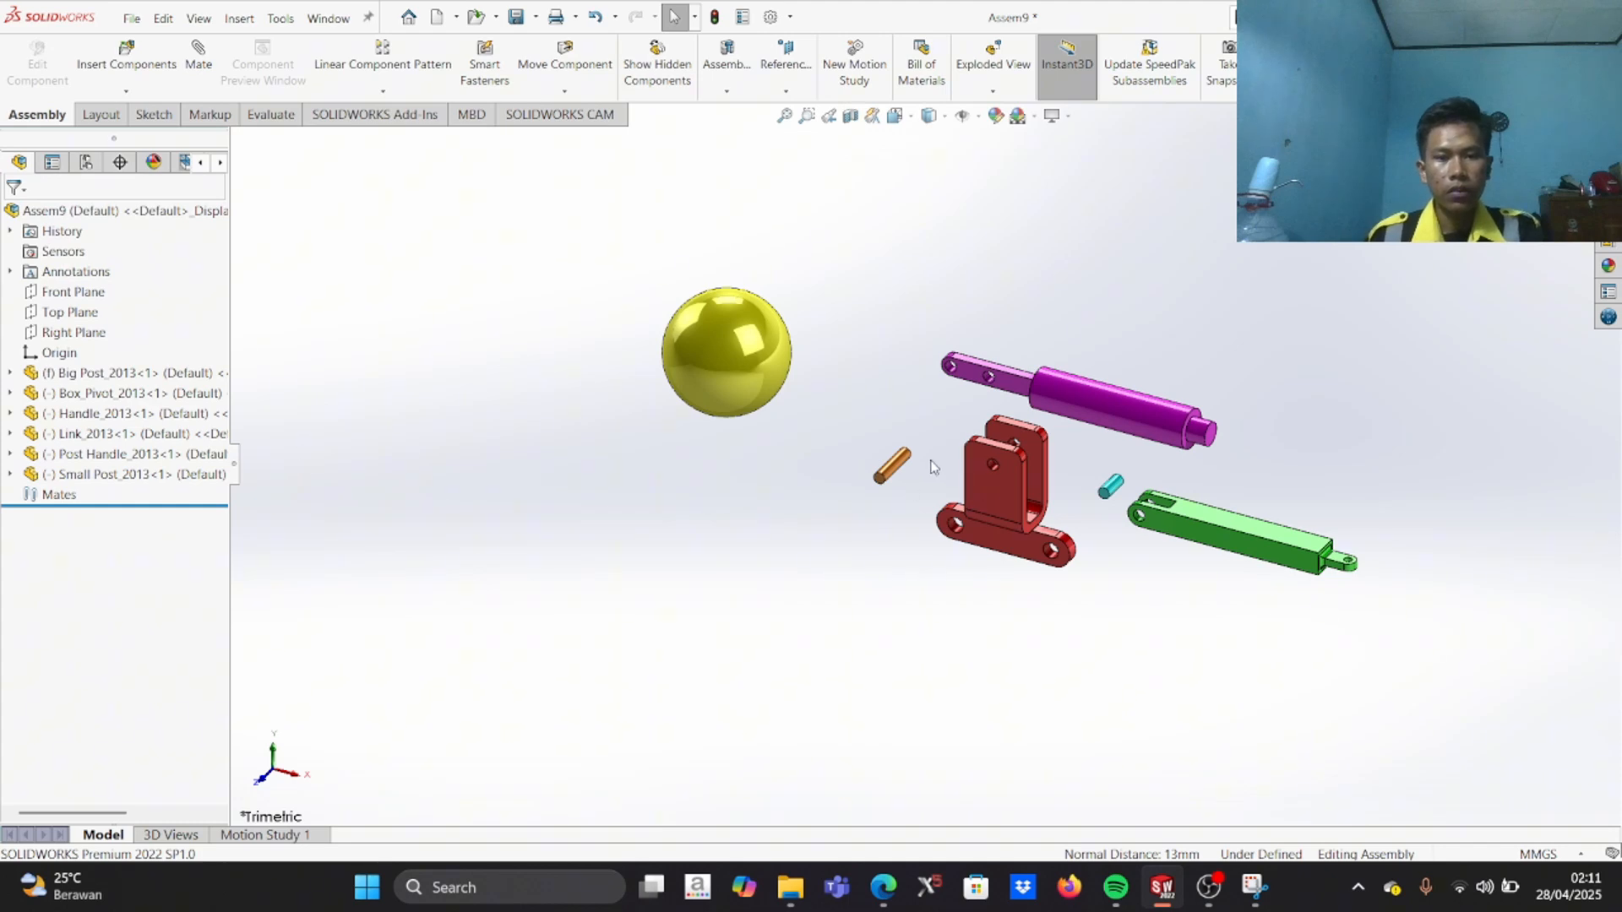
# Step: Fix the red Box_Pivot_2013 component in place
pyautogui.rightClick(1000, 495)
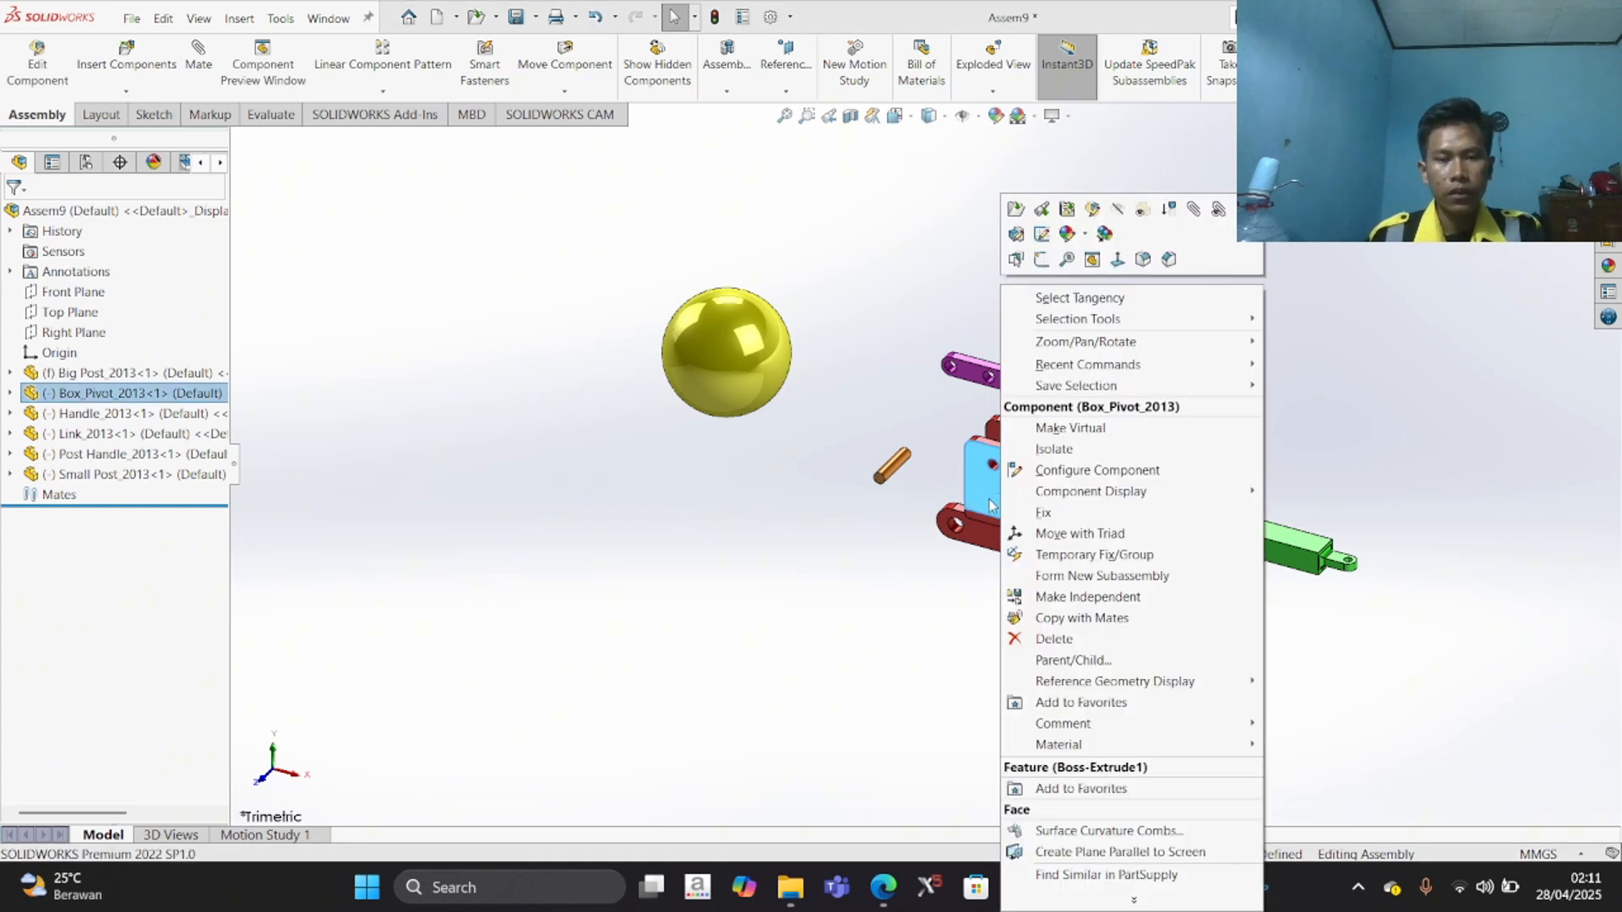
pyautogui.click(906, 566)
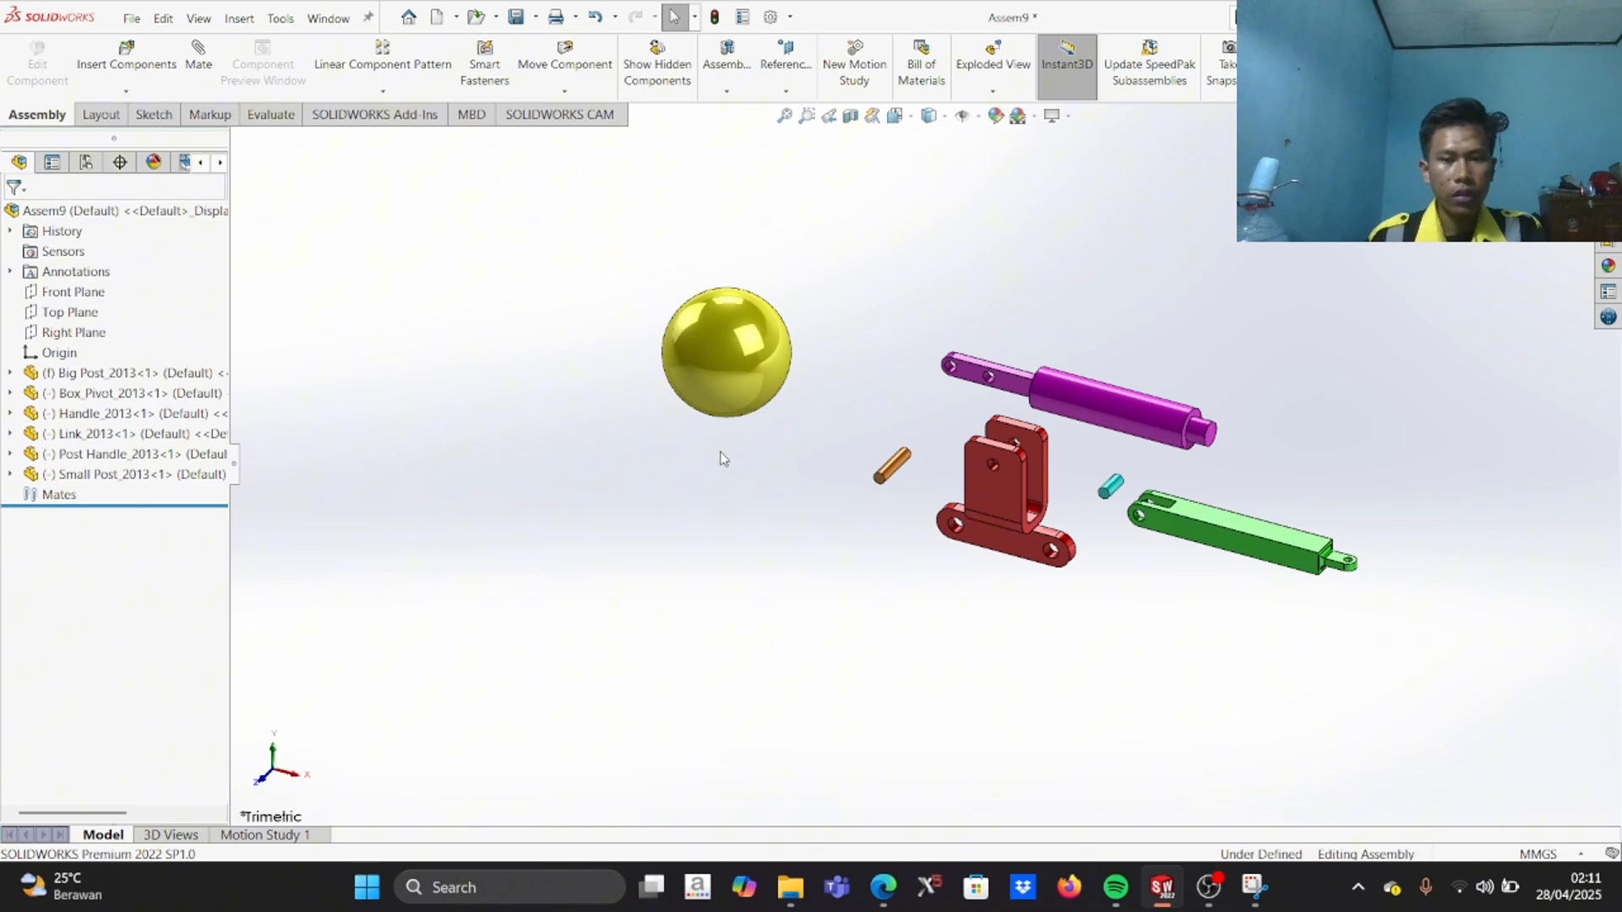
pyautogui.click(993, 483)
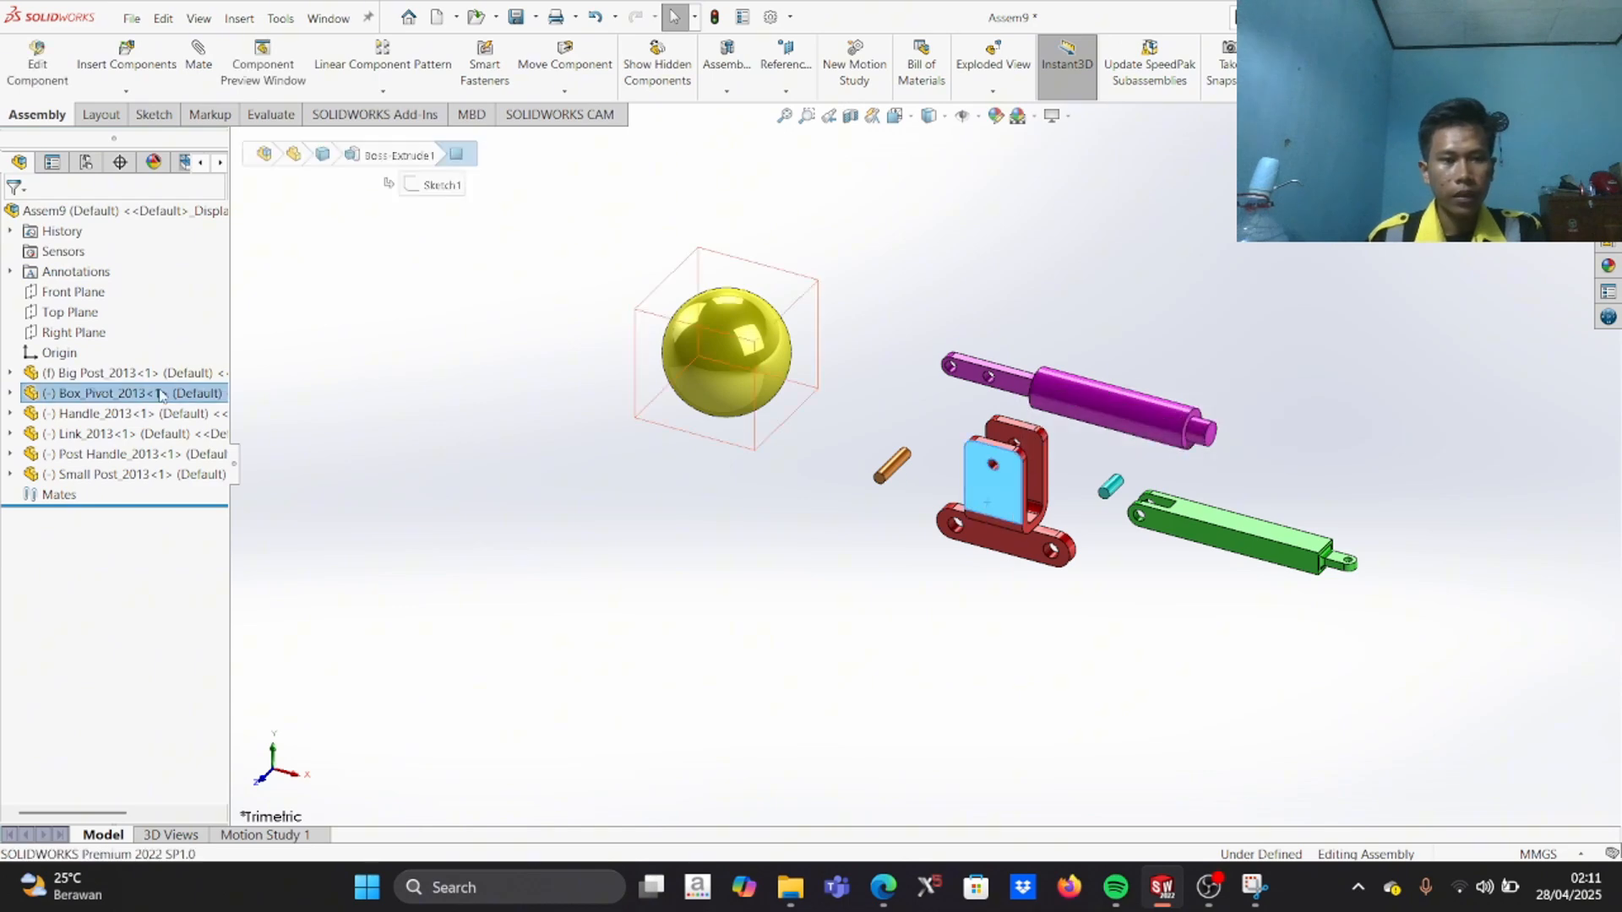
pyautogui.rightClick(76, 393)
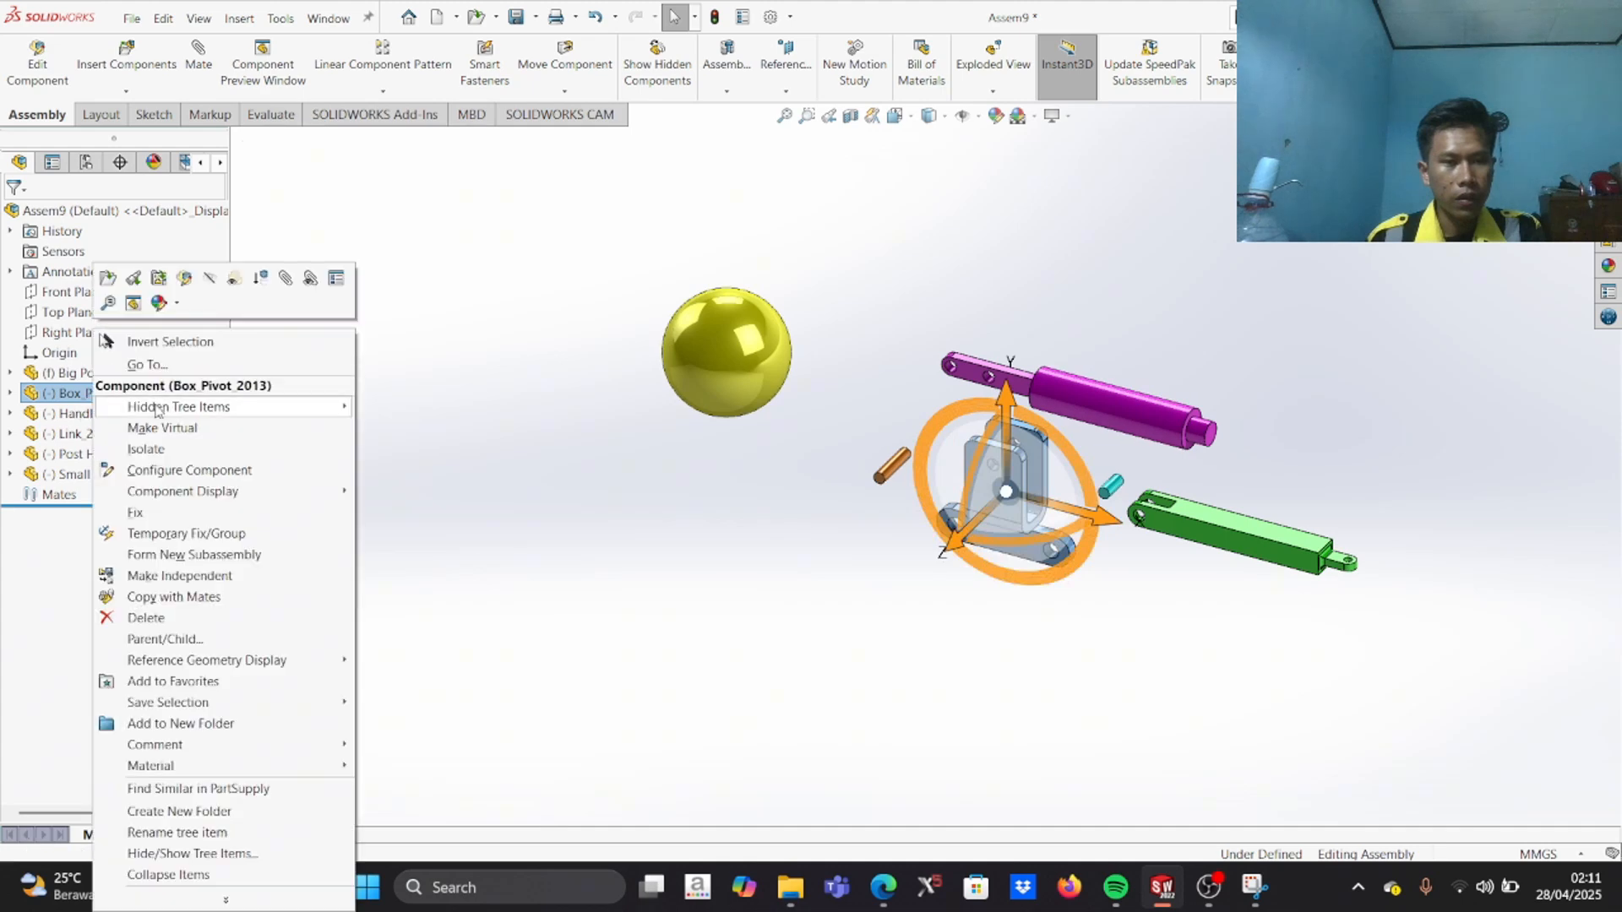
pyautogui.click(135, 514)
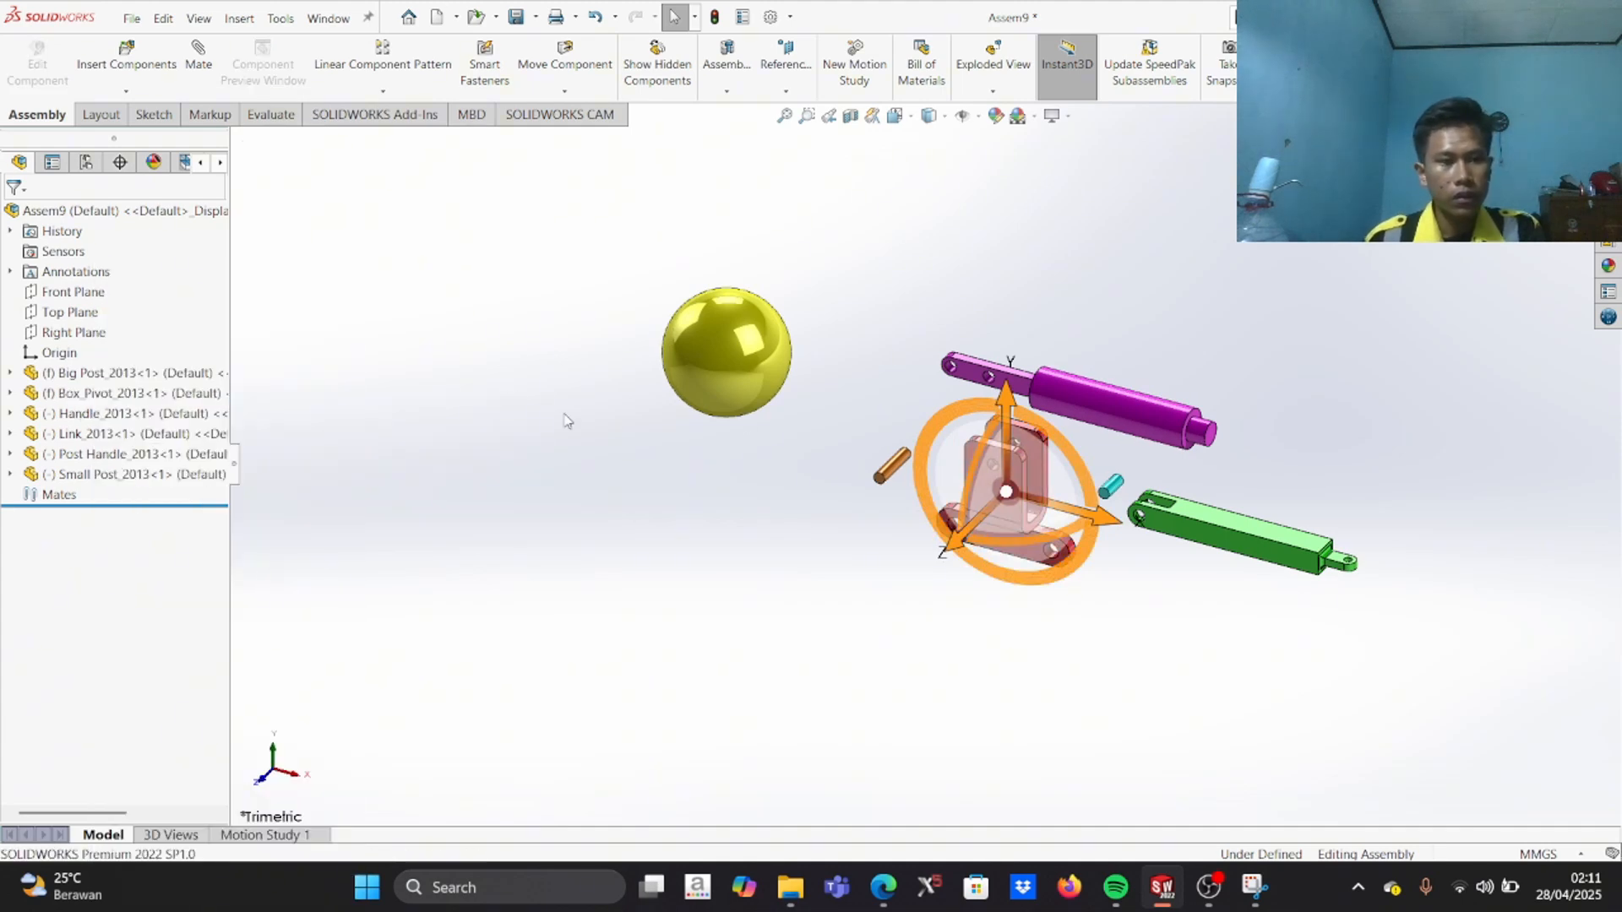
pyautogui.click(504, 468)
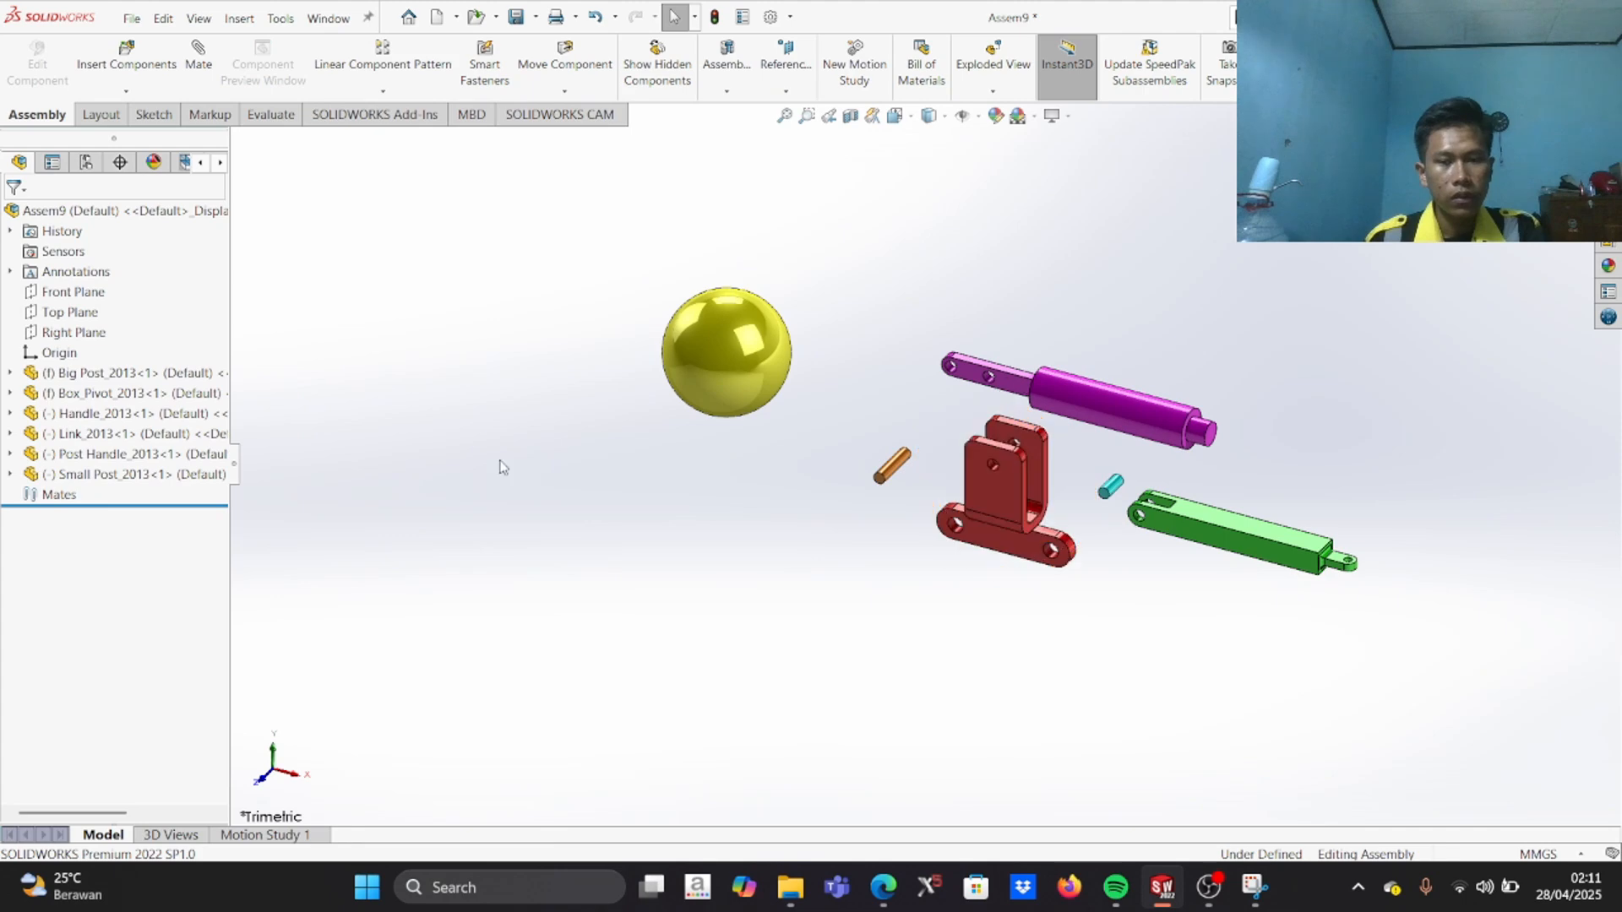
# Step: Float the Big Post_2013 component so it can move freely
pyautogui.click(82, 375)
pyautogui.rightClick(82, 375)
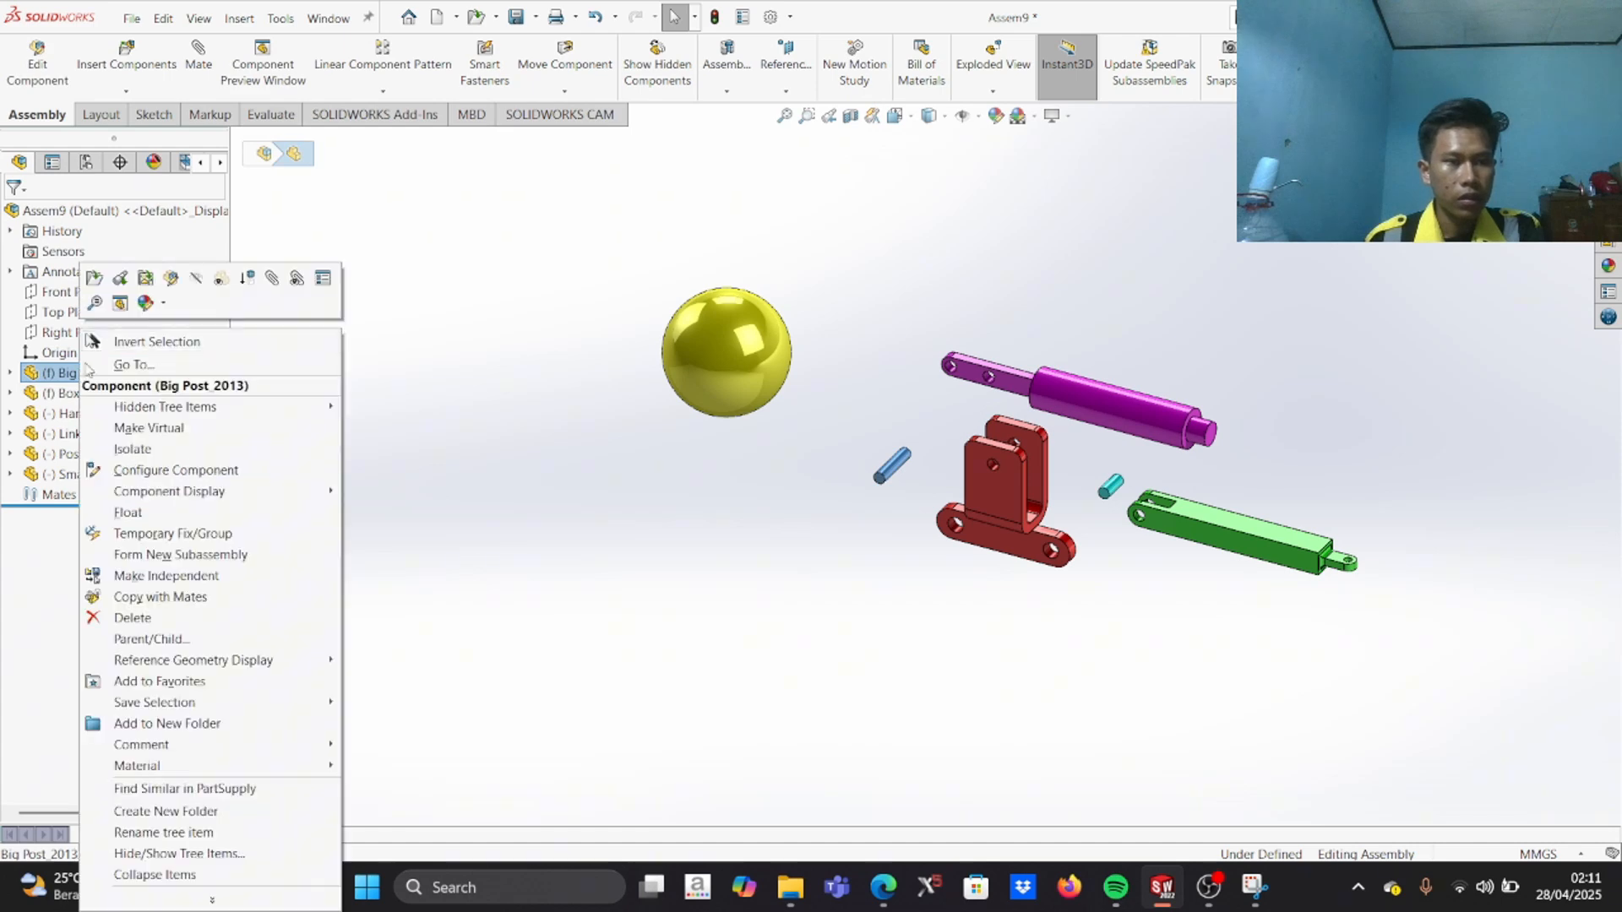
pyautogui.click(149, 513)
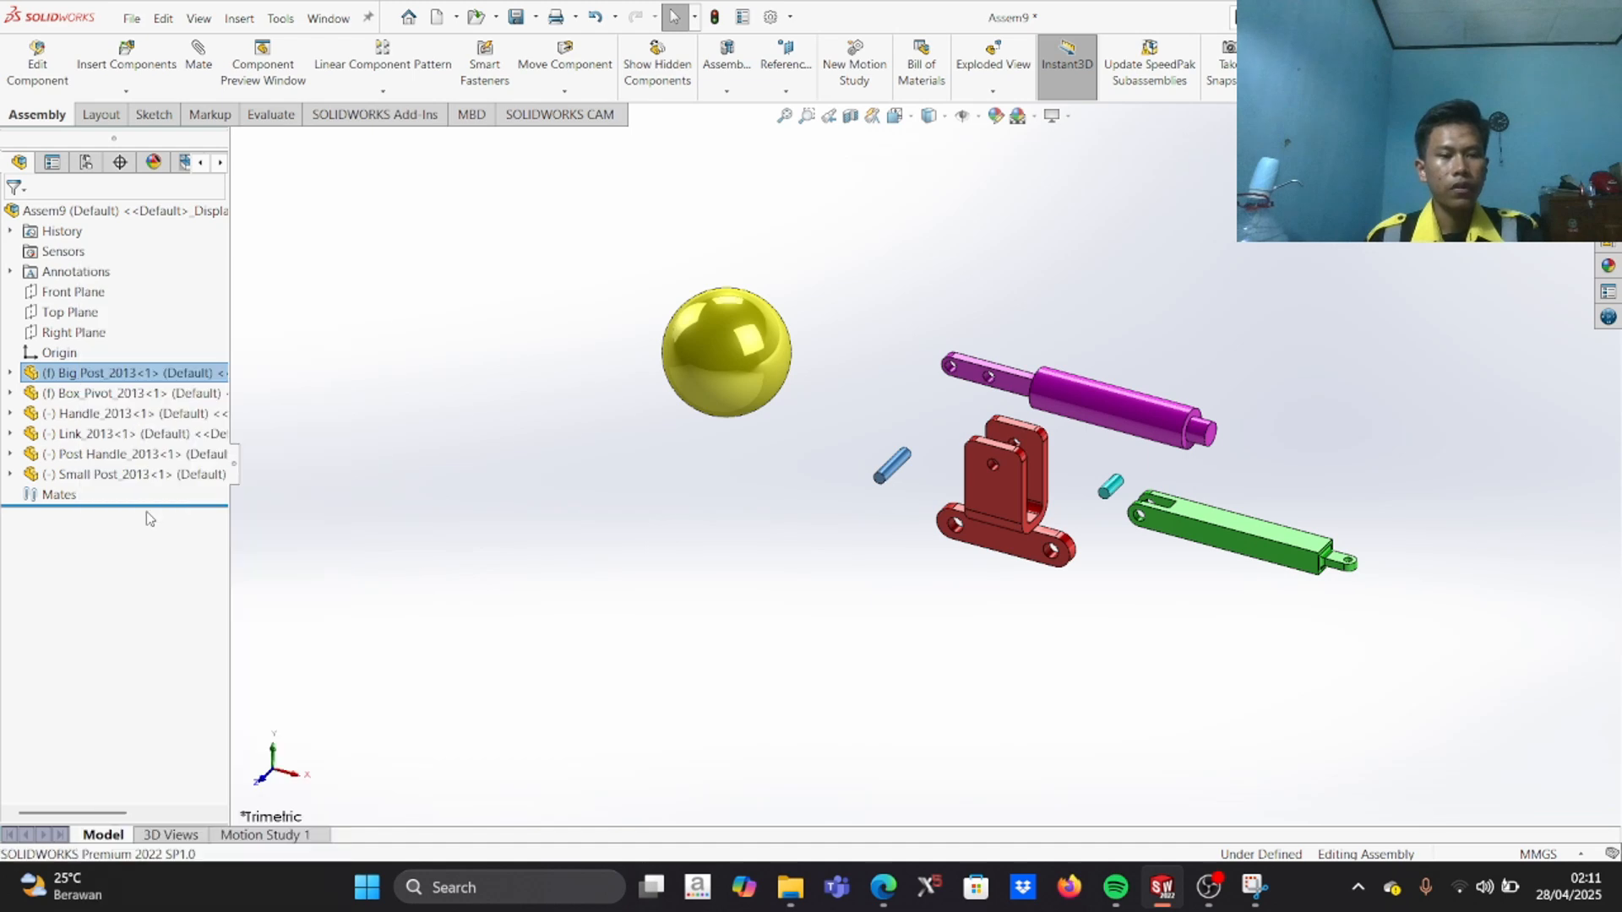
# Step: Move the orange Big Post around freely in the space beside the red Box_Pivot
pyautogui.scroll(-5, 1082, 475)
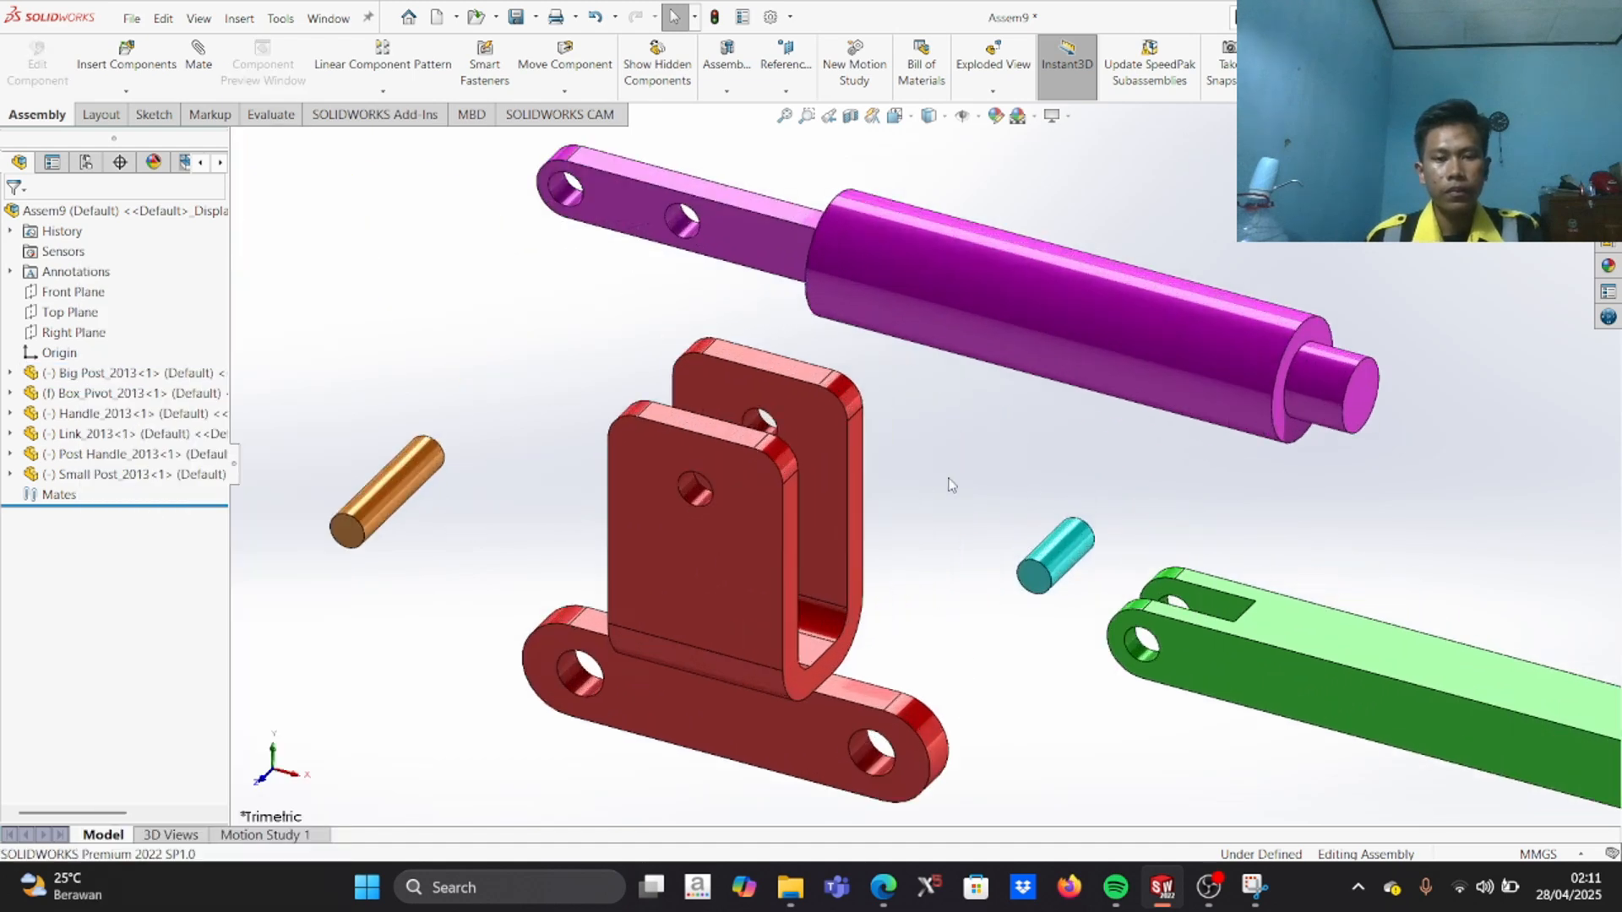
pyautogui.scroll(3, 981, 478)
pyautogui.moveTo(910, 469); pyautogui.dragTo(850, 499, button='middle')
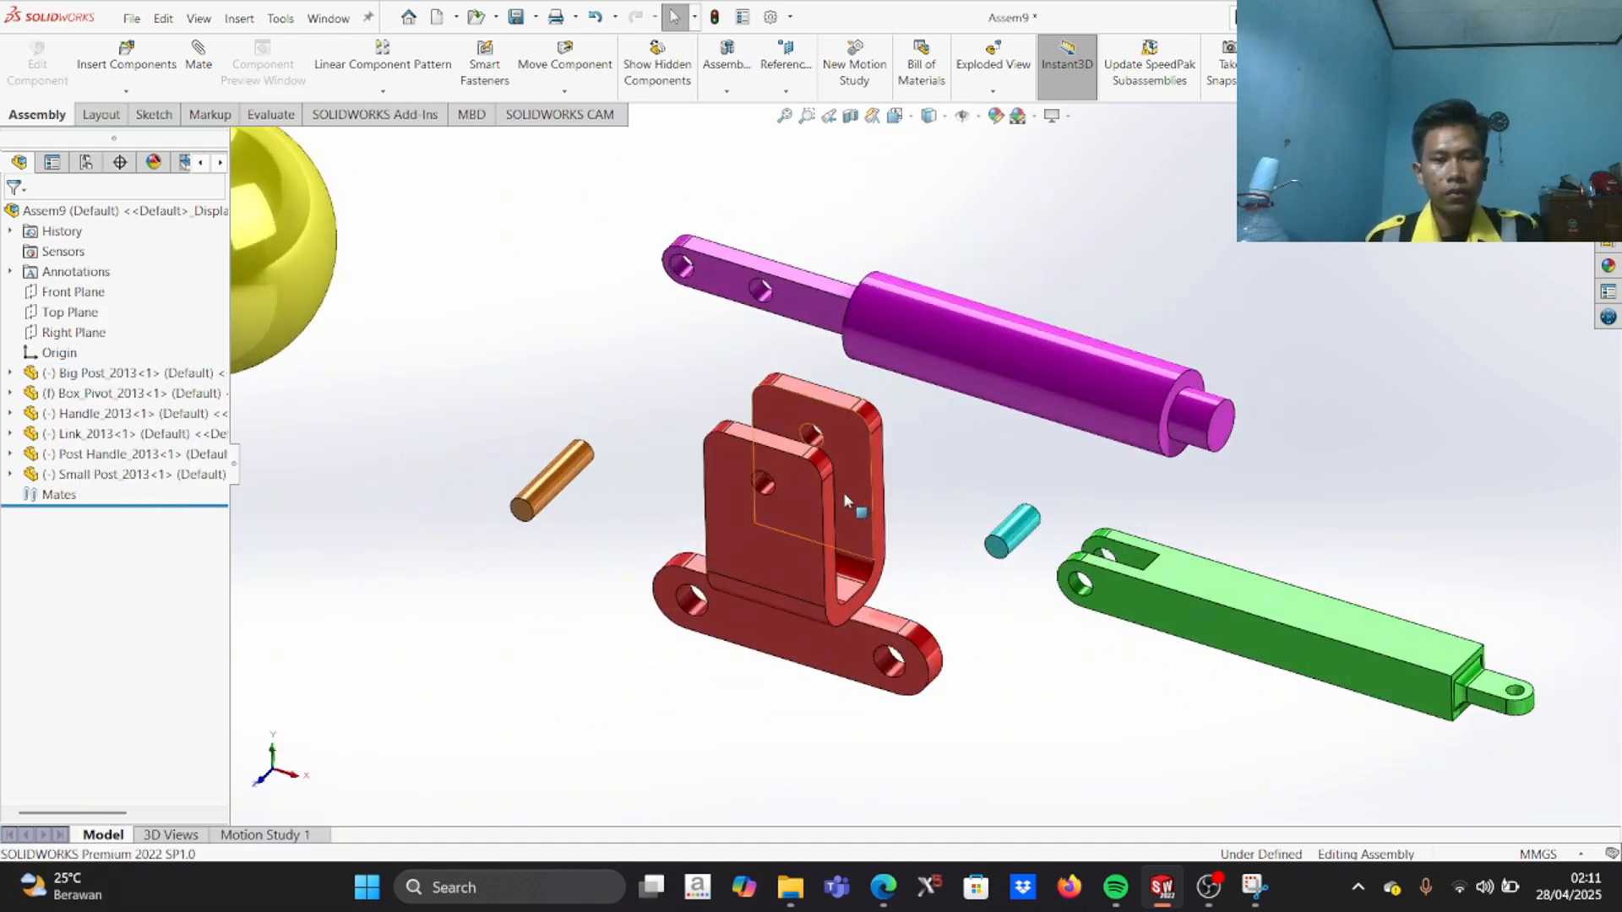
pyautogui.scroll(-3, 845, 486)
pyautogui.scroll(2, 630, 473)
pyautogui.scroll(-2, 583, 474)
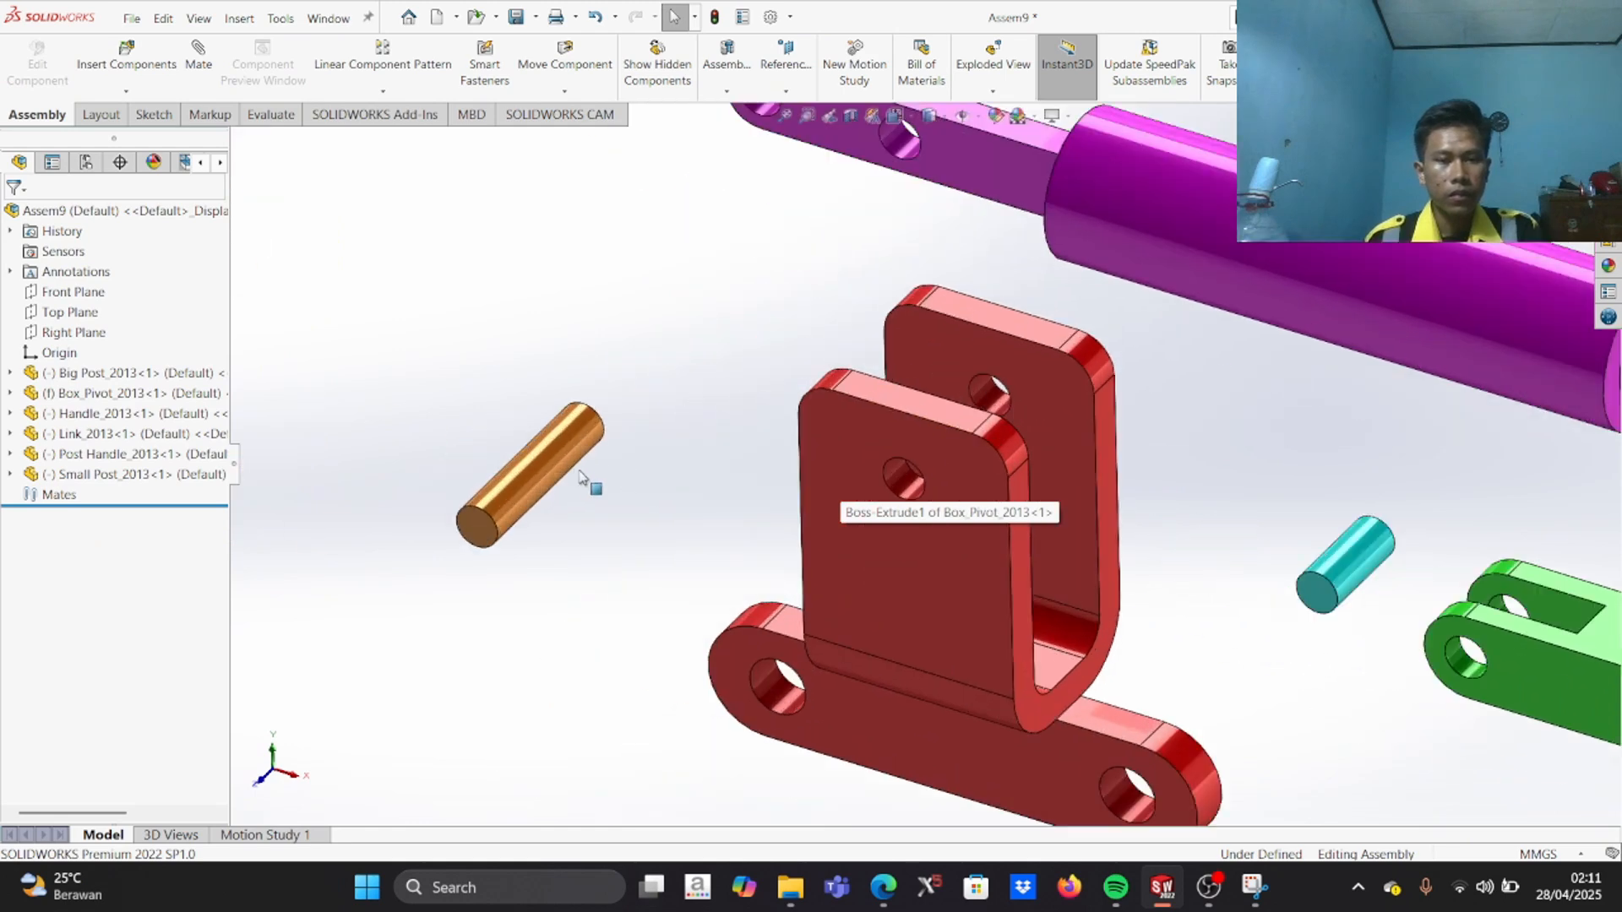
pyautogui.moveTo(484, 505); pyautogui.dragTo(592, 444)
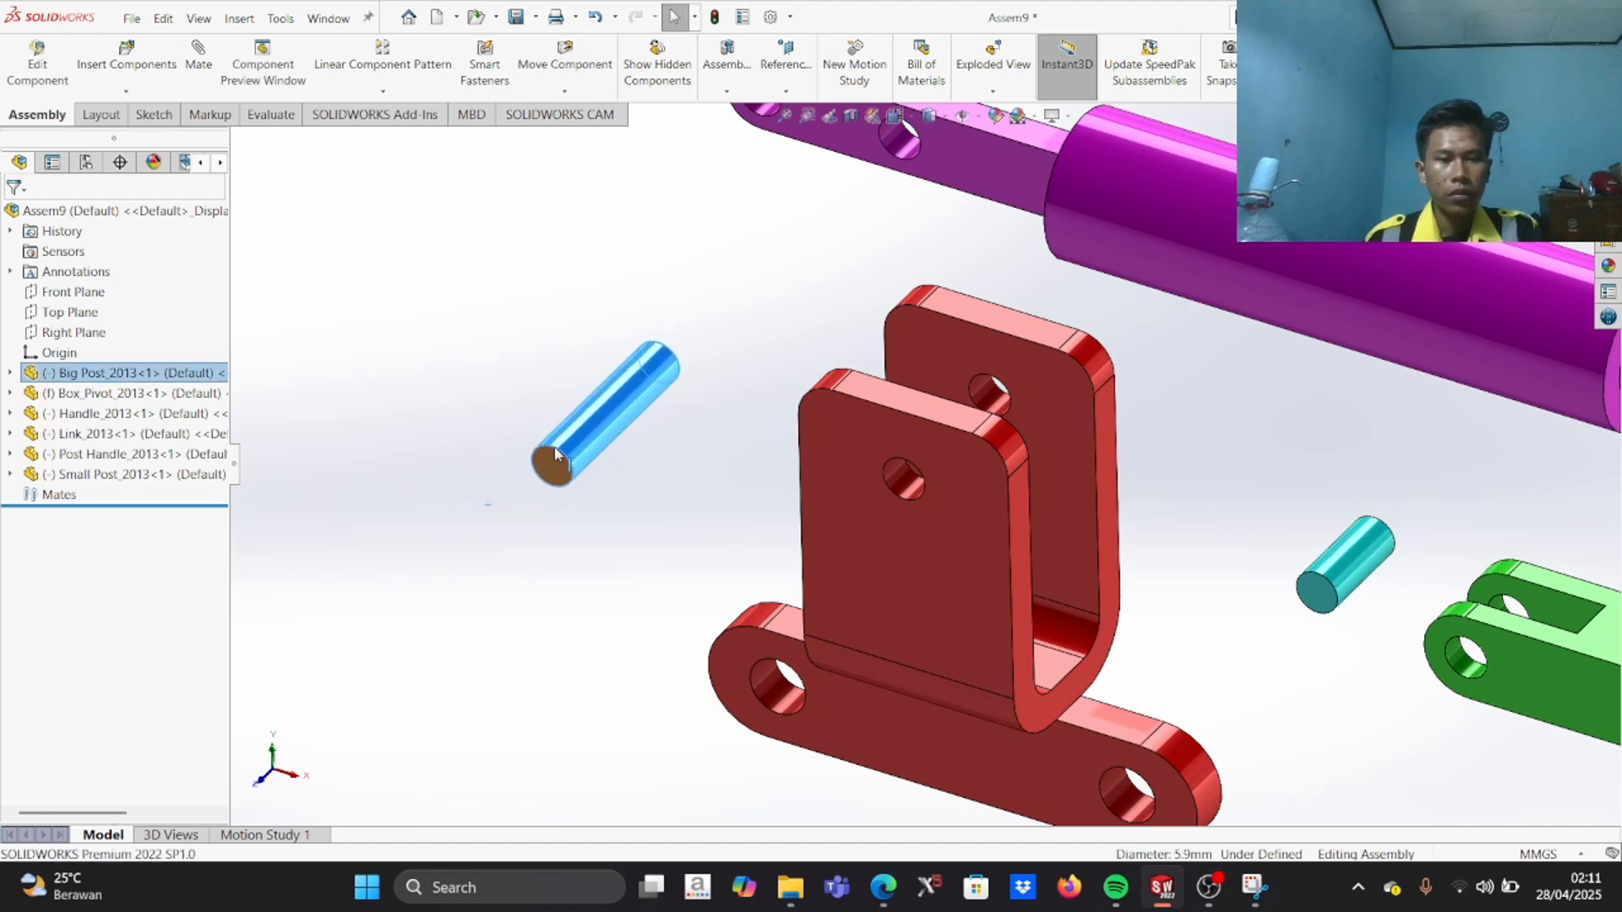
pyautogui.press('f')
pyautogui.click(573, 494)
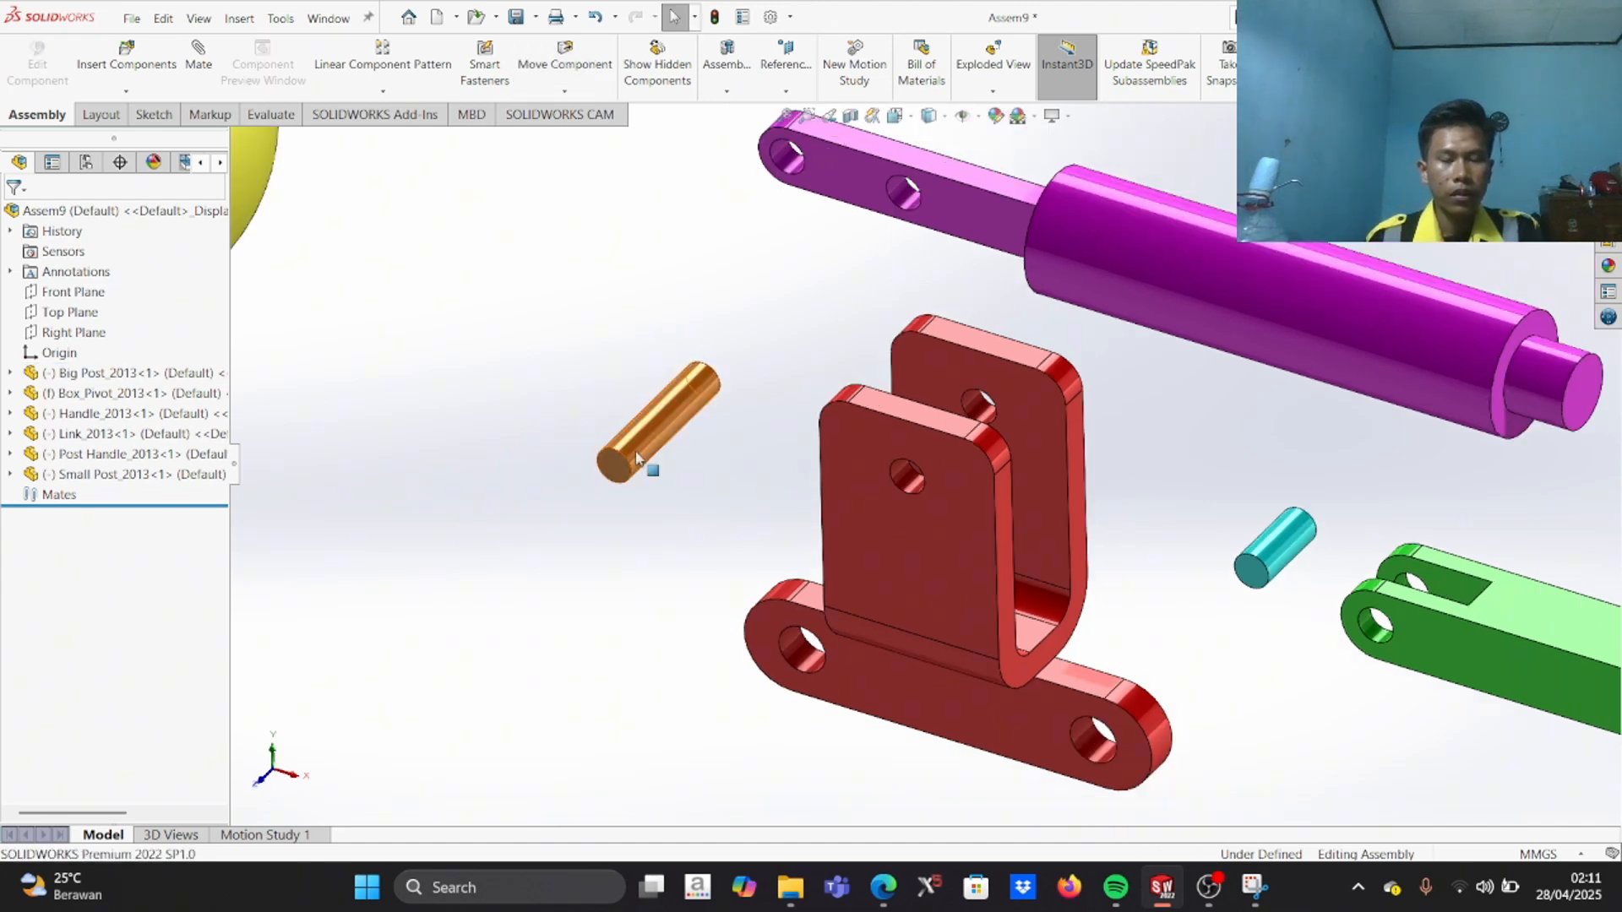
pyautogui.moveTo(629, 443); pyautogui.dragTo(474, 489)
pyautogui.press('Escape')
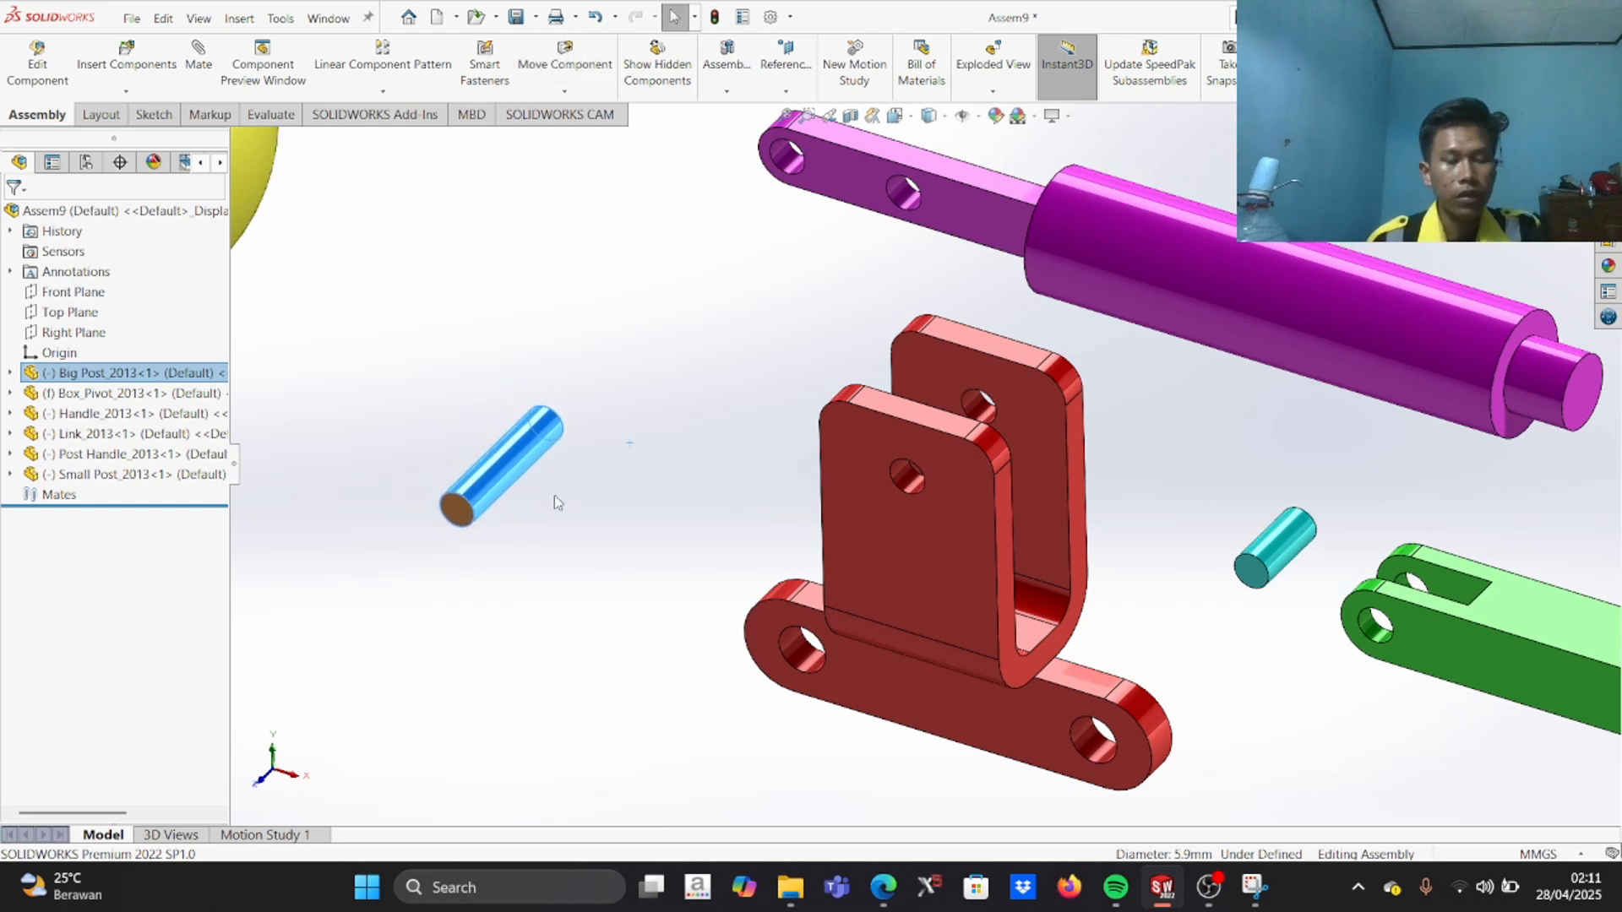
# Step: Add a concentric mate between the Big Post's circular end edge and the upper hole in the Box_Pivot's front plate
pyautogui.scroll(-3, 532, 527)
pyautogui.click(543, 532)
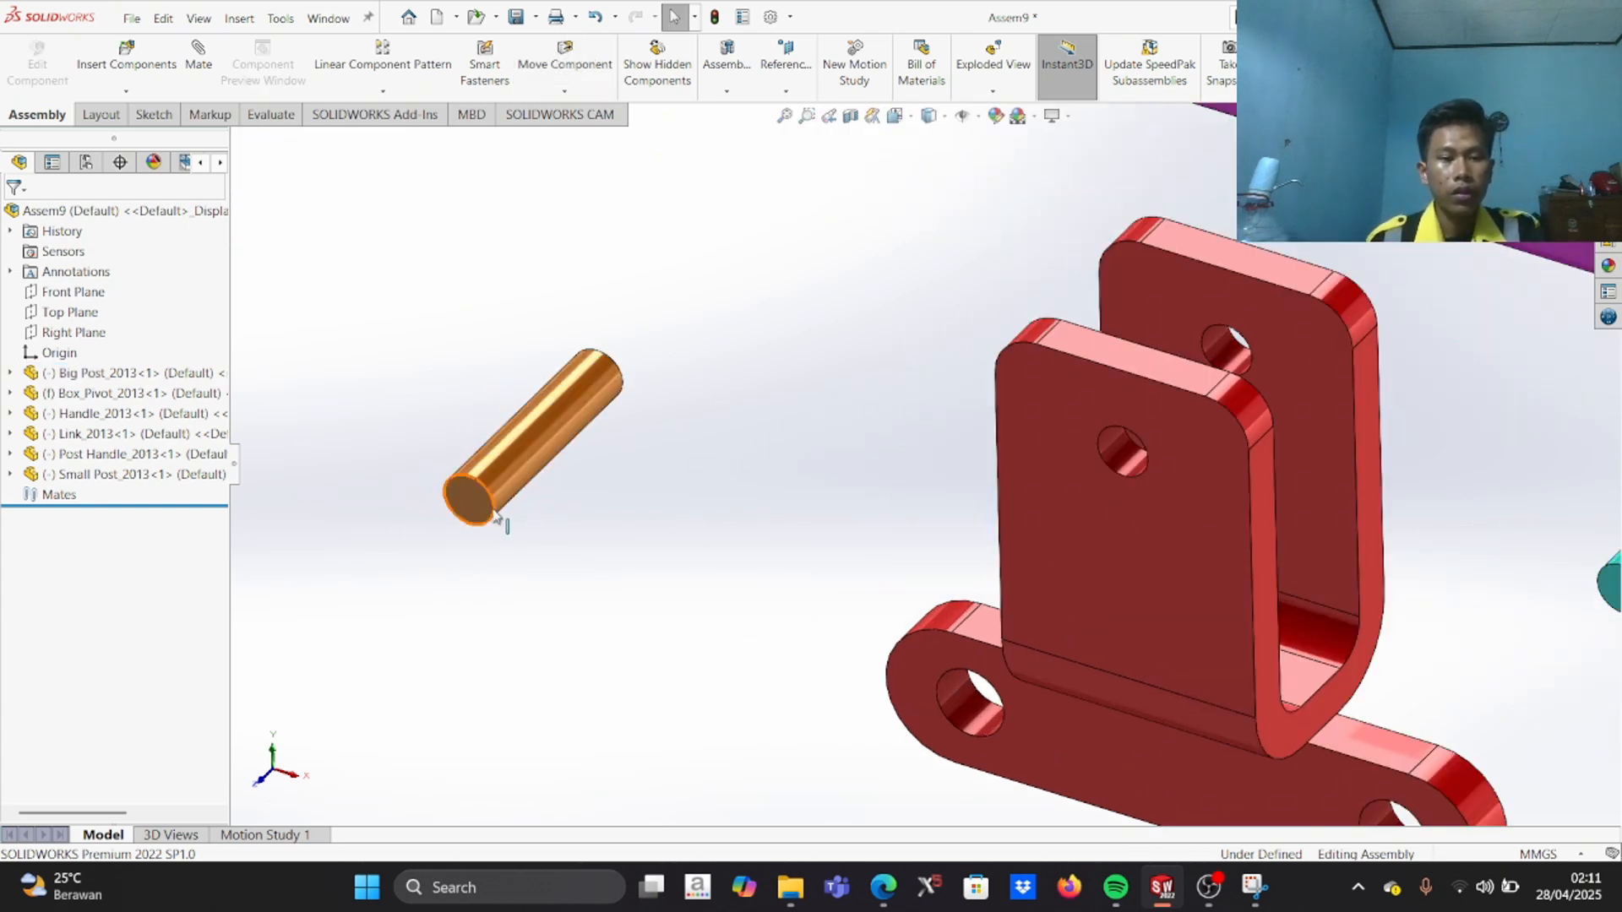
pyautogui.click(498, 513)
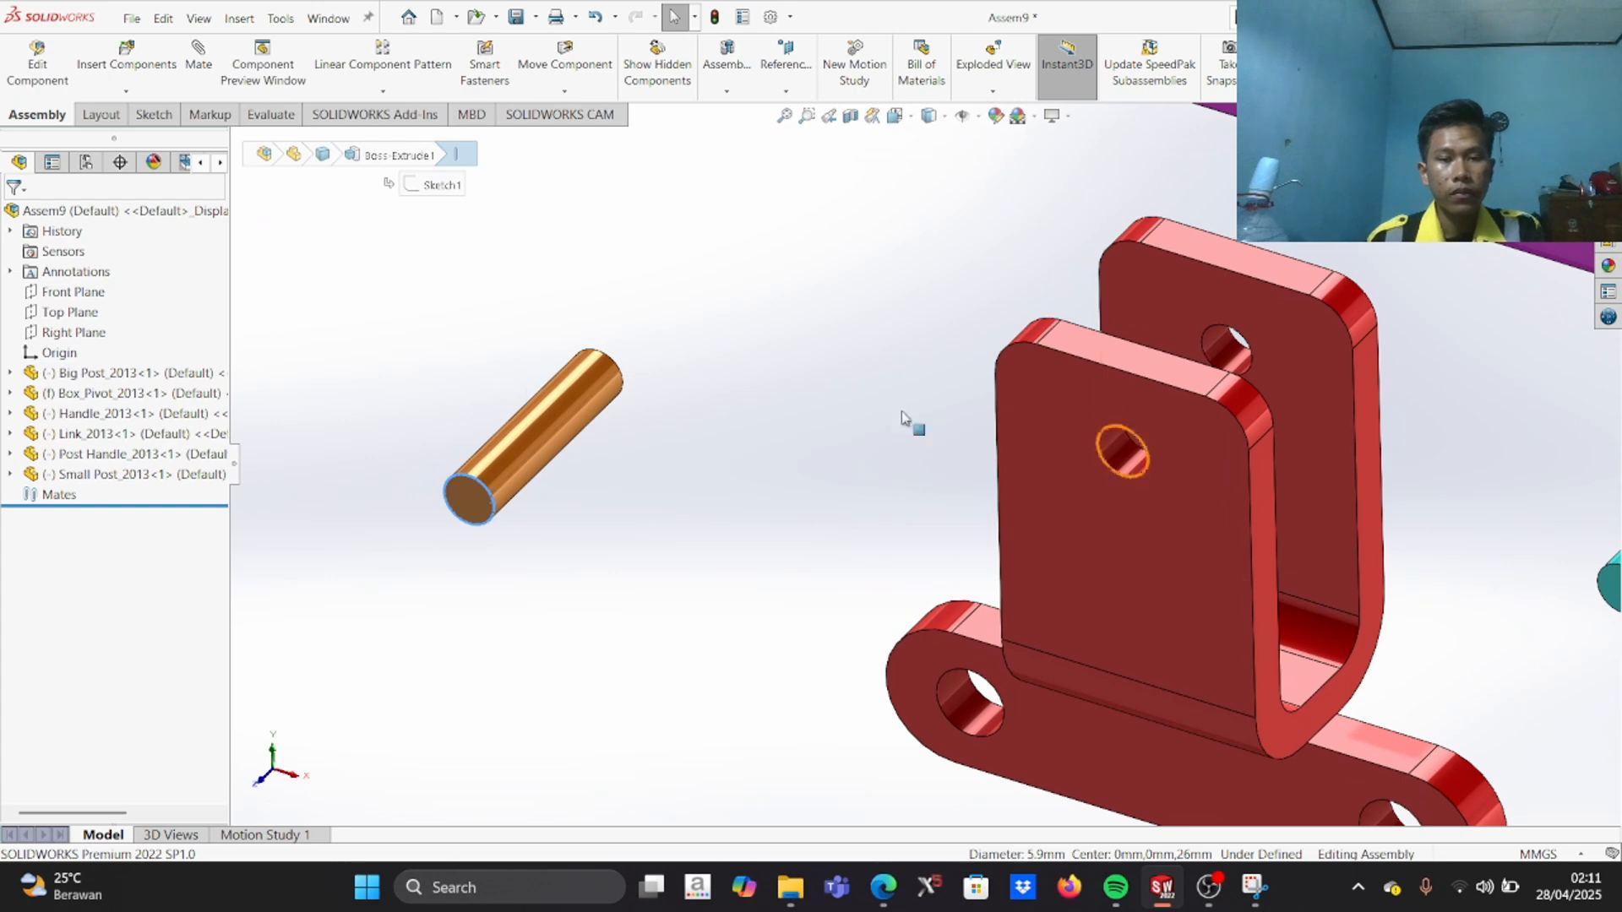
pyautogui.click(207, 67)
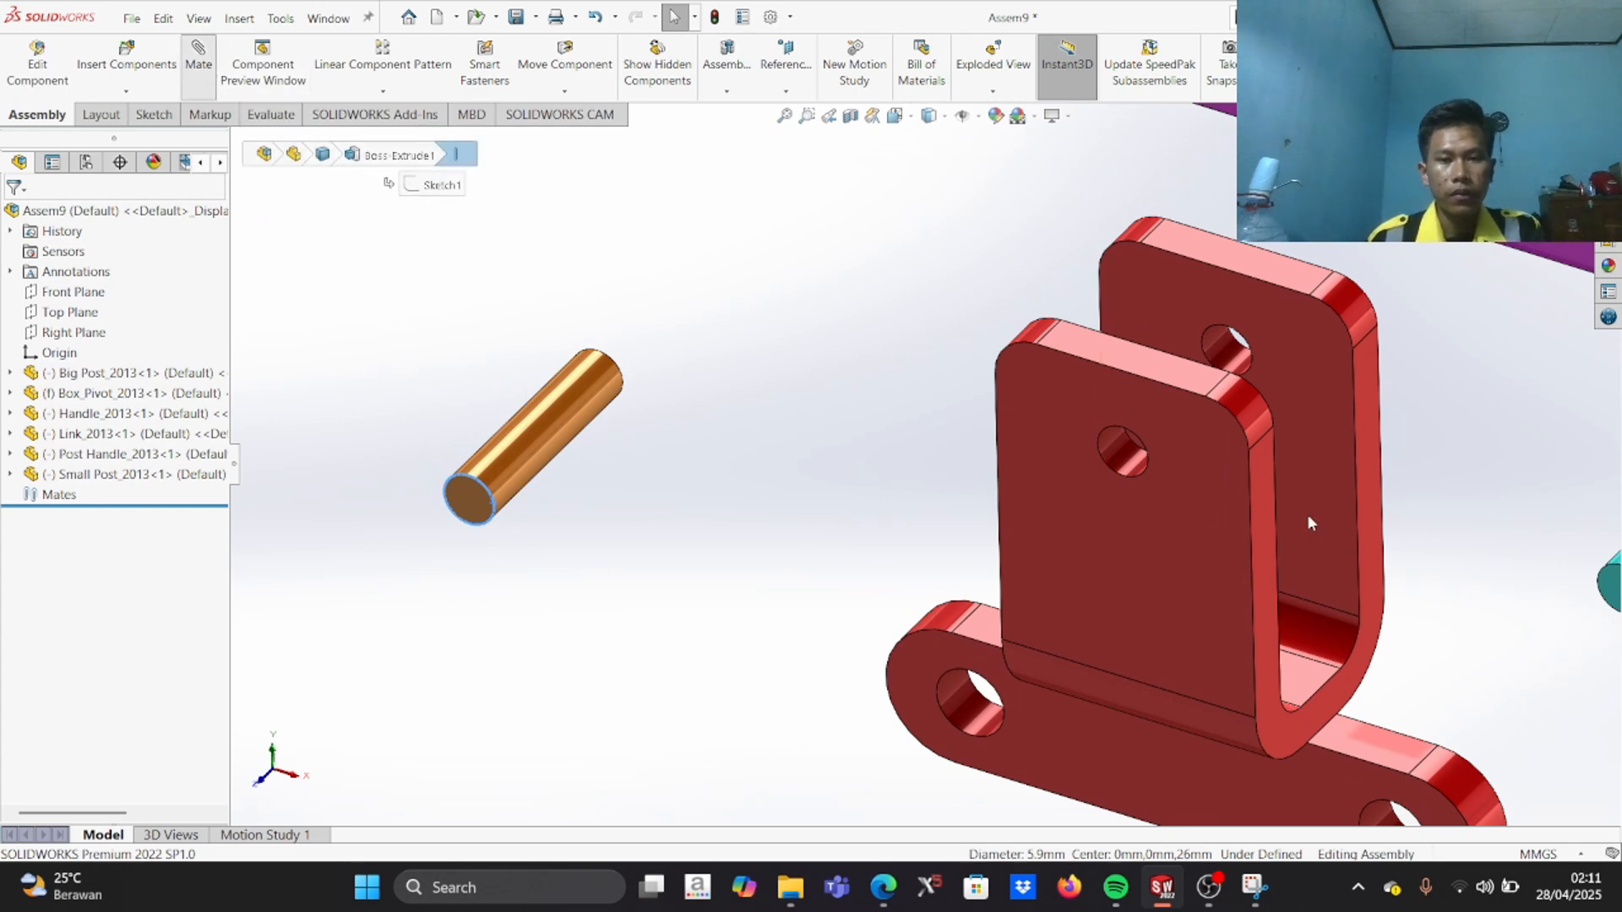
pyautogui.click(1132, 471)
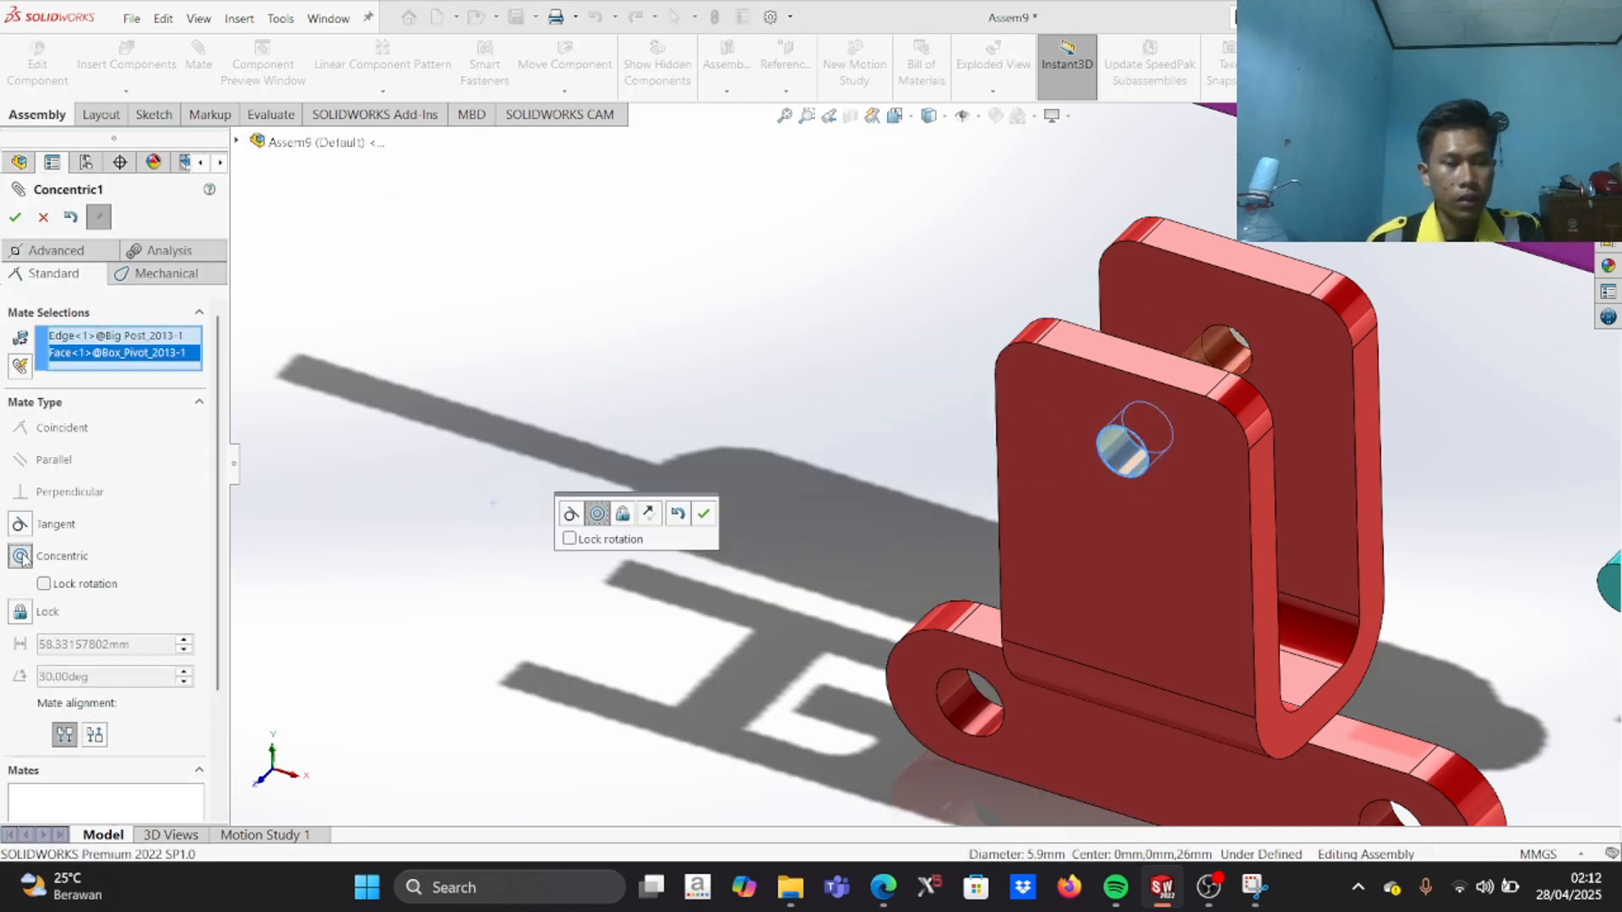
pyautogui.click(15, 218)
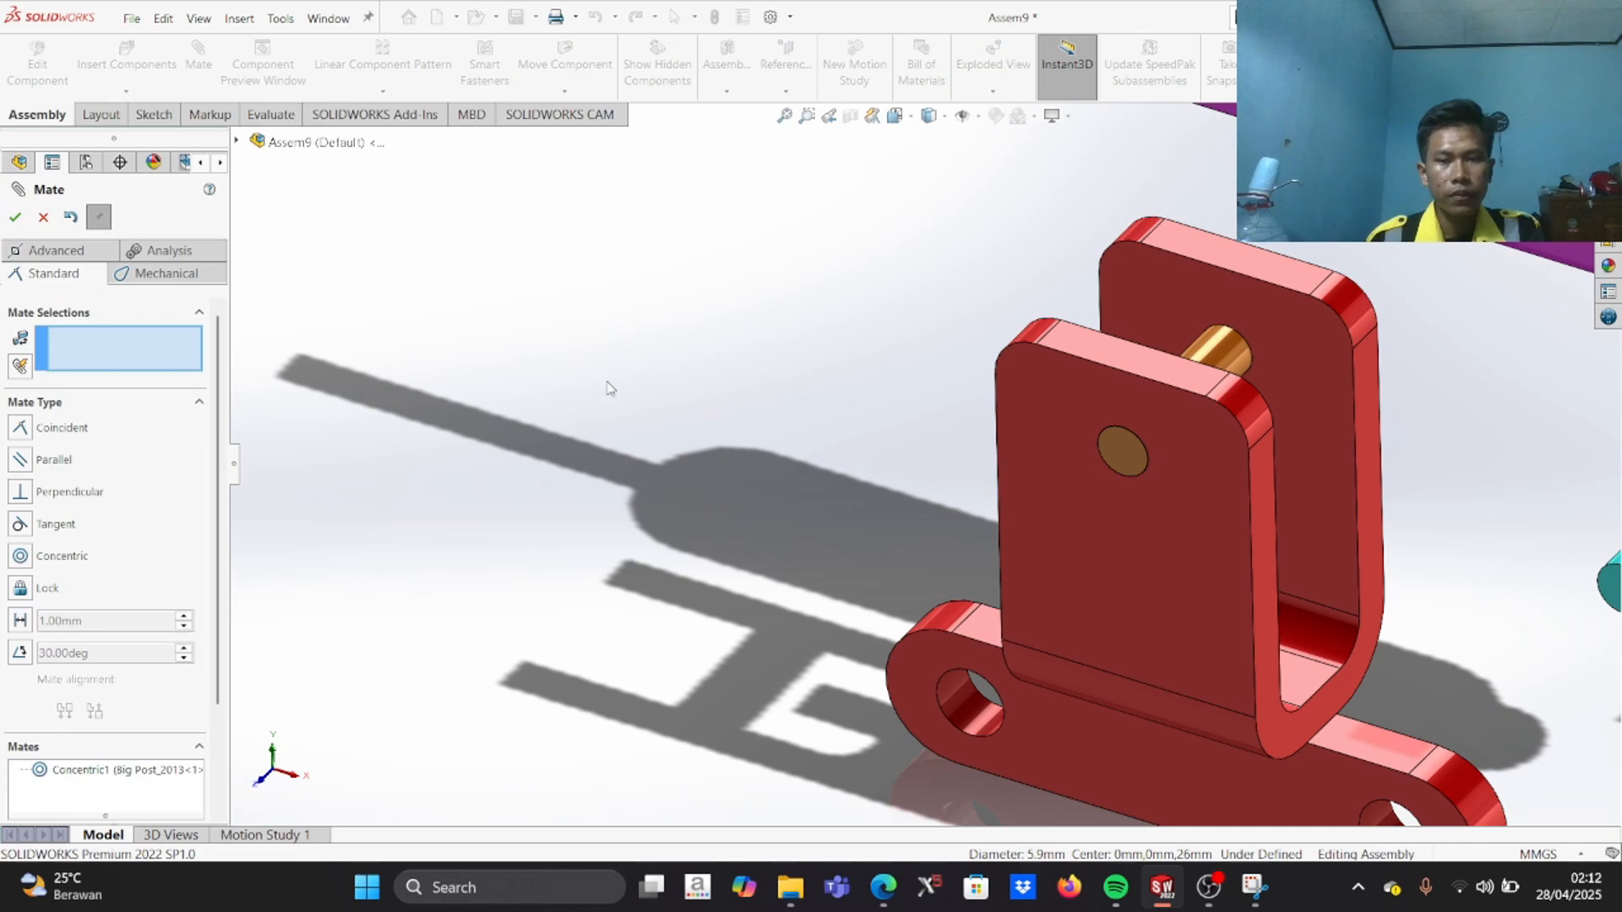
# Step: Add a coincident mate between the Box_Pivot's front plate face and the Big Post's end face, and finish mating
pyautogui.scroll(3, 1503, 474)
pyautogui.scroll(-3, 1443, 428)
pyautogui.moveTo(774, 400); pyautogui.dragTo(731, 463)
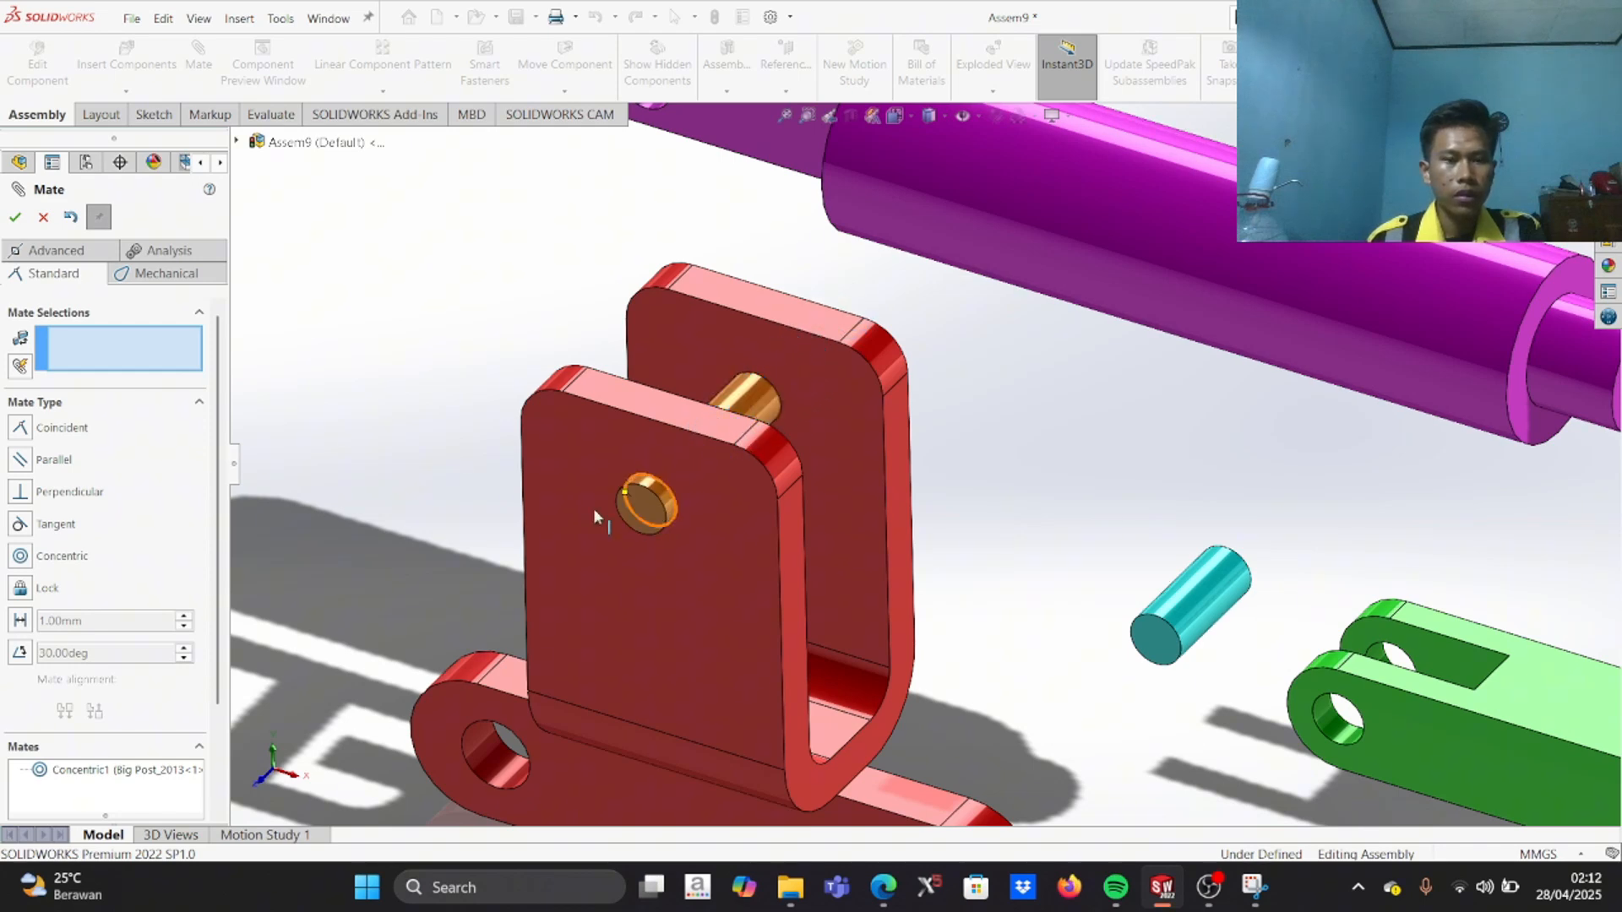
pyautogui.click(676, 573)
pyautogui.scroll(-5, 670, 559)
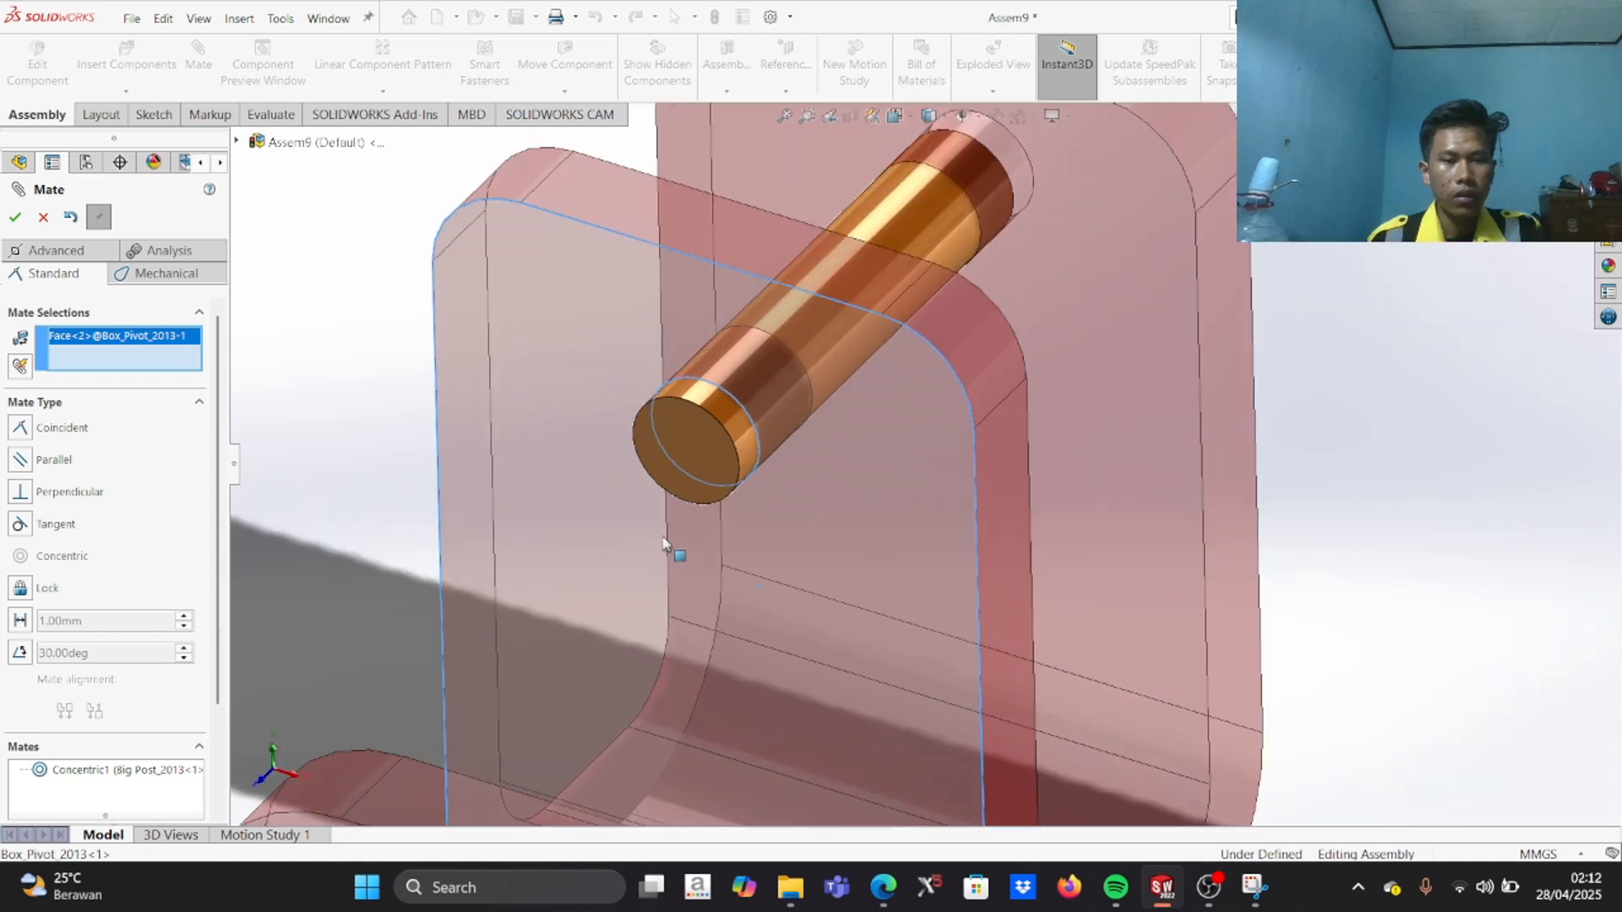
pyautogui.click(697, 471)
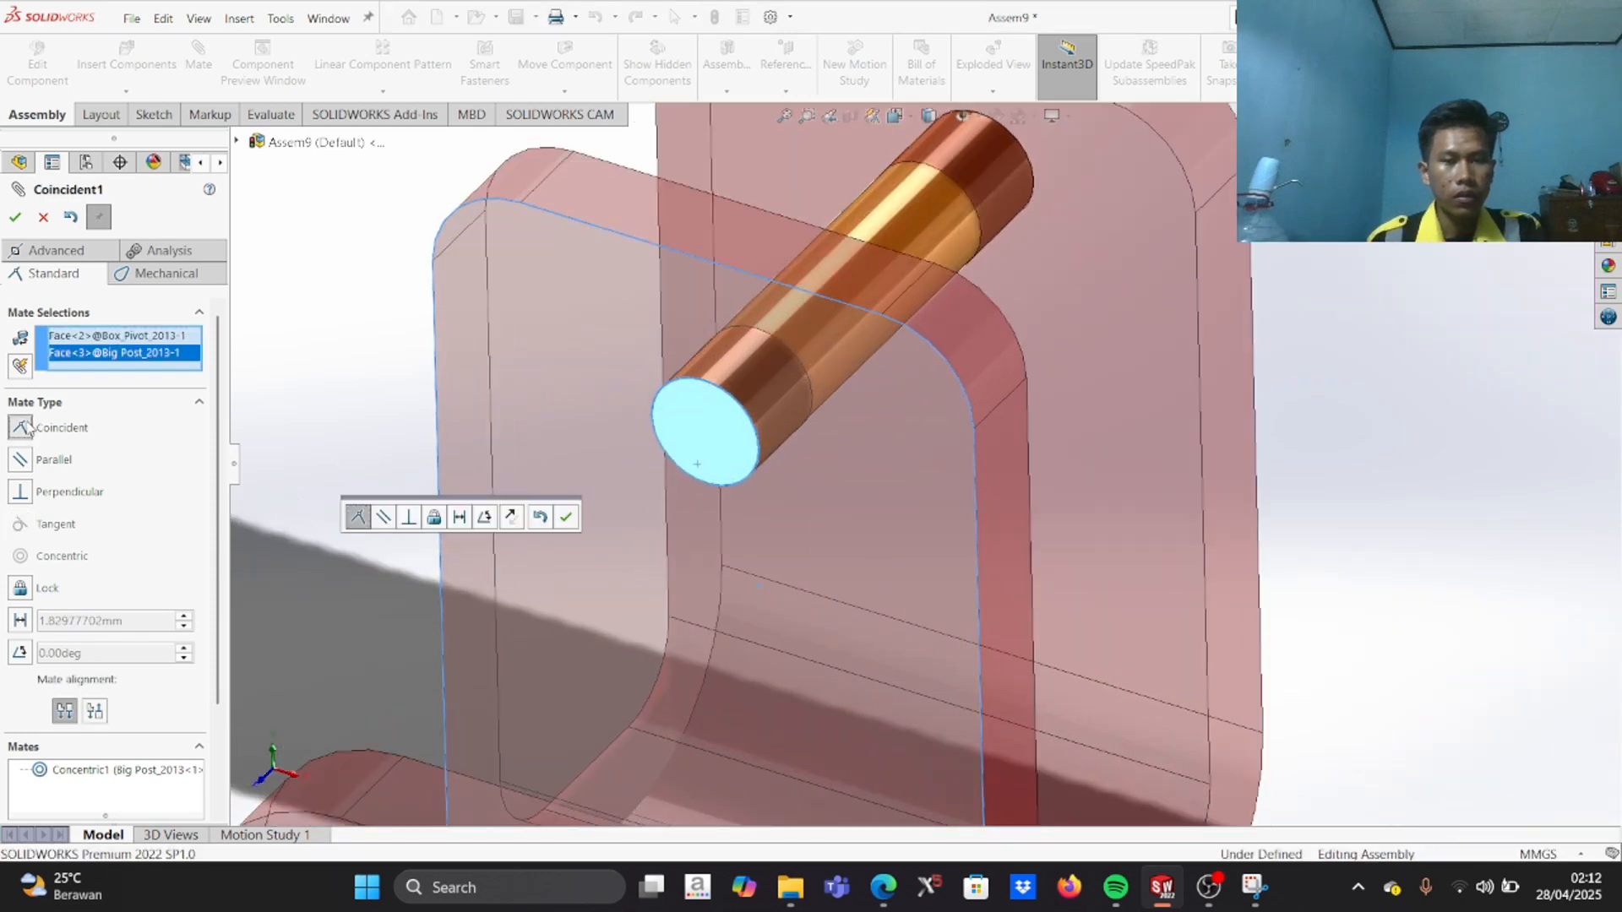
pyautogui.click(16, 218)
pyautogui.scroll(6, 880, 637)
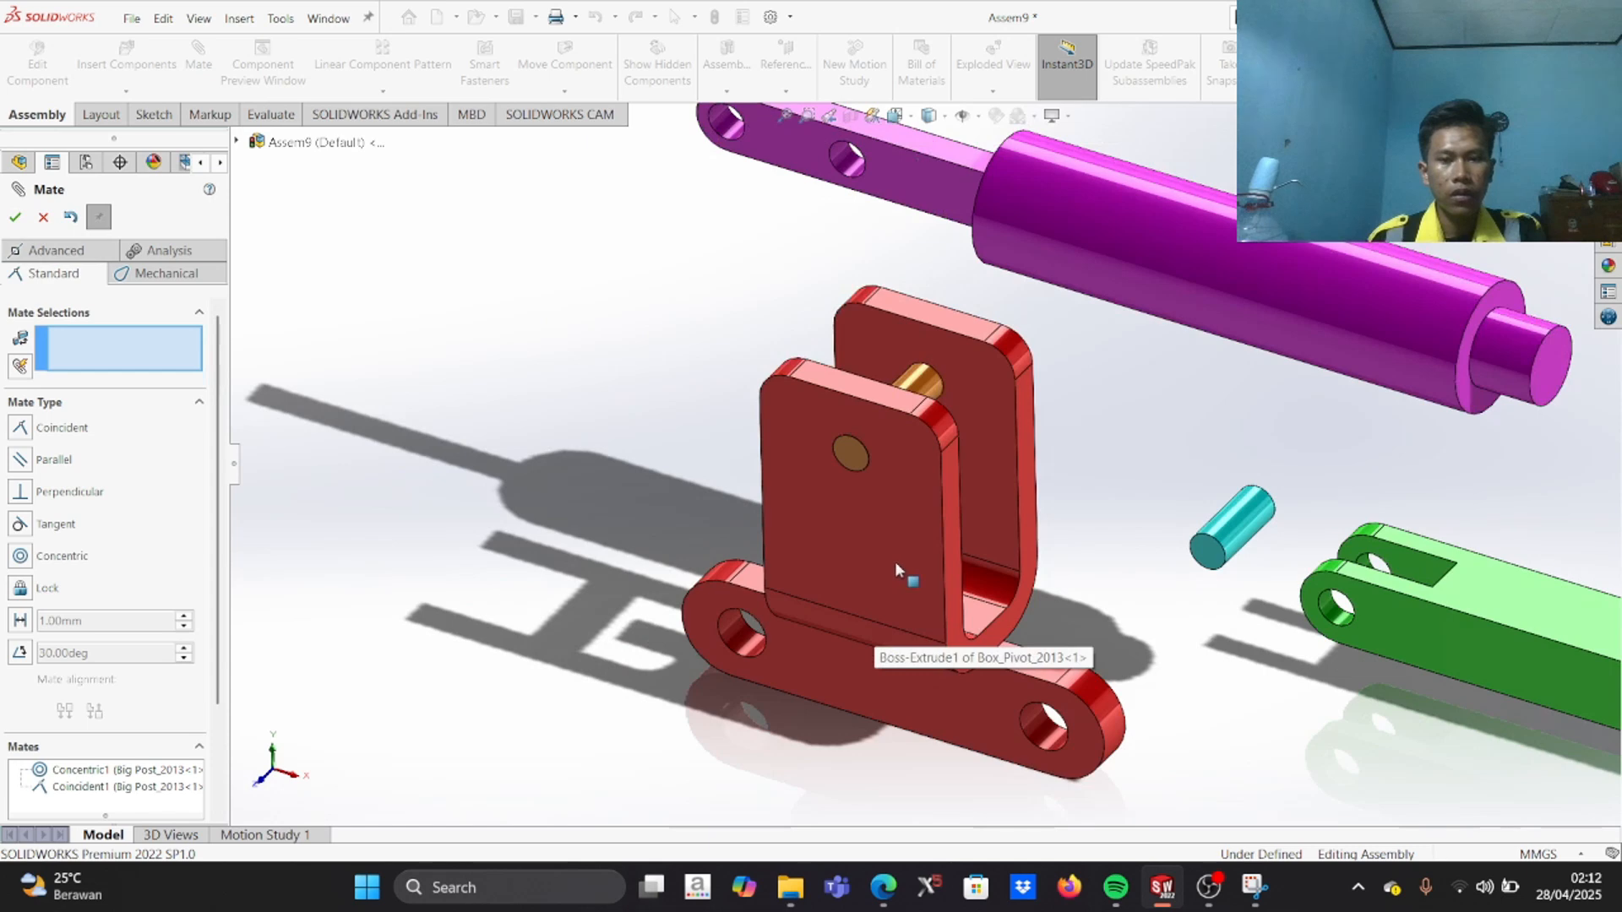
pyautogui.scroll(-2, 1022, 475)
pyautogui.scroll(5, 1018, 477)
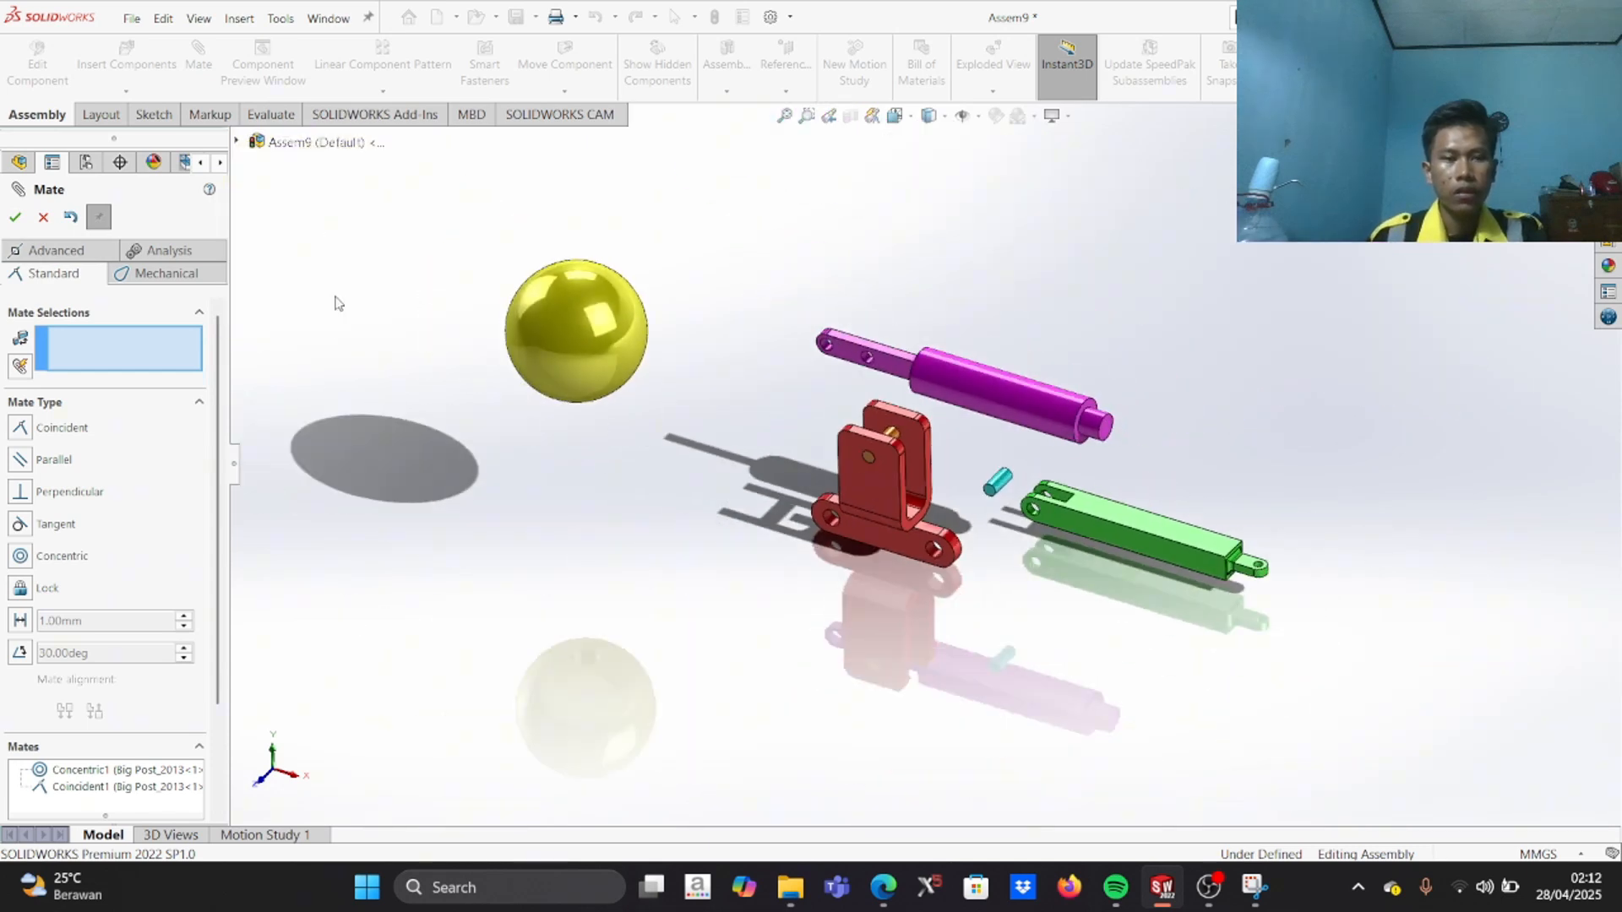
pyautogui.click(17, 218)
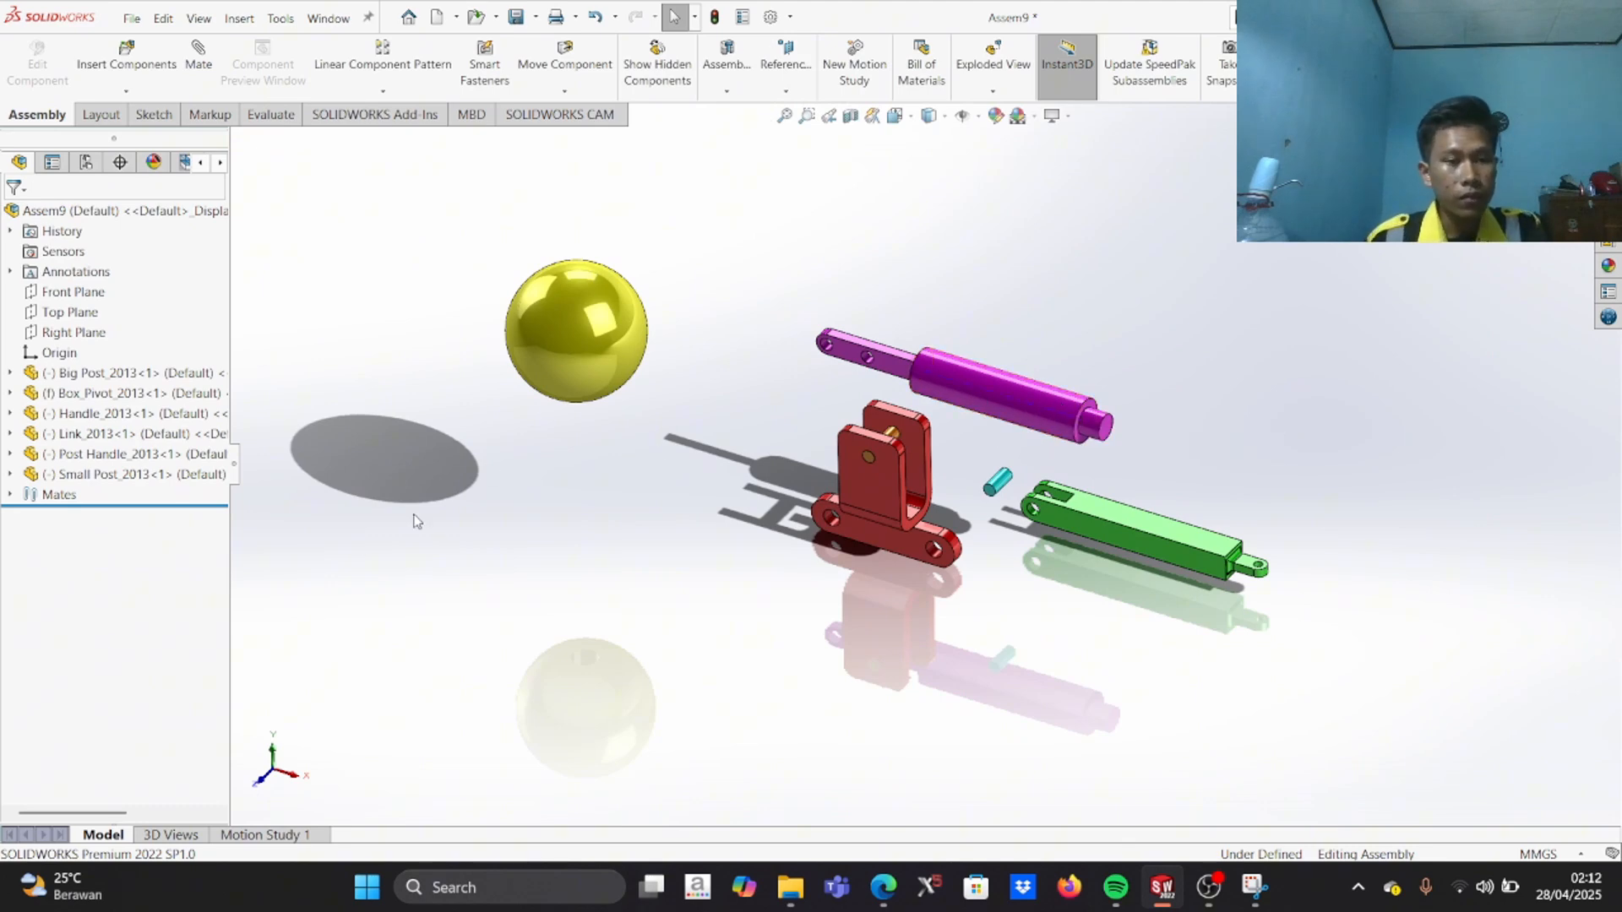
# Step: Examine the reference assembly drawing in Snipping Tool for the Post Handle's placement on the Box_Pivot, then return to SOLIDWORKS
pyautogui.click(112, 455)
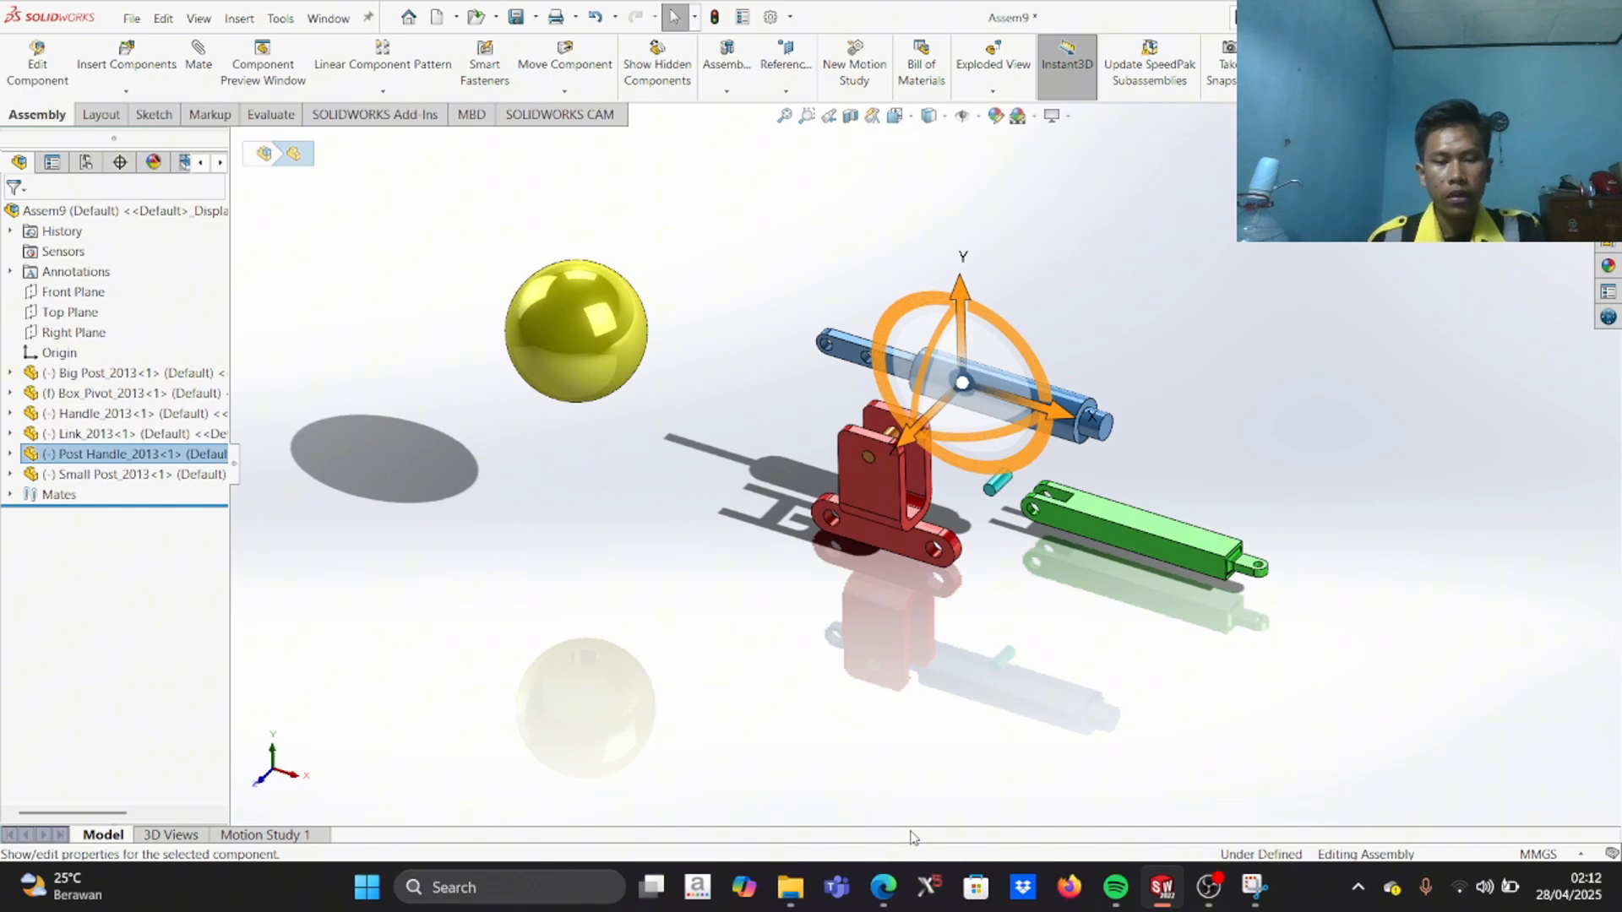
pyautogui.click(1254, 889)
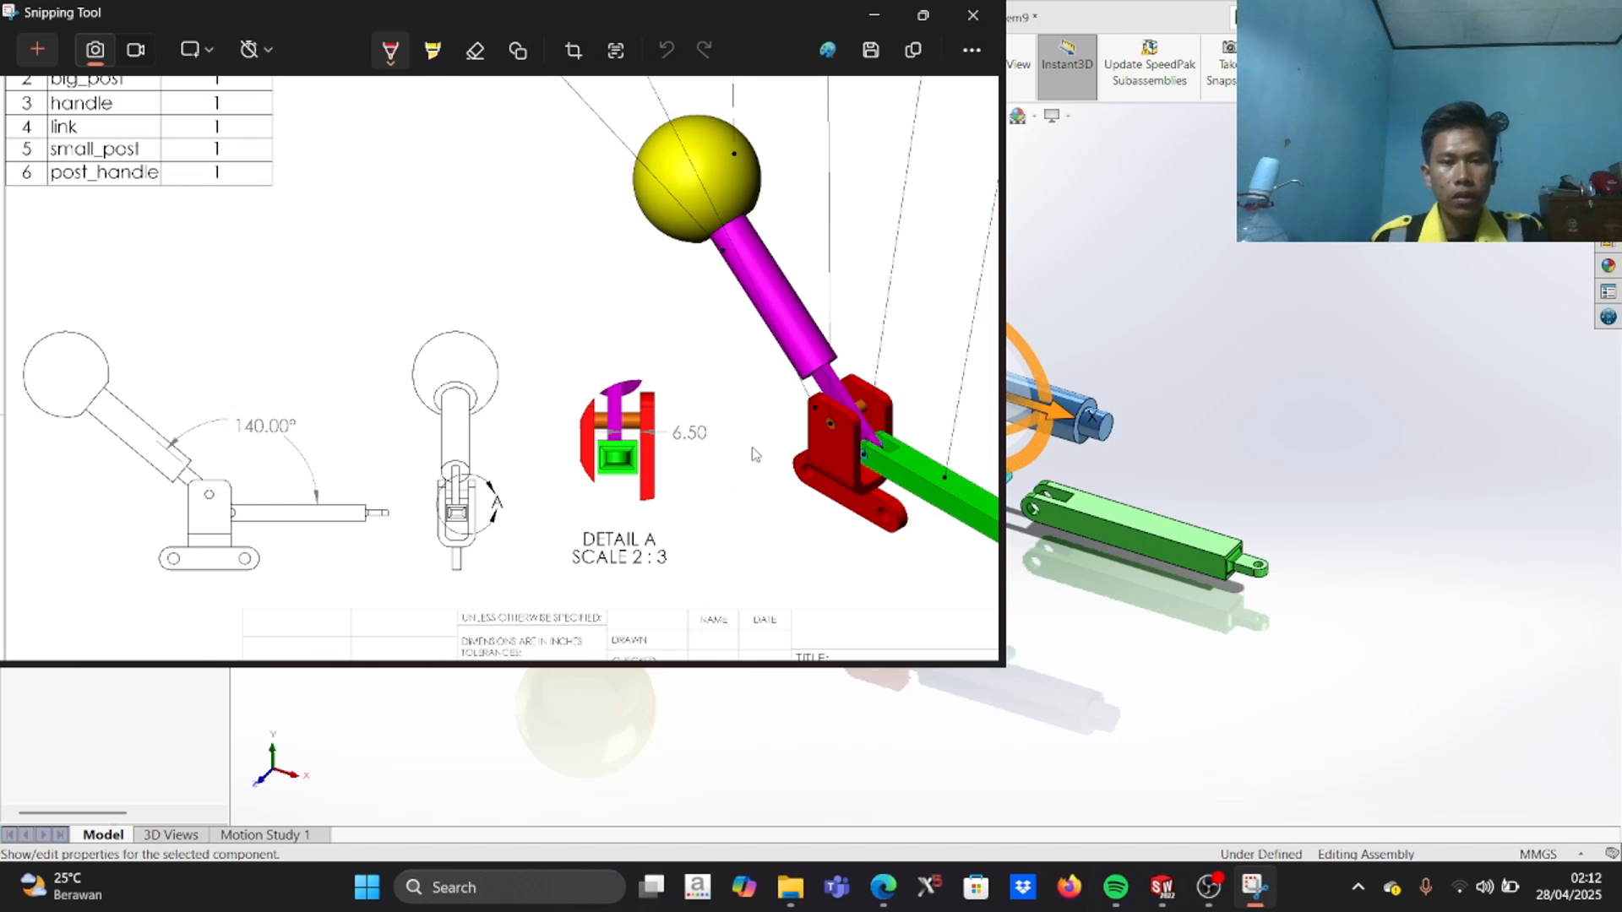
pyautogui.keyDown('ctrl'); pyautogui.scroll(-3, 863, 372); pyautogui.keyUp('ctrl')
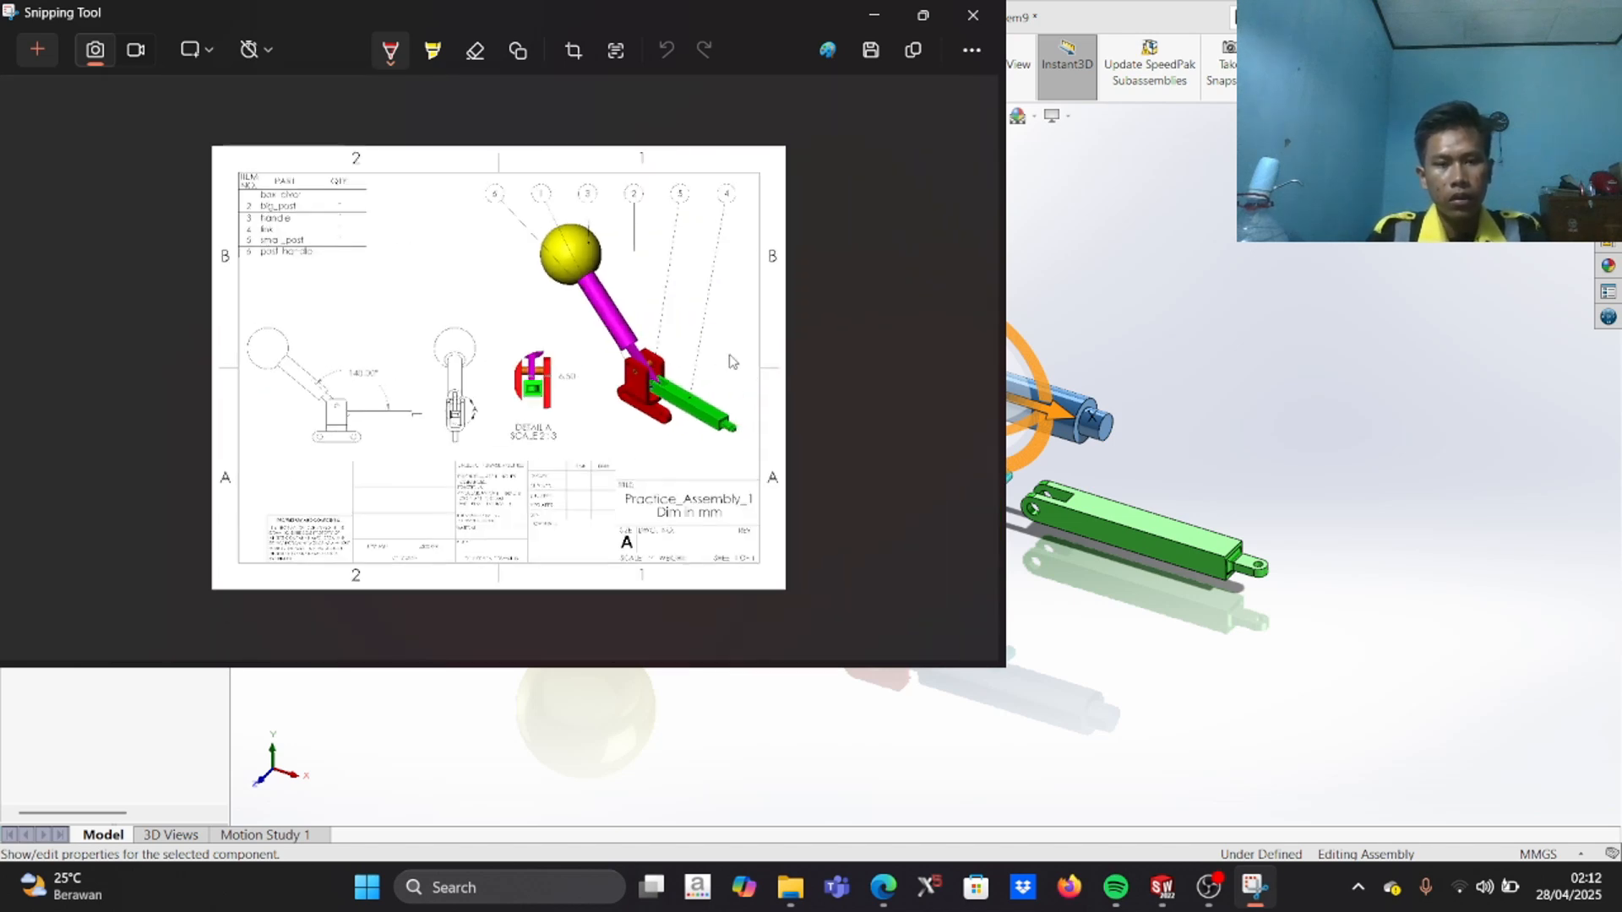
pyautogui.keyDown('ctrl'); pyautogui.scroll(2, 731, 361); pyautogui.keyUp('ctrl')
pyautogui.keyDown('ctrl'); pyautogui.scroll(2, 734, 341); pyautogui.keyUp('ctrl')
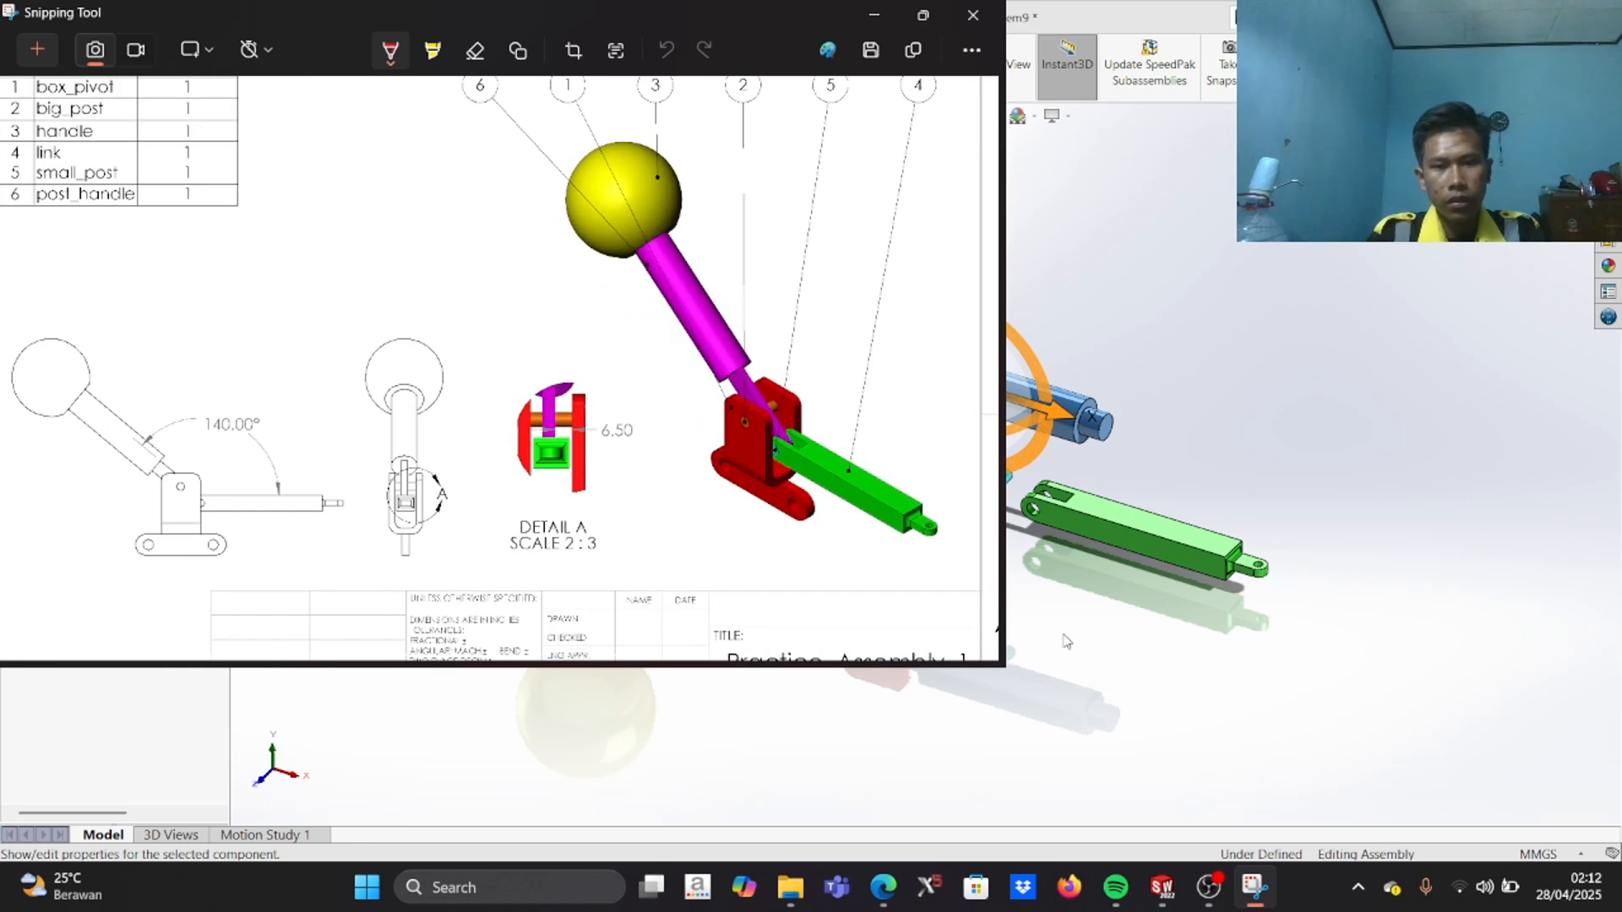
pyautogui.click(1160, 889)
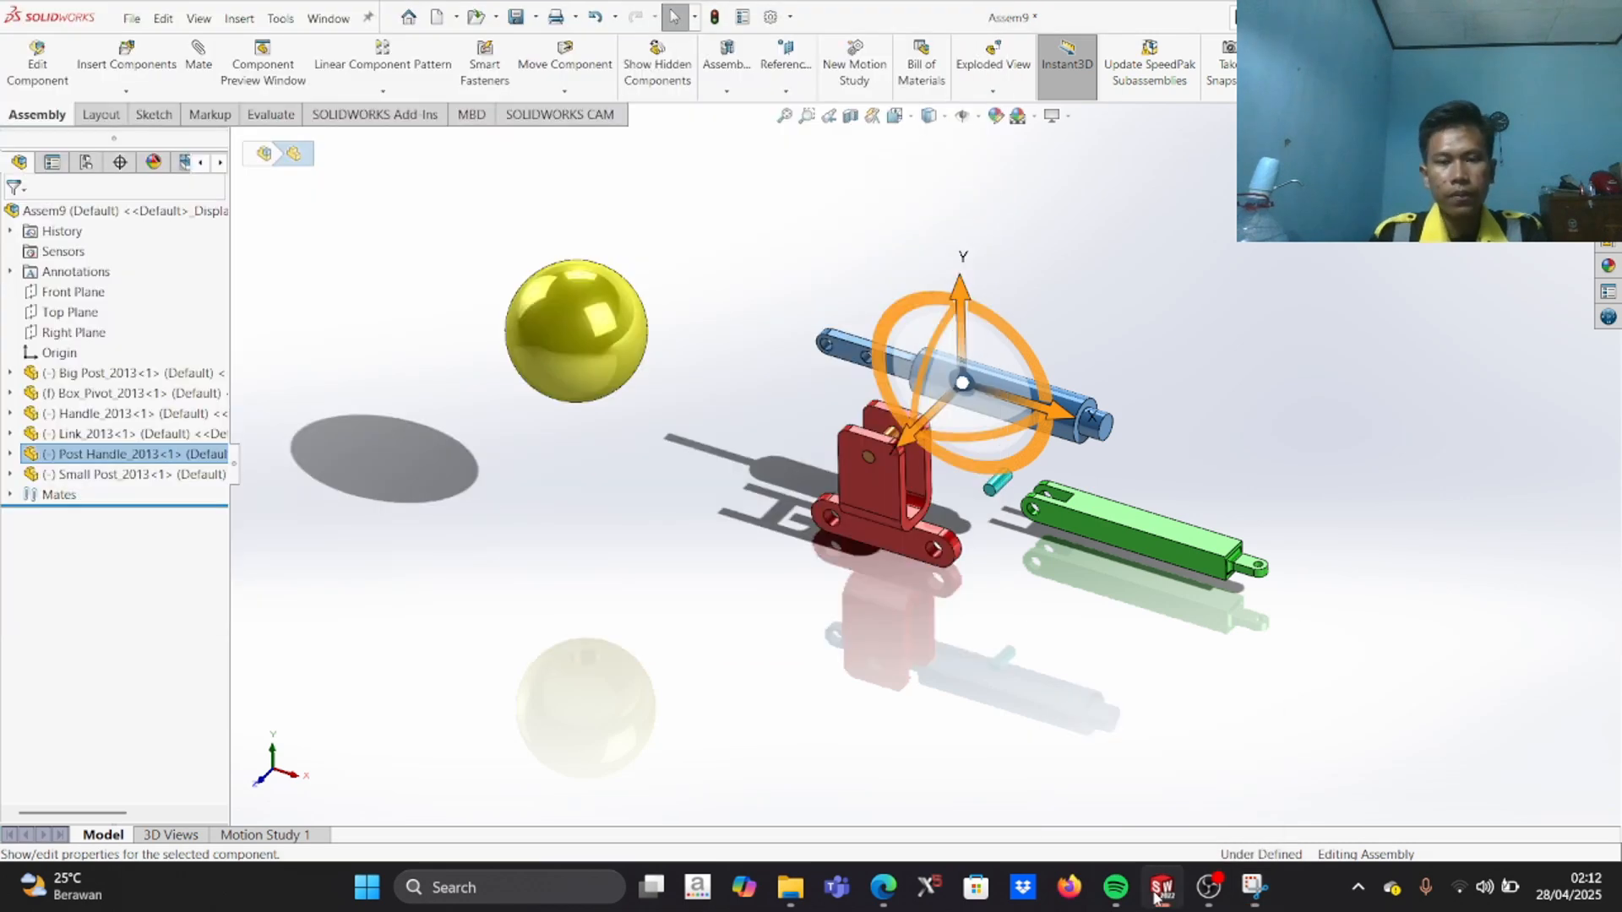
# Step: Rotate the Post Handle so its two-hole end points down towards the Box_Pivot, and move it beside the yellow ball
pyautogui.scroll(-3, 1028, 432)
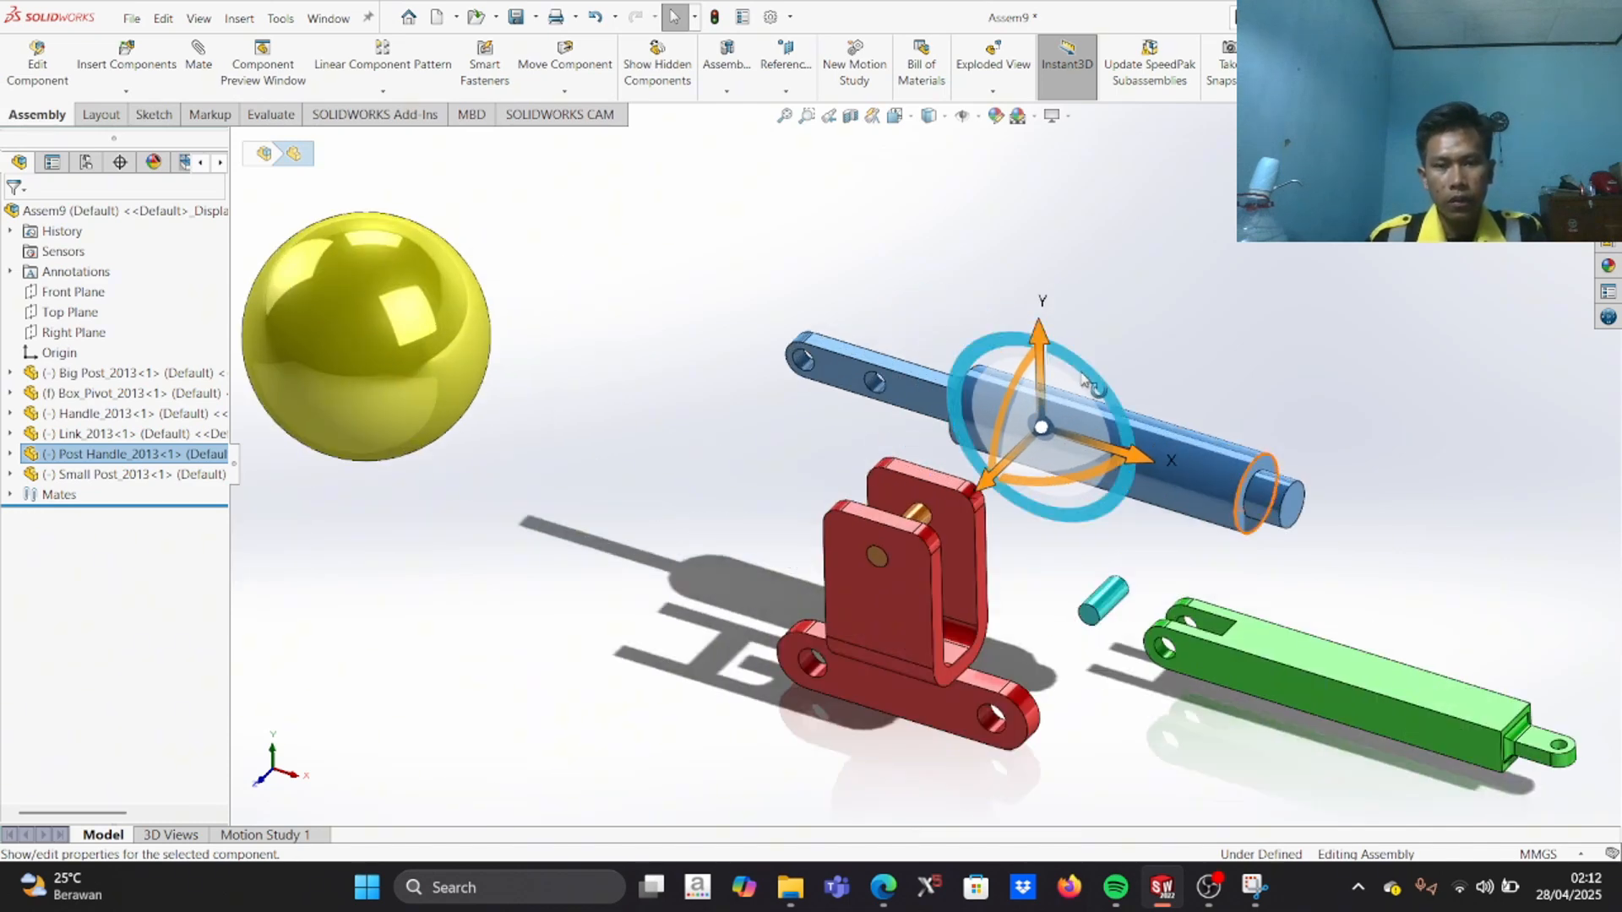
pyautogui.moveTo(1109, 397); pyautogui.dragTo(535, 464)
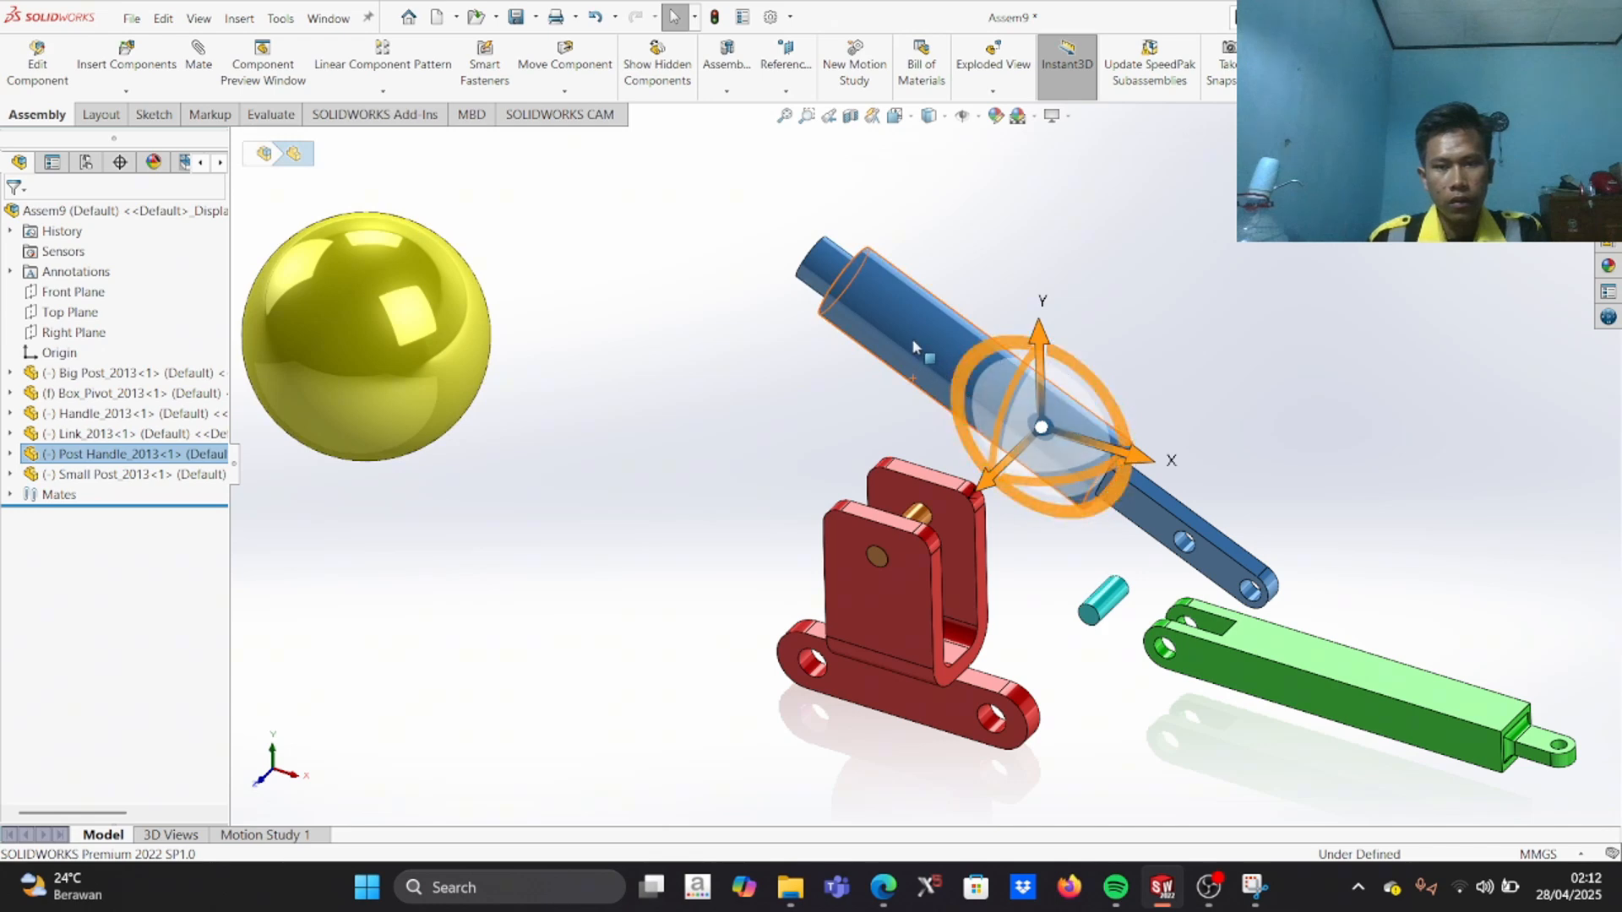
pyautogui.click(774, 358)
pyautogui.moveTo(965, 343); pyautogui.dragTo(534, 218)
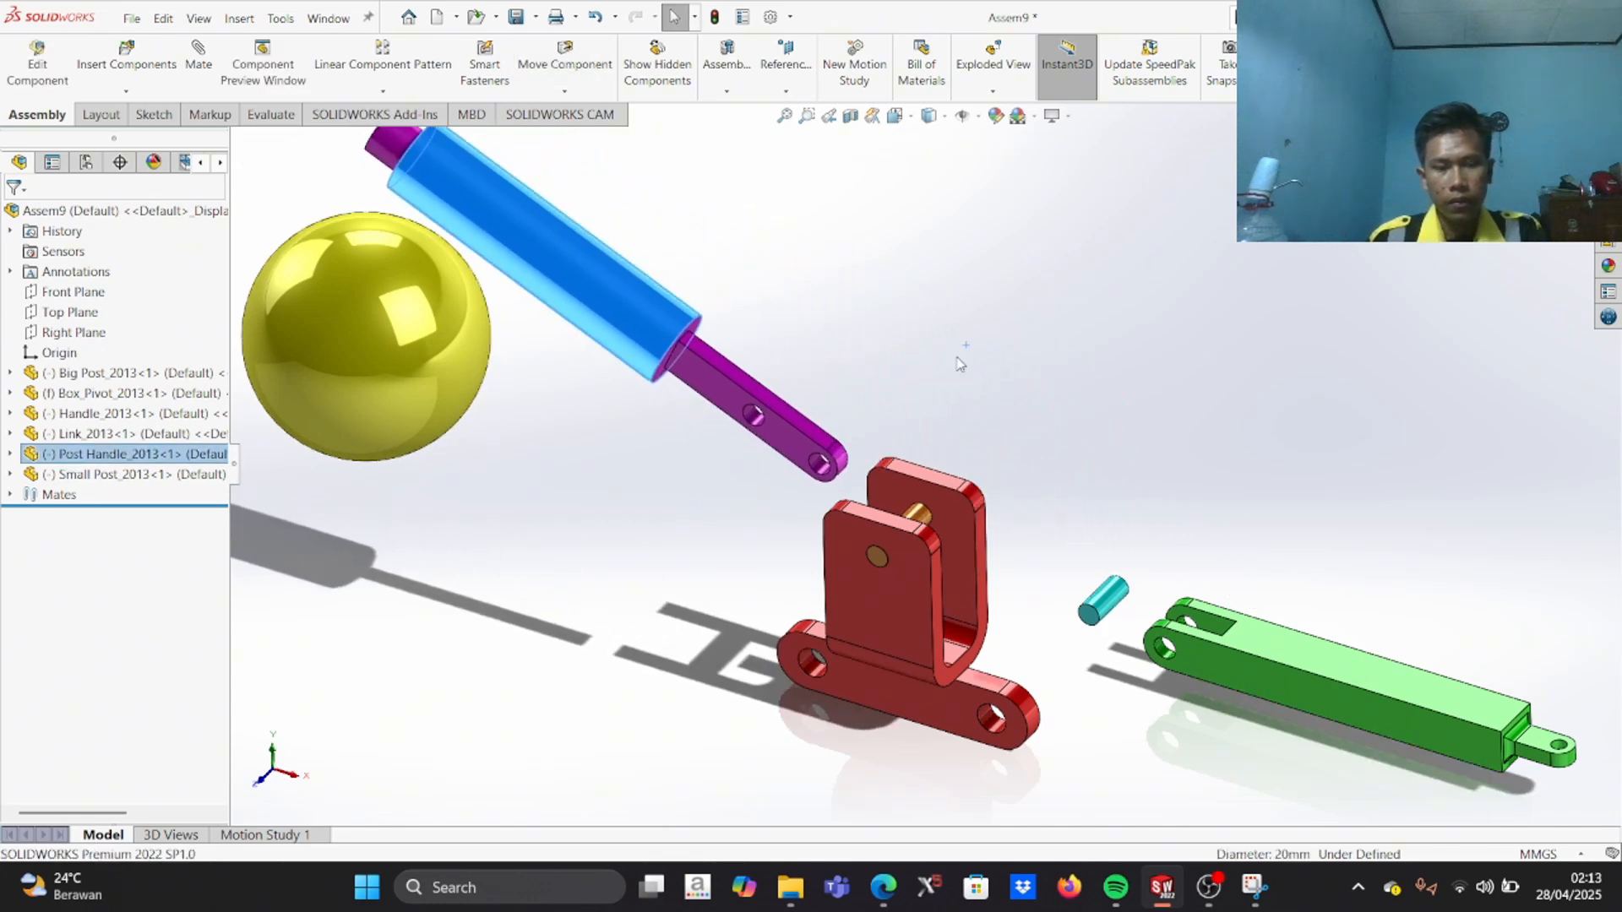
# Step: Add a concentric mate between the Box_Pivot's upper hole edge and the Post Handle's inner hole, and slide the handle between the plates
pyautogui.scroll(-5, 951, 384)
pyautogui.scroll(3, 819, 490)
pyautogui.scroll(-3, 788, 534)
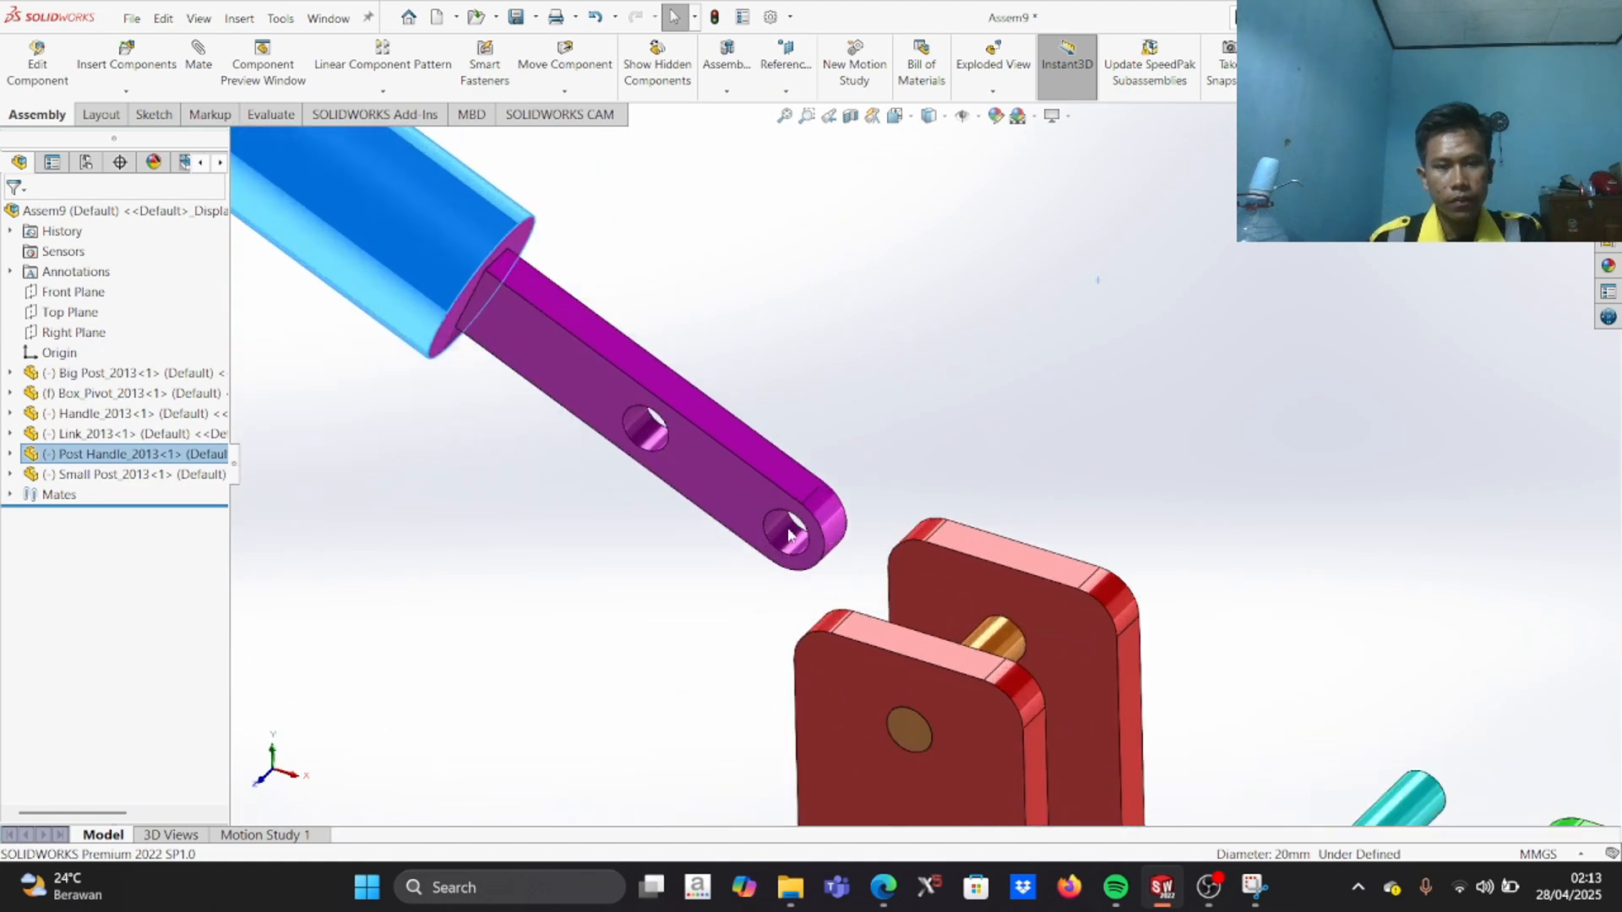
pyautogui.click(653, 452)
pyautogui.scroll(-3, 1018, 659)
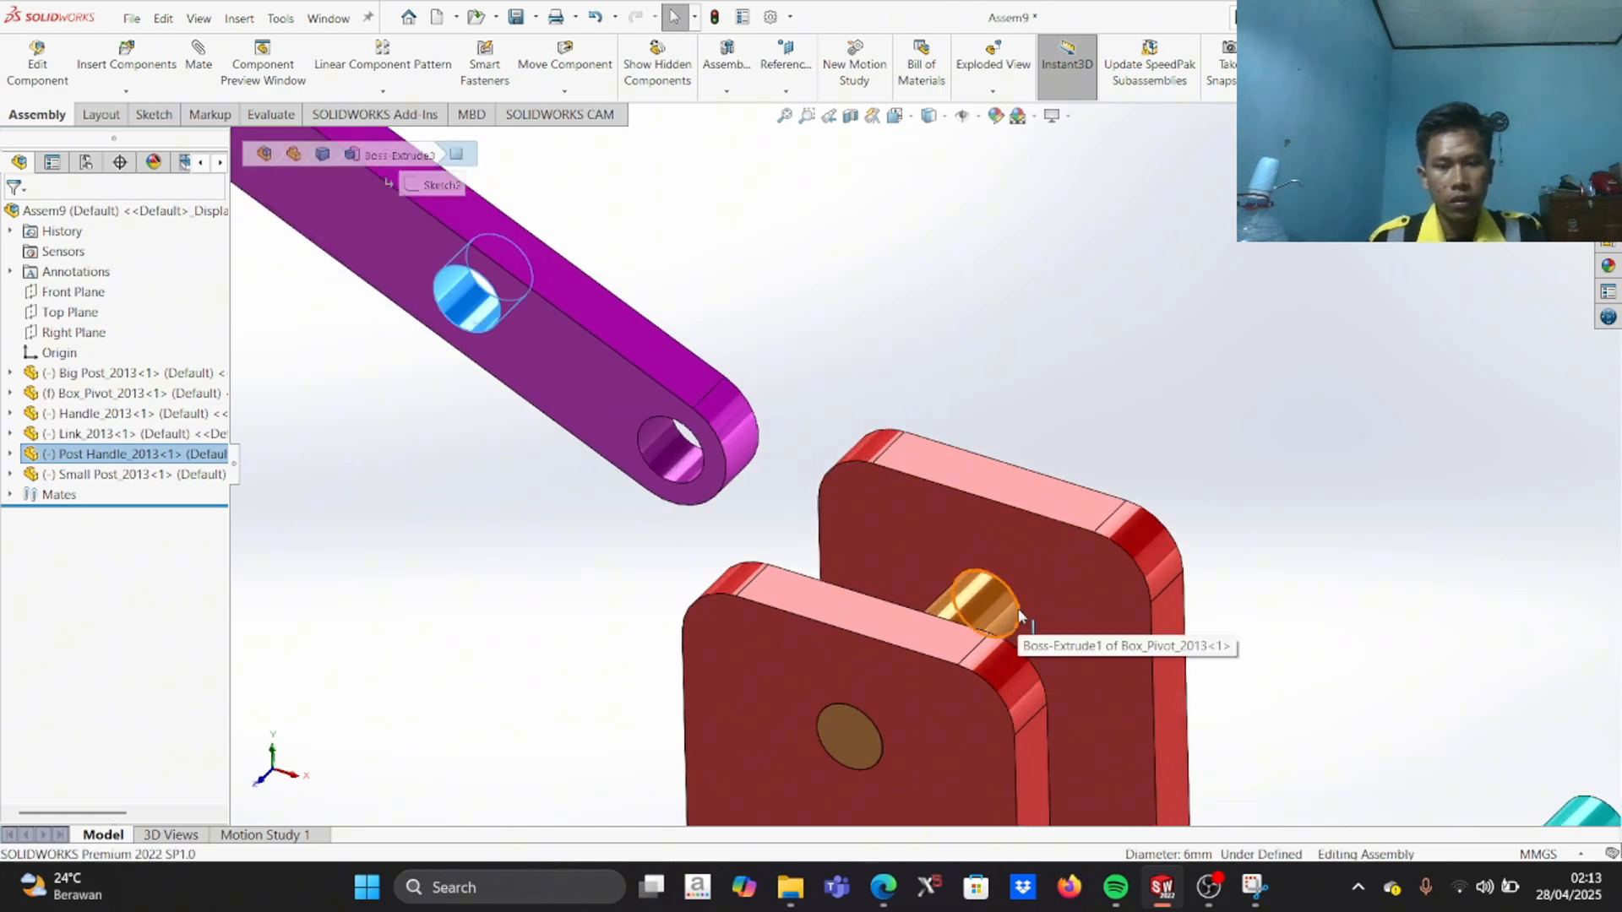
pyautogui.click(1018, 614)
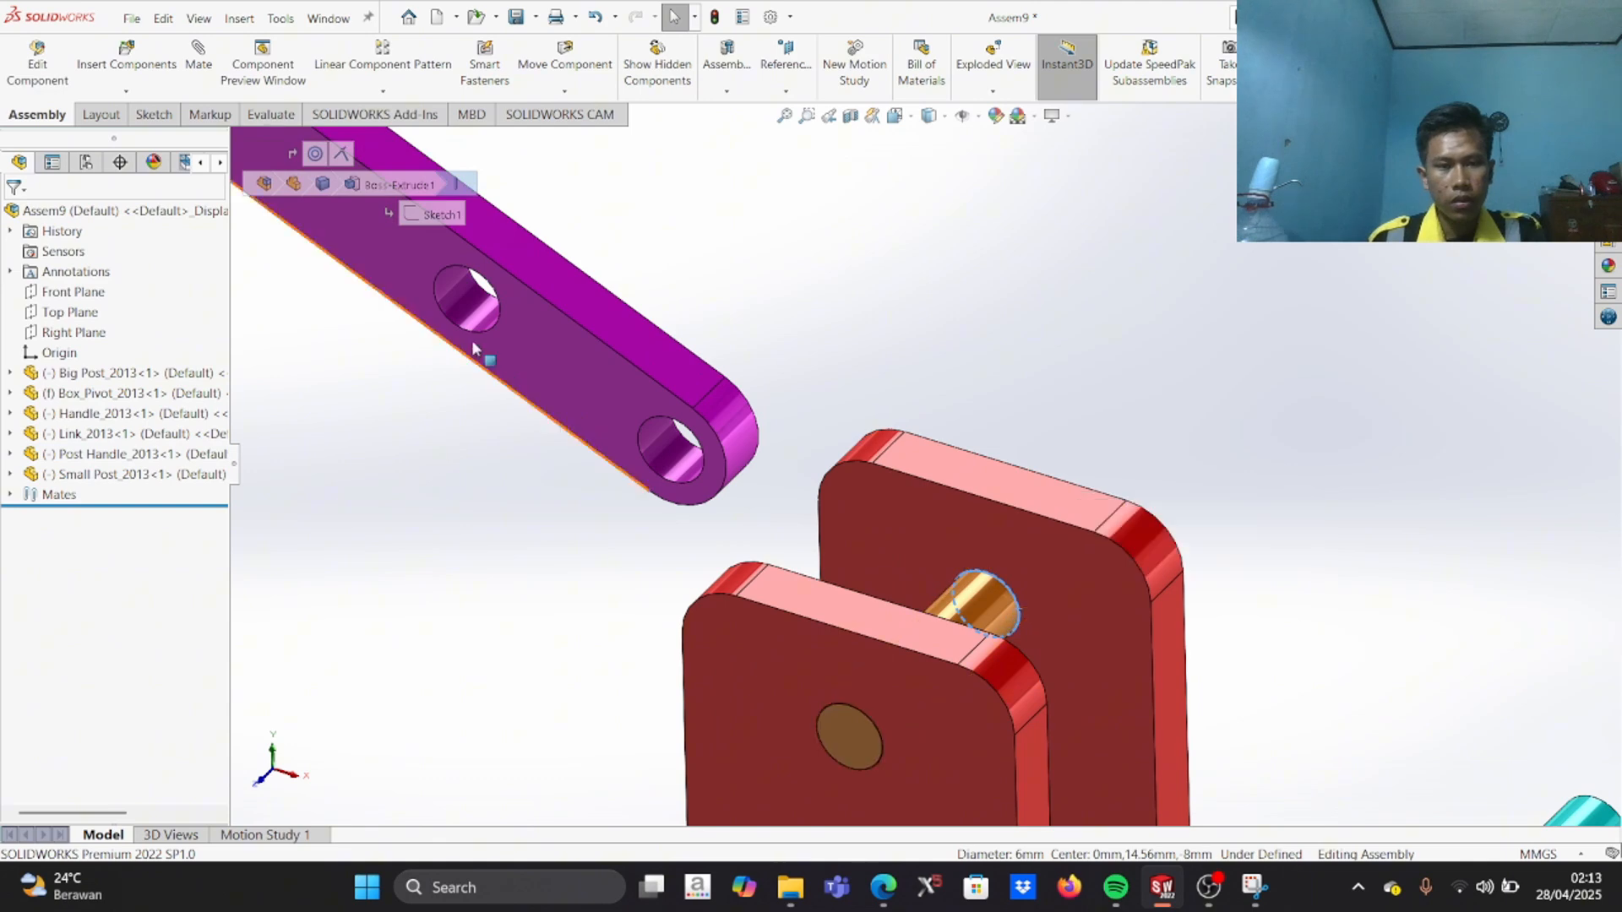
pyautogui.click(199, 57)
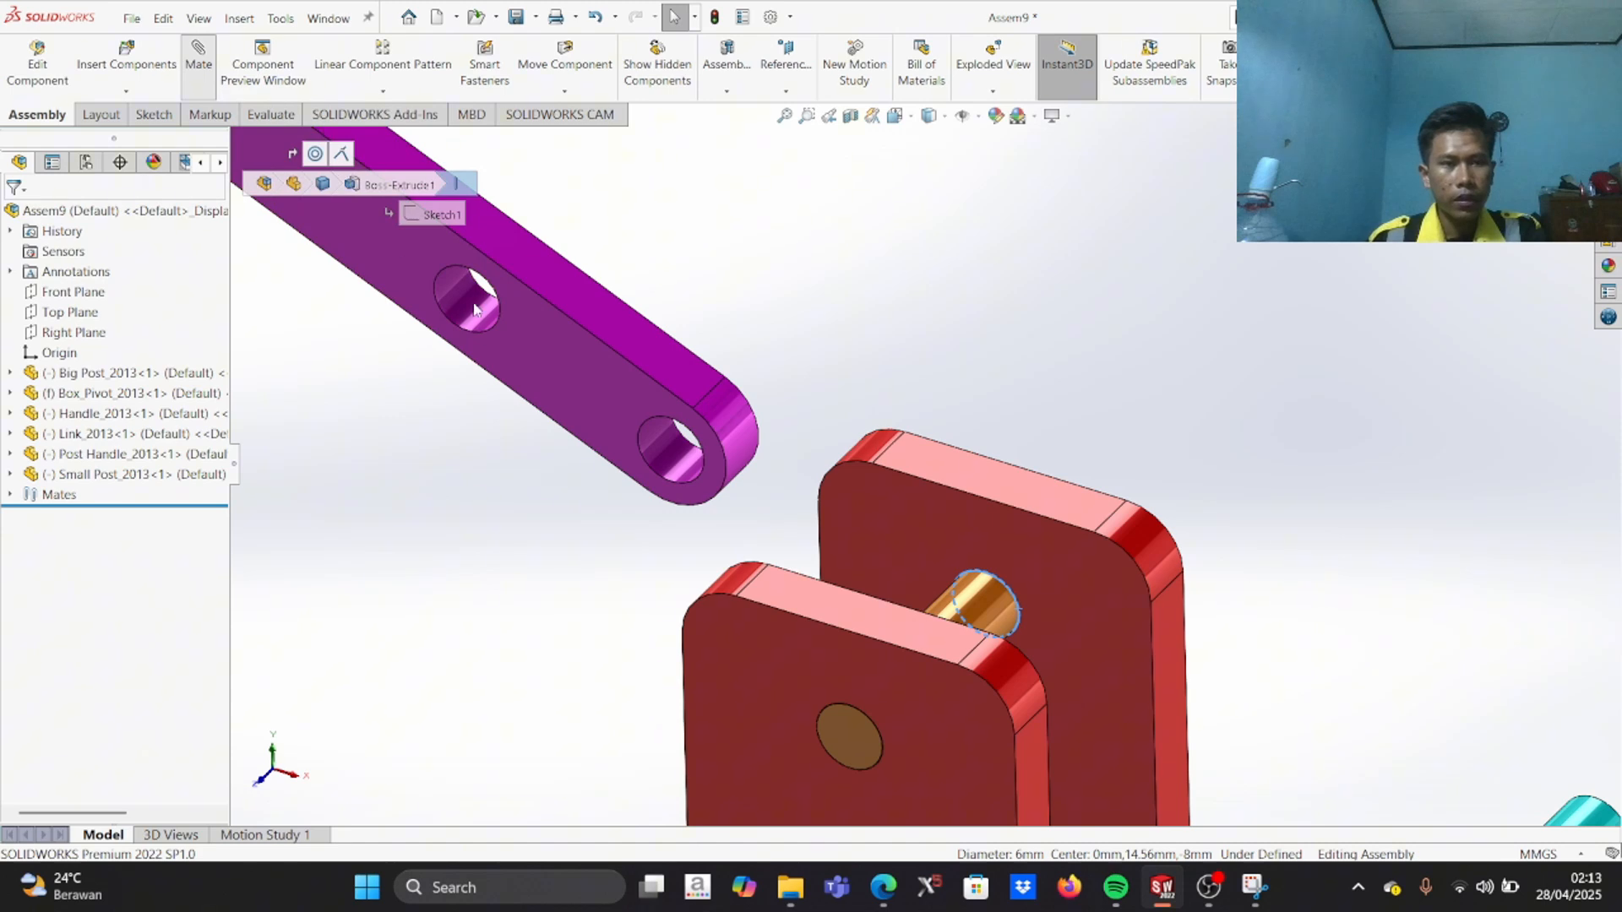
pyautogui.click(470, 335)
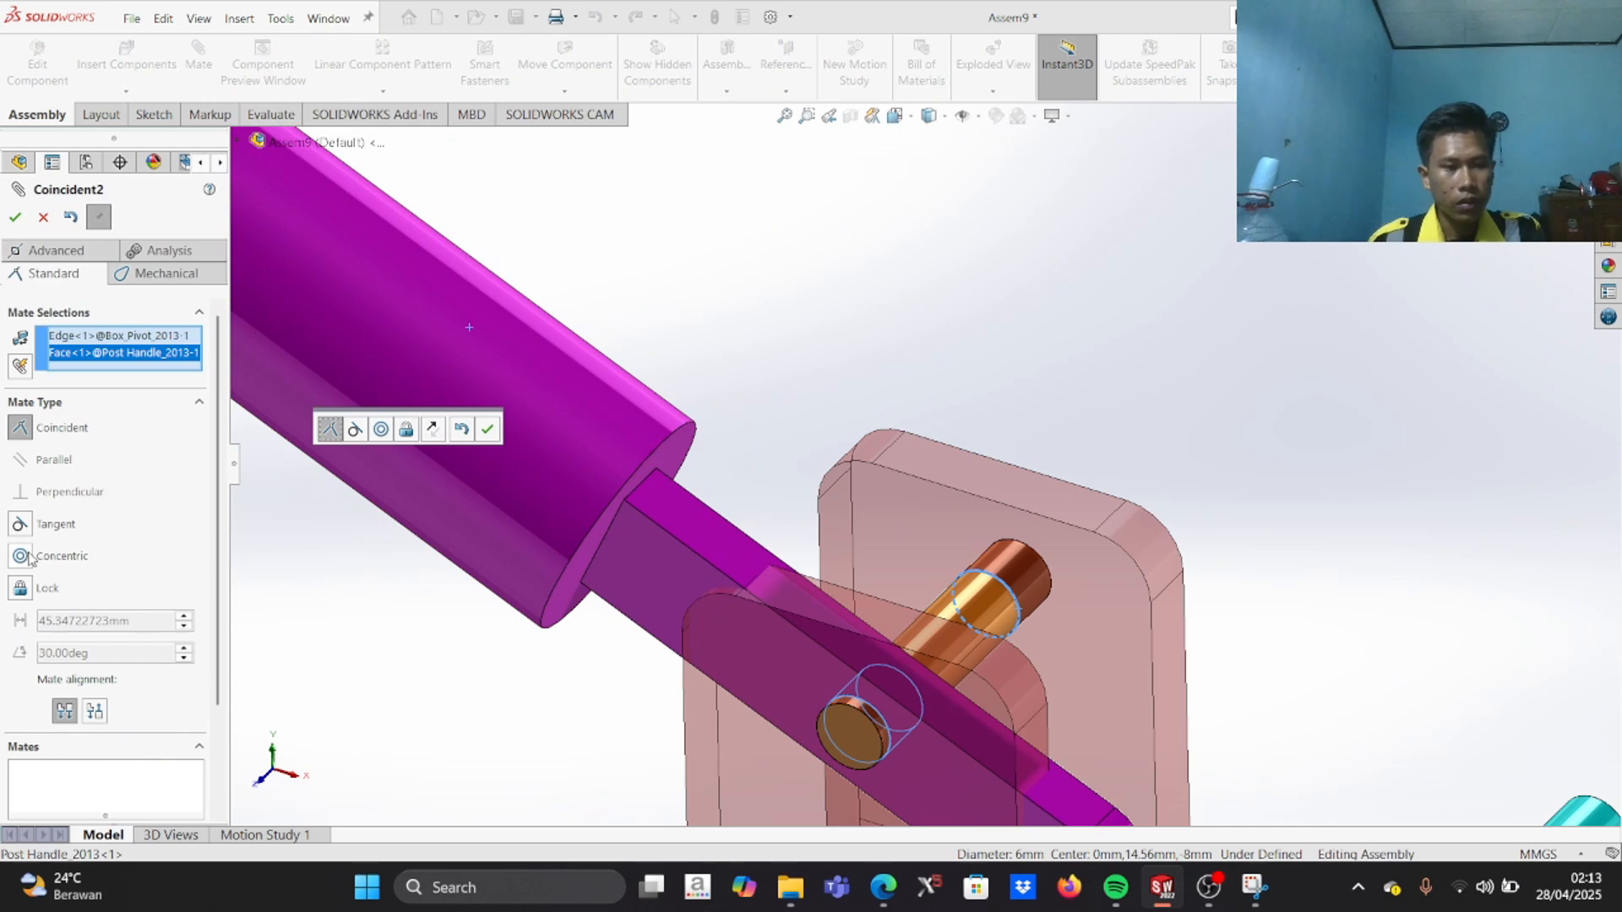
pyautogui.click(30, 557)
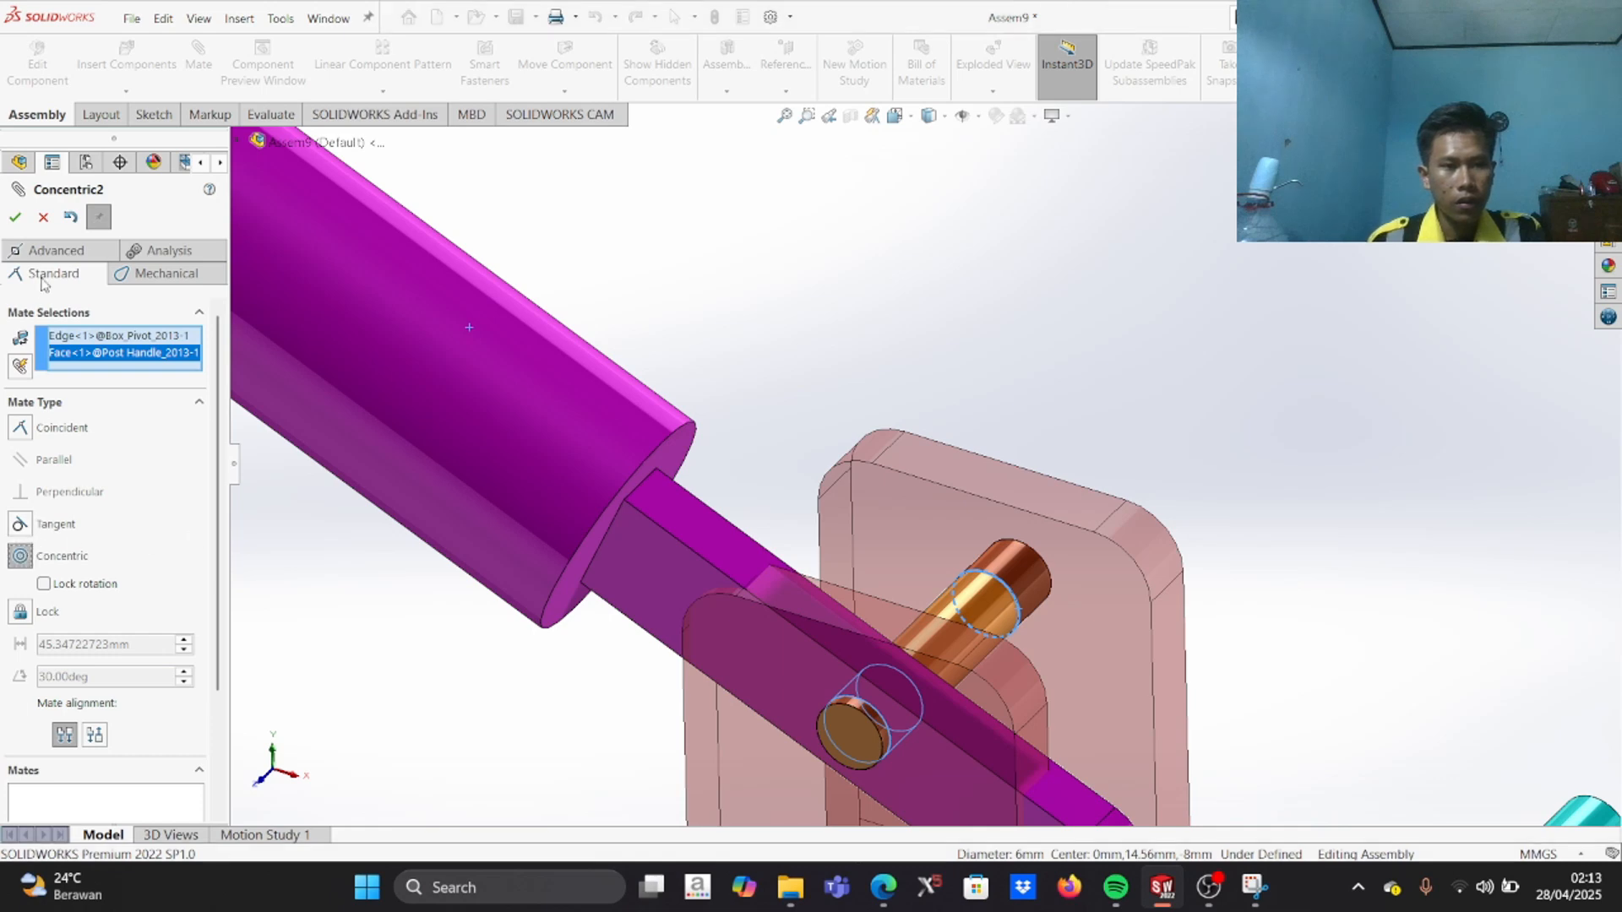
pyautogui.click(15, 218)
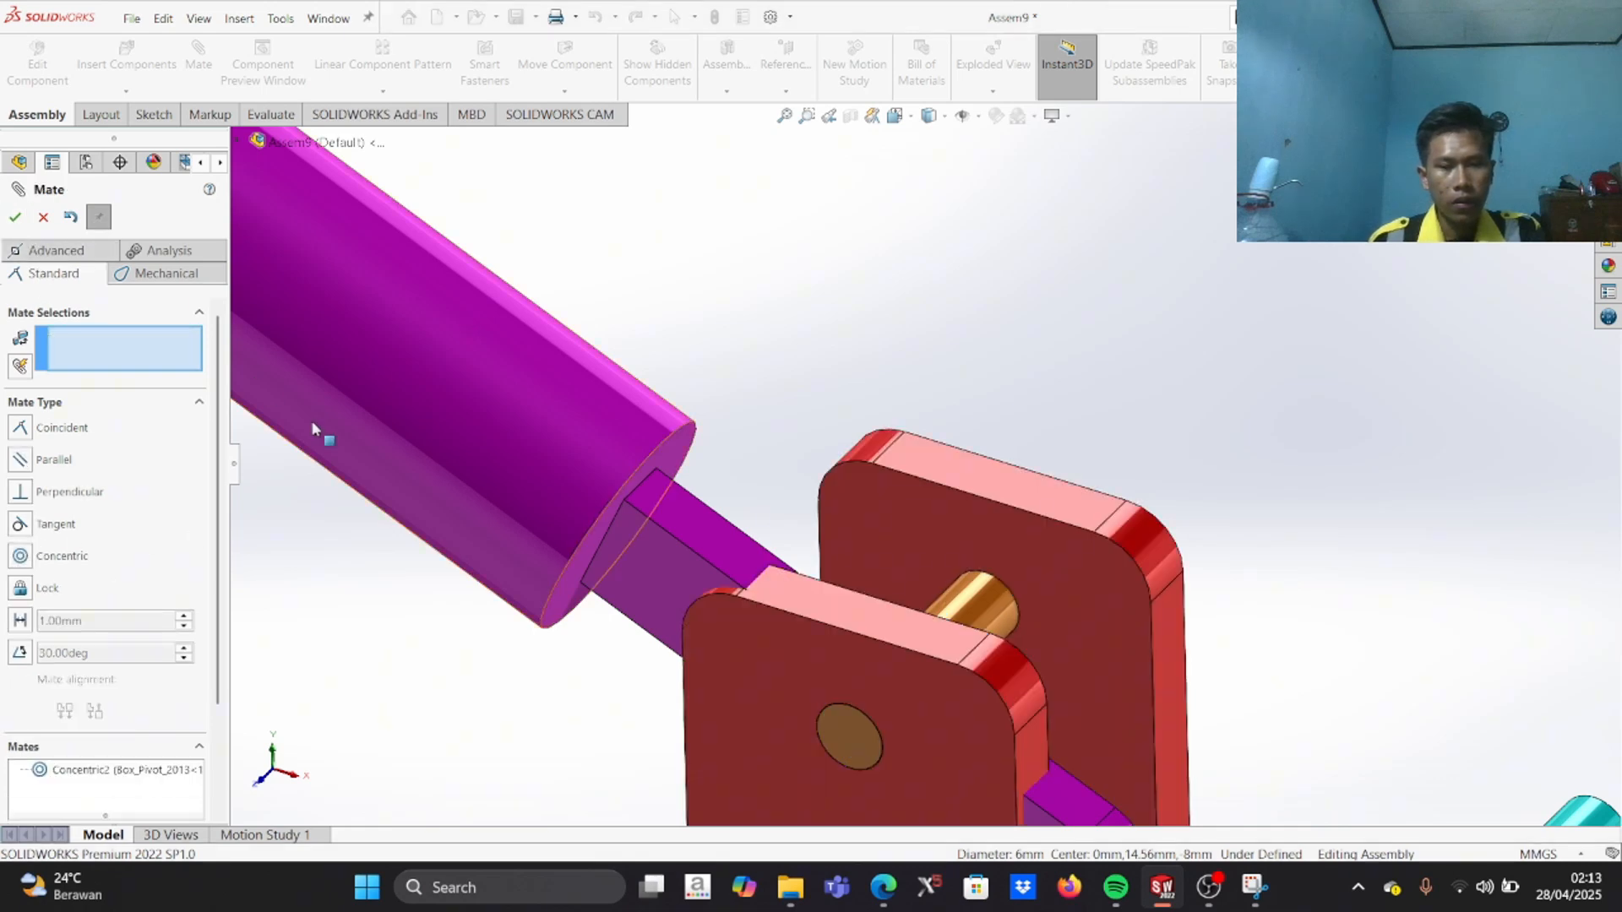
pyautogui.moveTo(565, 464); pyautogui.dragTo(1157, 793)
pyautogui.scroll(6, 1157, 792)
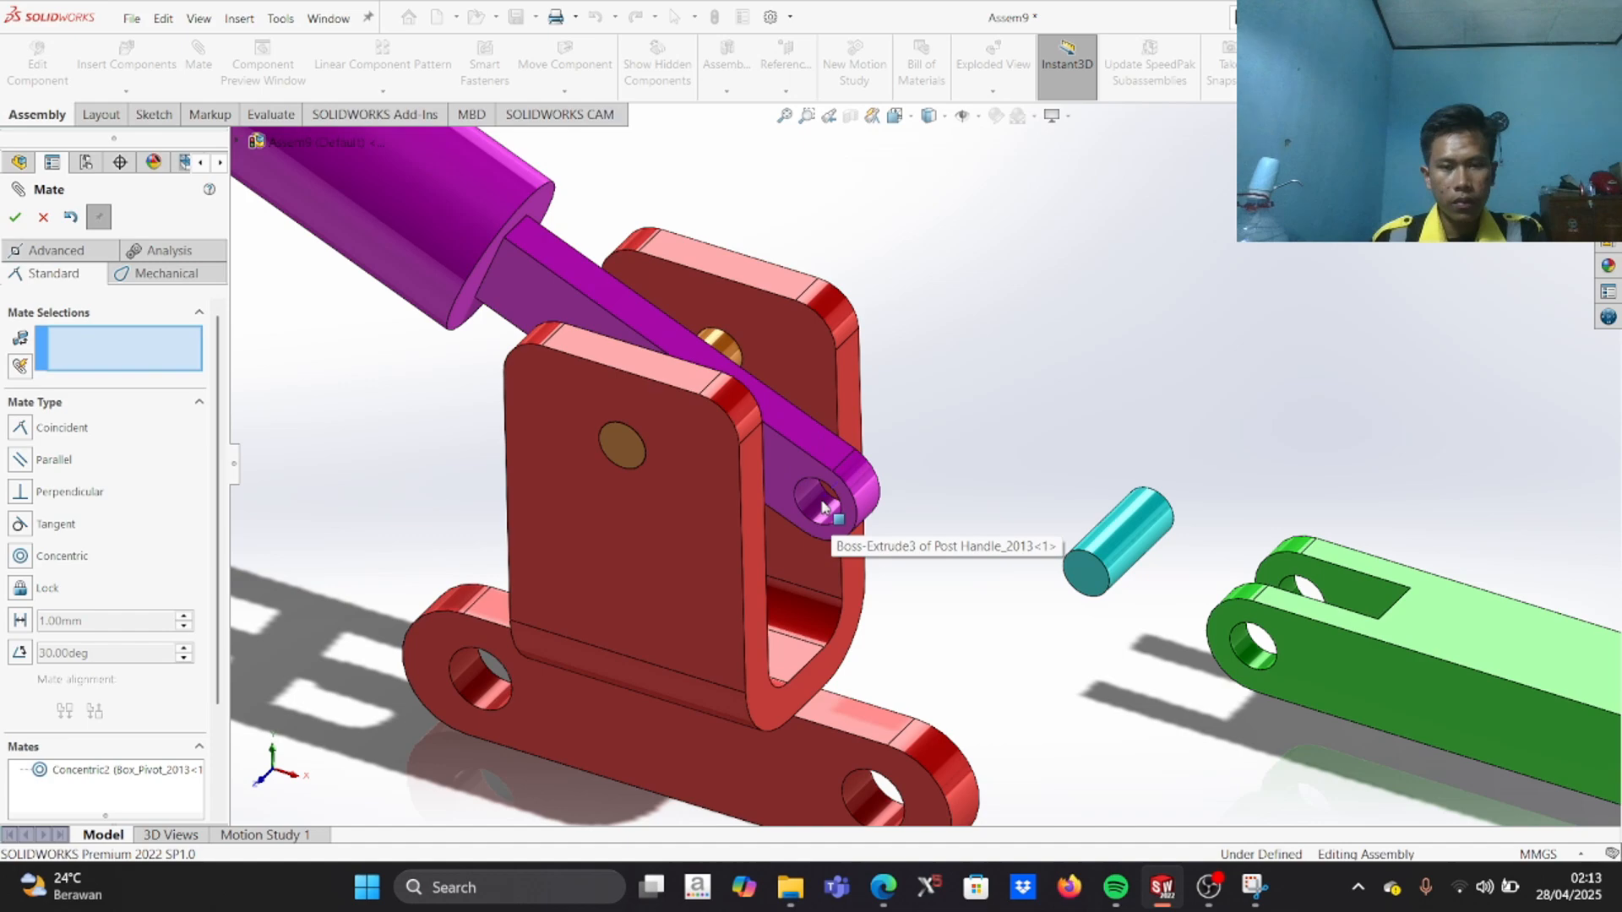
# Step: Try a coincident mate between the Post Handle's end hole axis and the Small Post's end face, and discard it
pyautogui.scroll(-3, 823, 507)
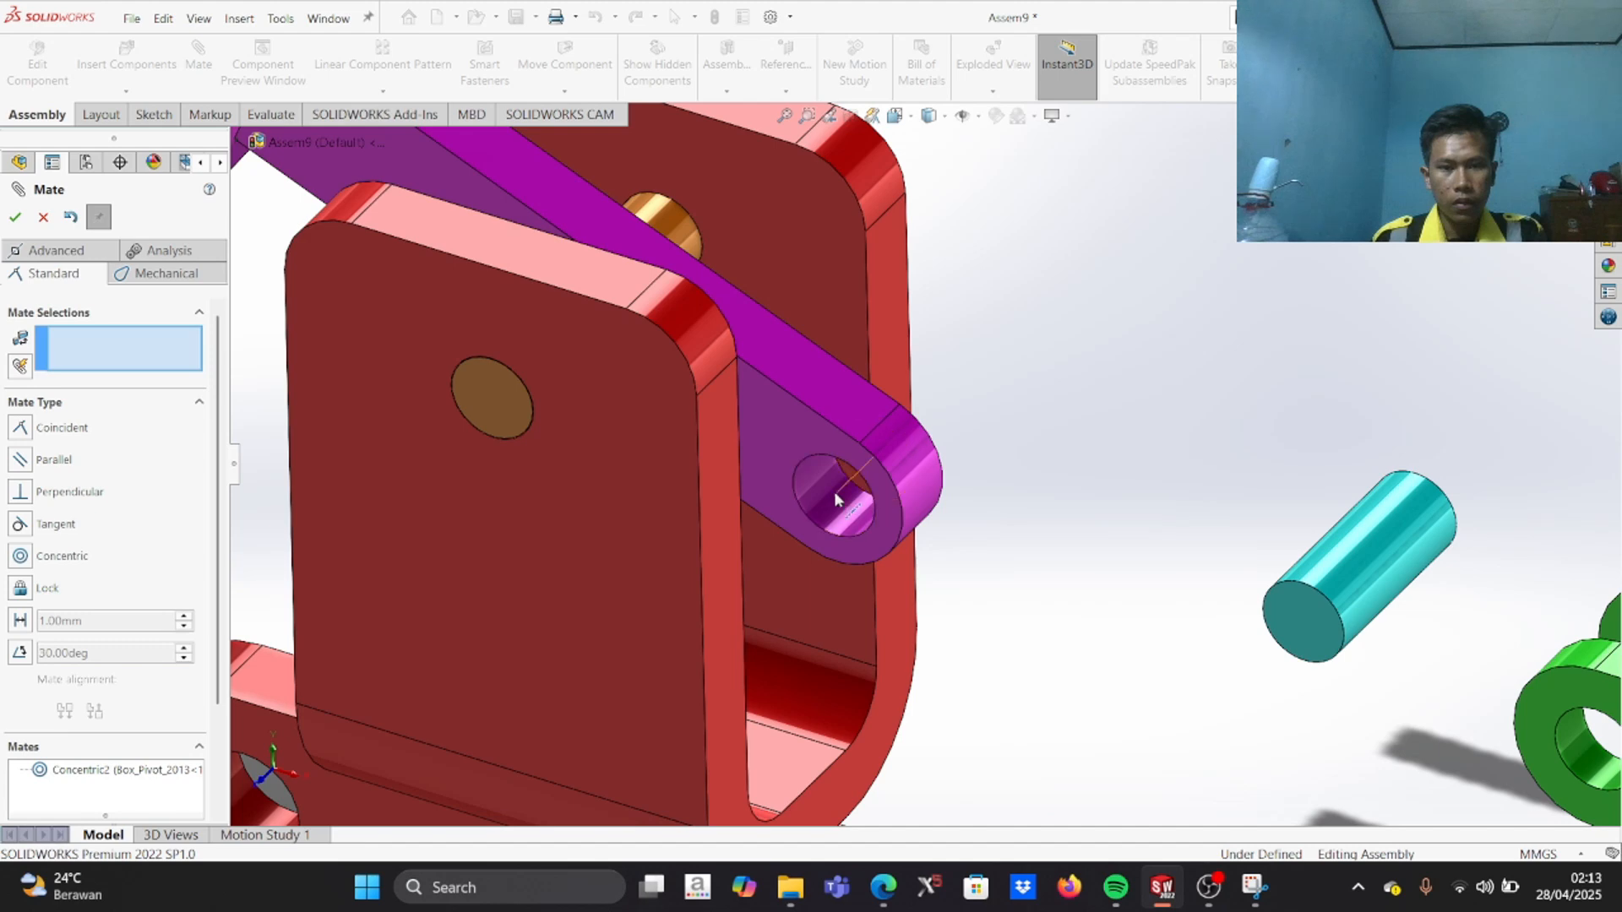
pyautogui.click(837, 499)
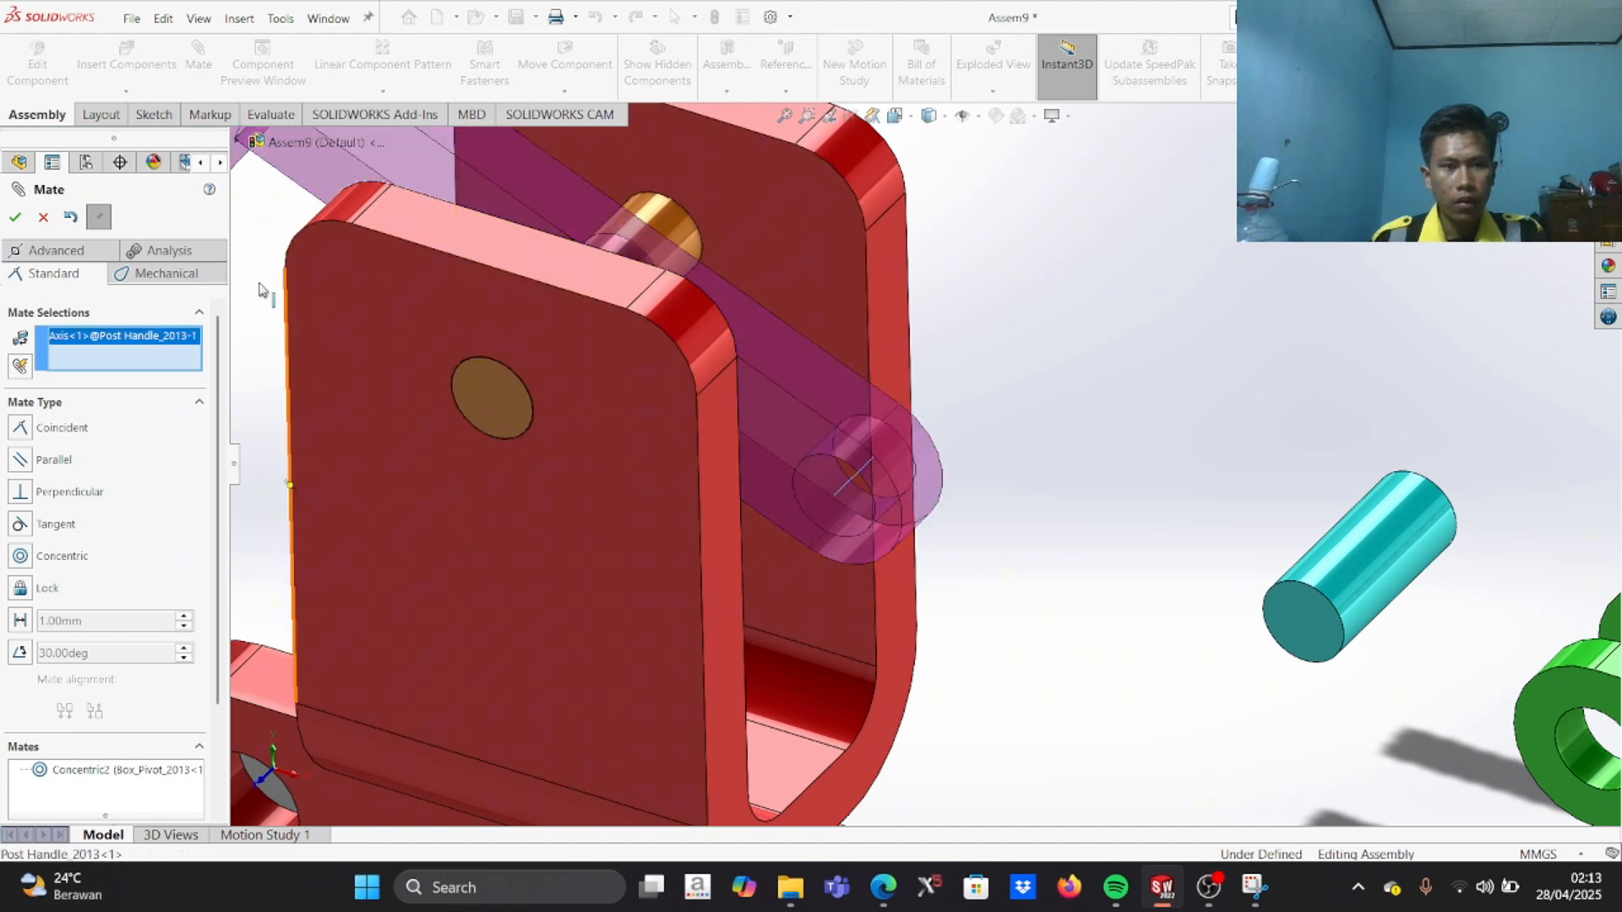
pyautogui.click(1327, 625)
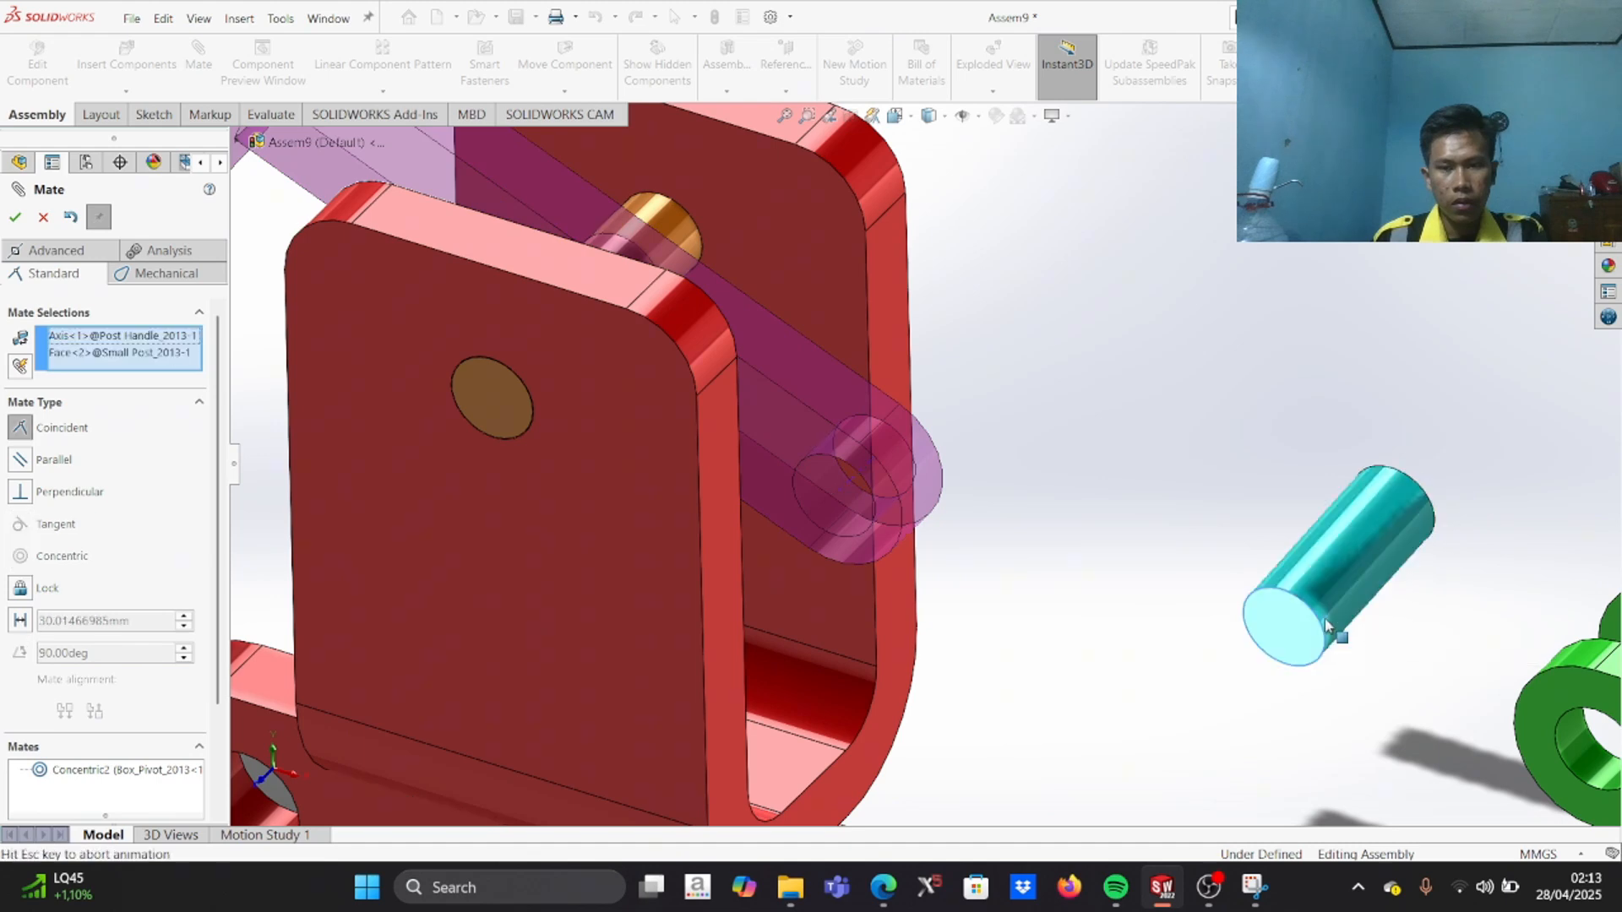
pyautogui.rightClick(113, 353)
pyautogui.click(167, 379)
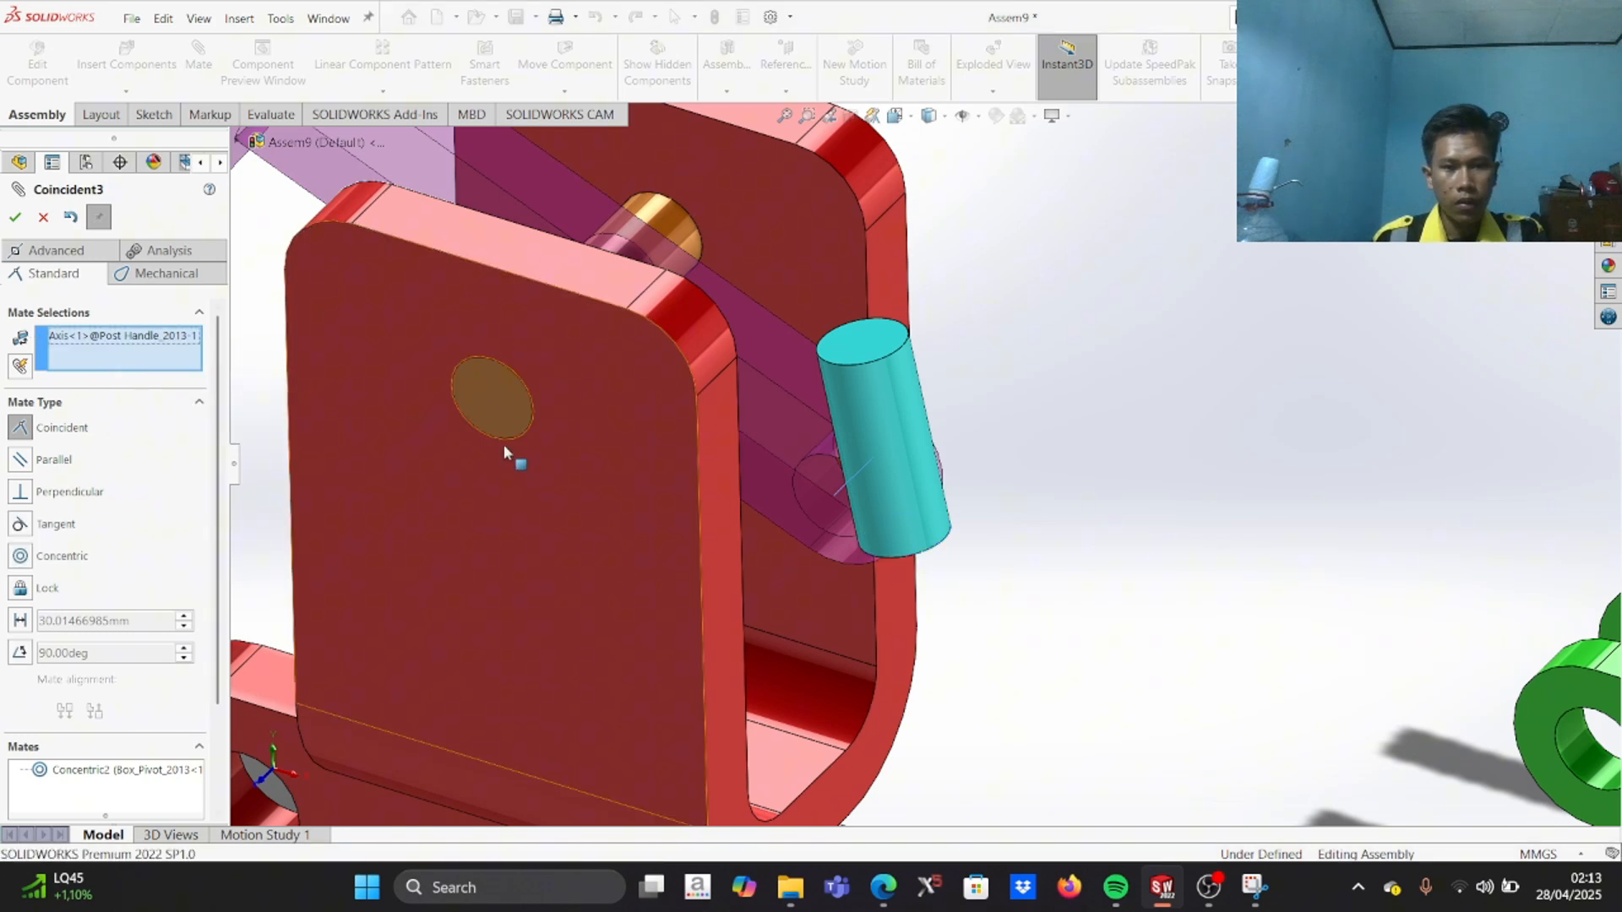
pyautogui.moveTo(875, 377); pyautogui.dragTo(1284, 299)
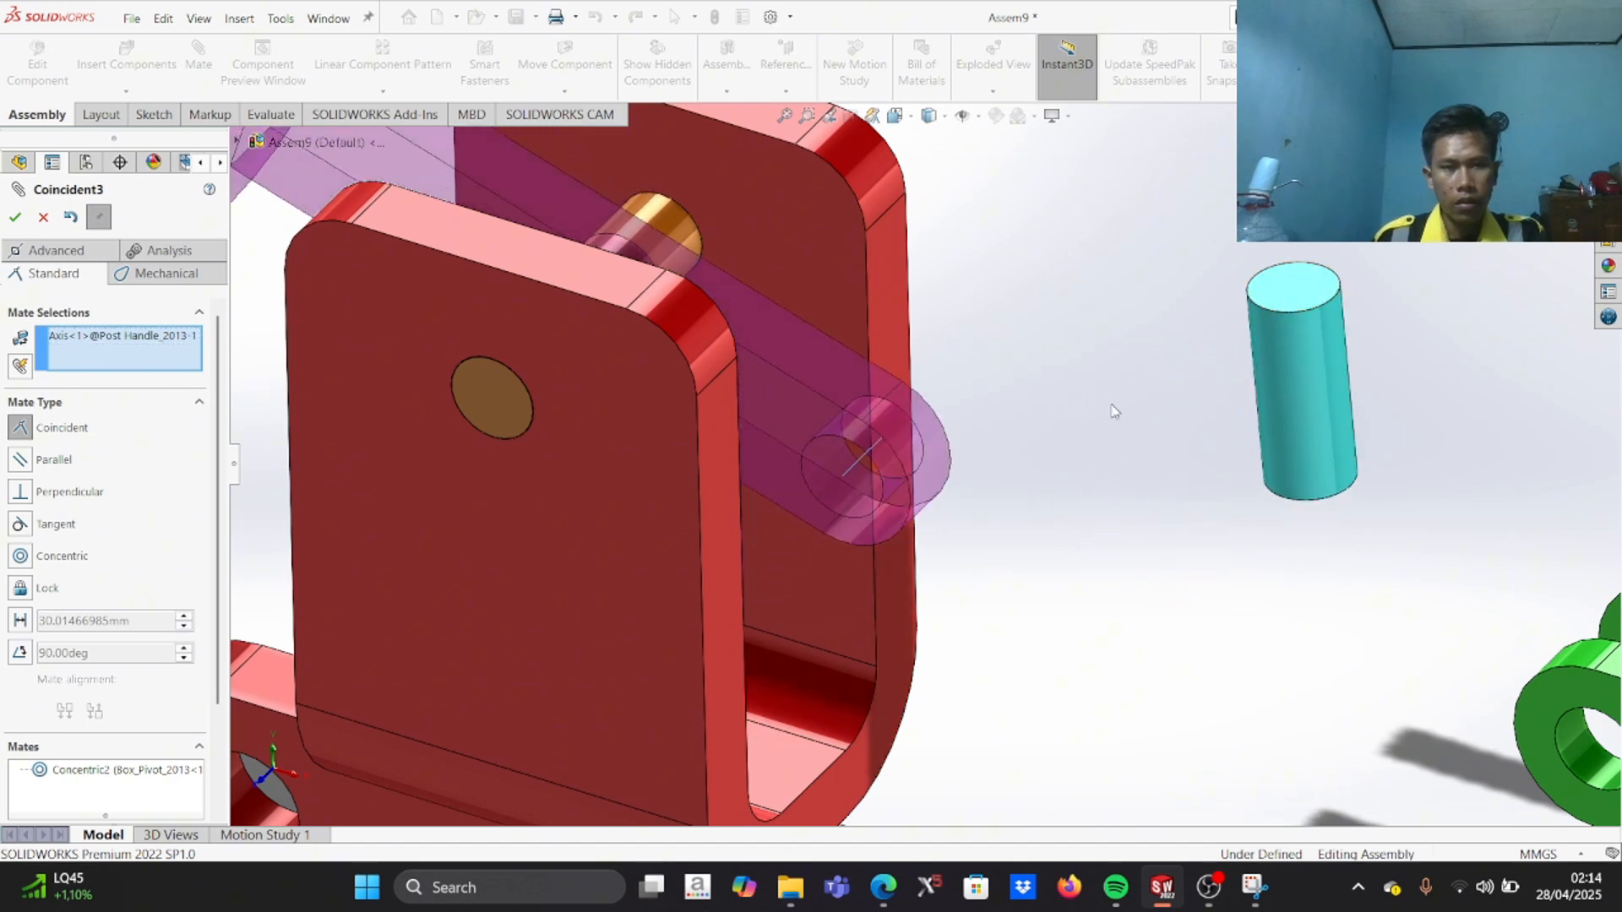
pyautogui.rightClick(138, 338)
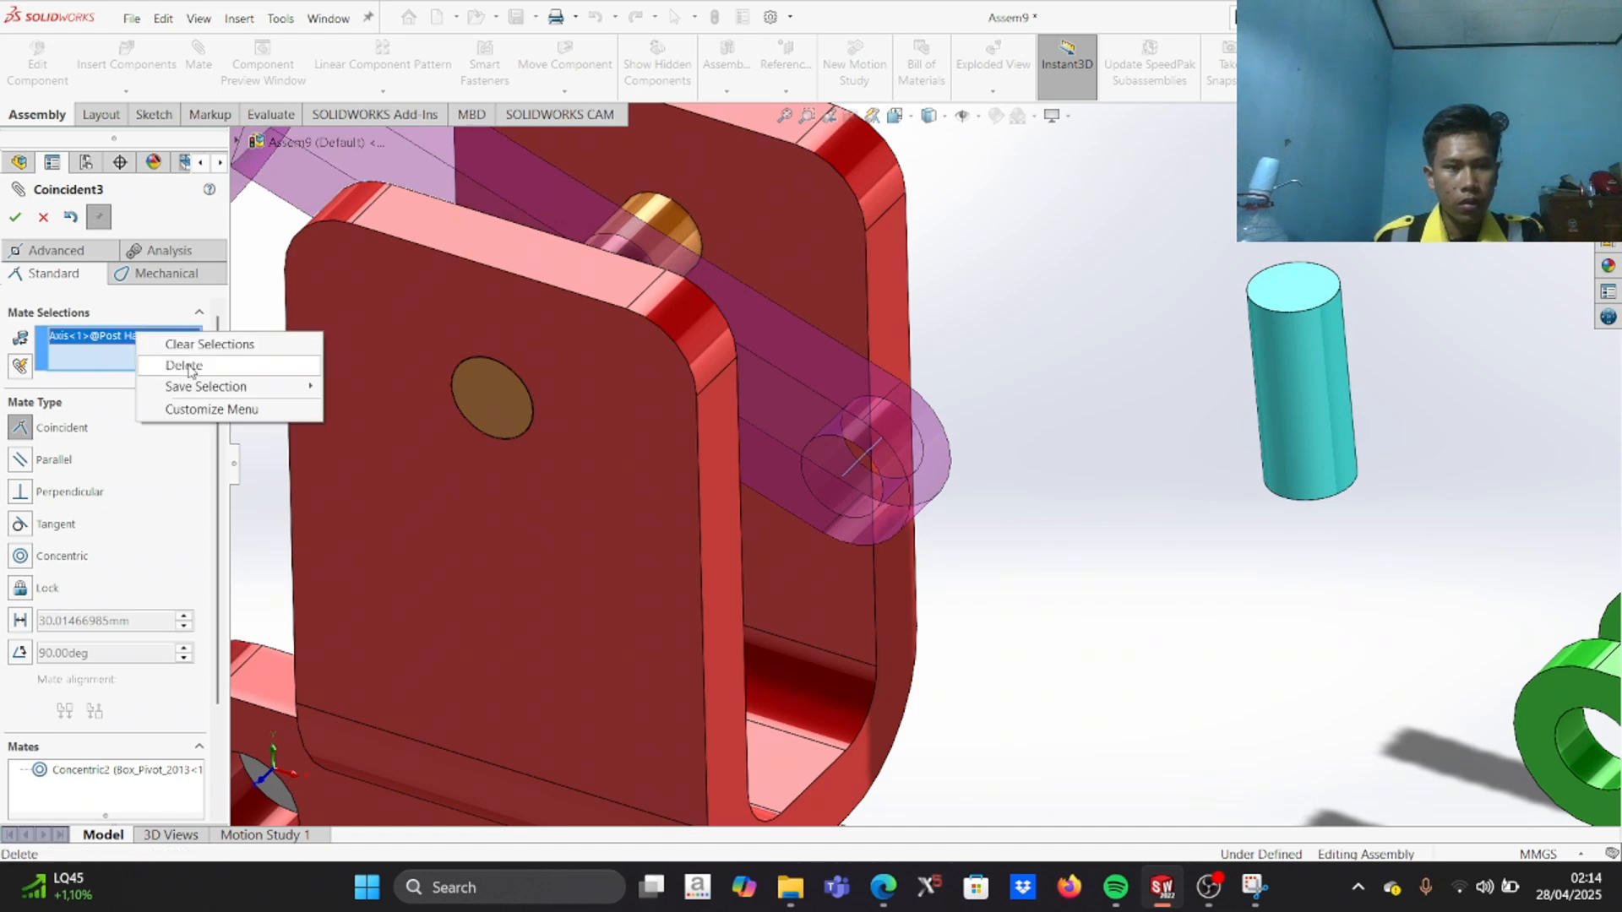
pyautogui.click(182, 346)
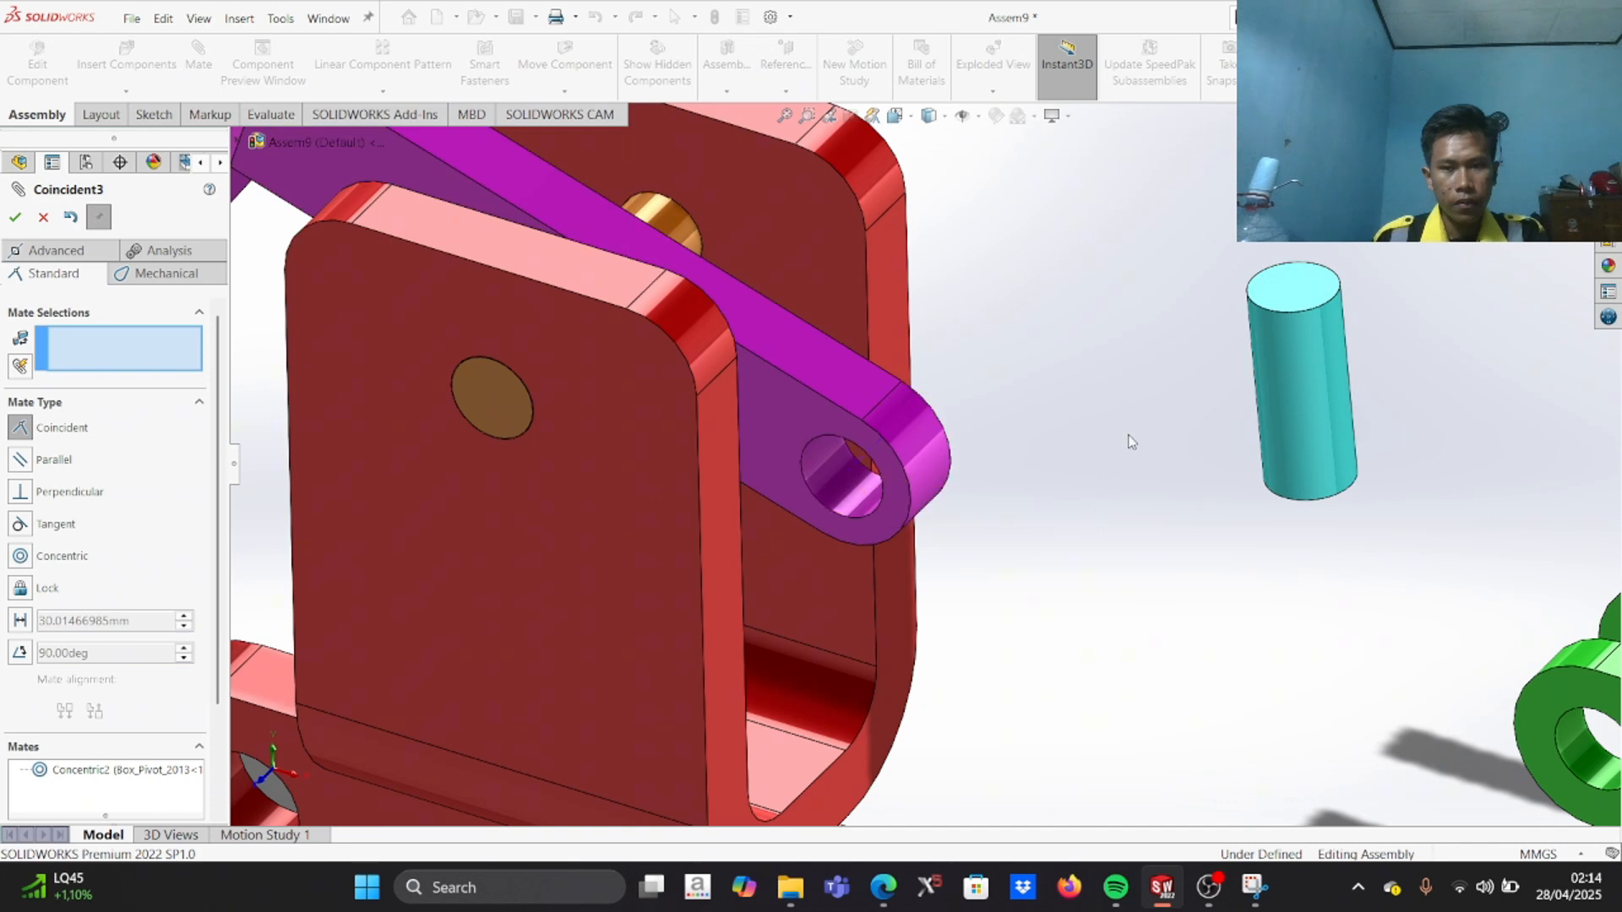
pyautogui.click(71, 218)
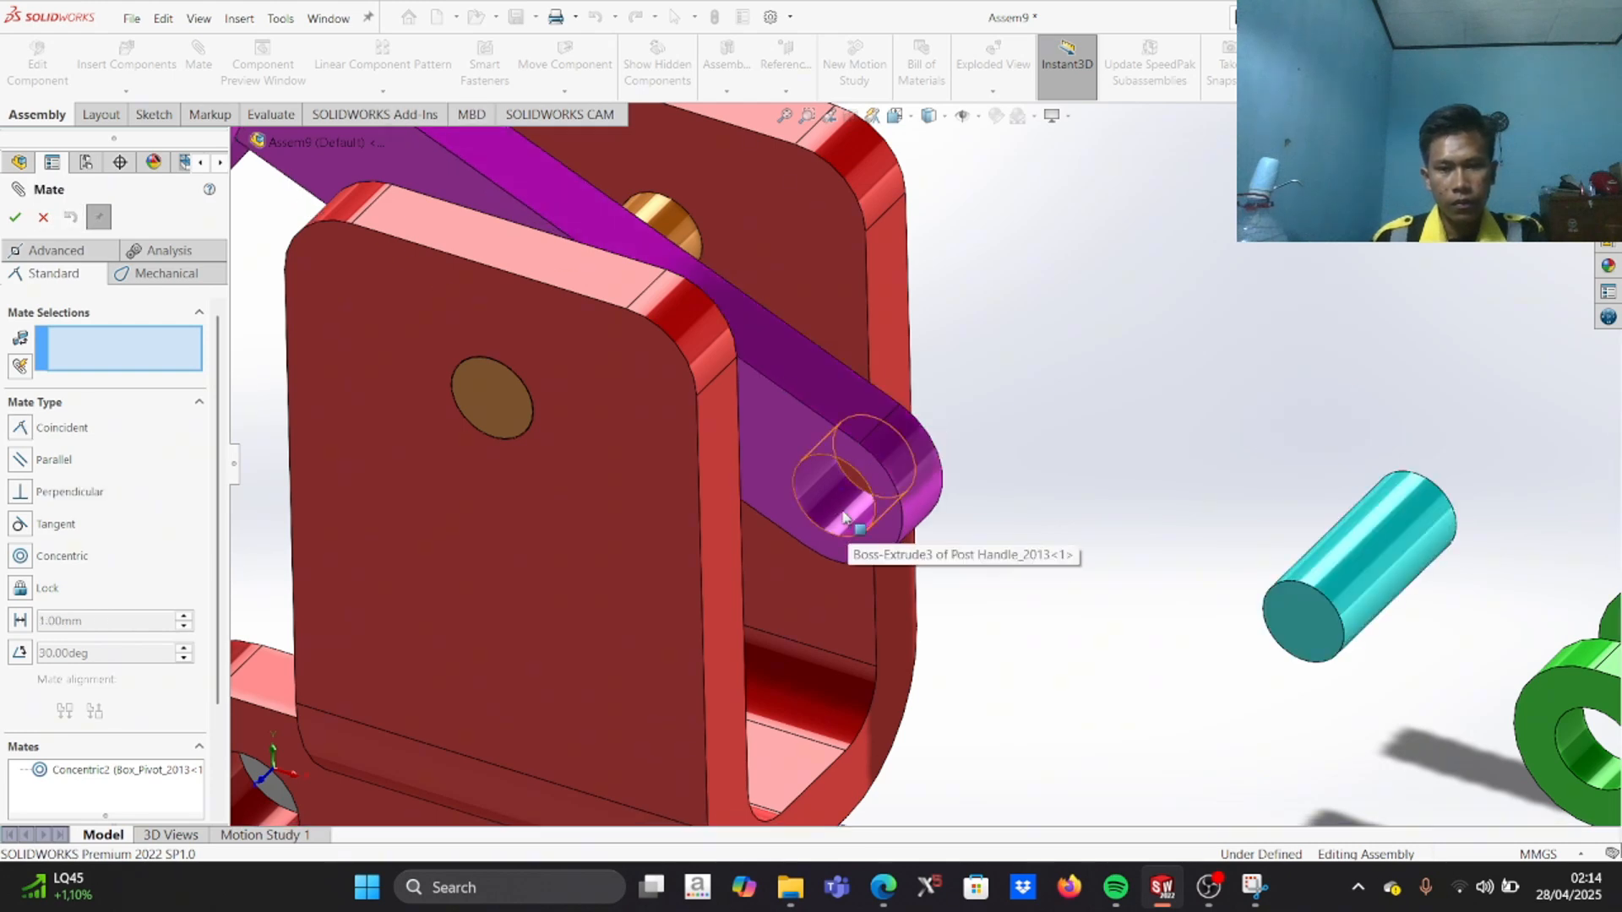
# Step: Try a parallel mate between the Post Handle's end hole axis and the Small Post's end face, then clear the selections and undo it
pyautogui.scroll(5, 844, 517)
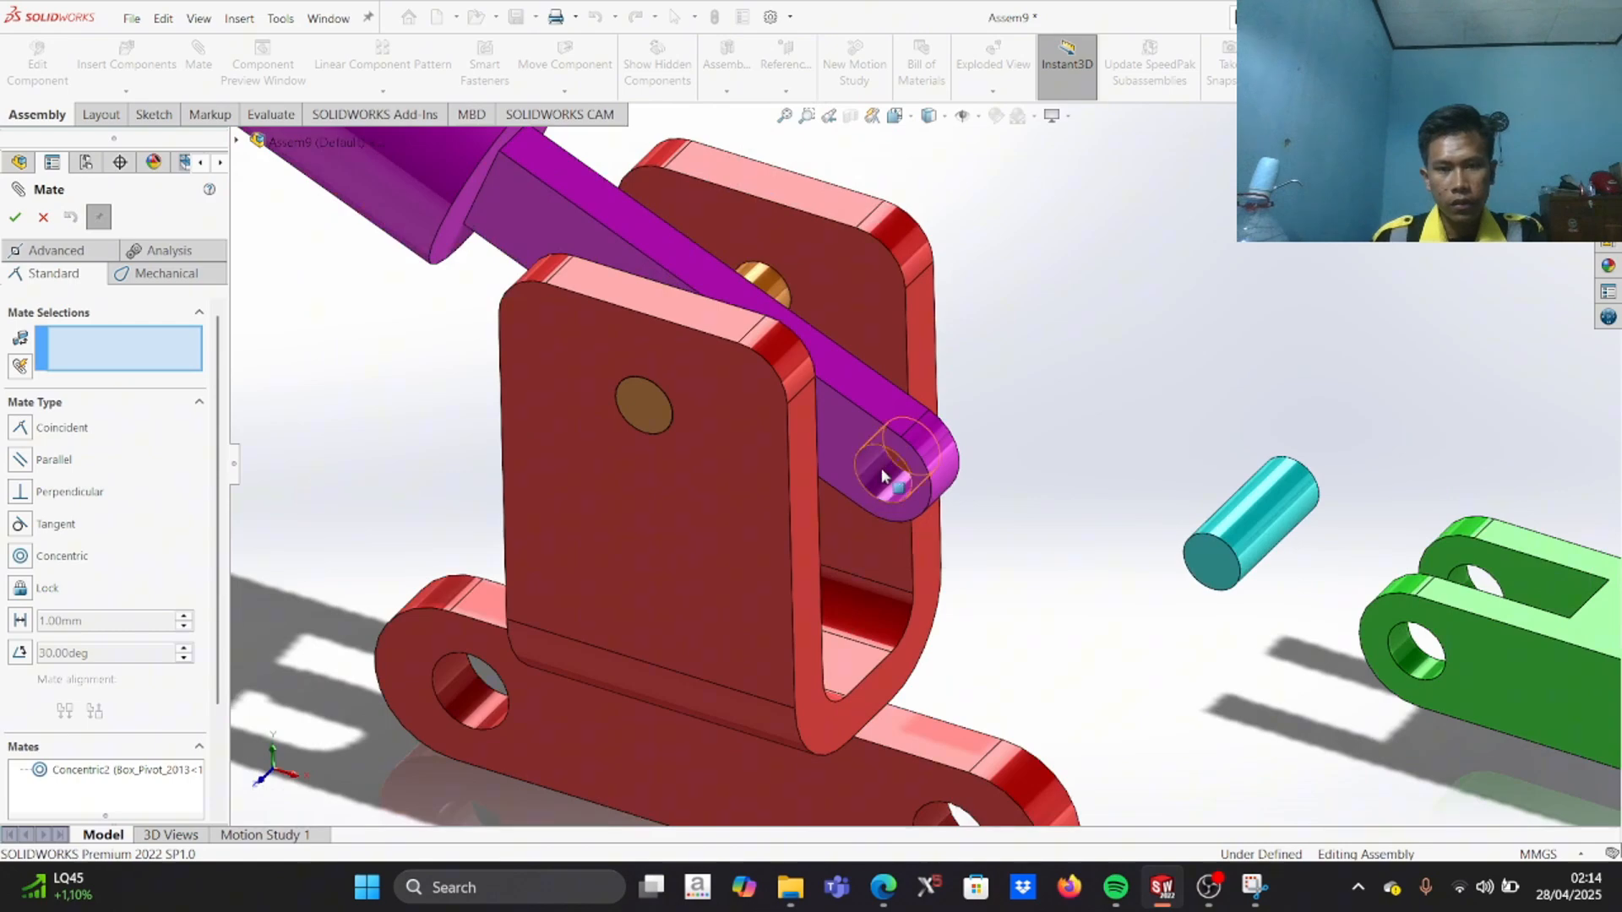
pyautogui.click(891, 477)
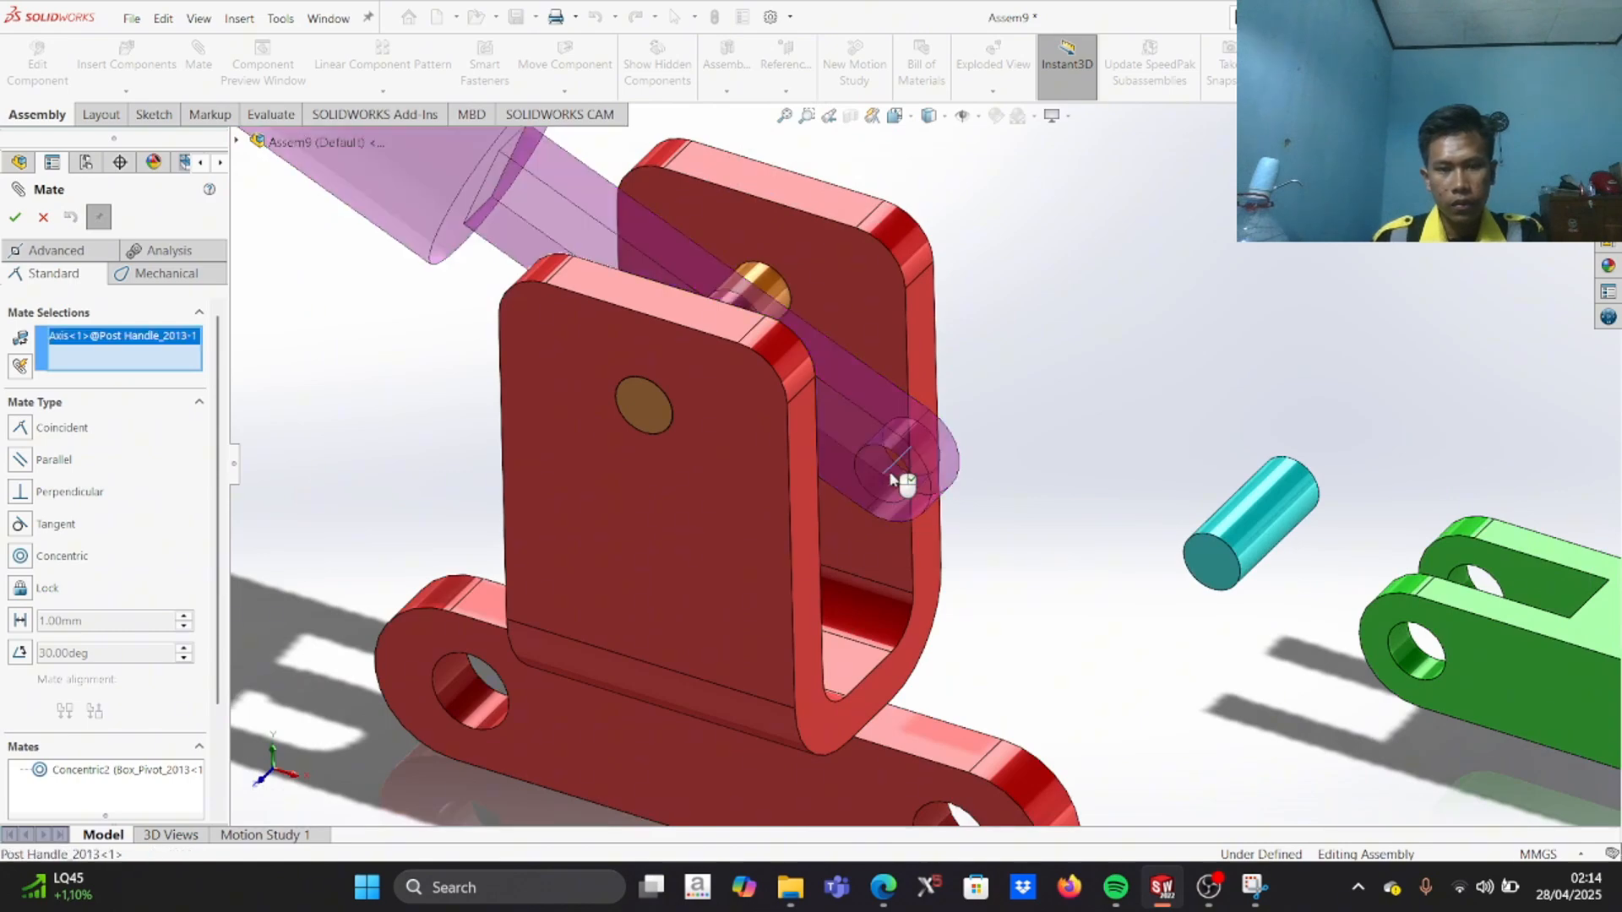
pyautogui.scroll(-4, 1264, 581)
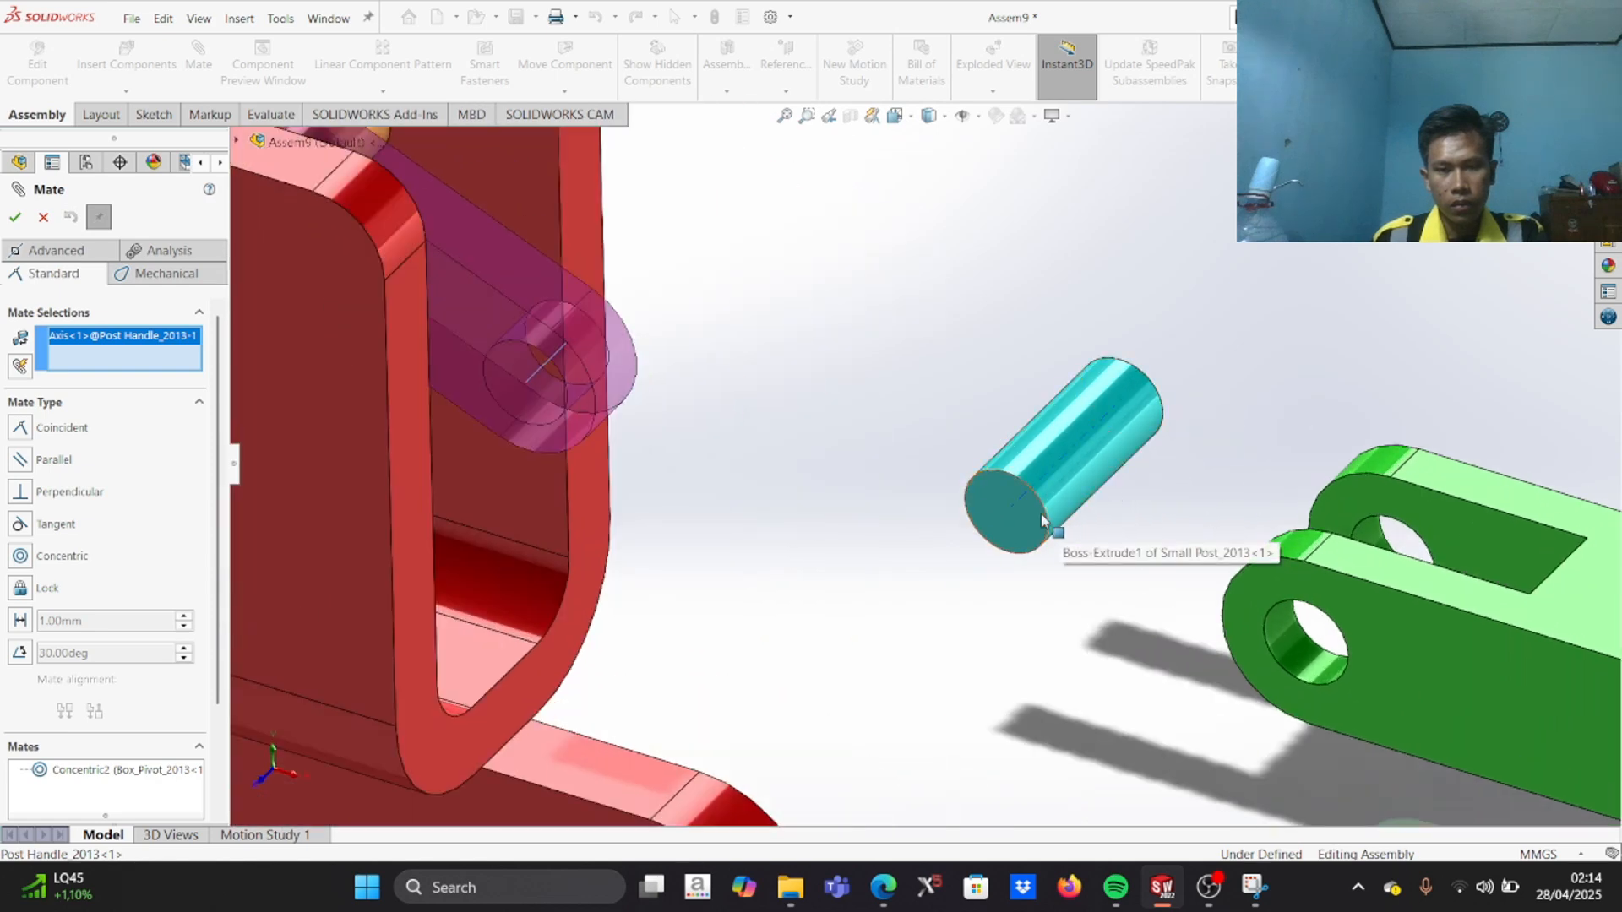
pyautogui.click(1043, 518)
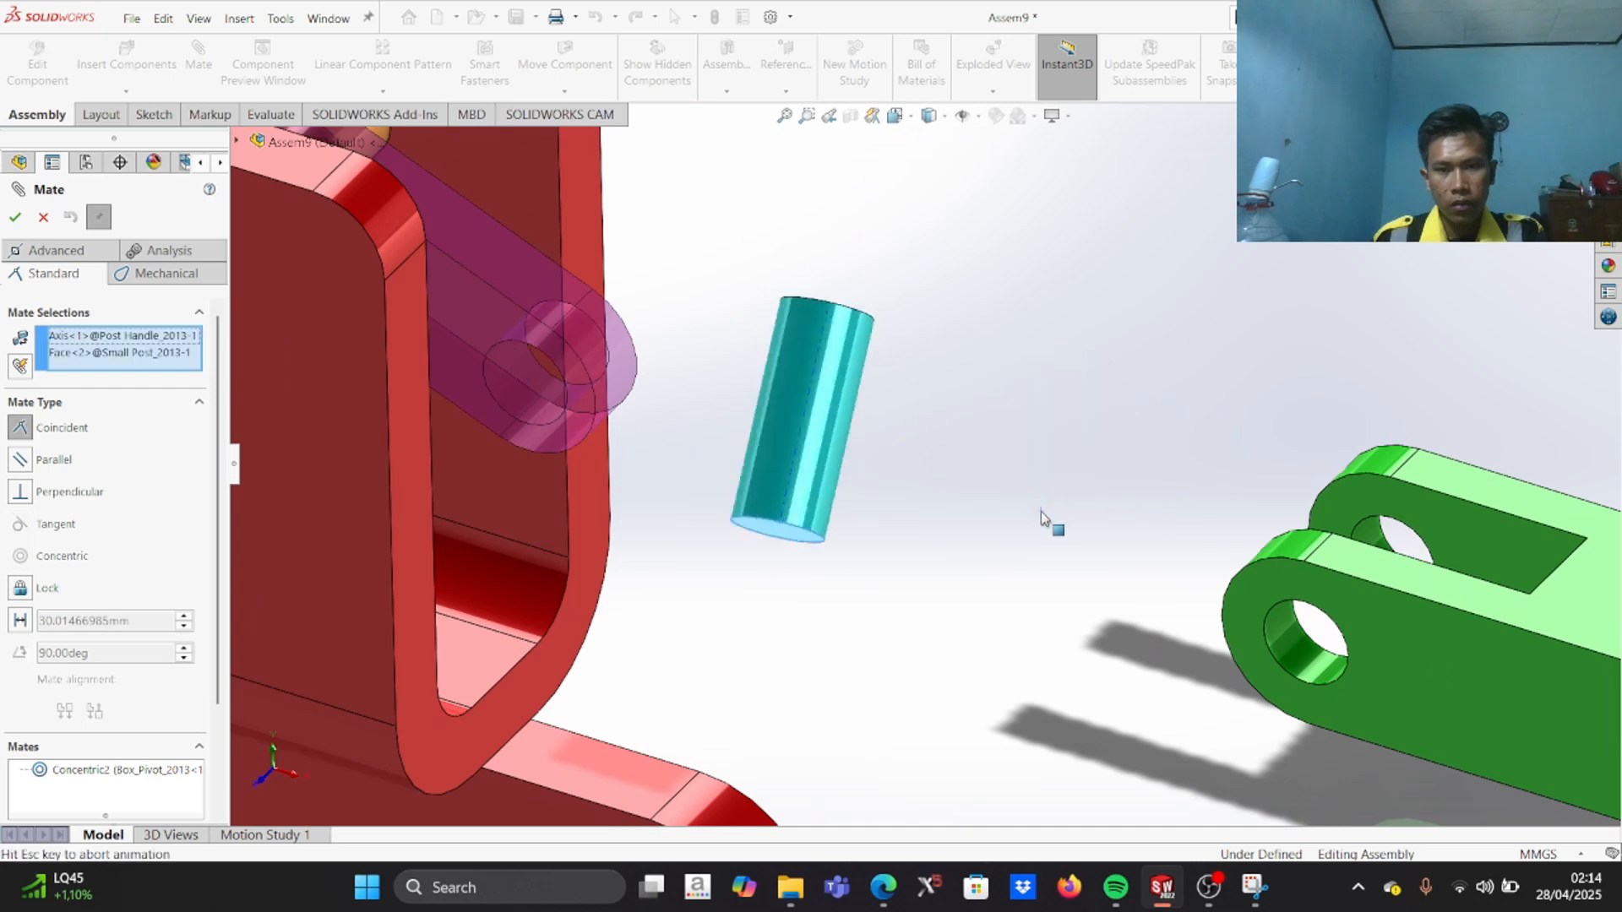
pyautogui.scroll(-2, 541, 387)
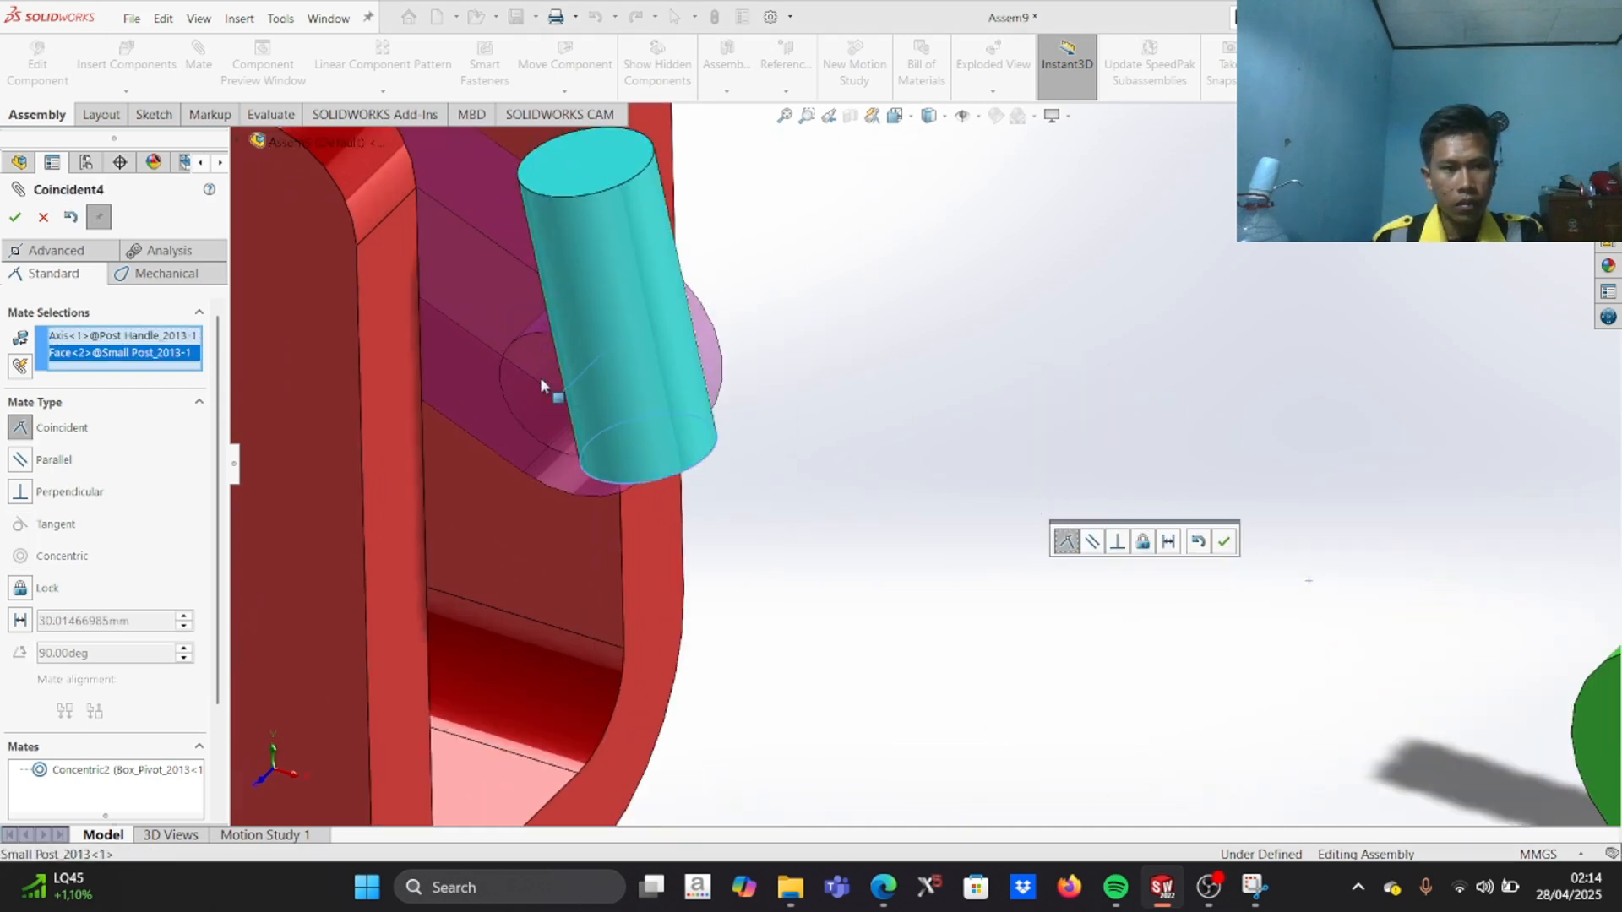
pyautogui.click(20, 460)
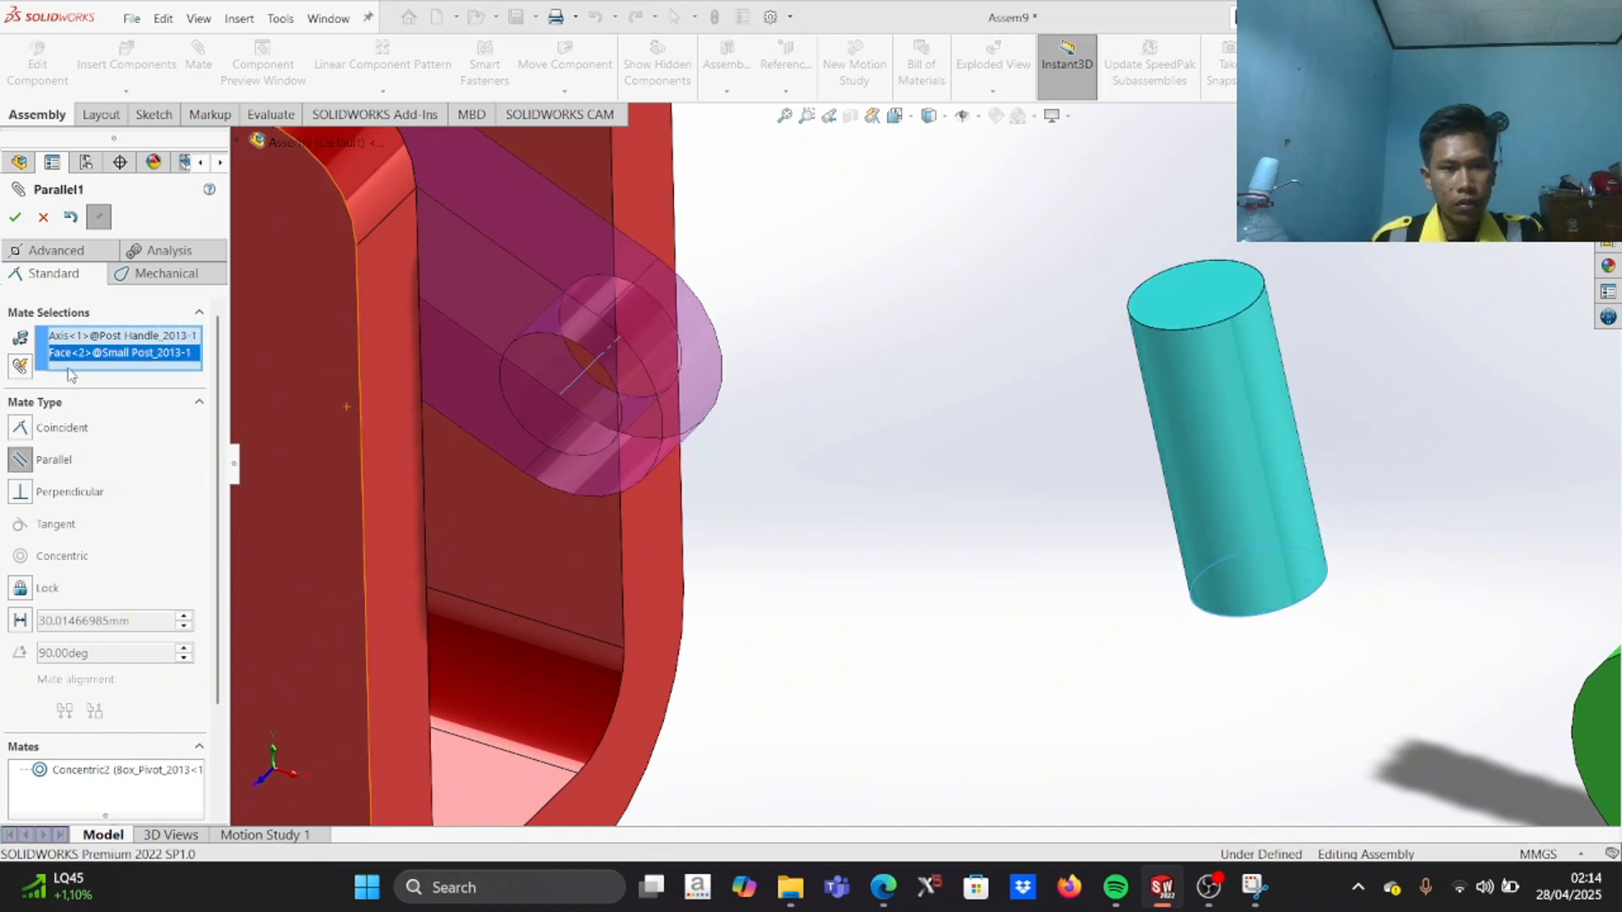
pyautogui.rightClick(96, 363)
pyautogui.click(152, 388)
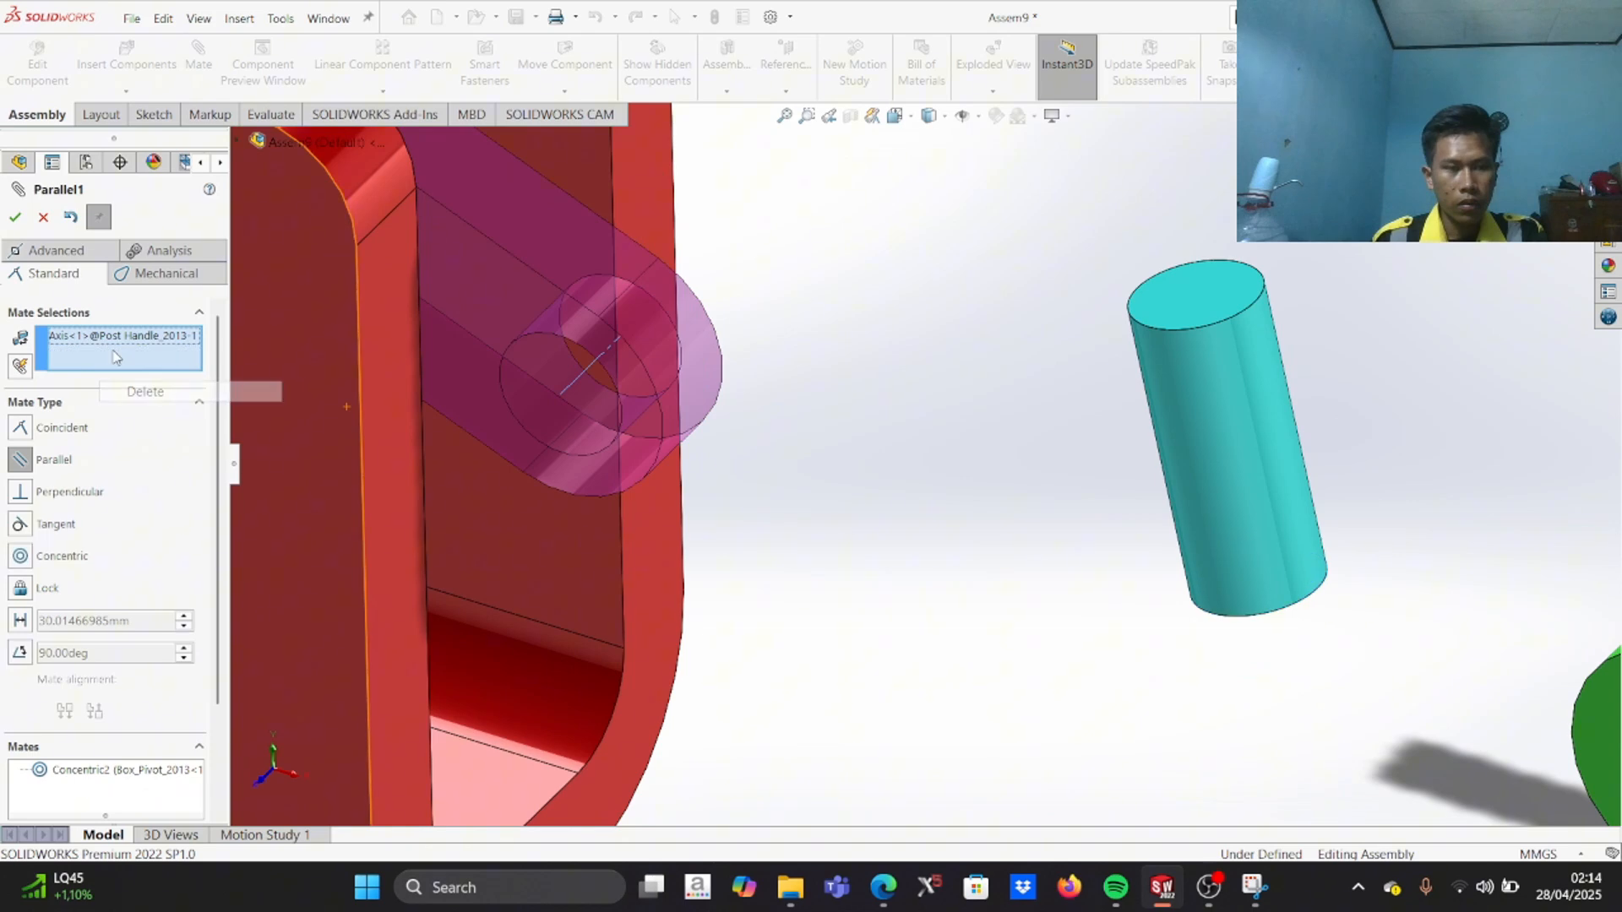
pyautogui.rightClick(113, 334)
pyautogui.click(160, 364)
pyautogui.scroll(2, 883, 539)
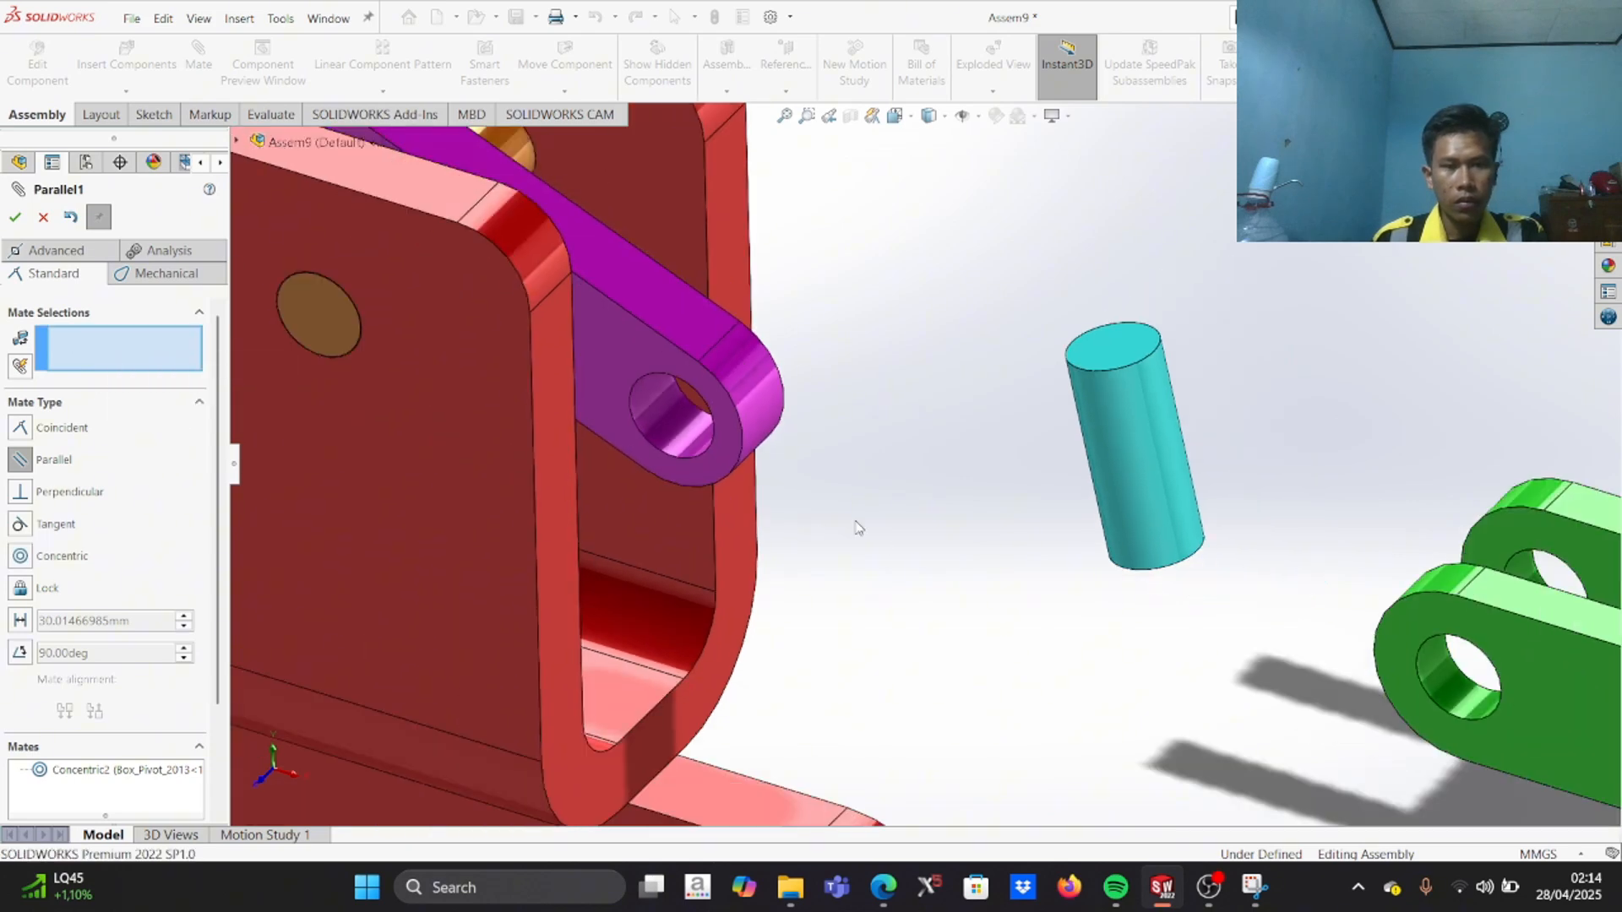
pyautogui.click(73, 217)
# Step: Add a concentric mate between the Small Post's end edge and the Post Handle's end hole, with the post slid through the handle
pyautogui.moveTo(847, 423); pyautogui.dragTo(912, 478, button='middle')
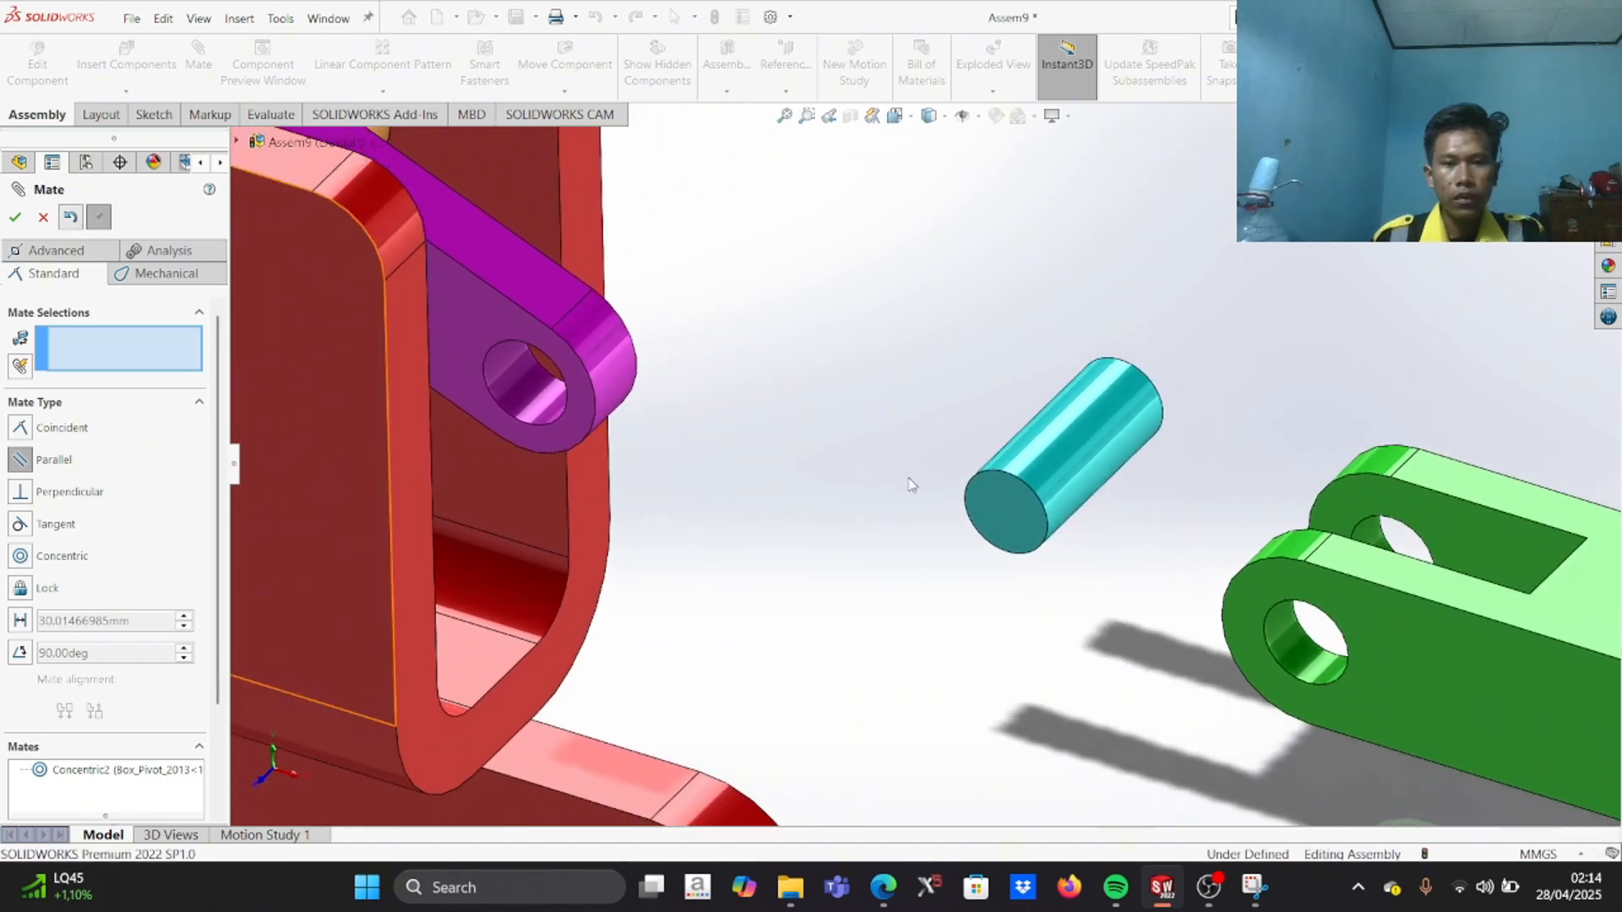
pyautogui.click(982, 533)
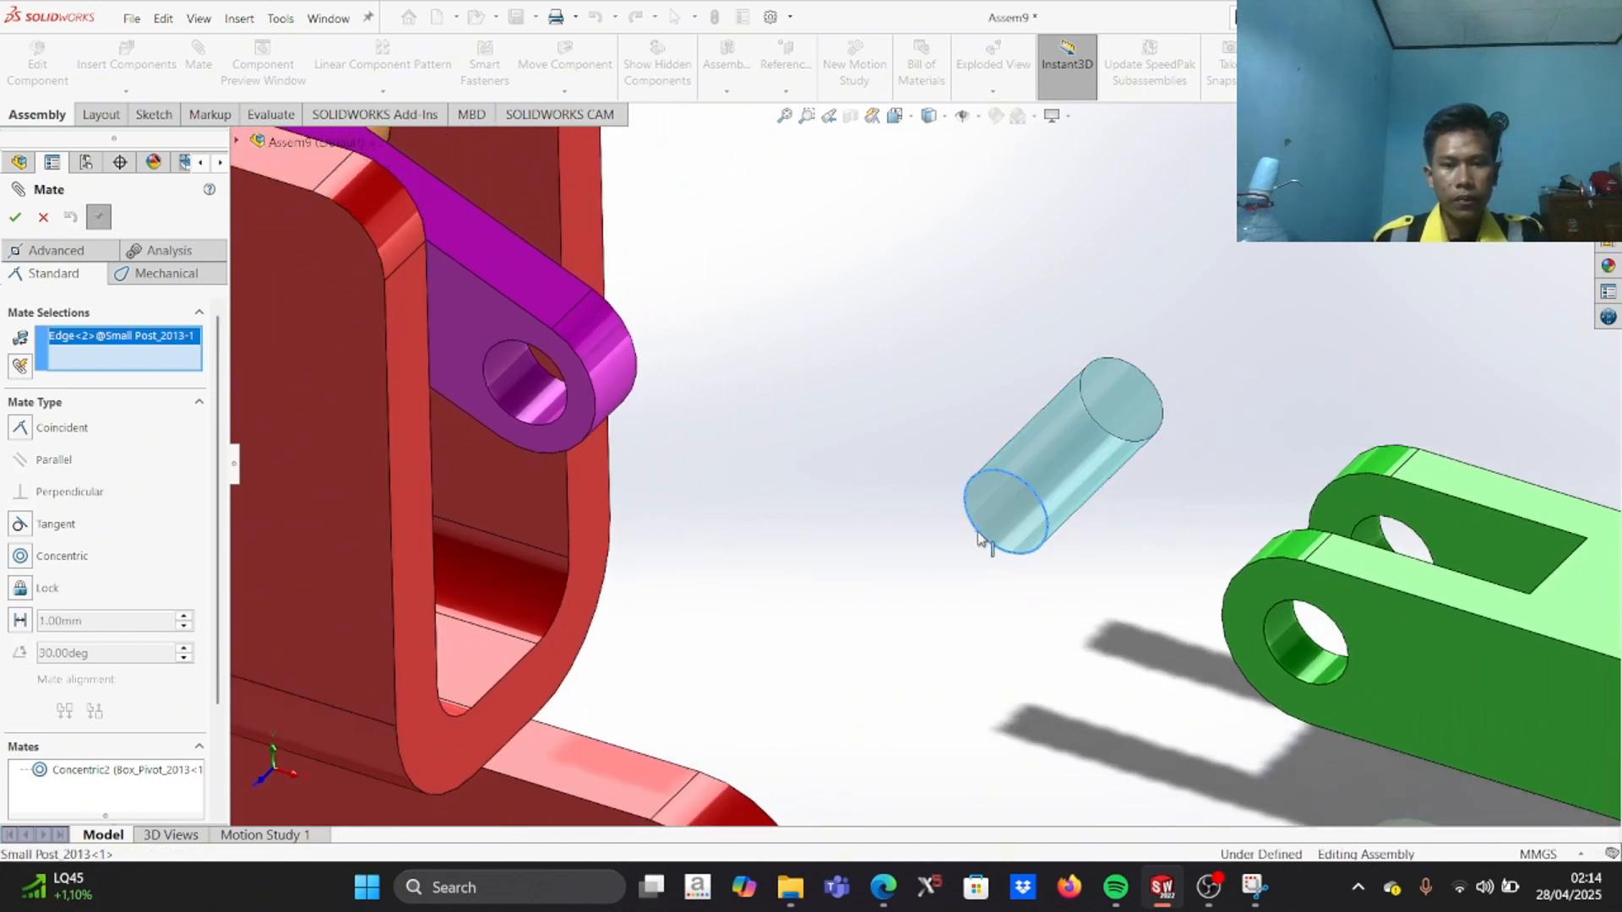
pyautogui.click(525, 420)
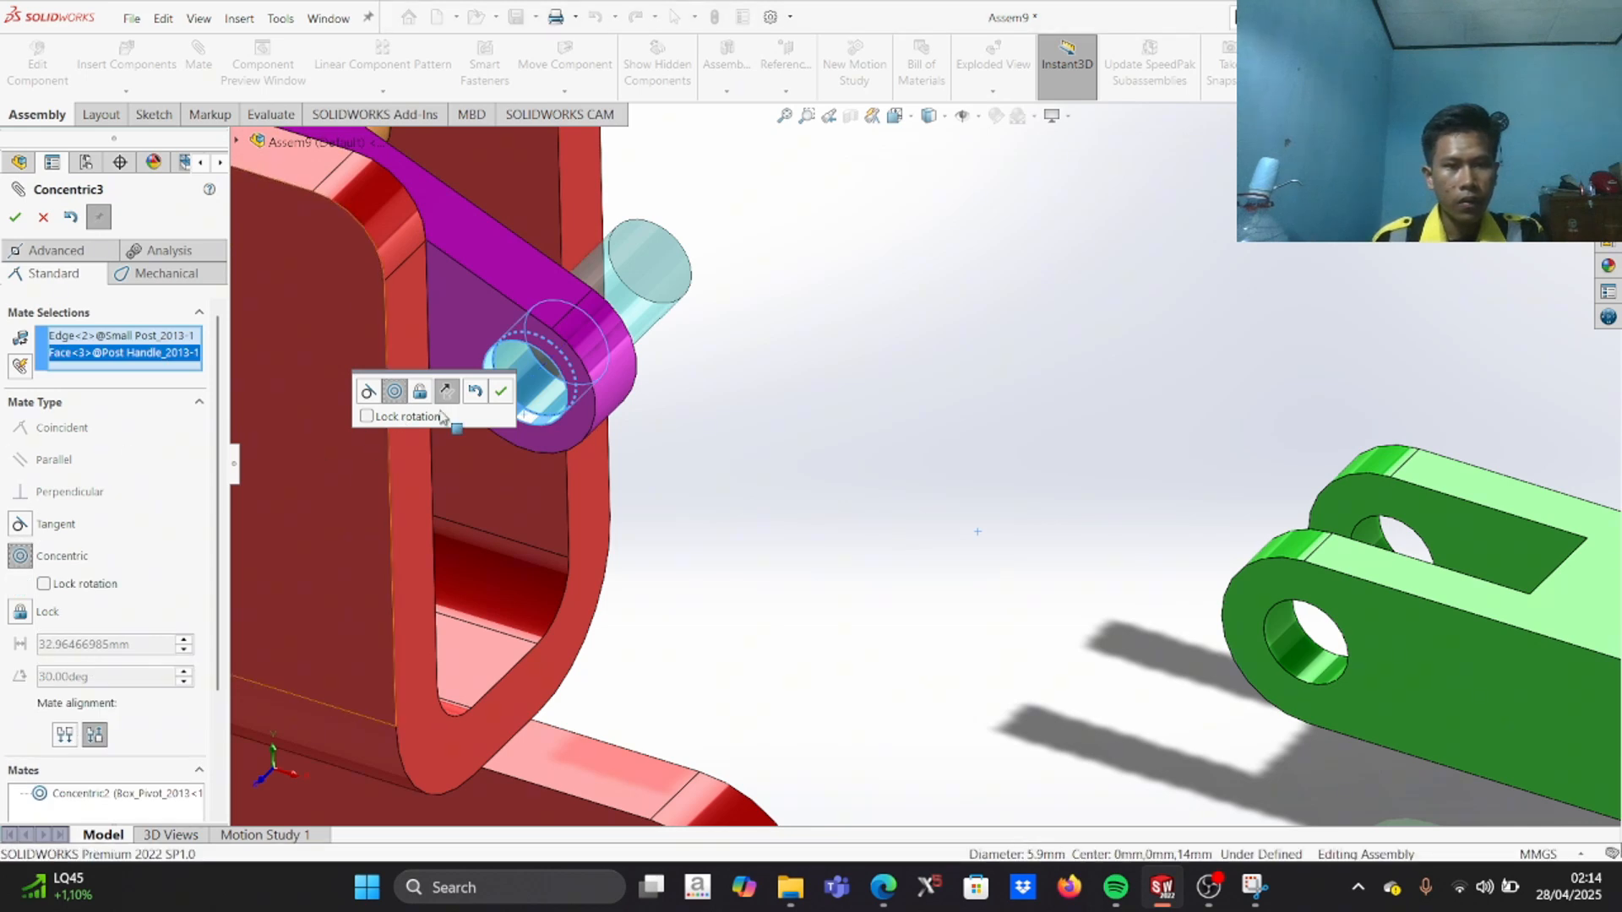
pyautogui.moveTo(664, 297)
pyautogui.mouseDown()
pyautogui.moveTo(713, 265)
pyautogui.moveTo(582, 331)
pyautogui.moveTo(657, 304)
pyautogui.moveTo(617, 337)
pyautogui.moveTo(647, 317)
pyautogui.mouseUp()
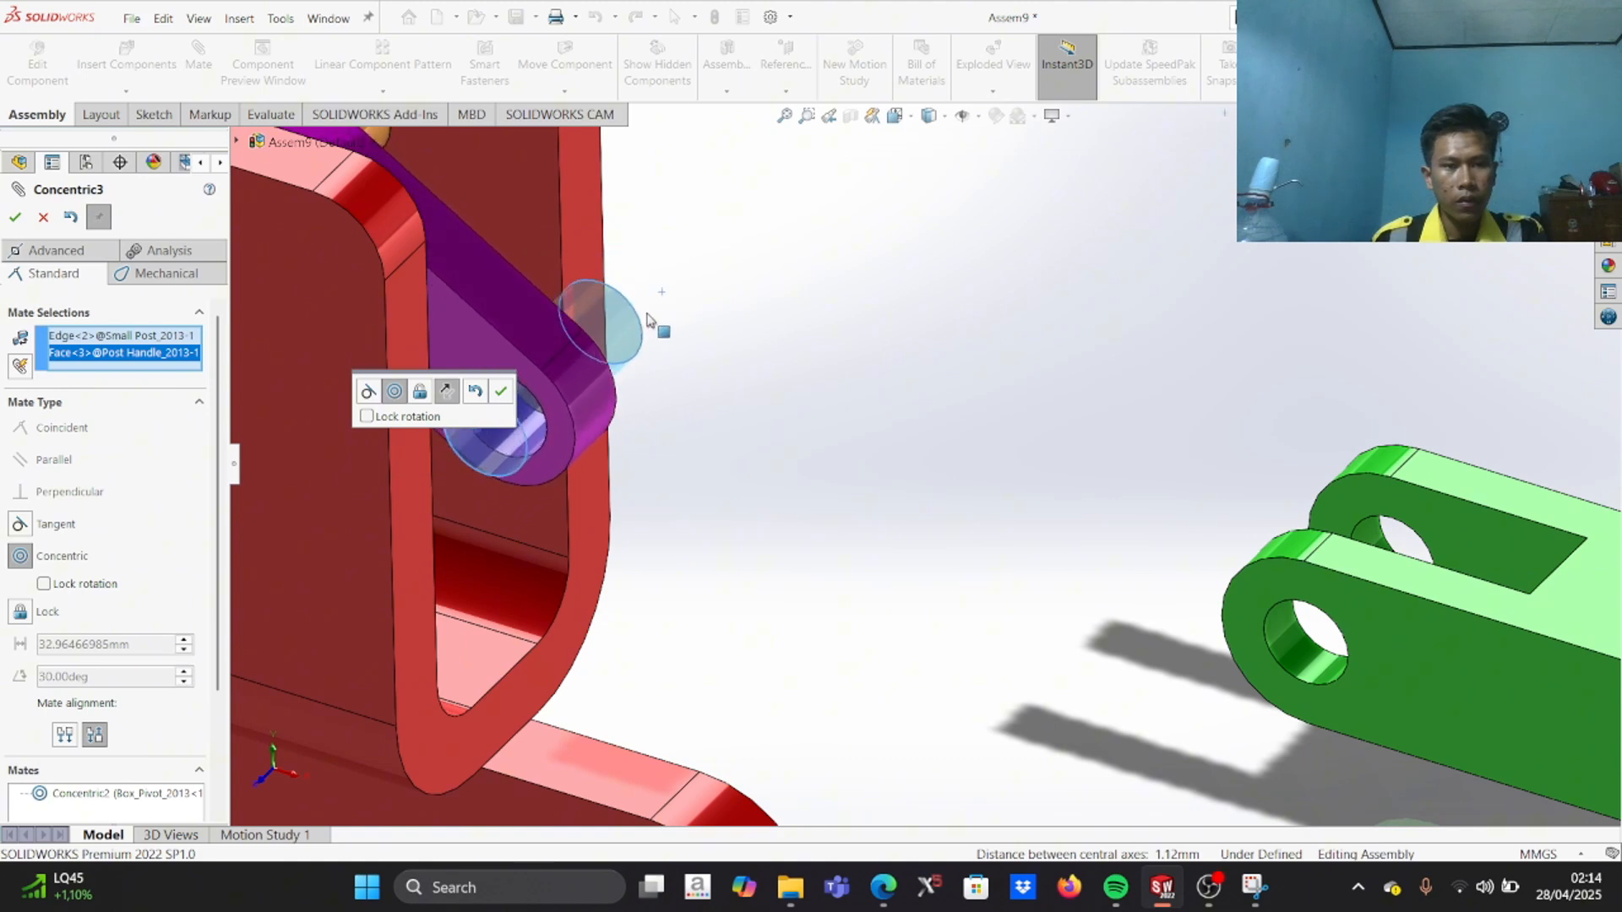
pyautogui.click(16, 217)
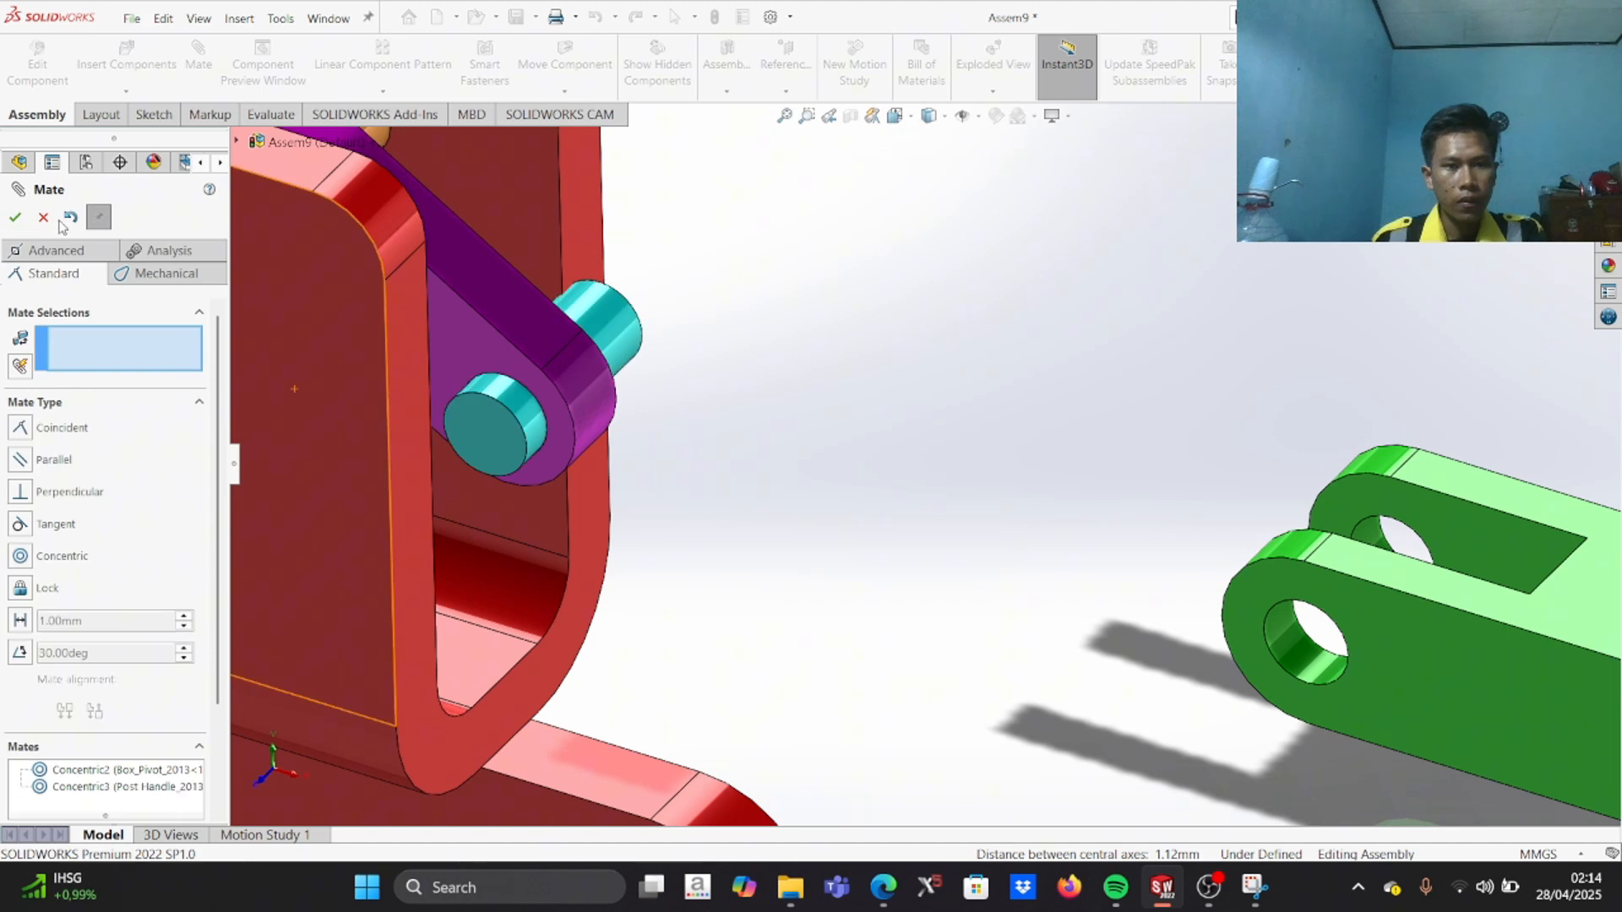
# Step: Inspect the Small Post in the handle, then switch to Snipping Tool to check Detail A of the assembly drawing and return to SOLIDWORKS
pyautogui.scroll(-1, 745, 373)
pyautogui.scroll(1, 743, 370)
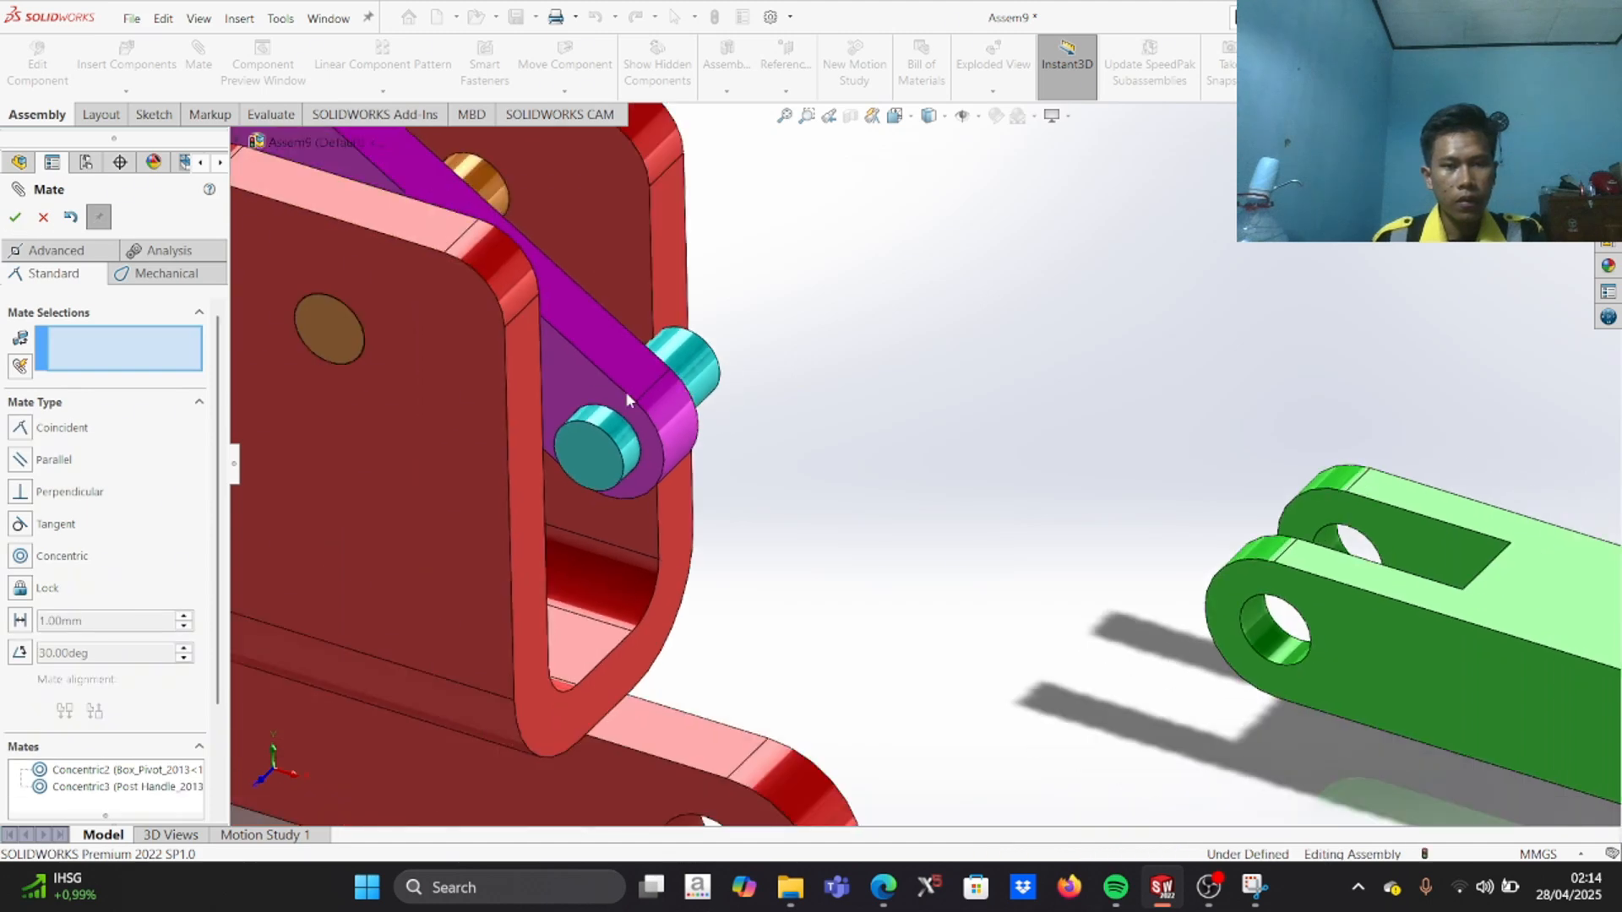
pyautogui.moveTo(615, 439); pyautogui.dragTo(624, 439)
pyautogui.scroll(2, 773, 429)
pyautogui.scroll(2, 776, 425)
pyautogui.scroll(-2, 866, 412)
pyautogui.moveTo(869, 407); pyautogui.dragTo(937, 394, button='middle')
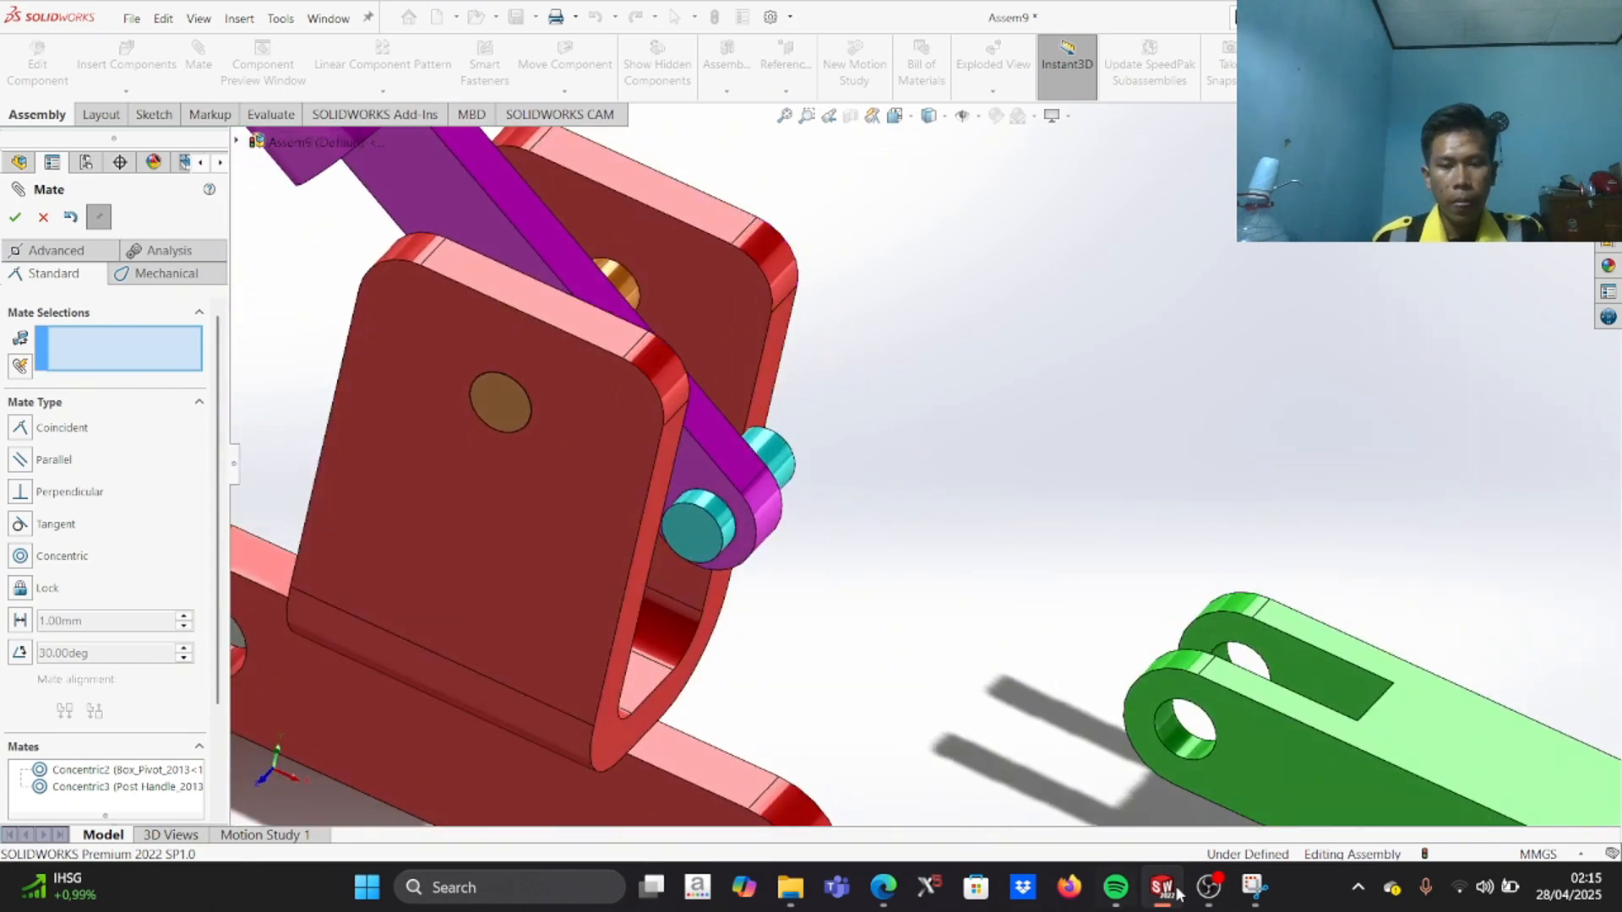
pyautogui.click(1252, 886)
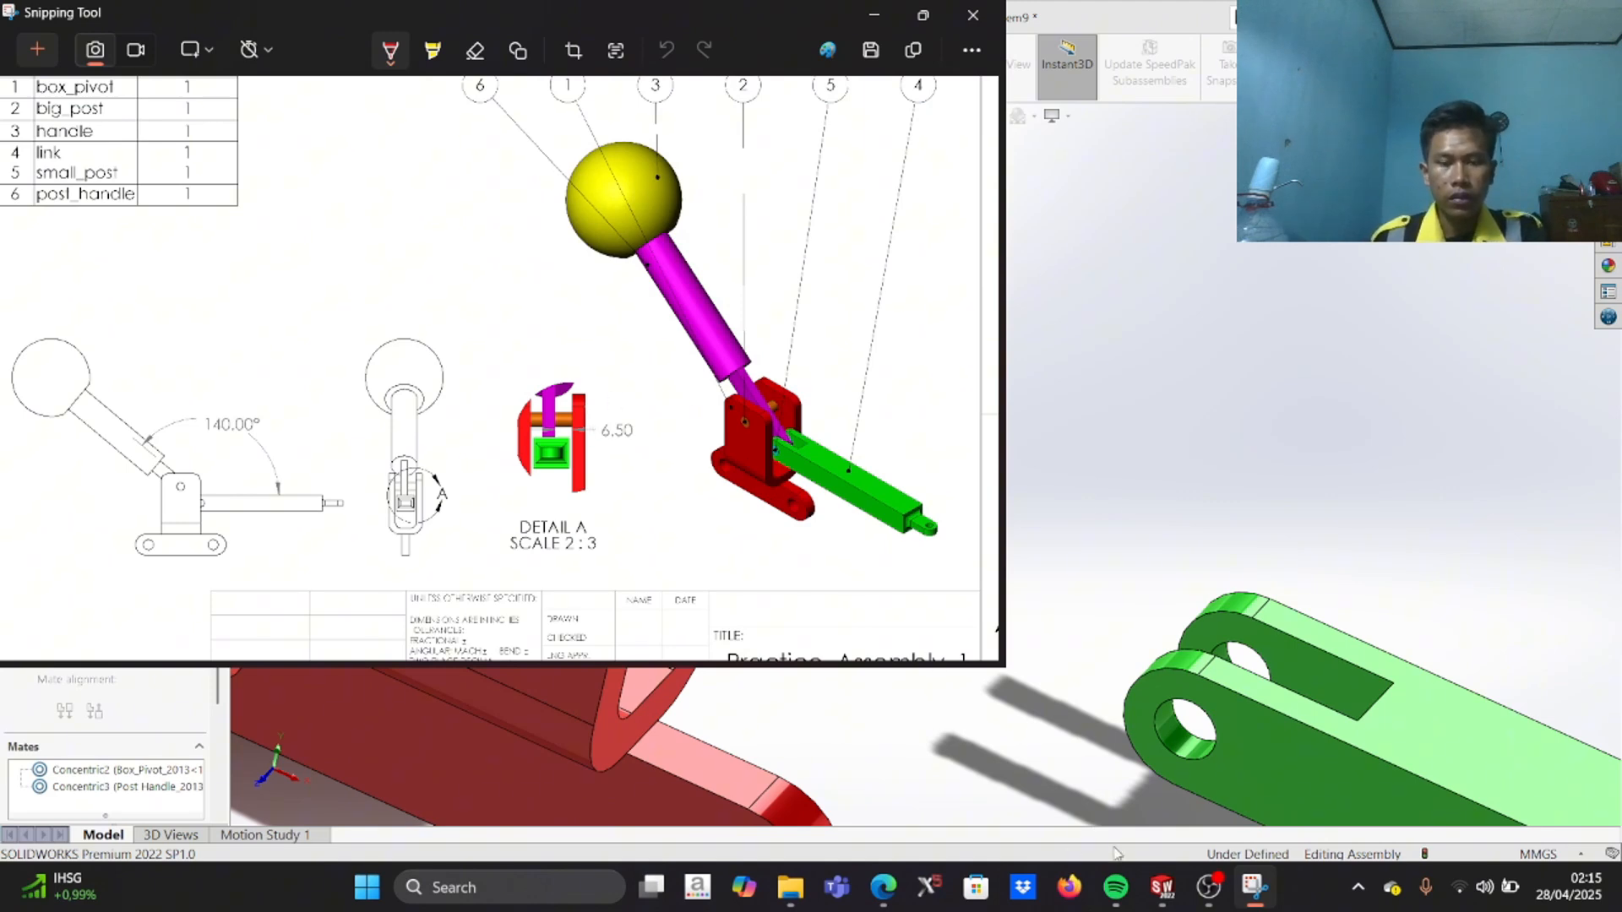
pyautogui.moveTo(1199, 893)
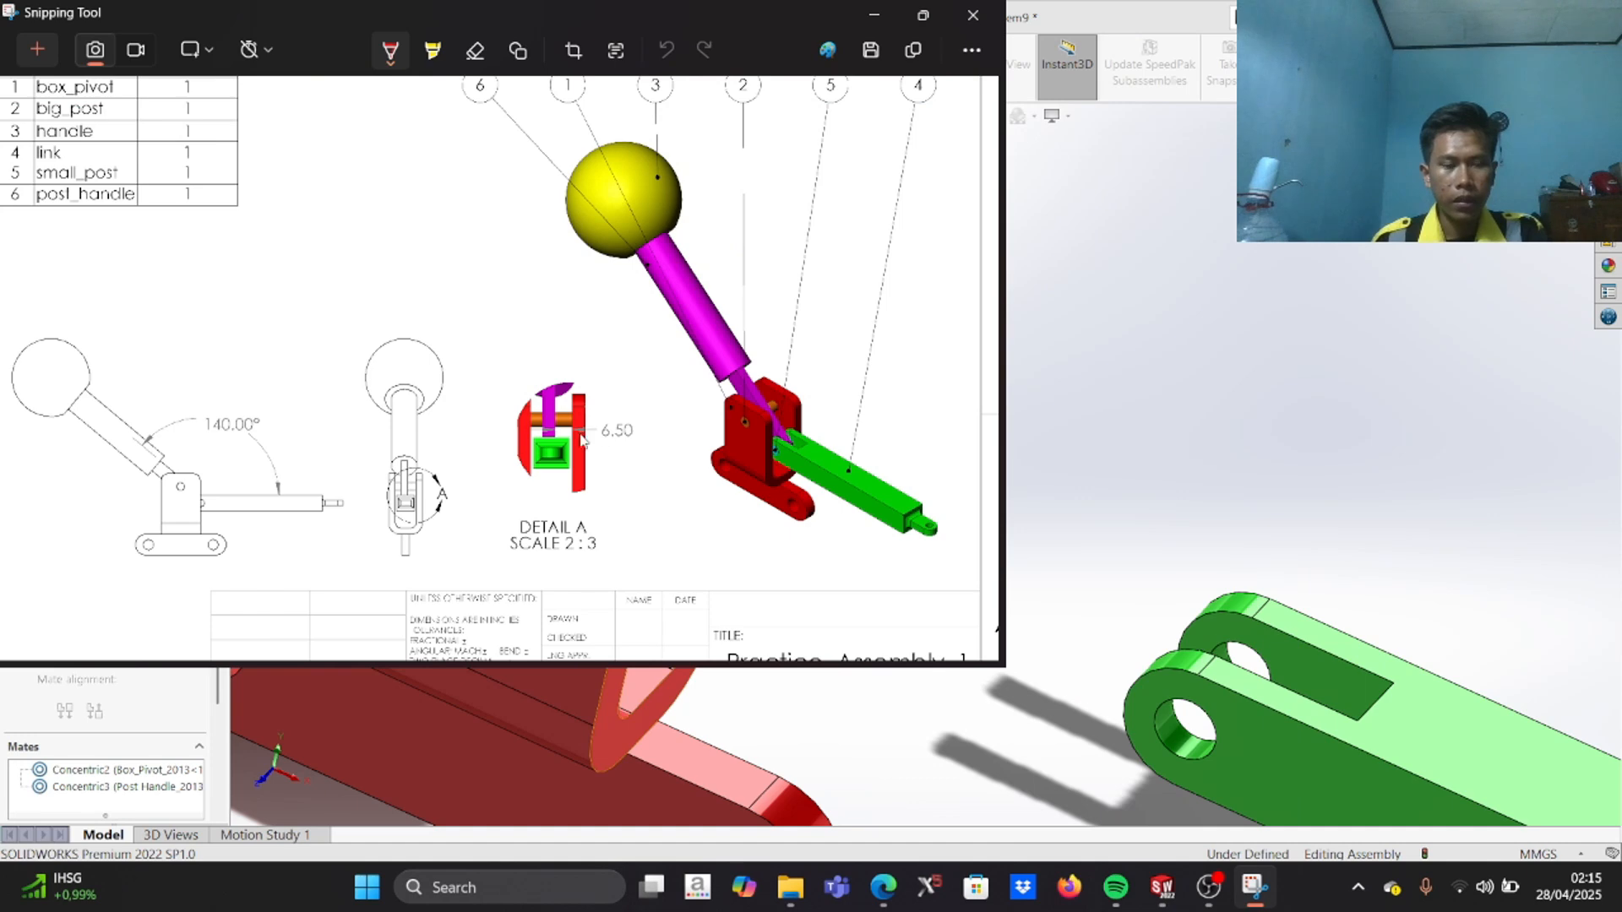
pyautogui.click(1162, 887)
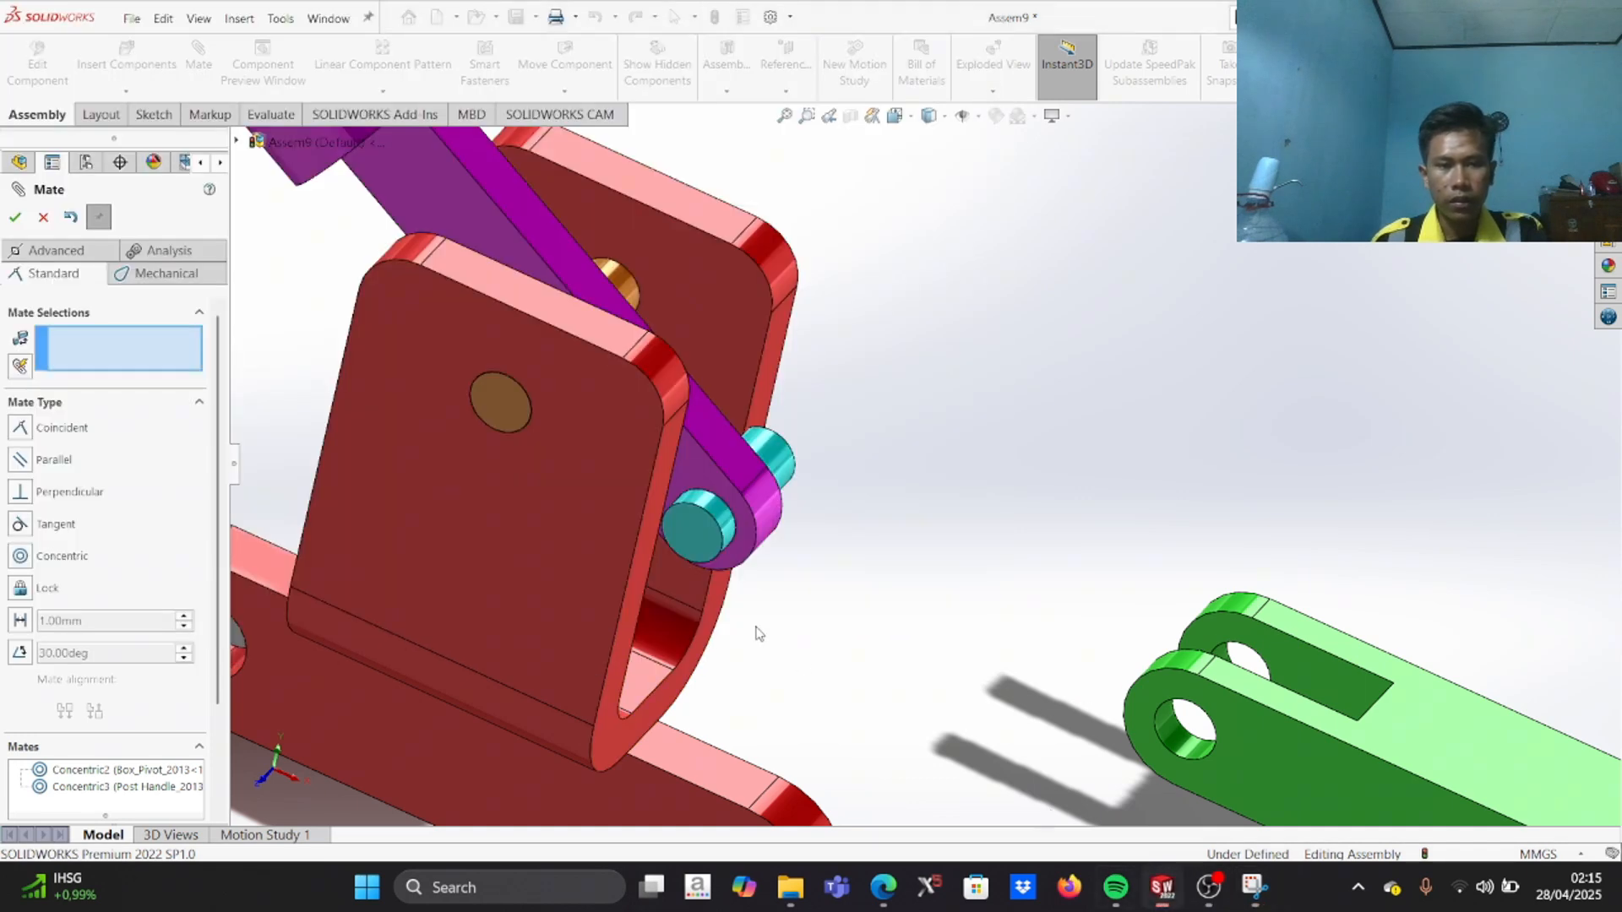
# Step: Add a 6.5 mm distance mate between the Box_Pivot plate's inner face and the facing flat side of the Post Handle
pyautogui.scroll(-2, 870, 379)
pyautogui.moveTo(900, 378); pyautogui.dragTo(837, 425, button='middle')
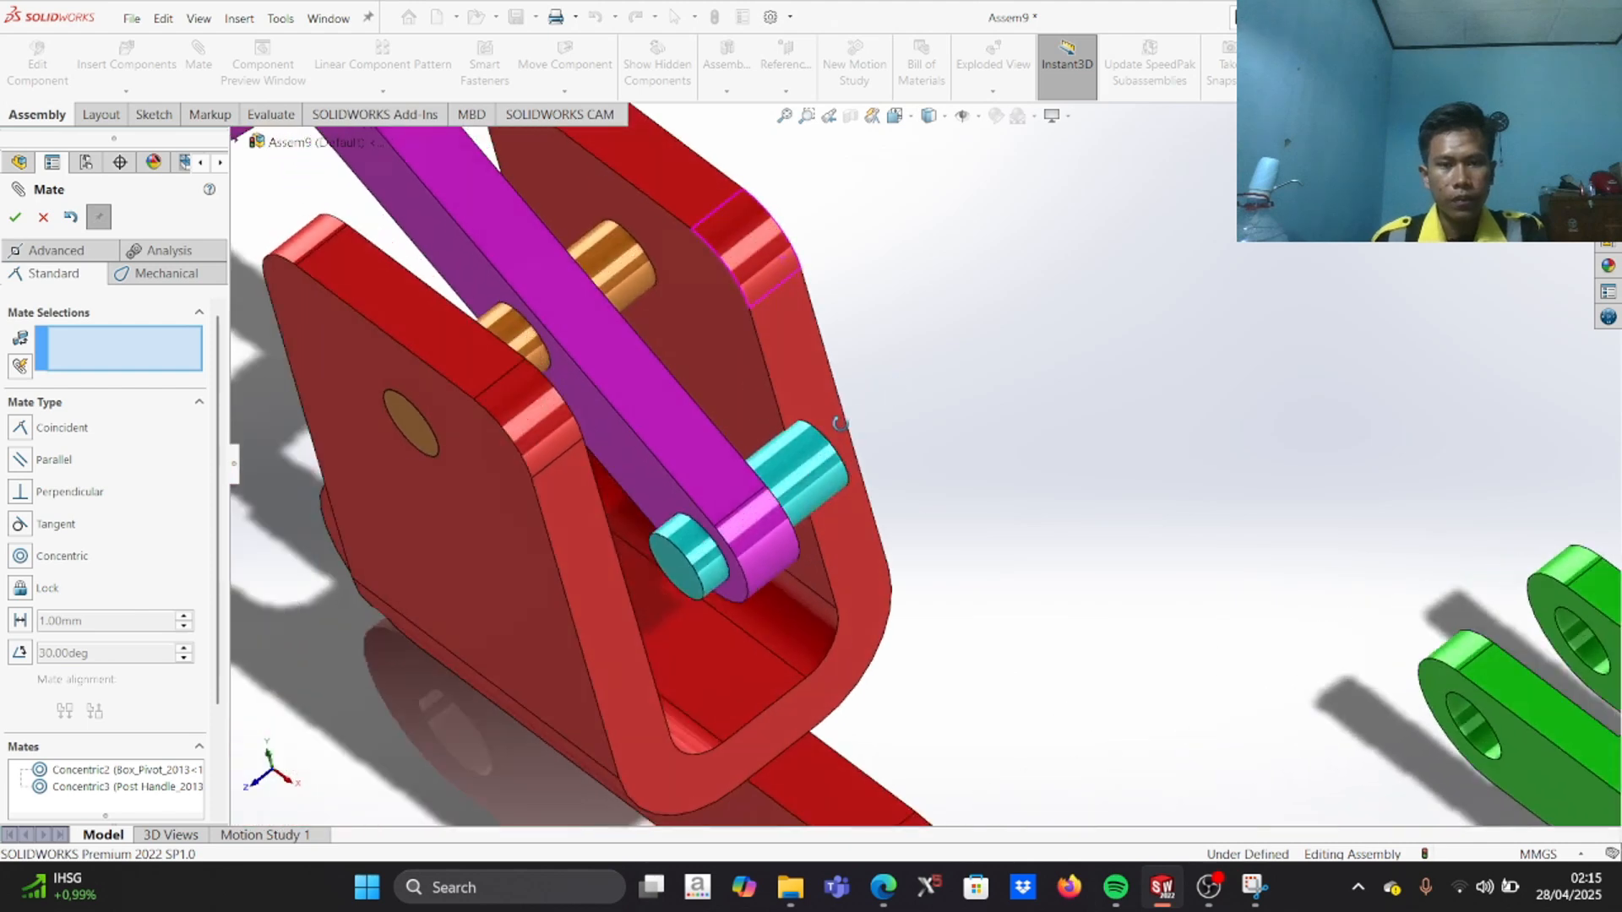
pyautogui.click(733, 387)
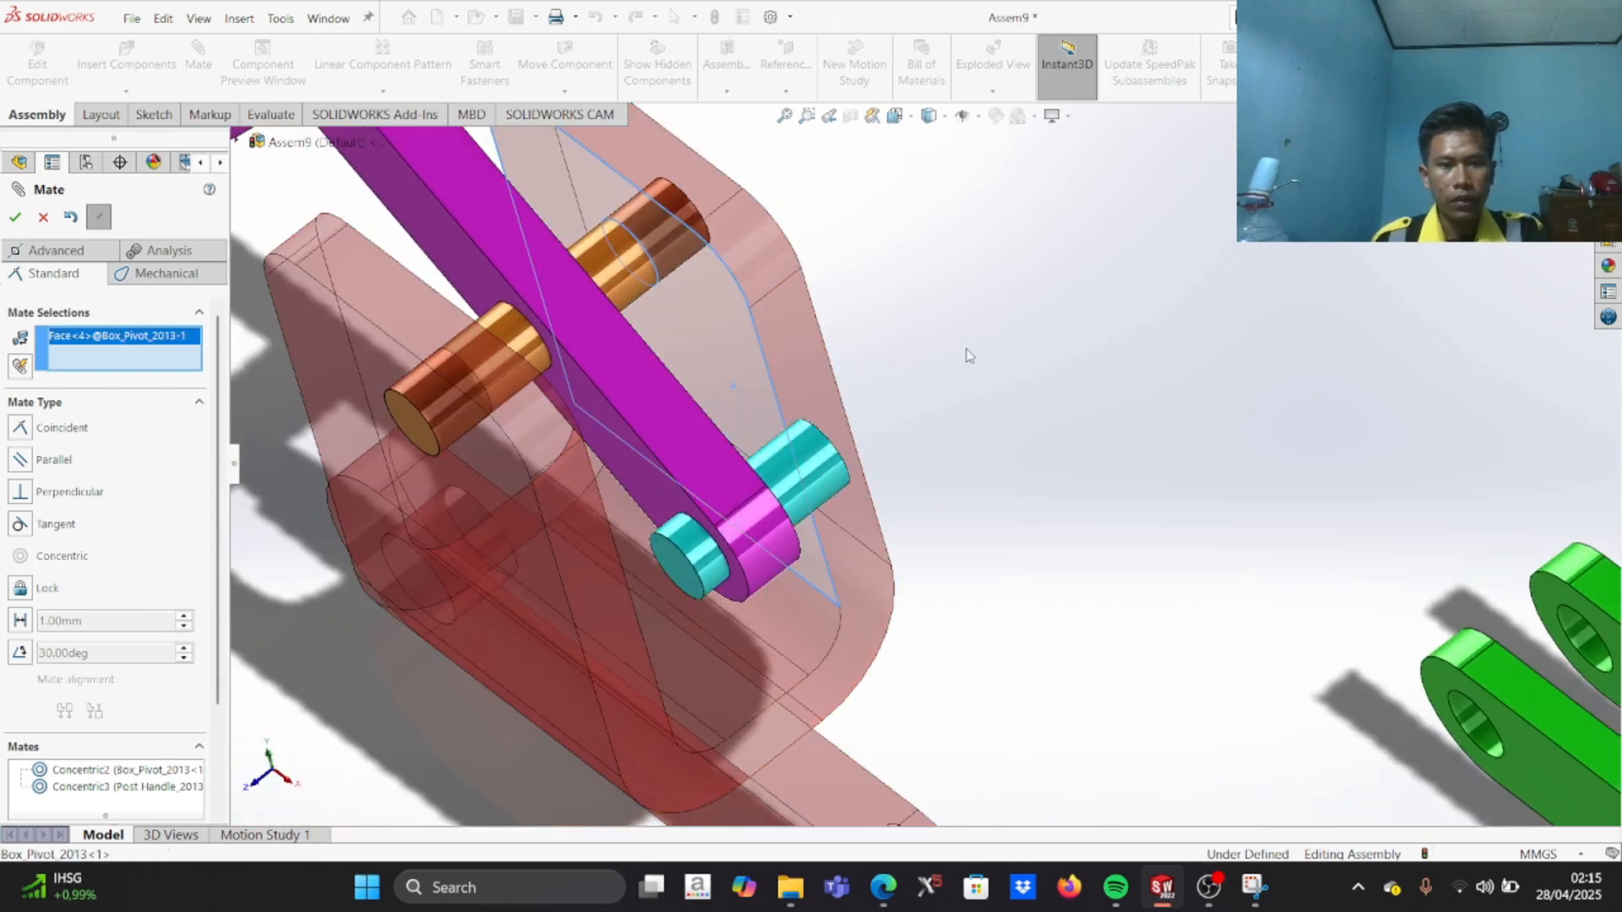
pyautogui.moveTo(977, 347); pyautogui.dragTo(853, 422, button='middle')
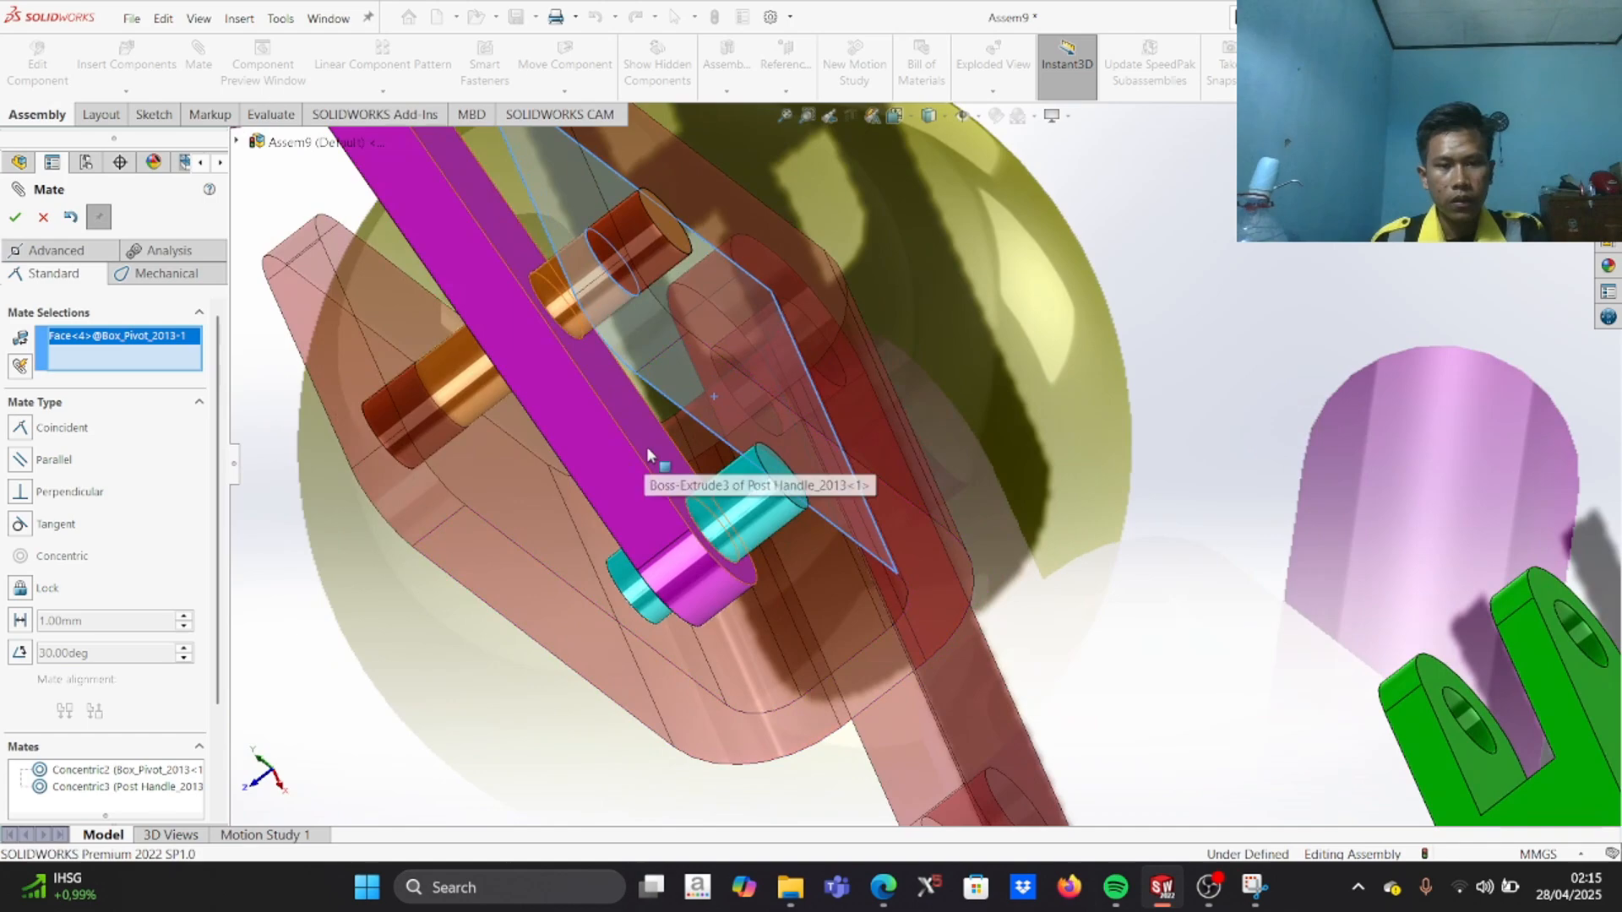
pyautogui.scroll(-3, 647, 447)
pyautogui.moveTo(725, 456); pyautogui.dragTo(596, 453, button='middle')
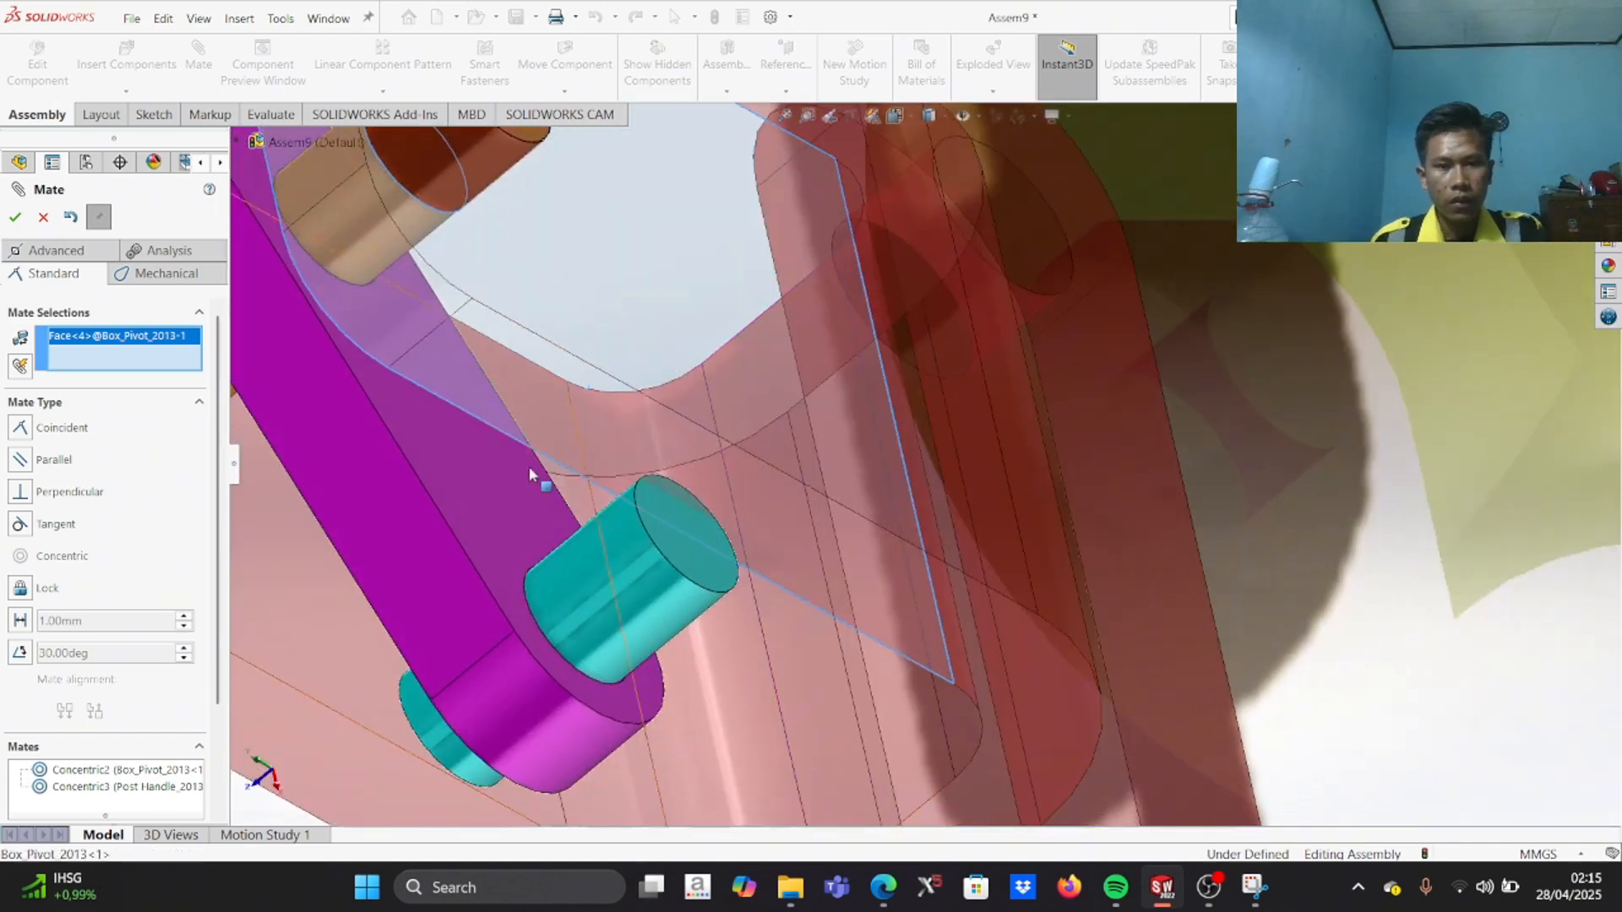
pyautogui.click(493, 481)
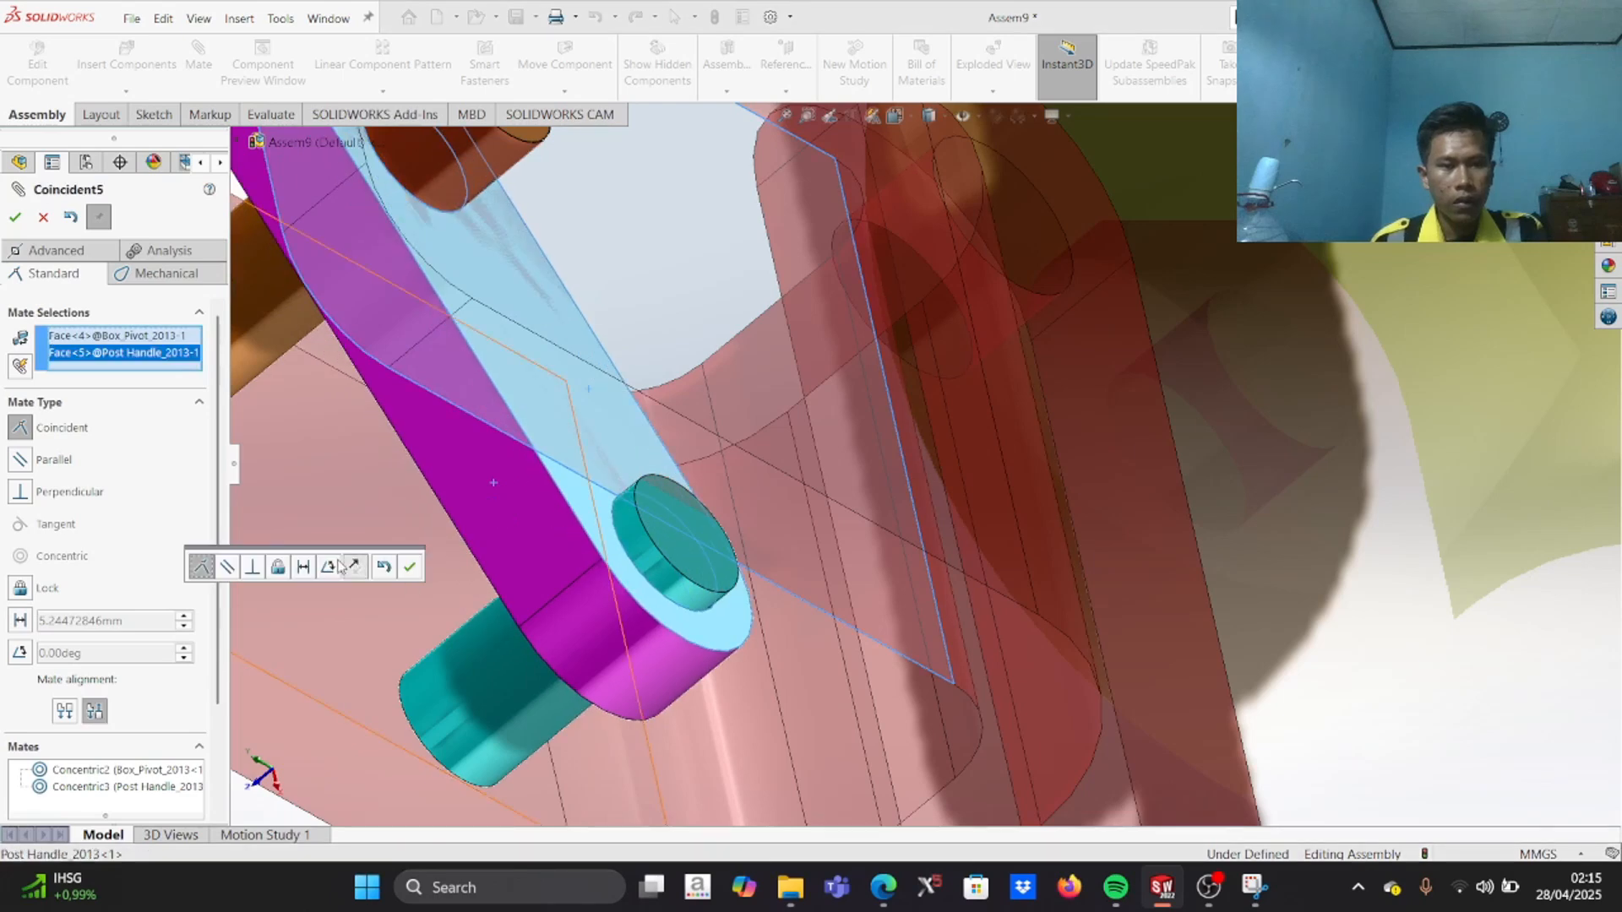
pyautogui.click(20, 620)
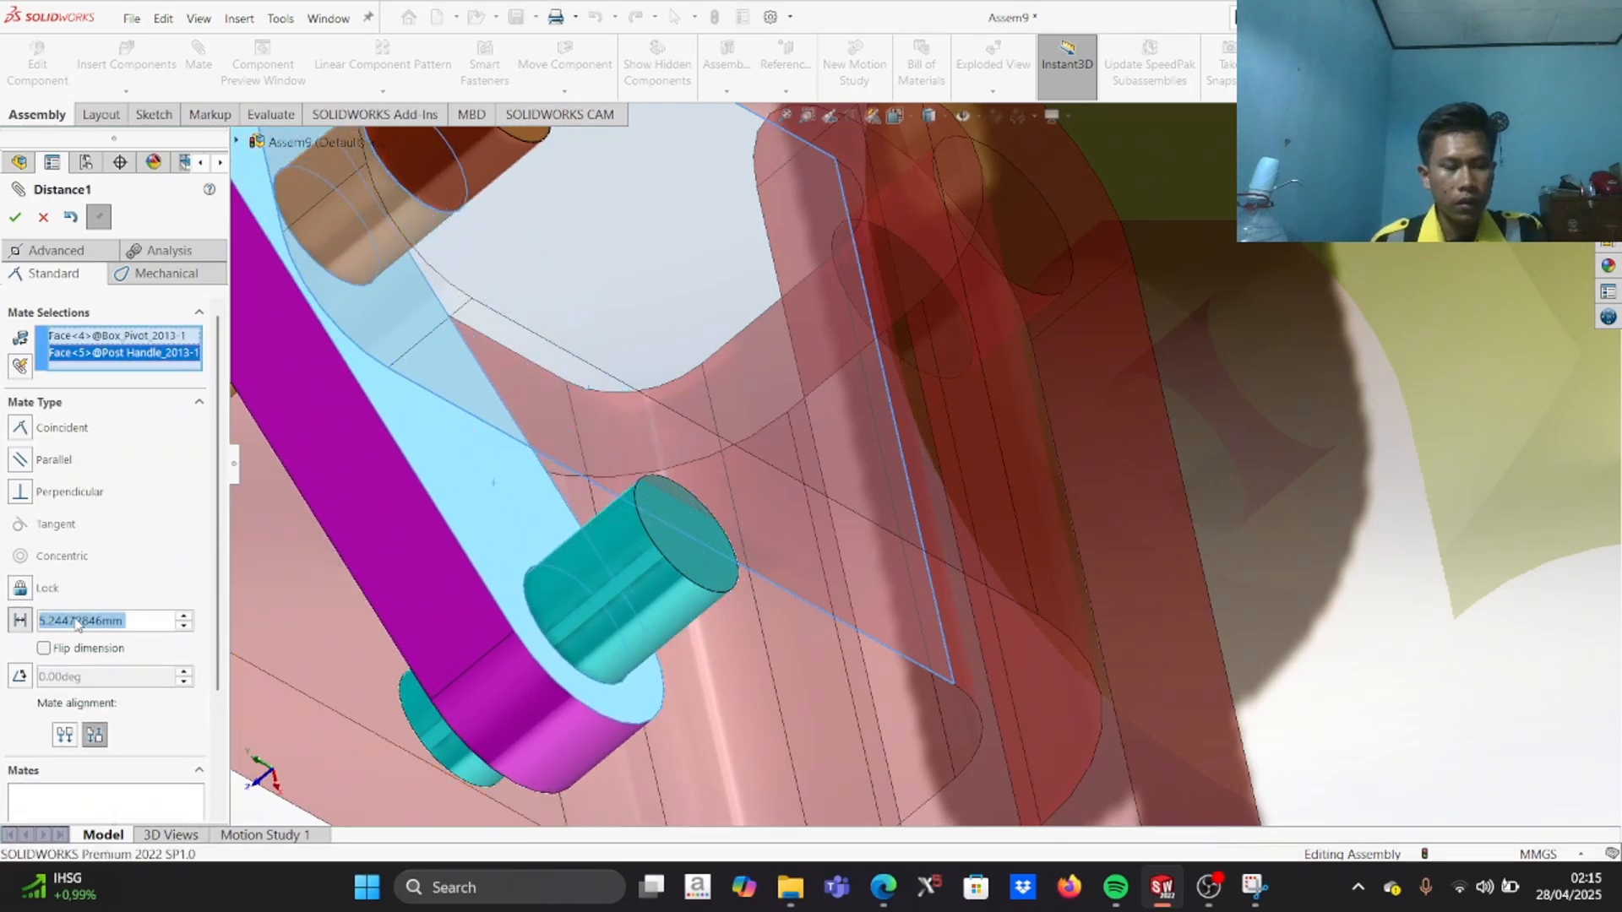
pyautogui.write('6.5')
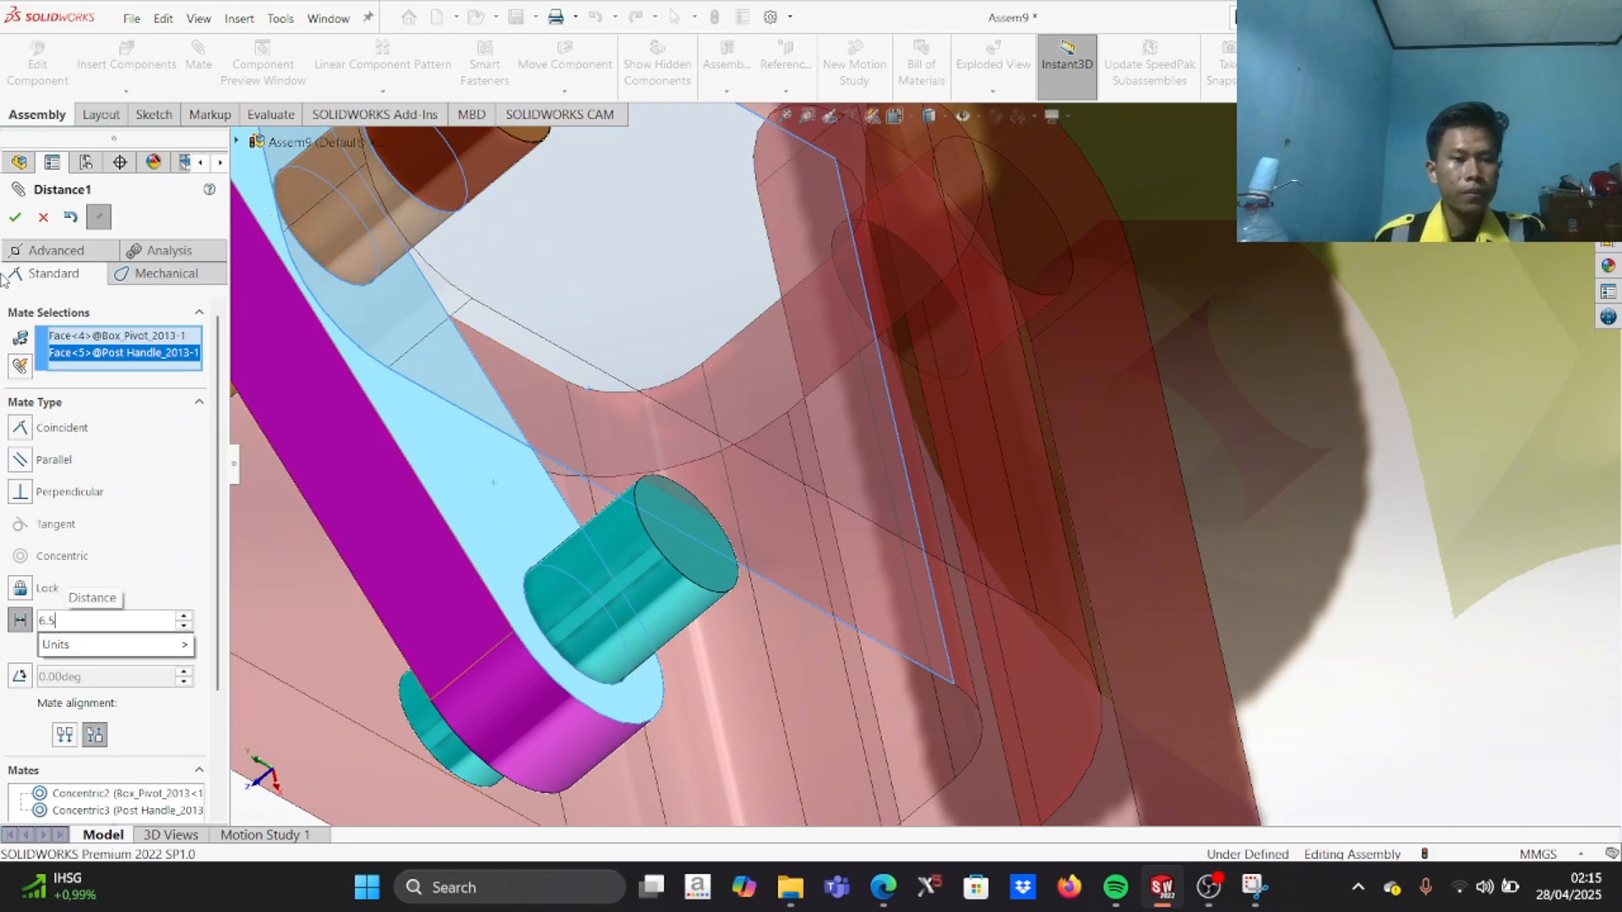
pyautogui.press('Return')
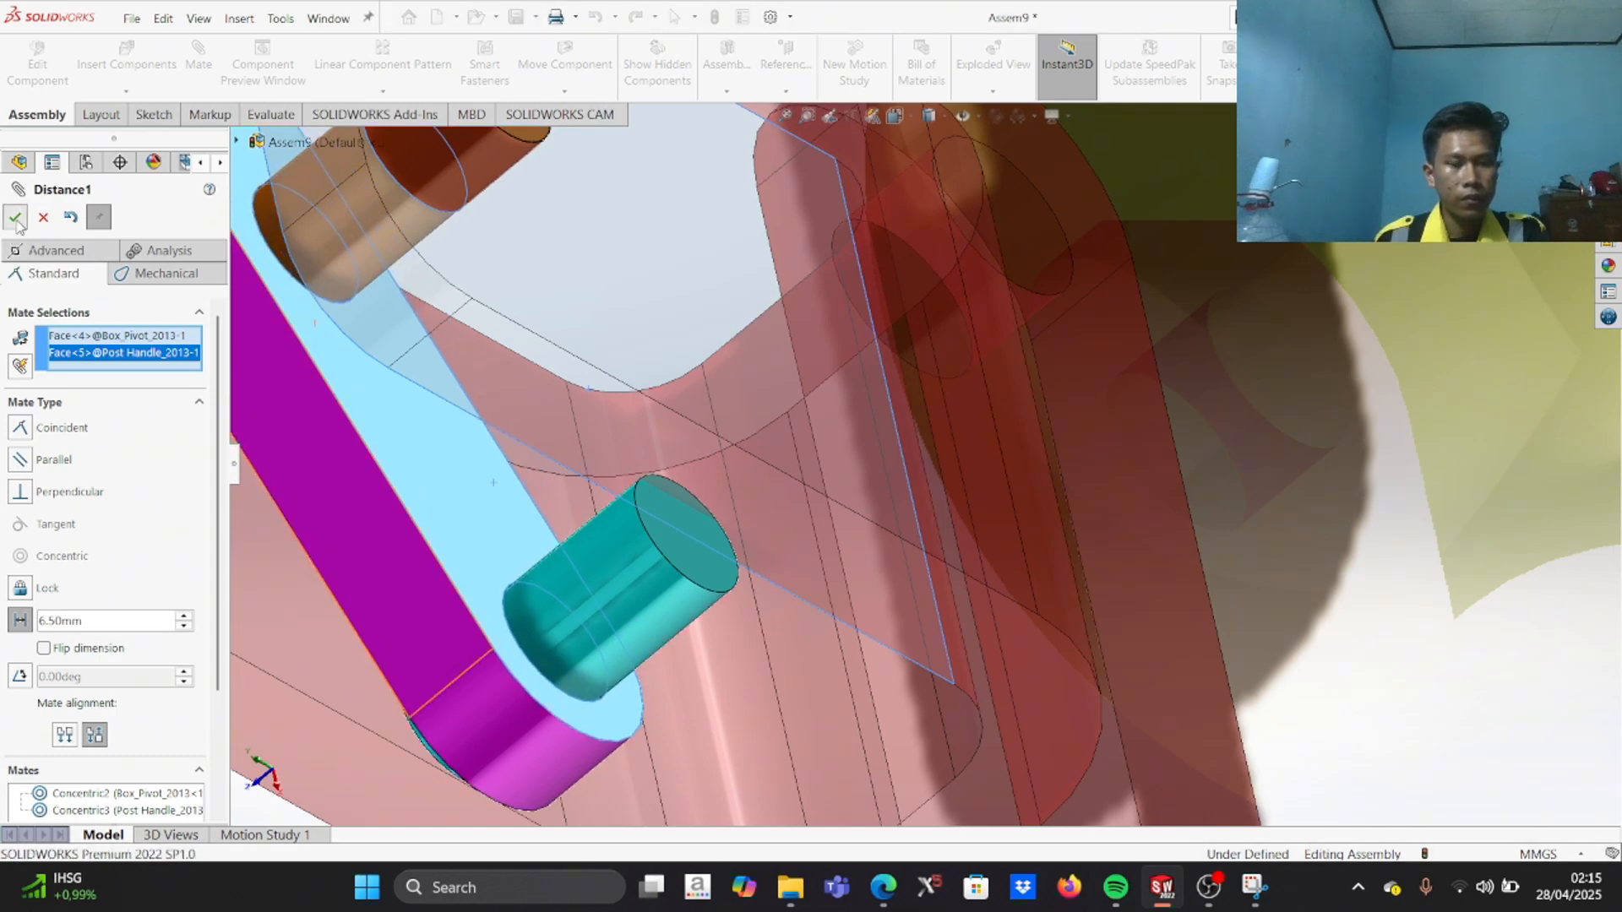
pyautogui.click(15, 217)
# Step: Move the green Link closer to the Box_Pivot, leaving its forked end clear of the plates
pyautogui.scroll(3, 482, 515)
pyautogui.scroll(-5, 554, 547)
pyautogui.moveTo(555, 549); pyautogui.dragTo(616, 499, button='middle')
pyautogui.scroll(5, 896, 558)
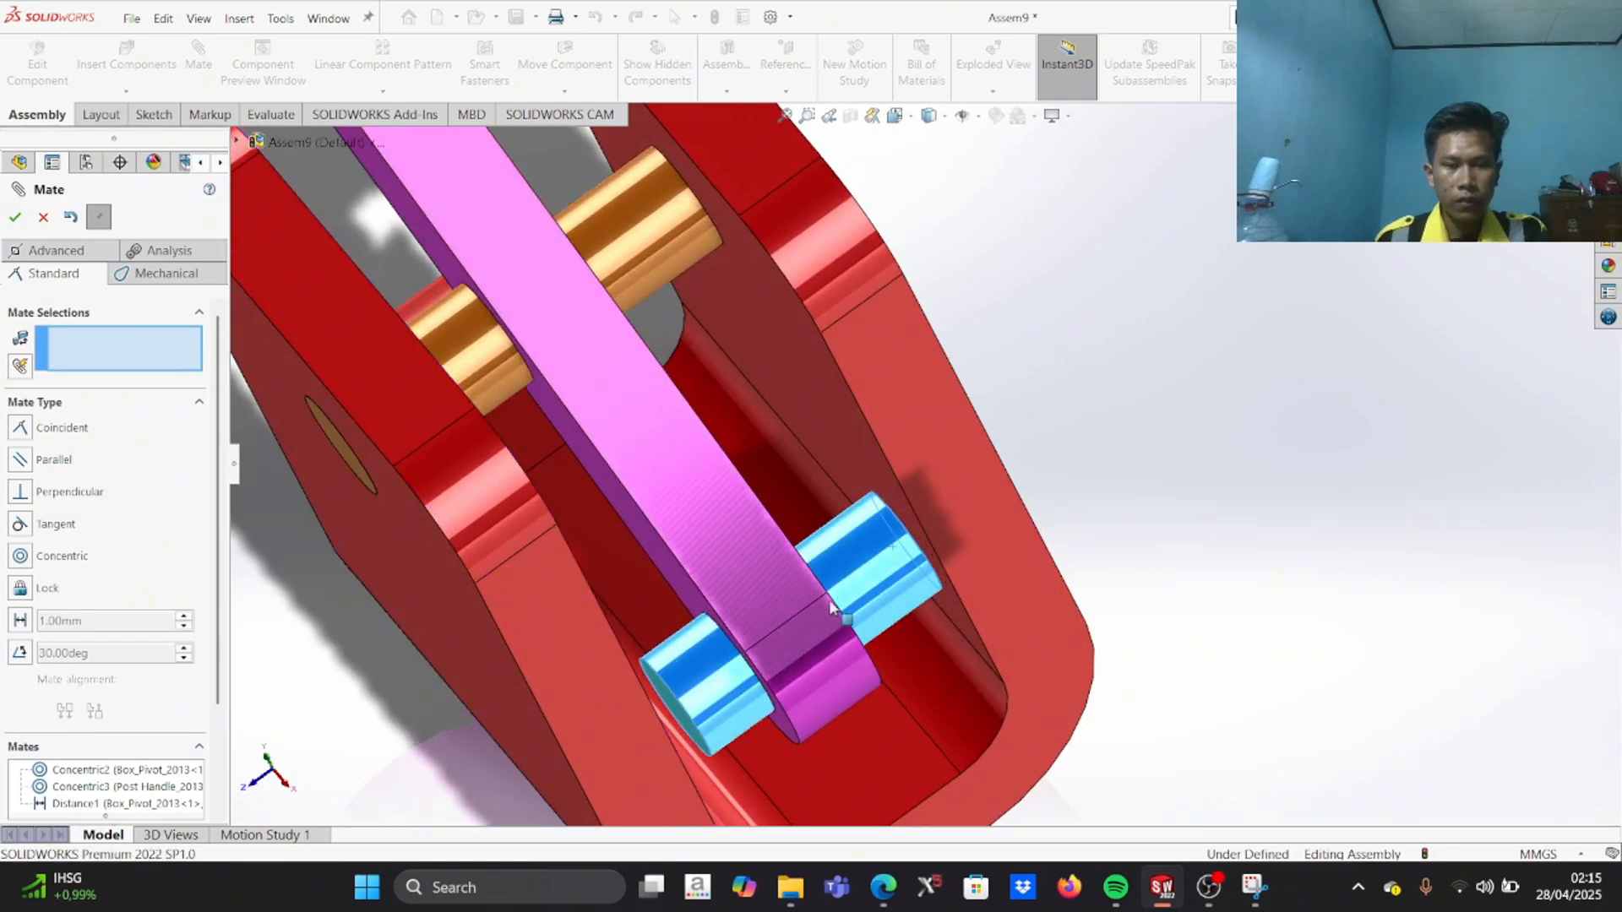
pyautogui.scroll(2, 912, 629)
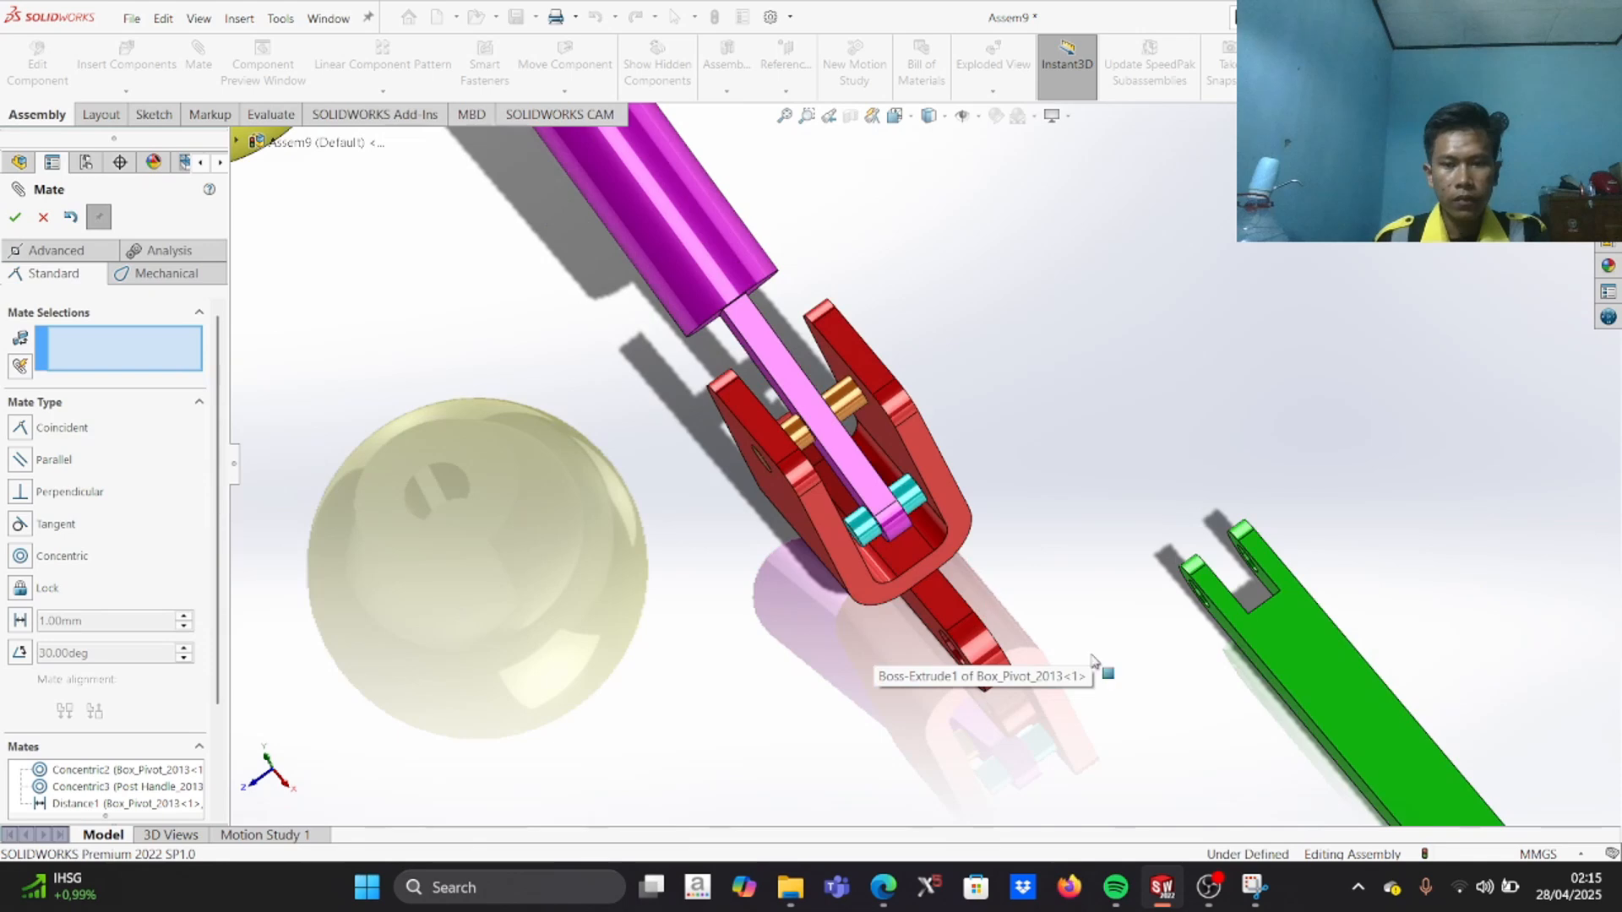
pyautogui.moveTo(1076, 663); pyautogui.dragTo(934, 427, button='middle')
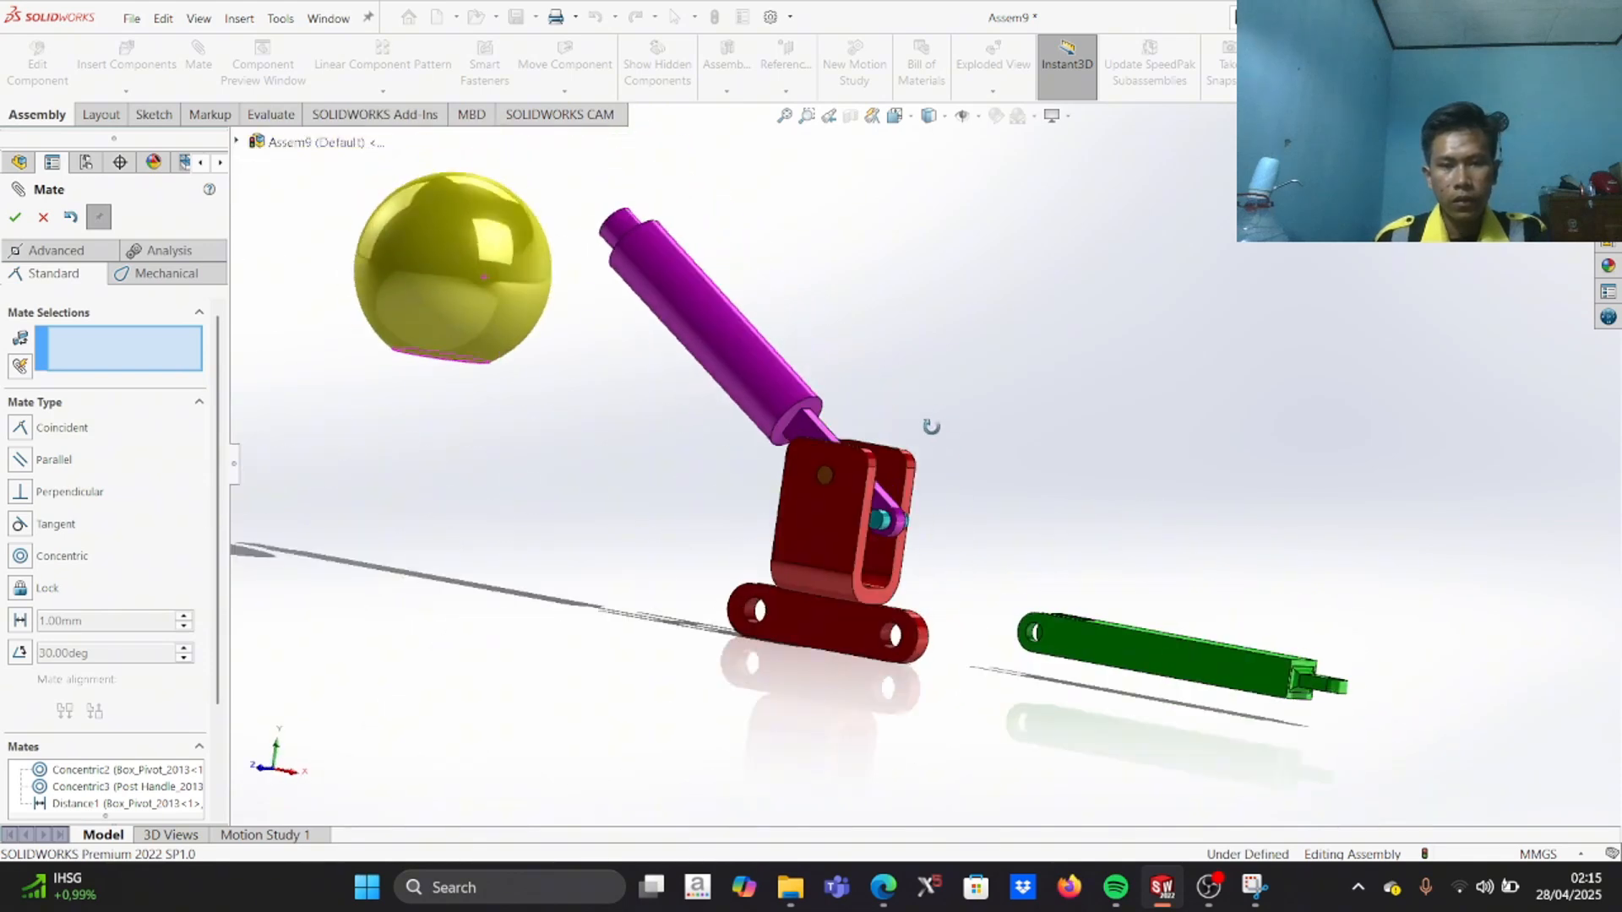
pyautogui.scroll(-4, 1050, 535)
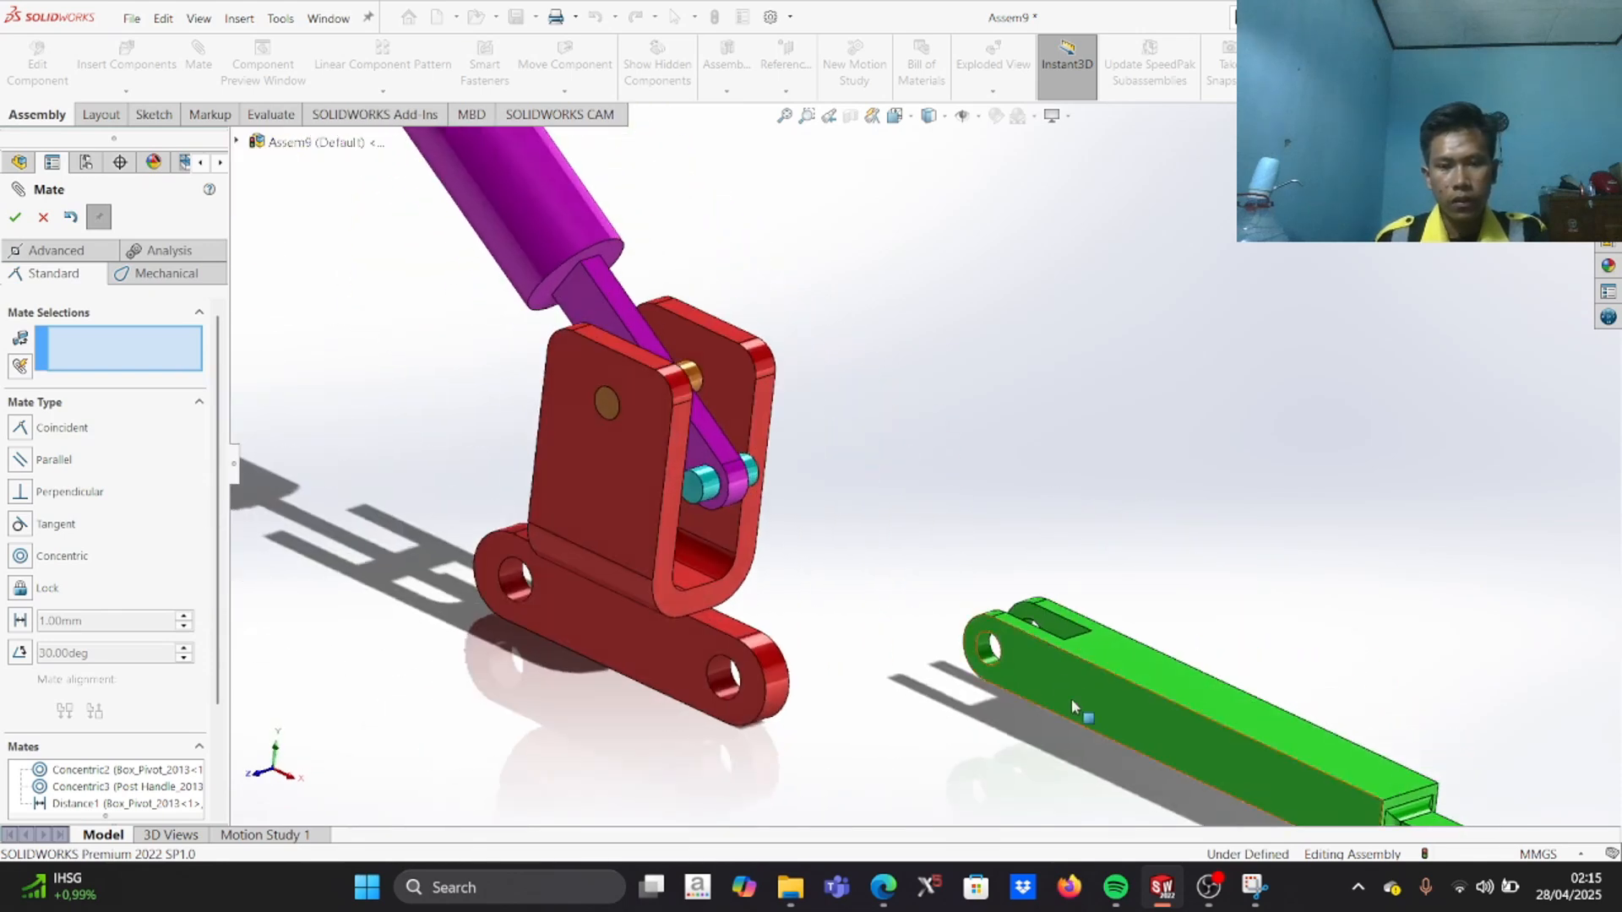
pyautogui.moveTo(1069, 702); pyautogui.dragTo(860, 565)
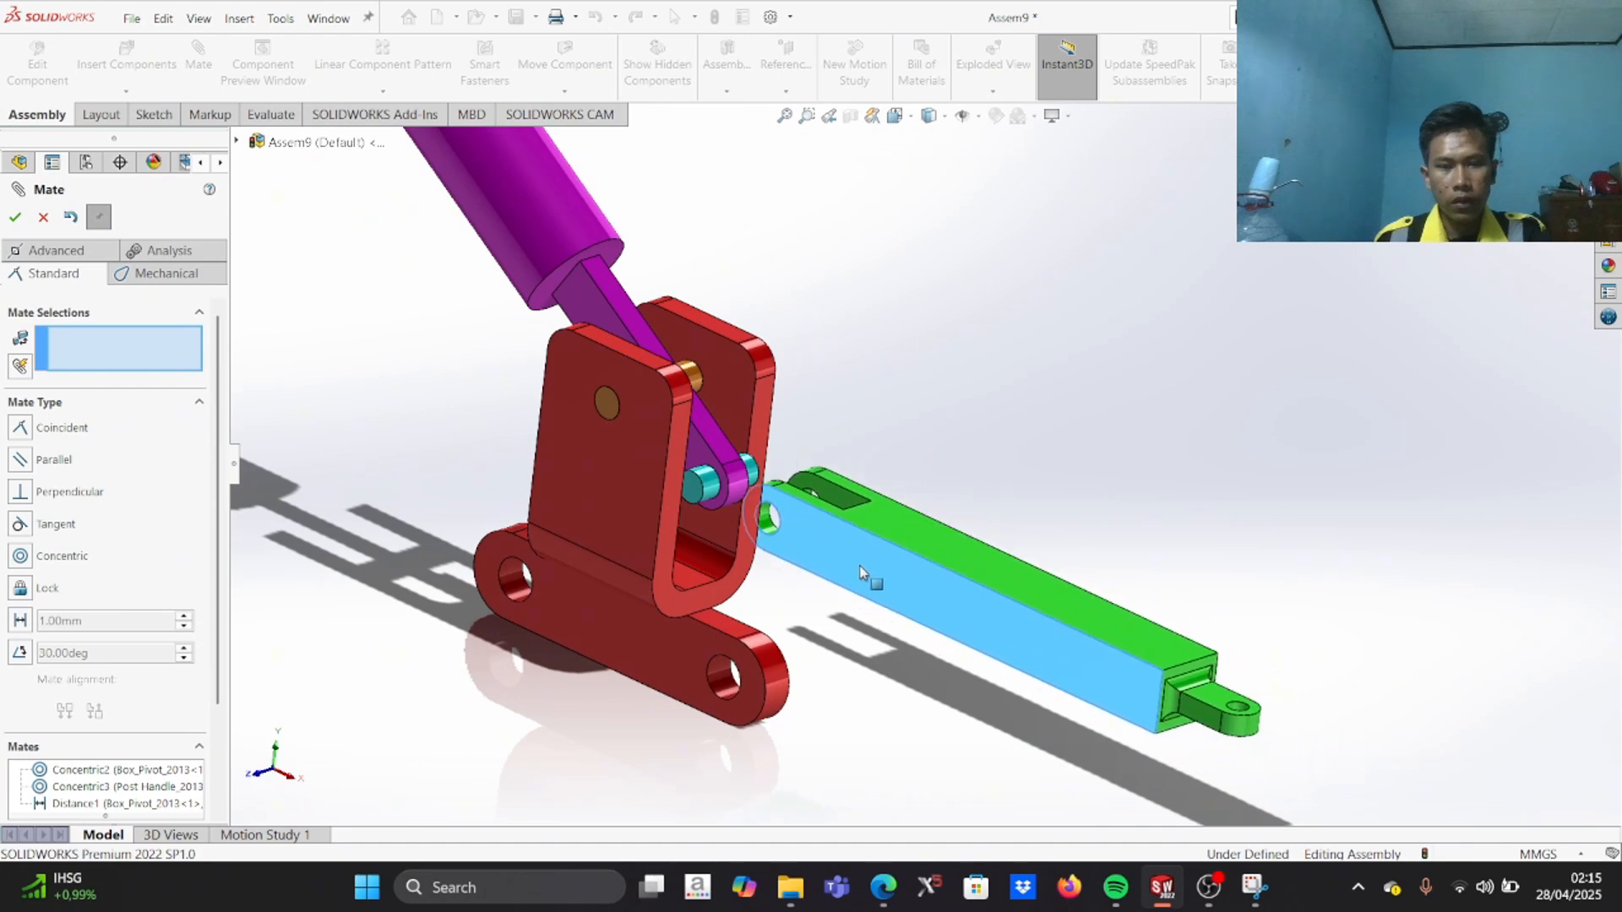
pyautogui.scroll(-3, 840, 380)
pyautogui.moveTo(868, 499); pyautogui.dragTo(971, 587, button='middle')
pyautogui.moveTo(926, 662); pyautogui.dragTo(1167, 634)
# Step: Add a concentric mate between the hole in the Link's forked end and the Small Post's end edge
pyautogui.scroll(-5, 1007, 661)
pyautogui.moveTo(974, 677); pyautogui.dragTo(849, 612, button='middle')
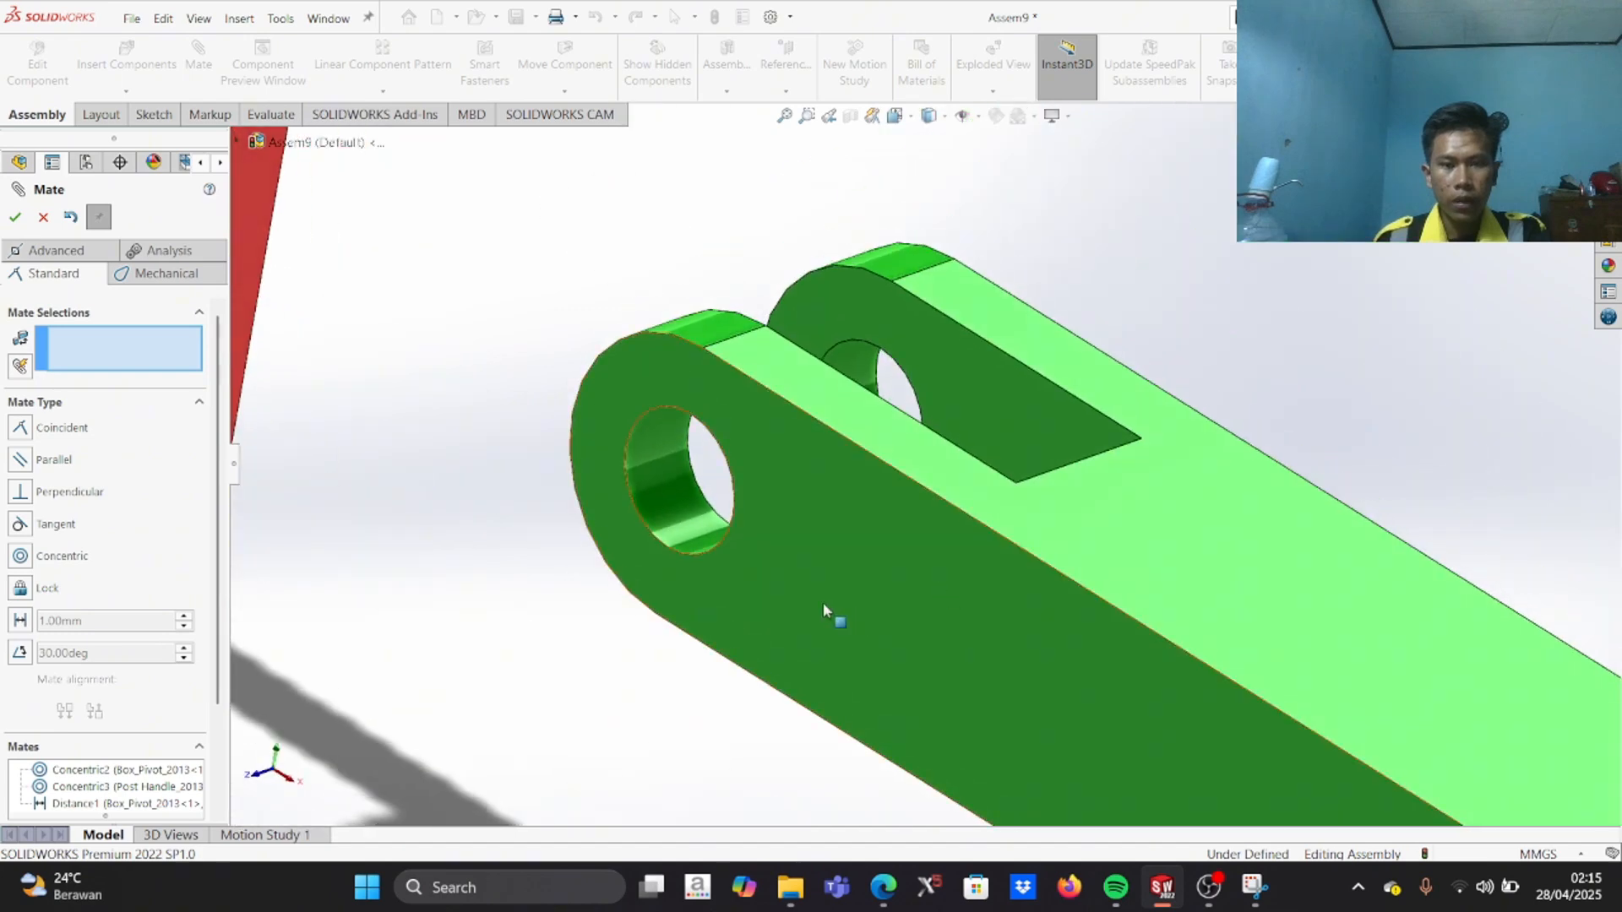
pyautogui.click(697, 554)
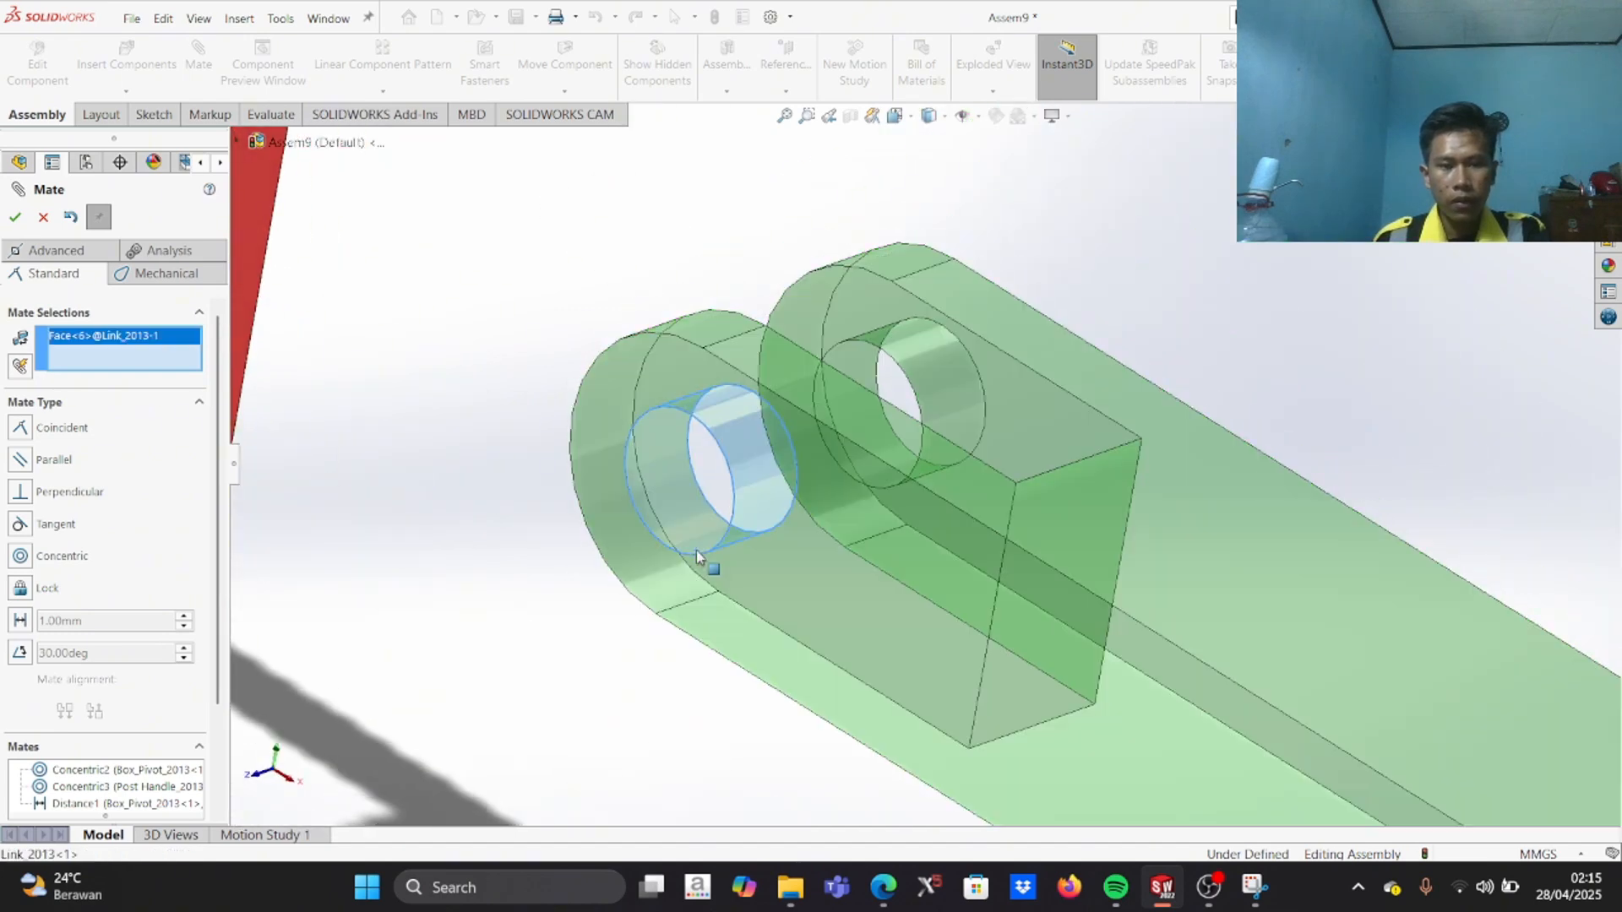
pyautogui.moveTo(696, 550); pyautogui.dragTo(513, 619, button='middle')
pyautogui.scroll(-2, 493, 505)
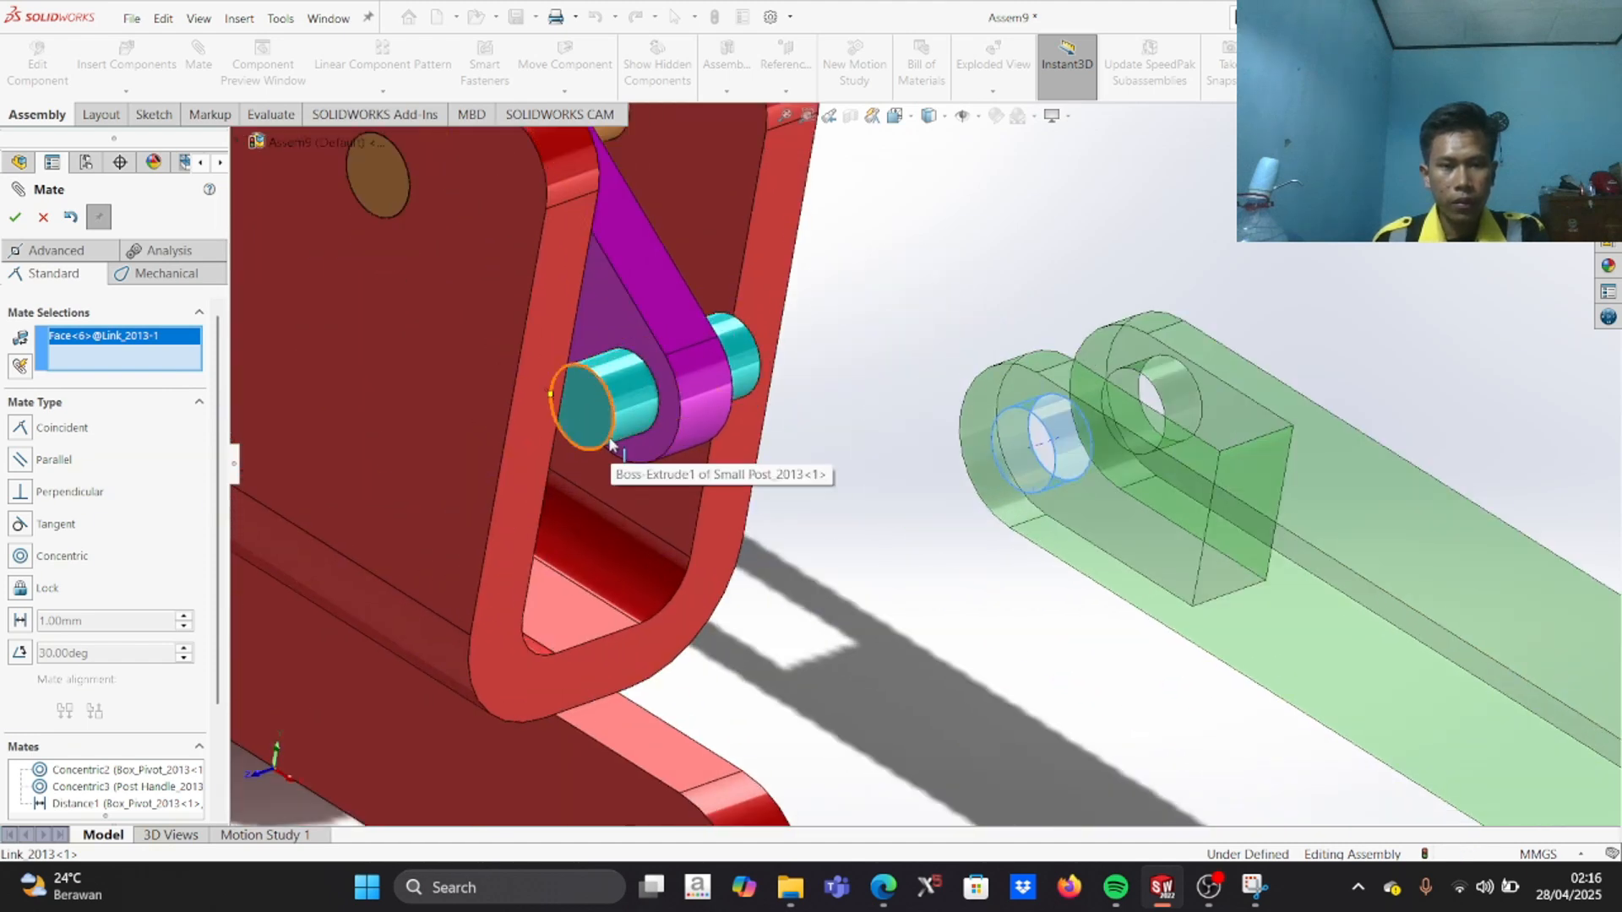
pyautogui.click(610, 445)
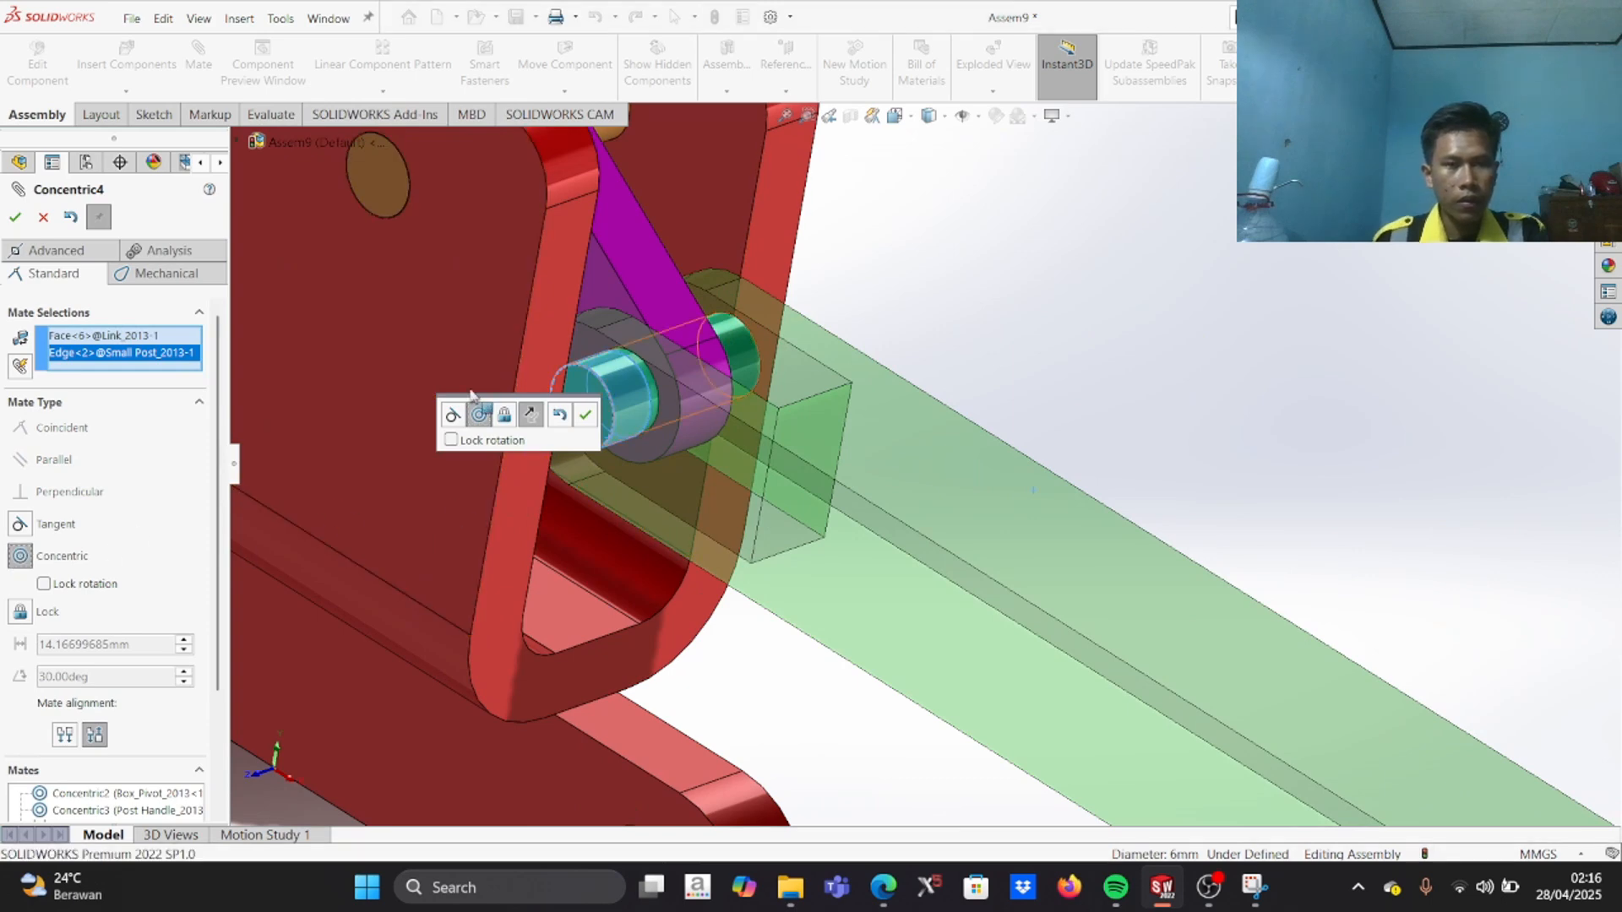
pyautogui.click(15, 220)
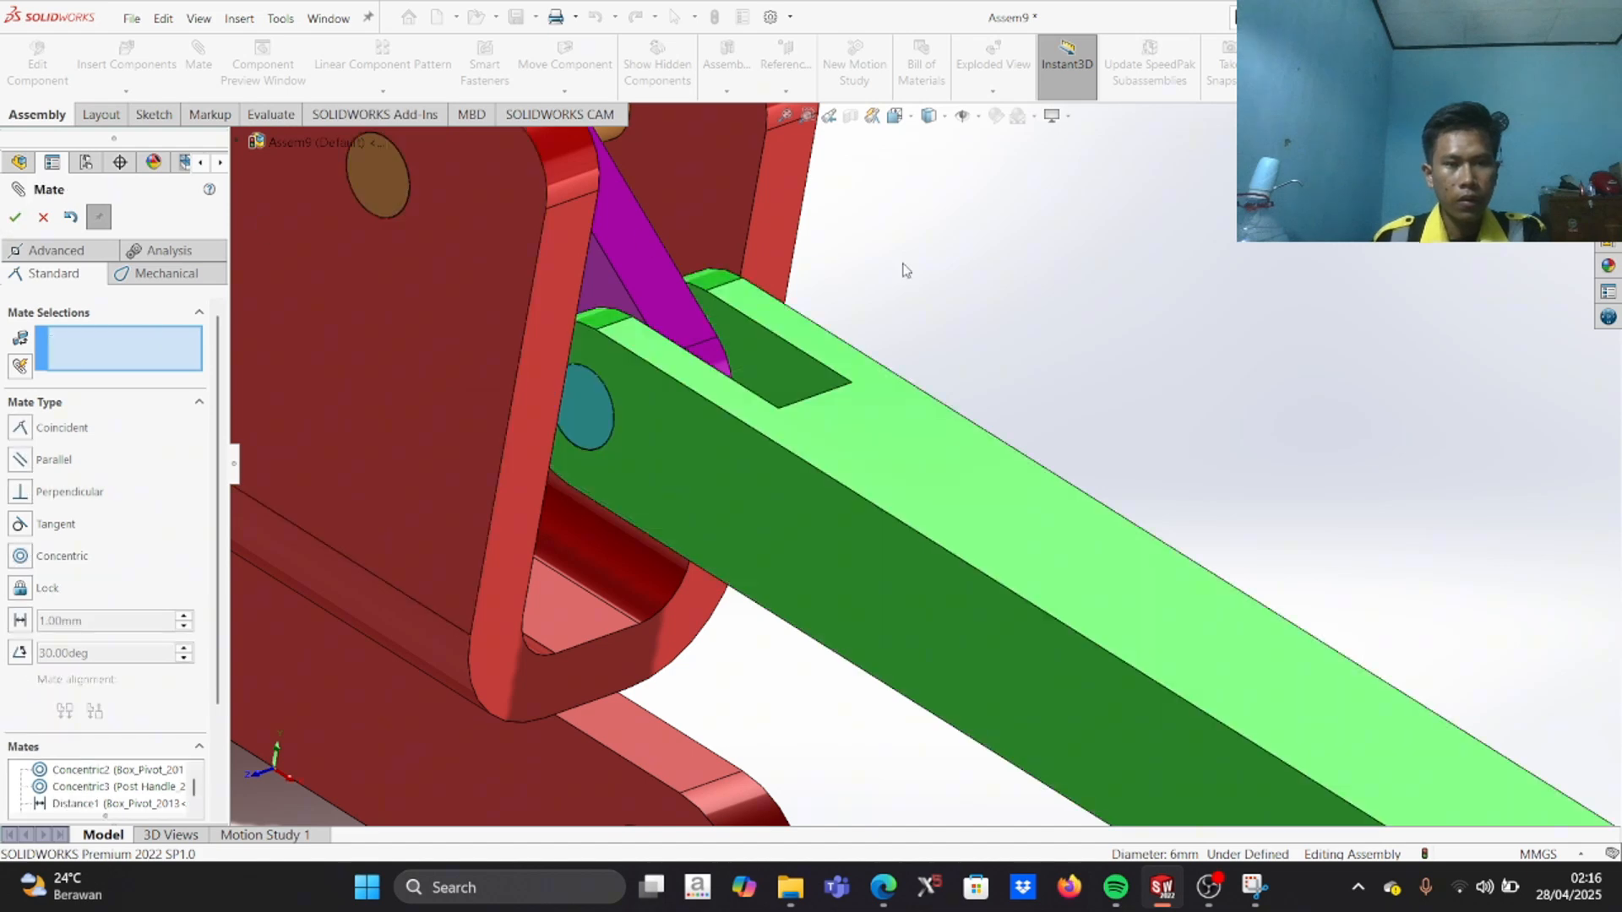
# Step: Add a 1 mm distance mate between the inner face of the Link's fork and the facing flat side of the Post Handle
pyautogui.moveTo(960, 267); pyautogui.dragTo(906, 380, button='middle')
pyautogui.scroll(-3, 838, 282)
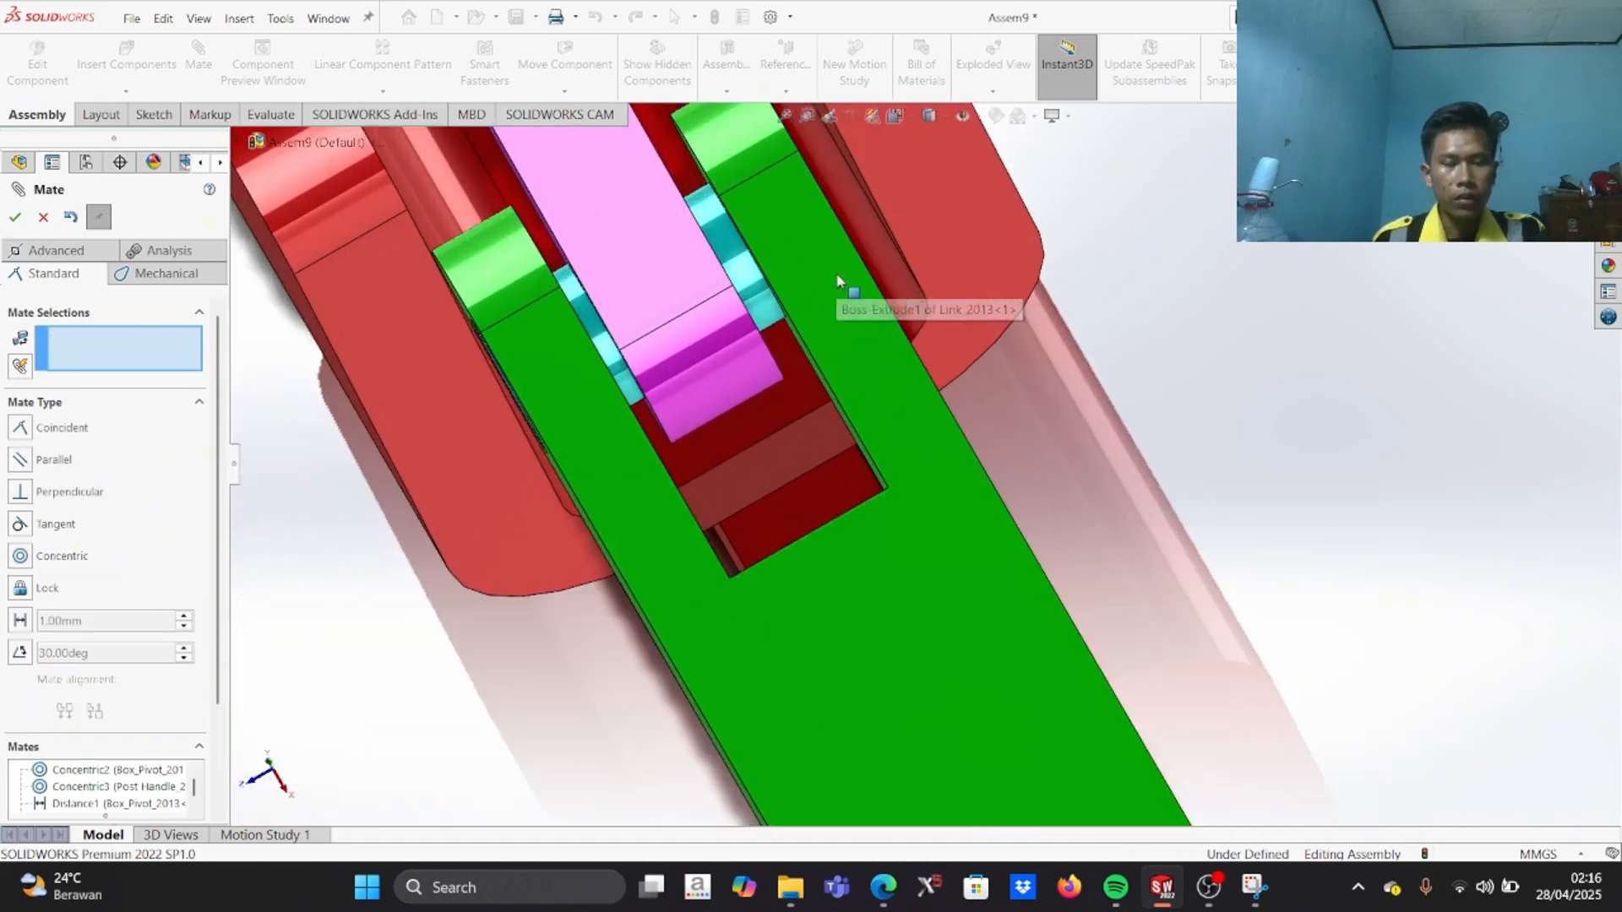
pyautogui.scroll(4, 757, 306)
pyautogui.scroll(-3, 839, 403)
pyautogui.moveTo(870, 474); pyautogui.dragTo(935, 396, button='middle')
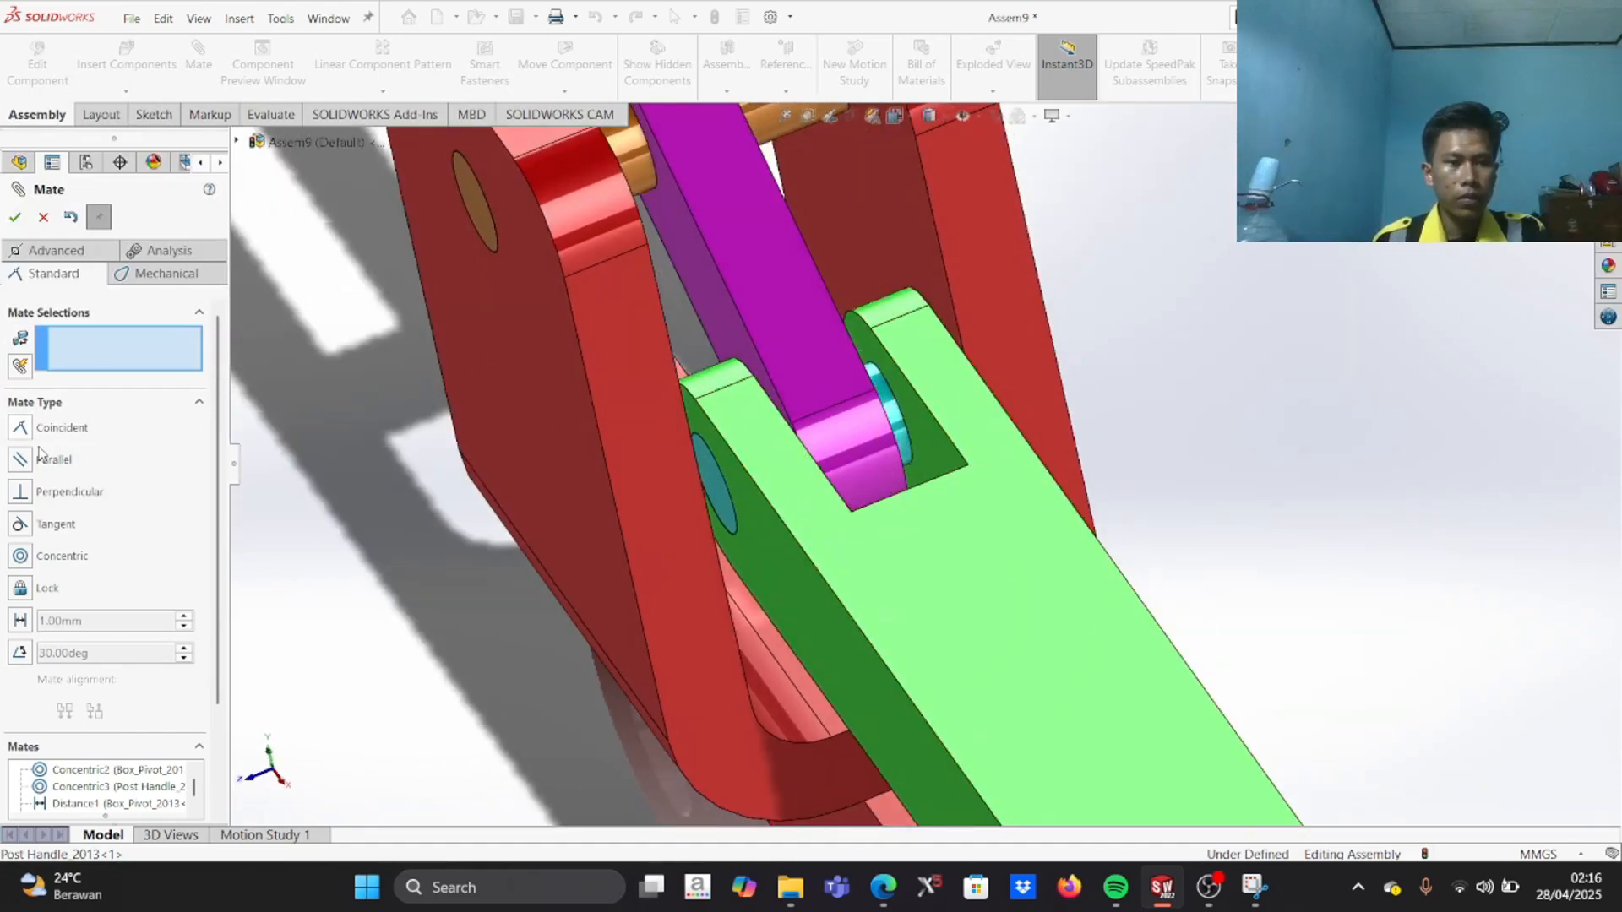
pyautogui.click(936, 438)
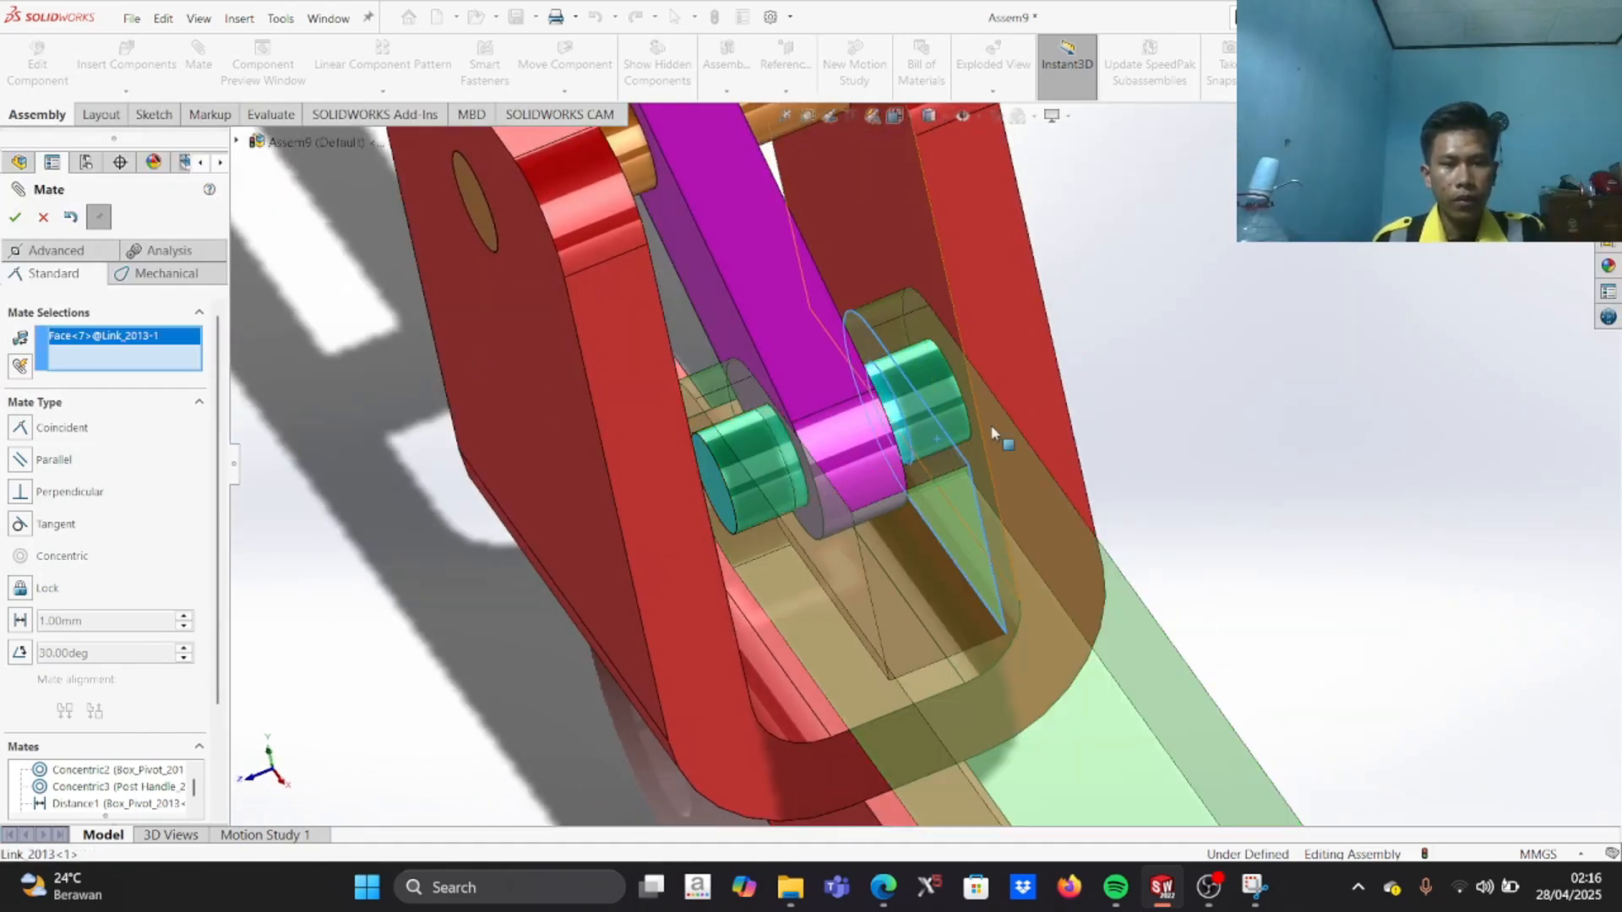
pyautogui.moveTo(1198, 338); pyautogui.dragTo(935, 405, button='middle')
pyautogui.scroll(-3, 935, 406)
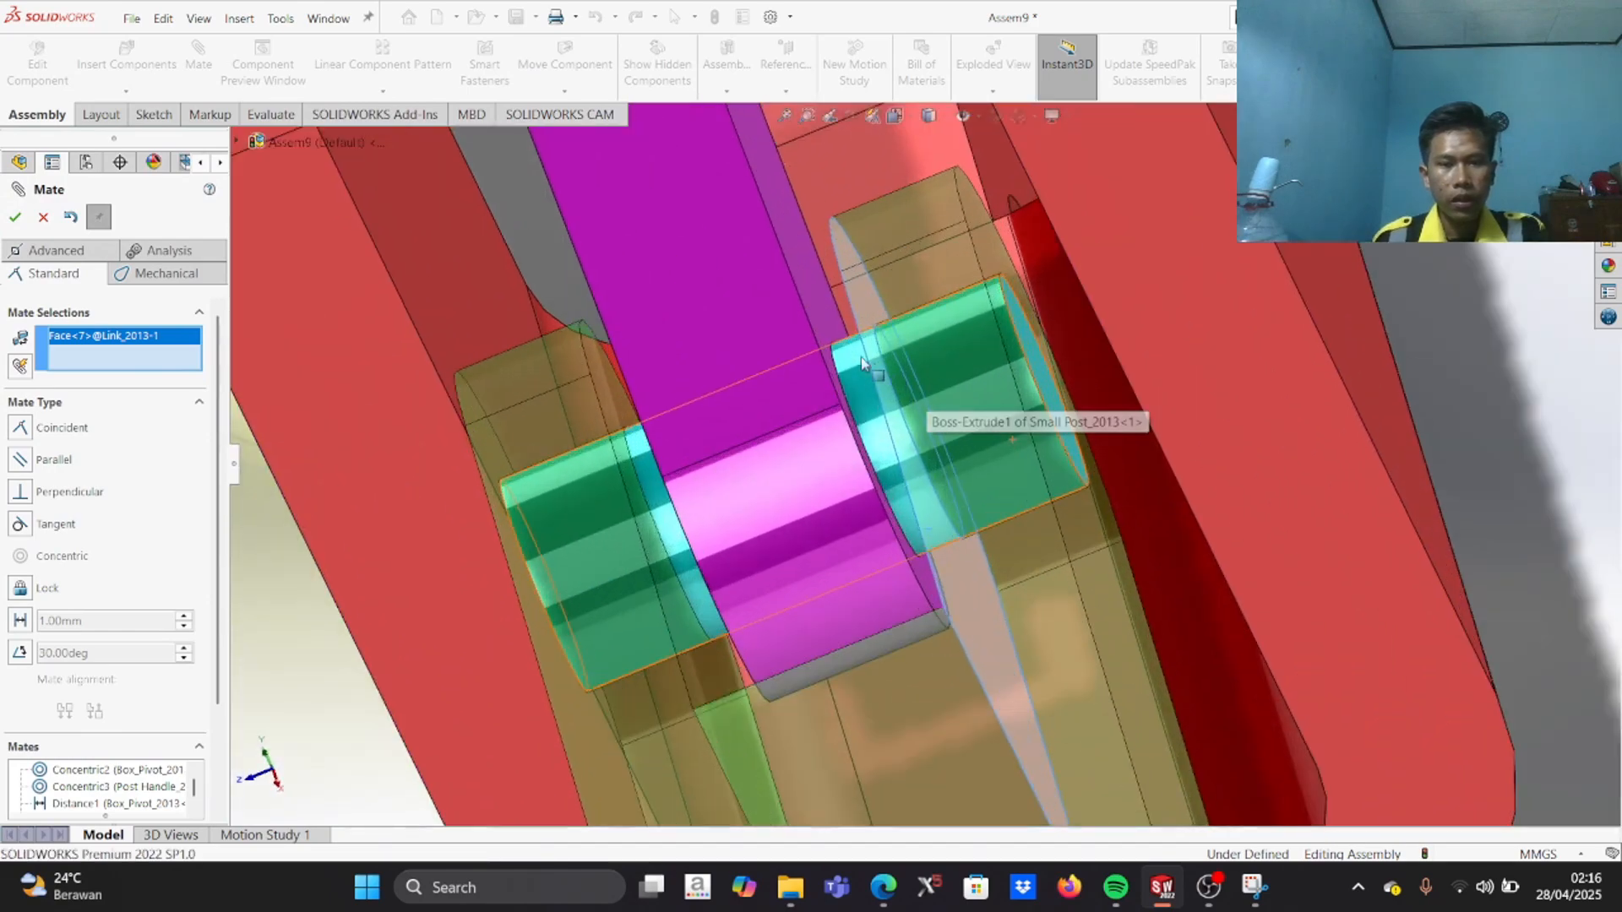
pyautogui.click(816, 309)
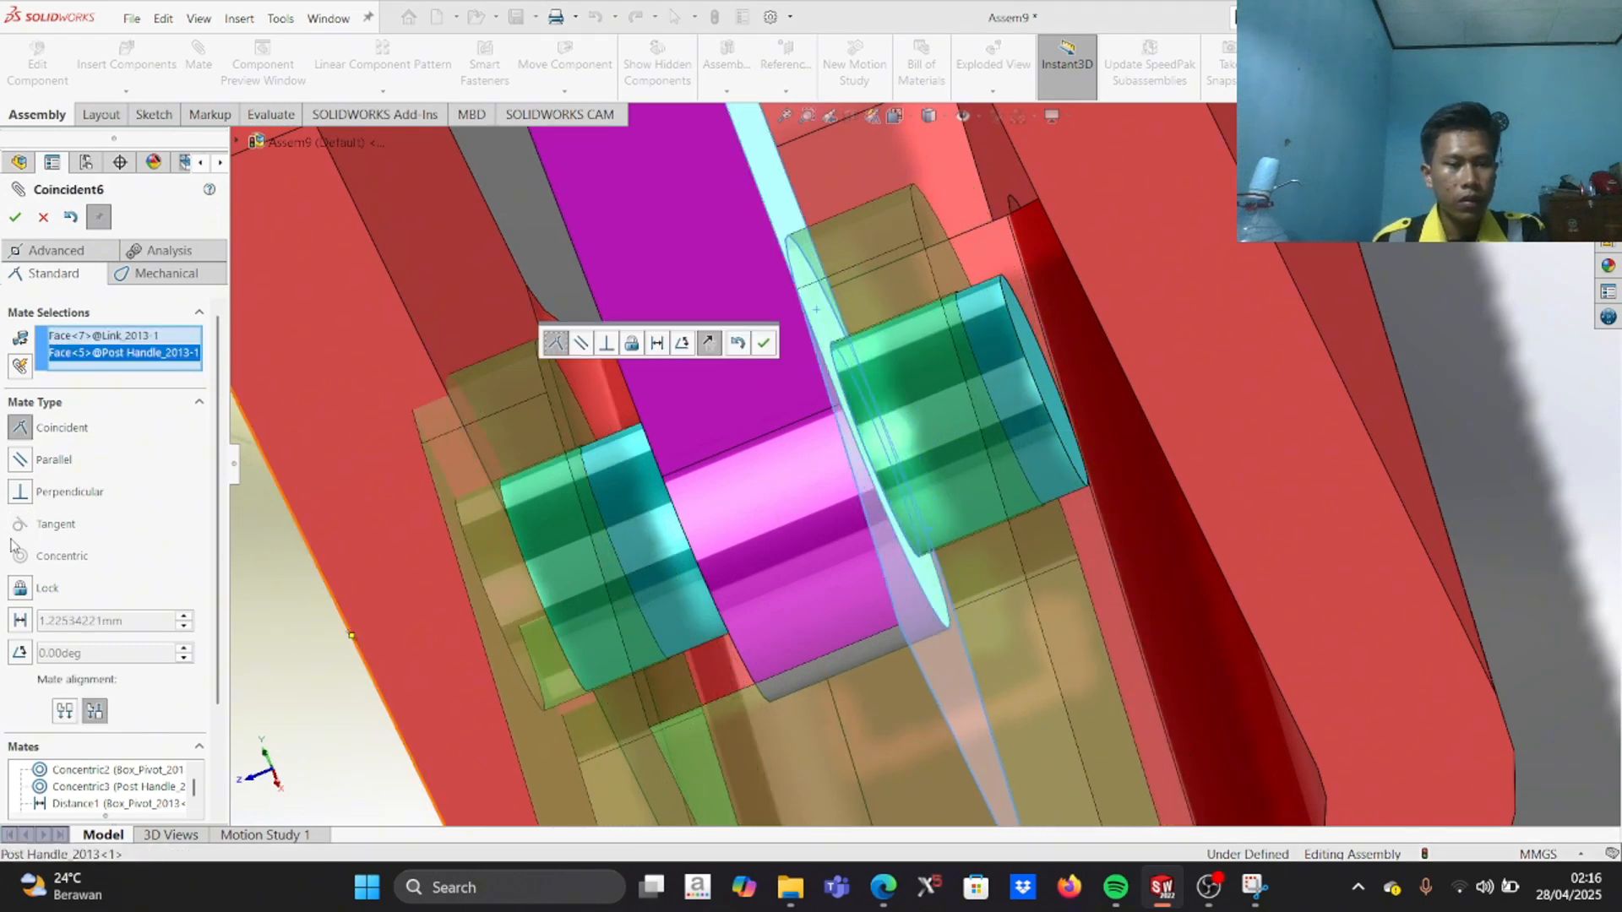
pyautogui.click(20, 622)
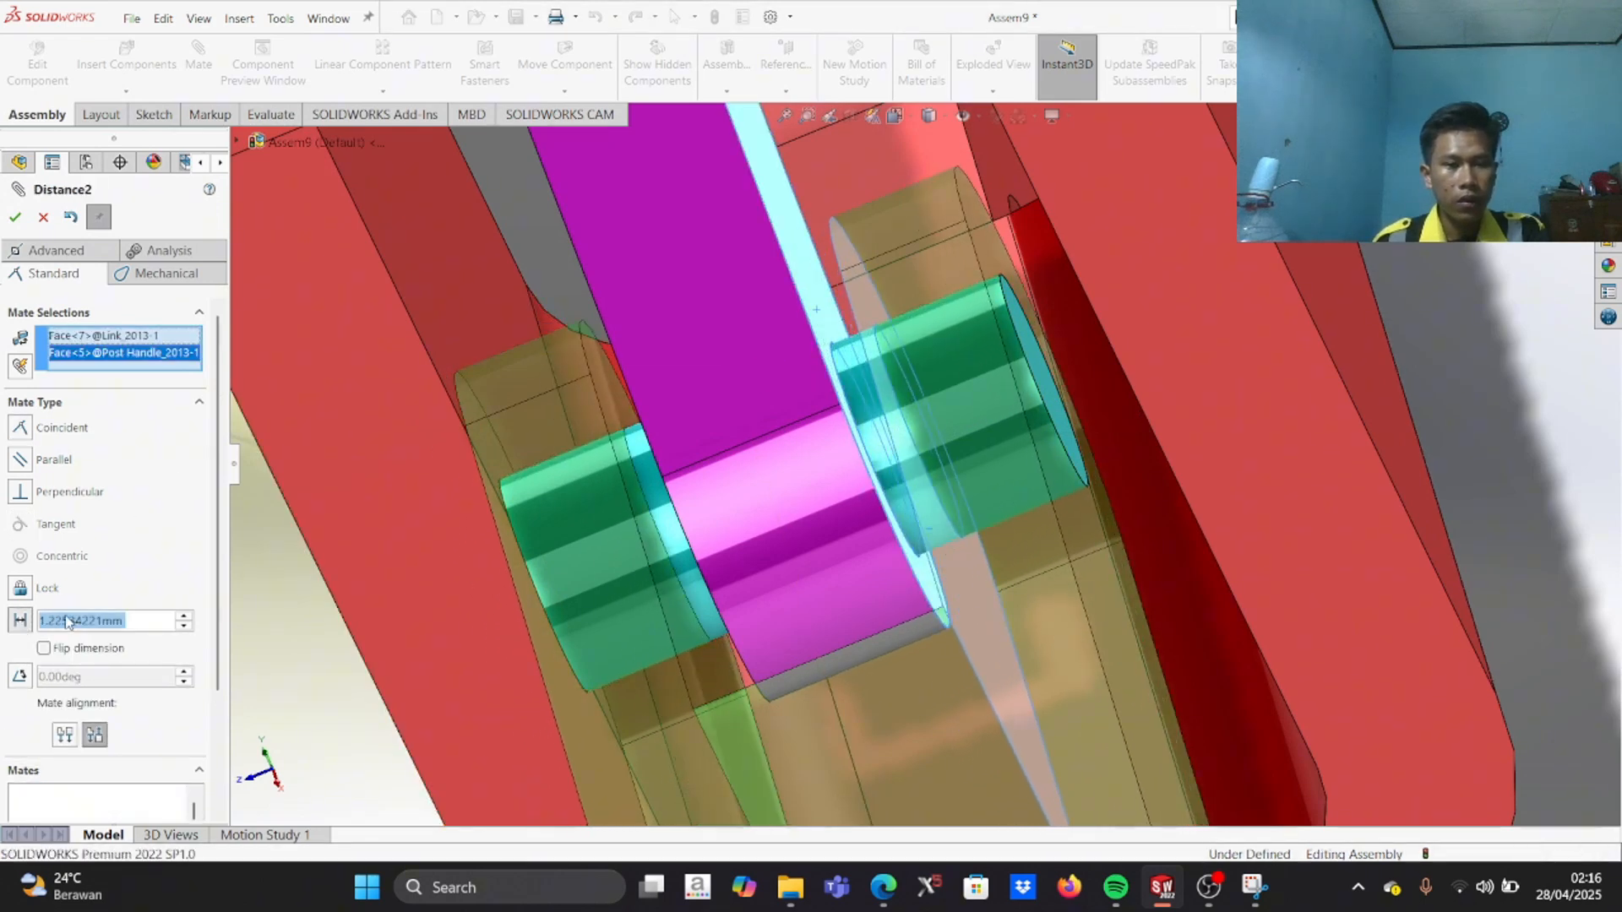
pyautogui.write('1')
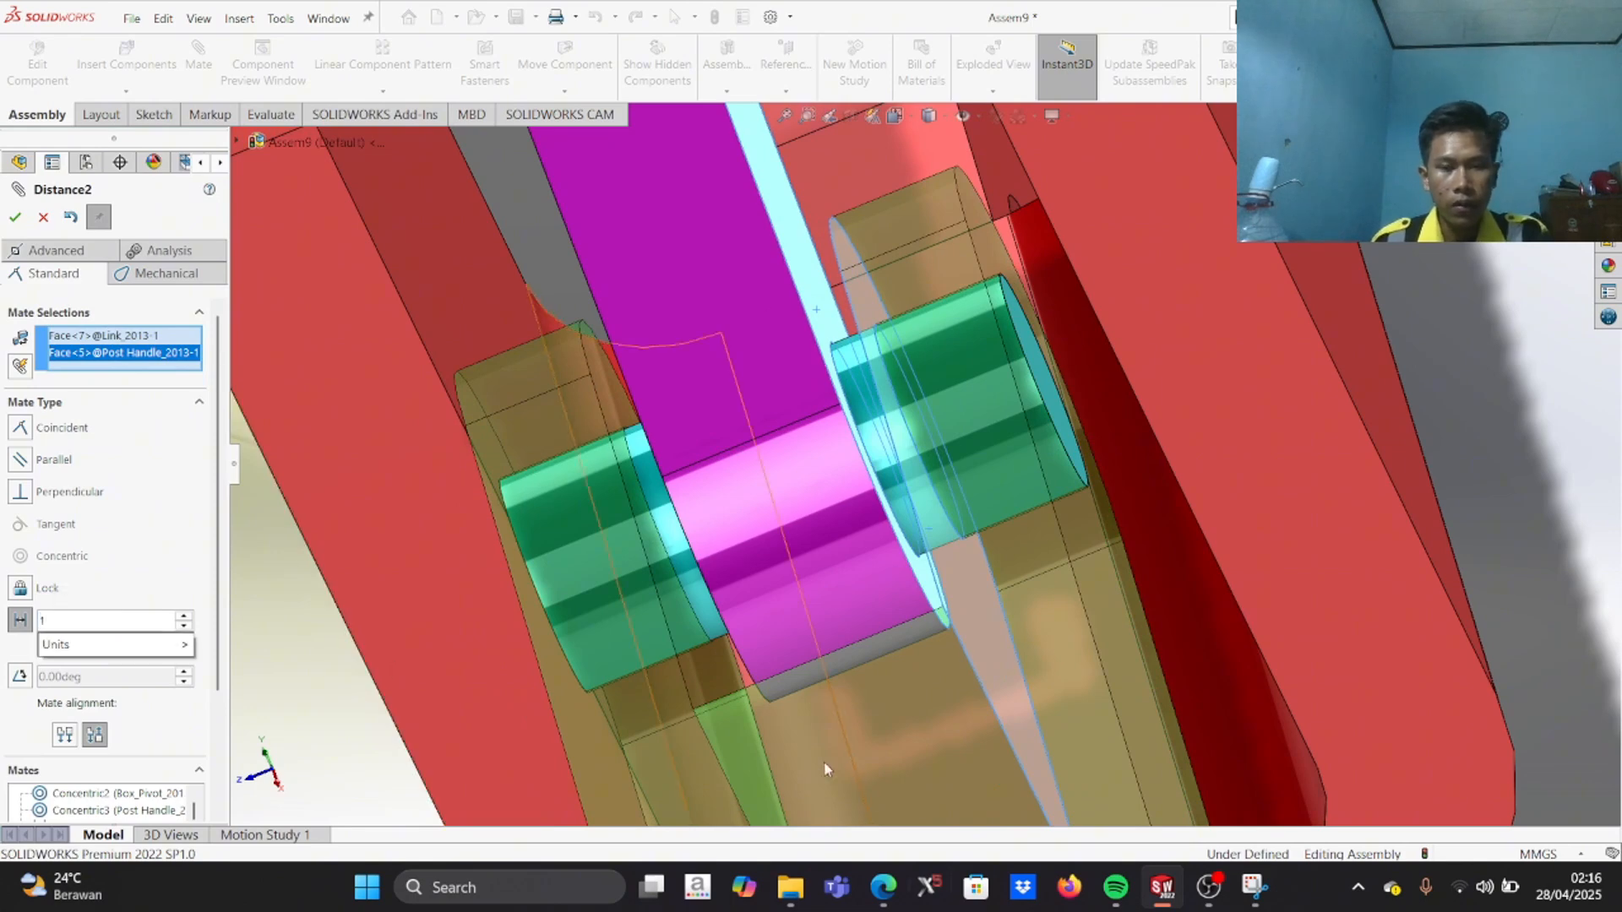
pyautogui.press('Return')
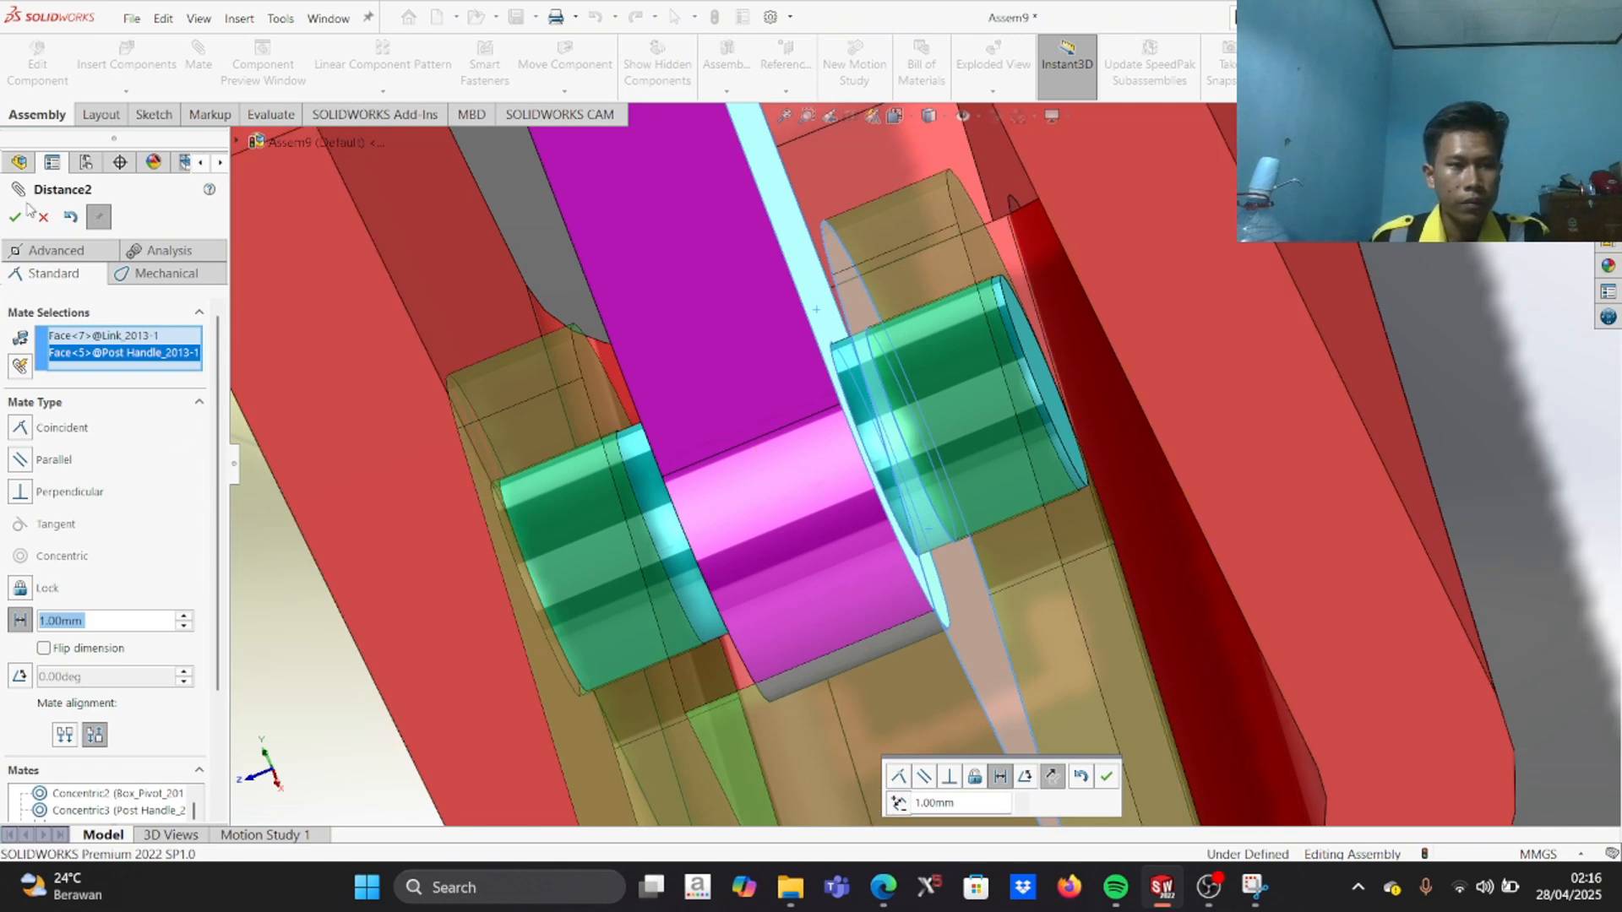
pyautogui.click(18, 226)
# Step: Add a coincident mate between the outer side face of the Link's fork and the end face of the Small Post
pyautogui.scroll(2, 721, 571)
pyautogui.scroll(-2, 686, 601)
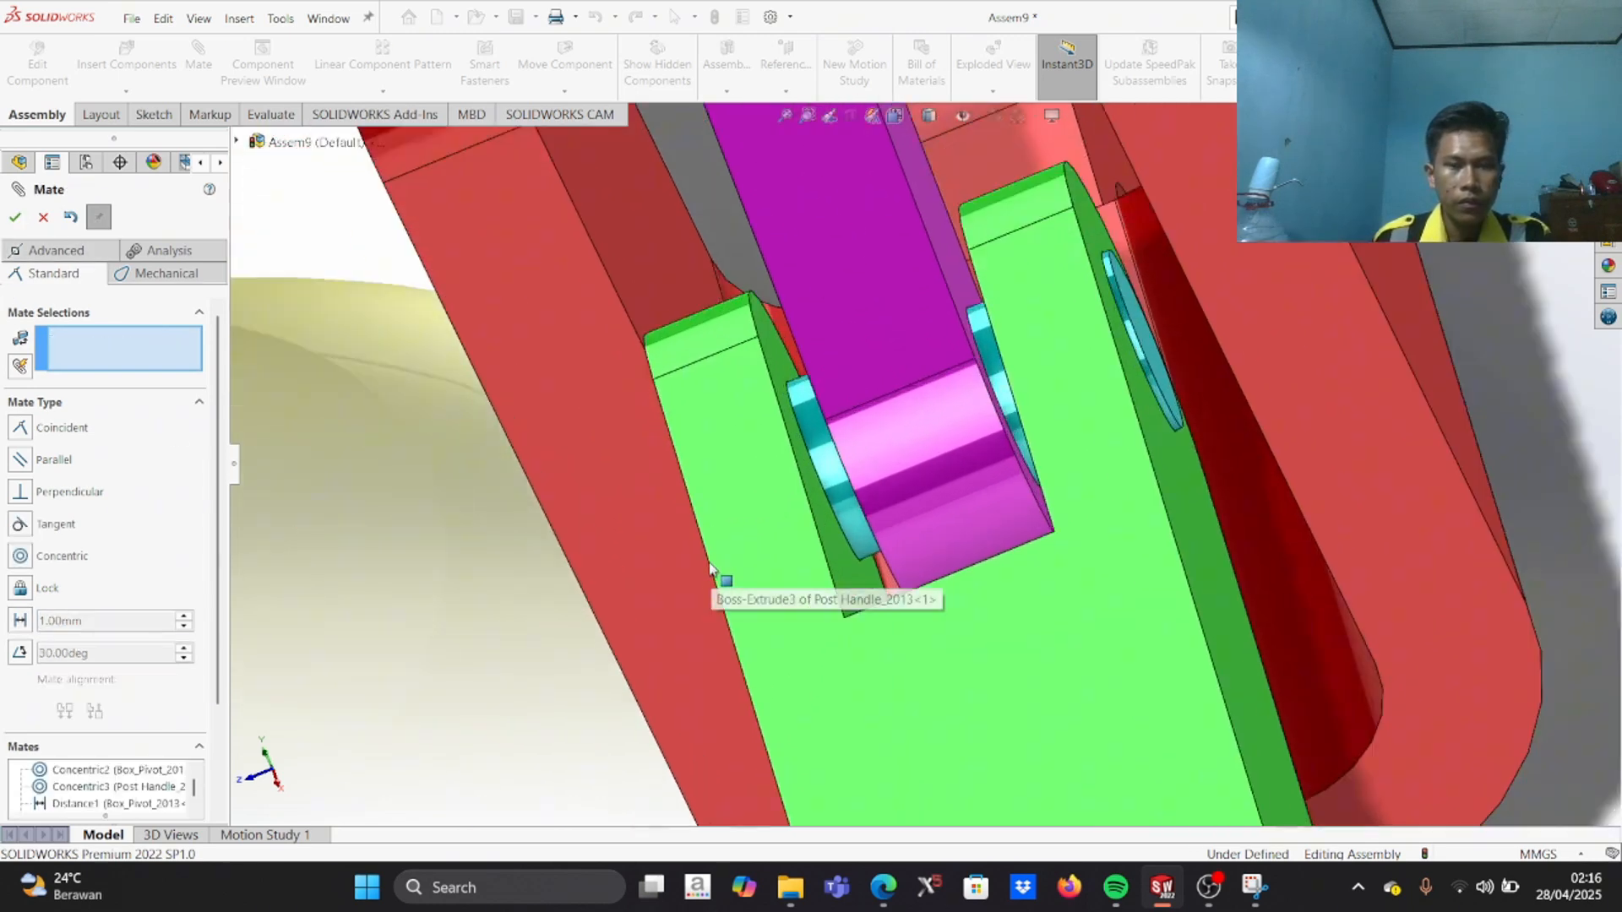
pyautogui.moveTo(686, 600); pyautogui.dragTo(738, 509, button='middle')
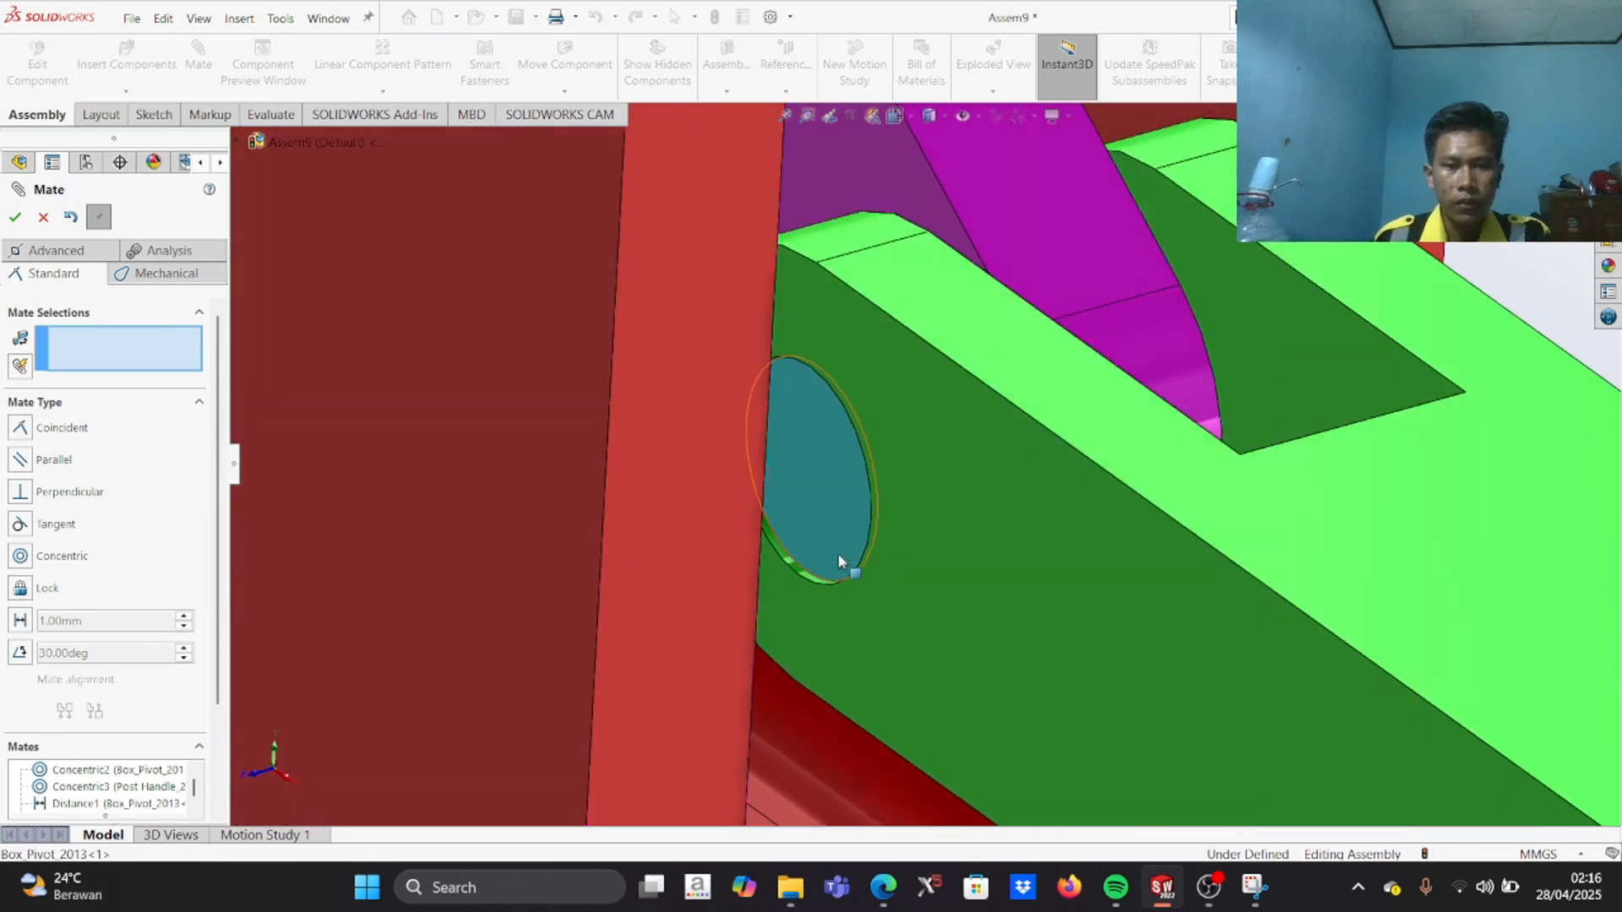
pyautogui.scroll(-3, 838, 554)
pyautogui.moveTo(845, 517); pyautogui.dragTo(883, 480)
pyautogui.scroll(-2, 884, 480)
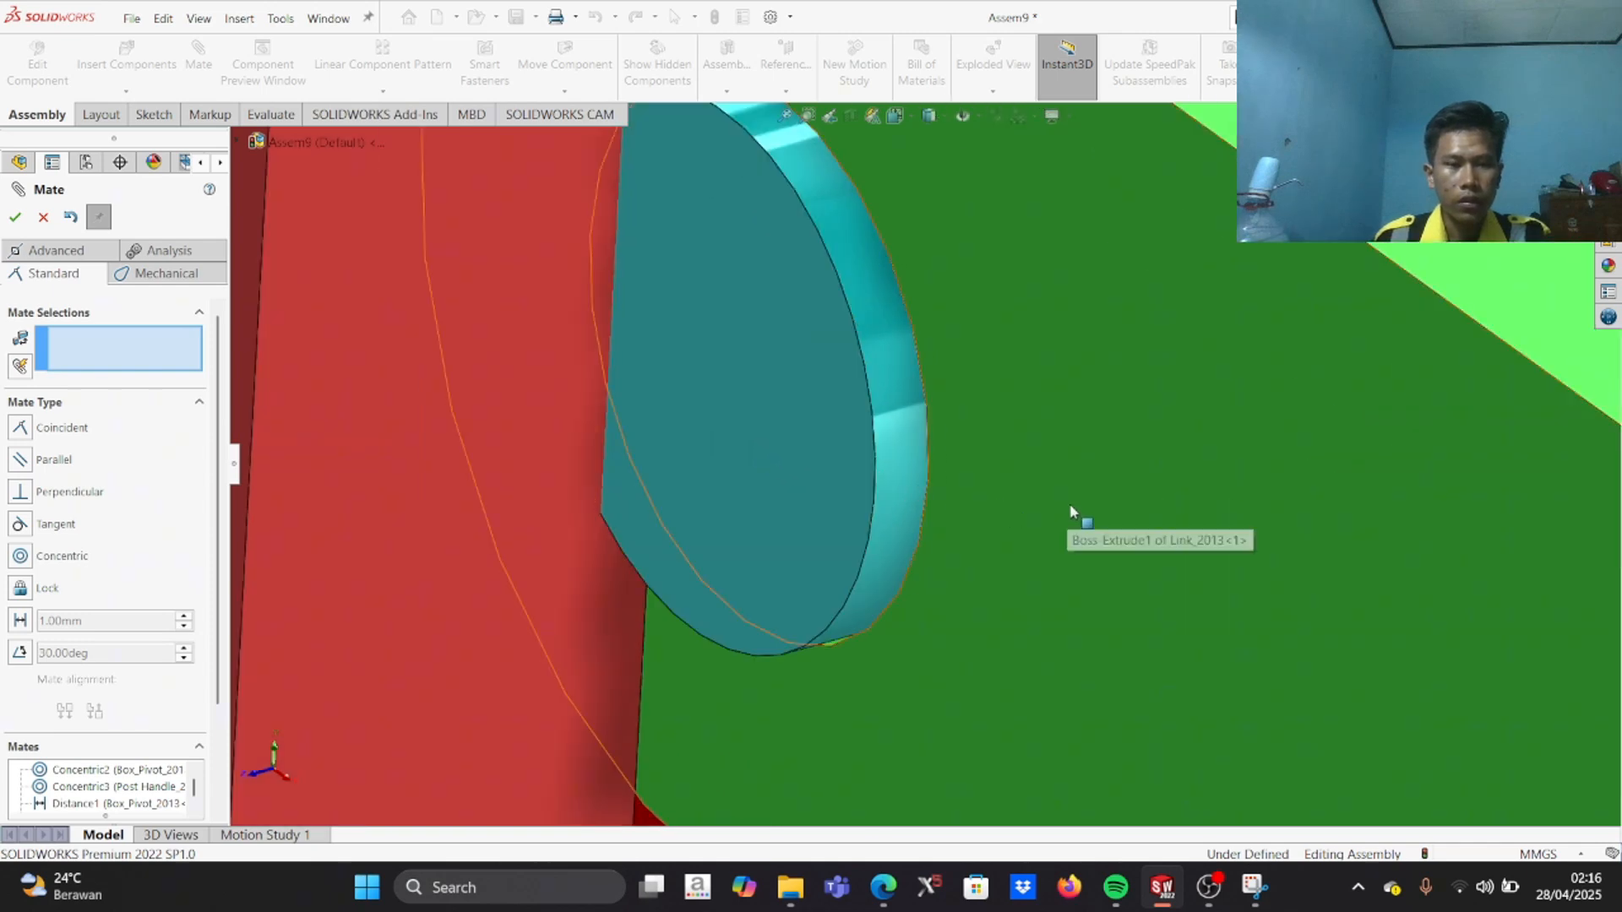
pyautogui.click(1069, 505)
pyautogui.click(803, 483)
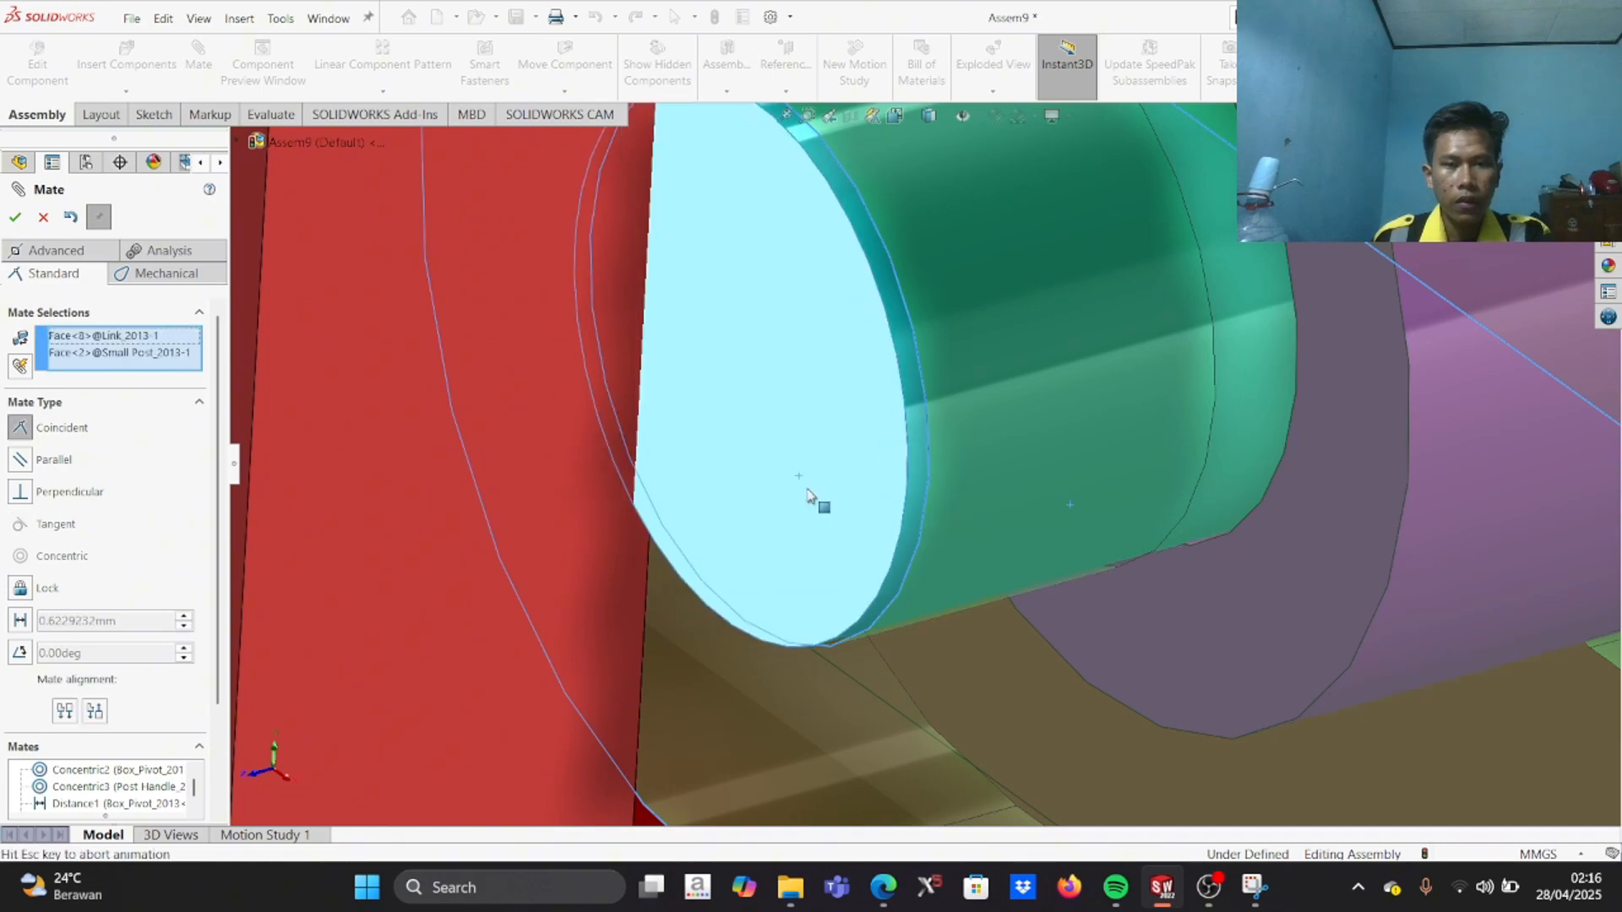
pyautogui.scroll(6, 841, 505)
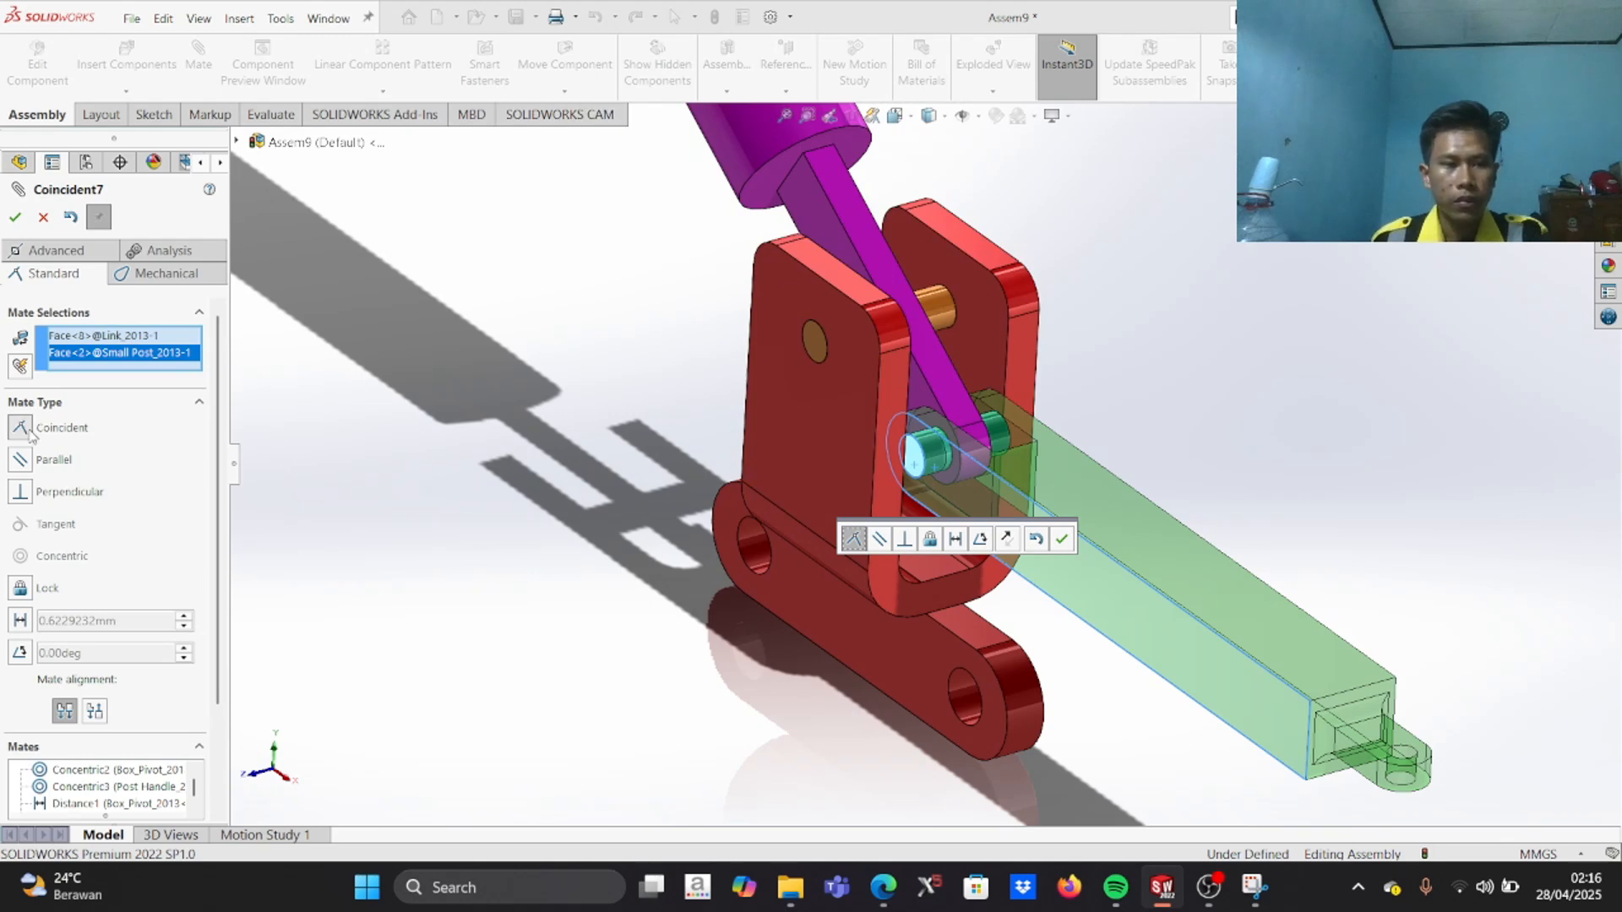
pyautogui.click(16, 218)
# Step: Move the yellow Handle ball near the Post Handle's free end, with its hole facing the stub
pyautogui.scroll(5, 878, 445)
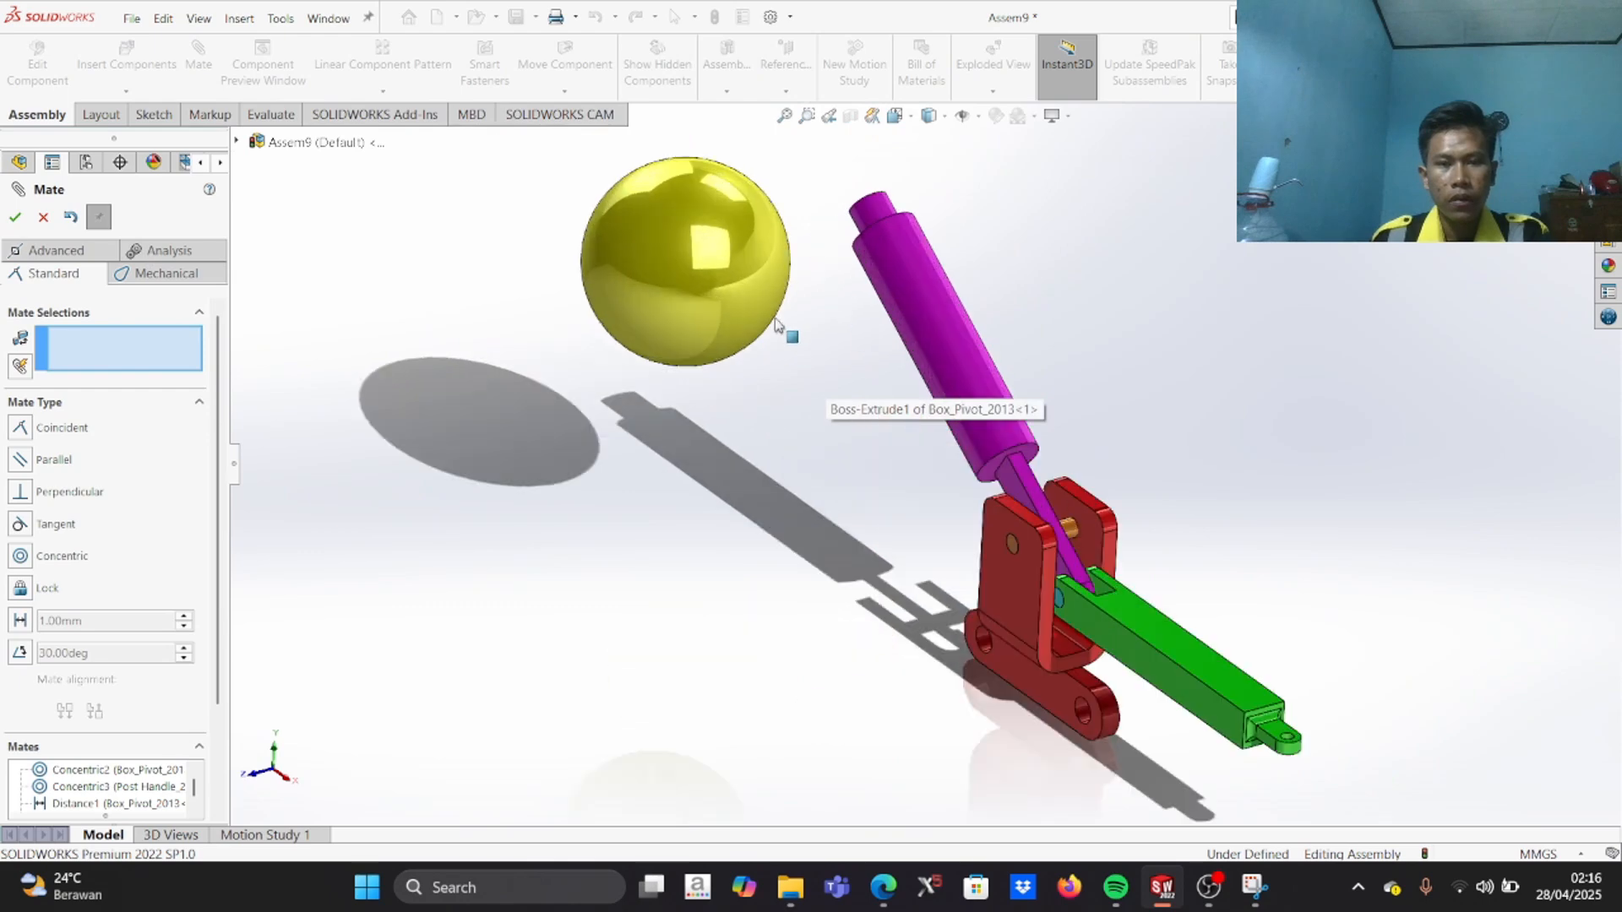
pyautogui.moveTo(675, 322); pyautogui.dragTo(708, 206)
pyautogui.scroll(3, 760, 234)
pyautogui.scroll(-4, 920, 284)
pyautogui.moveTo(672, 320); pyautogui.dragTo(814, 372)
pyautogui.scroll(-3, 785, 376)
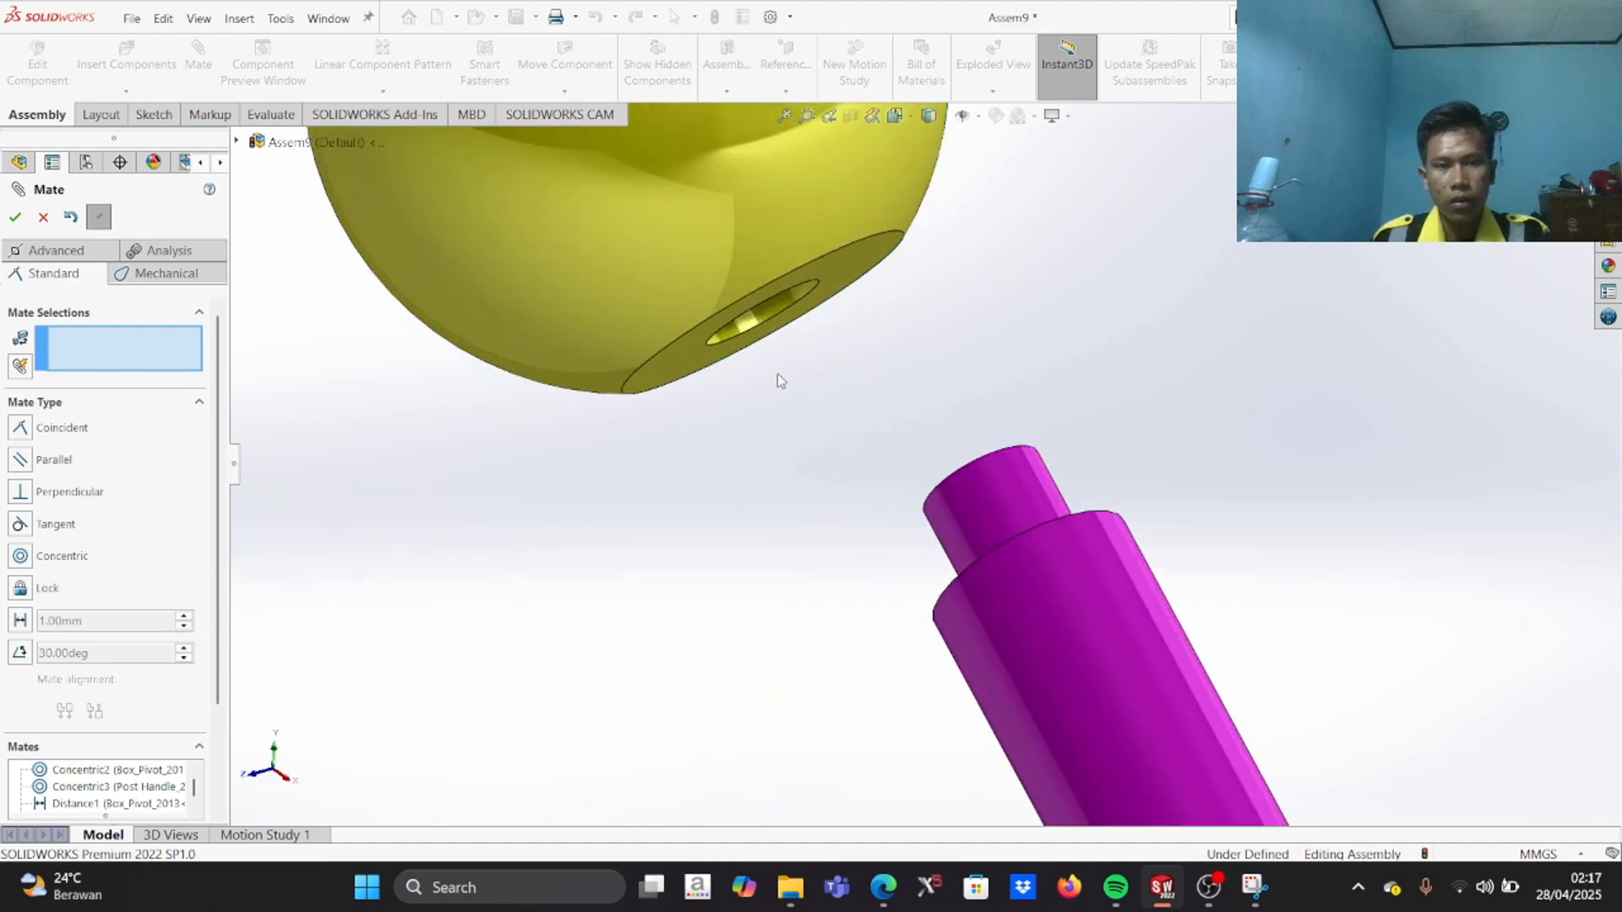
# Step: Add a concentric mate between the Handle hole's opening edge and the cylindrical face of the Post Handle's end stub
pyautogui.click(756, 341)
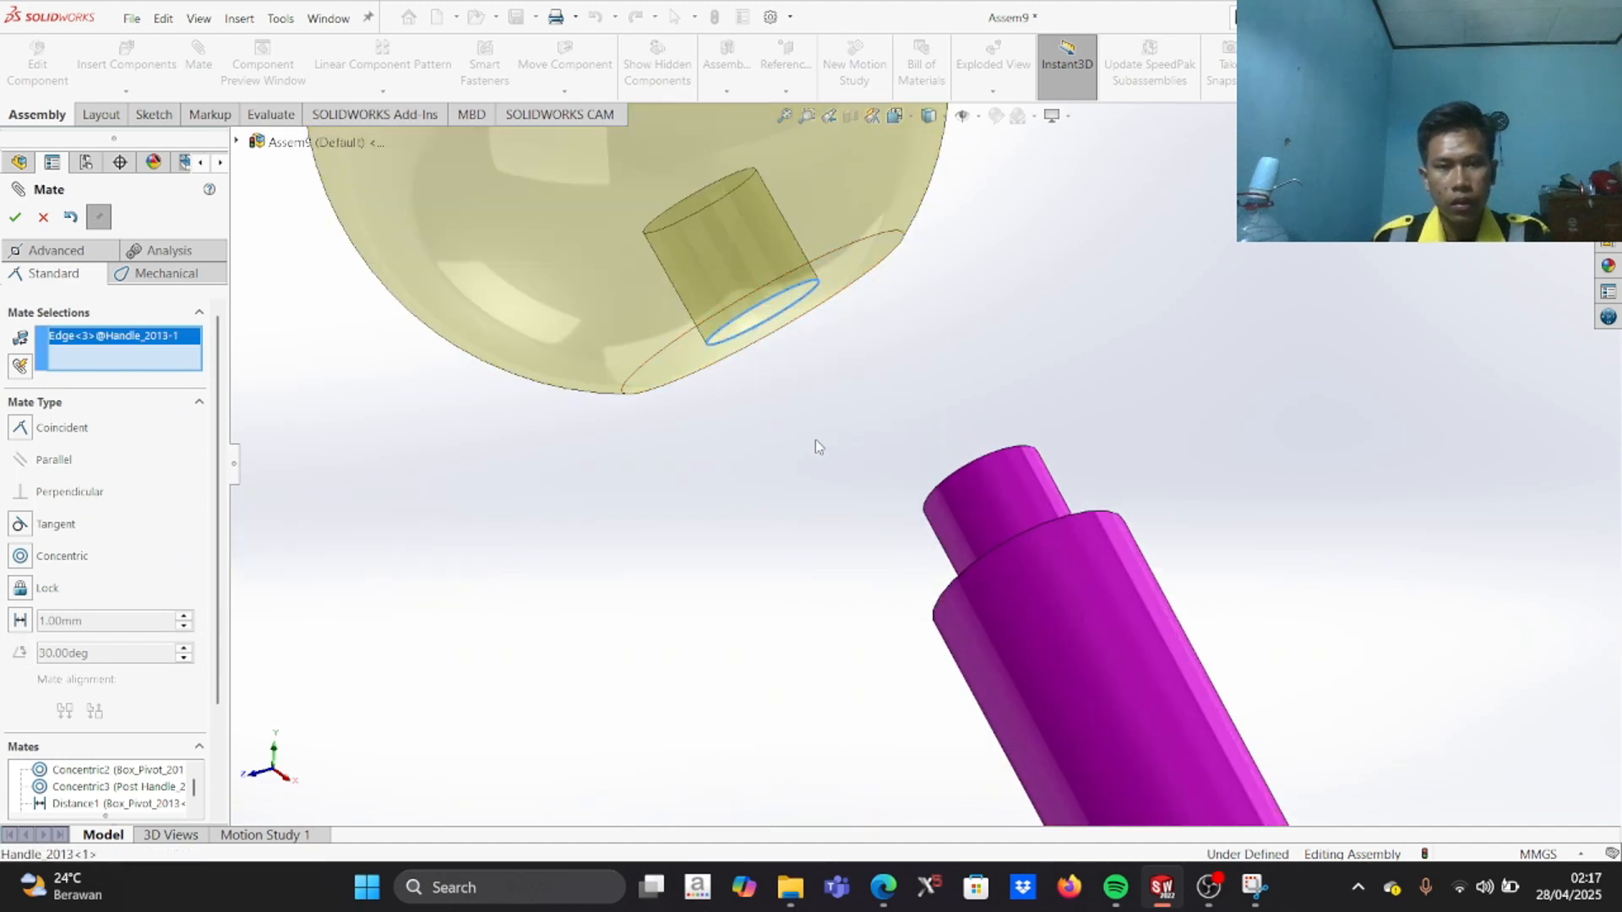
pyautogui.moveTo(833, 469); pyautogui.dragTo(941, 552, button='middle')
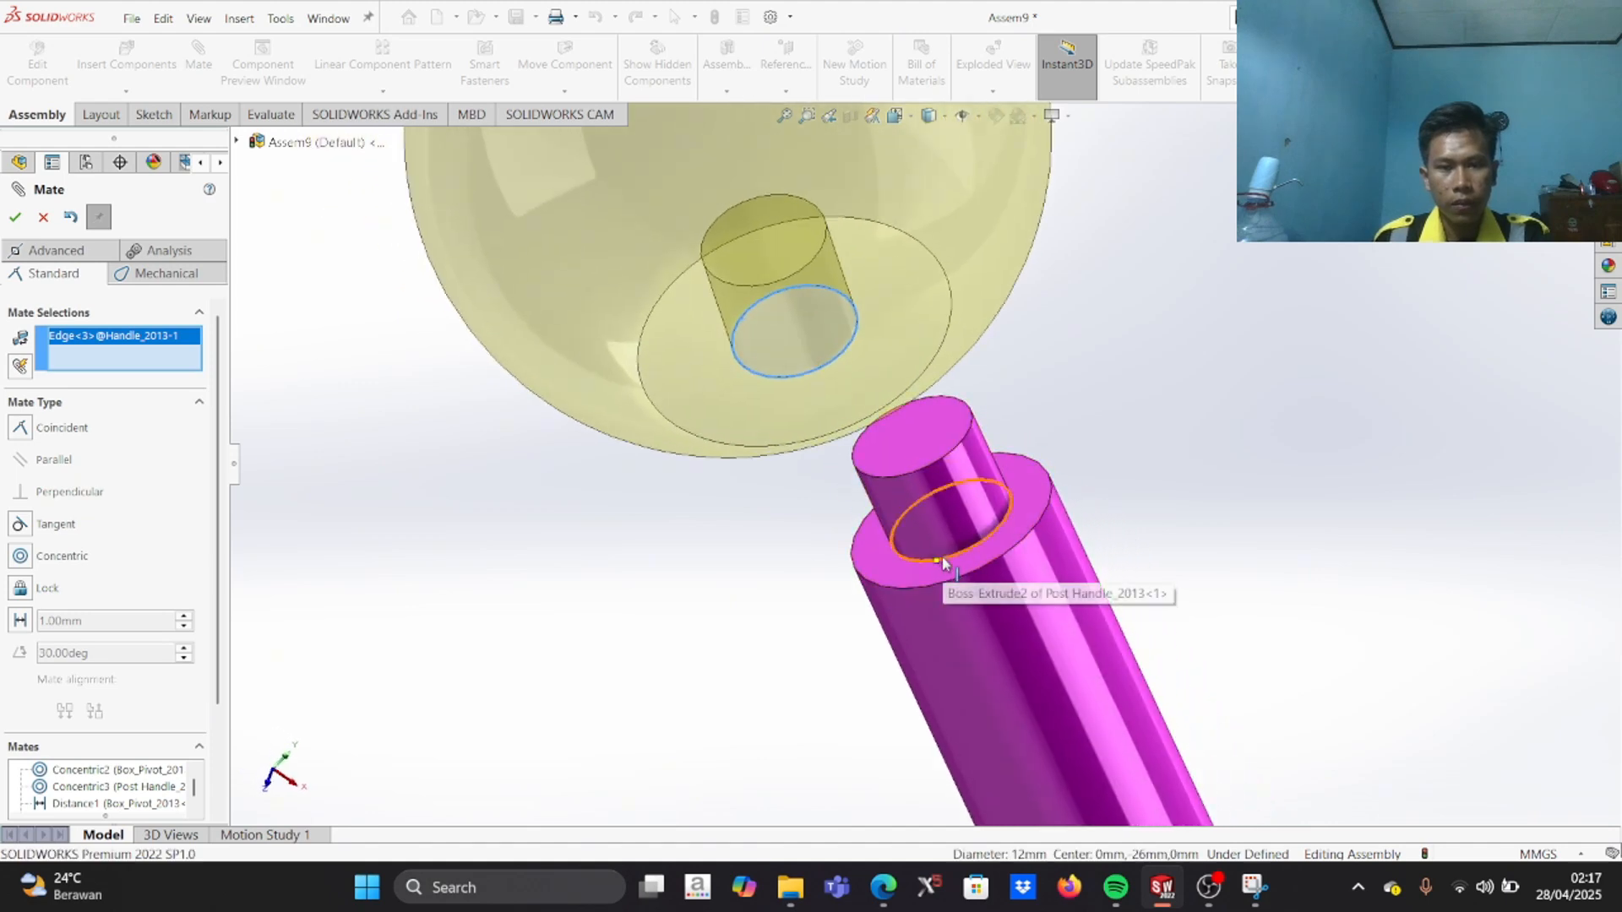
pyautogui.click(941, 555)
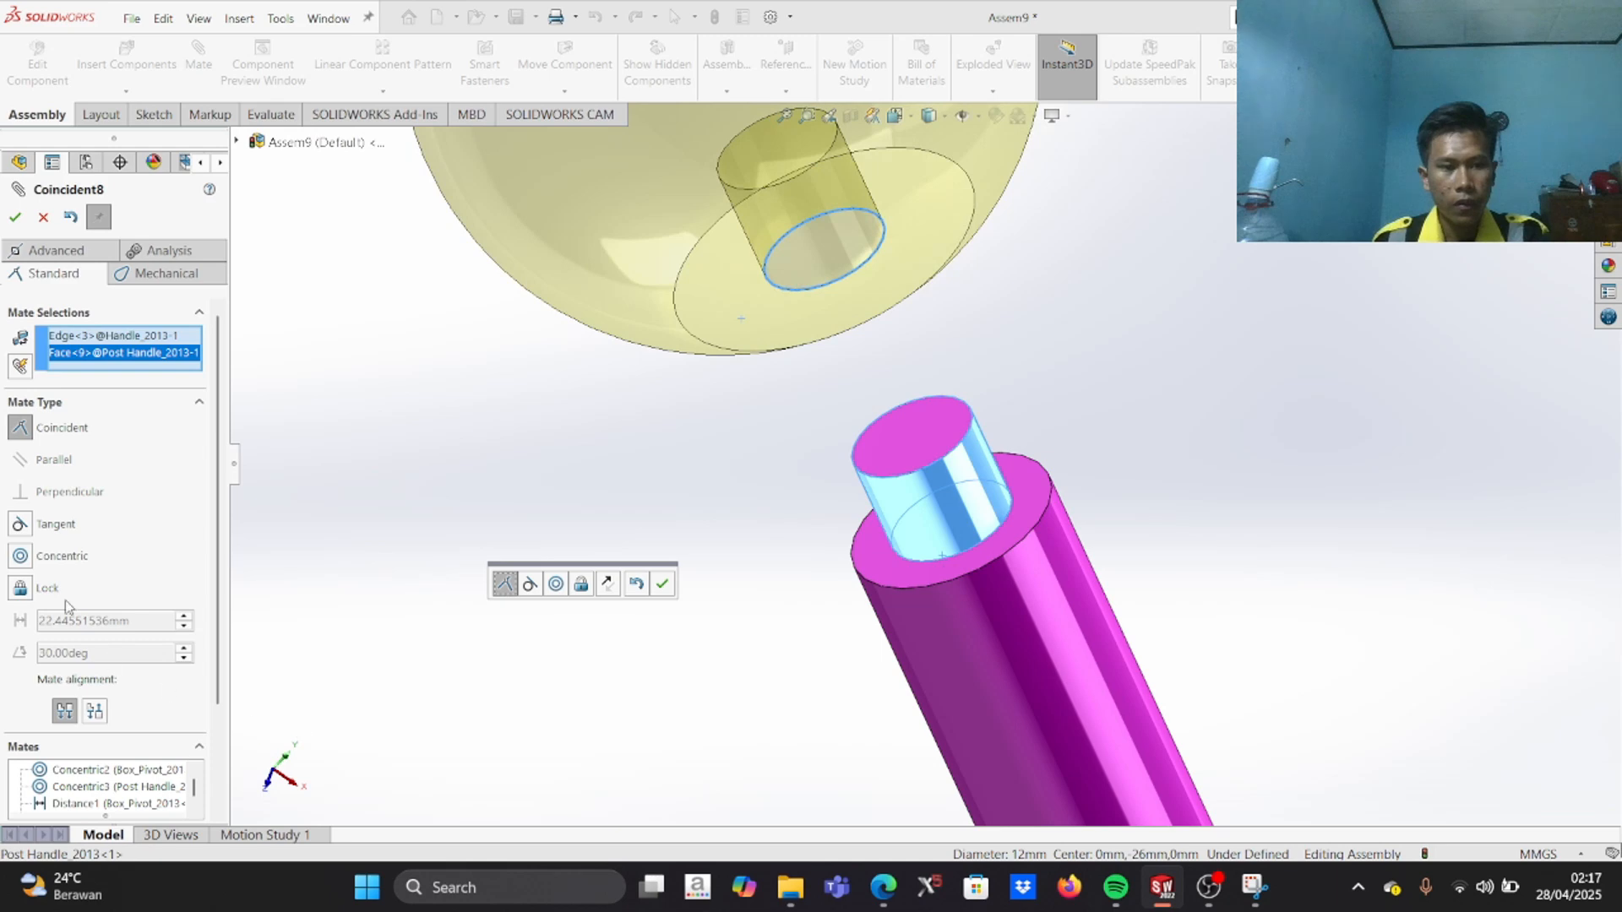
pyautogui.click(20, 558)
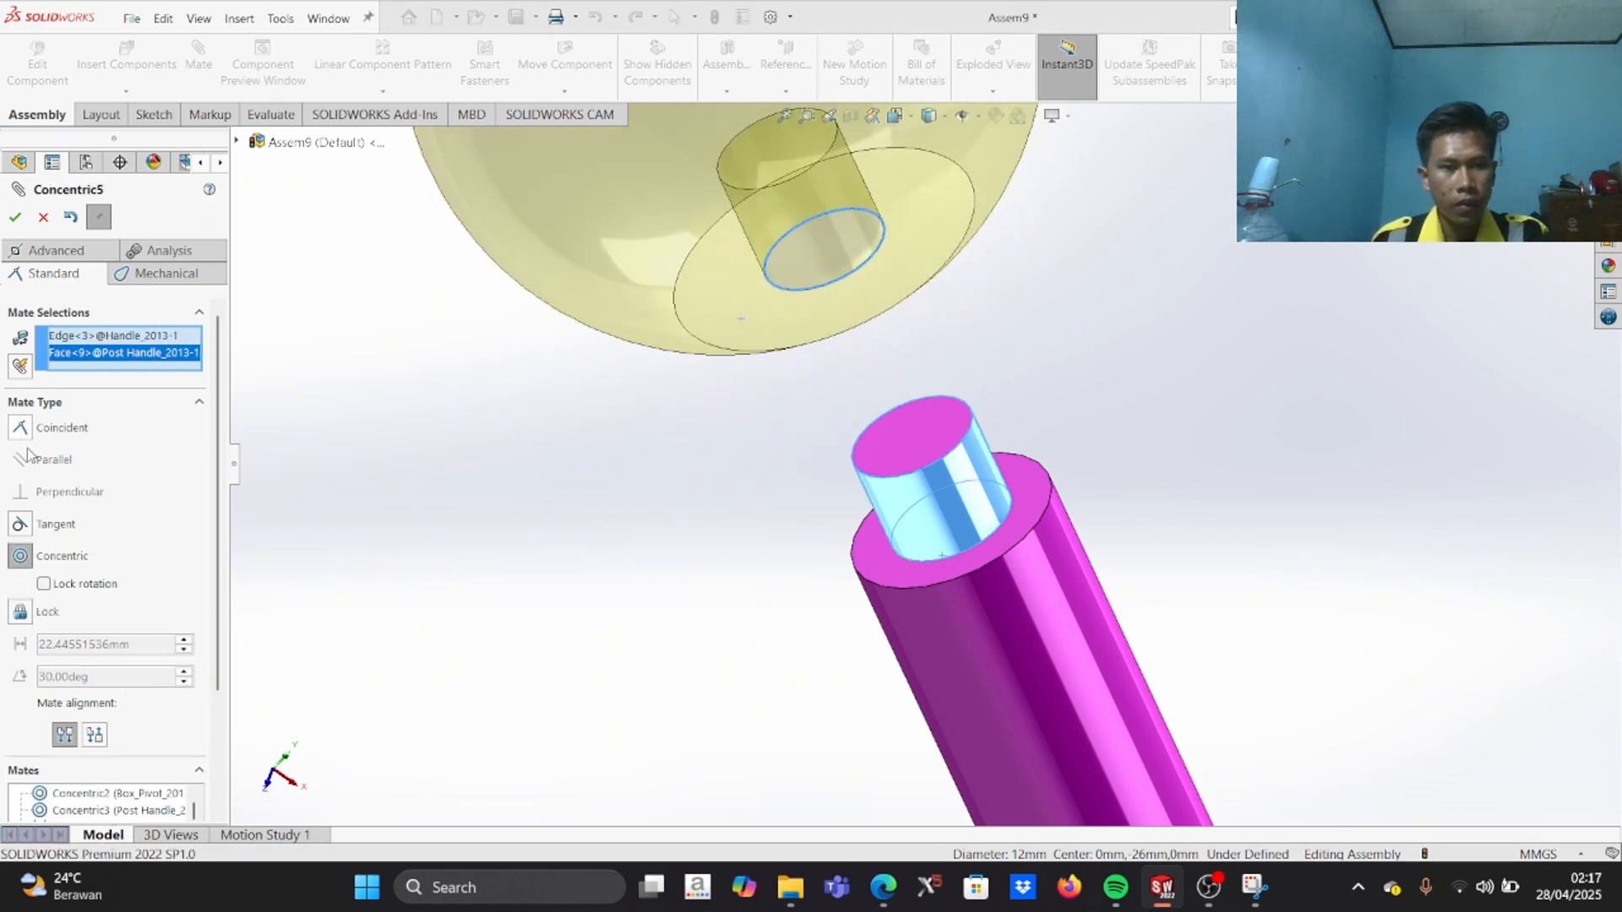
pyautogui.click(15, 217)
# Step: Add a coincident mate between the inner circular edge of the Handle's hole and the edge at the base of the Post Handle's stub
pyautogui.scroll(-3, 789, 423)
pyautogui.moveTo(788, 423); pyautogui.dragTo(1068, 459, button='middle')
pyautogui.scroll(3, 921, 473)
pyautogui.moveTo(921, 473); pyautogui.dragTo(854, 395, button='middle')
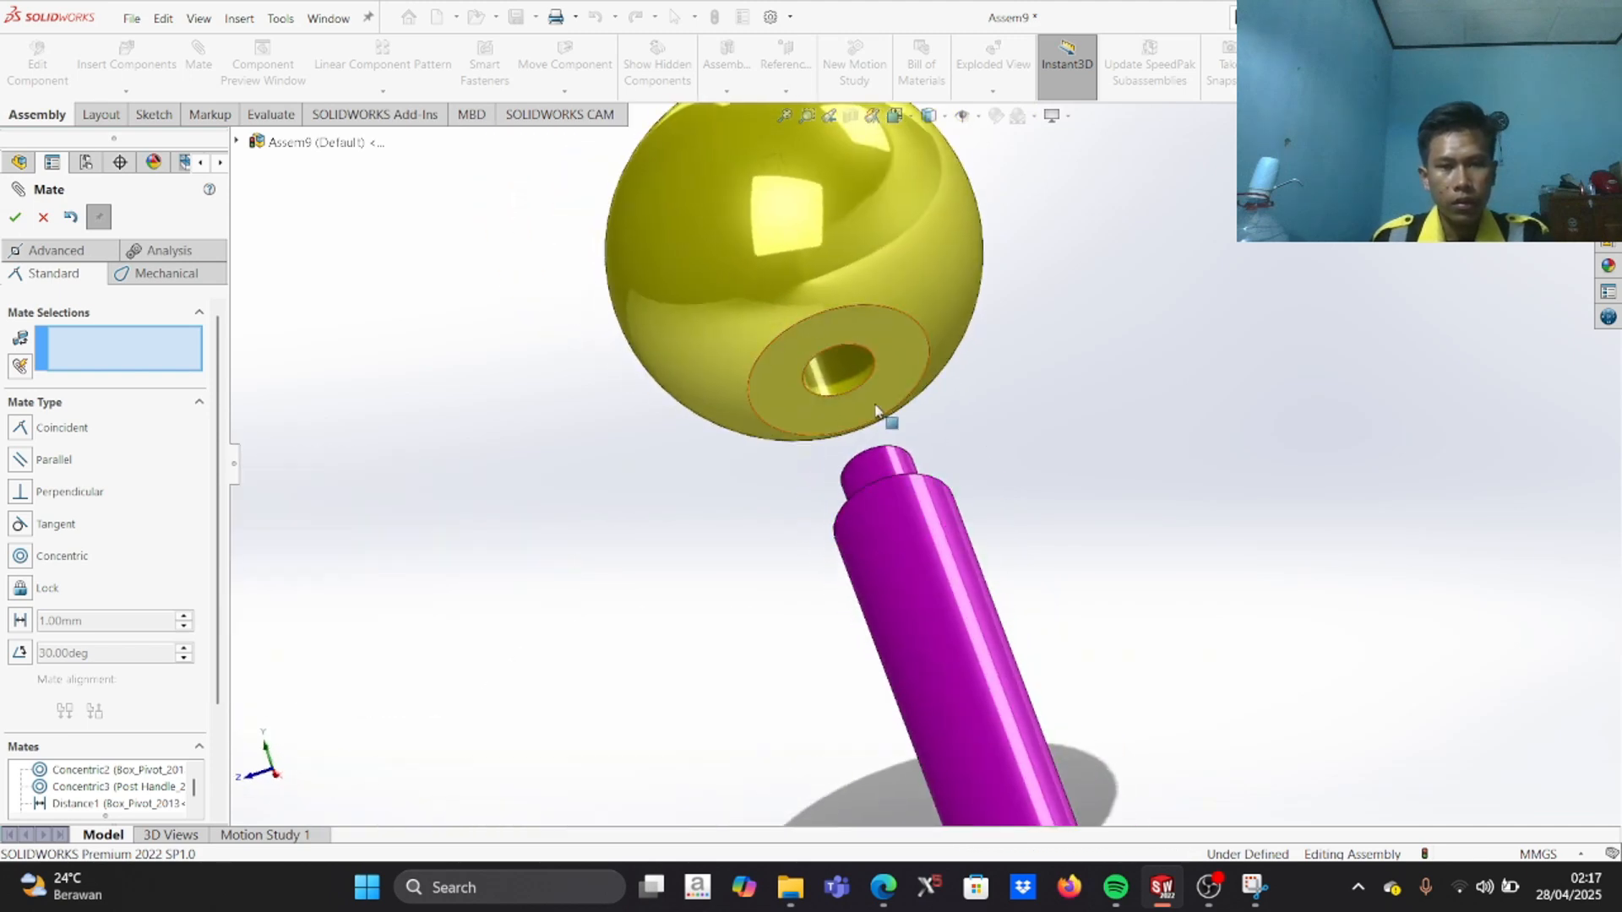
pyautogui.scroll(5, 883, 409)
pyautogui.scroll(3, 850, 363)
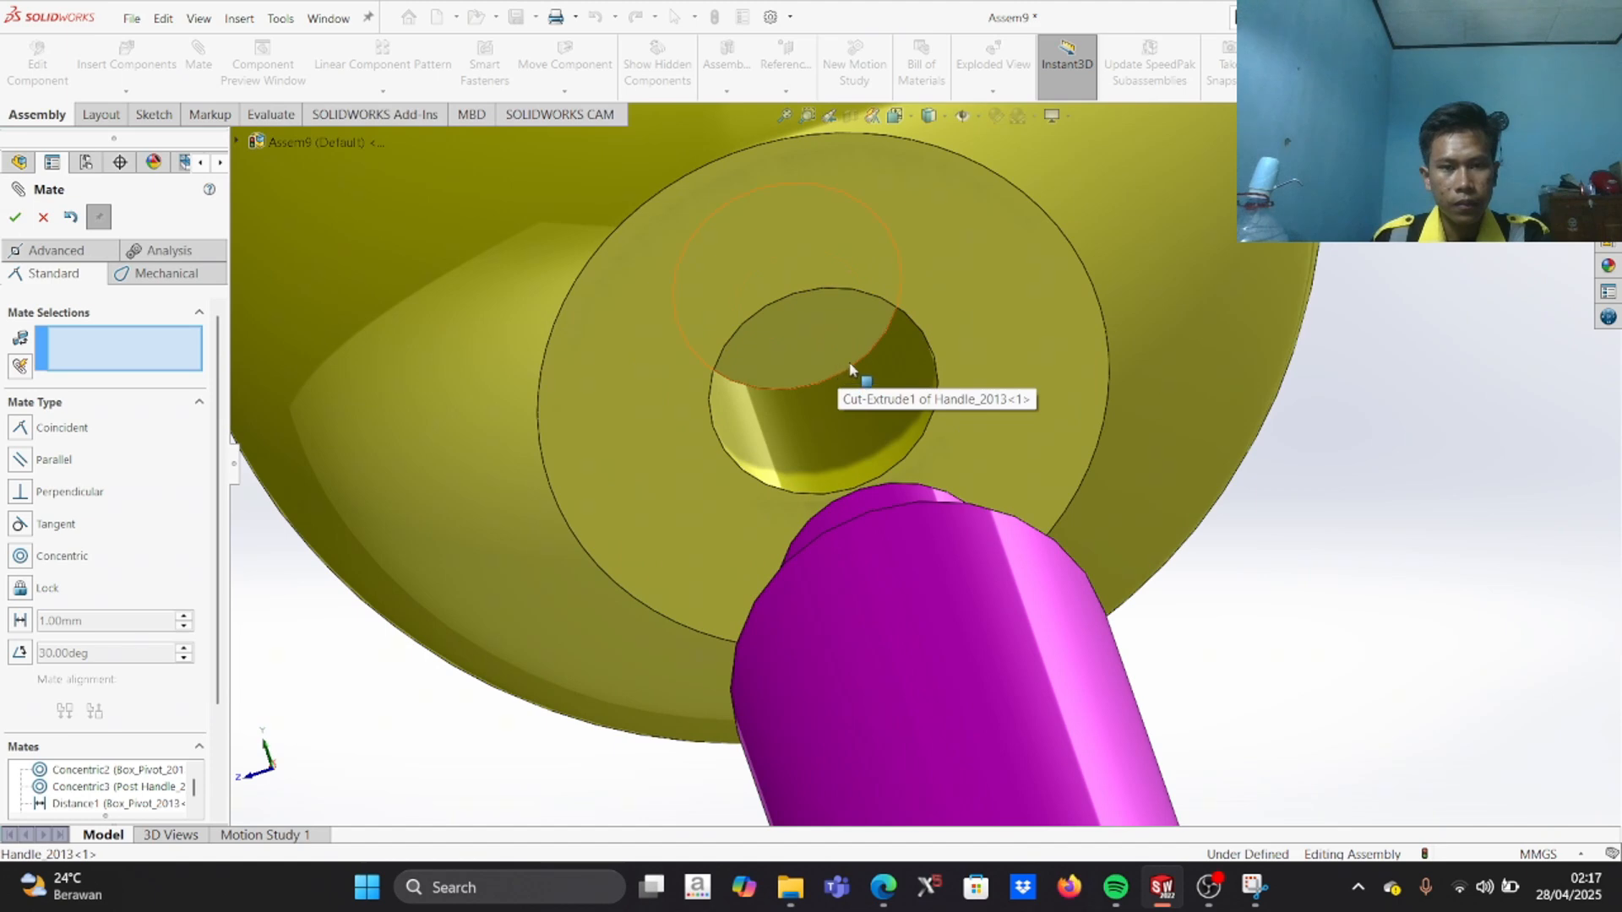
pyautogui.click(845, 377)
pyautogui.scroll(-8, 845, 377)
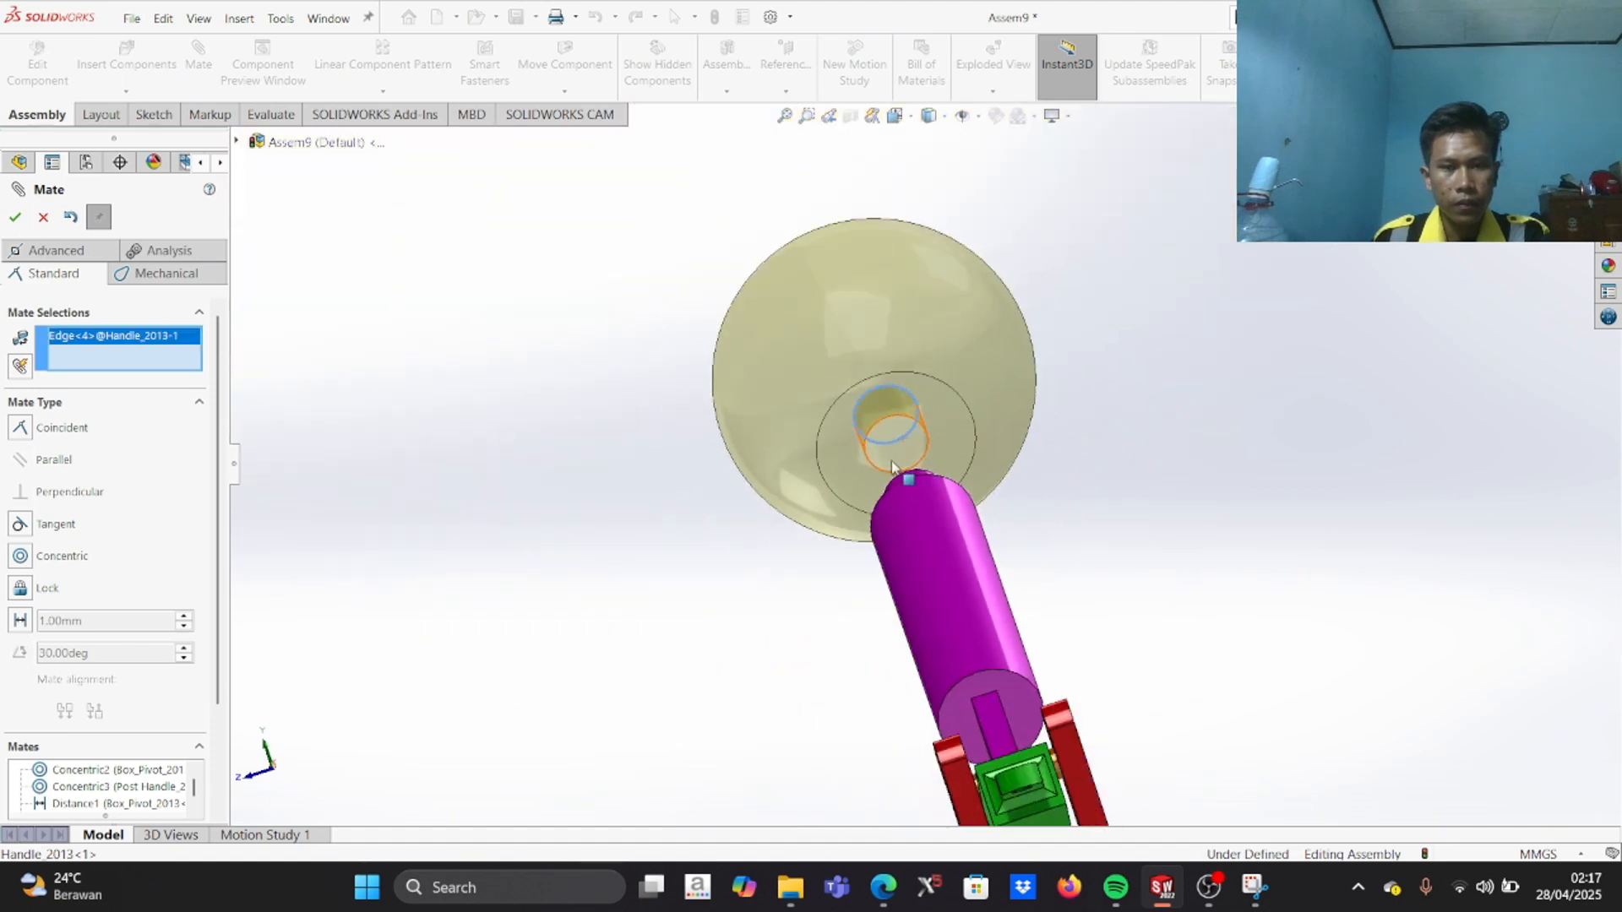
pyautogui.moveTo(886, 456); pyautogui.dragTo(946, 615, button='middle')
pyautogui.scroll(3, 946, 615)
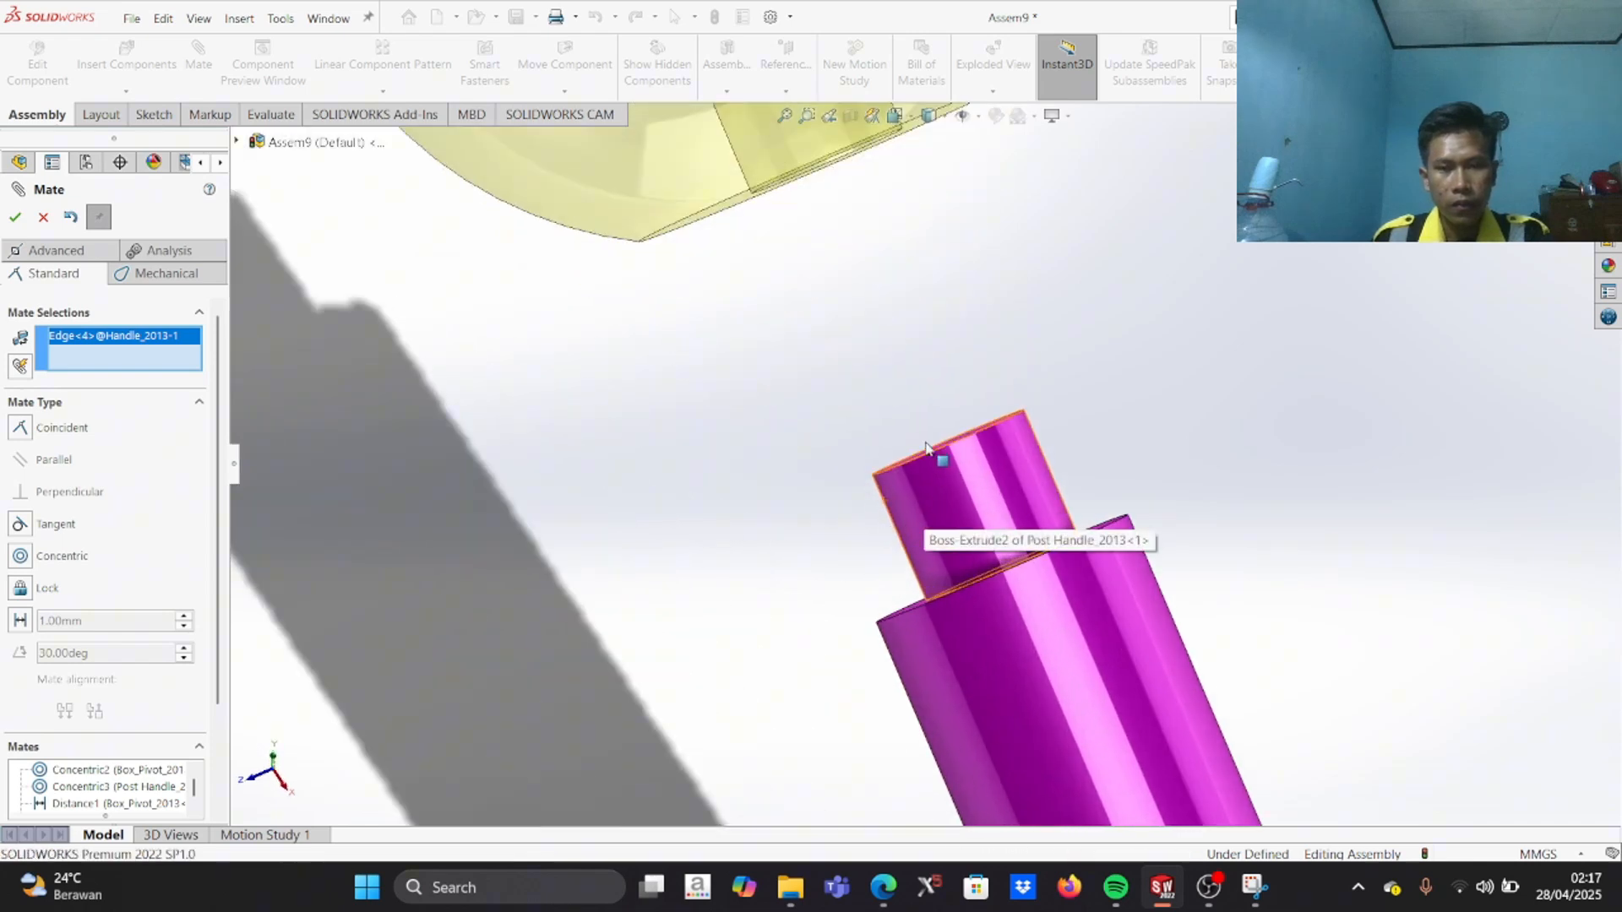
pyautogui.moveTo(923, 507); pyautogui.dragTo(971, 601, button='middle')
pyautogui.scroll(3, 1017, 652)
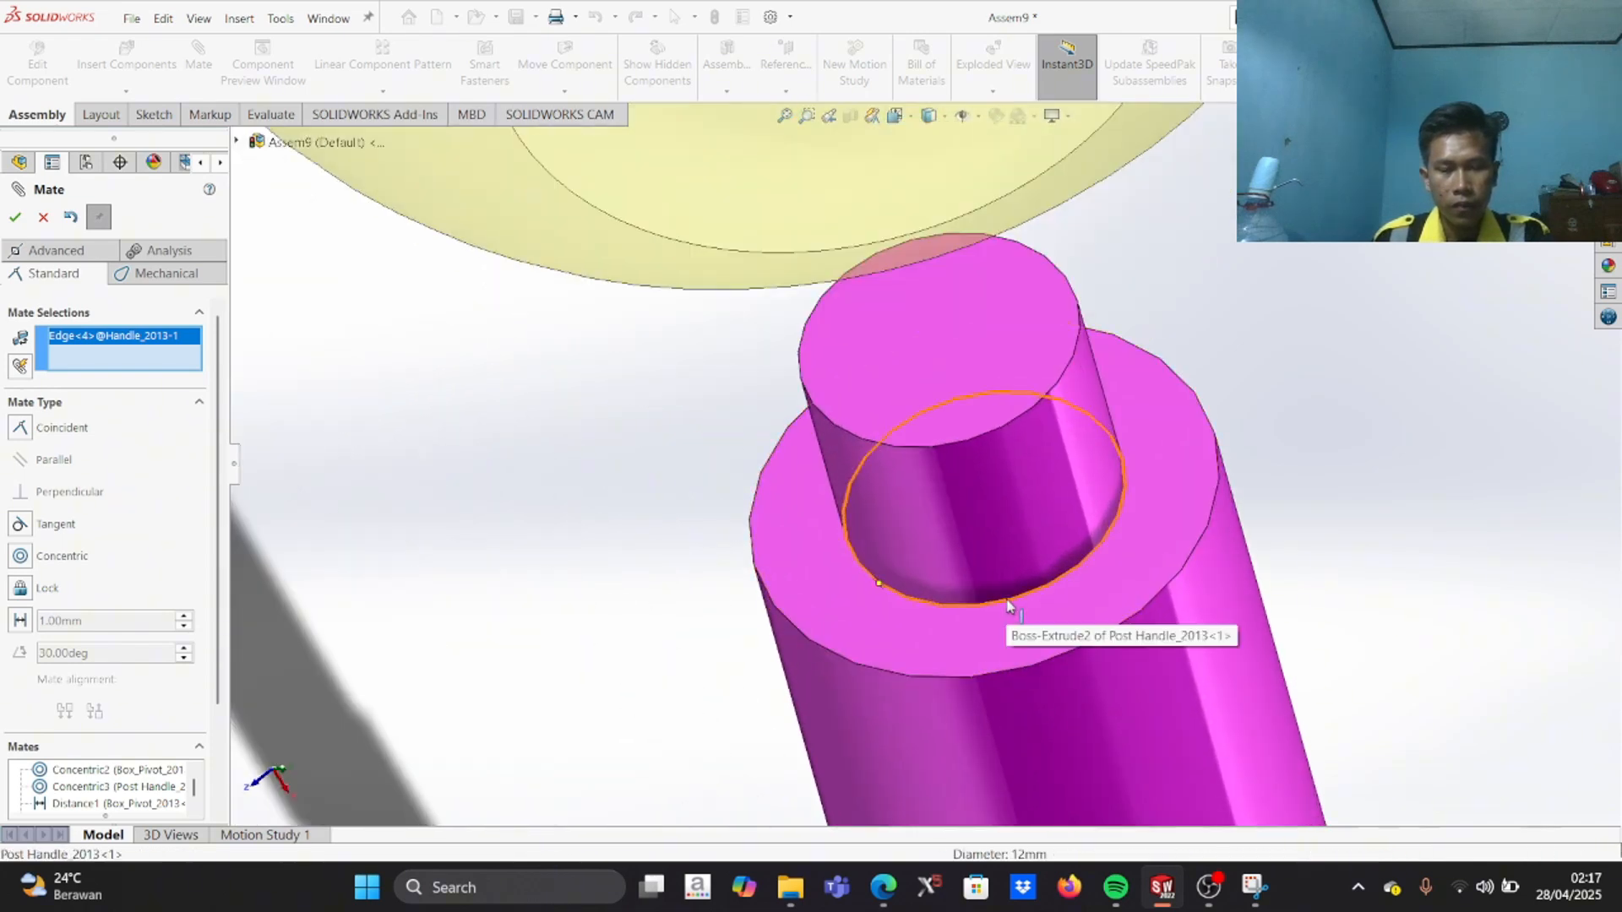
pyautogui.click(1007, 630)
pyautogui.scroll(-5, 964, 628)
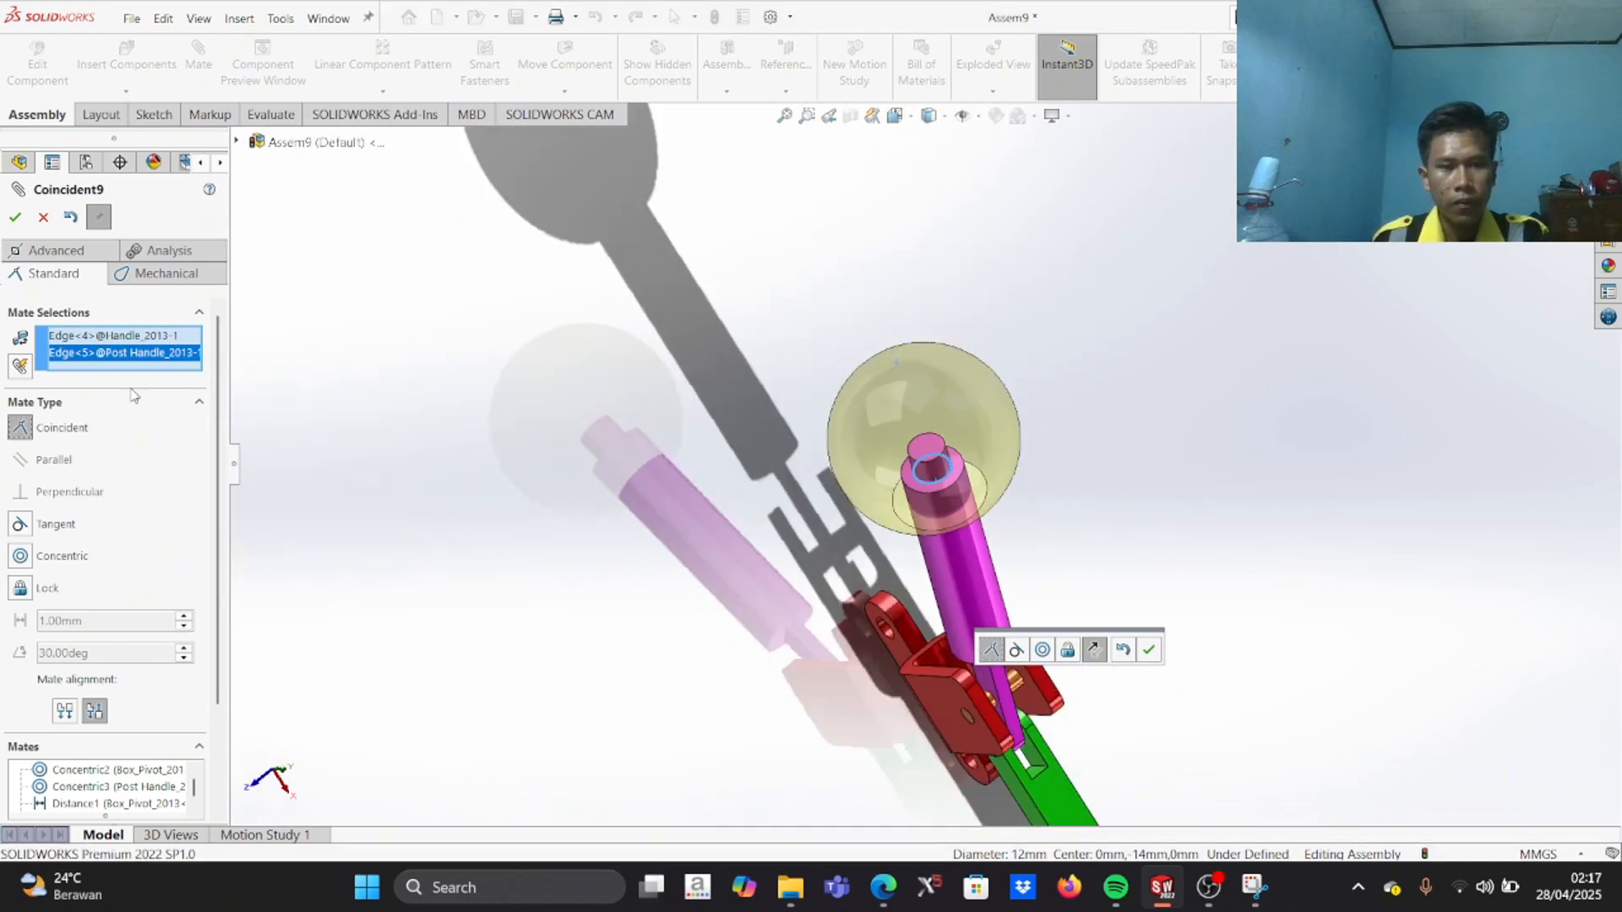
pyautogui.click(14, 218)
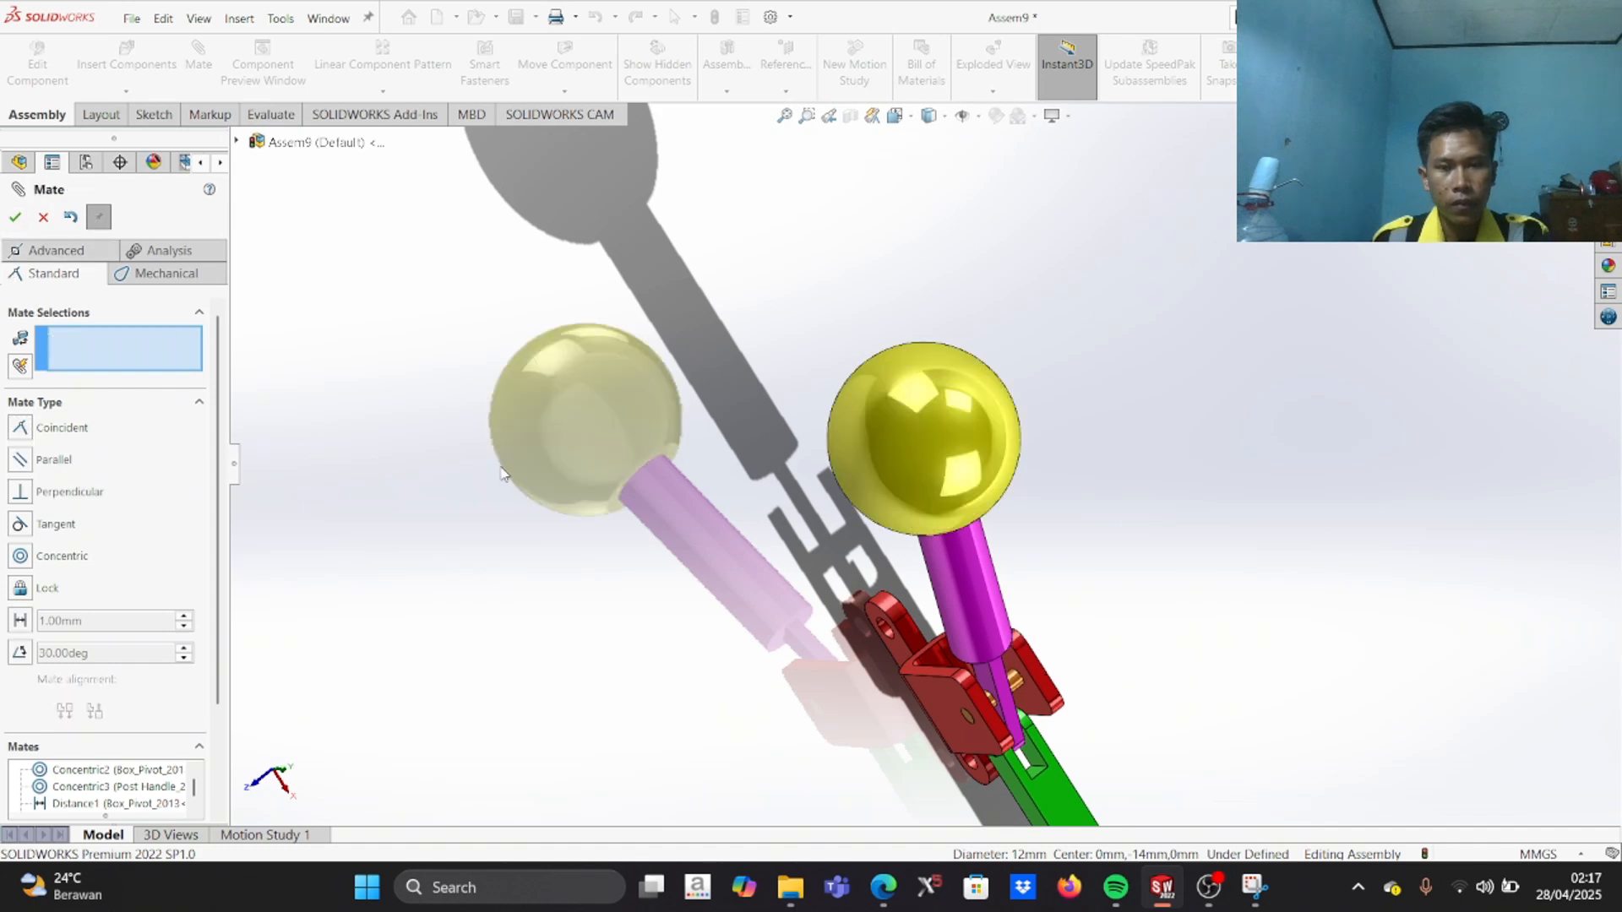
# Step: Switch to Snipping Tool to check the angle in the assembly drawing, then return to SOLIDWORKS and show the assembly in isometric view
pyautogui.click(1254, 887)
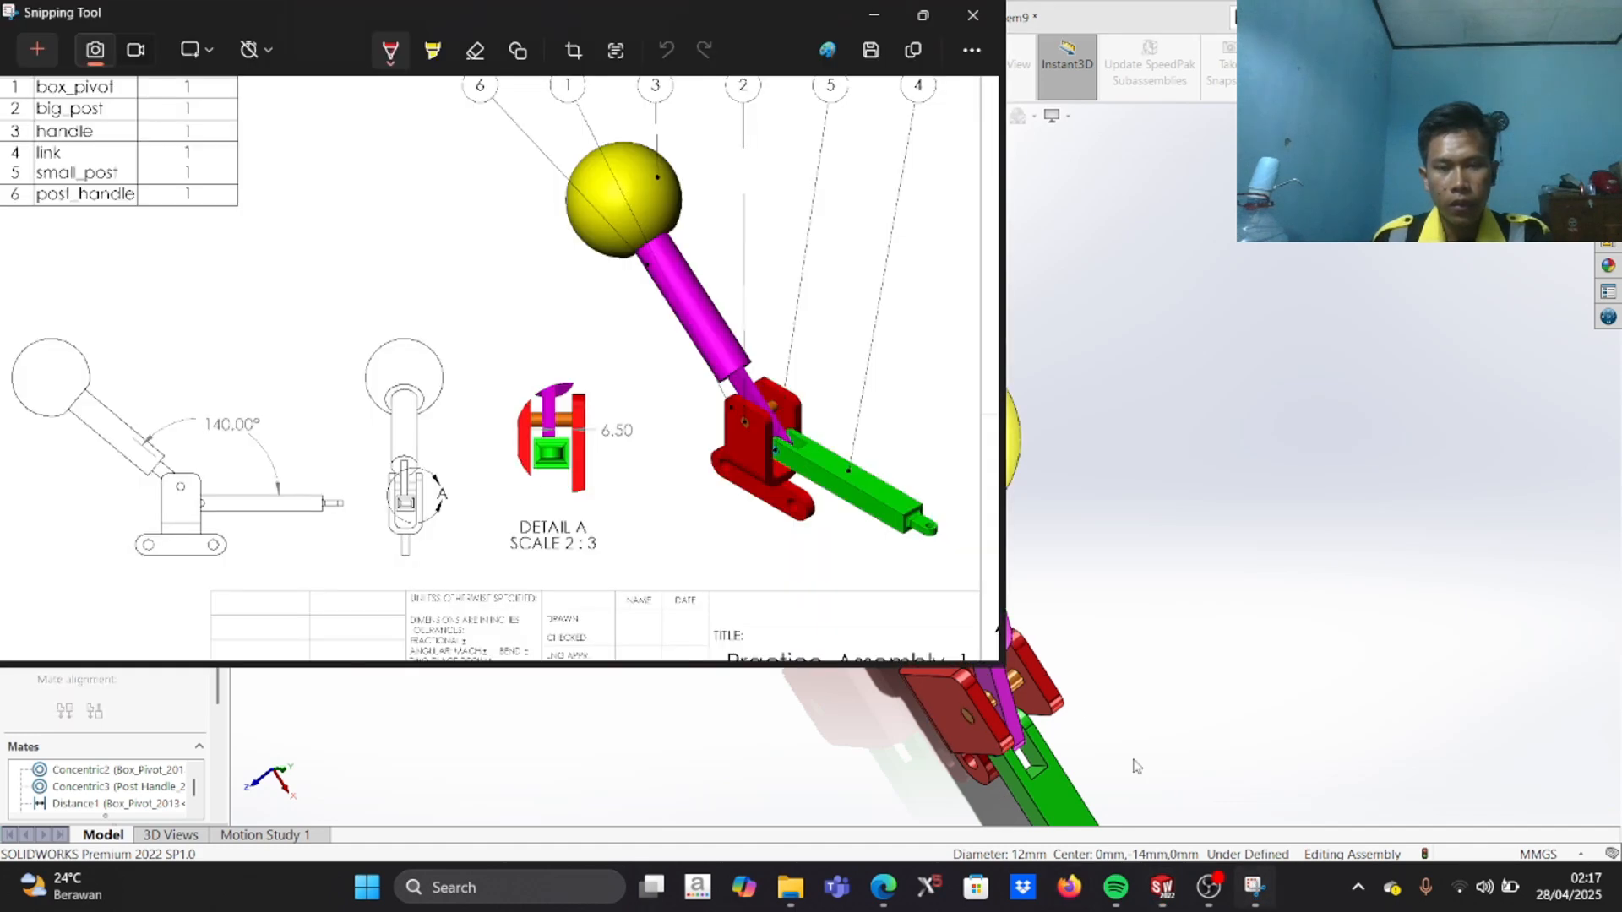
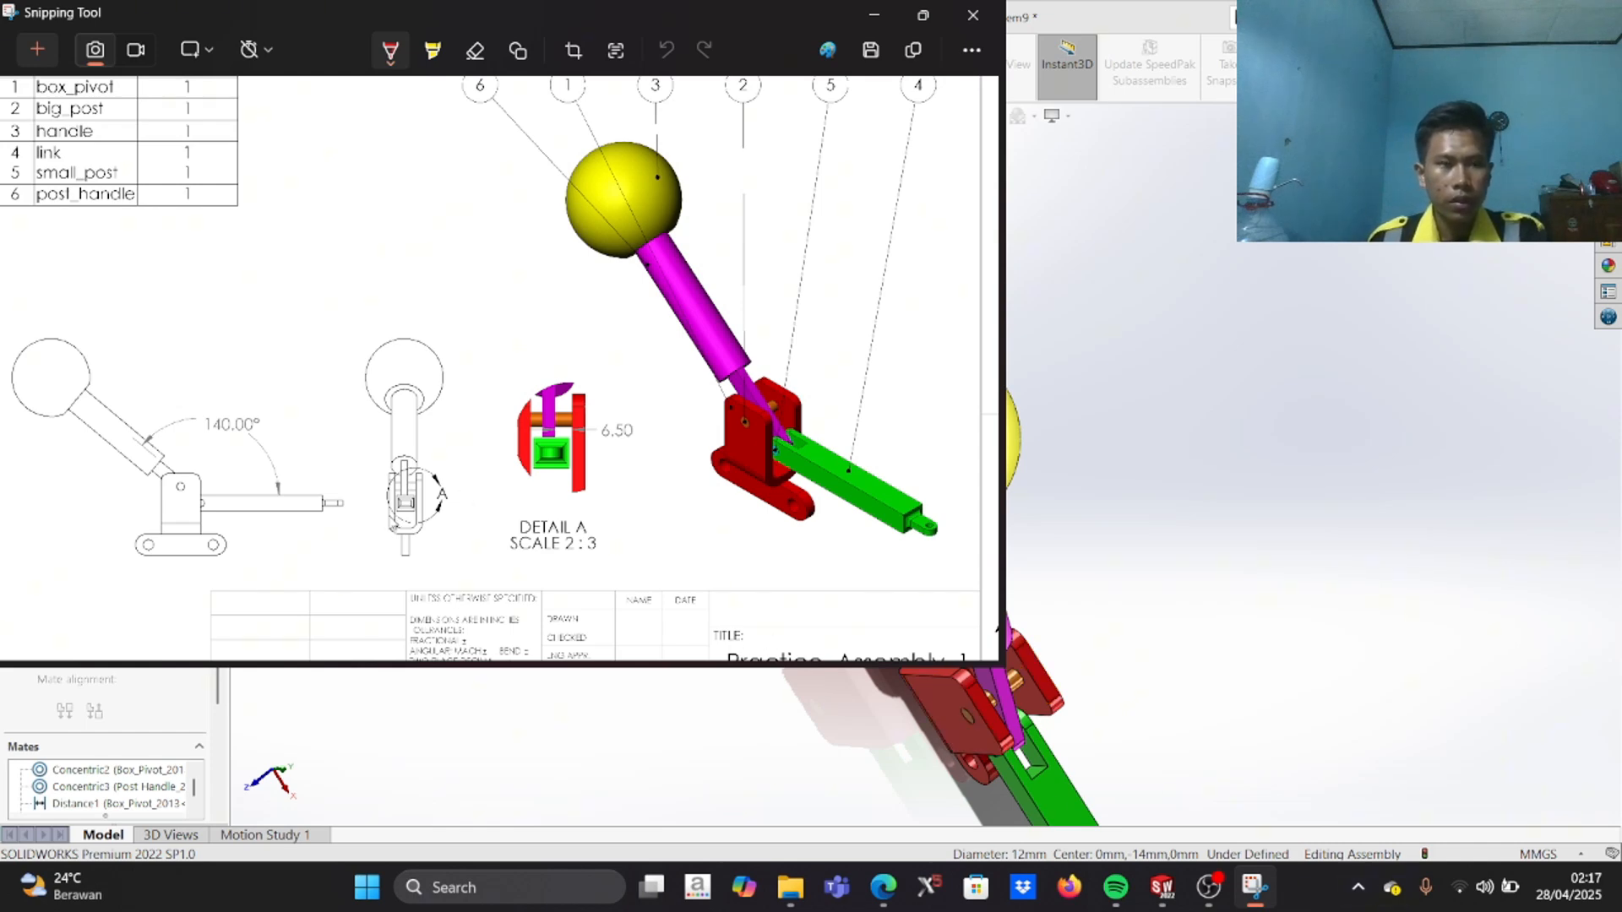
pyautogui.click(1164, 887)
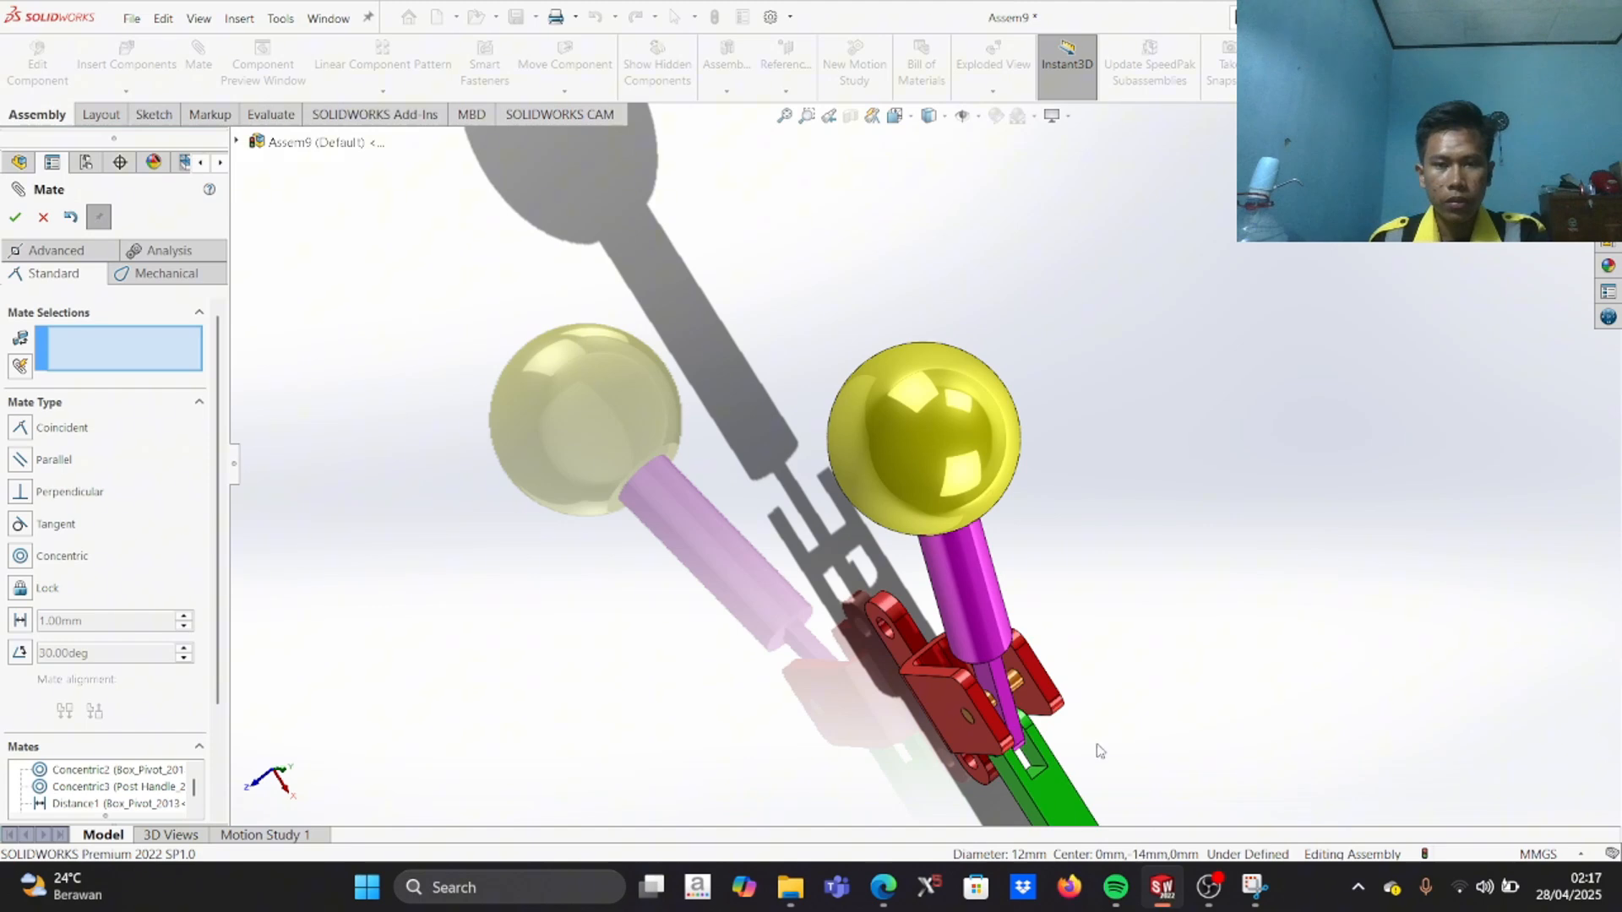
pyautogui.scroll(5, 1099, 592)
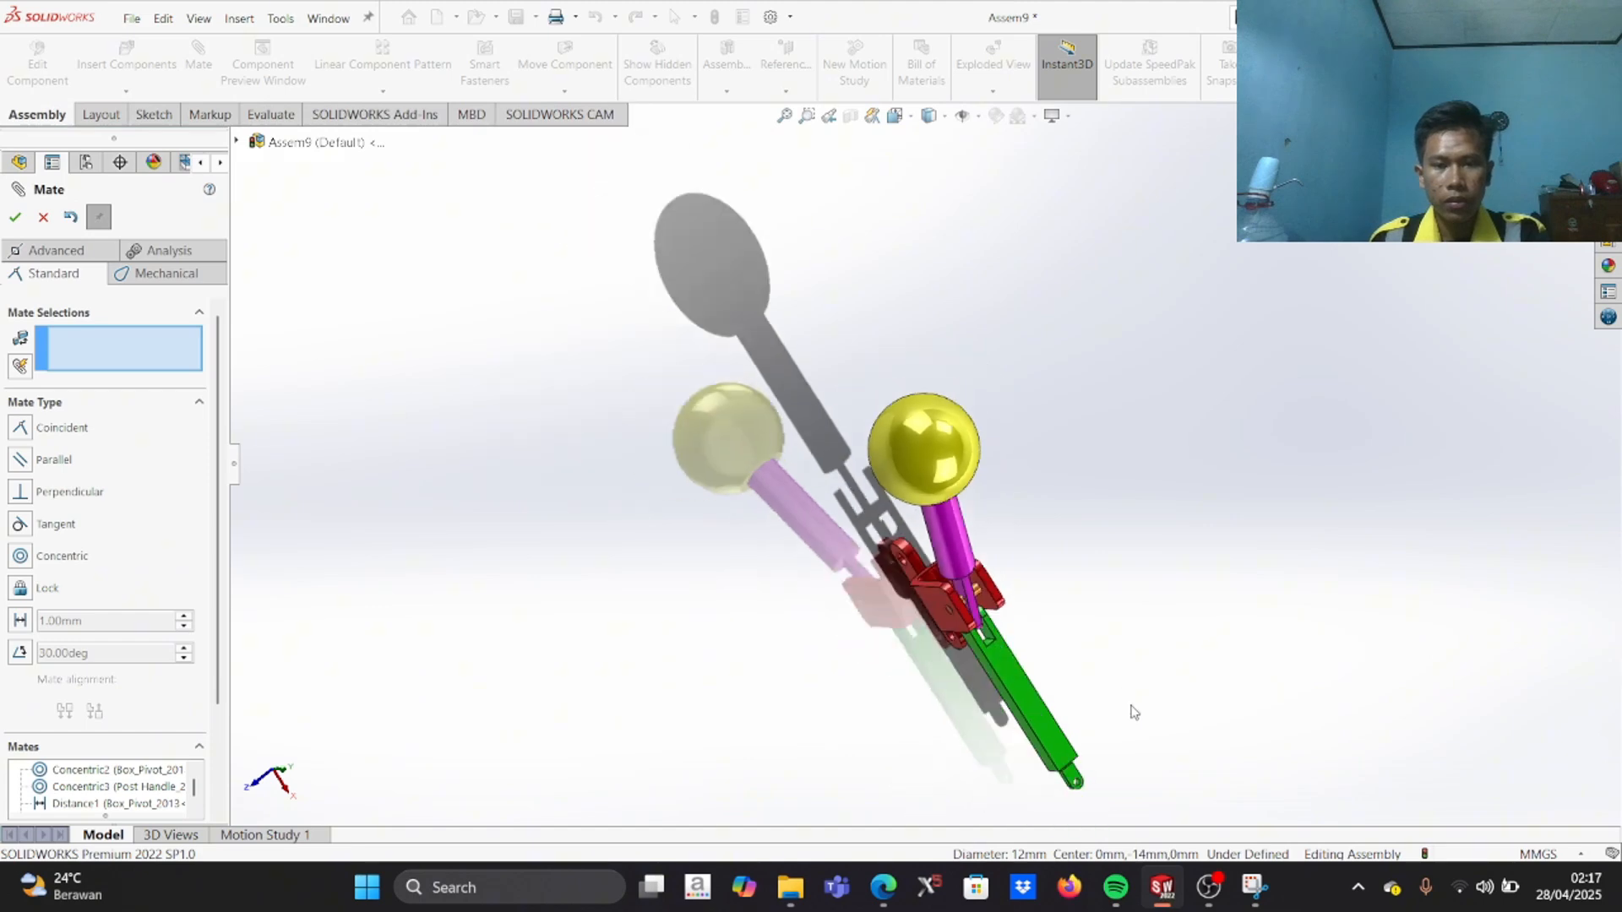
pyautogui.click(895, 116)
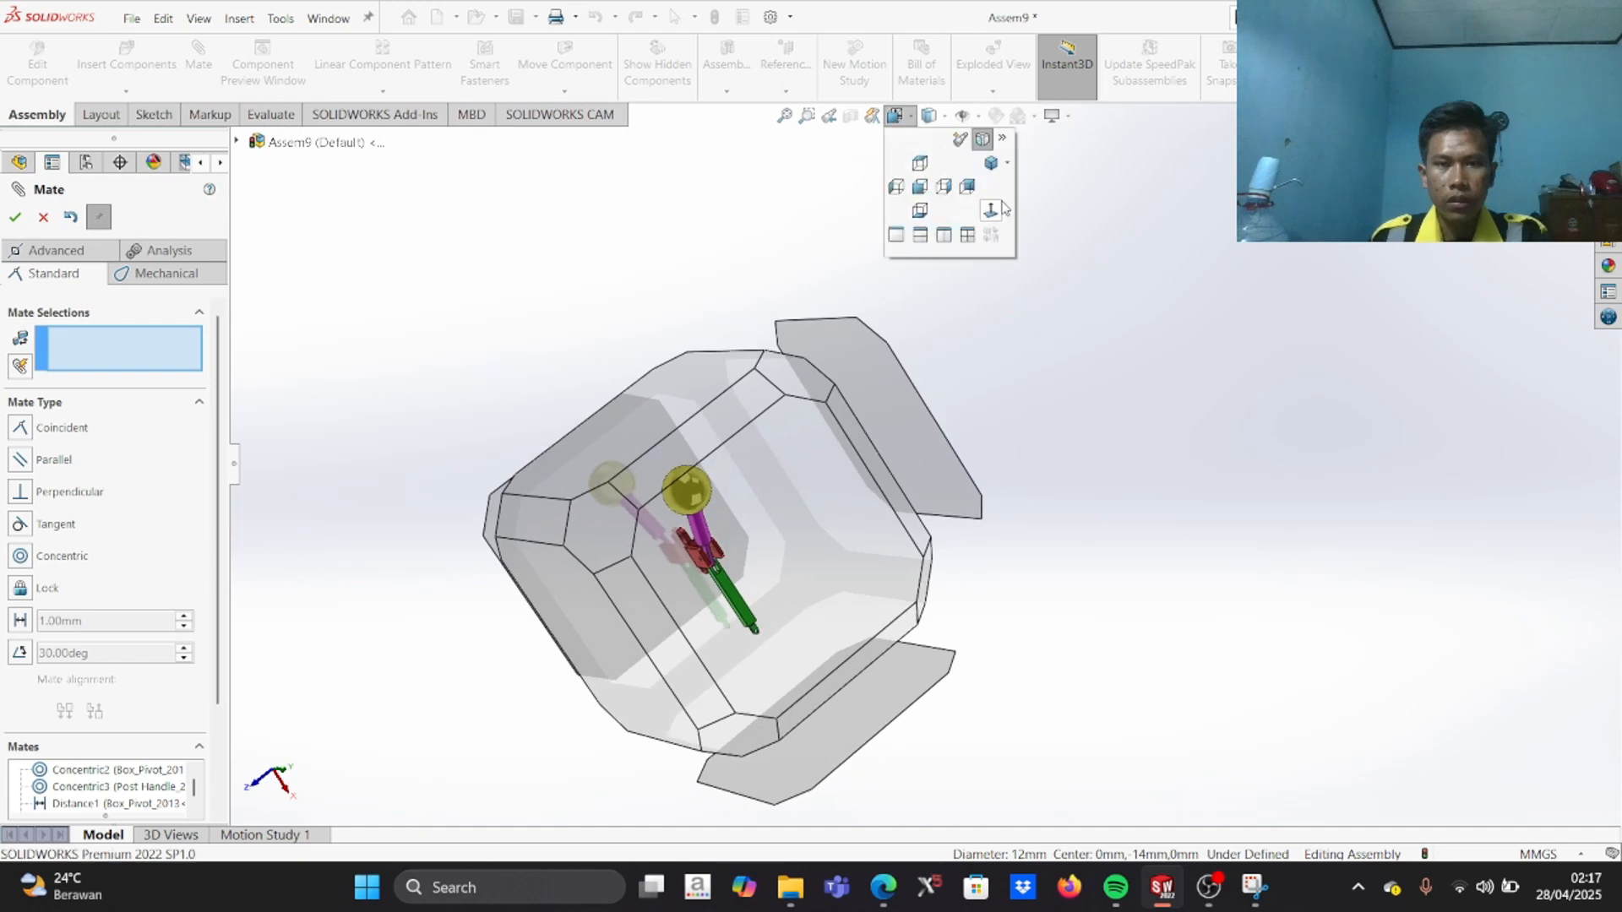
pyautogui.click(990, 165)
pyautogui.scroll(-6, 979, 384)
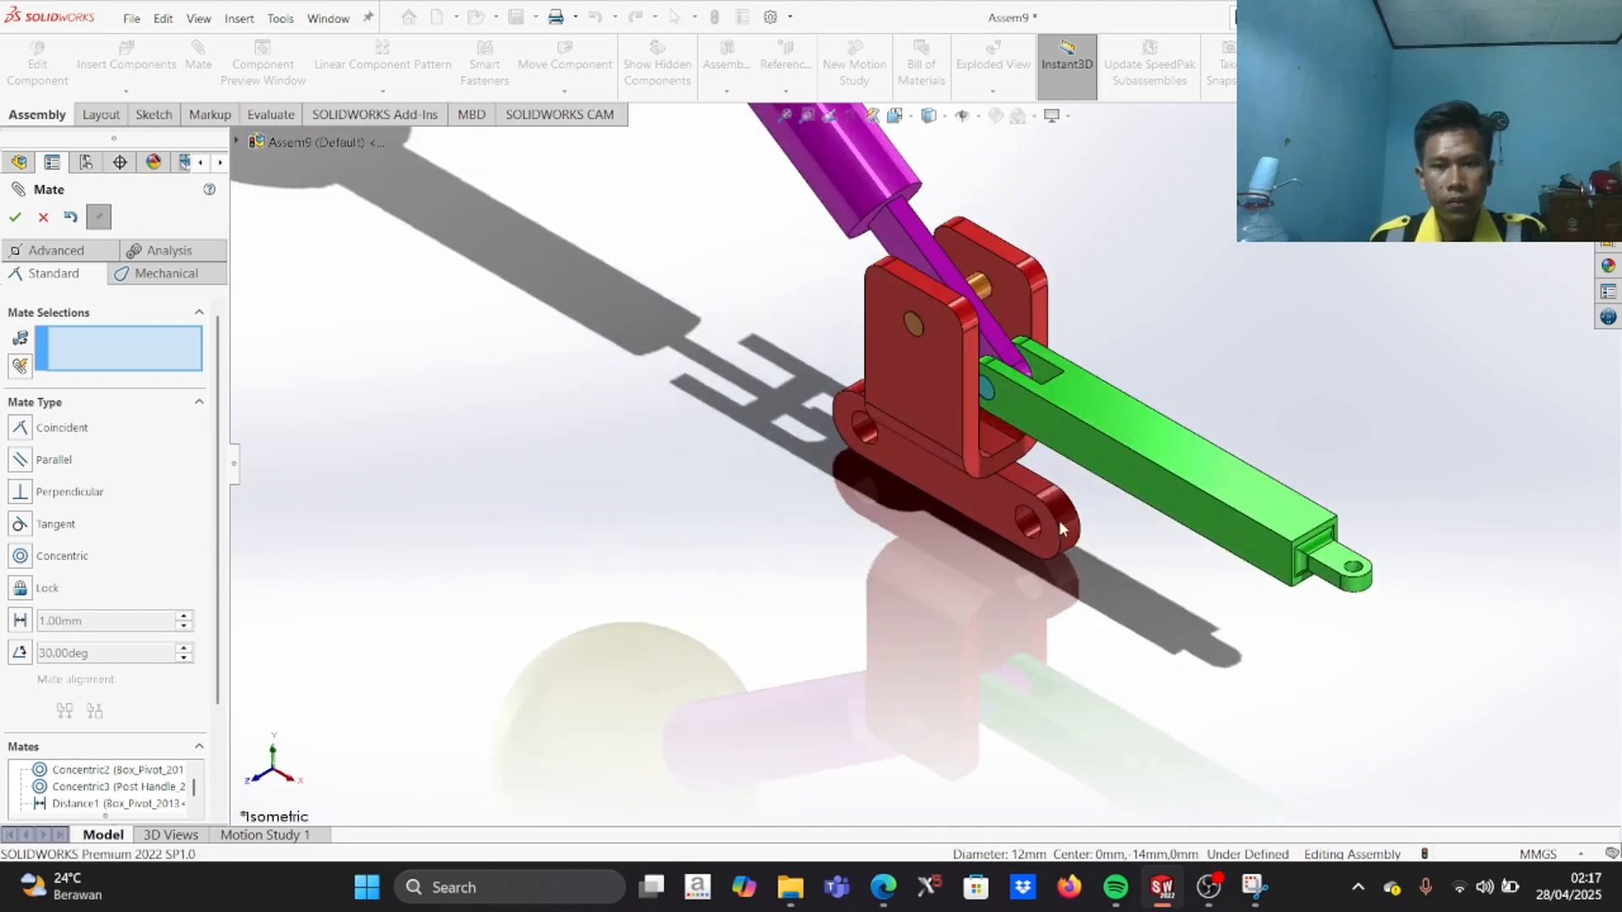
# Step: Add a 90-degree angle mate between the upright edge of the Box_Pivot and the long upper edge of the Link
pyautogui.moveTo(911, 384); pyautogui.dragTo(925, 284, button='middle')
pyautogui.click(960, 258)
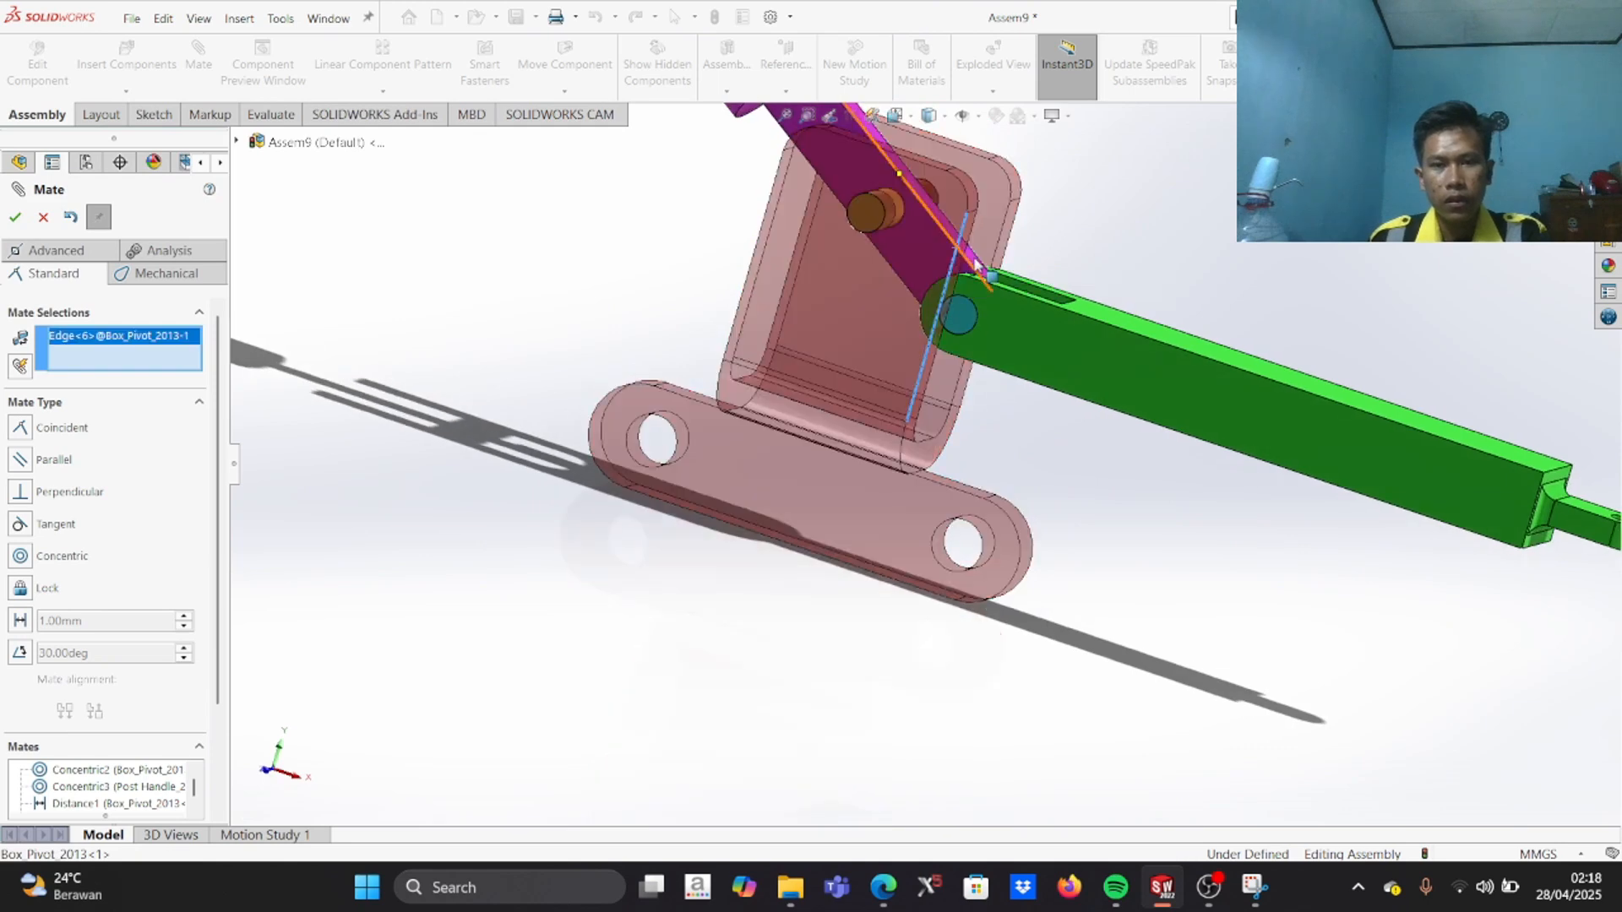
pyautogui.click(1081, 320)
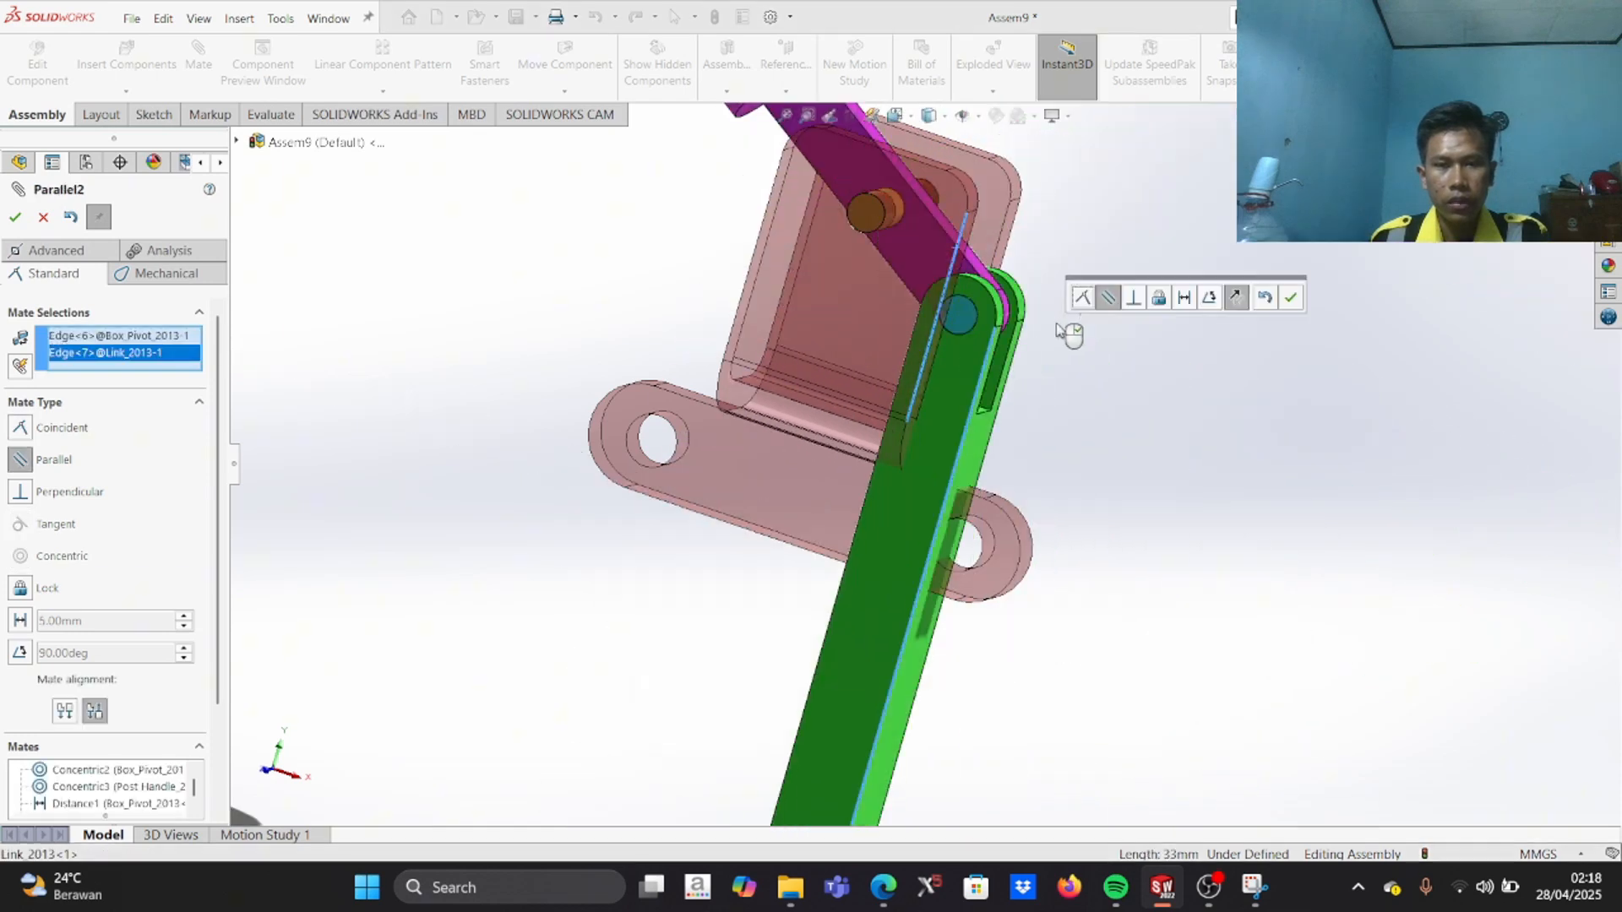
pyautogui.scroll(5, 1006, 433)
pyautogui.scroll(-2, 955, 517)
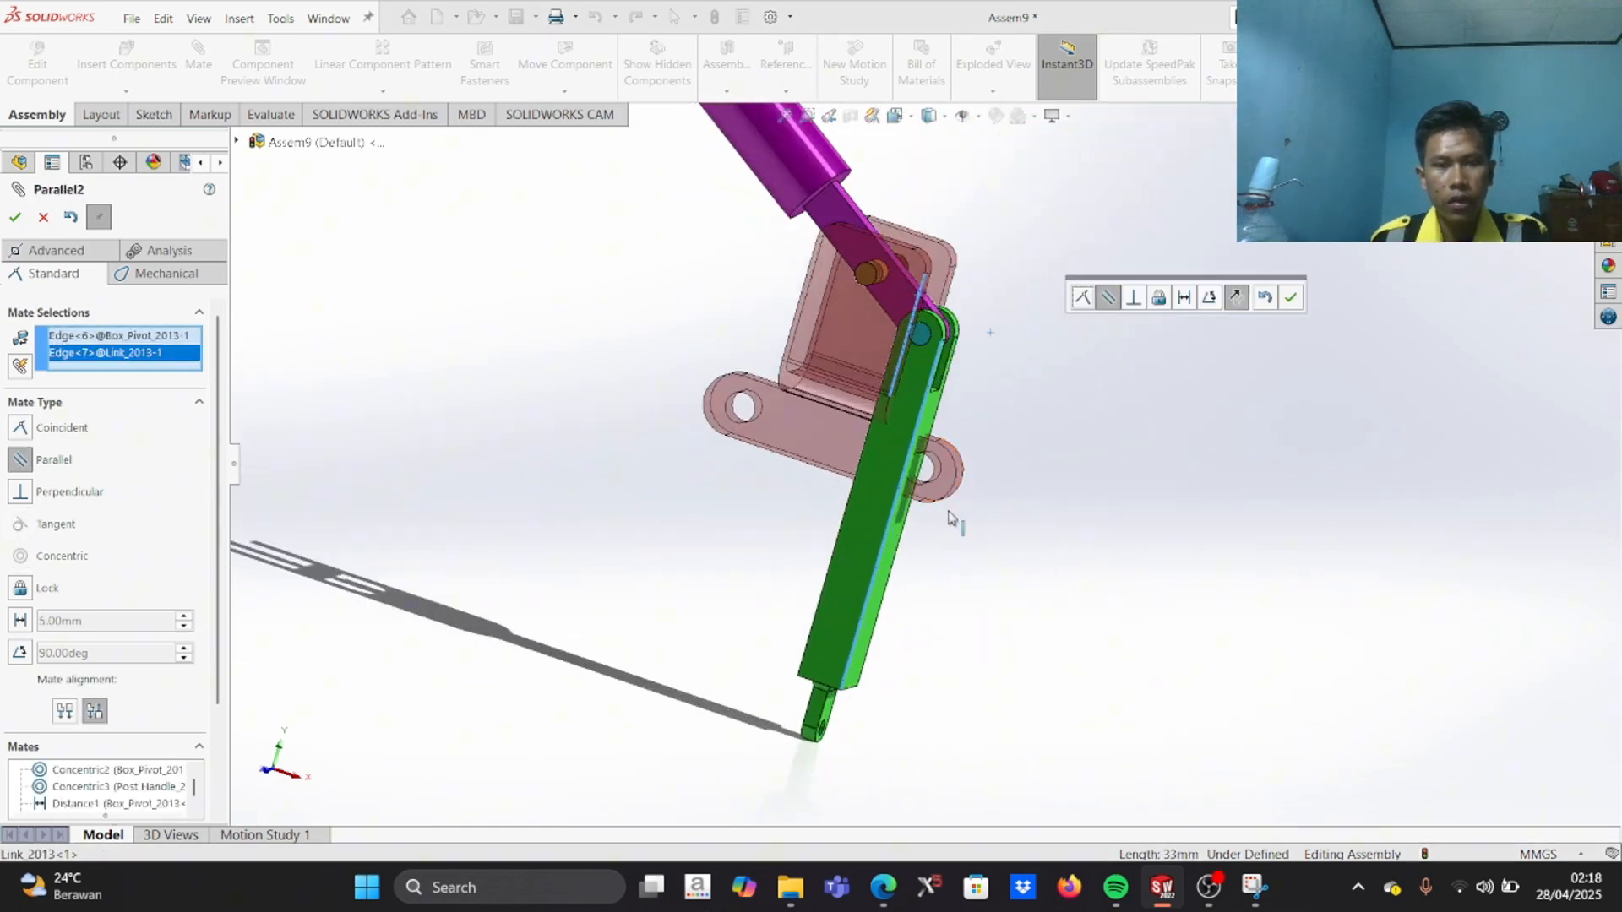
pyautogui.scroll(2, 930, 535)
pyautogui.scroll(-4, 886, 531)
pyautogui.scroll(2, 887, 537)
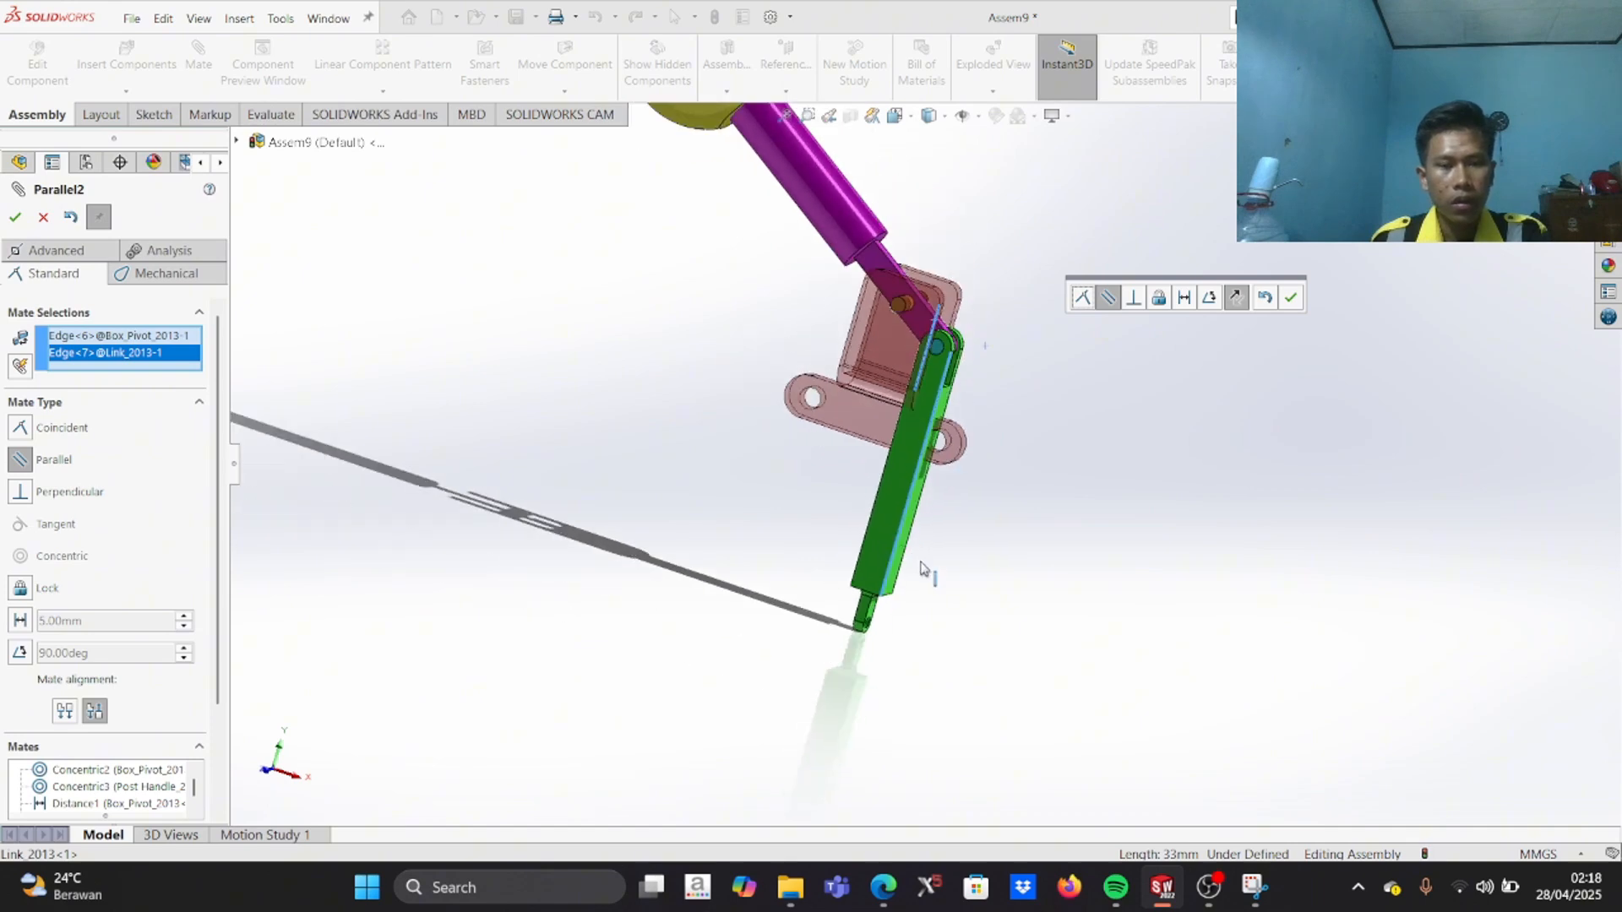
pyautogui.click(18, 653)
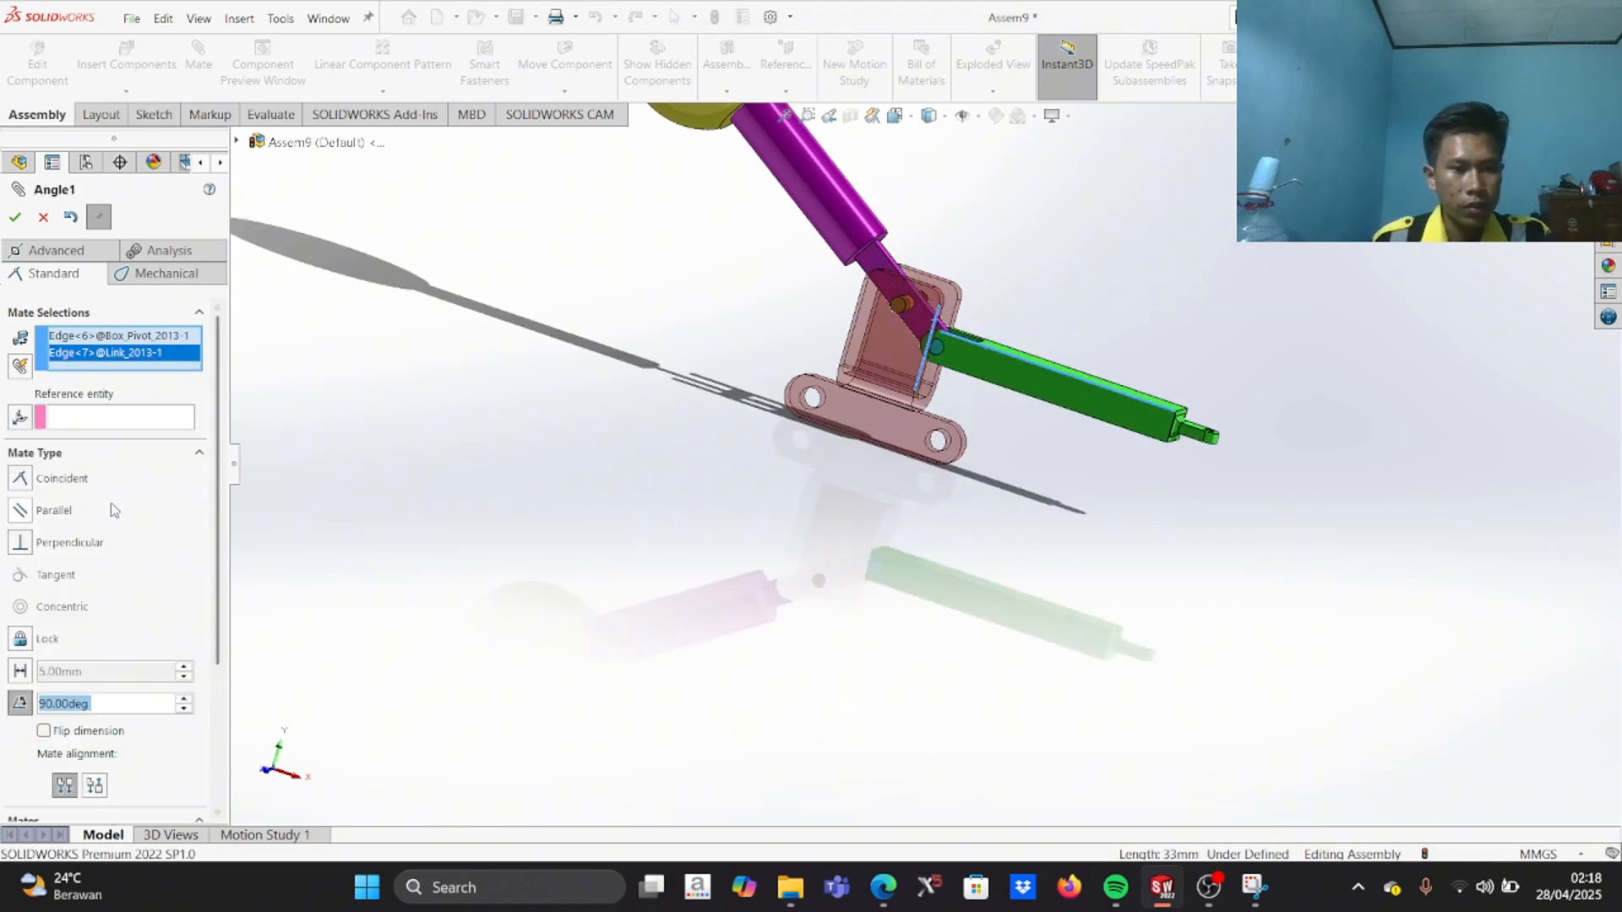
pyautogui.click(16, 218)
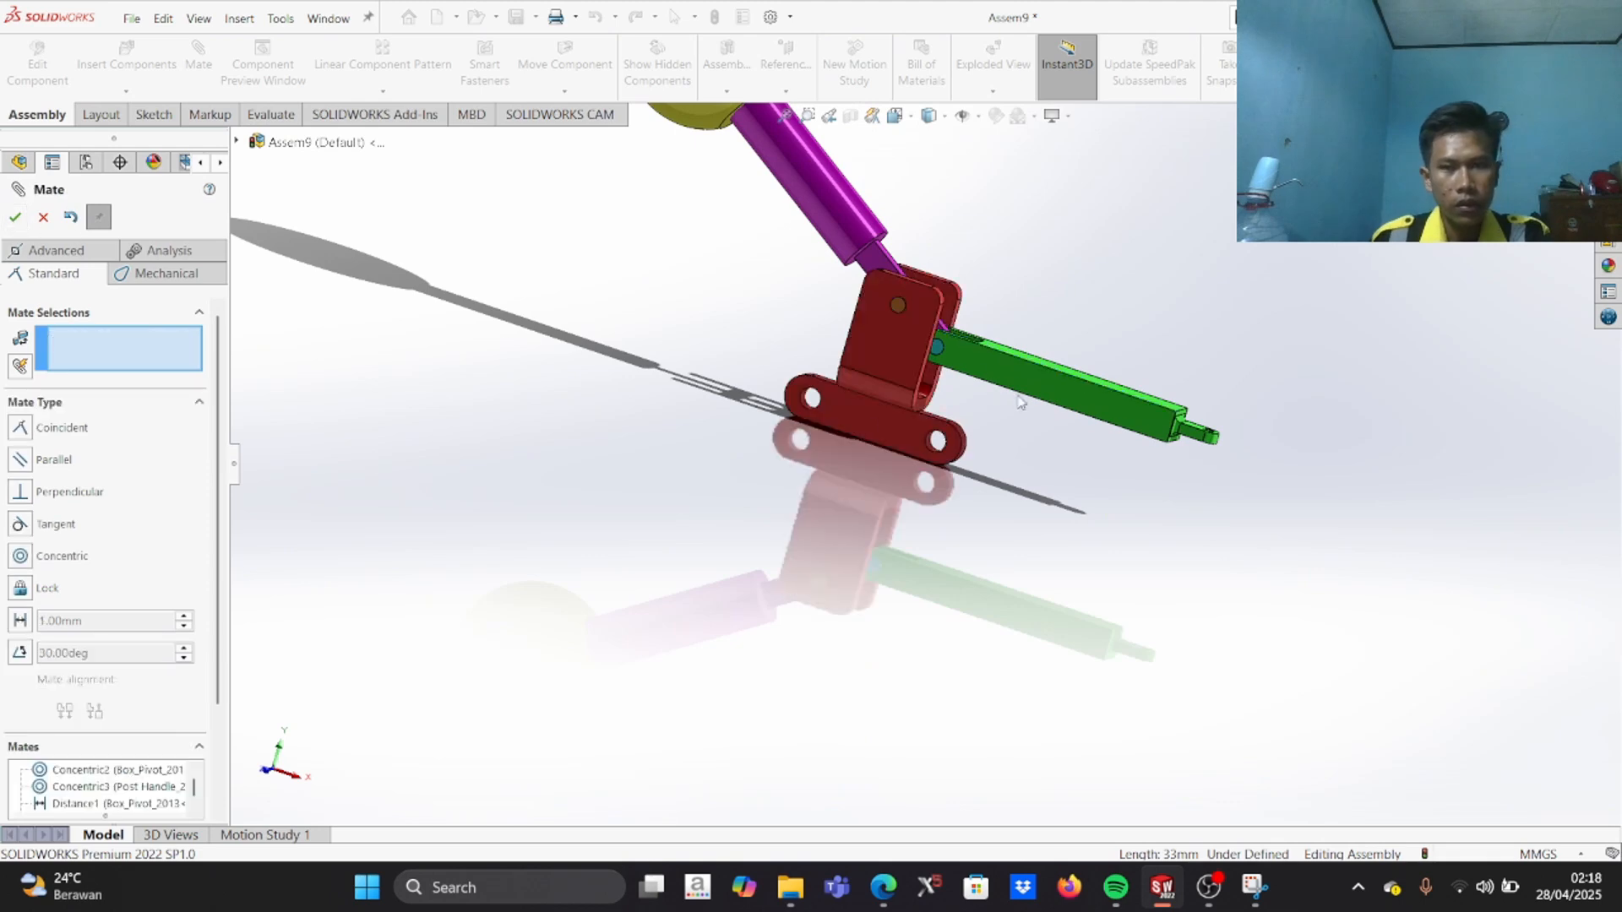
# Step: Add a 140-degree angle mate between the Link's upper face and the flat face of the Post Handle's narrow arm
pyautogui.scroll(-5, 1027, 337)
pyautogui.moveTo(1017, 352); pyautogui.dragTo(863, 576, button='middle')
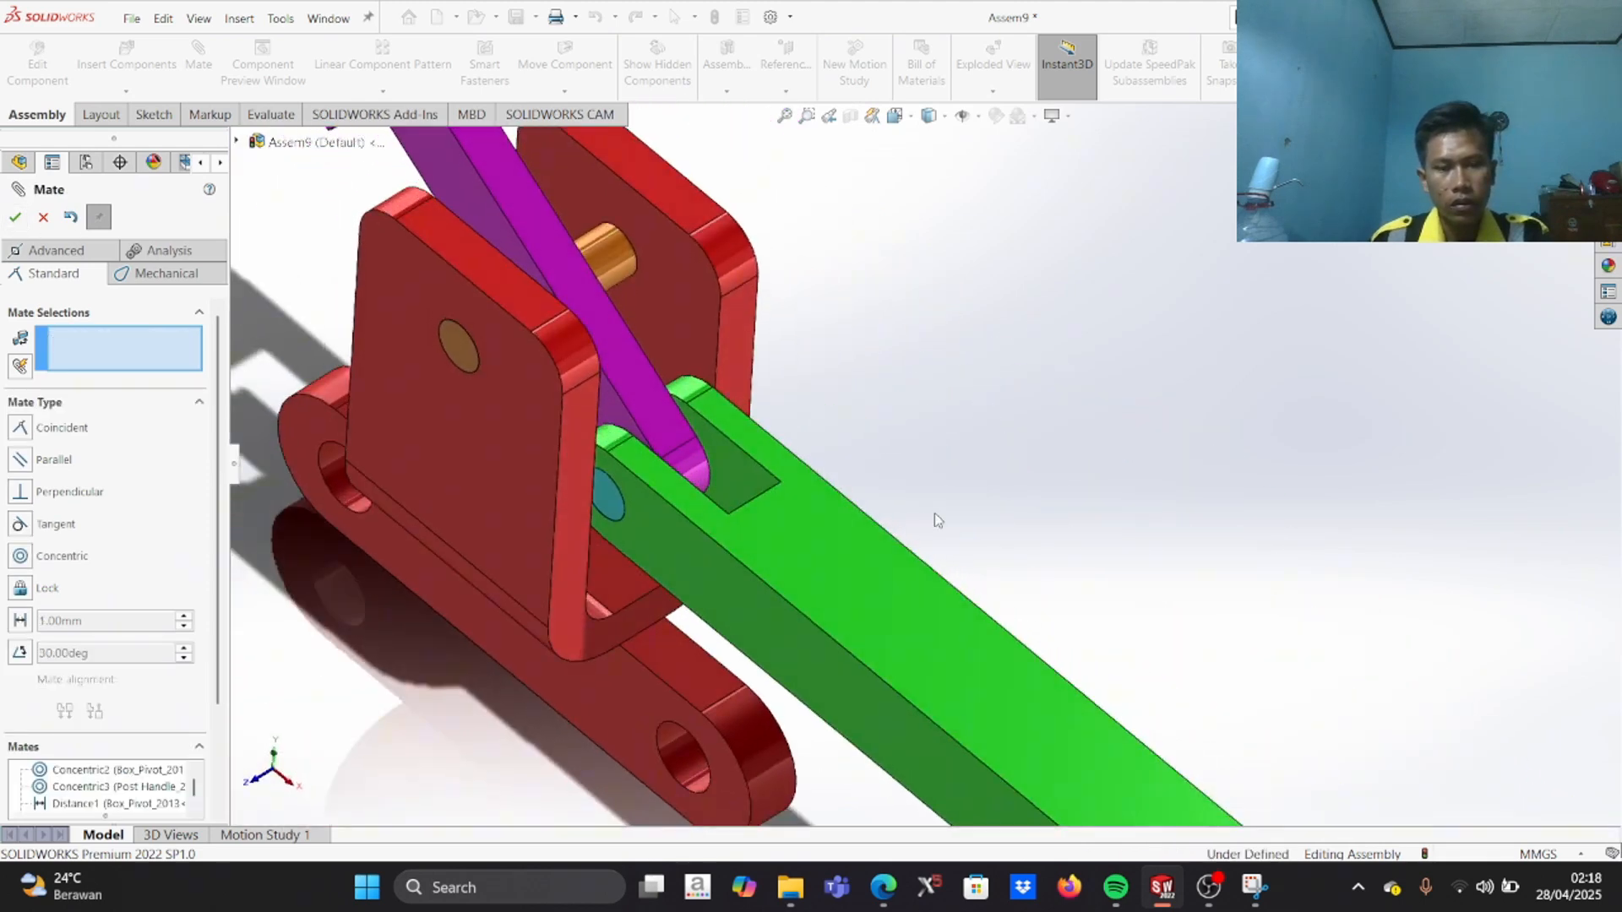
pyautogui.click(863, 575)
pyautogui.moveTo(1060, 467); pyautogui.dragTo(928, 329, button='middle')
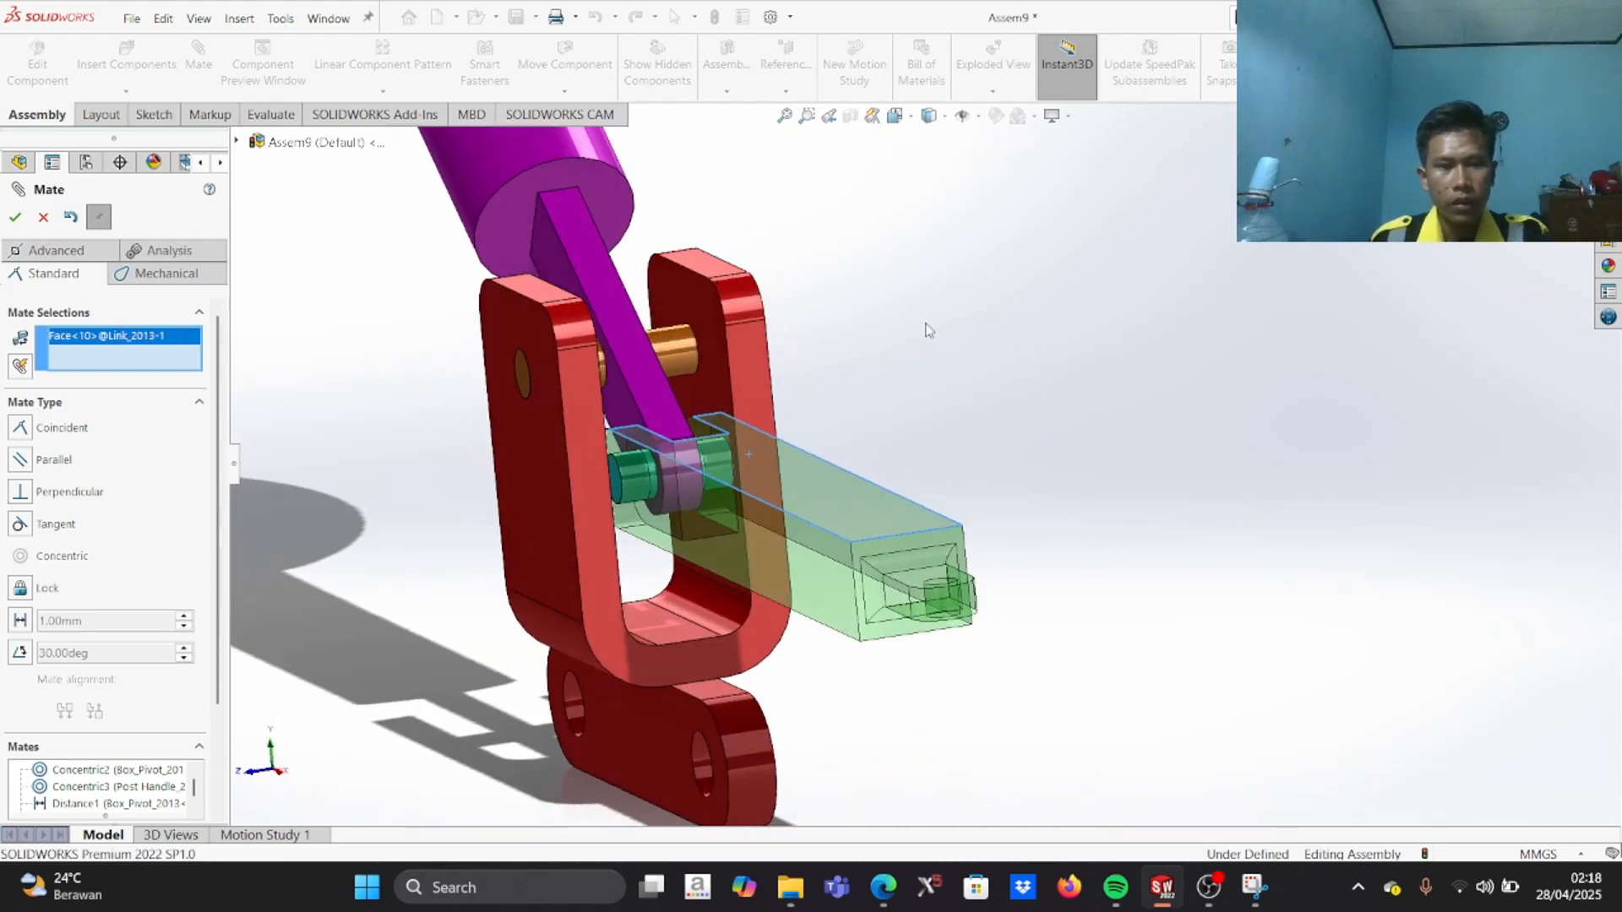
pyautogui.click(610, 312)
pyautogui.moveTo(285, 472); pyautogui.dragTo(386, 458, button='middle')
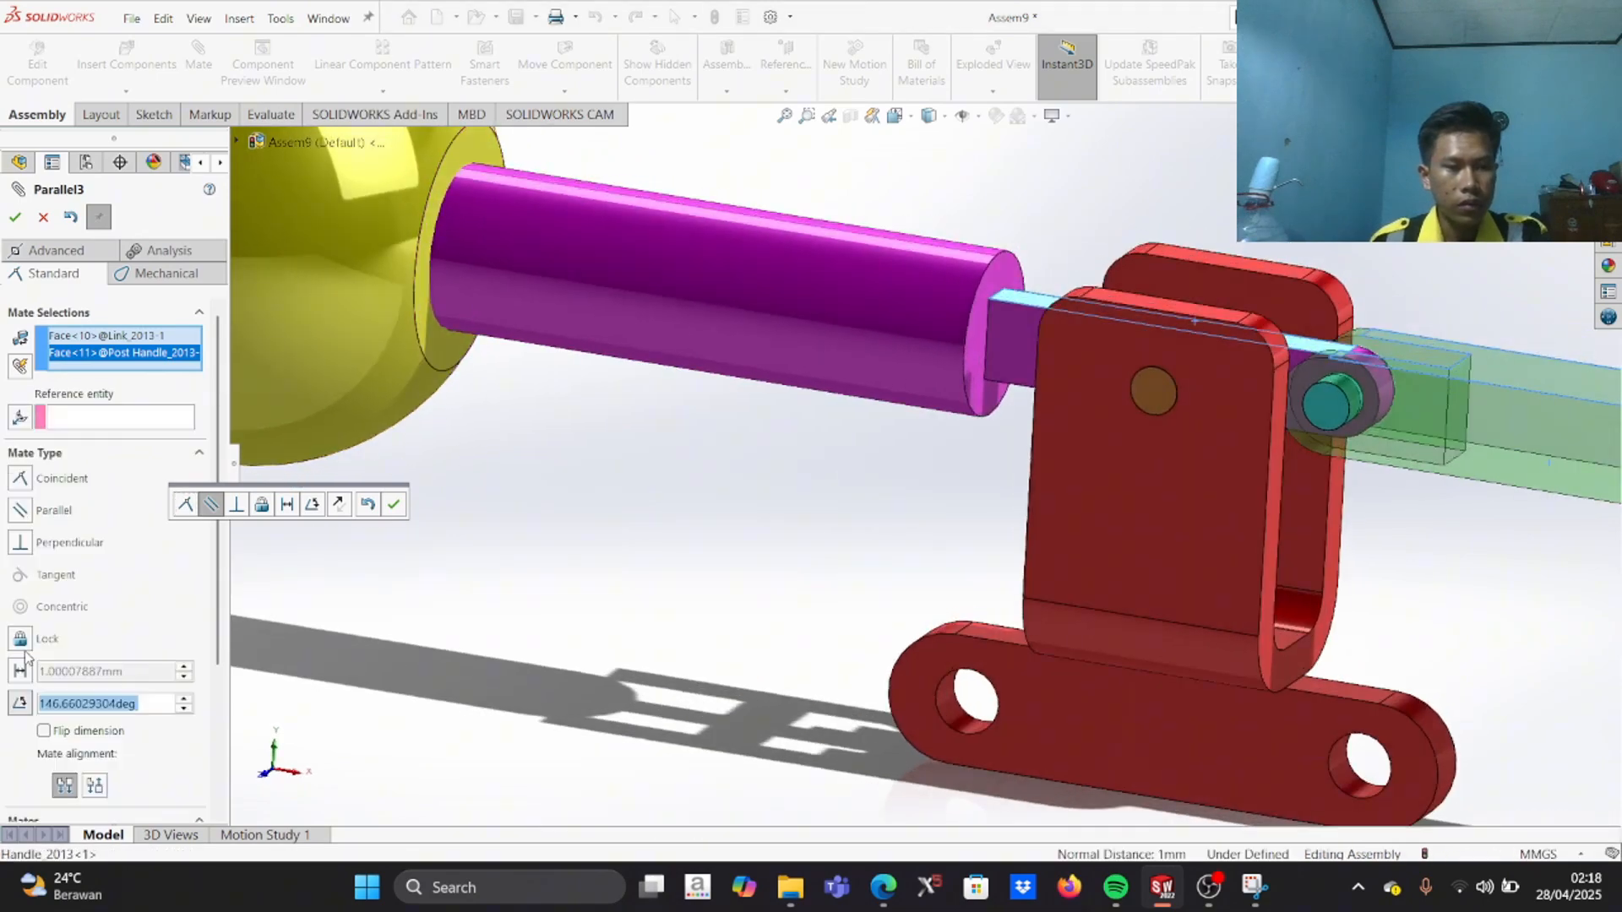
pyautogui.click(19, 653)
pyautogui.write('140')
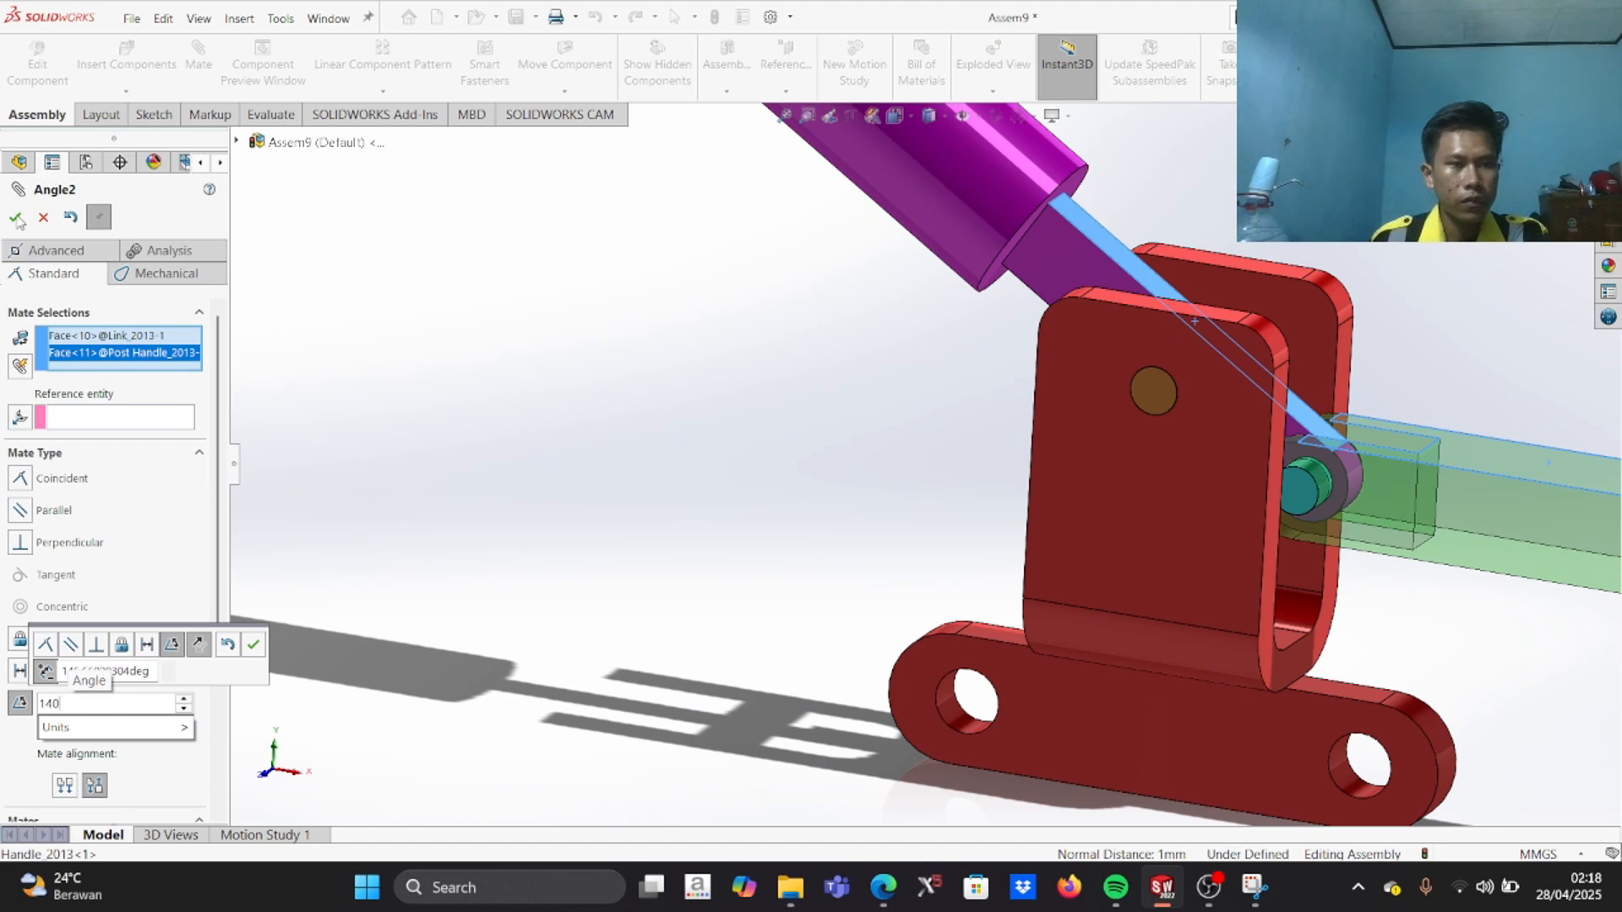
pyautogui.press('Return')
pyautogui.scroll(-5, 825, 377)
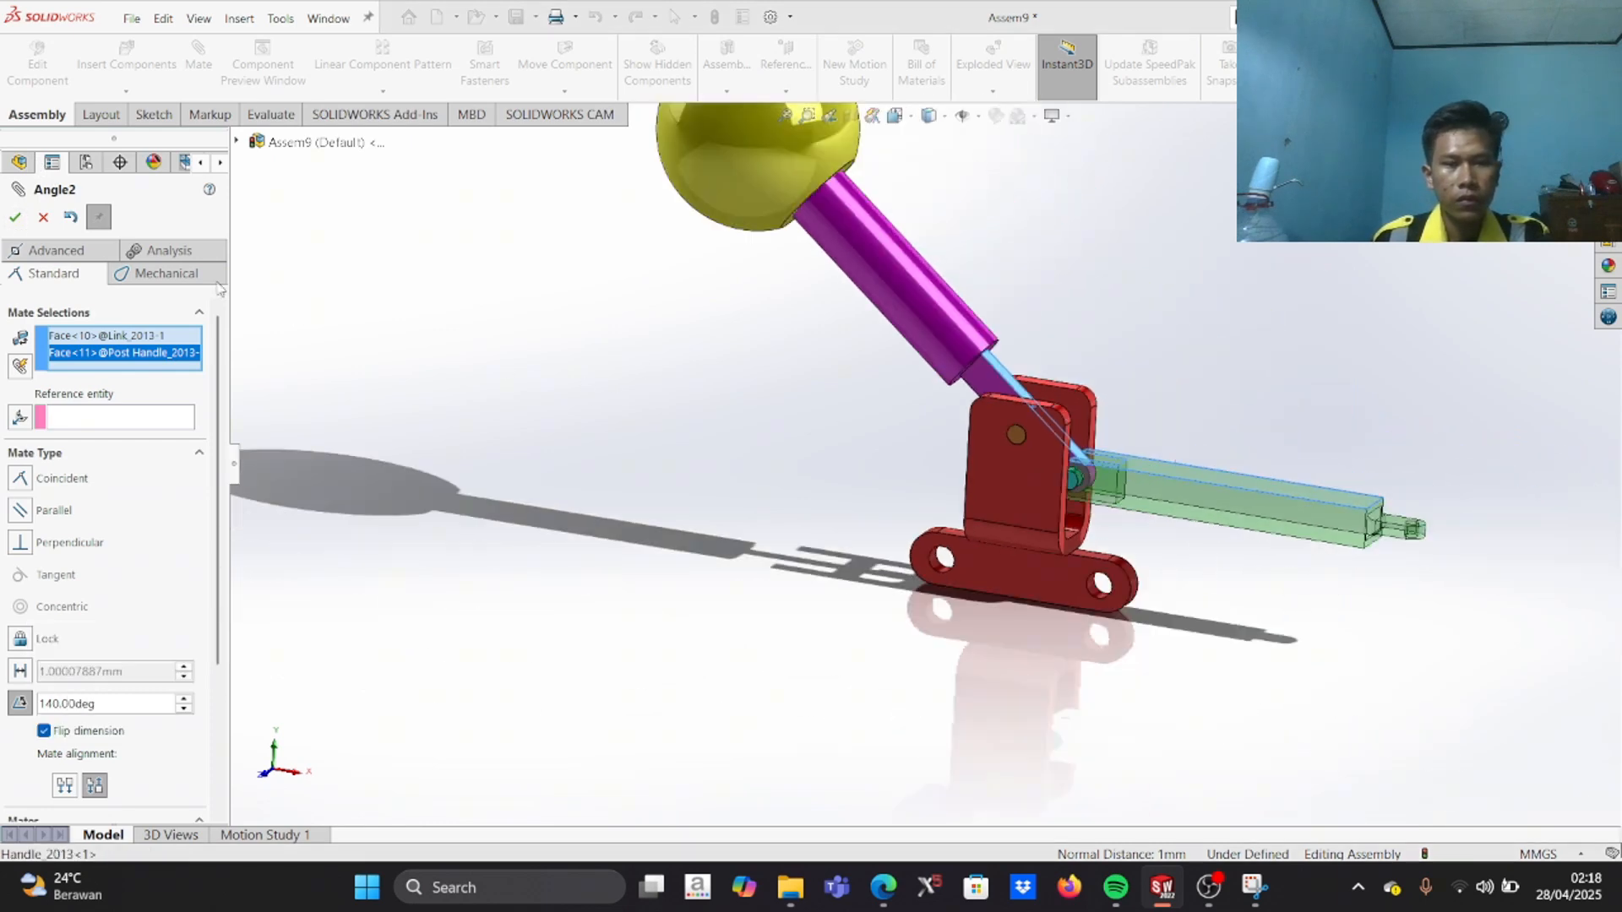
pyautogui.click(16, 218)
# Step: Examine the mated assembly from several angles, then show it in isometric view
pyautogui.scroll(-5, 844, 473)
pyautogui.scroll(3, 1078, 433)
pyautogui.moveTo(1078, 433); pyautogui.dragTo(995, 423, button='middle')
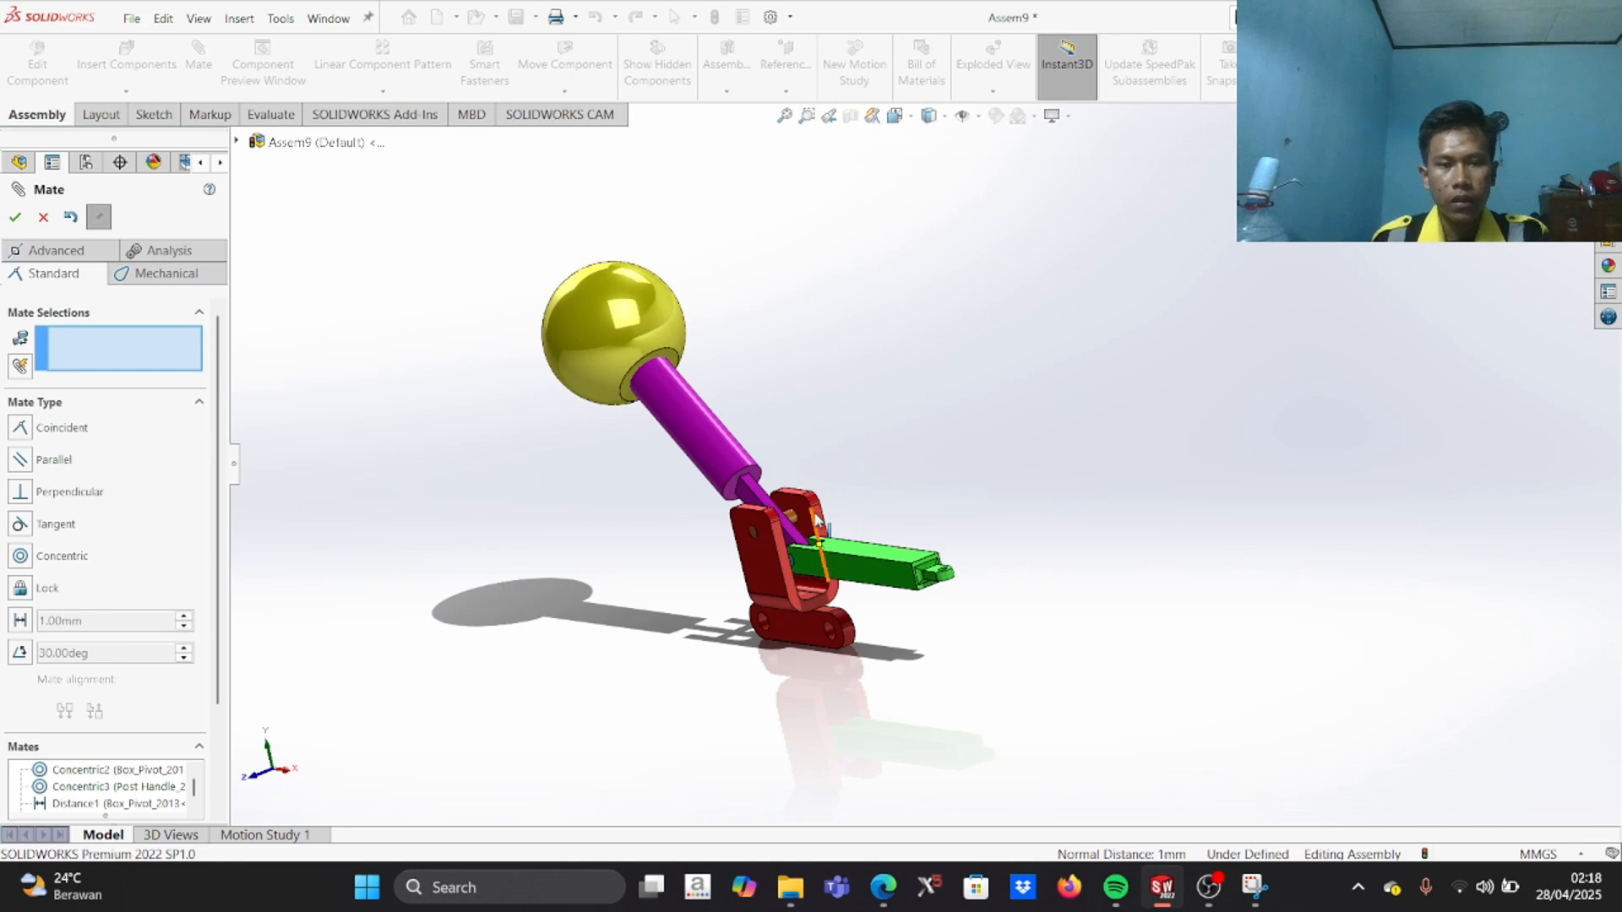
pyautogui.scroll(2, 865, 495)
pyautogui.moveTo(882, 414); pyautogui.dragTo(904, 445, button='middle')
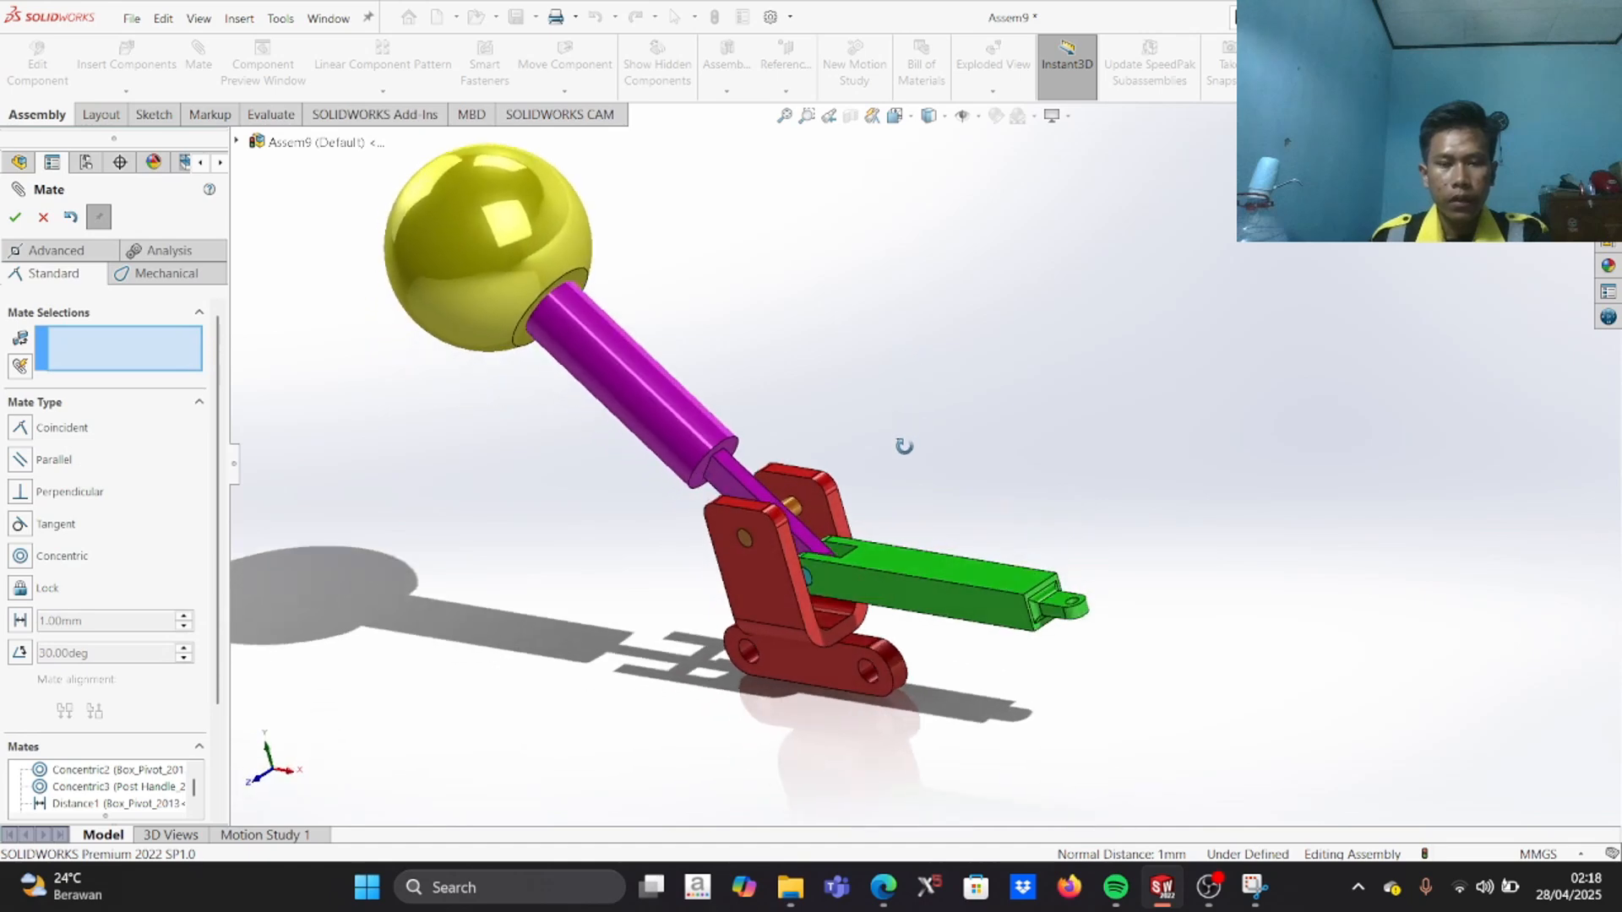
pyautogui.scroll(1, 896, 502)
pyautogui.scroll(-2, 897, 506)
pyautogui.moveTo(897, 518); pyautogui.dragTo(942, 414, button='middle')
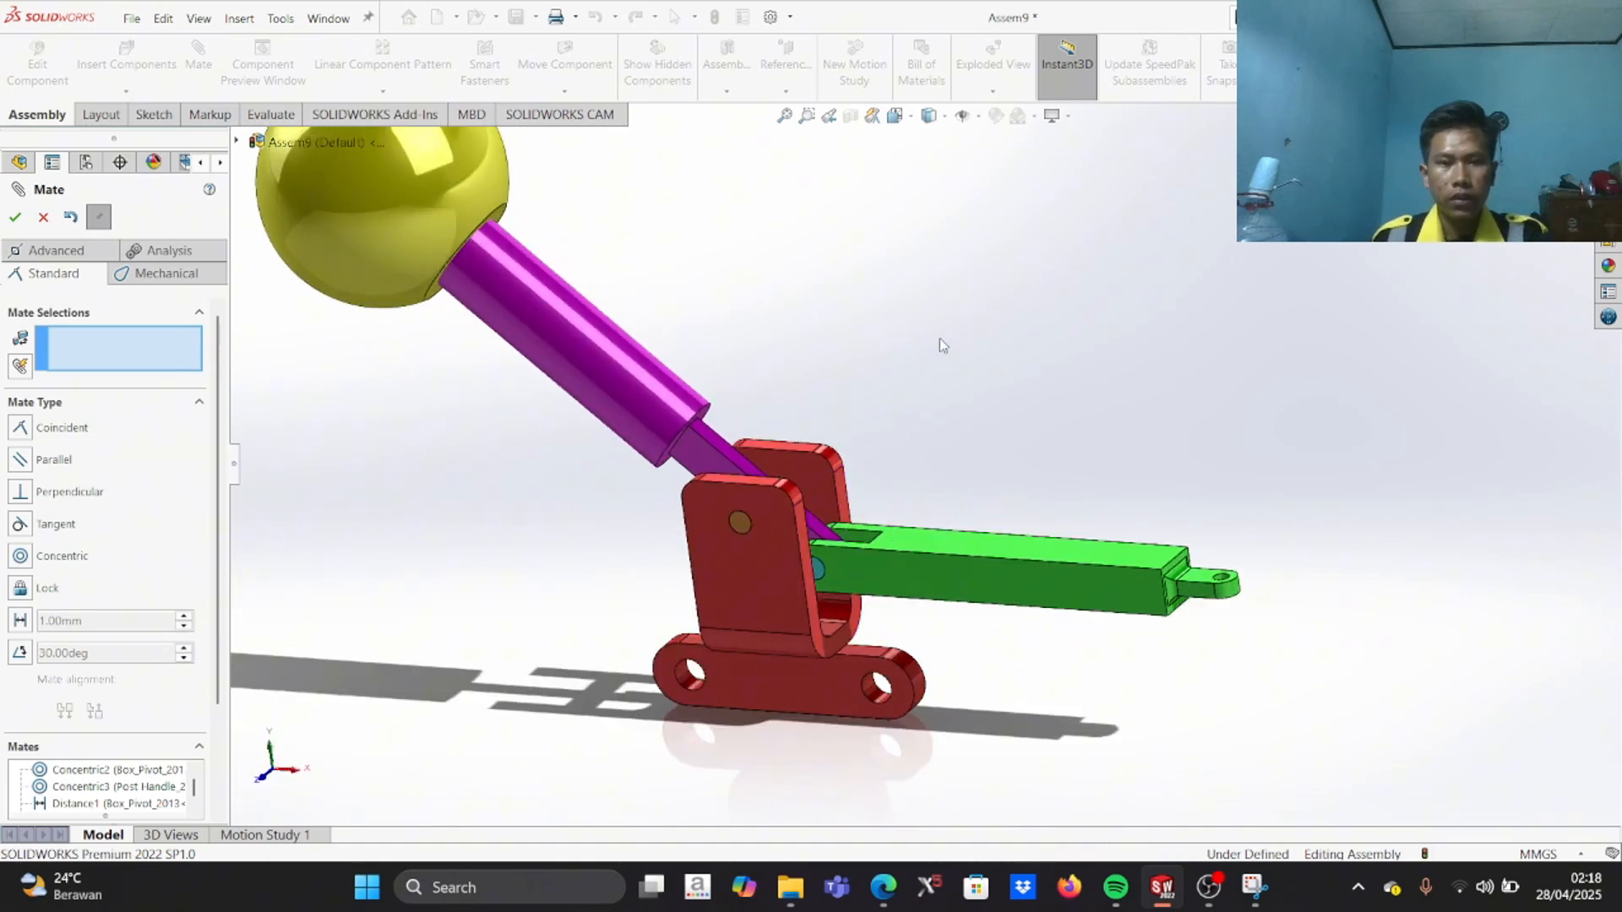
pyautogui.click(895, 116)
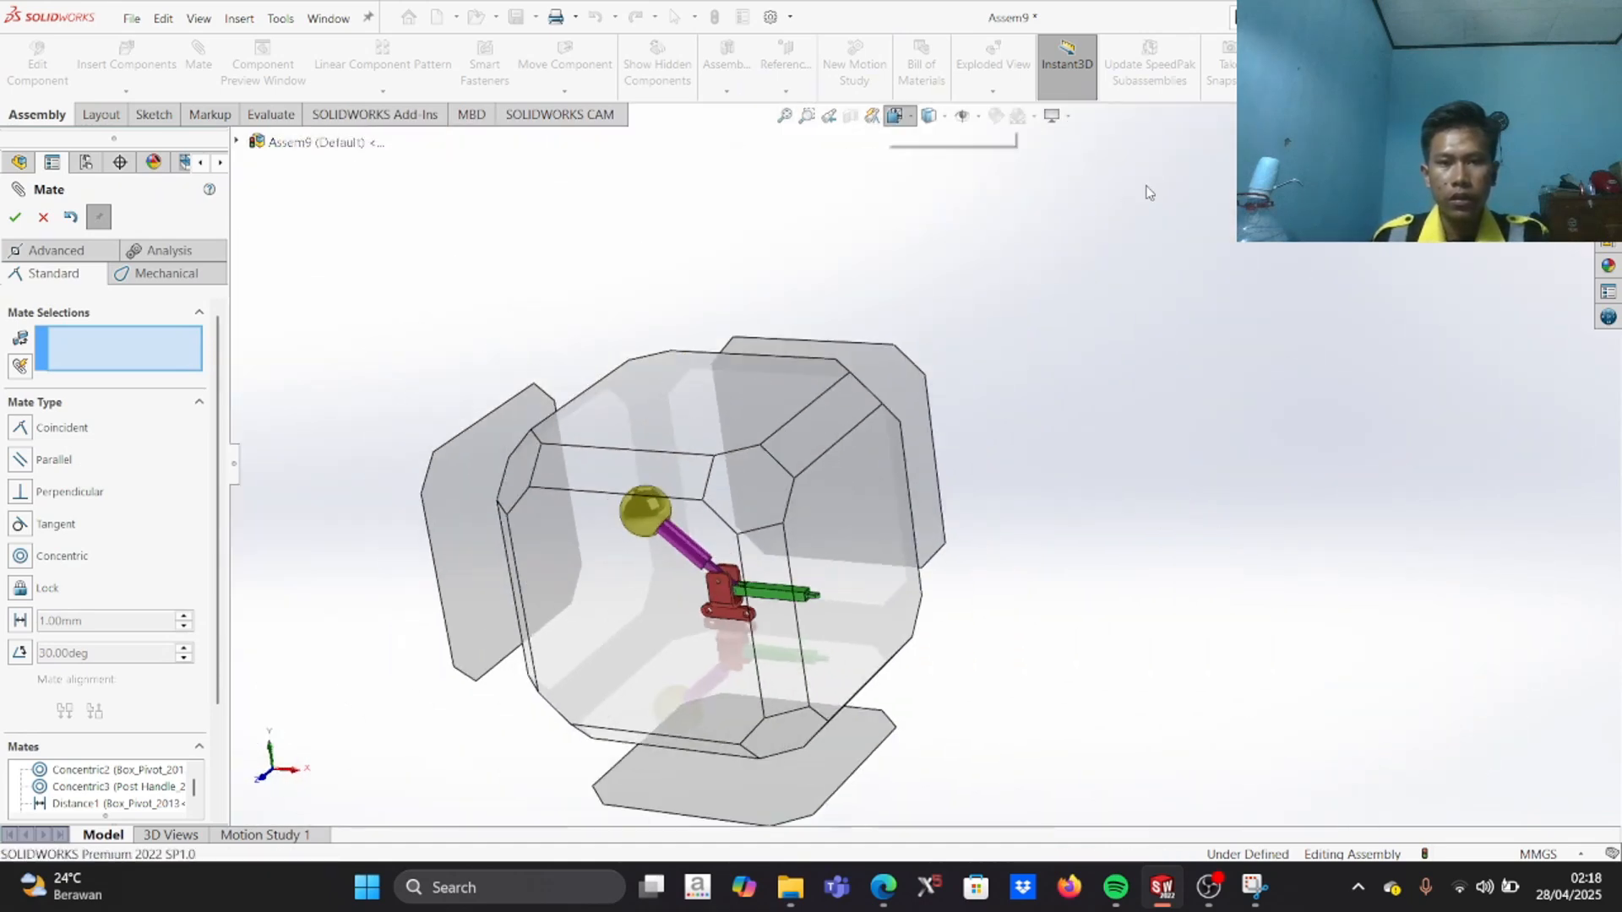
pyautogui.click(991, 165)
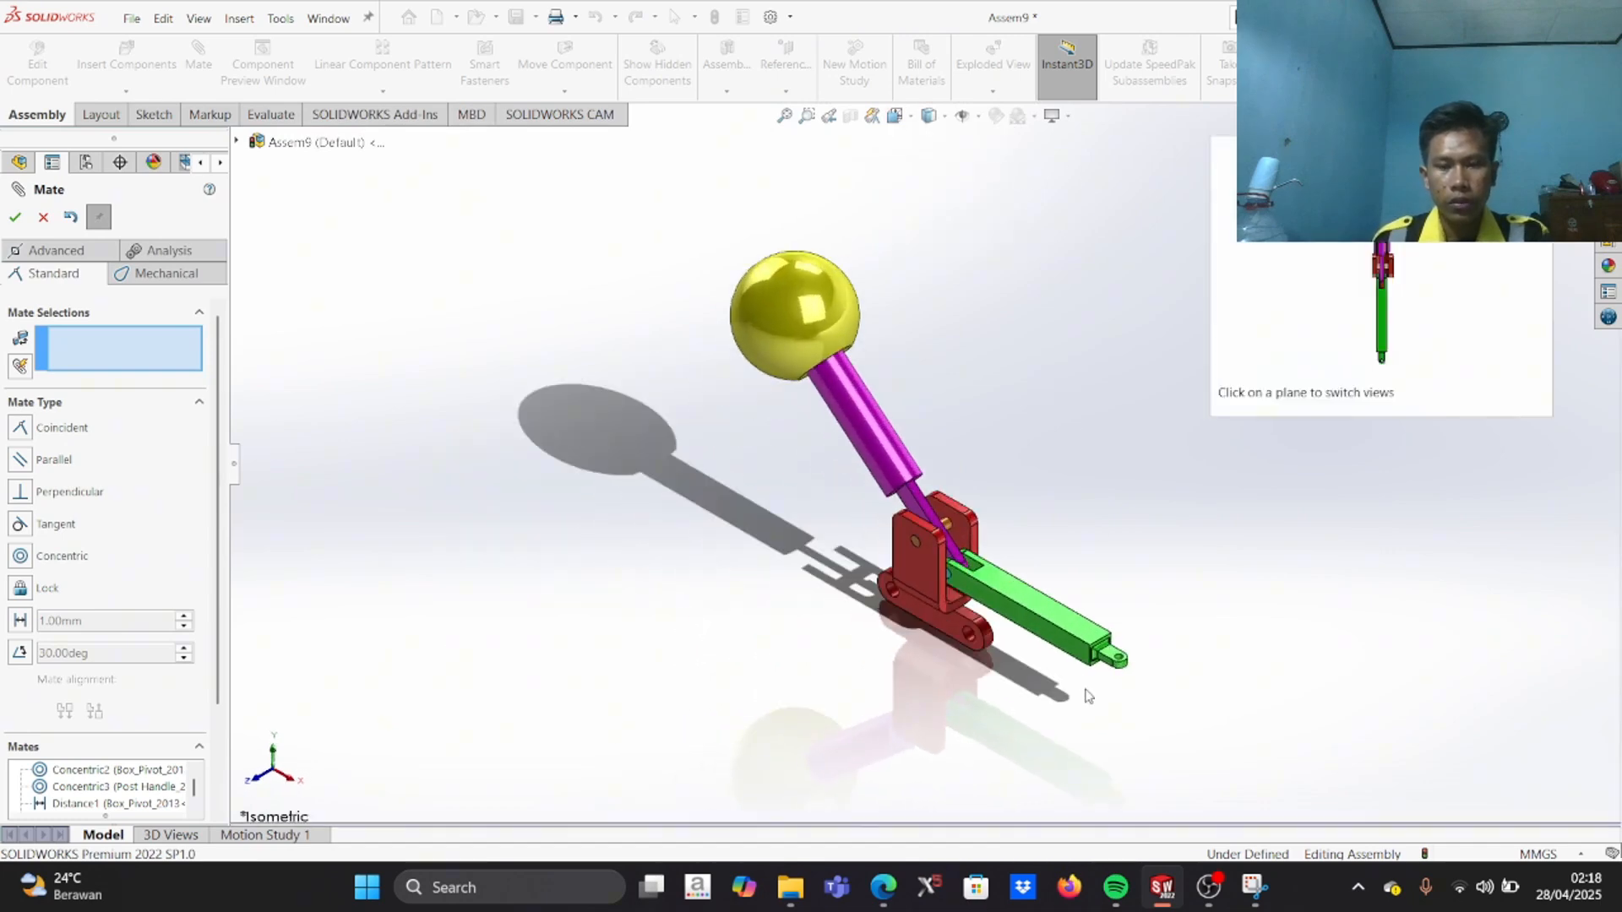
# Step: Switch to Snipping Tool to compare the assembly with the reference drawing, then return to SOLIDWORKS
pyautogui.click(1249, 887)
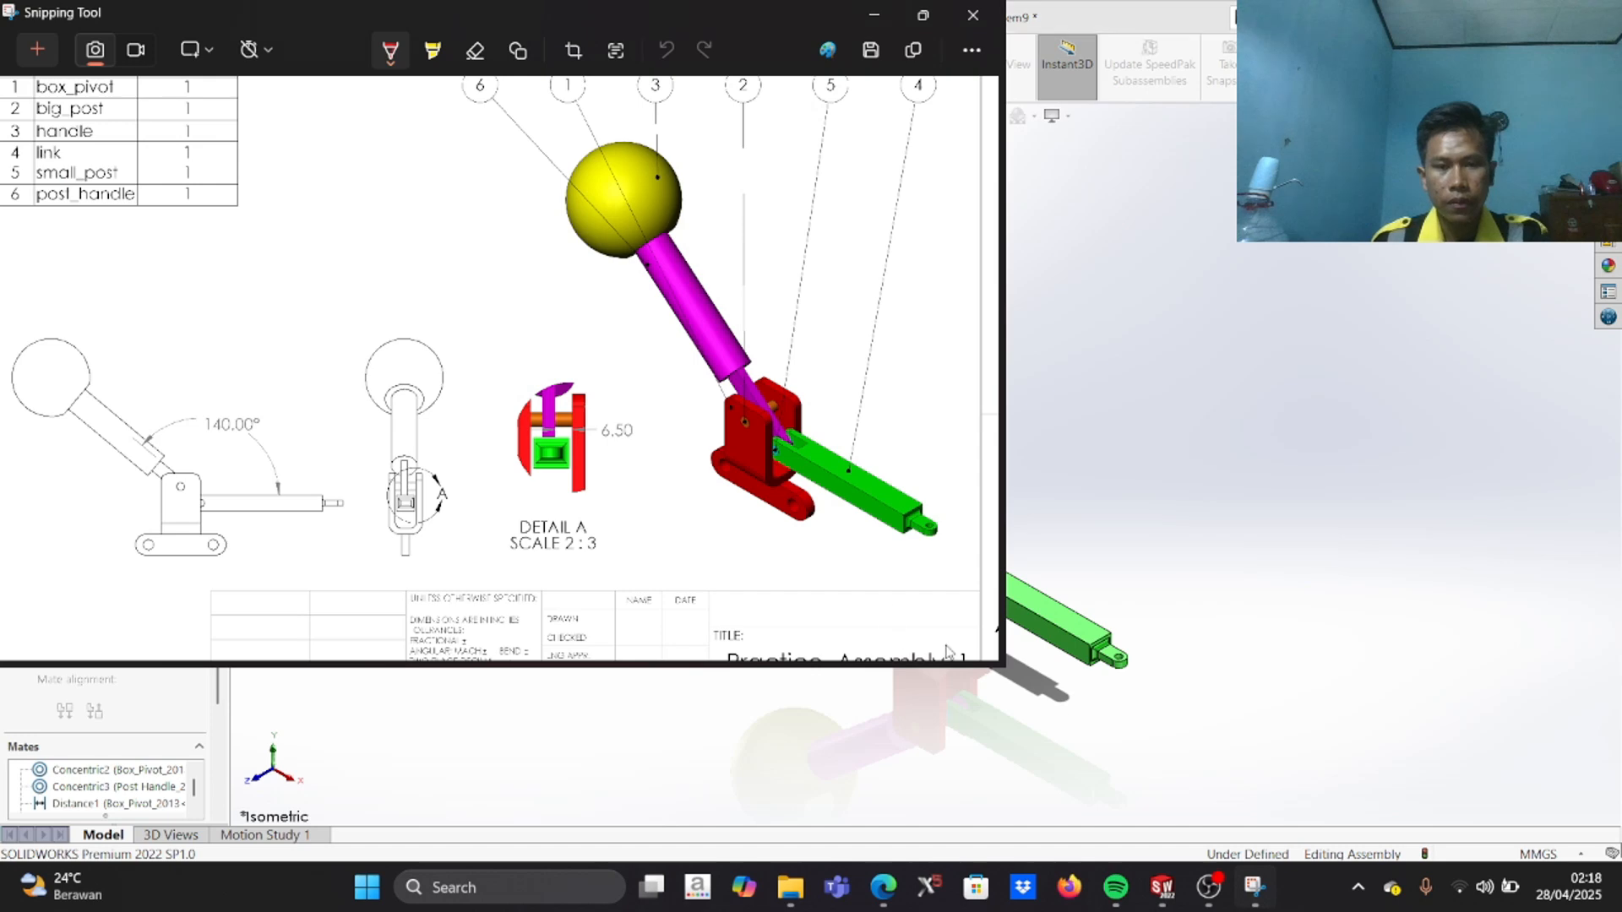
pyautogui.click(1174, 900)
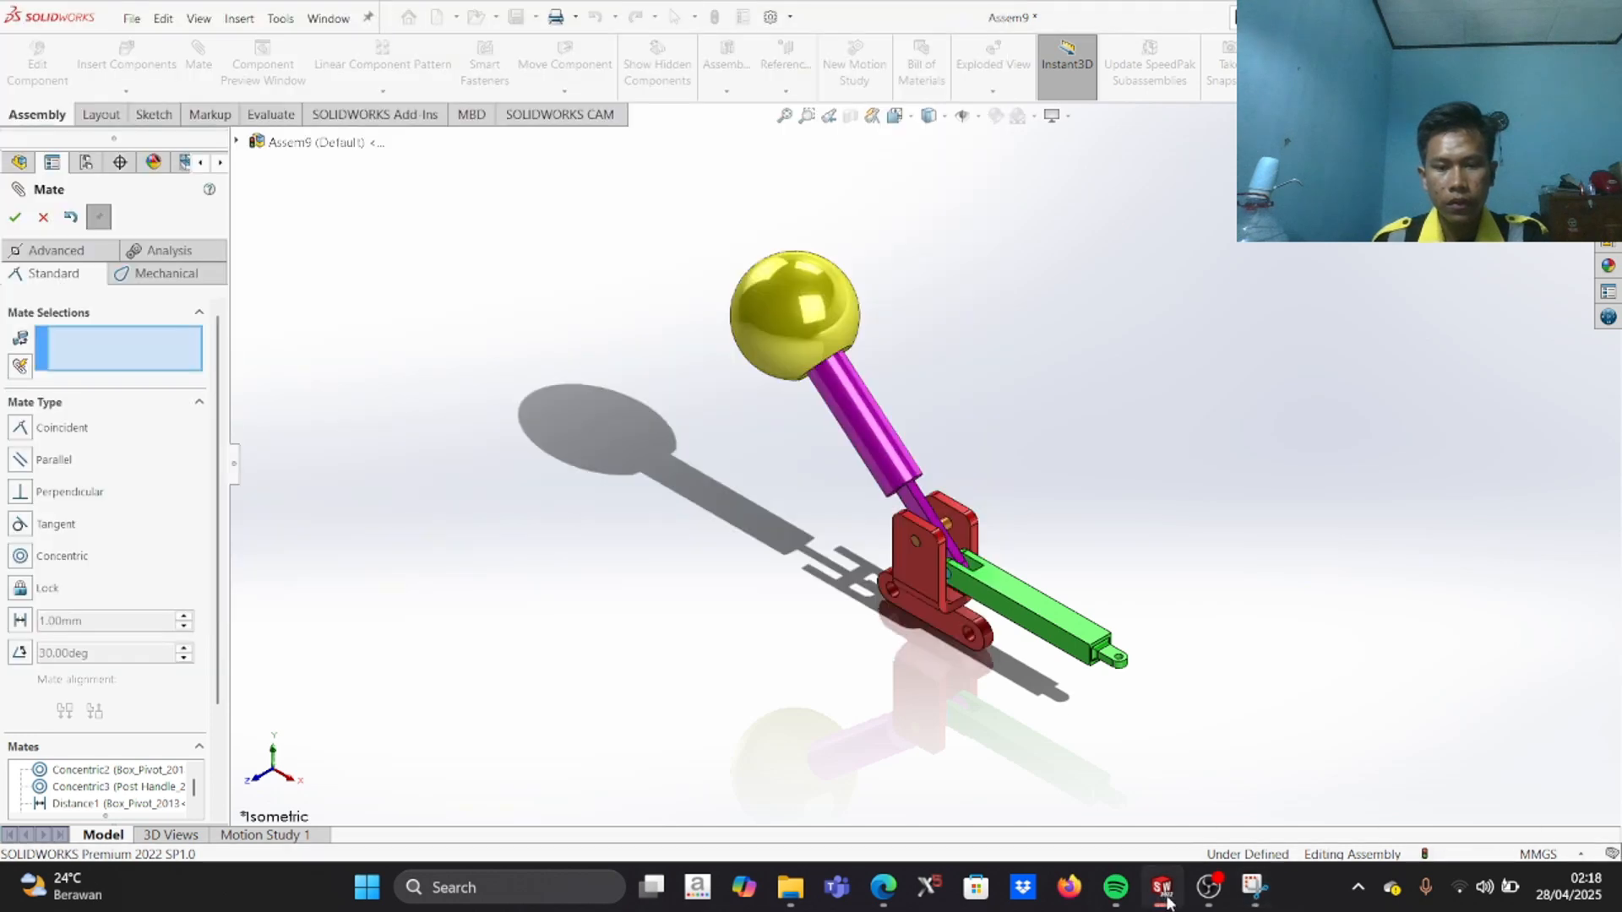
pyautogui.click(1169, 900)
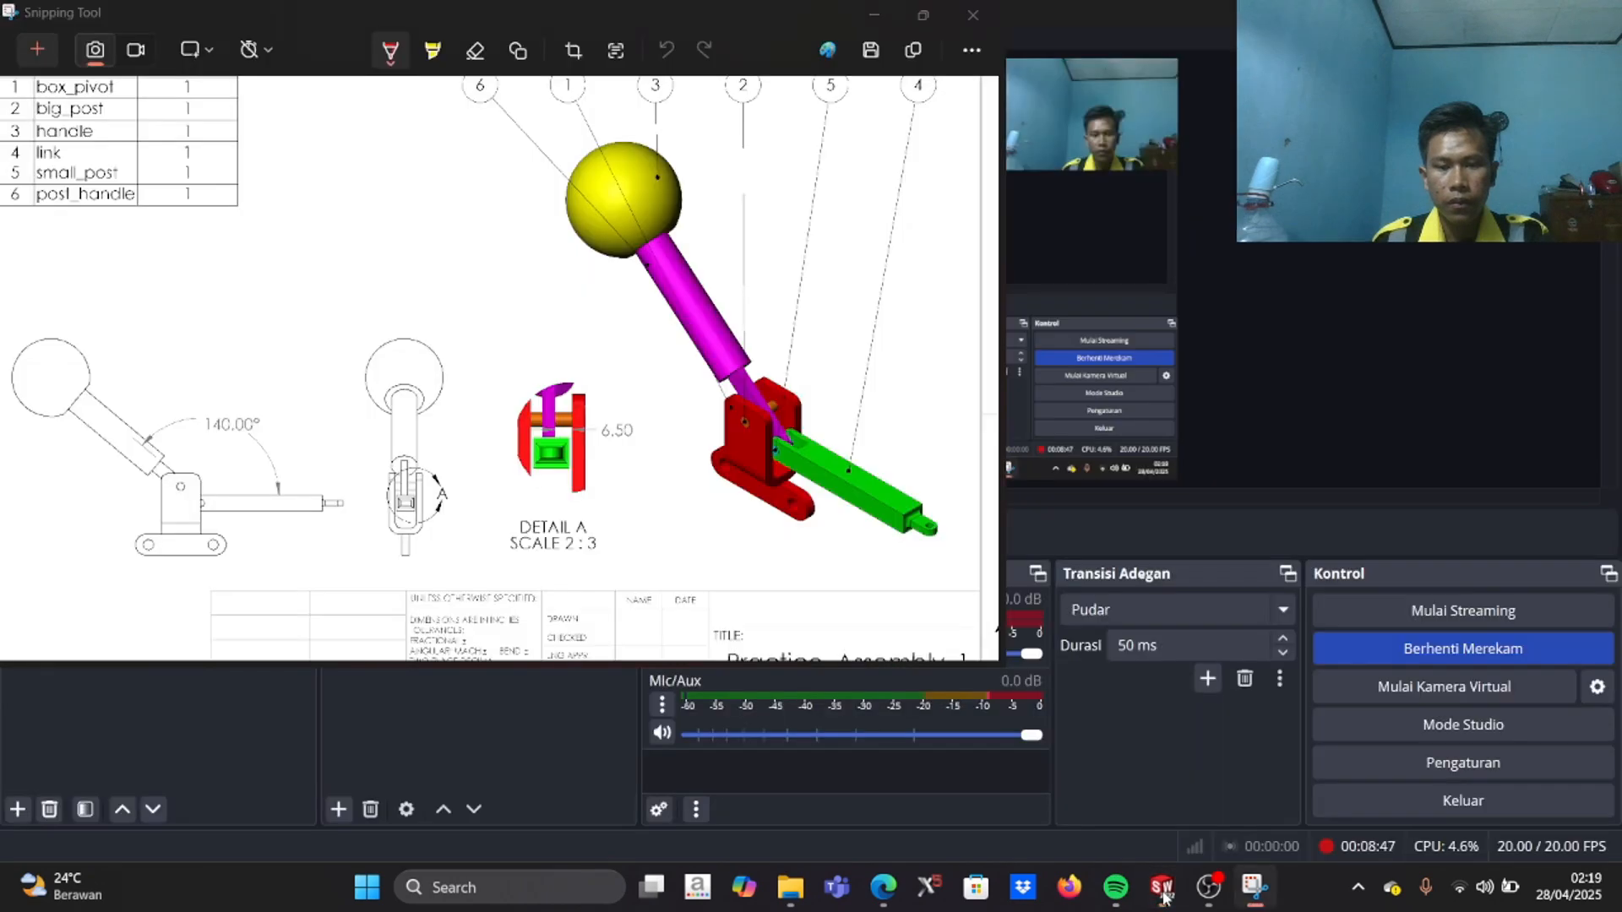
pyautogui.click(1178, 889)
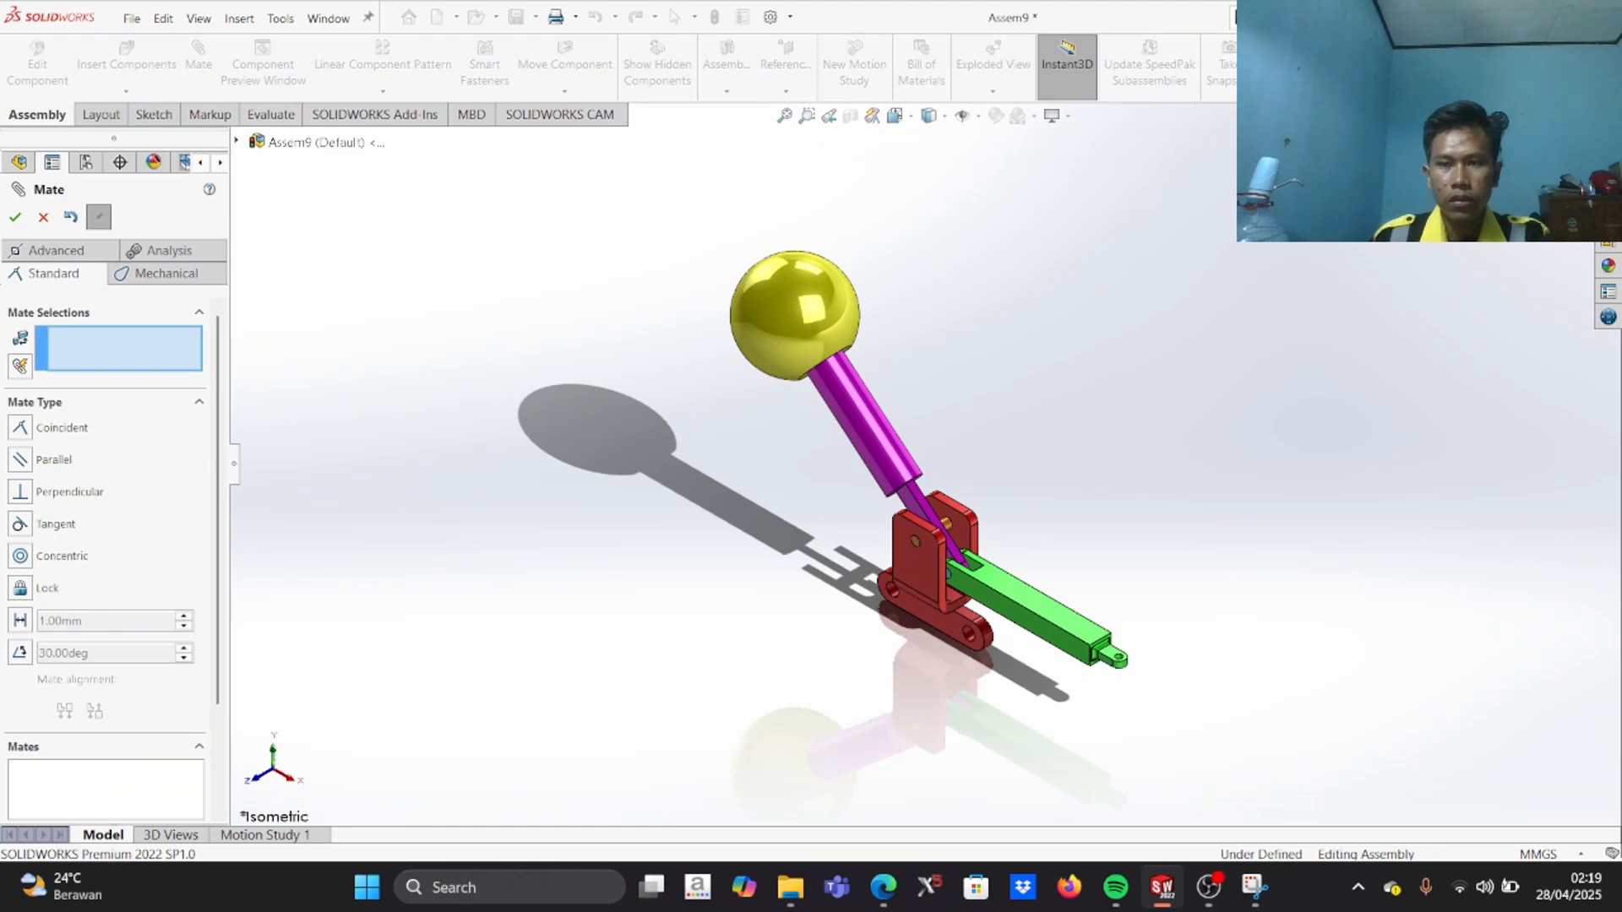
# Step: Leave the Mate command and close the Handle assembly document
pyautogui.press('Escape')
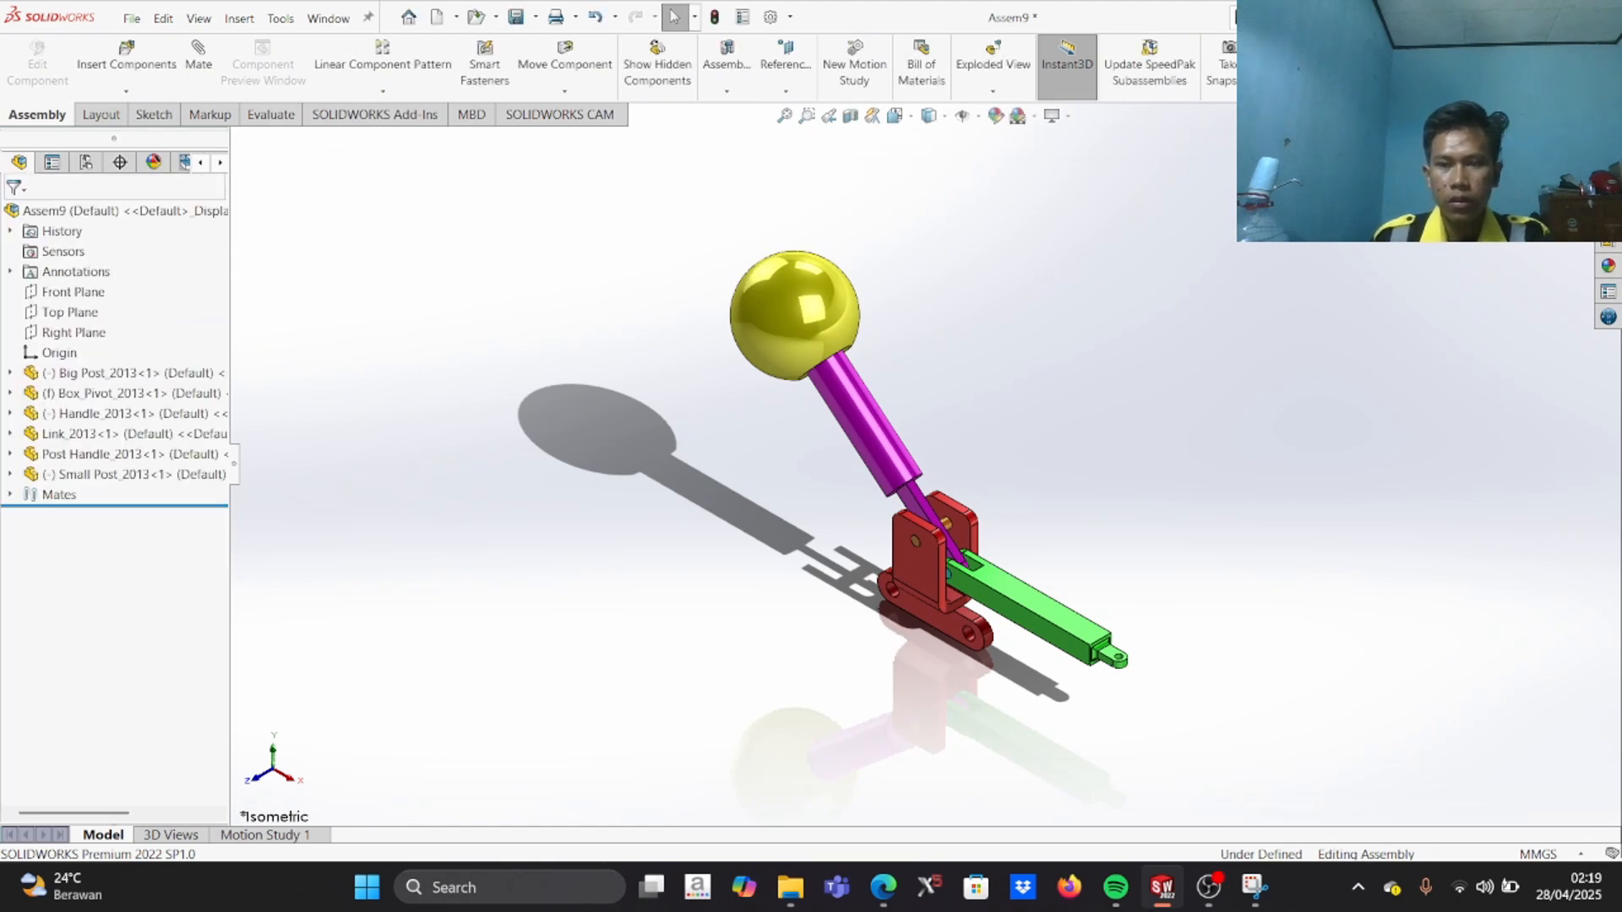
pyautogui.hotkey('ctrl', 'w')
pyautogui.click(887, 474)
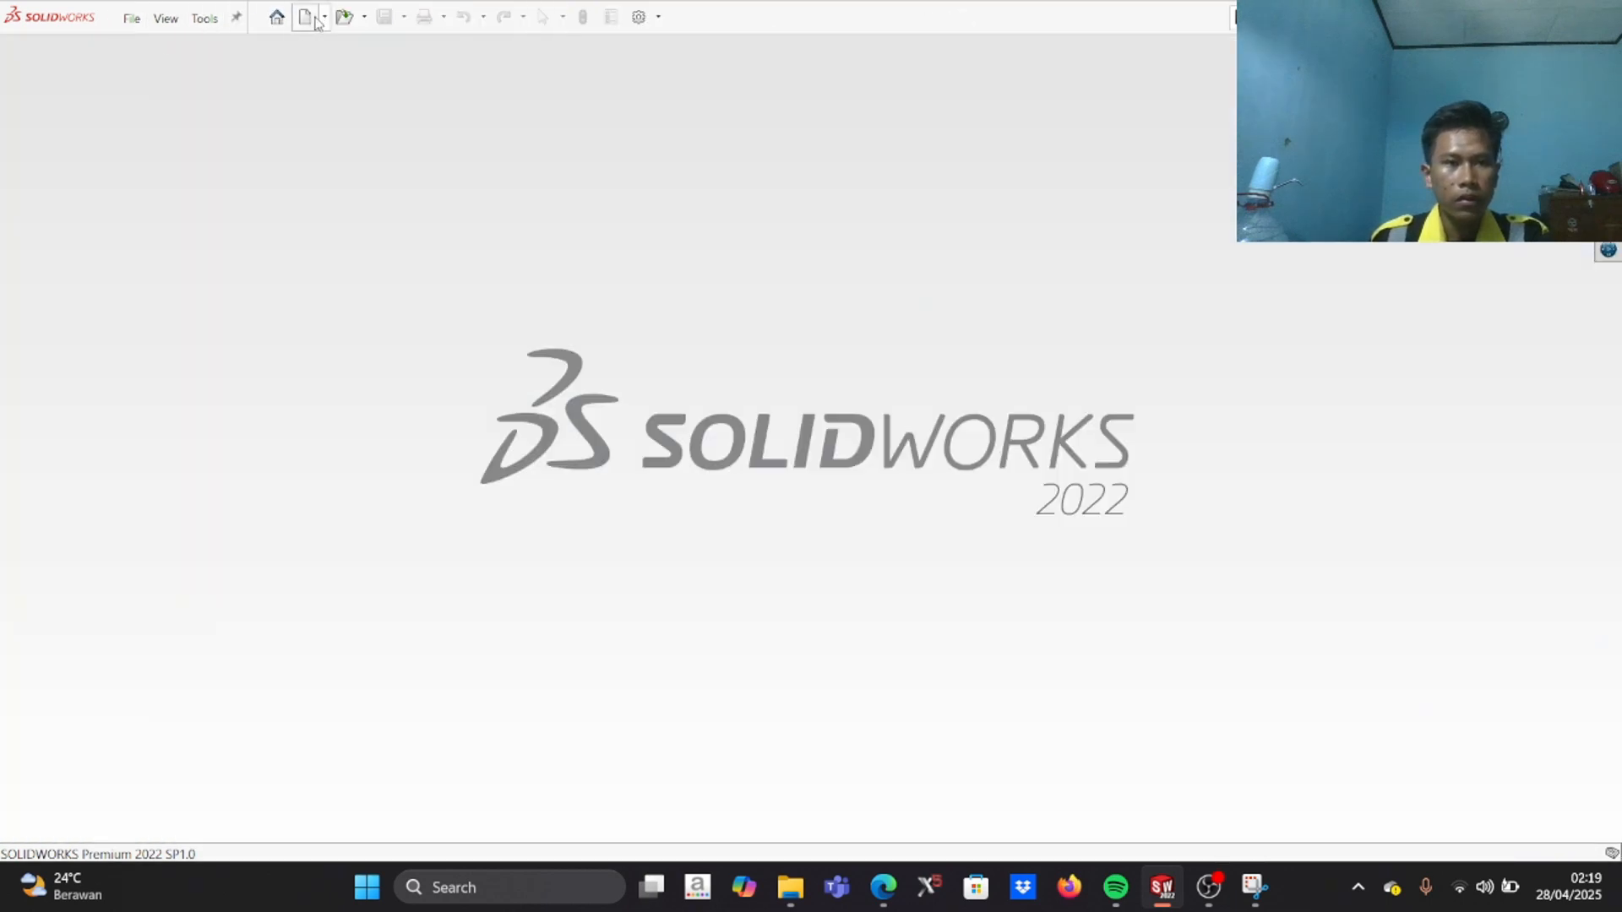
# Step: Create a new assembly document and place SQ_Block from the 66 EX 1 folder as its first component
pyautogui.click(309, 18)
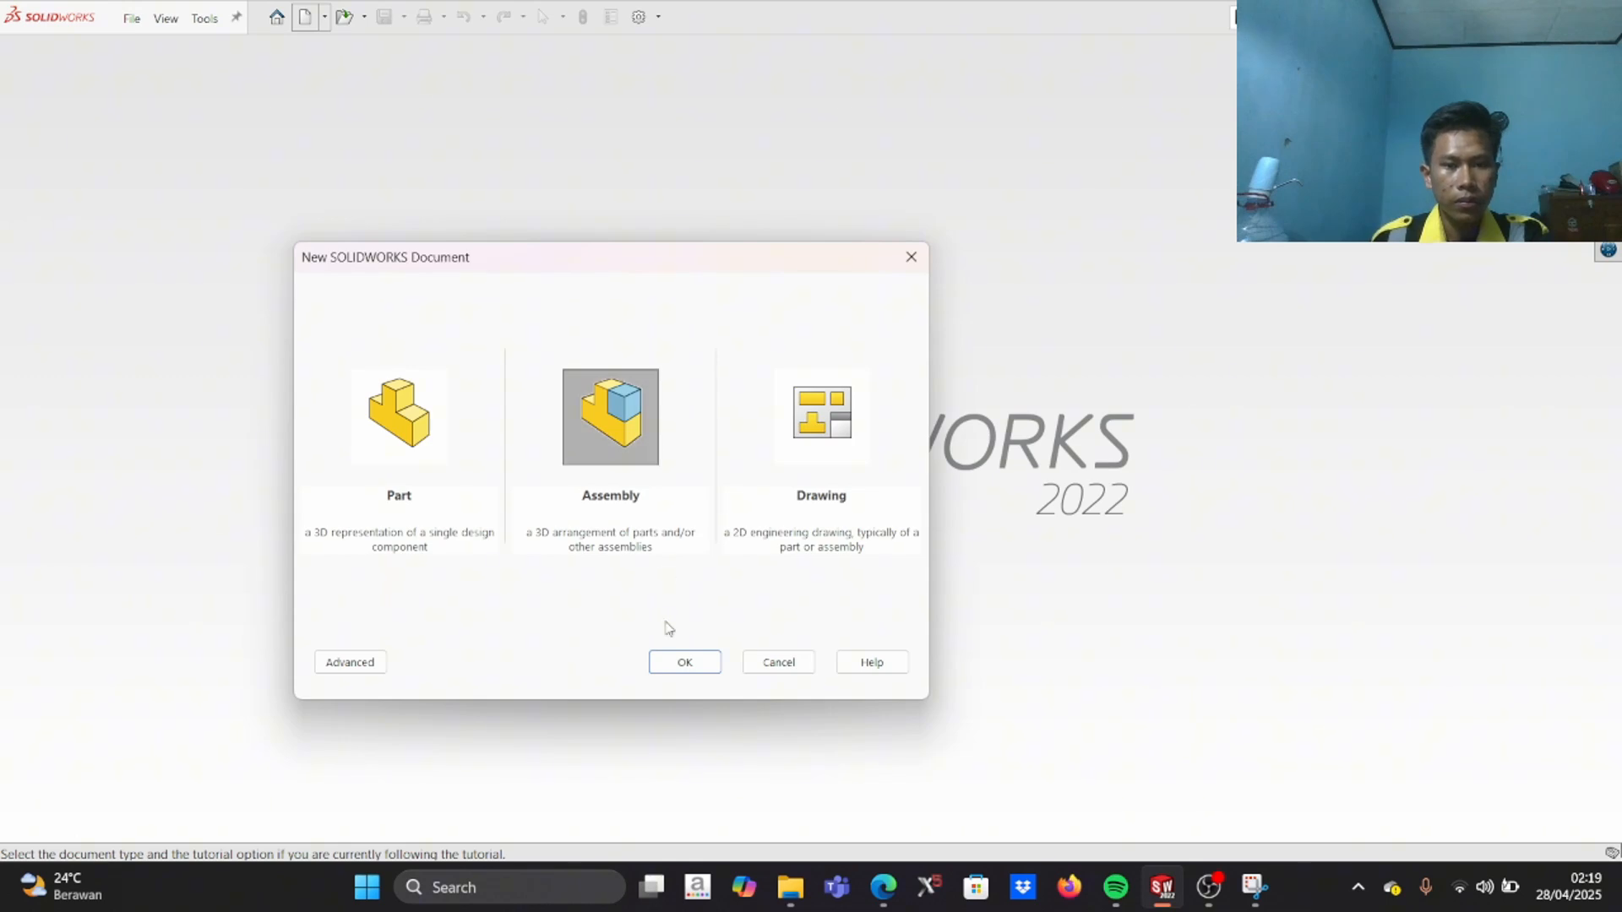
pyautogui.click(683, 664)
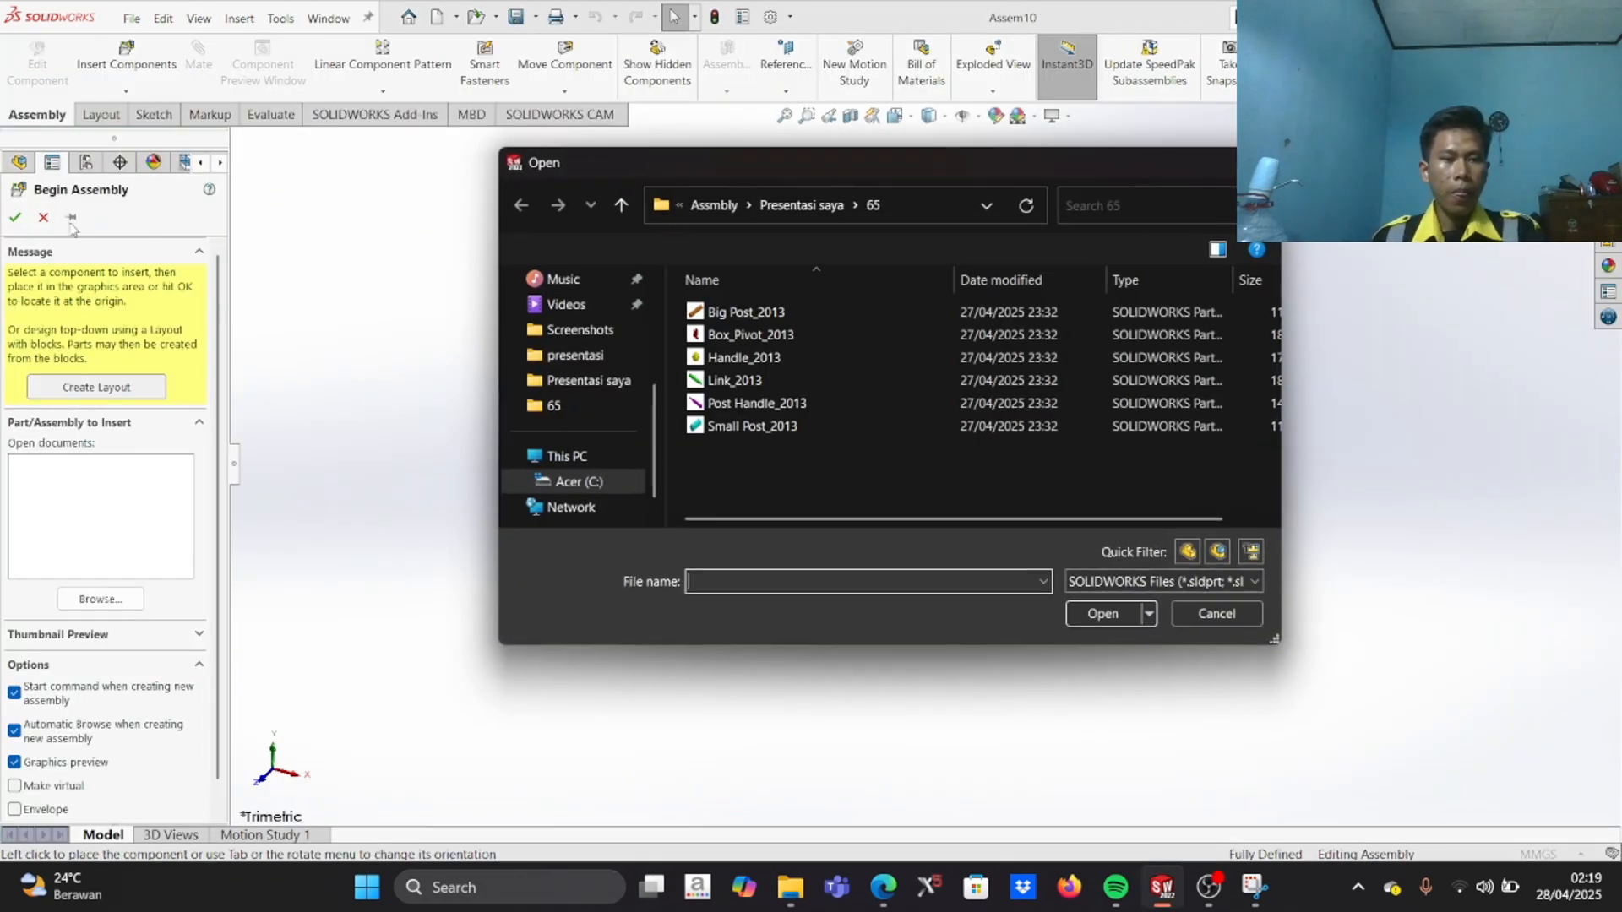
pyautogui.click(805, 207)
pyautogui.scroll(-1, 749, 423)
pyautogui.click(748, 452)
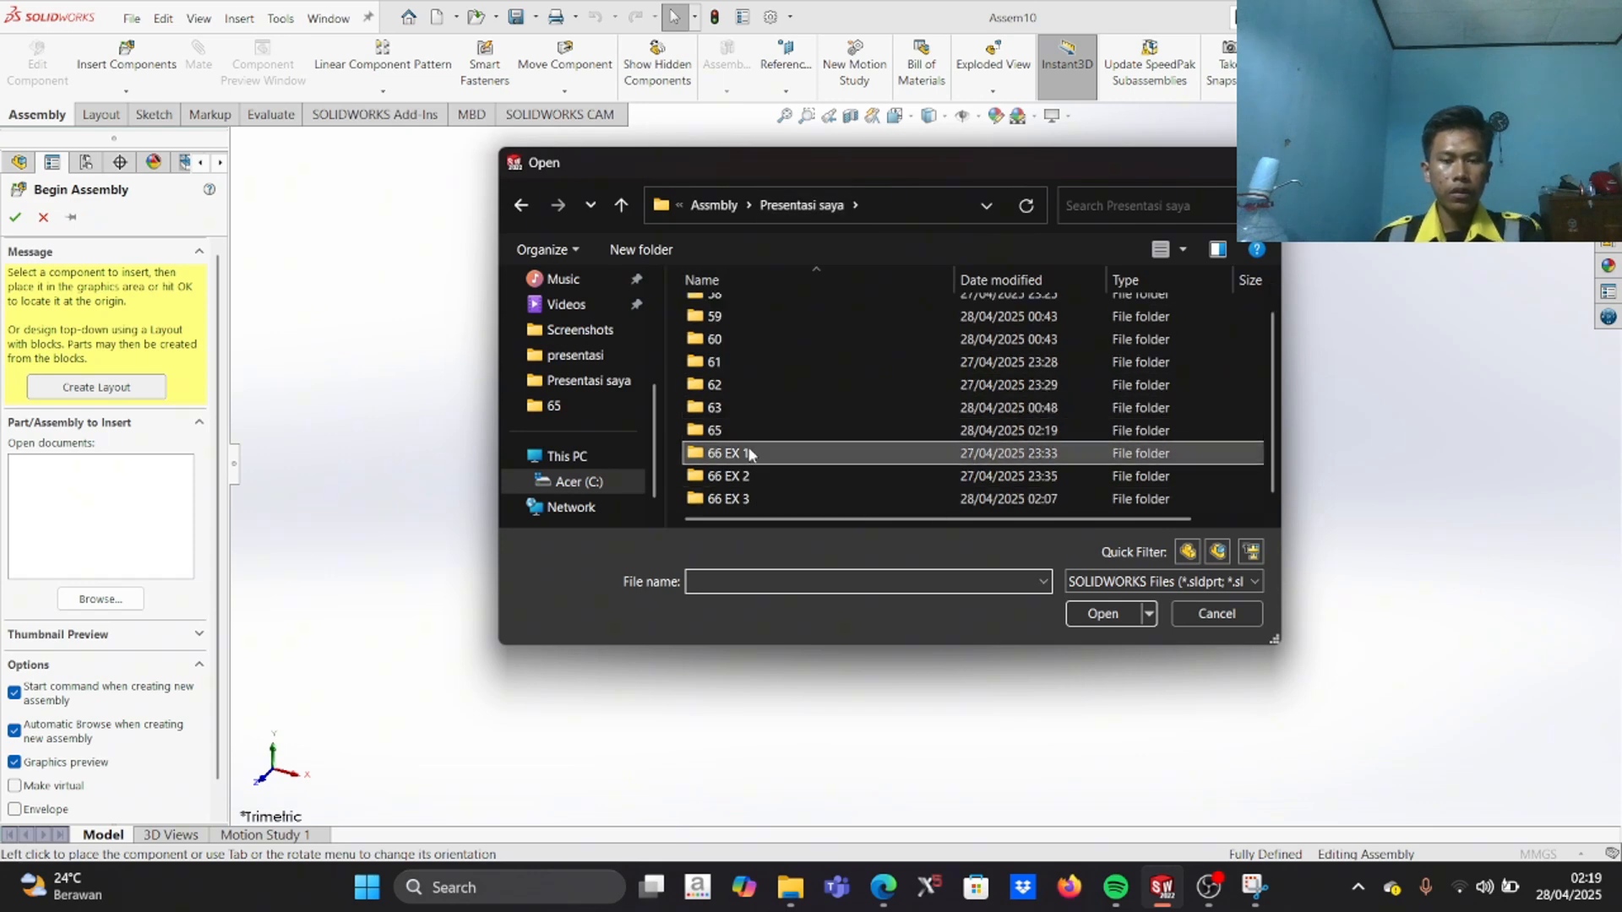
pyautogui.click(1111, 621)
pyautogui.click(760, 313)
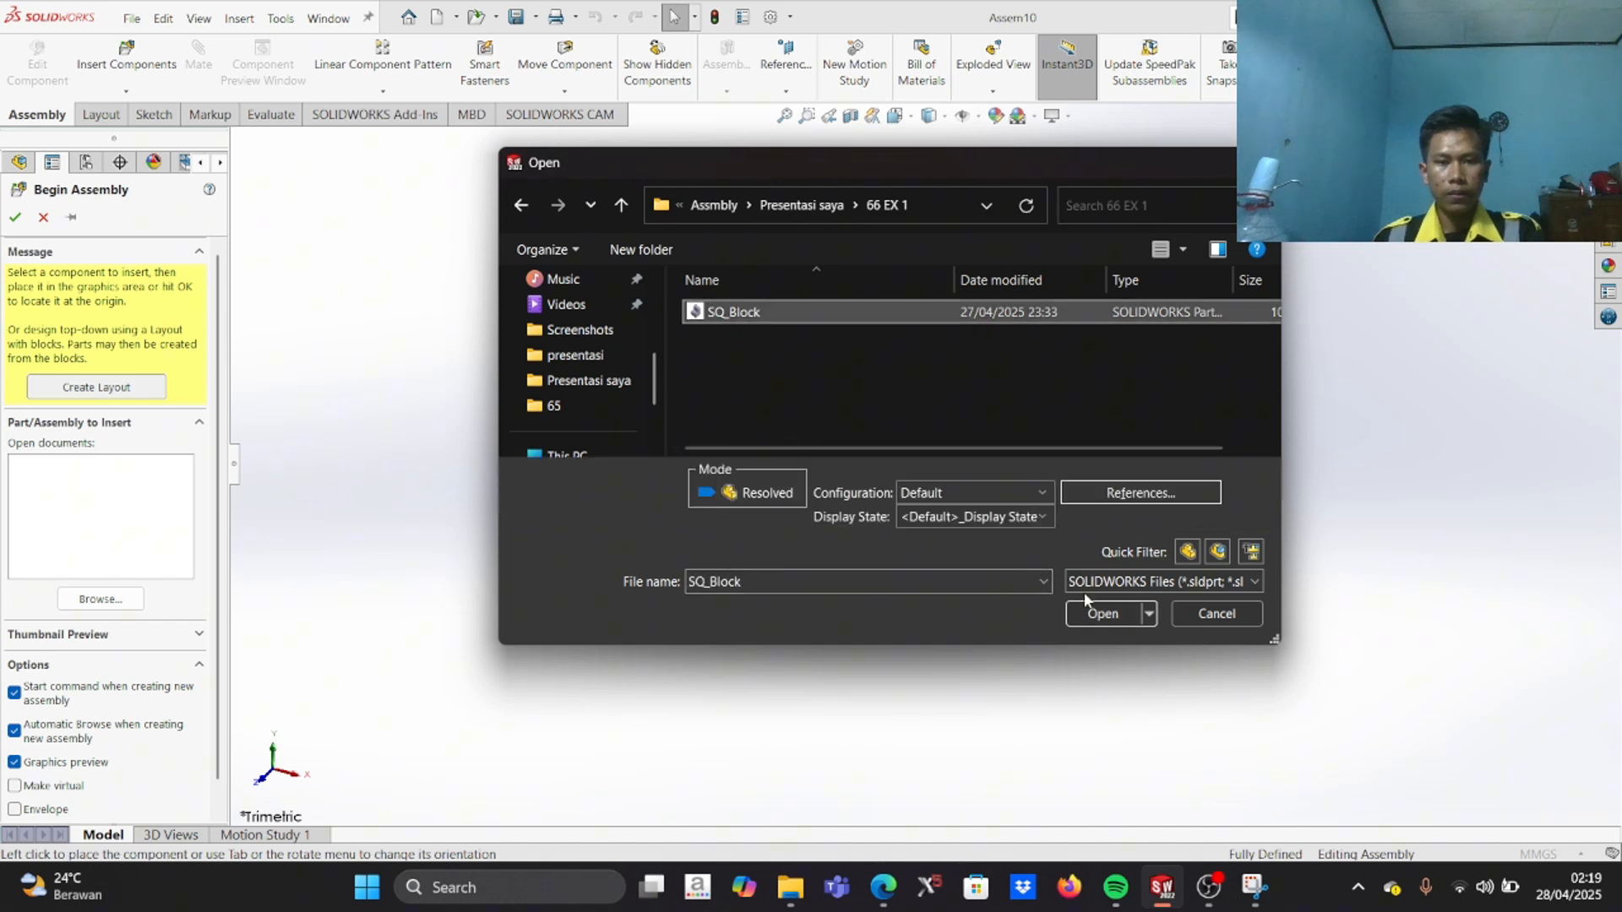
pyautogui.click(1095, 615)
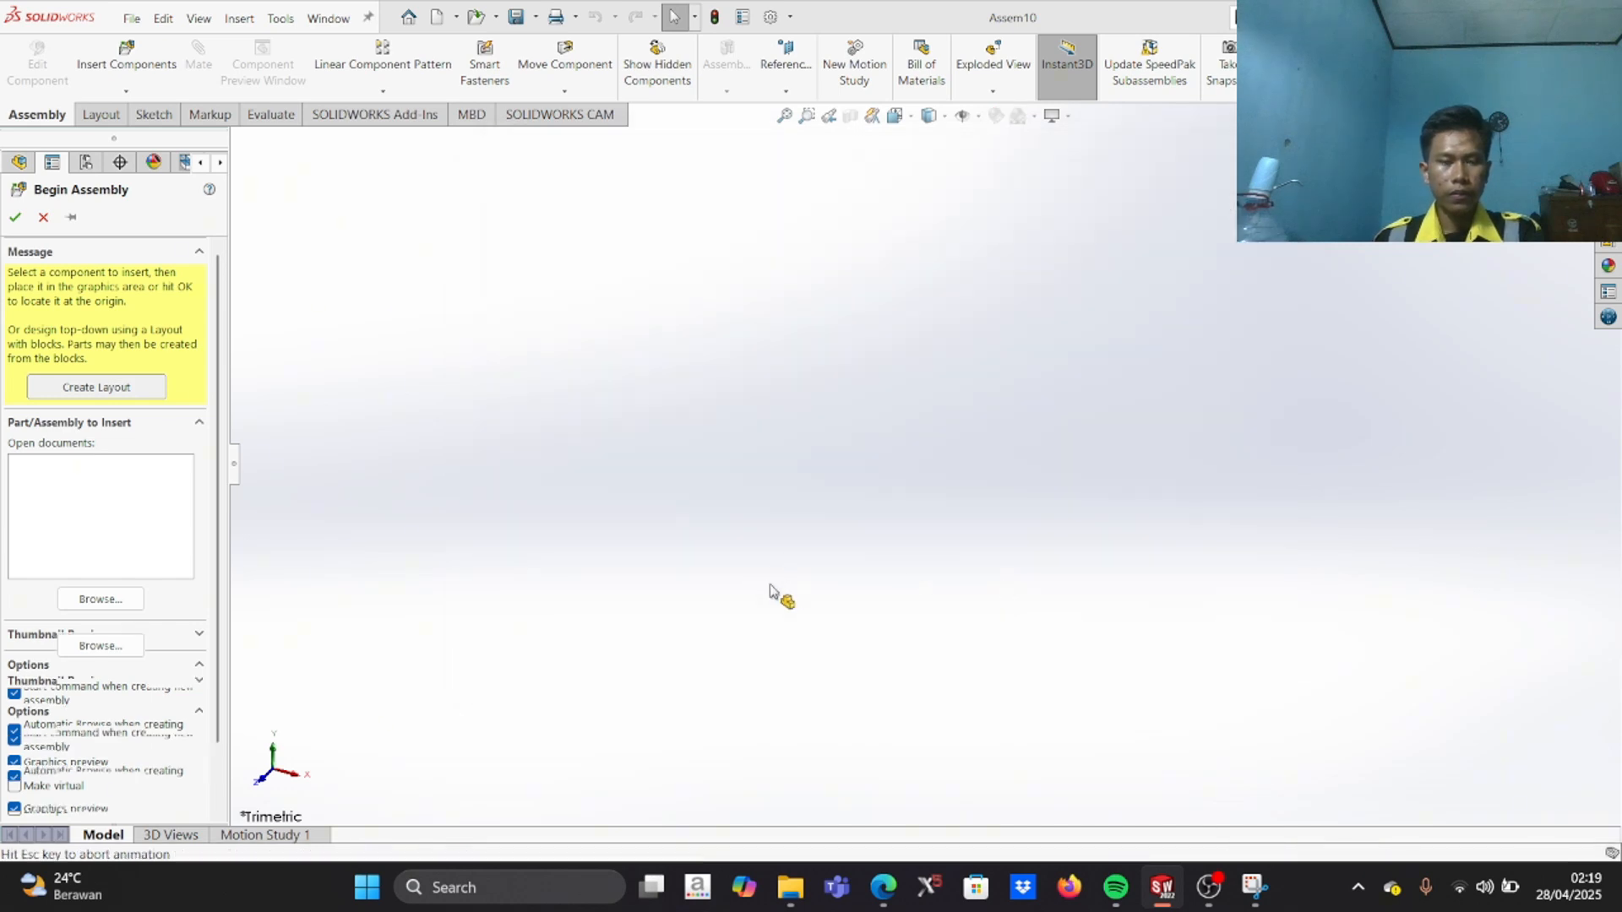
pyautogui.click(902, 513)
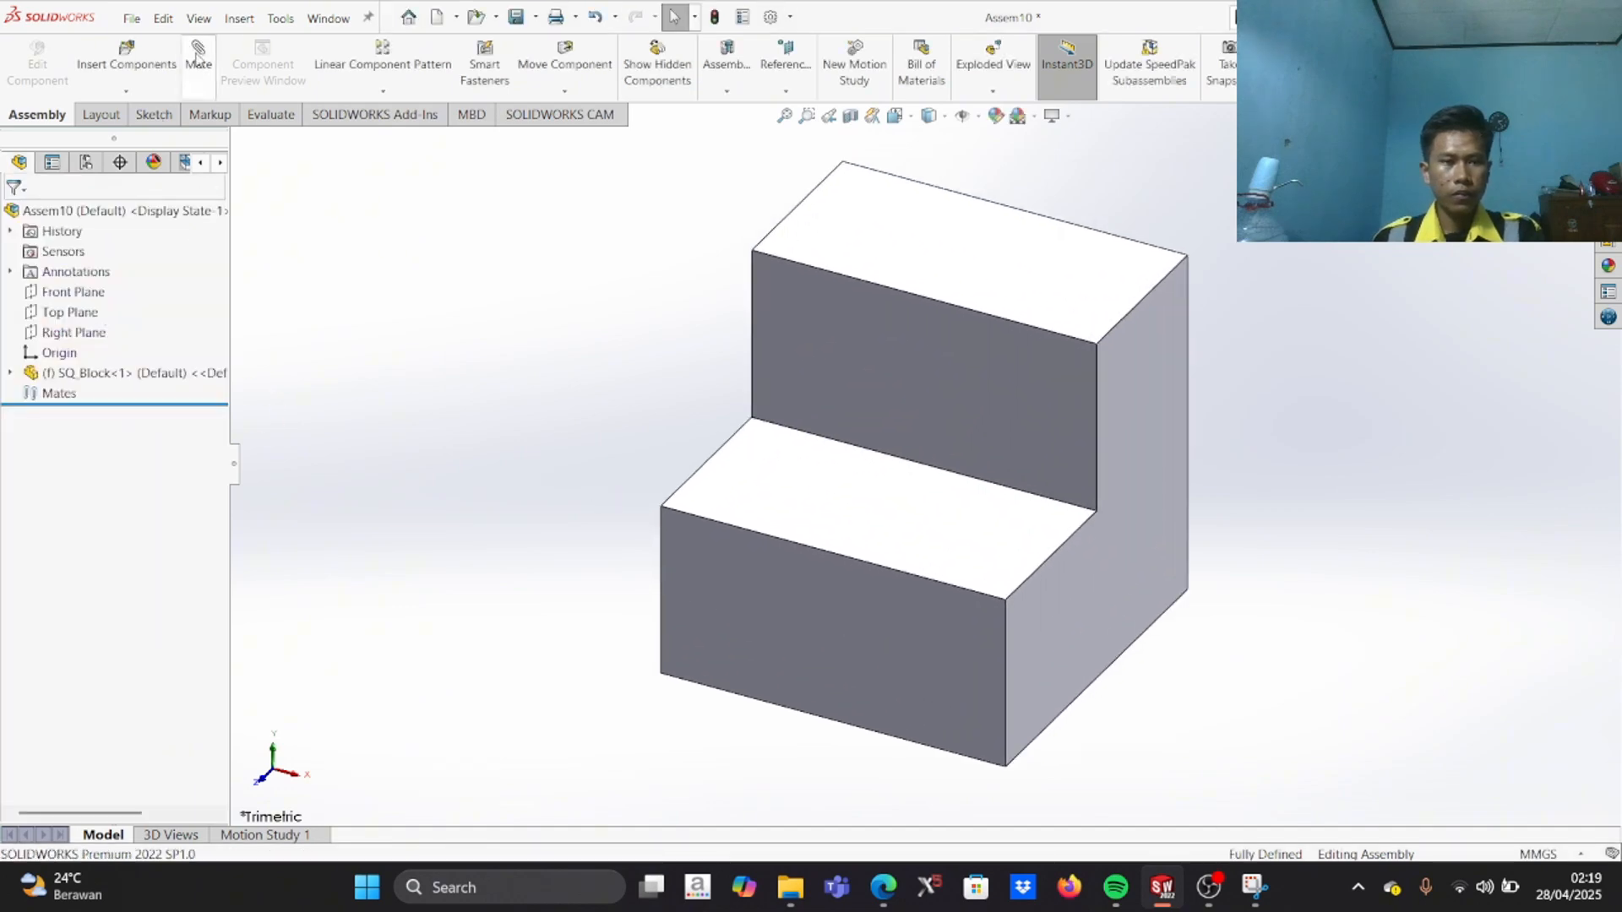
# Step: Insert a second SQ_Block part into the assembly and place it beside the fixed block, clear of it
pyautogui.click(127, 57)
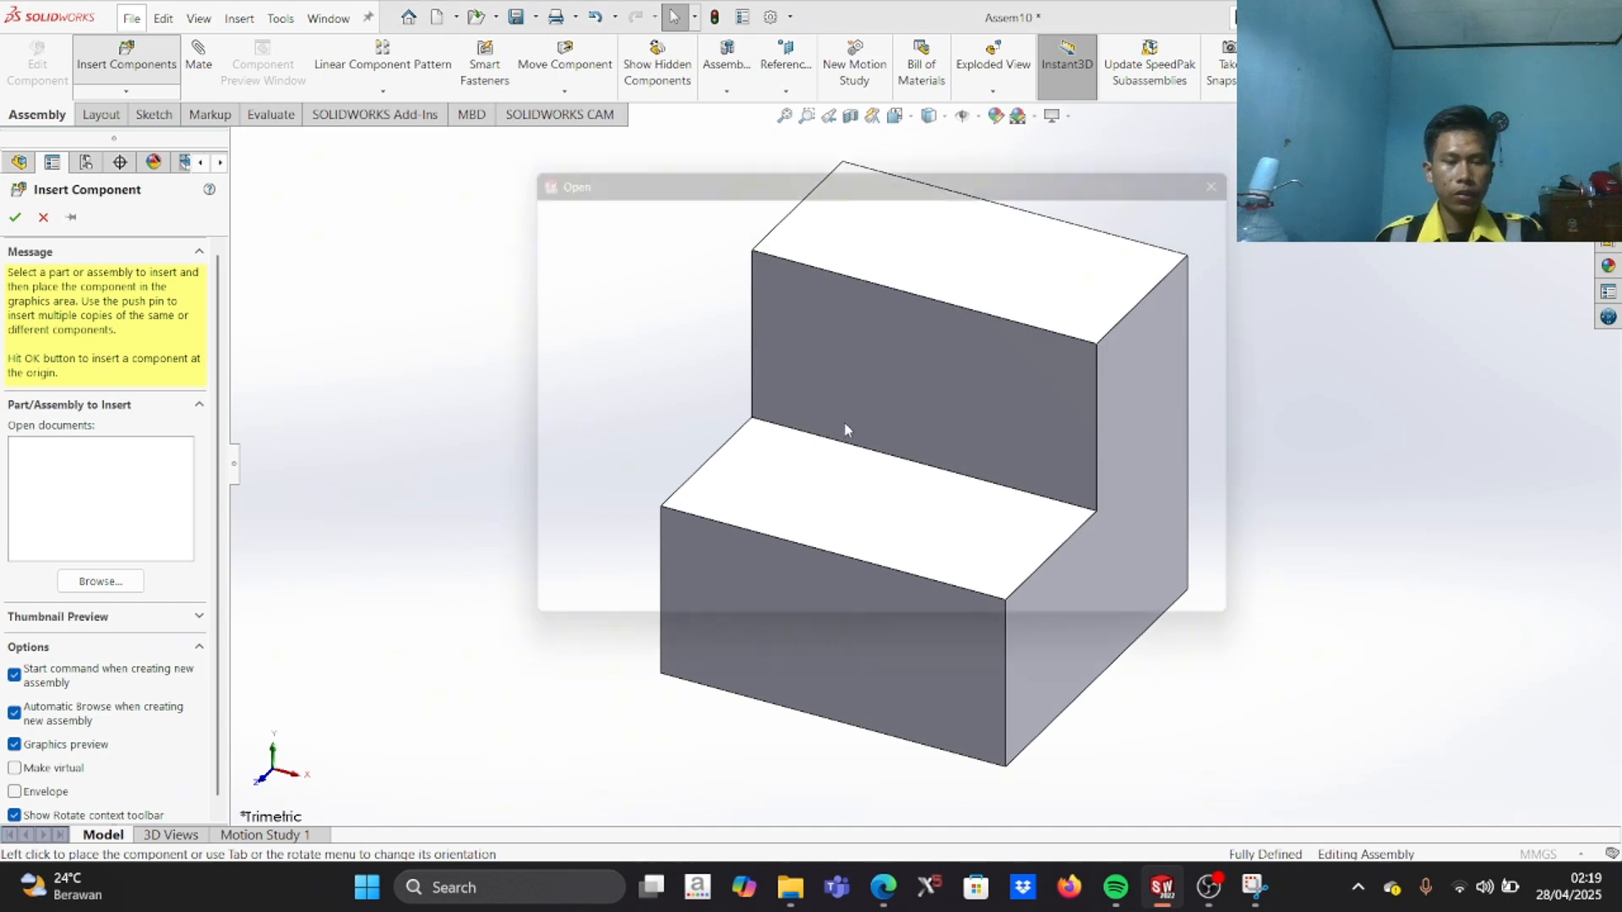
pyautogui.click(731, 312)
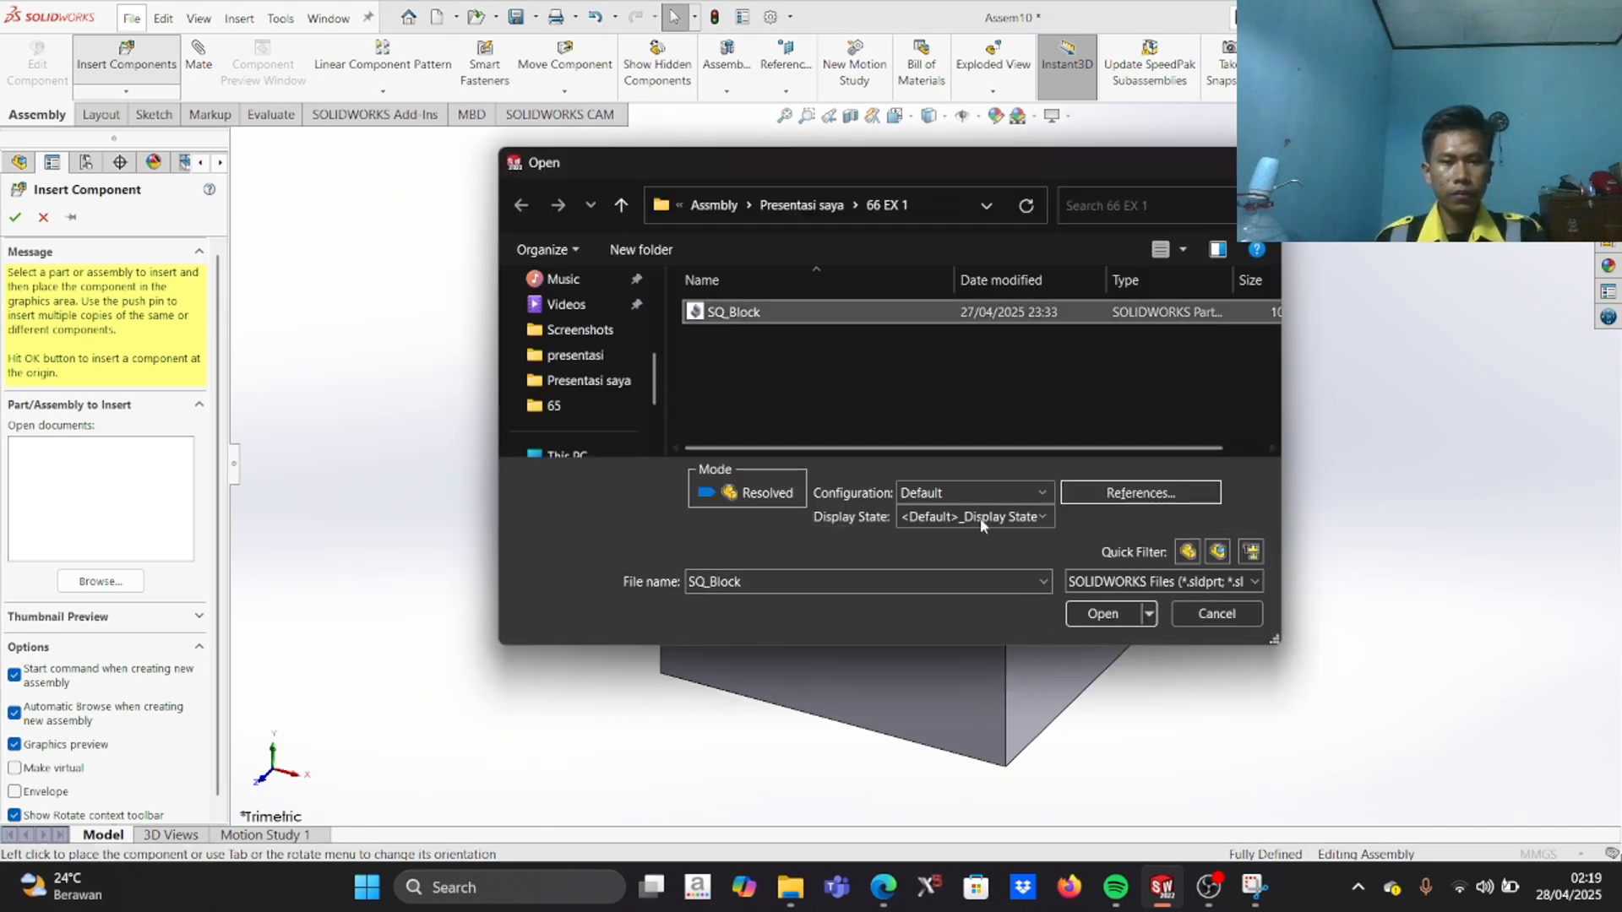
pyautogui.click(1101, 614)
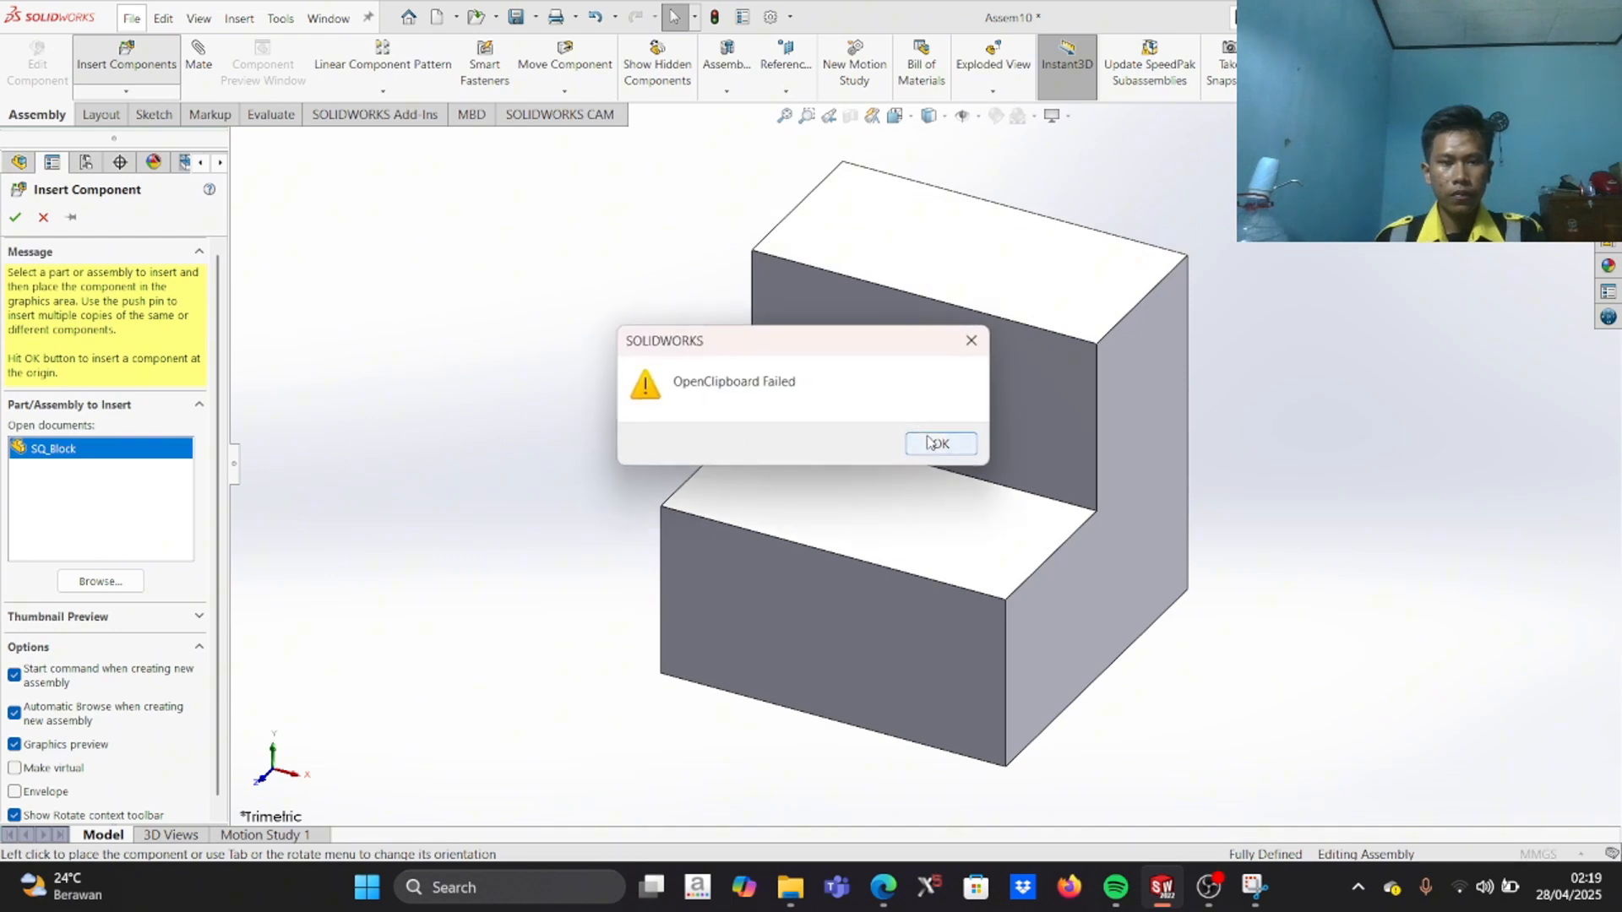
pyautogui.click(938, 443)
pyautogui.scroll(2, 413, 410)
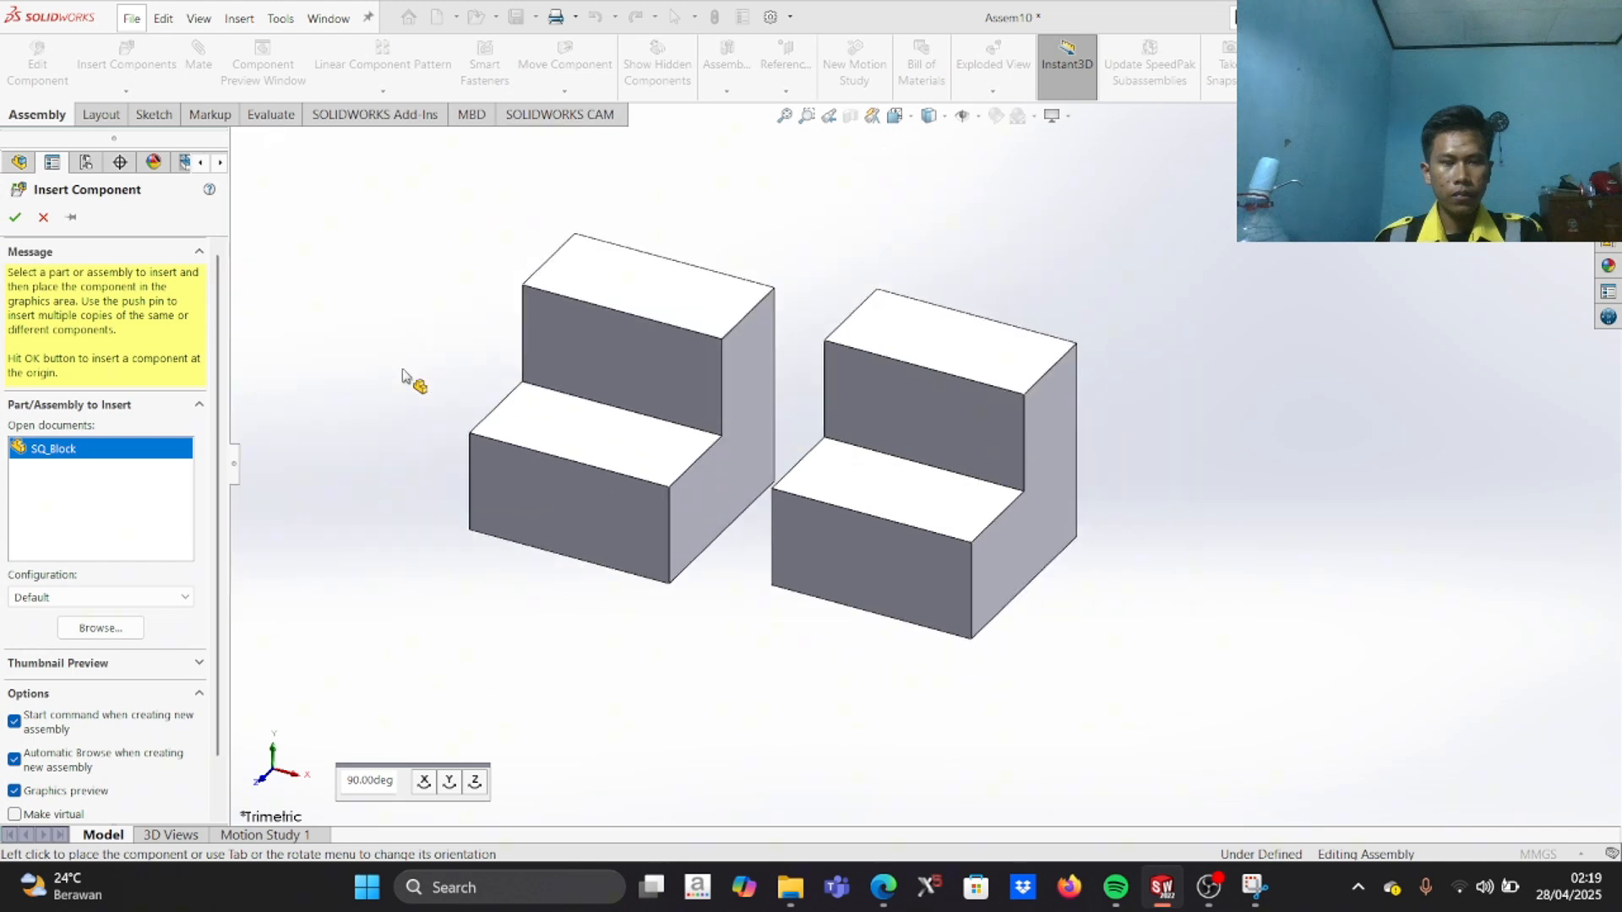
pyautogui.scroll(2, 406, 377)
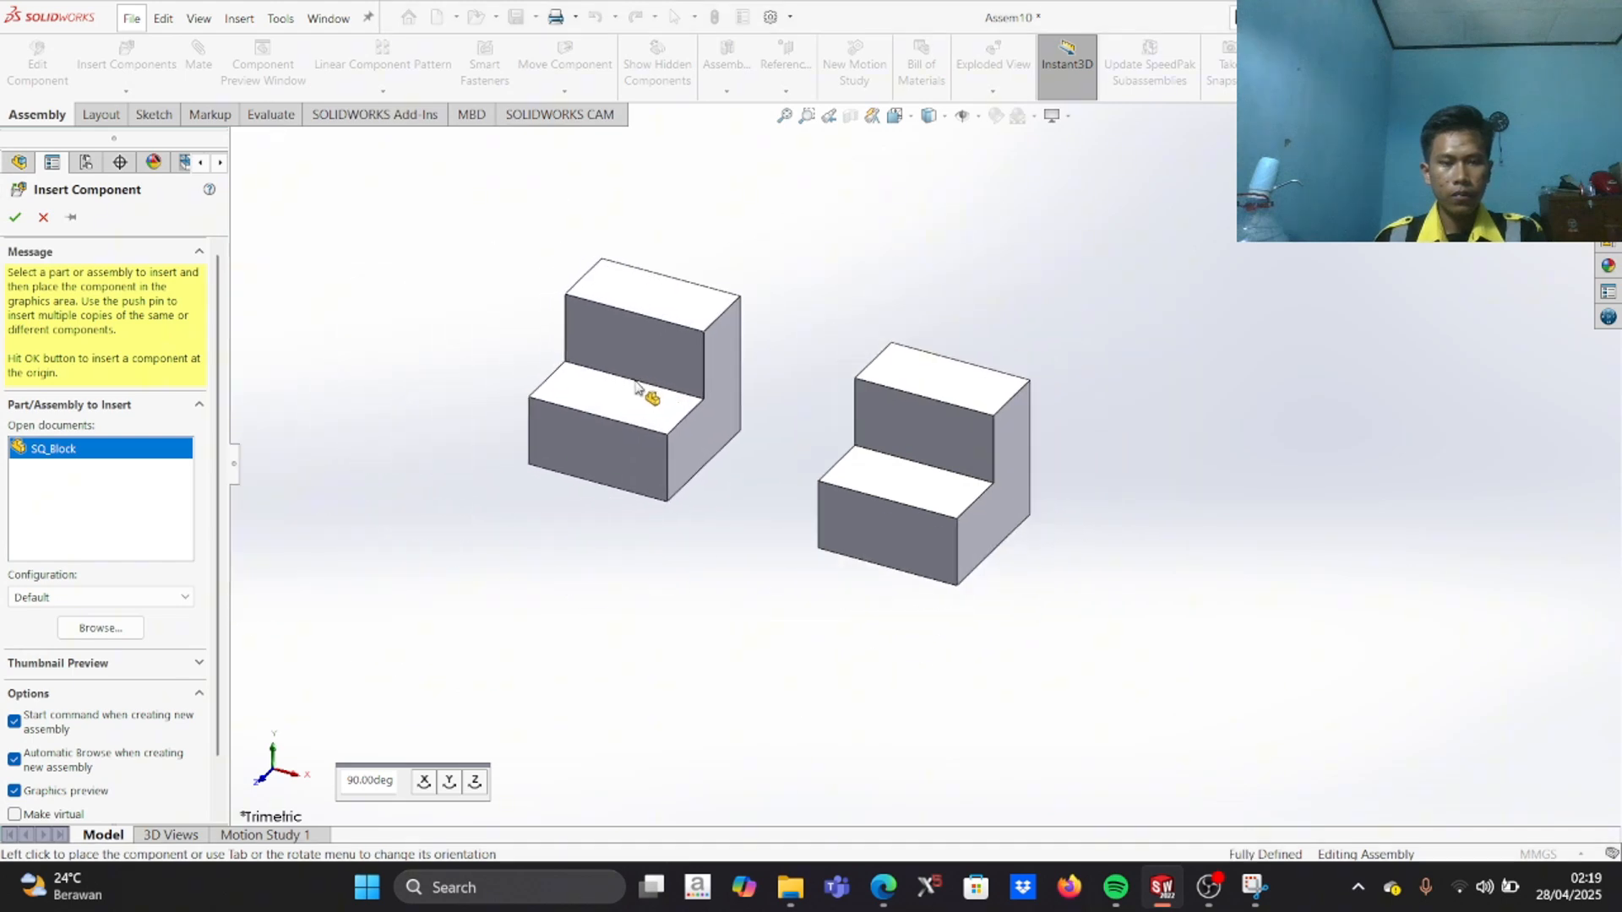
pyautogui.click(635, 388)
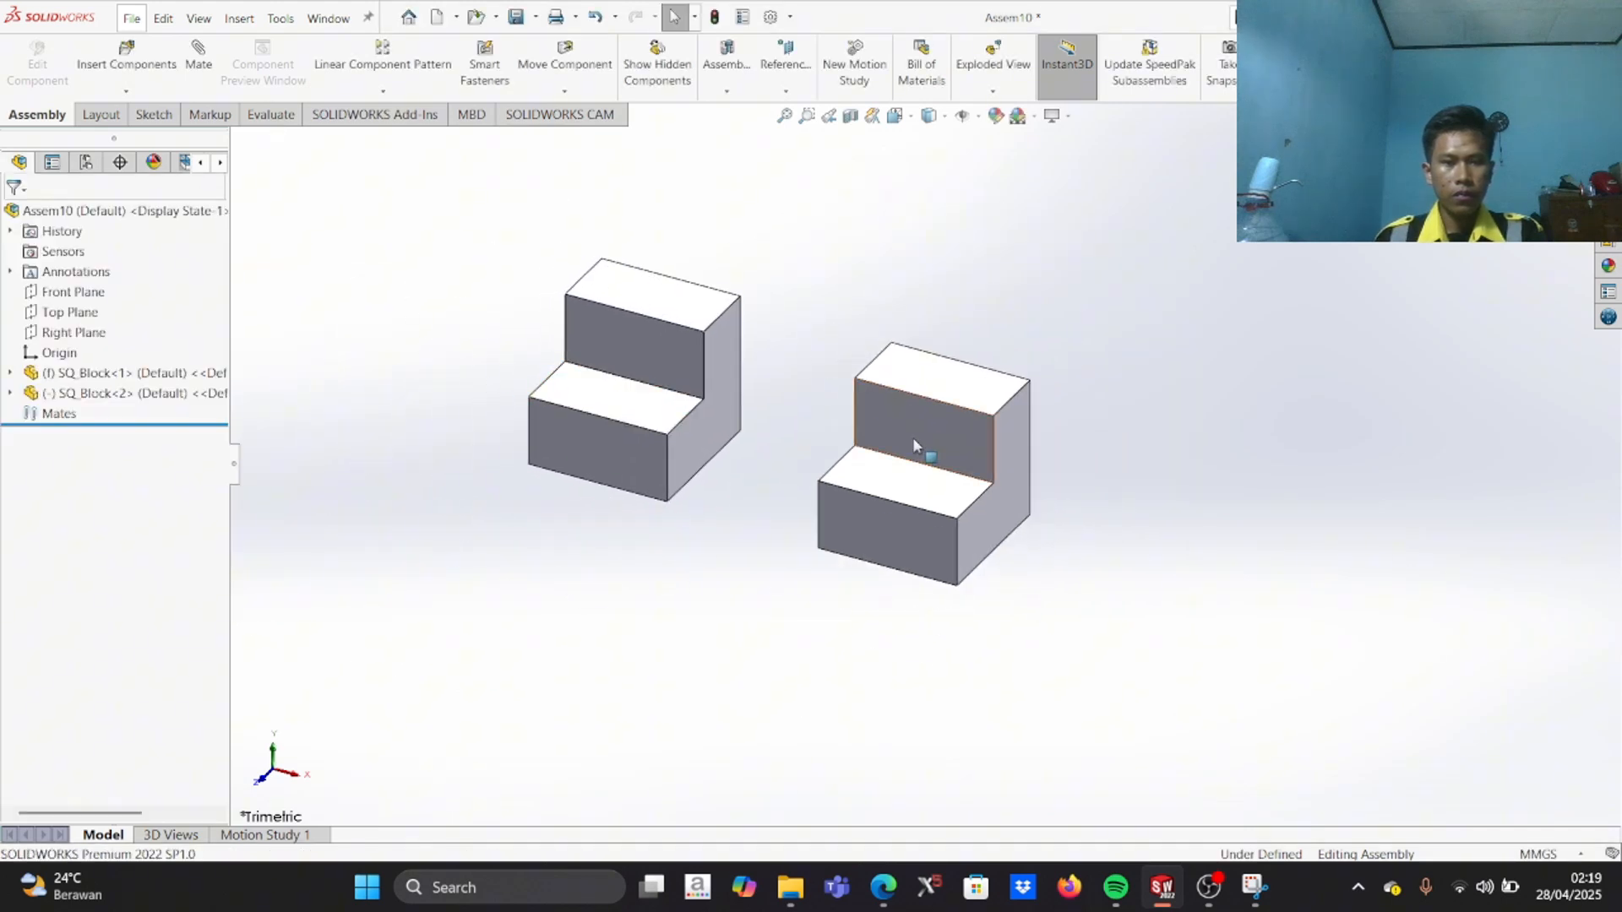
pyautogui.click(916, 474)
pyautogui.click(655, 510)
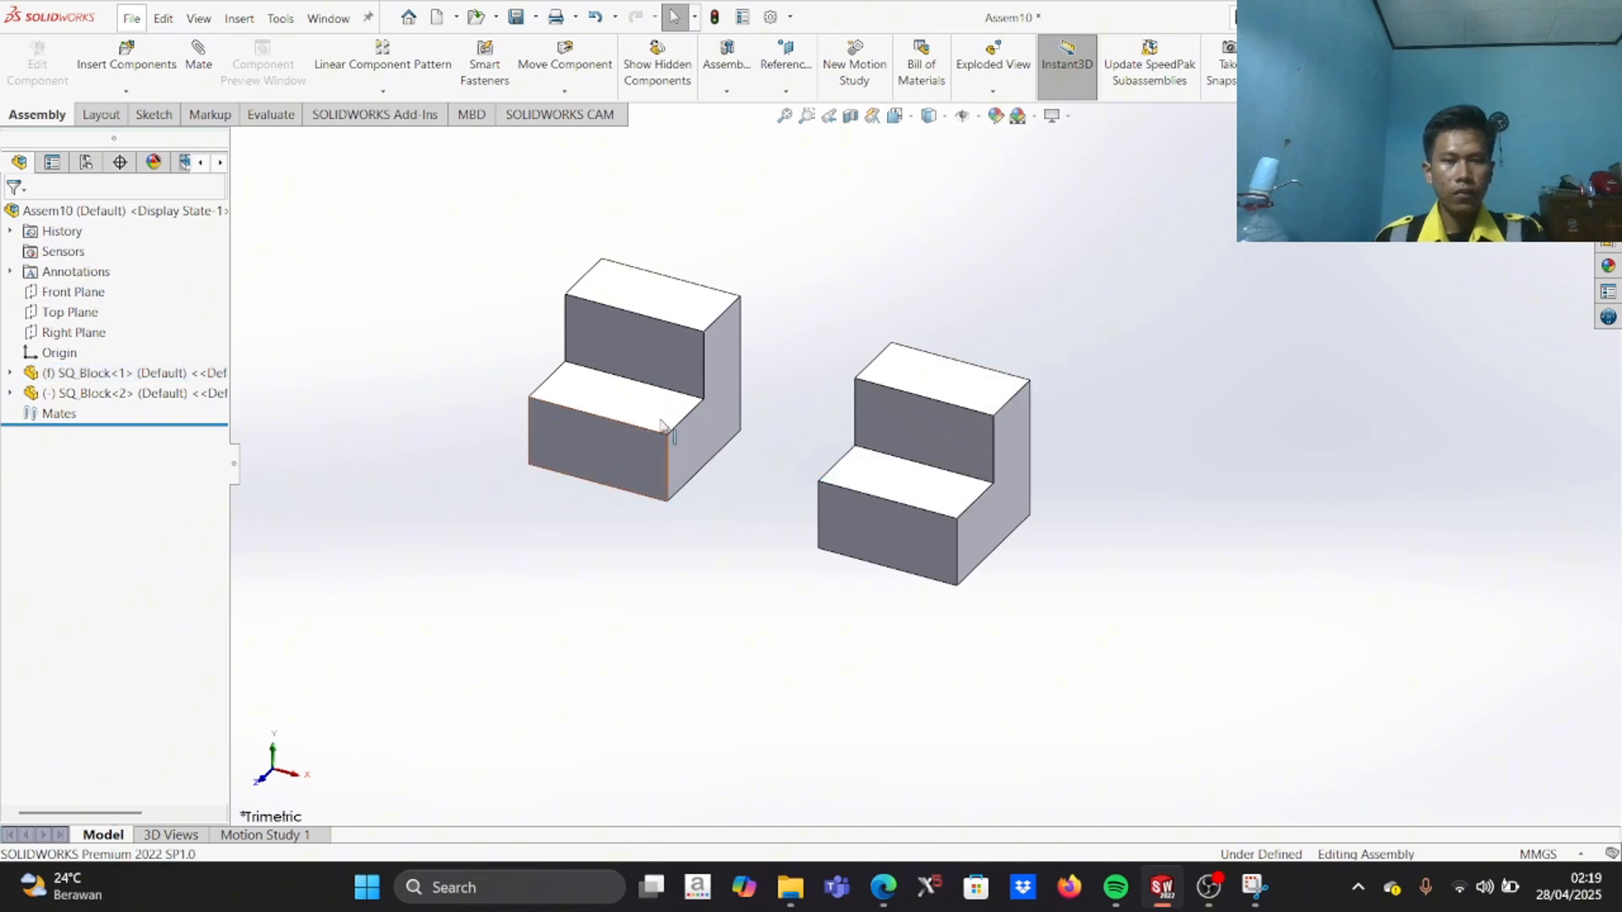
# Step: Rotate the second SQ_Block about 180° around its X axis so its notch faces the fixed block's notch
pyautogui.click(123, 393)
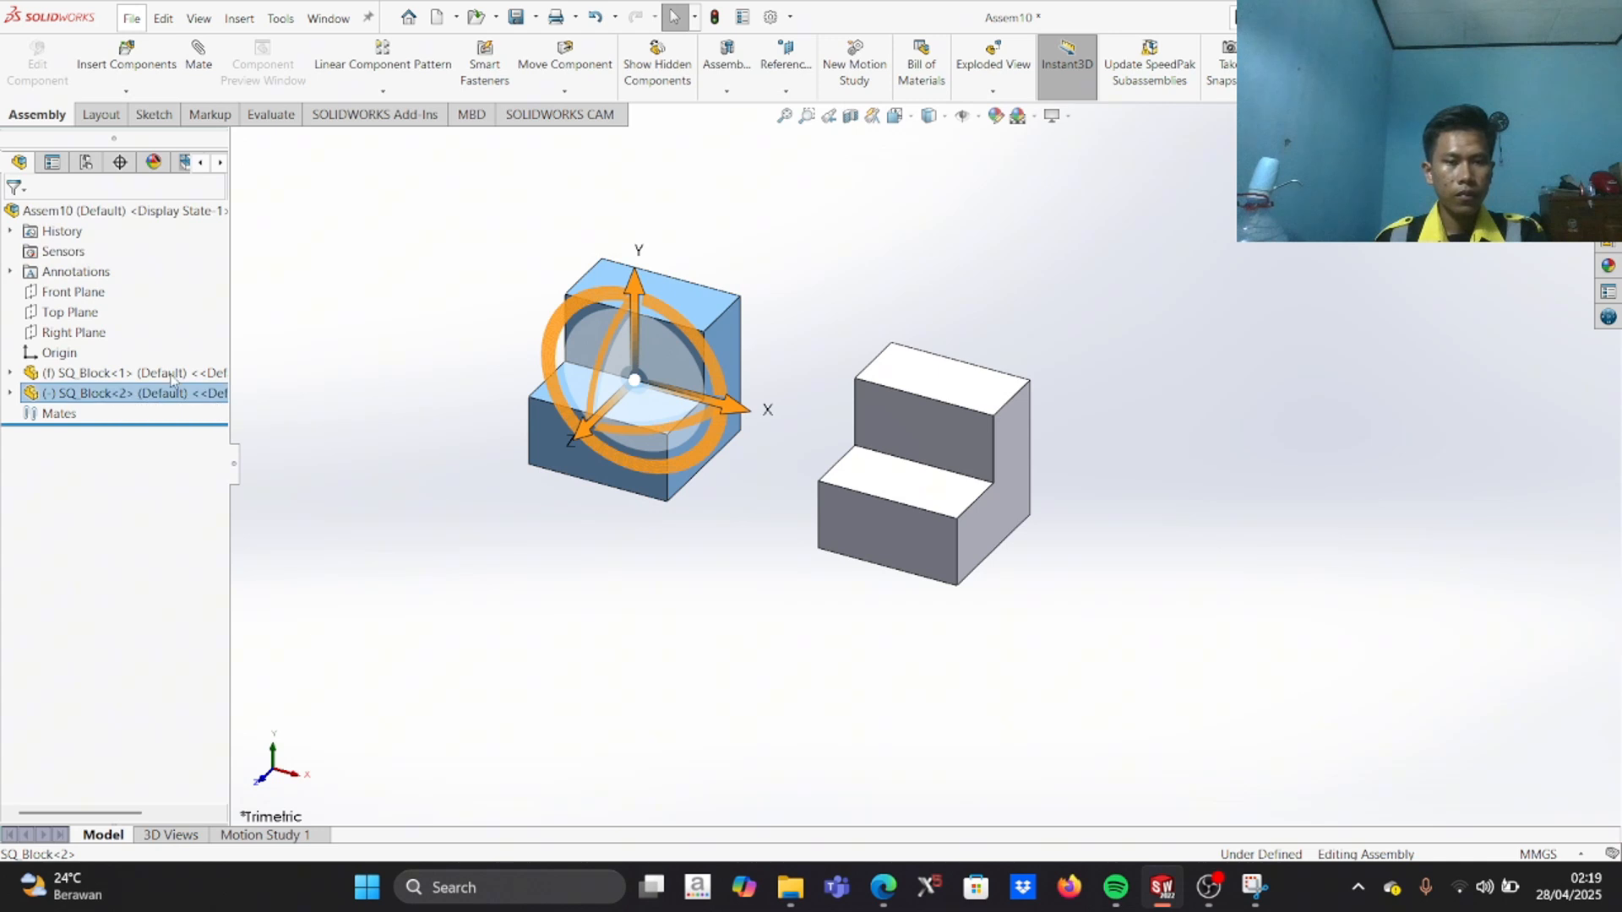
pyautogui.moveTo(463, 395); pyautogui.dragTo(682, 466, button='middle')
pyautogui.scroll(-2, 876, 443)
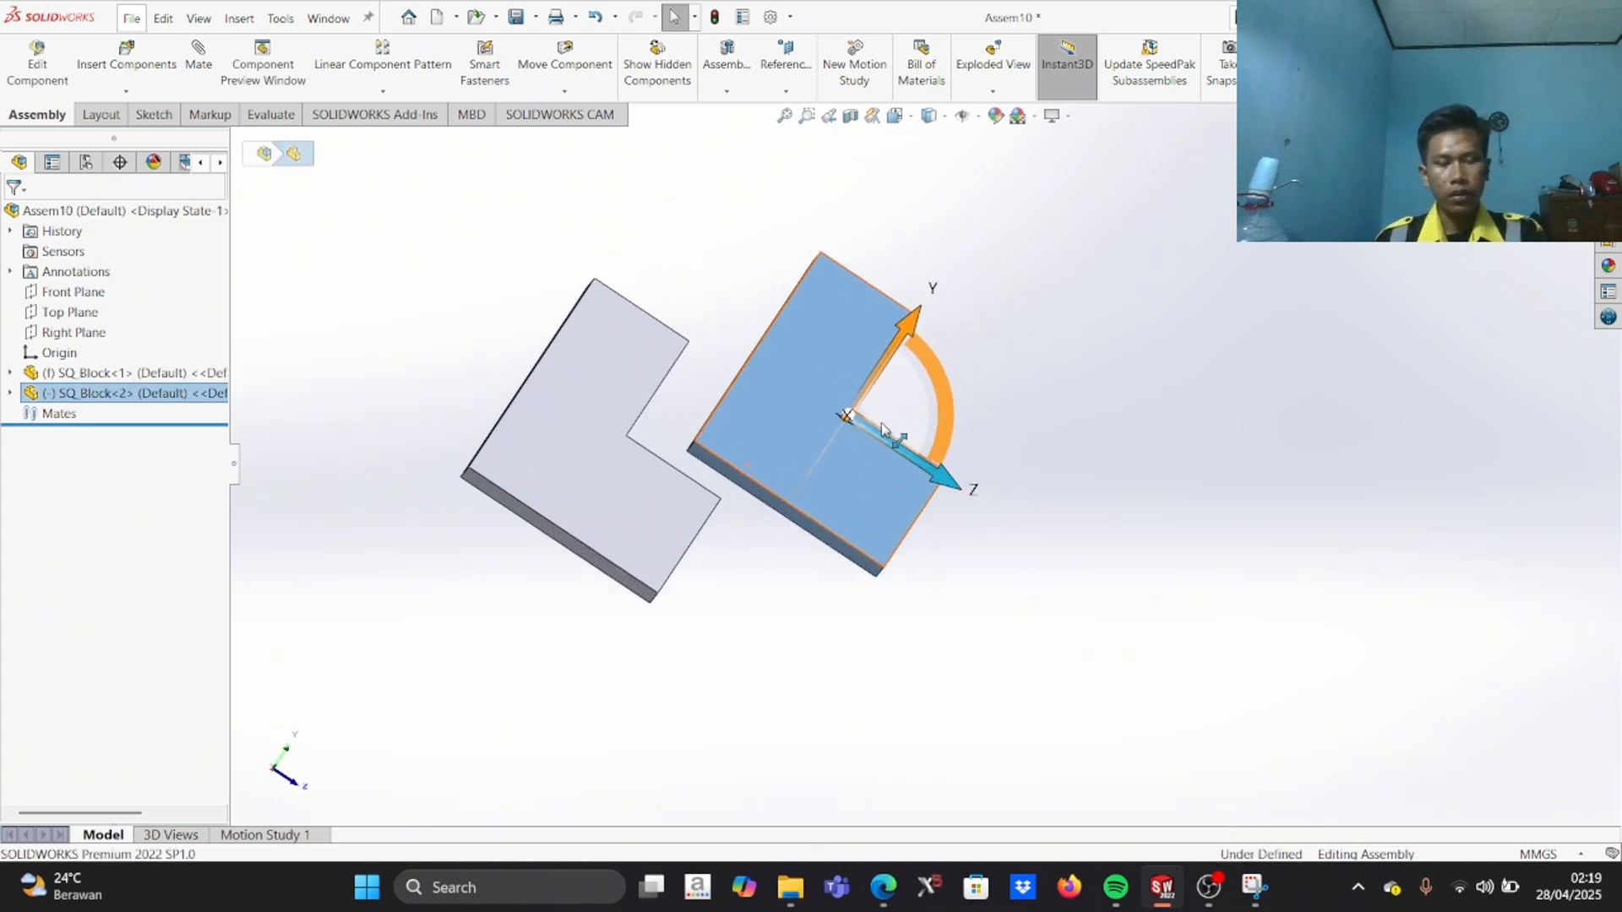
pyautogui.moveTo(937, 390); pyautogui.dragTo(758, 454)
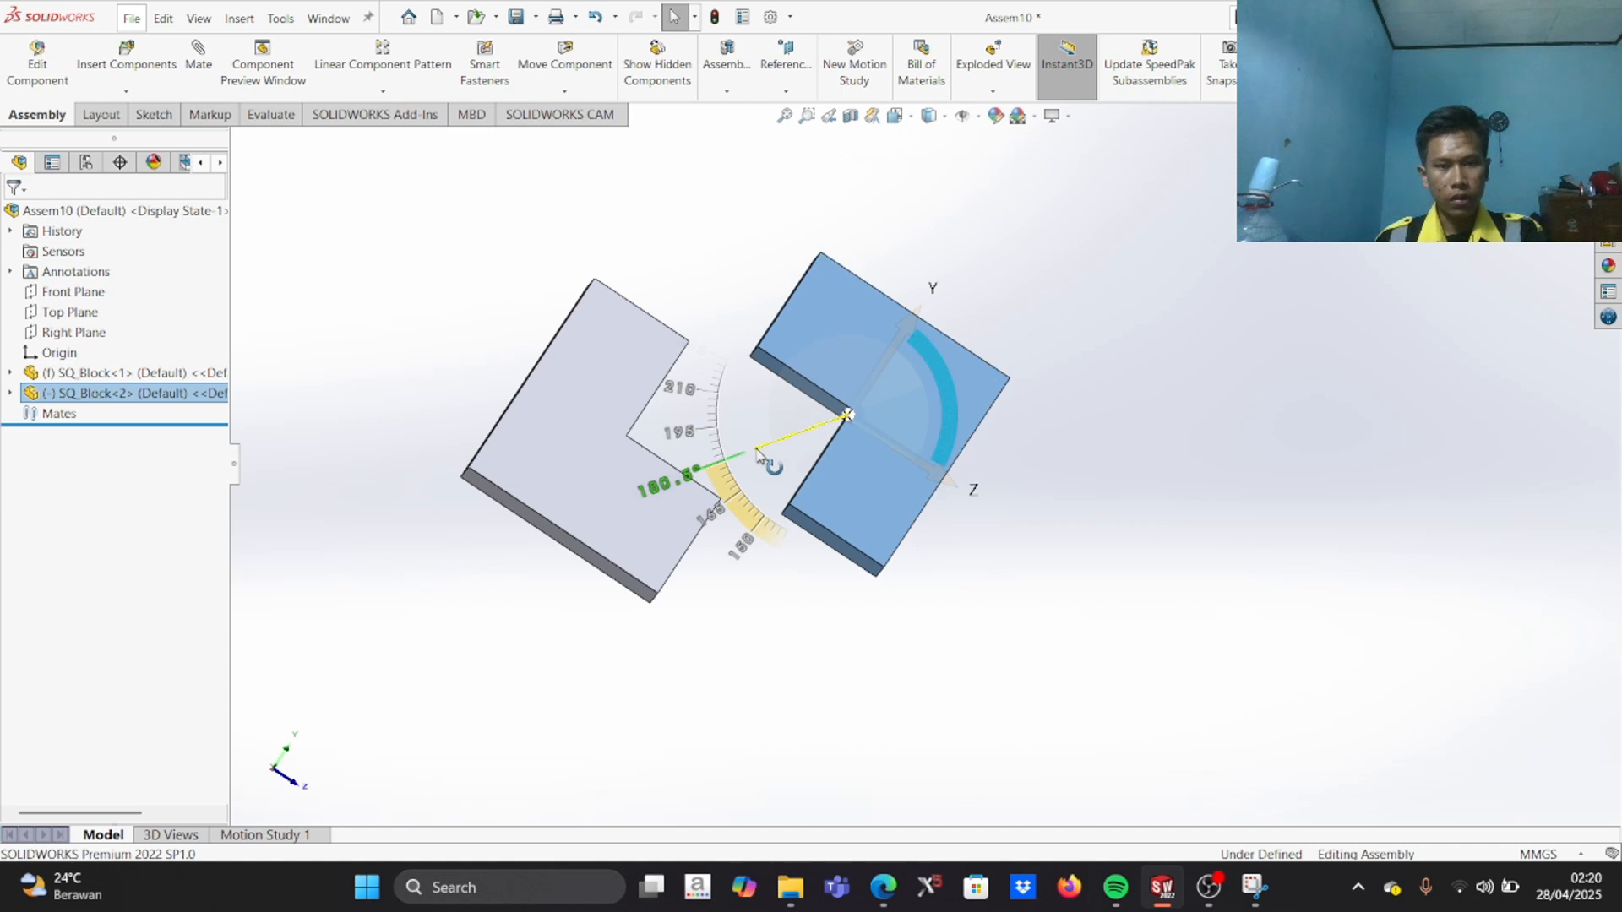
pyautogui.moveTo(757, 452); pyautogui.dragTo(760, 448)
pyautogui.click(1091, 461)
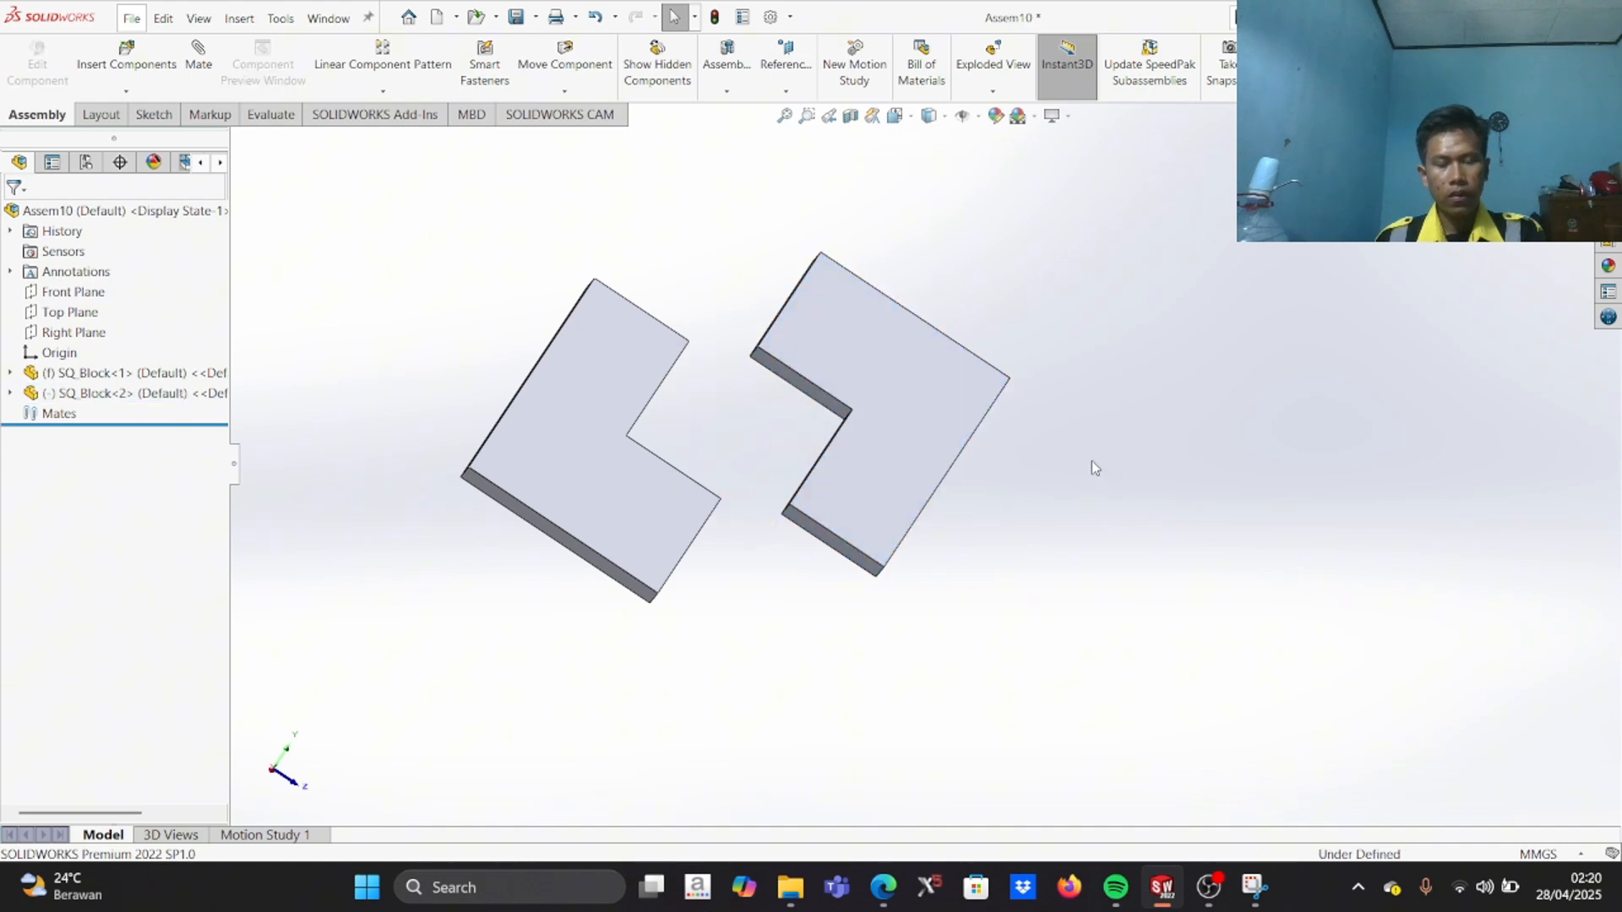
# Step: Start a mate using the notch-side corner vertex at the end of the rotated block's leg
pyautogui.moveTo(1101, 458); pyautogui.dragTo(751, 414, button='middle')
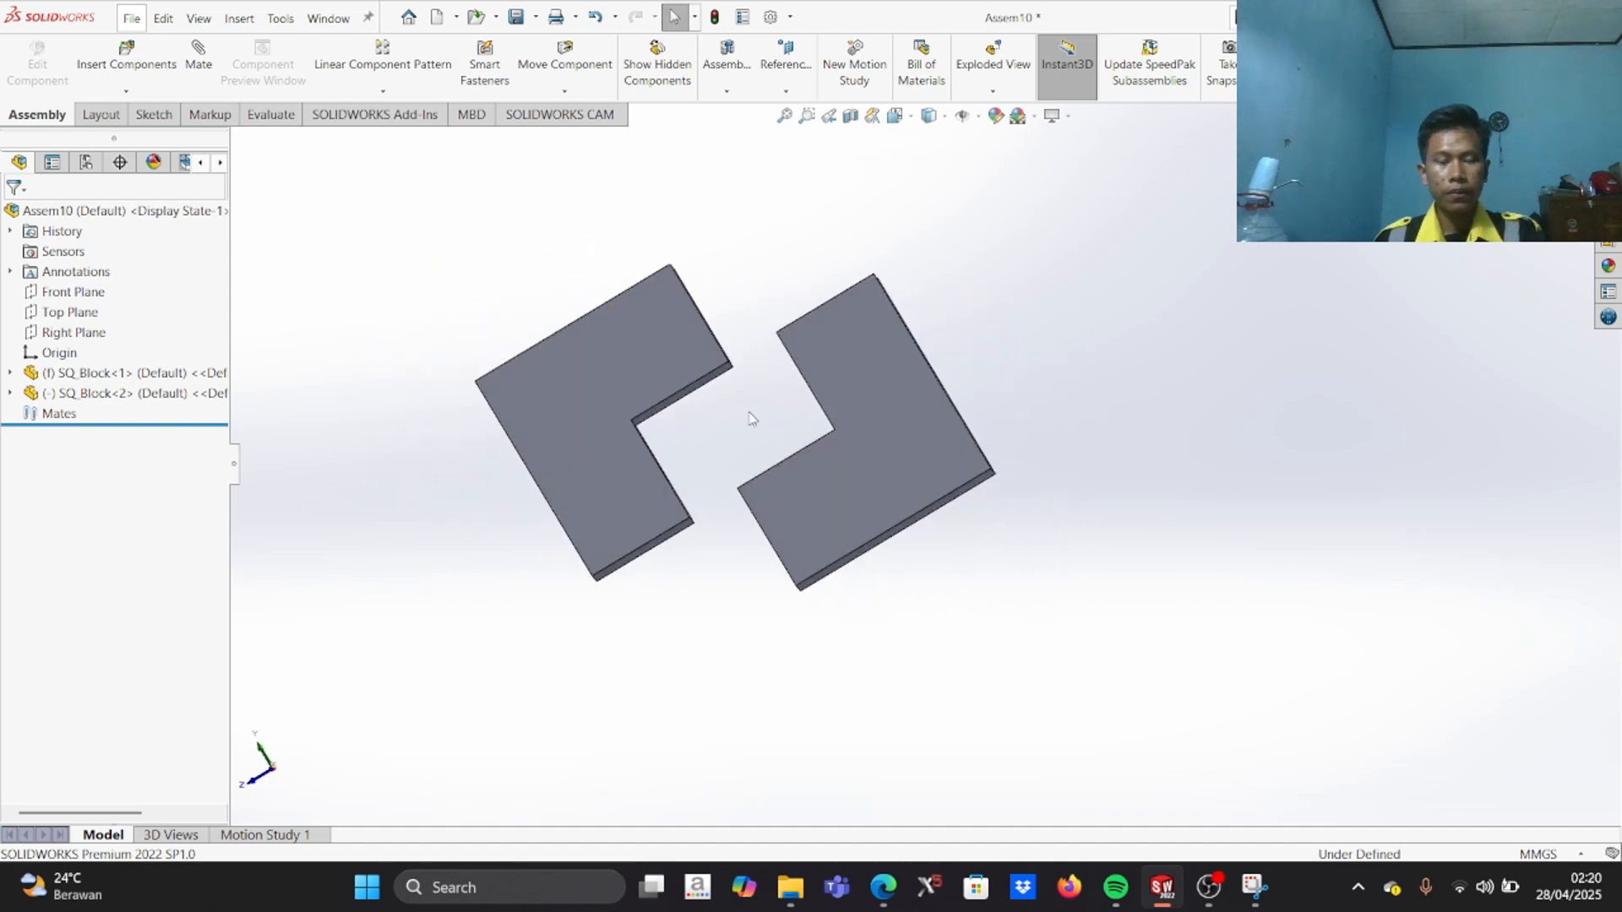
pyautogui.scroll(1, 711, 434)
pyautogui.scroll(-4, 744, 355)
pyautogui.moveTo(797, 357); pyautogui.dragTo(831, 402, button='middle')
pyautogui.scroll(-3, 718, 310)
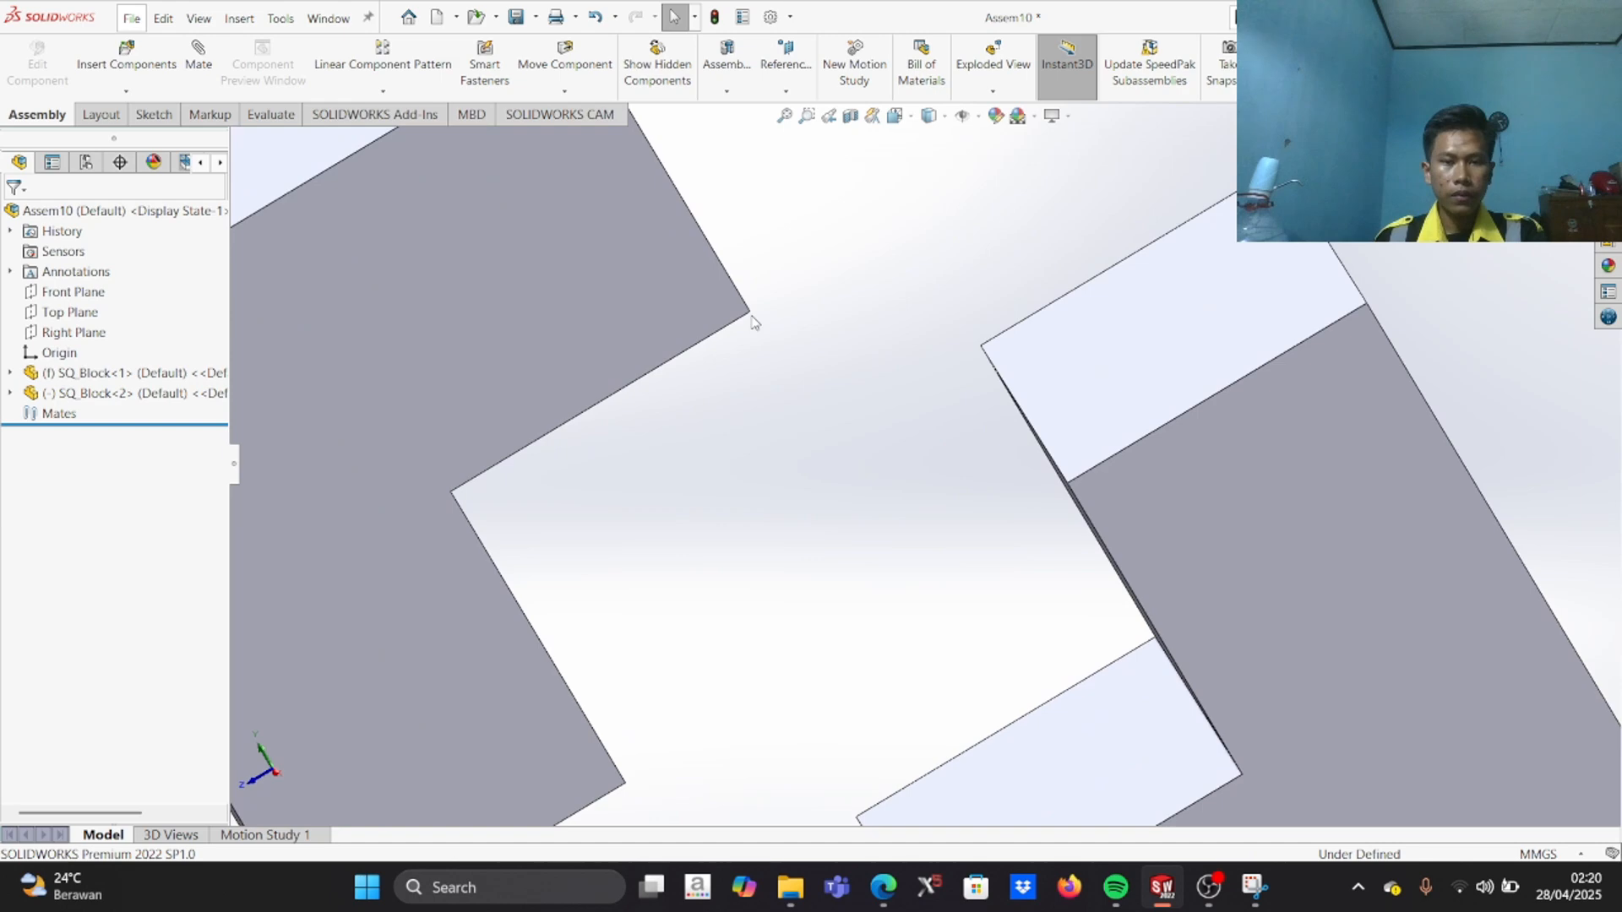
pyautogui.click(750, 314)
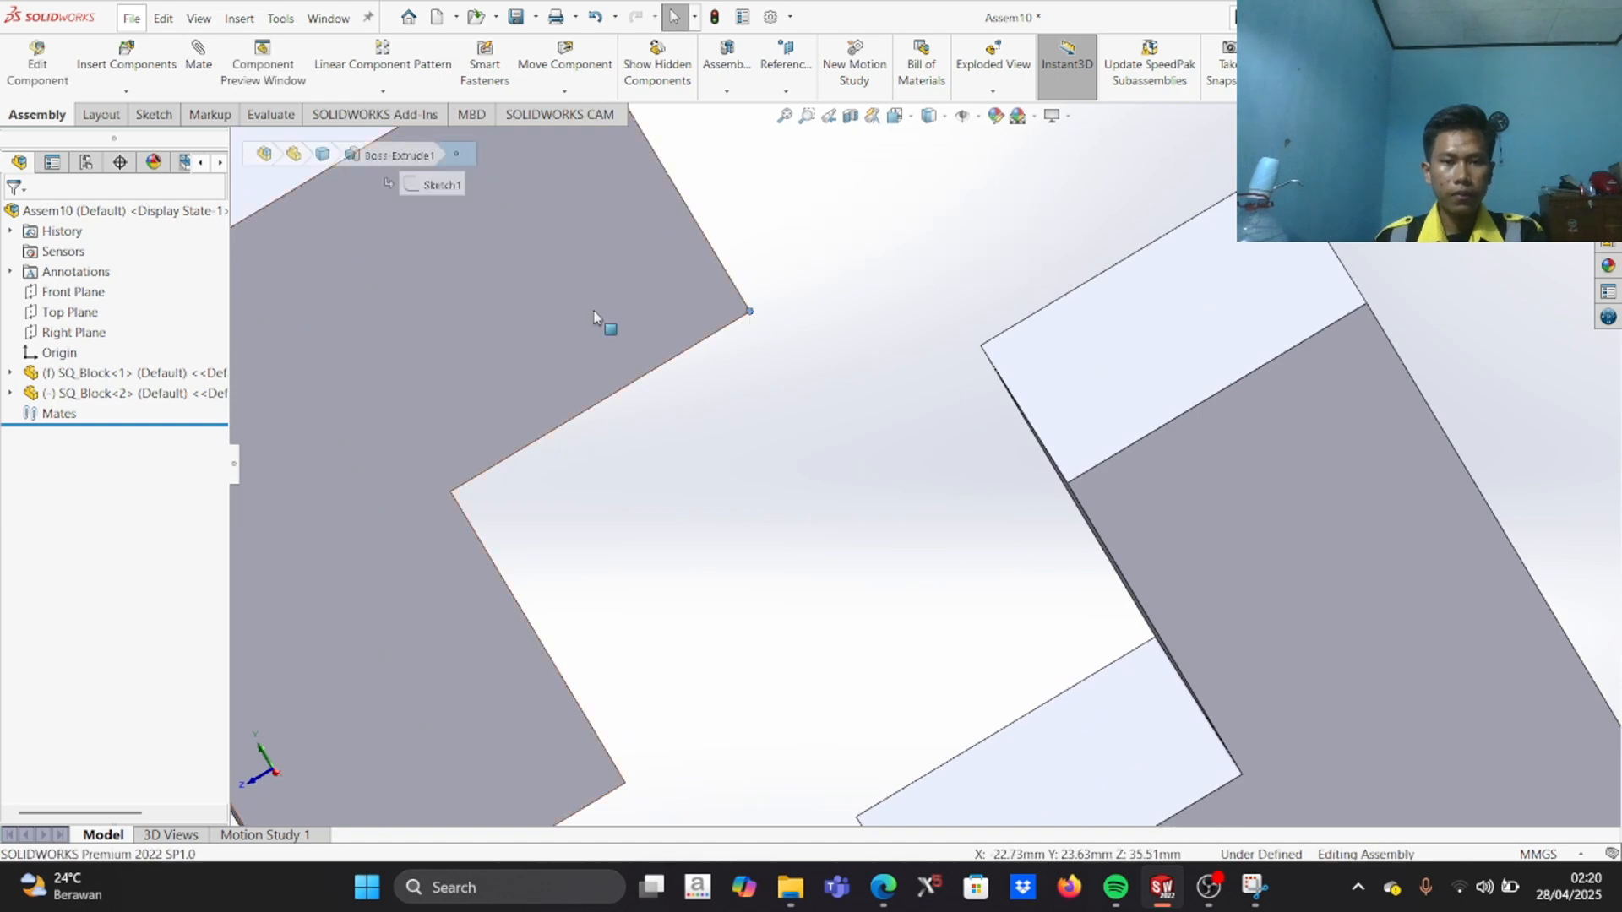
pyautogui.click(200, 61)
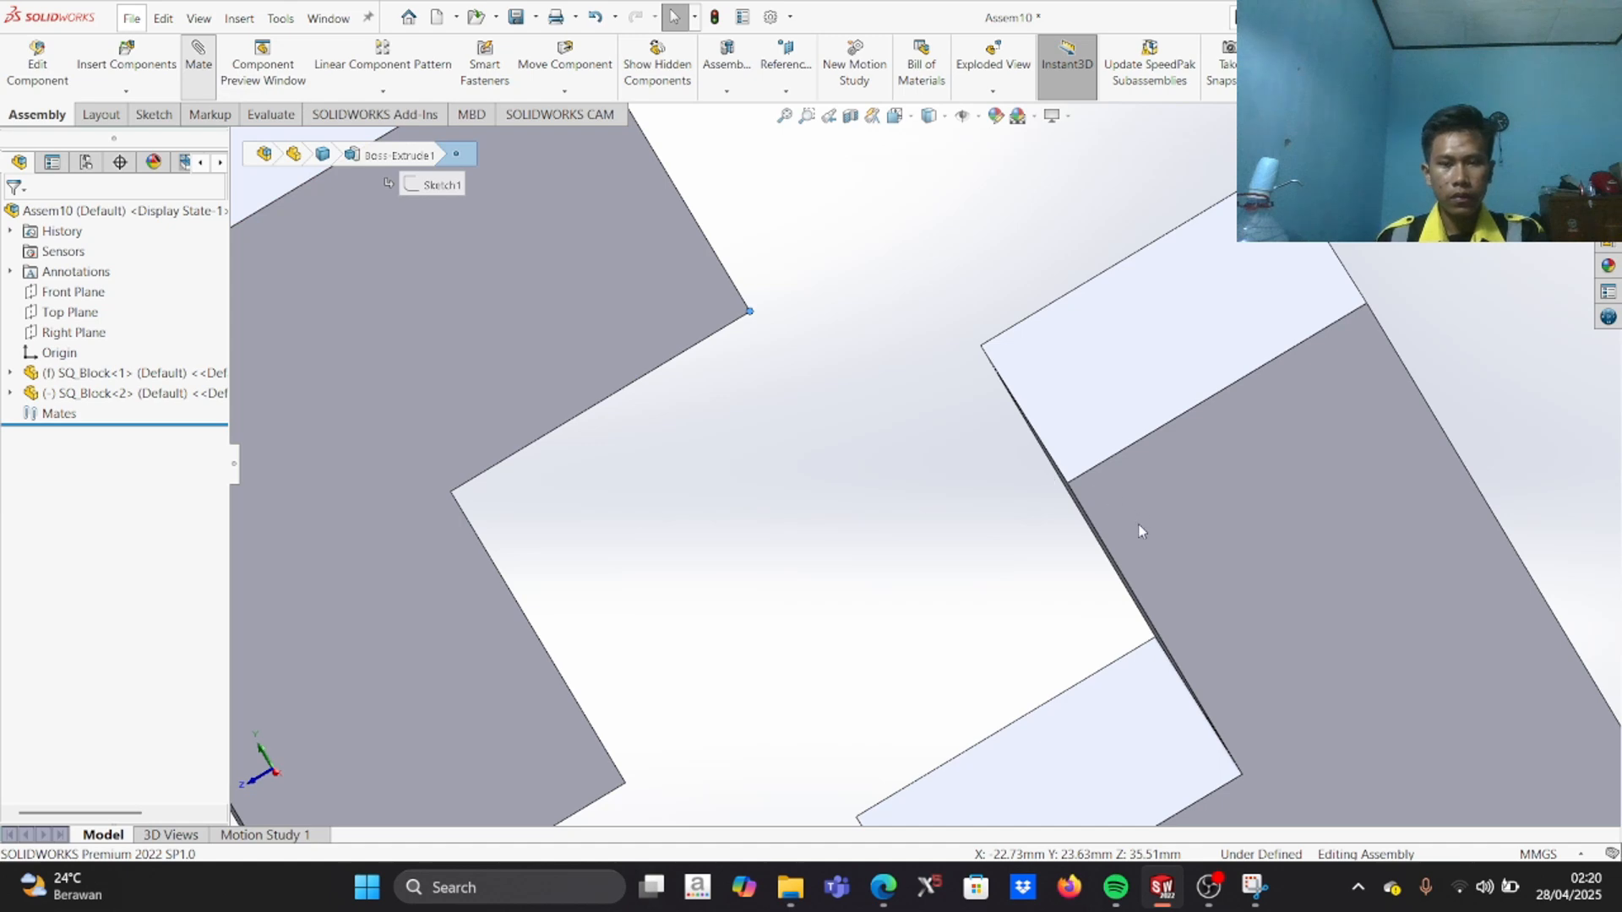
pyautogui.scroll(-5, 1152, 549)
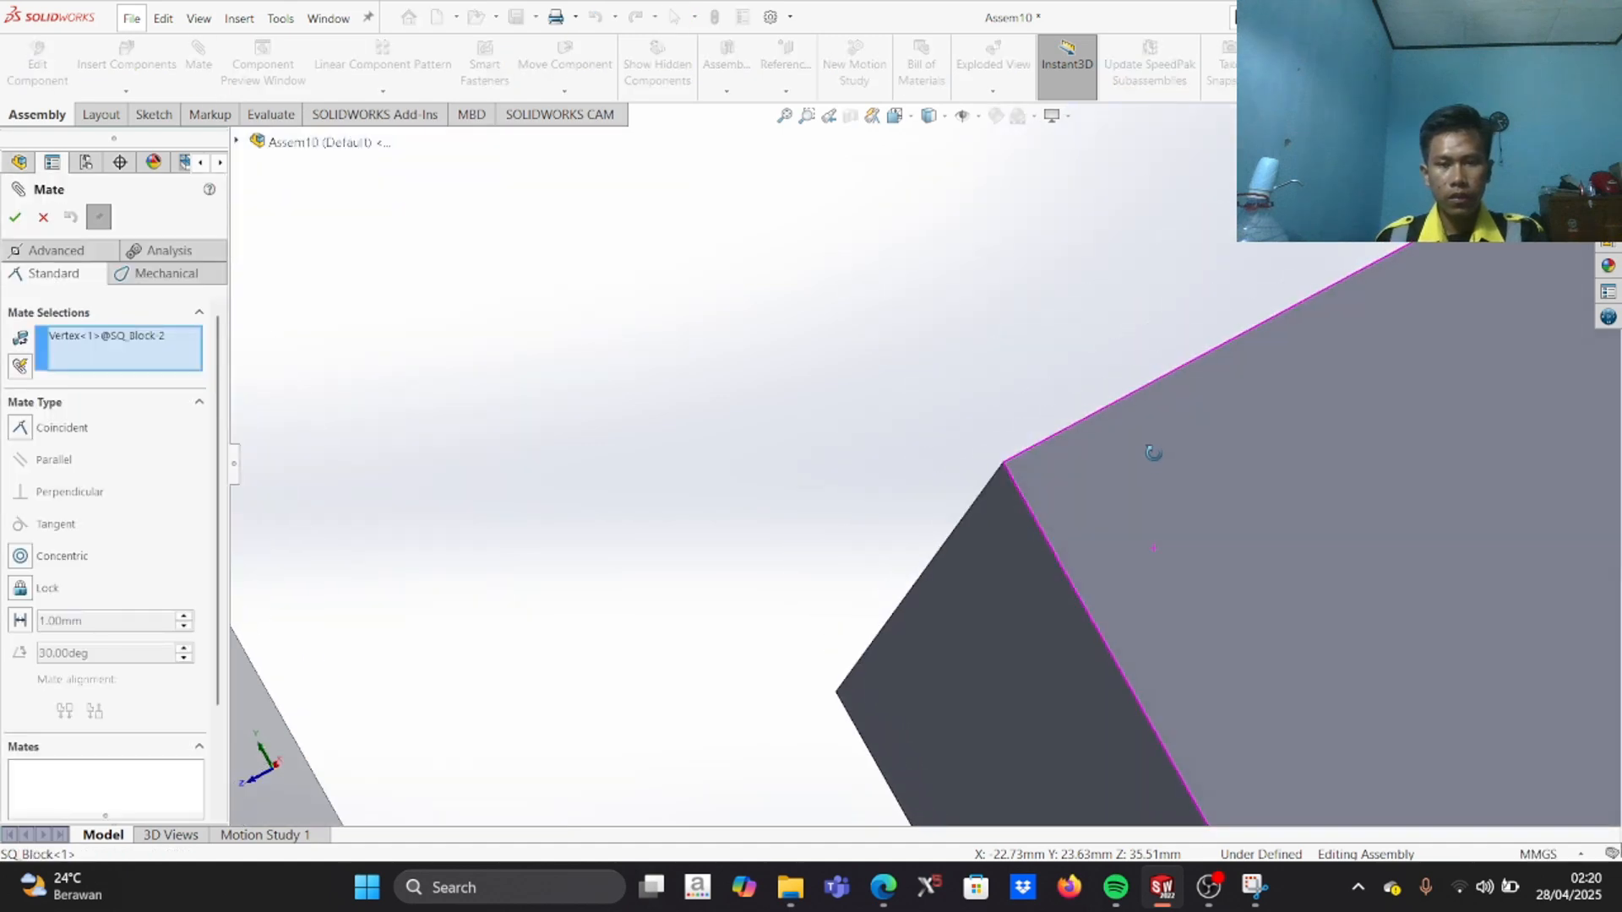
pyautogui.click(1003, 465)
pyautogui.scroll(4, 902, 545)
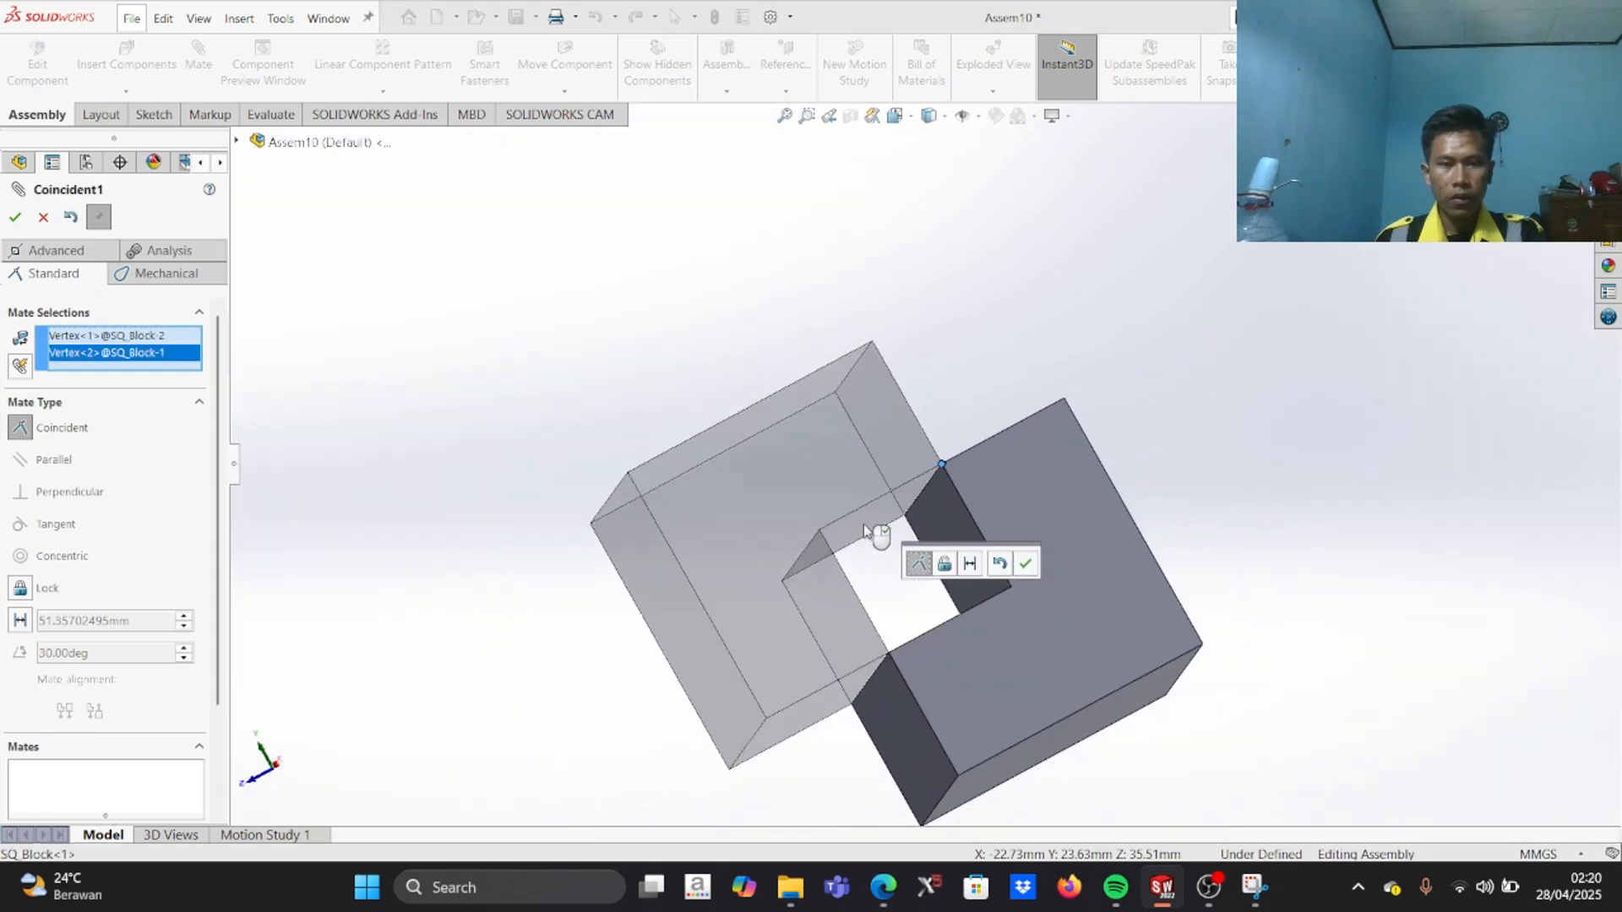
pyautogui.moveTo(879, 535)
pyautogui.mouseDown(button='middle')
pyautogui.moveTo(984, 623)
pyautogui.moveTo(898, 583)
pyautogui.moveTo(851, 536)
pyautogui.moveTo(874, 551)
pyautogui.mouseUp(button='middle')
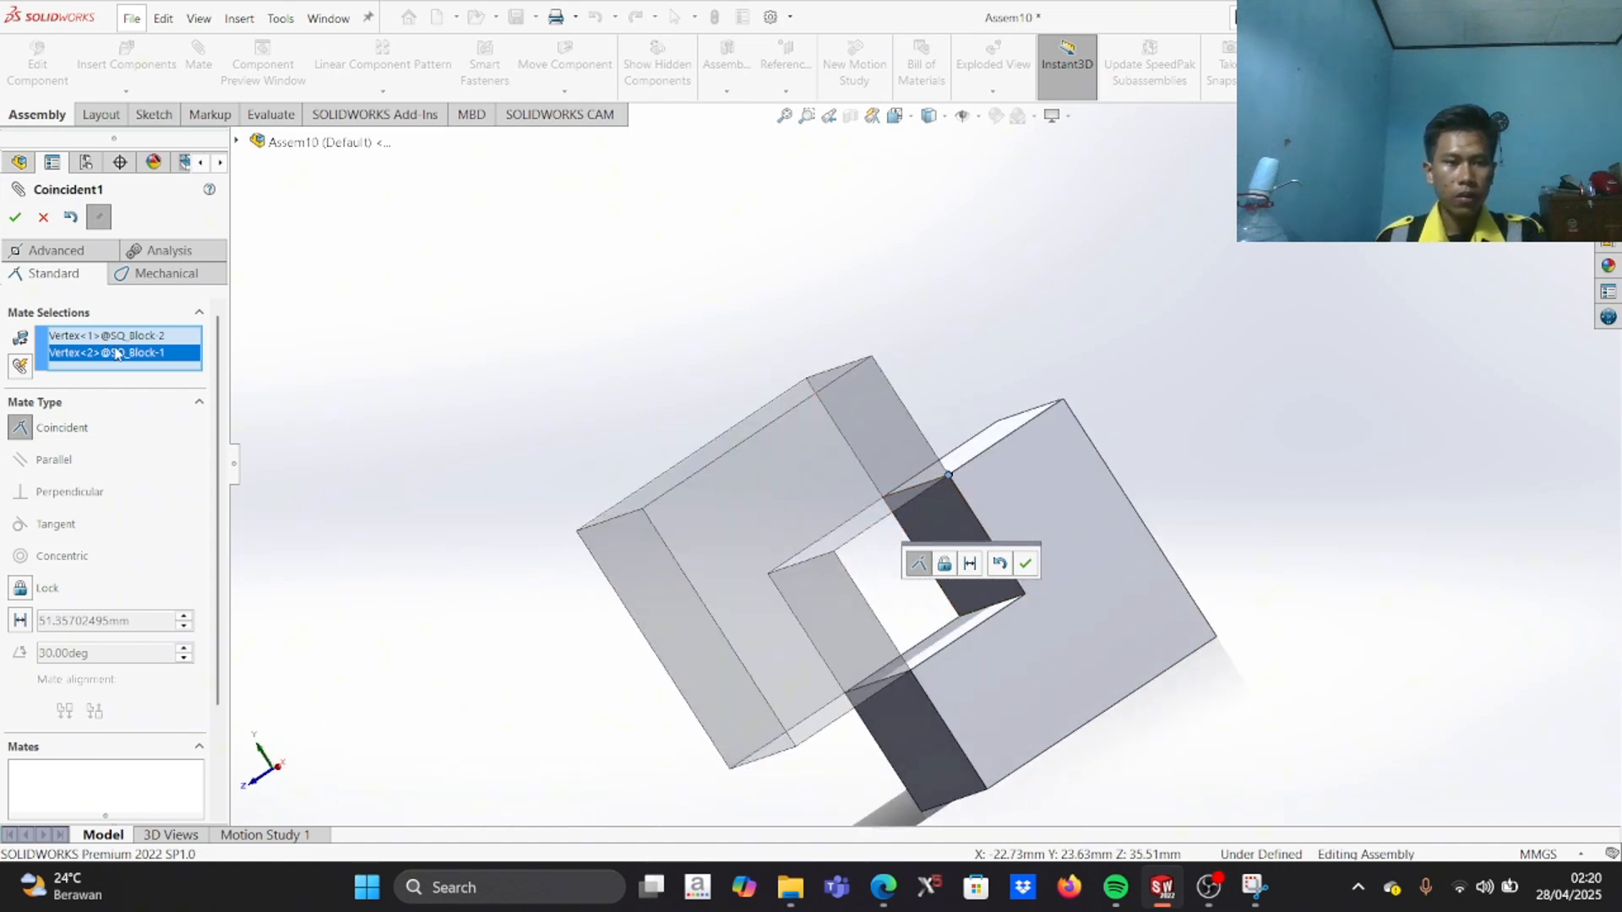
pyautogui.rightClick(115, 353)
pyautogui.click(173, 382)
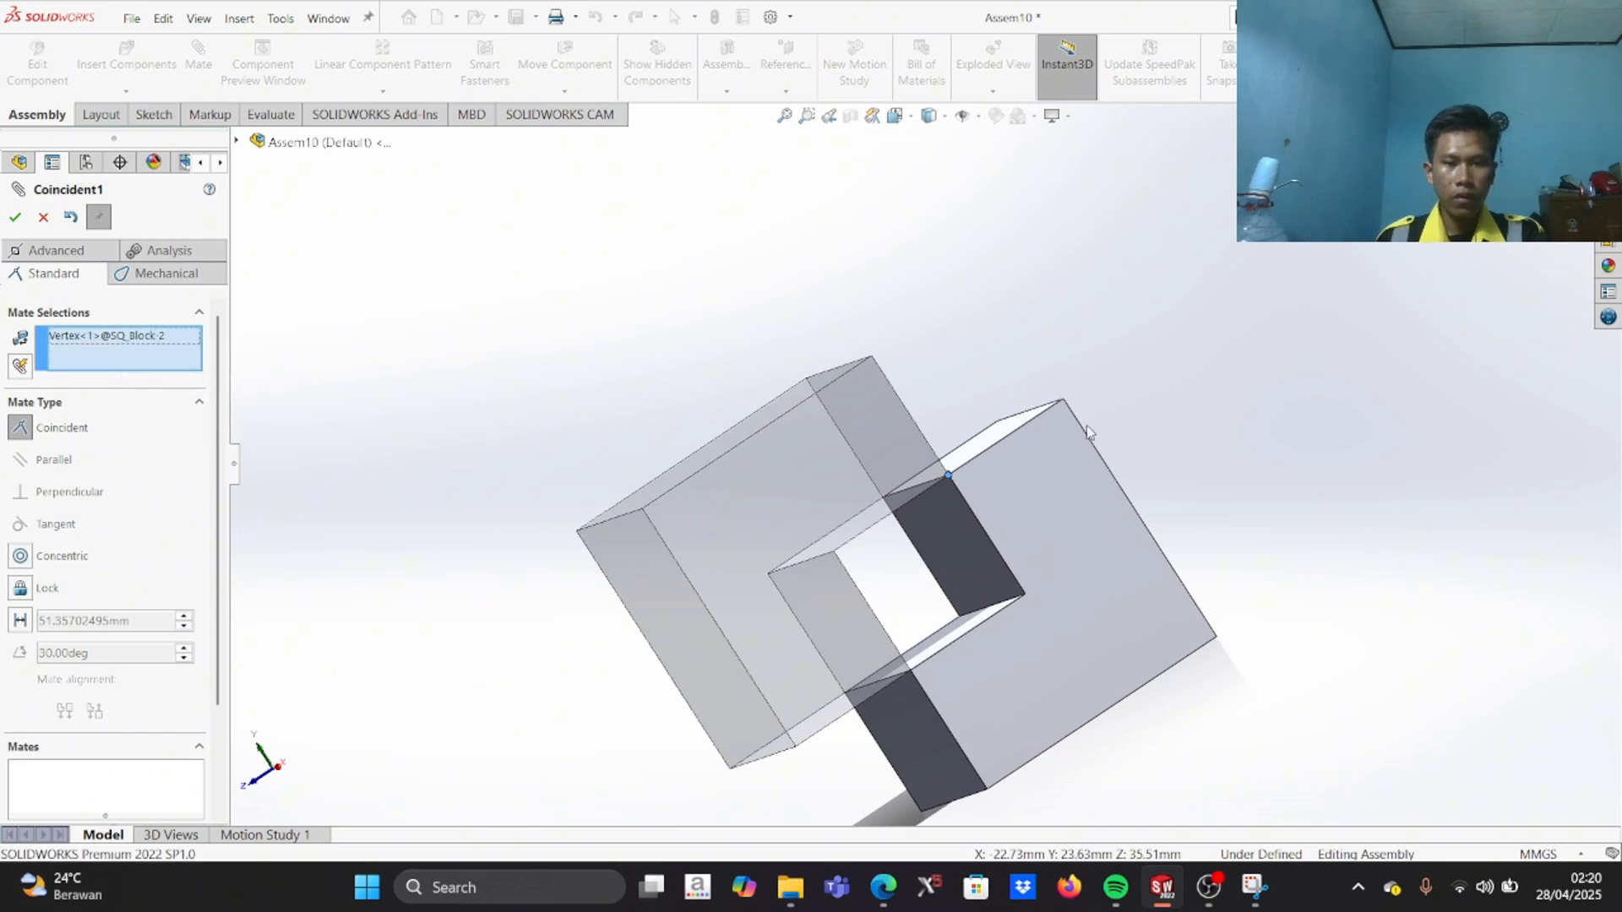
# Step: Add a coincident mate between the rotated block's selected vertex and the fixed block's outer top rear corner vertex
pyautogui.scroll(-4, 1081, 406)
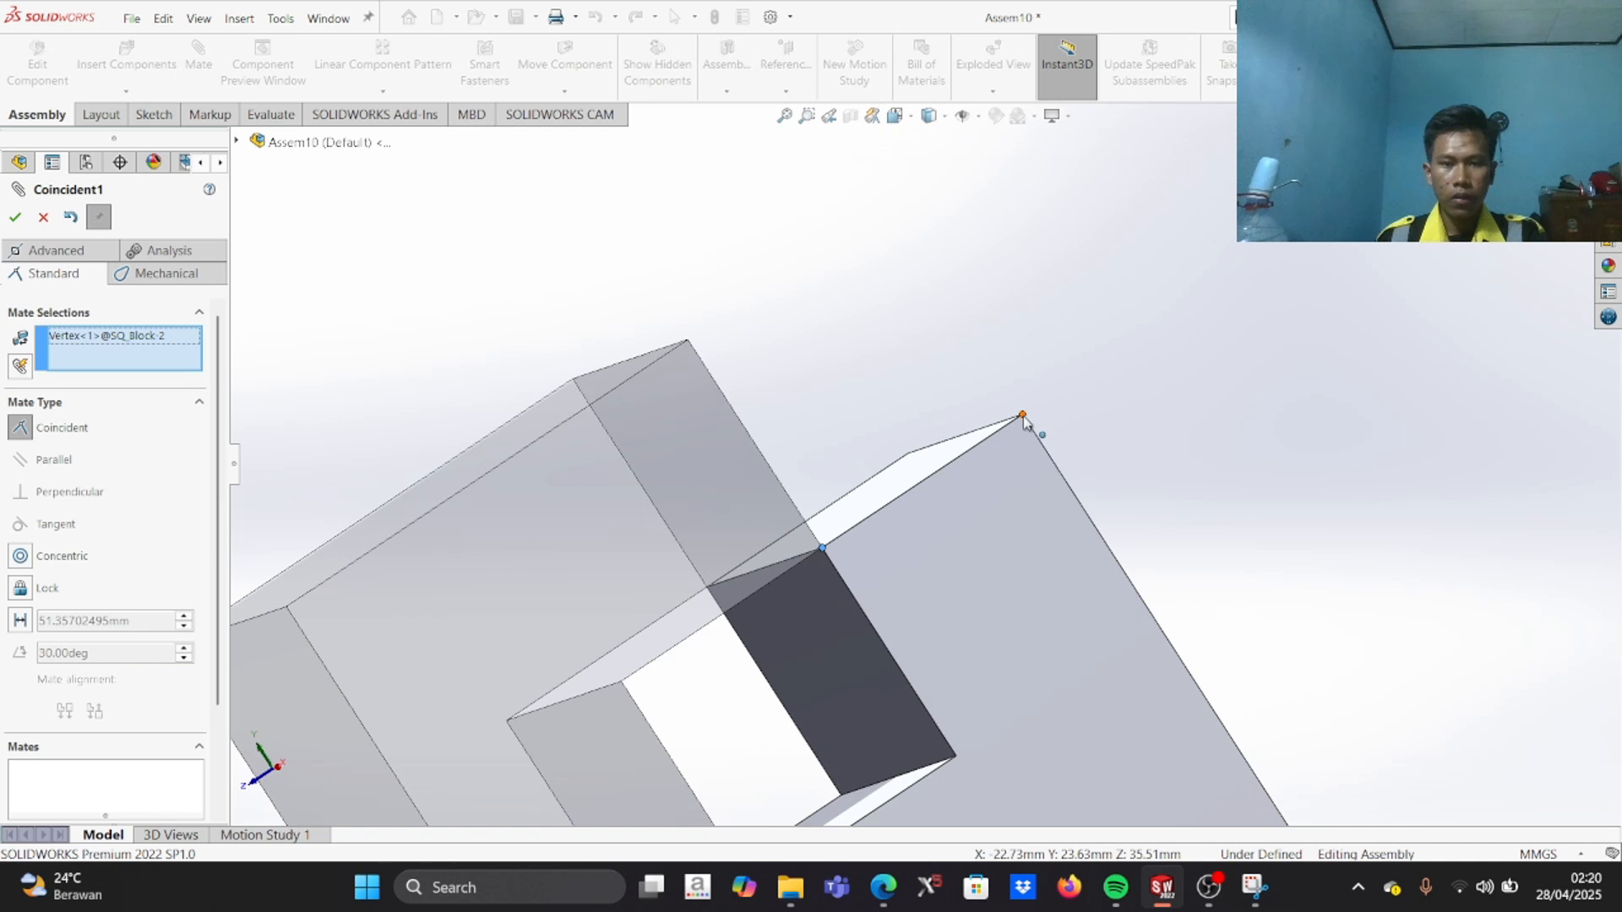
pyautogui.click(1023, 416)
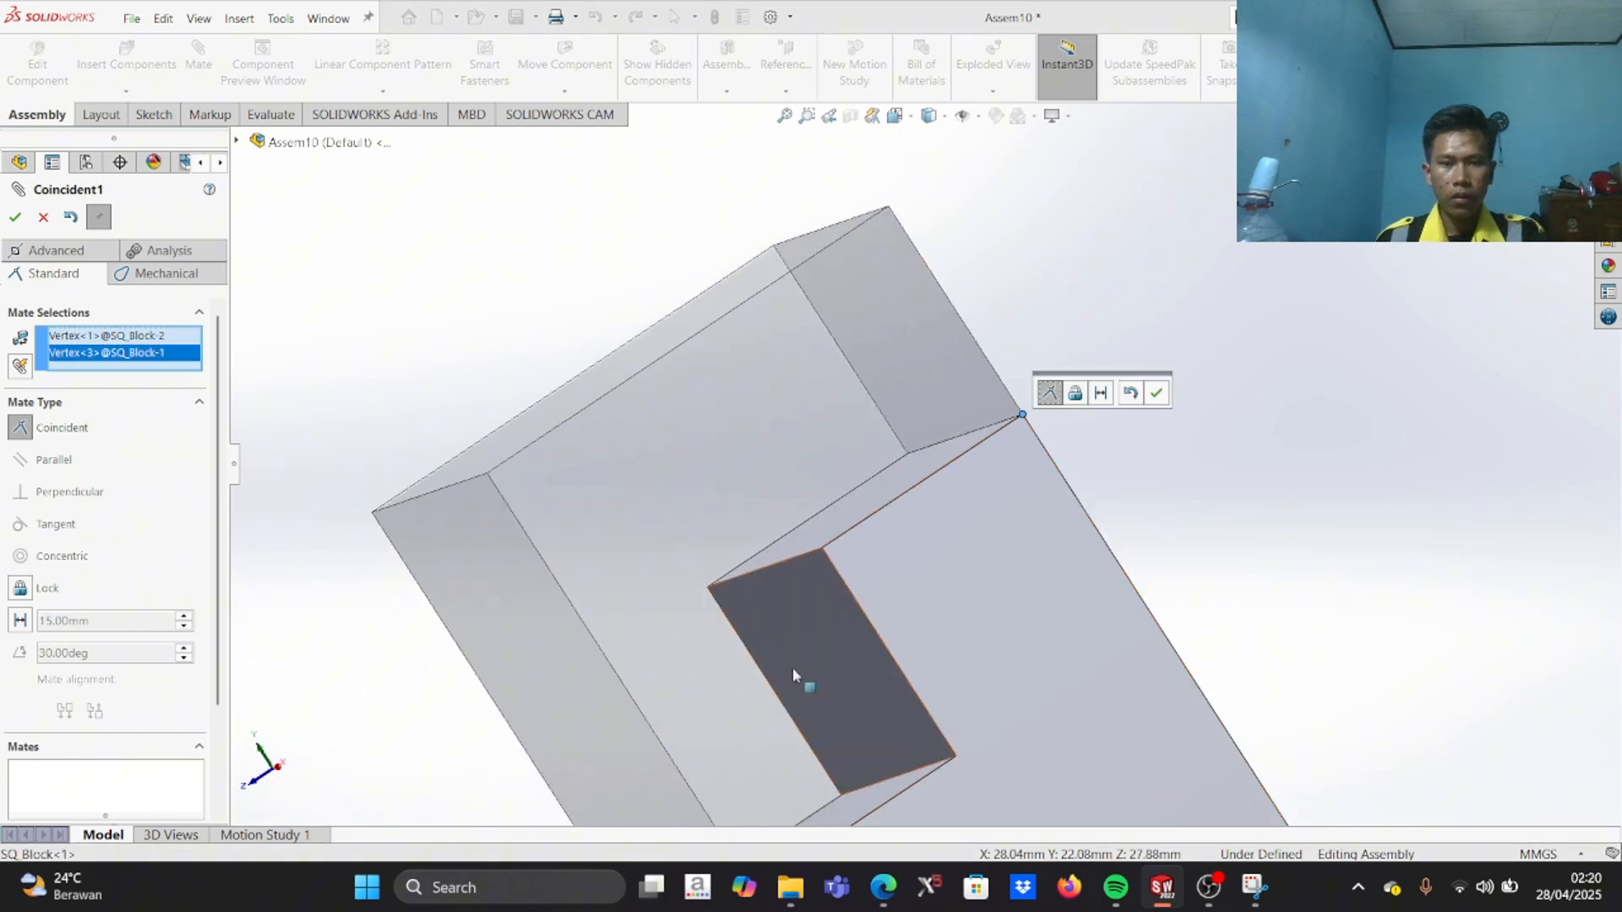
pyautogui.moveTo(738, 749); pyautogui.dragTo(942, 526, button='middle')
pyautogui.scroll(3, 769, 668)
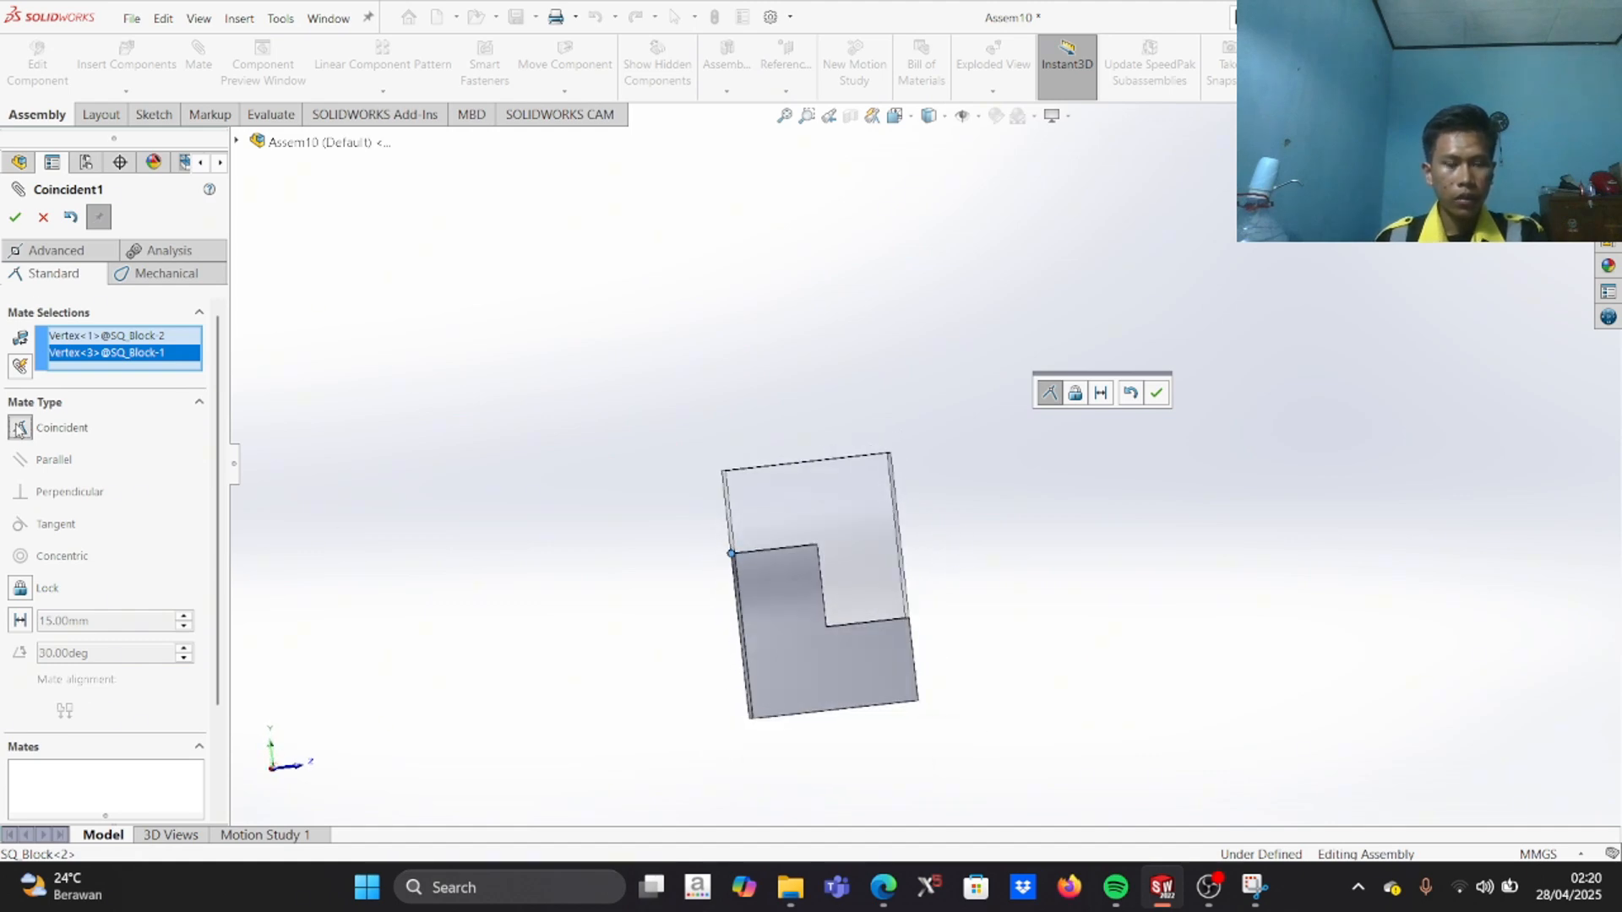
pyautogui.click(15, 220)
pyautogui.scroll(-6, 967, 566)
pyautogui.scroll(3, 767, 543)
pyautogui.moveTo(894, 459); pyautogui.dragTo(793, 504, button='middle')
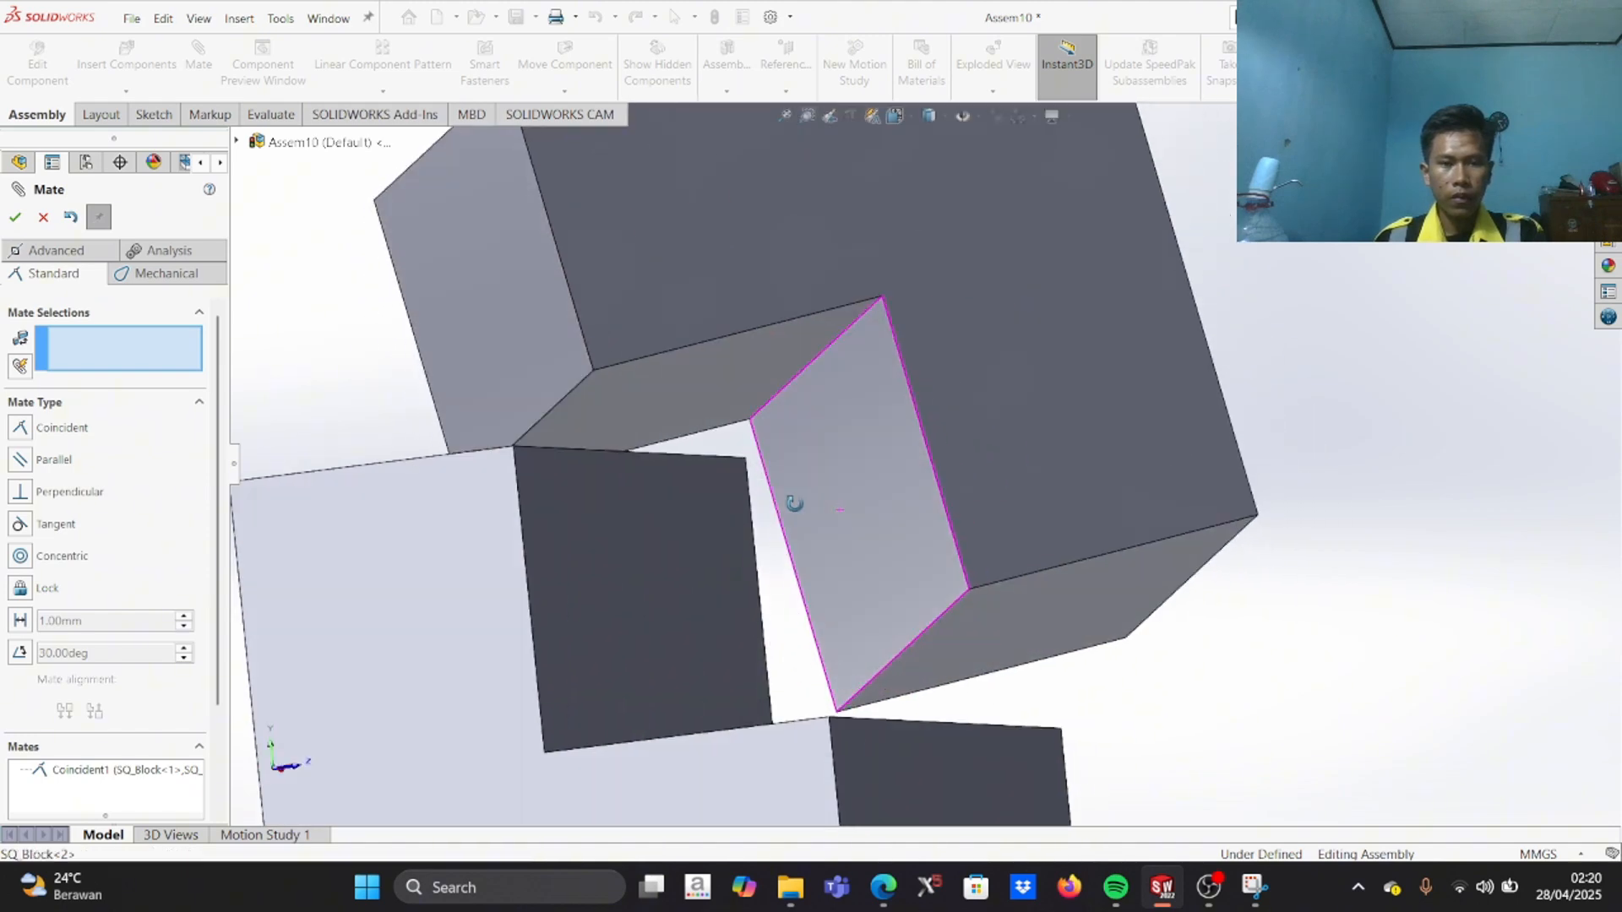
pyautogui.click(883, 298)
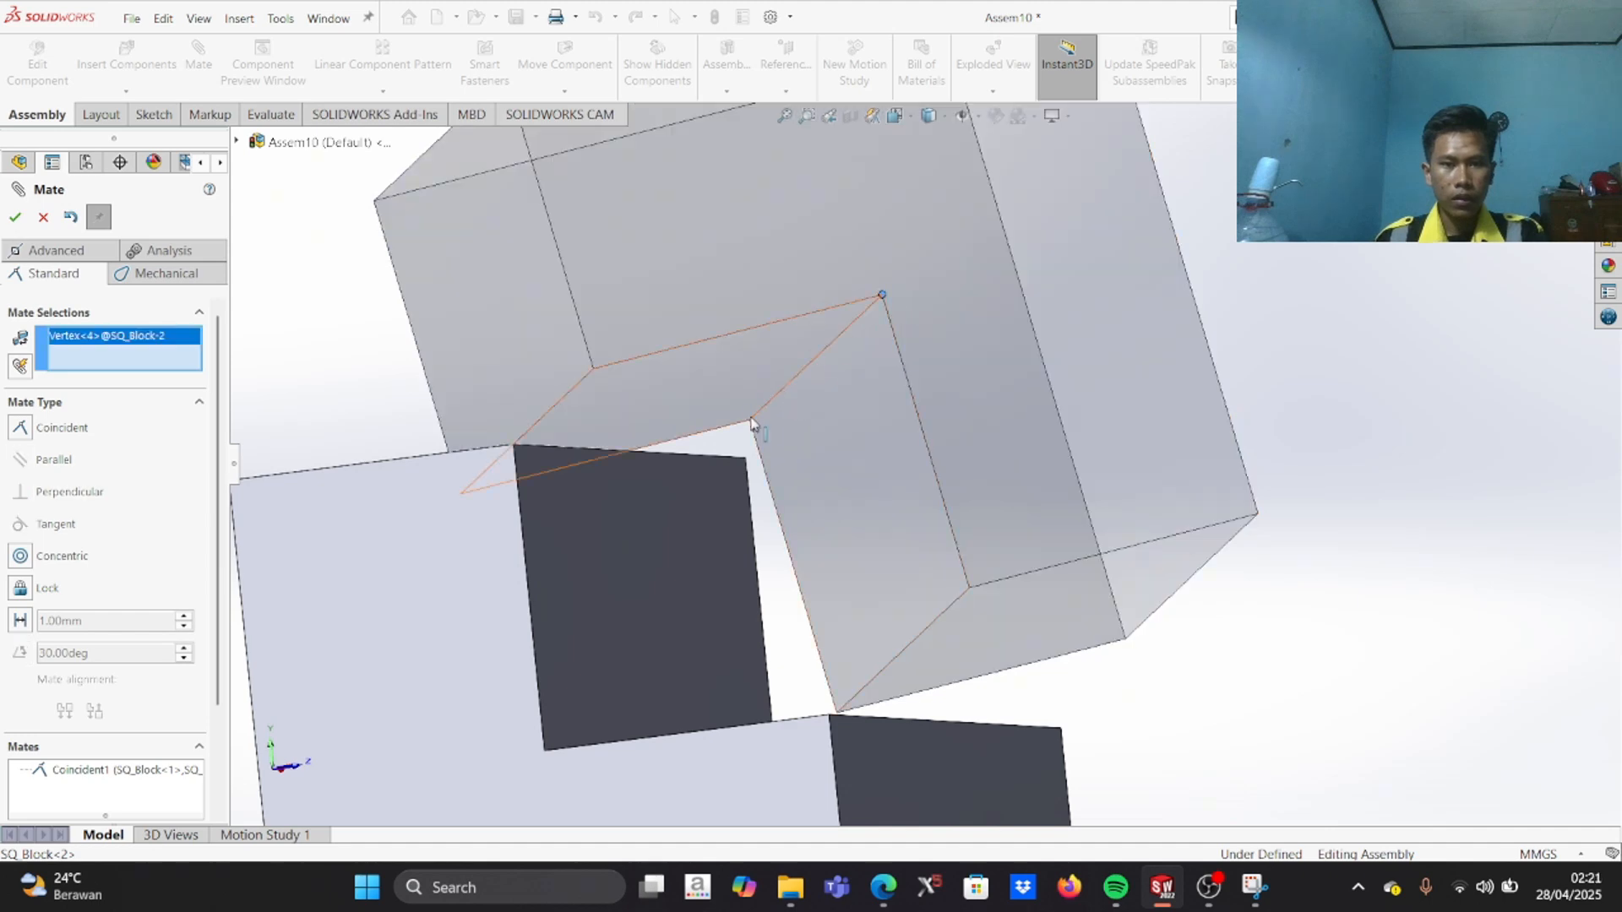
pyautogui.scroll(-5, 568, 464)
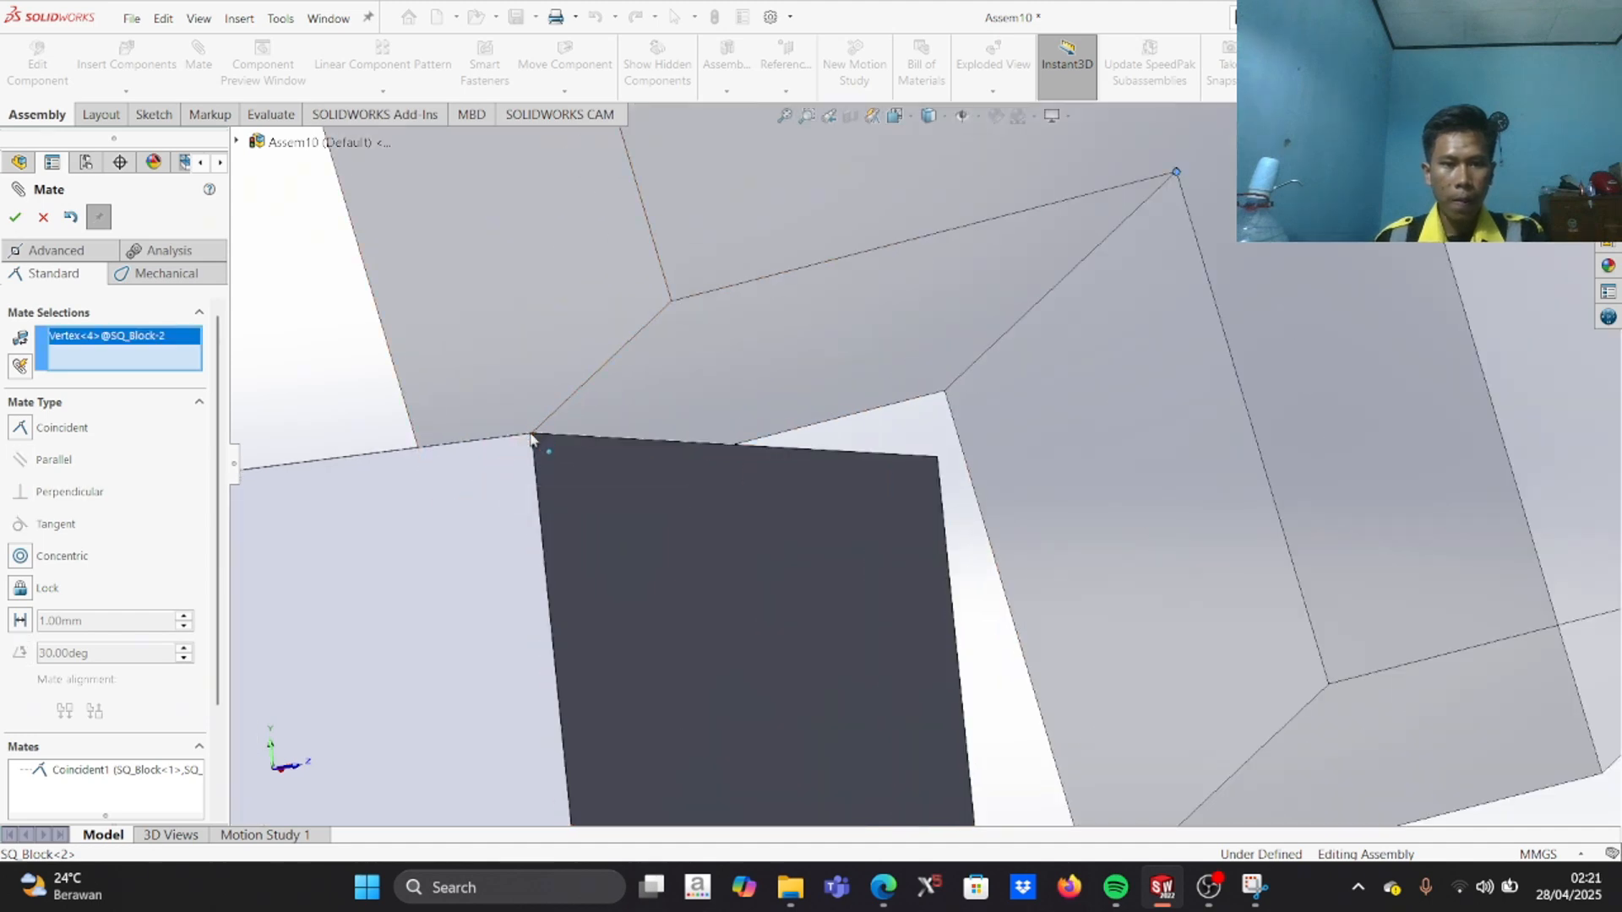
pyautogui.click(531, 437)
pyautogui.scroll(2, 576, 526)
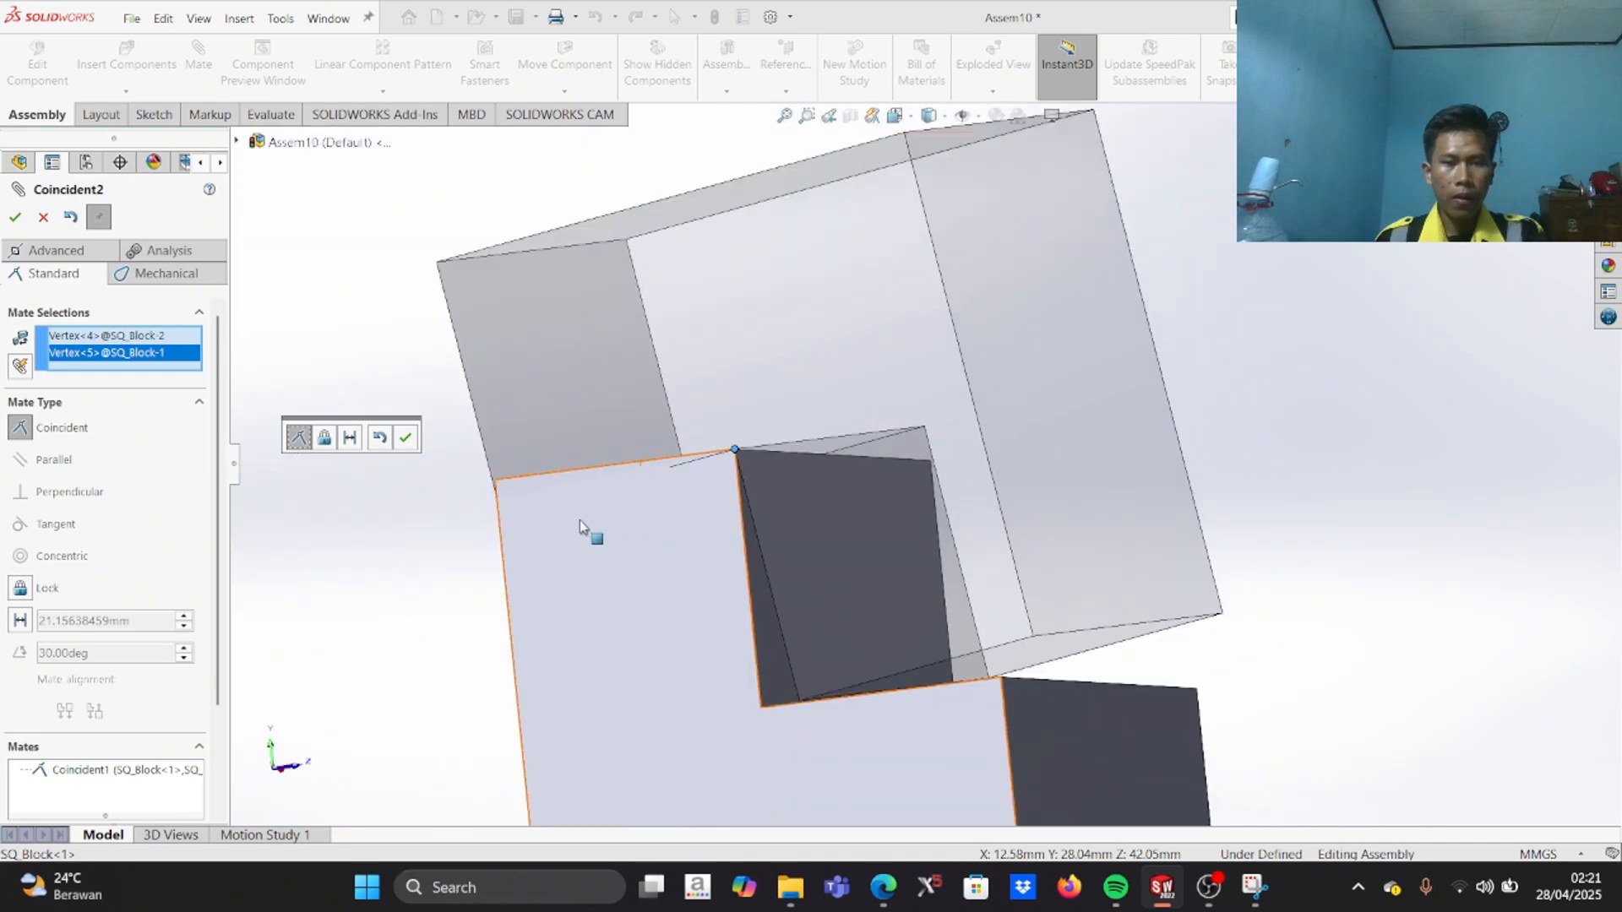
pyautogui.scroll(2, 583, 523)
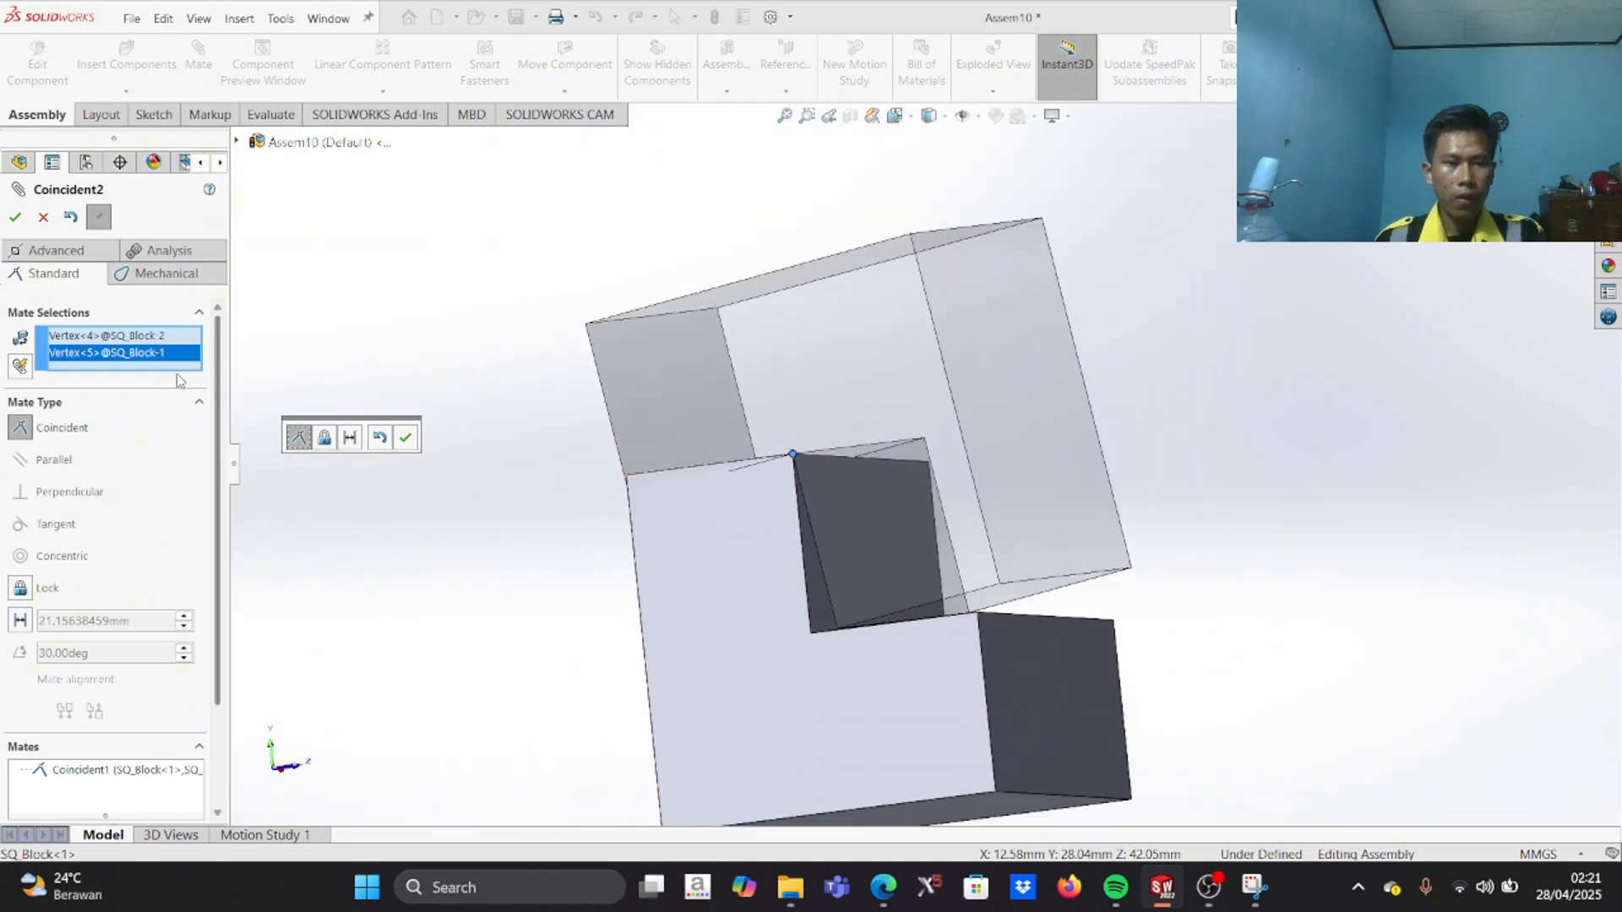
pyautogui.rightClick(173, 353)
pyautogui.click(329, 386)
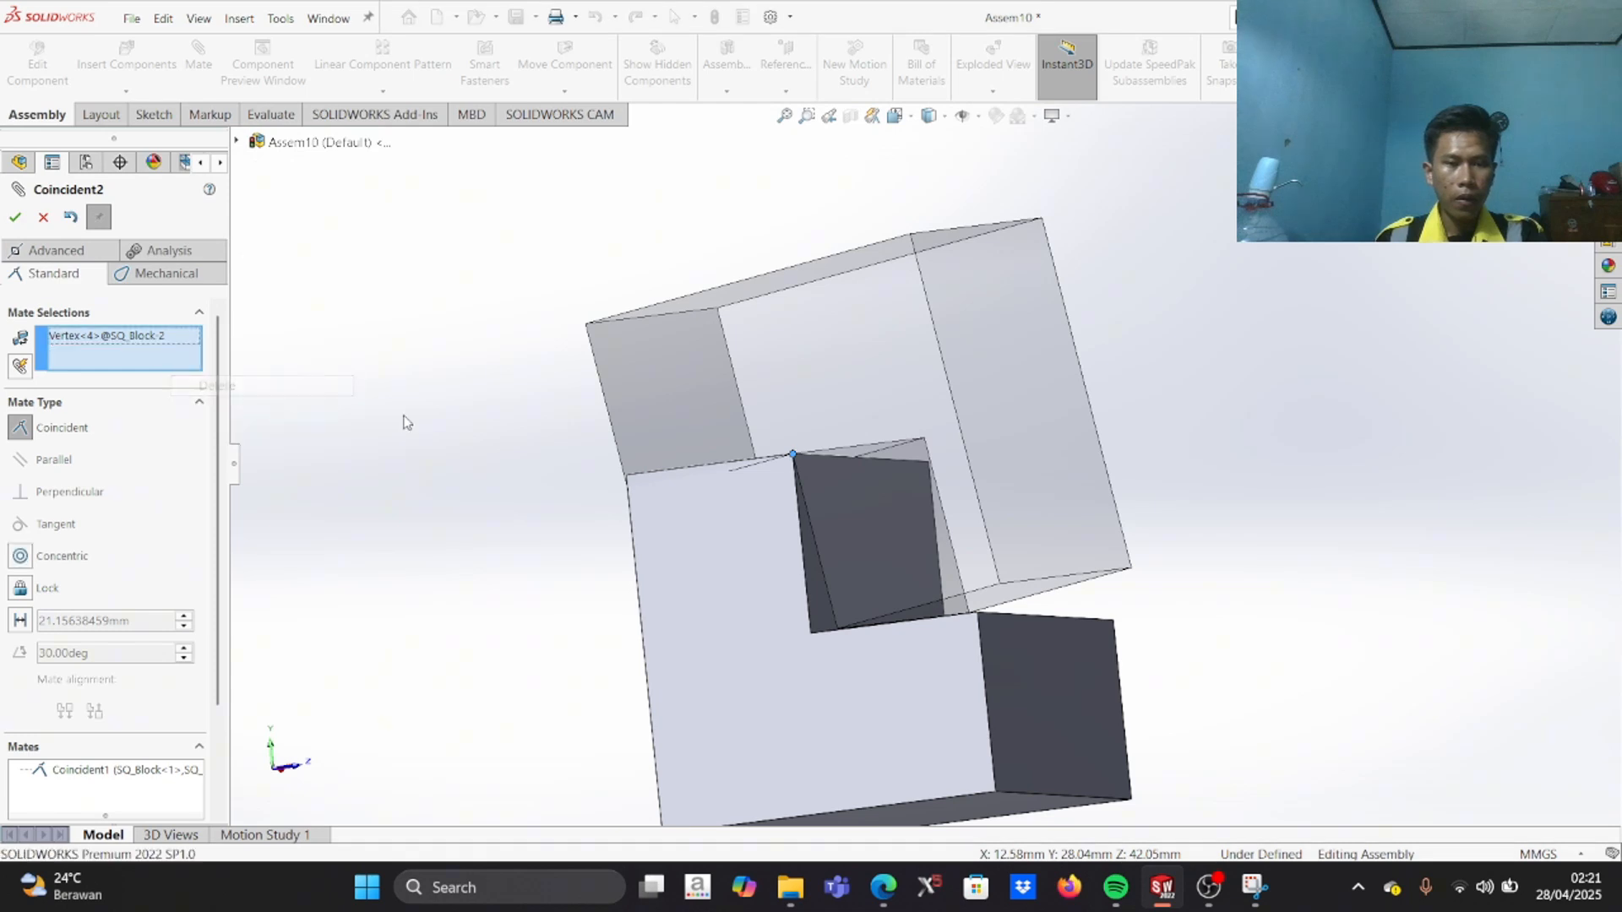
pyautogui.moveTo(671, 382); pyautogui.dragTo(747, 404)
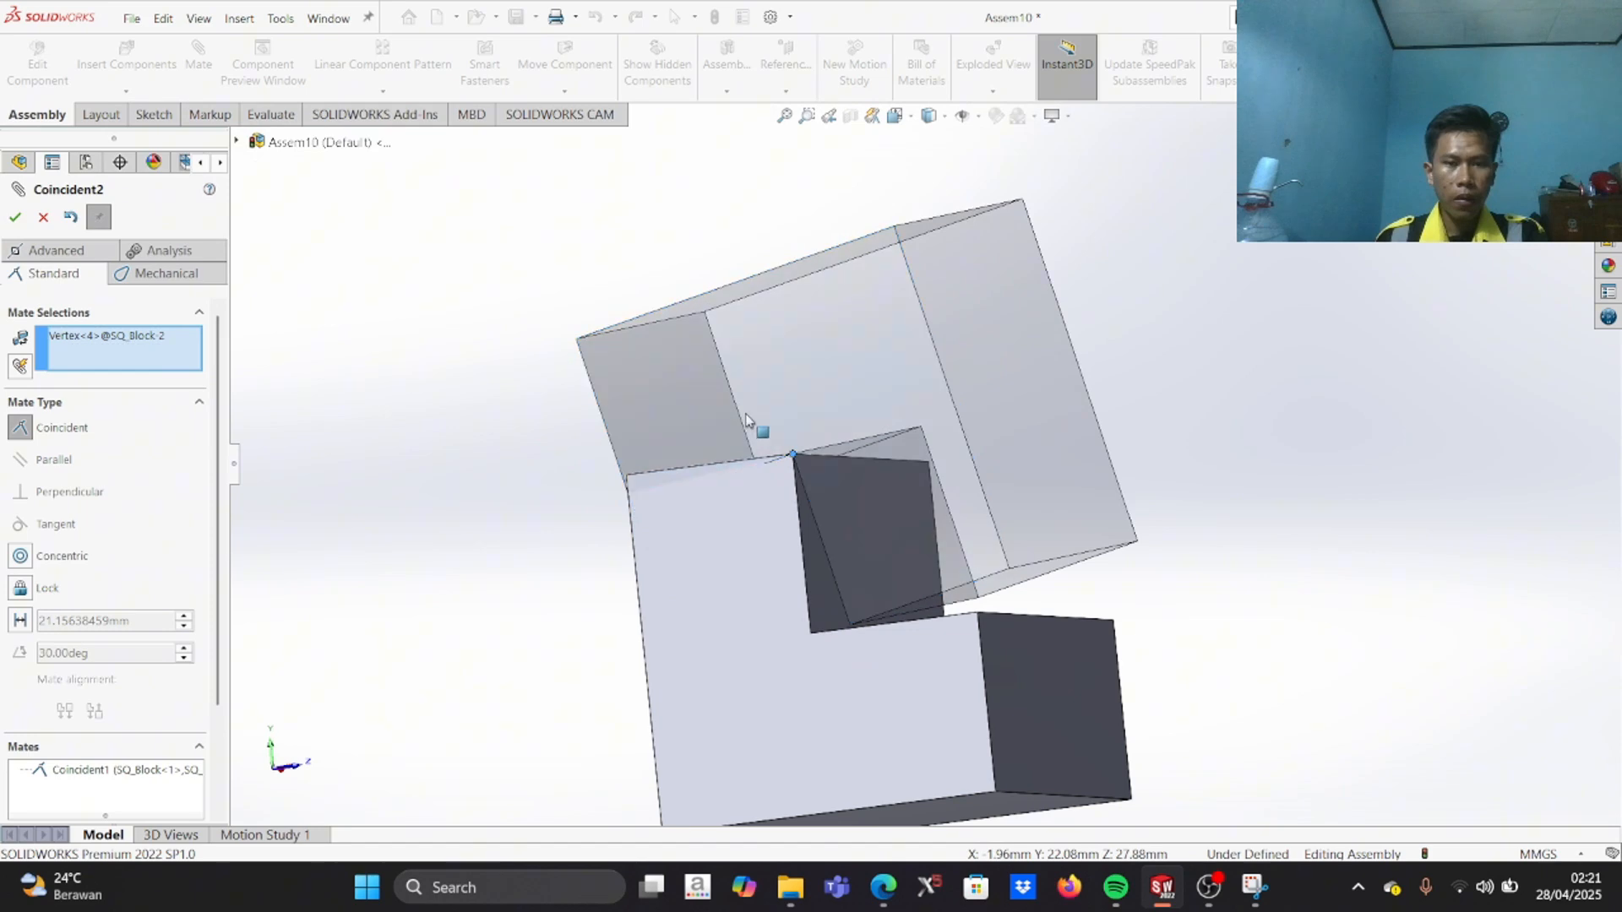
pyautogui.scroll(2, 540, 554)
pyautogui.scroll(-3, 568, 514)
pyautogui.moveTo(621, 500); pyautogui.dragTo(894, 439, button='middle')
pyautogui.moveTo(1056, 352); pyautogui.dragTo(1159, 418)
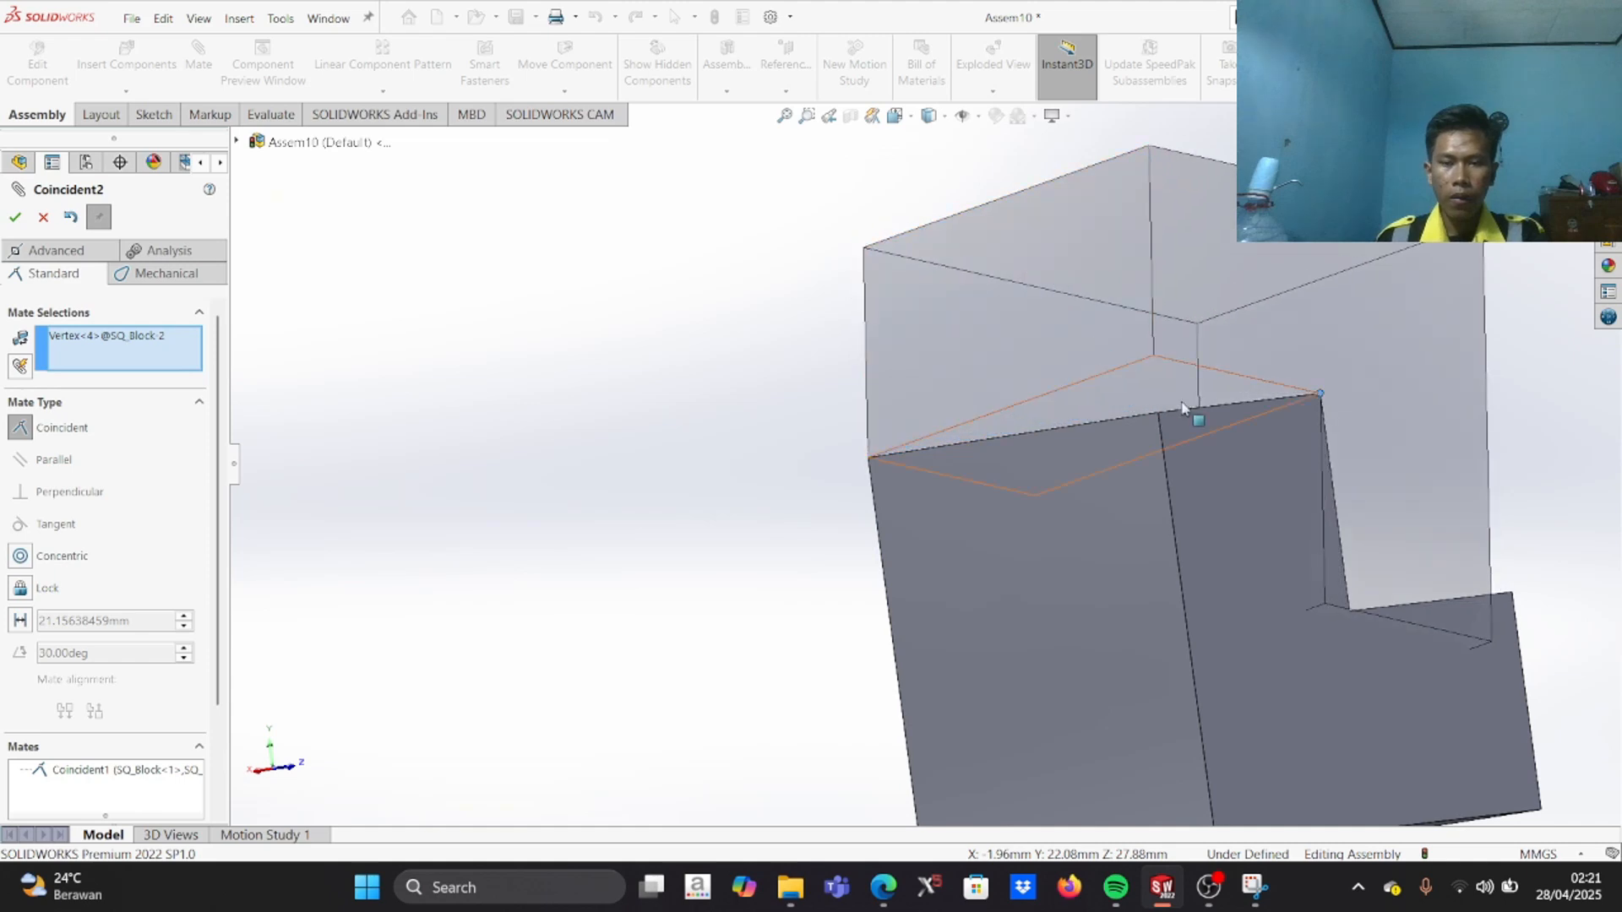
pyautogui.scroll(-3, 1253, 396)
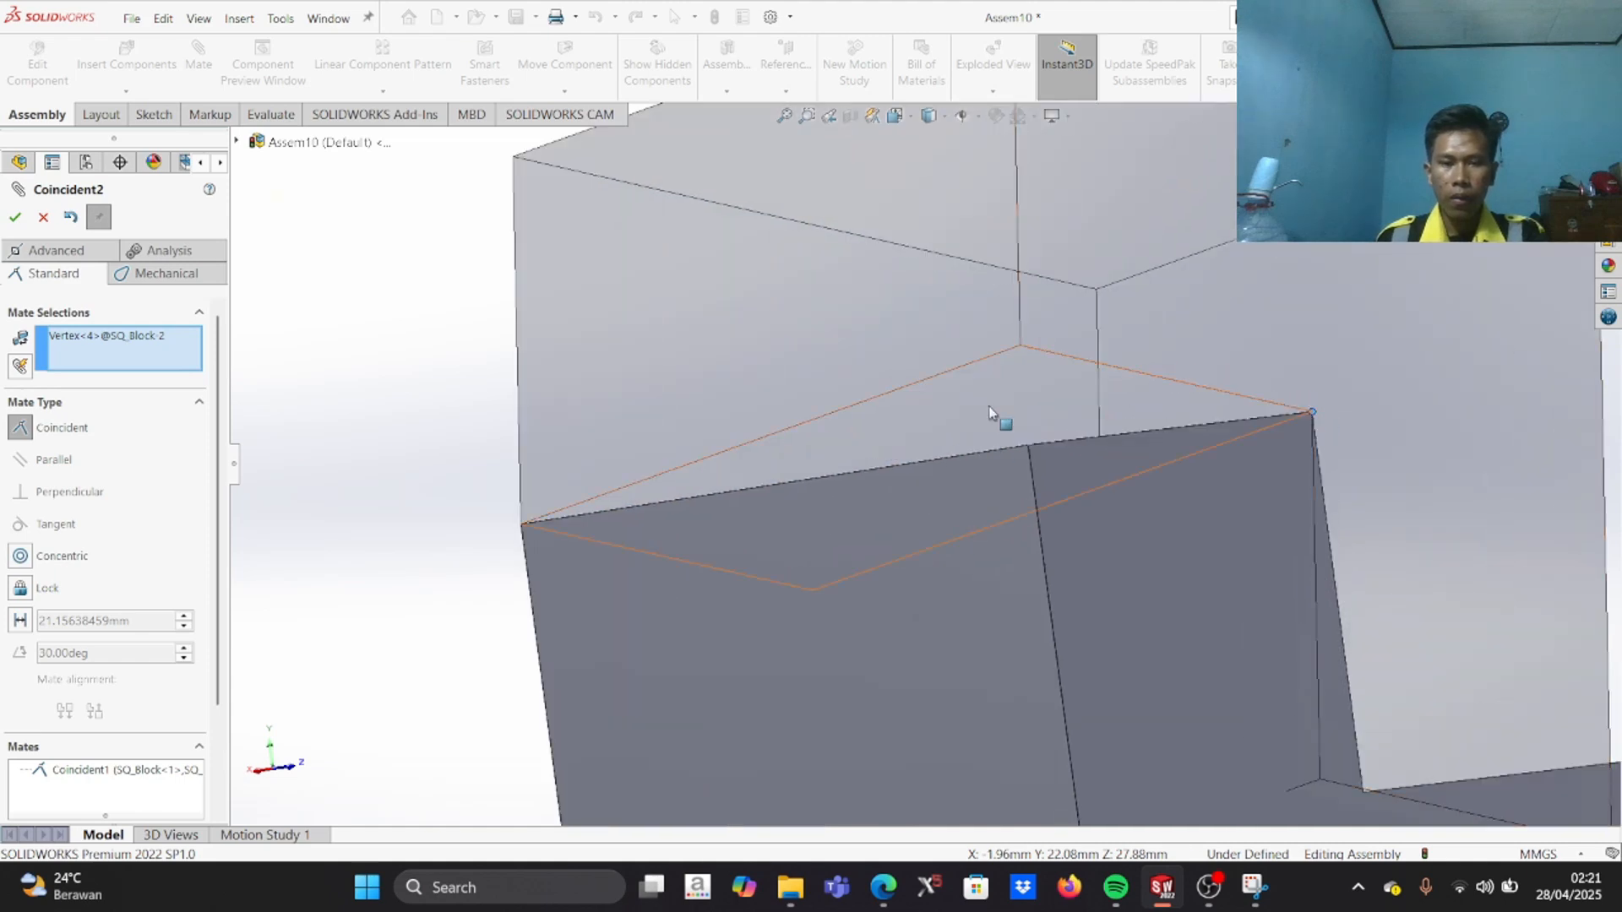
pyautogui.scroll(2, 926, 463)
pyautogui.click(71, 218)
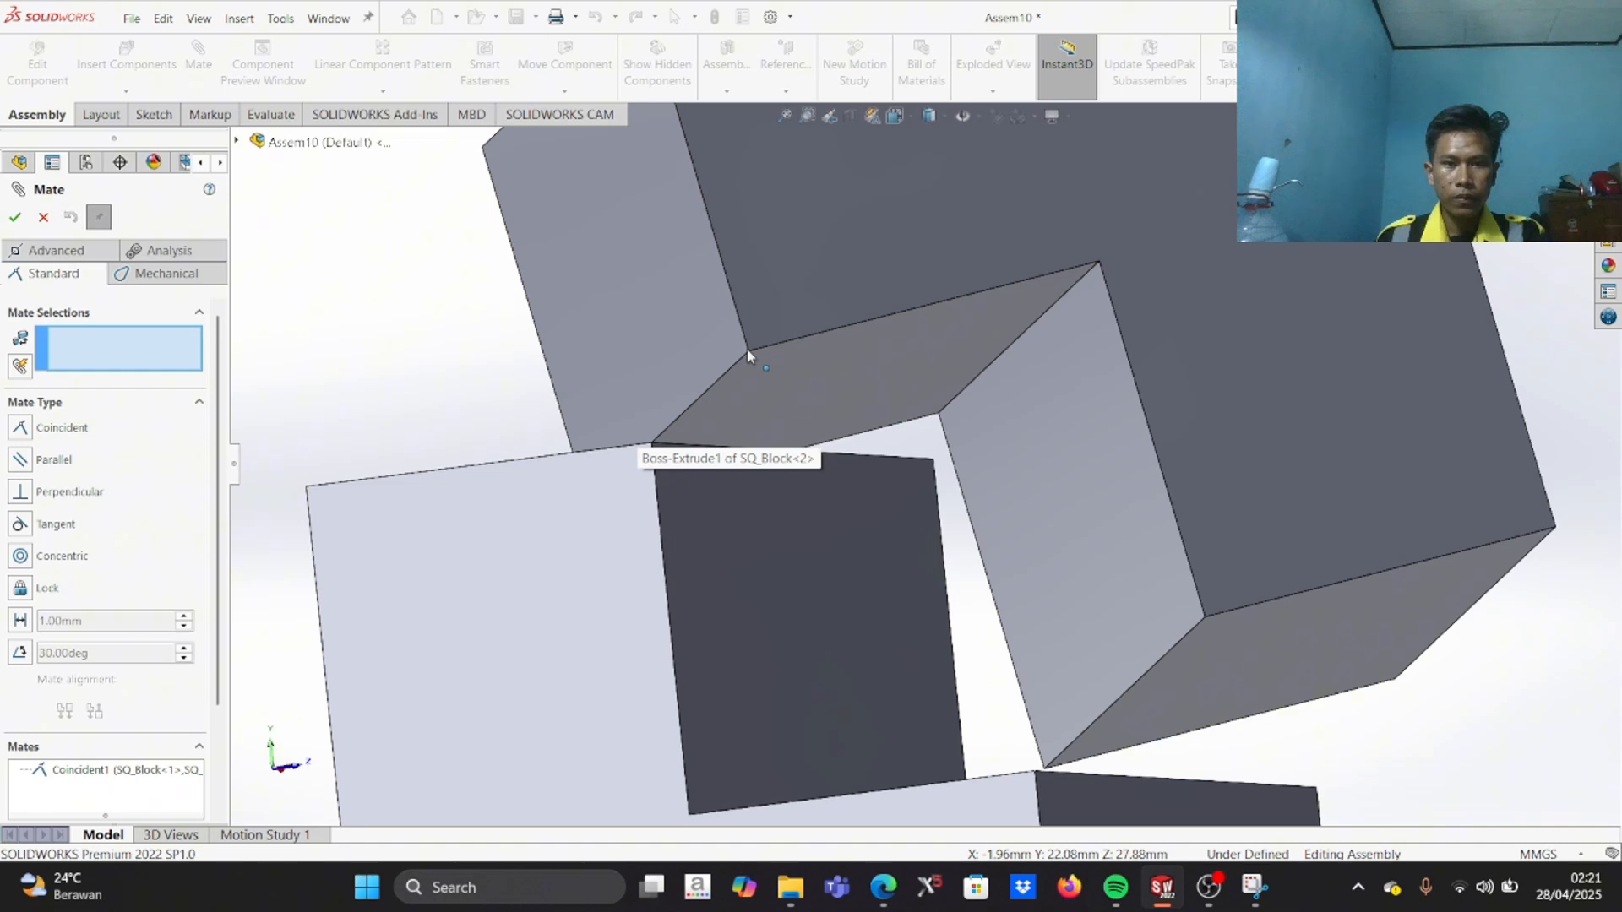
# Step: Add a coincident mate between the second block's other notch-edge vertex and the fixed block's outer top corner vertex opposite the first mate
pyautogui.click(748, 349)
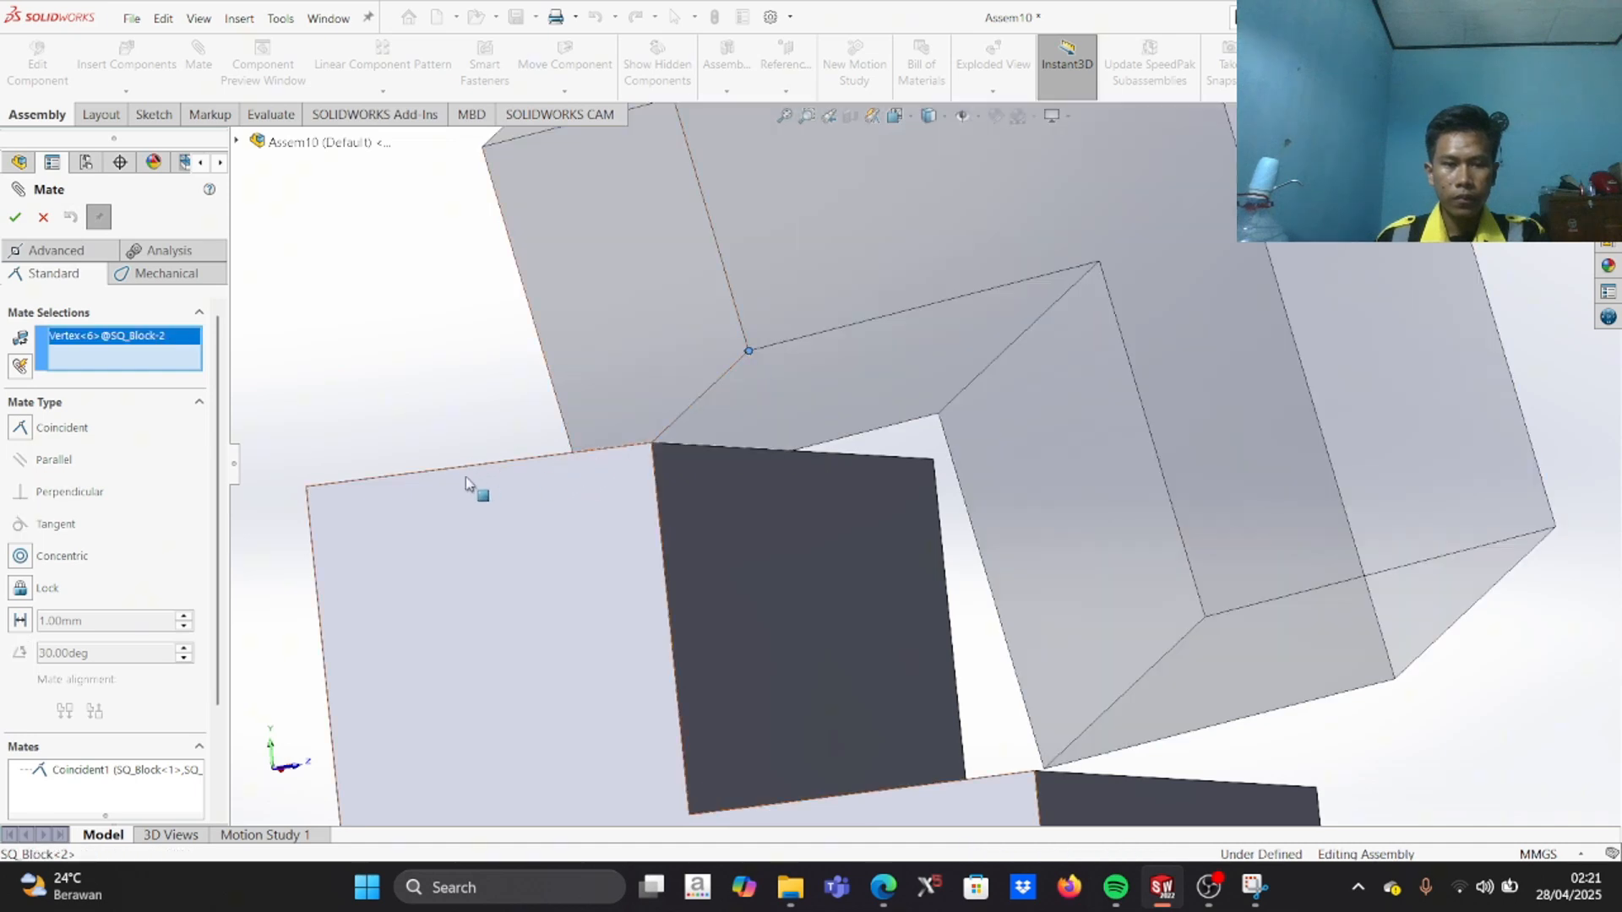
pyautogui.scroll(2, 473, 483)
pyautogui.scroll(-2, 473, 481)
pyautogui.scroll(-4, 733, 471)
pyautogui.scroll(-4, 804, 511)
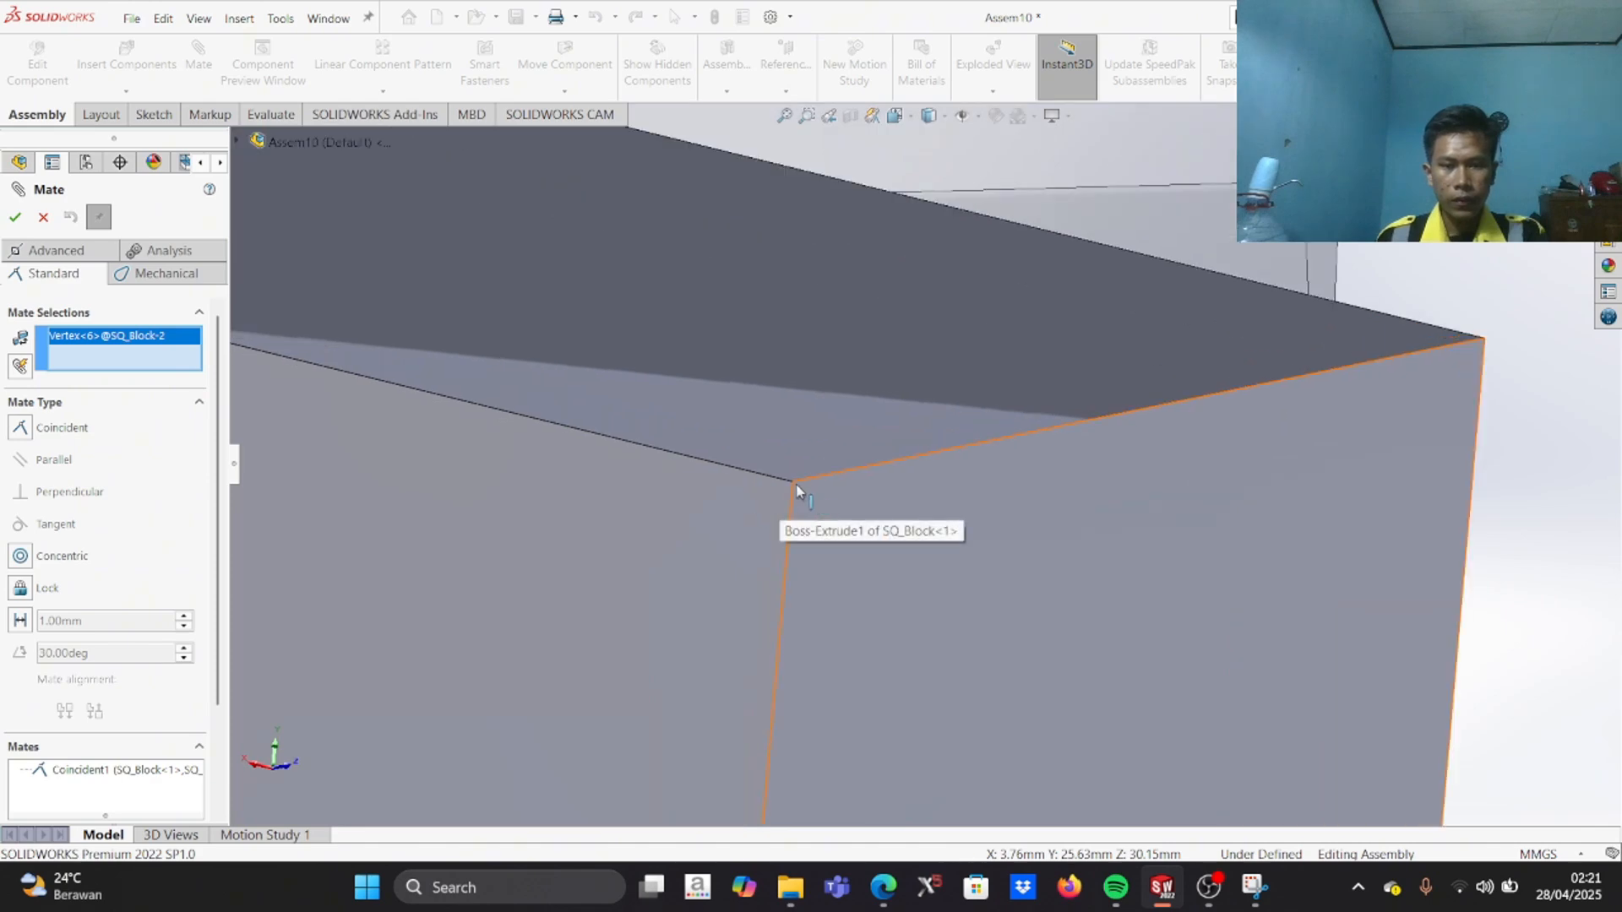
pyautogui.click(794, 484)
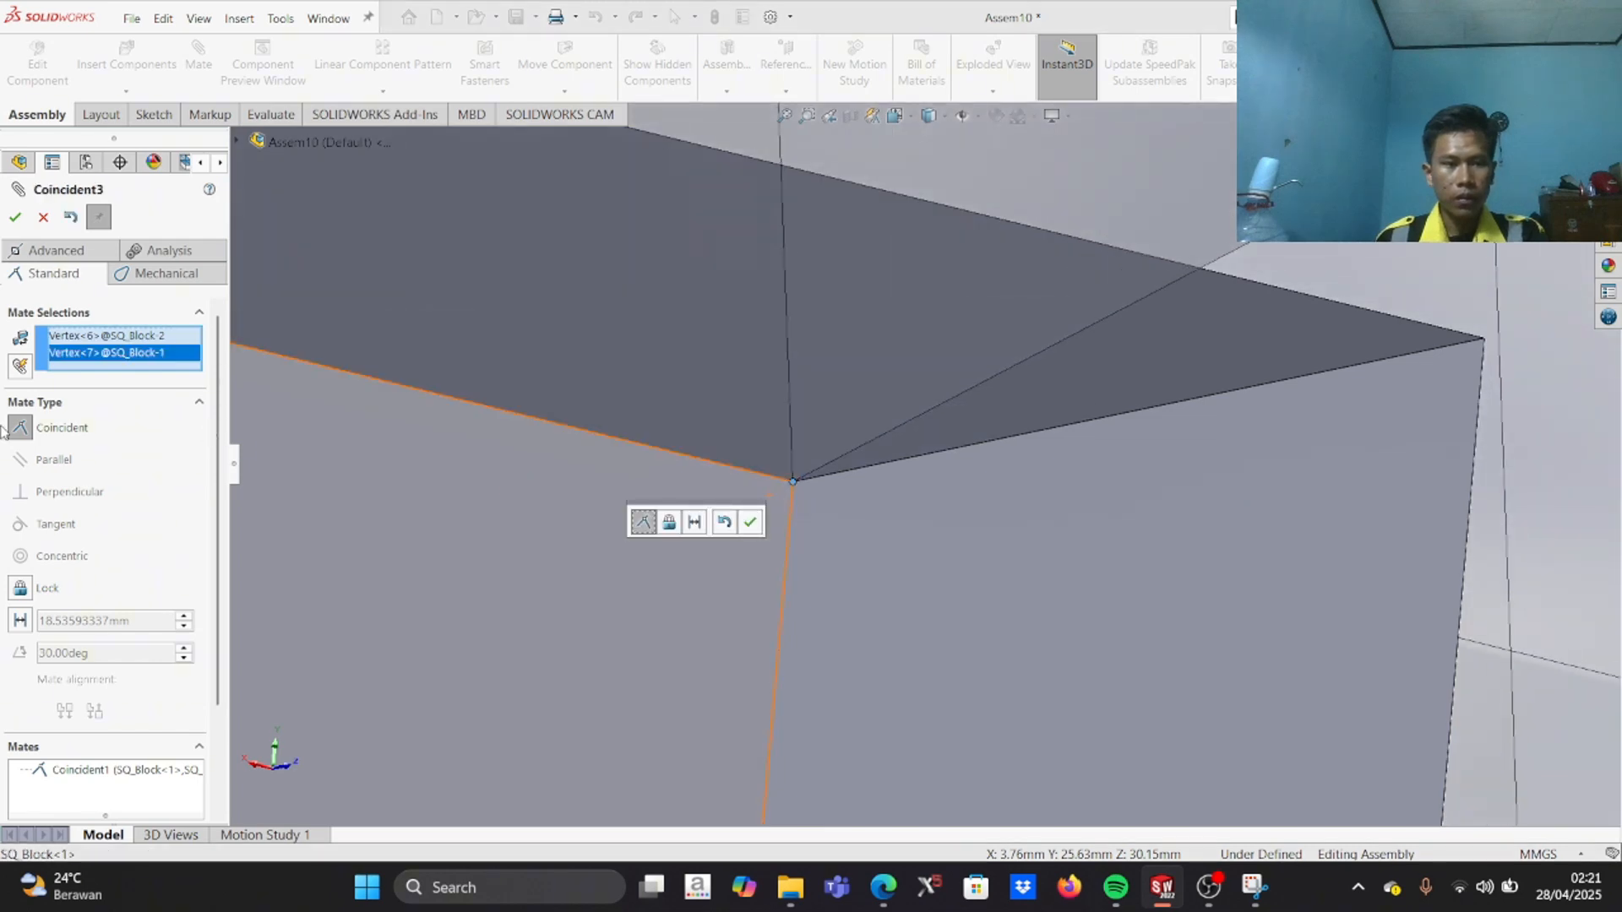
pyautogui.click(15, 218)
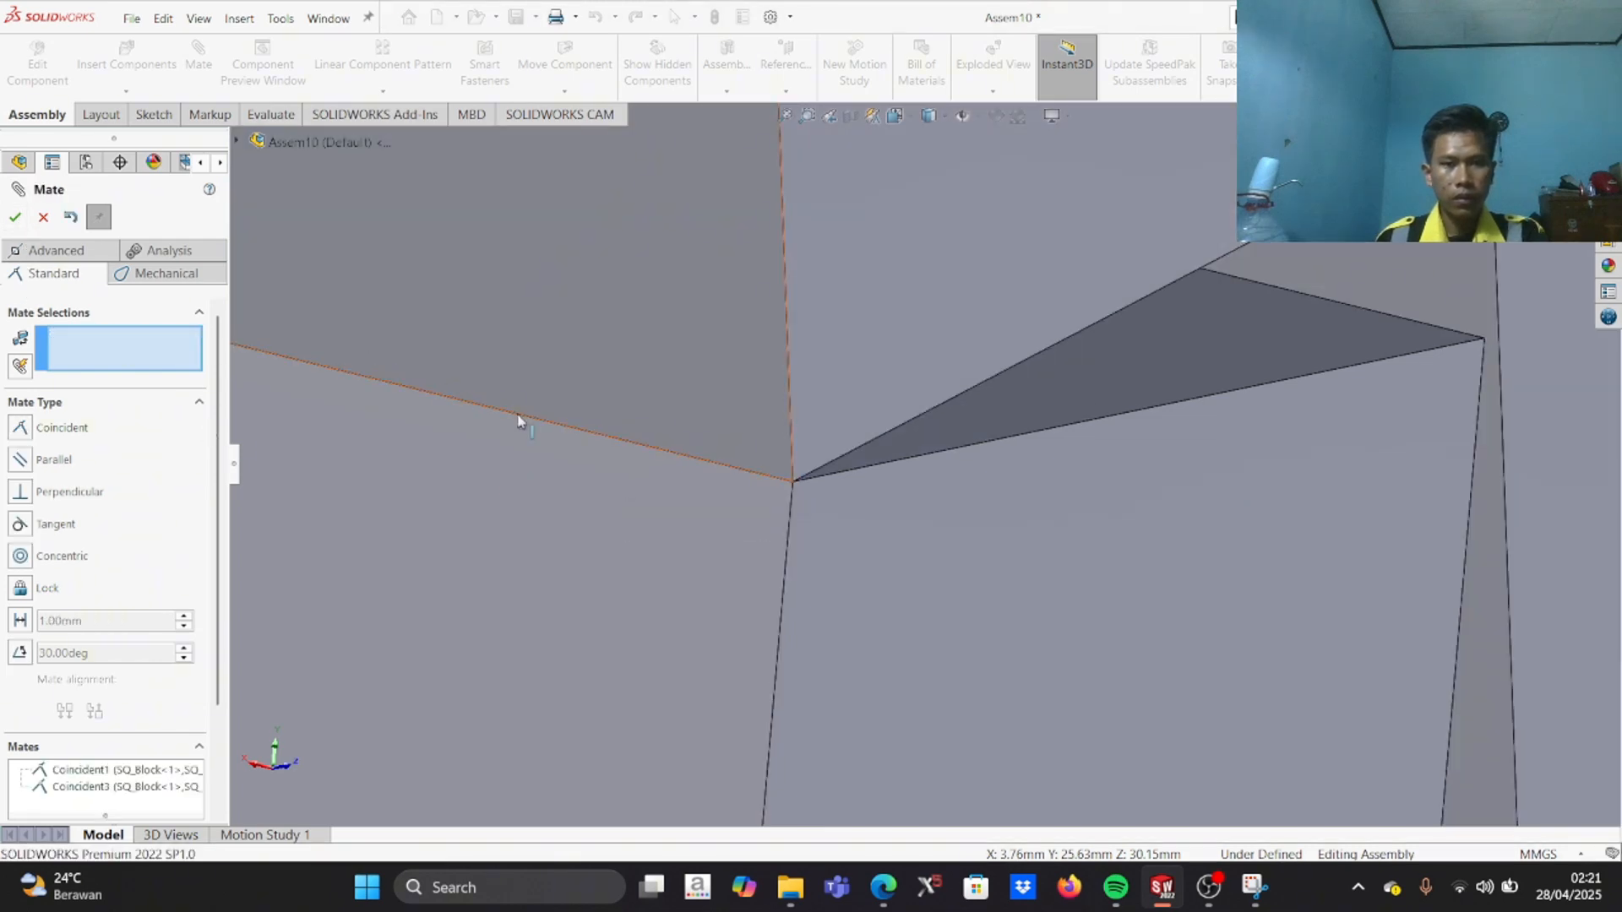
pyautogui.scroll(6, 449, 391)
pyautogui.scroll(3, 1213, 622)
pyautogui.scroll(-5, 1198, 576)
pyautogui.moveTo(1115, 554); pyautogui.dragTo(1052, 462, button='middle')
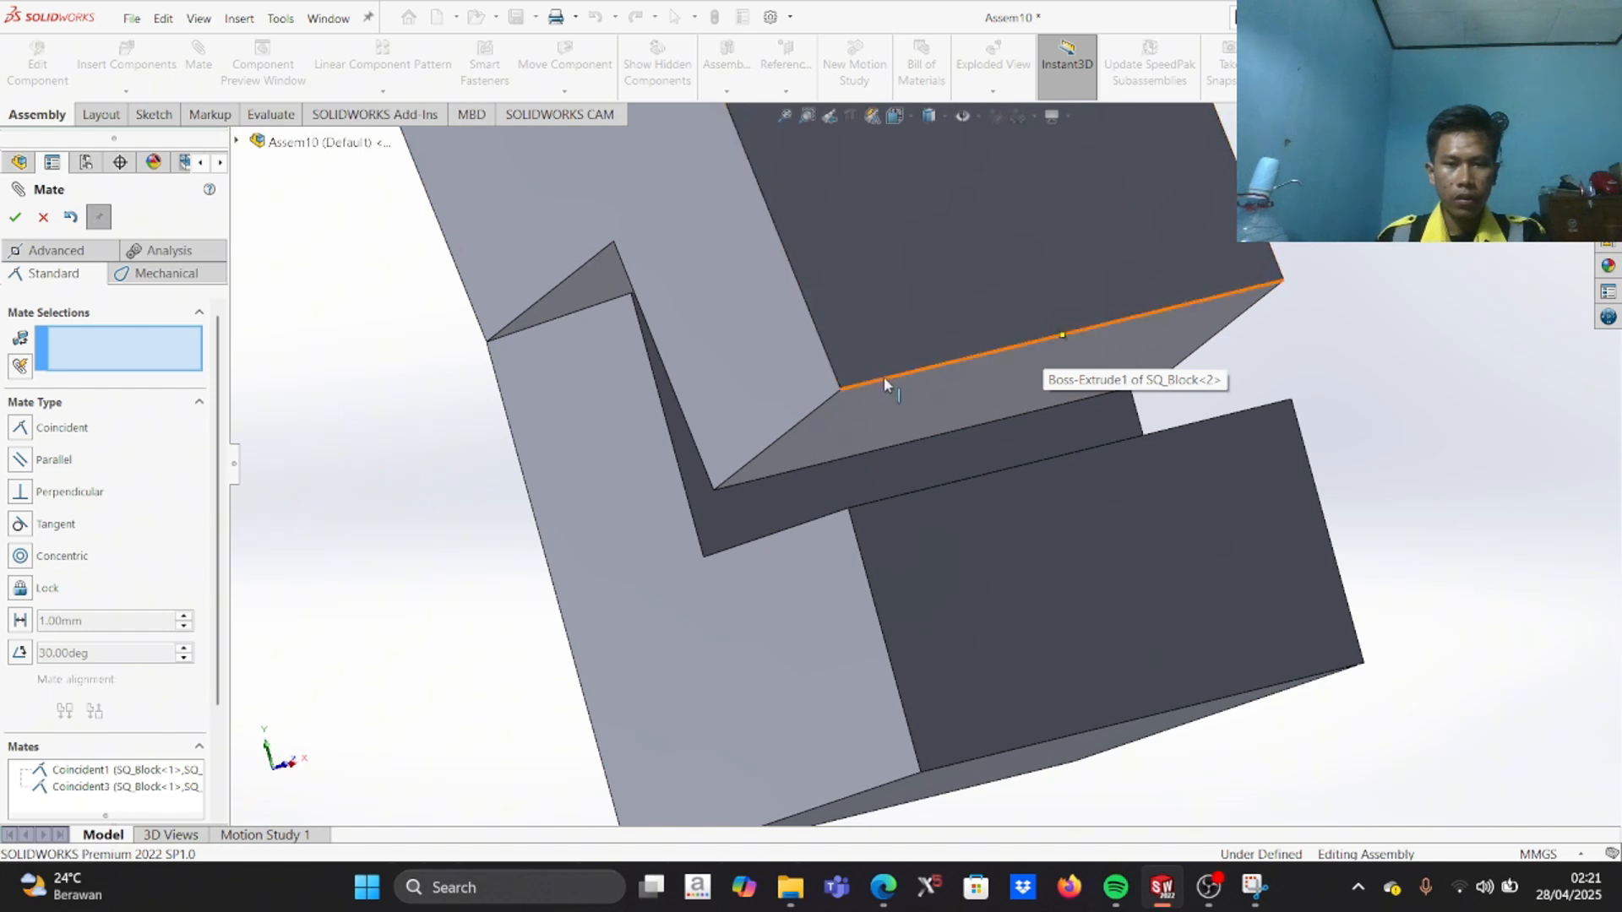
pyautogui.click(843, 388)
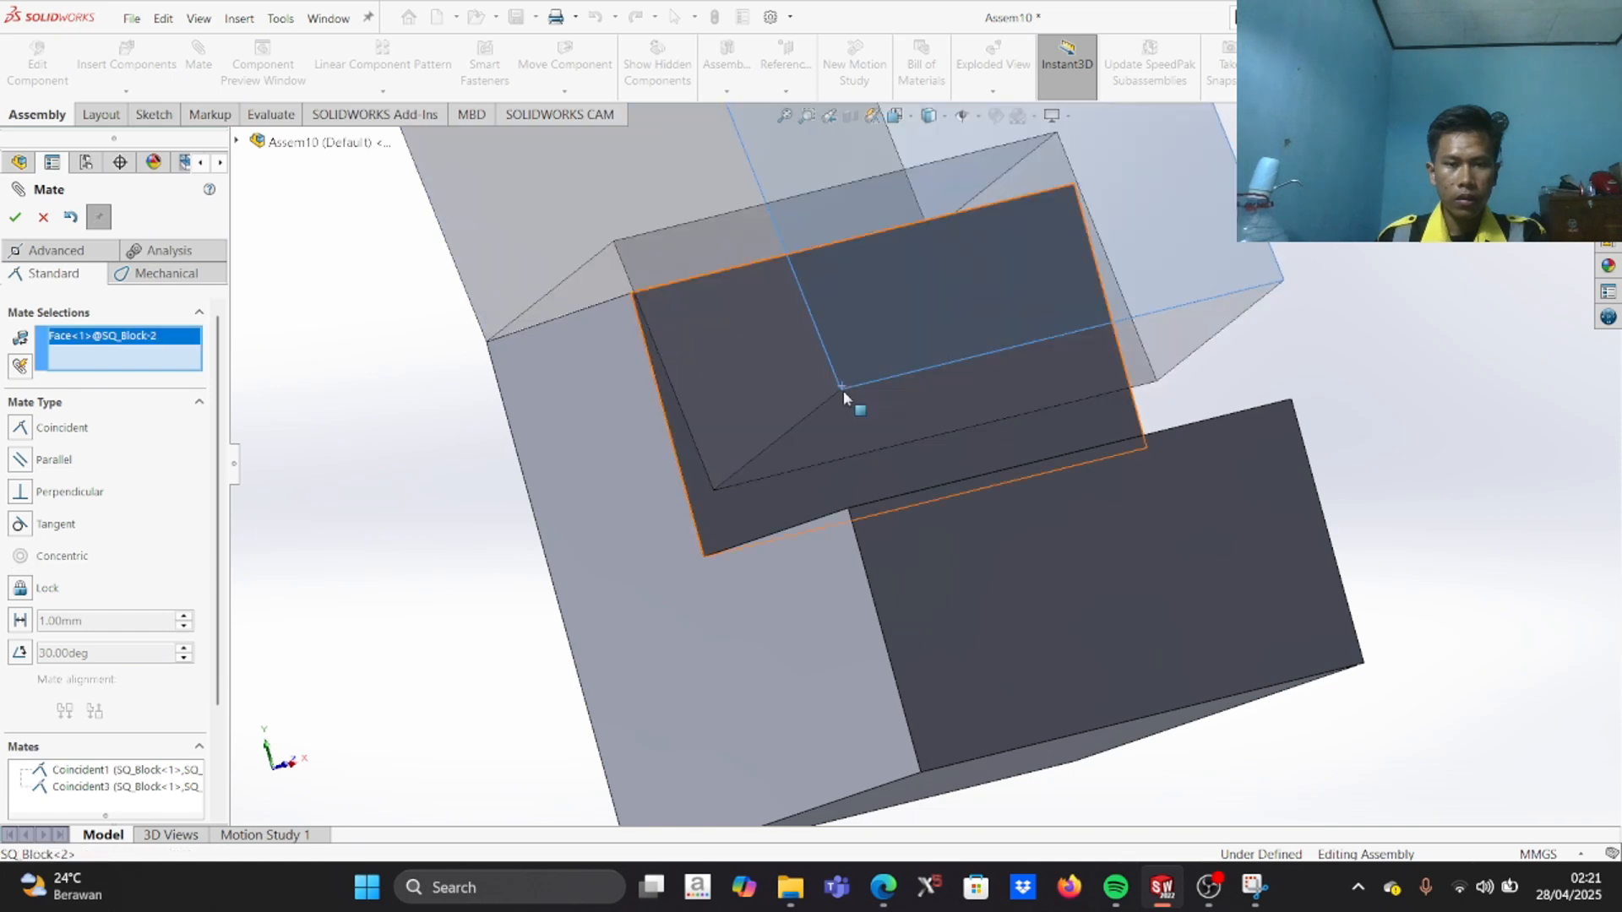
pyautogui.rightClick(85, 336)
pyautogui.click(127, 344)
# Step: Add a coincident mate between the outer bottom corner vertex of the second block's leg and the end edge of the fixed block's lower step
pyautogui.scroll(-3, 862, 424)
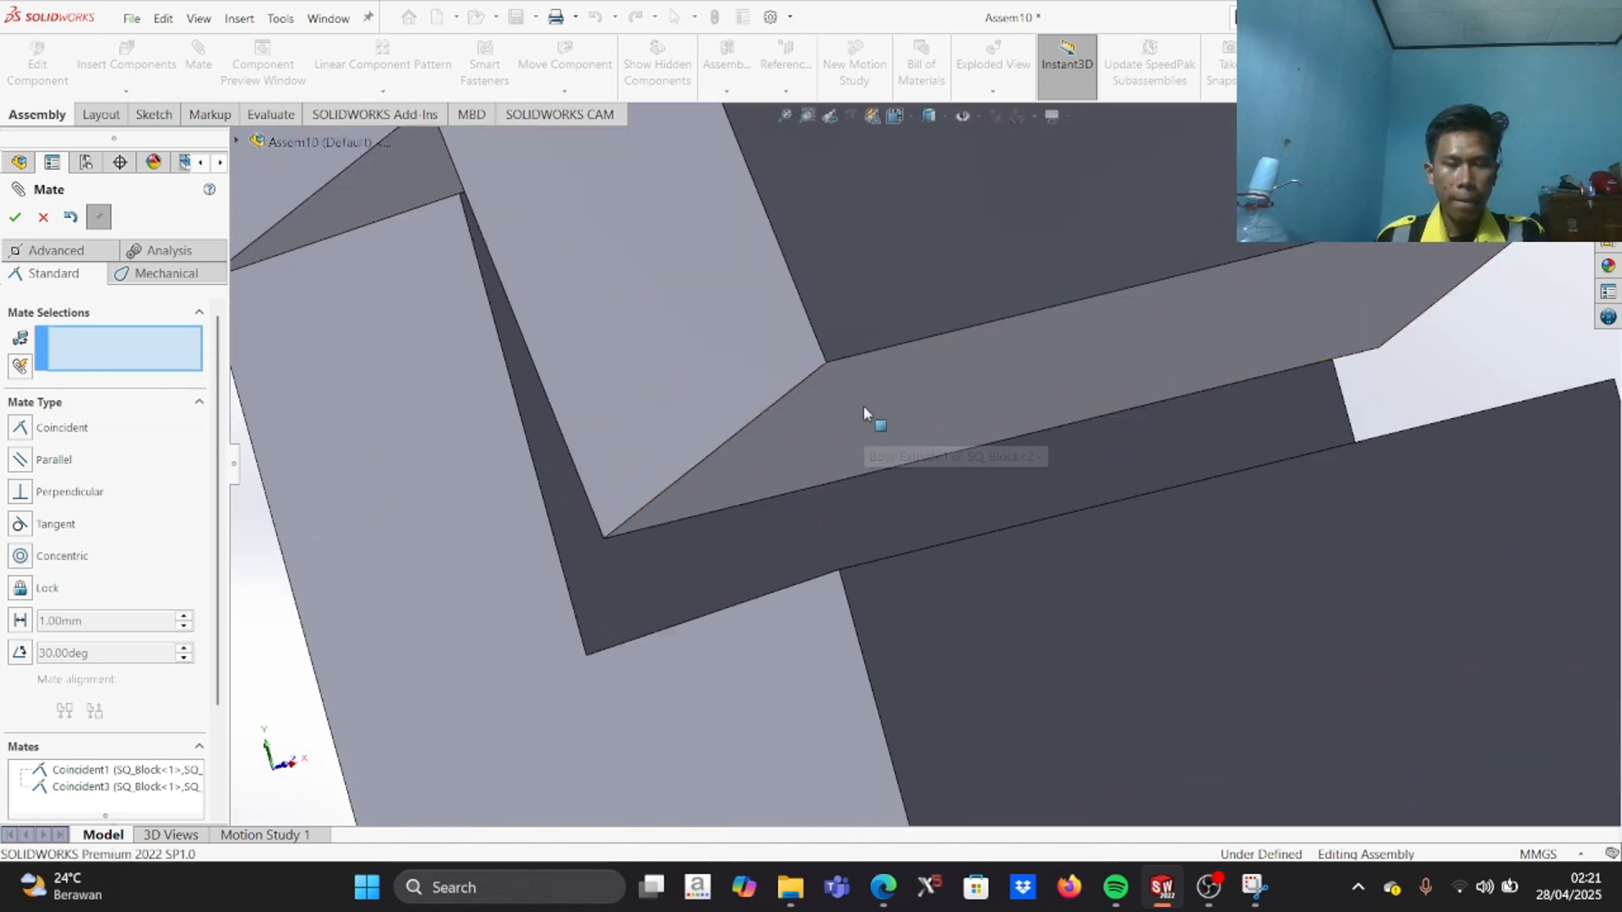
pyautogui.click(826, 365)
pyautogui.scroll(2, 849, 491)
pyautogui.scroll(-3, 868, 553)
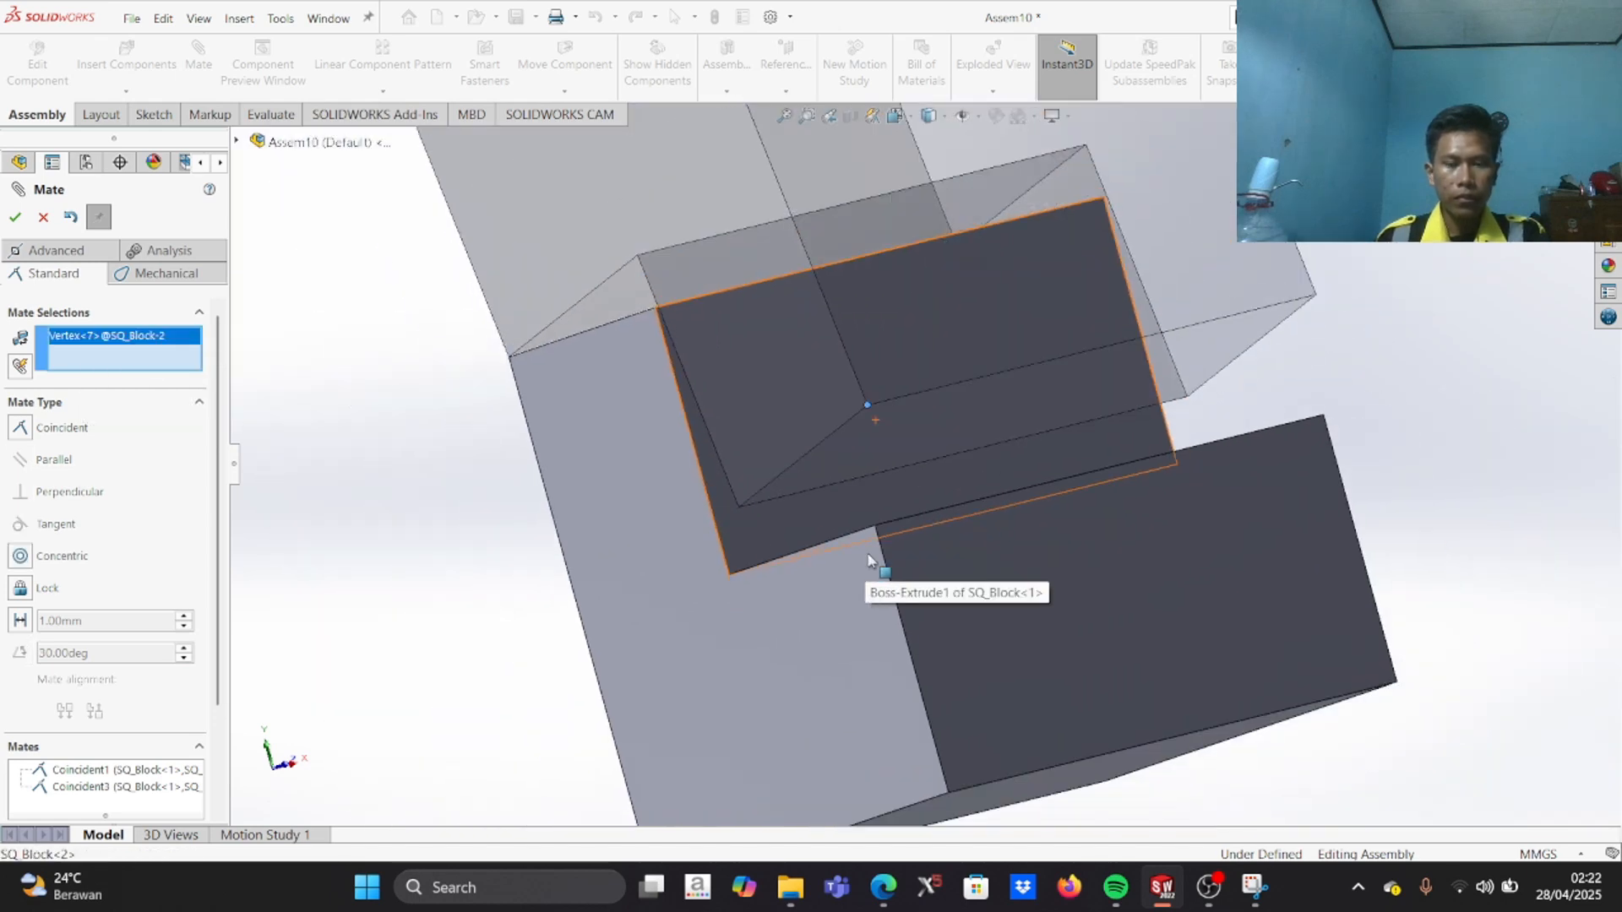
pyautogui.moveTo(848, 493); pyautogui.dragTo(1021, 605, button='middle')
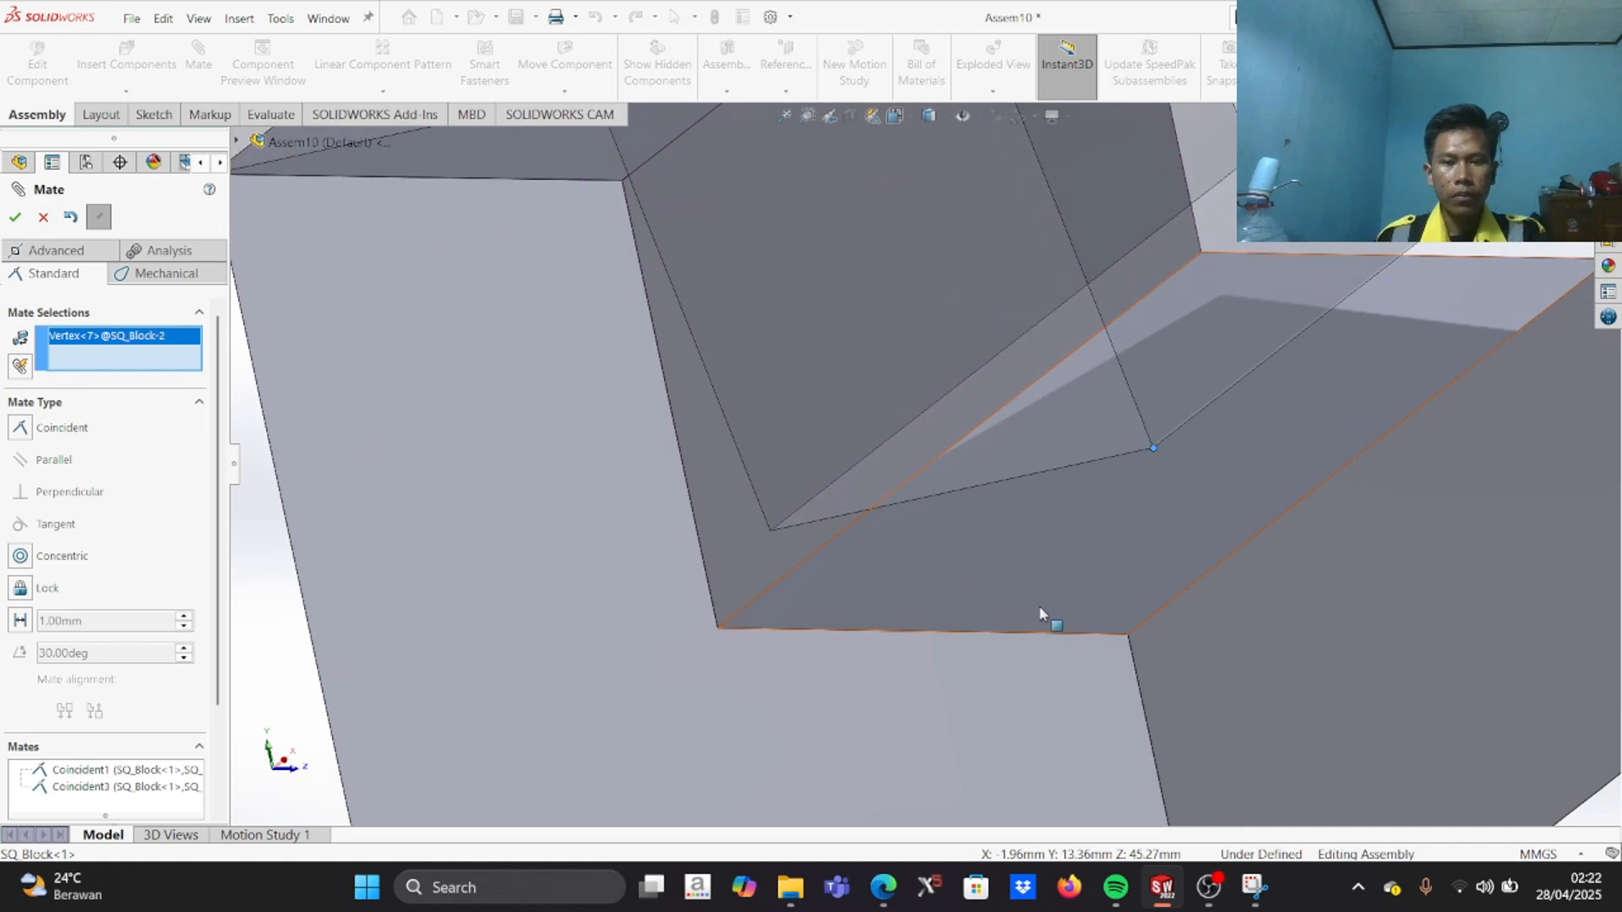
pyautogui.click(1126, 633)
pyautogui.scroll(6, 1128, 641)
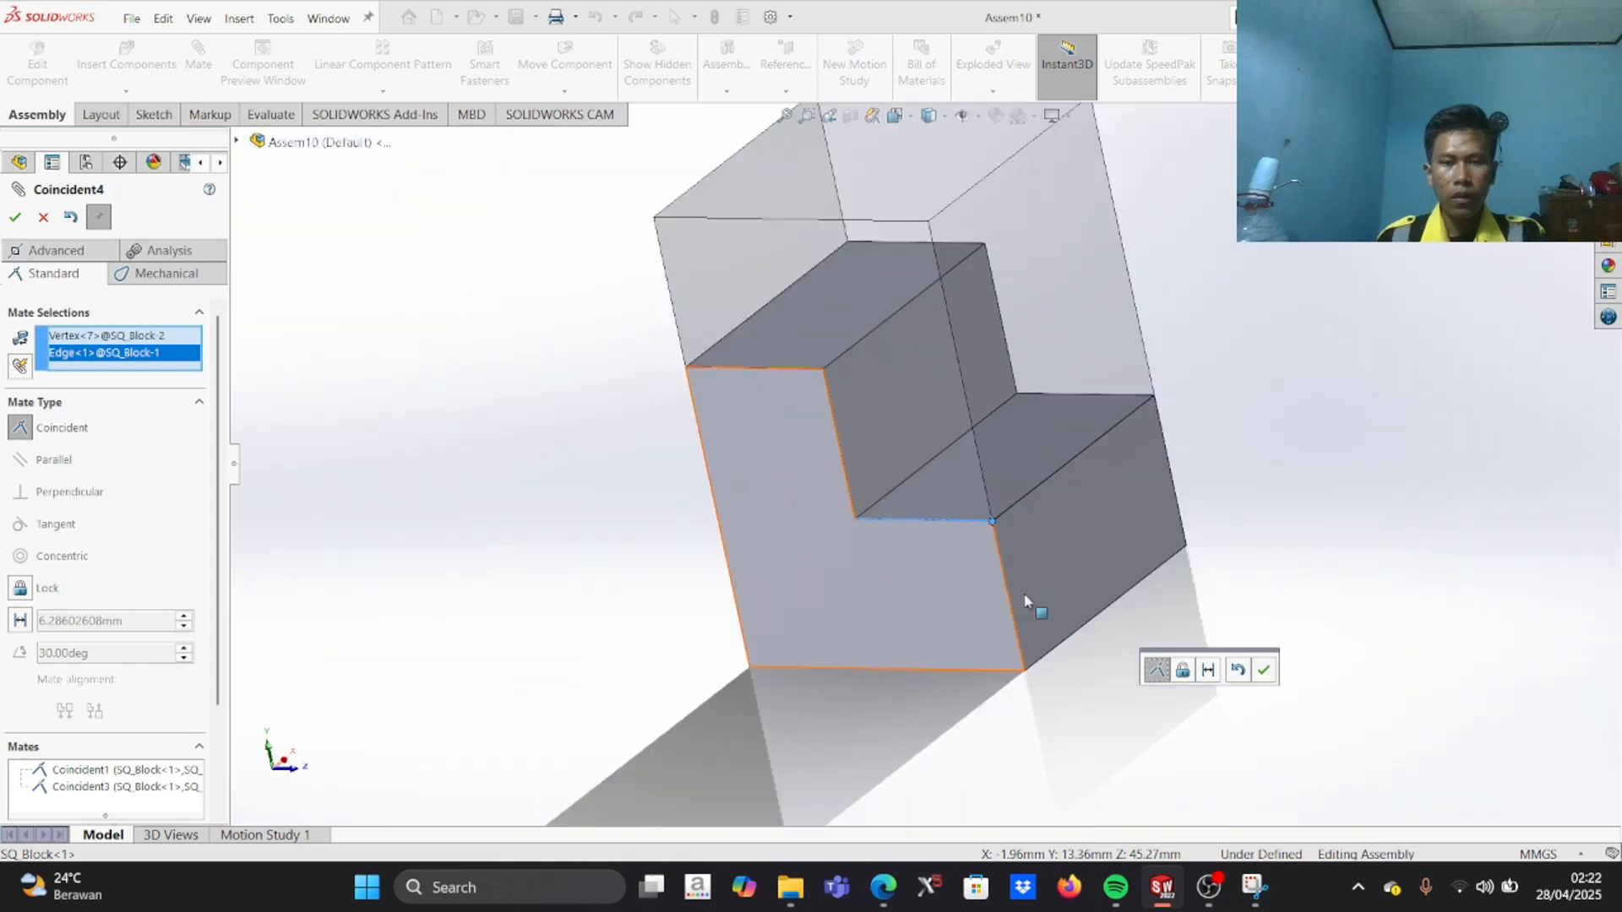
pyautogui.click(21, 428)
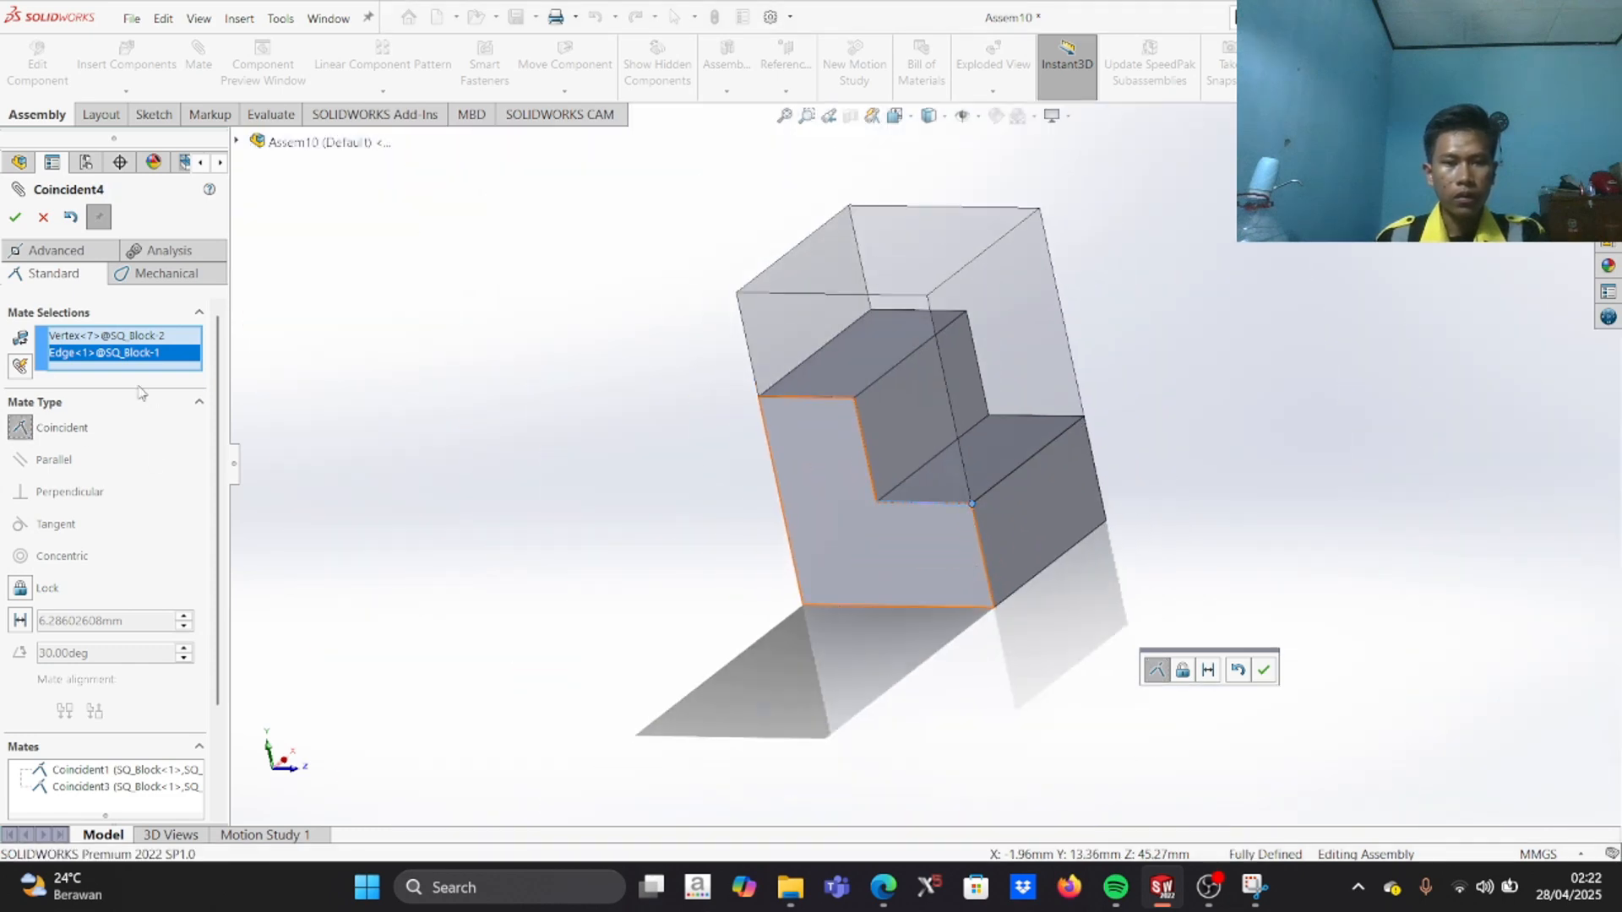
pyautogui.click(15, 218)
# Step: Examine the fit of the two mated blocks from several sides and finish the Mate command
pyautogui.scroll(3, 875, 571)
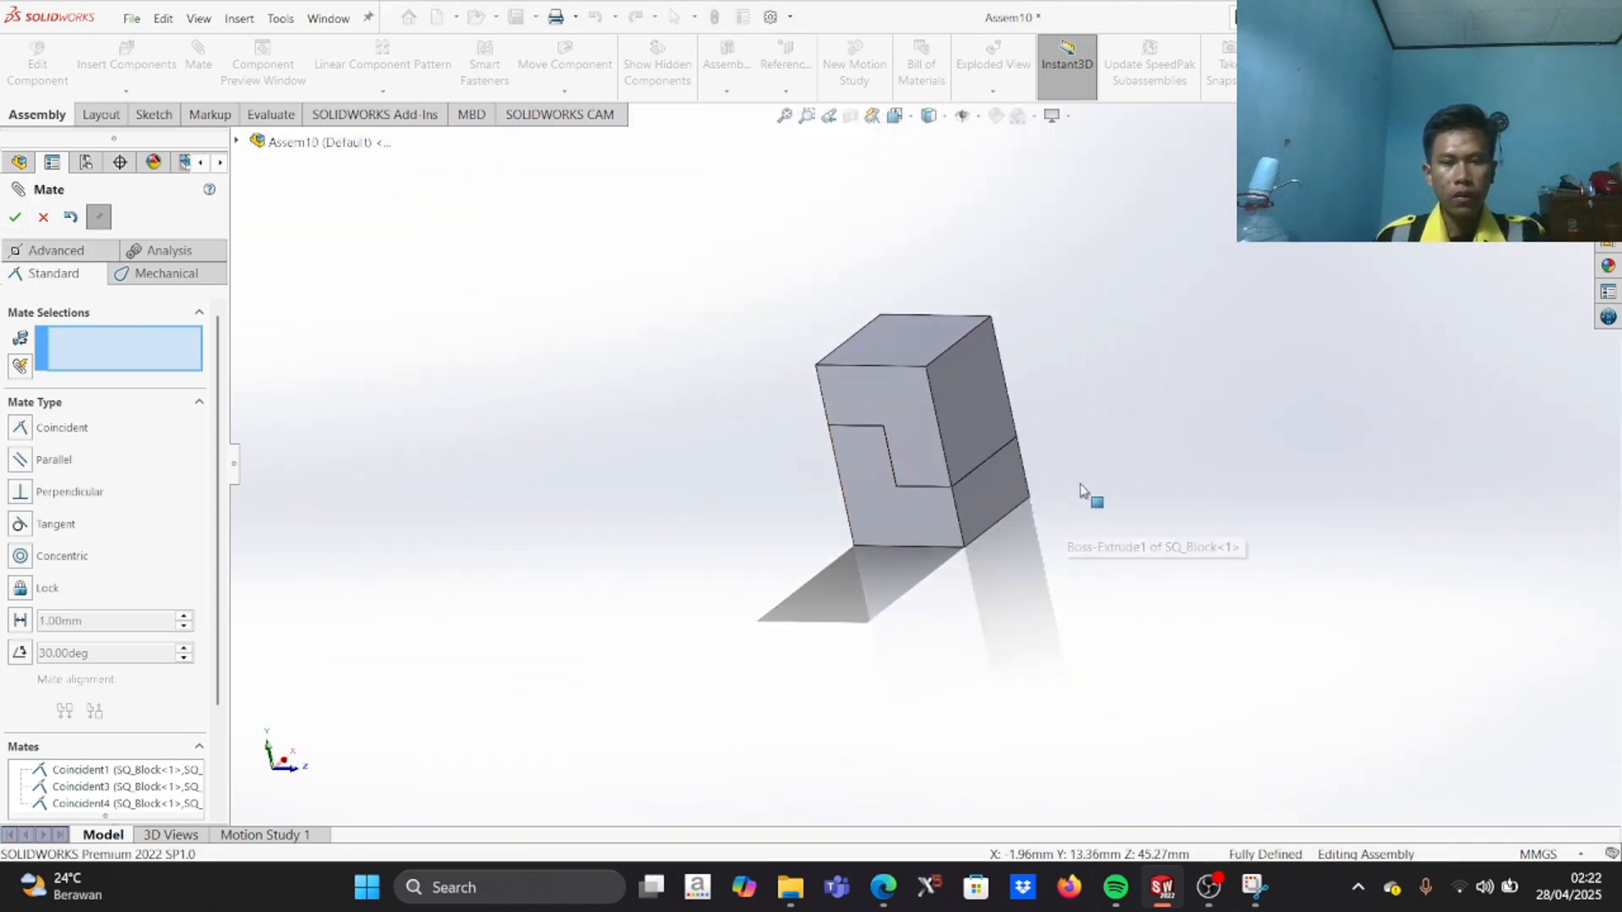
pyautogui.scroll(-6, 1079, 510)
pyautogui.moveTo(1049, 399); pyautogui.dragTo(891, 443, button='middle')
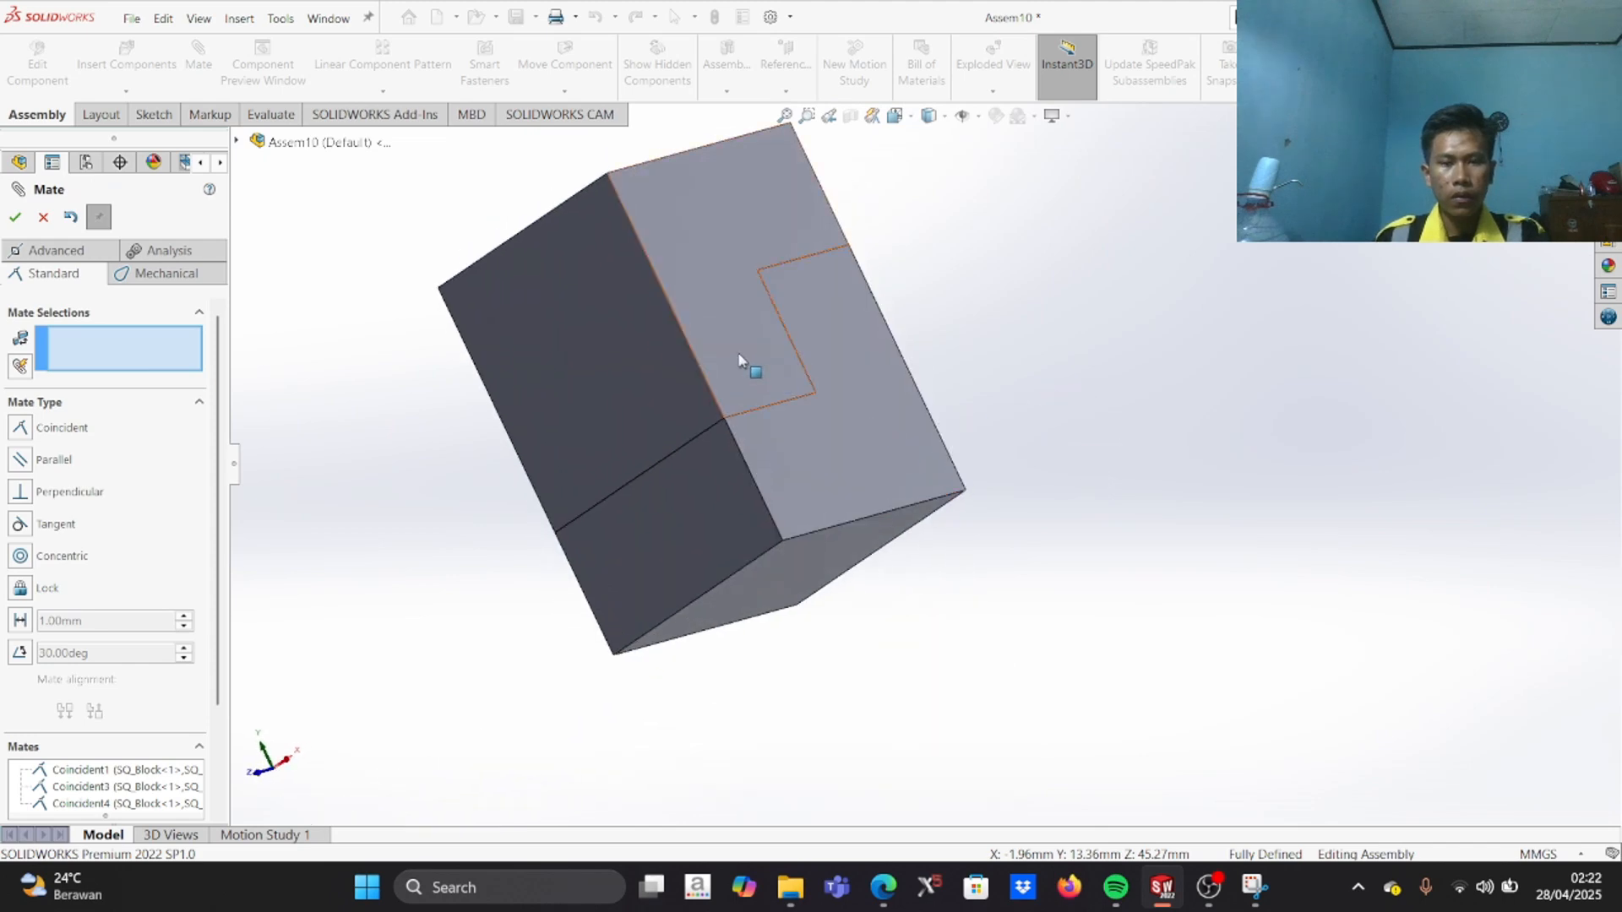
pyautogui.scroll(3, 974, 434)
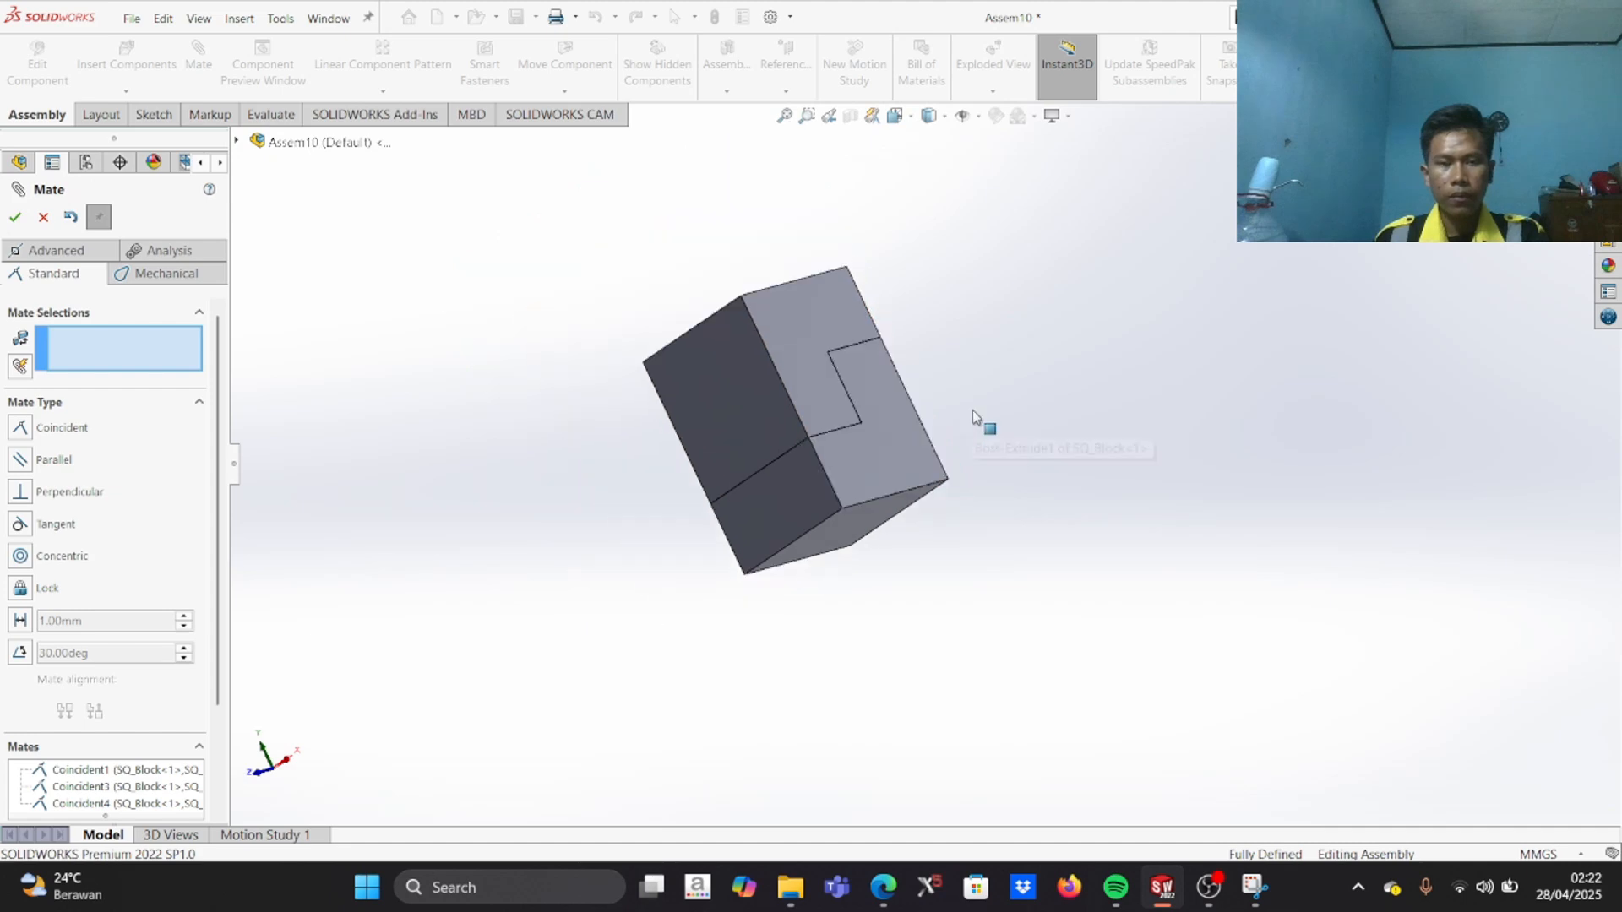
pyautogui.scroll(-4, 980, 427)
pyautogui.moveTo(1017, 408); pyautogui.dragTo(578, 498, button='middle')
pyautogui.scroll(2, 935, 456)
pyautogui.scroll(-3, 935, 391)
pyautogui.moveTo(946, 455); pyautogui.dragTo(642, 557, button='middle')
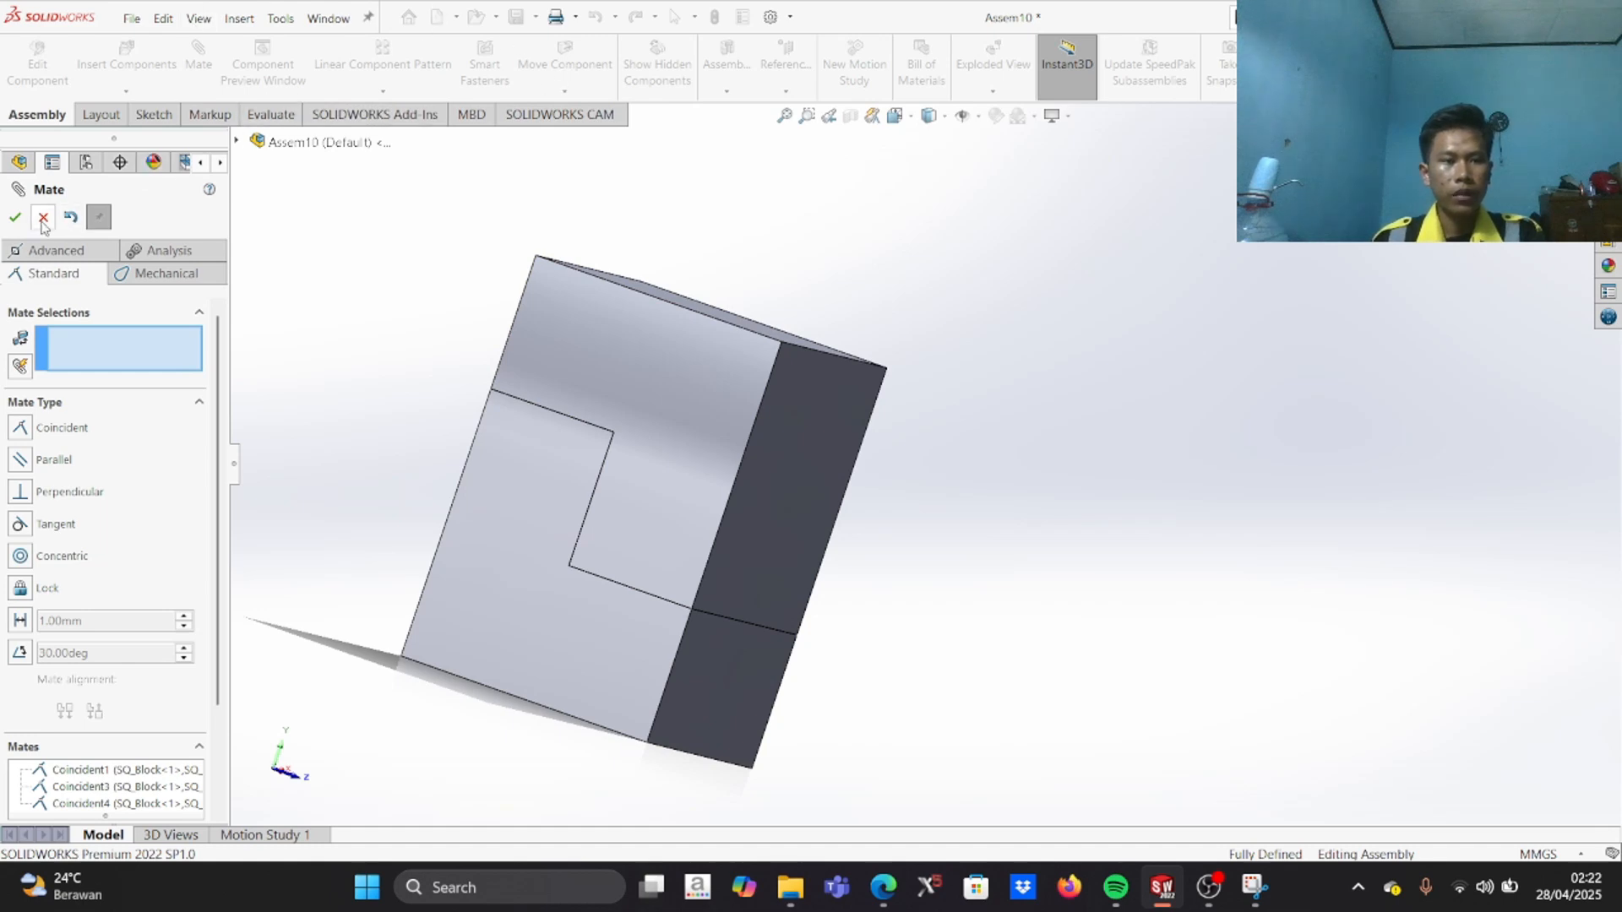
pyautogui.click(15, 218)
pyautogui.scroll(2, 561, 347)
pyautogui.scroll(-2, 561, 362)
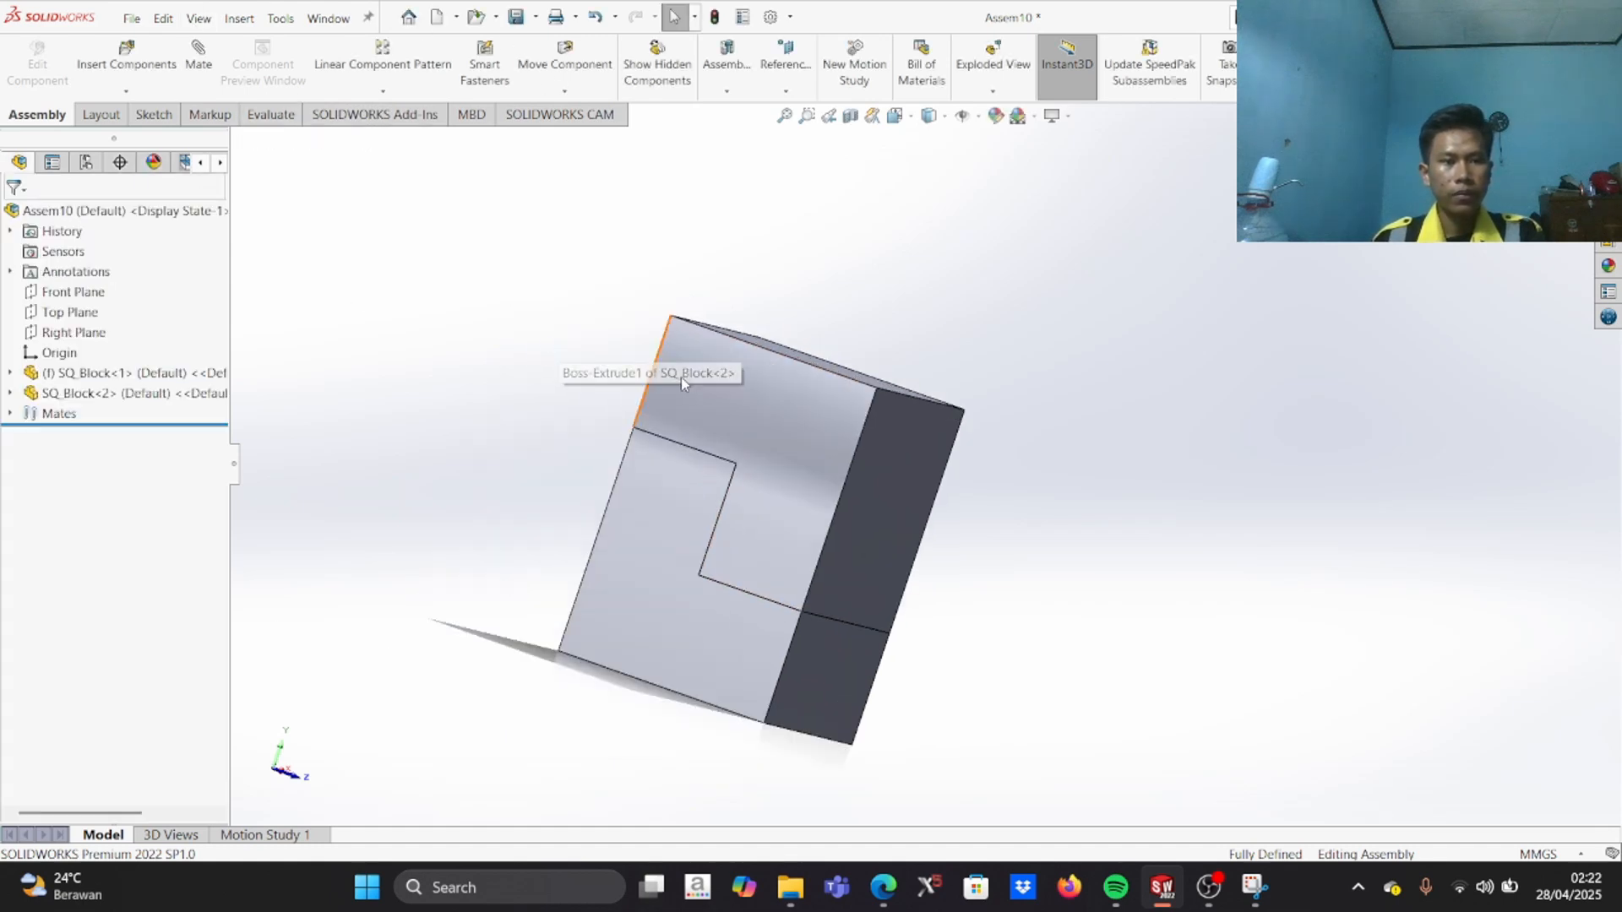
pyautogui.moveTo(880, 478); pyautogui.dragTo(605, 363, button='middle')
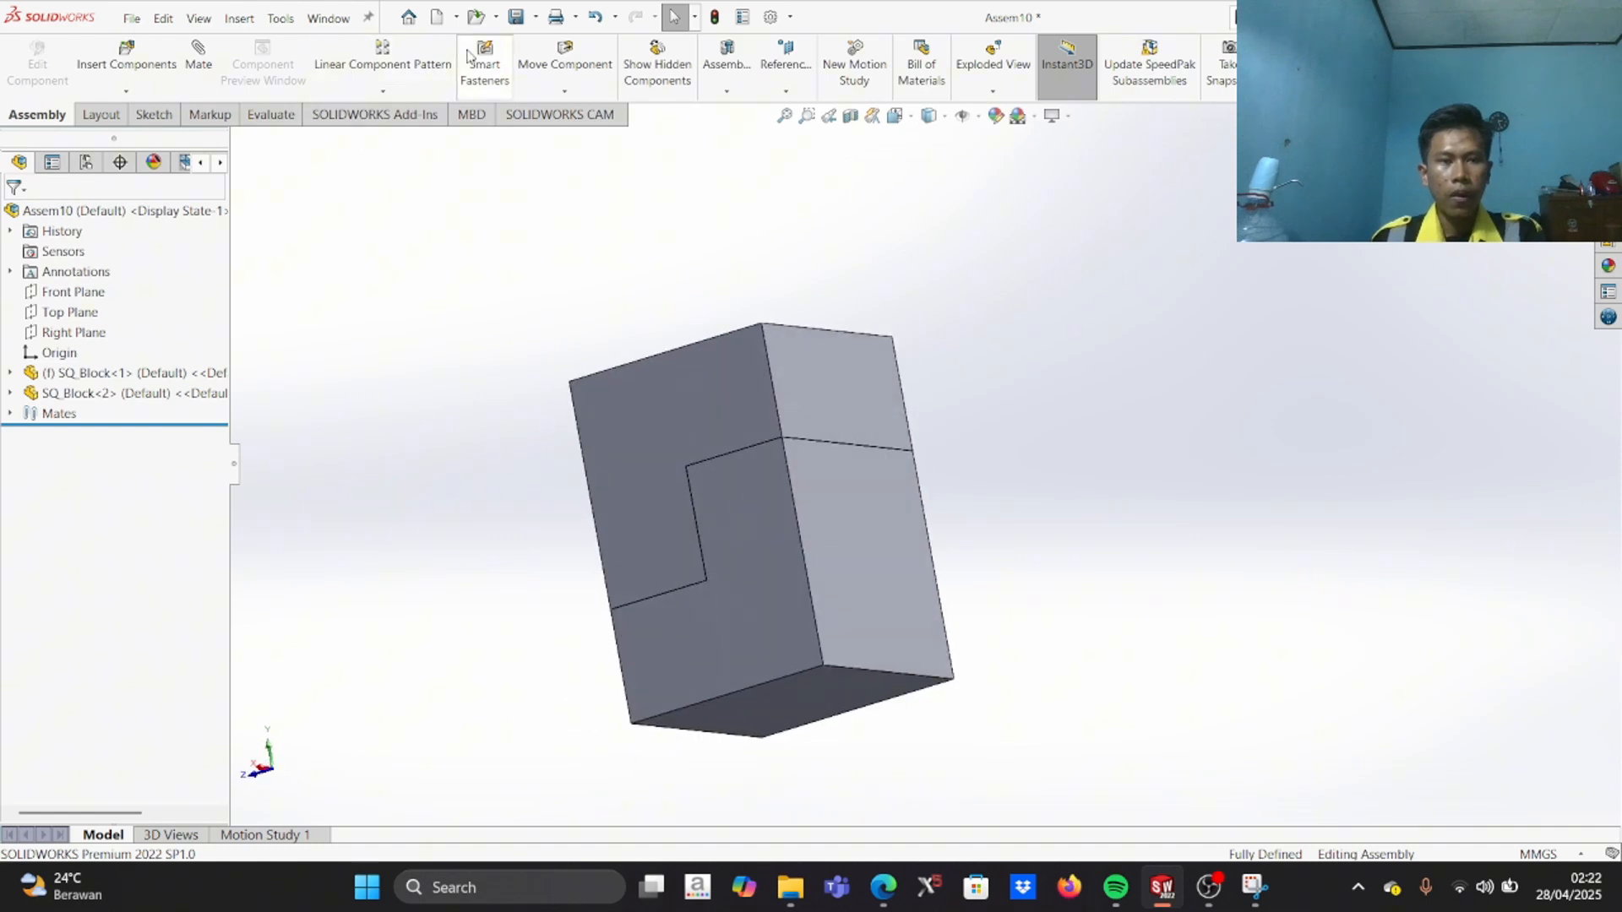
# Step: Create a new assembly and load the C Bracket, Pin and Triple Spacer parts from the 66 EX 2 folder
pyautogui.click(438, 19)
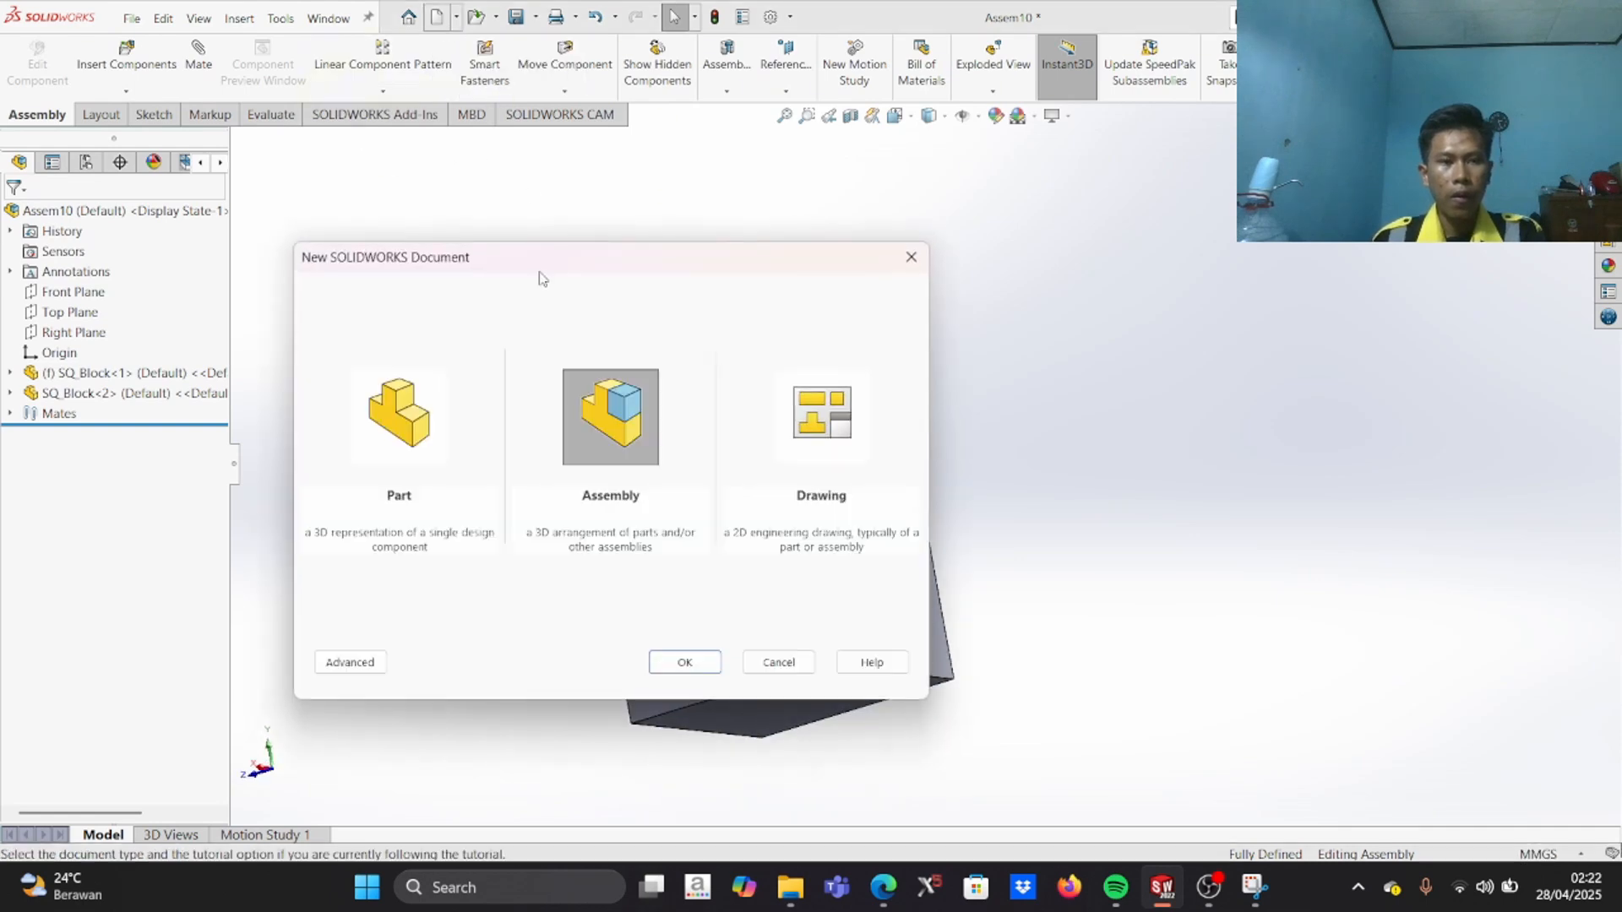
pyautogui.click(701, 658)
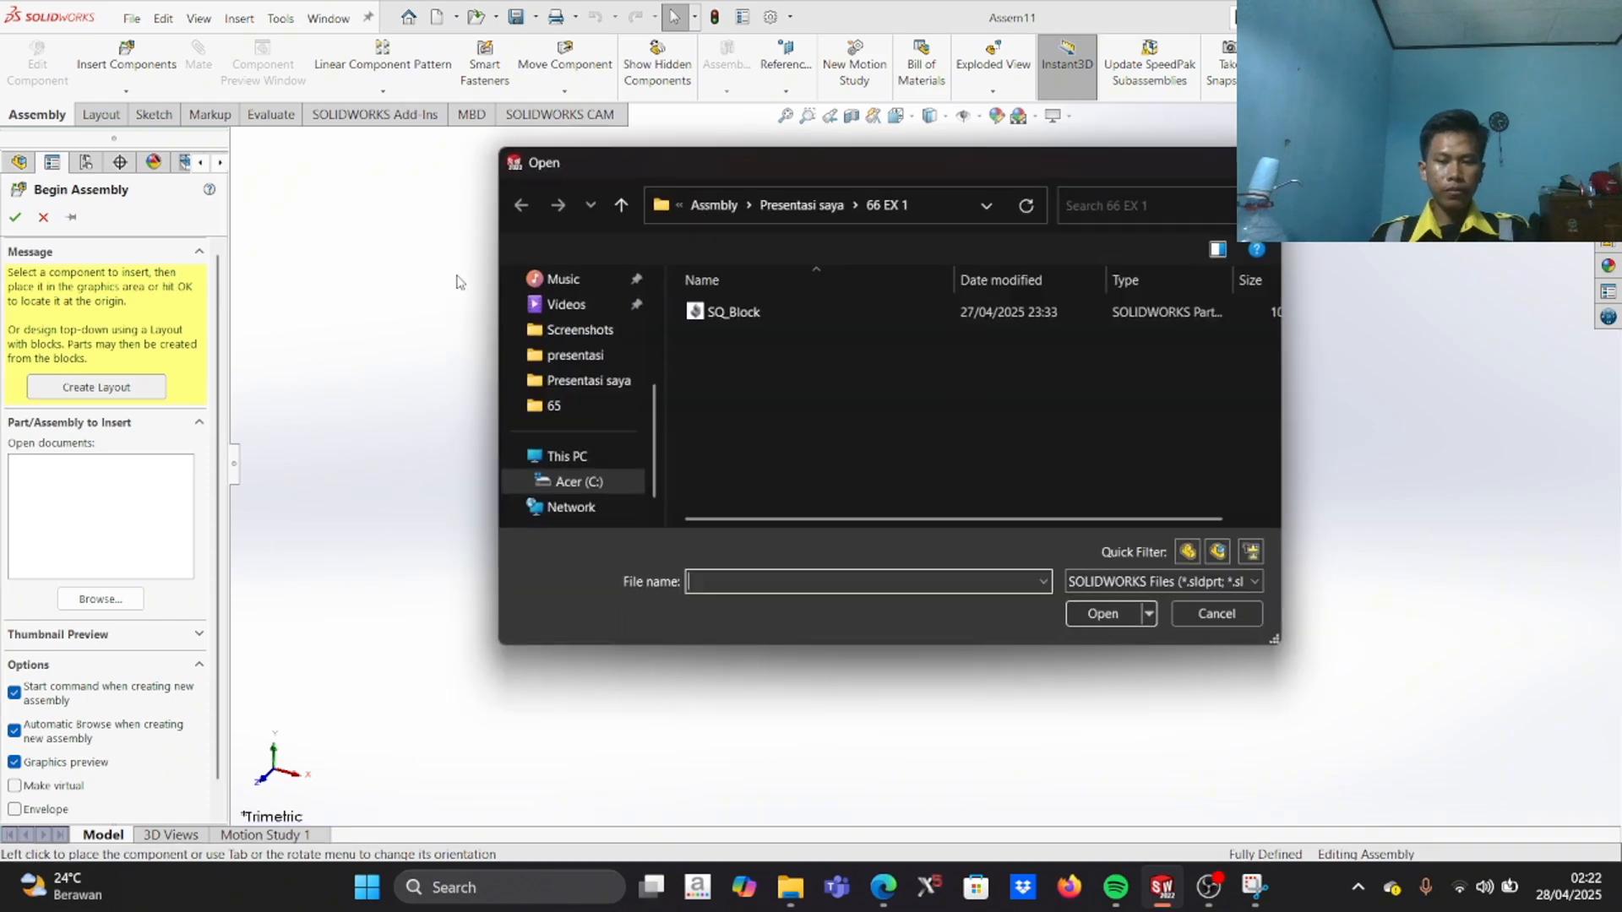
pyautogui.click(794, 206)
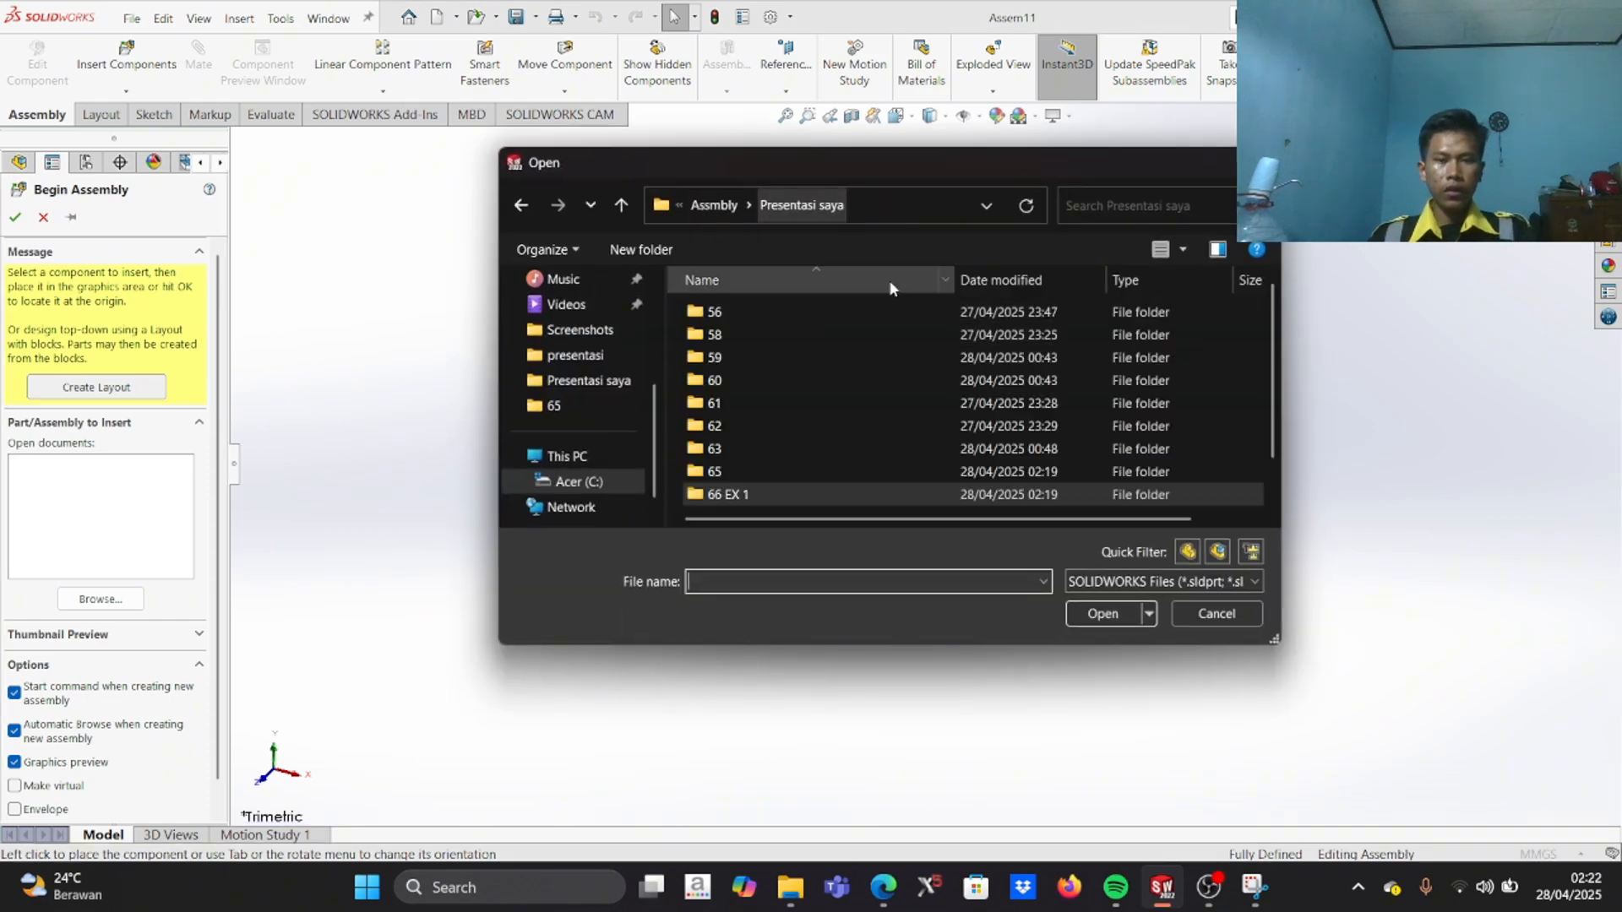
pyautogui.scroll(-1, 786, 446)
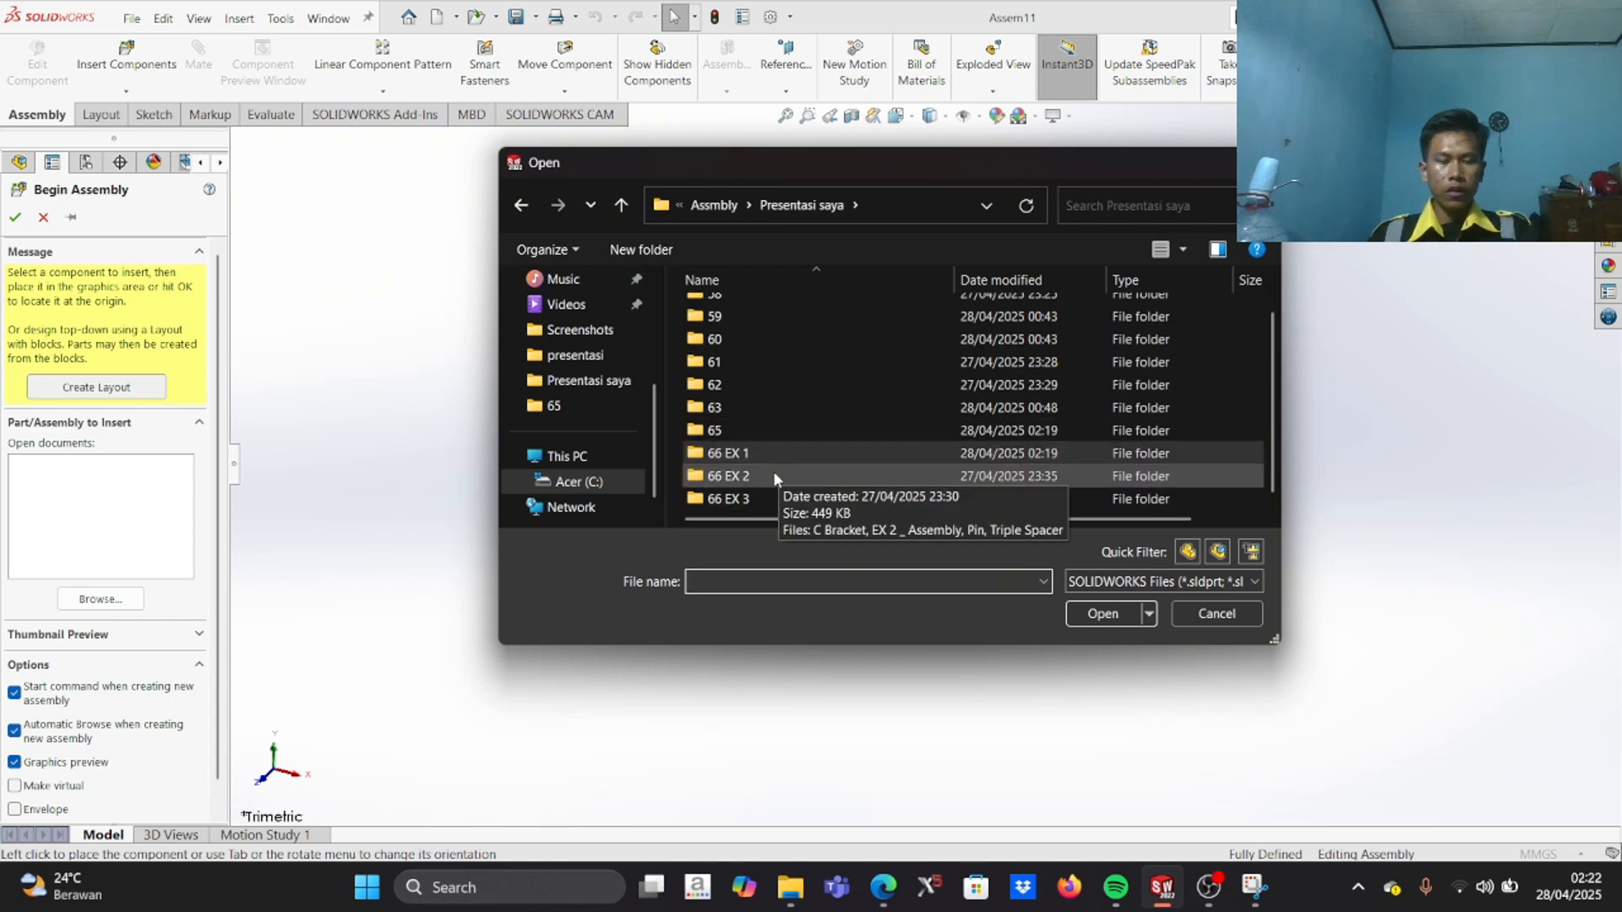
pyautogui.doubleClick(774, 476)
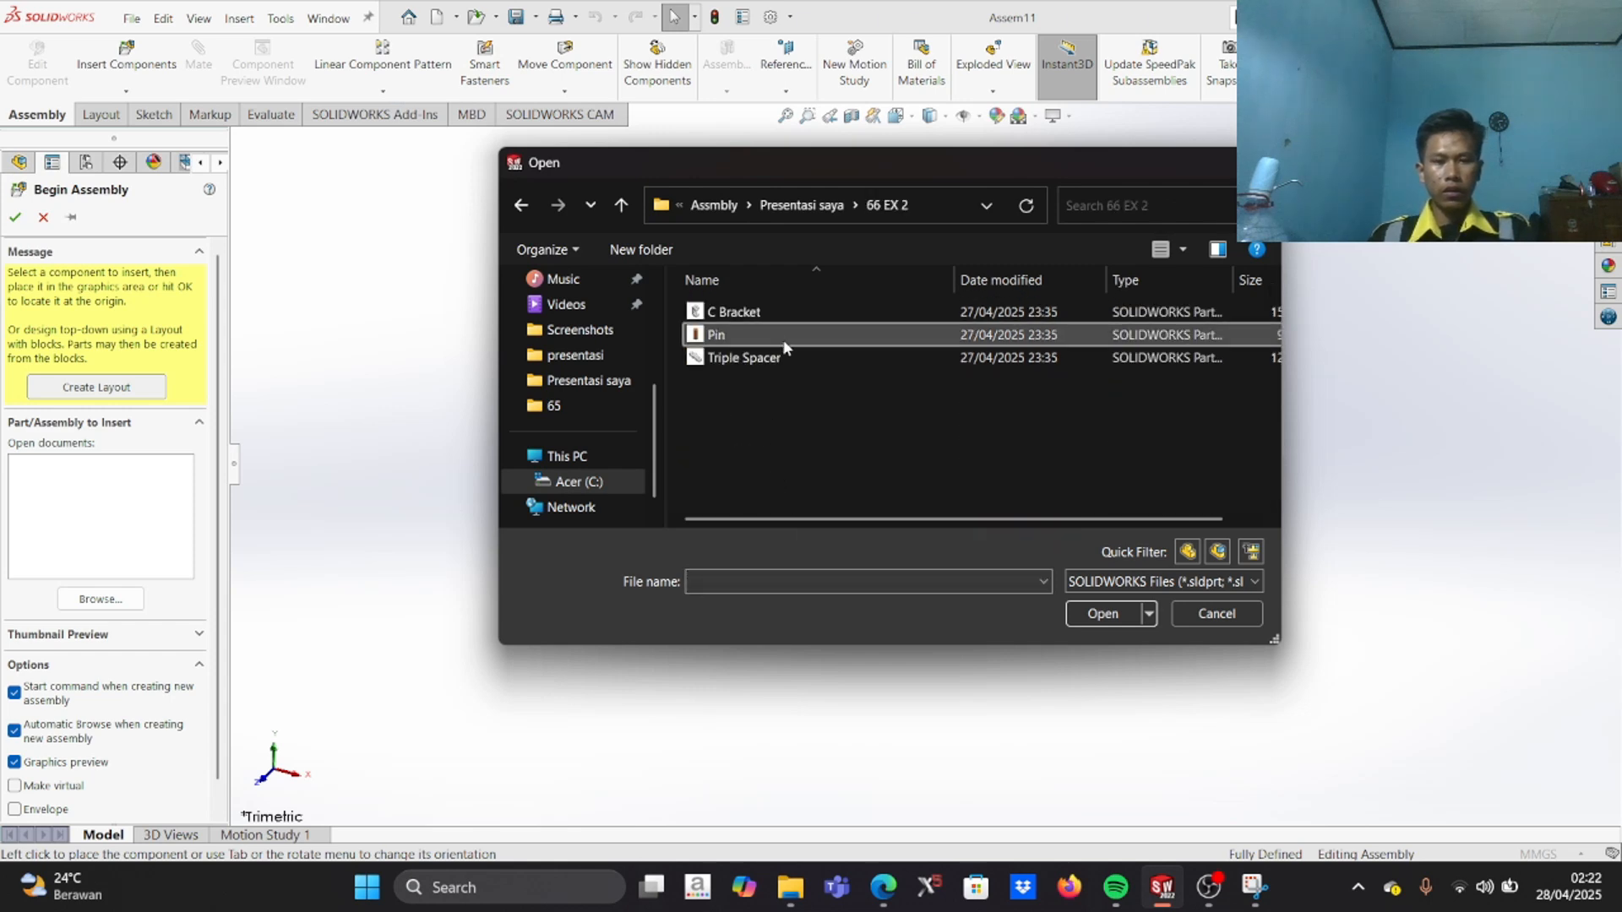
pyautogui.click(784, 342)
pyautogui.hotkey('ctrl', 'a')
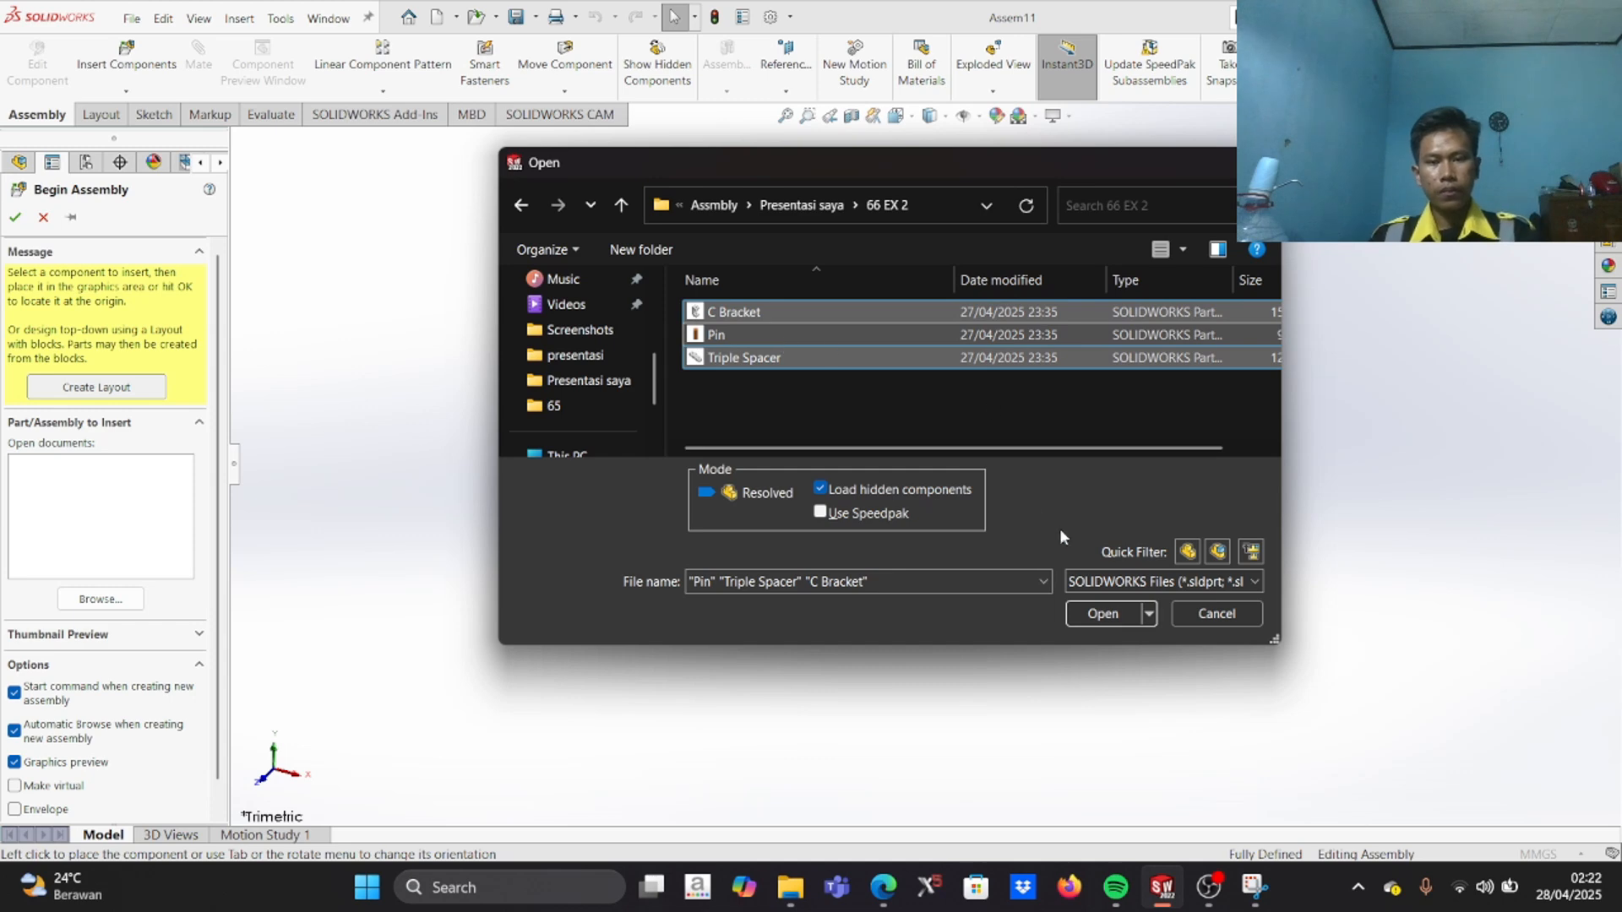
pyautogui.click(1102, 614)
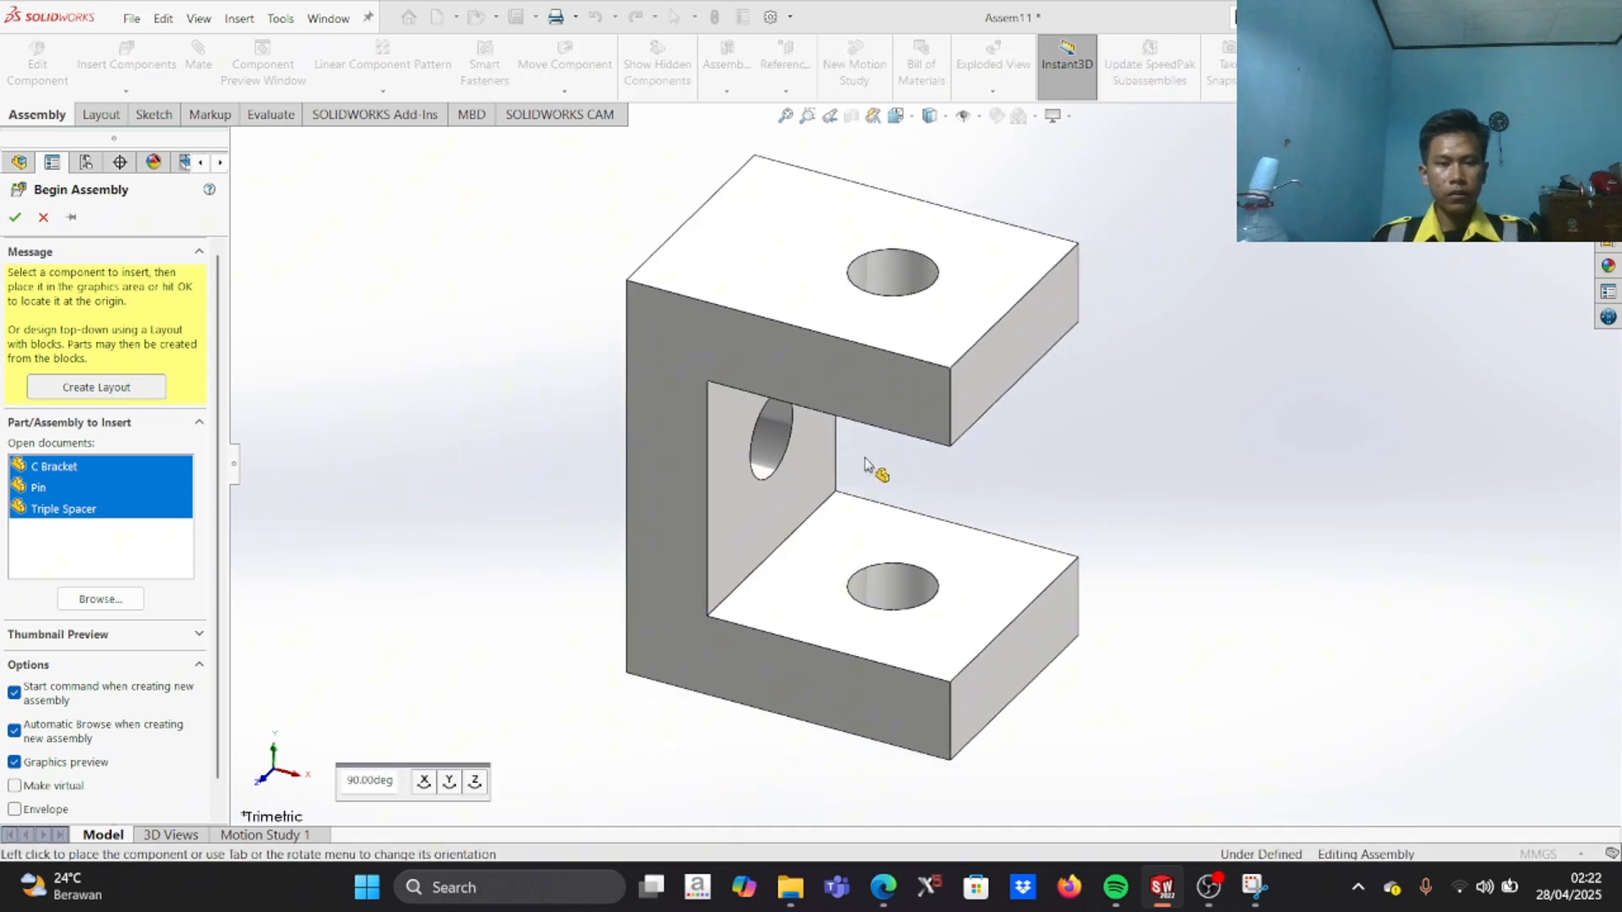
# Step: Place the C Bracket first as the fixed part, with the Pin and the Triple Spacer clear of it on opposite sides
pyautogui.click(977, 569)
pyautogui.scroll(5, 1009, 574)
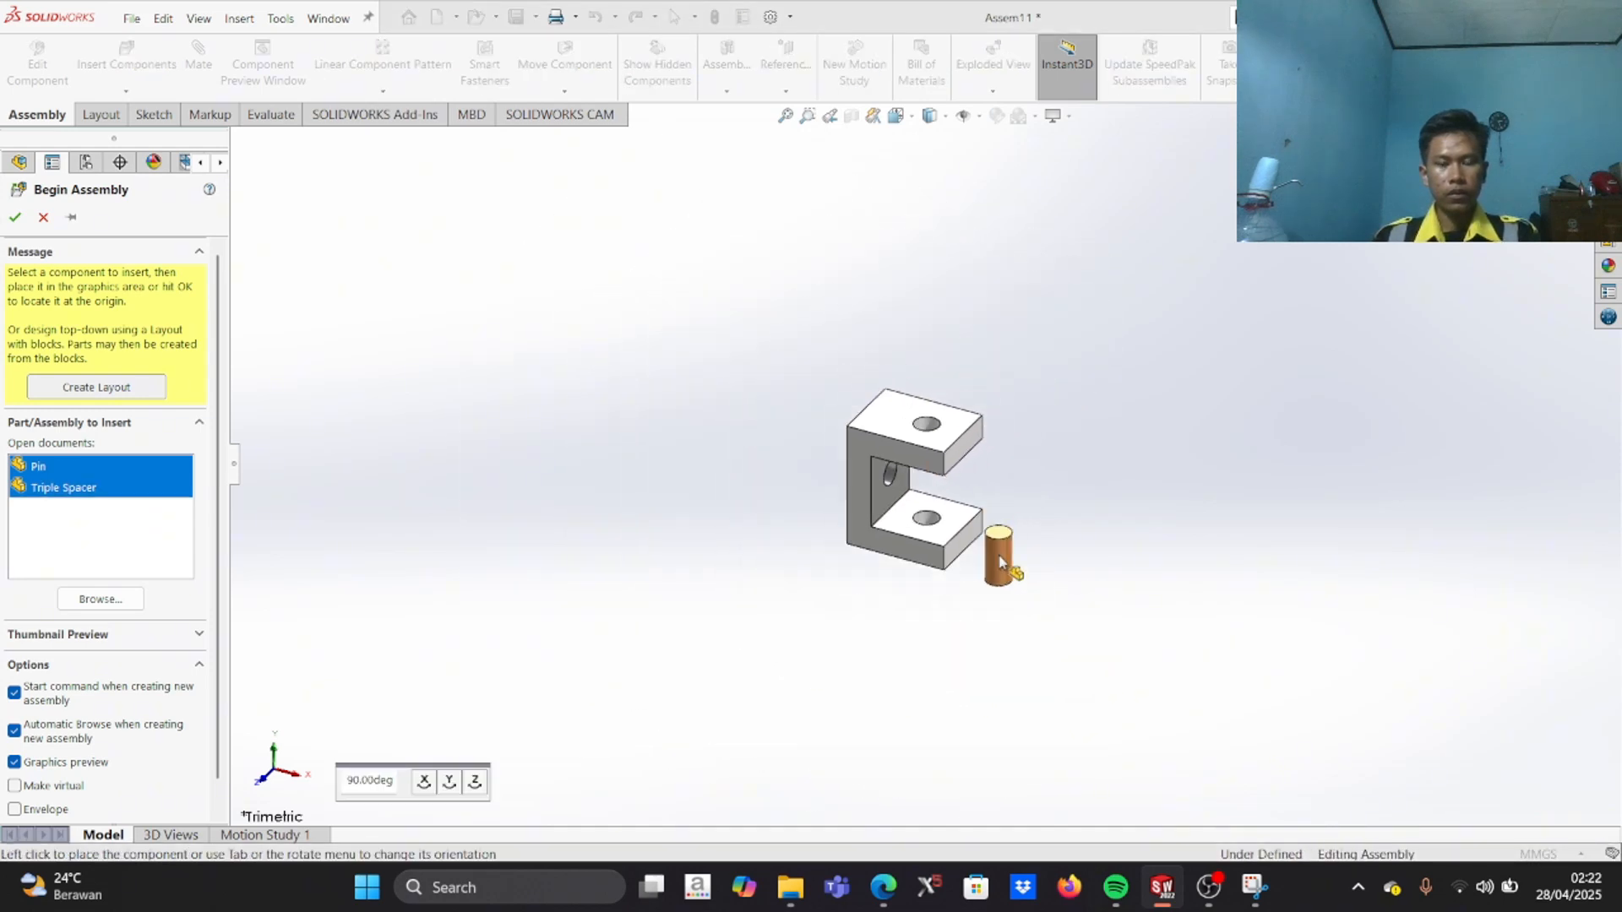
pyautogui.click(749, 447)
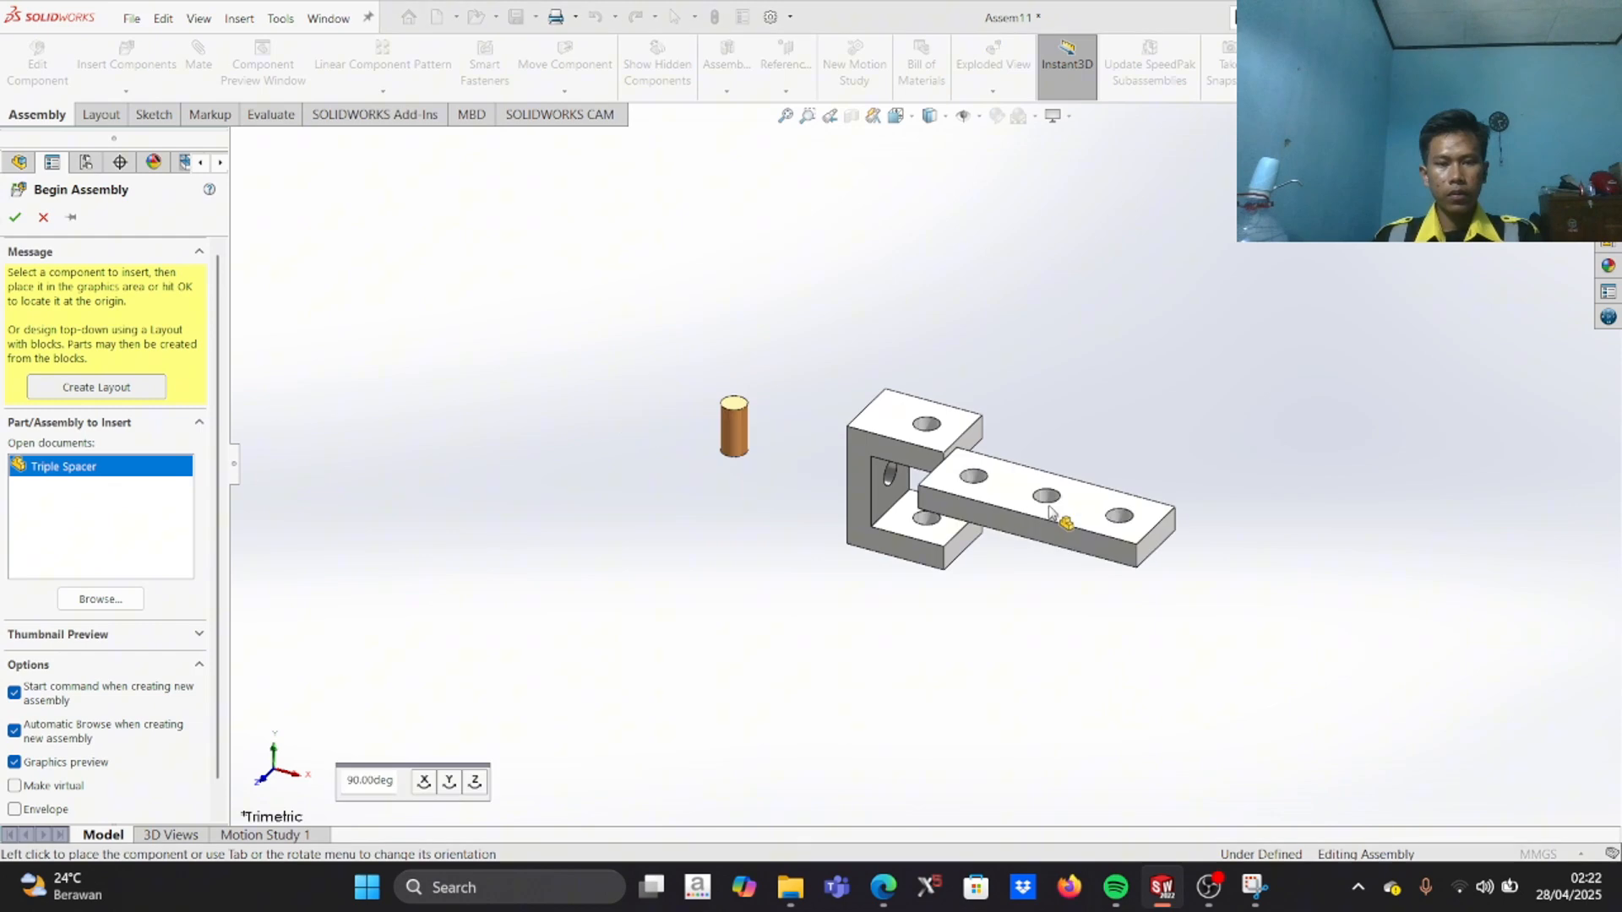
pyautogui.click(1080, 365)
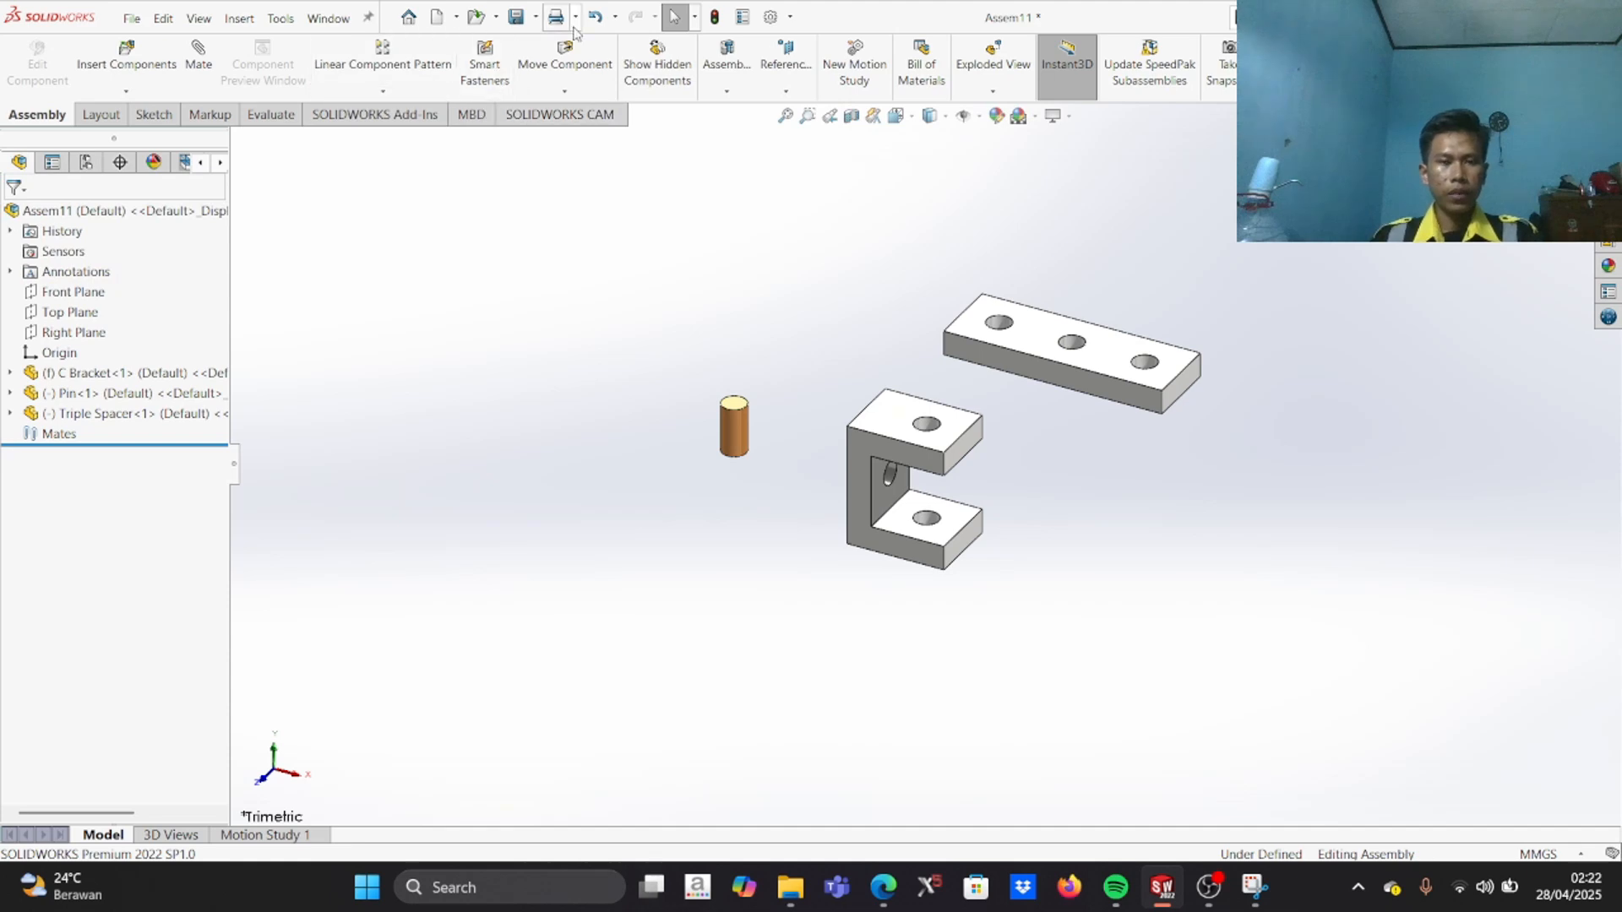
# Step: Insert a second C Bracket, Pin and Triple Spacer and place them clear of the existing parts
pyautogui.click(129, 93)
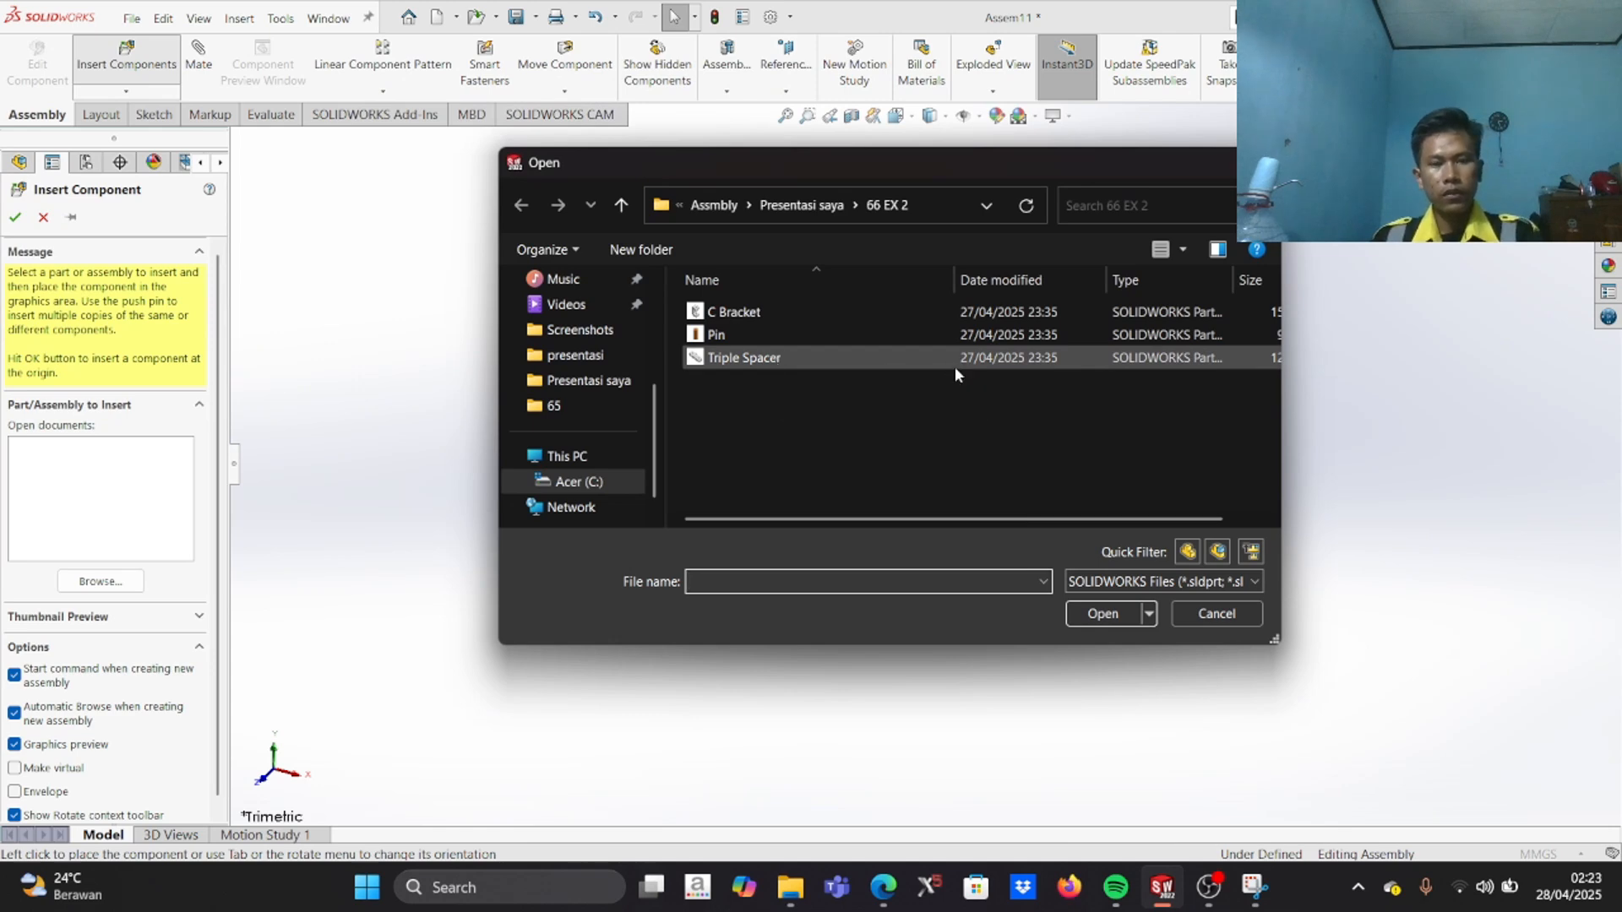
pyautogui.click(807, 354)
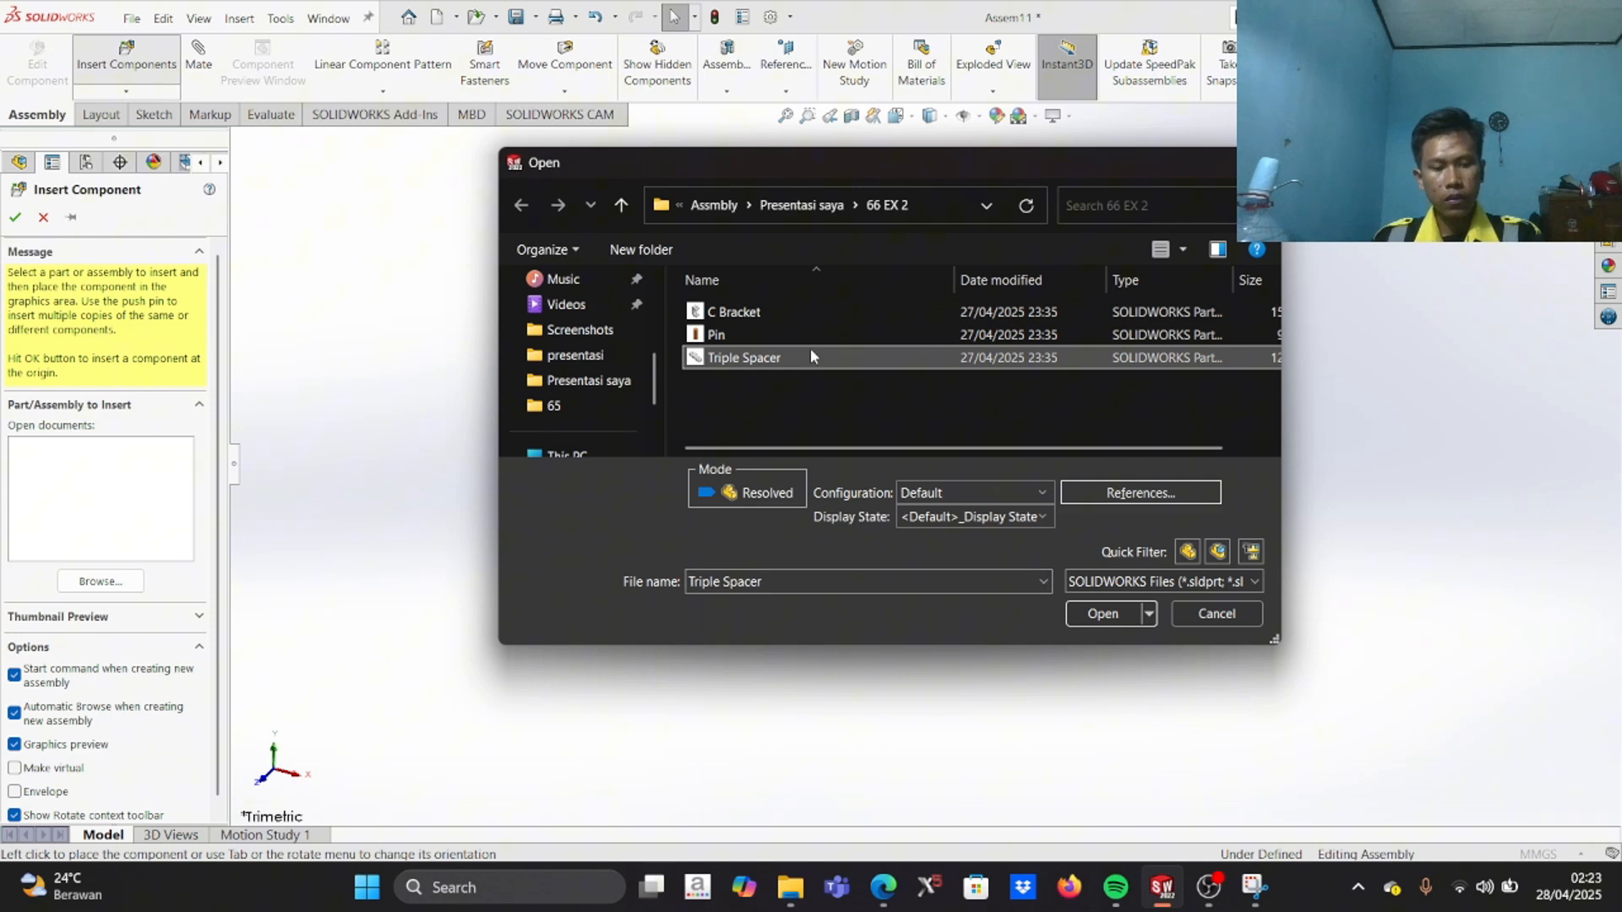
pyautogui.hotkey('ctrl', 'a')
pyautogui.click(1105, 614)
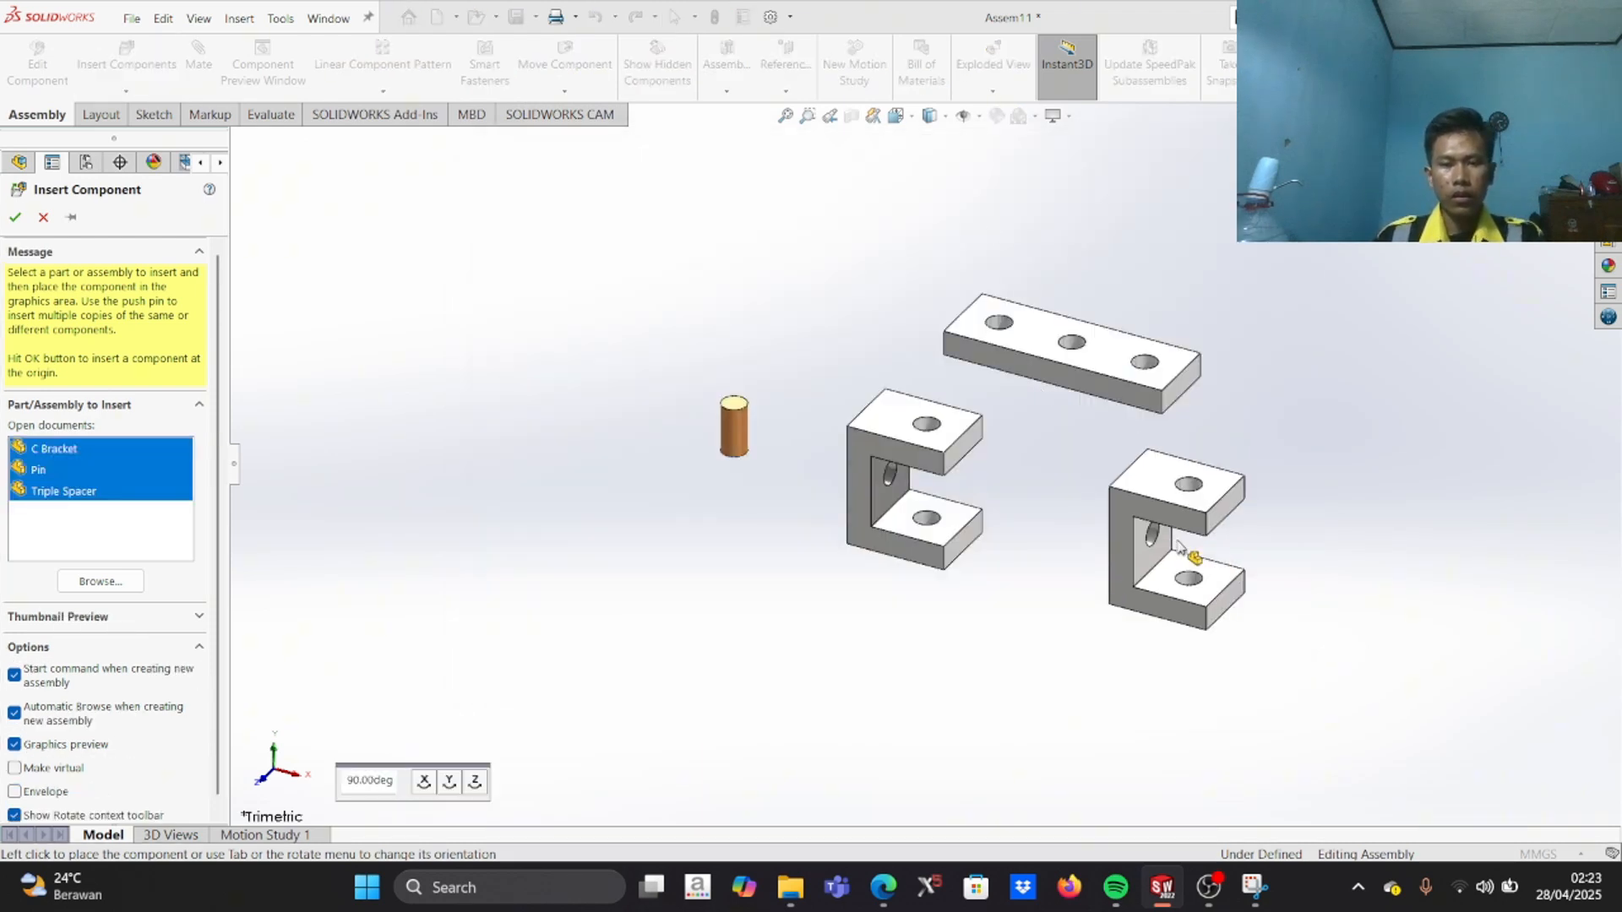
pyautogui.click(1194, 545)
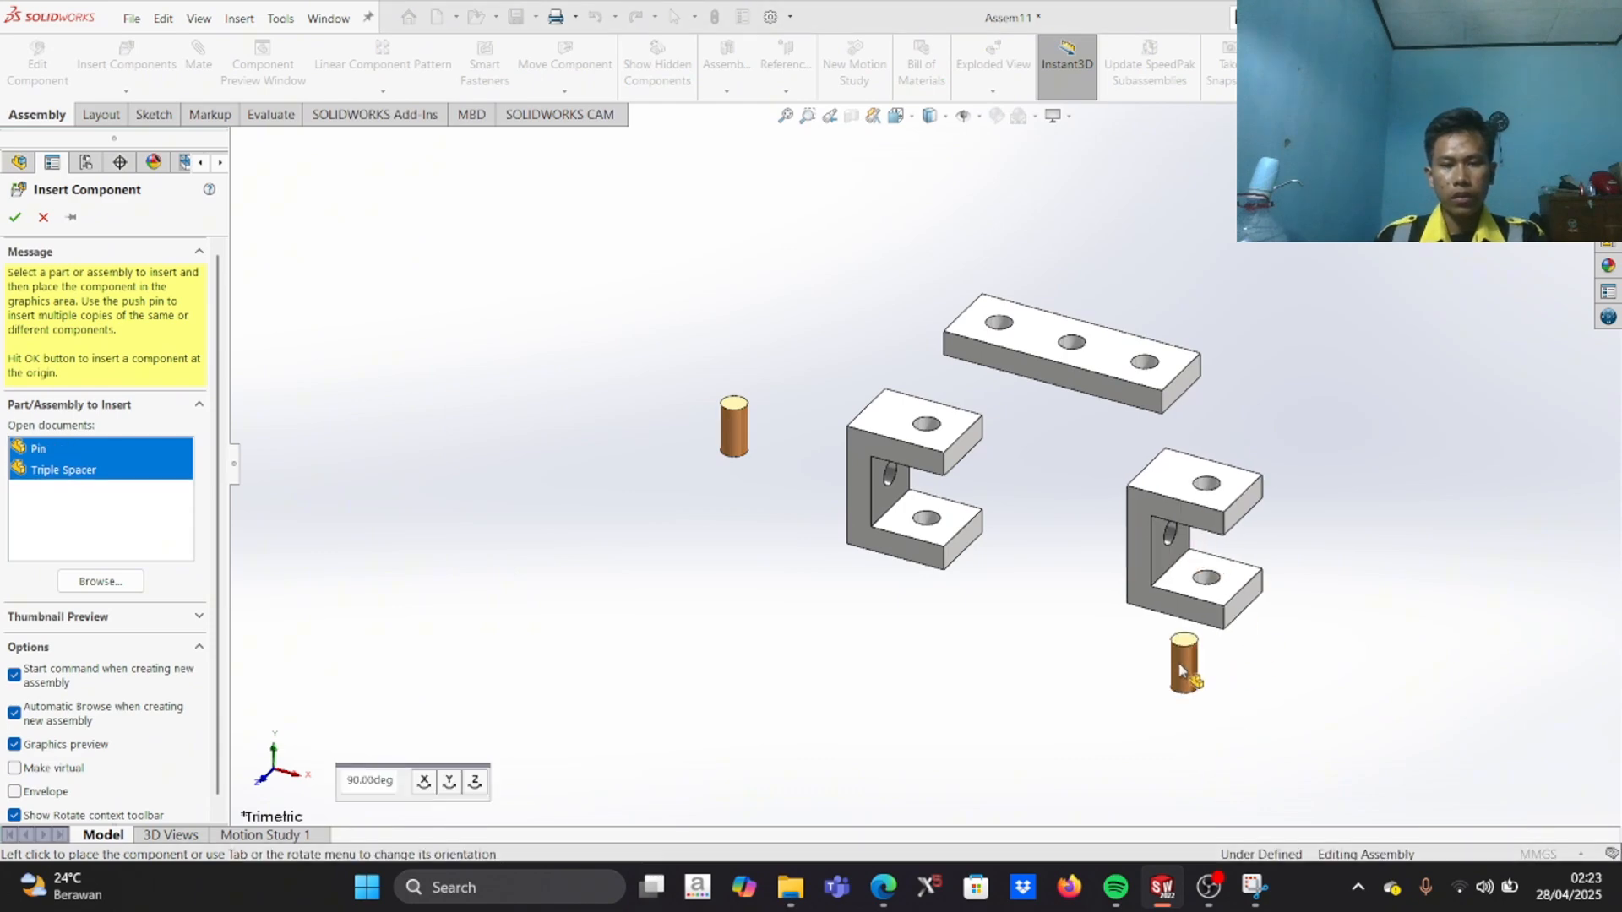
pyautogui.click(1360, 616)
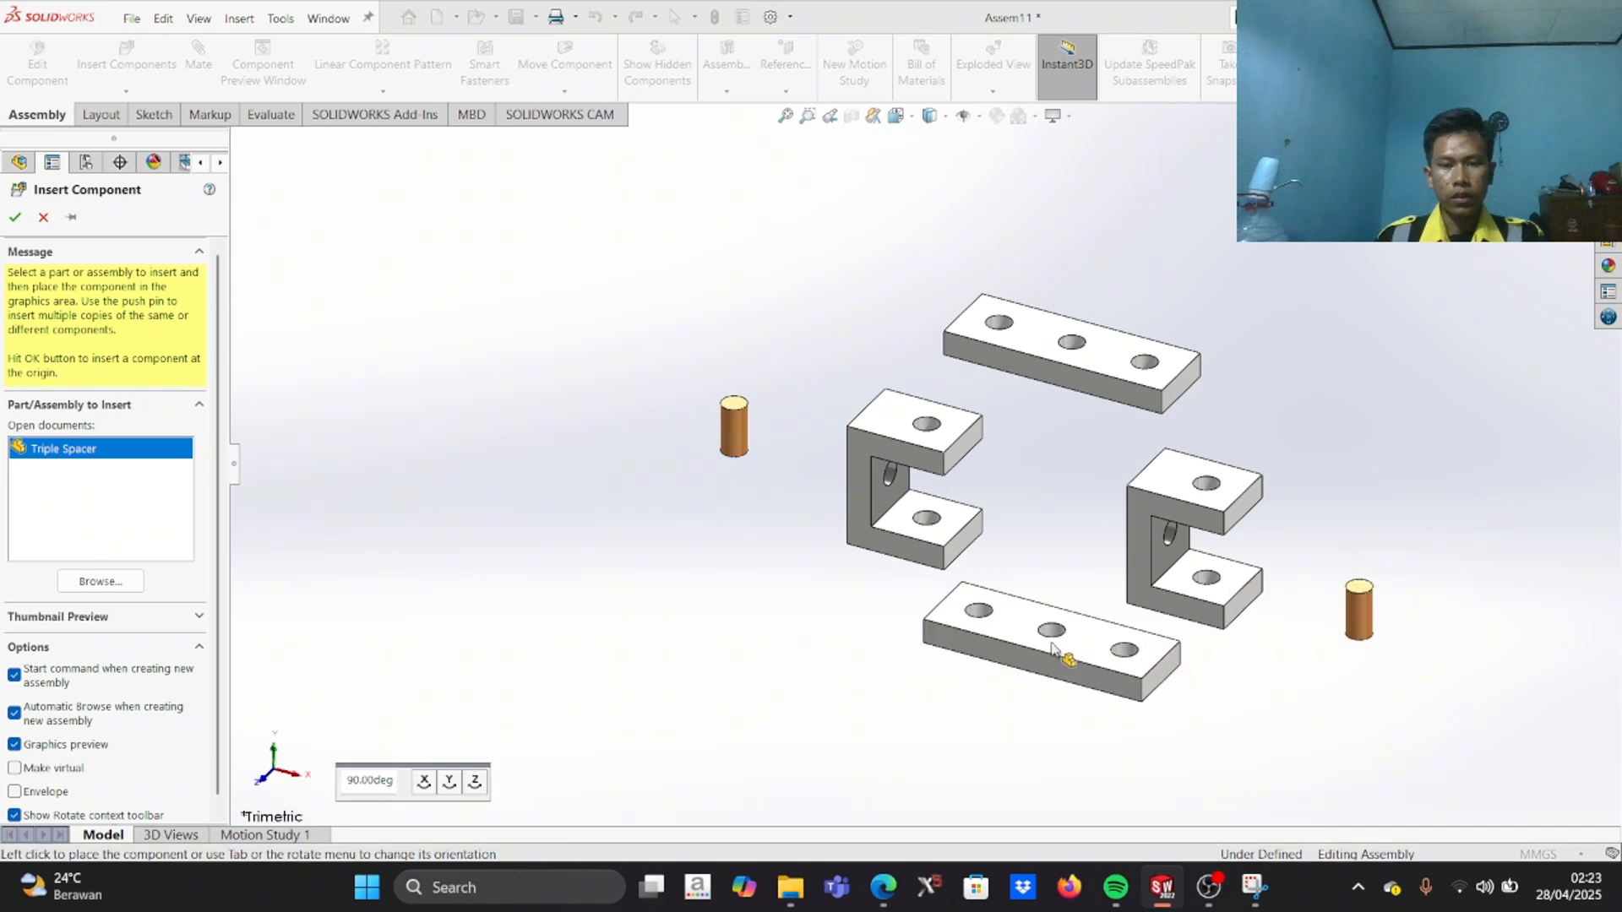
pyautogui.click(1024, 663)
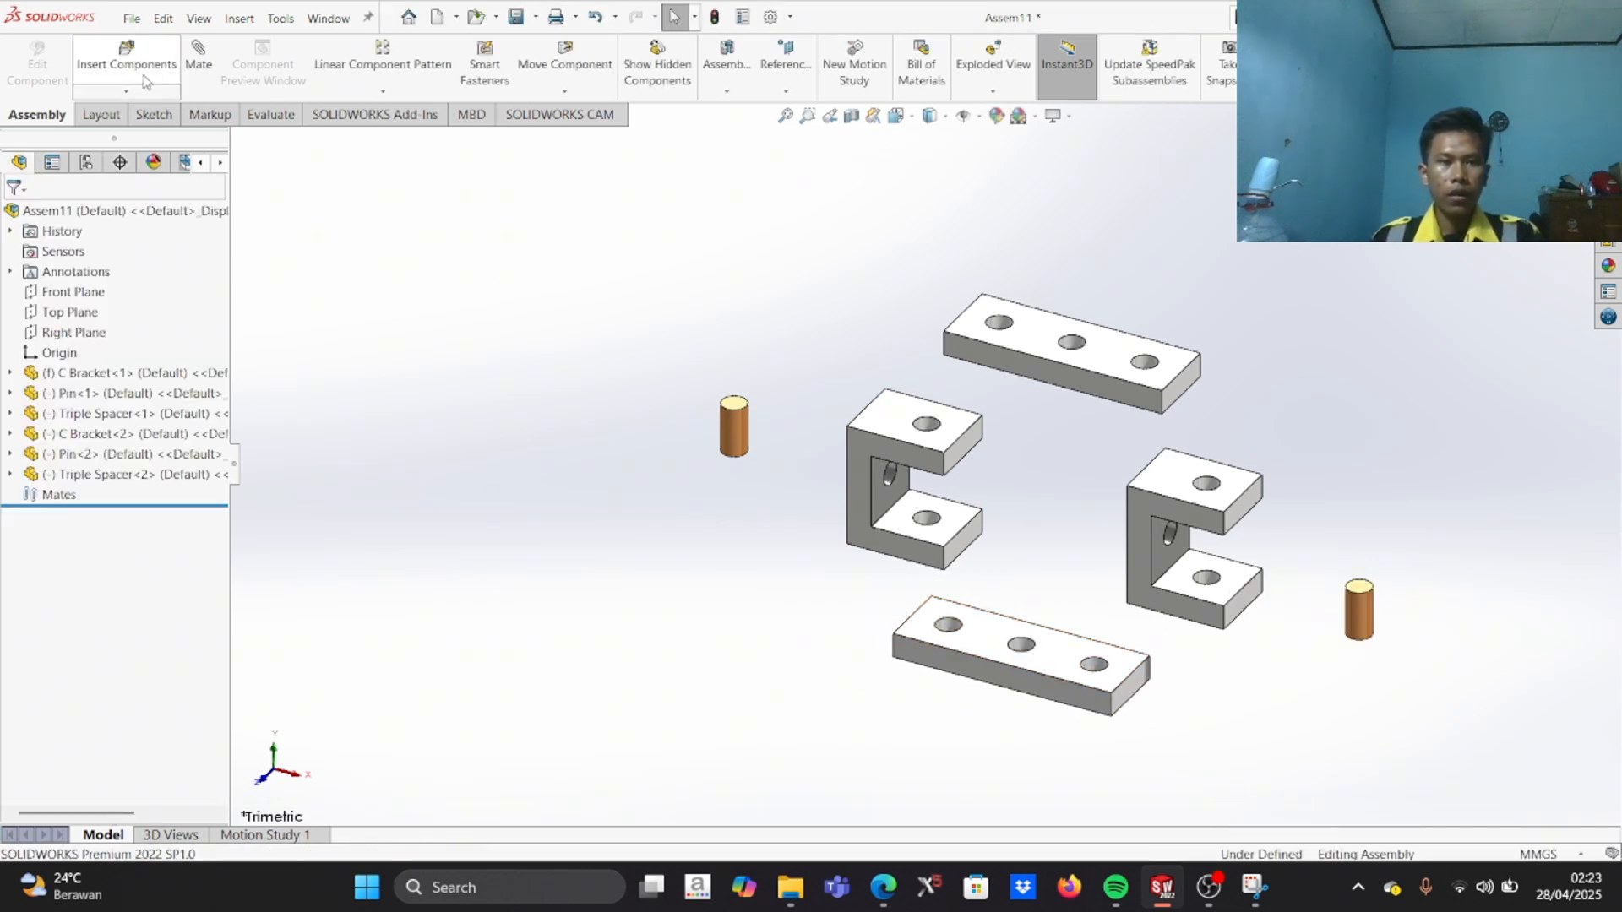
# Step: Insert a third and a fourth Pin and place them clear of the existing brackets, spacers and pins
pyautogui.click(127, 59)
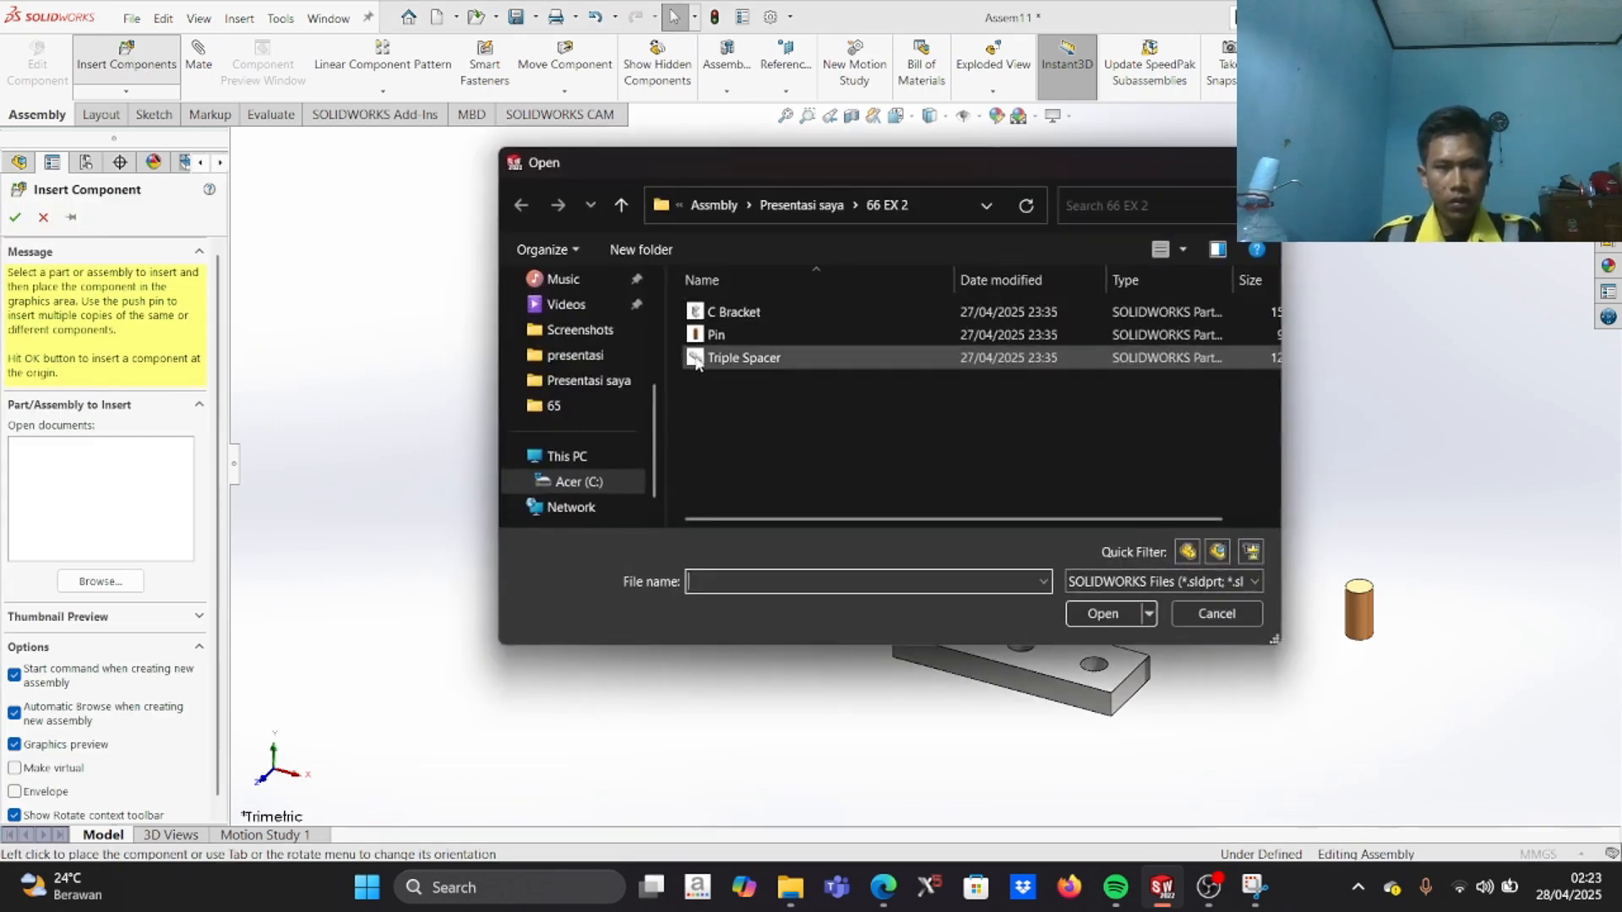
pyautogui.click(728, 333)
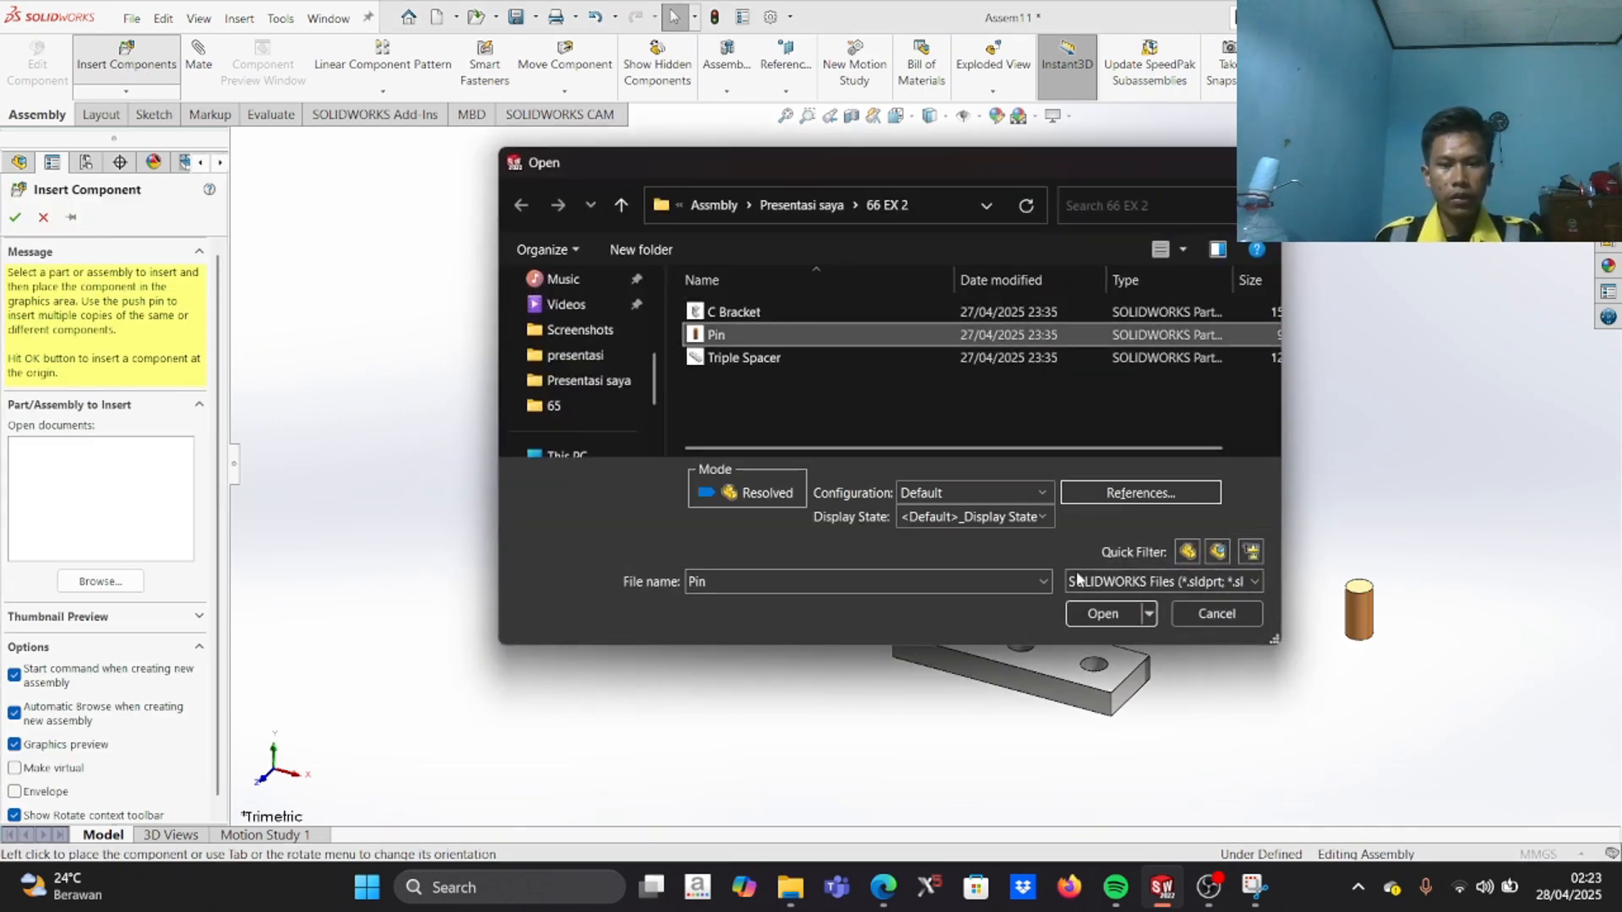
pyautogui.click(1098, 615)
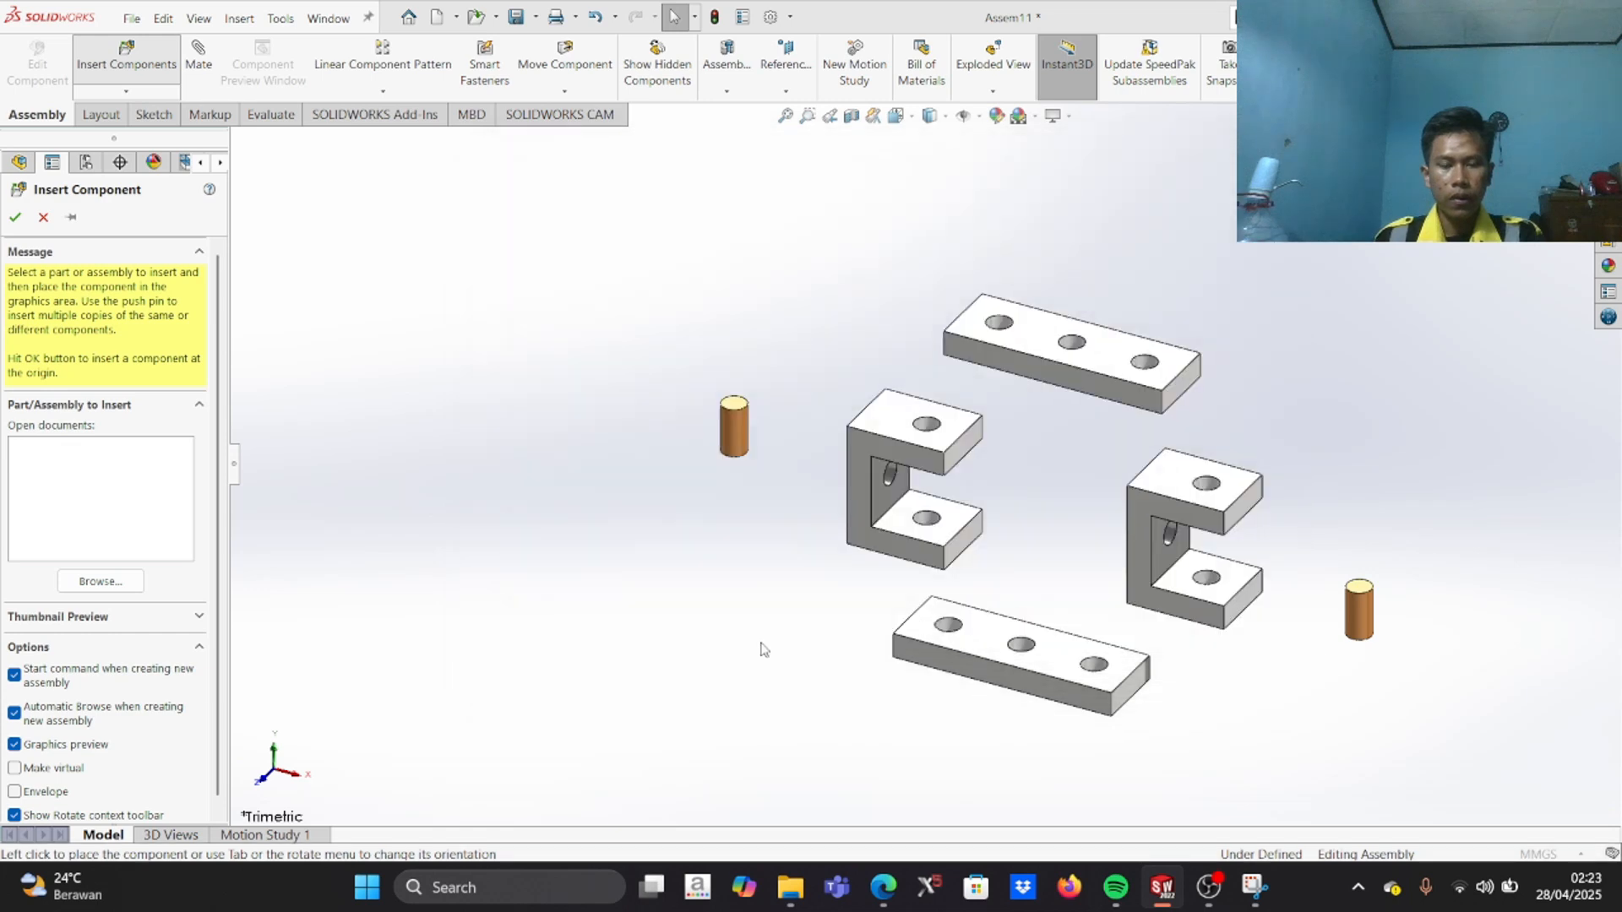
pyautogui.click(692, 612)
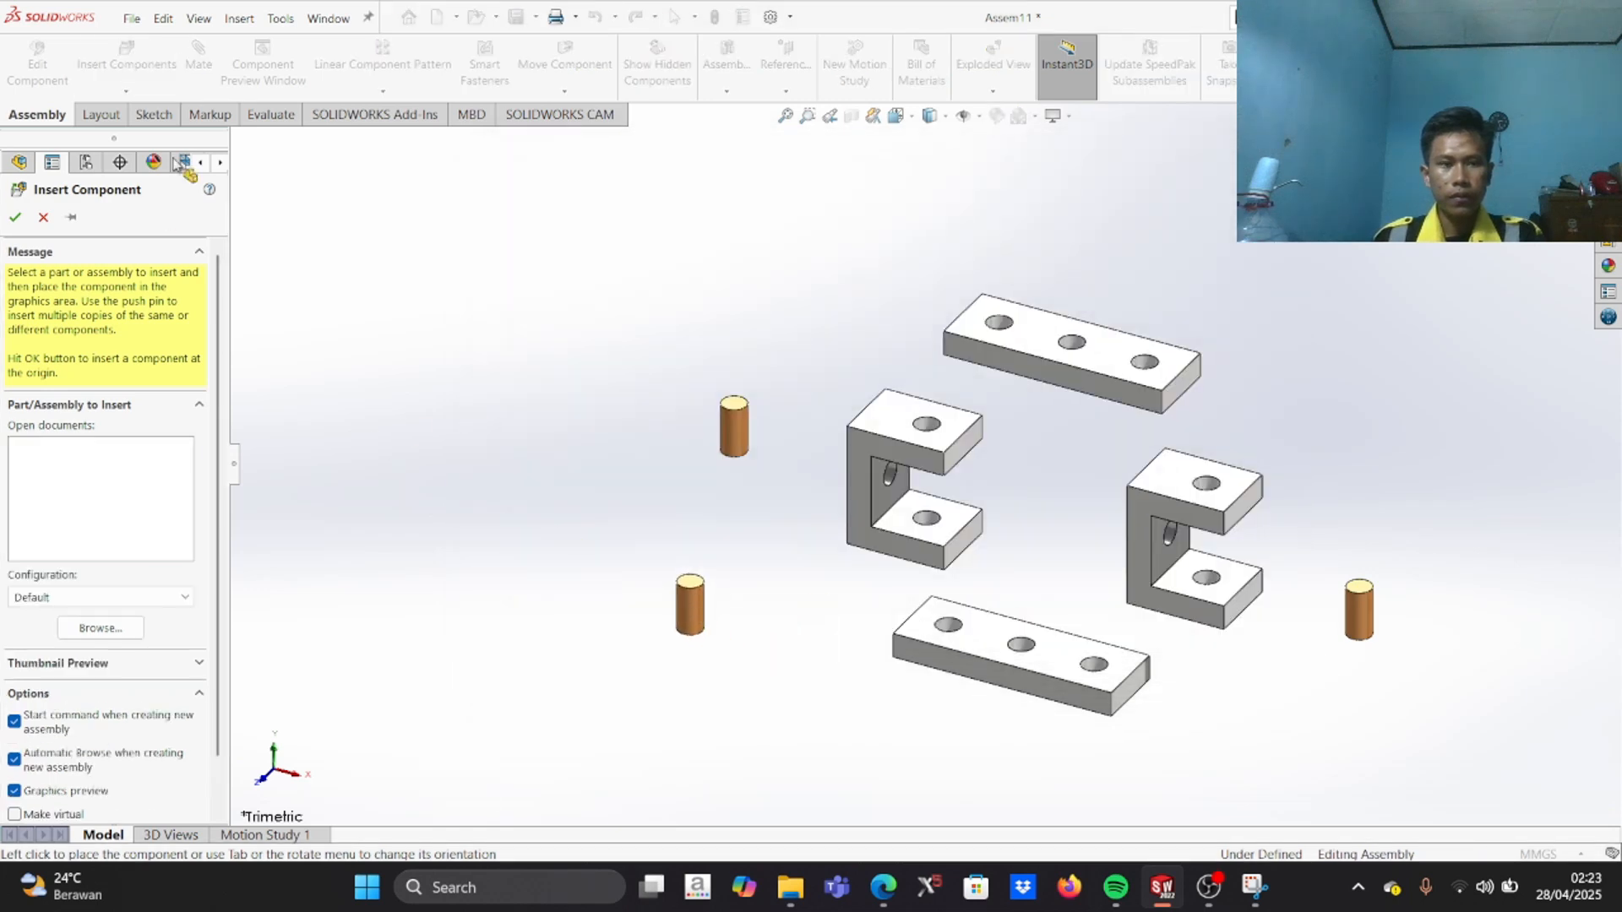
pyautogui.click(127, 56)
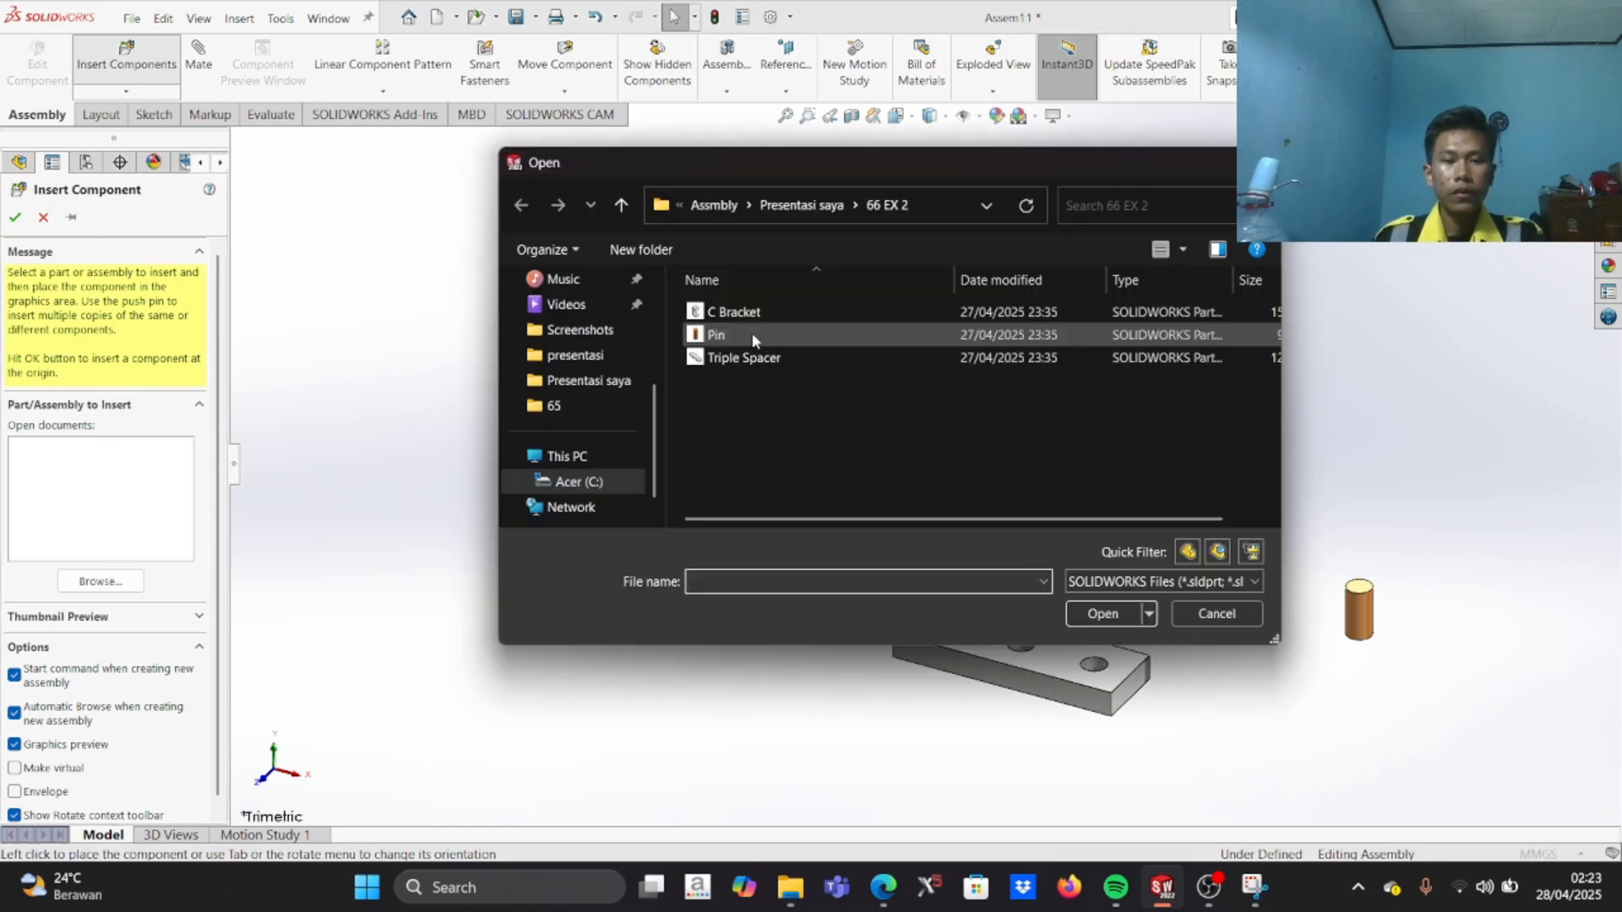
pyautogui.click(750, 334)
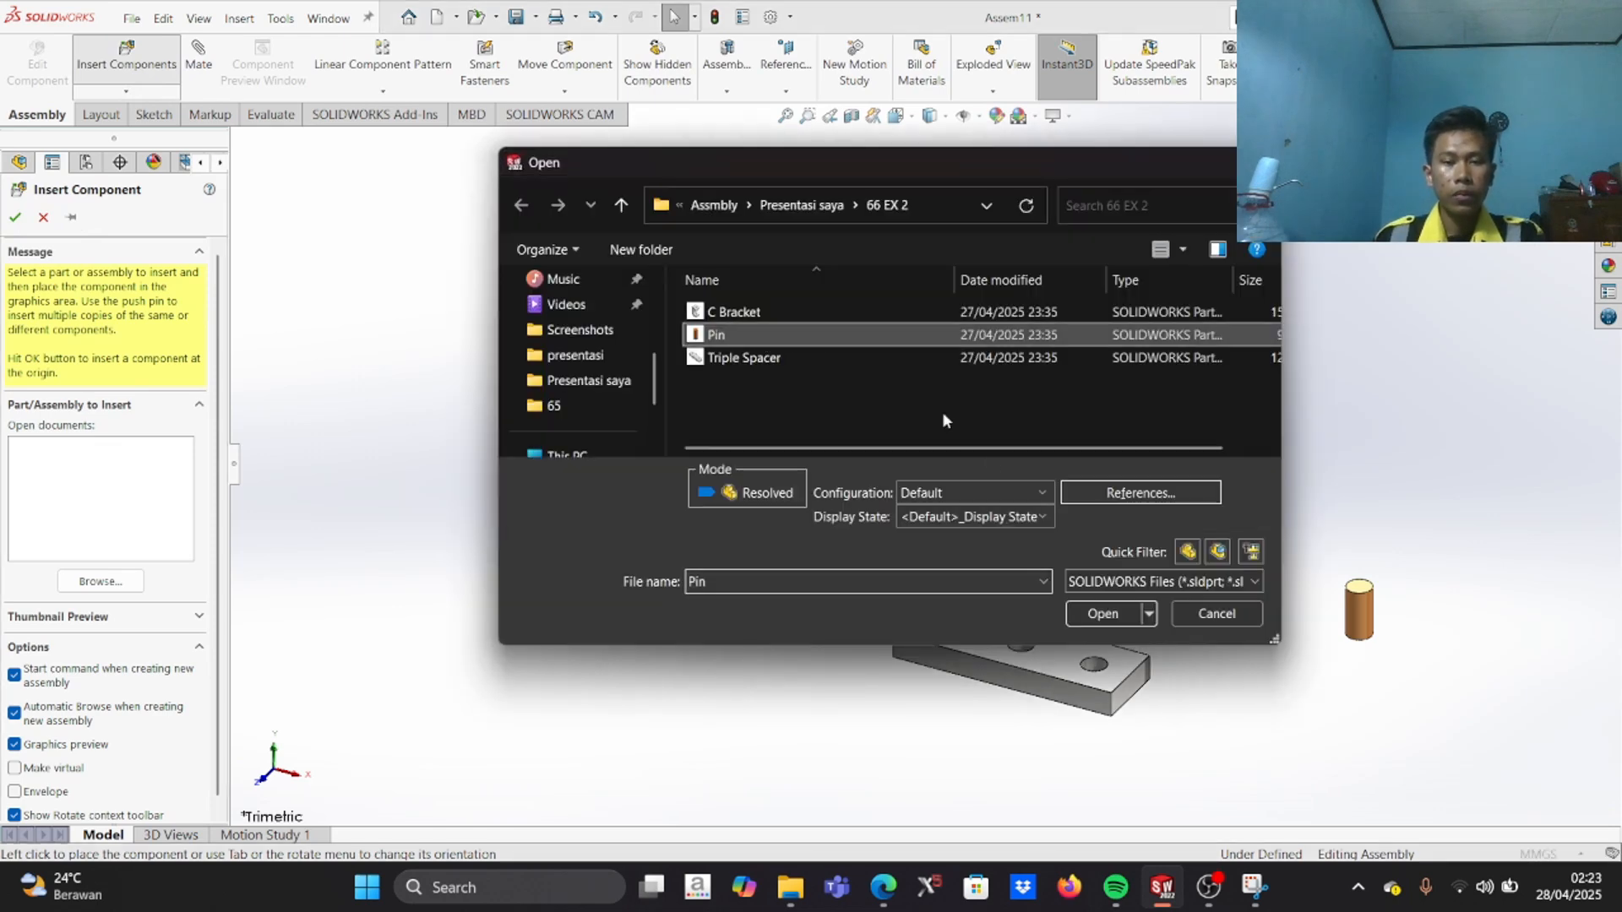
pyautogui.click(1103, 614)
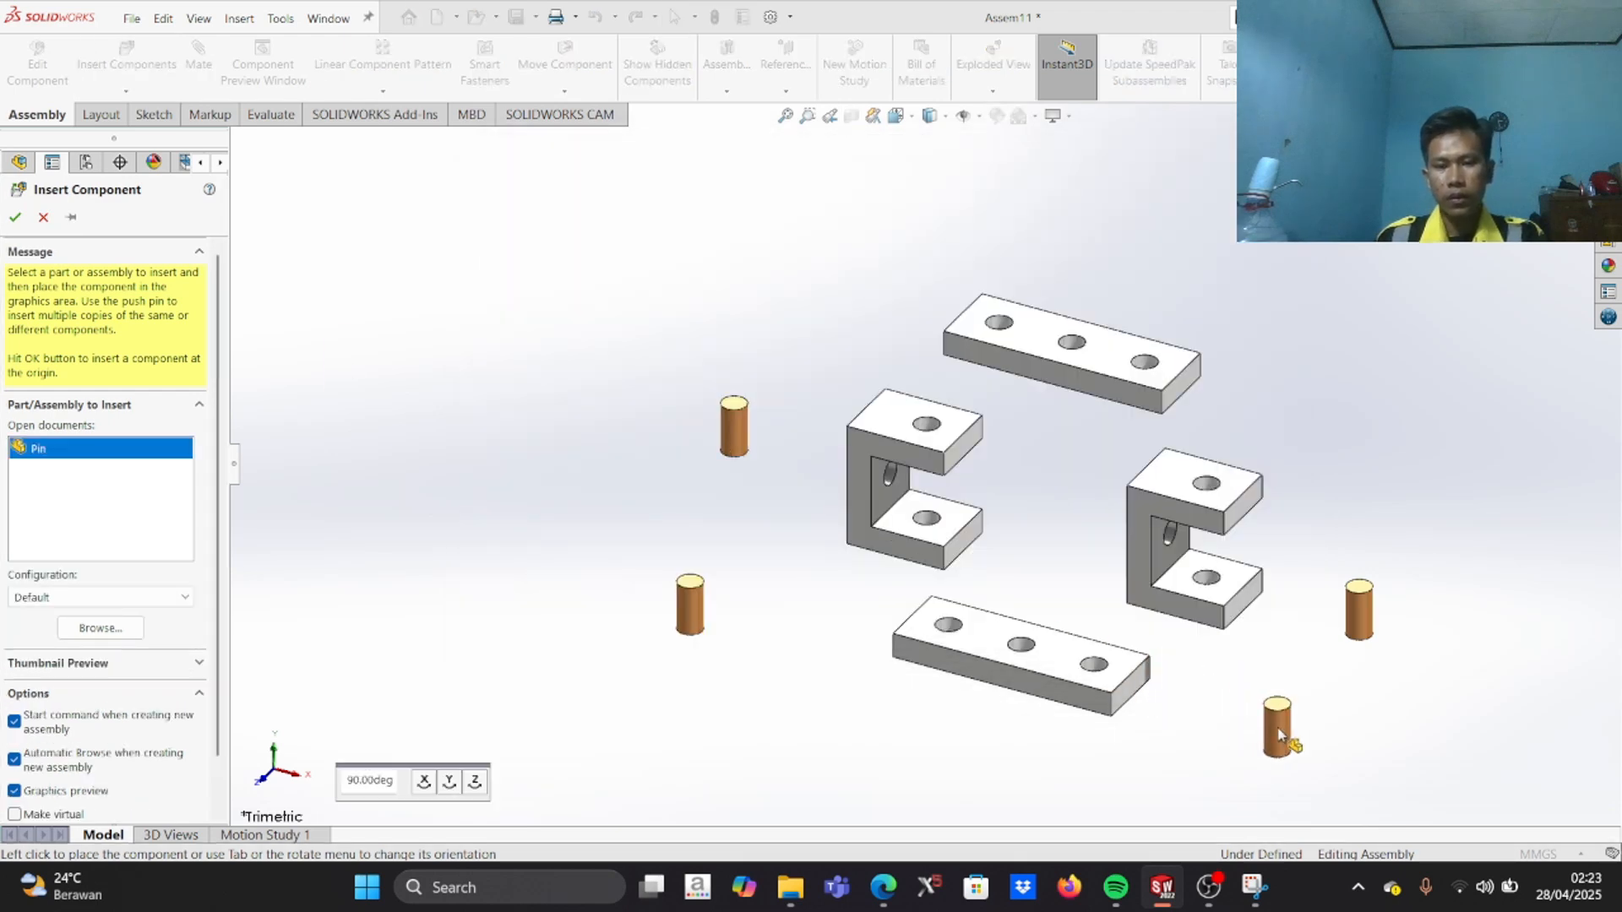
pyautogui.click(1271, 718)
# Step: Check which C Bracket, Pin or Triple Spacer in the model each component tree entry refers to
pyautogui.scroll(1, 1140, 582)
pyautogui.scroll(-4, 1164, 573)
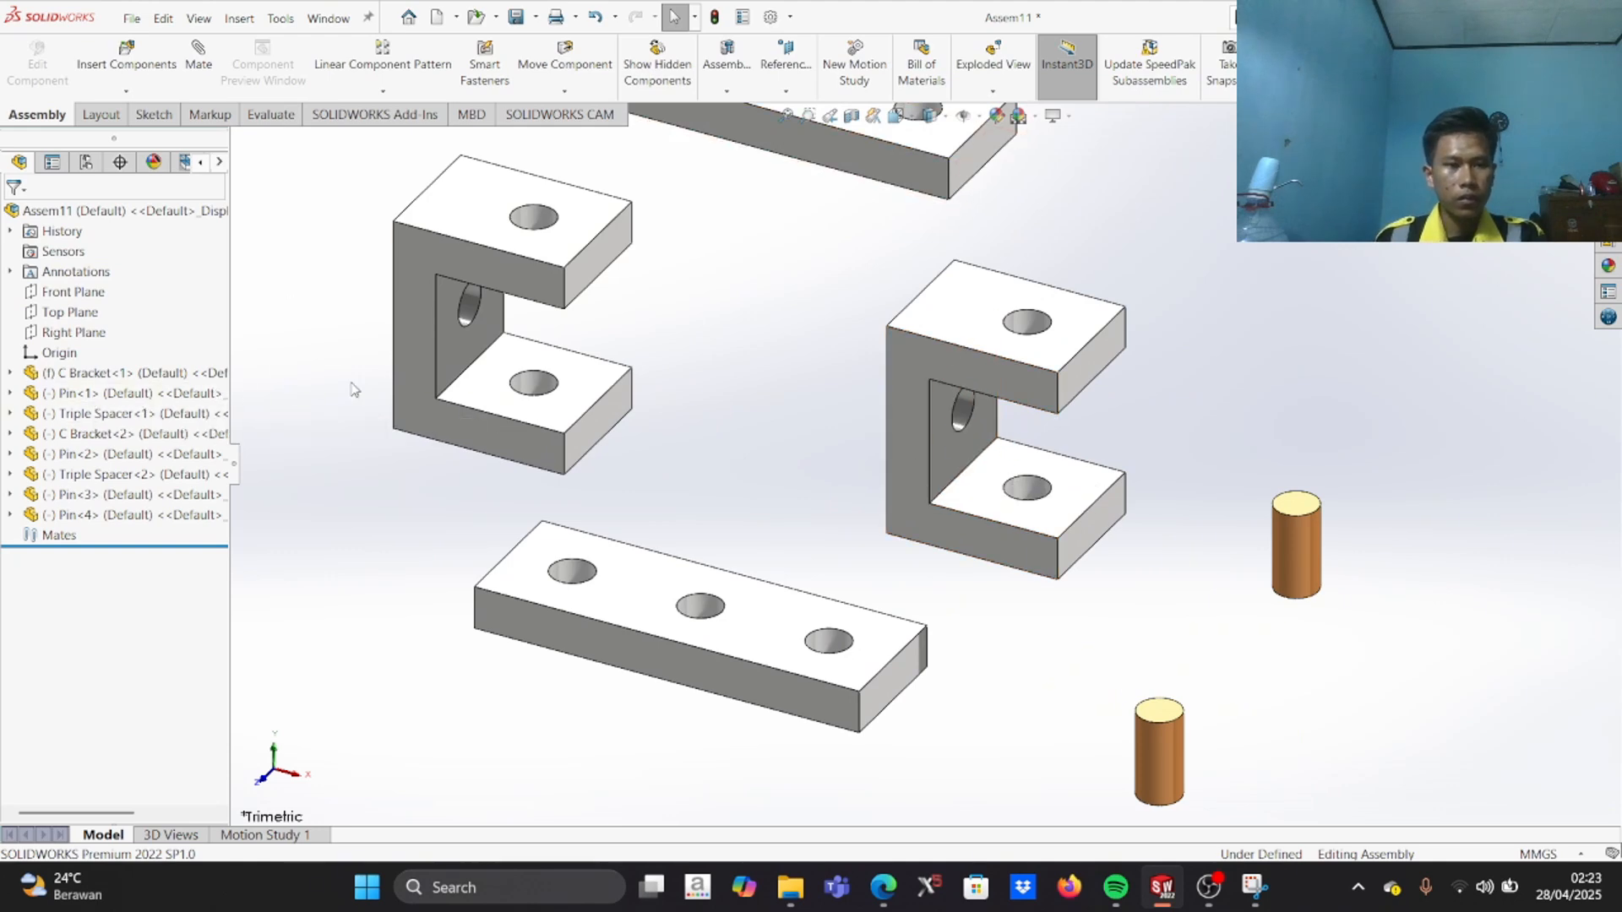
pyautogui.click(433, 407)
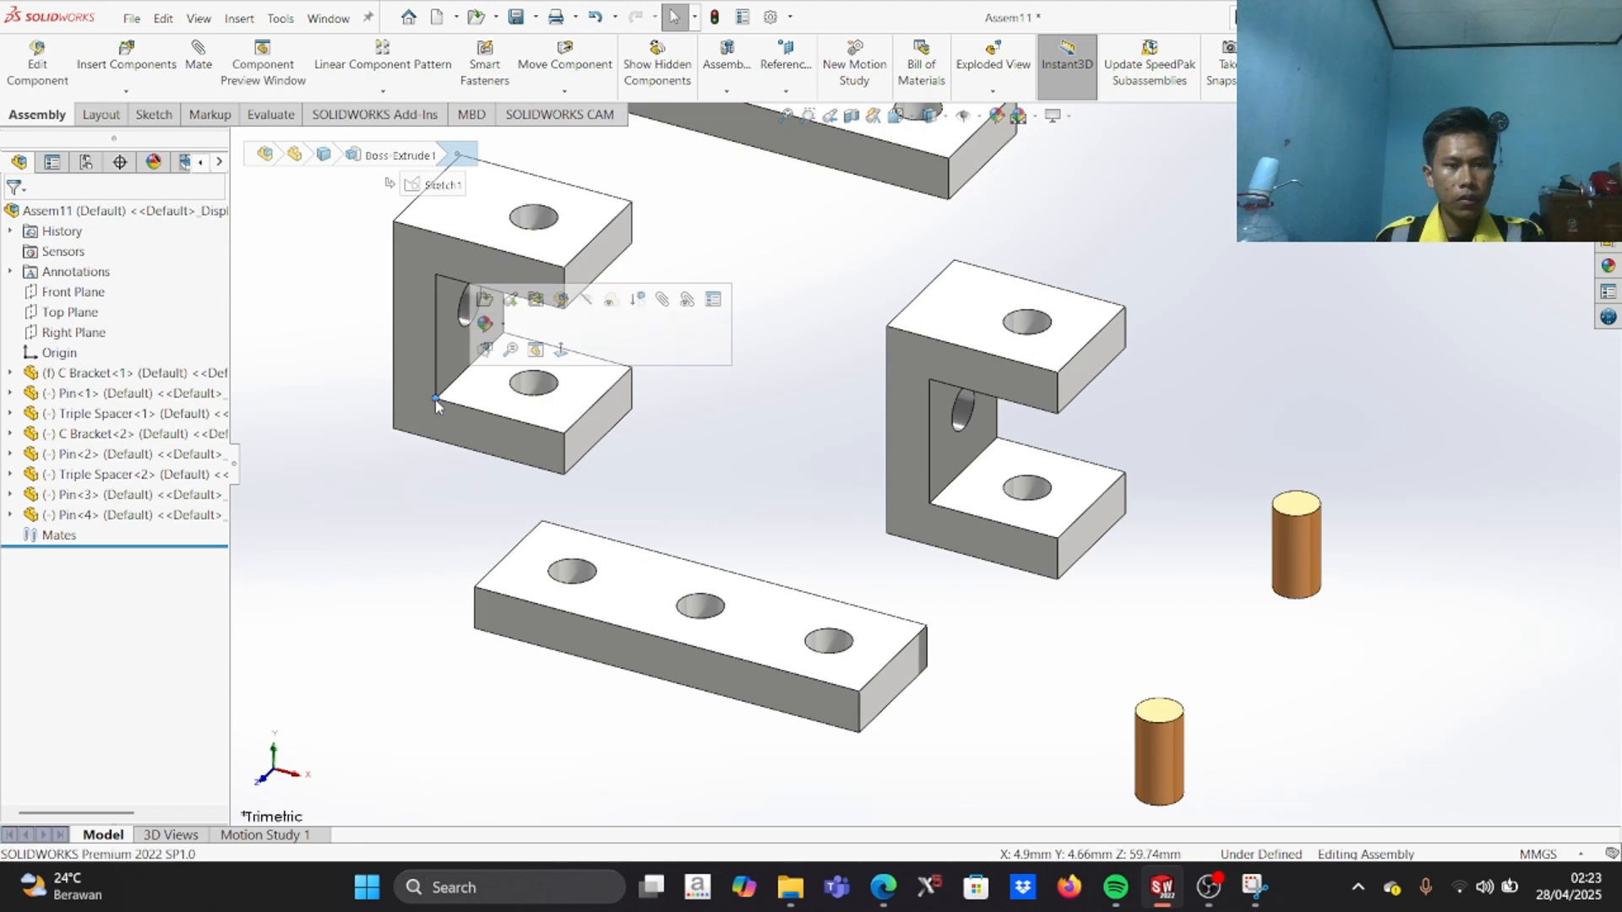
pyautogui.click(109, 381)
pyautogui.click(91, 417)
pyautogui.click(80, 395)
pyautogui.click(92, 456)
pyautogui.click(90, 476)
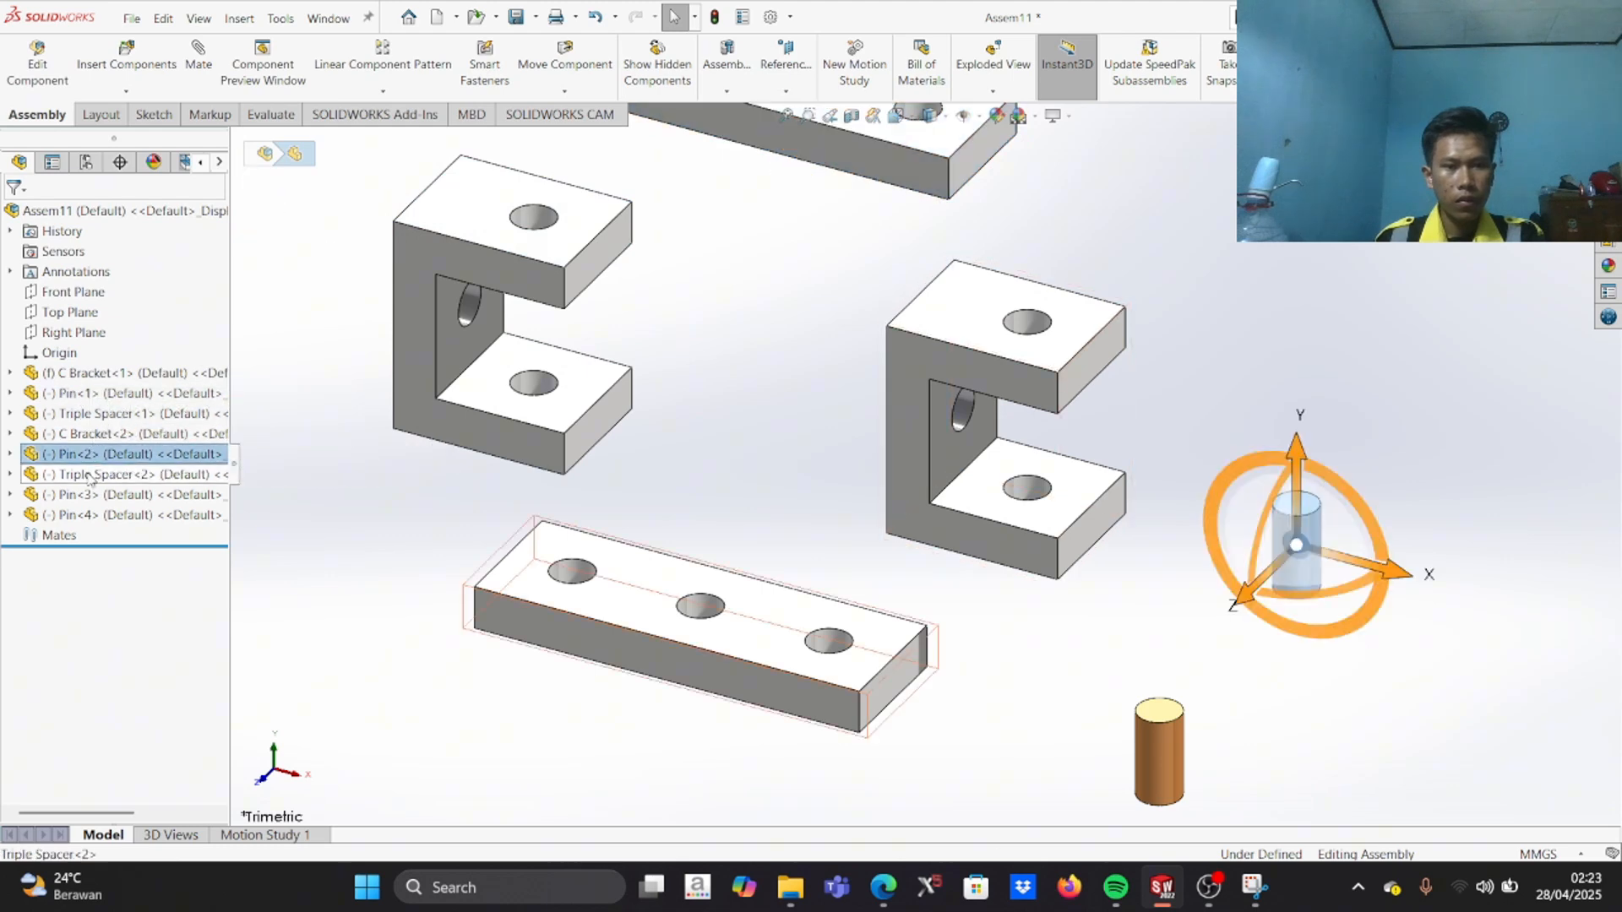
pyautogui.click(95, 514)
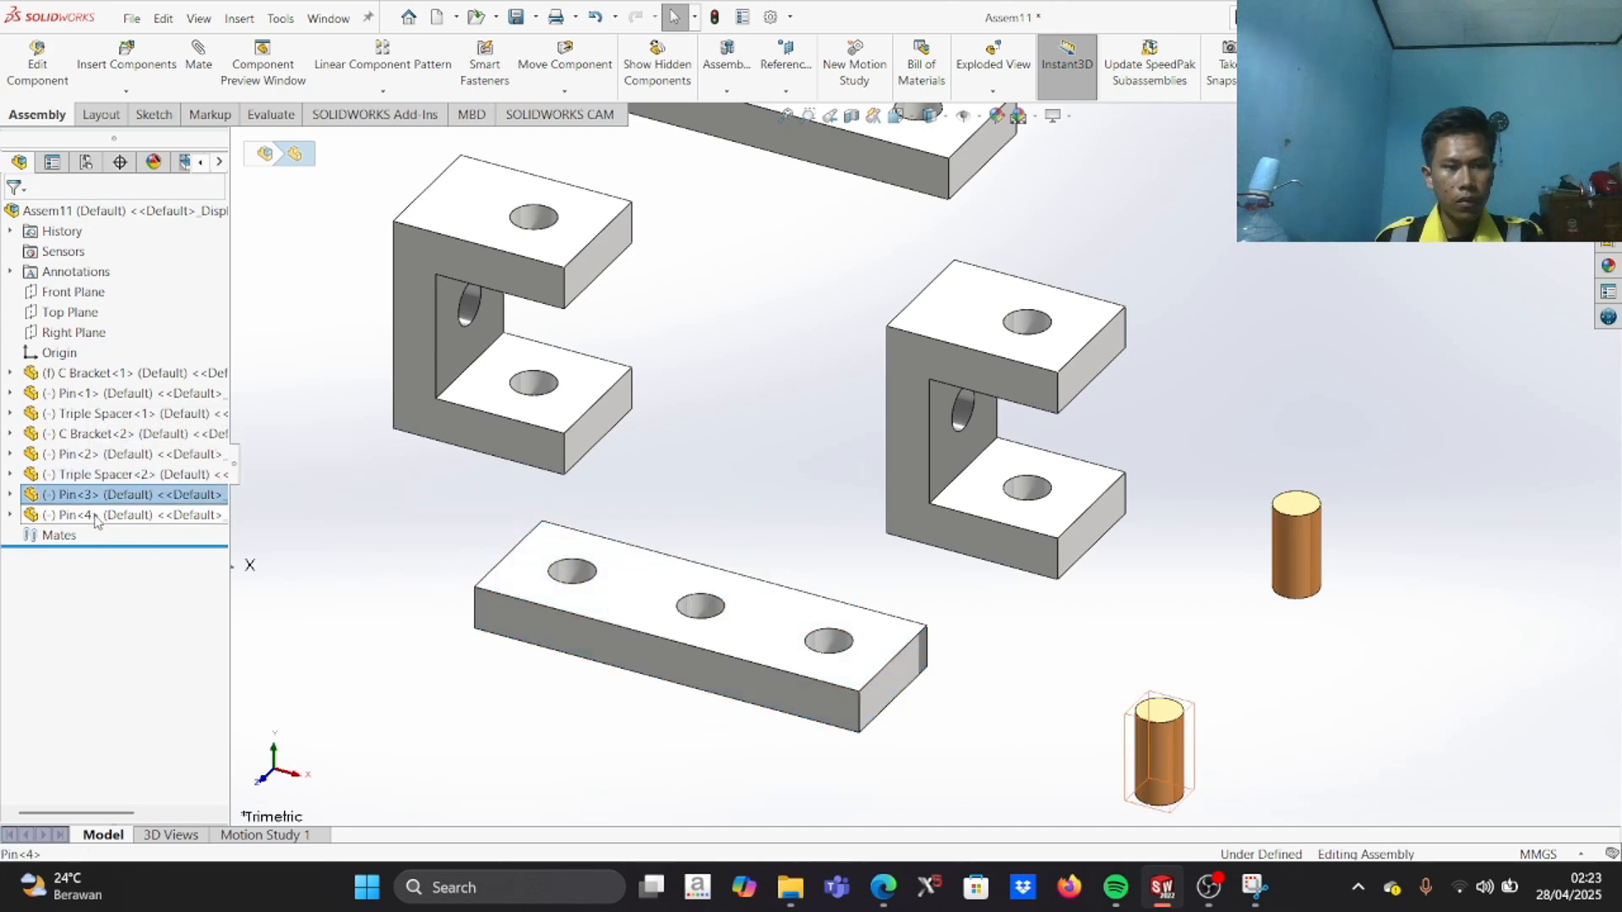
pyautogui.click(85, 416)
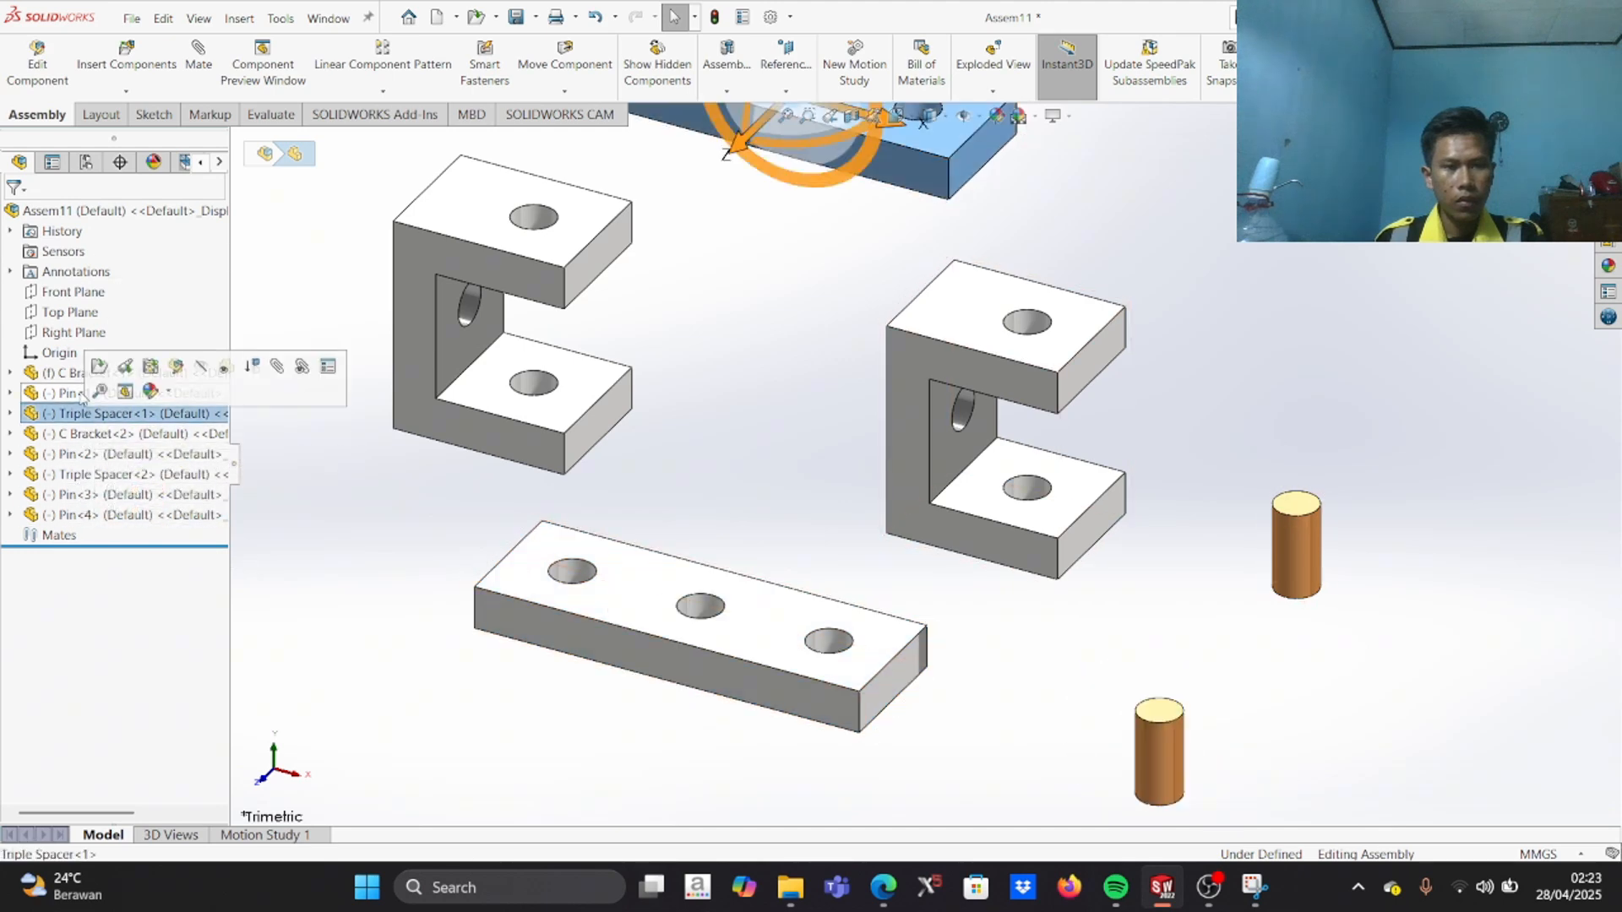
pyautogui.click(80, 394)
pyautogui.click(934, 473)
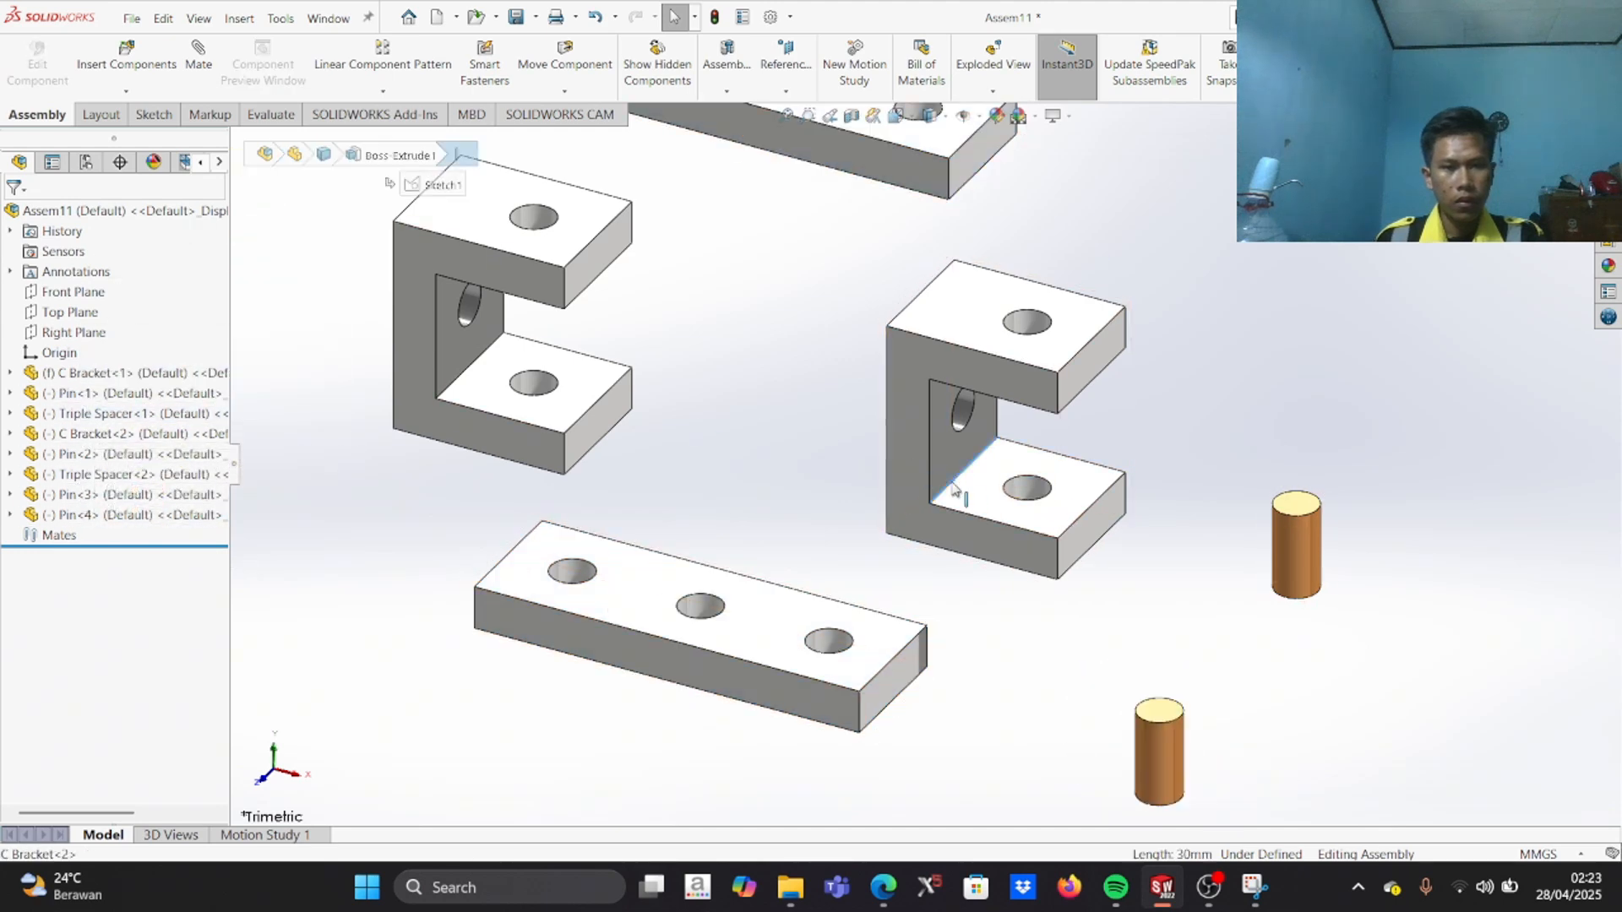
# Step: Rotate the second C Bracket about its Z axis so its opening faces the fixed C Bracket
pyautogui.click(94, 436)
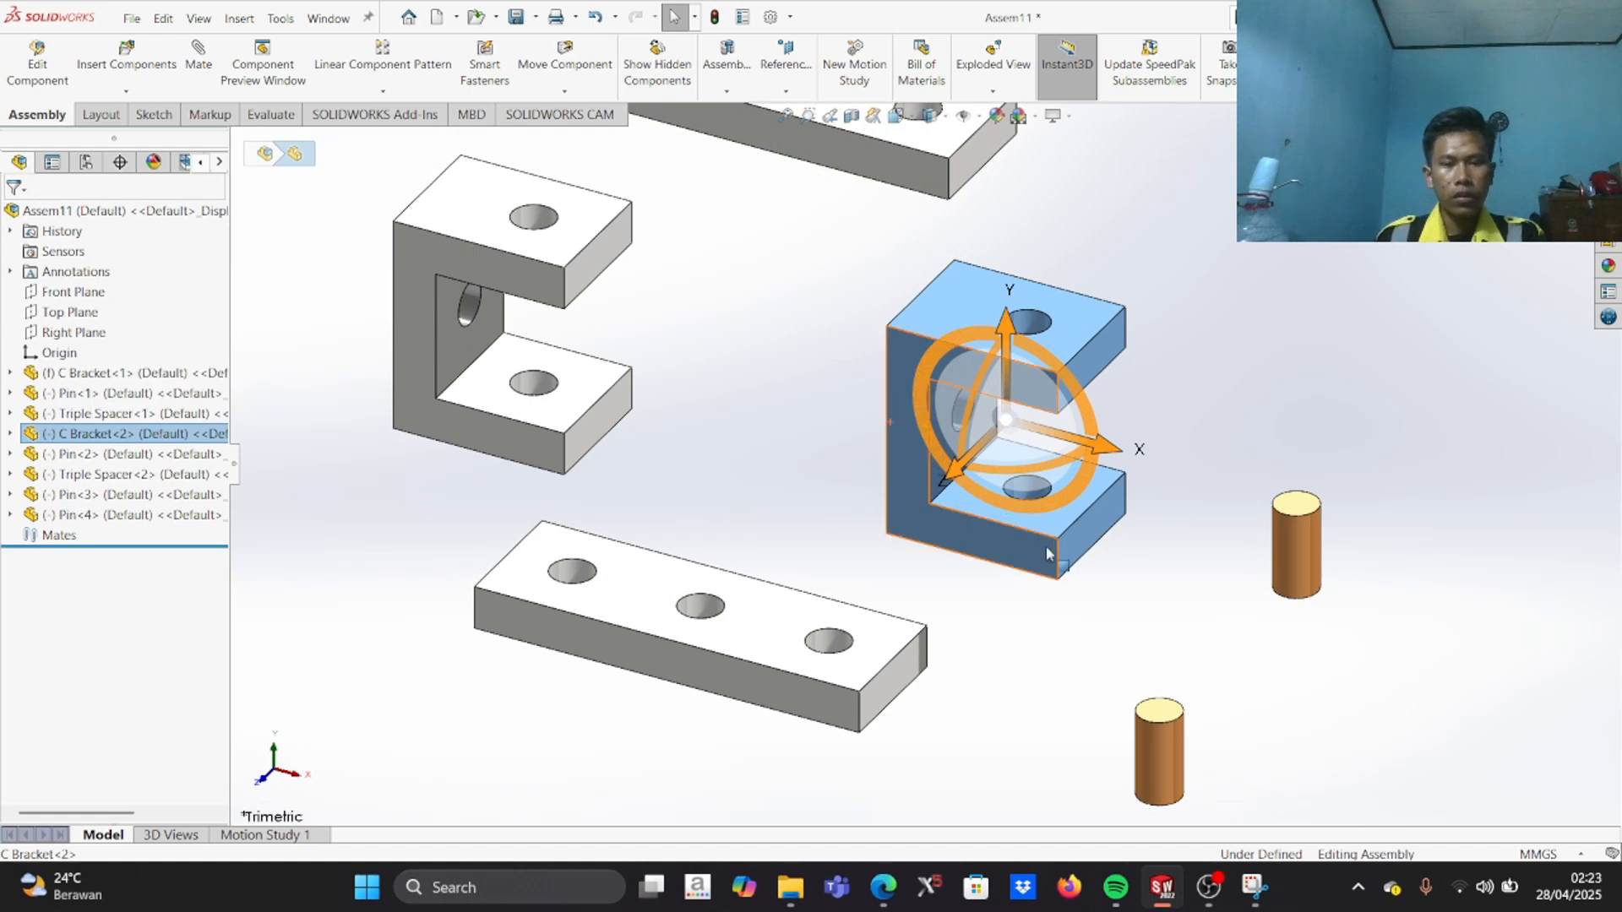
pyautogui.scroll(3, 1047, 539)
pyautogui.scroll(-3, 1073, 519)
pyautogui.moveTo(956, 549); pyautogui.dragTo(953, 421, button='middle')
pyautogui.moveTo(959, 419); pyautogui.dragTo(976, 420)
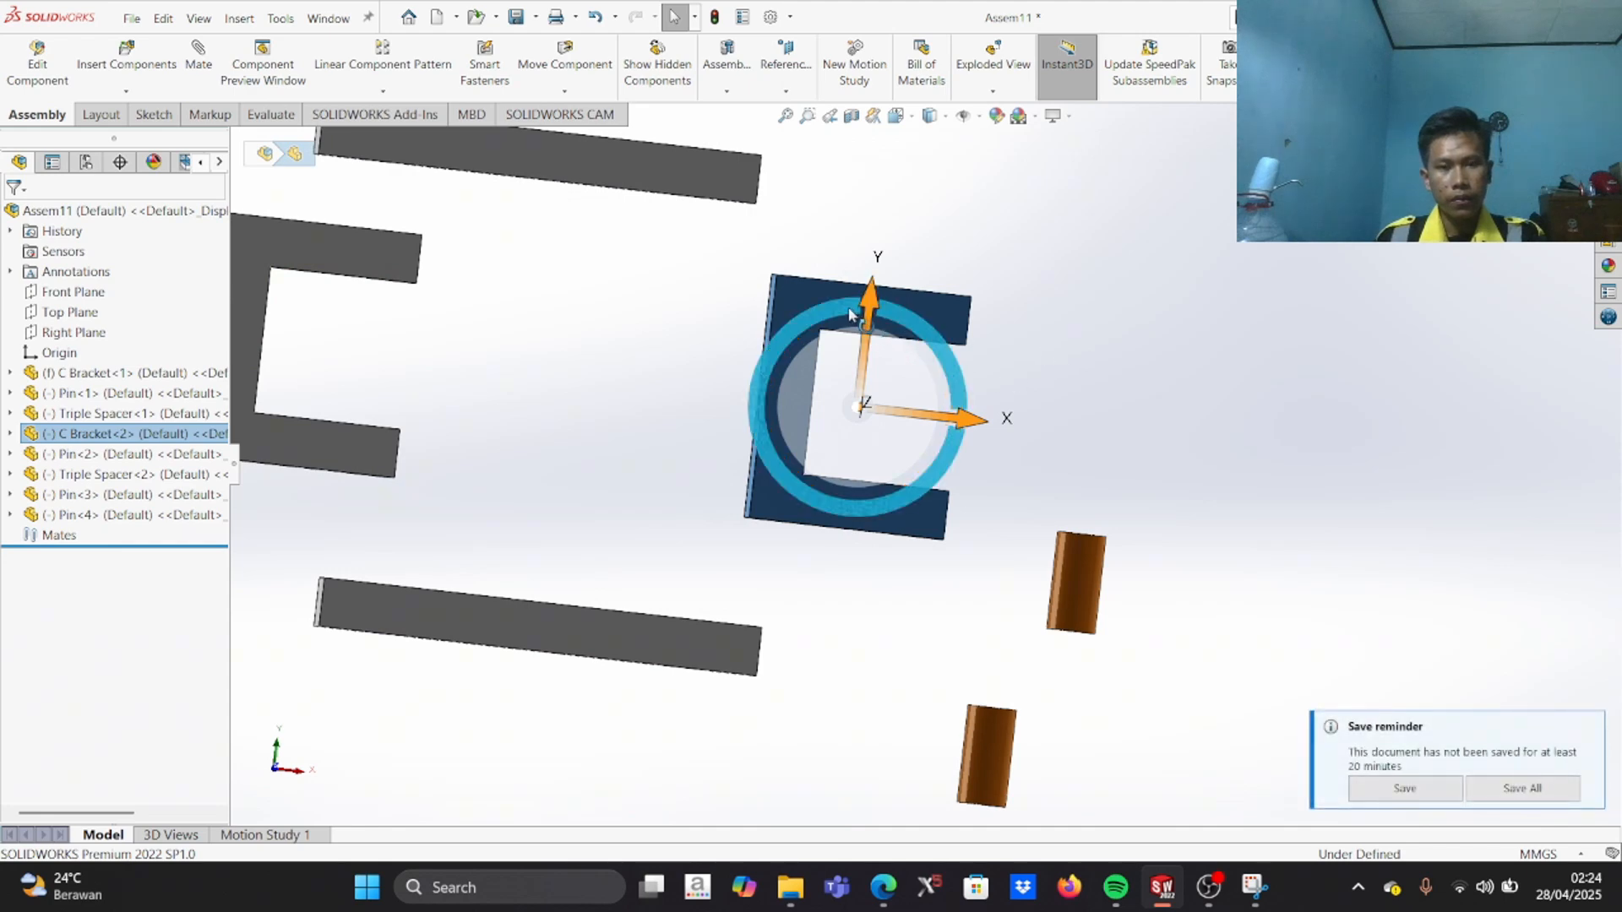
pyautogui.moveTo(834, 315); pyautogui.dragTo(912, 564)
pyautogui.scroll(3, 971, 456)
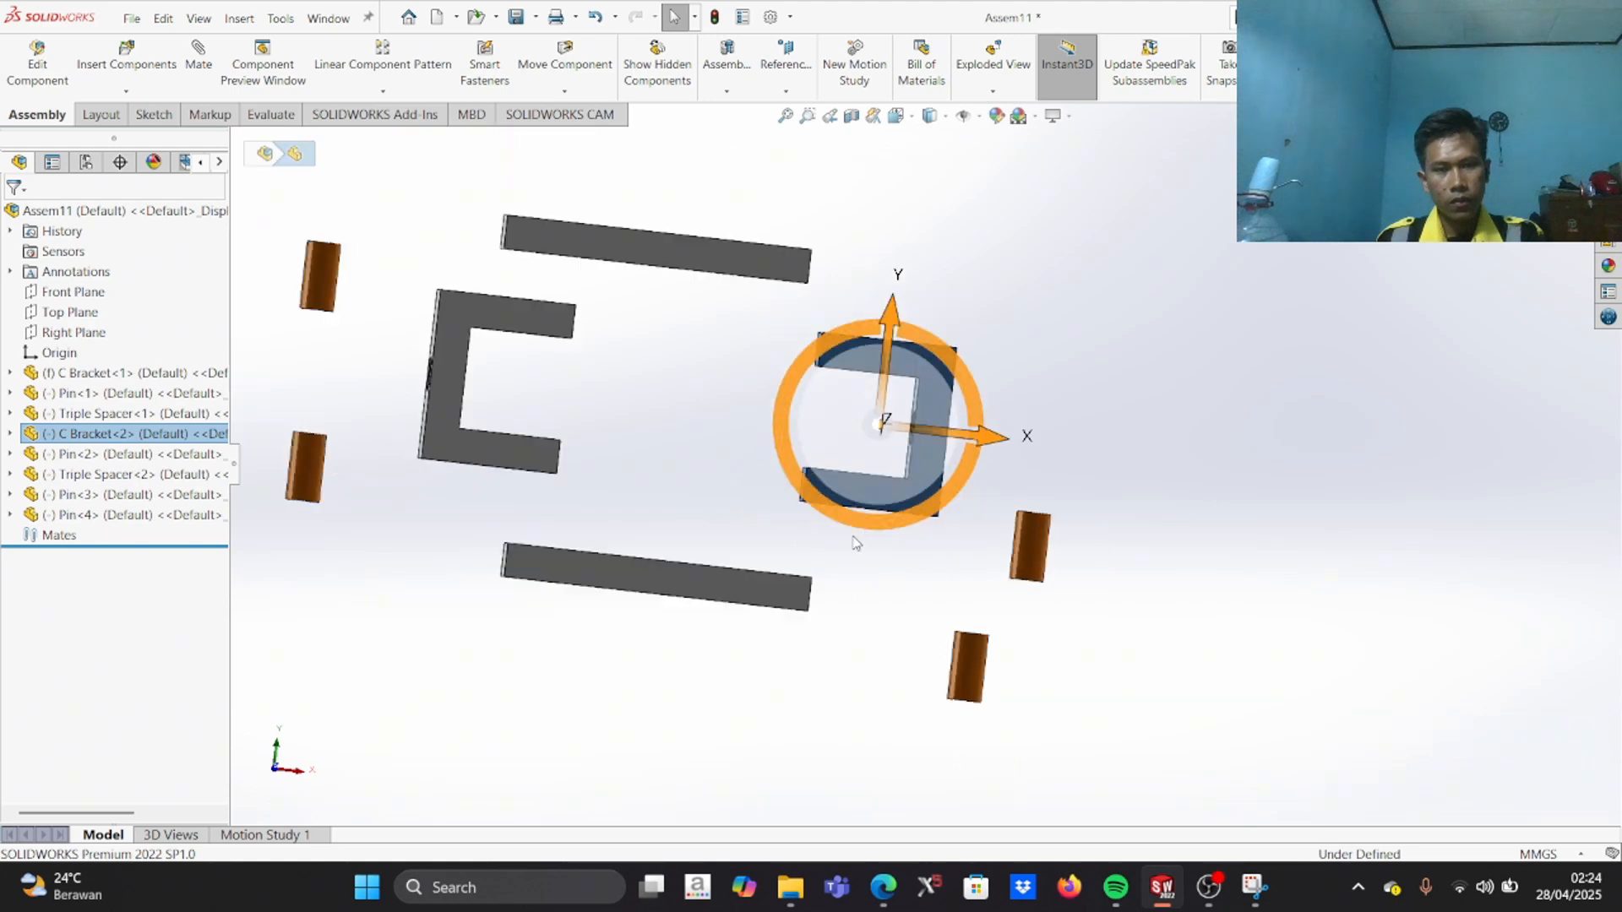
pyautogui.scroll(-2, 992, 448)
pyautogui.click(1022, 367)
pyautogui.moveTo(1011, 283); pyautogui.dragTo(981, 387, button='middle')
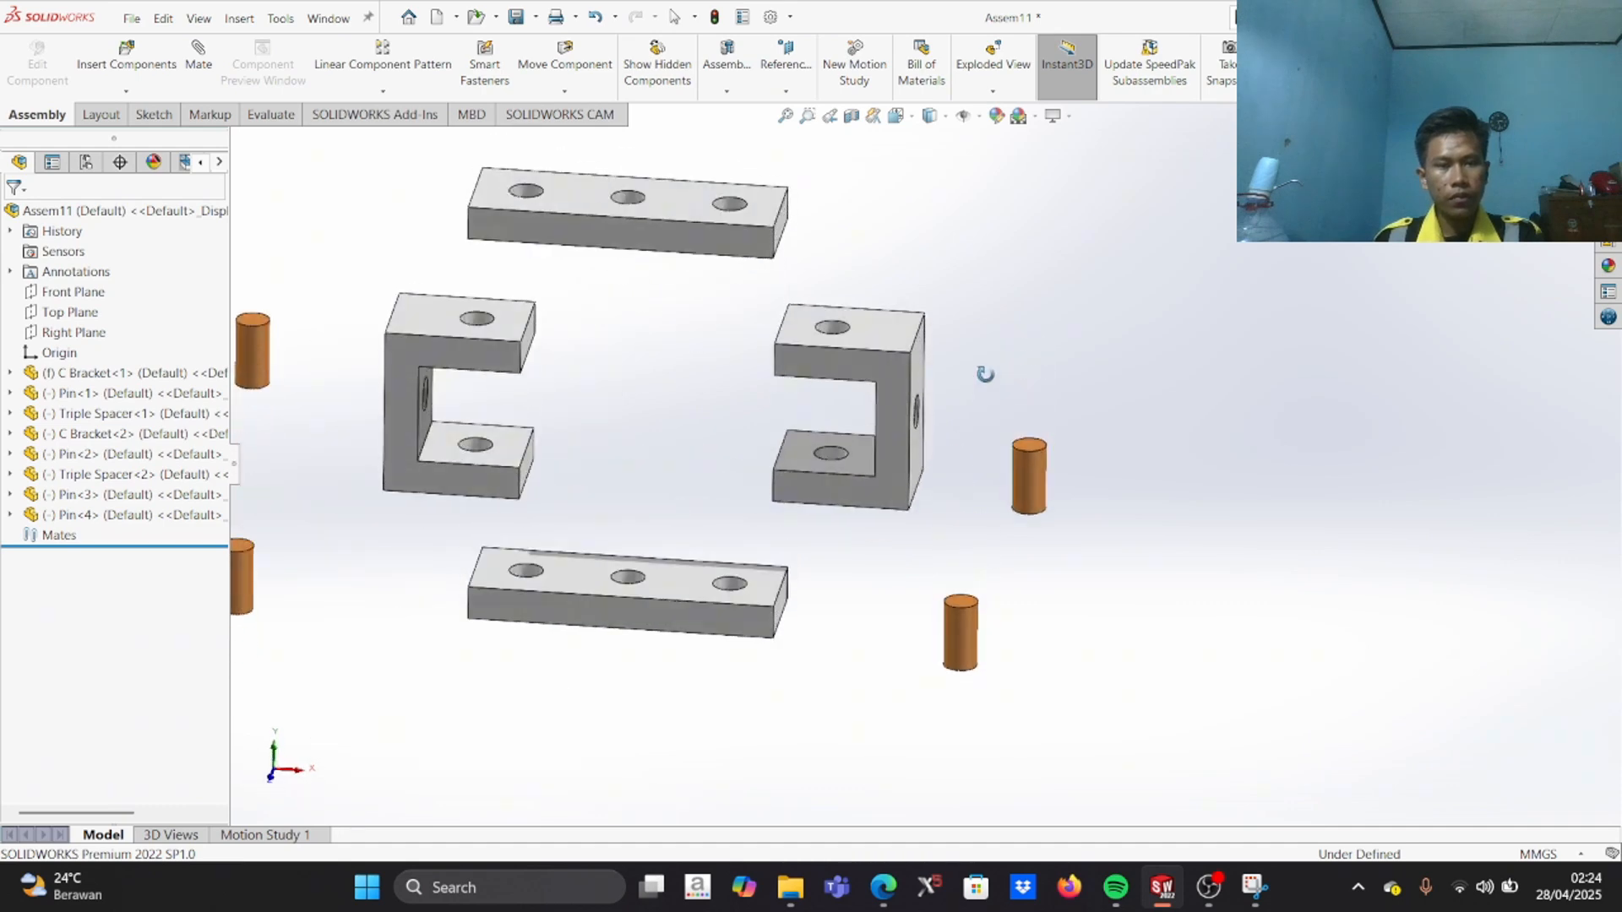
# Step: Try a coincident mate between the end hole's top edge on the upper Triple Spacer and the fixed C Bracket's top face
pyautogui.scroll(-4, 649, 355)
pyautogui.scroll(2, 655, 333)
pyautogui.scroll(-3, 934, 246)
pyautogui.scroll(3, 906, 408)
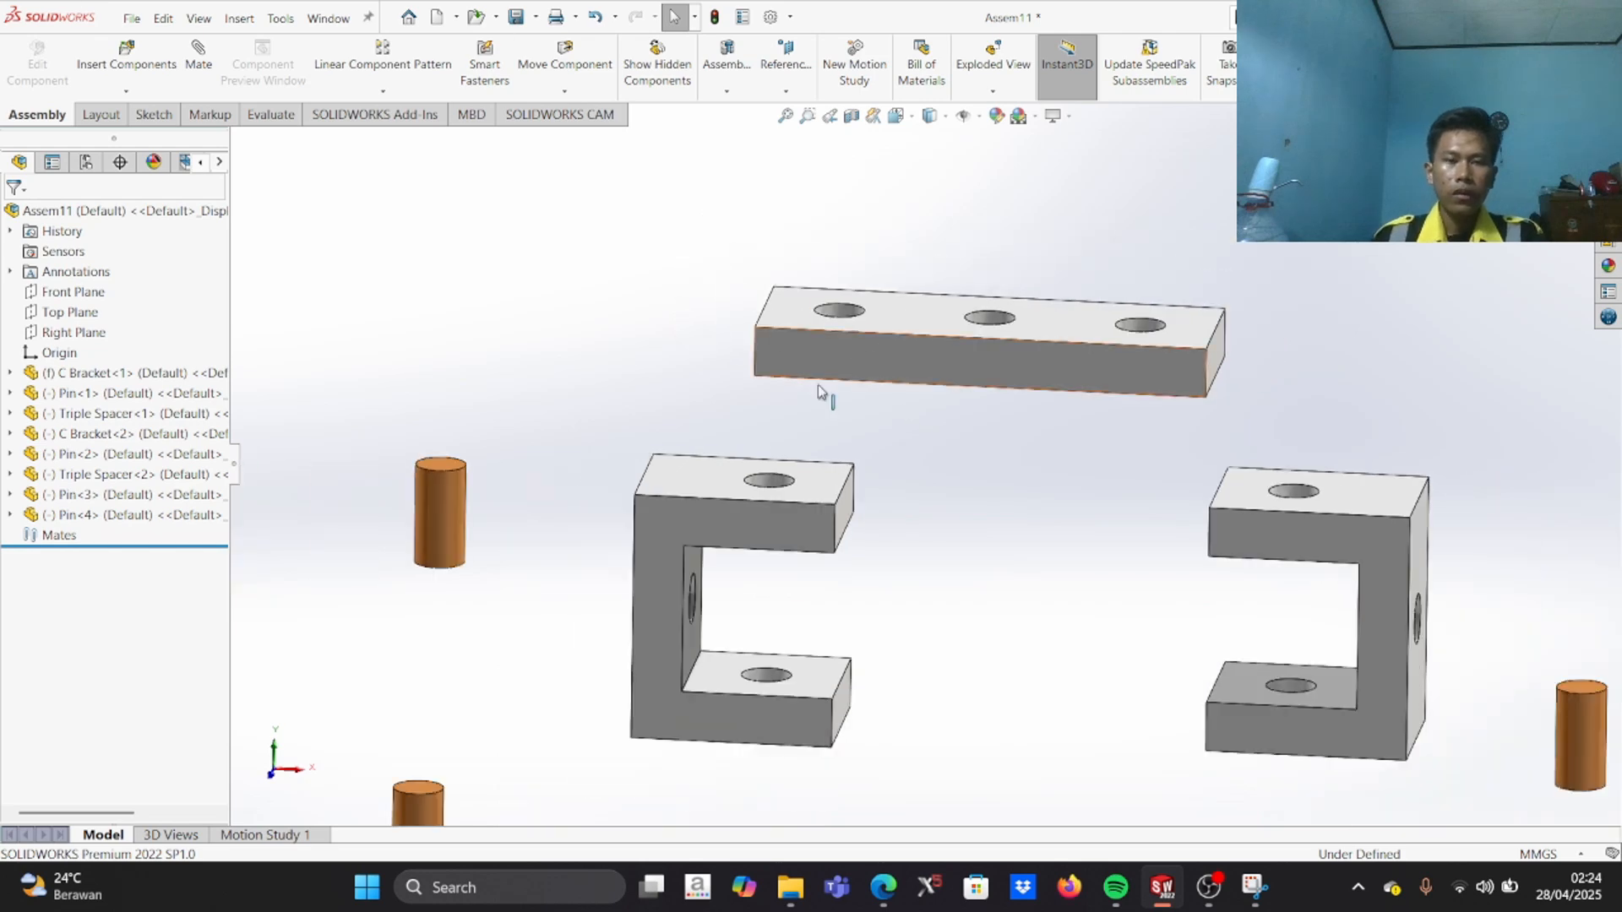
pyautogui.scroll(-3, 882, 404)
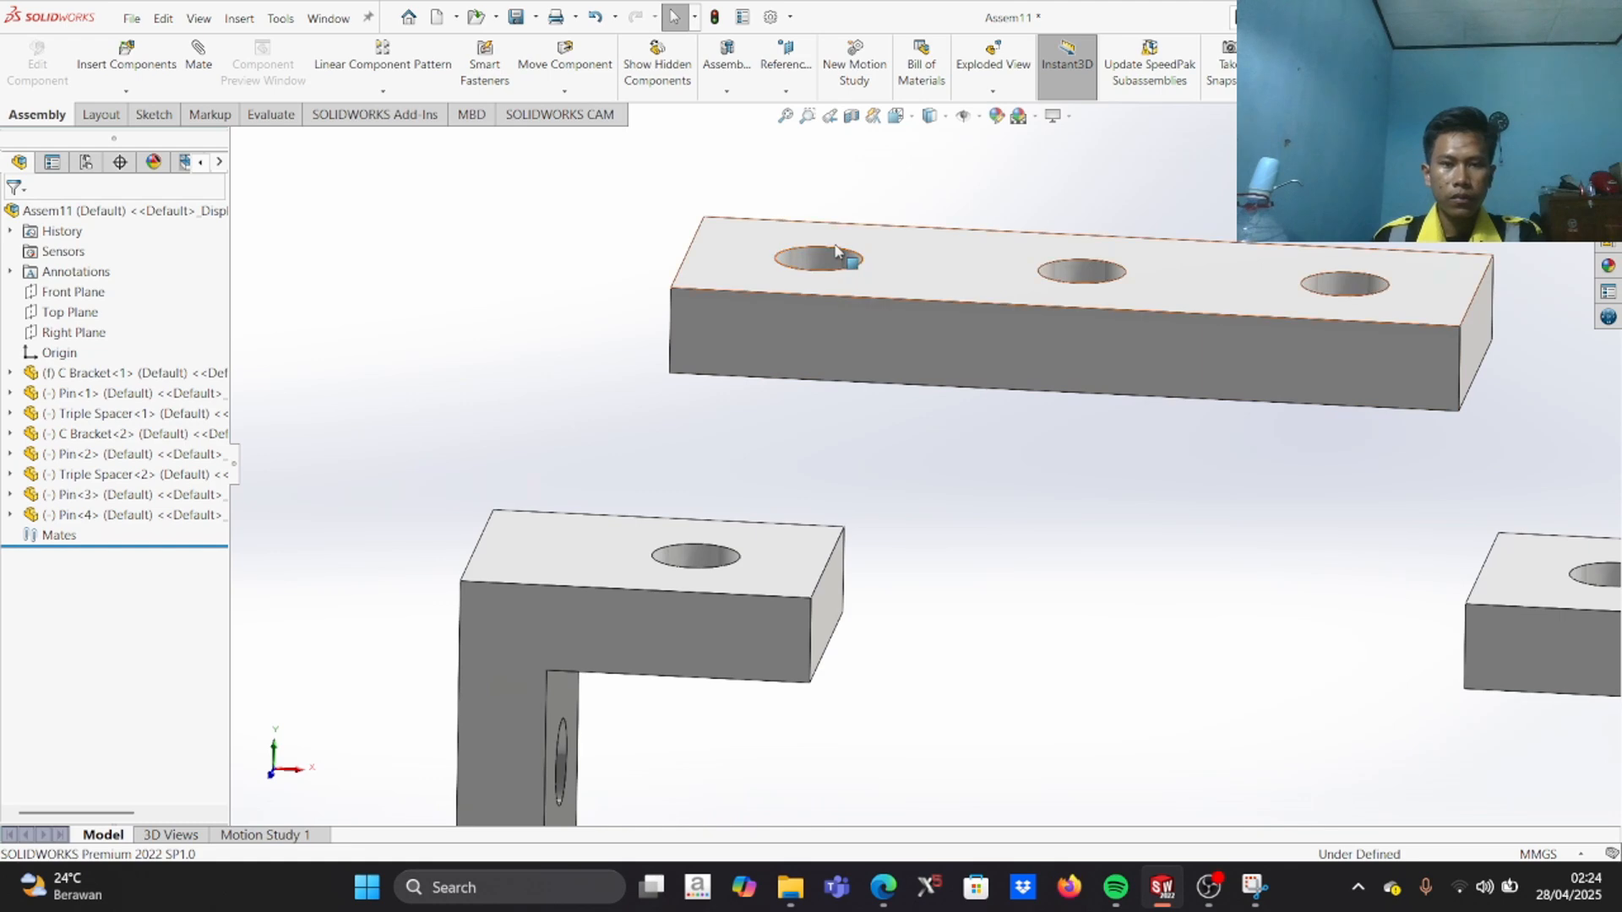
pyautogui.click(834, 258)
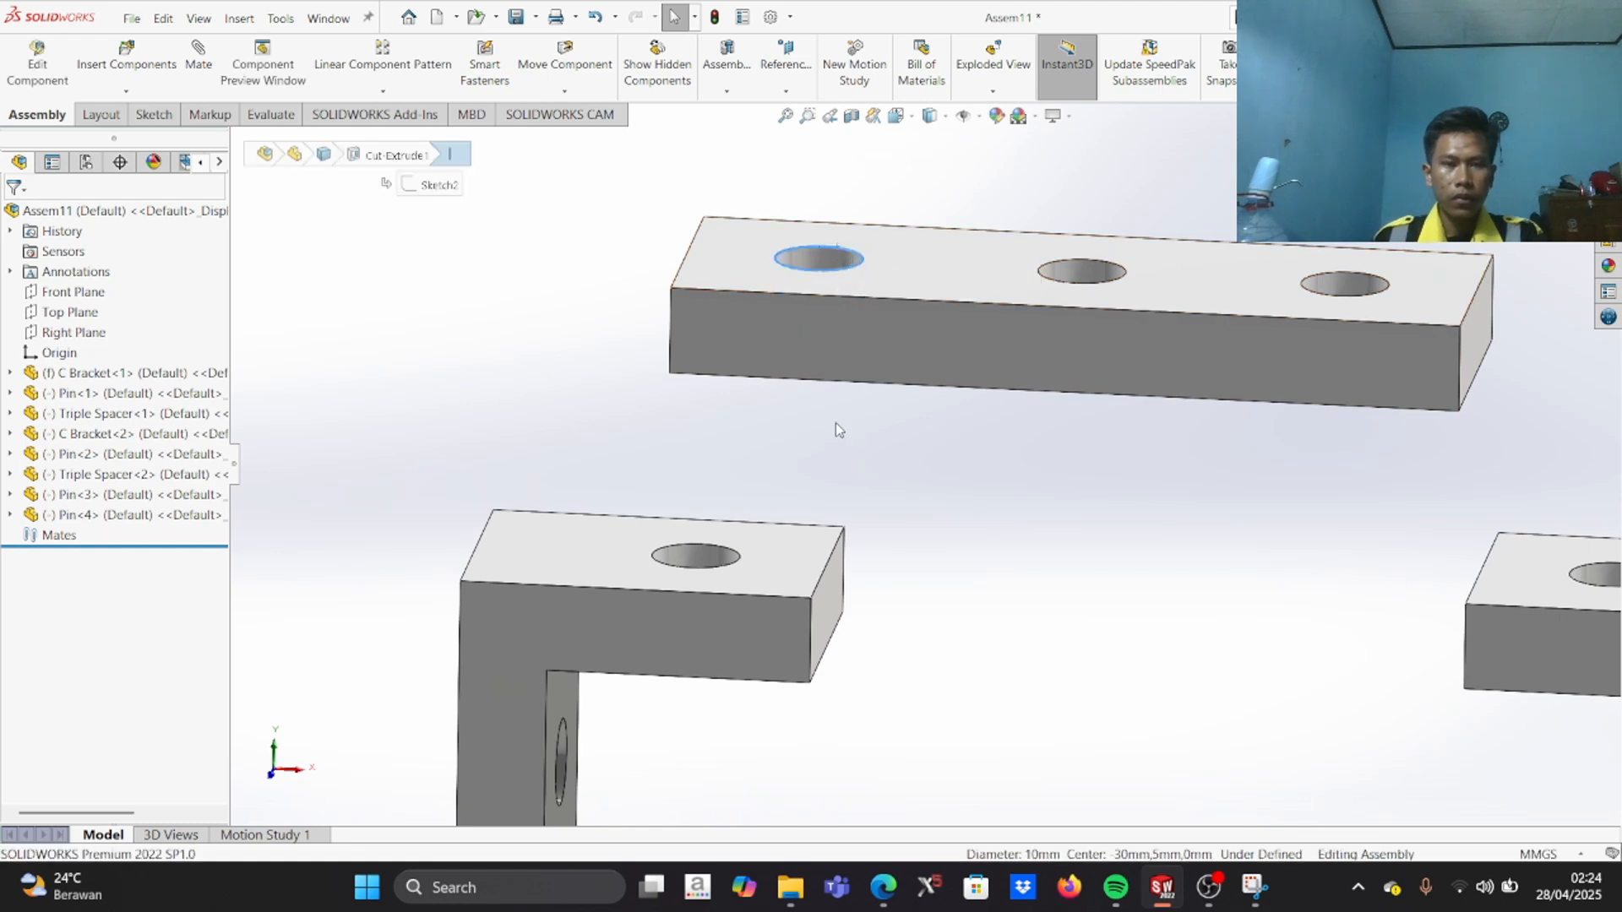
pyautogui.scroll(-1, 835, 422)
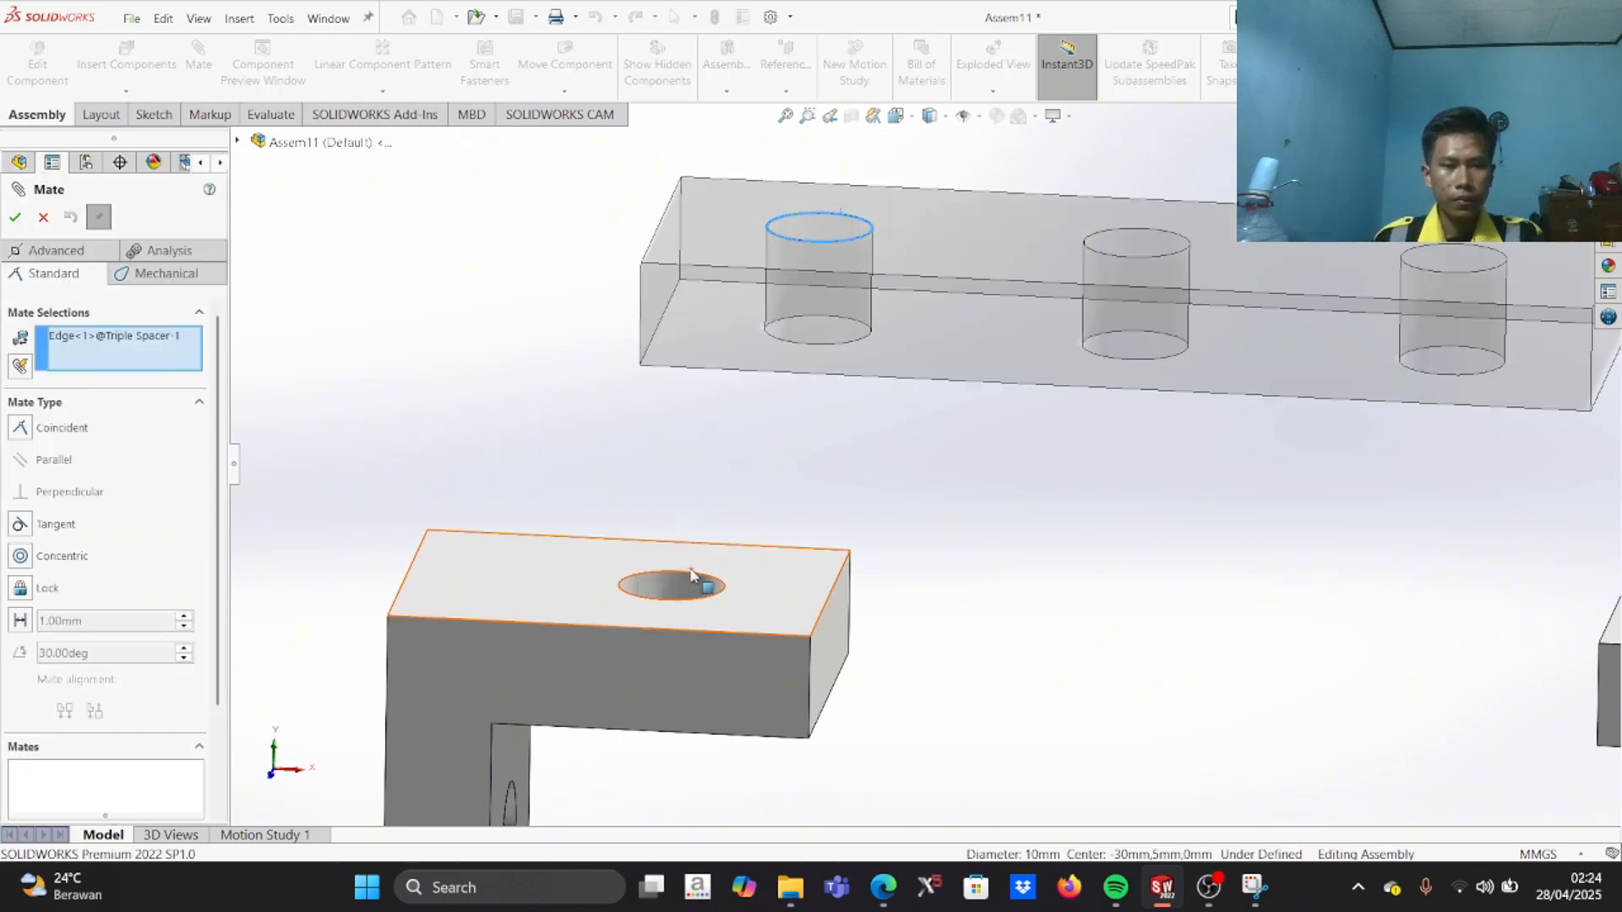
pyautogui.click(718, 595)
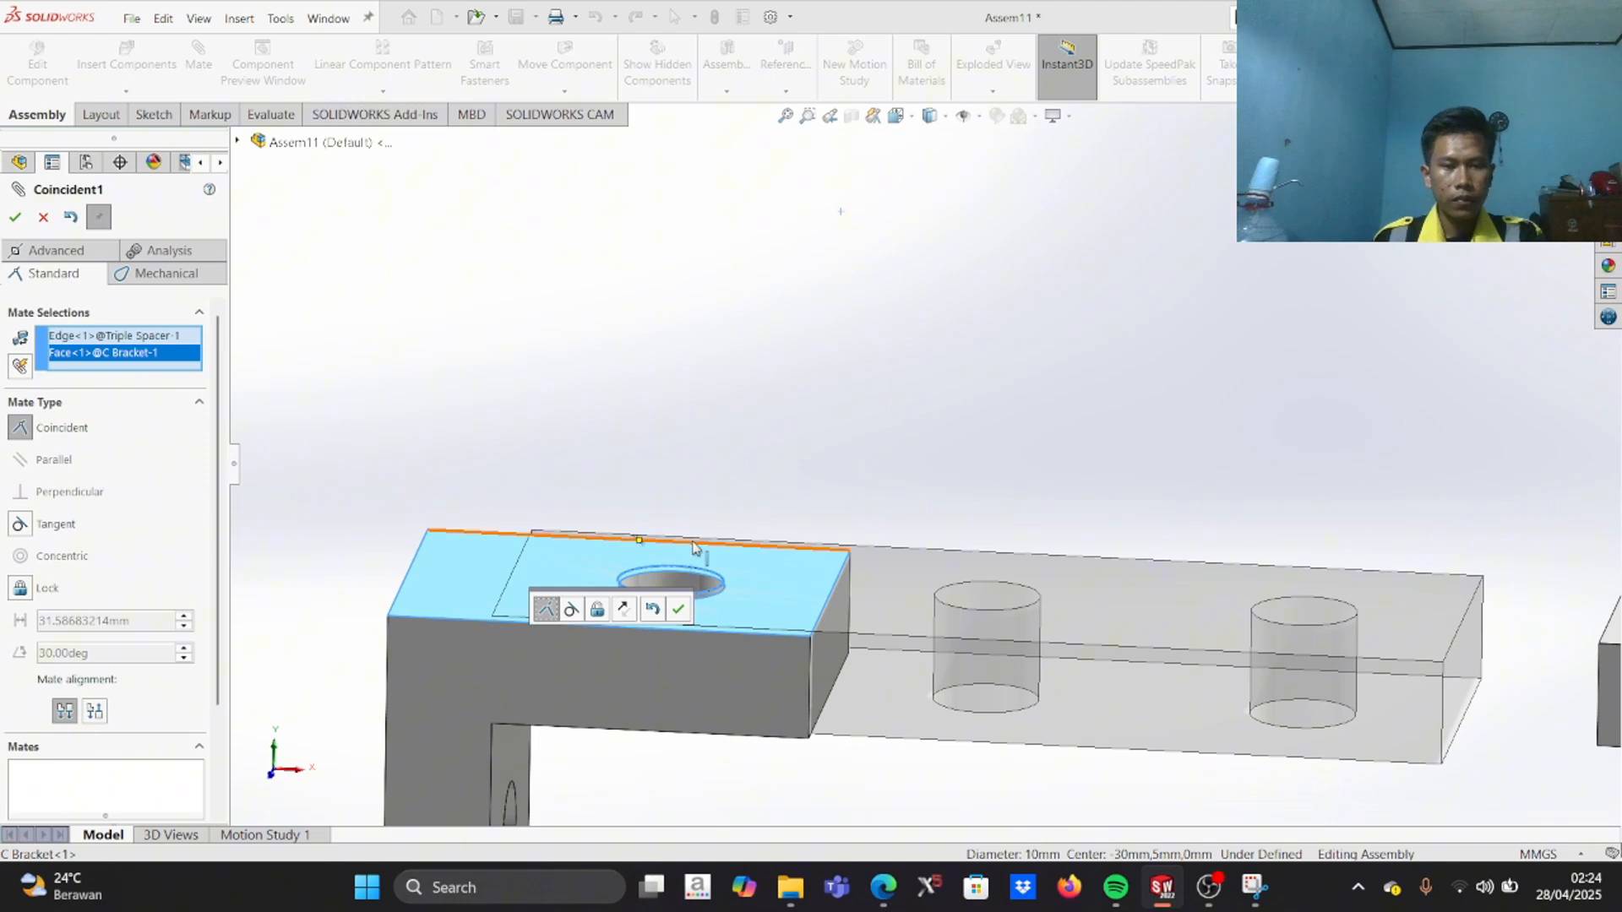
pyautogui.rightClick(148, 362)
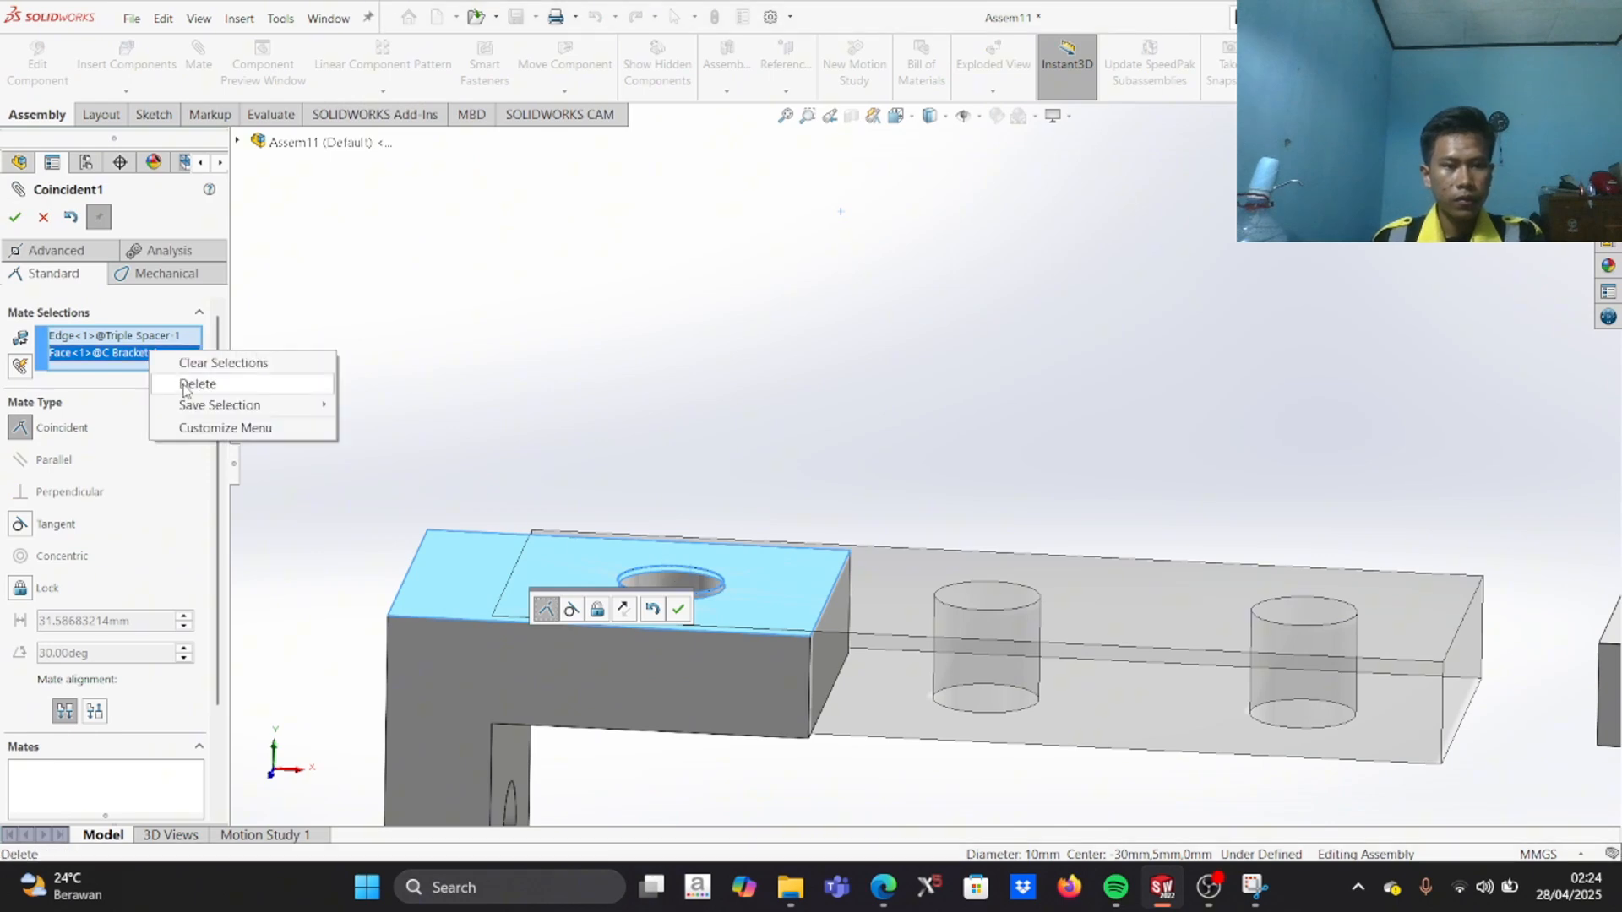
pyautogui.click(184, 384)
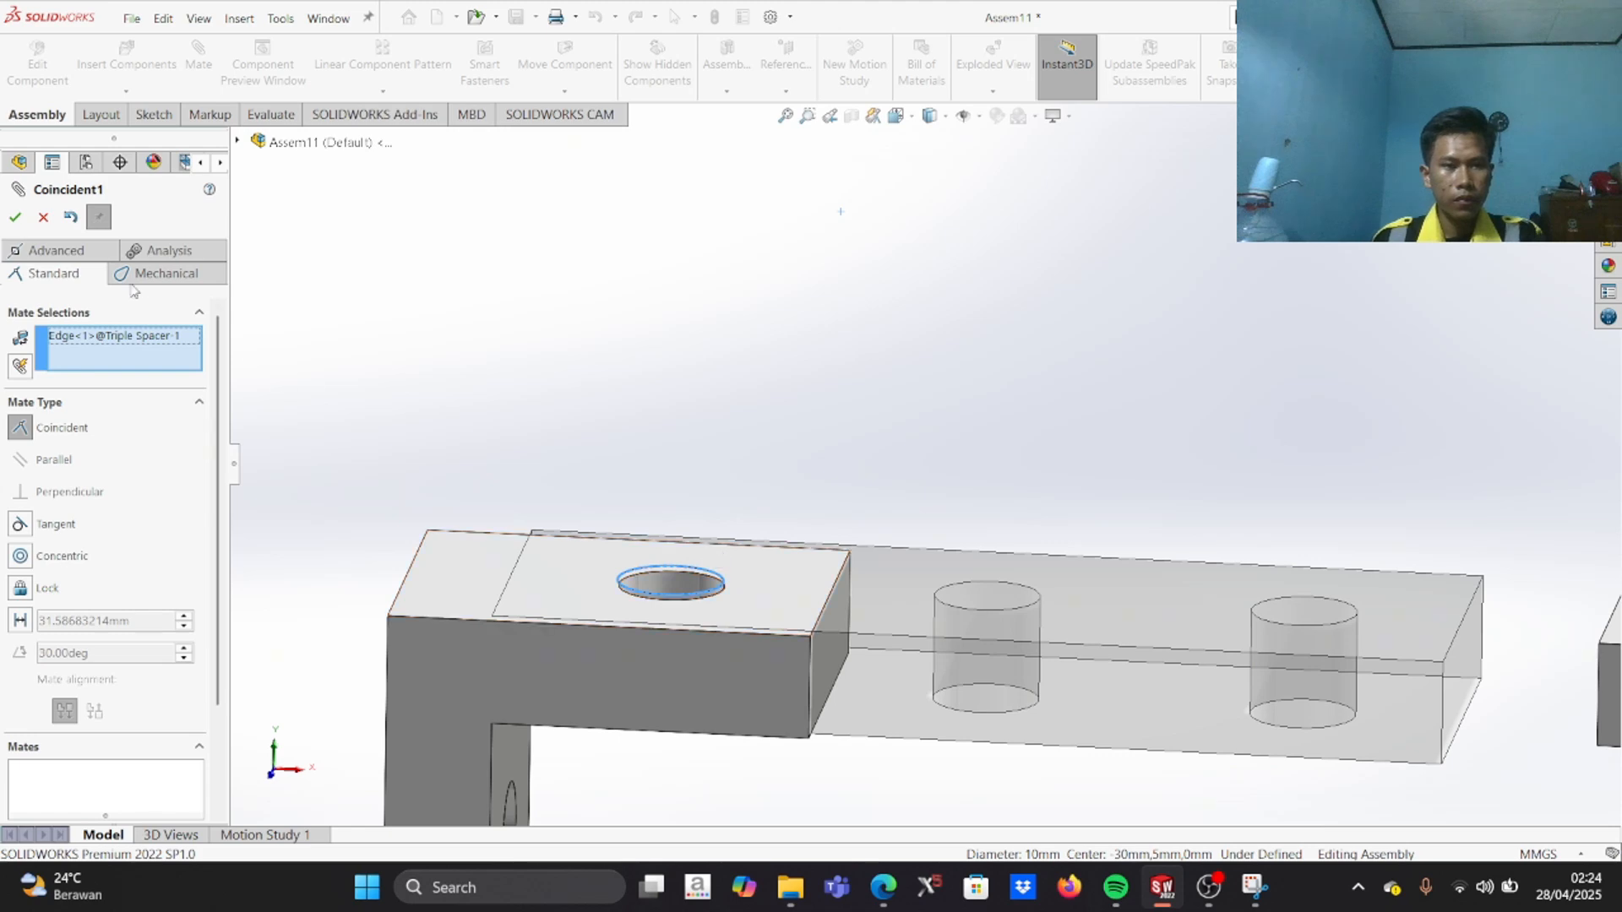
pyautogui.click(71, 218)
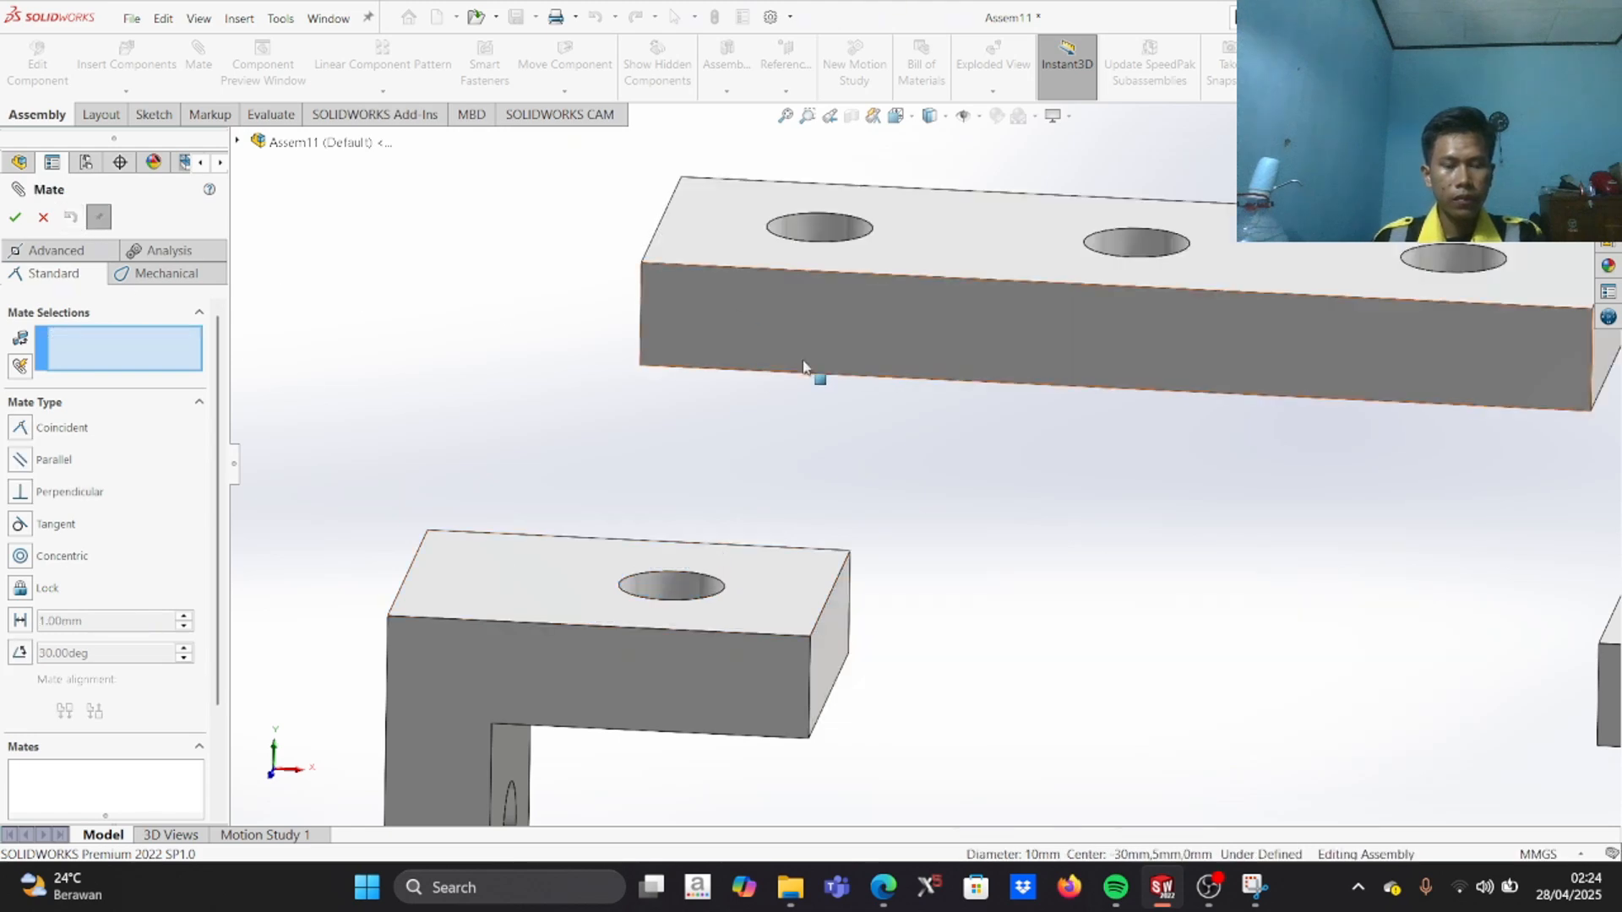
# Step: Try a coincident mate between the bottom edges of the upper Triple Spacer's end hole and the fixed C Bracket's upper hole
pyautogui.scroll(-2, 821, 253)
pyautogui.moveTo(906, 228); pyautogui.dragTo(835, 257, button='middle')
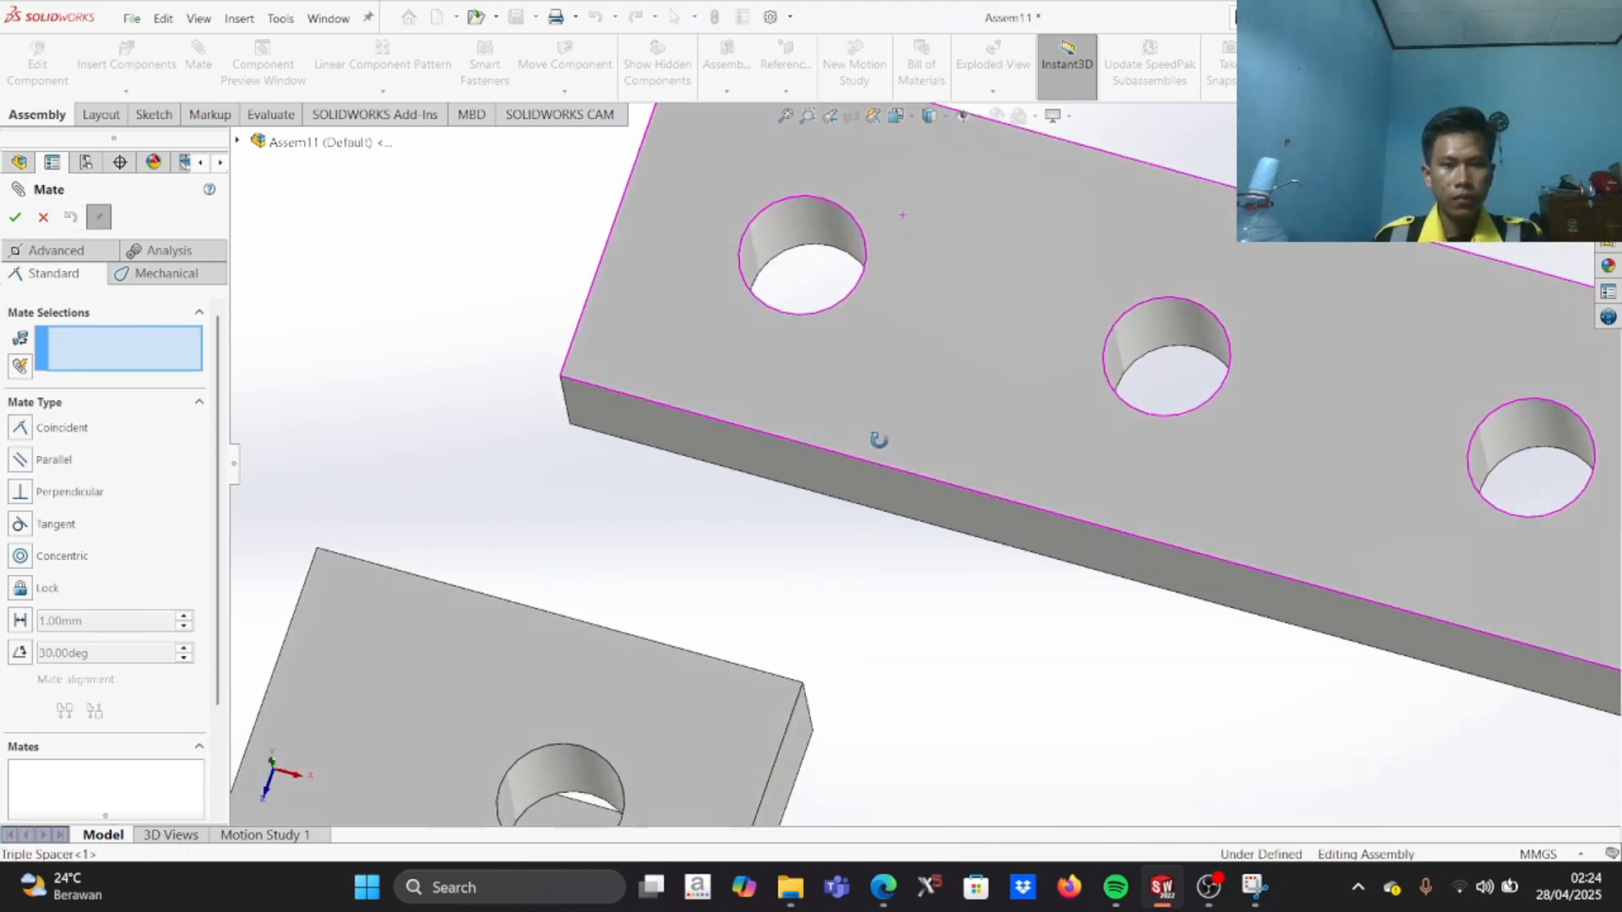
pyautogui.click(826, 245)
pyautogui.scroll(3, 545, 757)
pyautogui.moveTo(545, 757); pyautogui.dragTo(698, 682, button='middle')
pyautogui.scroll(-5, 765, 621)
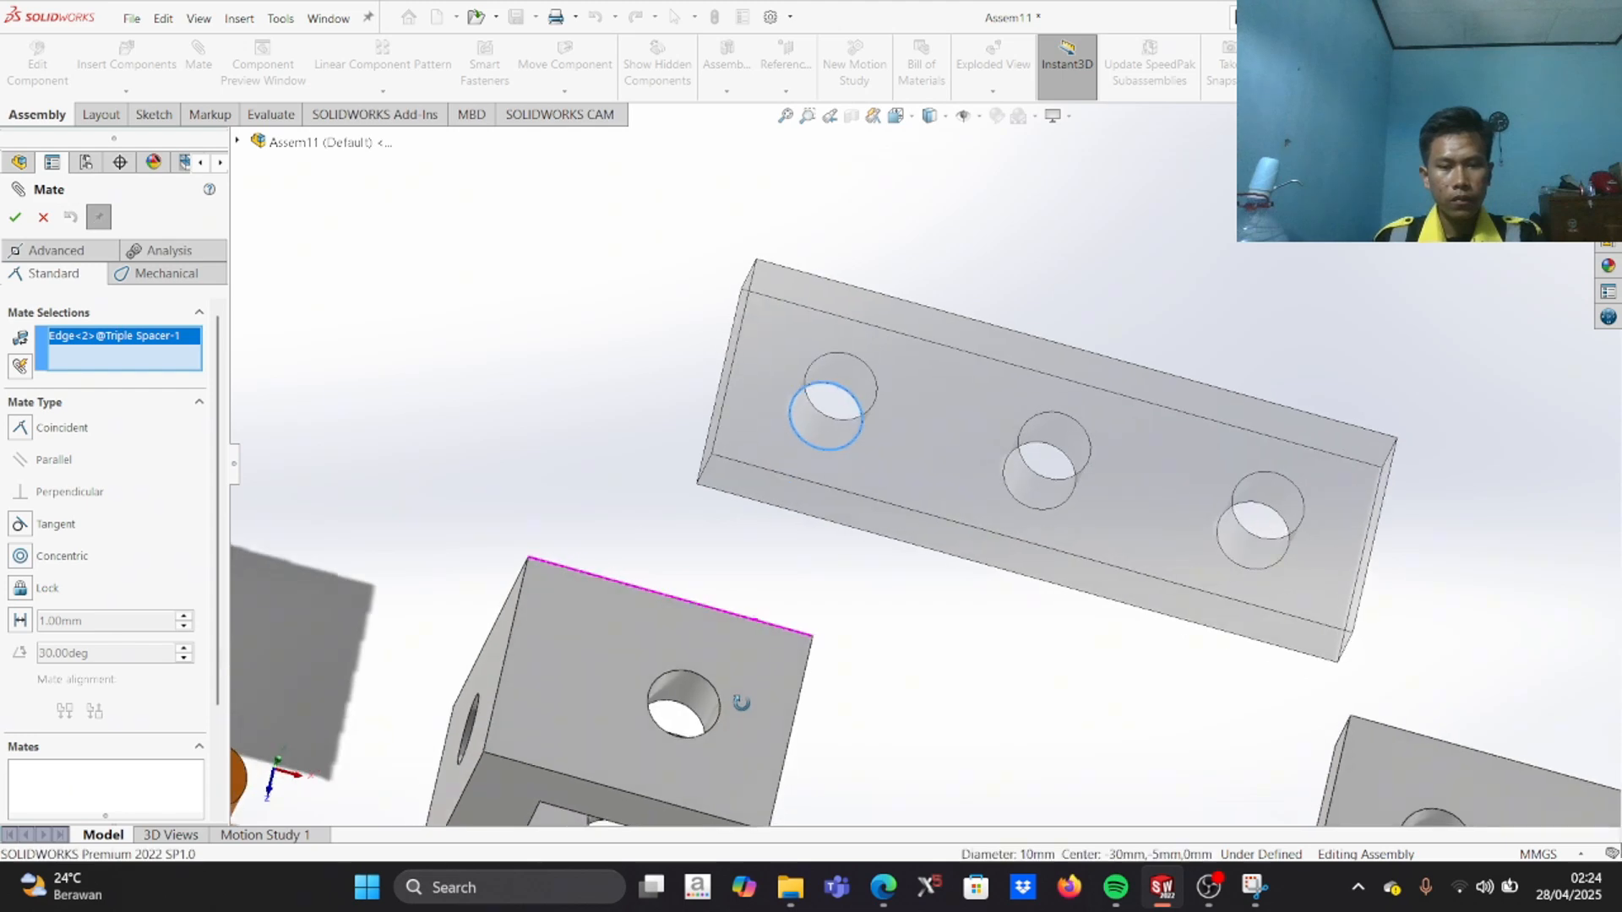
pyautogui.click(776, 632)
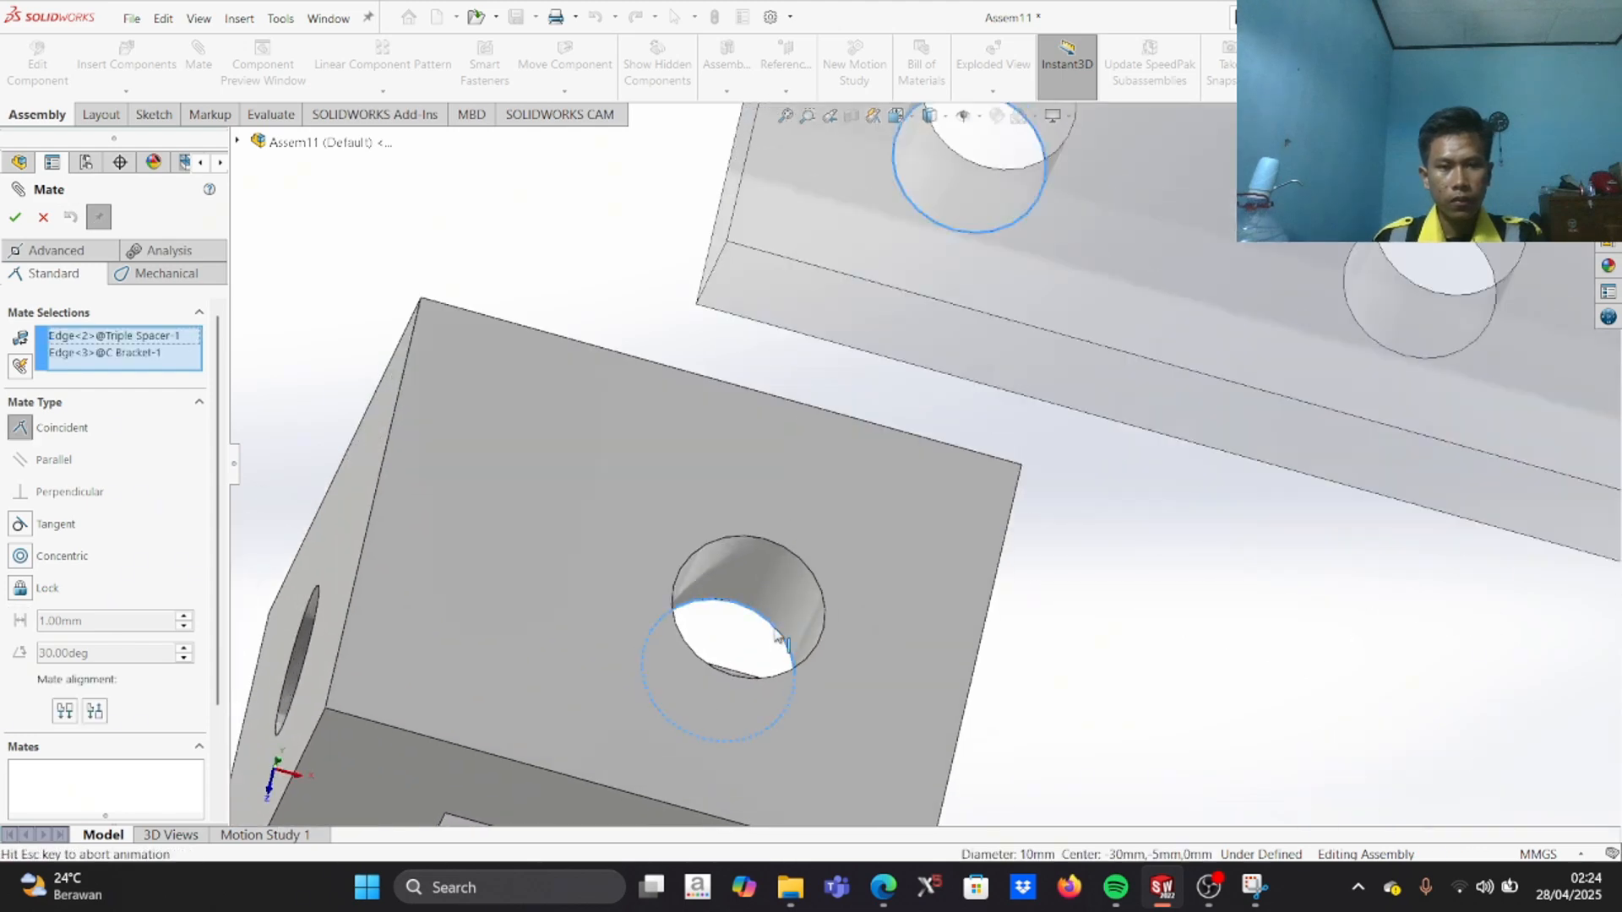
pyautogui.scroll(-1, 794, 723)
pyautogui.moveTo(811, 720); pyautogui.dragTo(827, 444, button='middle')
pyautogui.scroll(3, 891, 587)
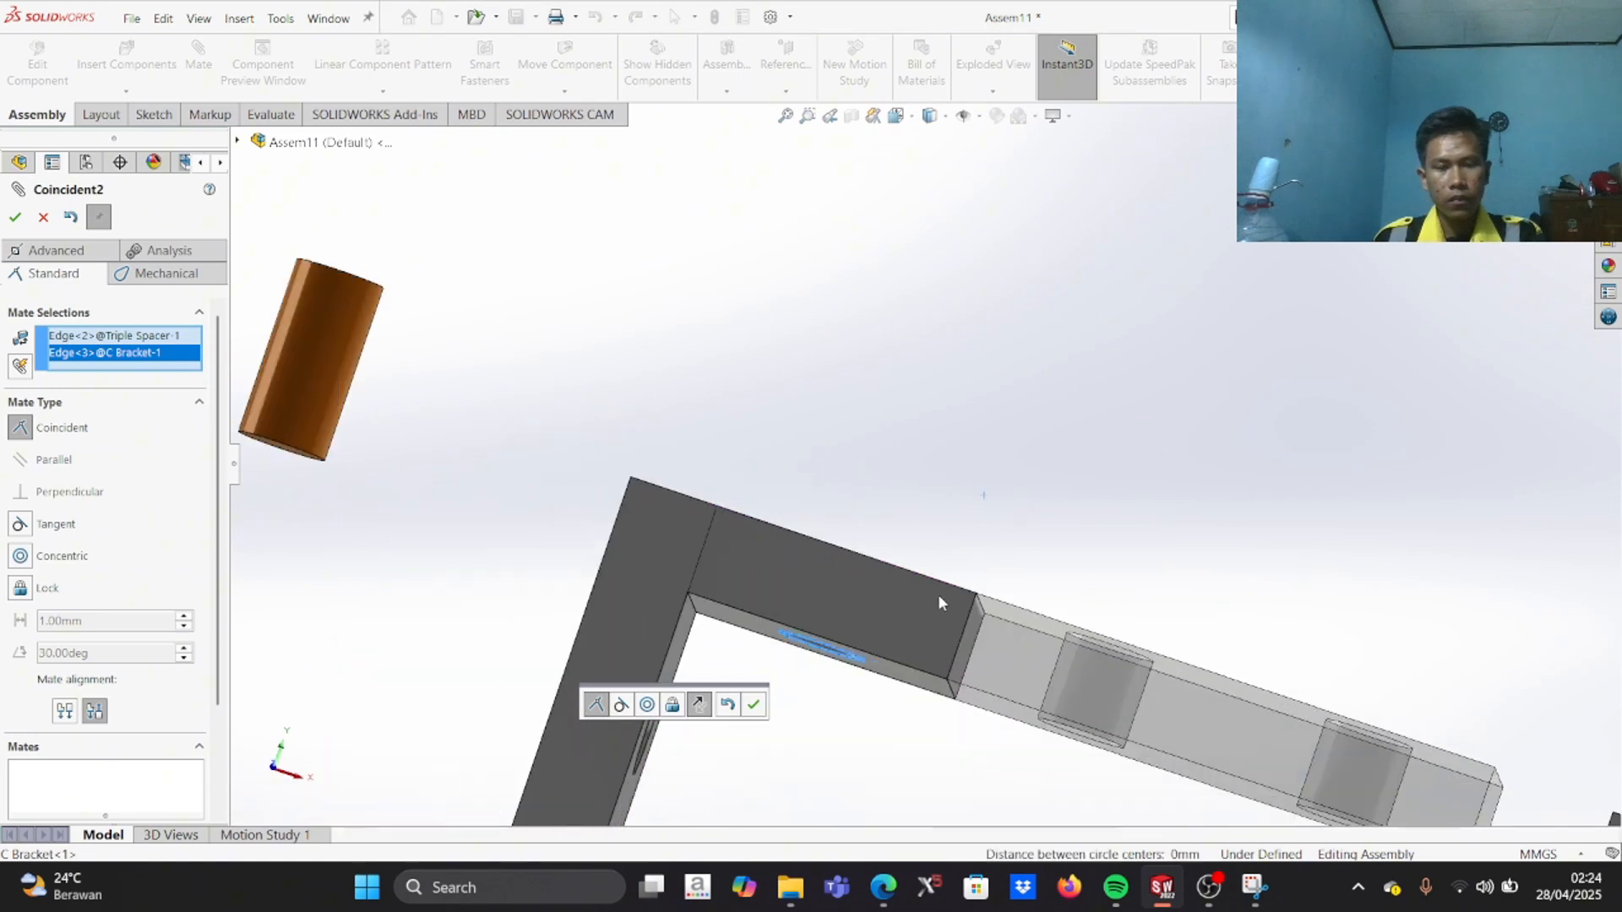
pyautogui.scroll(-3, 936, 595)
pyautogui.moveTo(1042, 642); pyautogui.dragTo(1060, 588)
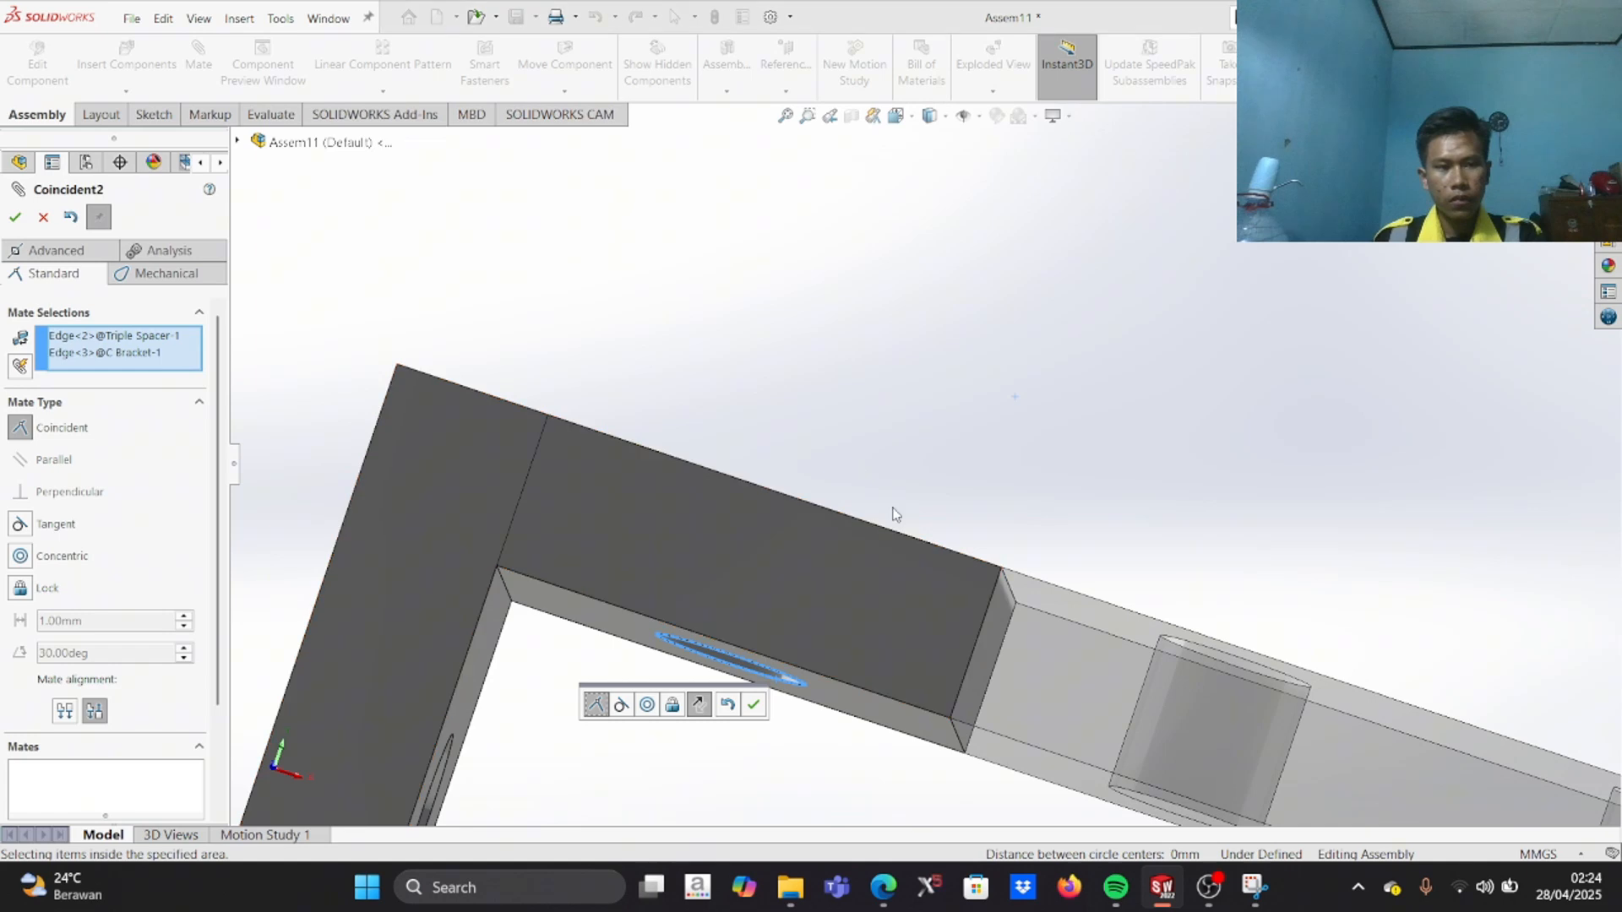
pyautogui.moveTo(935, 456); pyautogui.dragTo(970, 539, button='middle')
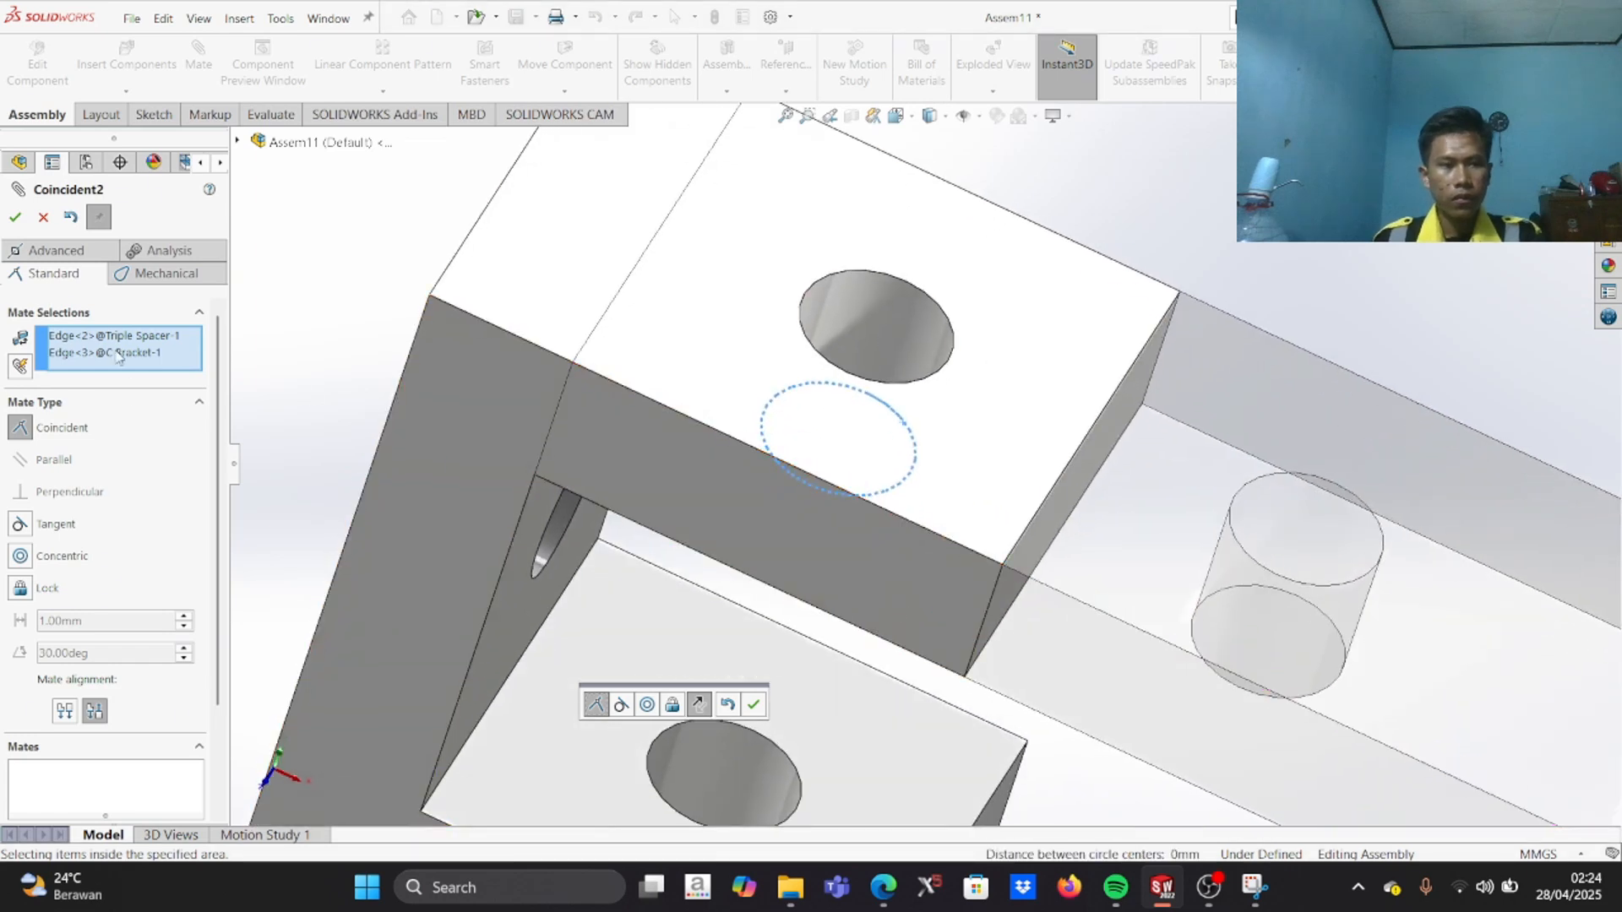
pyautogui.click(66, 220)
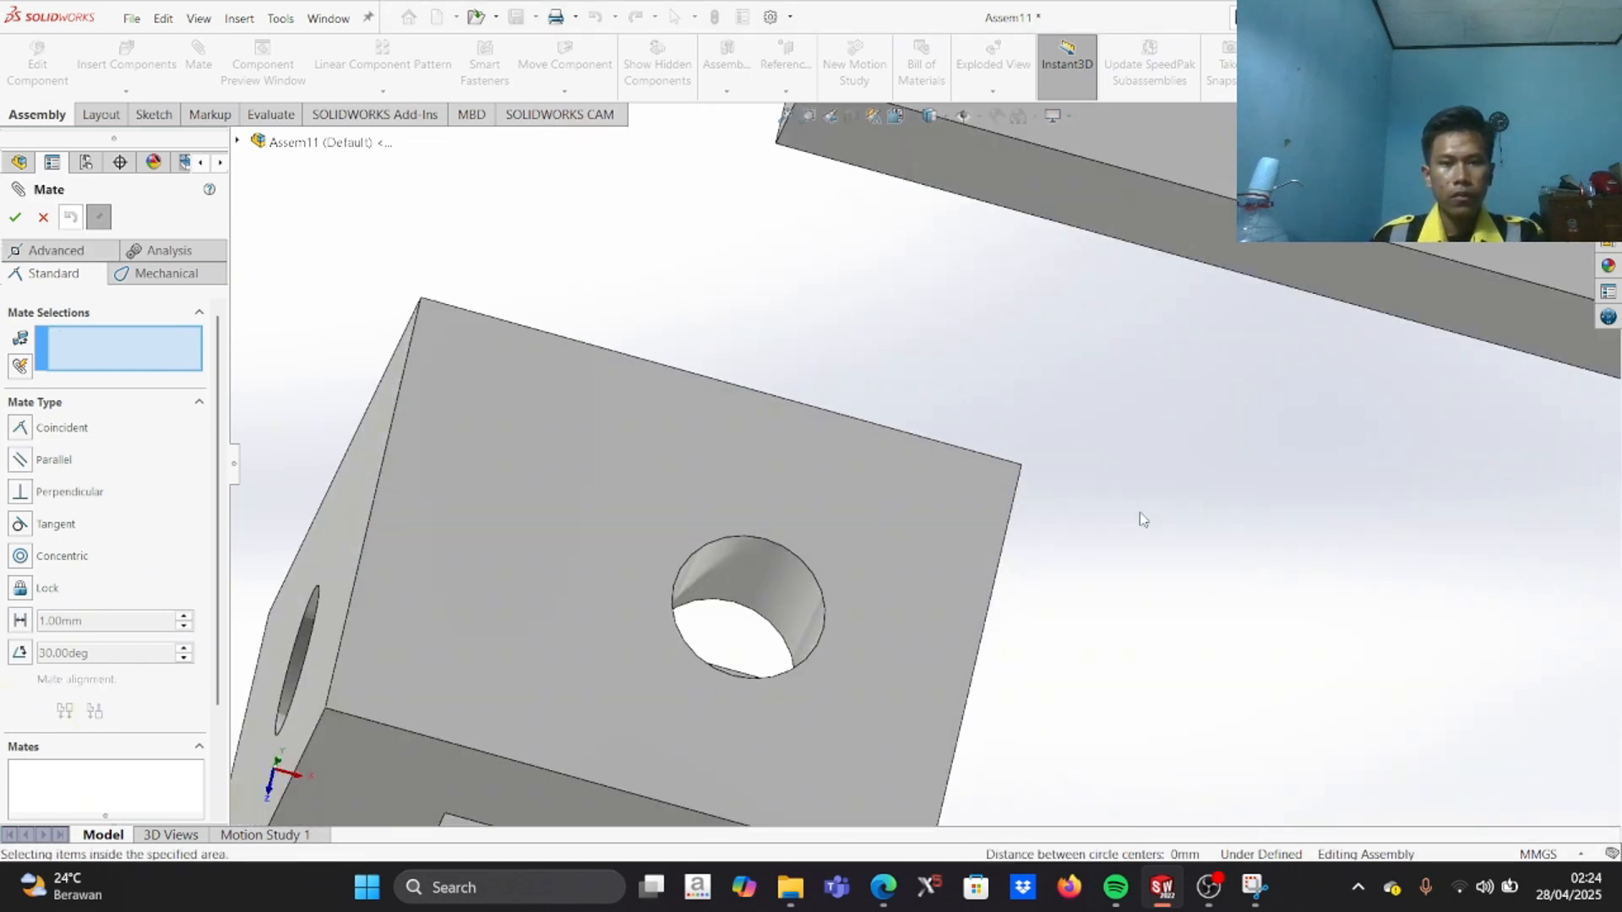
# Step: Try a coincident mate between the top edge of the upper Triple Spacer's end hole and the bottom edge of the fixed C Bracket's upper hole
pyautogui.scroll(4, 1166, 452)
pyautogui.scroll(3, 1164, 452)
pyautogui.moveTo(1132, 354); pyautogui.dragTo(1052, 338, button='middle')
pyautogui.scroll(5, 1098, 380)
pyautogui.scroll(-3, 1001, 439)
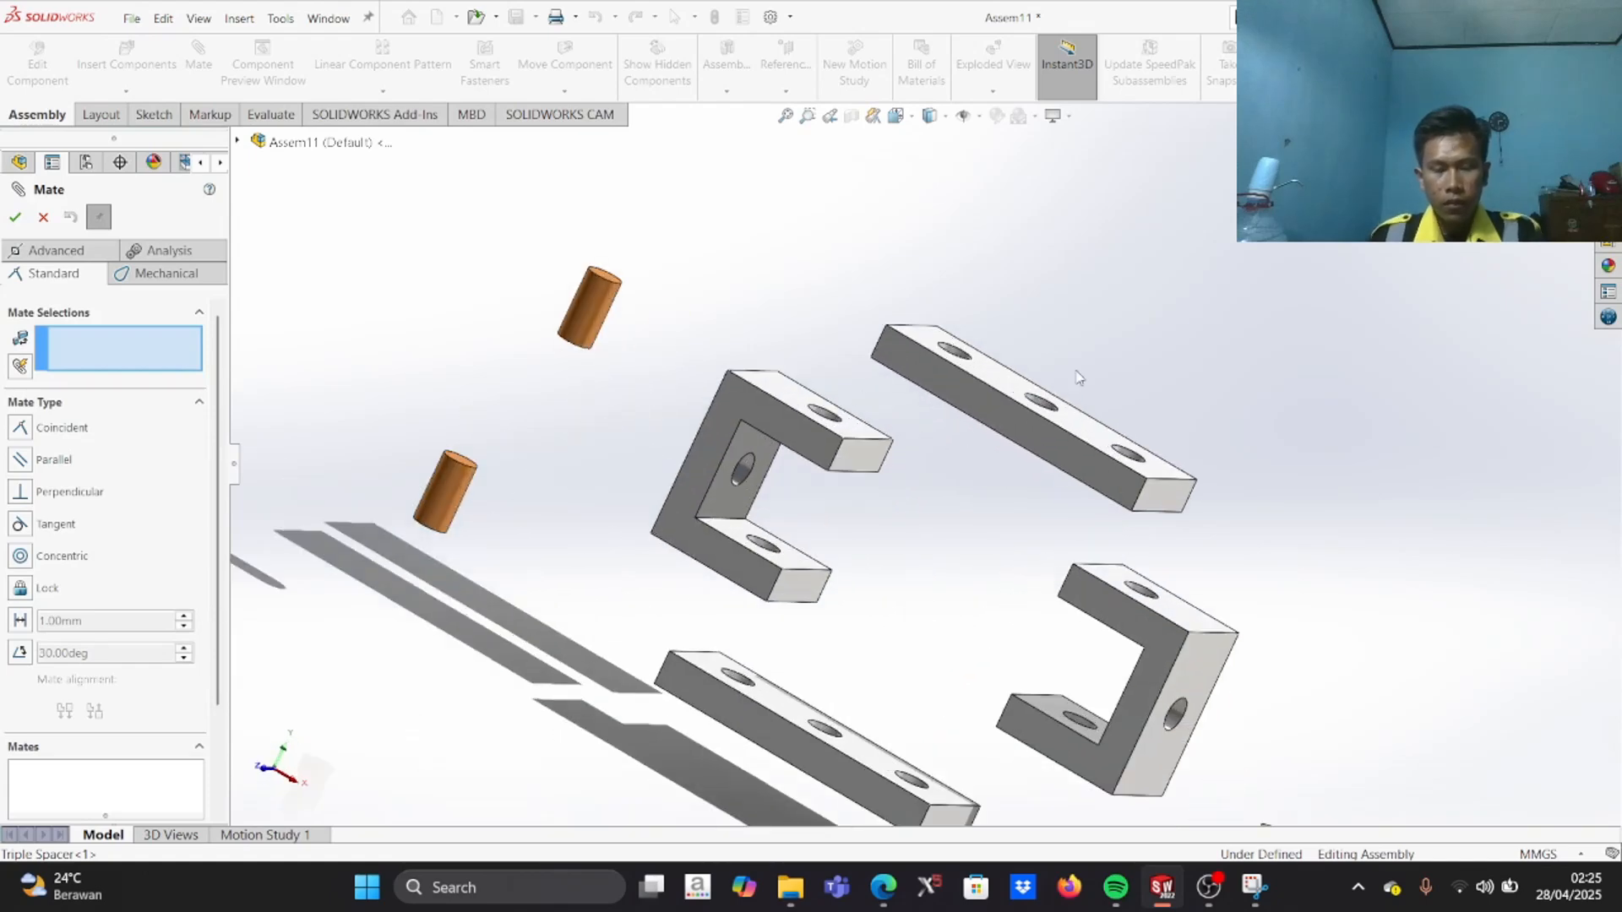
pyautogui.scroll(-1, 1028, 369)
pyautogui.moveTo(982, 395); pyautogui.dragTo(1036, 459, button='middle')
pyautogui.scroll(-2, 930, 452)
pyautogui.scroll(1, 866, 445)
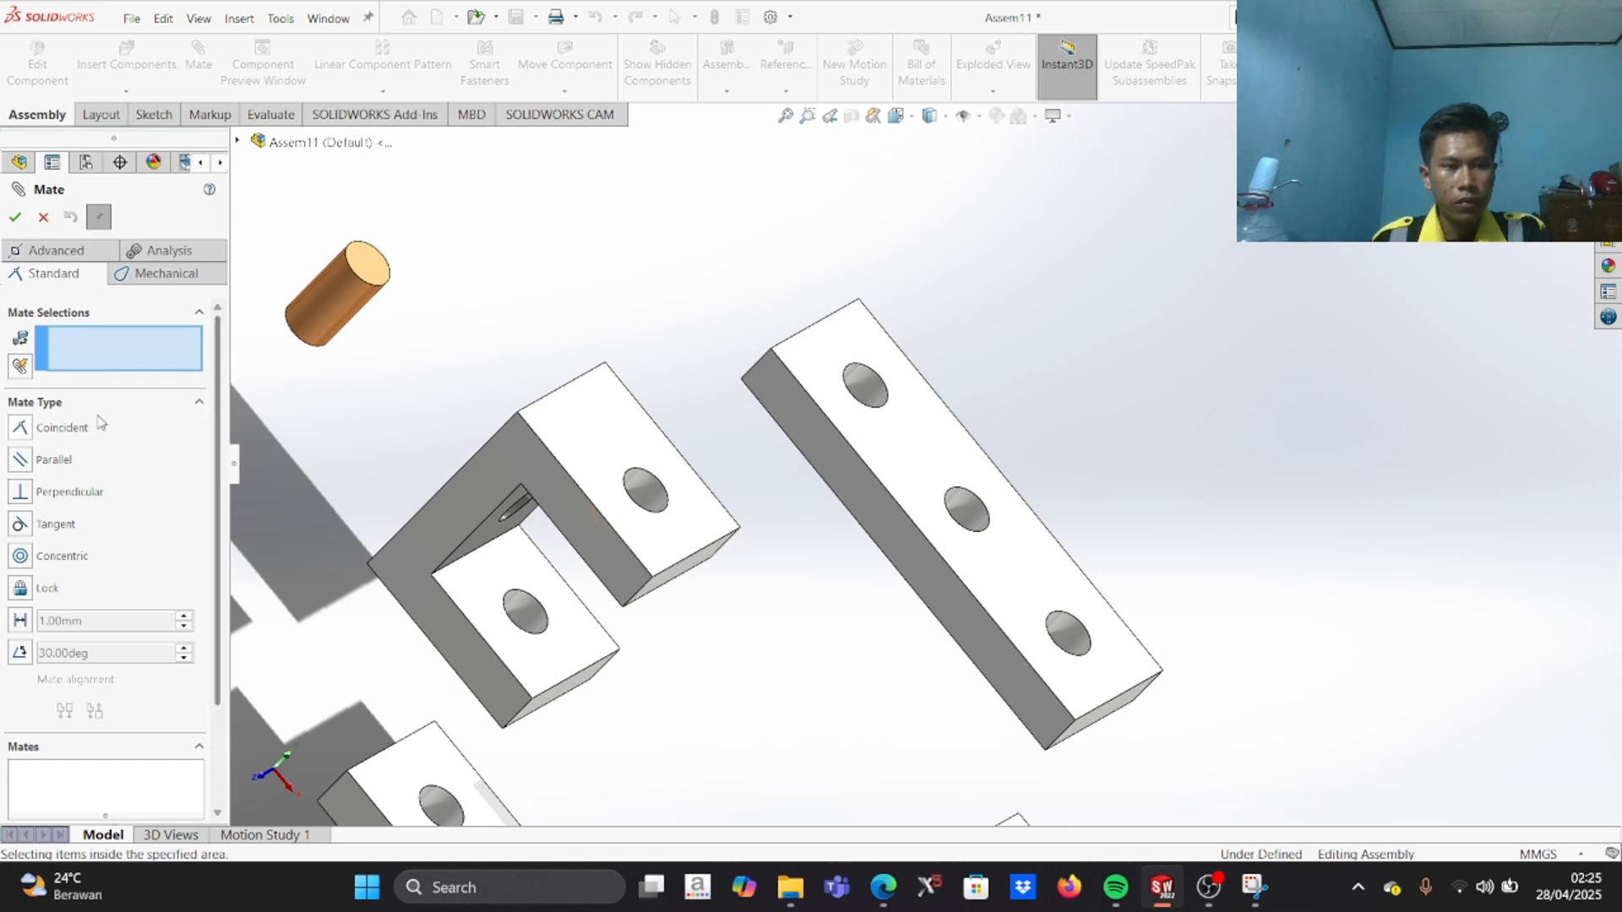
pyautogui.scroll(-2, 821, 411)
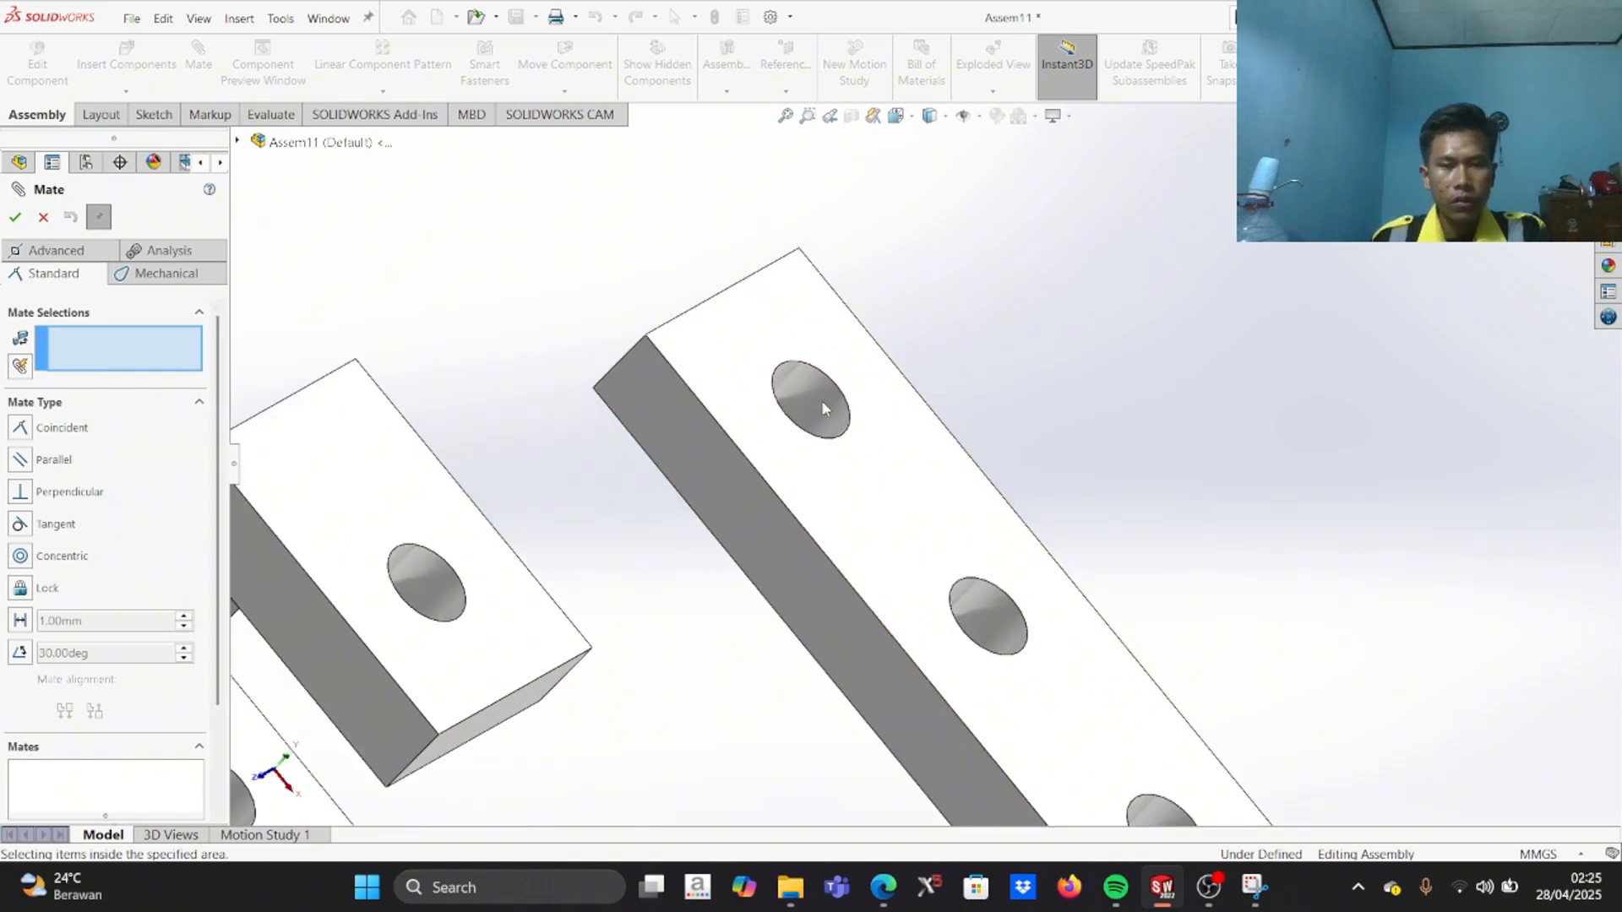
pyautogui.click(846, 406)
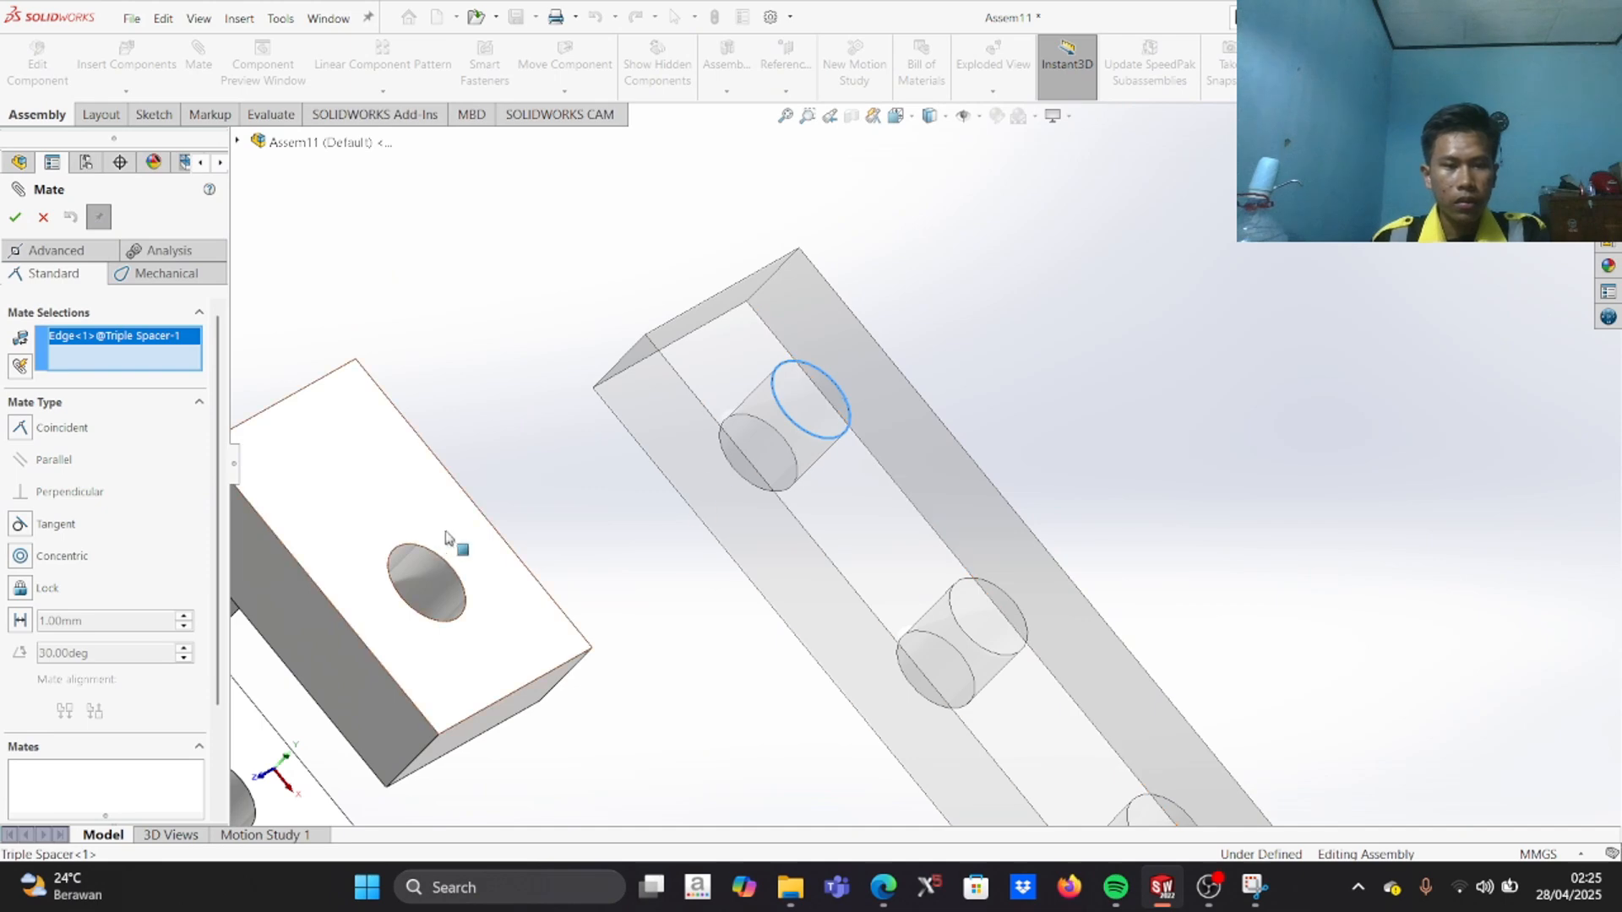
pyautogui.moveTo(572, 529); pyautogui.dragTo(398, 595, button='middle')
pyautogui.click(395, 613)
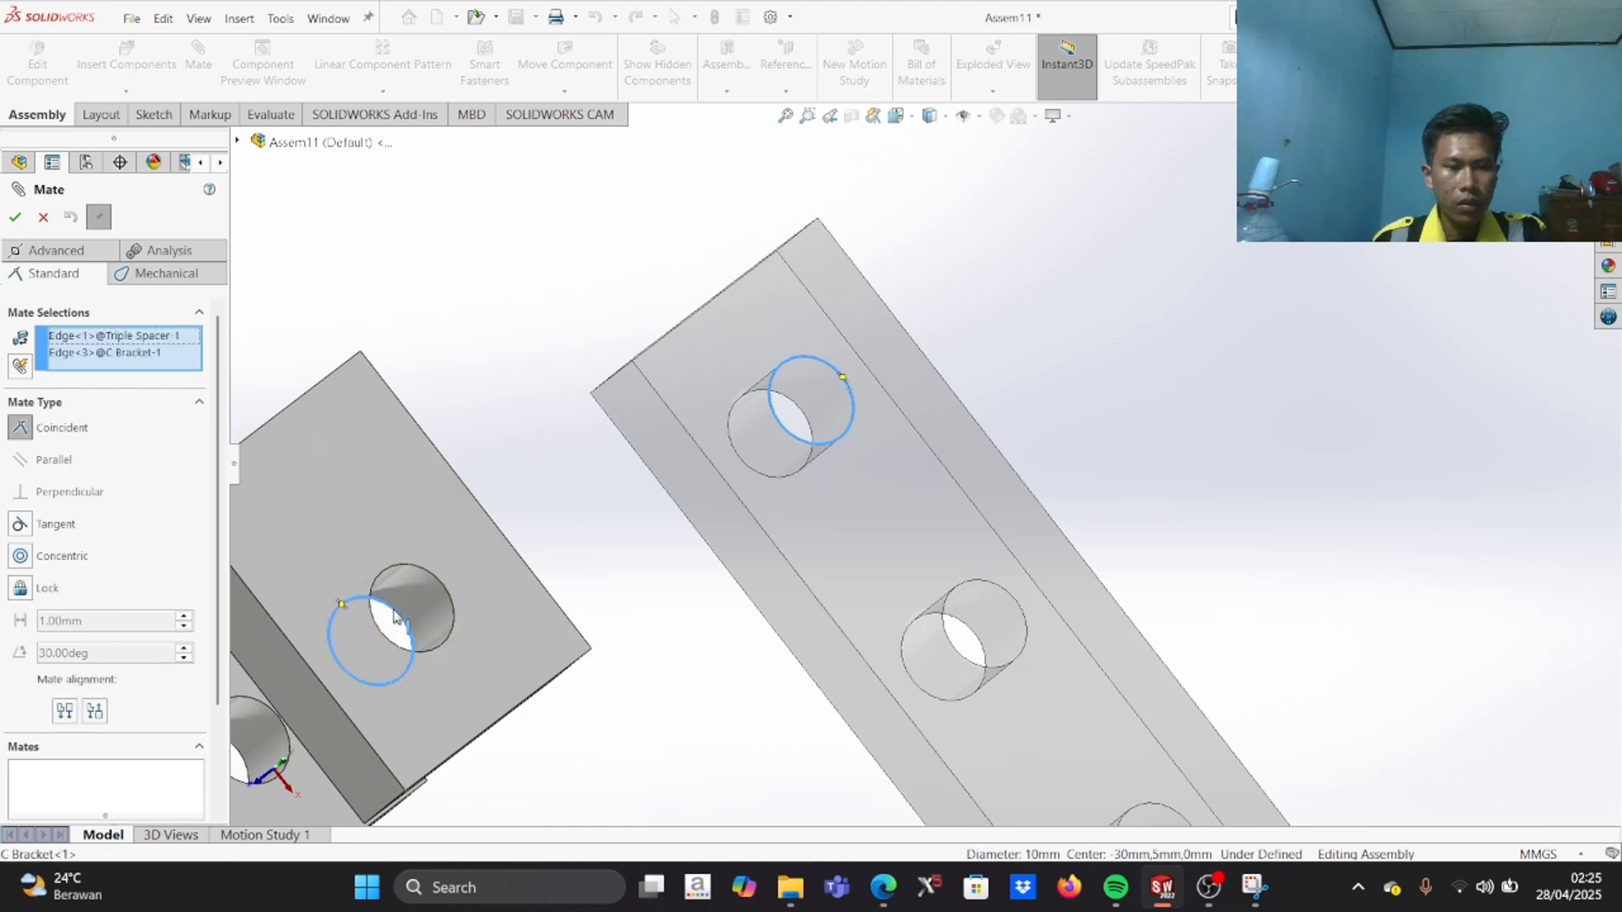
pyautogui.moveTo(457, 660); pyautogui.dragTo(373, 620, button='middle')
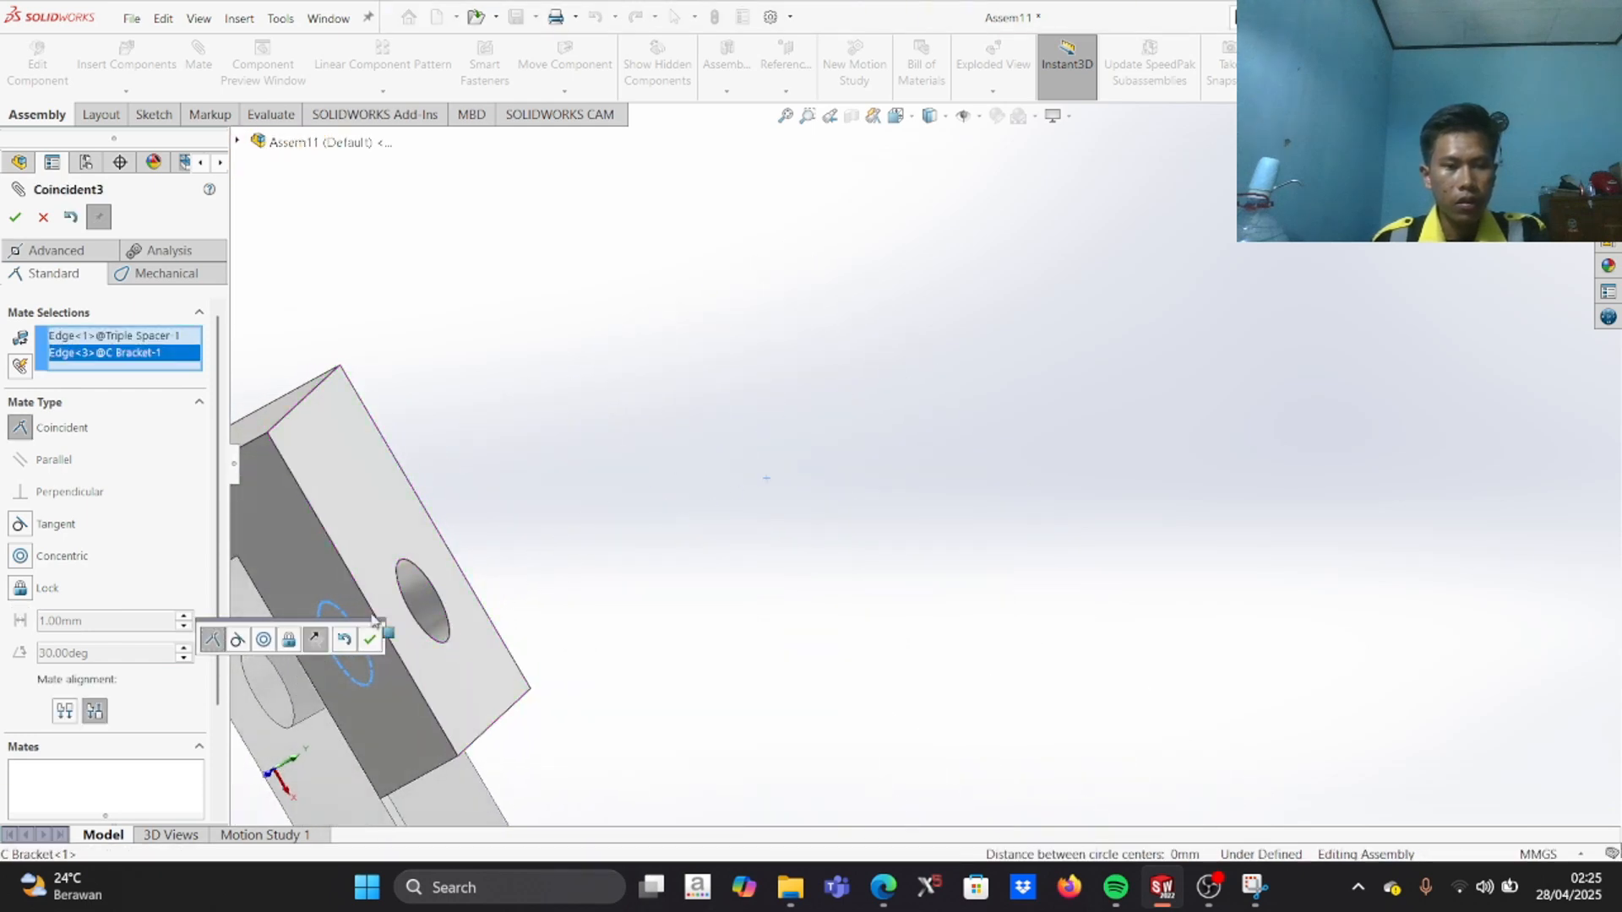
# Step: Clear both edges from the mate selections and undo the coincident mate between the upper Triple Spacer and the fixed C Bracket
pyautogui.rightClick(99, 355)
pyautogui.click(146, 380)
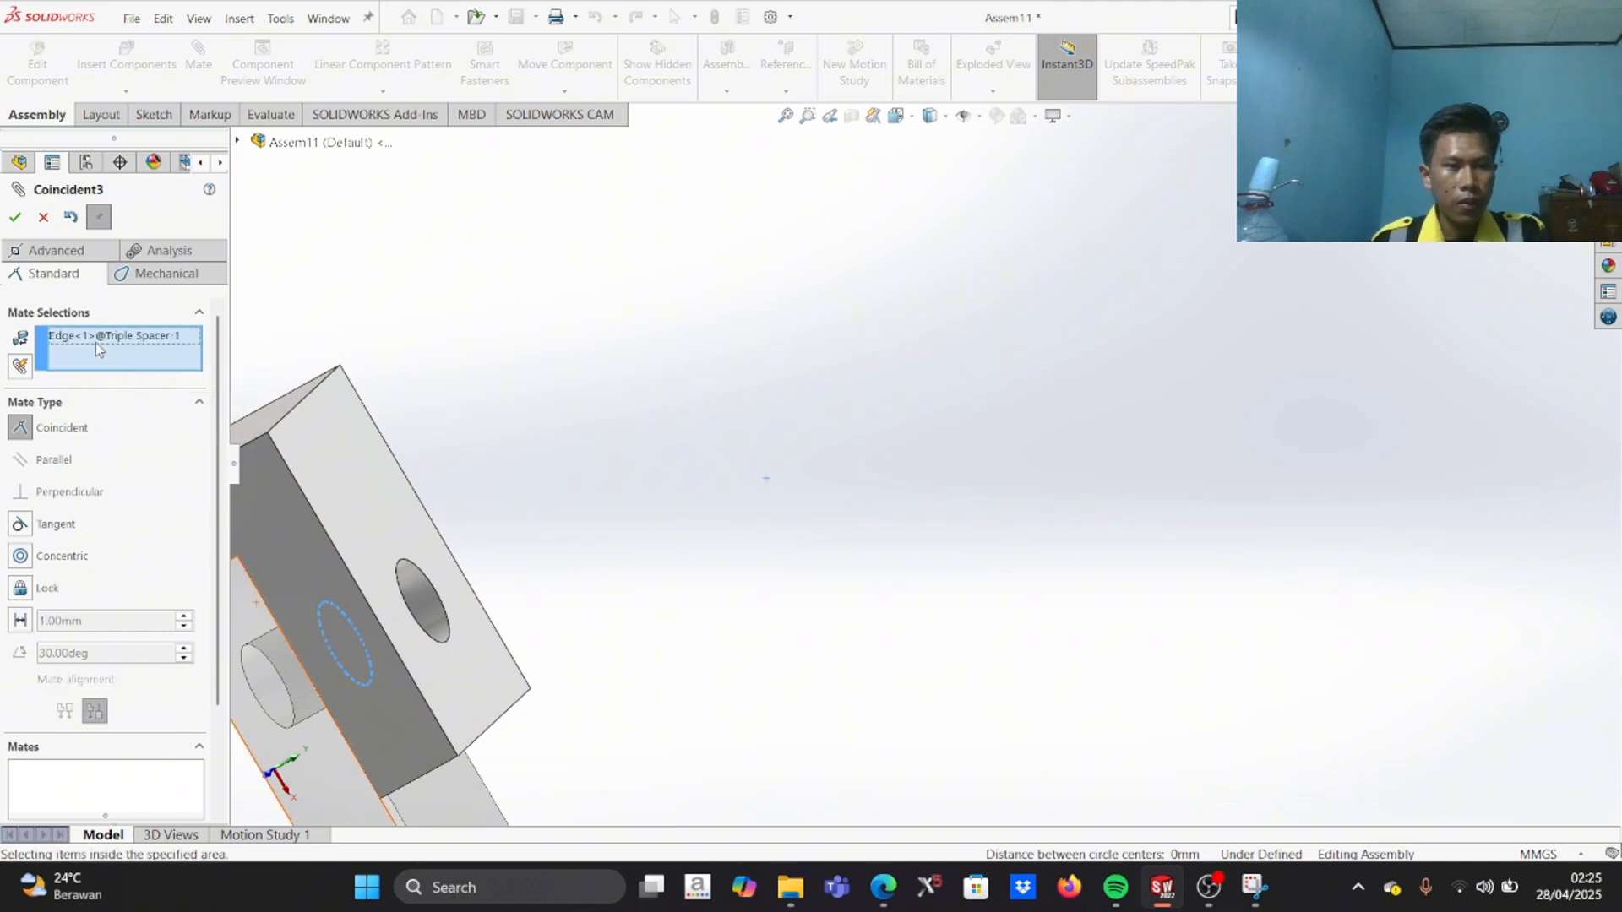
pyautogui.rightClick(99, 338)
pyautogui.click(140, 369)
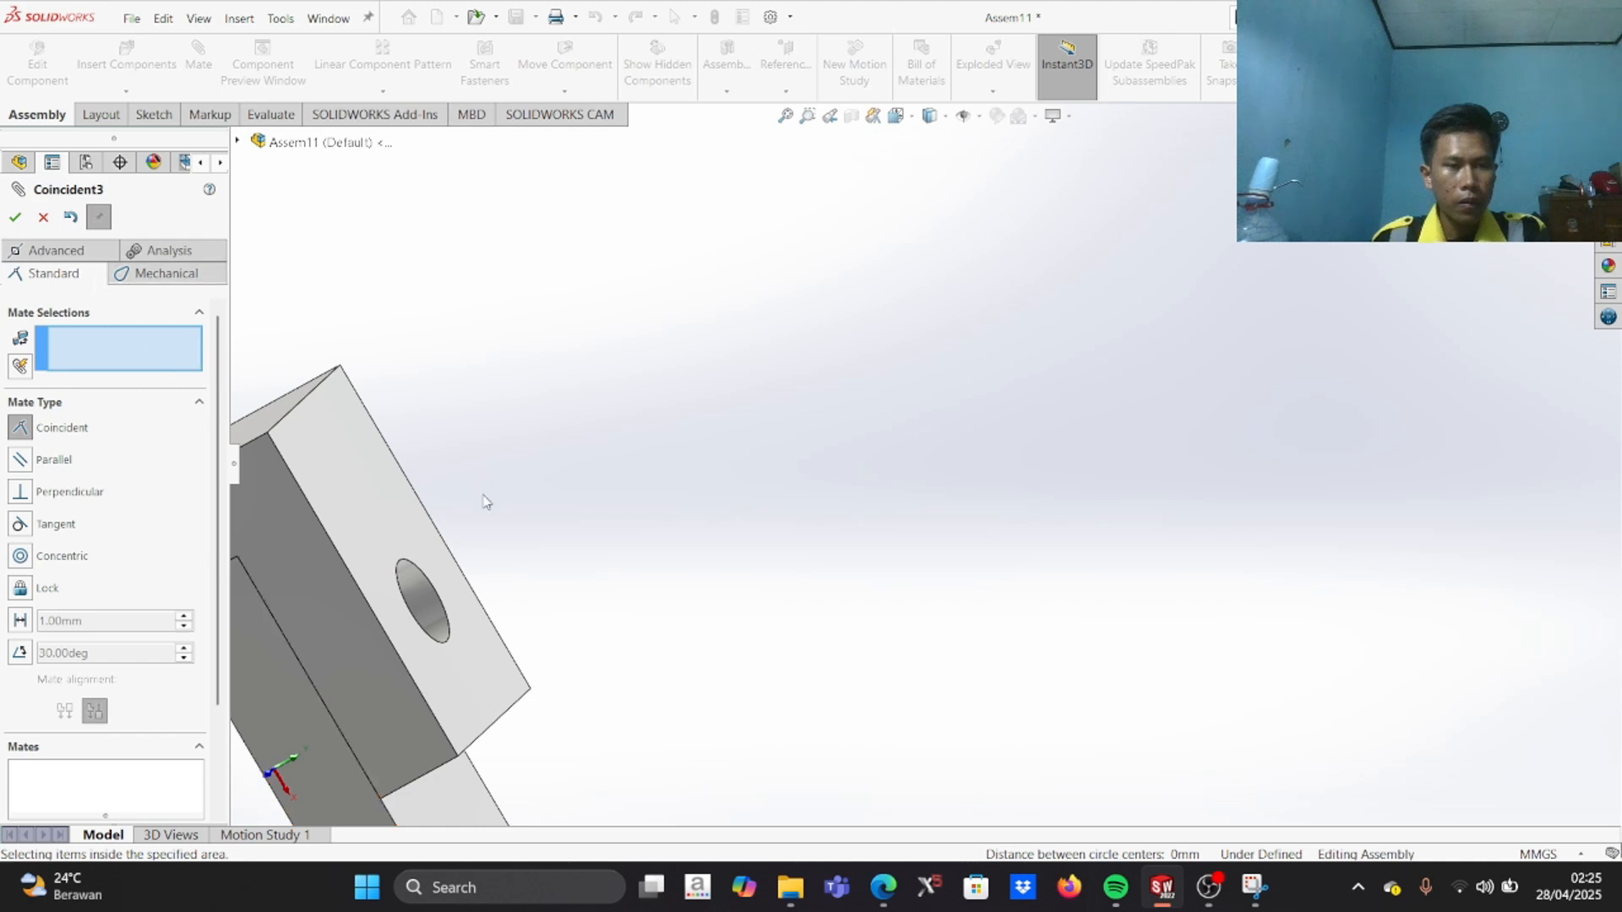
pyautogui.scroll(3, 524, 547)
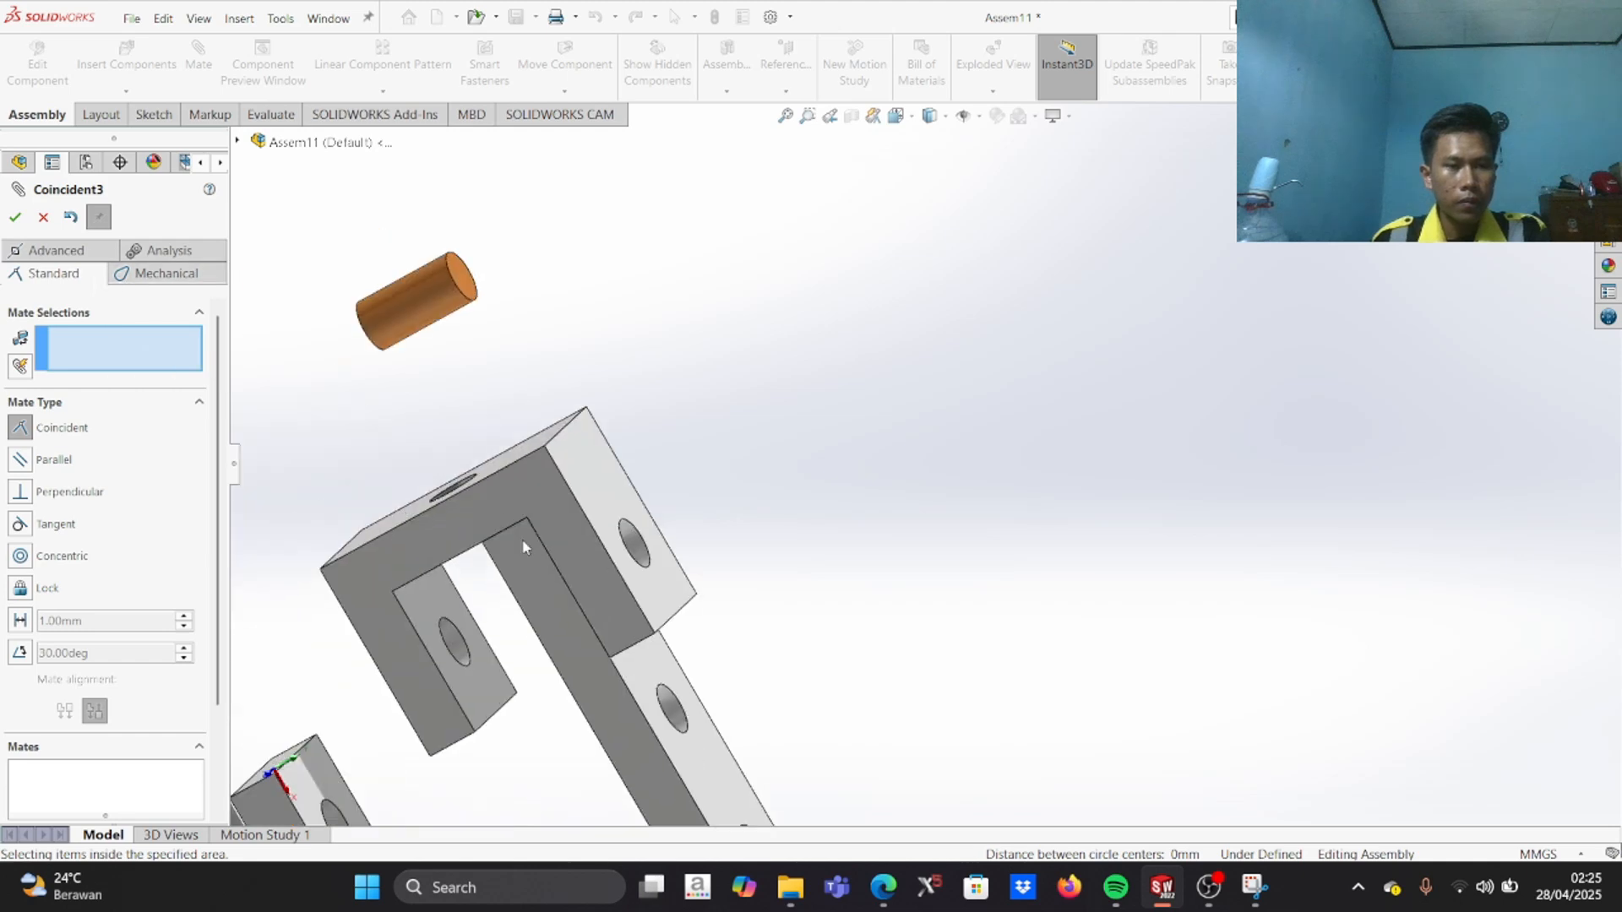
pyautogui.click(71, 219)
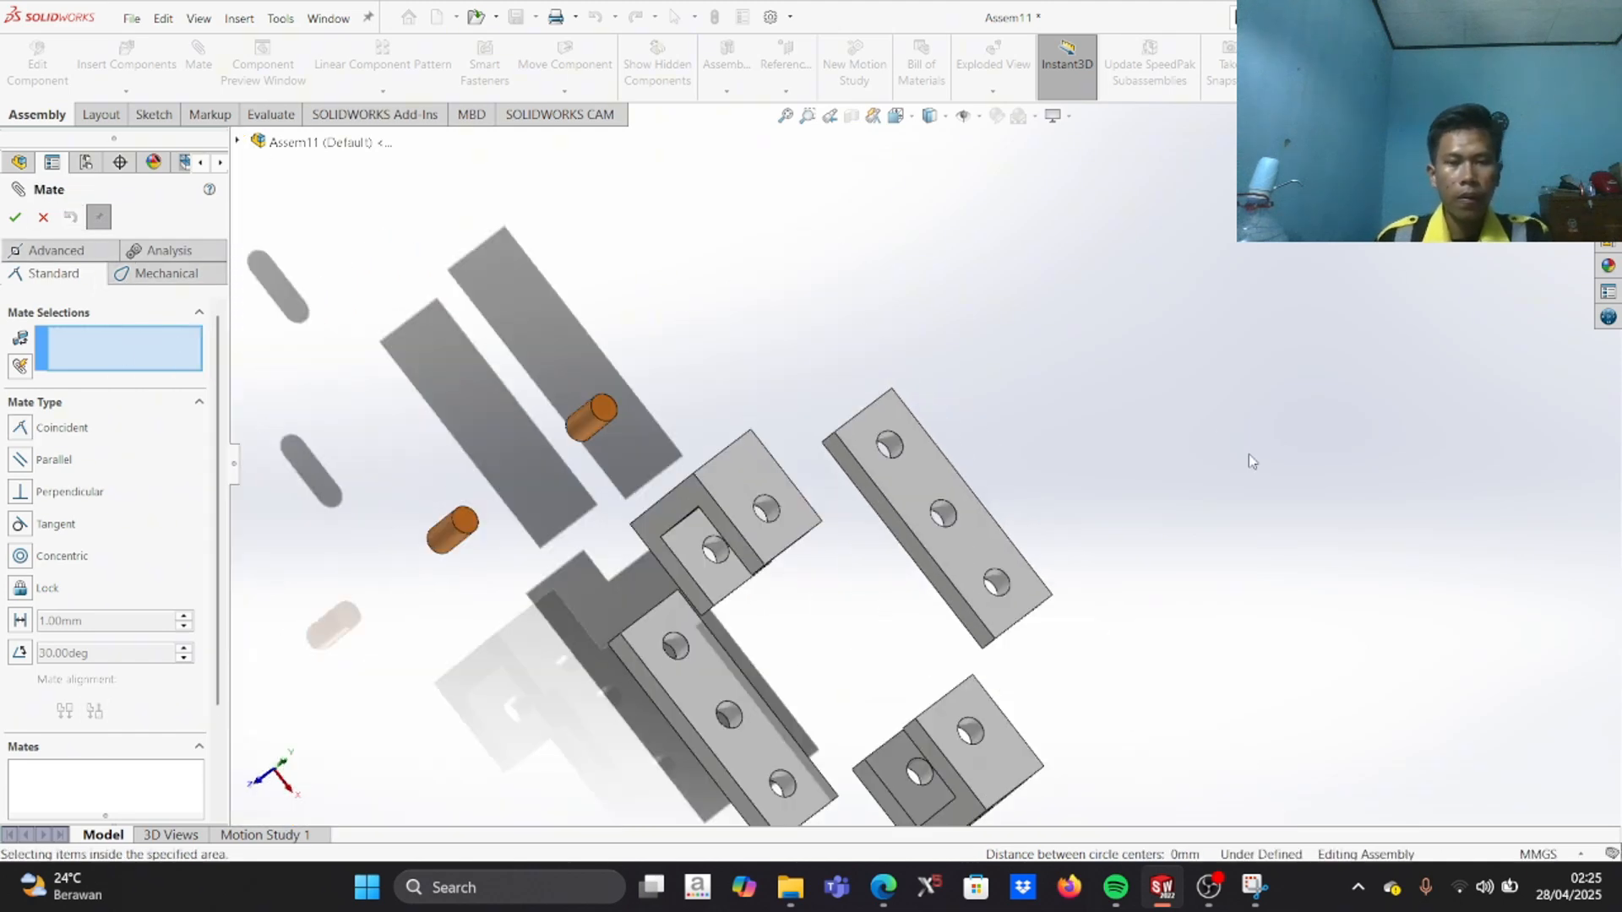
# Step: Add a coincident mate between the bottom edge of the upper Triple Spacer's end hole and the top edge of the fixed C Bracket's upper hole
pyautogui.scroll(4, 1169, 474)
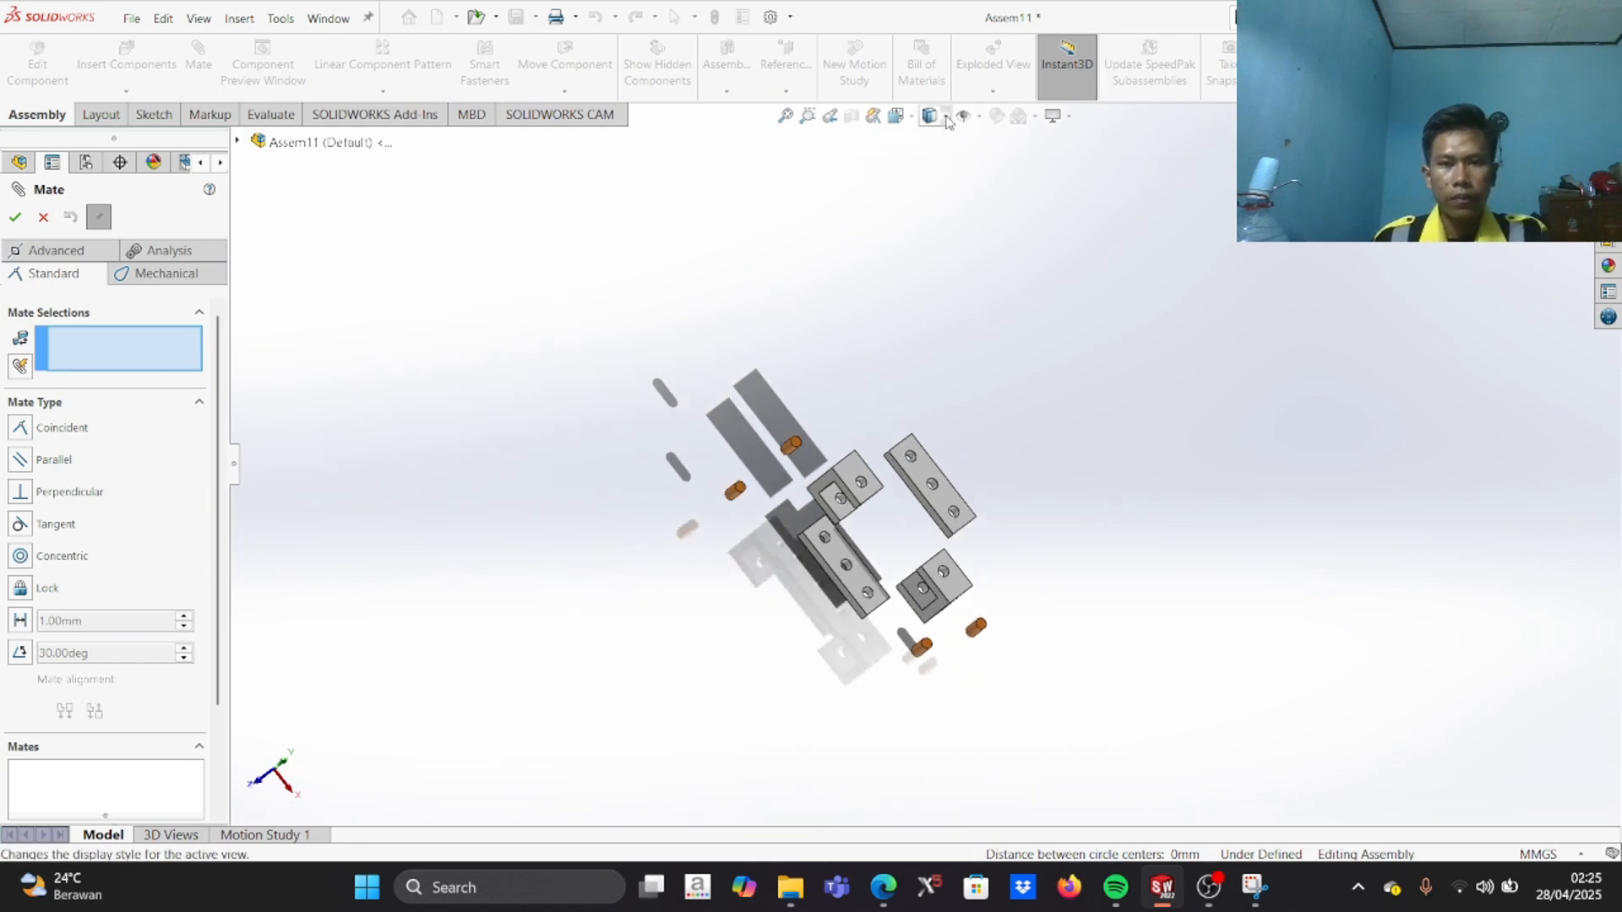
pyautogui.click(898, 116)
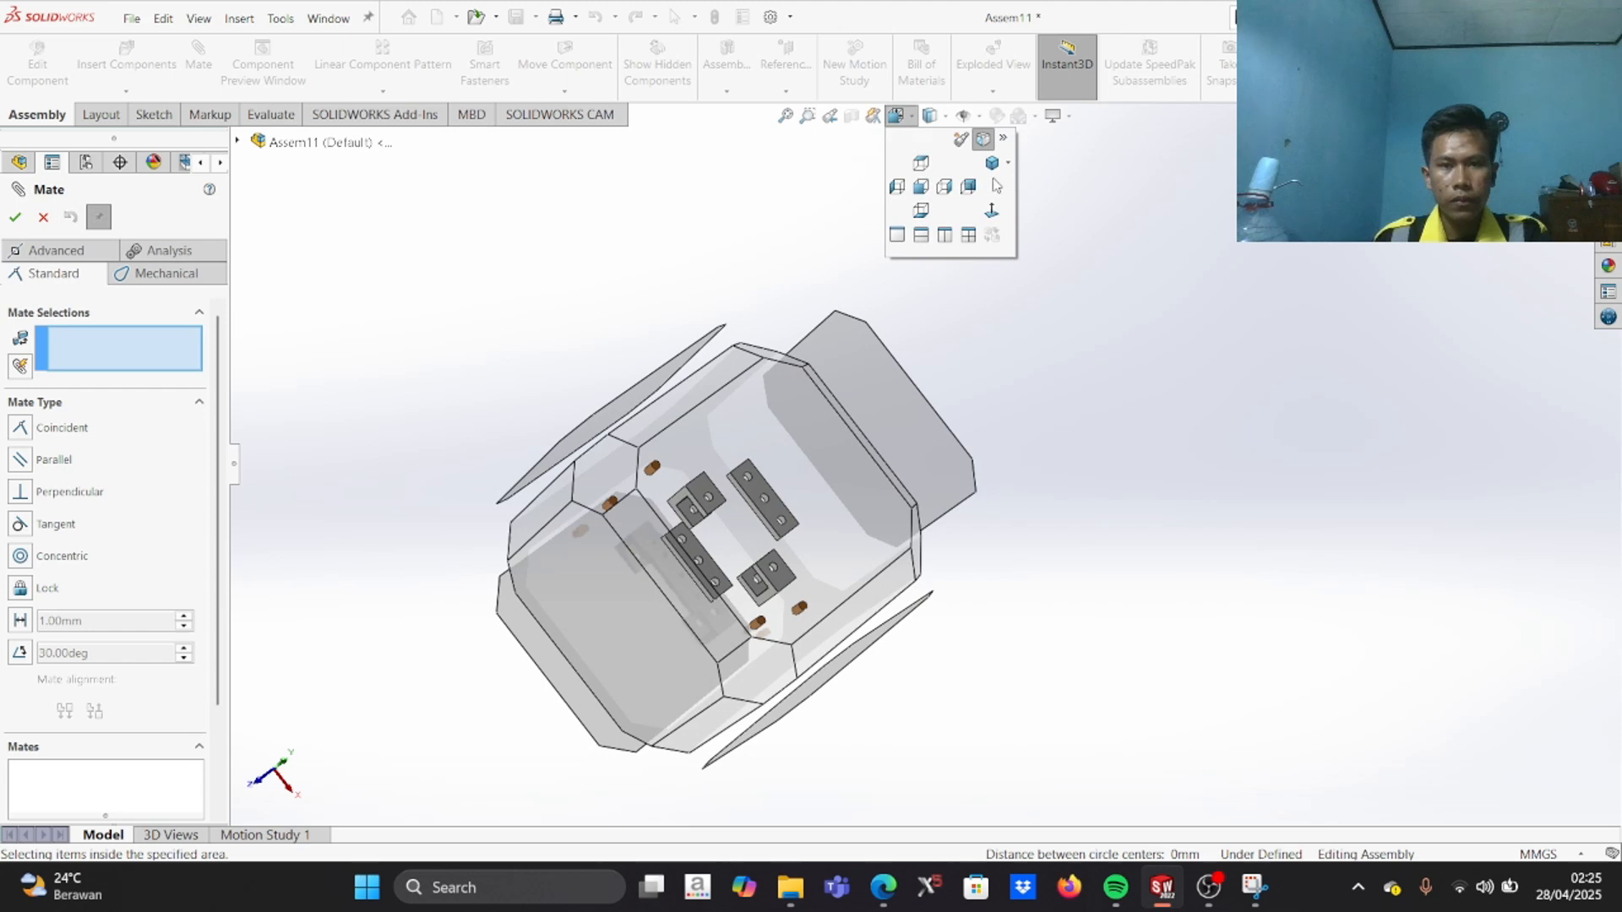
pyautogui.click(991, 163)
pyautogui.scroll(-5, 946, 415)
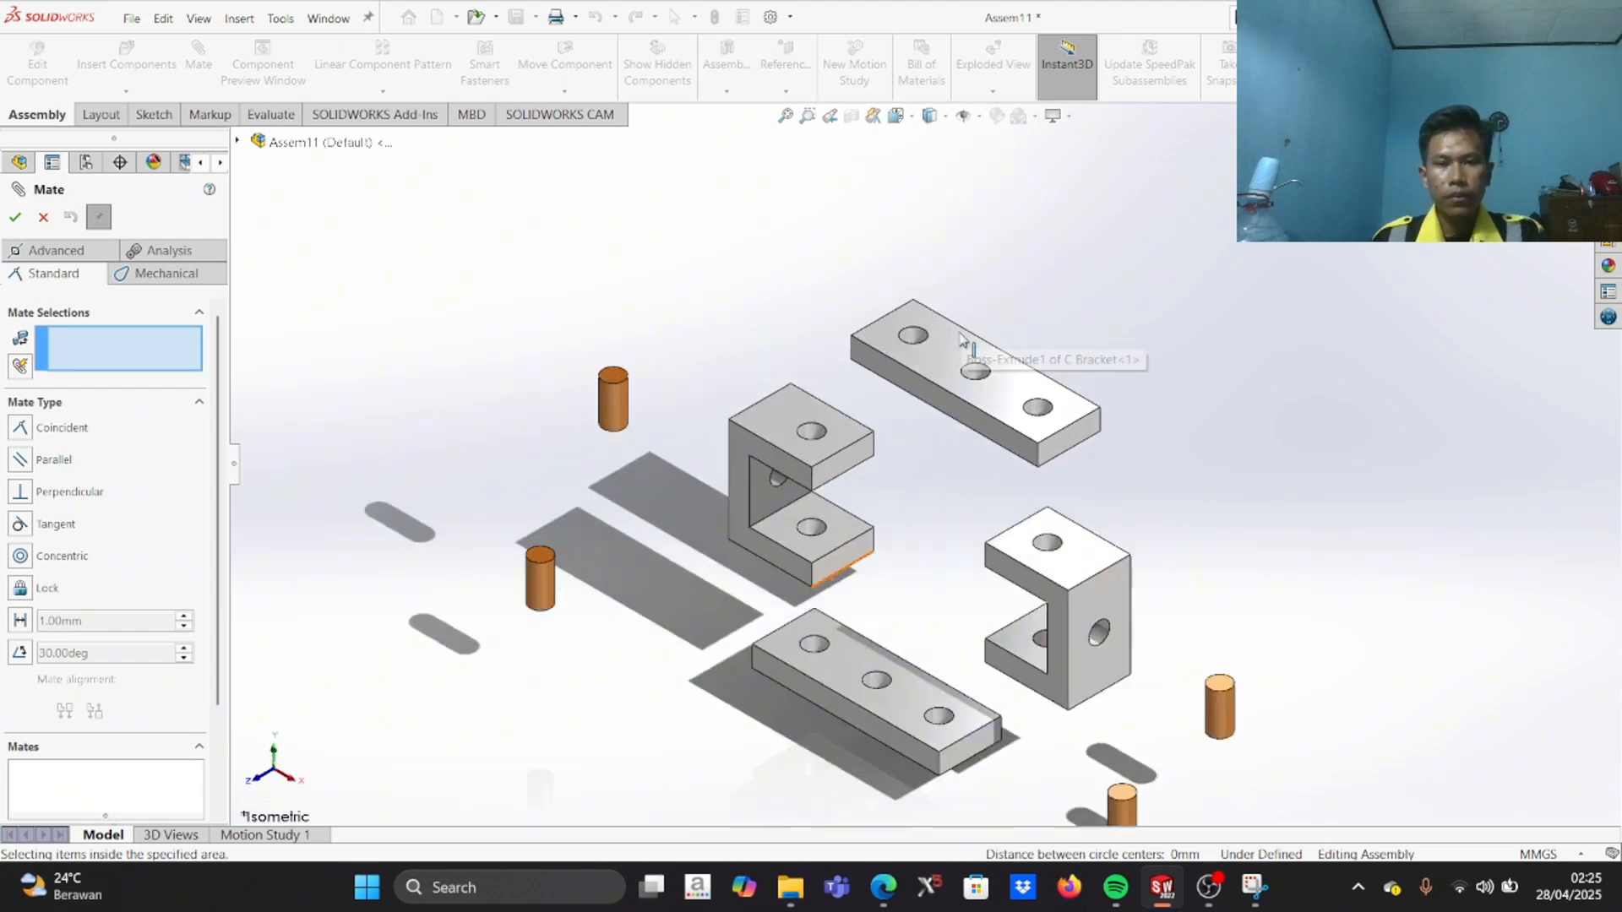
pyautogui.moveTo(946, 416); pyautogui.dragTo(775, 518, button='middle')
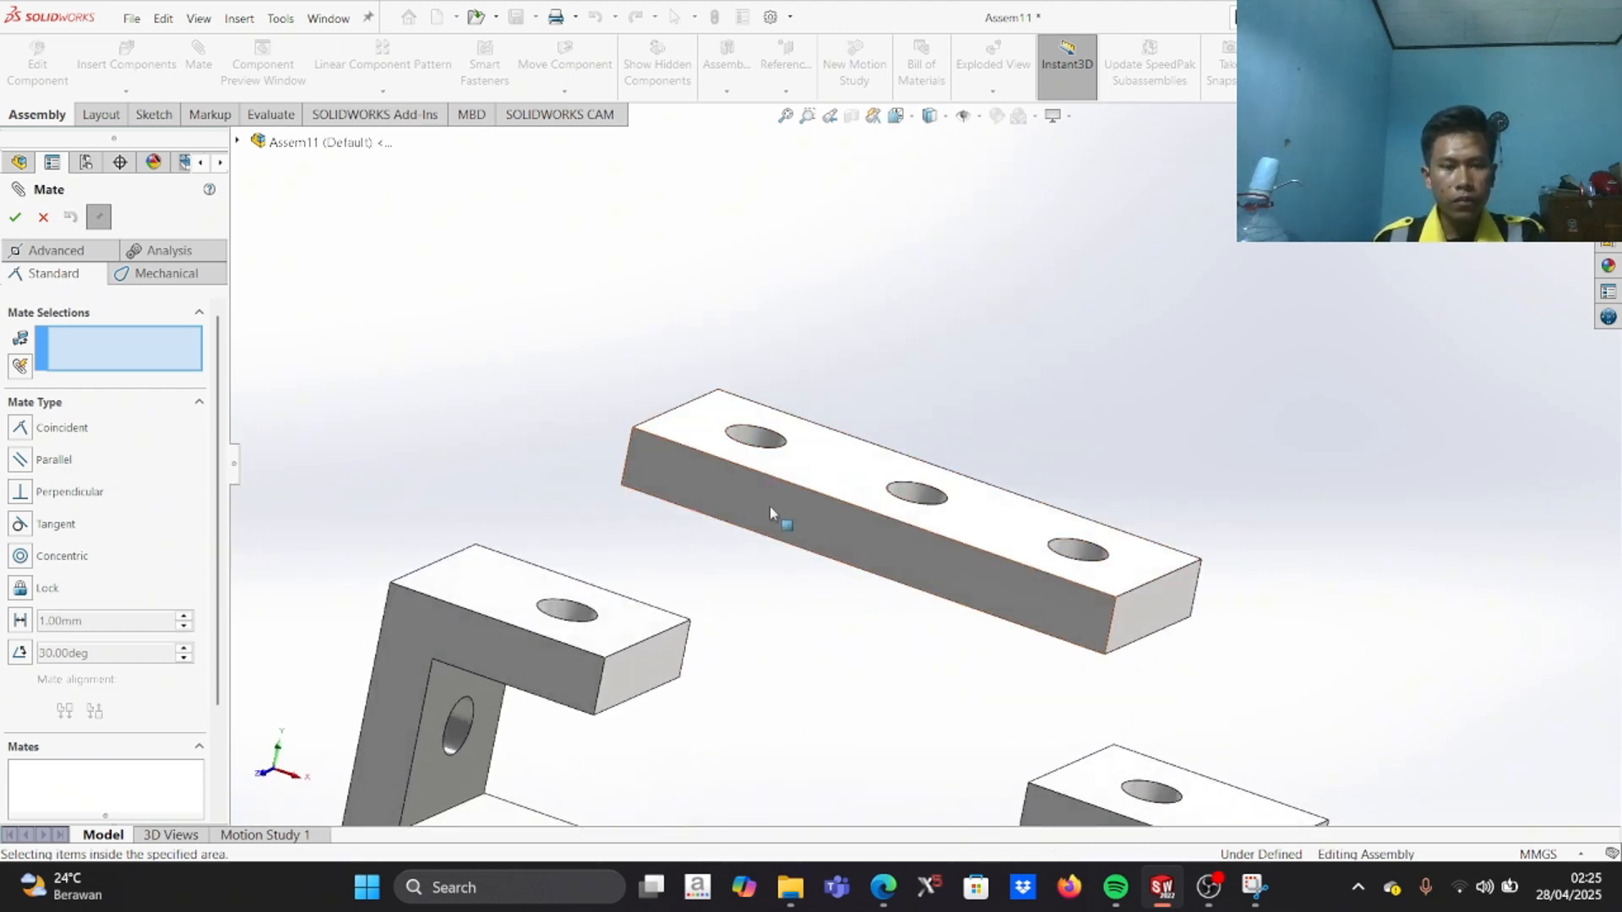
pyautogui.scroll(-3, 785, 444)
pyautogui.moveTo(878, 343); pyautogui.dragTo(853, 525, button='middle')
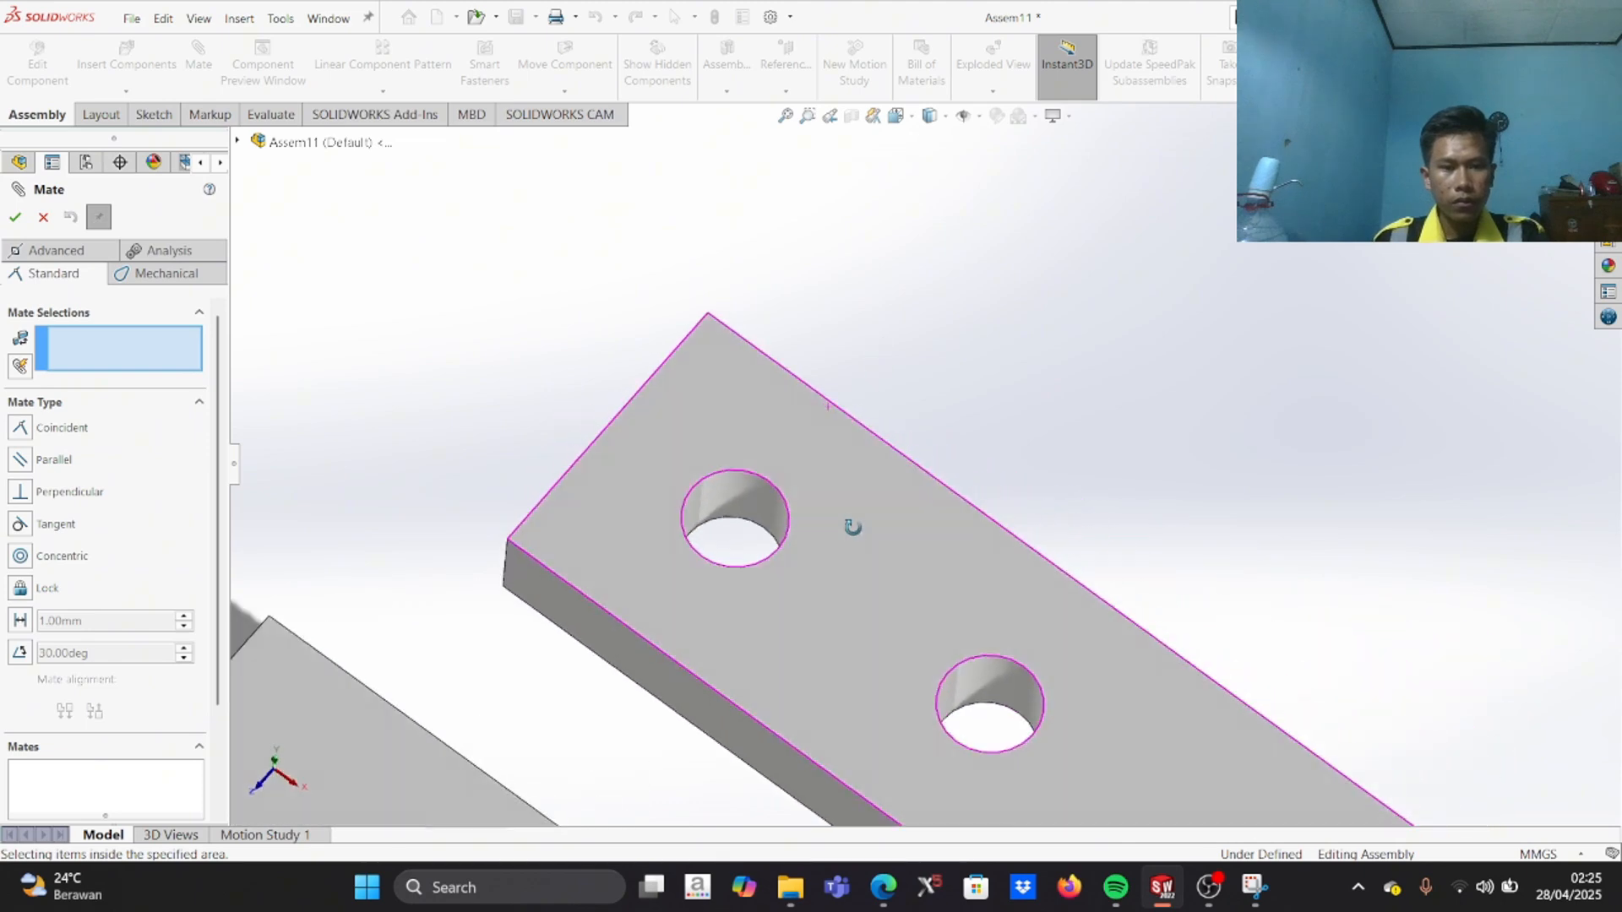
pyautogui.click(764, 530)
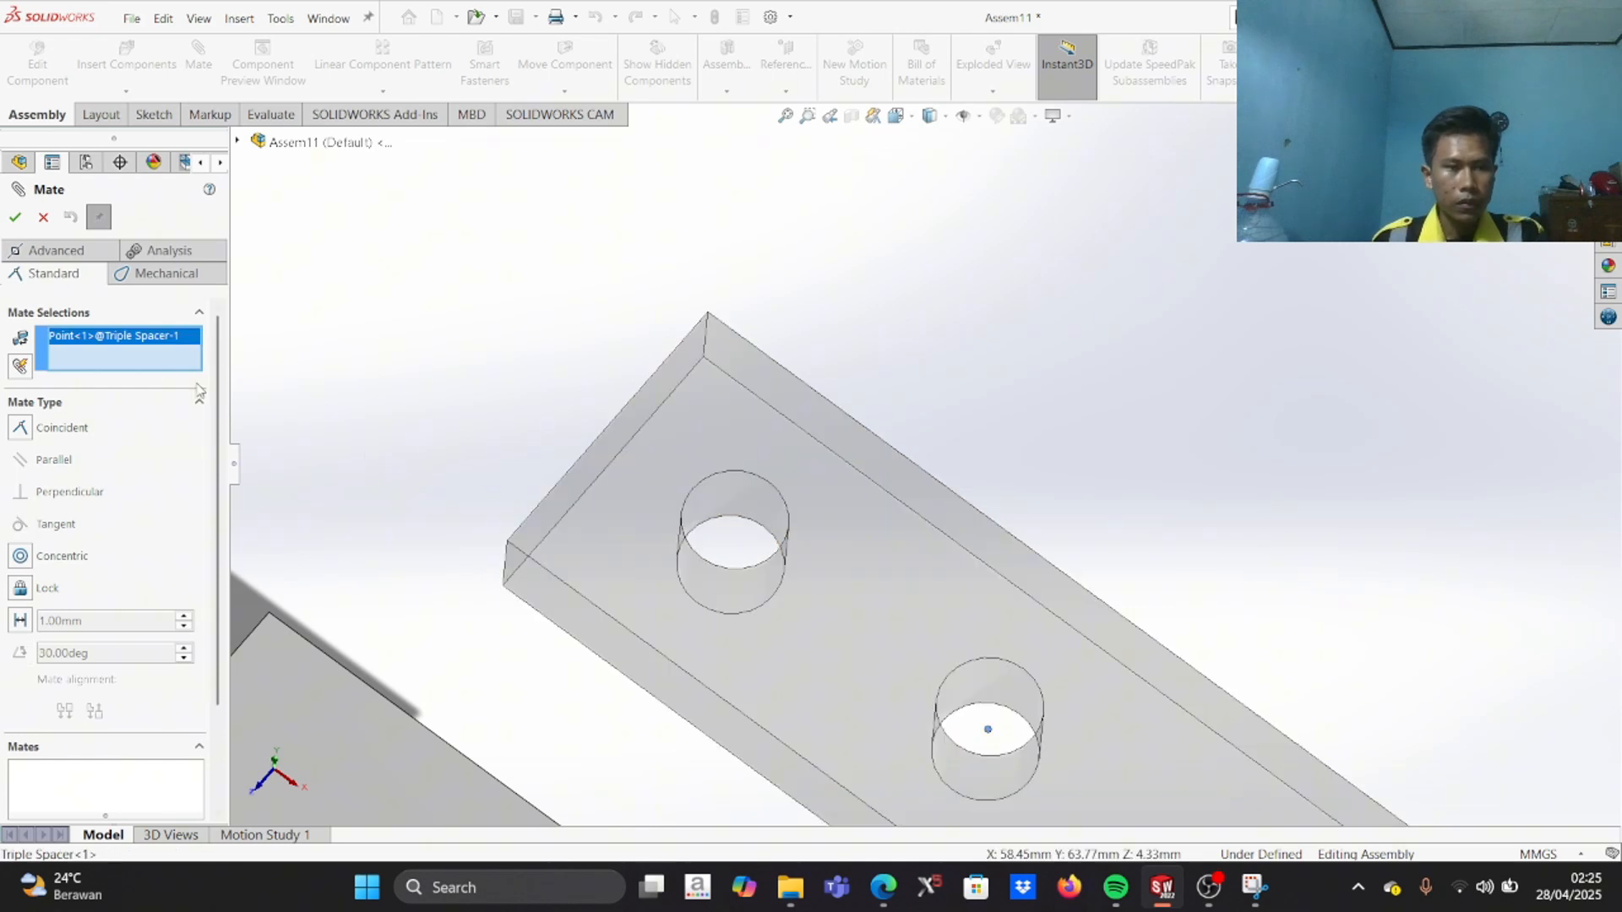
pyautogui.rightClick(151, 336)
pyautogui.click(209, 372)
pyautogui.scroll(-4, 706, 540)
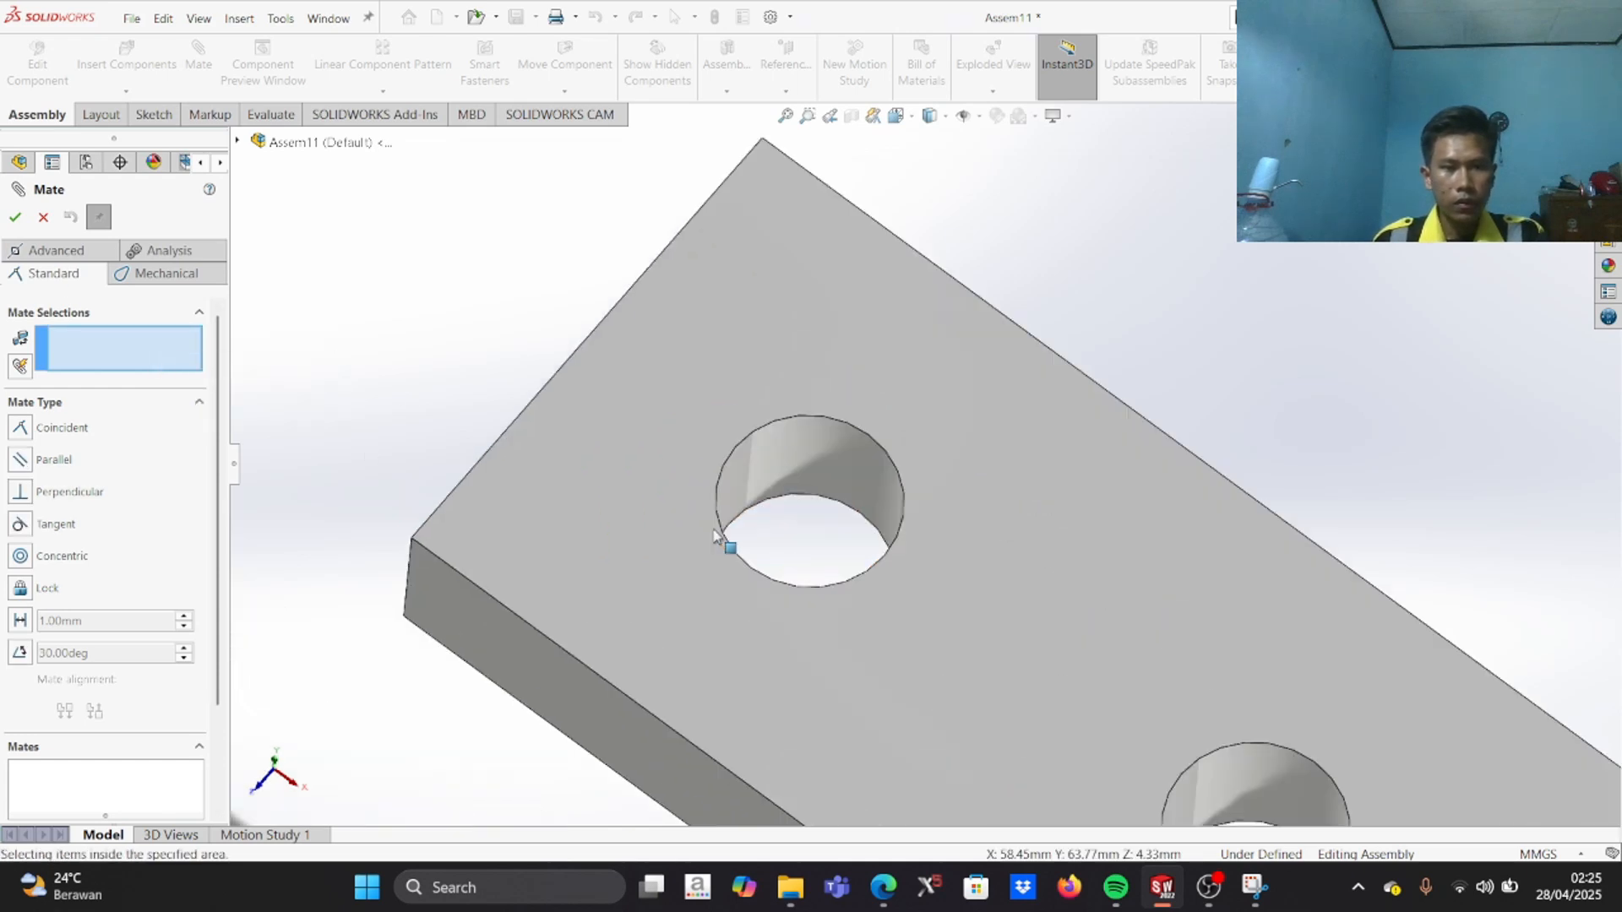
pyautogui.click(901, 515)
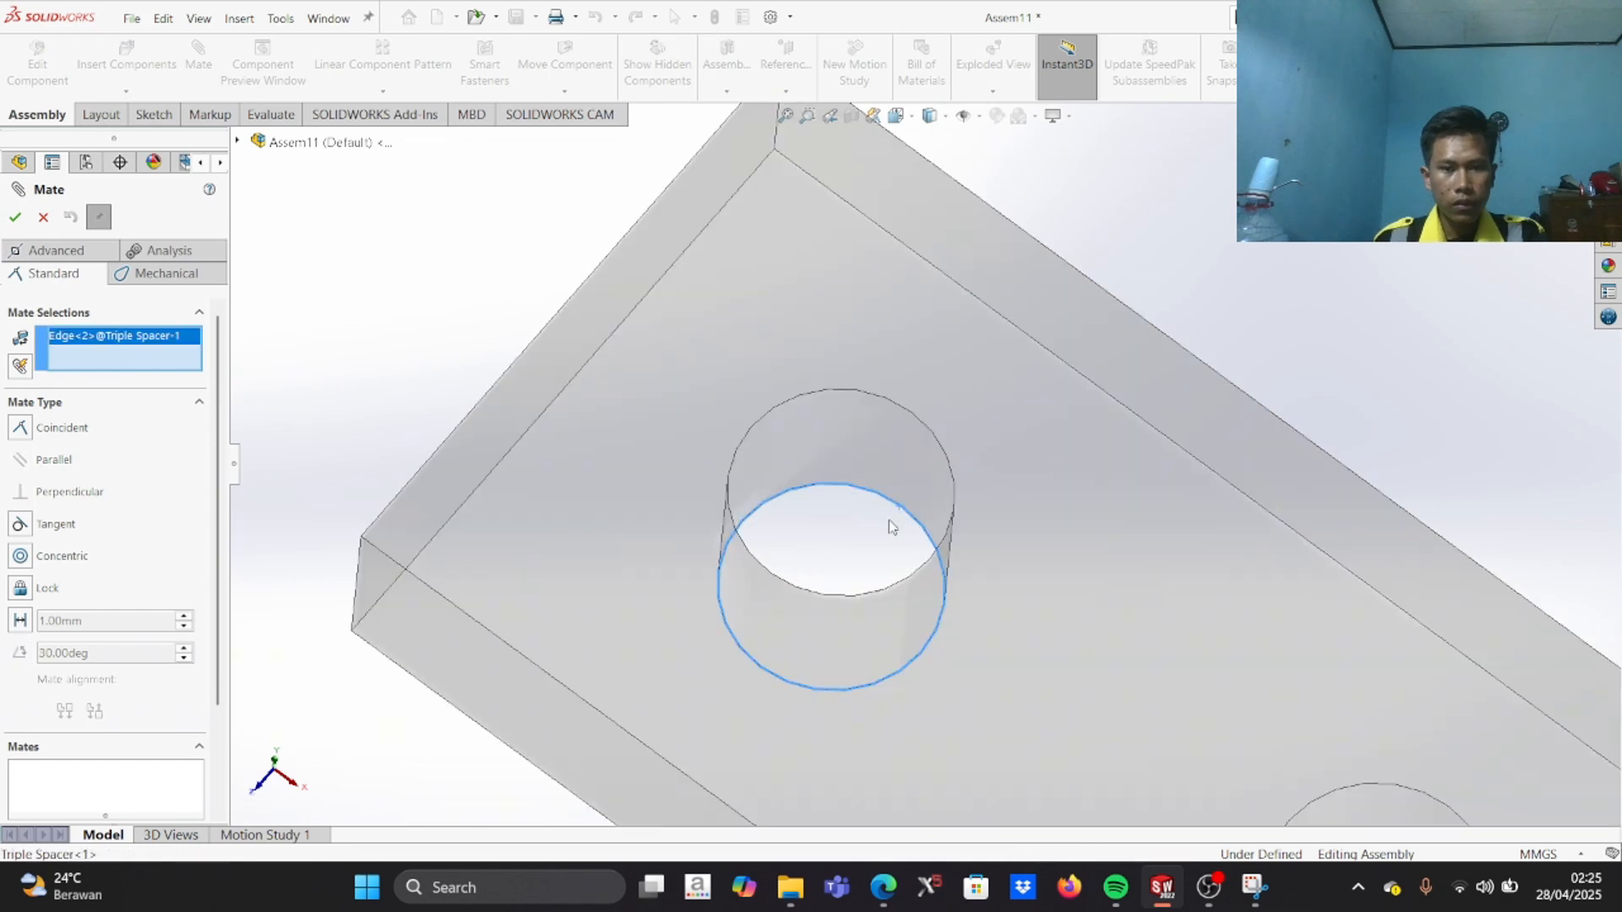
pyautogui.scroll(4, 625, 712)
pyautogui.scroll(-5, 726, 659)
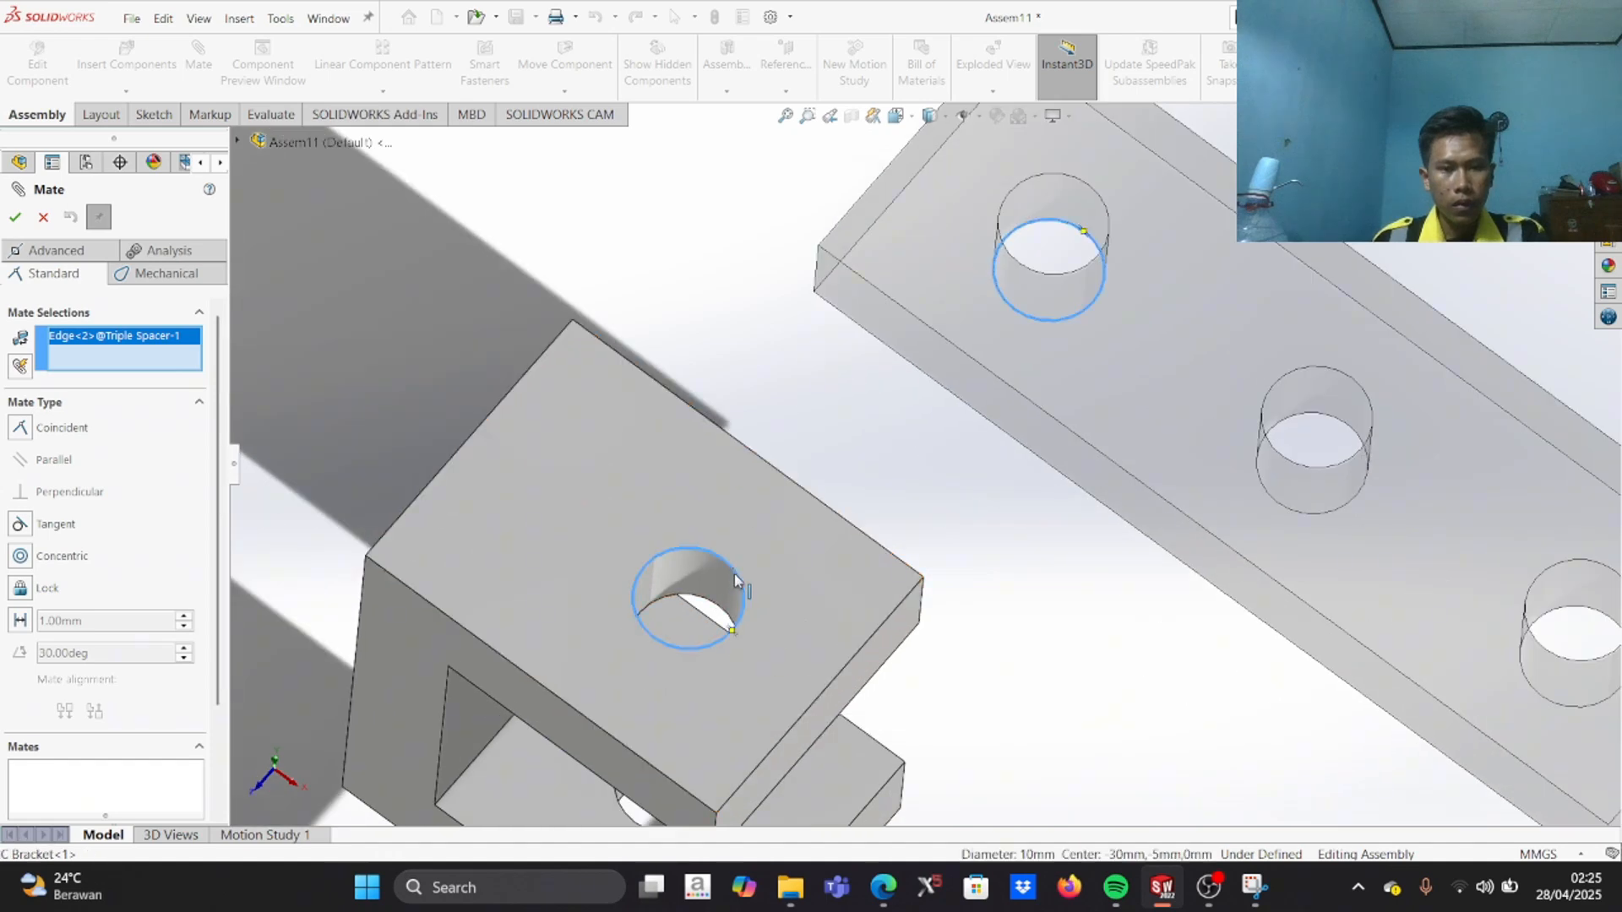
pyautogui.click(734, 576)
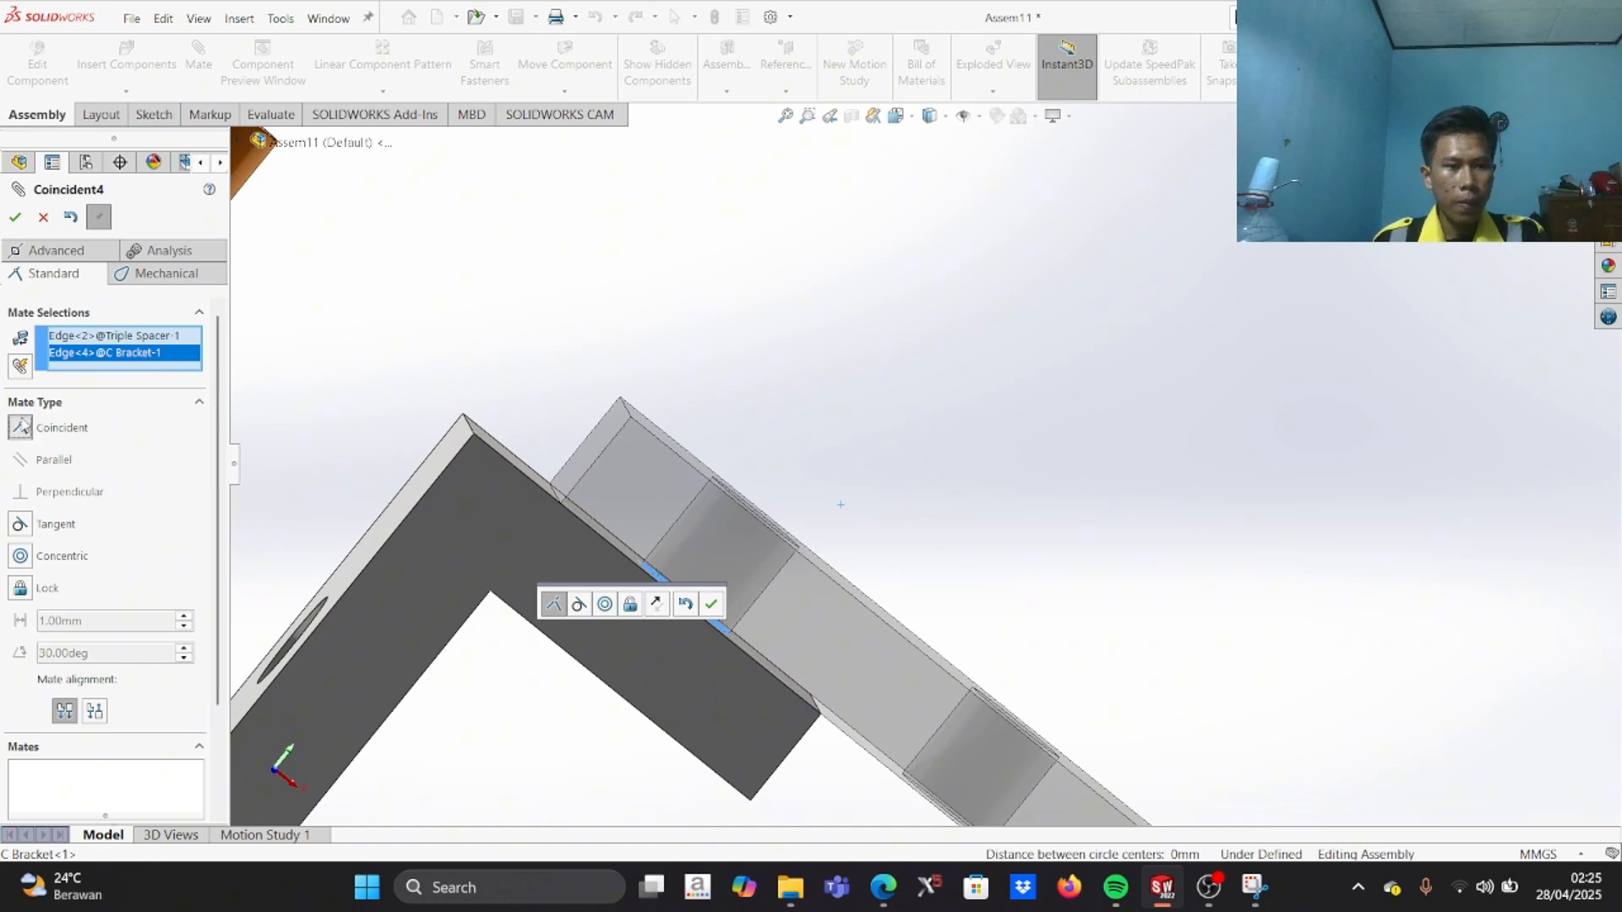
pyautogui.click(15, 217)
# Step: Try a coincident mate between the bottom edges of the second C Bracket's upper hole and the upper Triple Spacer's free end hole
pyautogui.scroll(5, 727, 561)
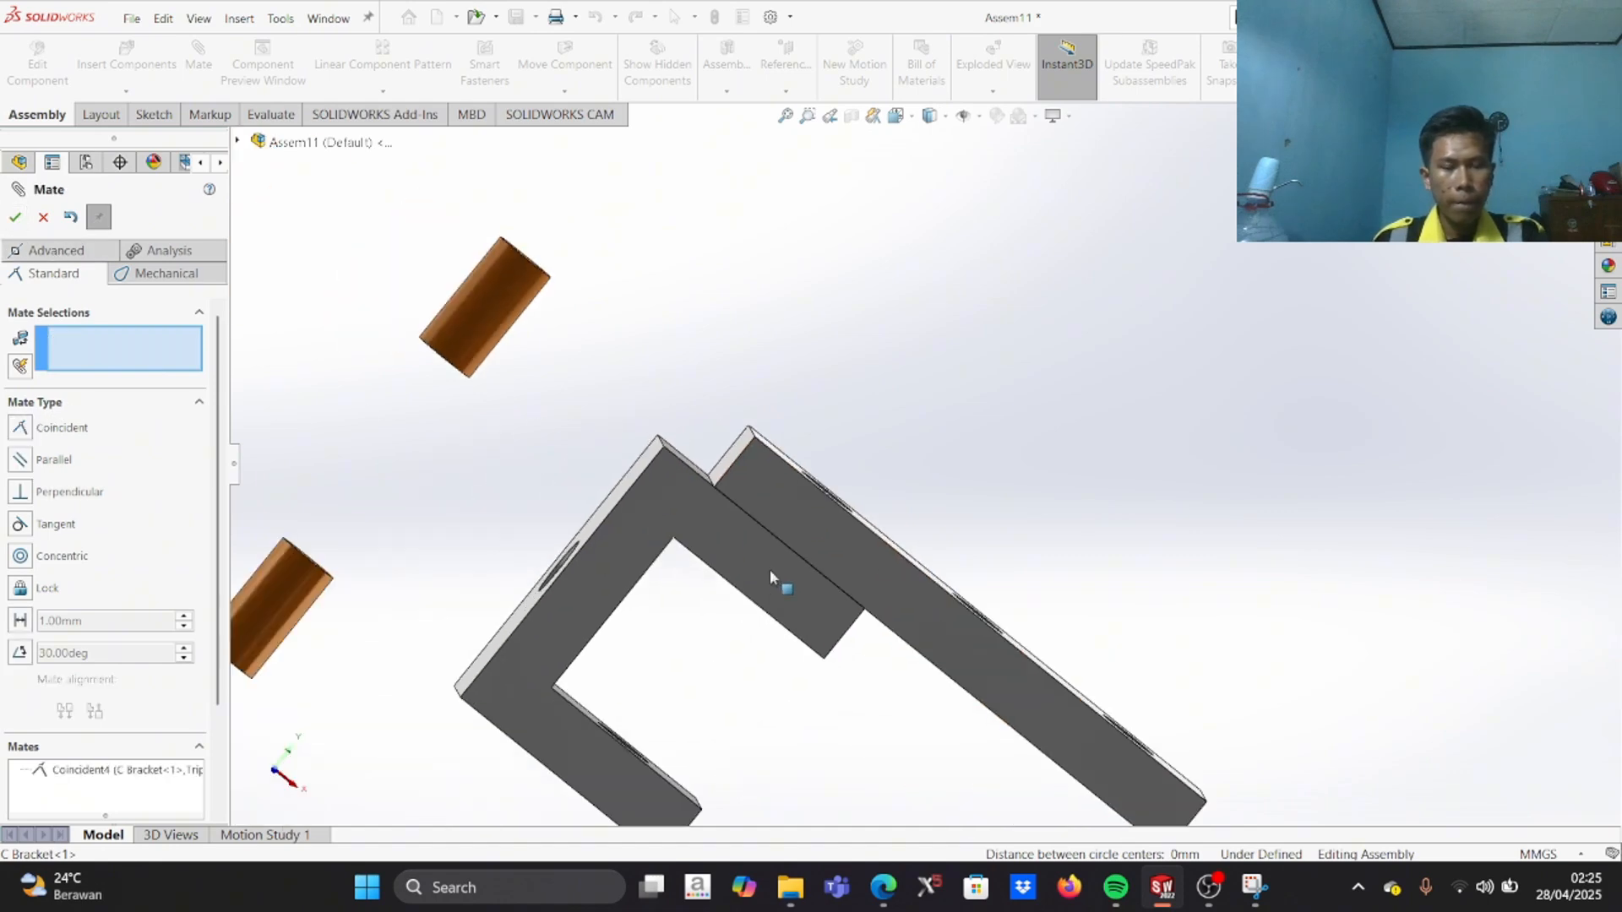
pyautogui.moveTo(1103, 668); pyautogui.dragTo(977, 754, button='middle')
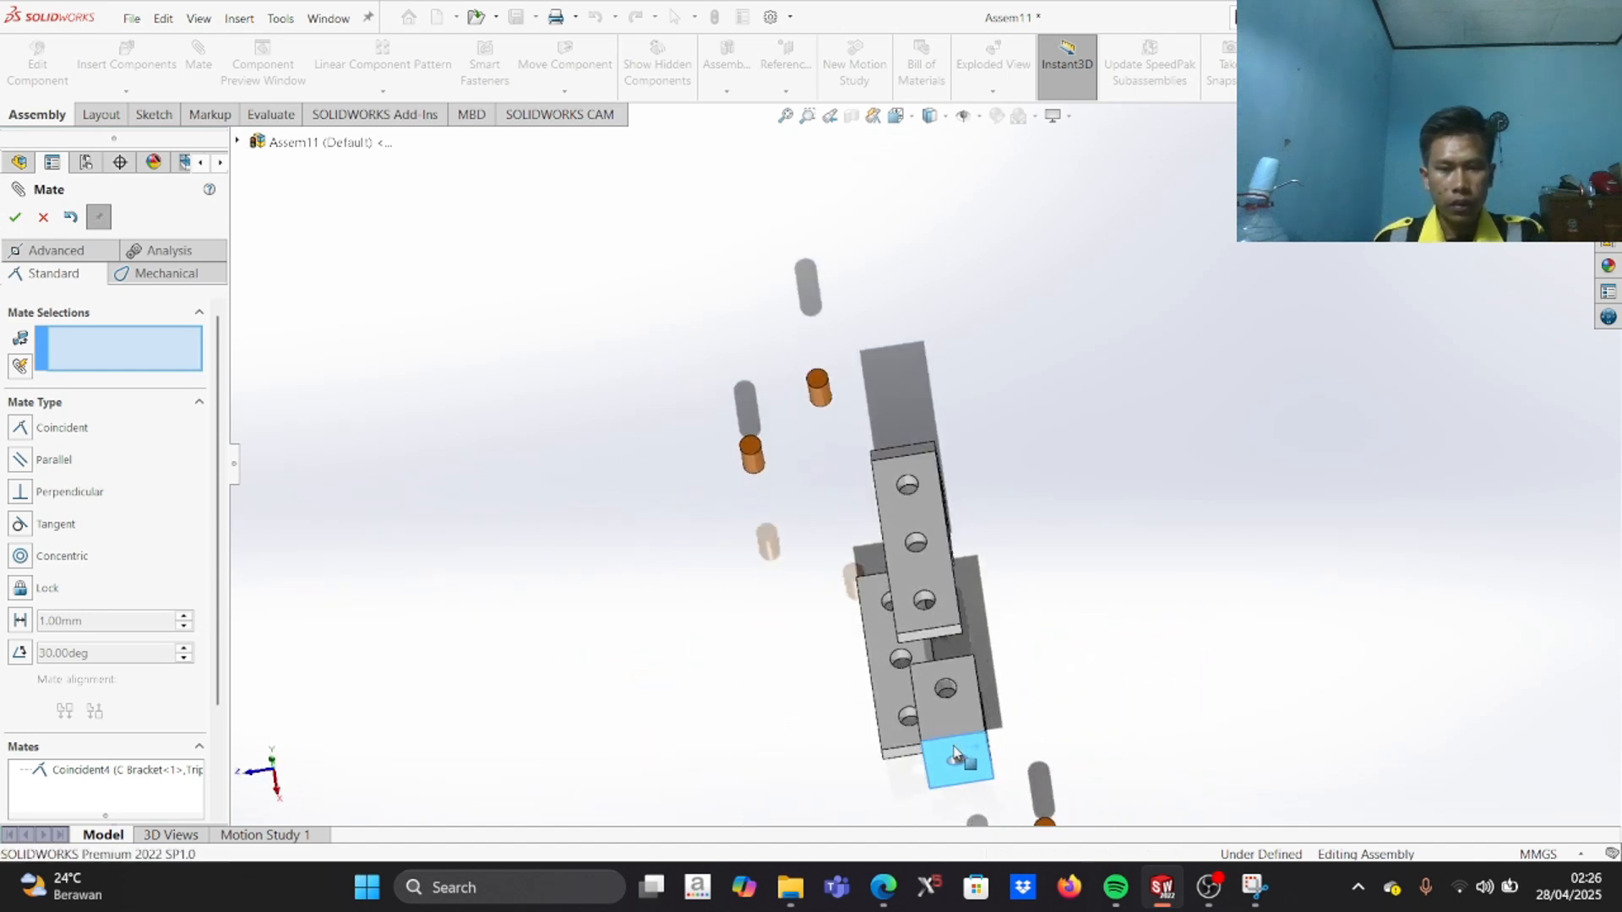
pyautogui.scroll(-3, 924, 700)
pyautogui.moveTo(947, 741); pyautogui.dragTo(1050, 633, button='middle')
pyautogui.scroll(-2, 954, 675)
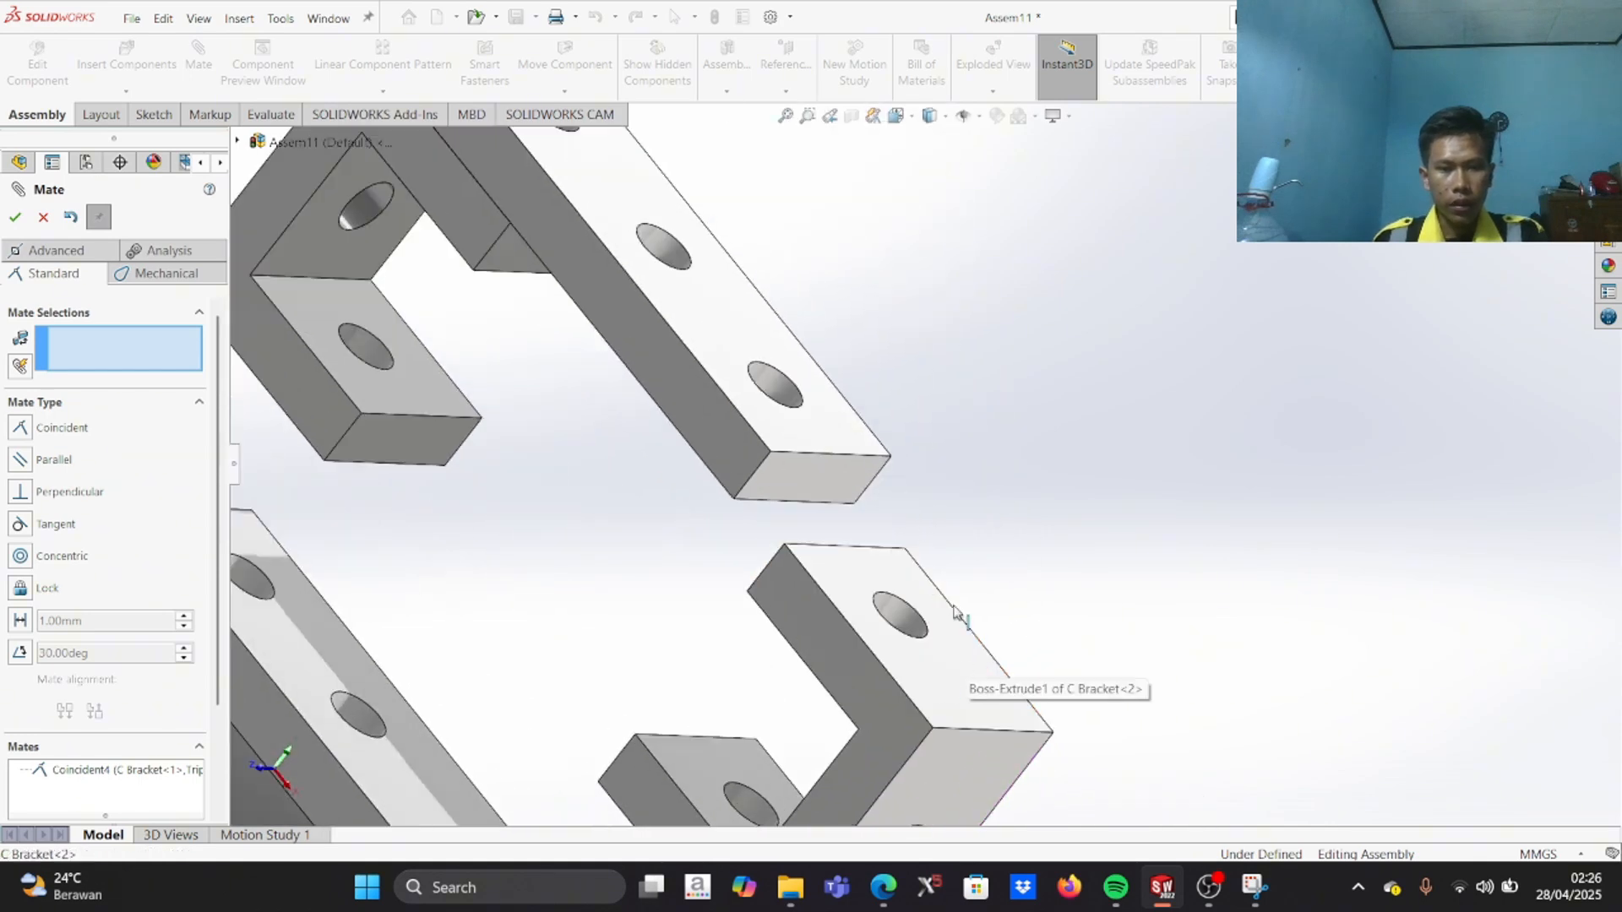
pyautogui.scroll(-4, 1006, 647)
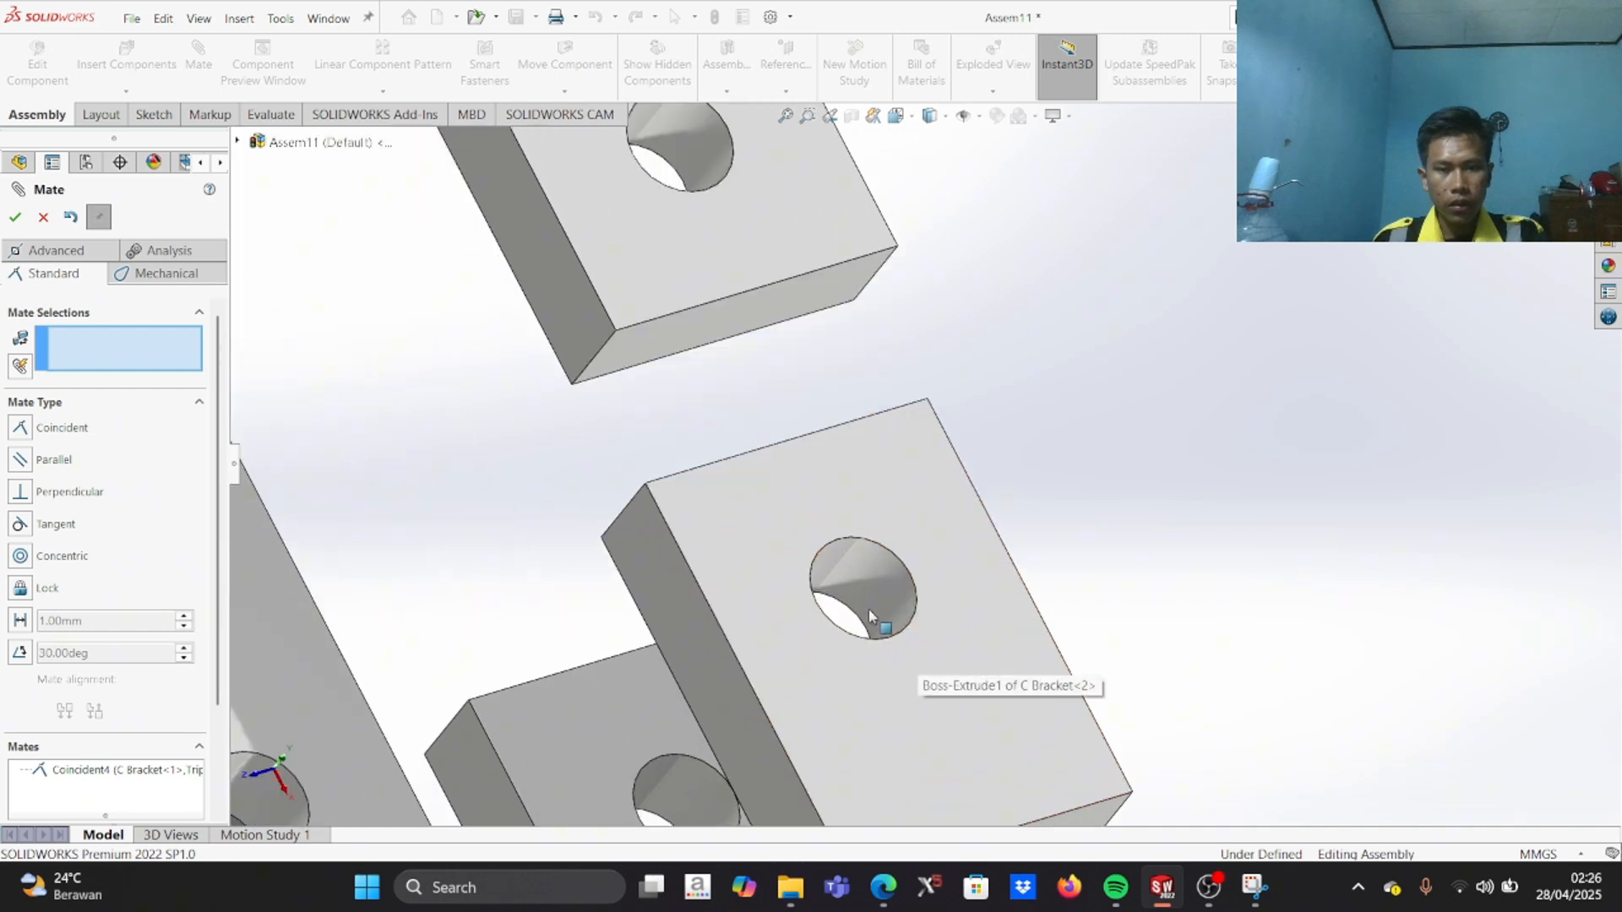
pyautogui.click(863, 621)
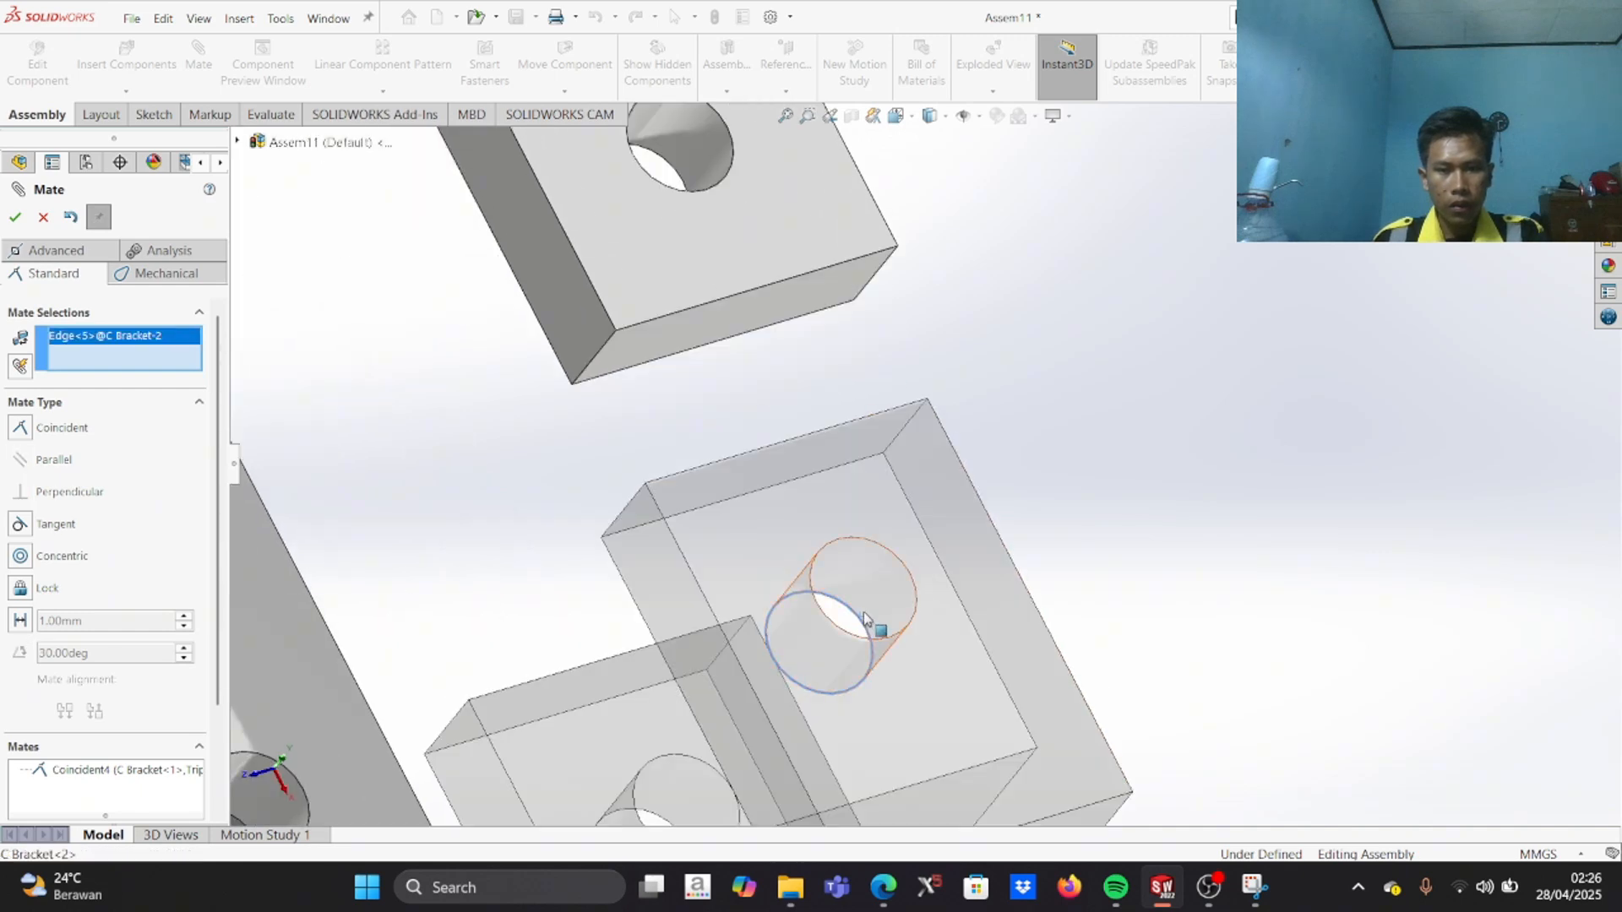
pyautogui.scroll(2, 794, 483)
pyautogui.scroll(2, 796, 483)
pyautogui.scroll(-4, 825, 386)
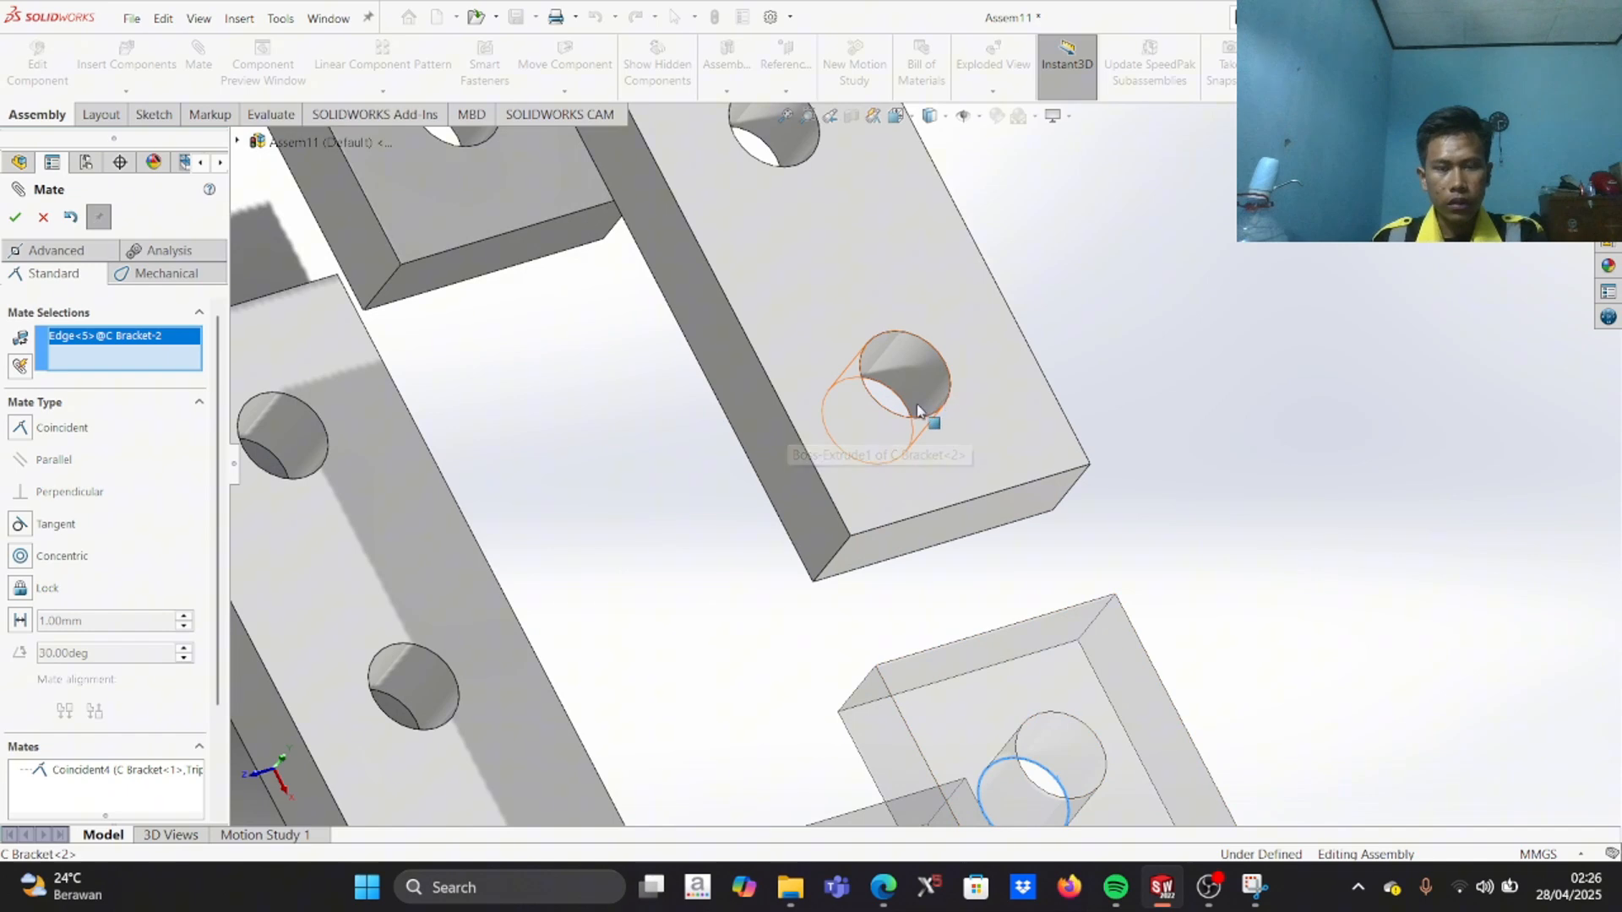
pyautogui.scroll(-1, 942, 374)
pyautogui.scroll(-2, 942, 376)
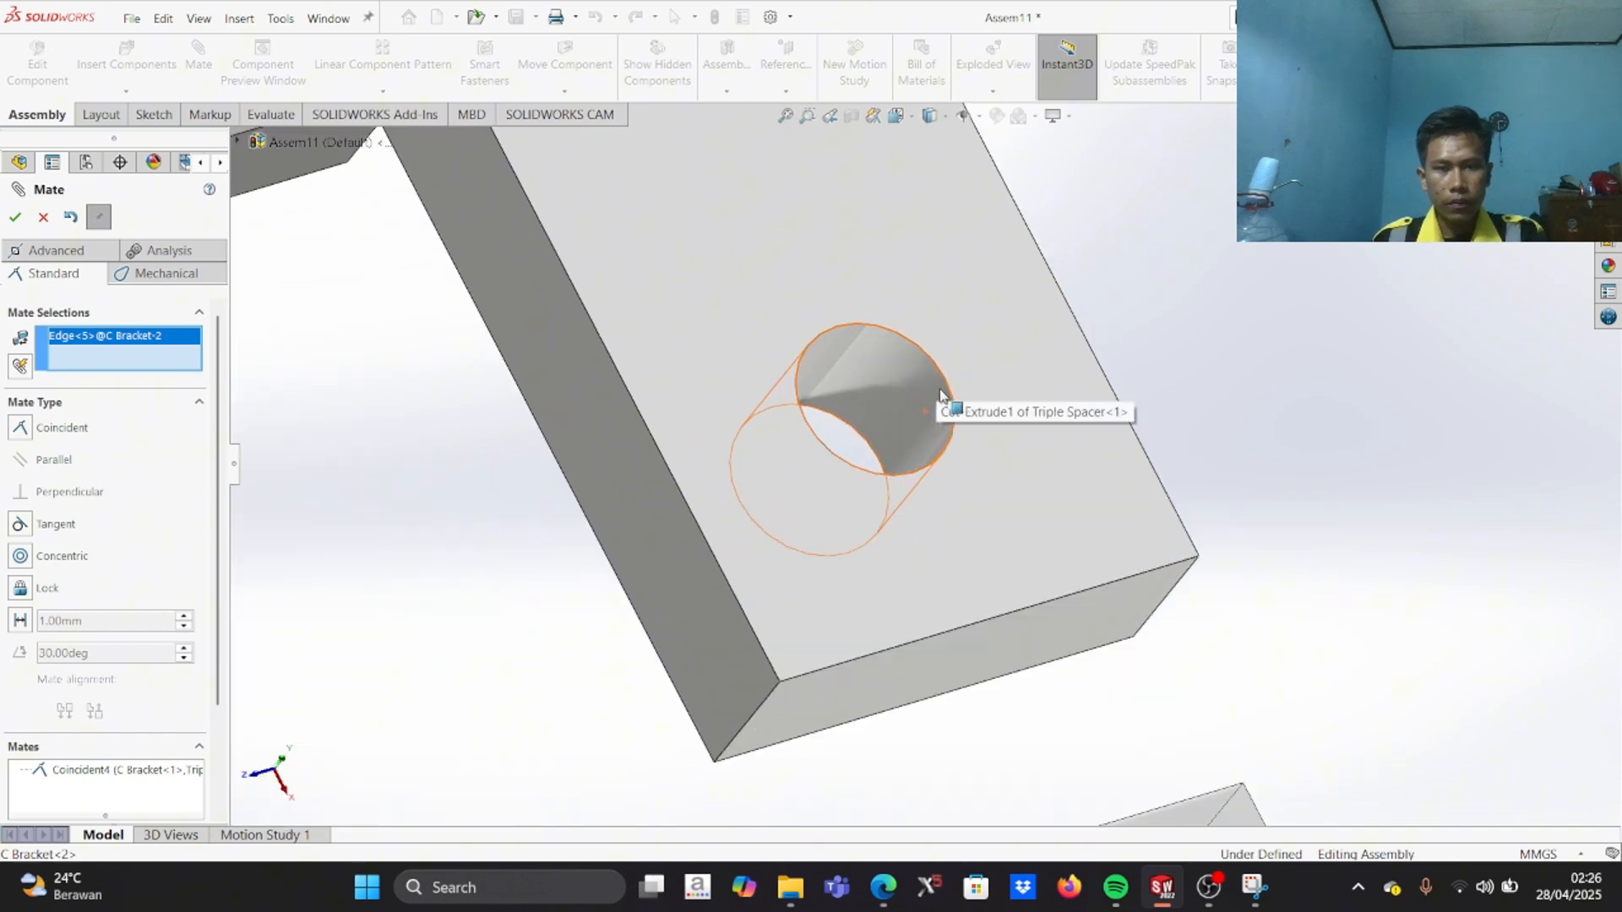
pyautogui.click(874, 462)
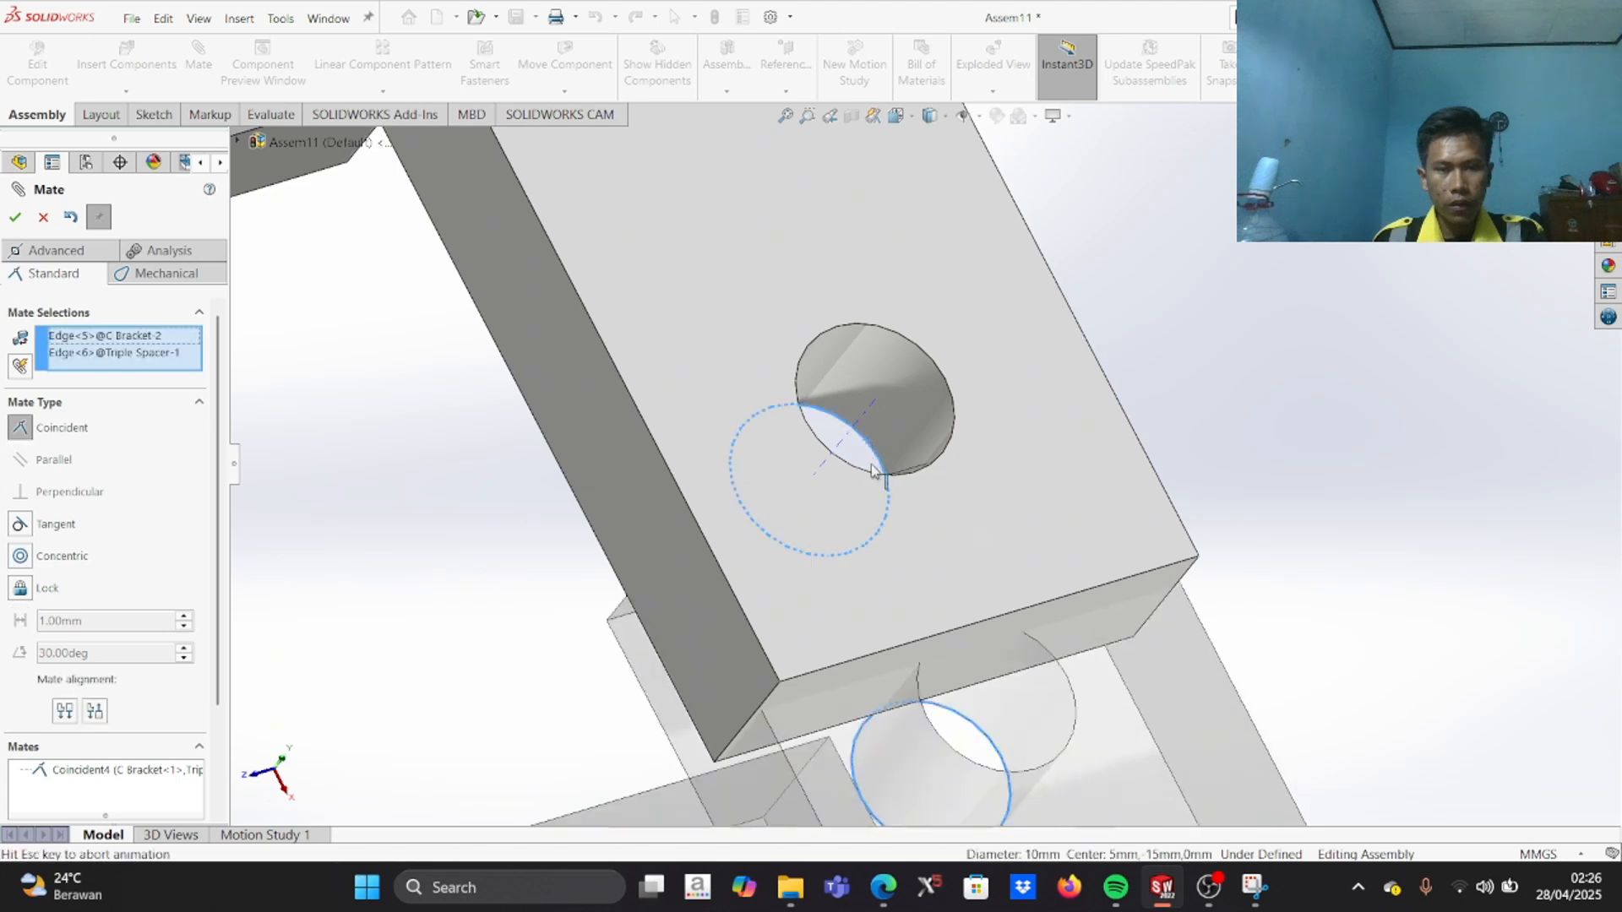
pyautogui.scroll(4, 873, 507)
pyautogui.moveTo(839, 600); pyautogui.dragTo(971, 496, button='middle')
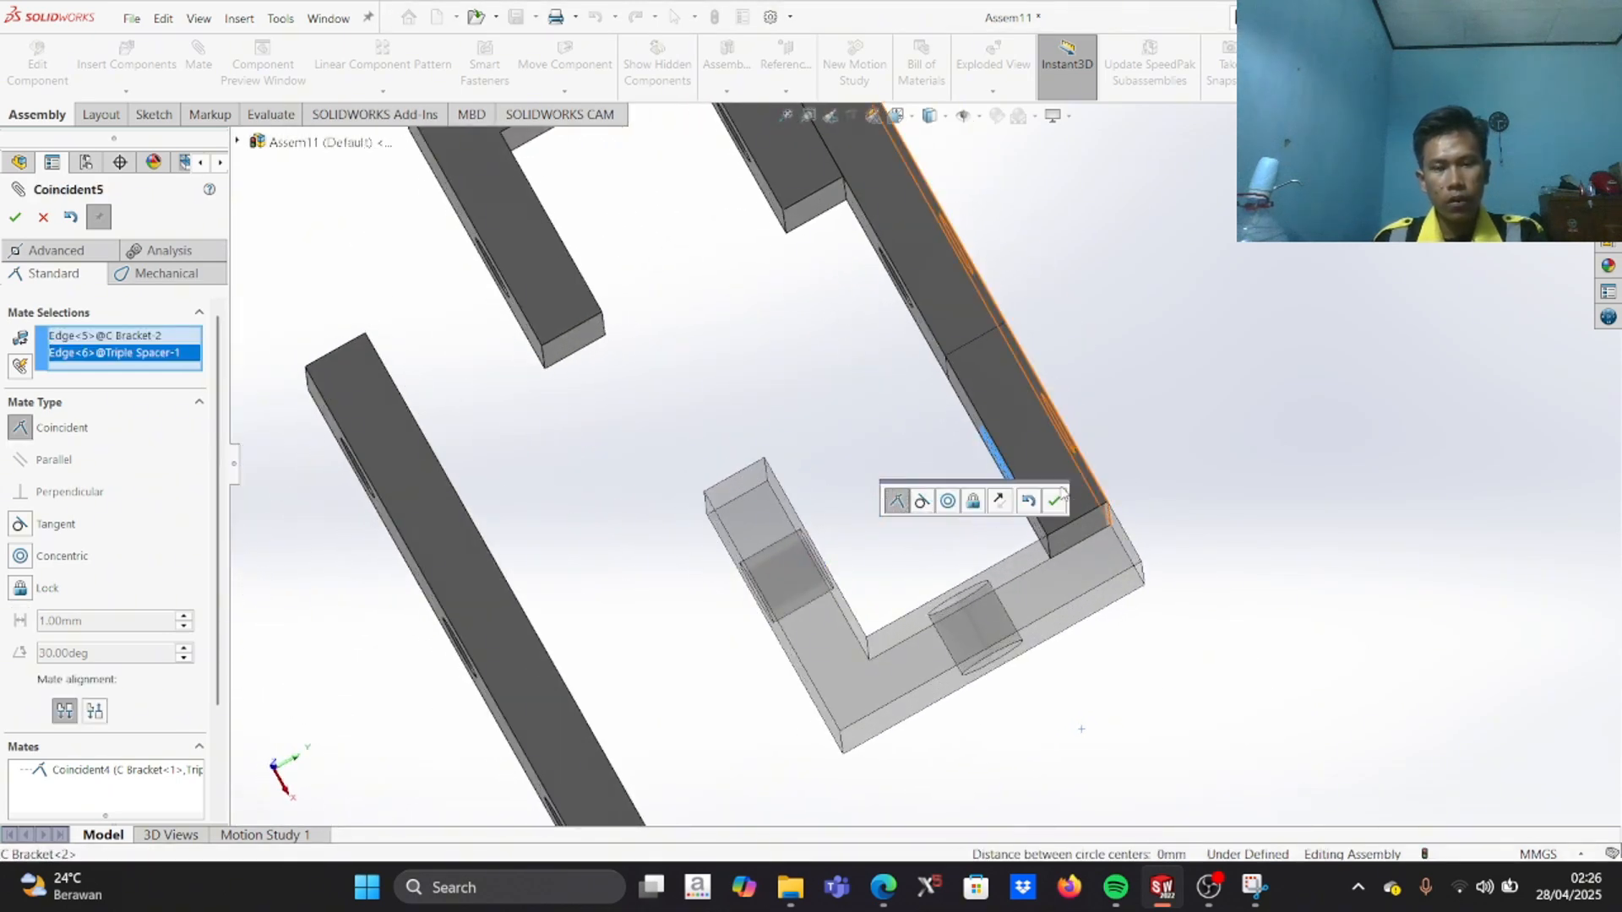
pyautogui.click(73, 220)
# Step: Try a coincident mate between the second C Bracket's upper hole bottom edge and the top edge of the upper Triple Spacer's free end hole
pyautogui.scroll(6, 896, 542)
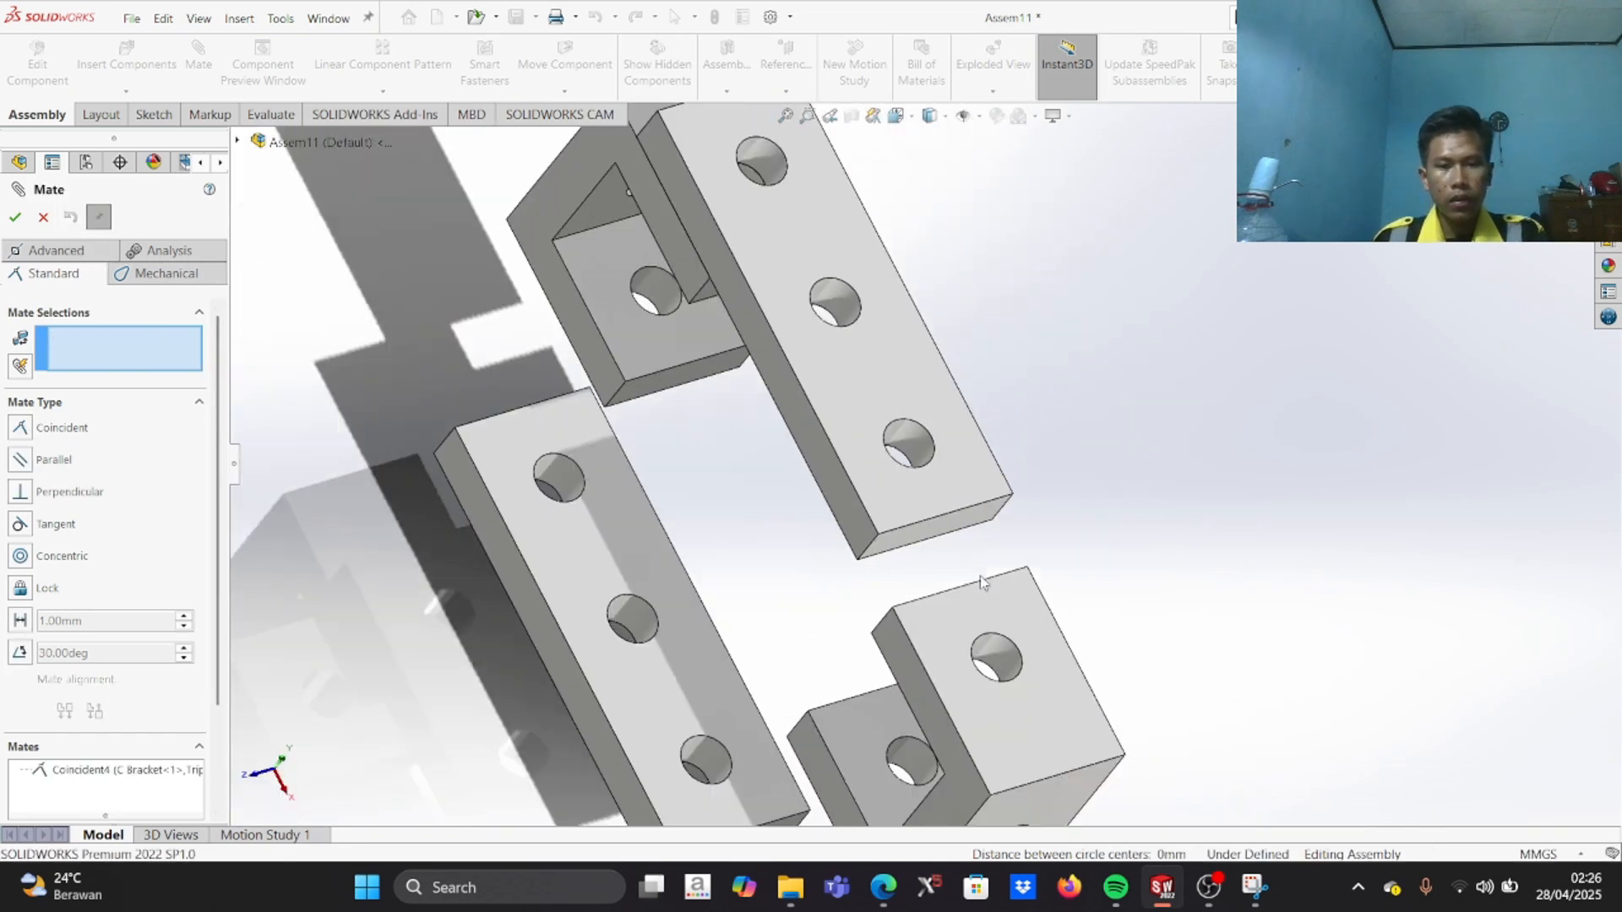
pyautogui.click(995, 676)
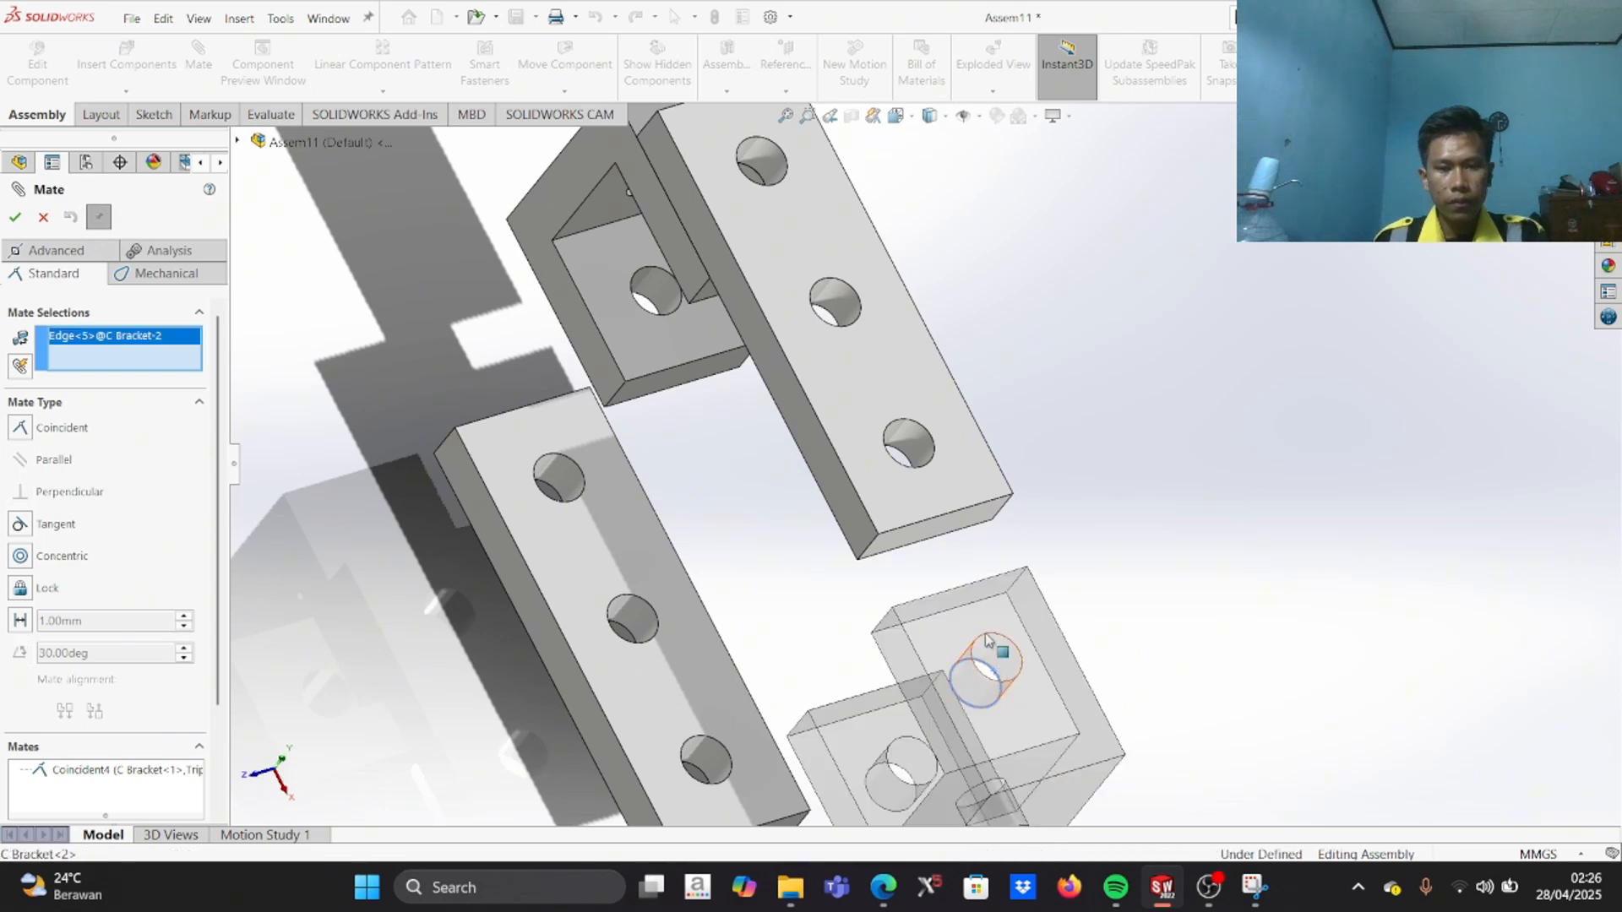
pyautogui.click(934, 446)
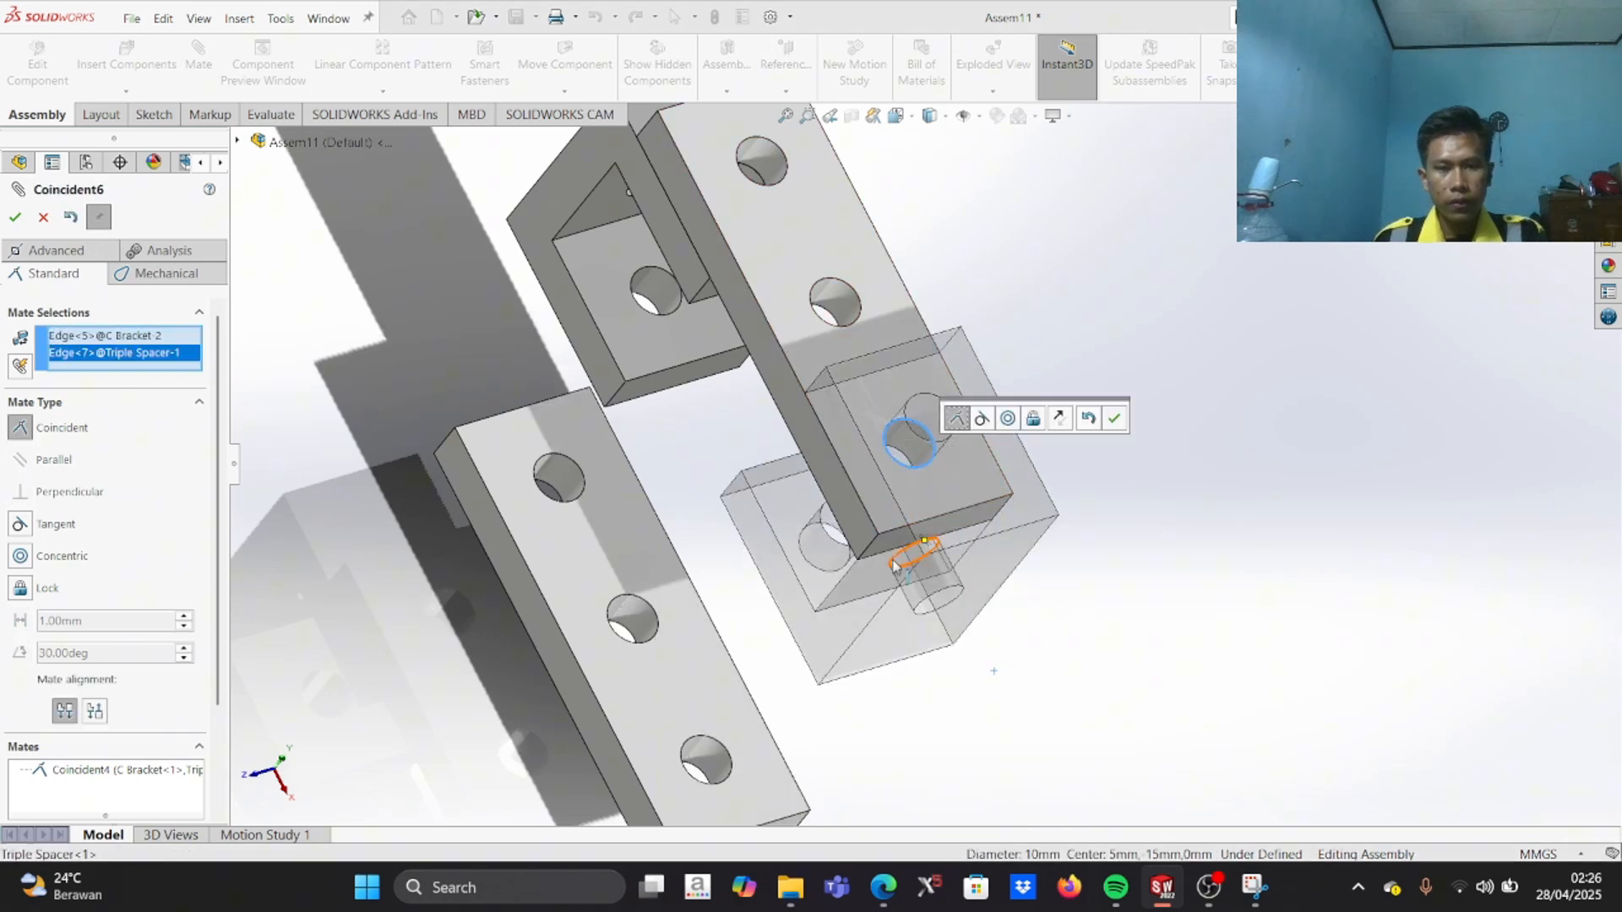
pyautogui.moveTo(958, 475); pyautogui.dragTo(991, 482, button='middle')
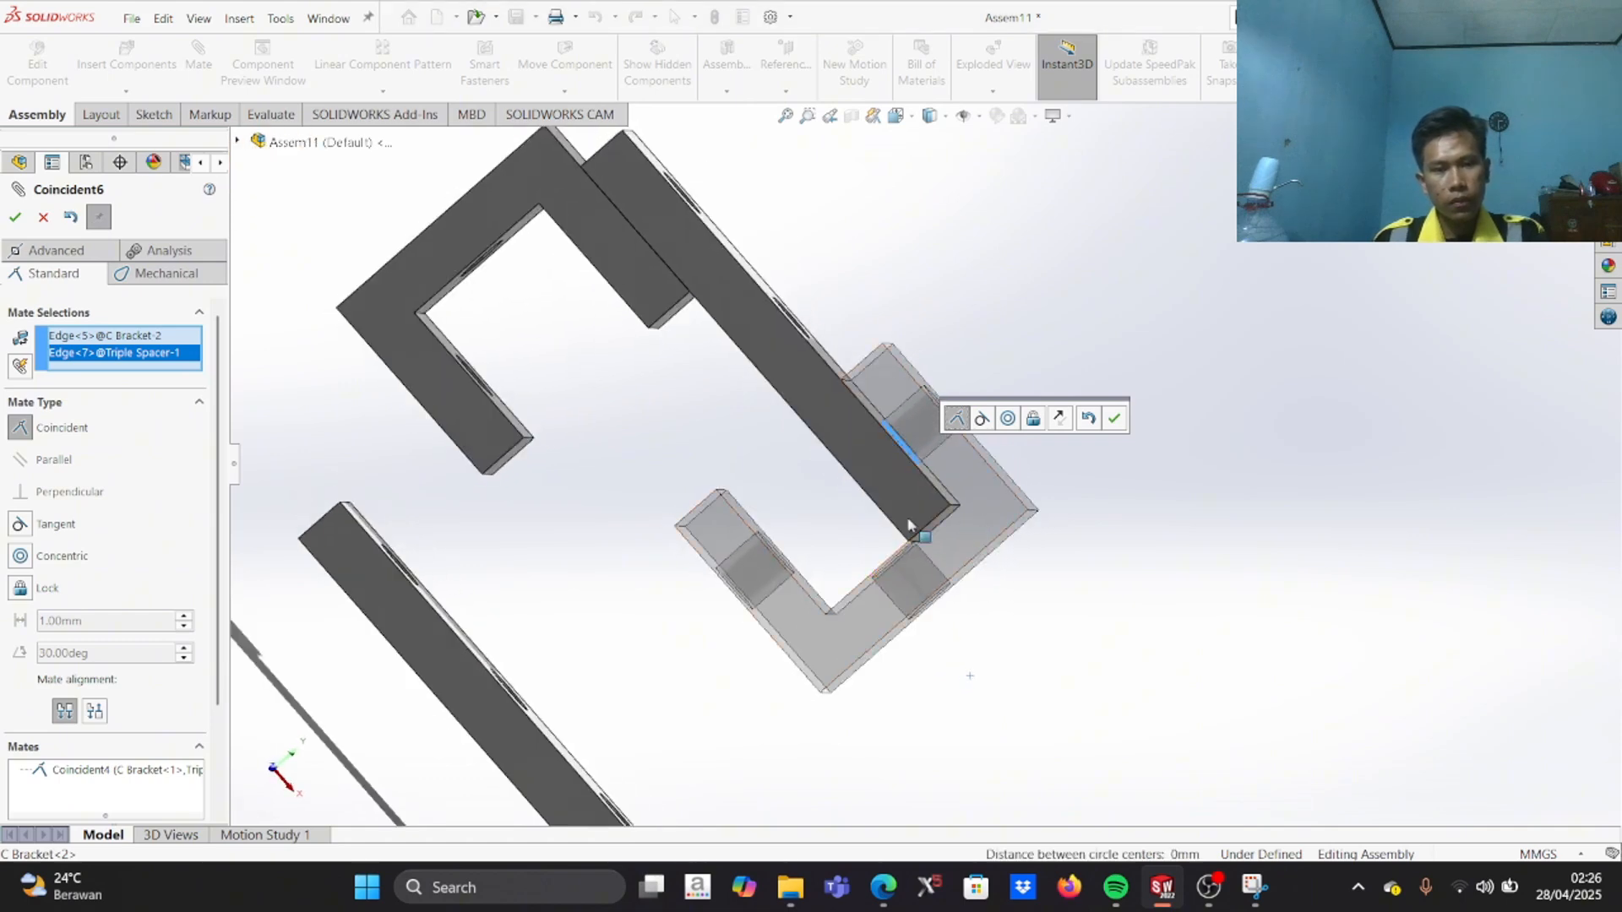
pyautogui.click(71, 218)
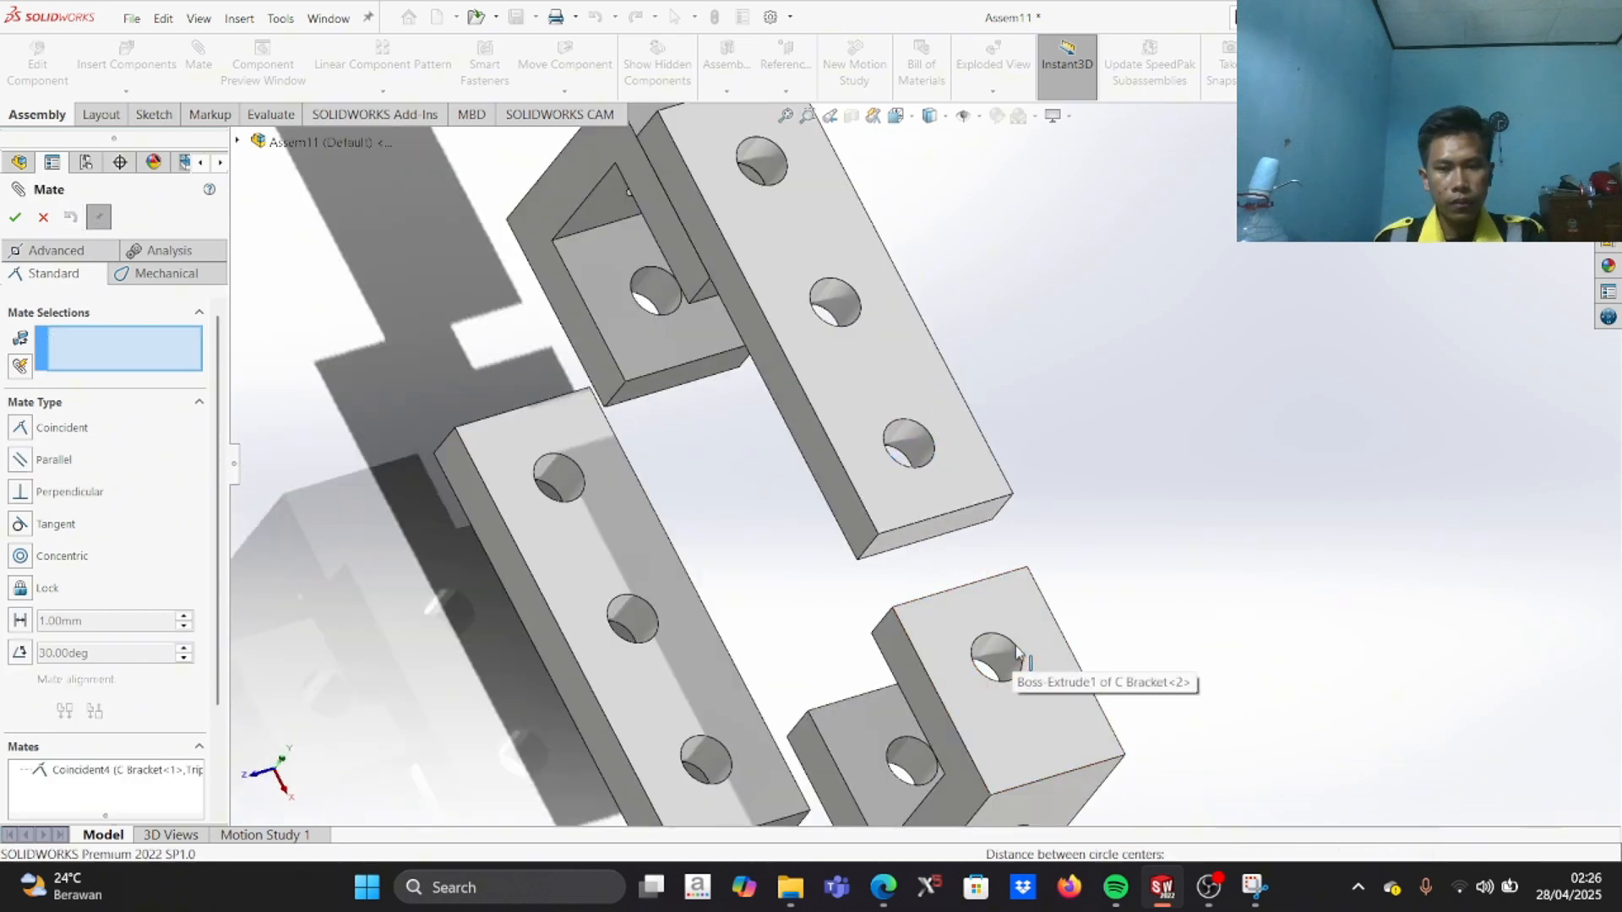
# Step: Add a coincident mate between the top edge of the second C Bracket's upper hole and the bottom edge of the upper Triple Spacer's free end hole
pyautogui.click(1019, 653)
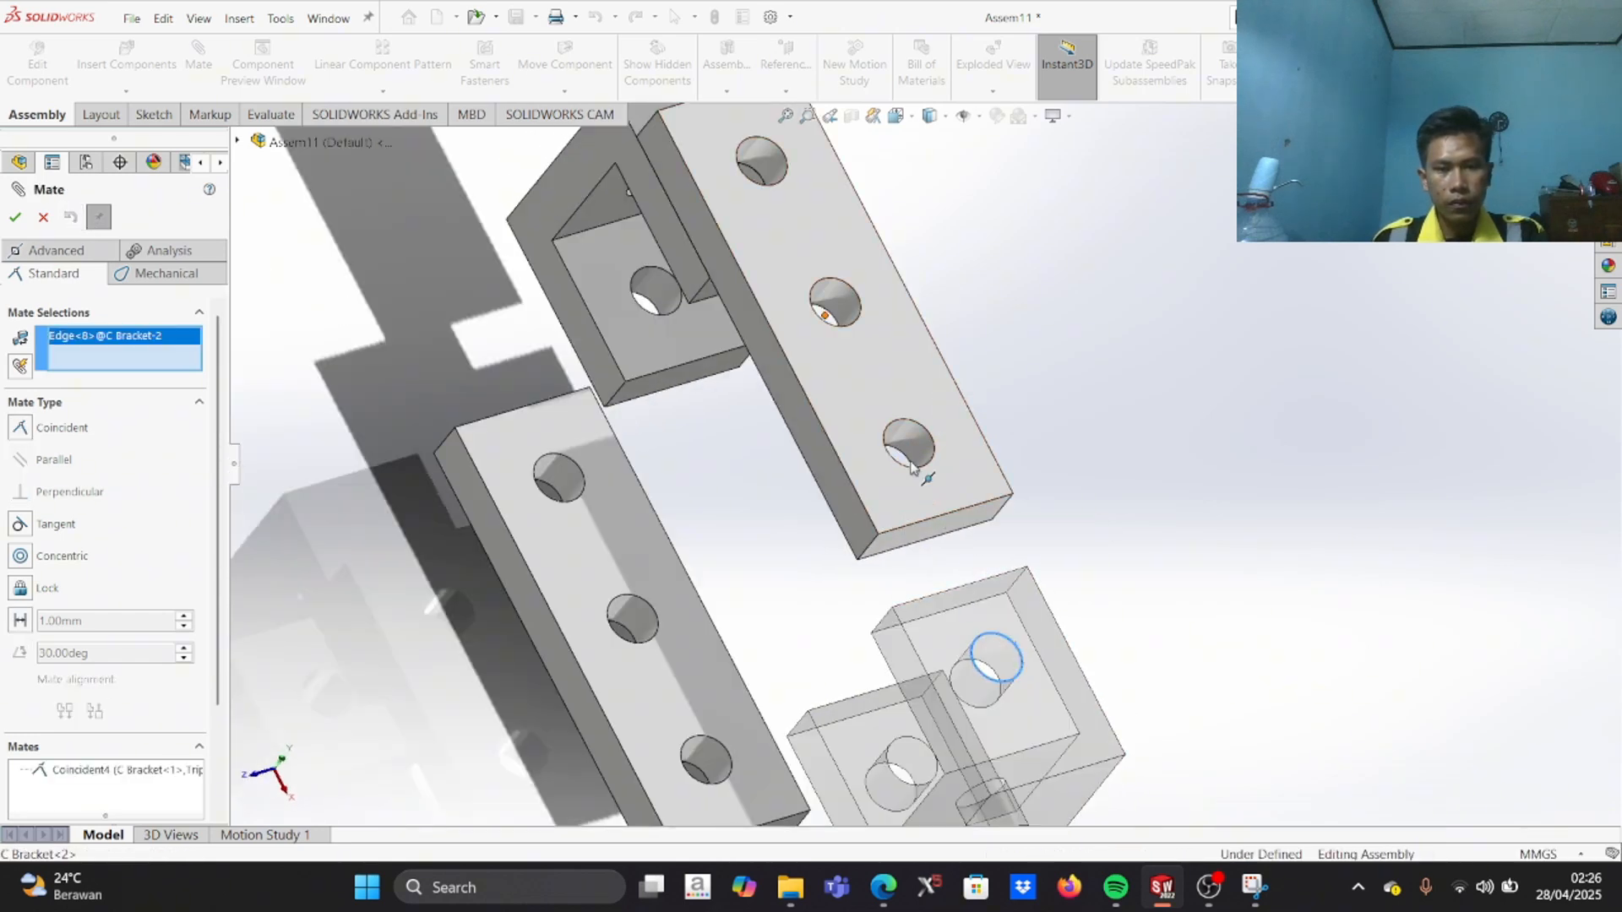
pyautogui.click(909, 463)
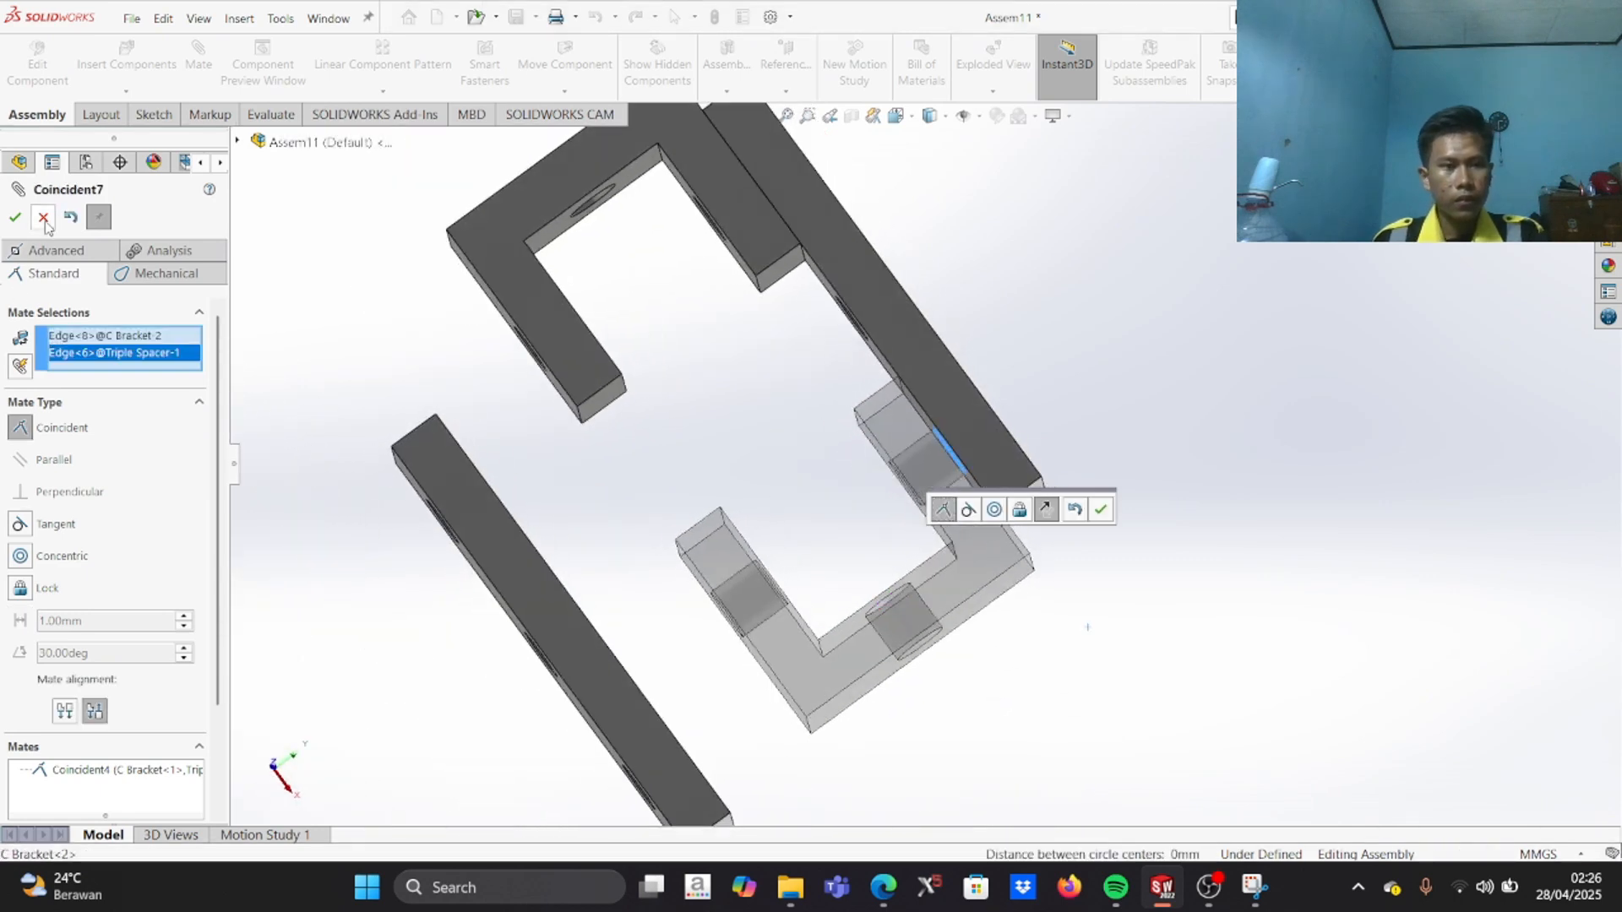
pyautogui.click(16, 217)
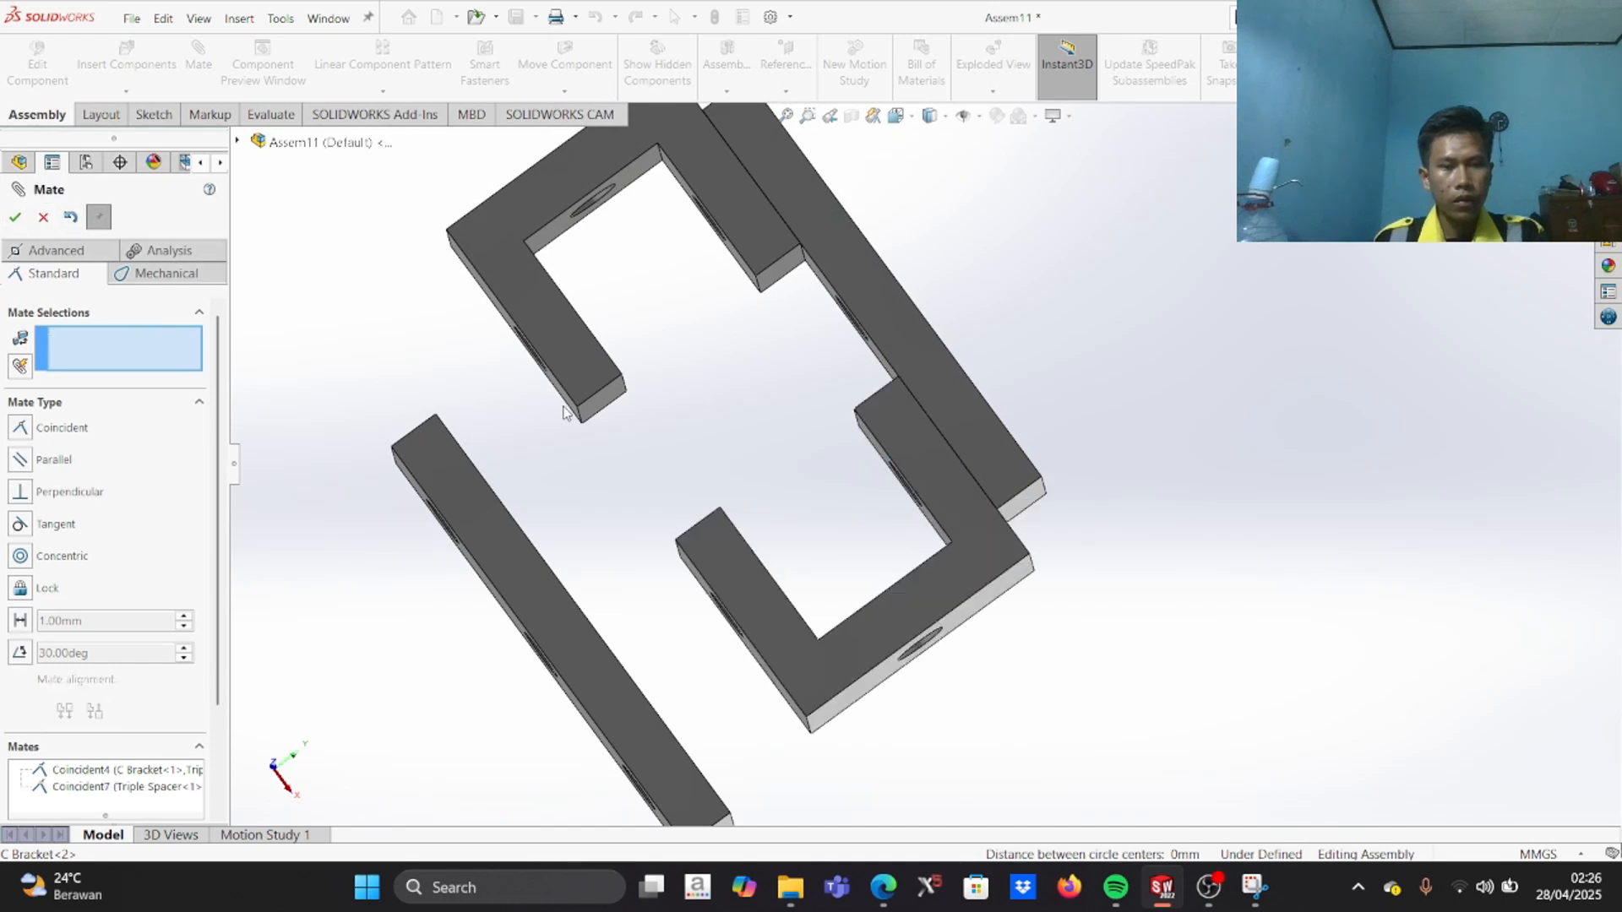
# Step: Add a coincident mate between the fixed C Bracket's lower hole outer edge and the lower Triple Spacer's end hole top edge
pyautogui.scroll(-5, 579, 416)
pyautogui.moveTo(521, 366); pyautogui.dragTo(602, 437, button='middle')
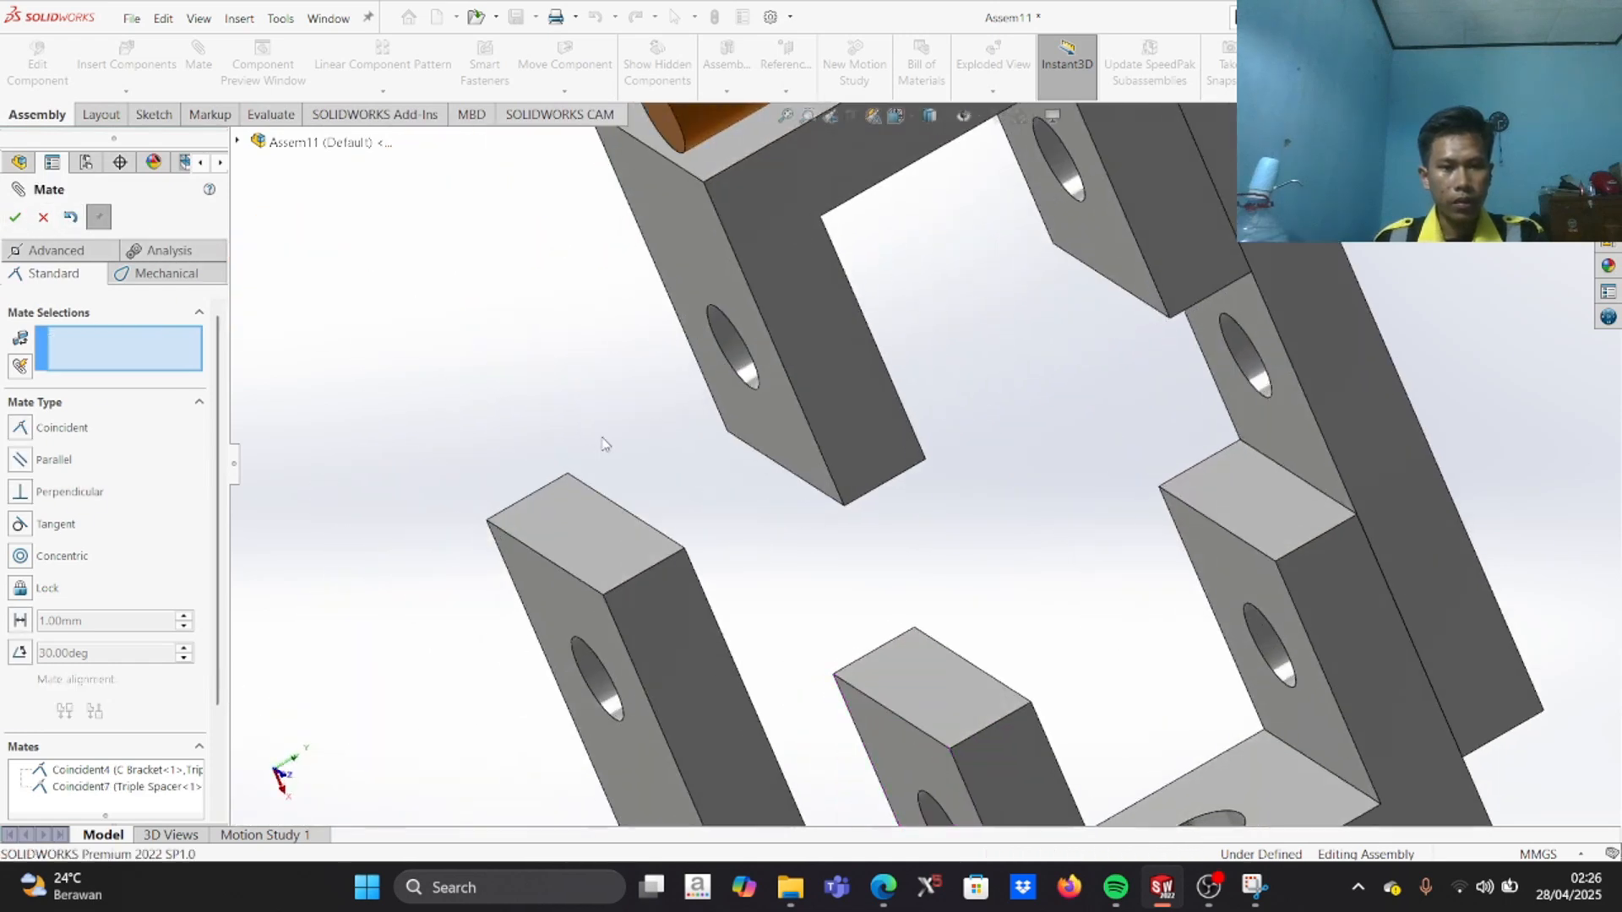
pyautogui.click(727, 361)
pyautogui.moveTo(747, 543); pyautogui.dragTo(490, 653, button='middle')
pyautogui.click(429, 665)
pyautogui.press('z')
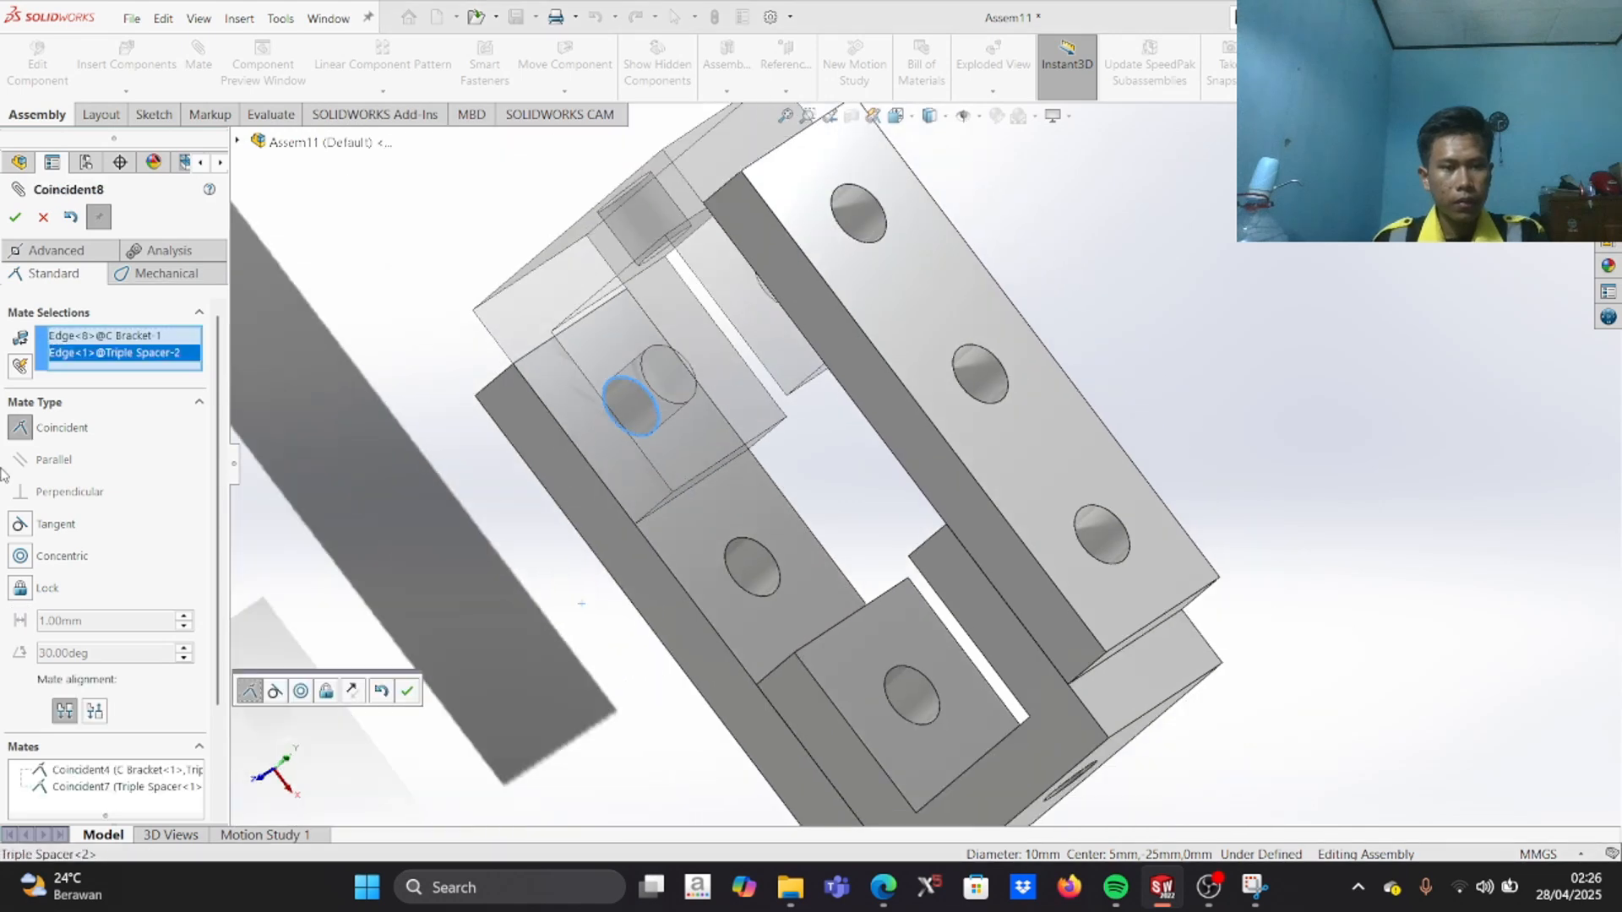
pyautogui.click(15, 217)
# Step: Swing the lower Triple Spacer aside and add a coincident mate between its free end hole's top edge and the second C Bracket's lower hole's bottom edge
pyautogui.press('z')
pyautogui.moveTo(822, 561); pyautogui.dragTo(748, 592)
pyautogui.scroll(-4, 931, 697)
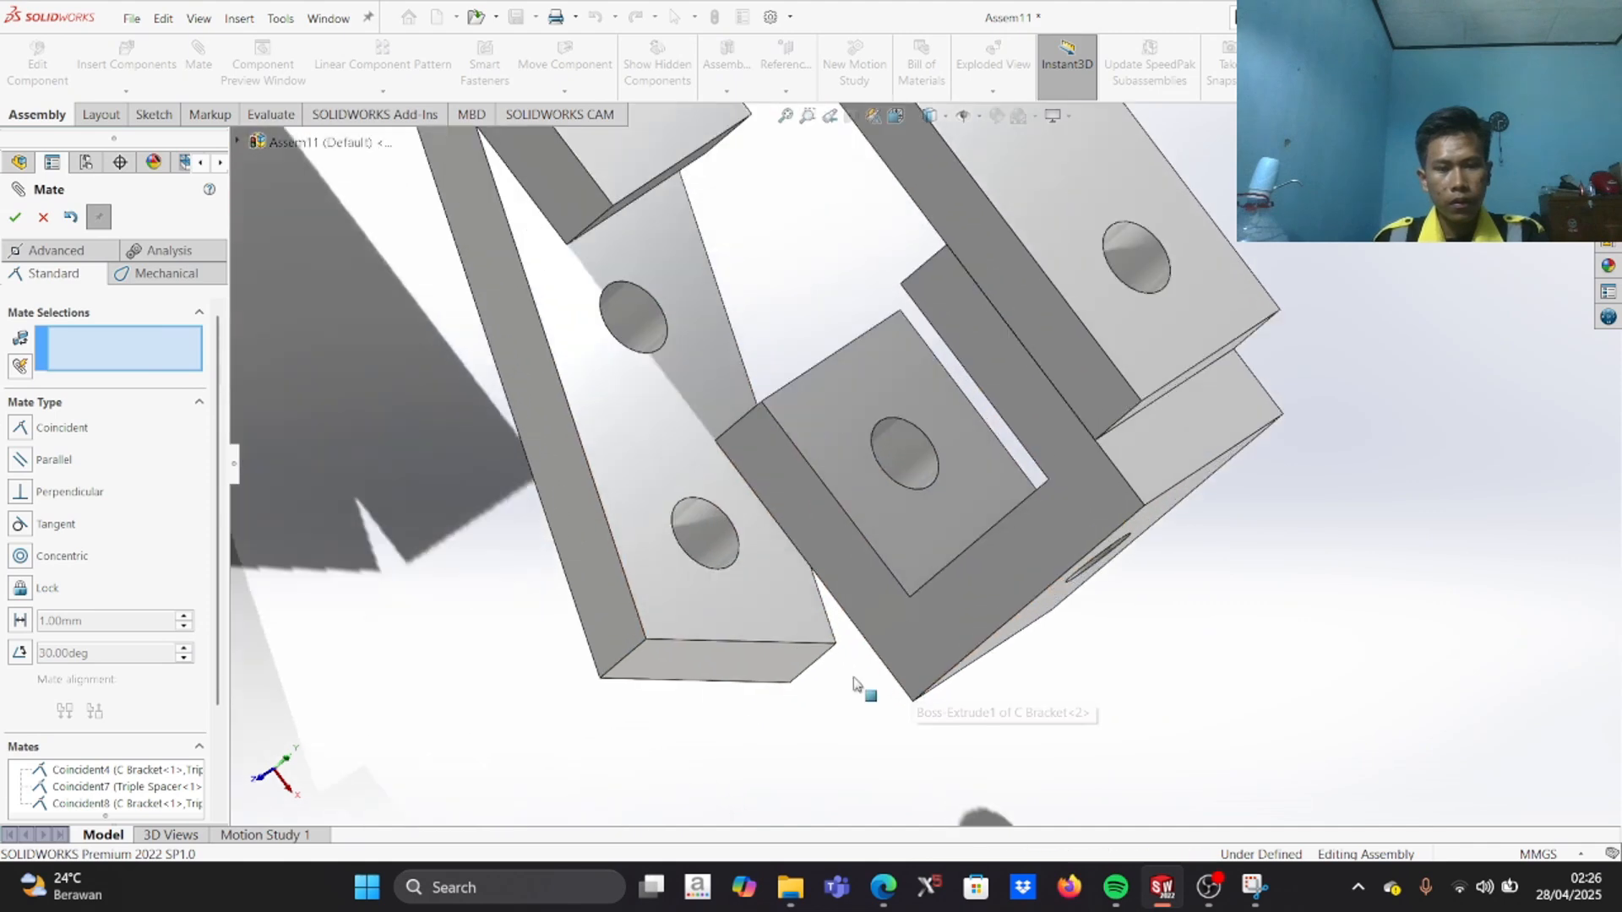
pyautogui.scroll(-4, 732, 556)
pyautogui.click(733, 554)
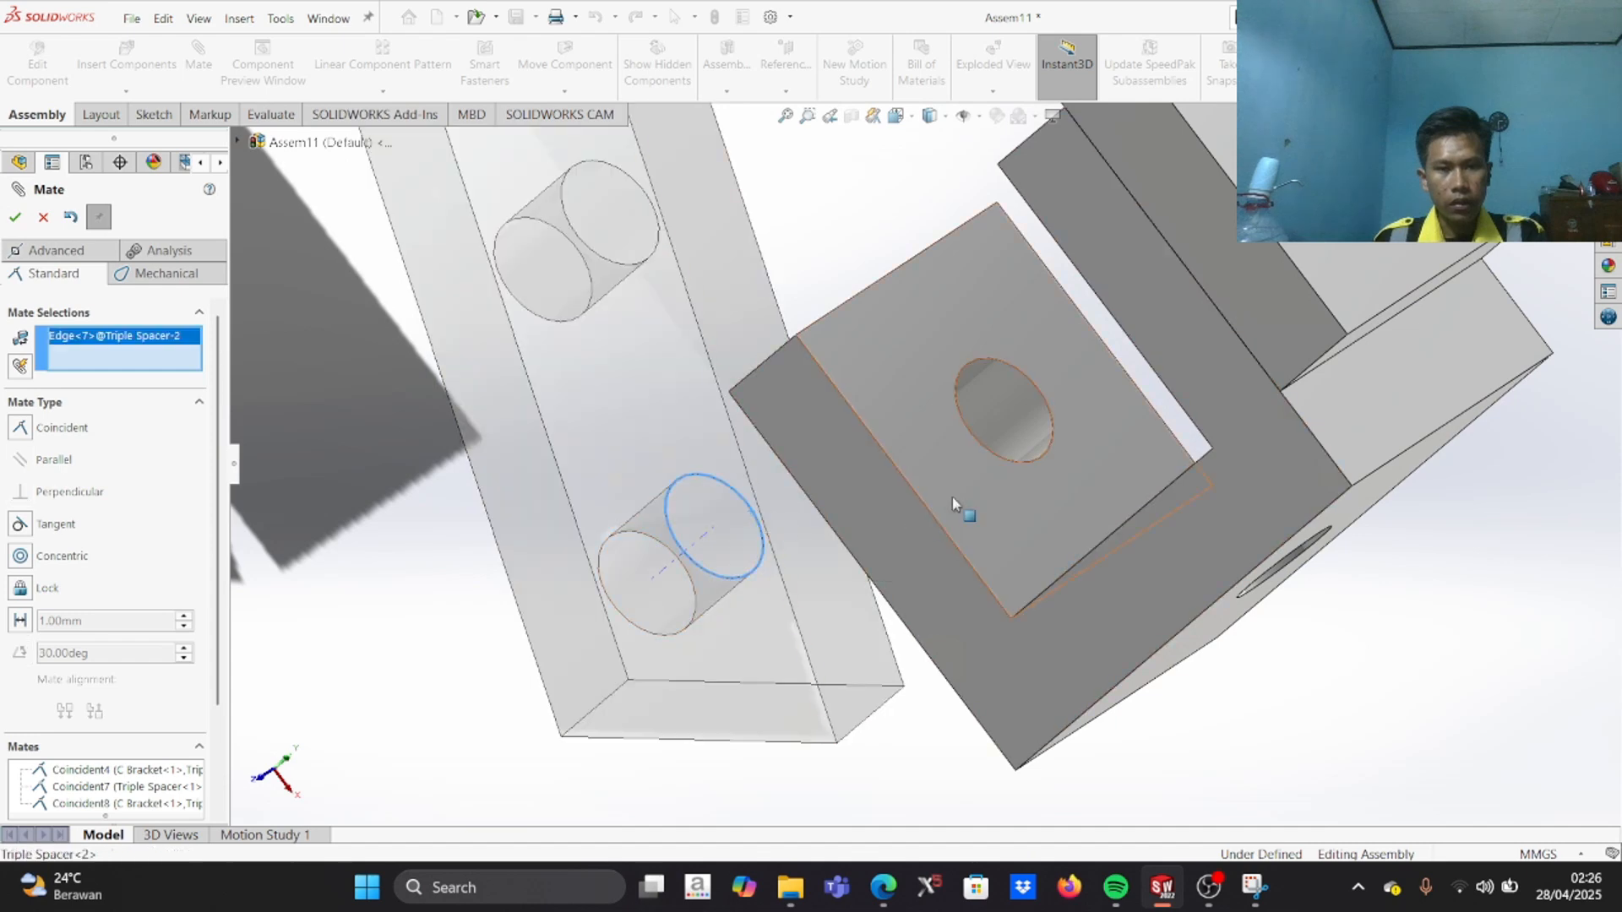
pyautogui.scroll(-6, 1014, 447)
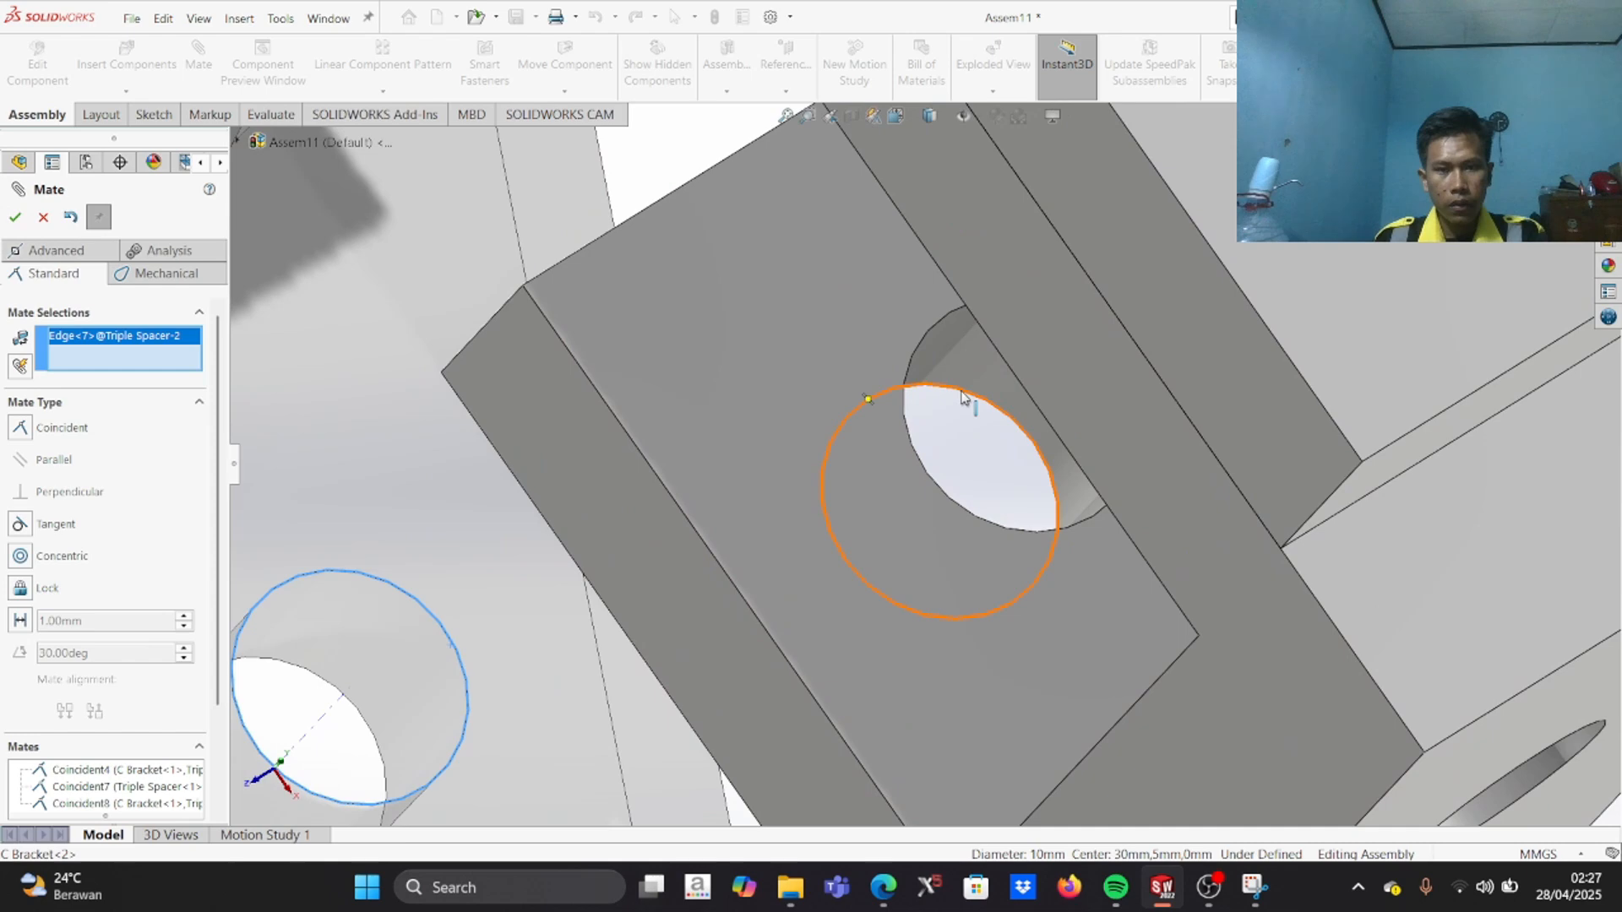
pyautogui.click(963, 398)
pyautogui.scroll(6, 901, 499)
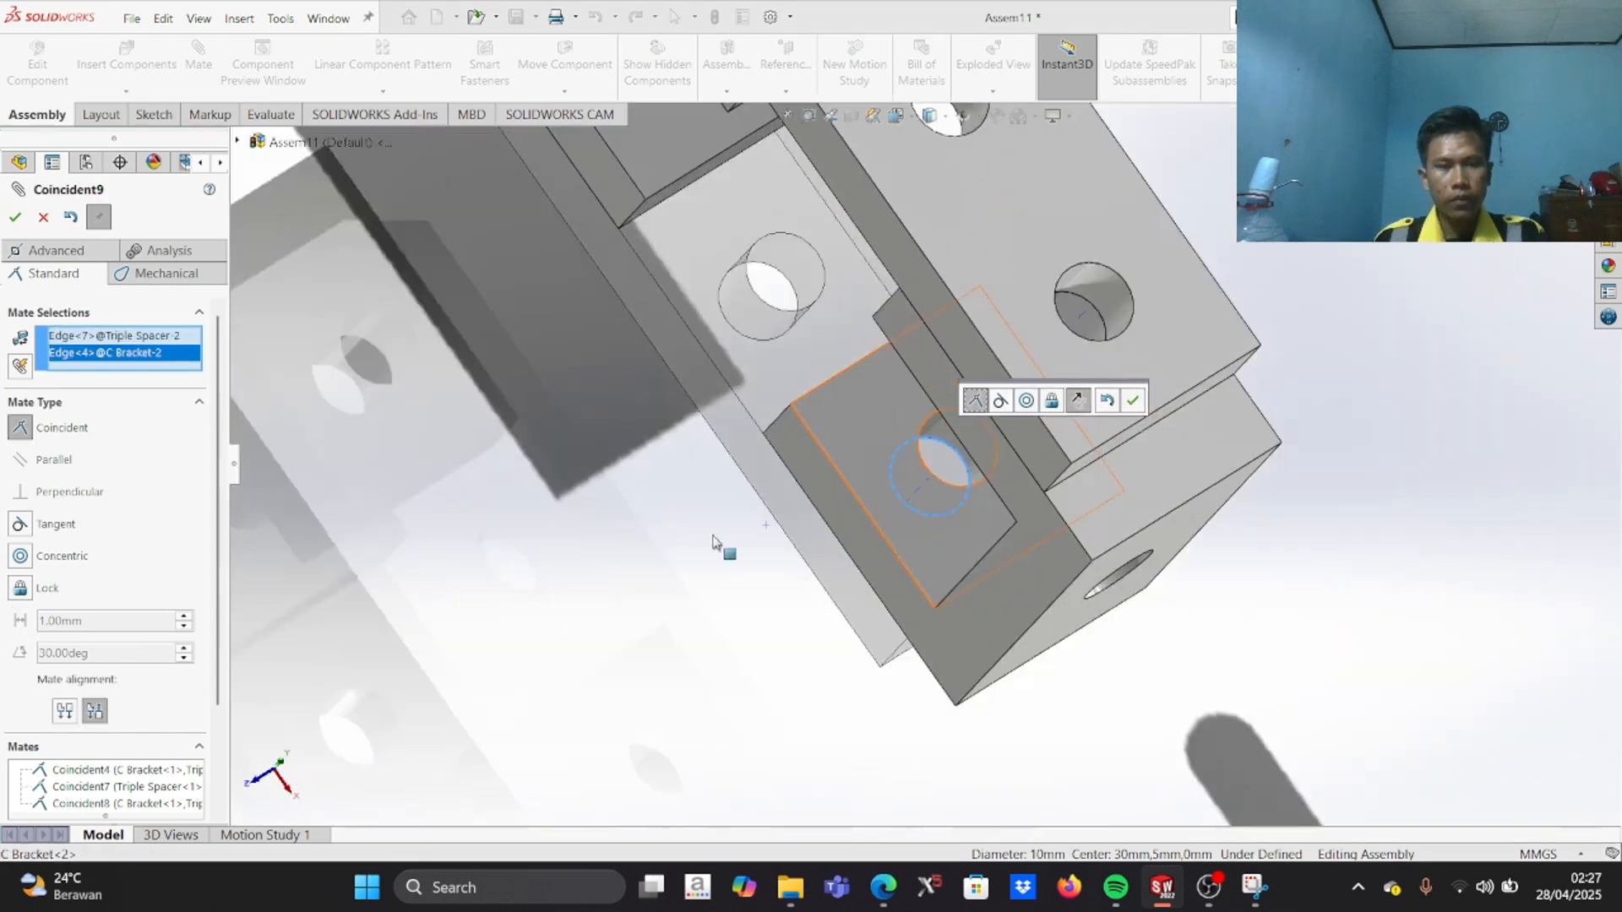
pyautogui.scroll(4, 763, 543)
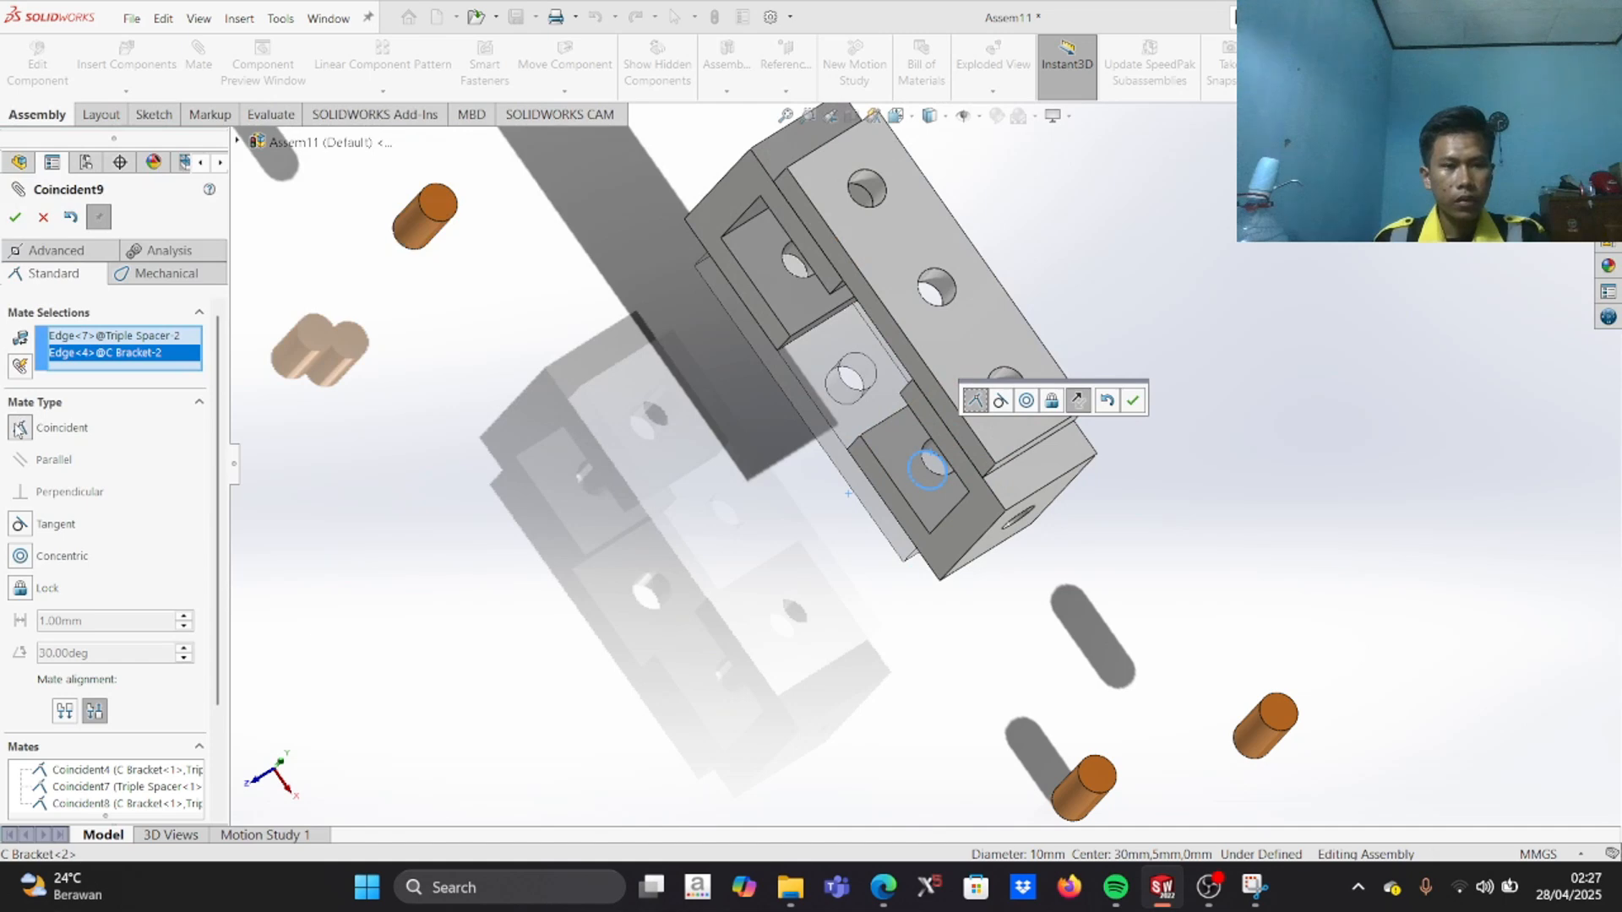
pyautogui.click(14, 217)
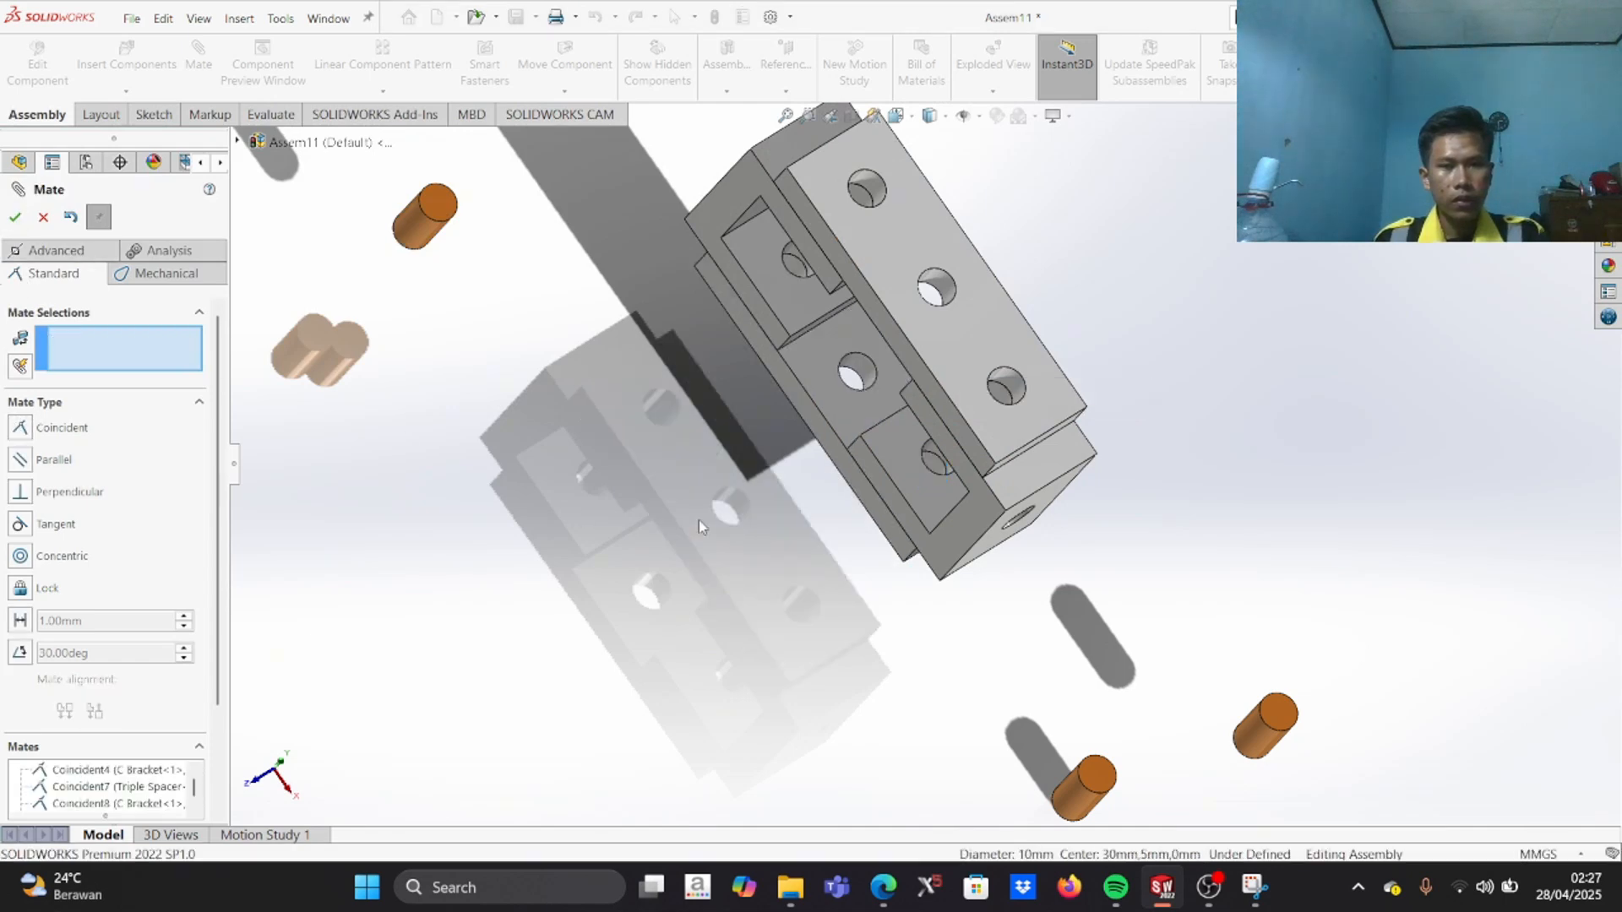
# Step: Add a coincident mate between the first Pin's top edge and the top edge of the upper Triple Spacer's end hole above the fixed C Bracket
pyautogui.scroll(5, 722, 503)
pyautogui.moveTo(797, 587); pyautogui.dragTo(925, 419, button='middle')
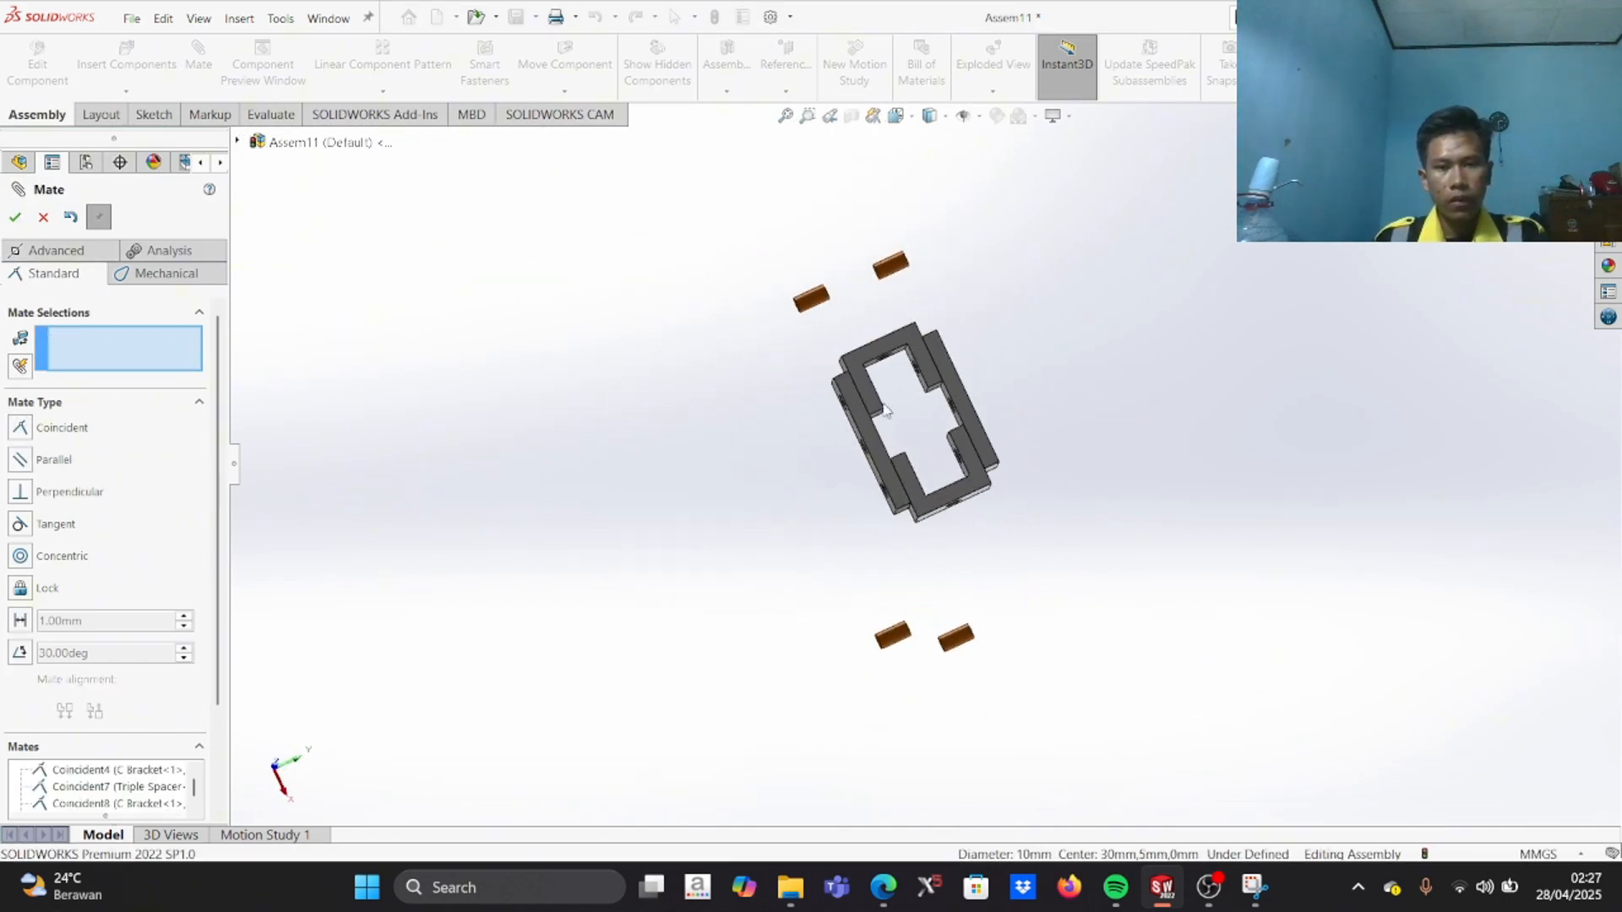
pyautogui.click(895, 116)
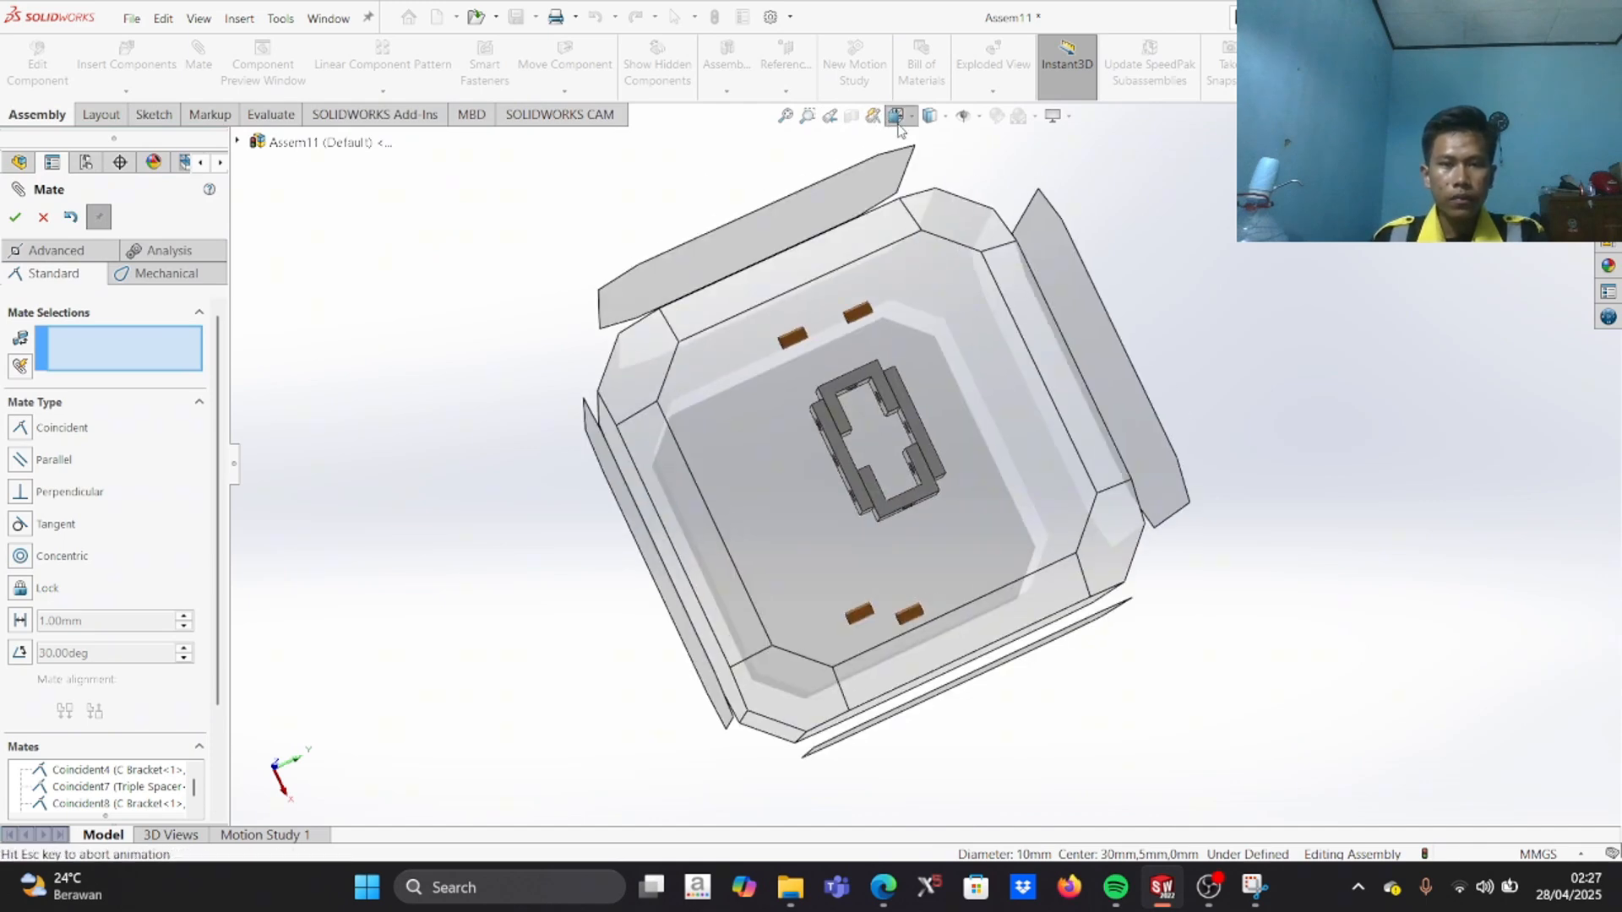
pyautogui.click(992, 163)
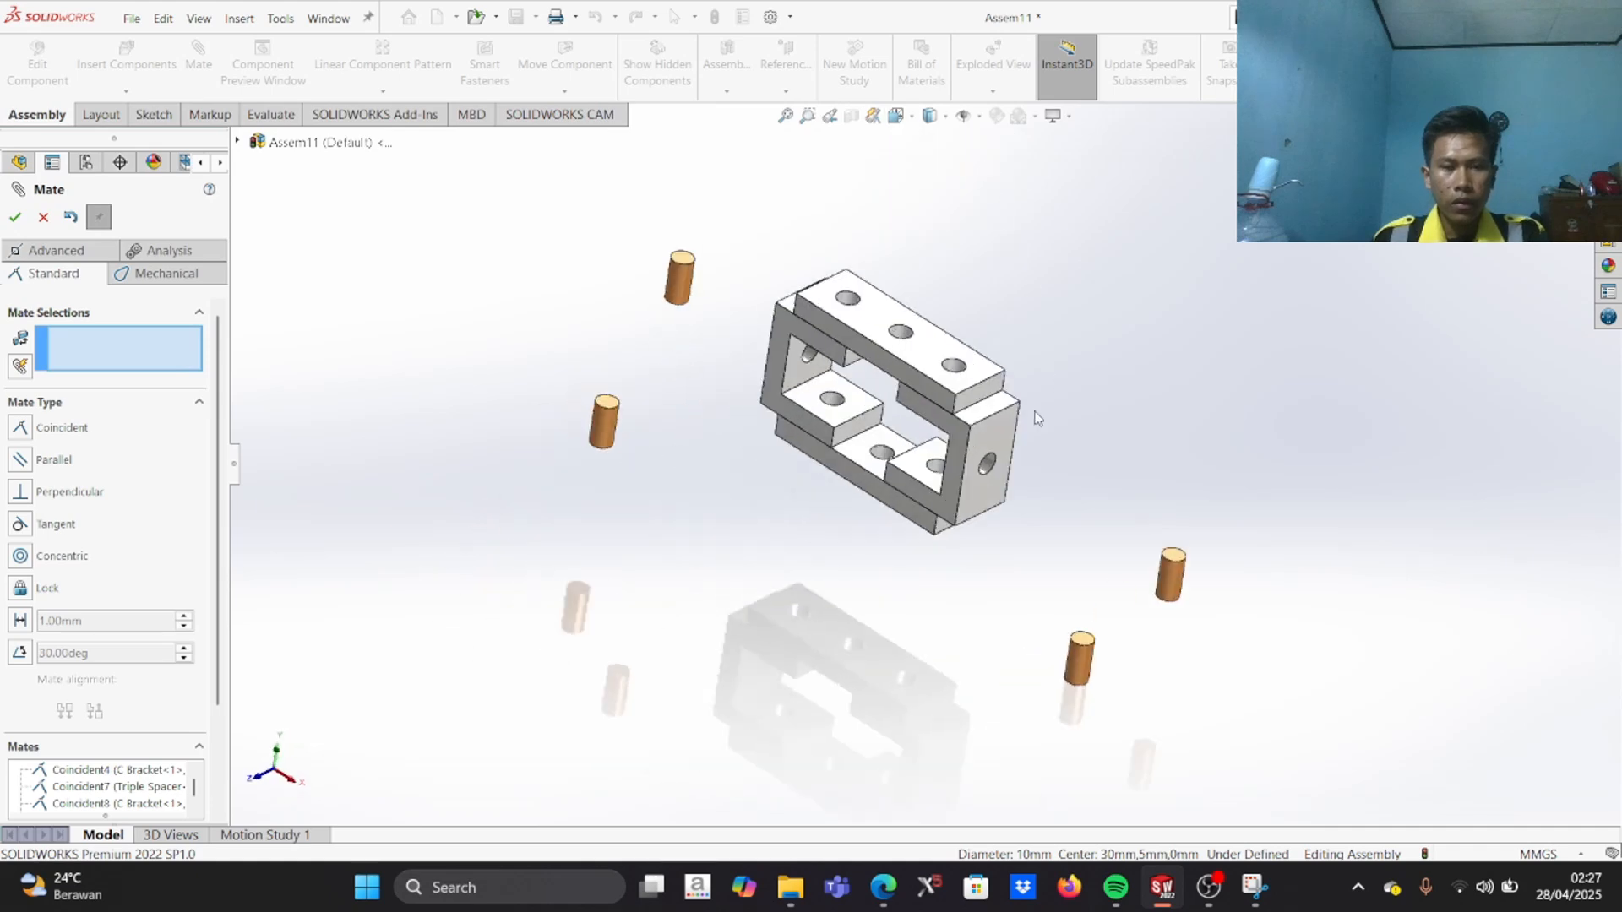
pyautogui.scroll(-5, 944, 349)
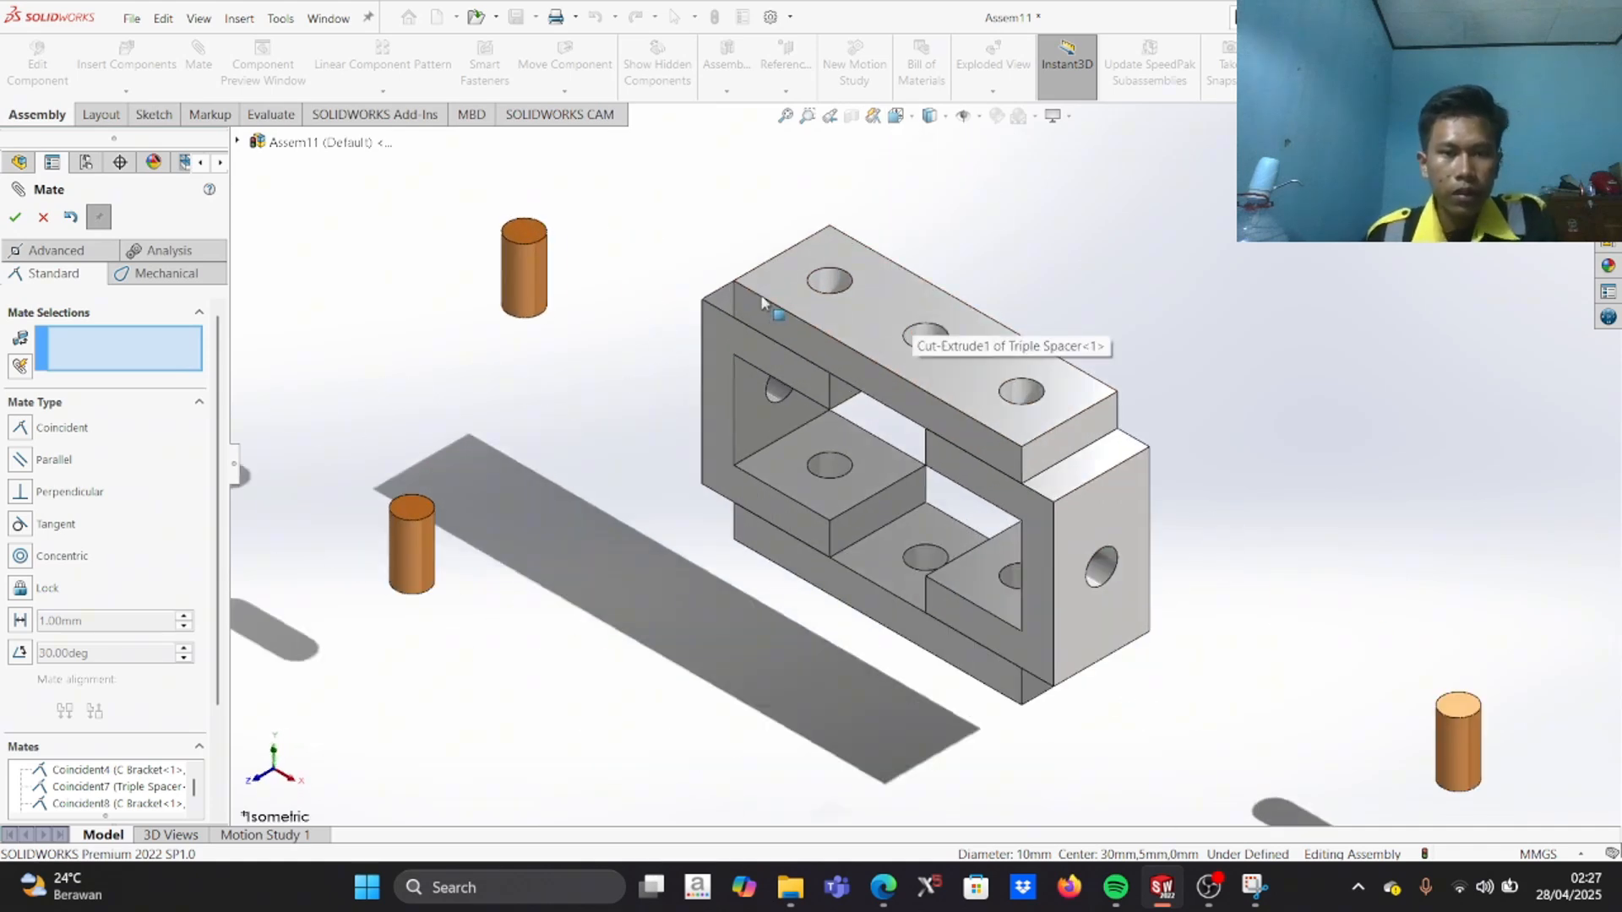
pyautogui.scroll(4, 1293, 590)
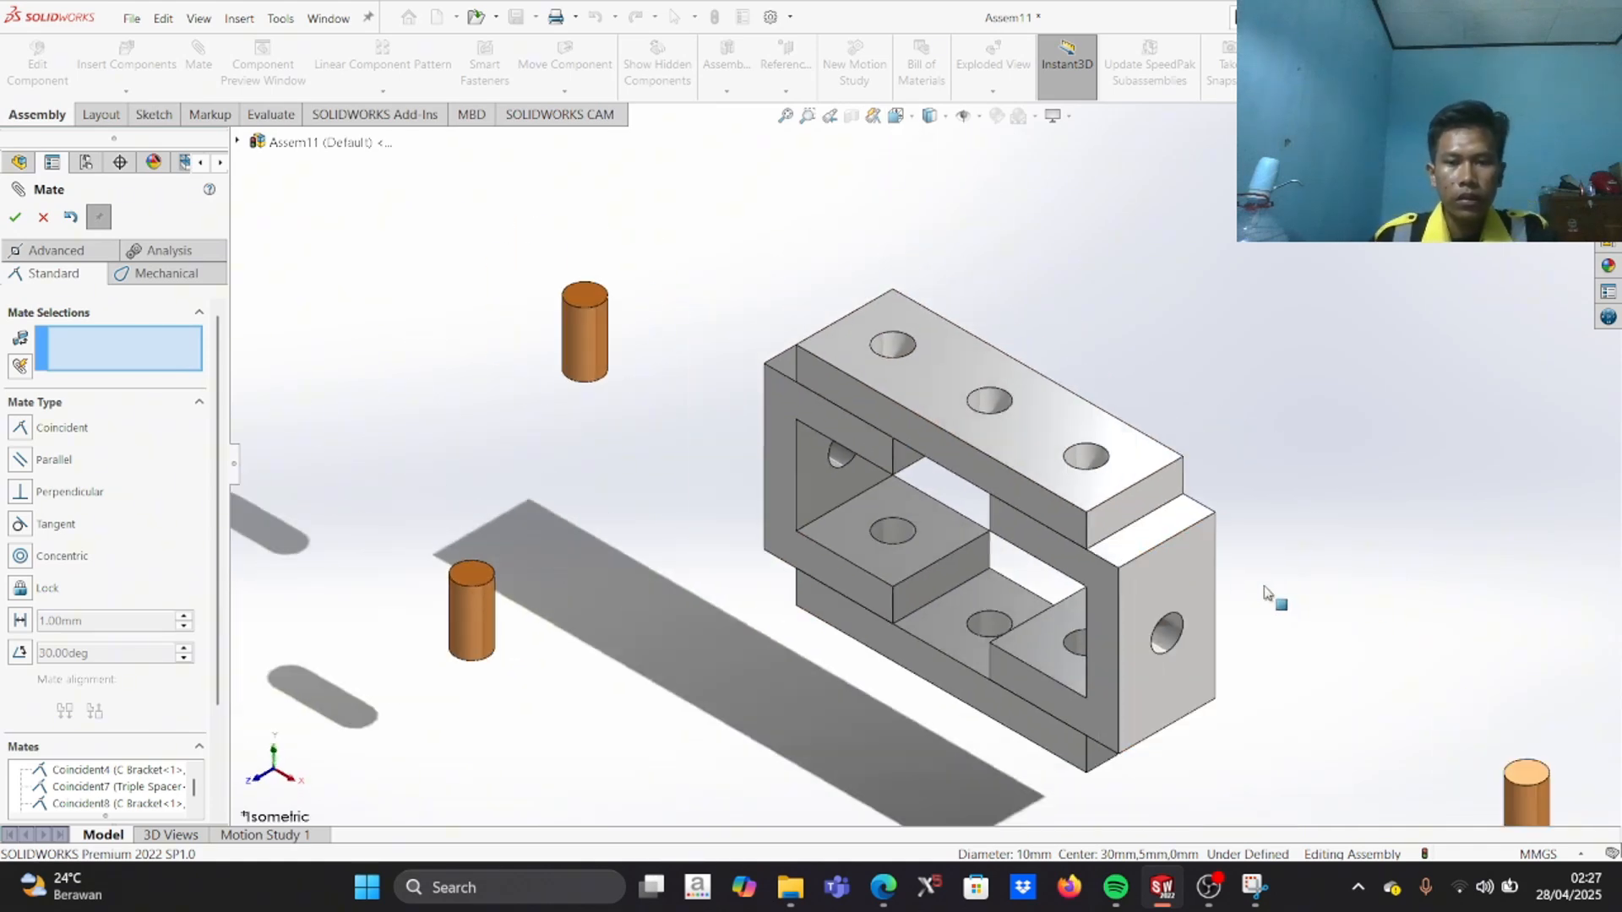
pyautogui.scroll(-3, 661, 364)
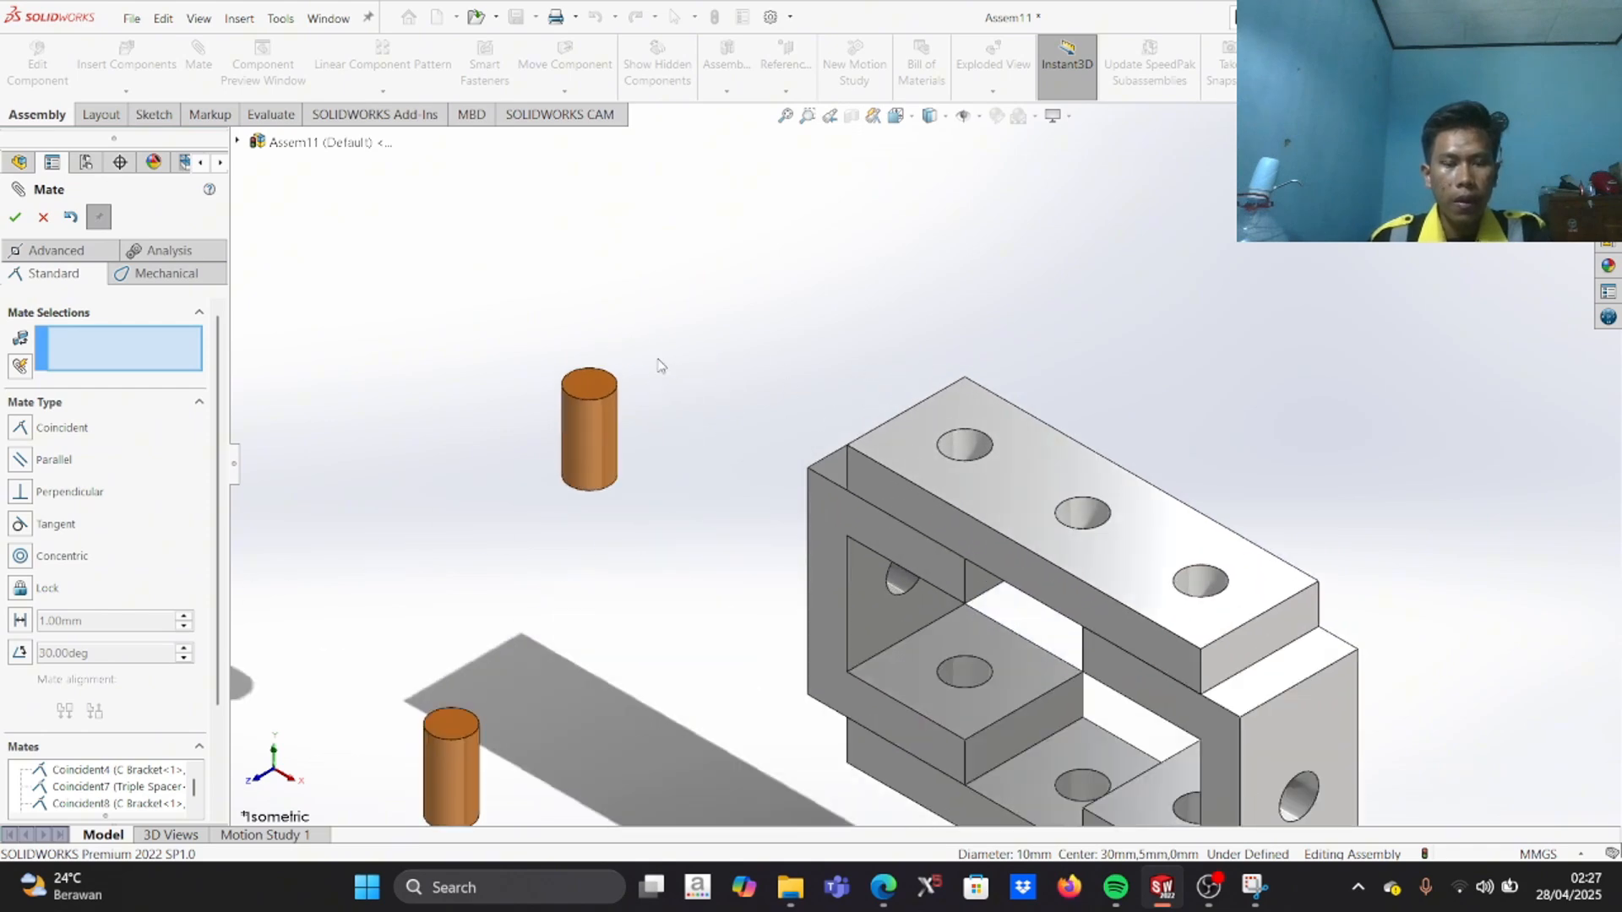
pyautogui.click(608, 402)
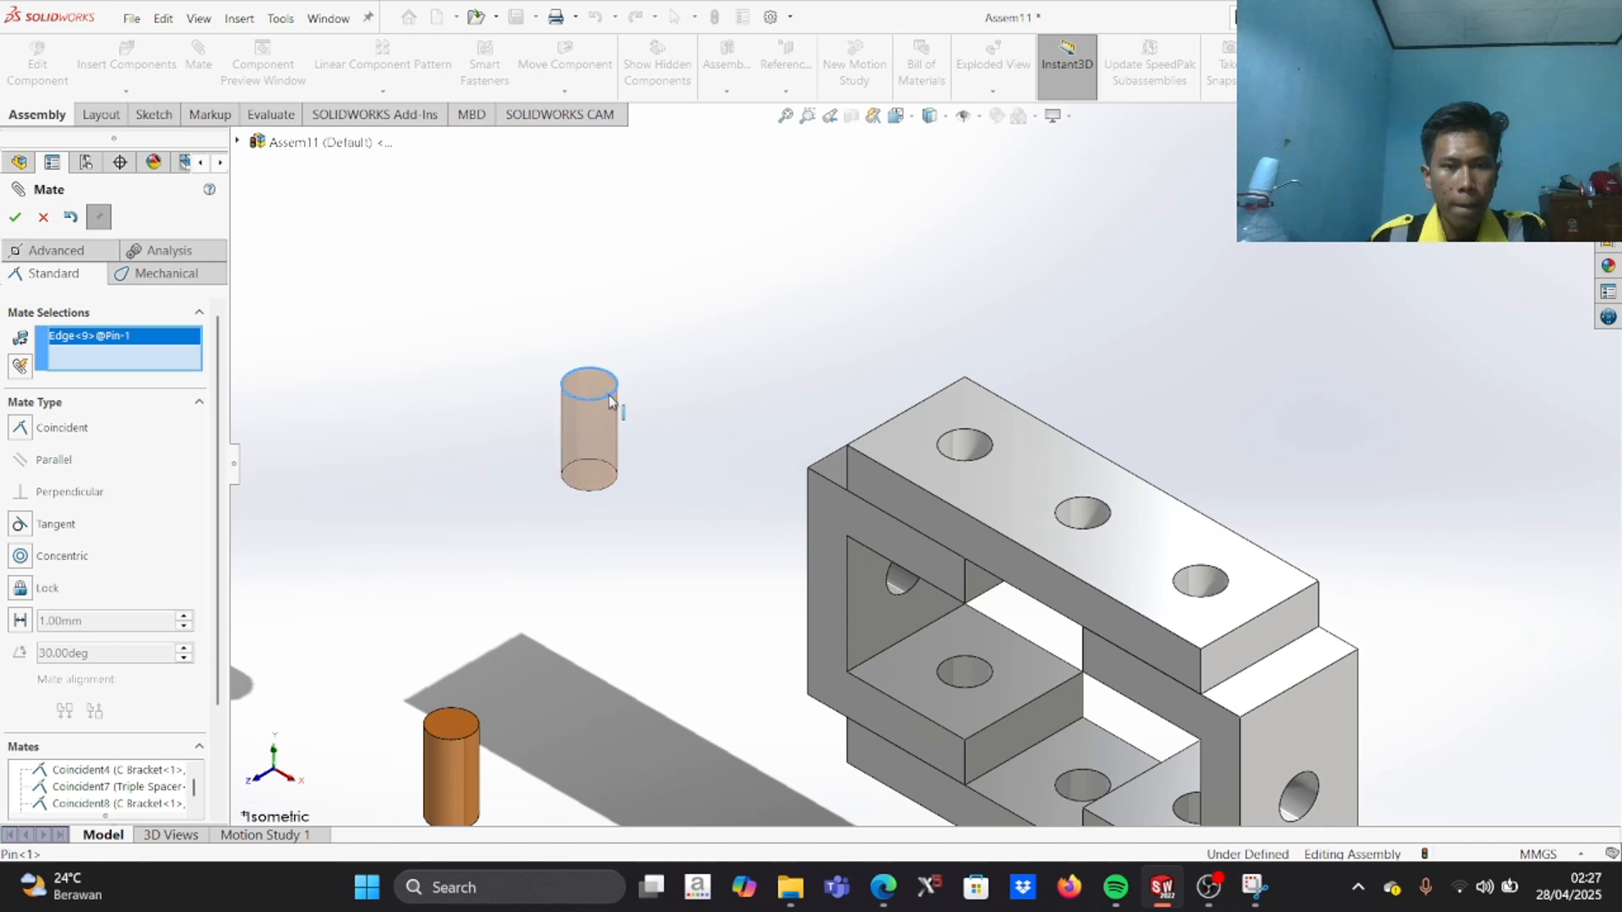
pyautogui.scroll(-3, 970, 453)
pyautogui.click(951, 433)
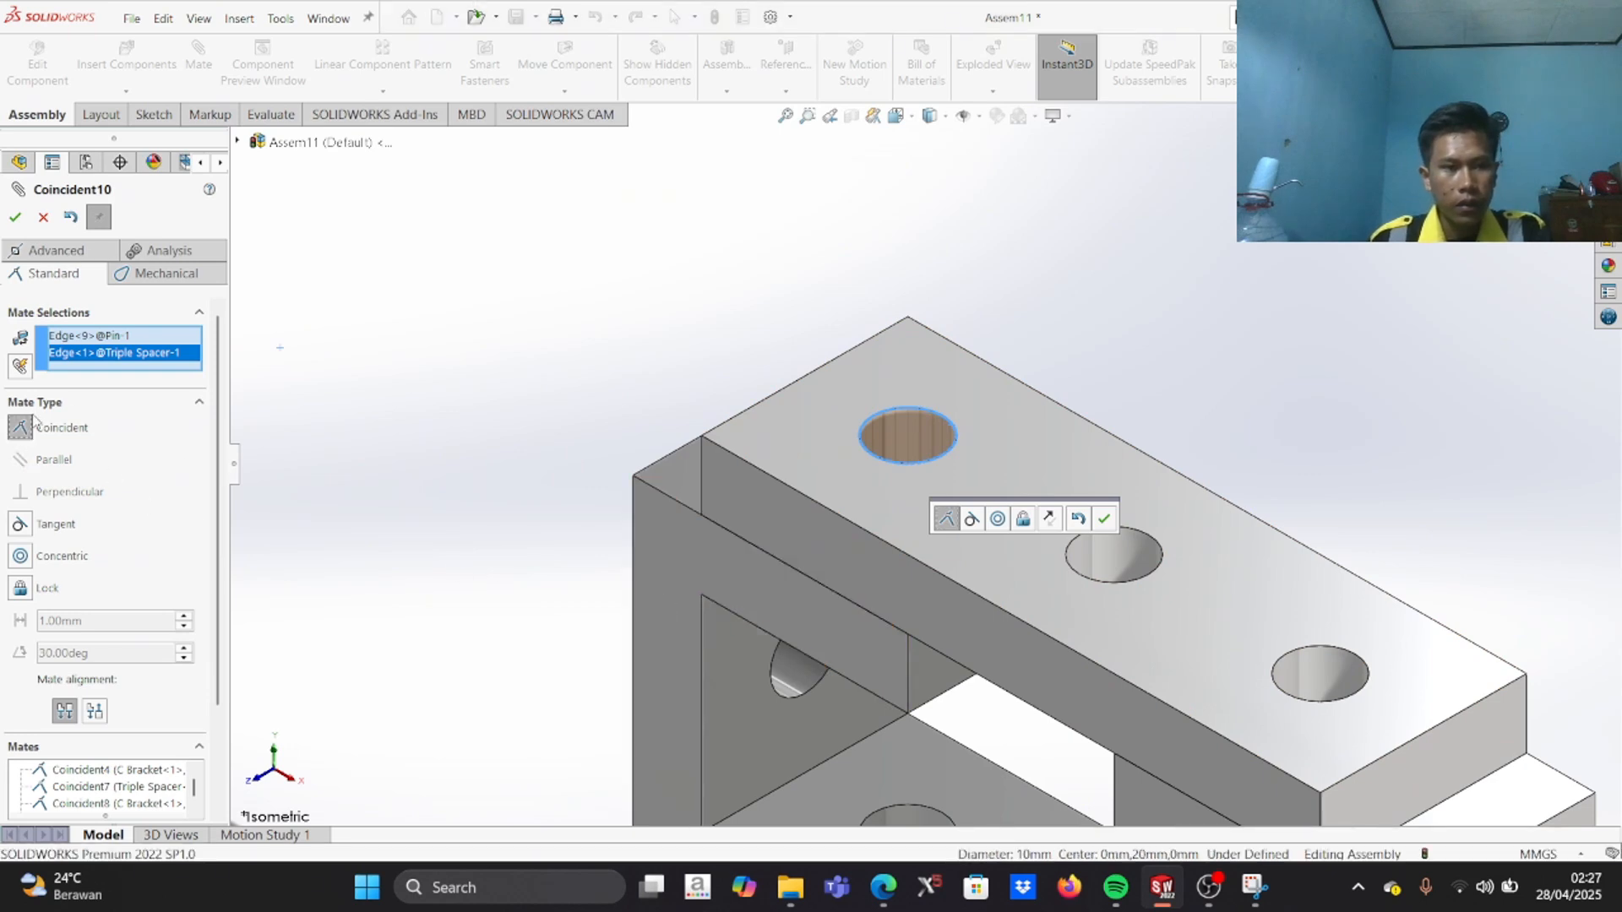
pyautogui.click(23, 226)
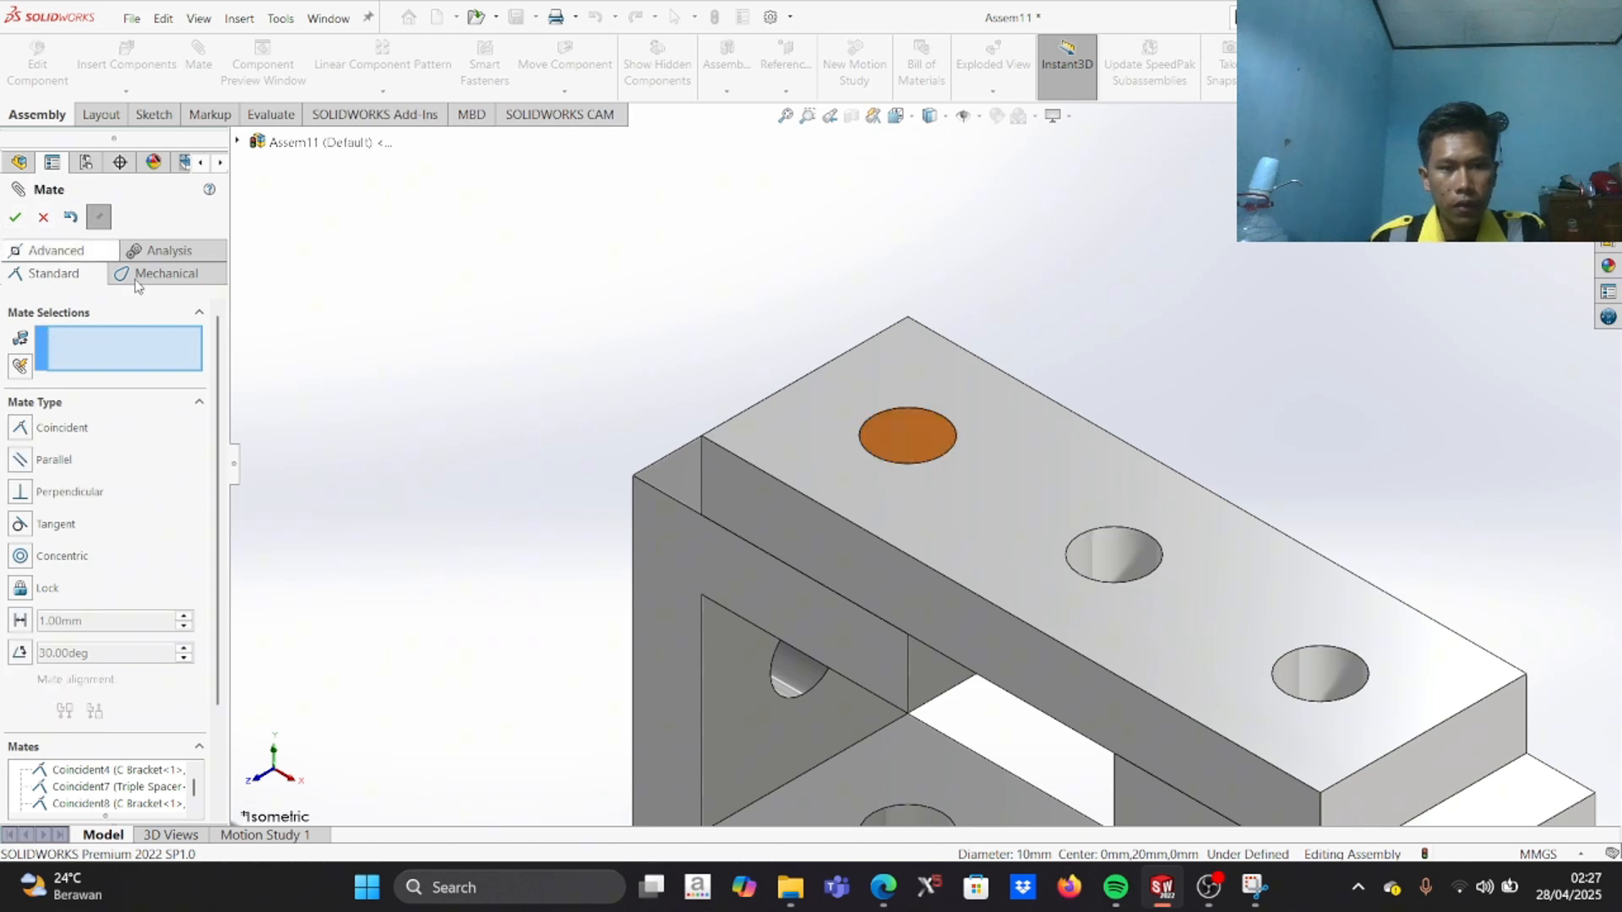
# Step: Try mating the fixed C Bracket's lower hole face to a loose Pin's cylindrical face, and undo the resulting tangent mate
pyautogui.scroll(5, 883, 629)
pyautogui.scroll(-4, 1013, 624)
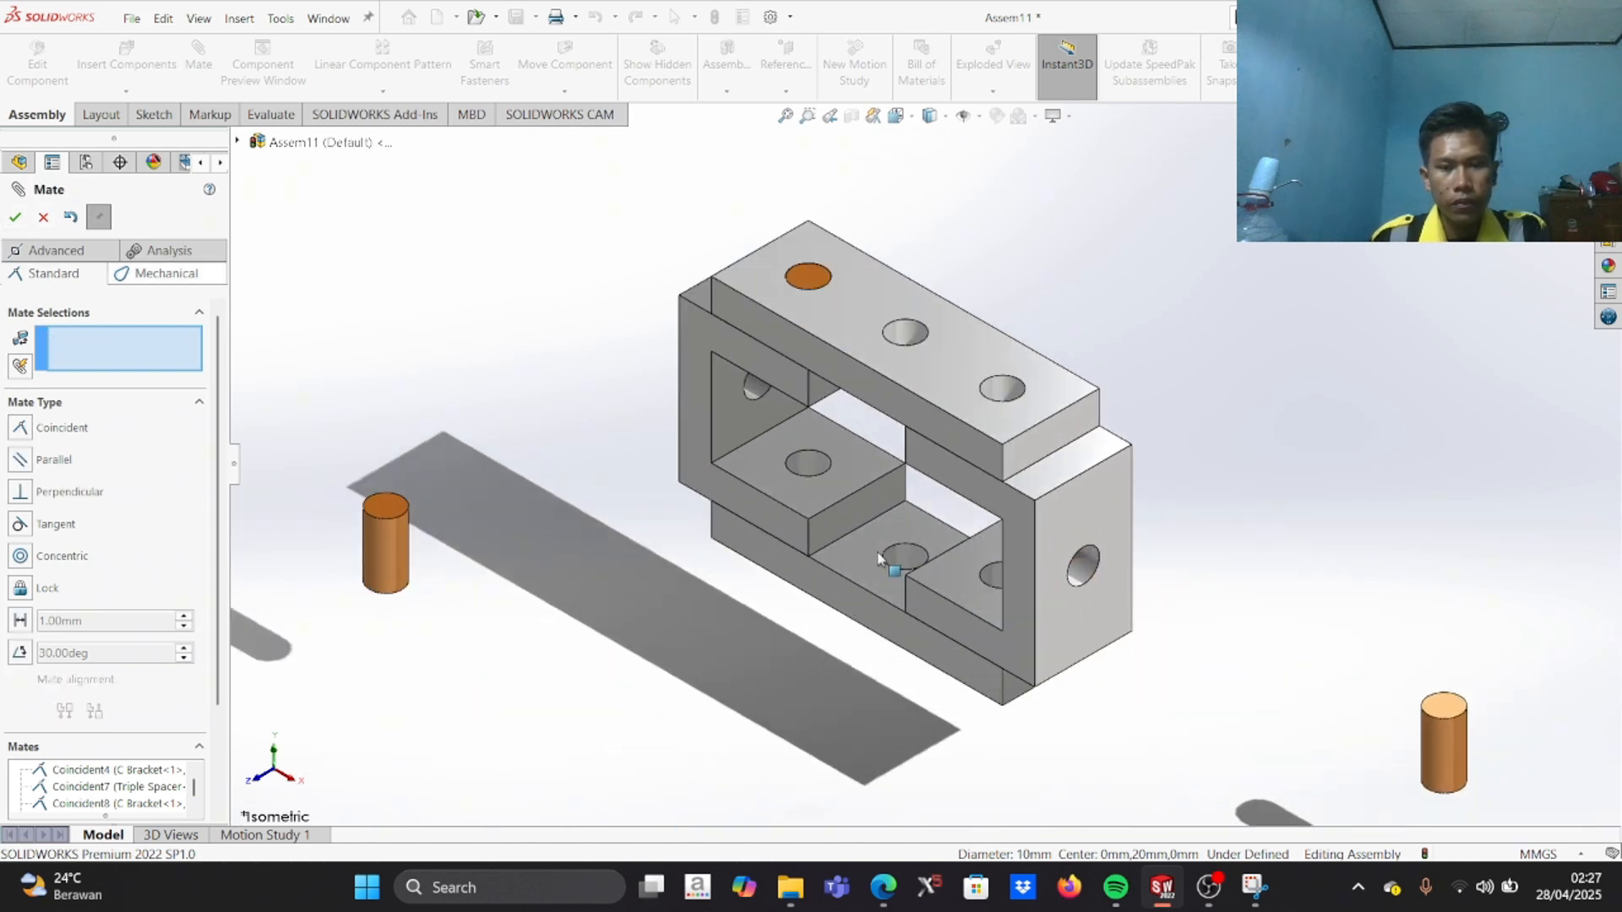
pyautogui.click(821, 477)
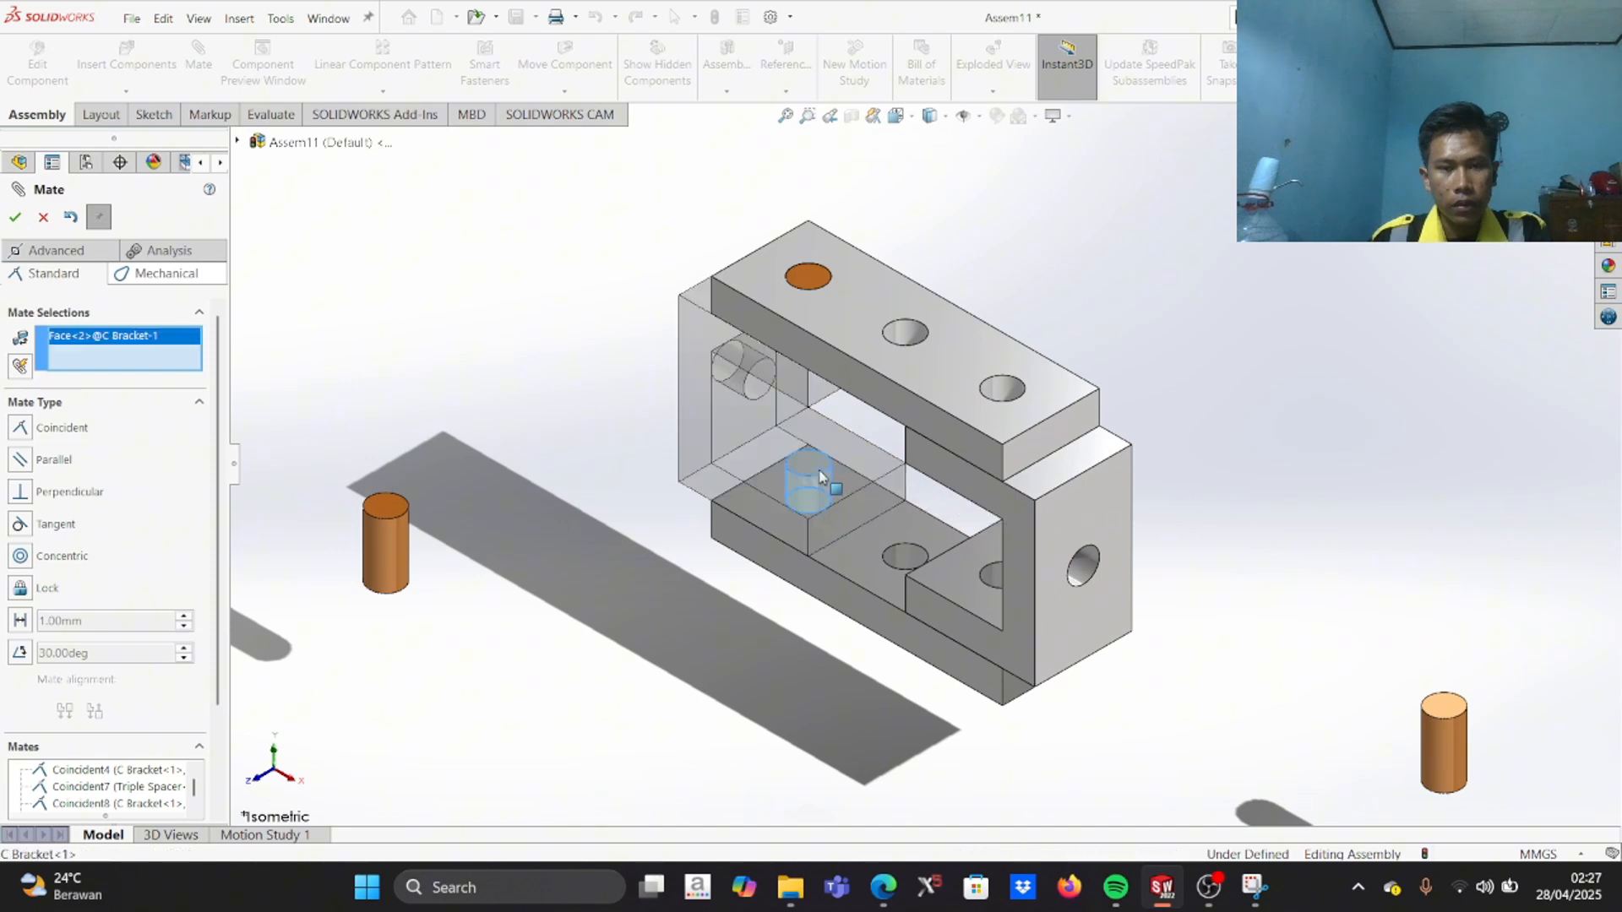
pyautogui.click(384, 523)
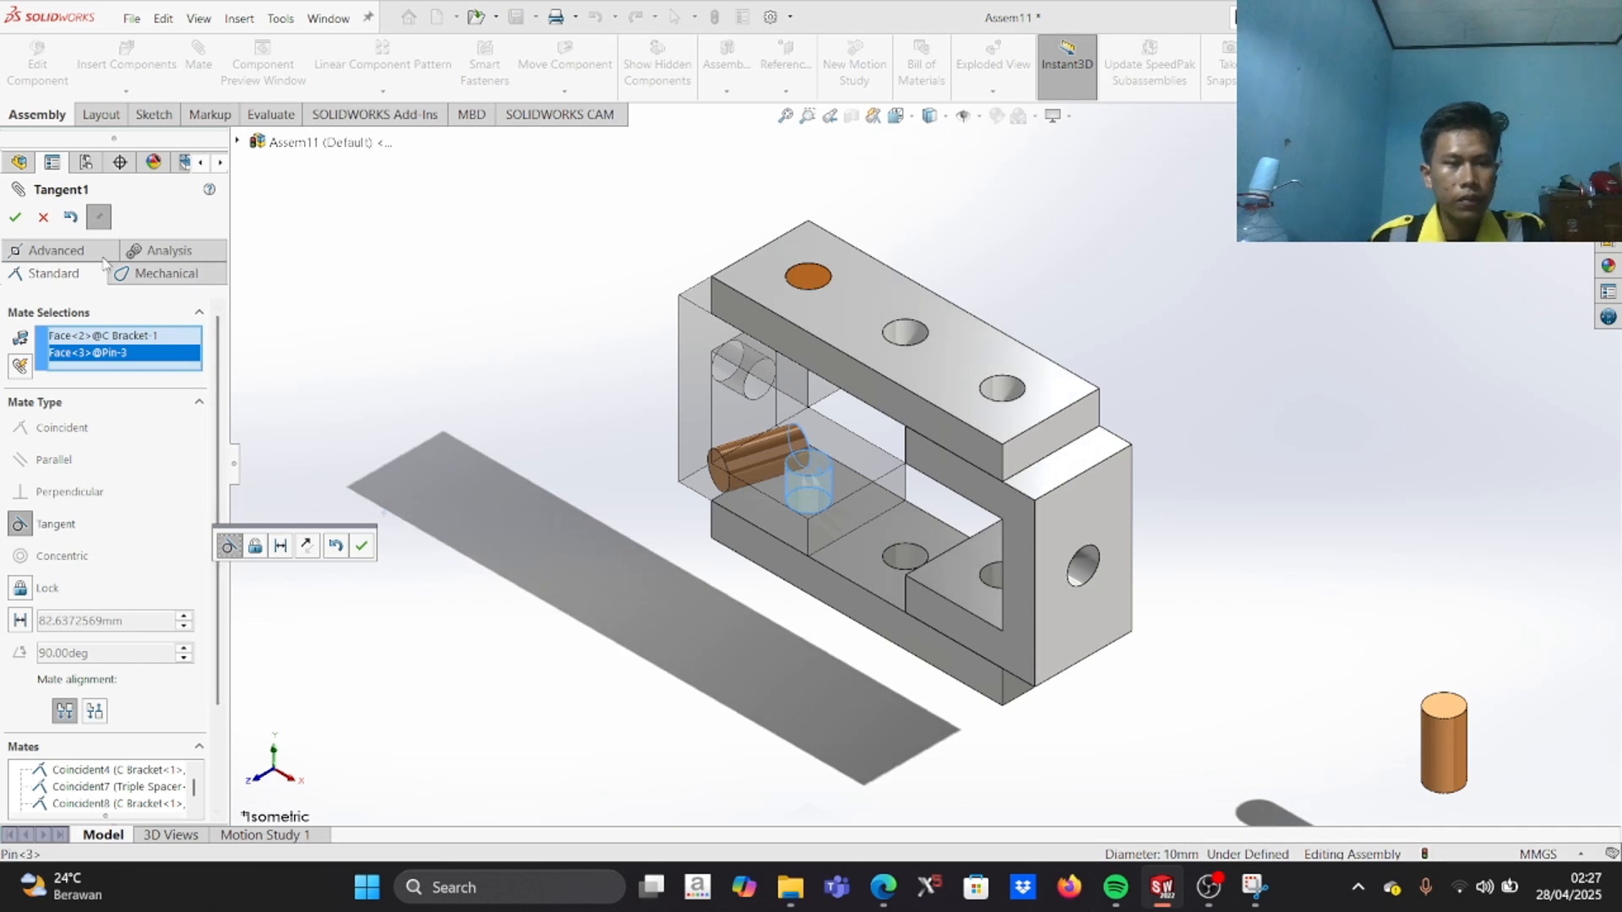
pyautogui.click(73, 218)
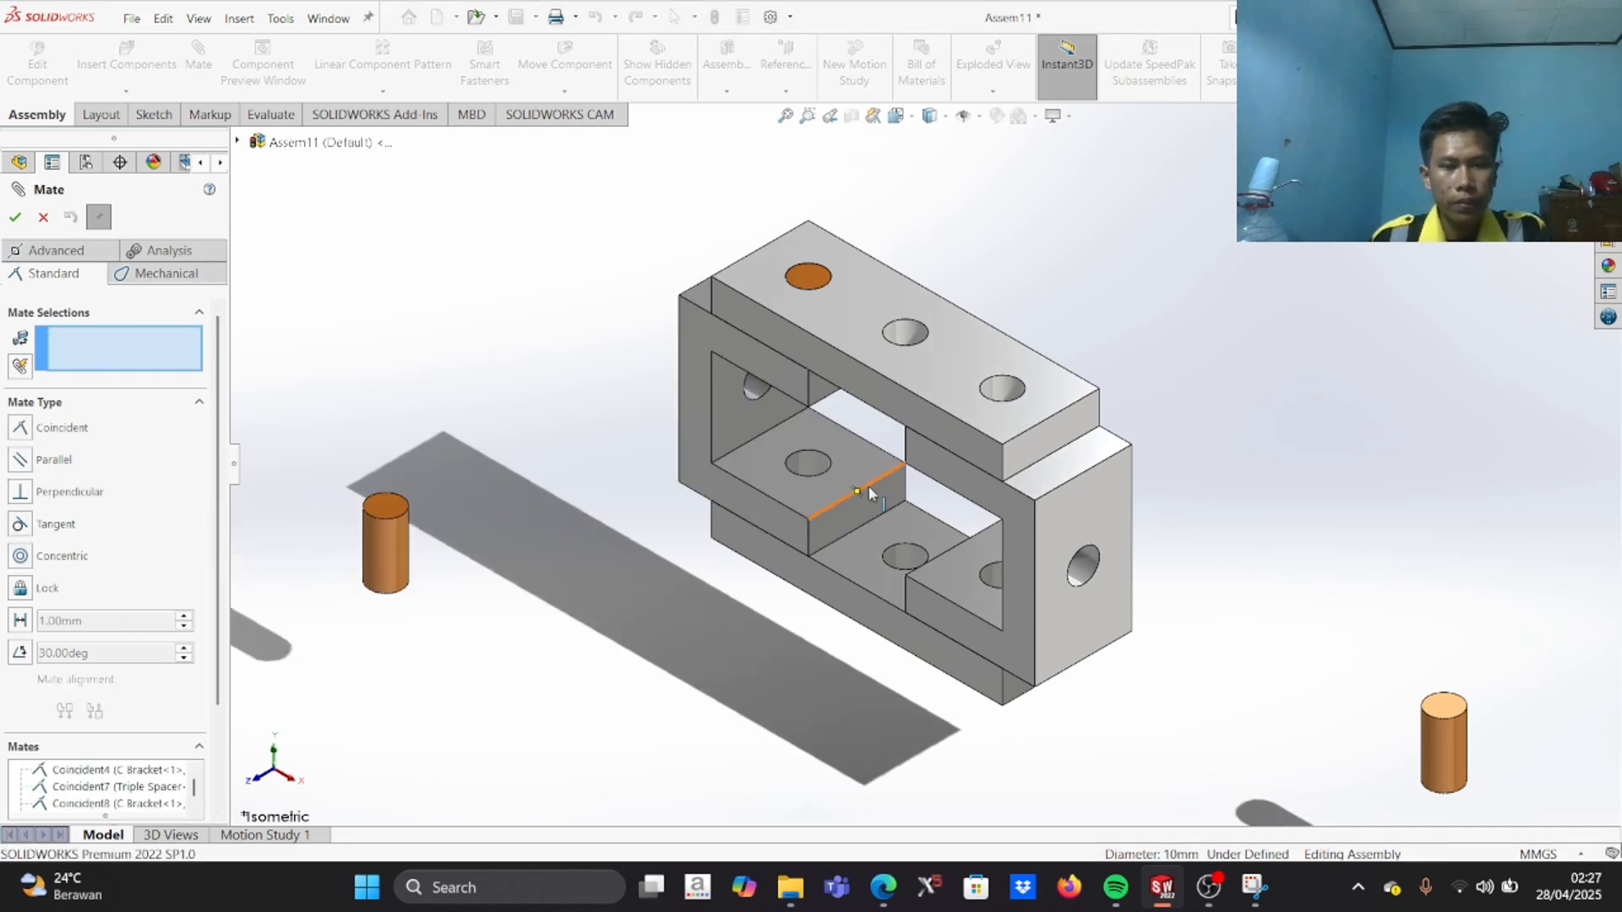
# Step: Add a coincident mate between the fixed C Bracket's lower hole top edge and the loose Pin's top edge, and finish the Mate command
pyautogui.scroll(-4, 845, 486)
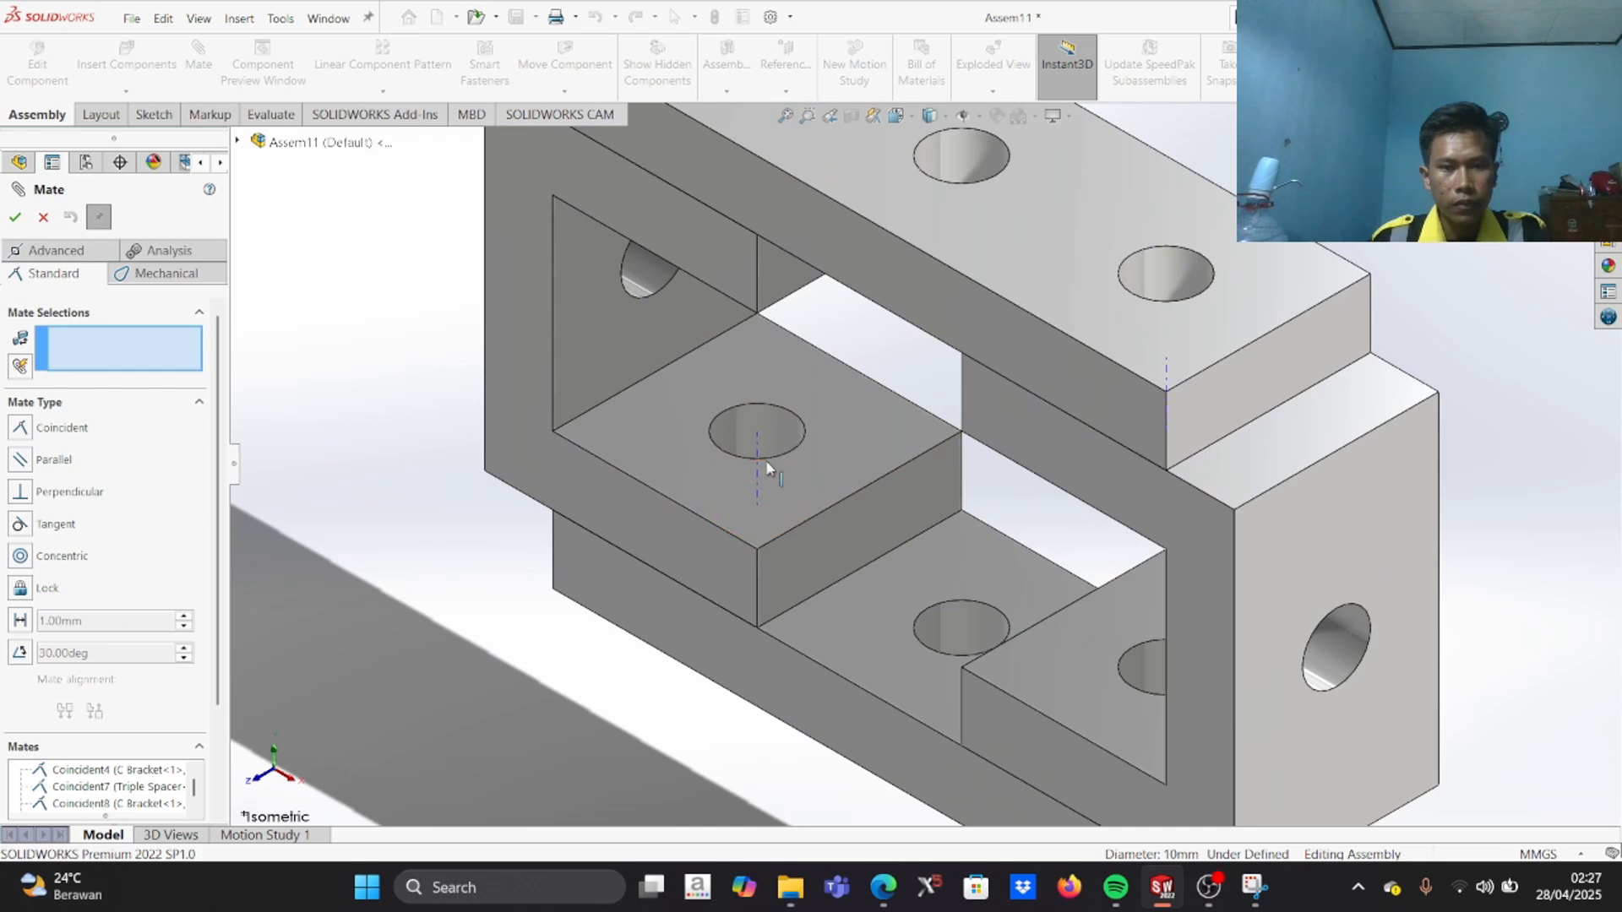
pyautogui.click(769, 458)
pyautogui.scroll(5, 589, 554)
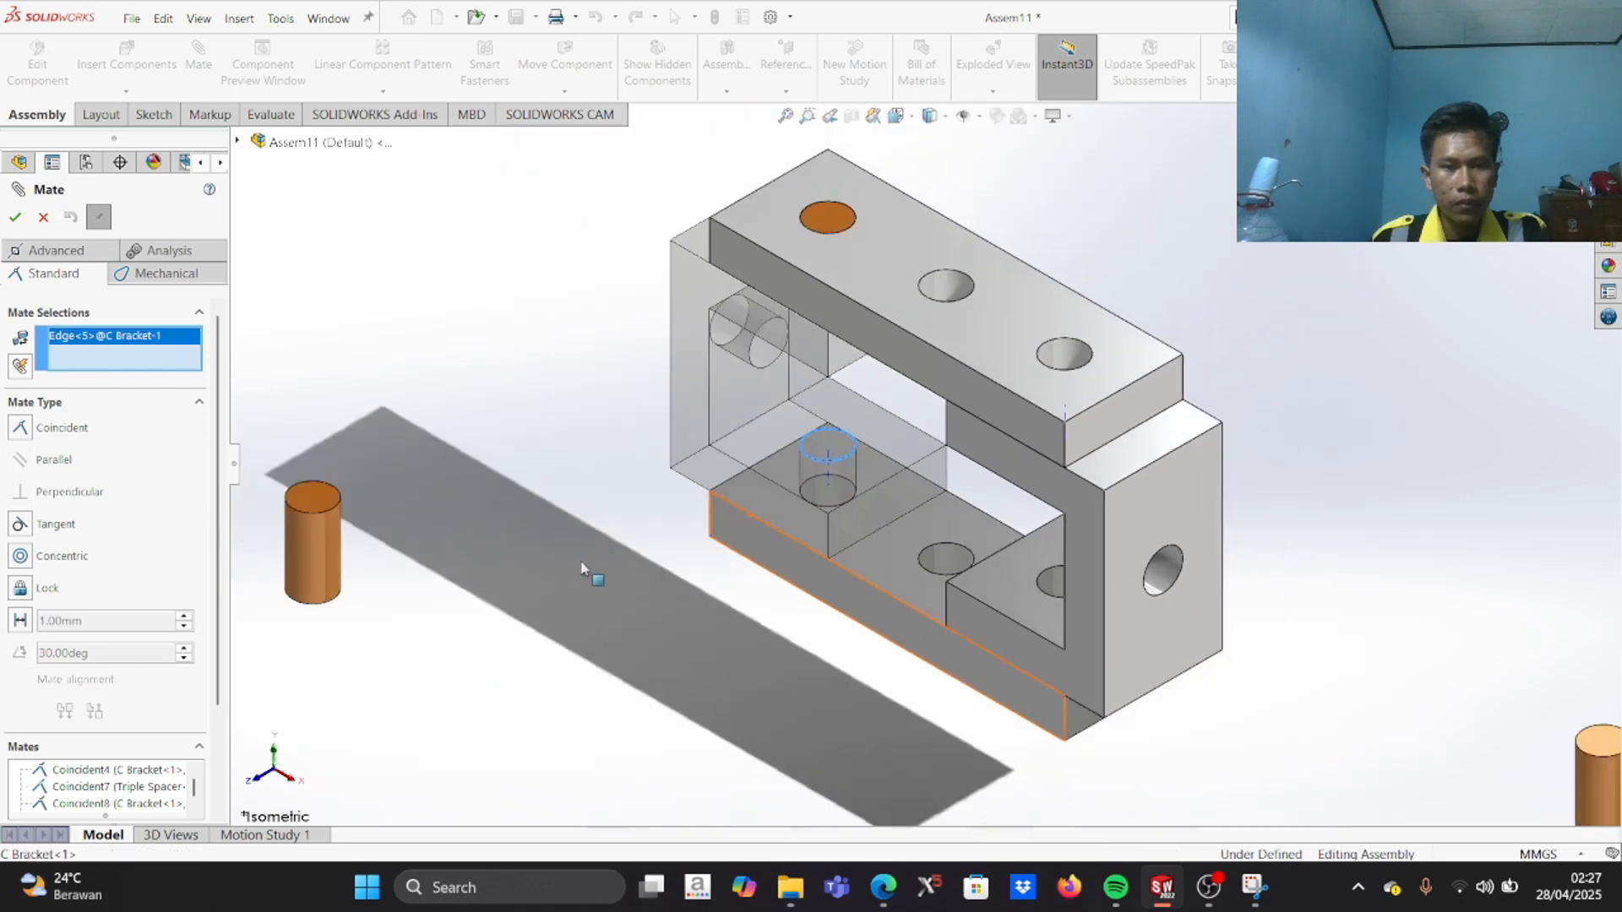
pyautogui.scroll(-6, 577, 488)
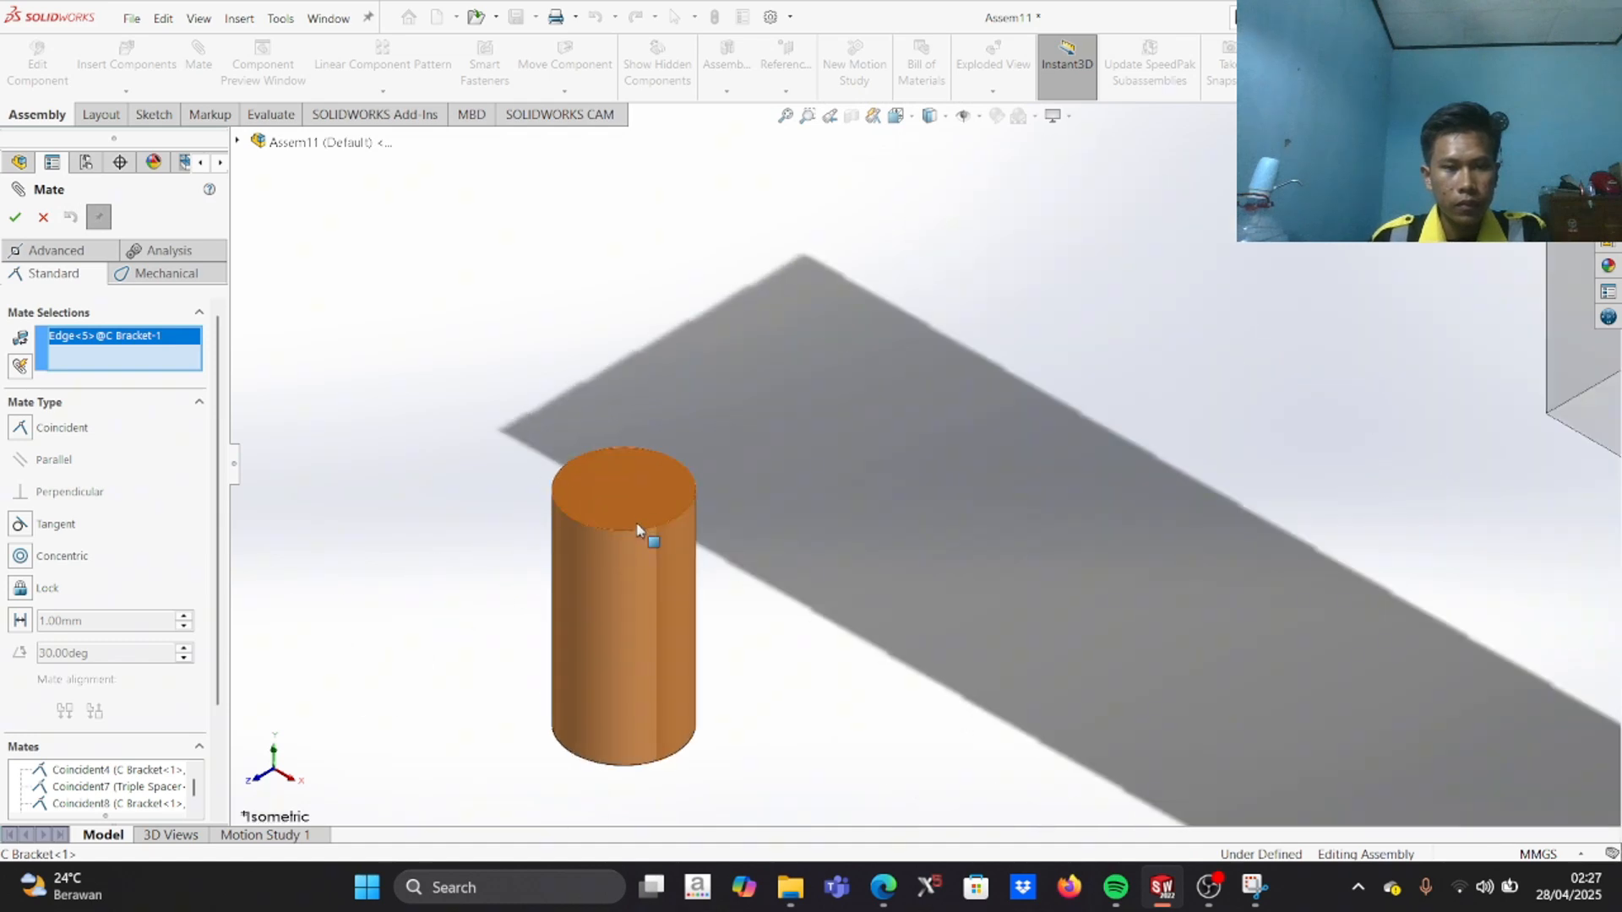
pyautogui.click(634, 527)
pyautogui.scroll(5, 887, 605)
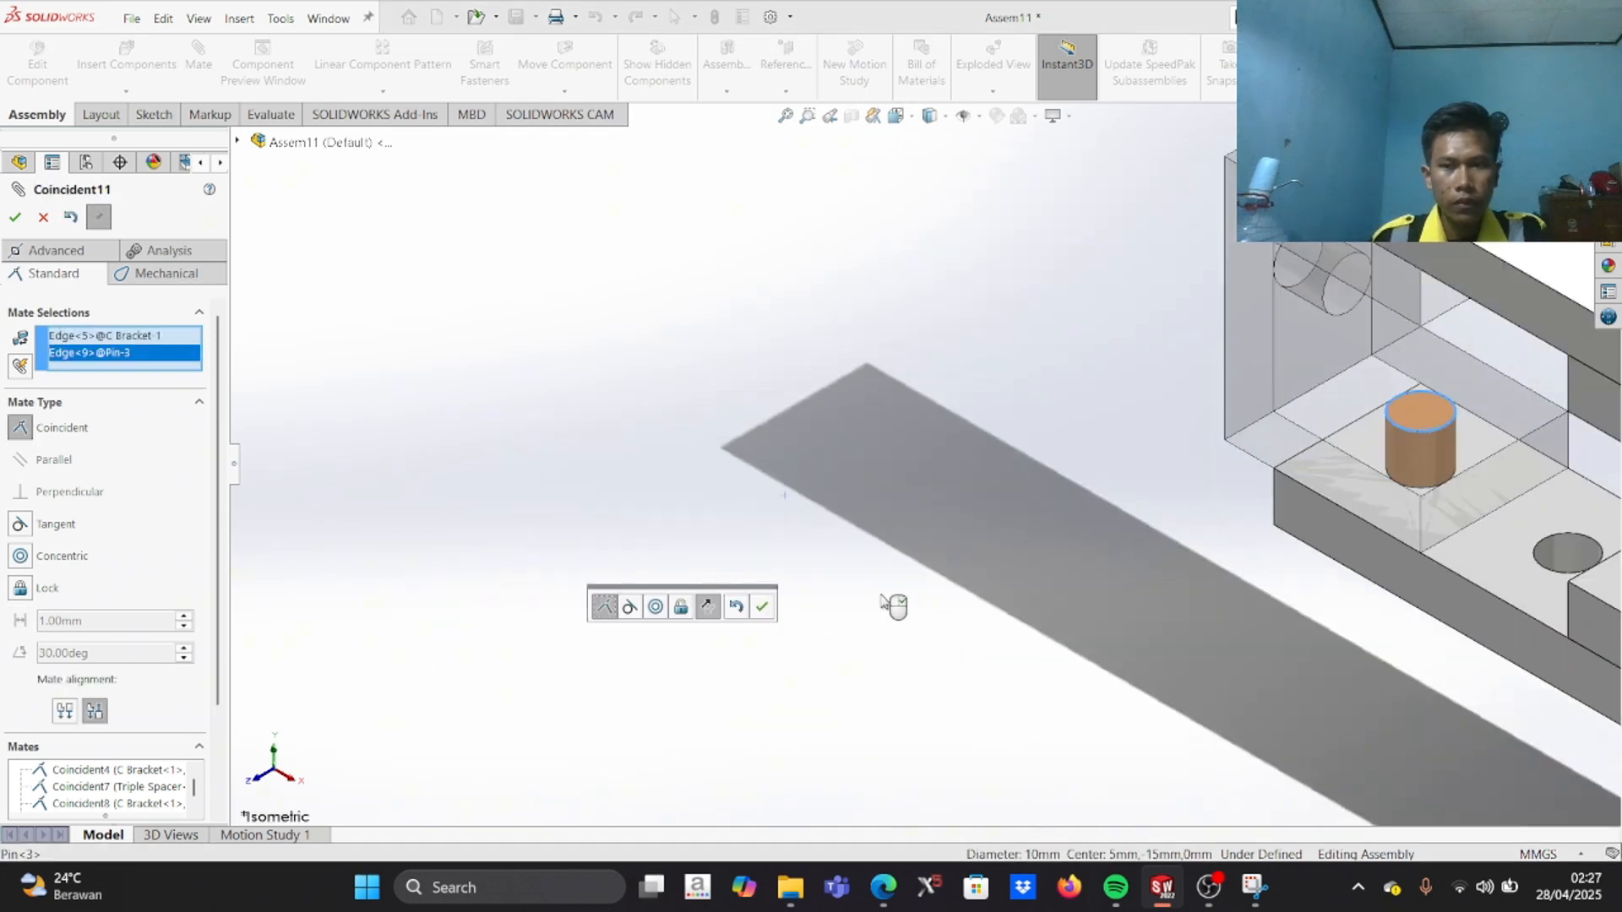
pyautogui.scroll(-5, 1170, 503)
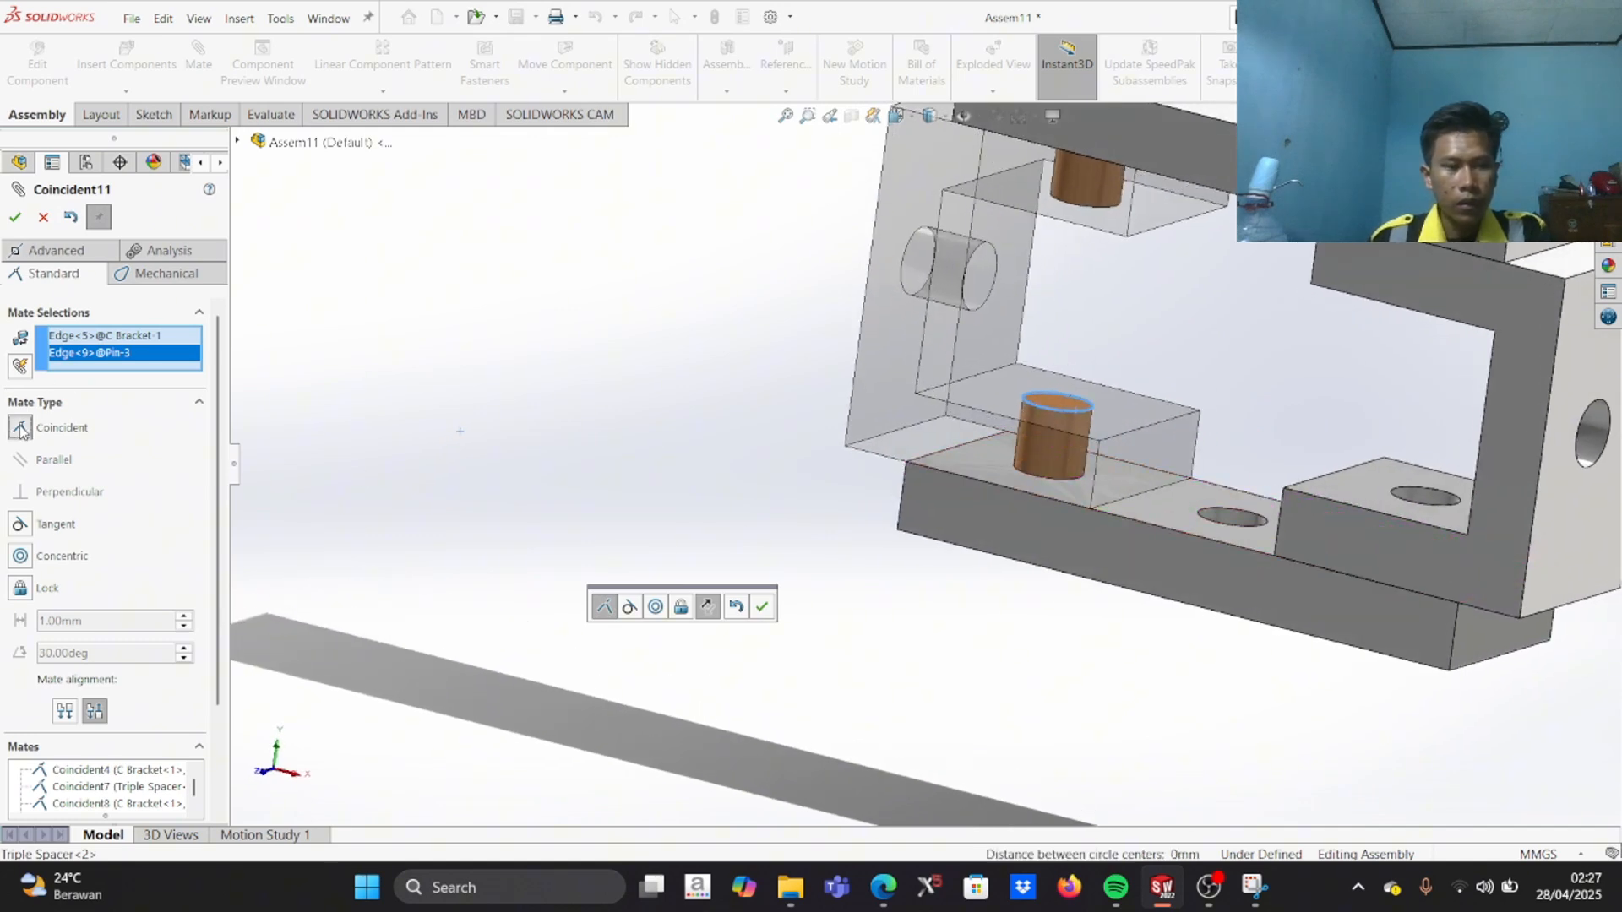
pyautogui.click(15, 218)
pyautogui.scroll(6, 950, 553)
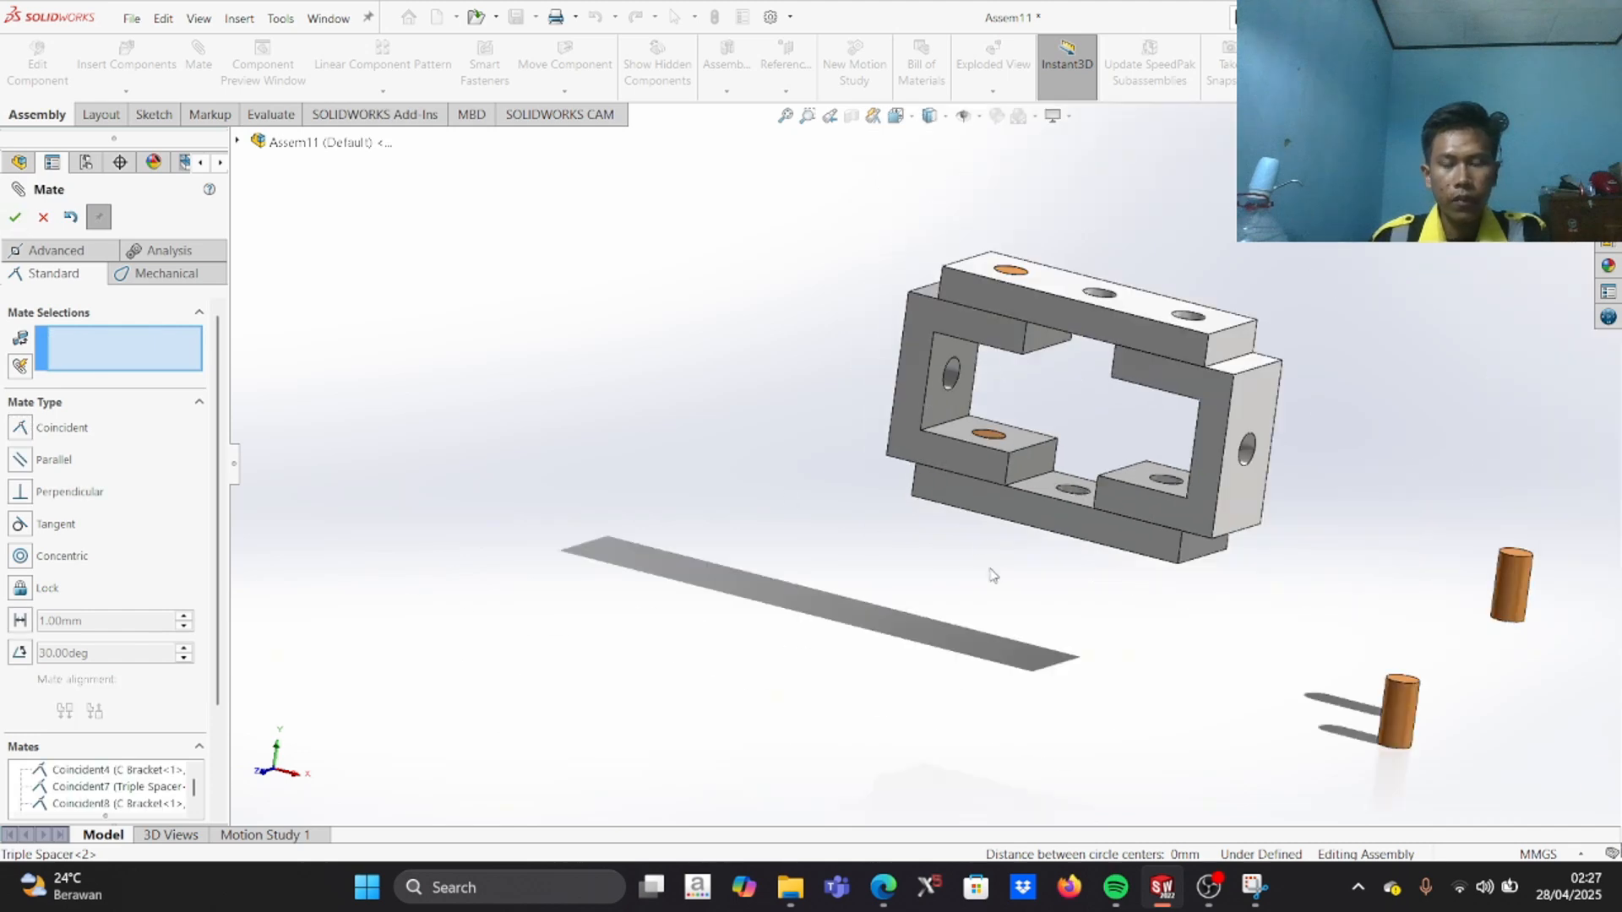
pyautogui.scroll(-4, 1098, 507)
pyautogui.moveTo(1014, 438); pyautogui.dragTo(1020, 474, button='middle')
pyautogui.scroll(3, 1026, 431)
pyautogui.scroll(-3, 1026, 397)
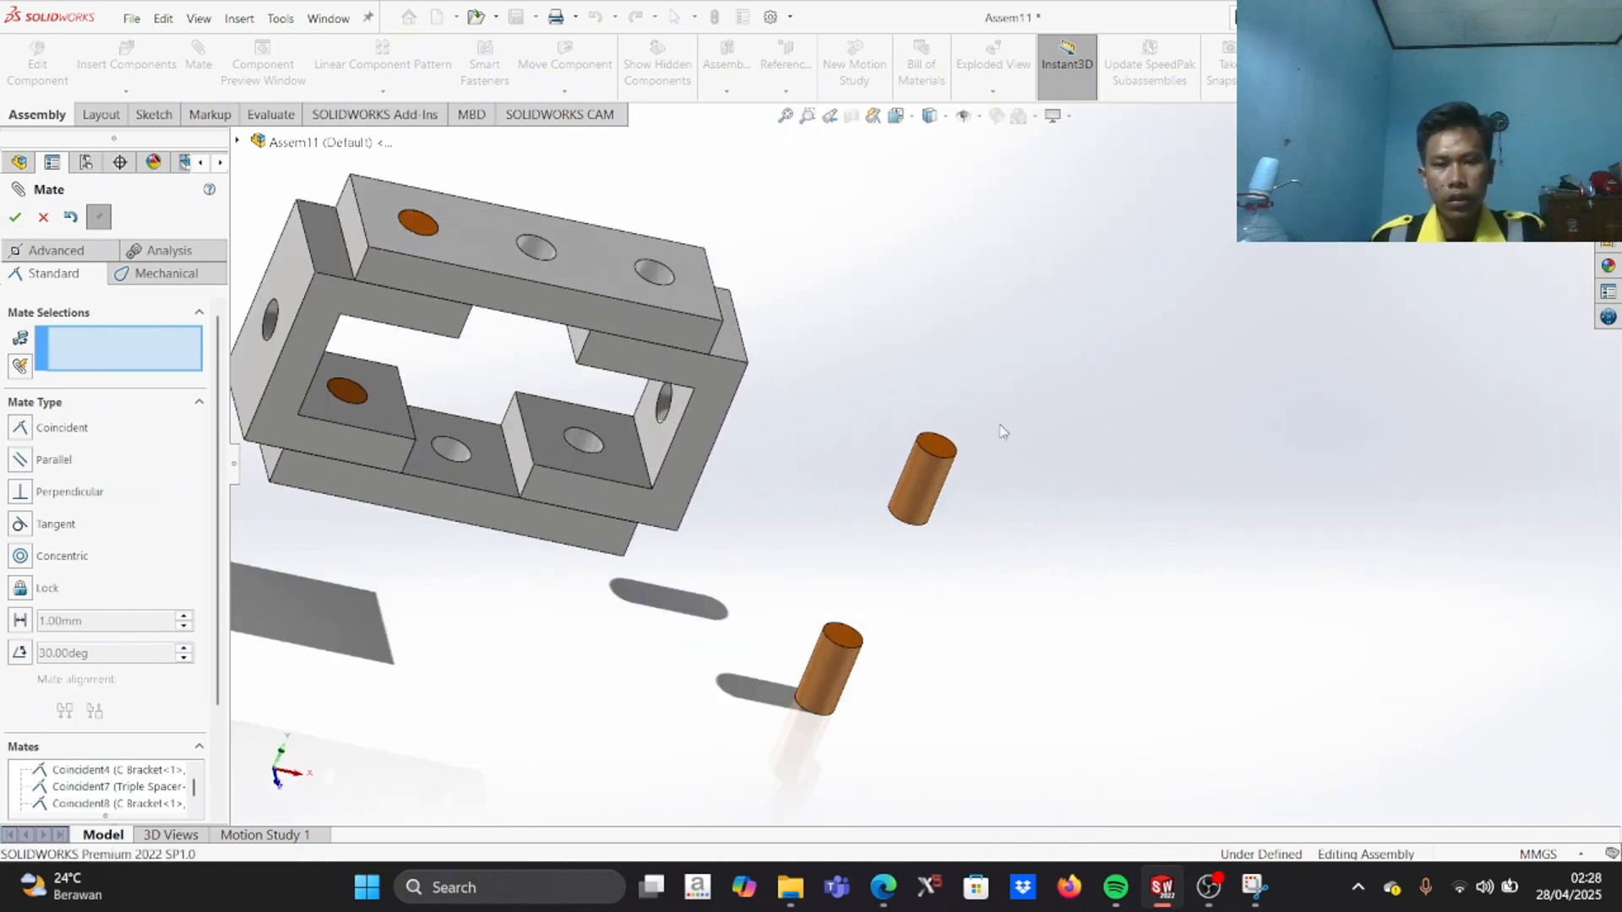
pyautogui.click(17, 218)
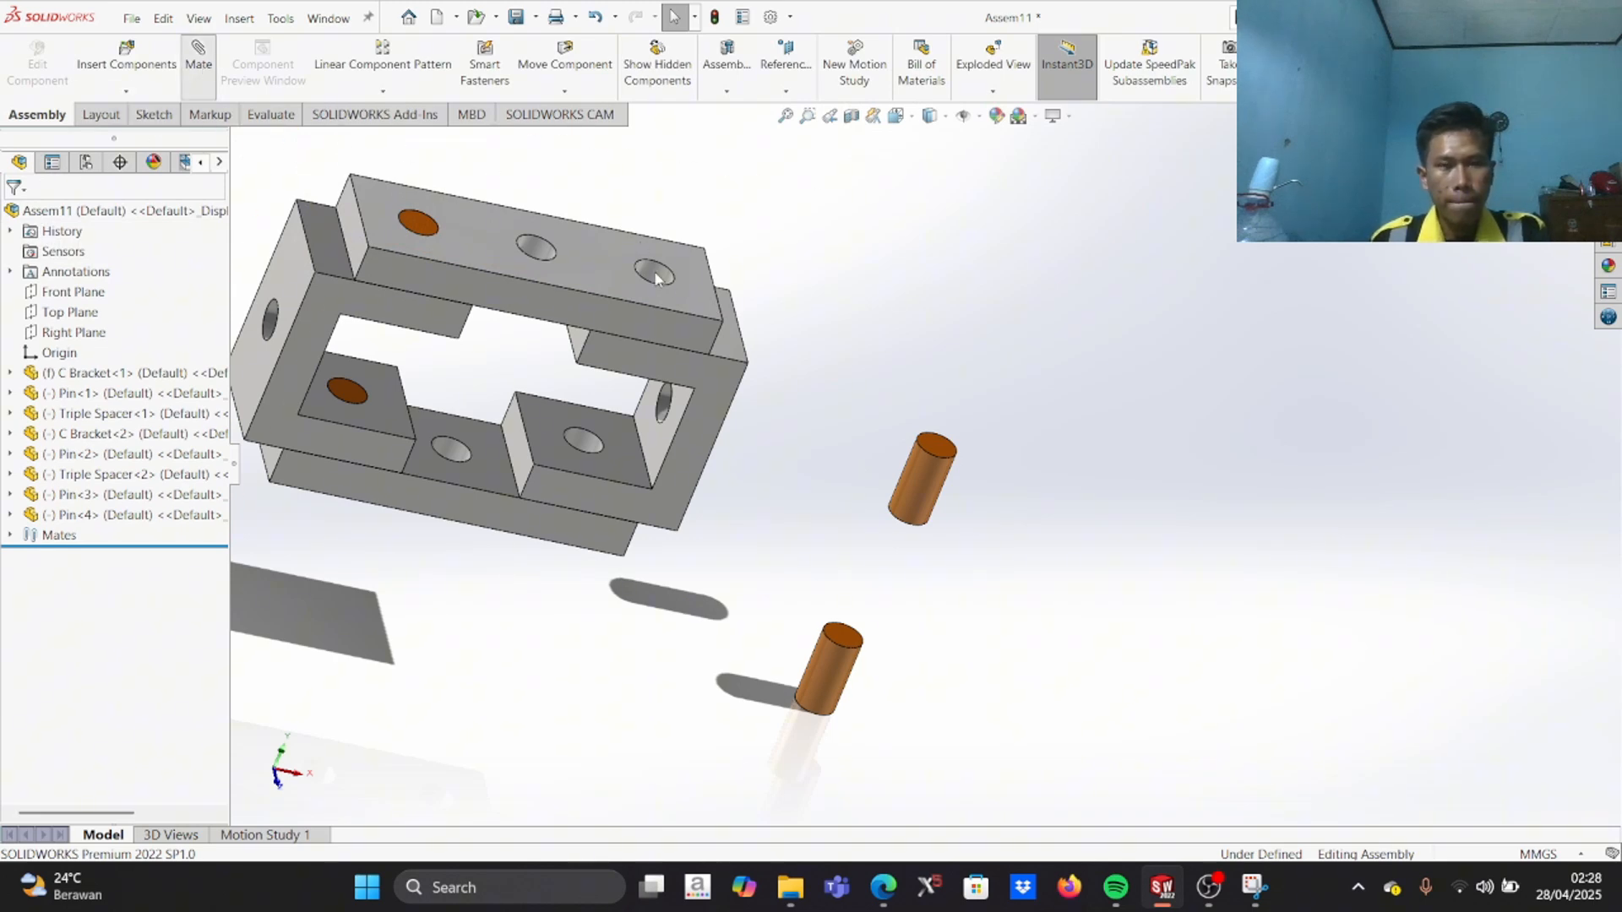
# Step: Add a coincident mate between the upper Triple Spacer's end hole top edge above the second C Bracket and a loose Pin's top edge
pyautogui.scroll(-5, 654, 272)
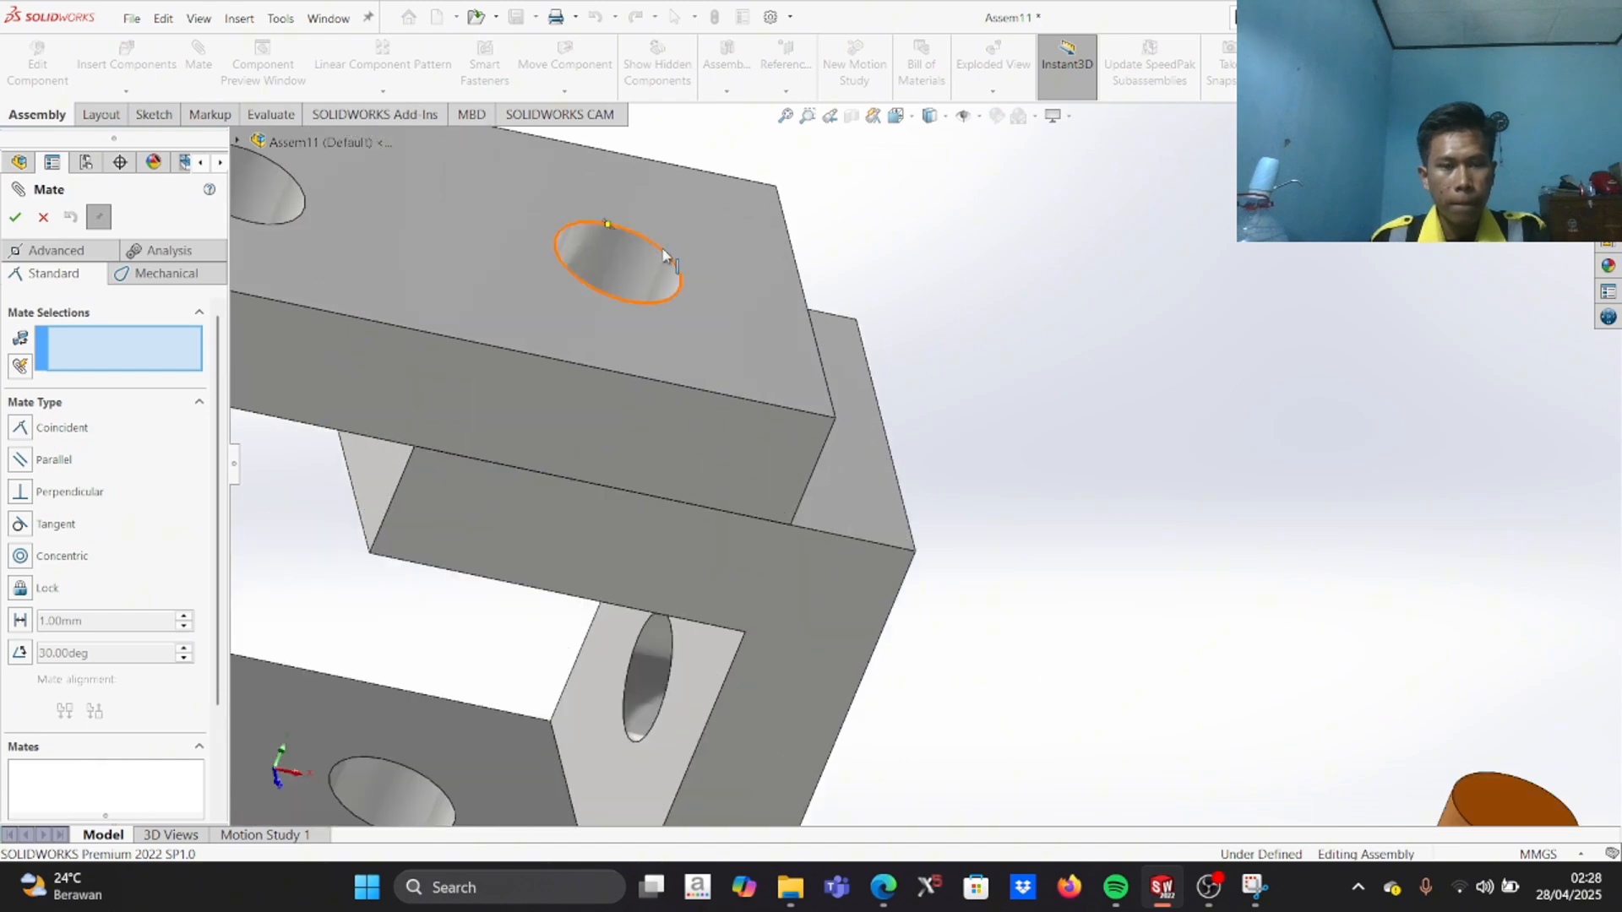
pyautogui.click(662, 264)
pyautogui.scroll(5, 985, 474)
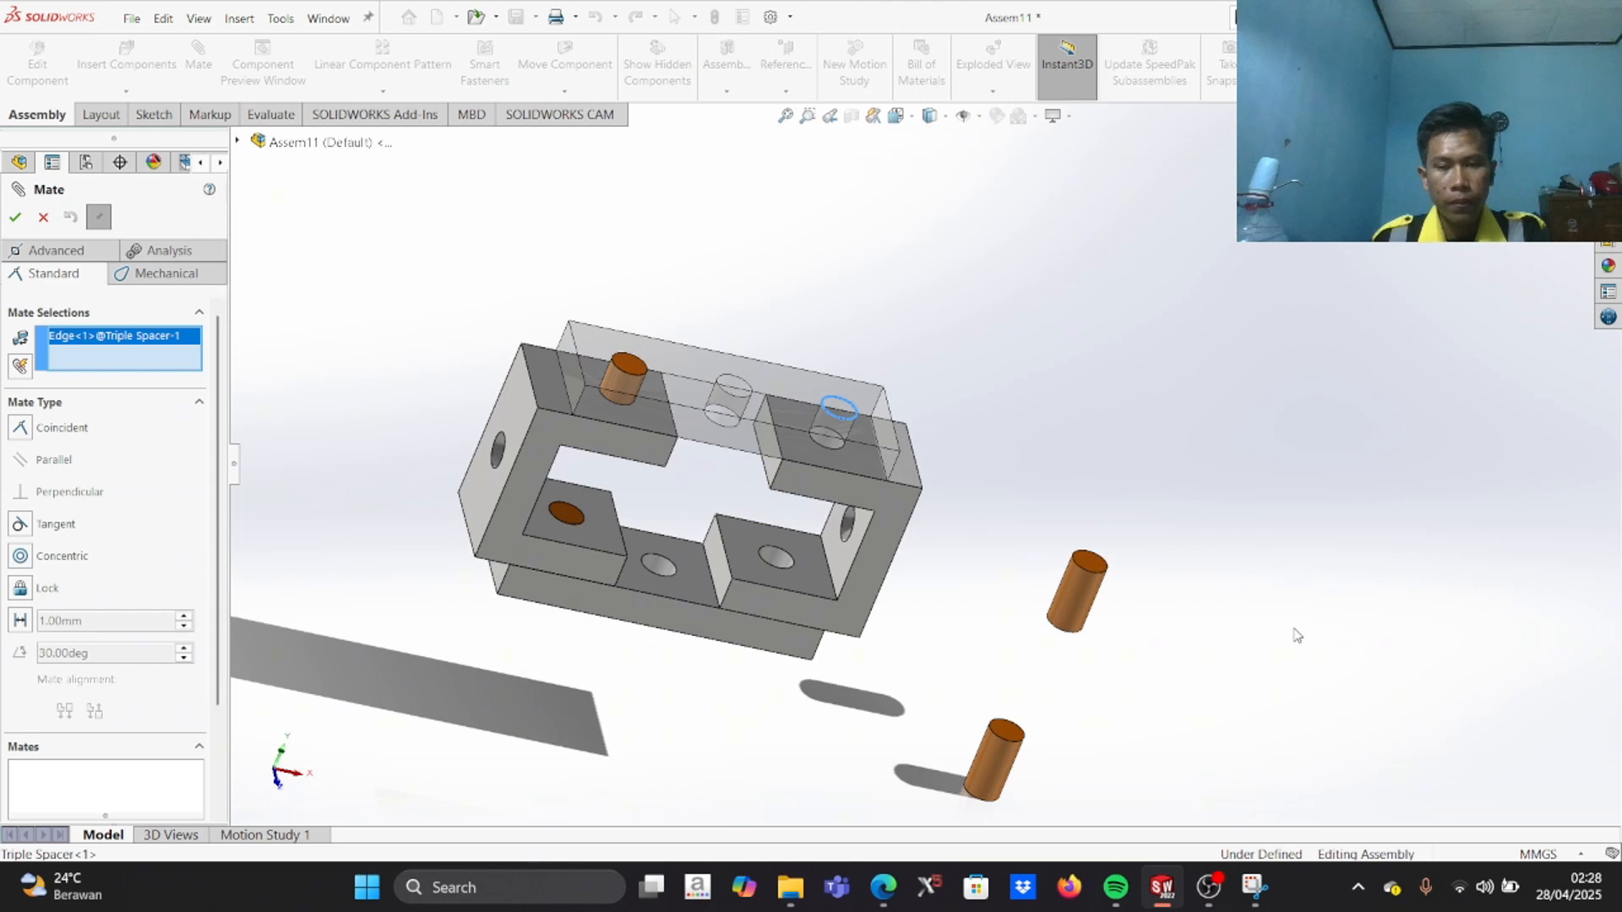
pyautogui.scroll(-6, 1071, 536)
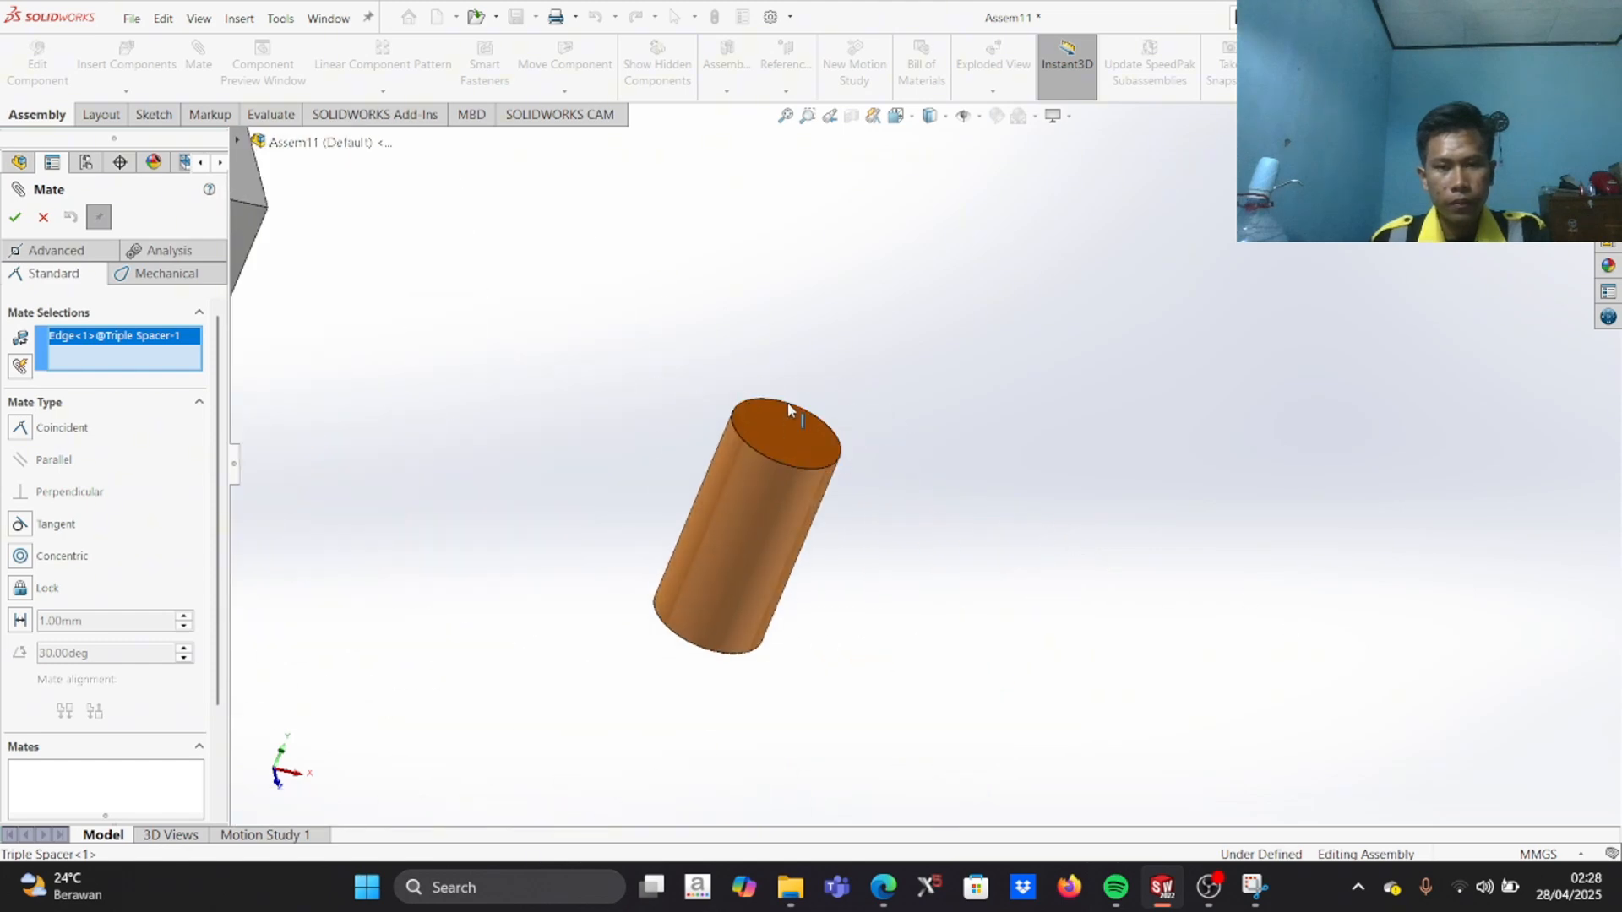
pyautogui.click(787, 403)
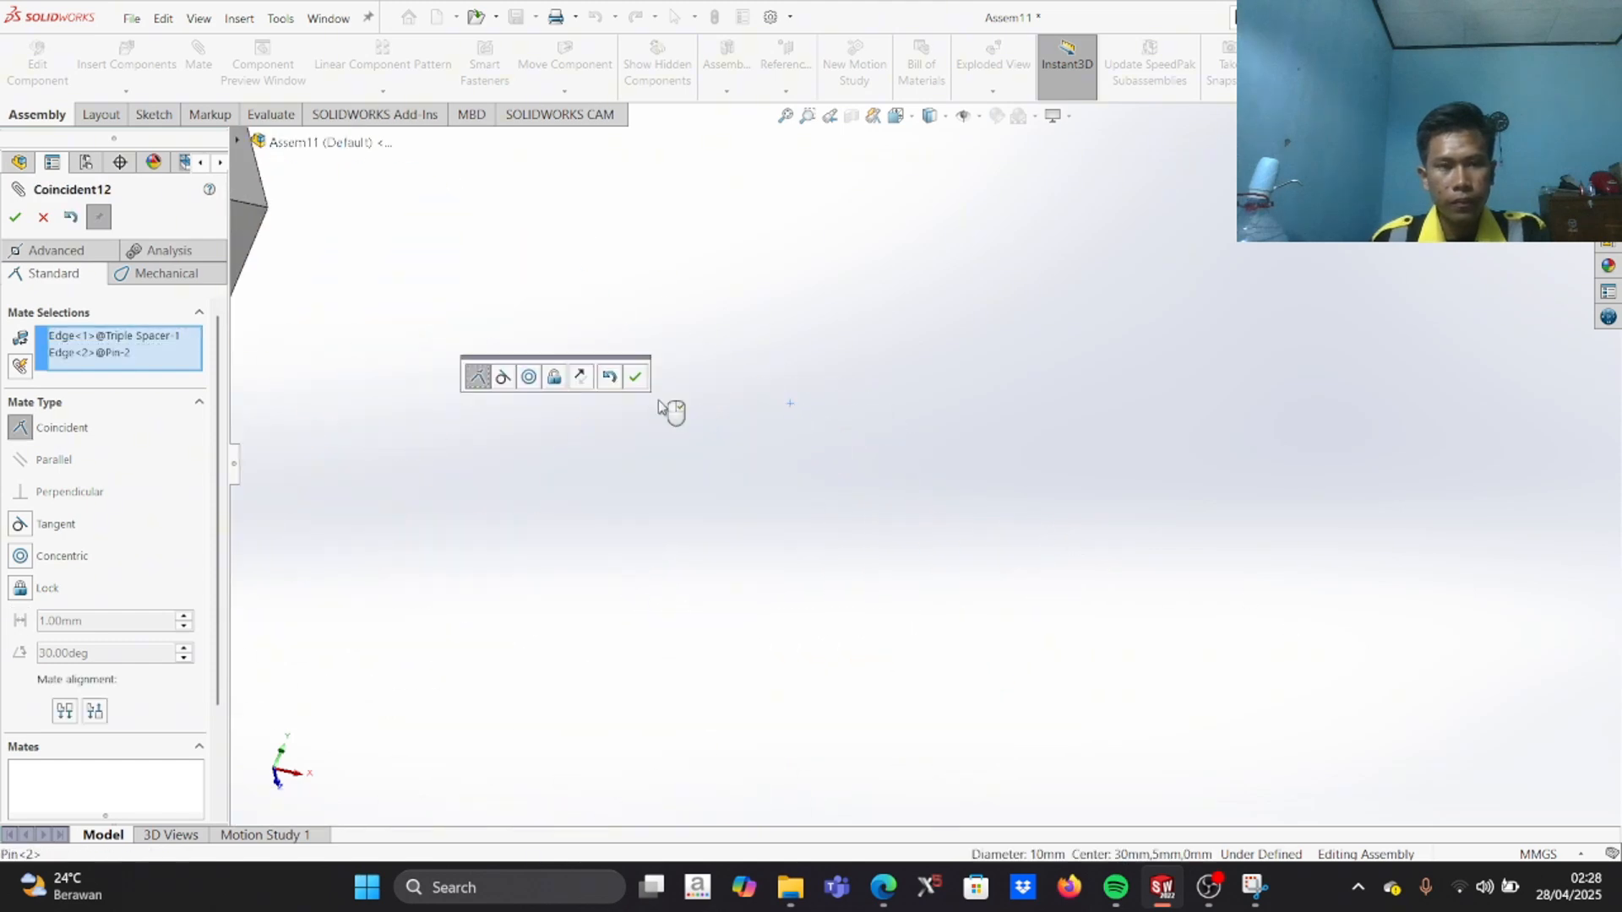
pyautogui.scroll(5, 621, 407)
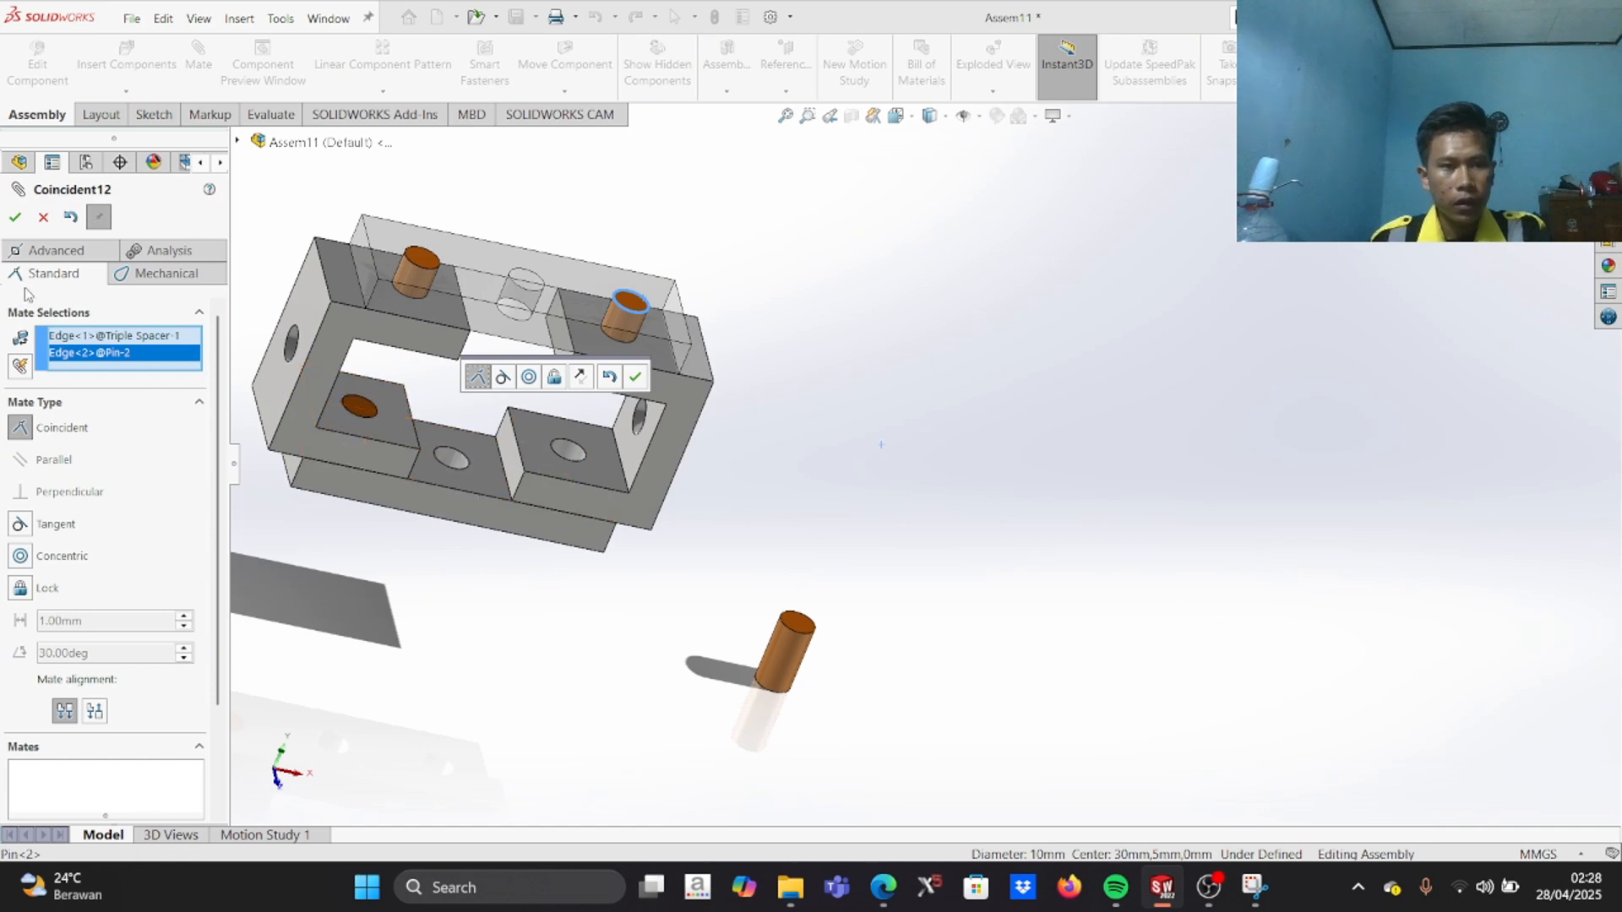
pyautogui.click(14, 221)
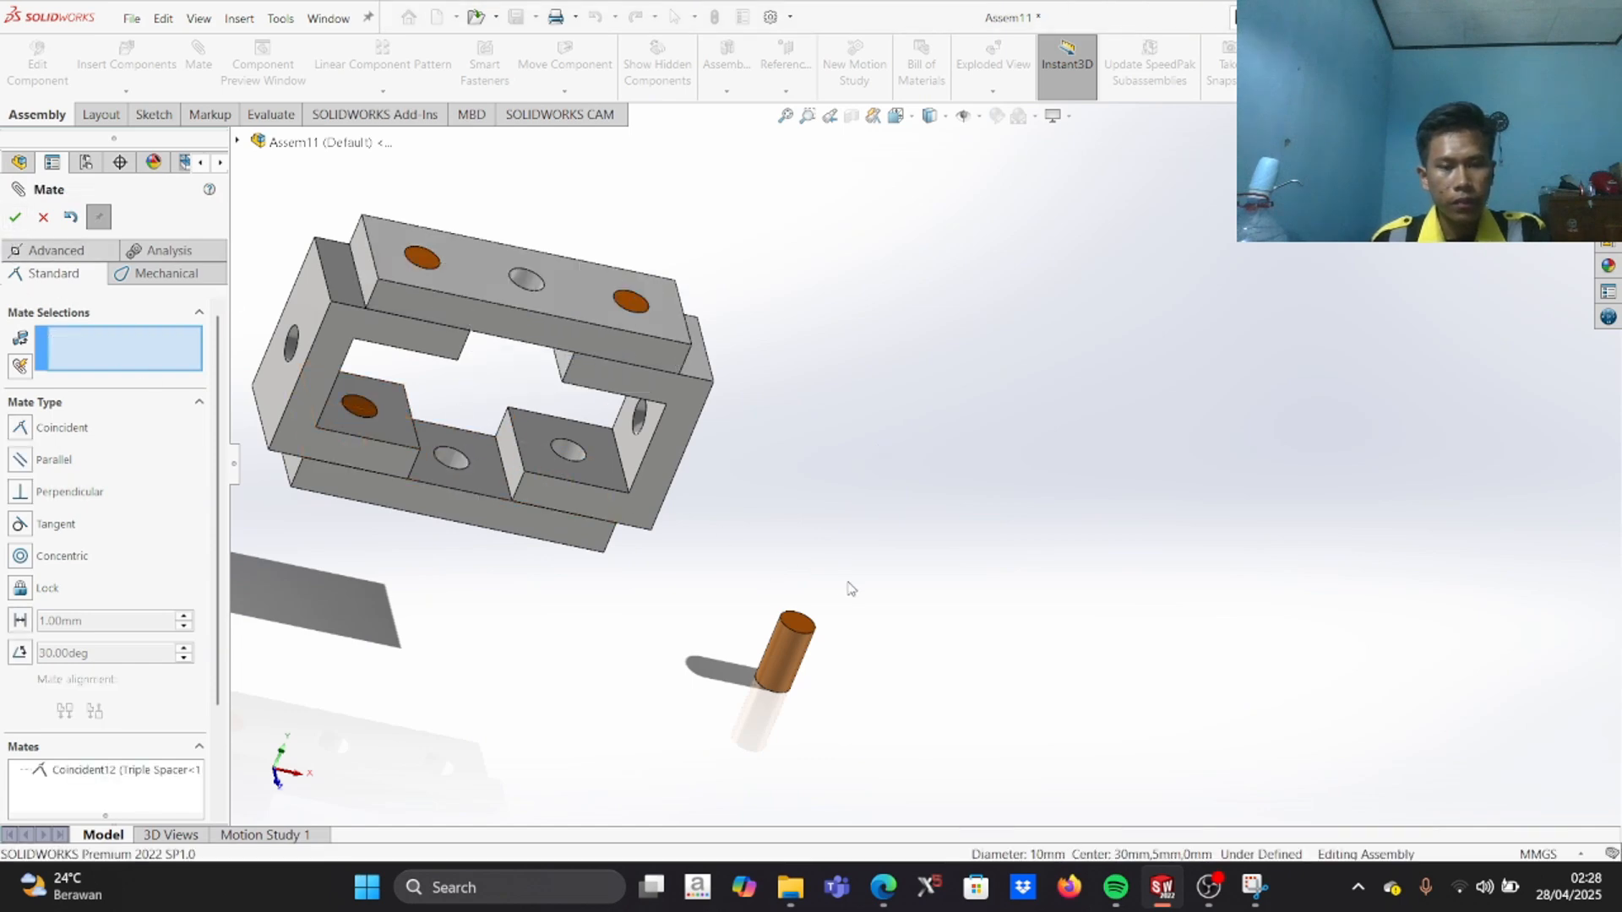
# Step: Add a coincident mate between the last loose Pin's top edge and the top edge of the second C Bracket's lower hole
pyautogui.scroll(-3, 849, 589)
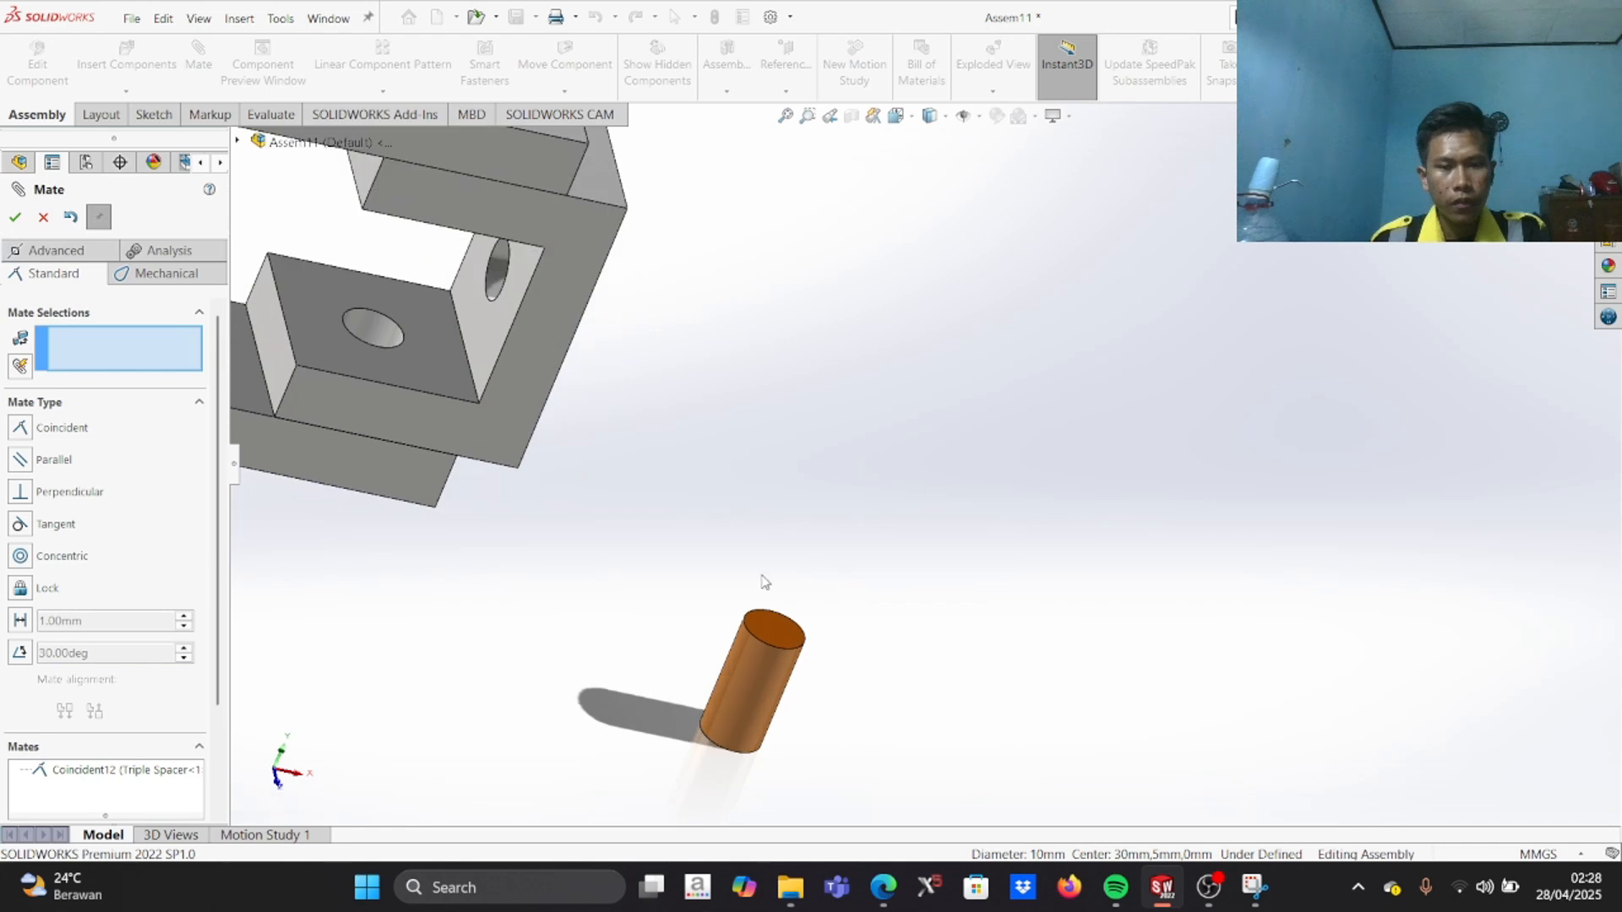
pyautogui.click(786, 622)
pyautogui.scroll(-3, 439, 388)
pyautogui.scroll(-3, 545, 365)
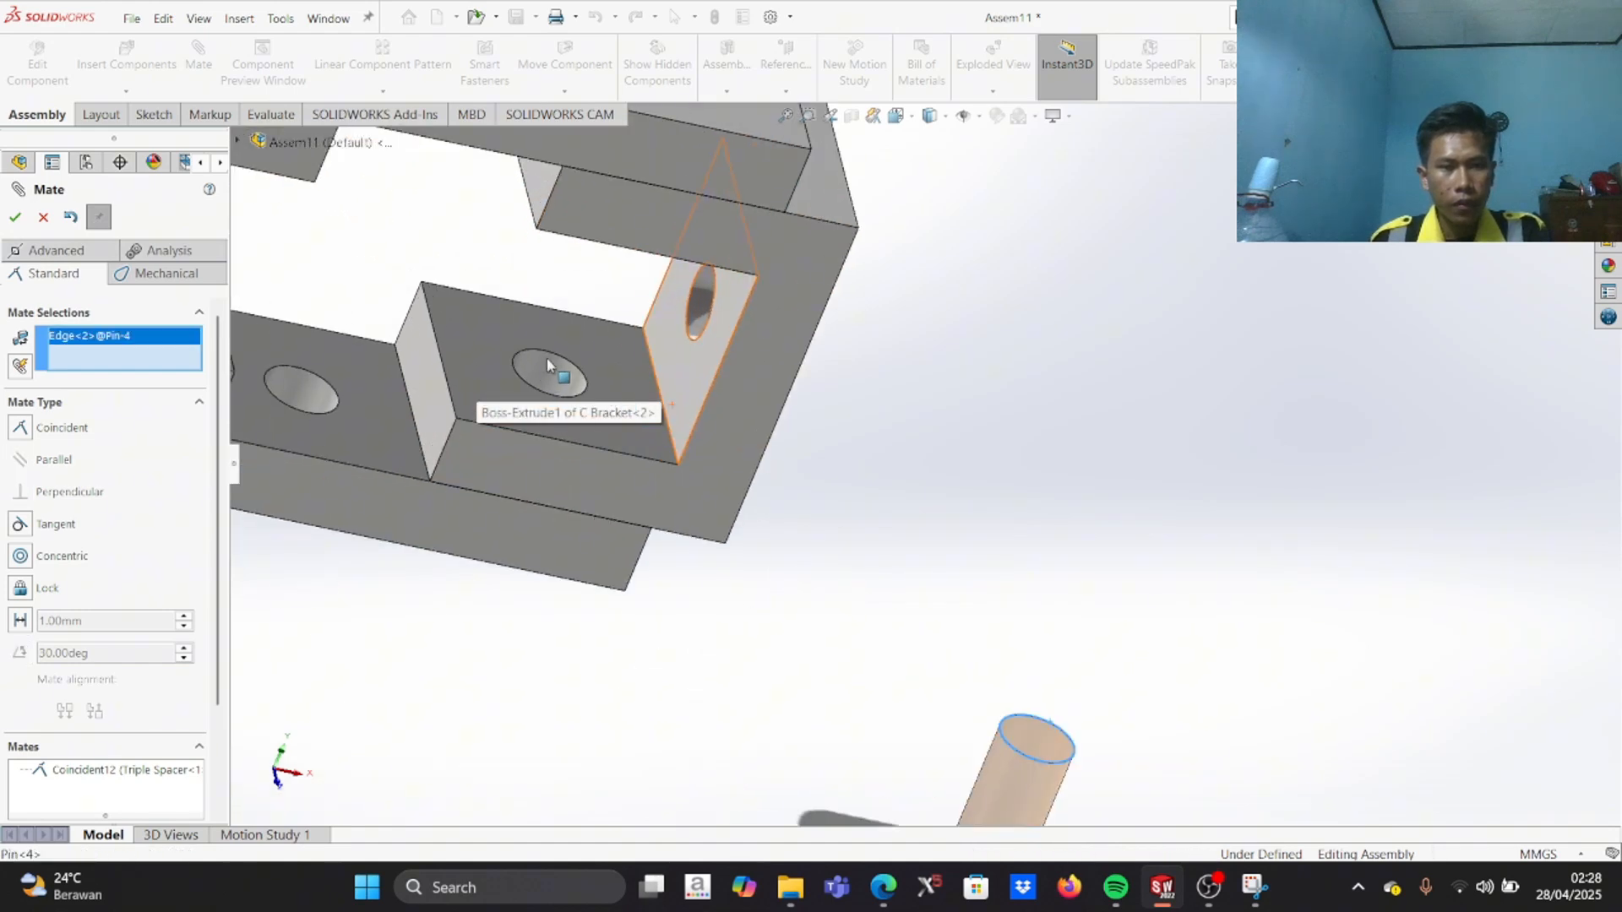
pyautogui.click(548, 364)
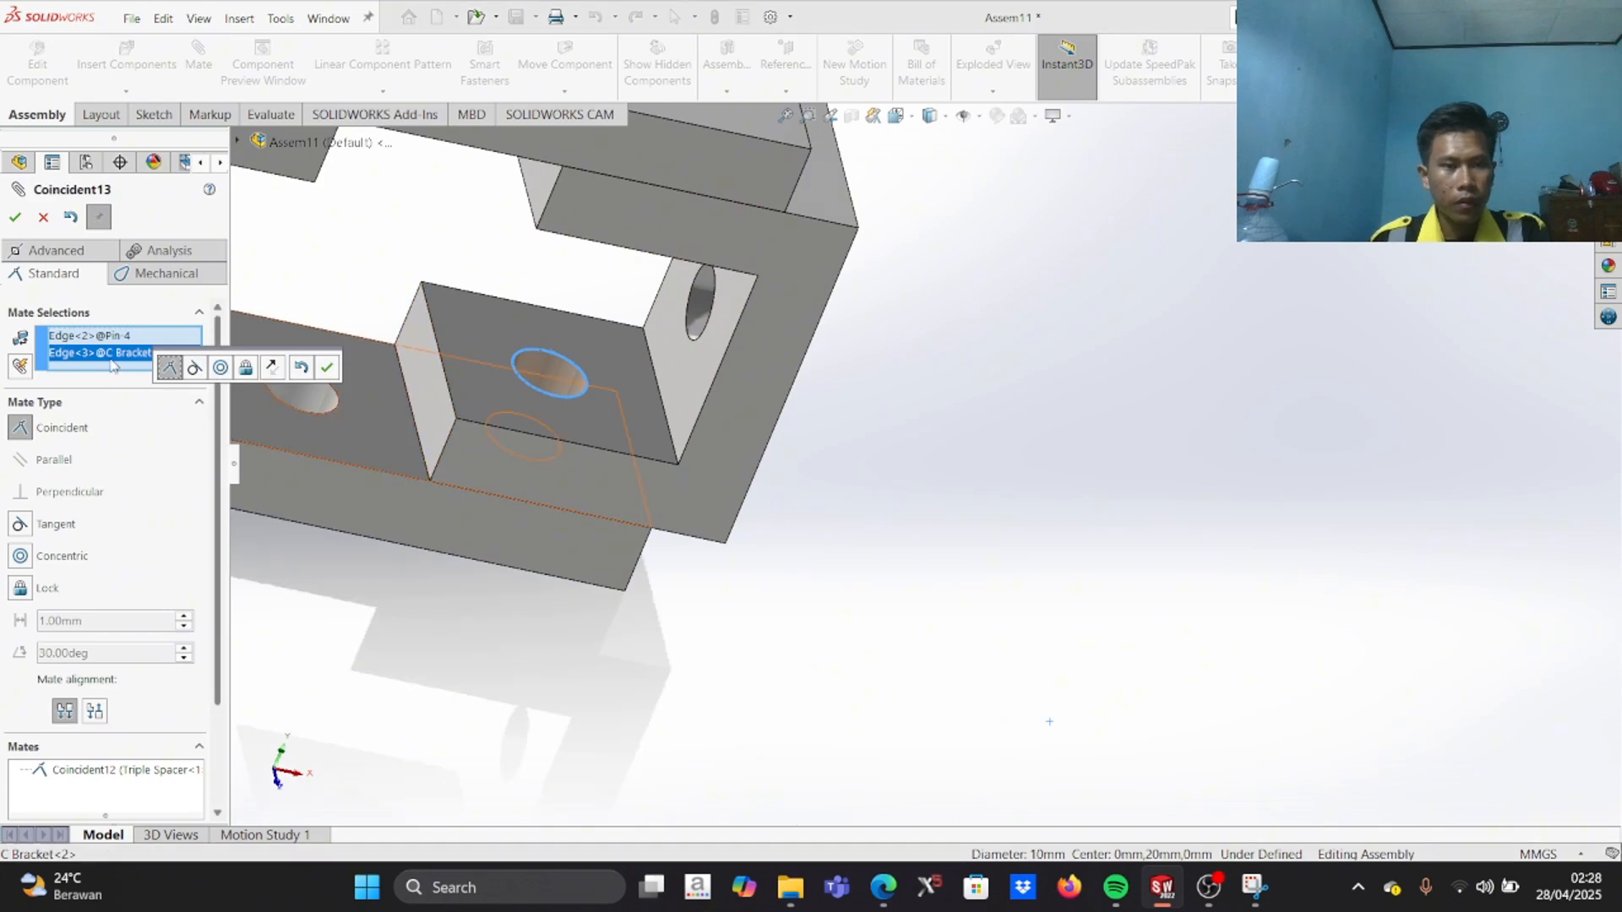
pyautogui.click(16, 218)
pyautogui.scroll(5, 786, 520)
pyautogui.moveTo(879, 587); pyautogui.dragTo(787, 515, button='middle')
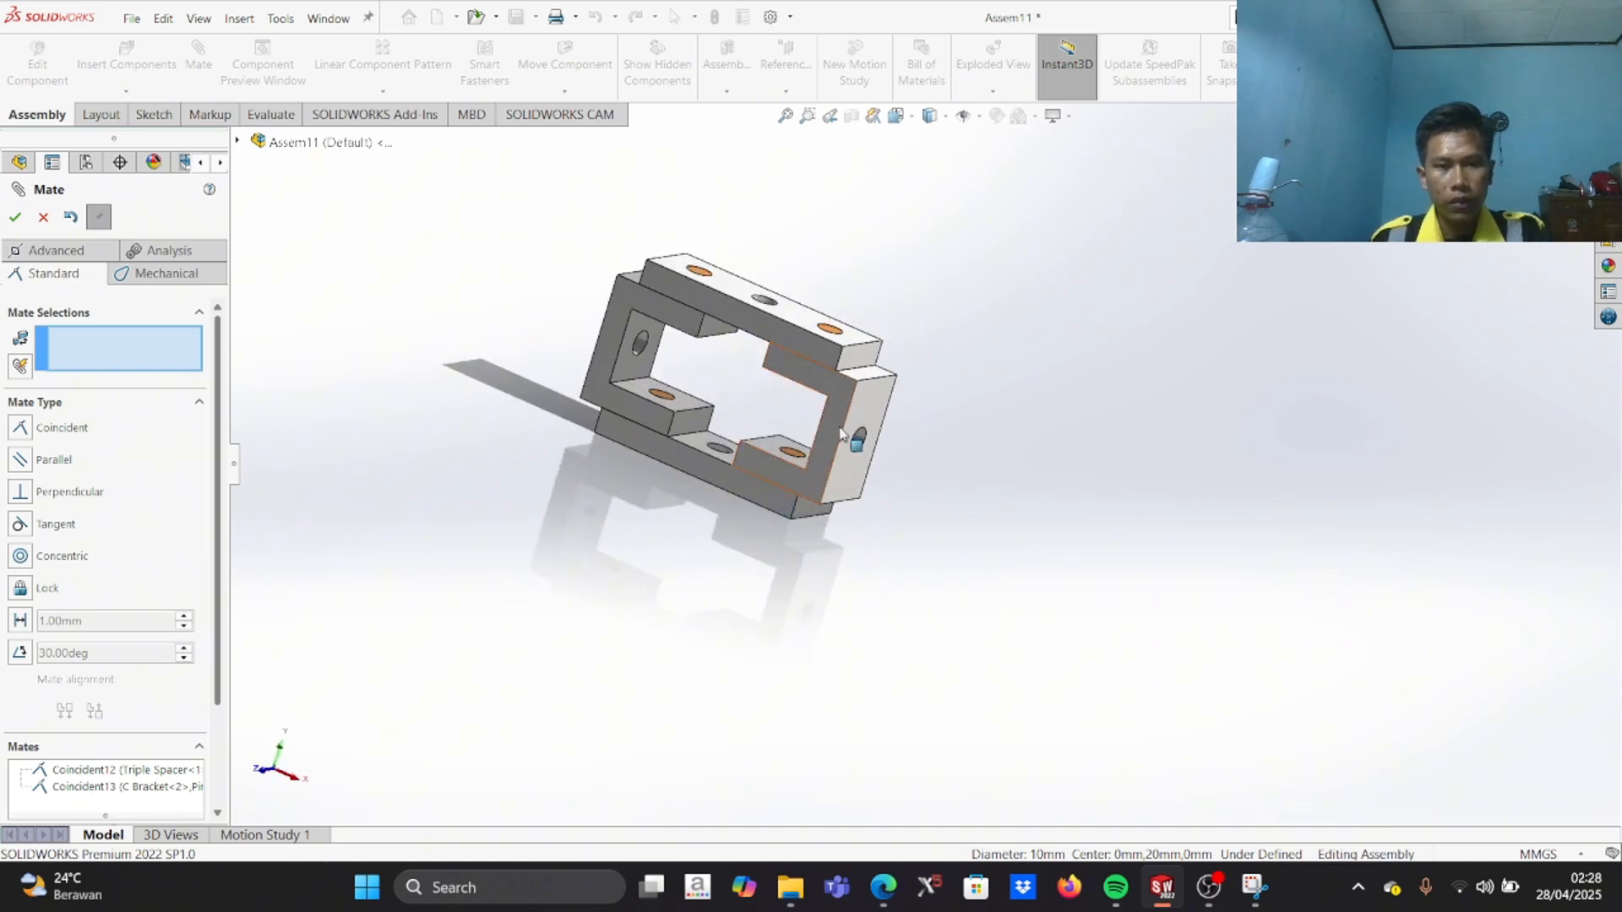
# Step: Swing the second C Bracket about its pins so its upper arm sits out of line with the upper Triple Spacer
pyautogui.click(841, 433)
pyautogui.moveTo(863, 438); pyautogui.dragTo(870, 437)
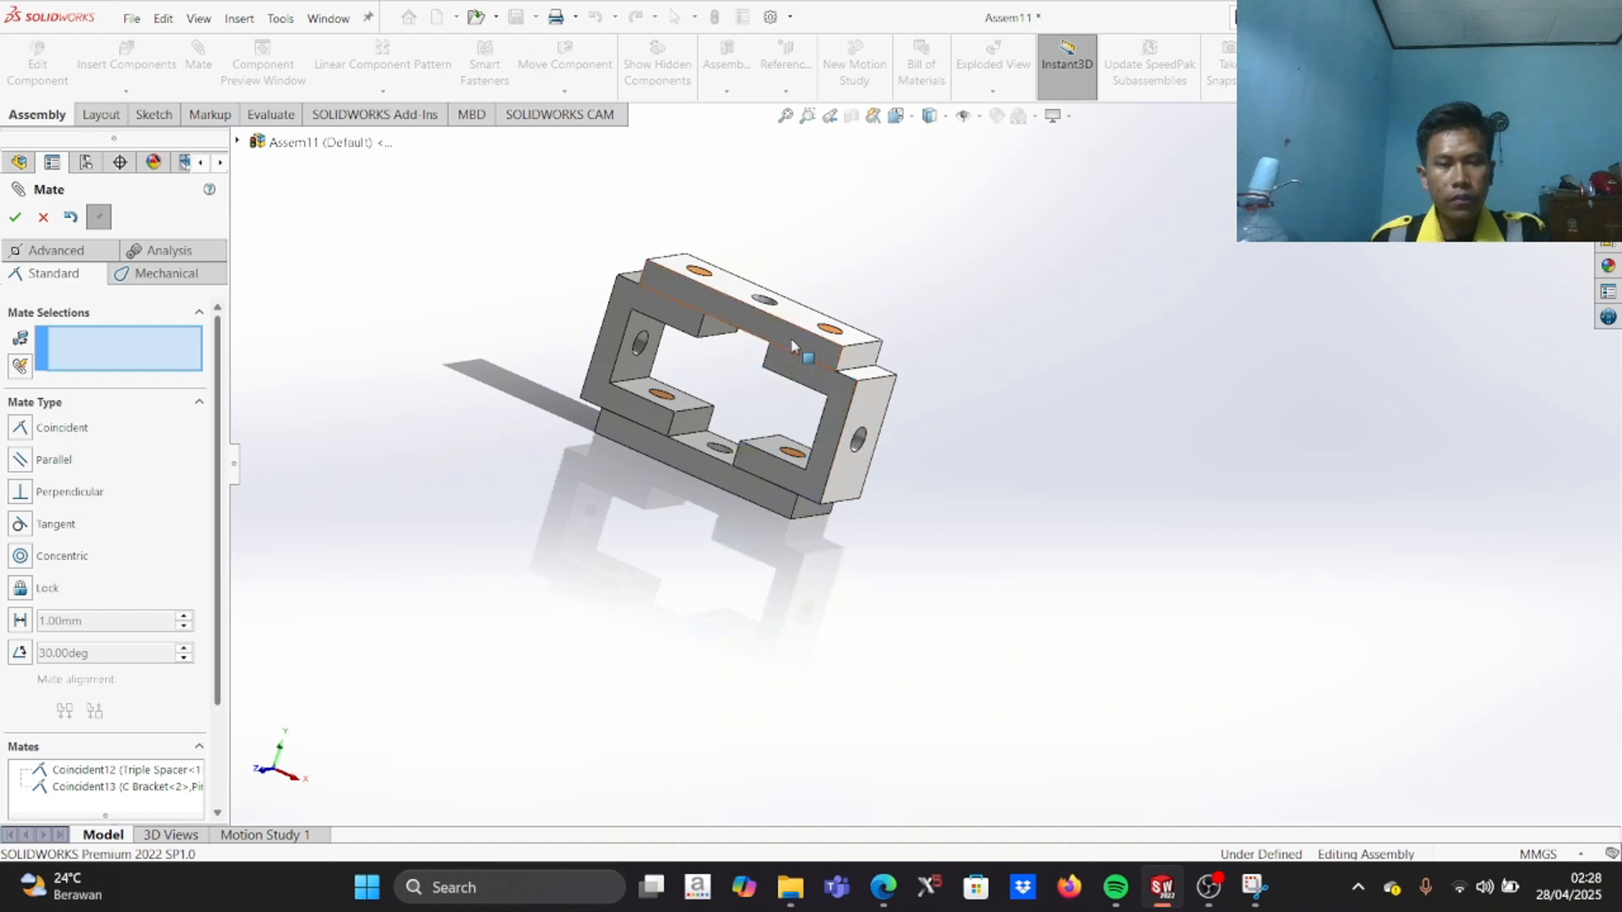
pyautogui.scroll(-3, 786, 354)
pyautogui.scroll(-2, 695, 388)
pyautogui.scroll(3, 580, 362)
pyautogui.scroll(-2, 940, 340)
pyautogui.moveTo(943, 342); pyautogui.dragTo(809, 418, button='middle')
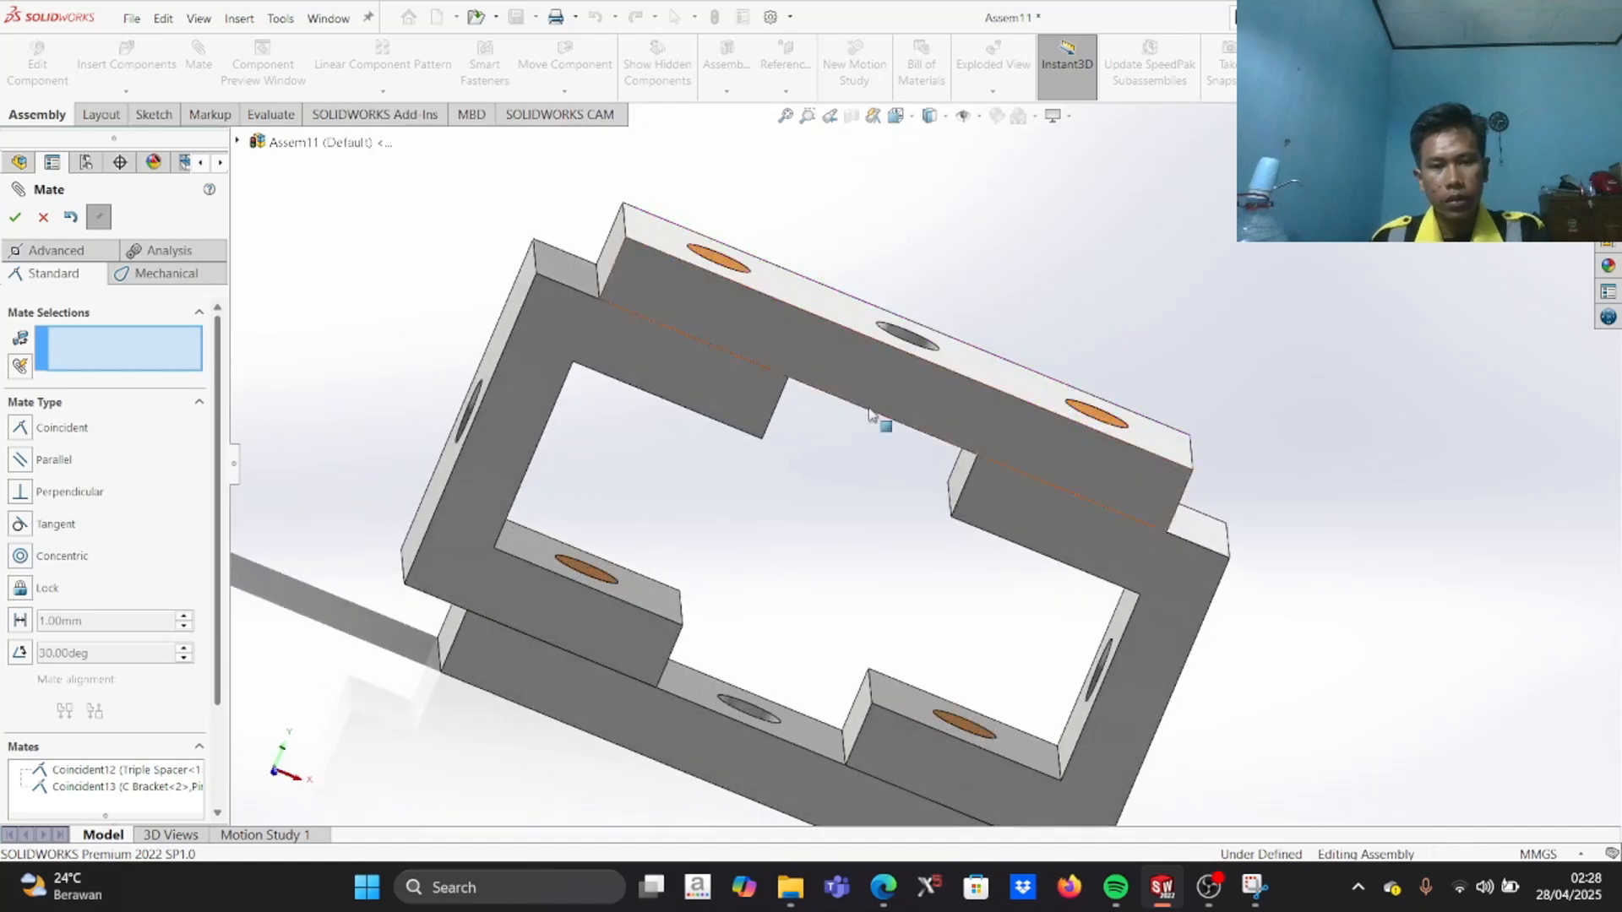
pyautogui.scroll(-5, 808, 419)
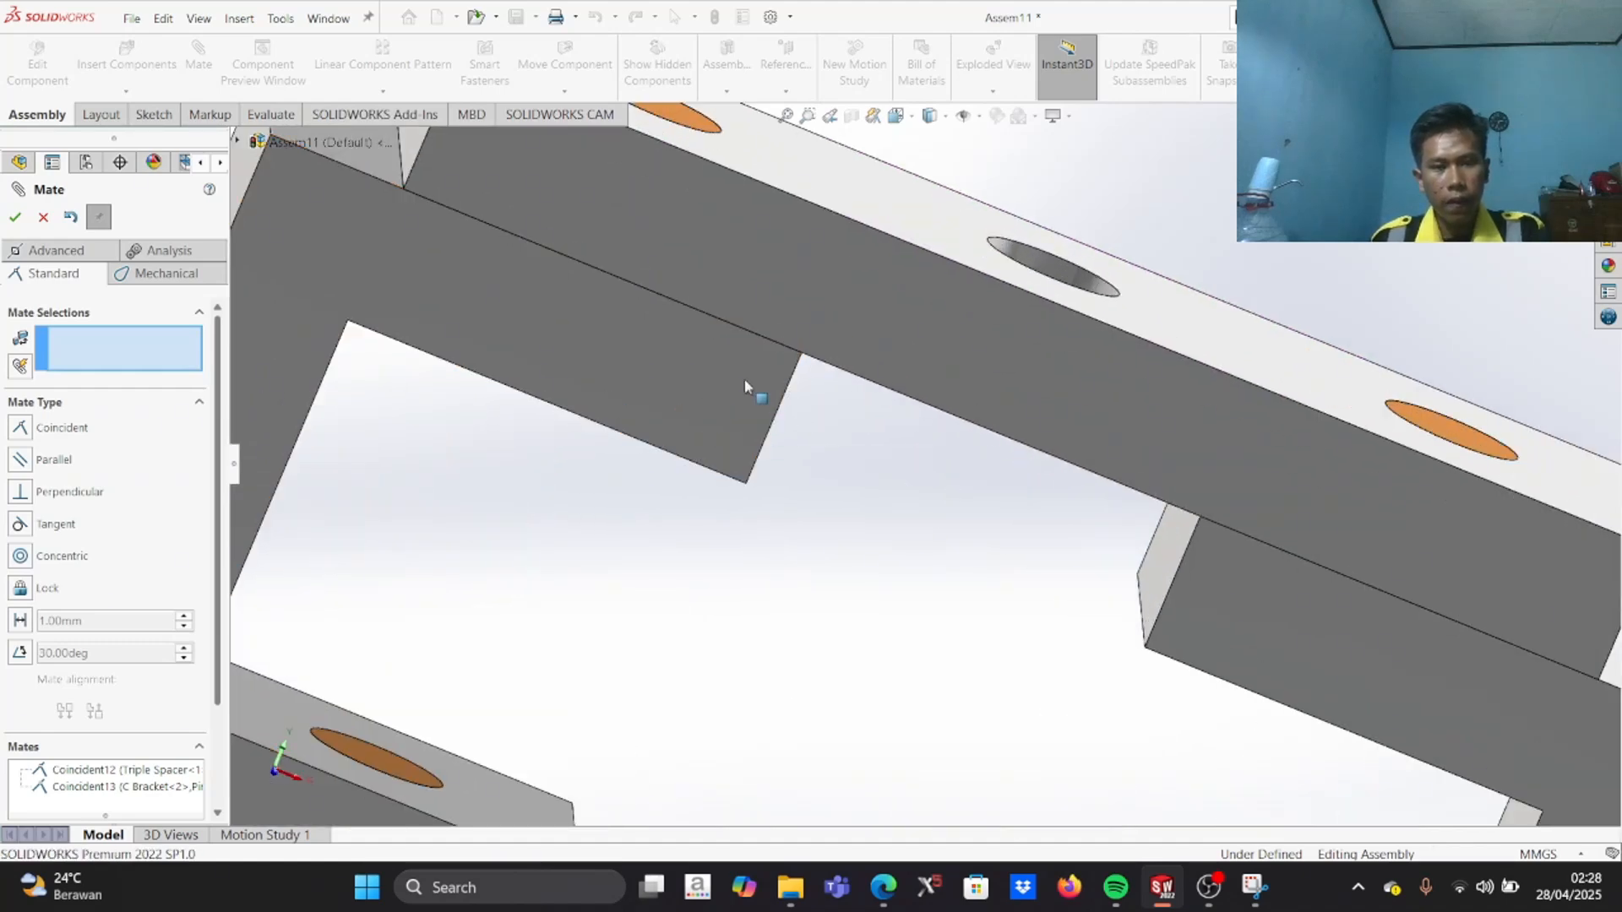
pyautogui.moveTo(1238, 608); pyautogui.dragTo(1252, 570)
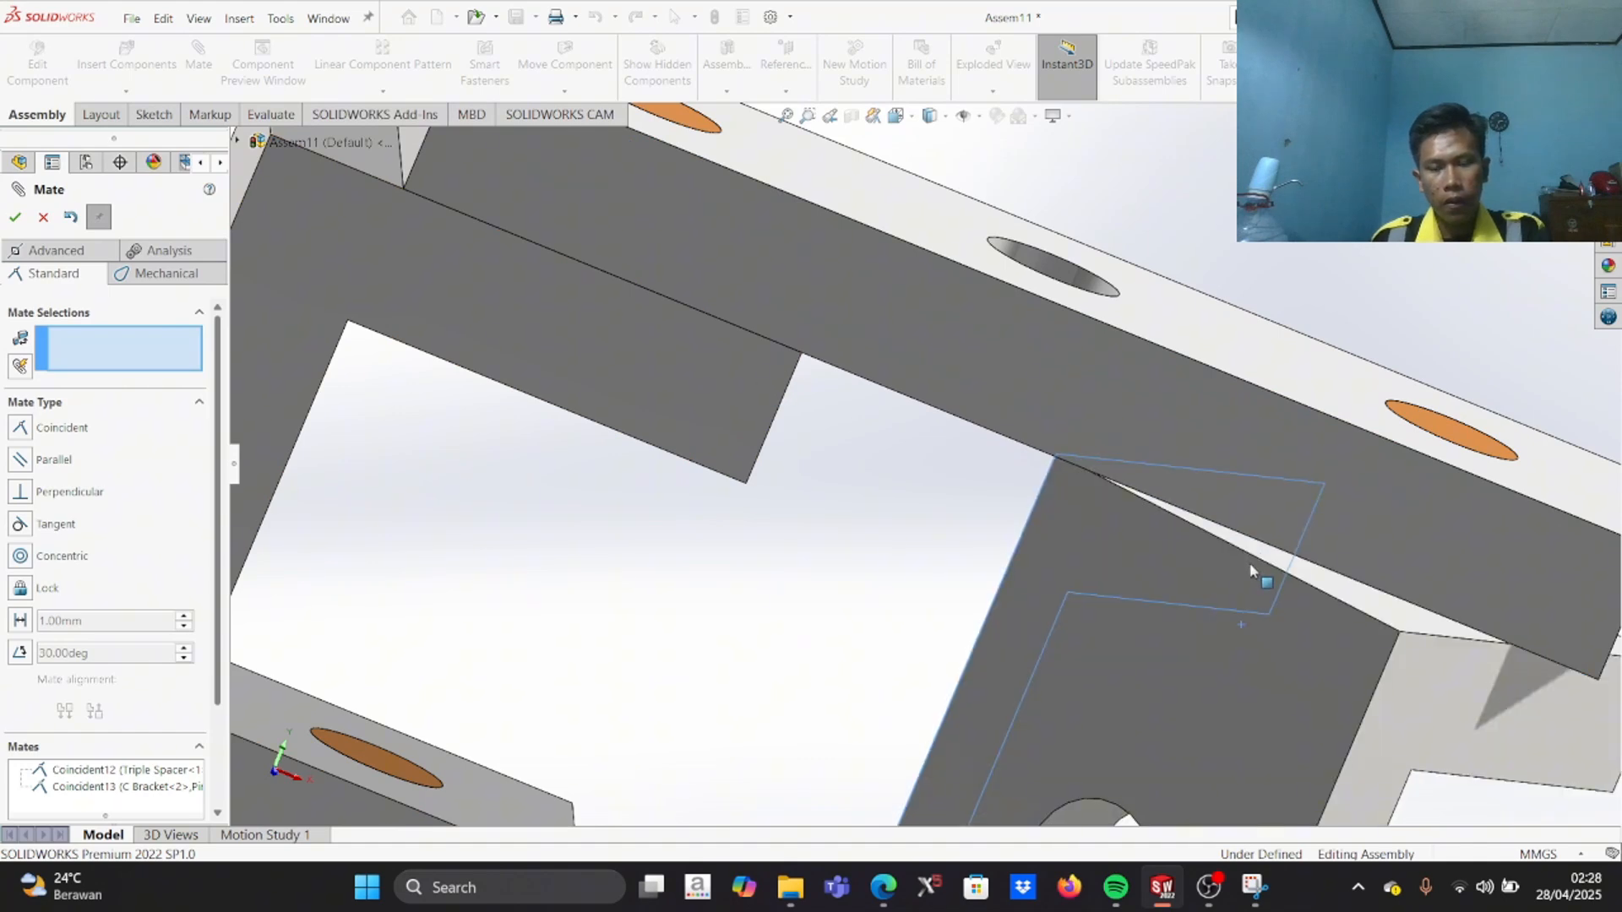
pyautogui.scroll(1, 1089, 591)
pyautogui.scroll(5, 1087, 585)
pyautogui.scroll(-3, 1166, 608)
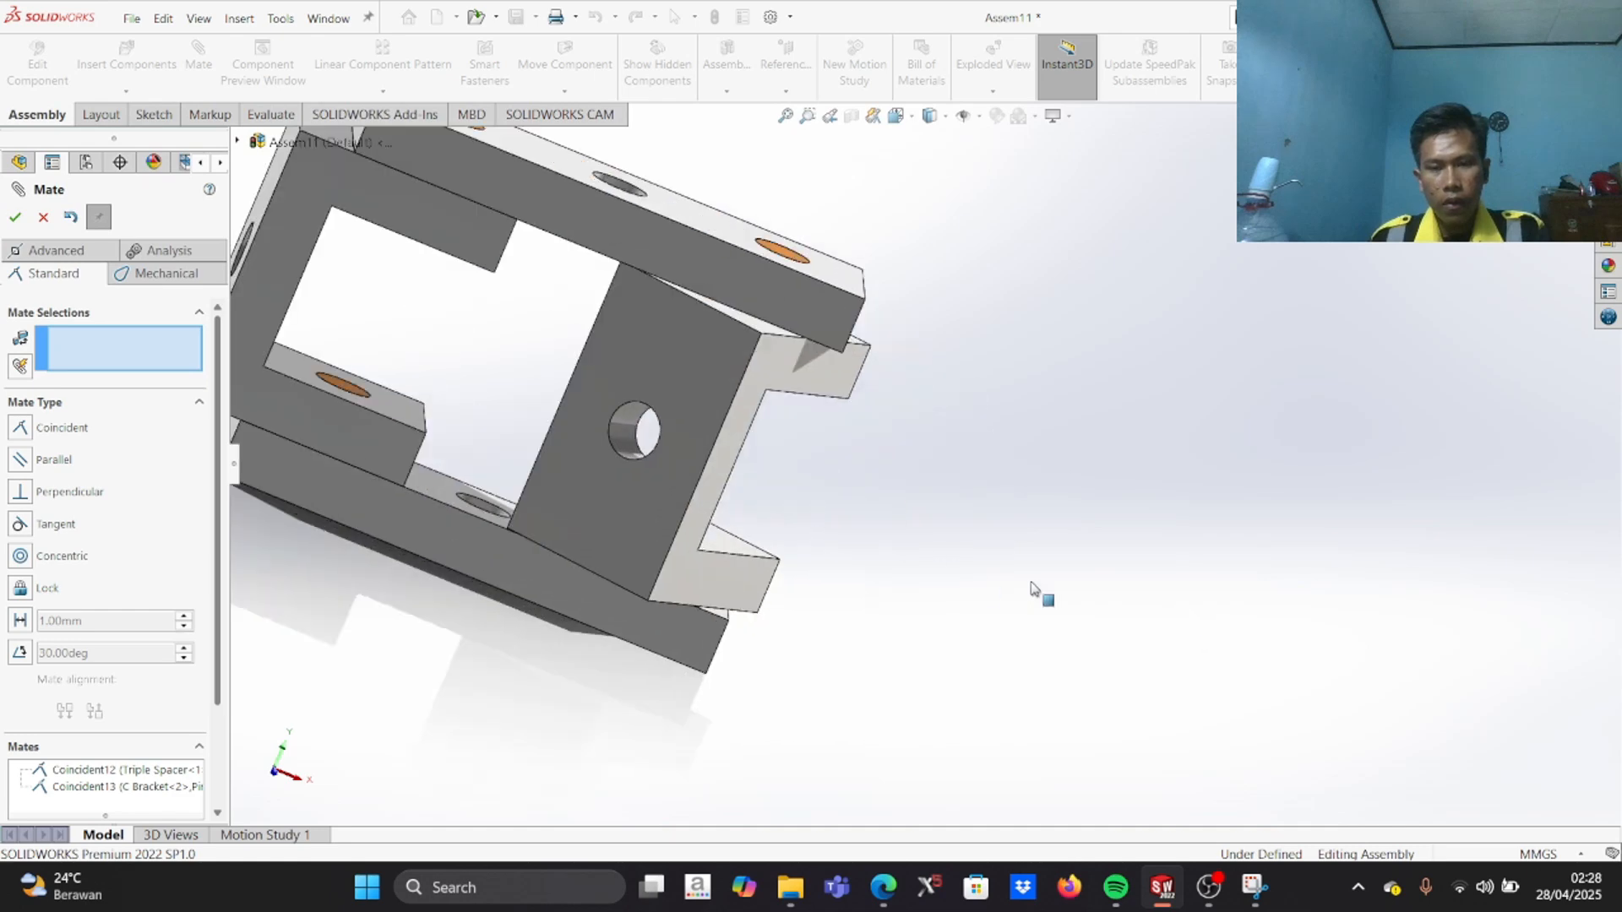
pyautogui.moveTo(676, 461); pyautogui.dragTo(1013, 456)
# Step: Add a coincident mate between the upper Triple Spacer's lower front edge and the front top edge of the second C Bracket's upper arm
pyautogui.scroll(-5, 779, 303)
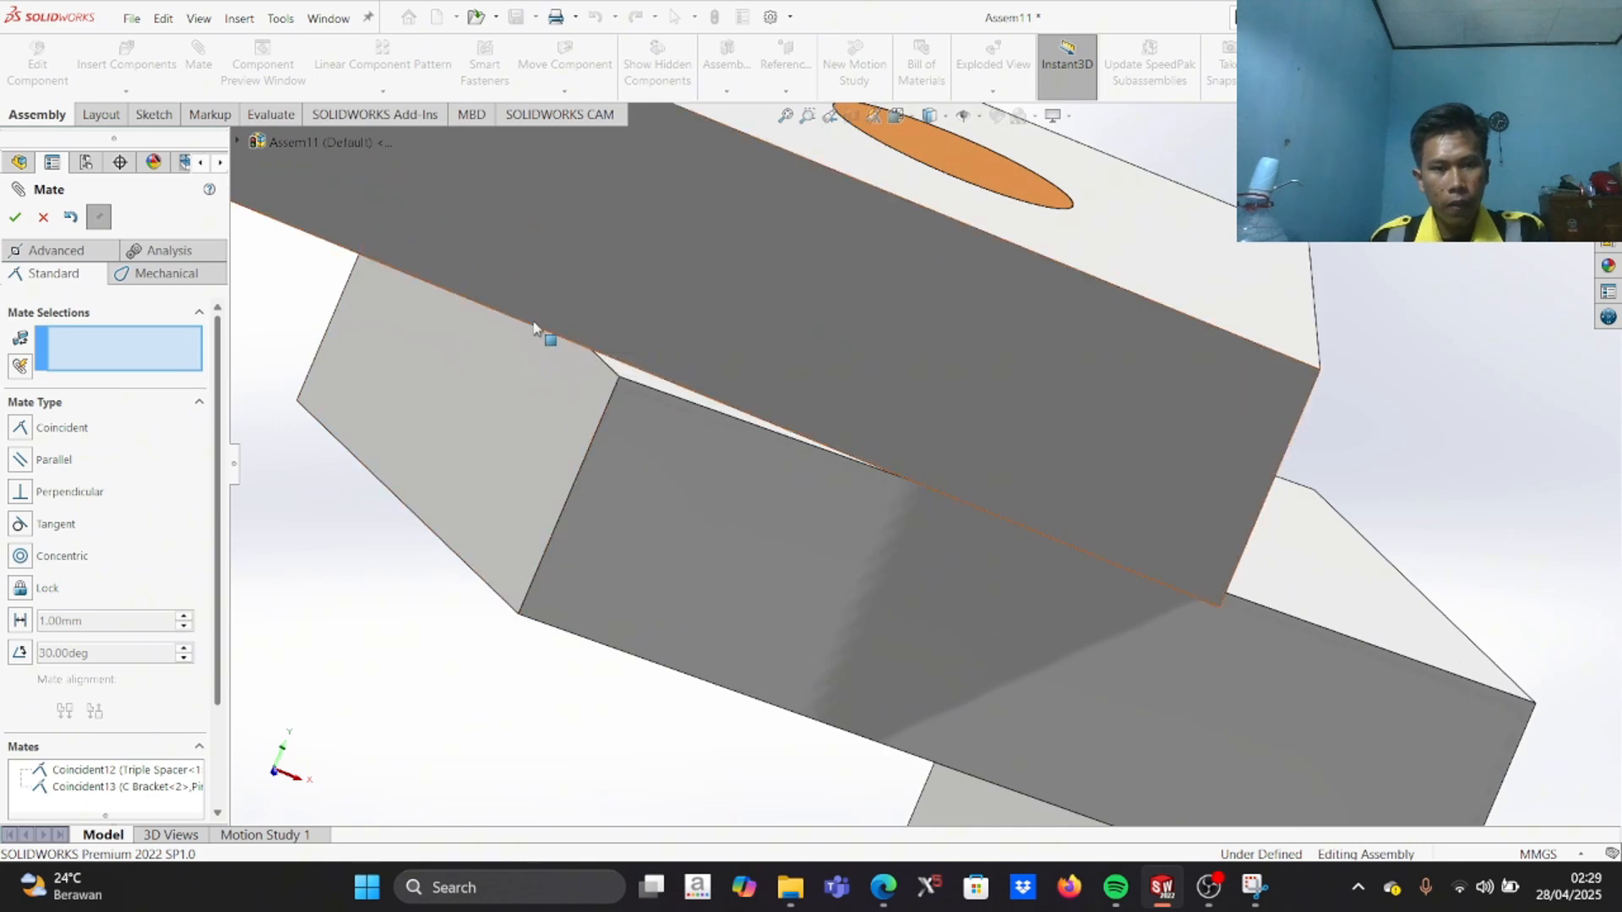
pyautogui.click(533, 328)
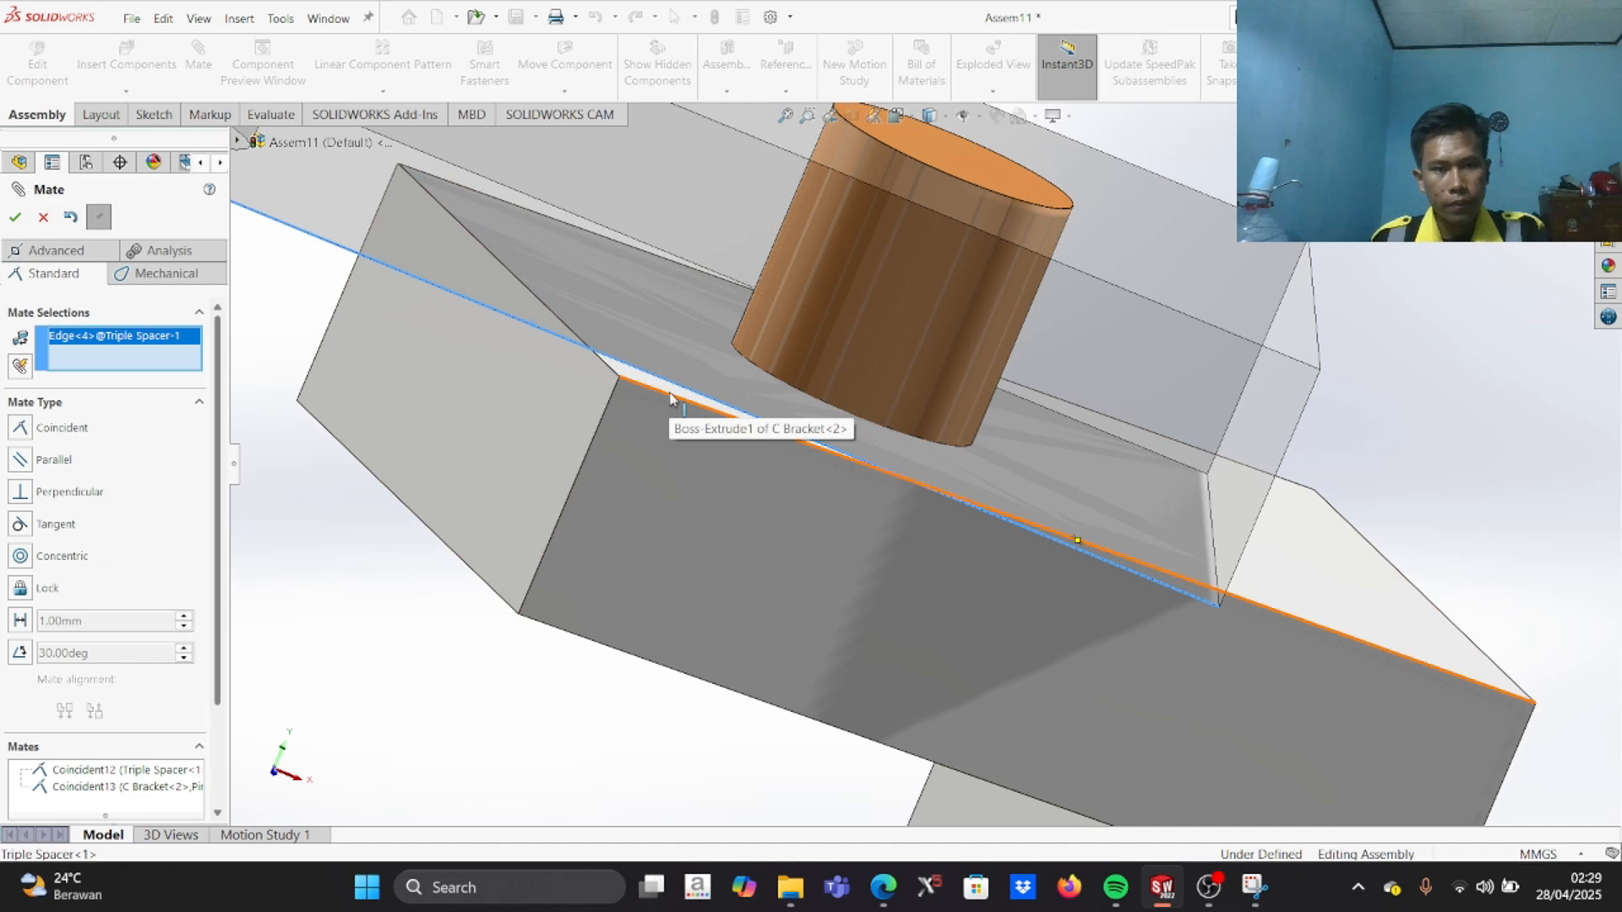
pyautogui.click(672, 383)
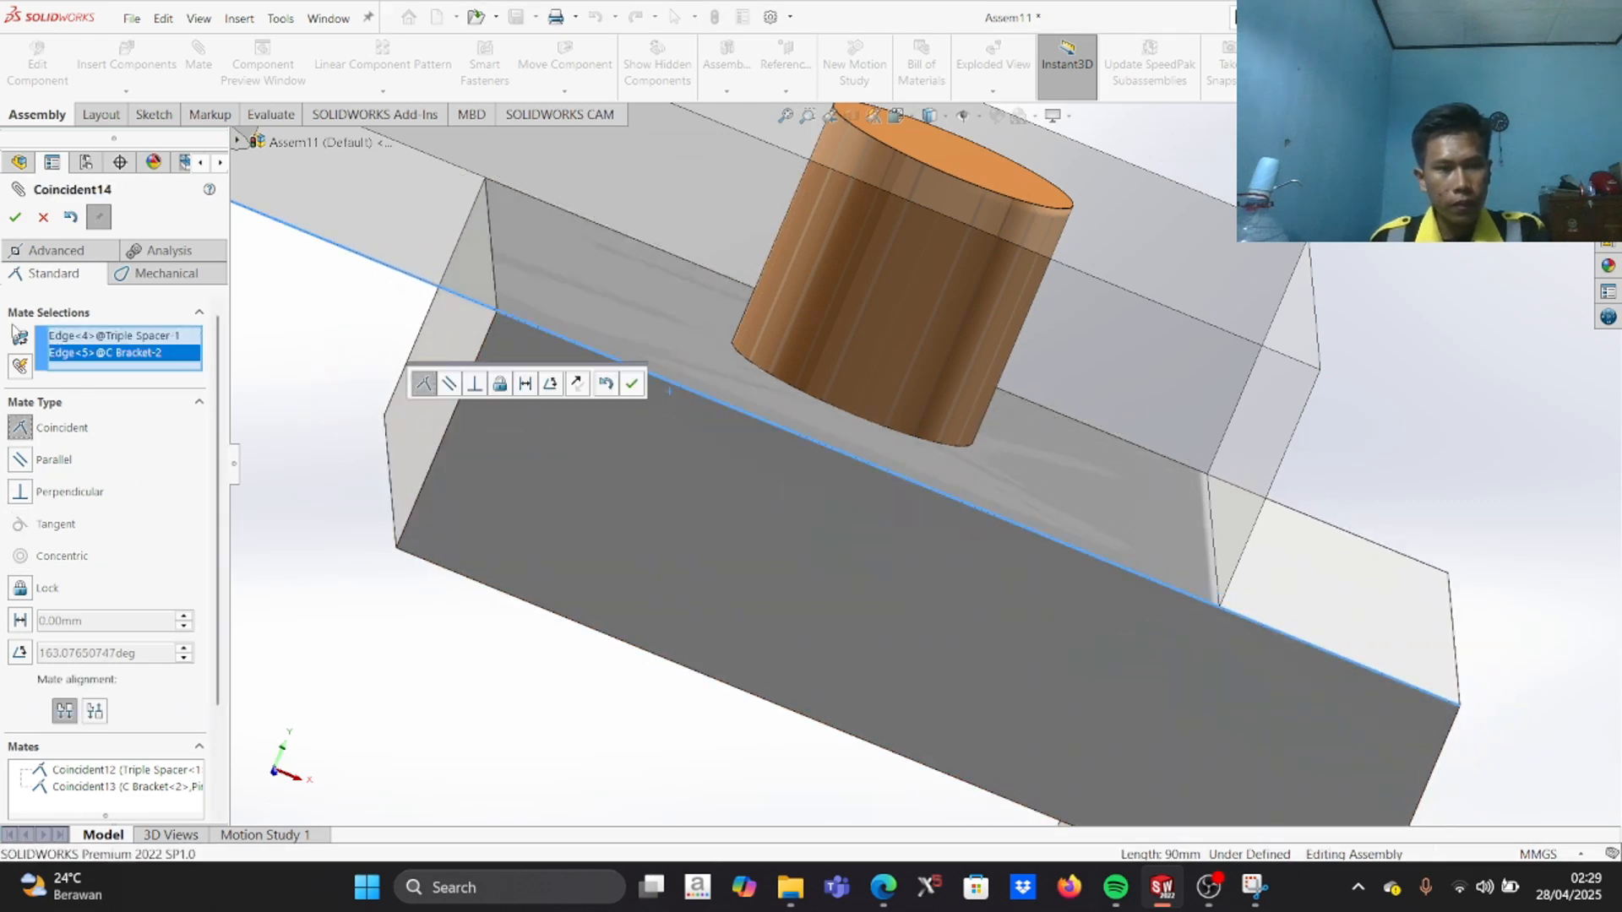
pyautogui.click(16, 217)
# Step: Swing the linked parts aside and add a coincident mate between the fixed C Bracket's upper arm top edge and the upper Triple Spacer's lower front edge
pyautogui.scroll(6, 601, 453)
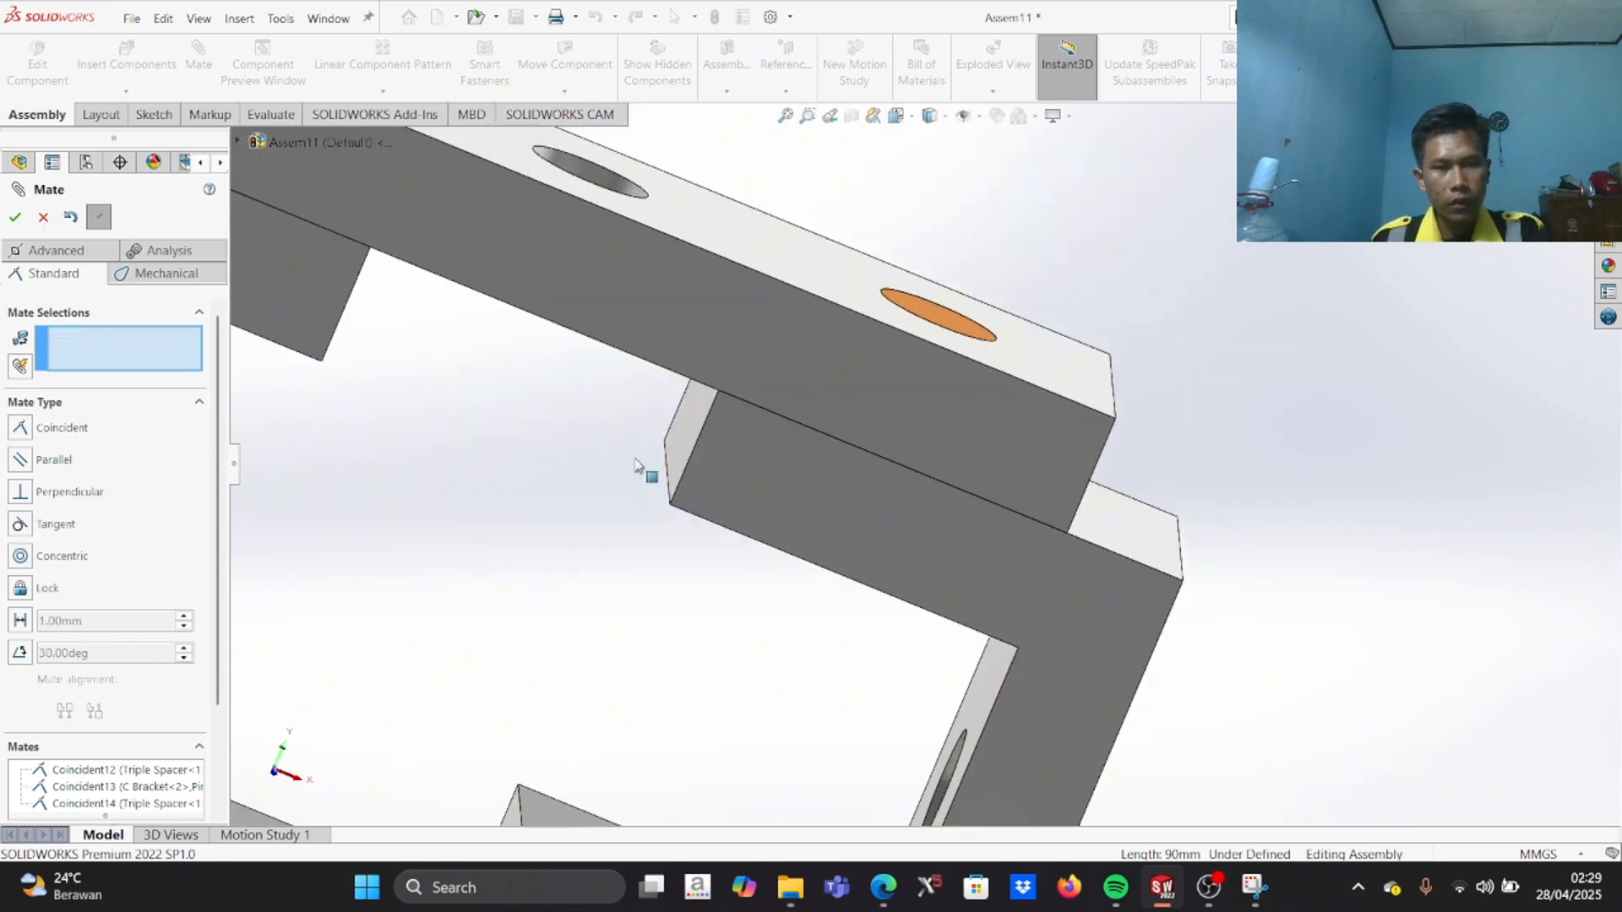
pyautogui.scroll(3, 803, 501)
pyautogui.moveTo(802, 503); pyautogui.dragTo(890, 330, button='middle')
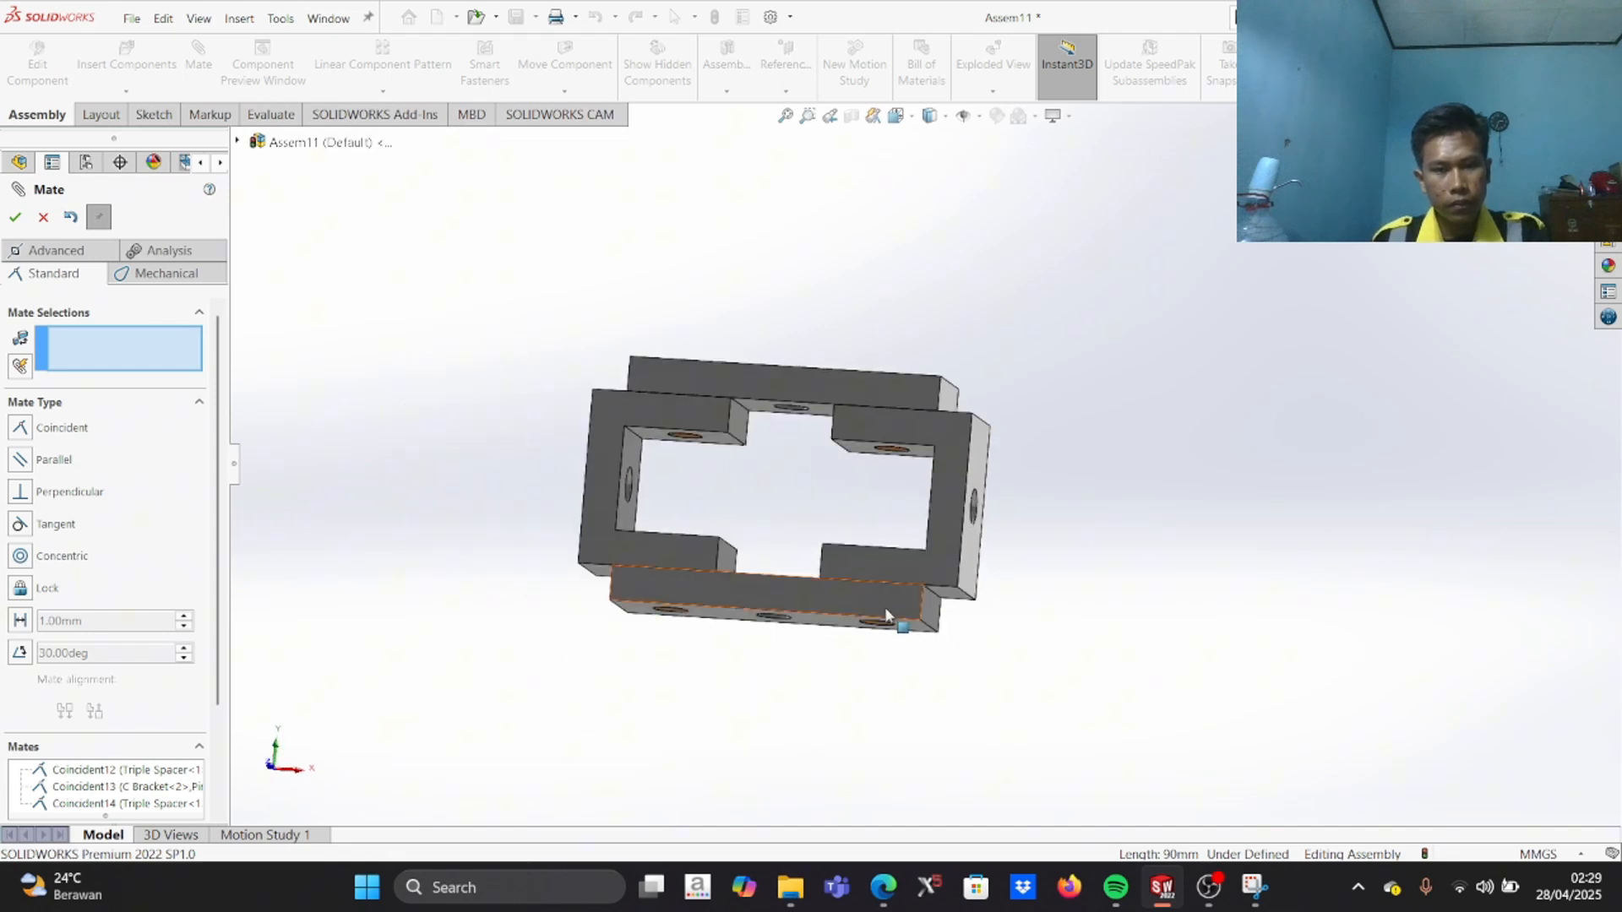
pyautogui.moveTo(782, 584); pyautogui.dragTo(929, 577)
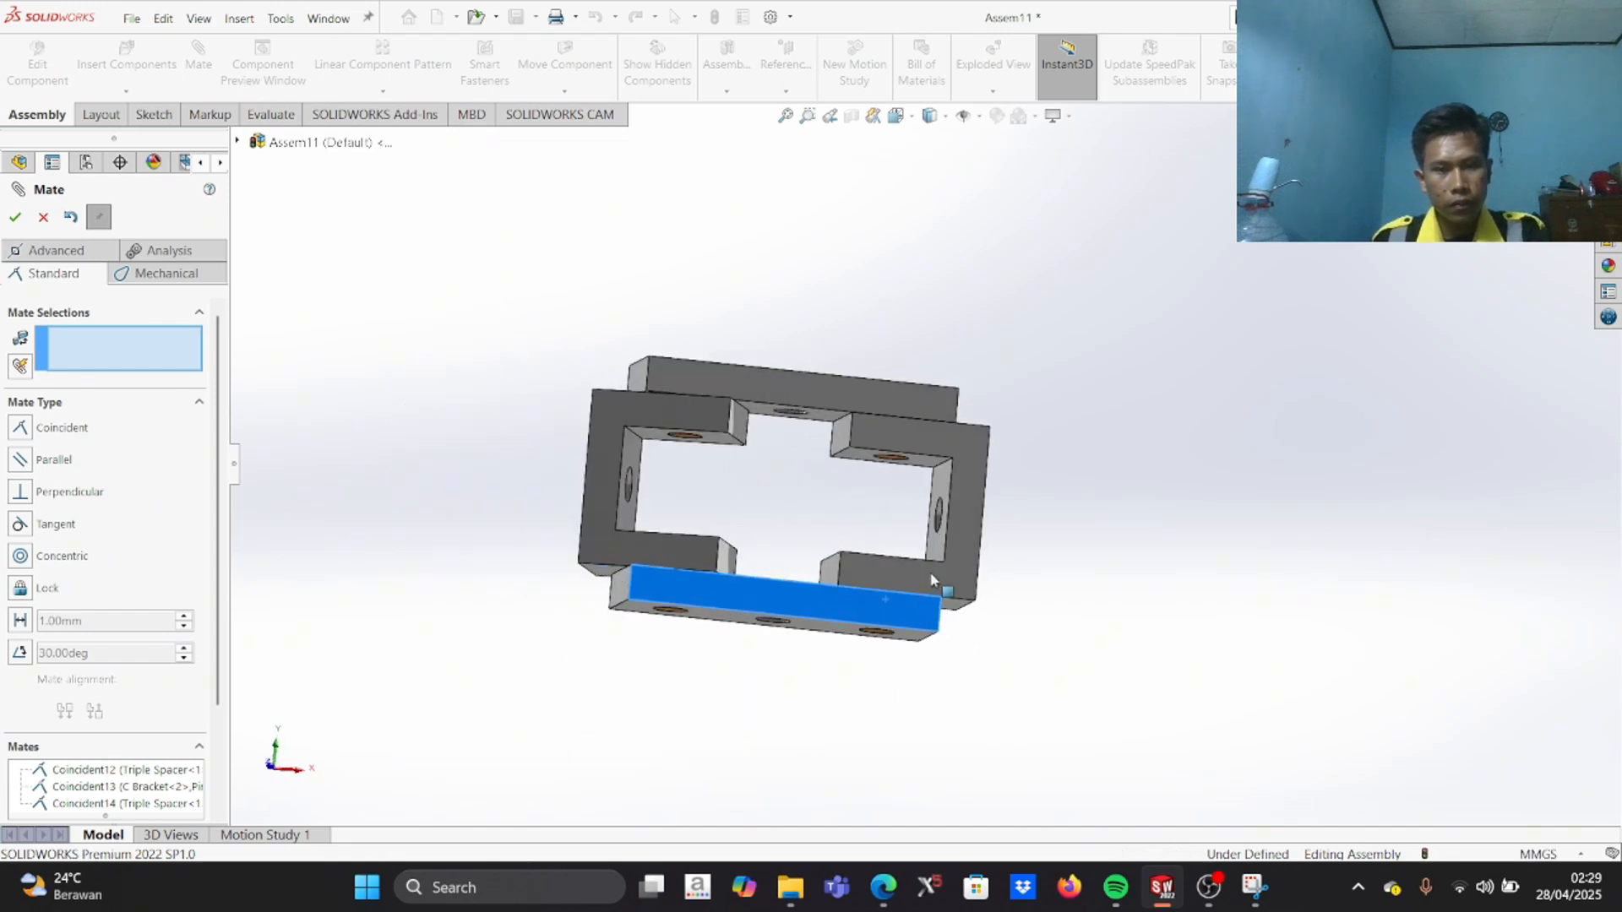
pyautogui.scroll(-10, 677, 549)
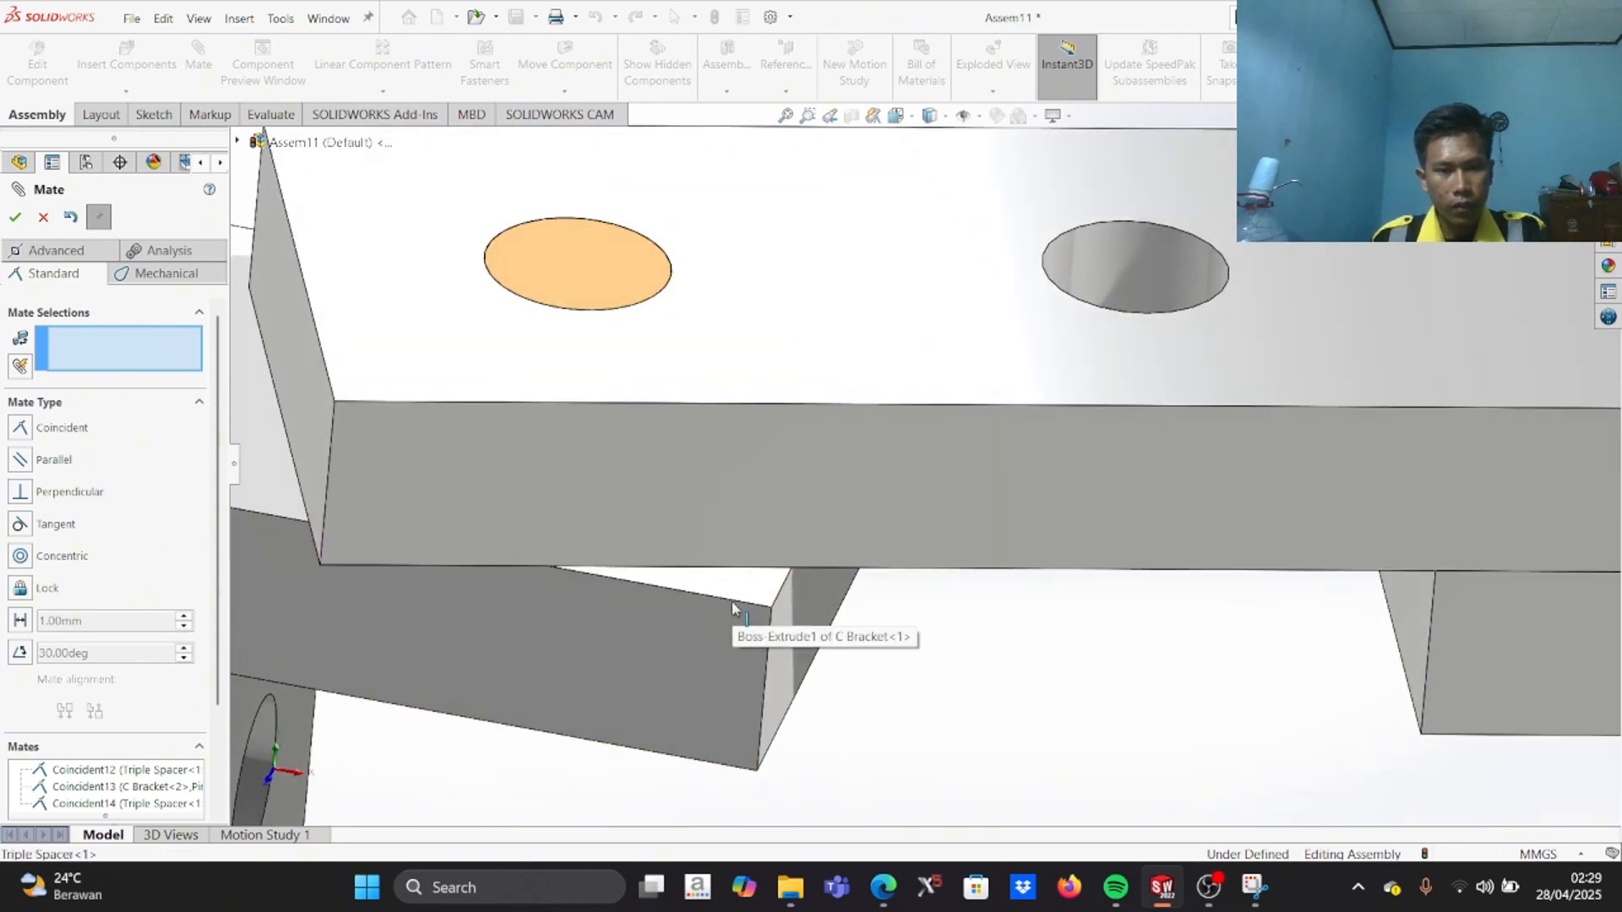
pyautogui.click(732, 608)
pyautogui.click(824, 570)
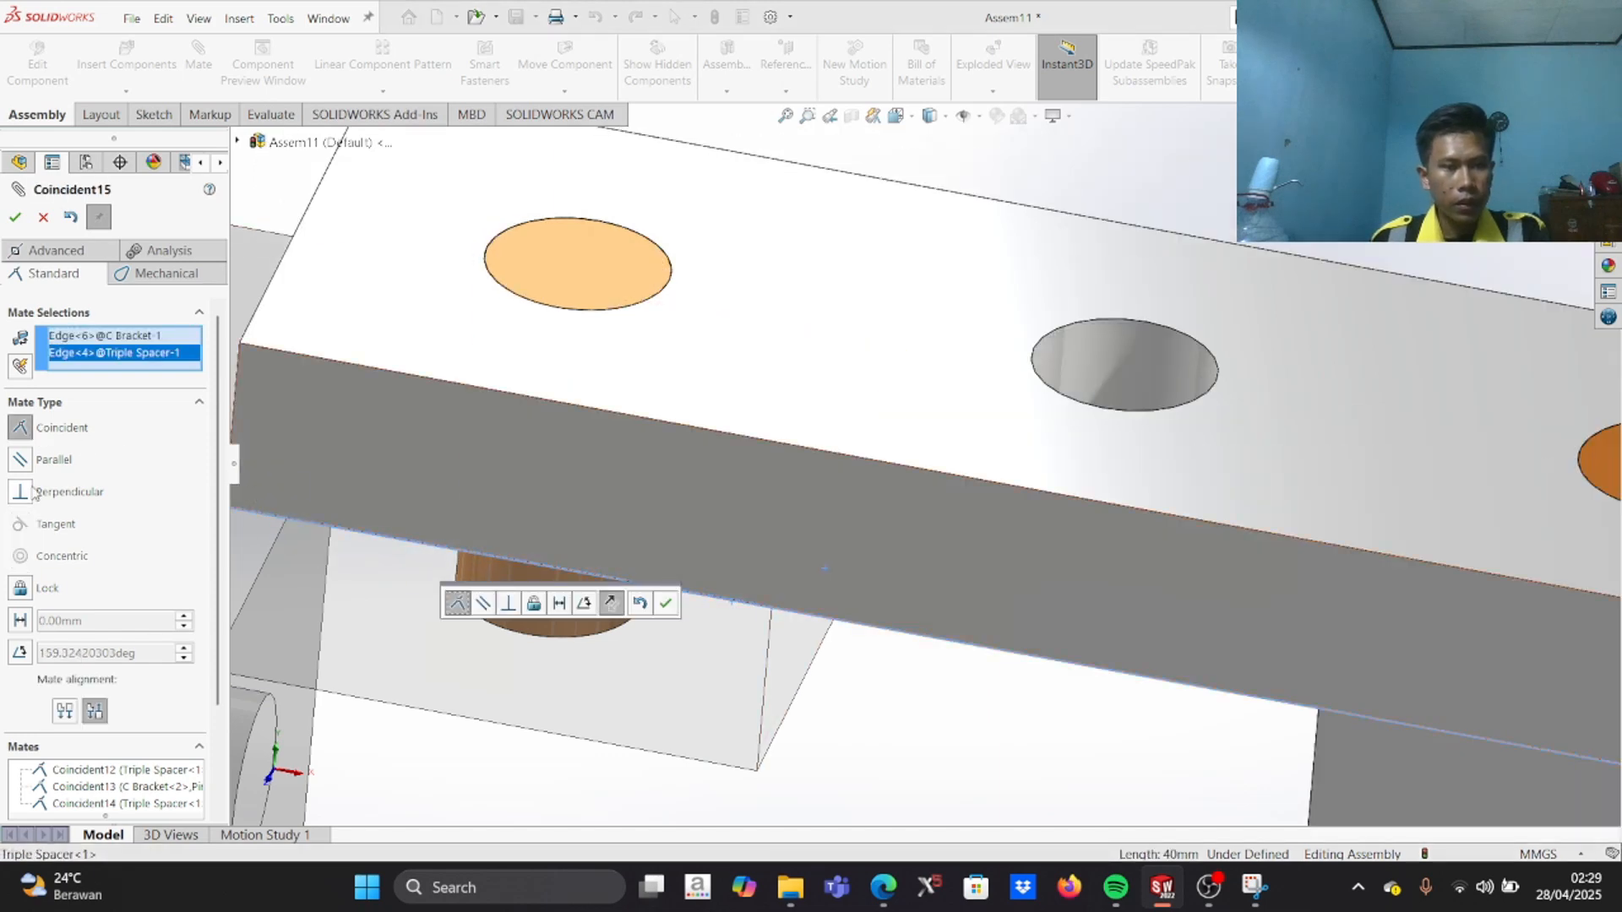
pyautogui.click(16, 217)
# Step: Add a lock mate between the top face of the Pin above the fixed C Bracket and the upper Triple Spacer's long front face
pyautogui.scroll(3, 888, 625)
pyautogui.scroll(3, 929, 650)
pyautogui.scroll(-3, 949, 654)
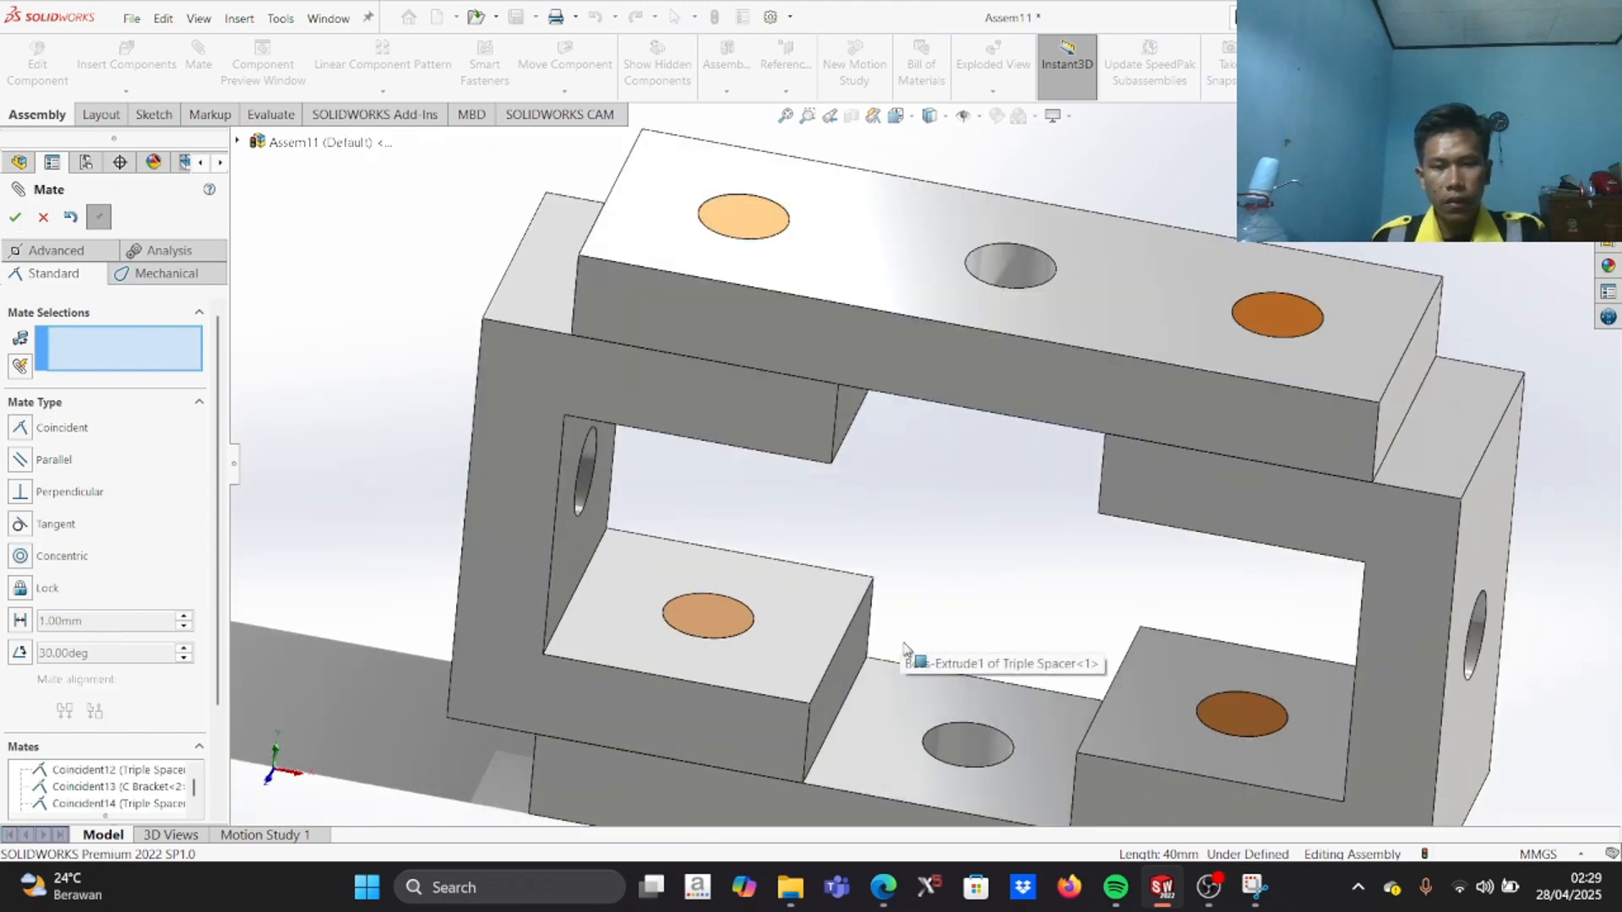
pyautogui.scroll(3, 845, 692)
pyautogui.scroll(2, 865, 699)
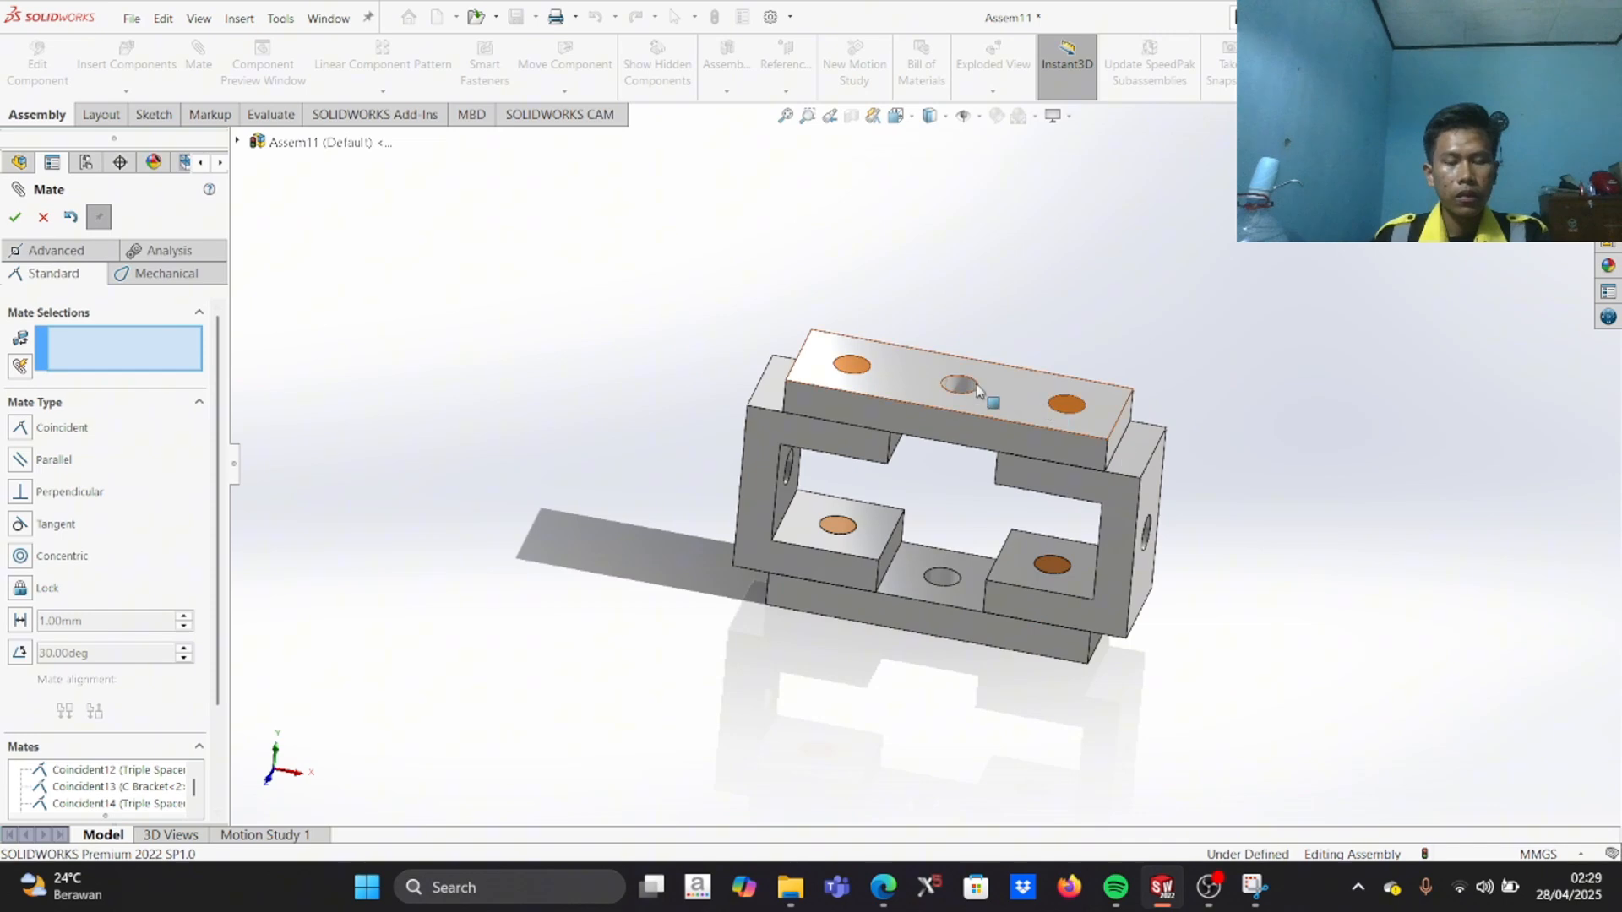
pyautogui.scroll(-3, 872, 365)
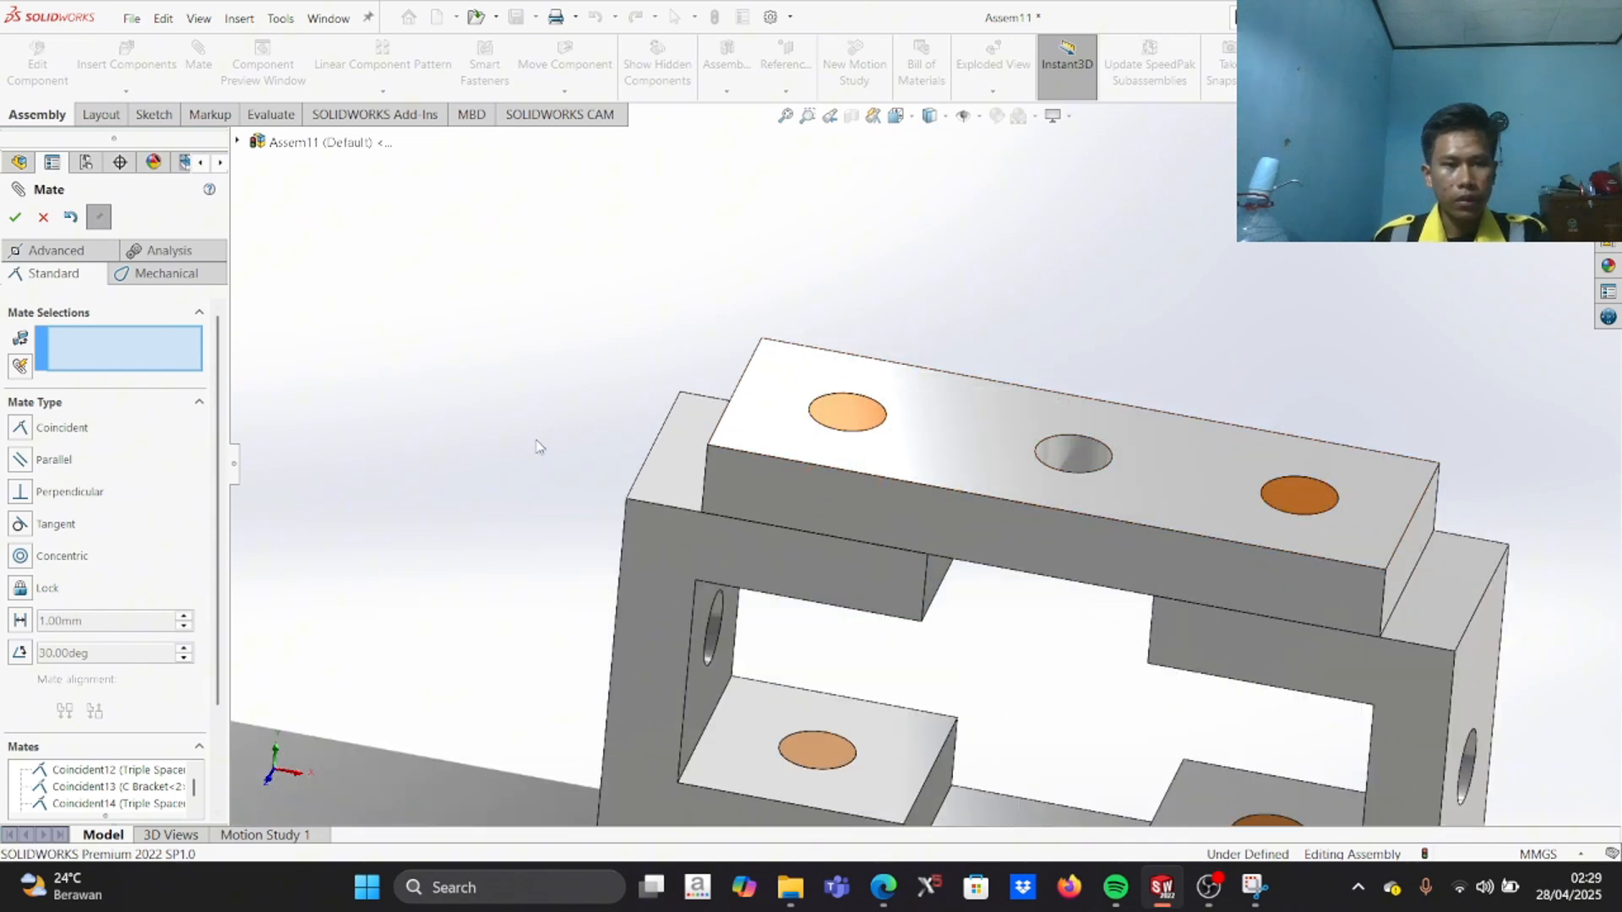
pyautogui.click(870, 425)
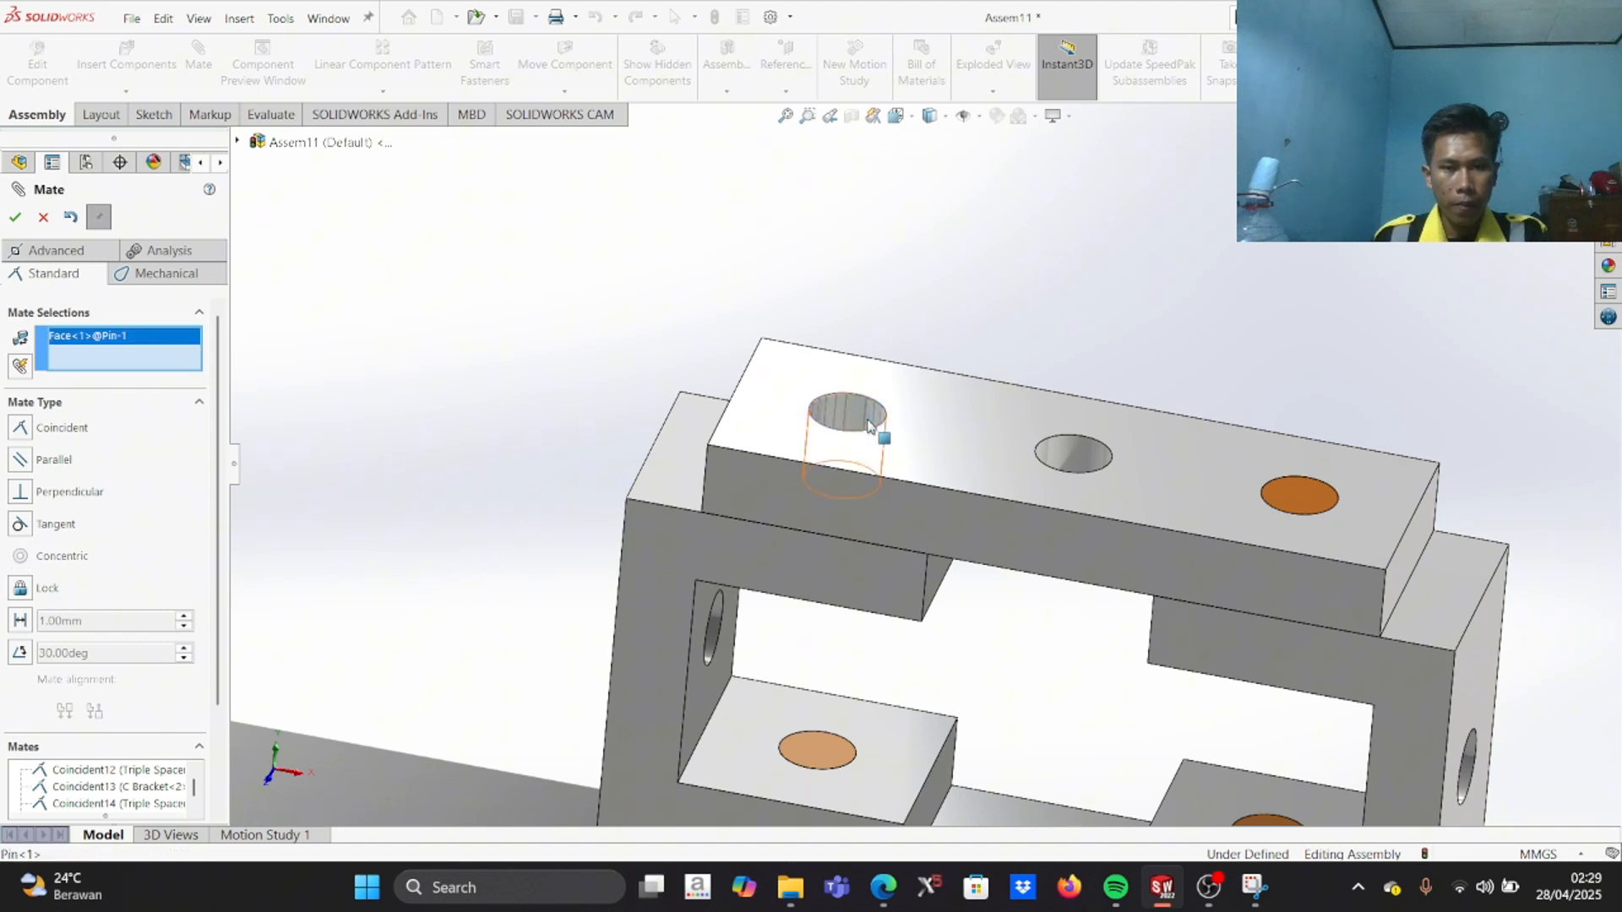
pyautogui.scroll(-2, 883, 429)
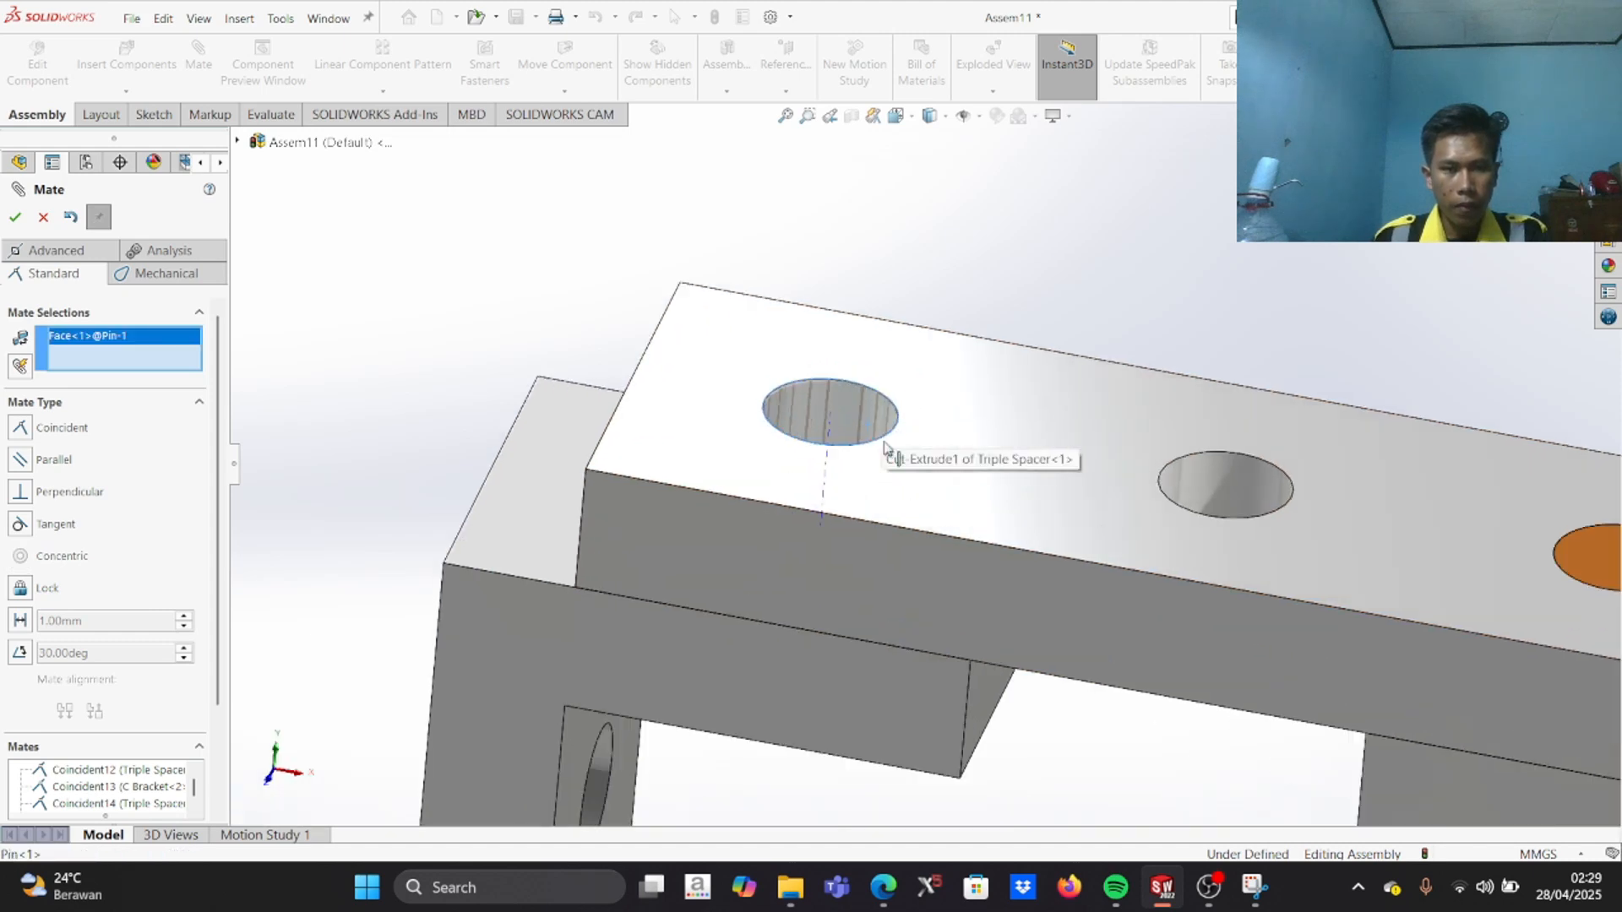
pyautogui.click(846, 571)
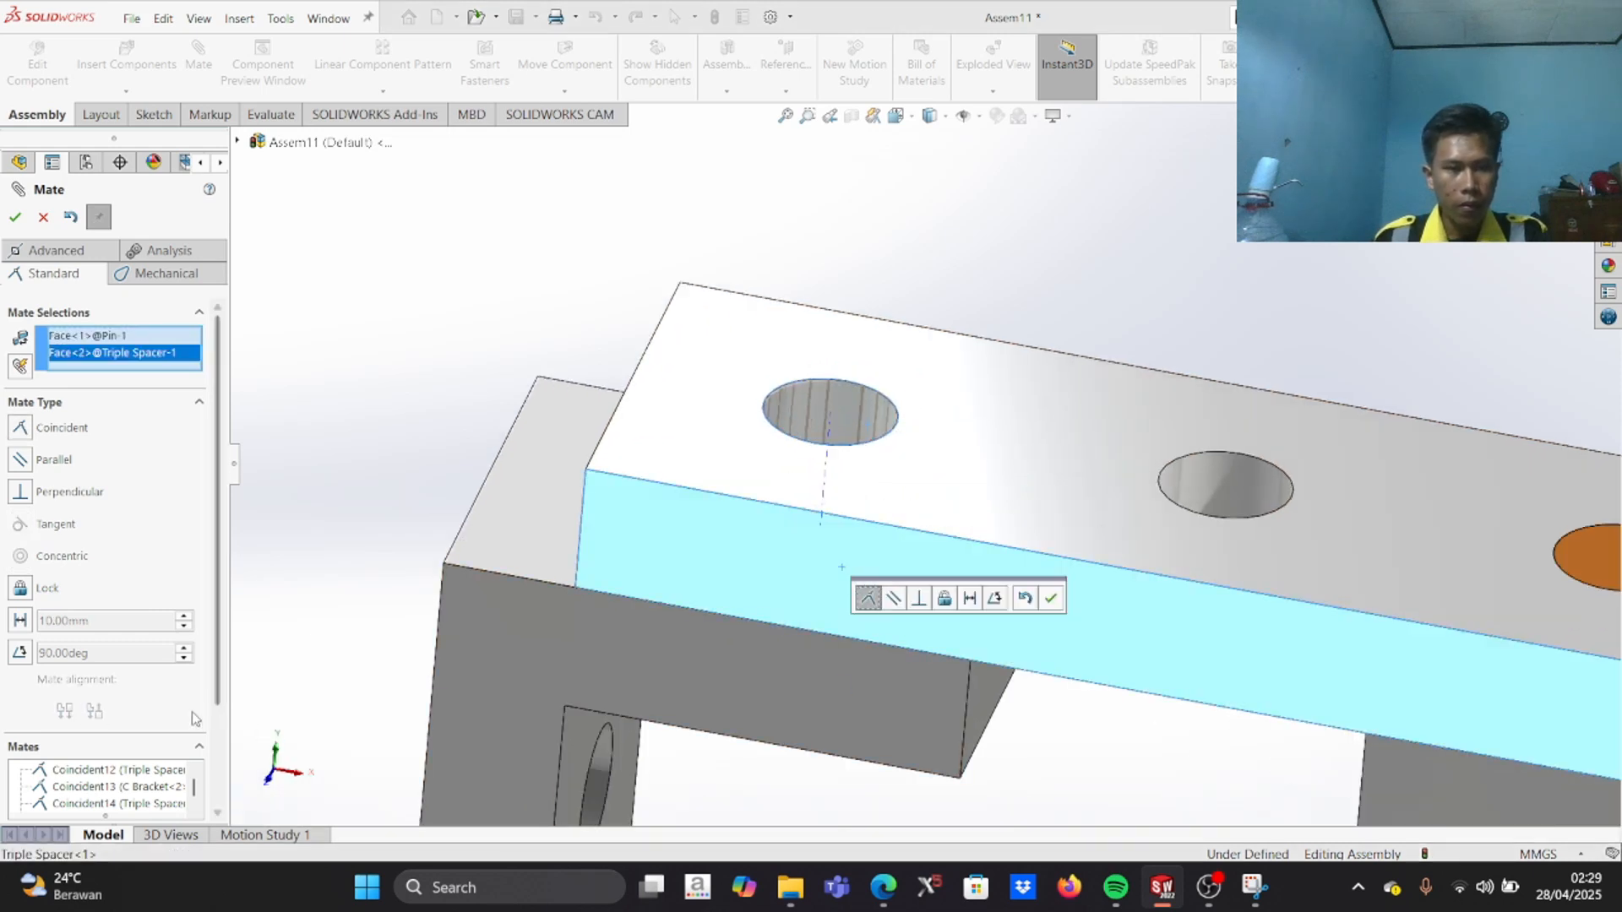
pyautogui.click(20, 589)
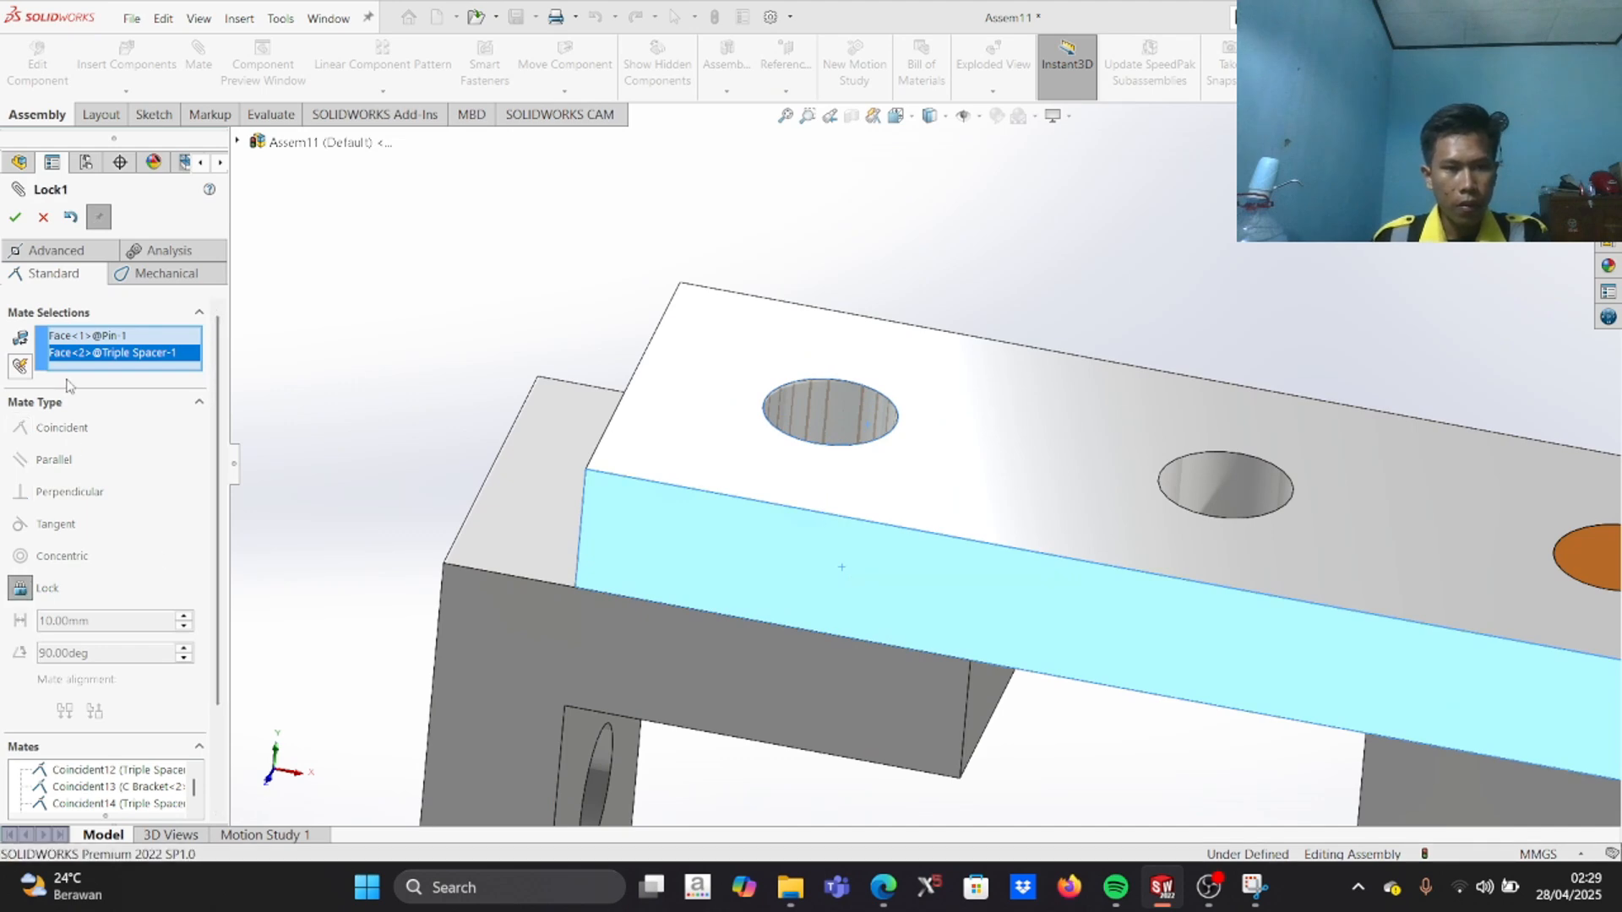
pyautogui.click(15, 217)
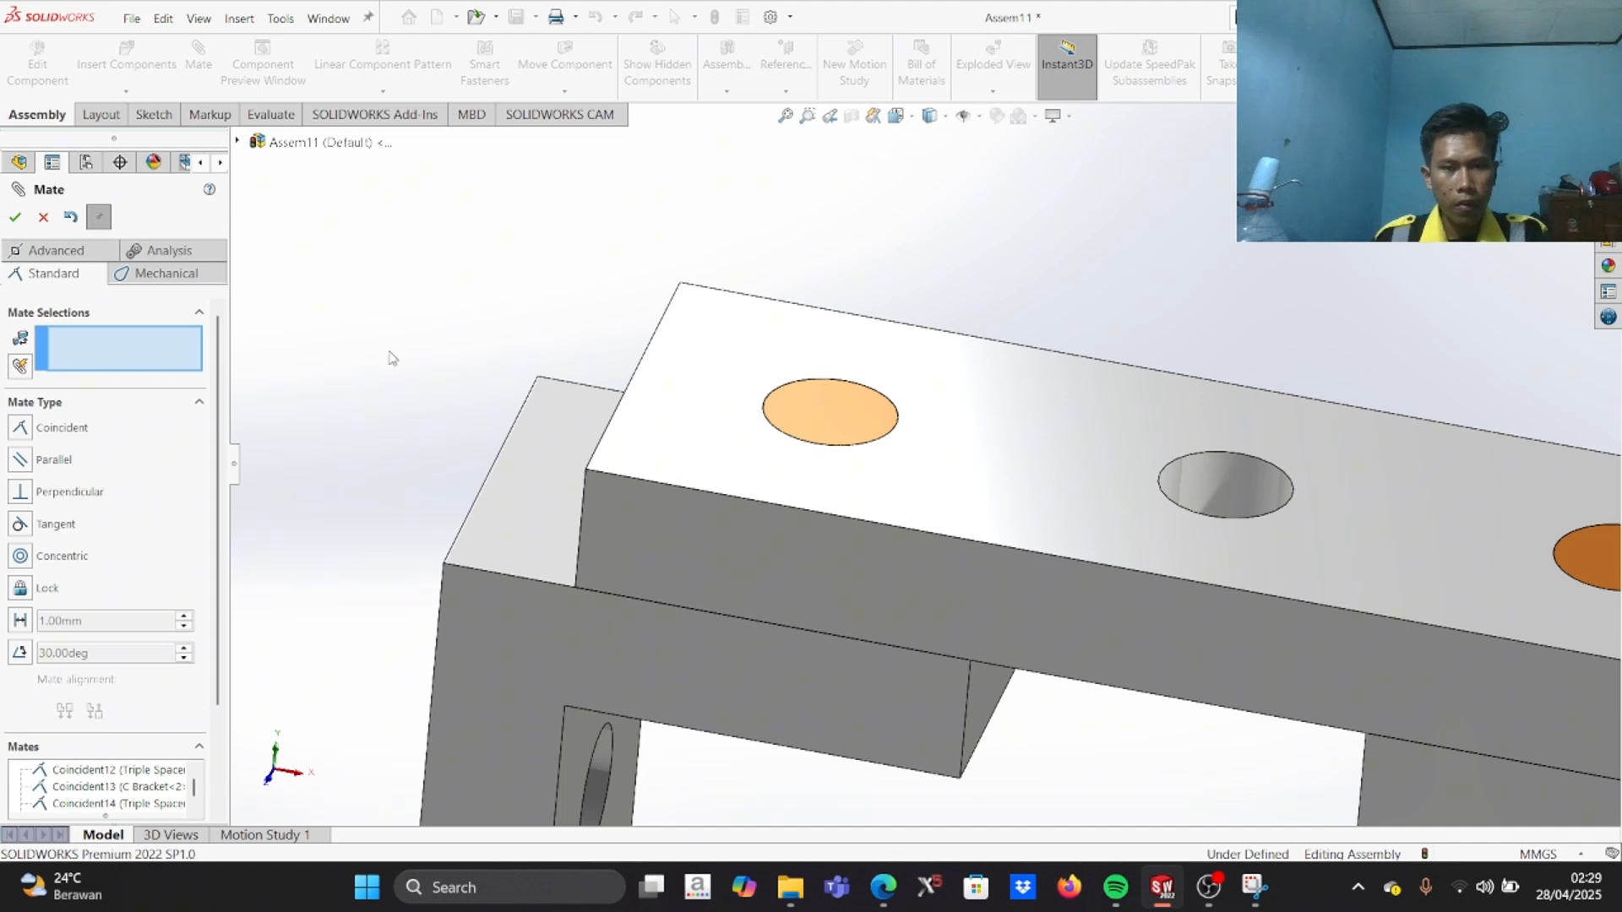
# Step: Add a lock mate between the top face of the Pin above the second C Bracket and the upper Triple Spacer's long front face
pyautogui.scroll(5, 646, 395)
pyautogui.scroll(-8, 1221, 561)
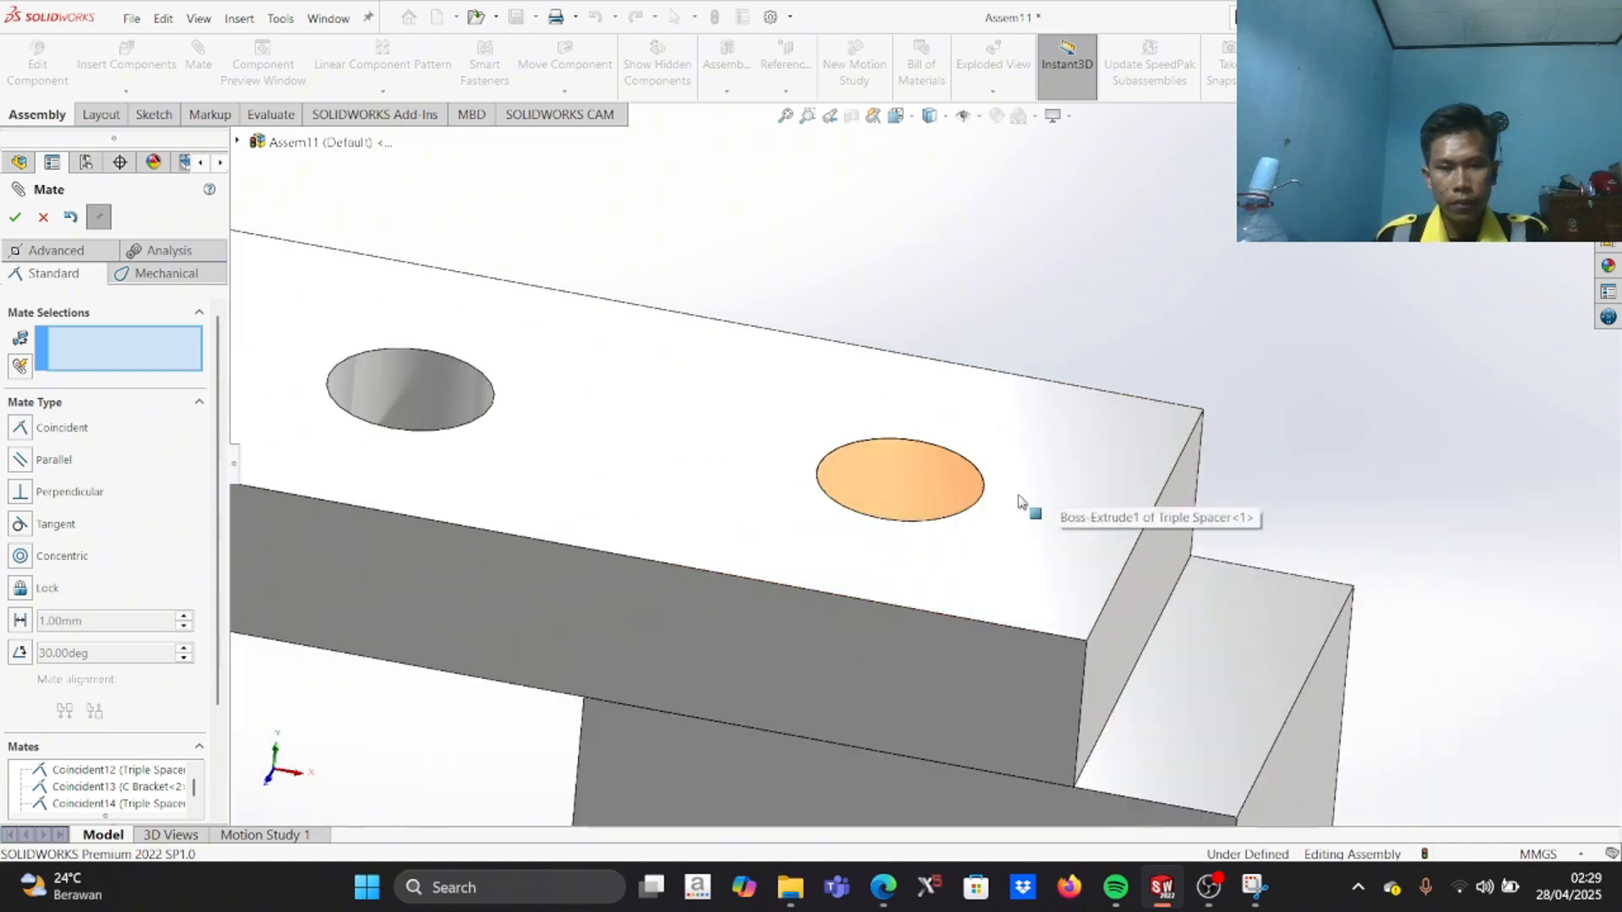
pyautogui.click(980, 511)
pyautogui.scroll(3, 900, 634)
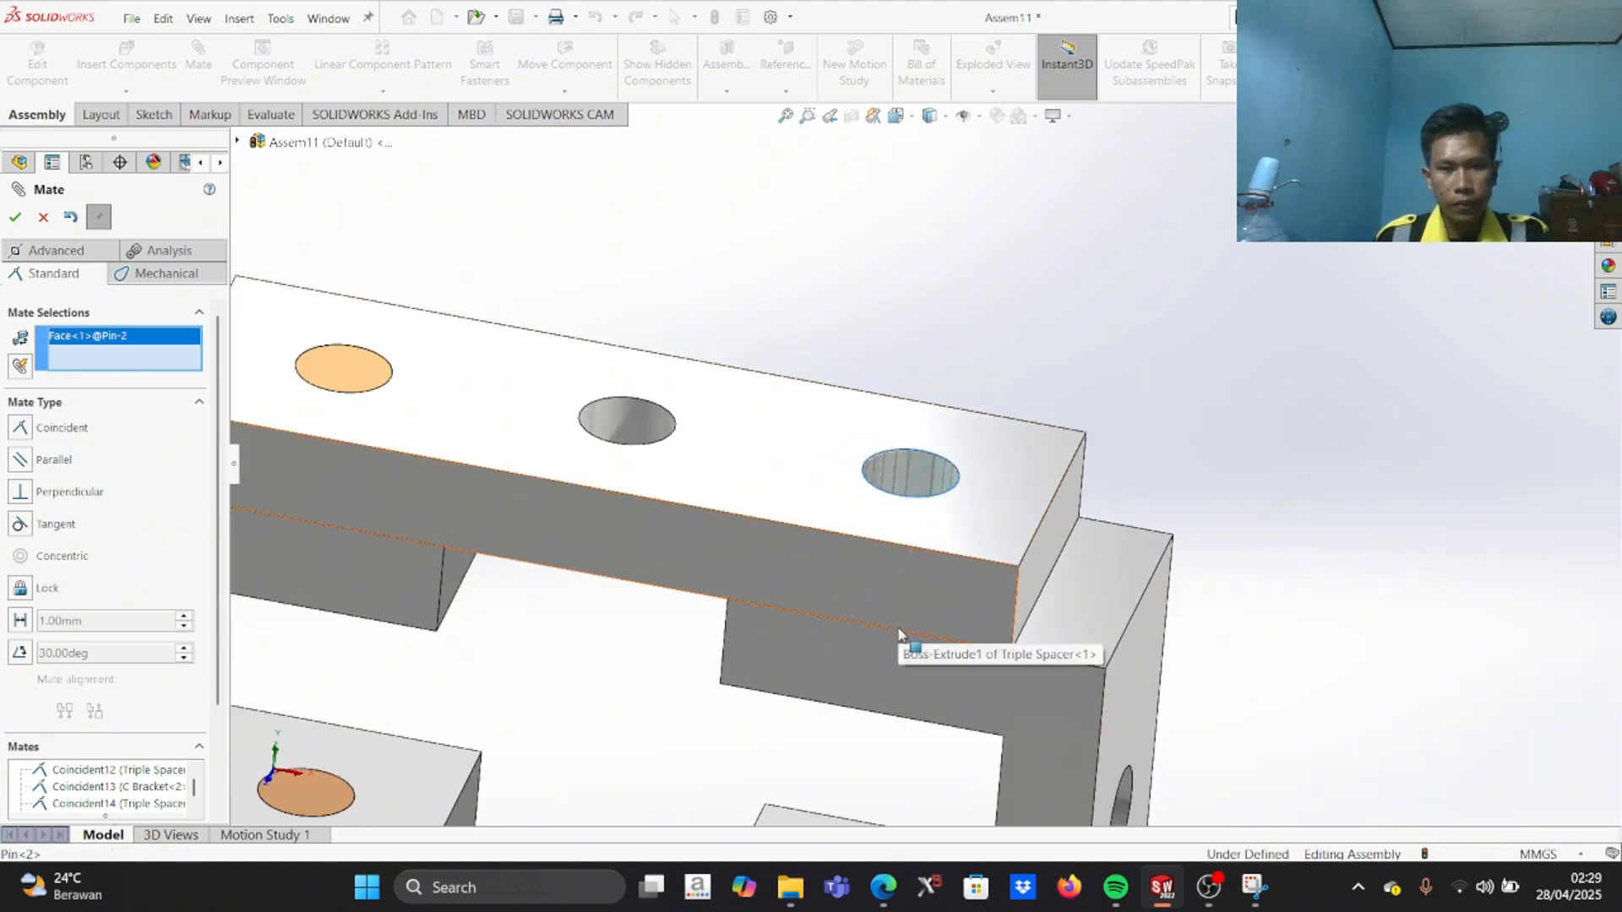
pyautogui.click(900, 601)
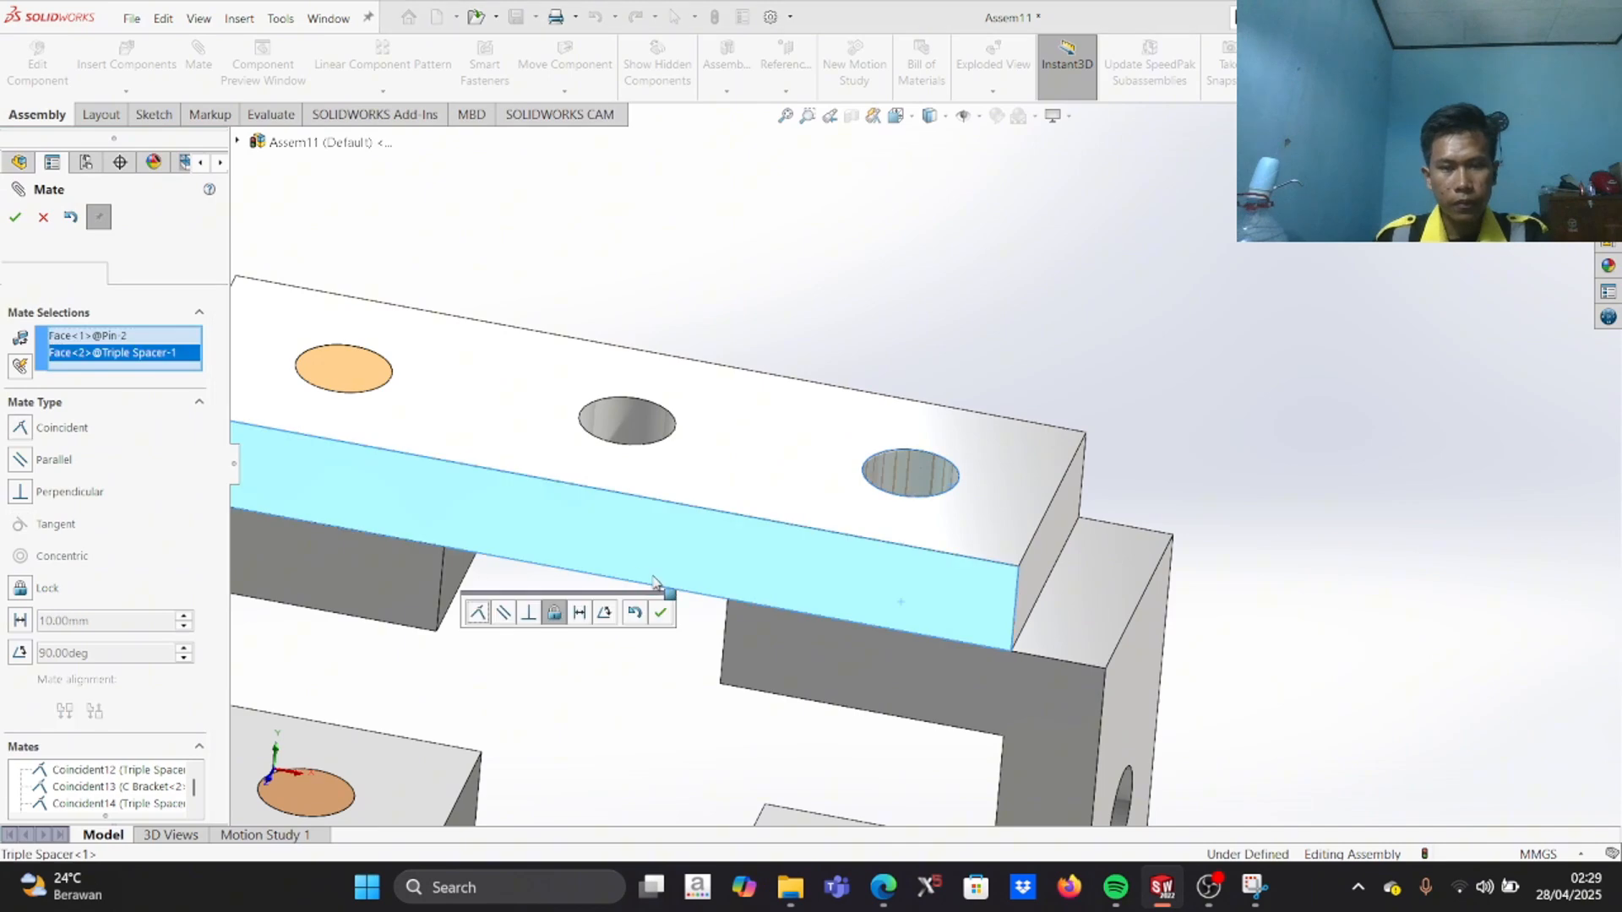
pyautogui.click(16, 222)
pyautogui.press('f')
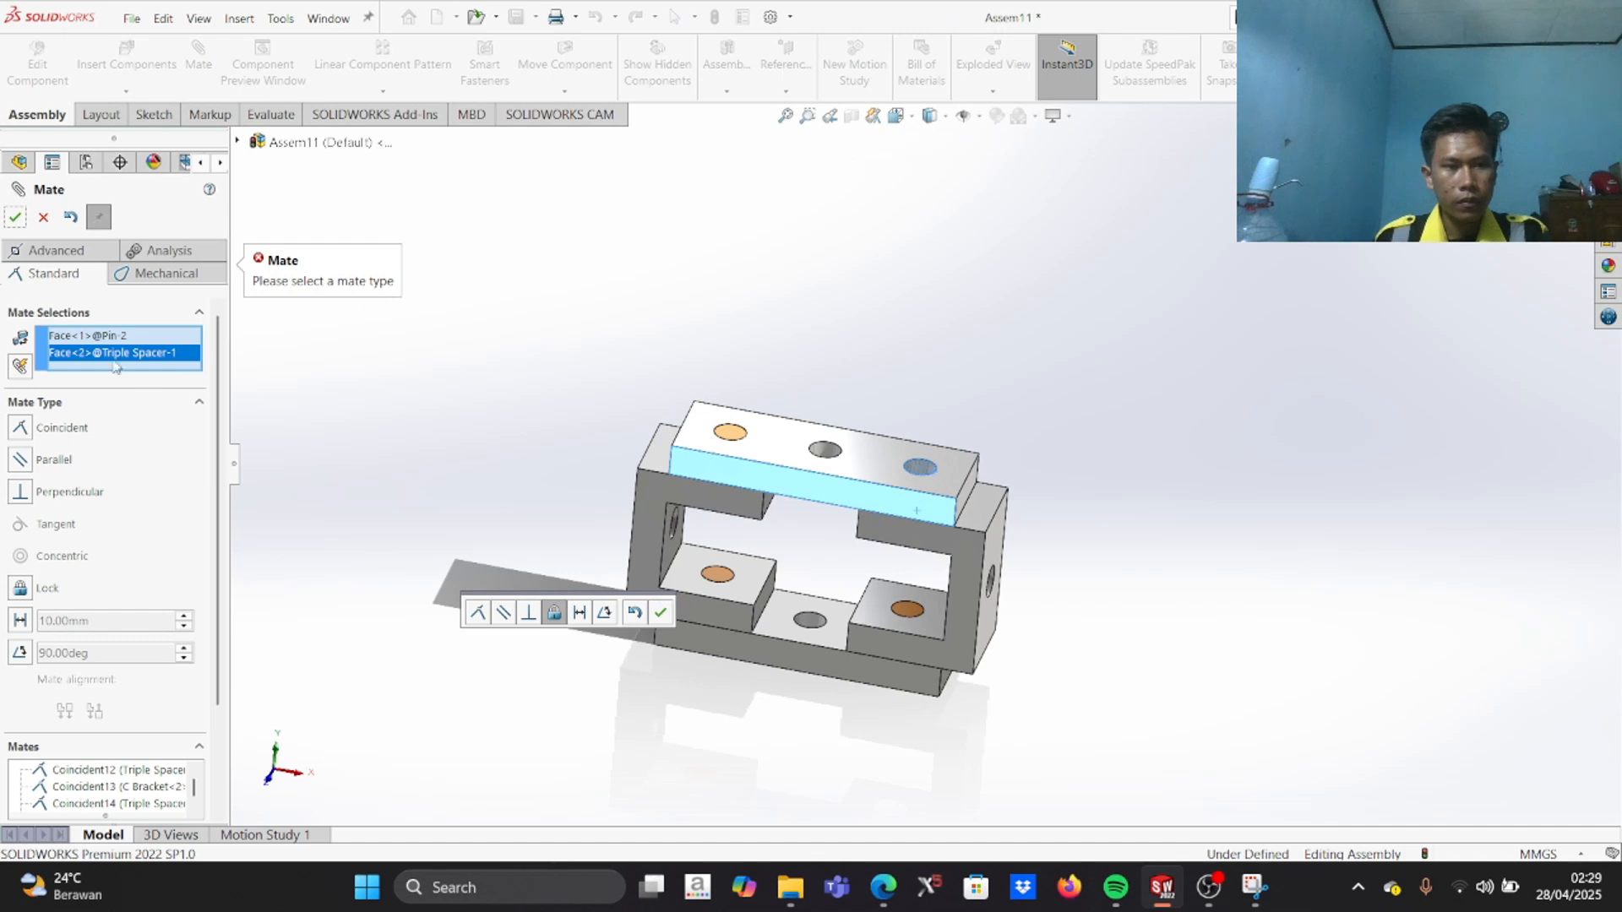
pyautogui.click(22, 588)
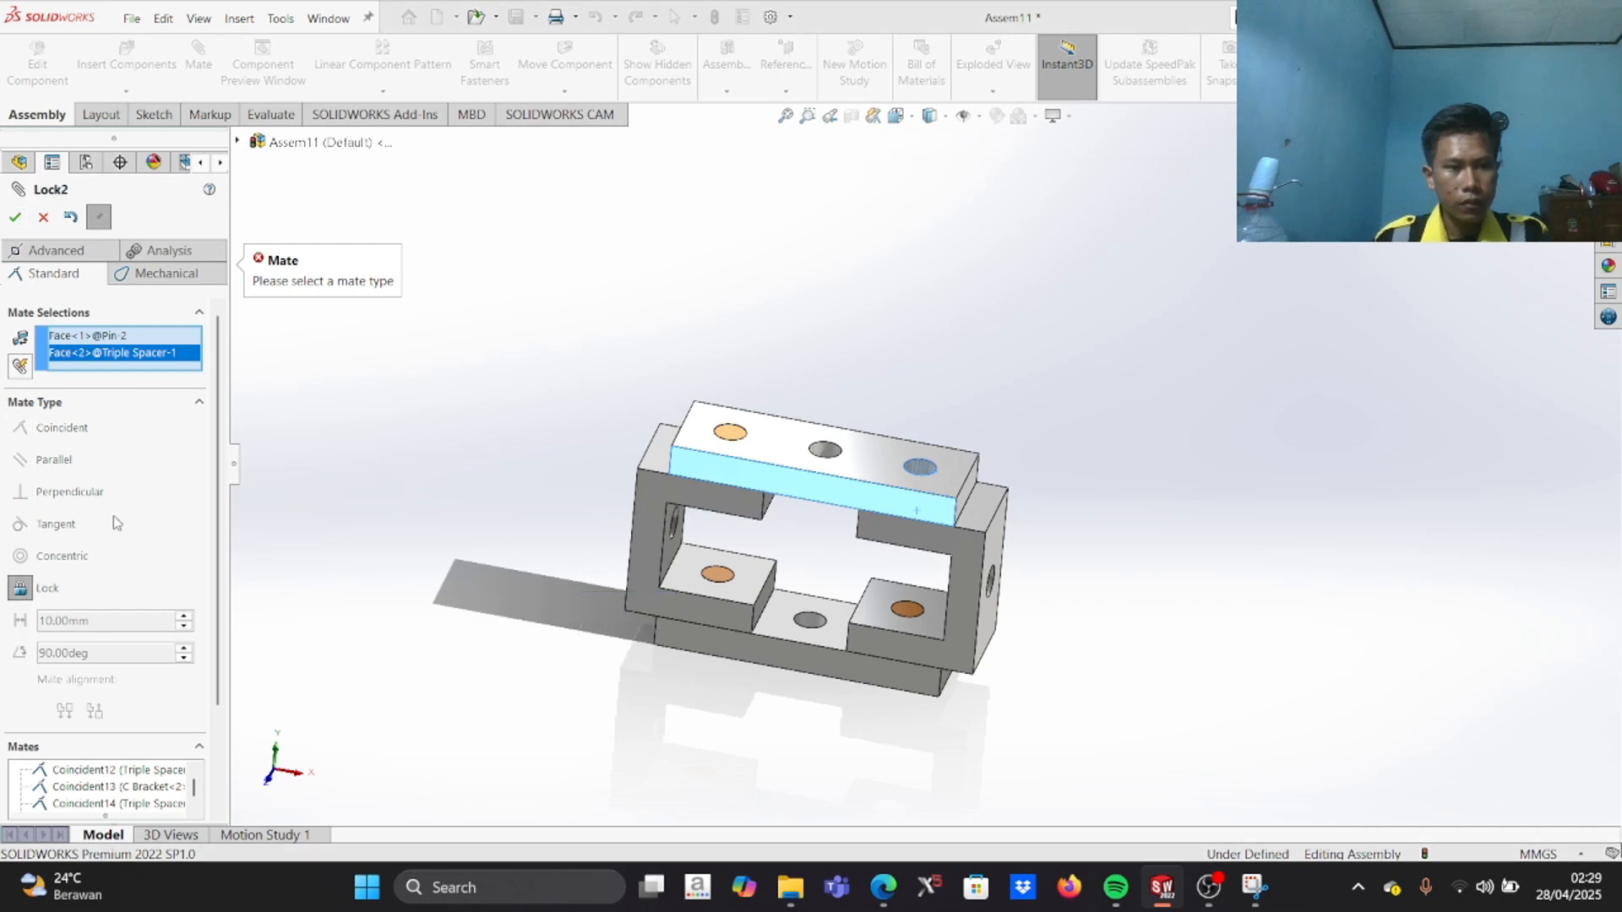
pyautogui.click(14, 219)
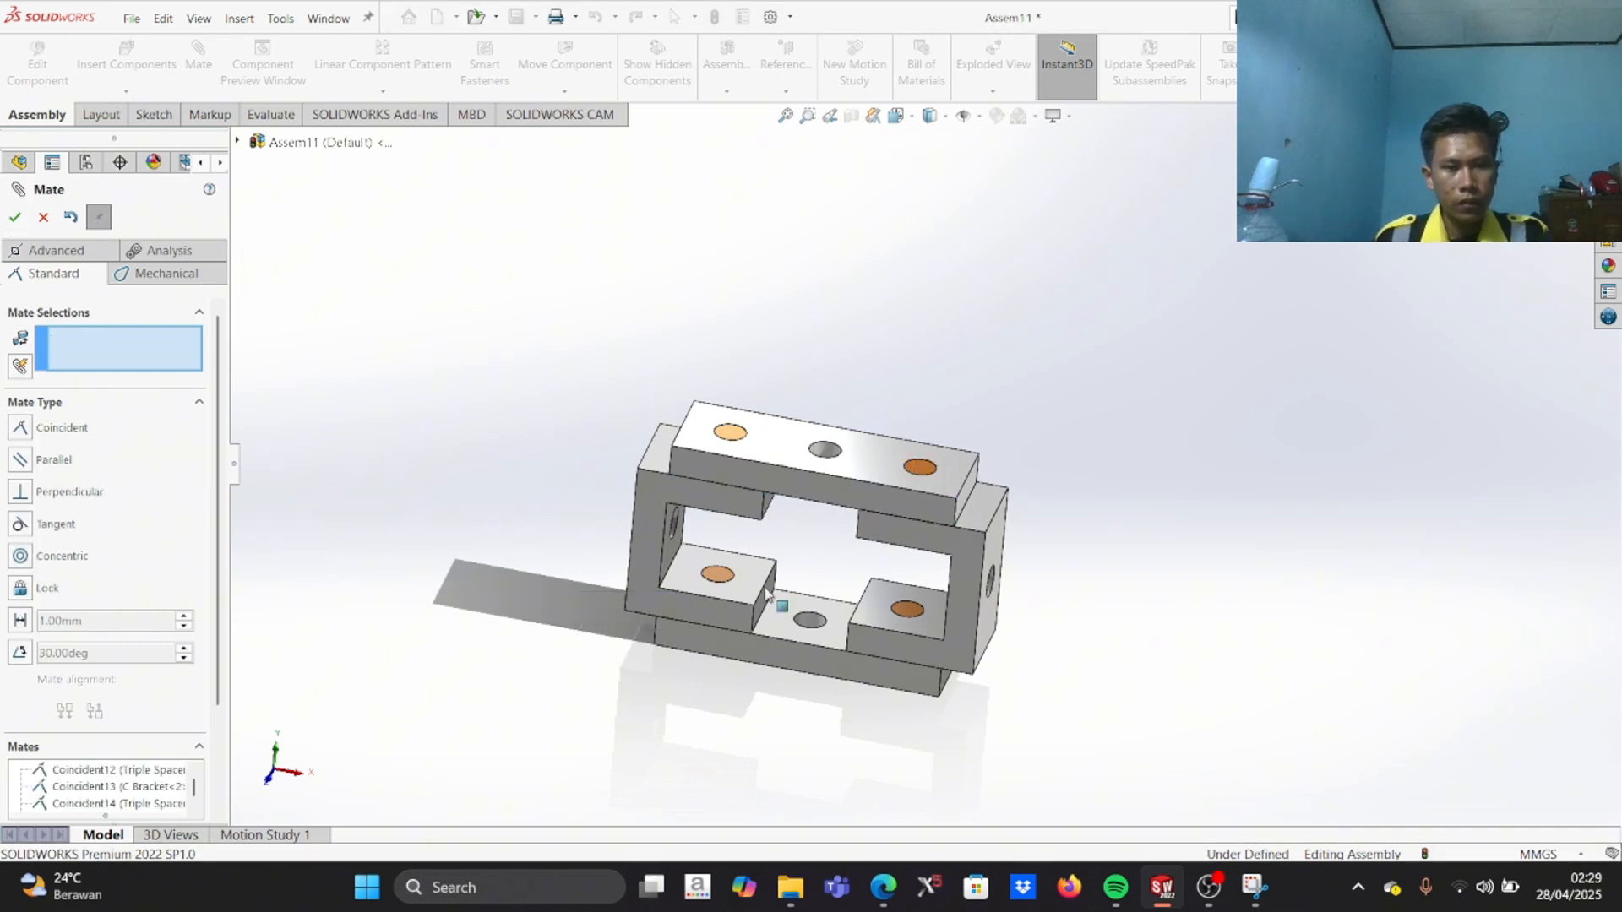
# Step: Add a lock mate between the top face of the Pin in the fixed C Bracket's lower arm and that bracket's front face
pyautogui.scroll(-3, 735, 571)
pyautogui.click(740, 532)
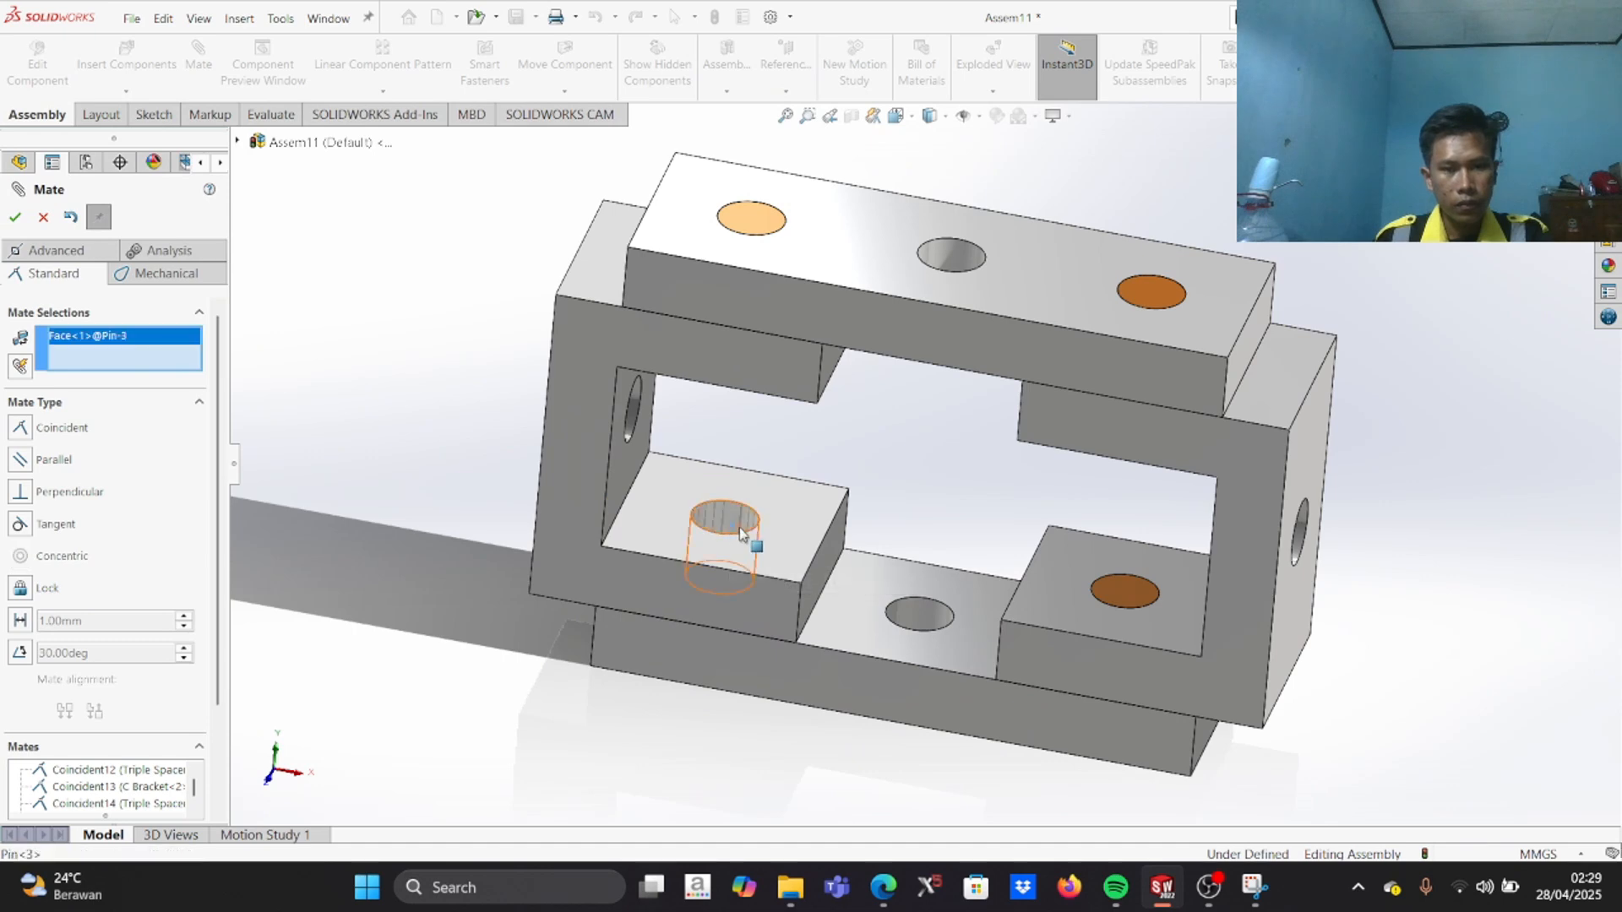
pyautogui.click(742, 595)
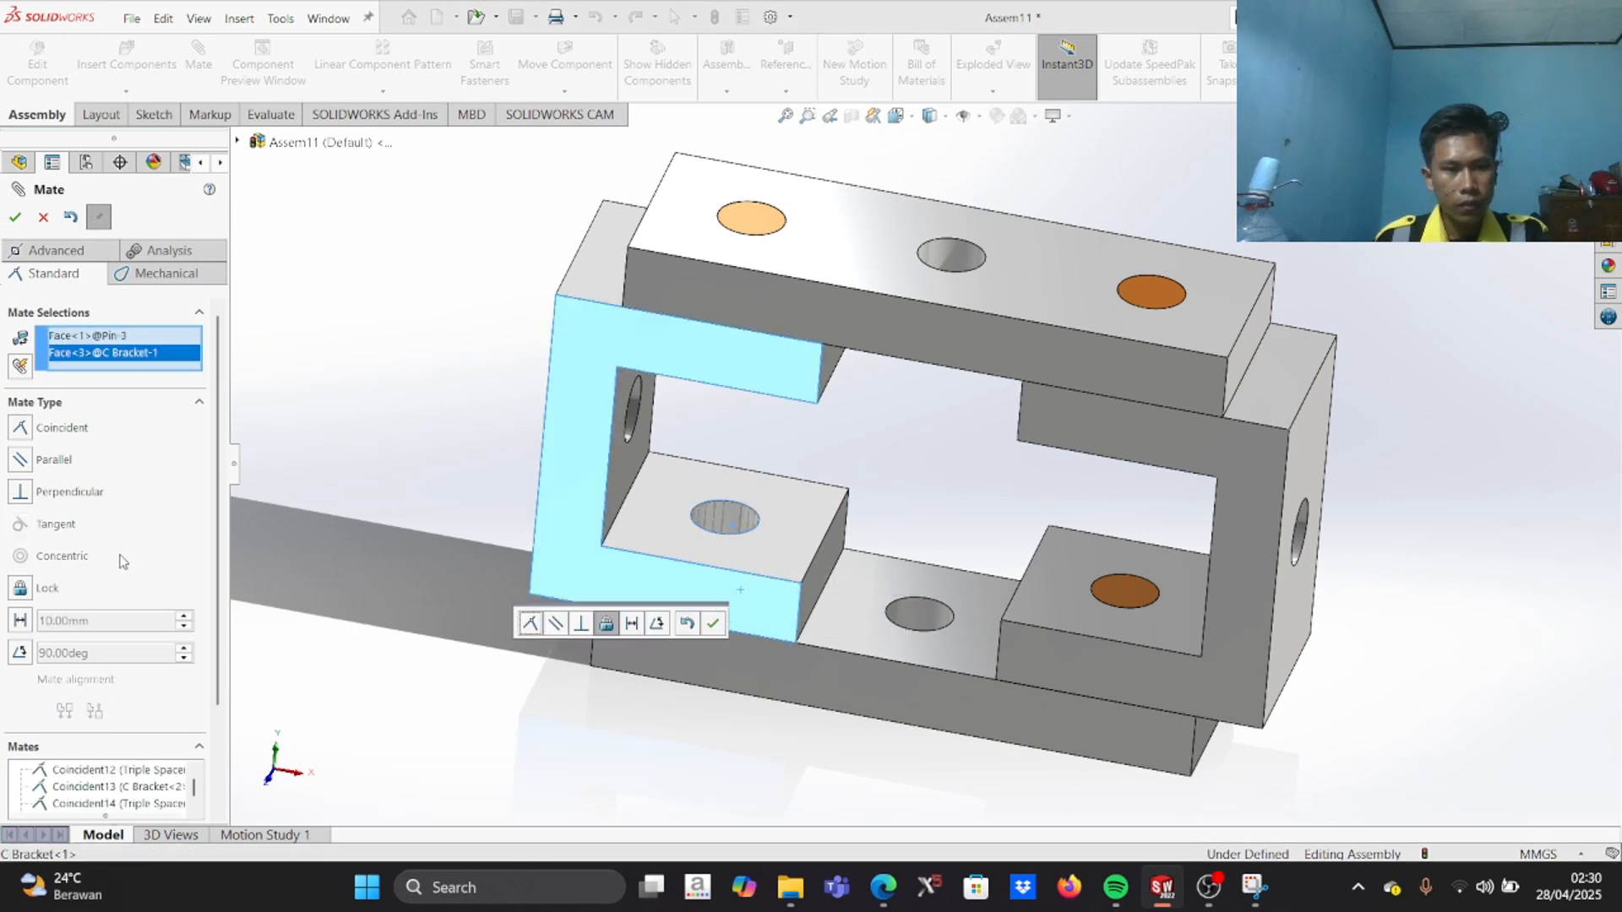
pyautogui.click(21, 589)
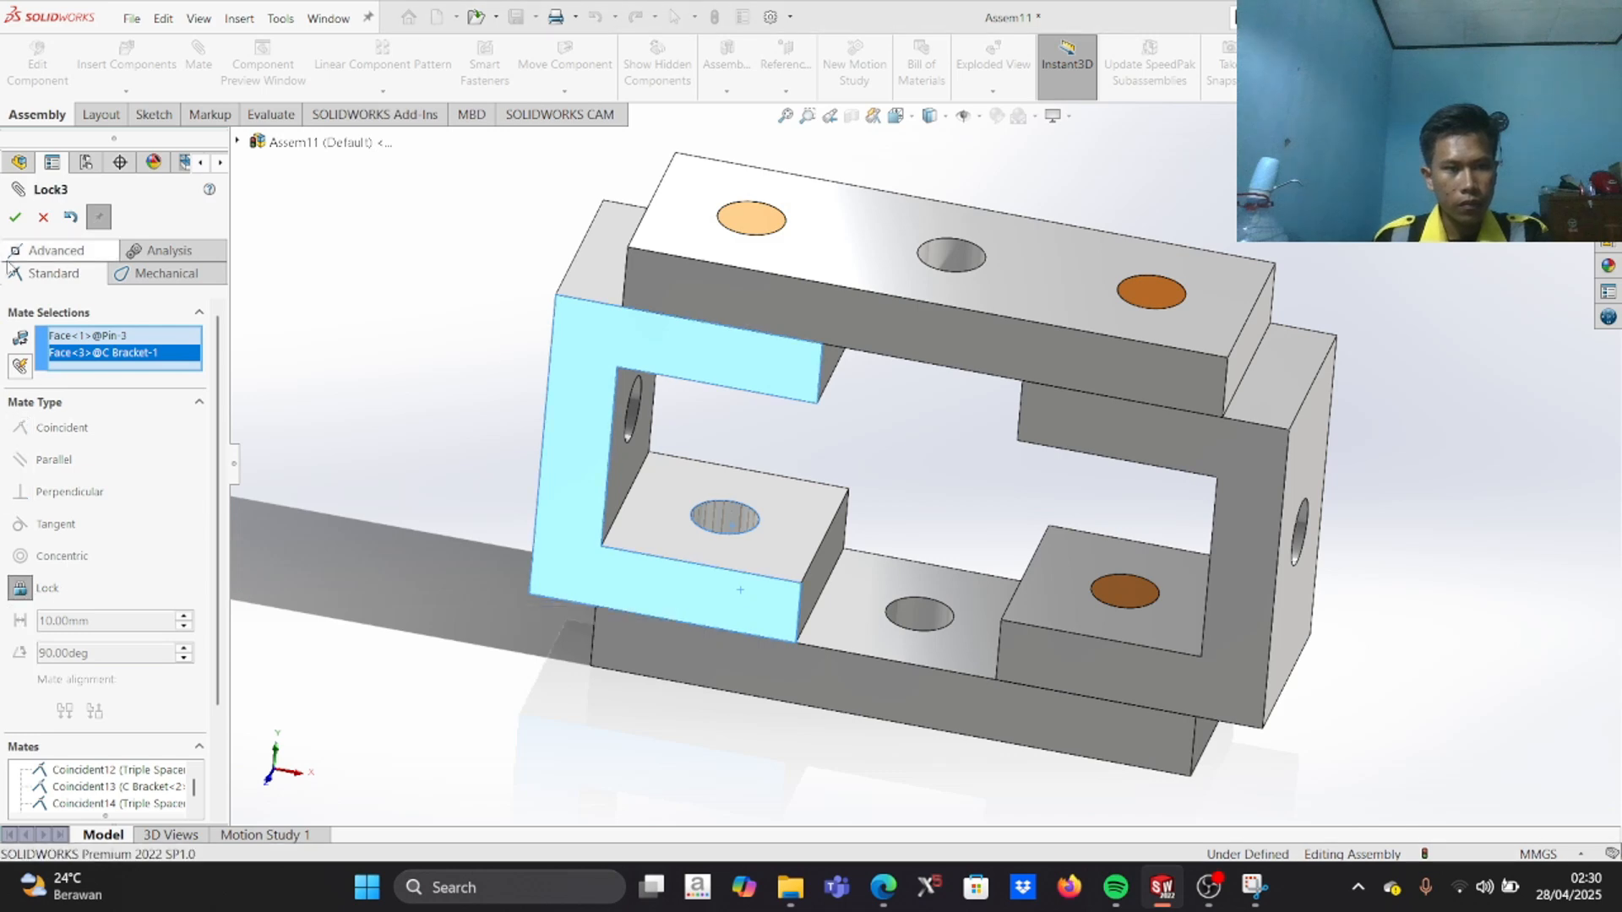
pyautogui.click(15, 218)
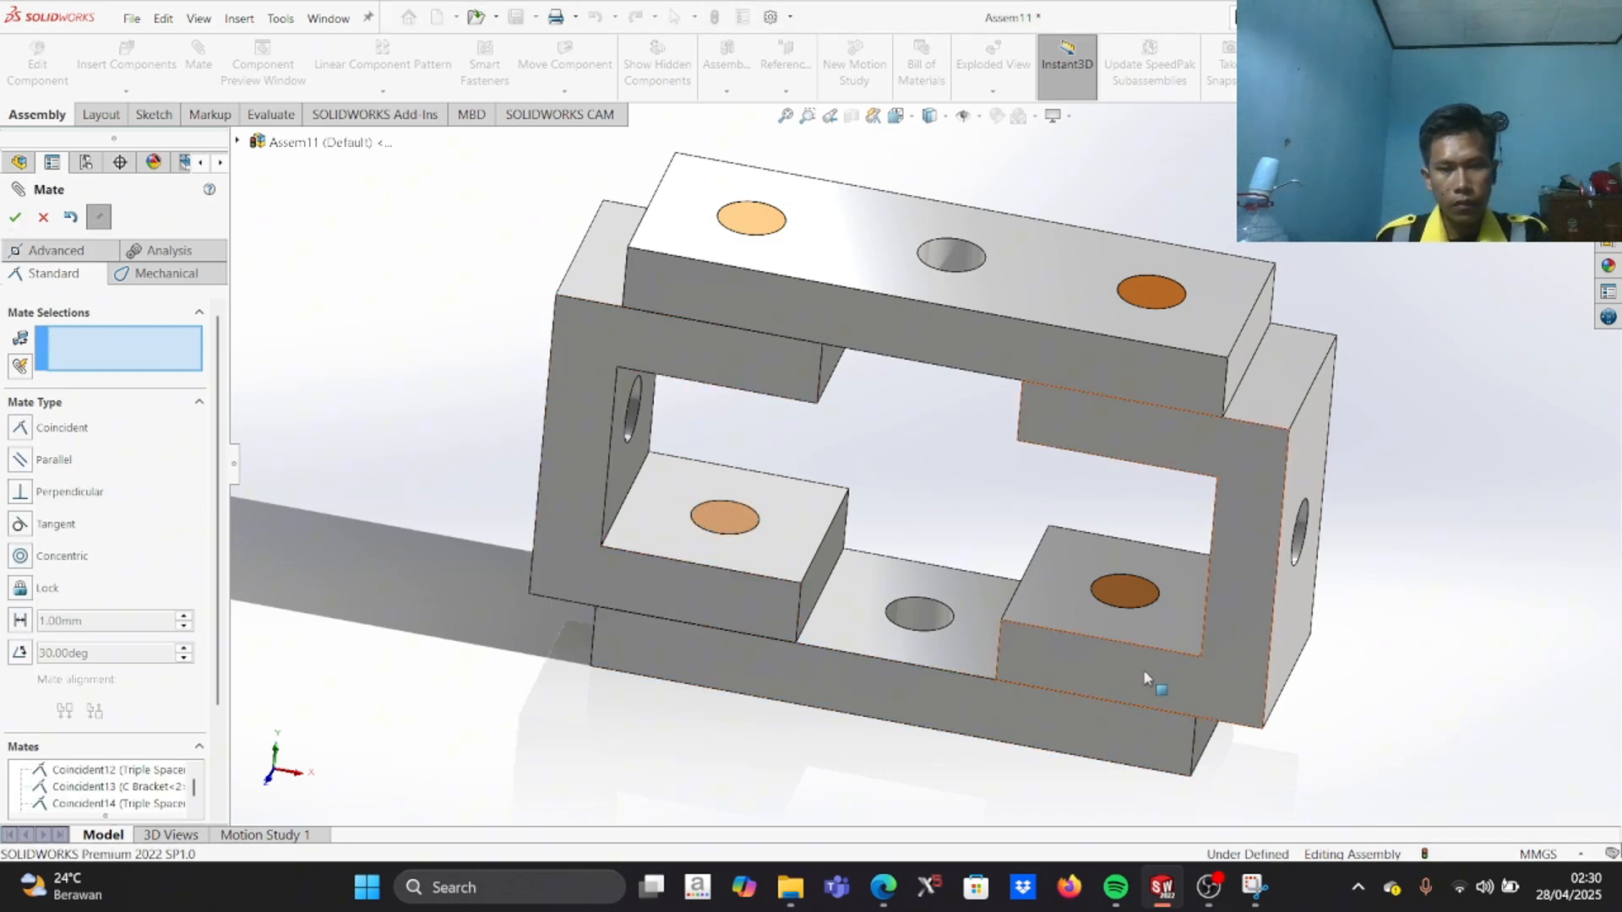
# Step: Add a lock mate between the top face of the Pin in the second C Bracket's lower arm and that bracket's front face, and finish mating
pyautogui.press('z')
pyautogui.scroll(-5, 1165, 650)
pyautogui.click(910, 438)
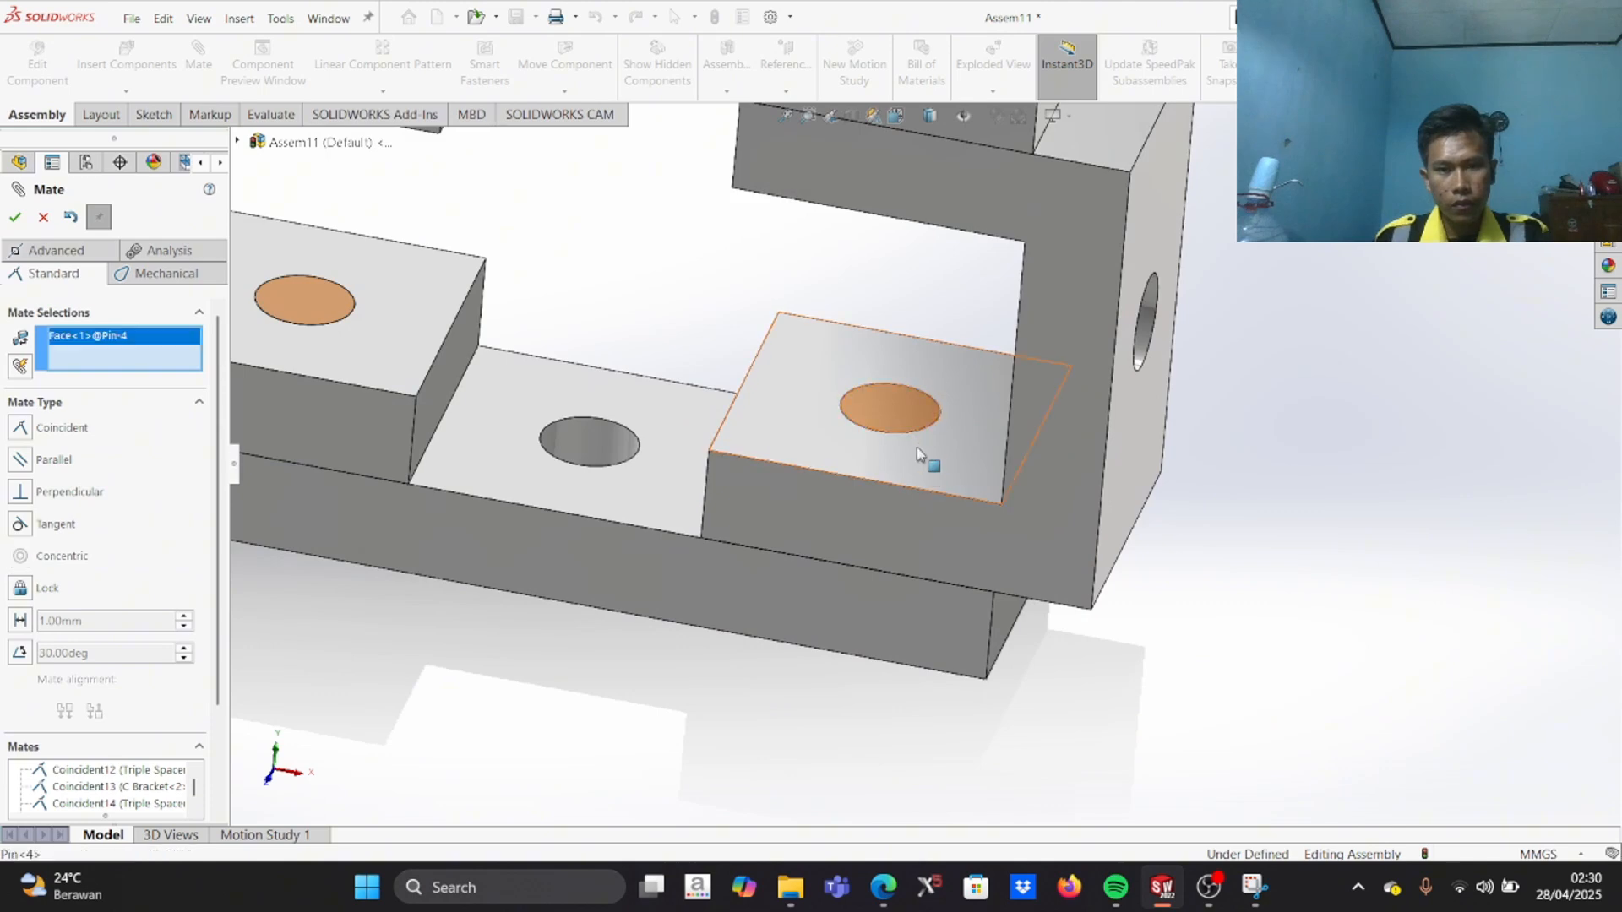
pyautogui.click(890, 515)
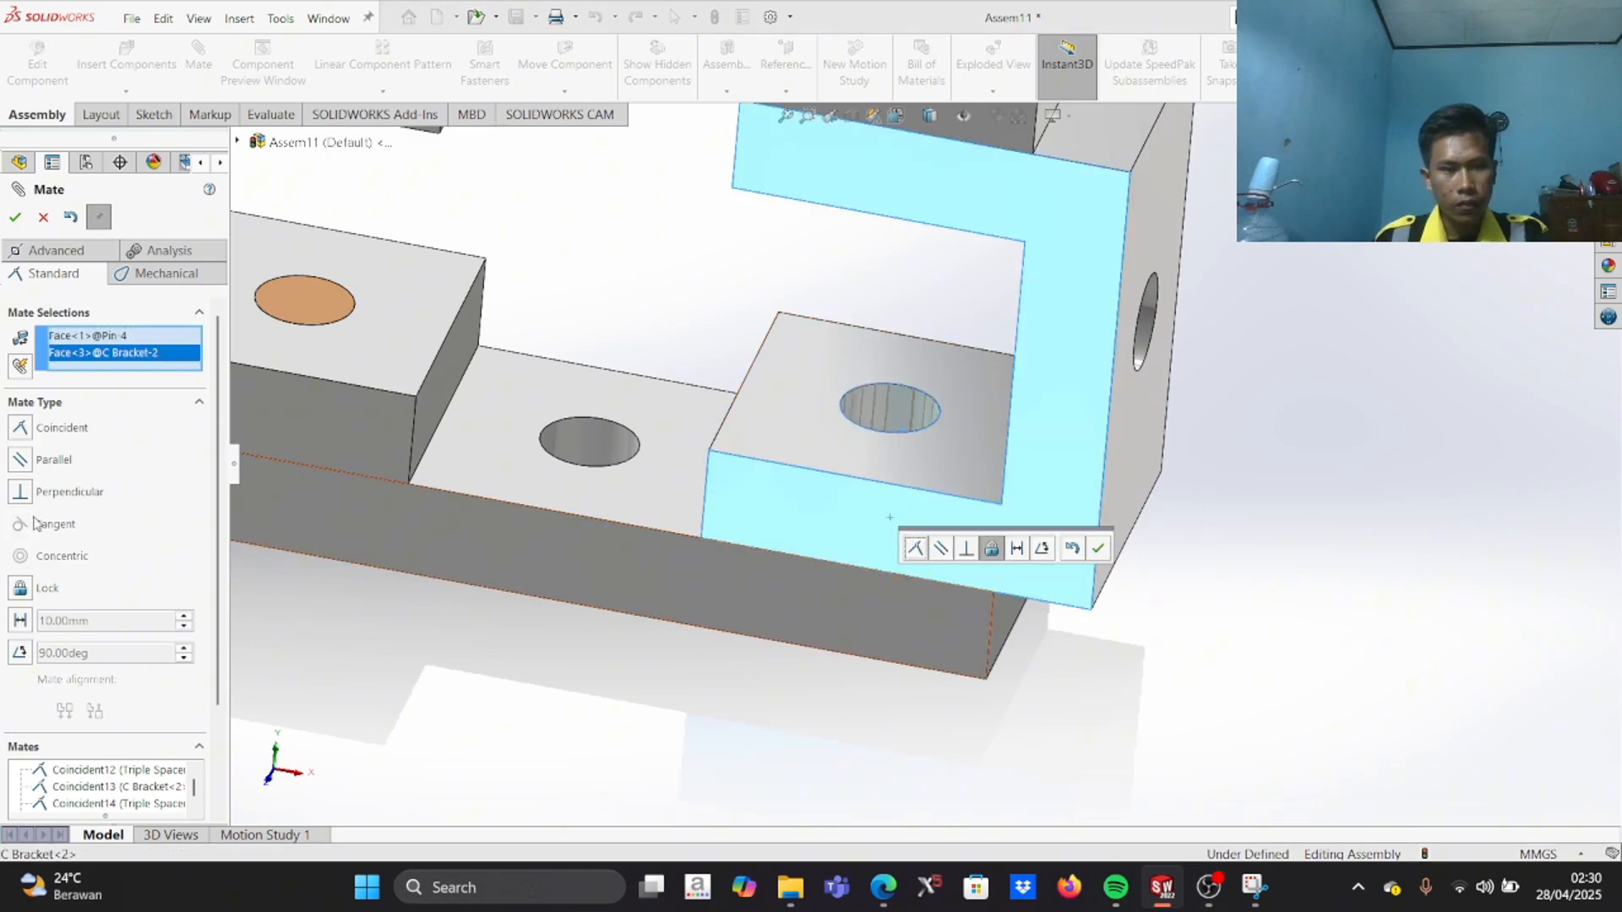
pyautogui.click(20, 584)
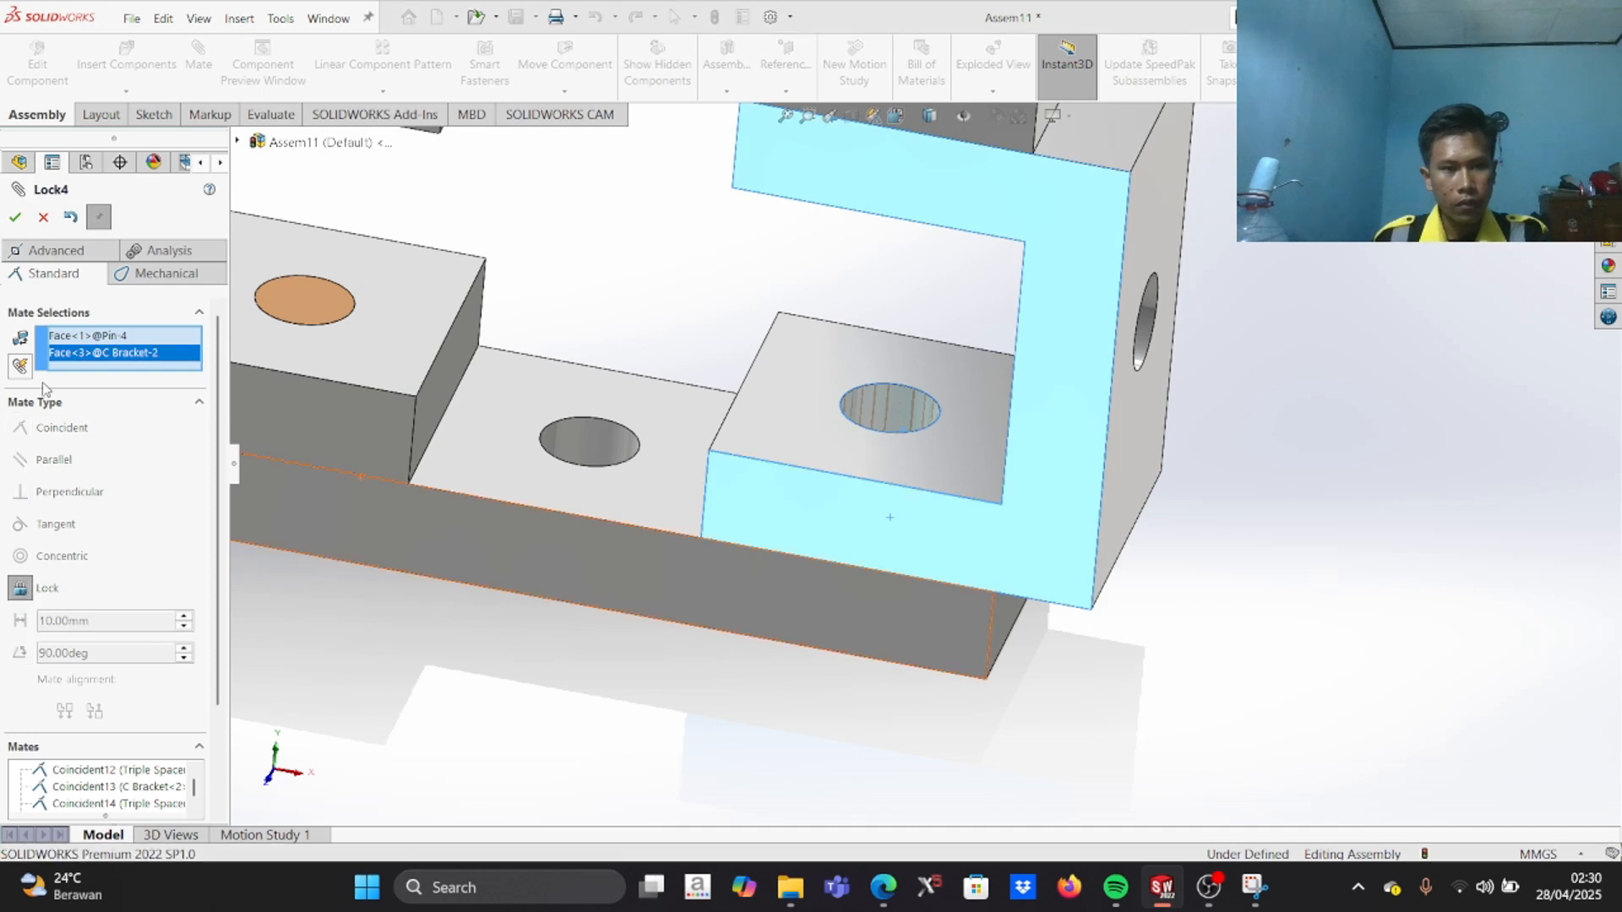
pyautogui.click(15, 217)
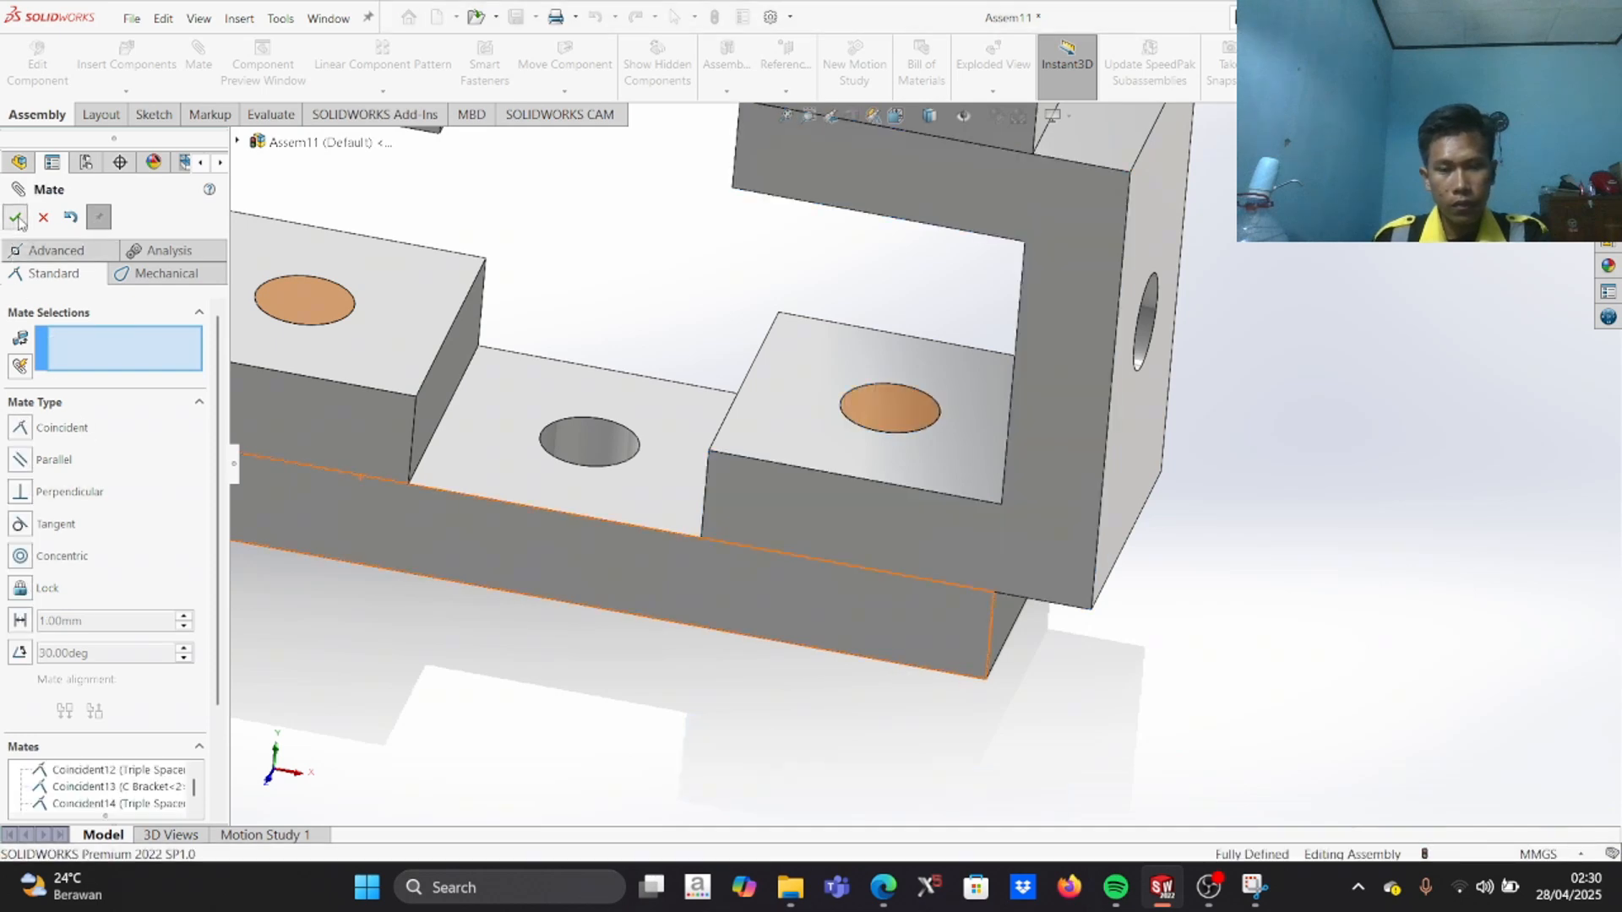
pyautogui.scroll(5, 727, 532)
pyautogui.scroll(-2, 875, 405)
pyautogui.moveTo(869, 417); pyautogui.dragTo(880, 496, button='middle')
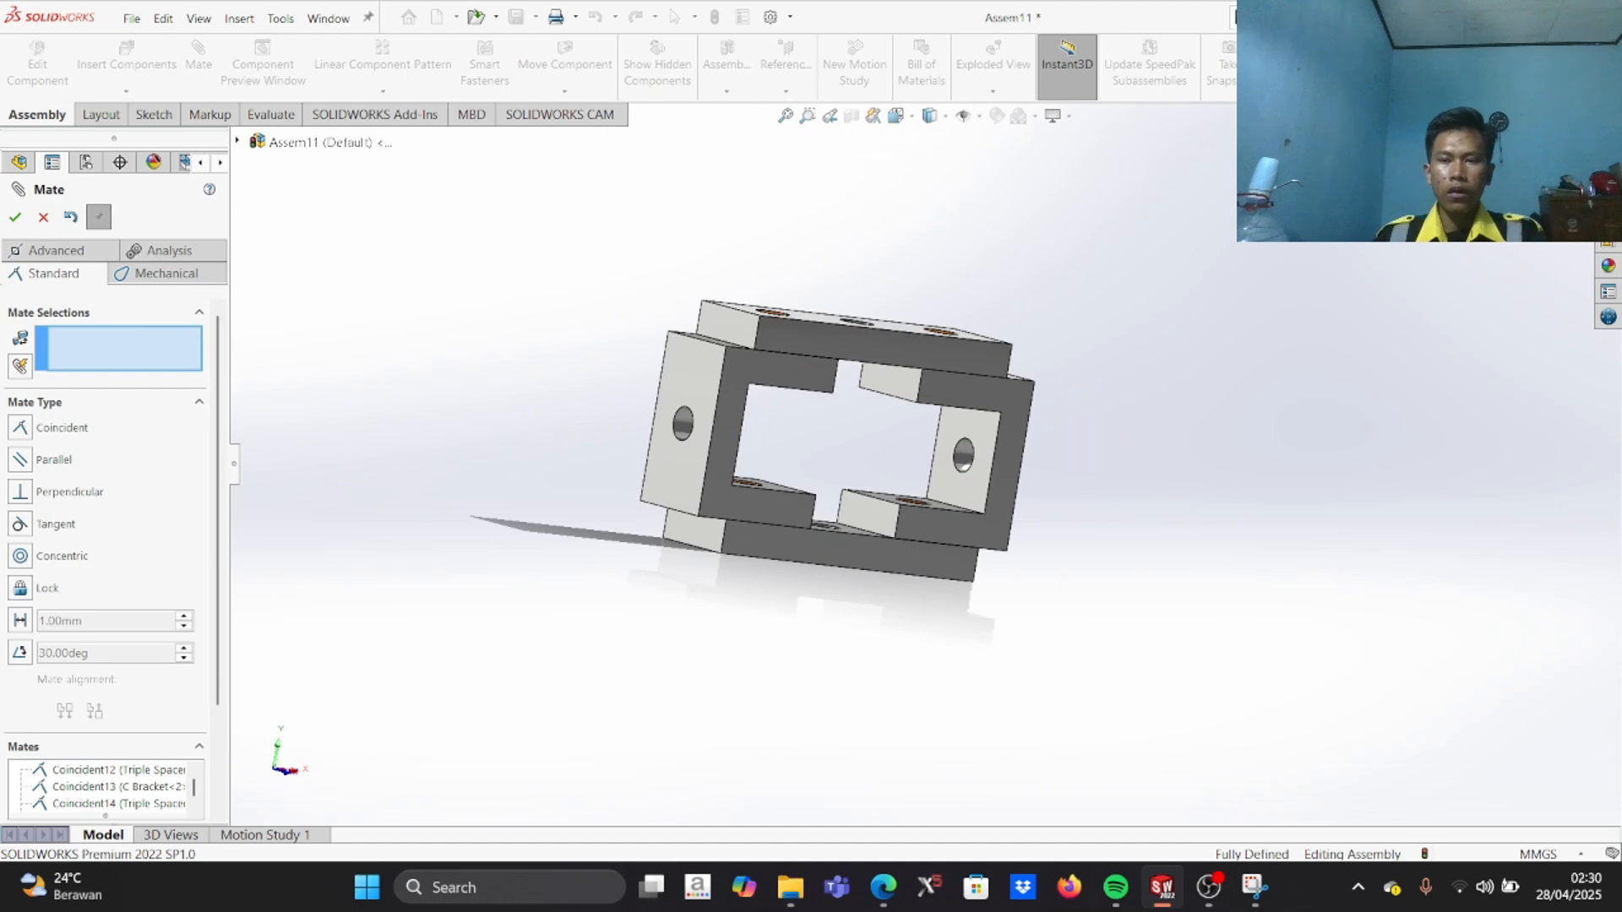
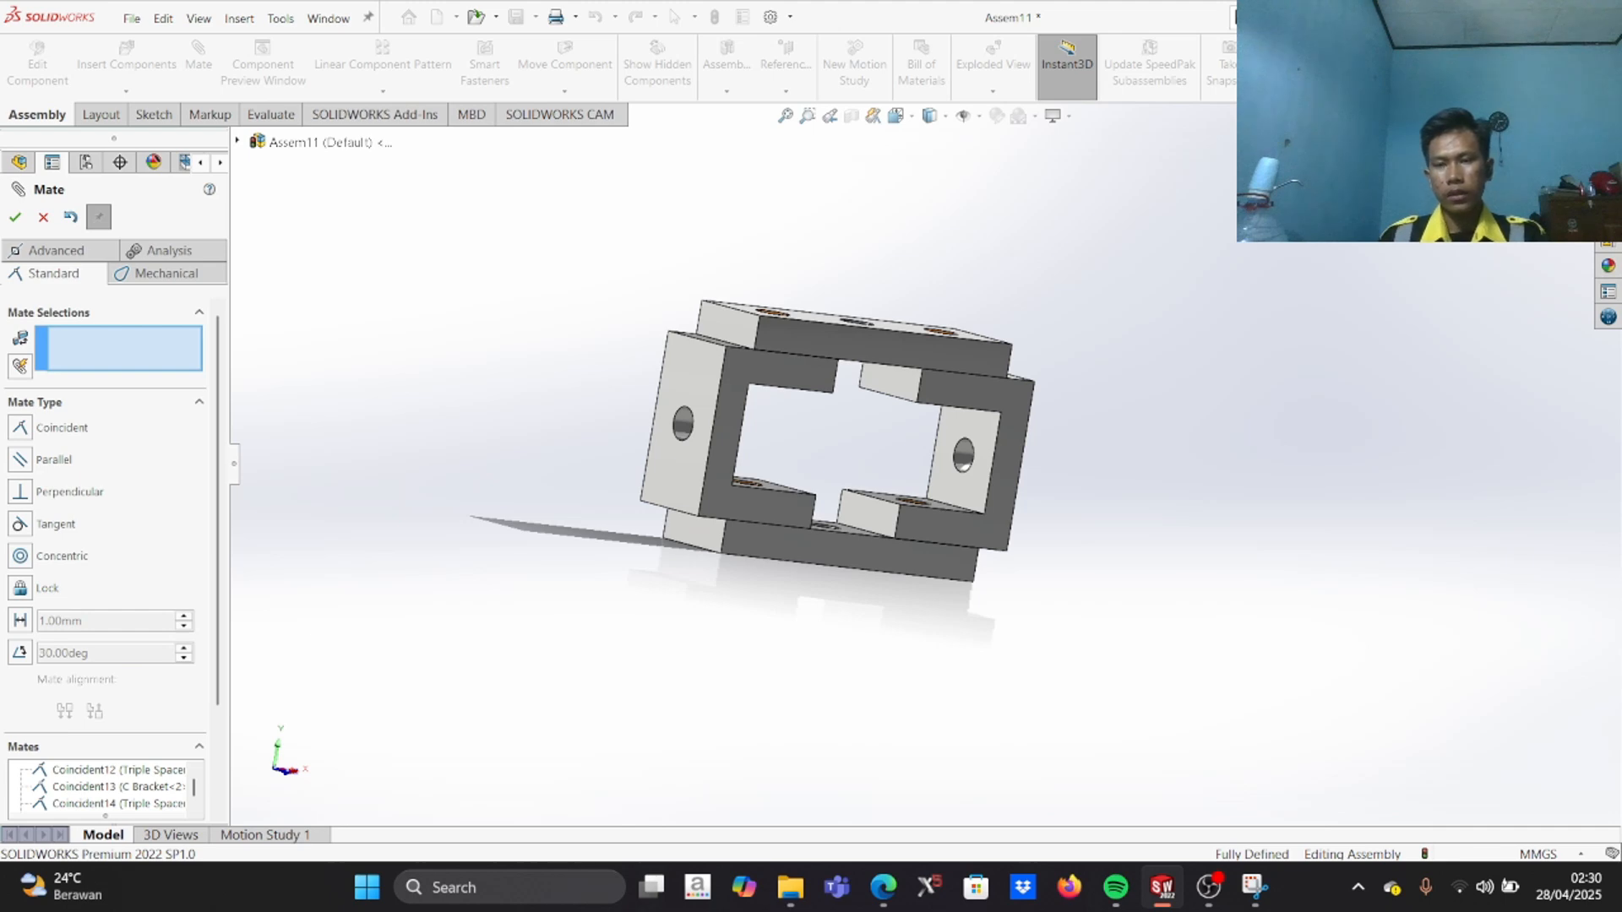
pyautogui.press('Escape')
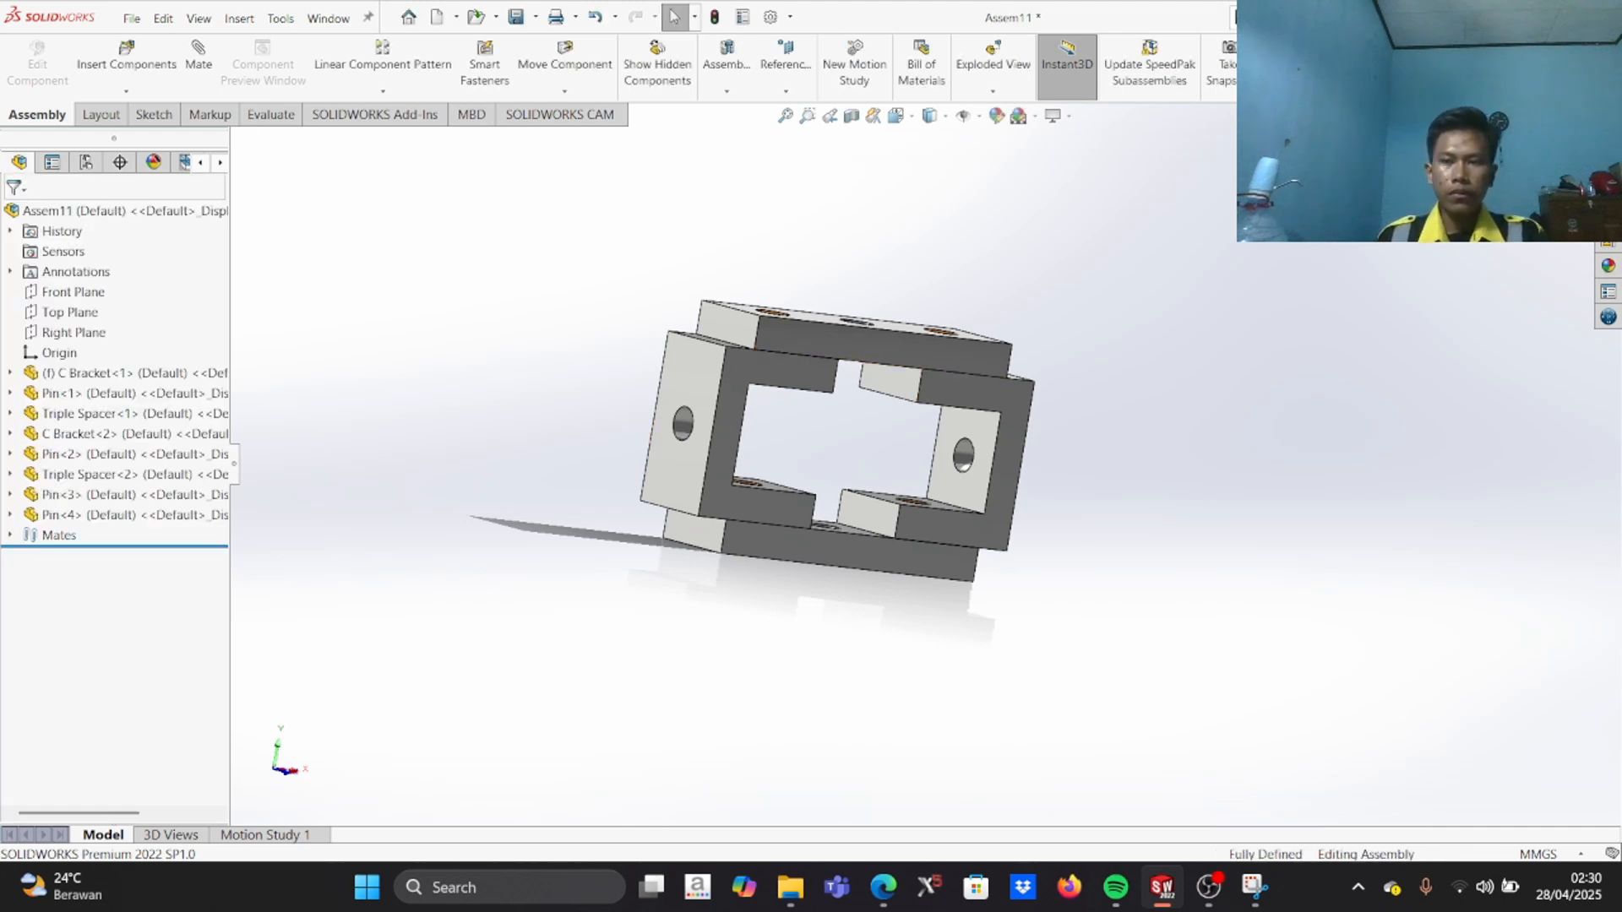
# Step: Create a new assembly and load the Cap Screw, Hex Nut, Lower Saddle and Upper Saddle from the 66 EX 3 folder
pyautogui.click(436, 19)
pyautogui.click(689, 667)
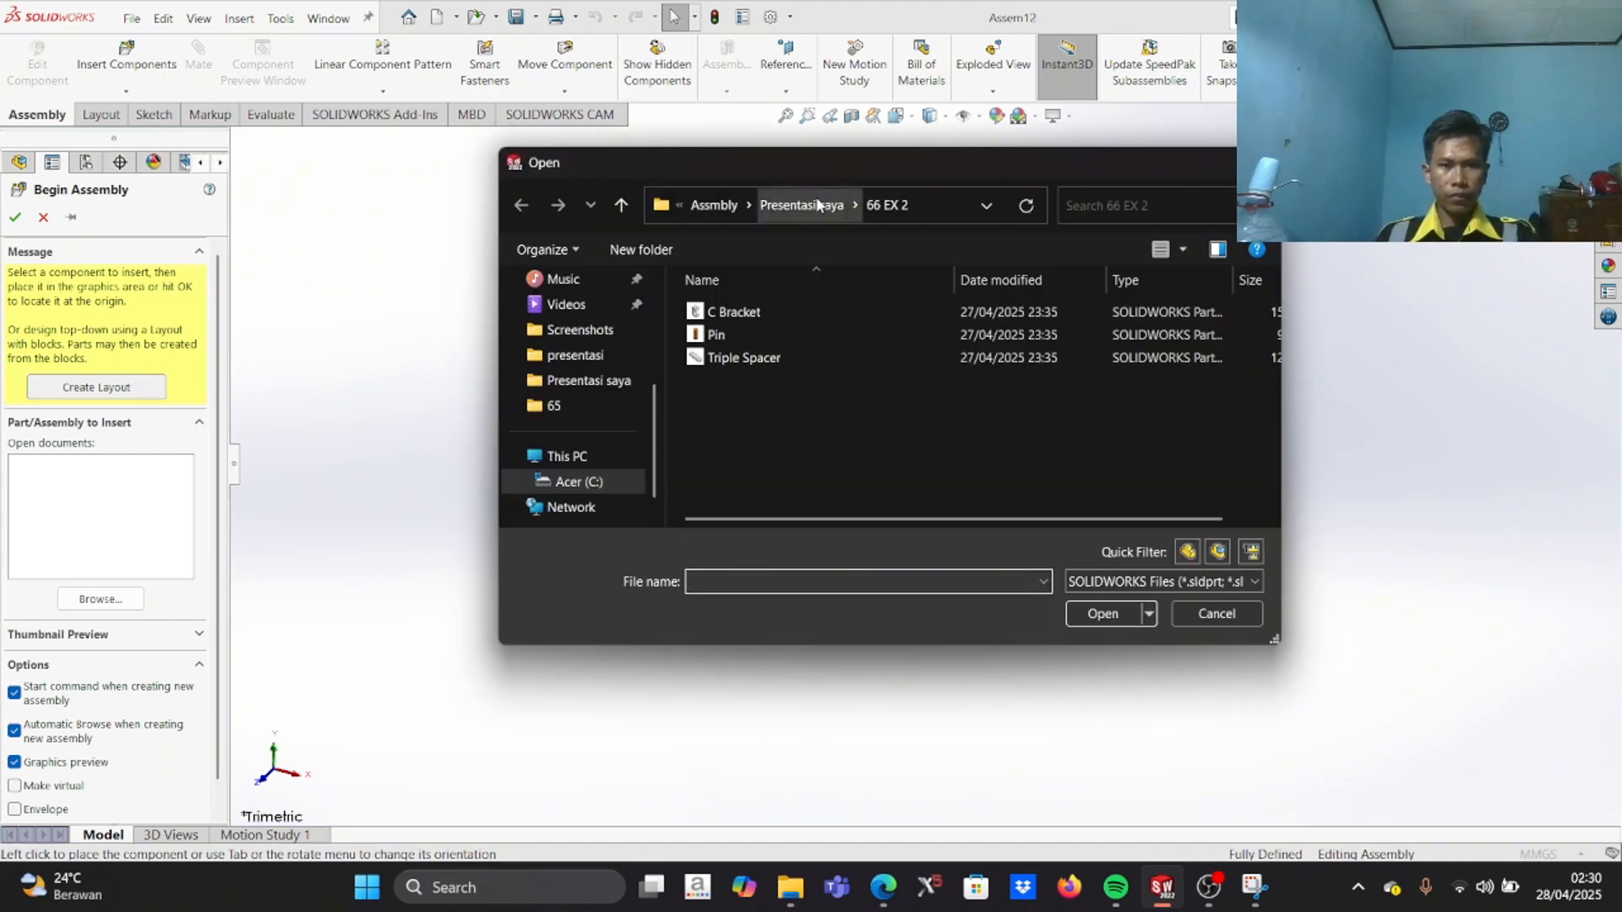
pyautogui.click(812, 205)
pyautogui.scroll(-1, 762, 505)
pyautogui.doubleClick(768, 500)
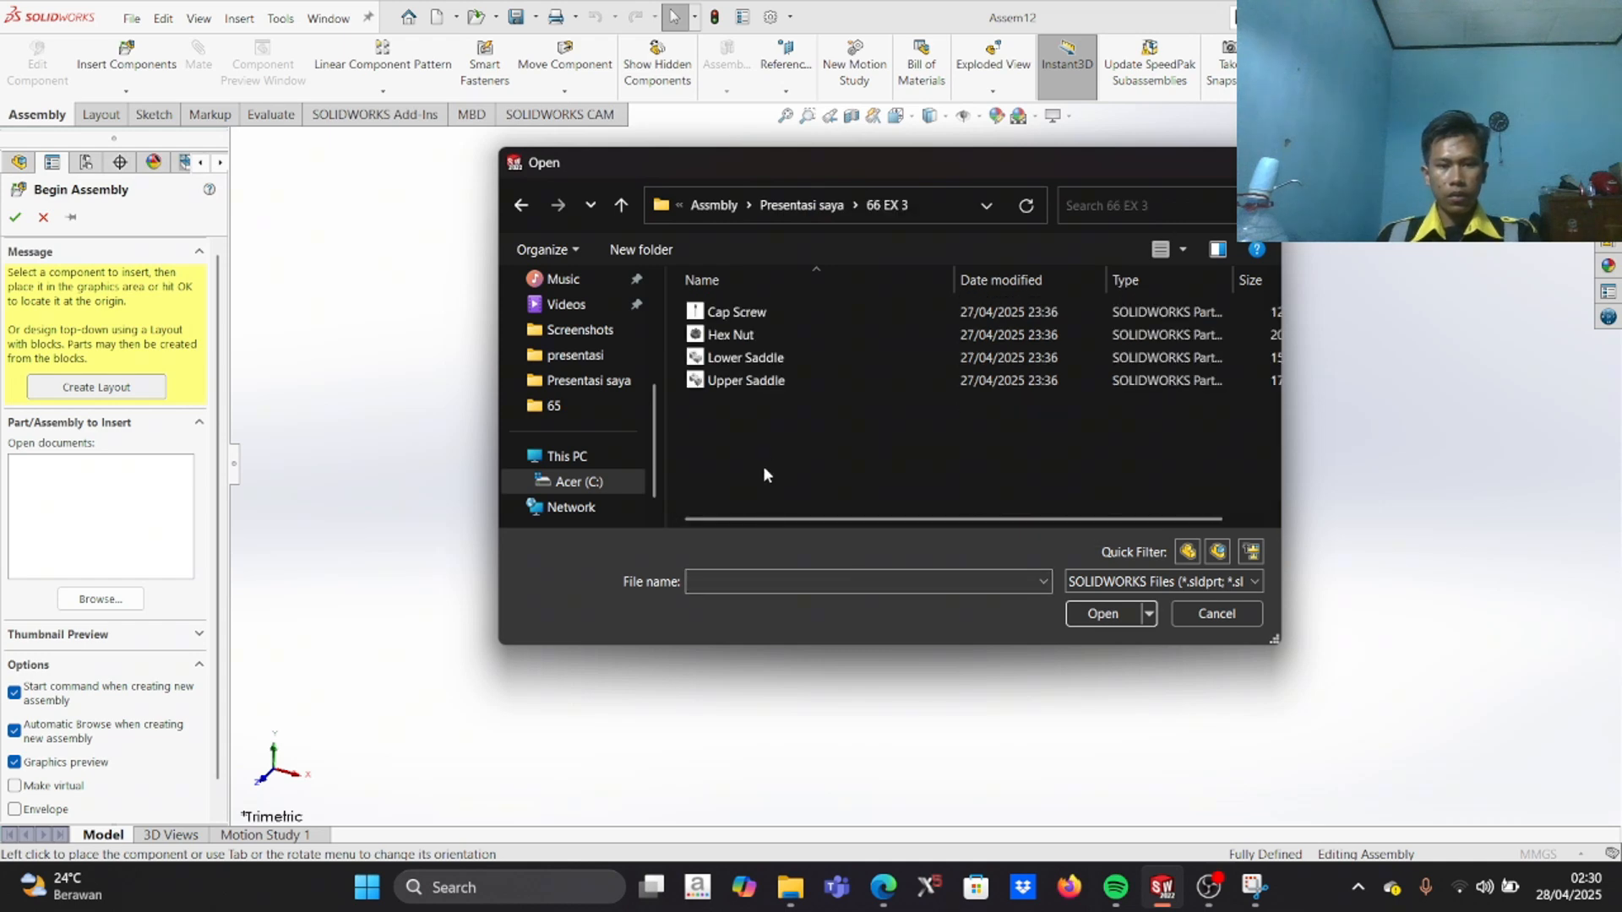
pyautogui.click(775, 383)
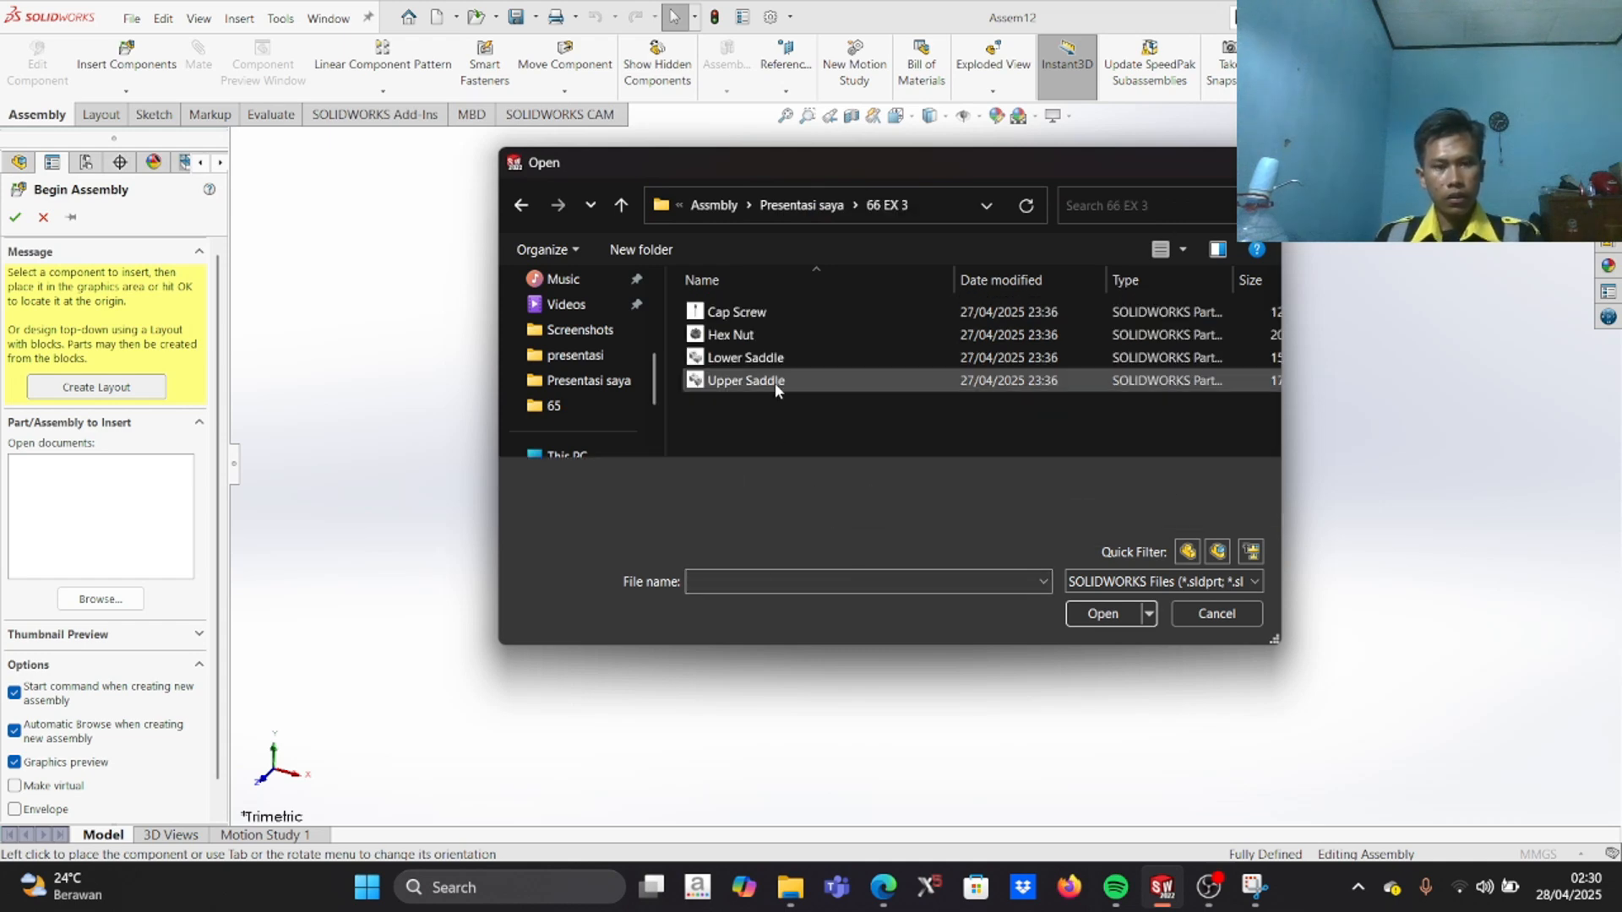
pyautogui.hotkey('ctrl', 'a')
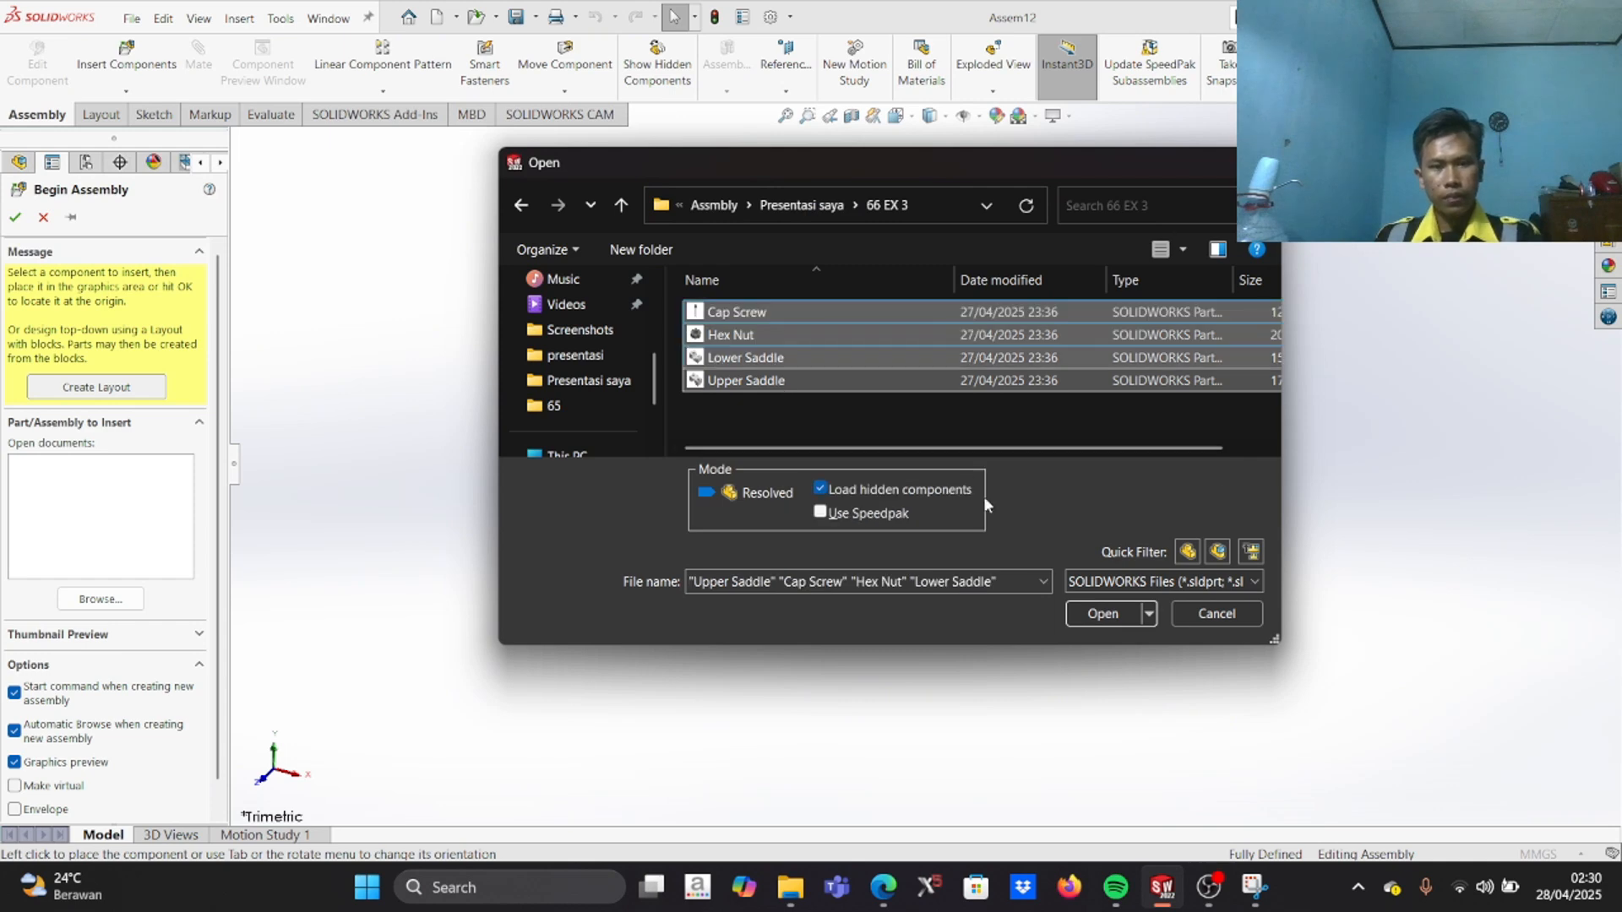
pyautogui.click(1109, 614)
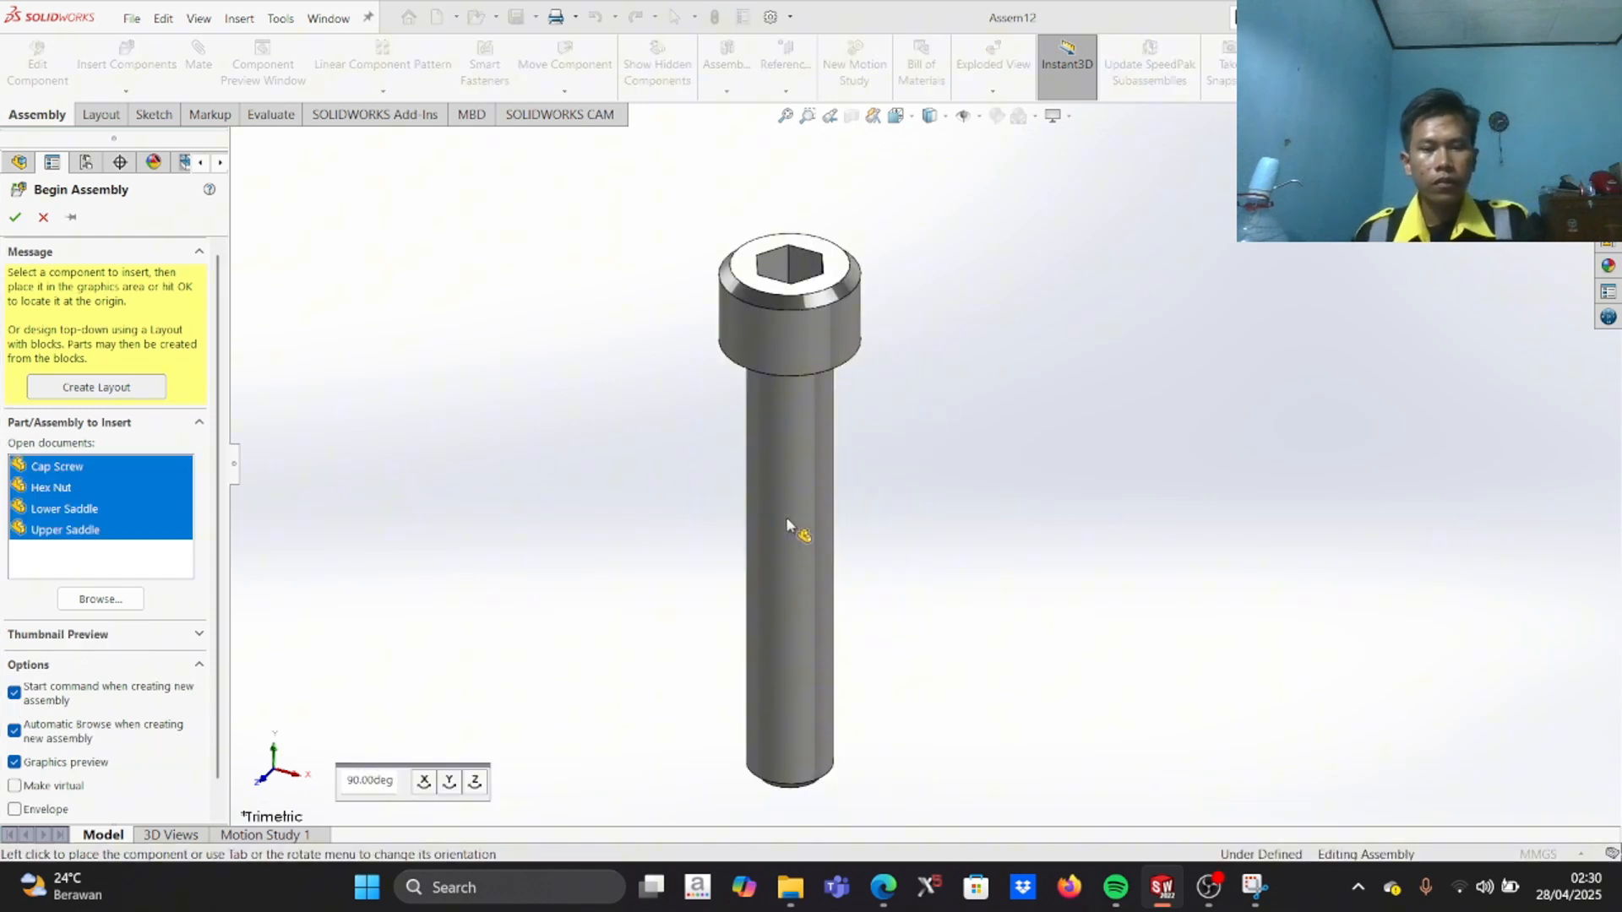
# Step: Place the Cap Screw, the Hex Nut to its left, the Lower Saddle to its right and the Upper Saddle above the Lower Saddle
pyautogui.click(952, 600)
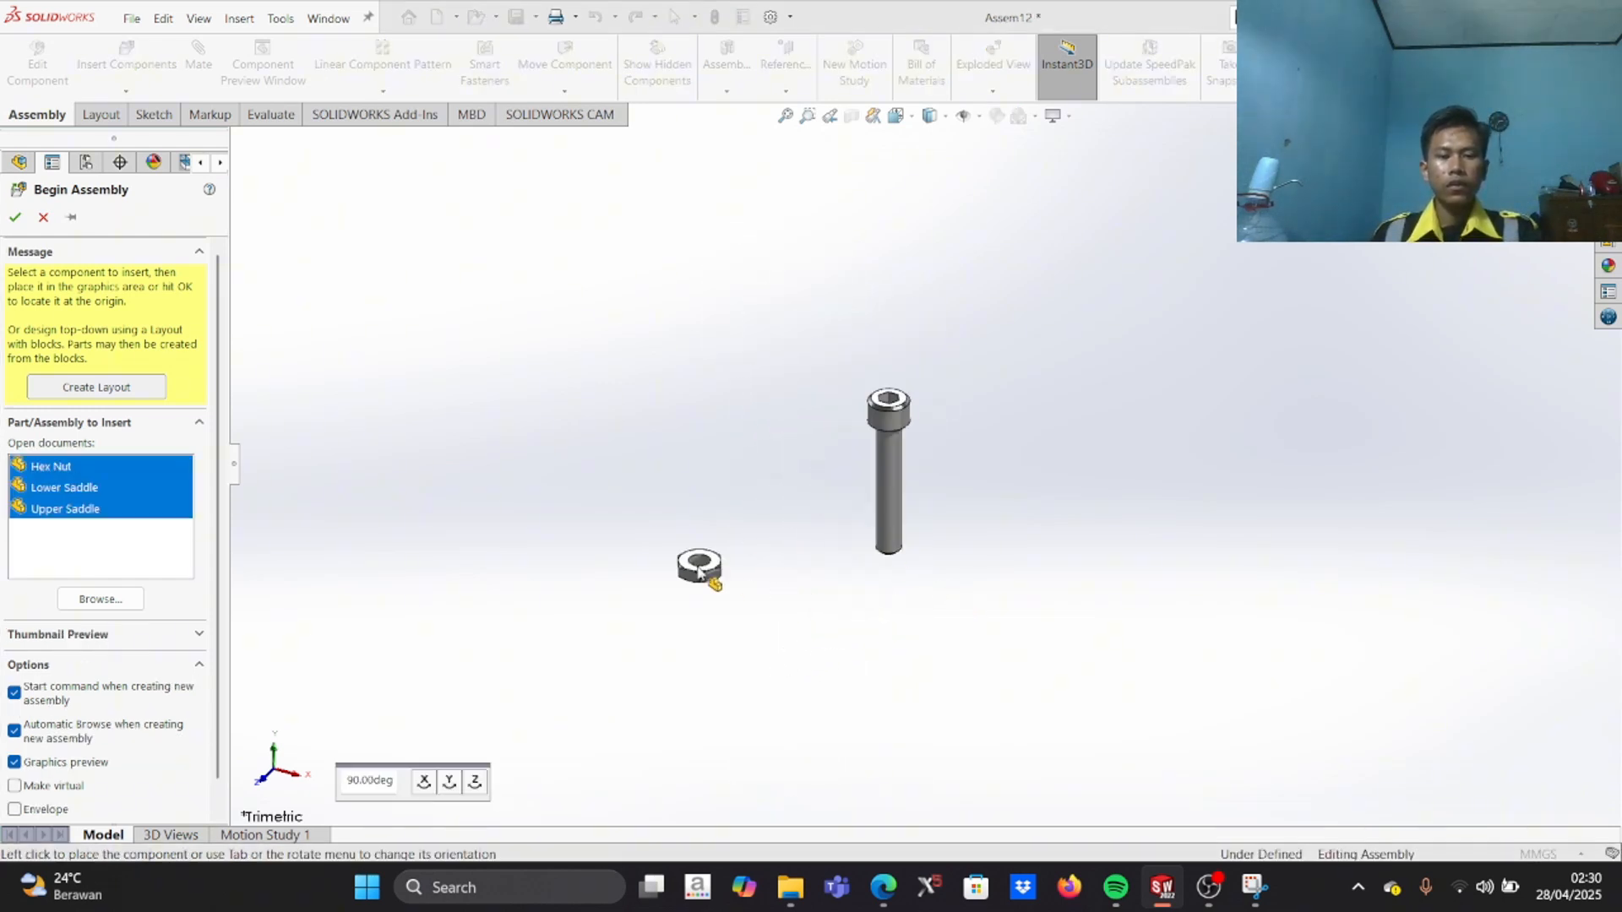
pyautogui.click(758, 492)
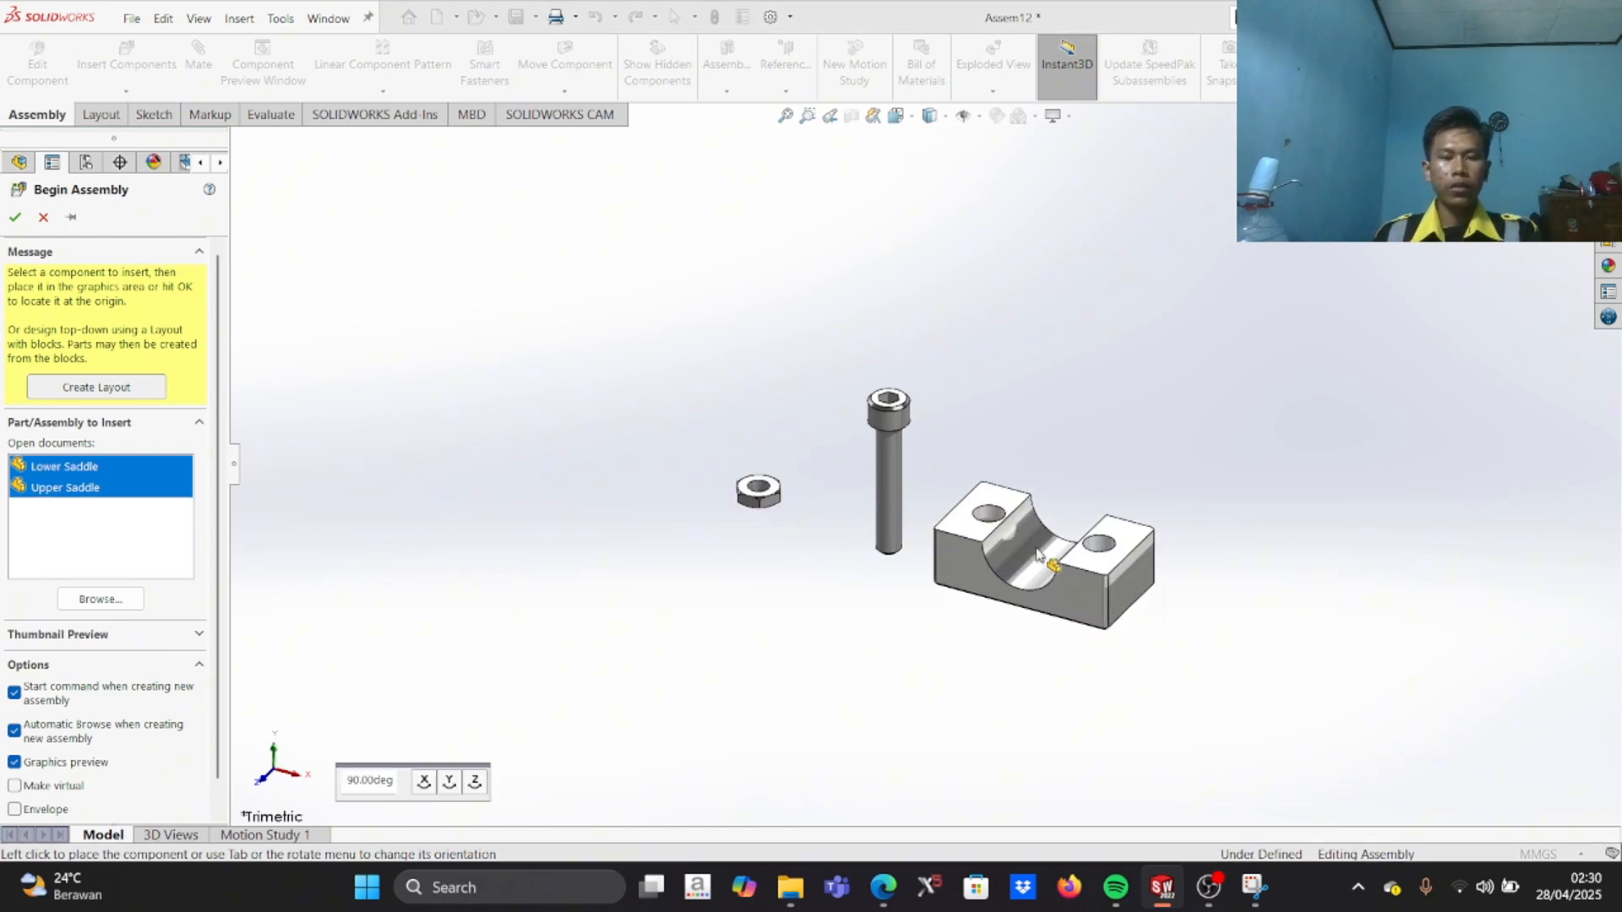
pyautogui.click(1108, 532)
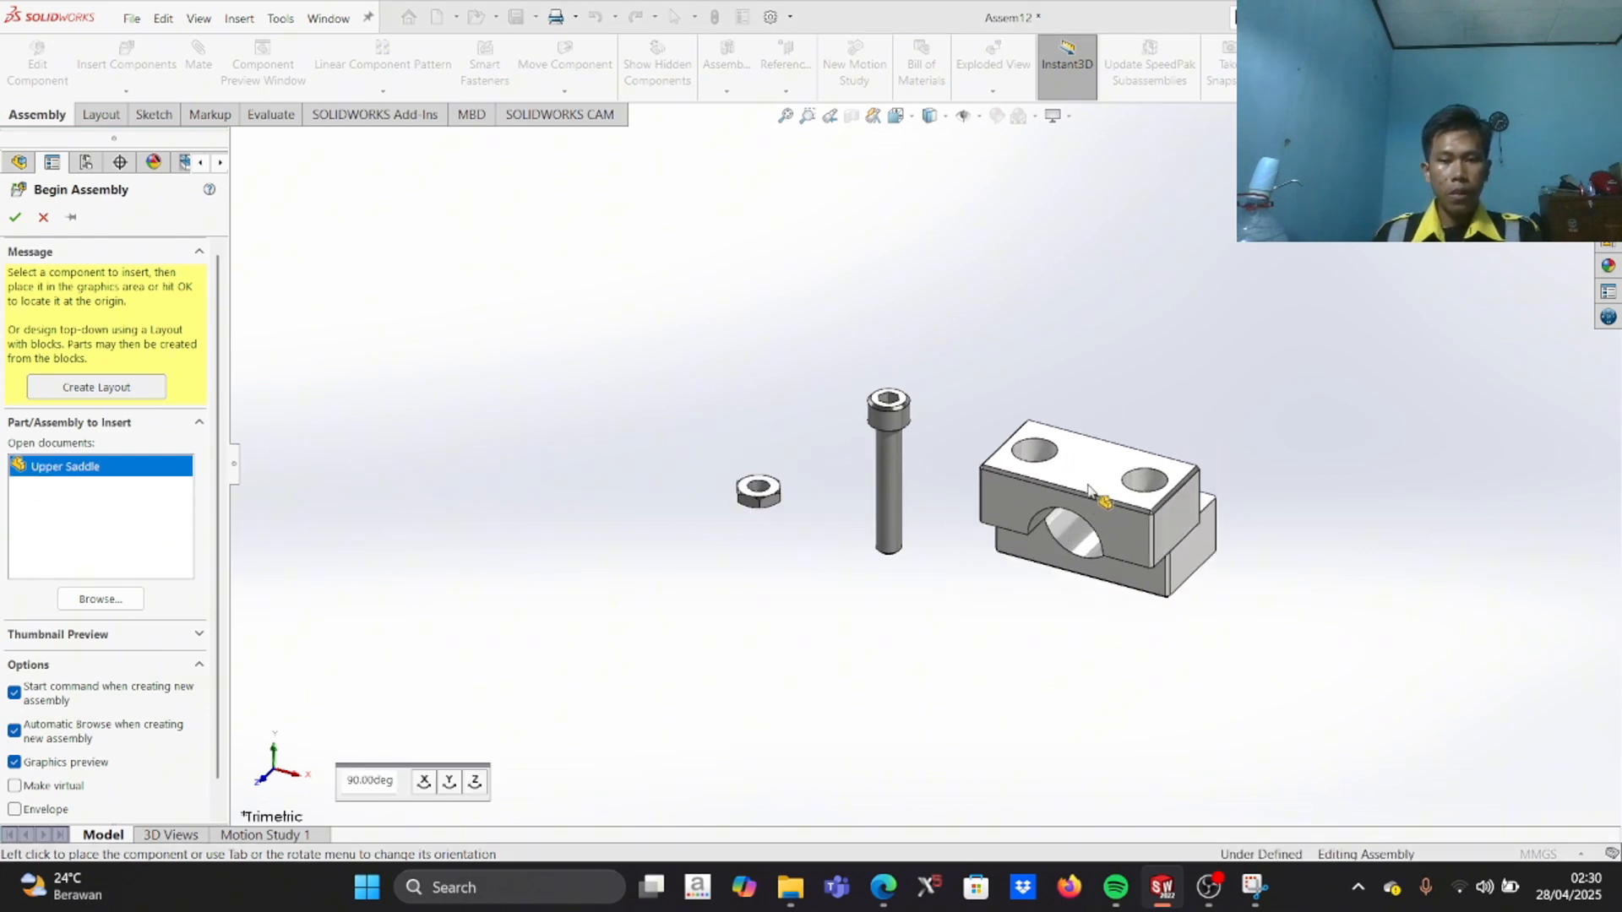
pyautogui.click(1111, 410)
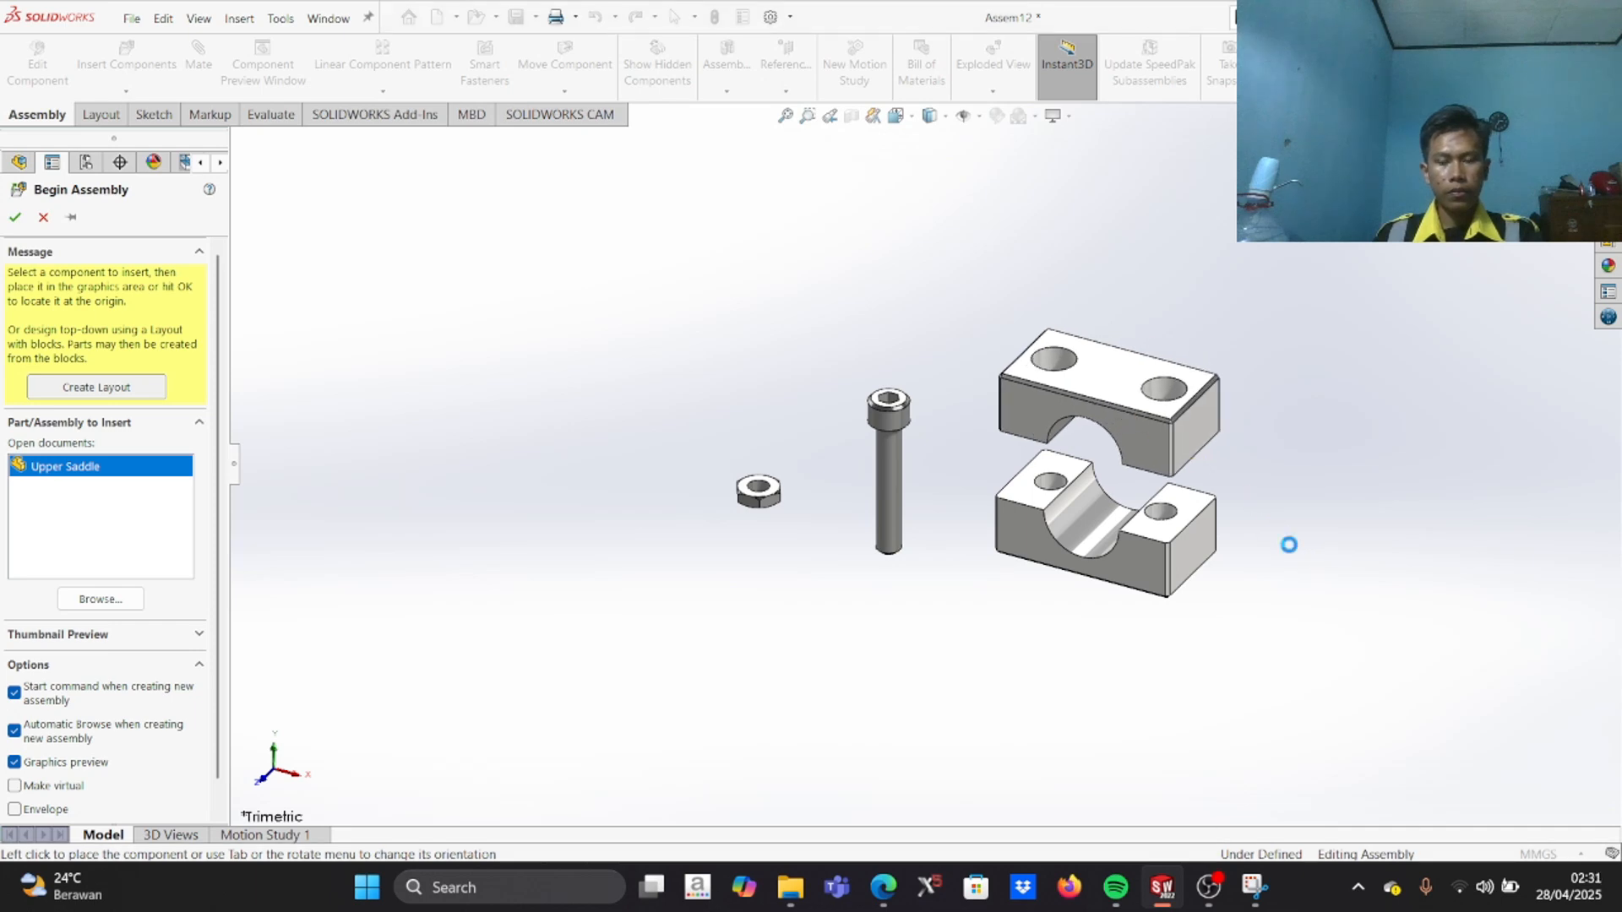
# Step: Insert a second Cap Screw and a second Hex Nut from the 66 EX 3 folder, placing both on the far side of the saddles
pyautogui.click(129, 71)
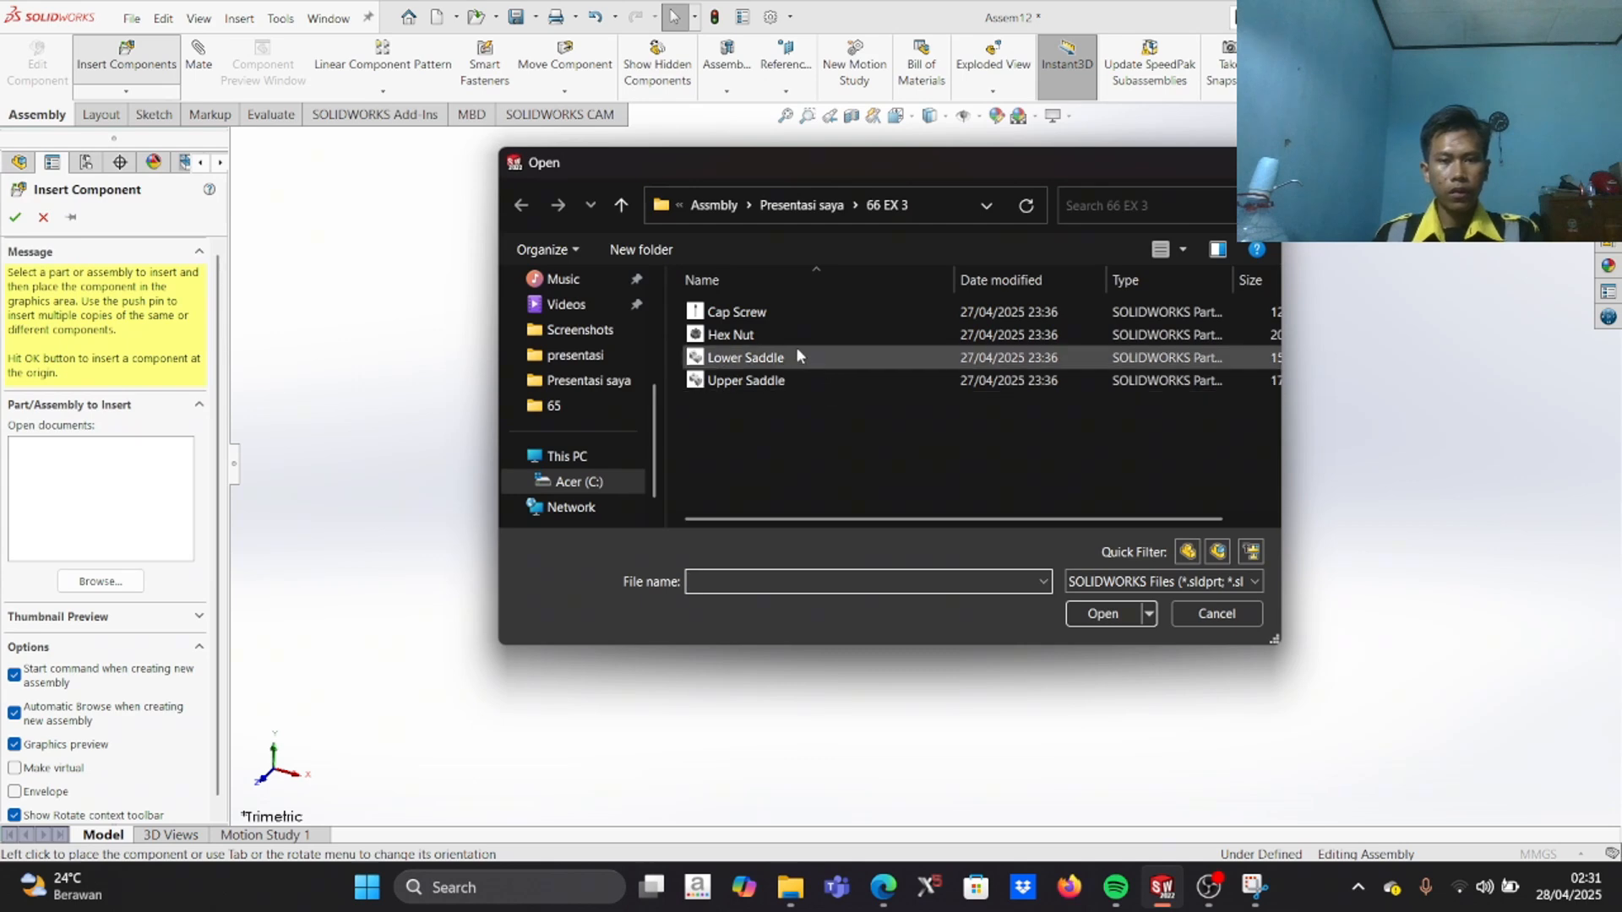
pyautogui.click(769, 337)
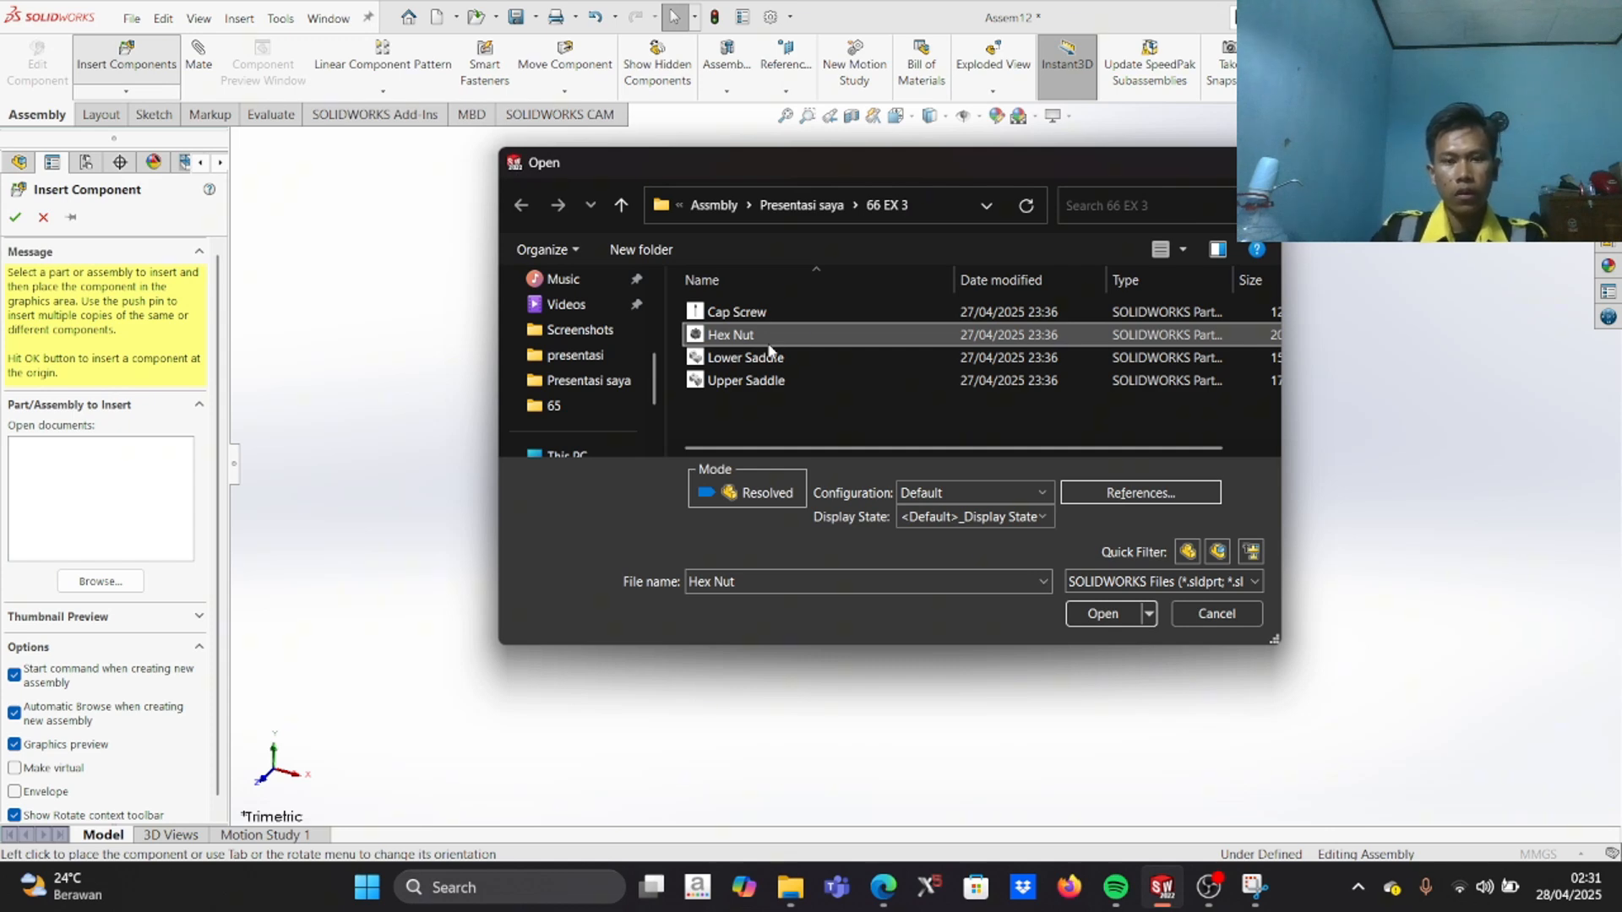
pyautogui.click(776, 314)
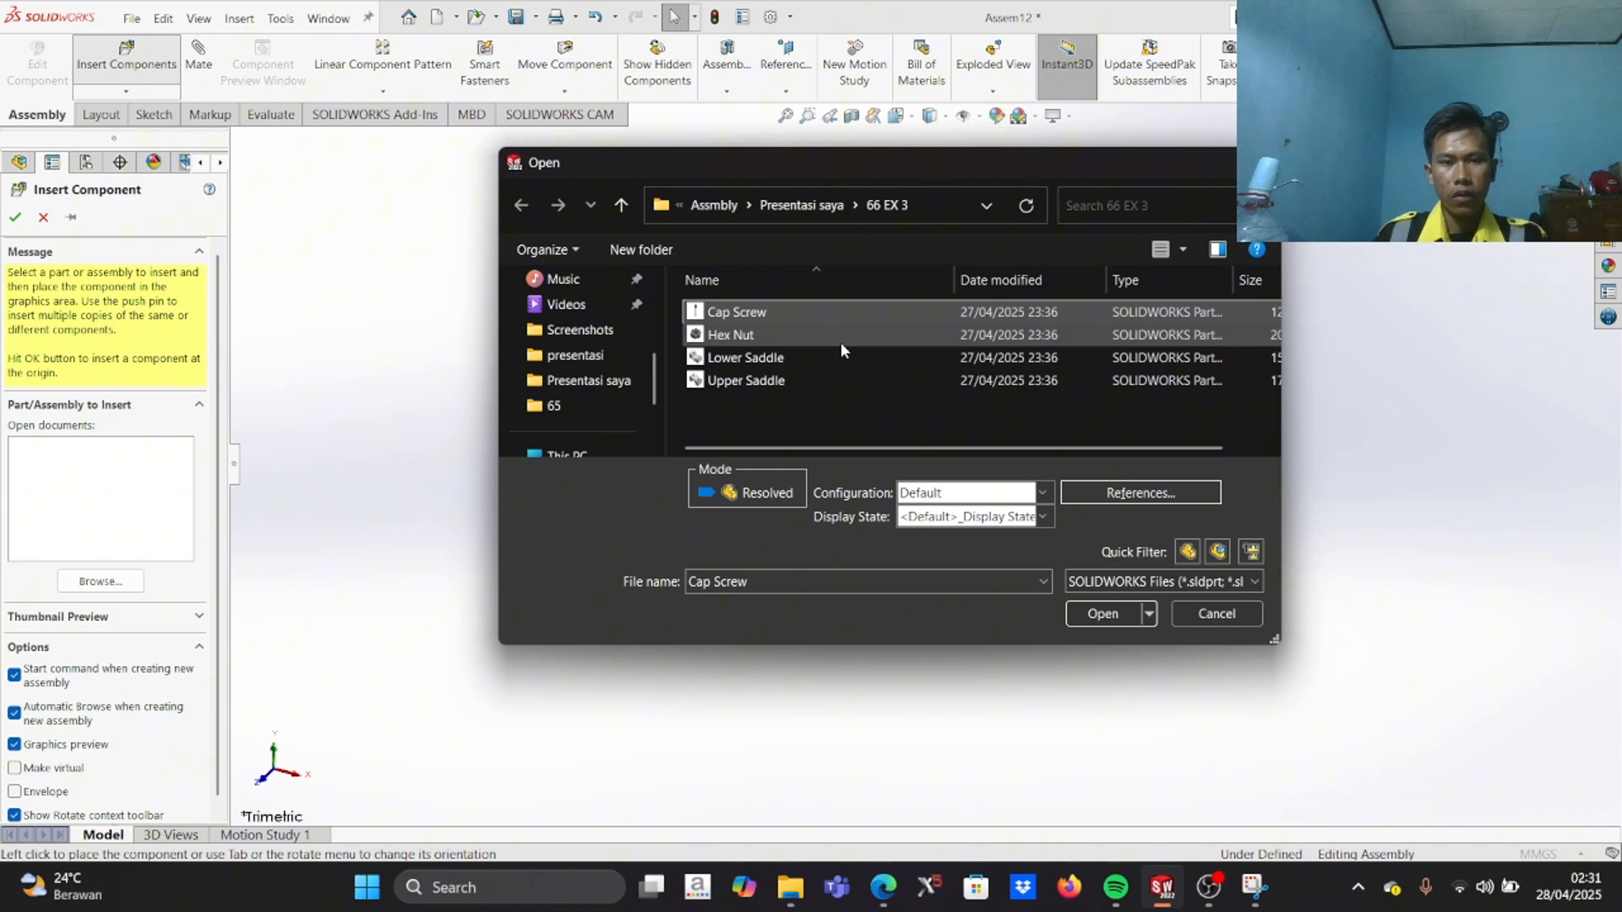
pyautogui.keyDown('ctrl'); pyautogui.click(839, 342); pyautogui.keyUp('ctrl')
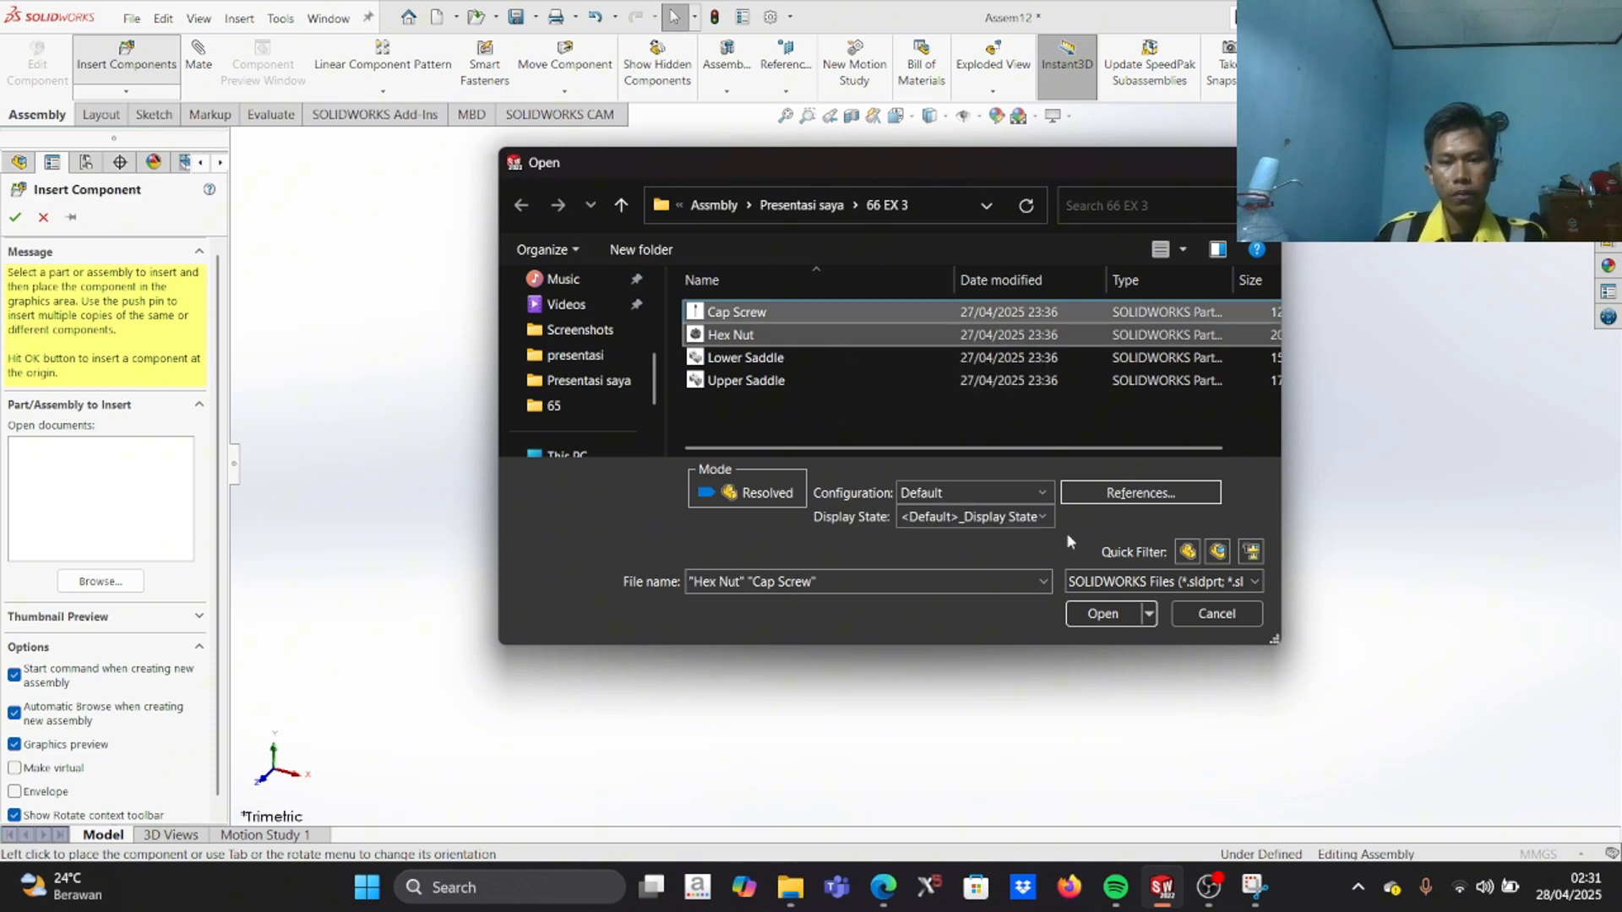
pyautogui.click(1134, 621)
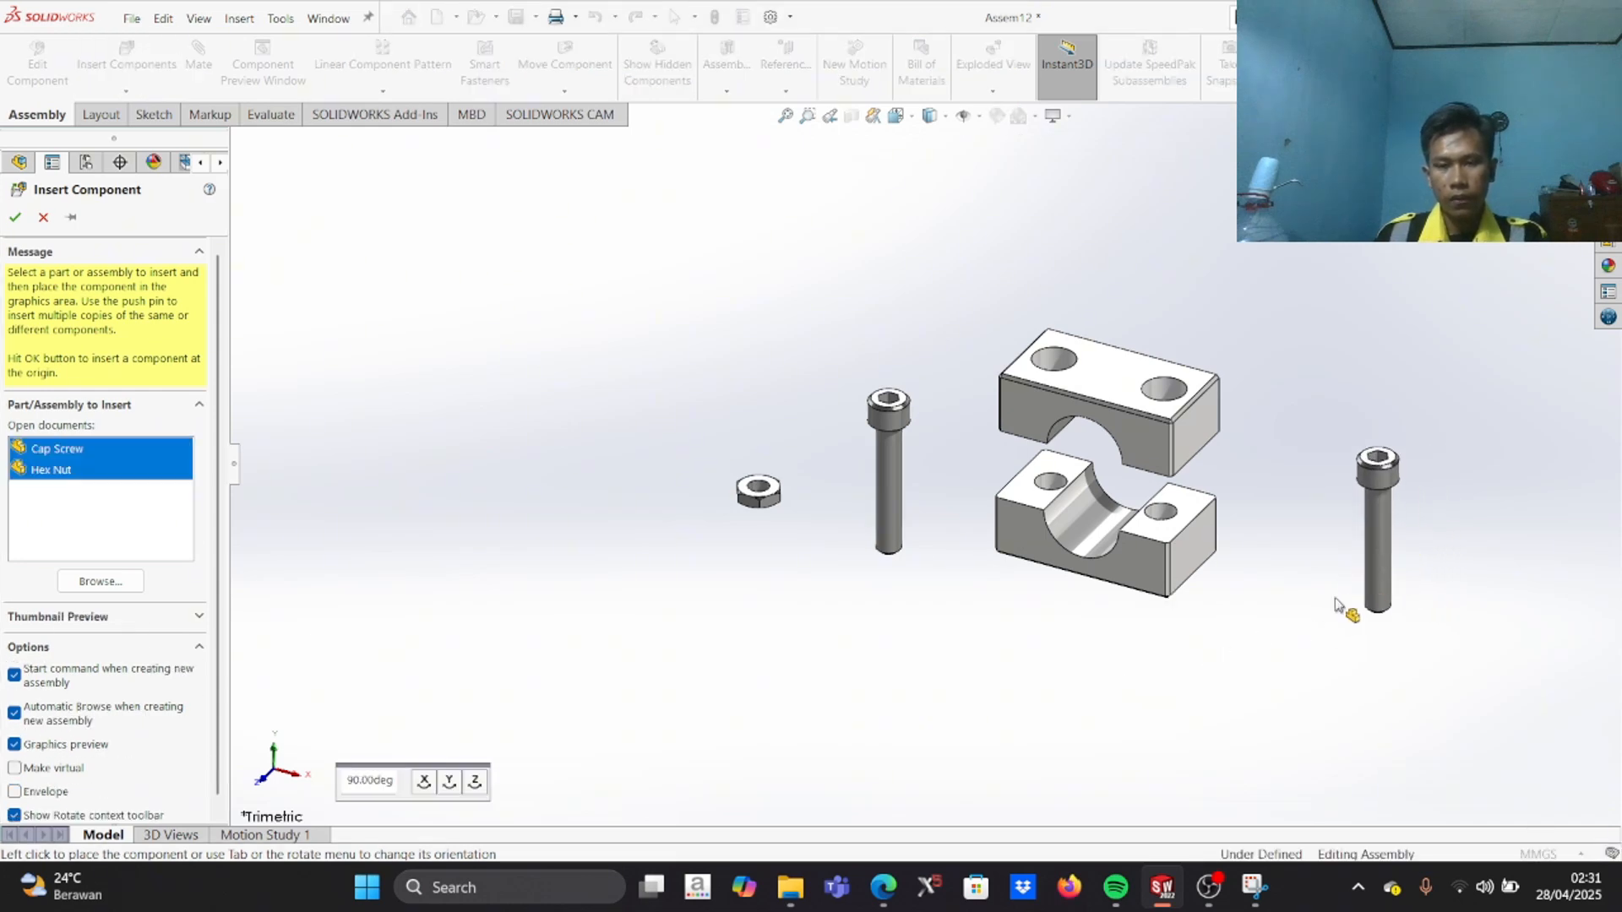
pyautogui.click(1362, 589)
pyautogui.click(1341, 672)
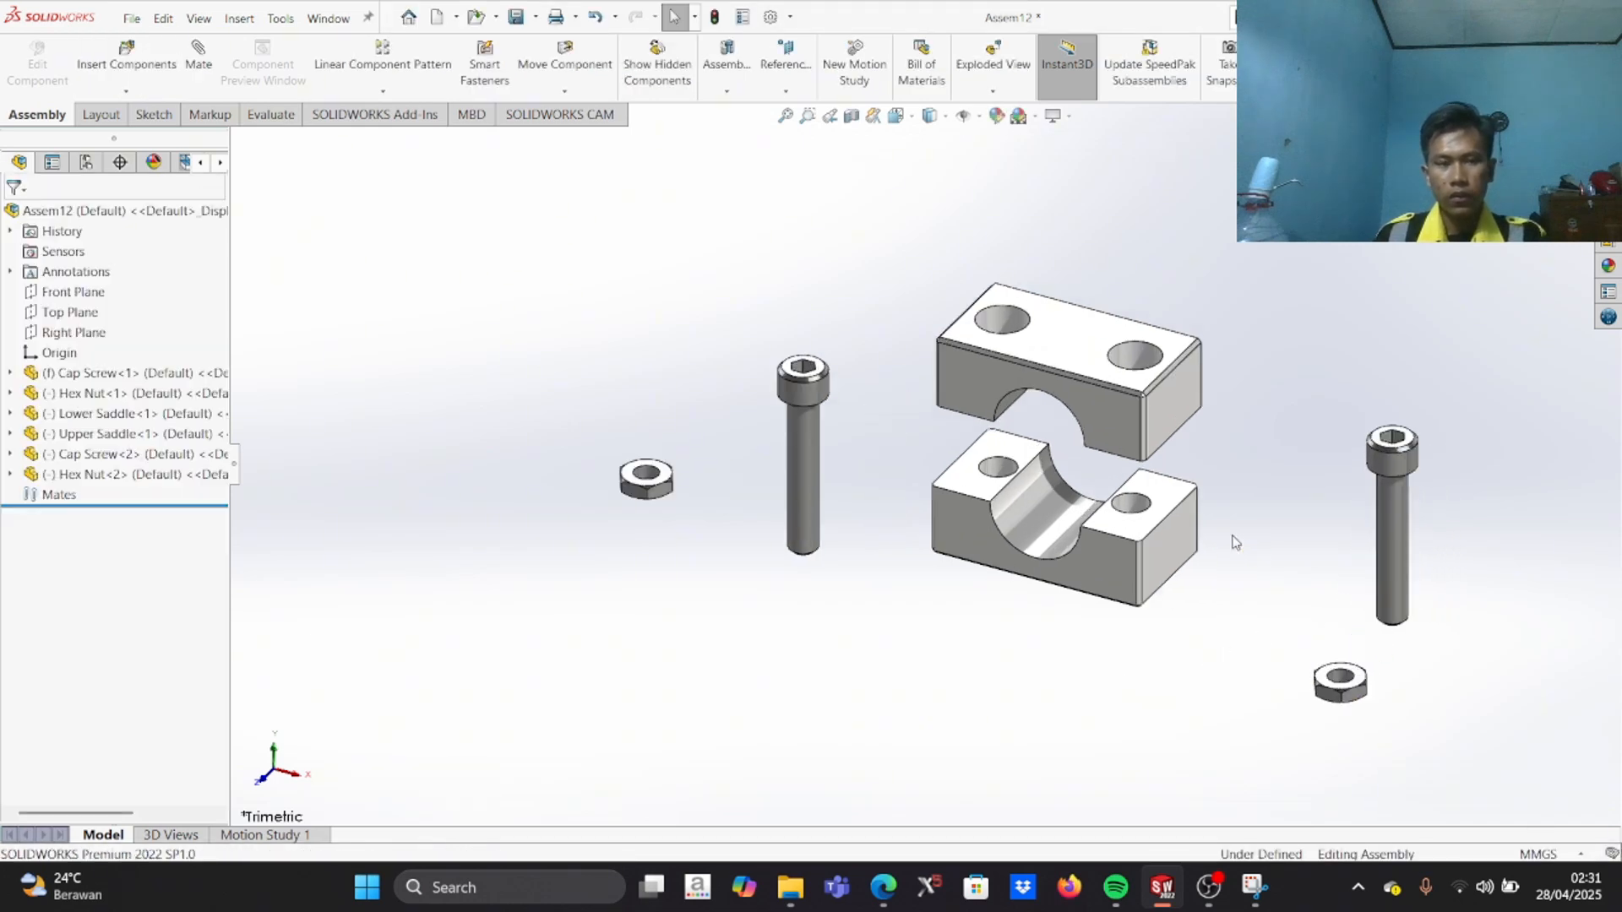
# Step: Fix the Lower Saddle in place and float the first Cap Screw
pyautogui.scroll(-3, 1216, 532)
pyautogui.moveTo(1184, 565); pyautogui.dragTo(1170, 505, button='middle')
pyautogui.scroll(-2, 918, 596)
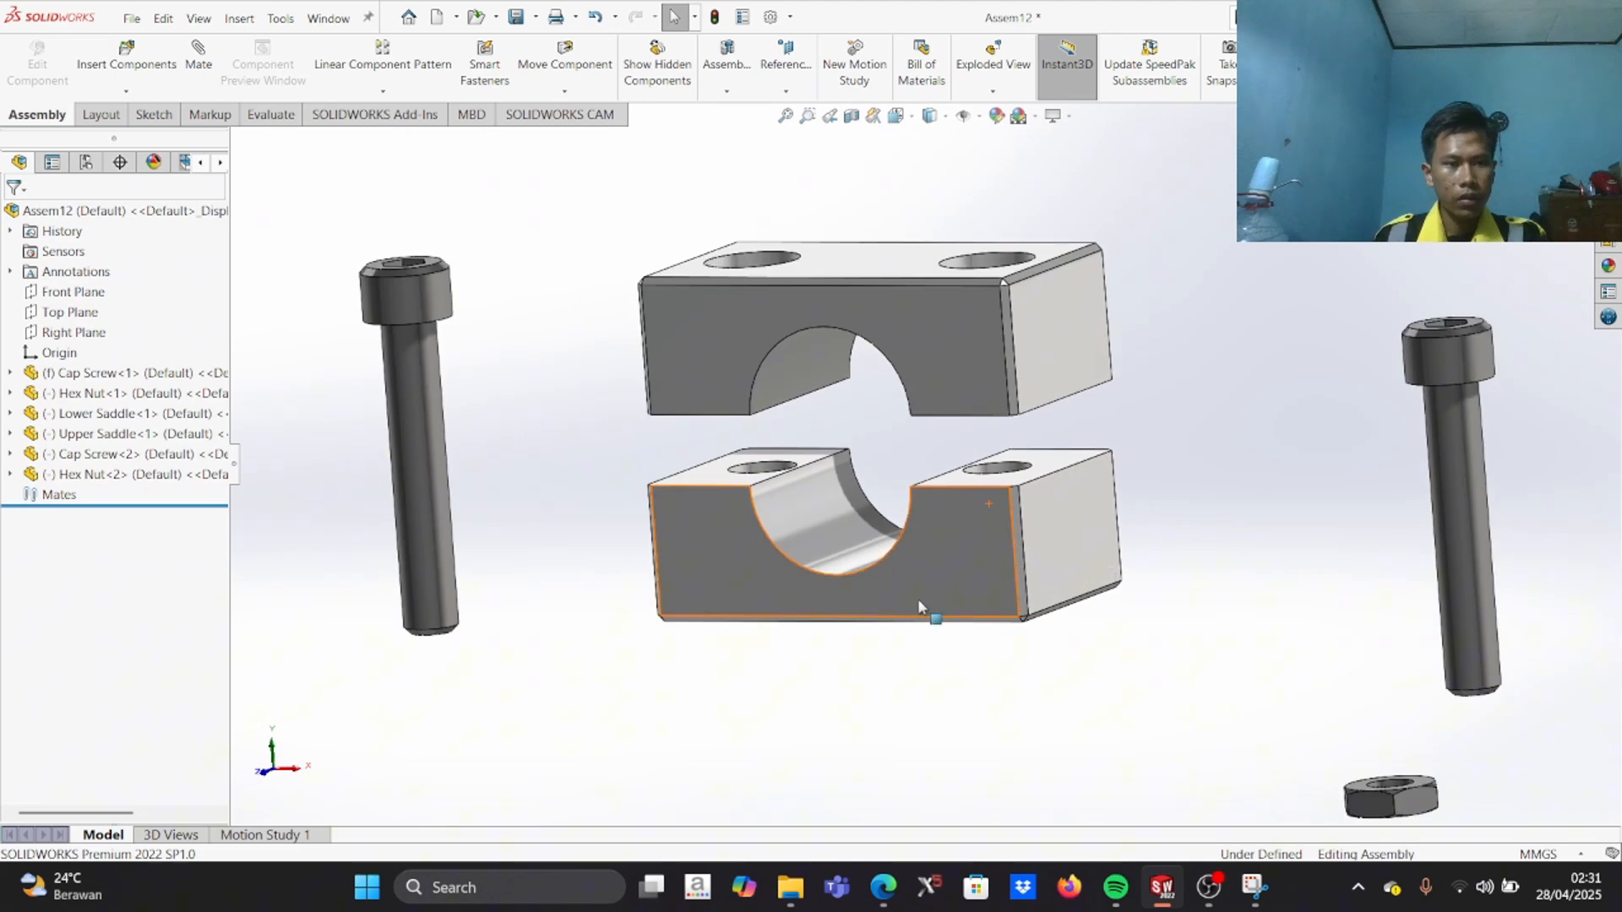
pyautogui.scroll(2, 918, 598)
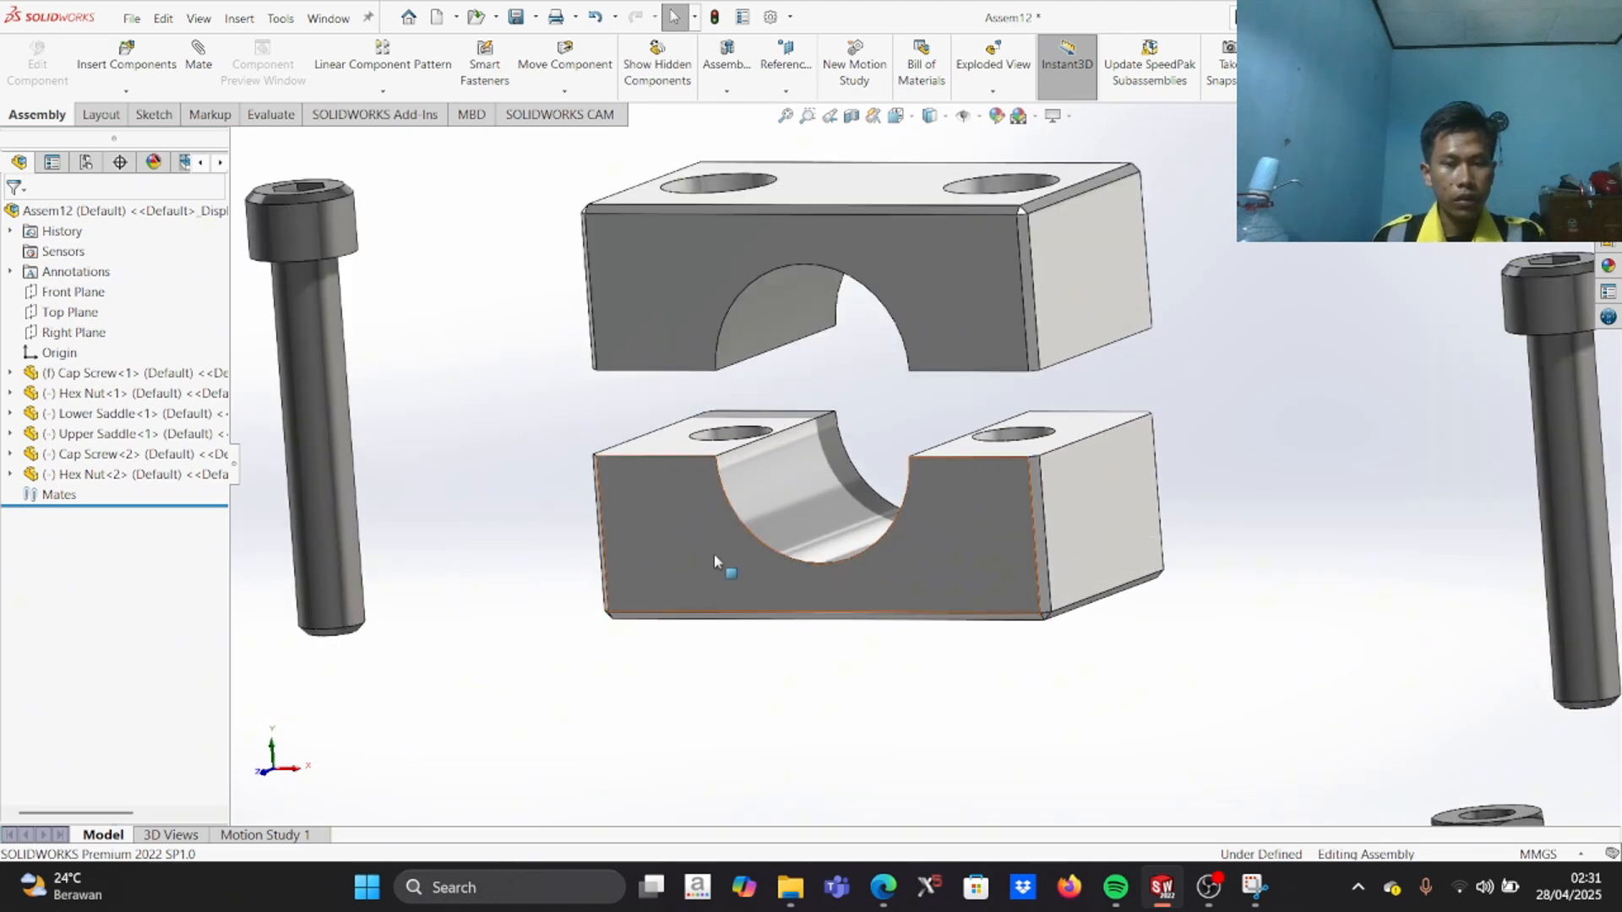
pyautogui.moveTo(771, 459); pyautogui.dragTo(766, 543, button='middle')
pyautogui.click(669, 537)
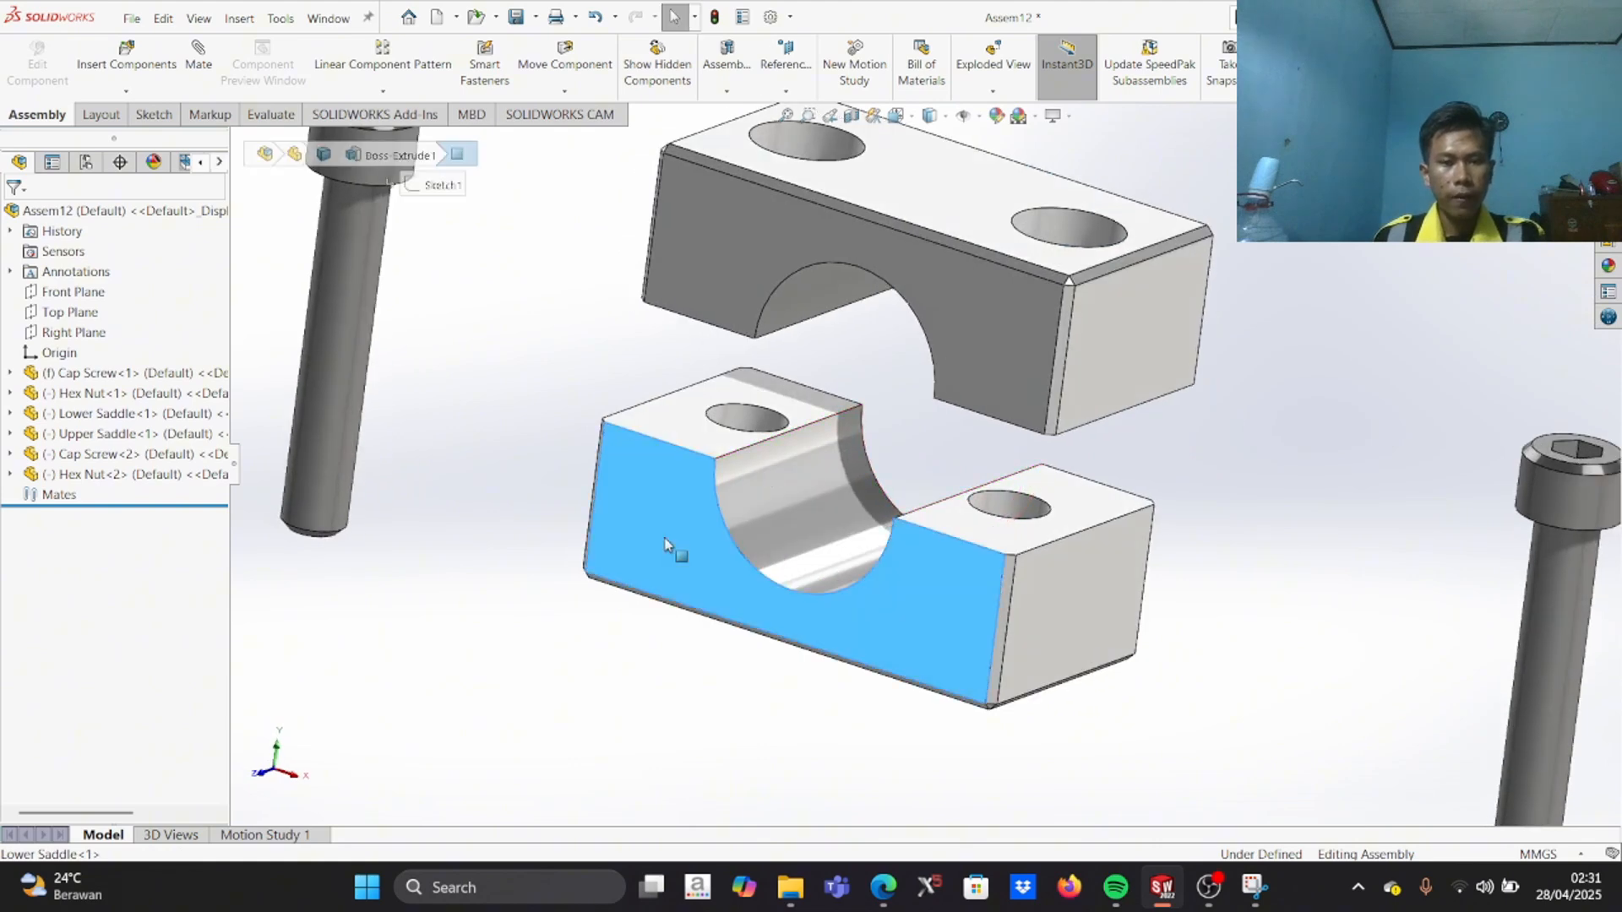
pyautogui.rightClick(671, 533)
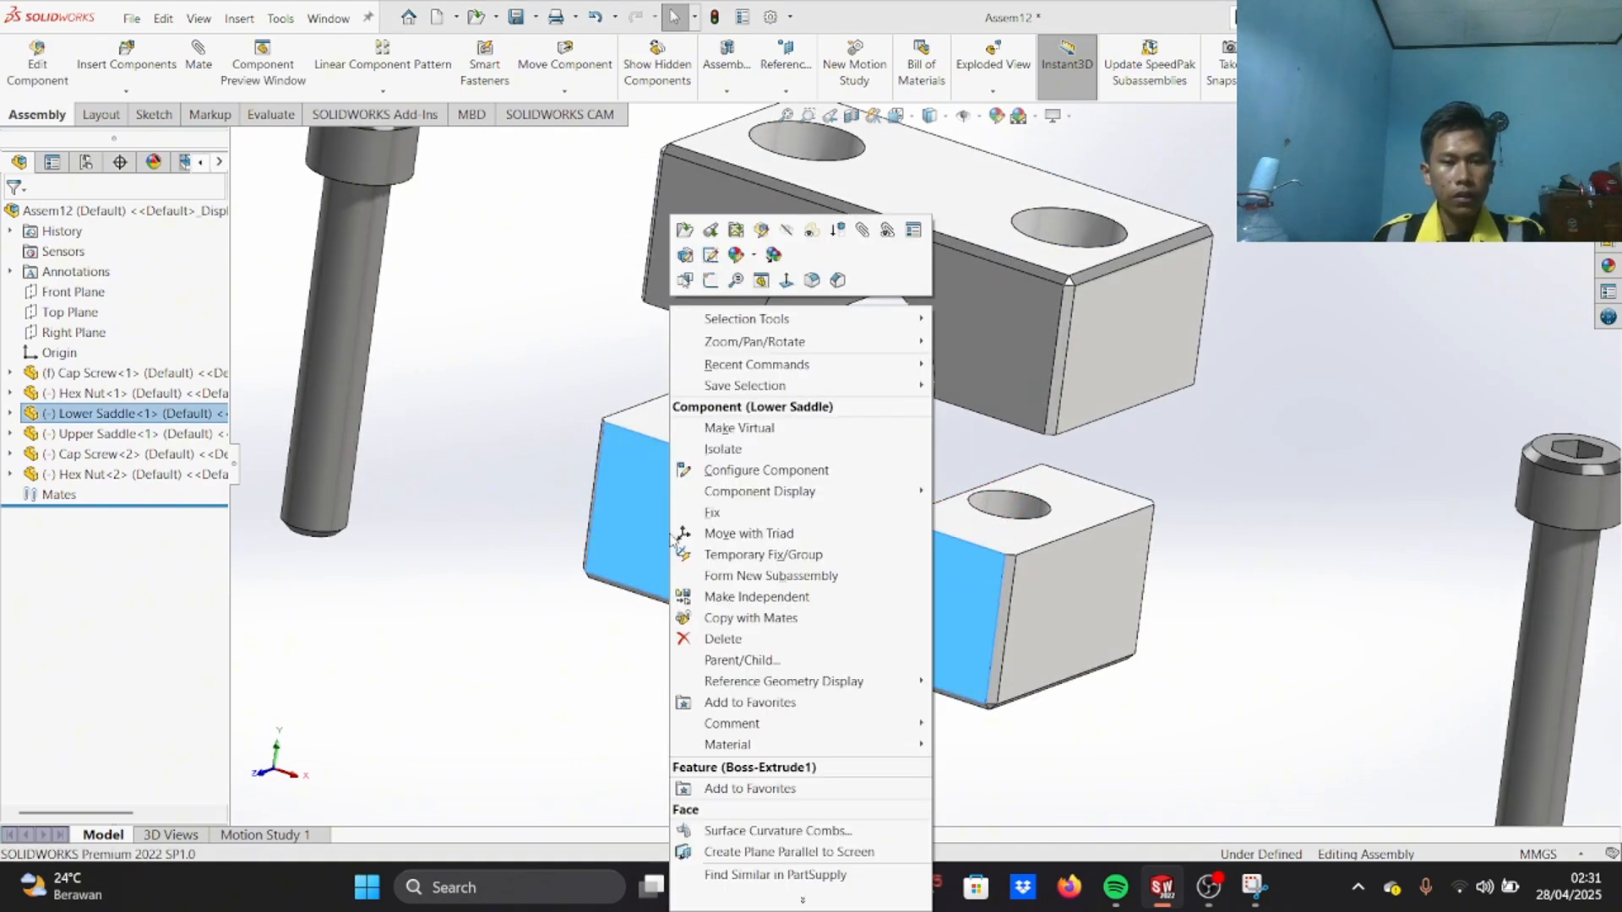
pyautogui.click(734, 515)
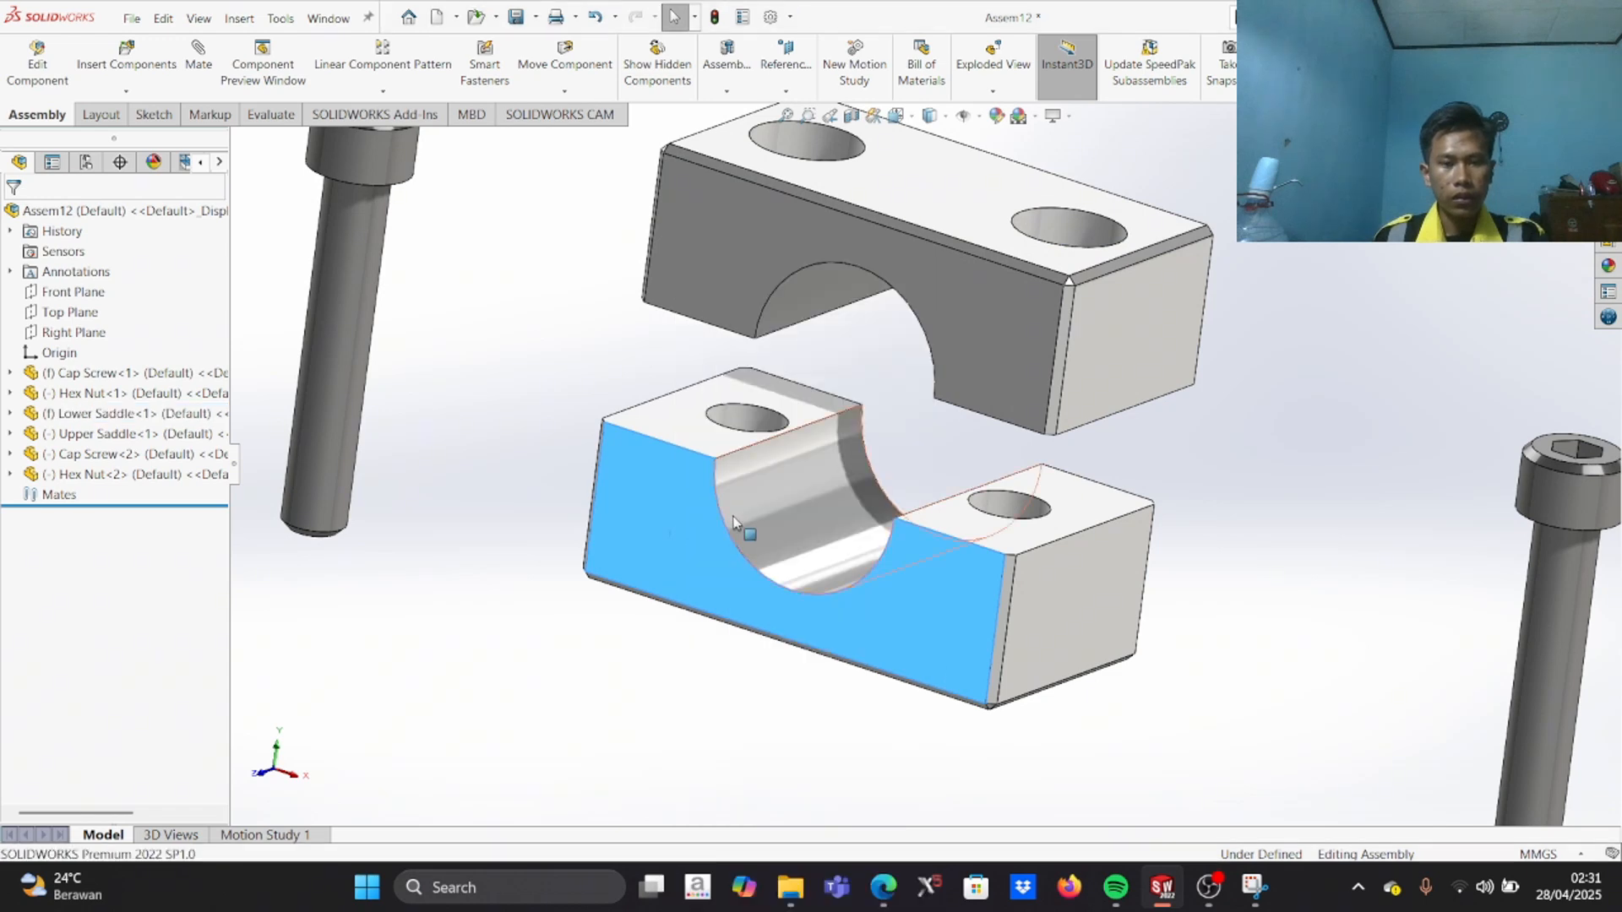
pyautogui.rightClick(84, 375)
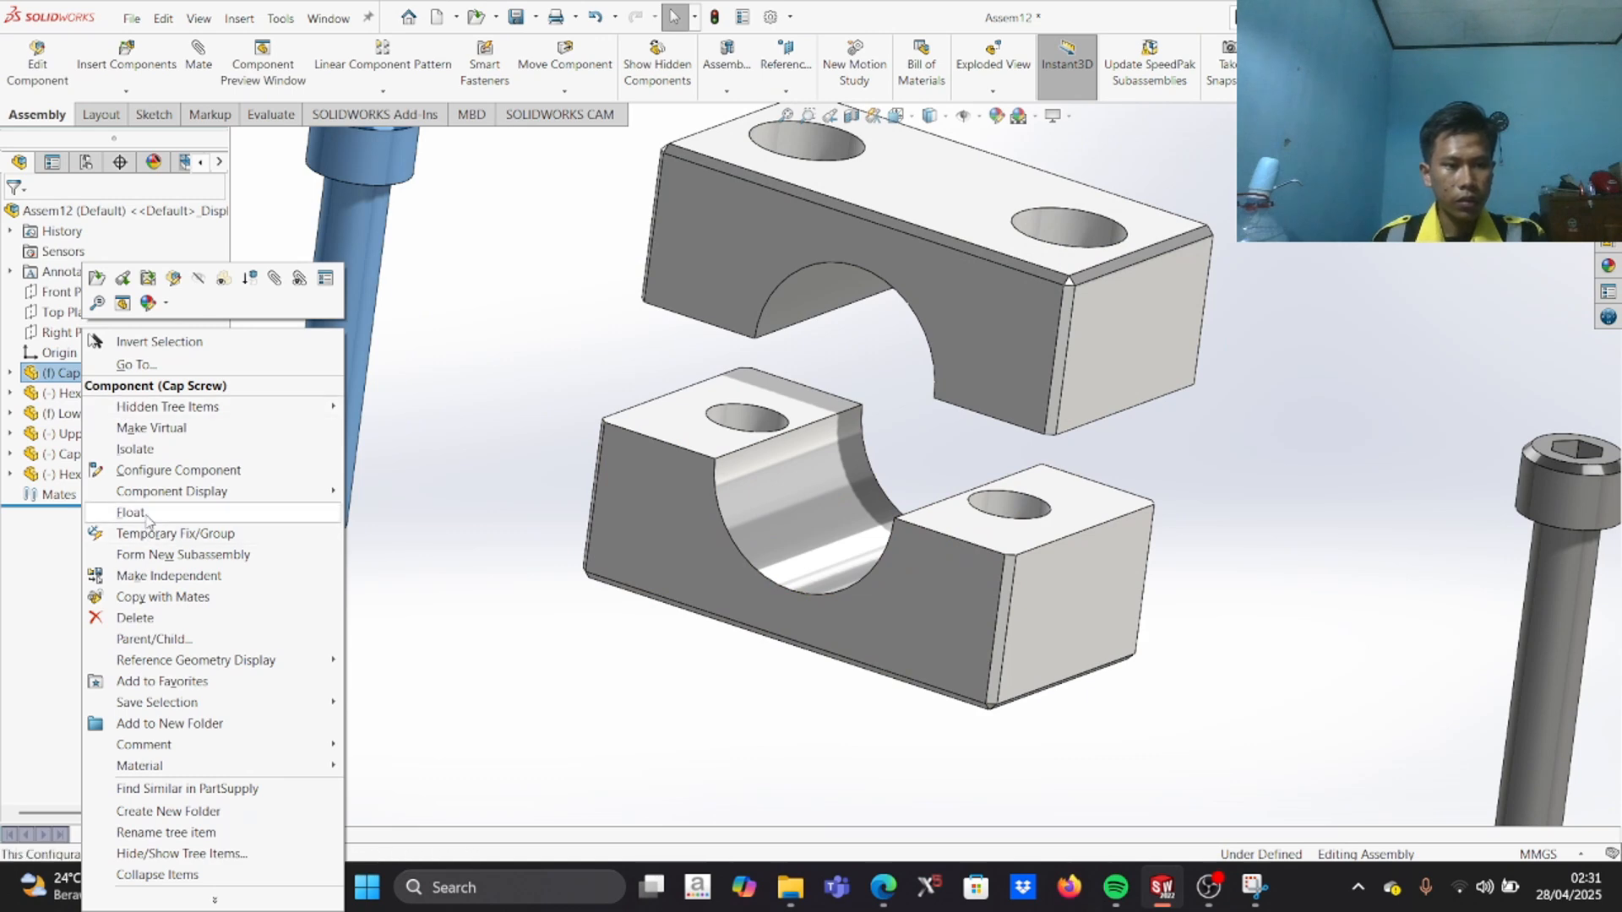
pyautogui.click(136, 513)
pyautogui.click(603, 614)
# Step: Add a coincident mate between the Upper Saddle's bottom front-right corner vertex and the matching top corner vertex of the Lower Saddle
pyautogui.scroll(3, 603, 614)
pyautogui.scroll(-5, 933, 519)
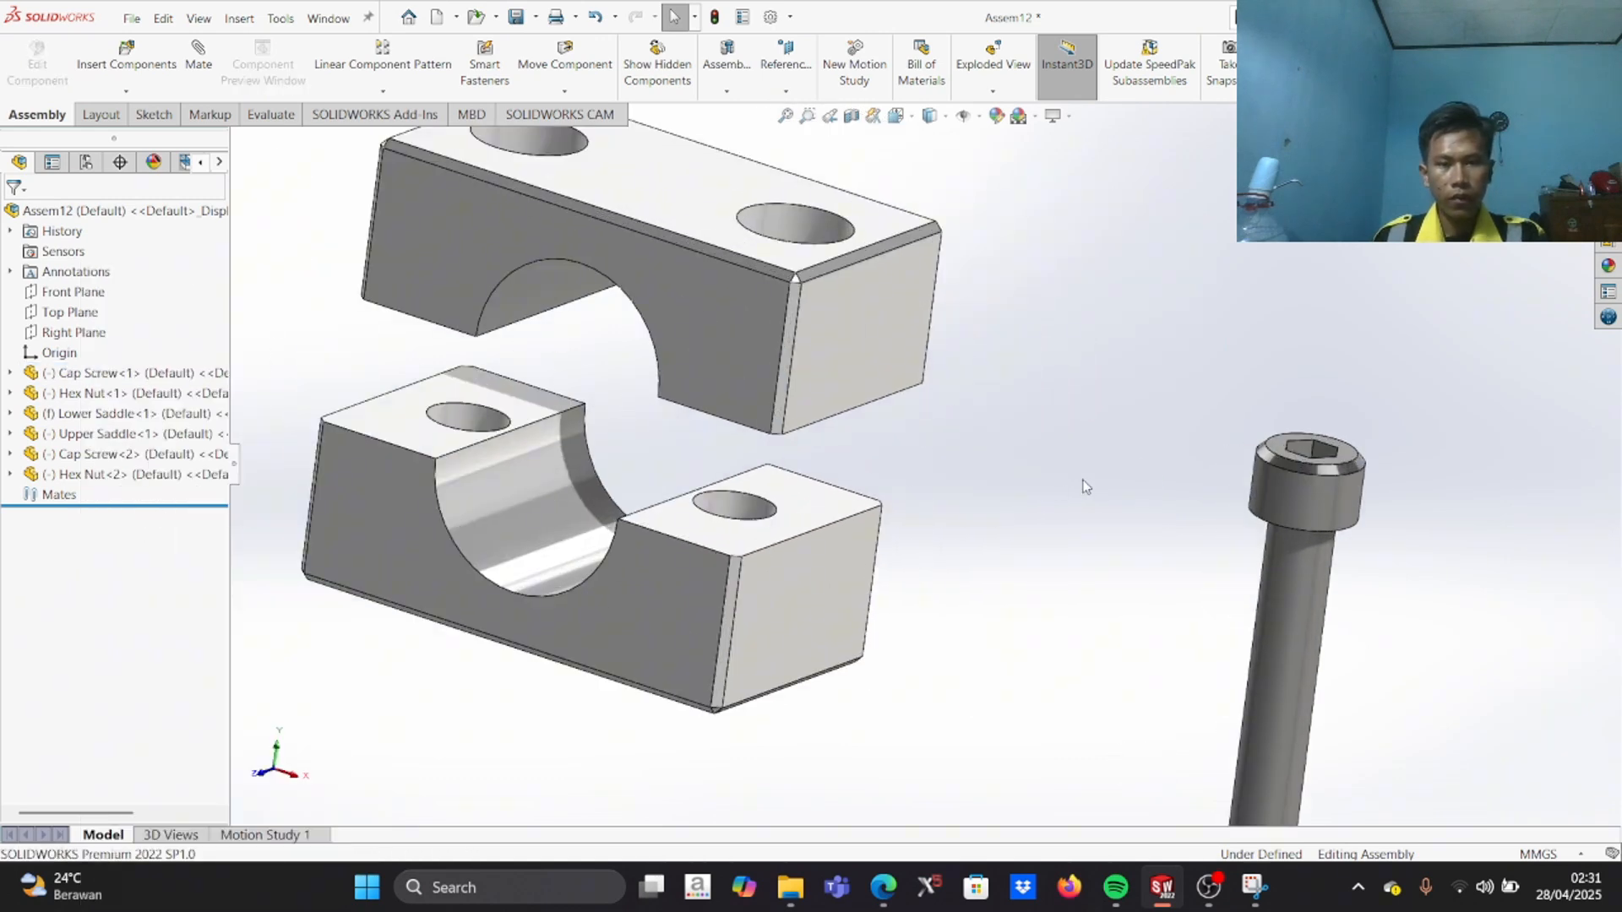
pyautogui.click(771, 436)
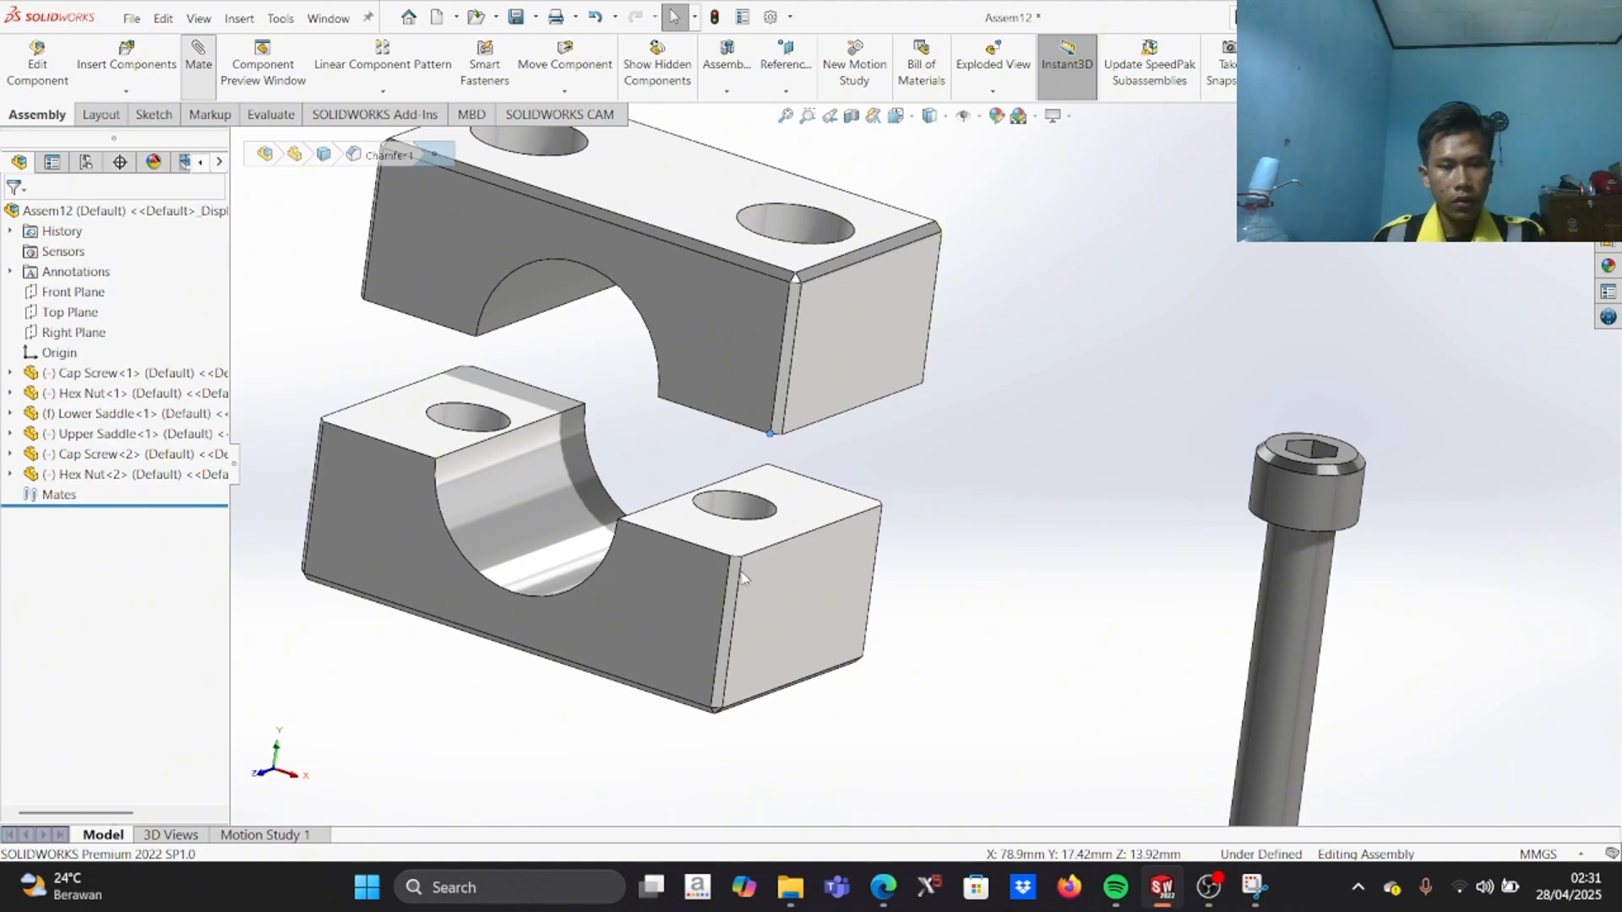
pyautogui.scroll(-3, 729, 567)
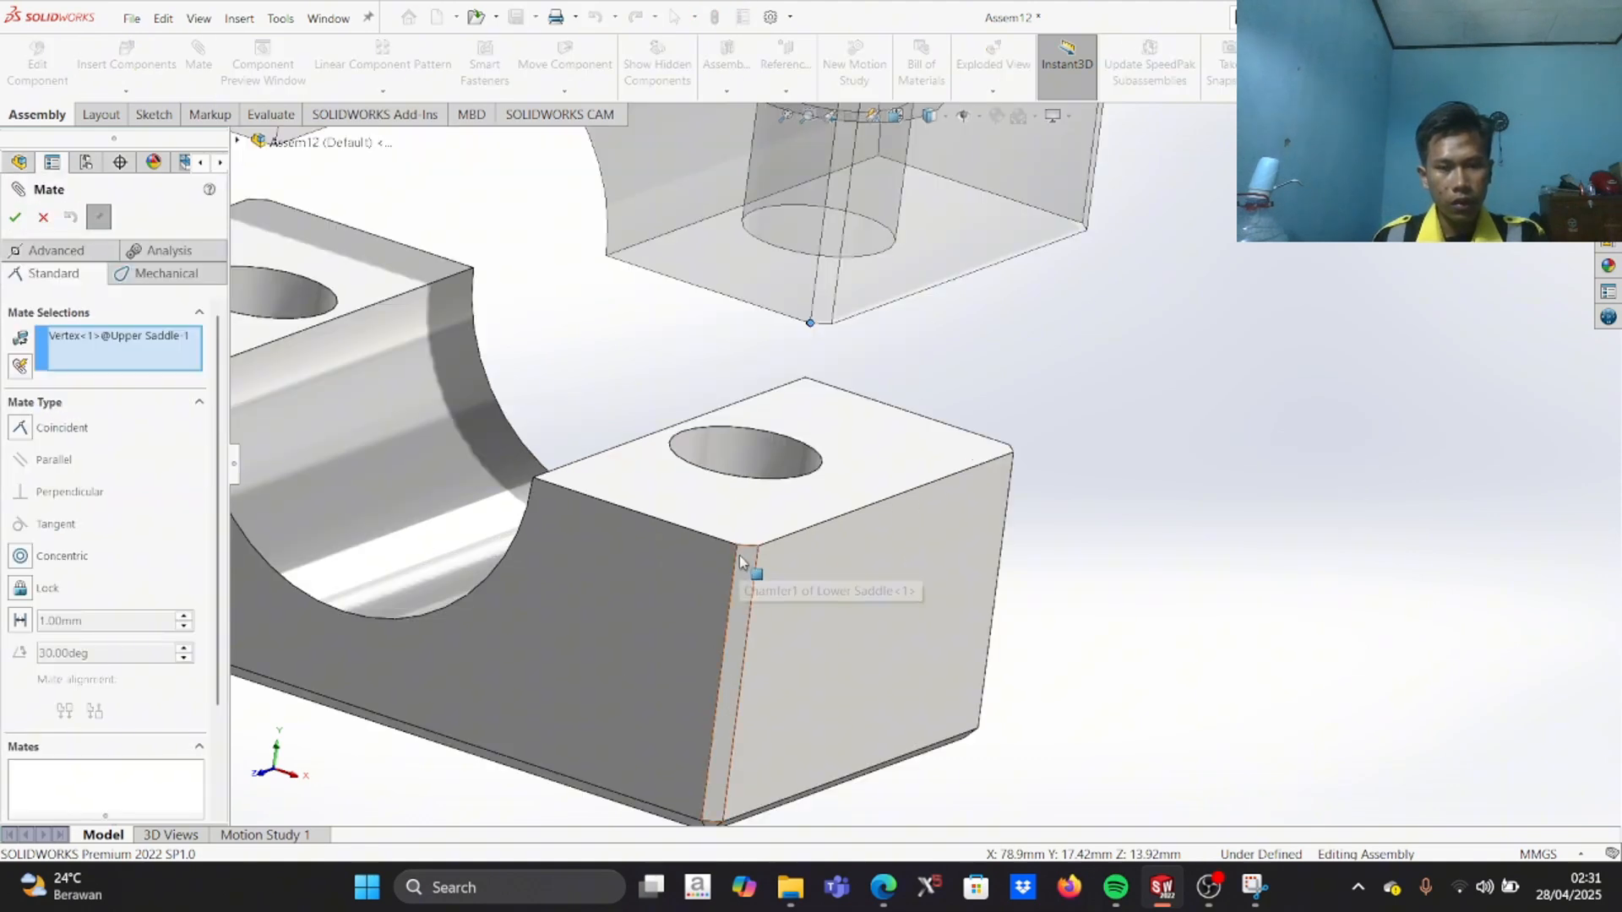
pyautogui.click(737, 549)
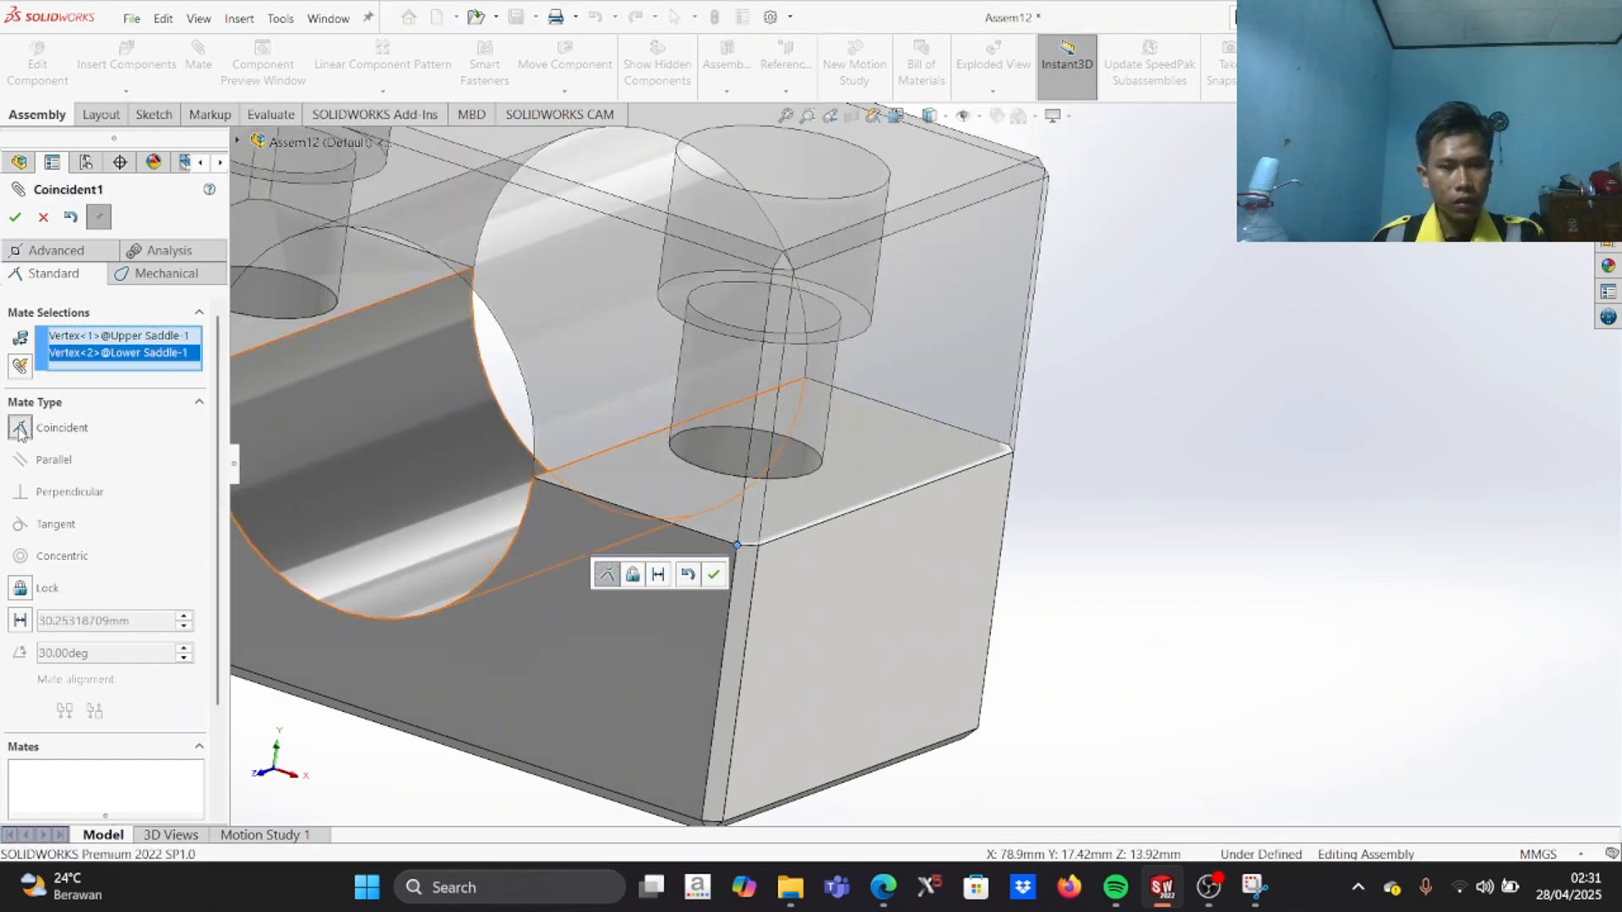
pyautogui.click(15, 218)
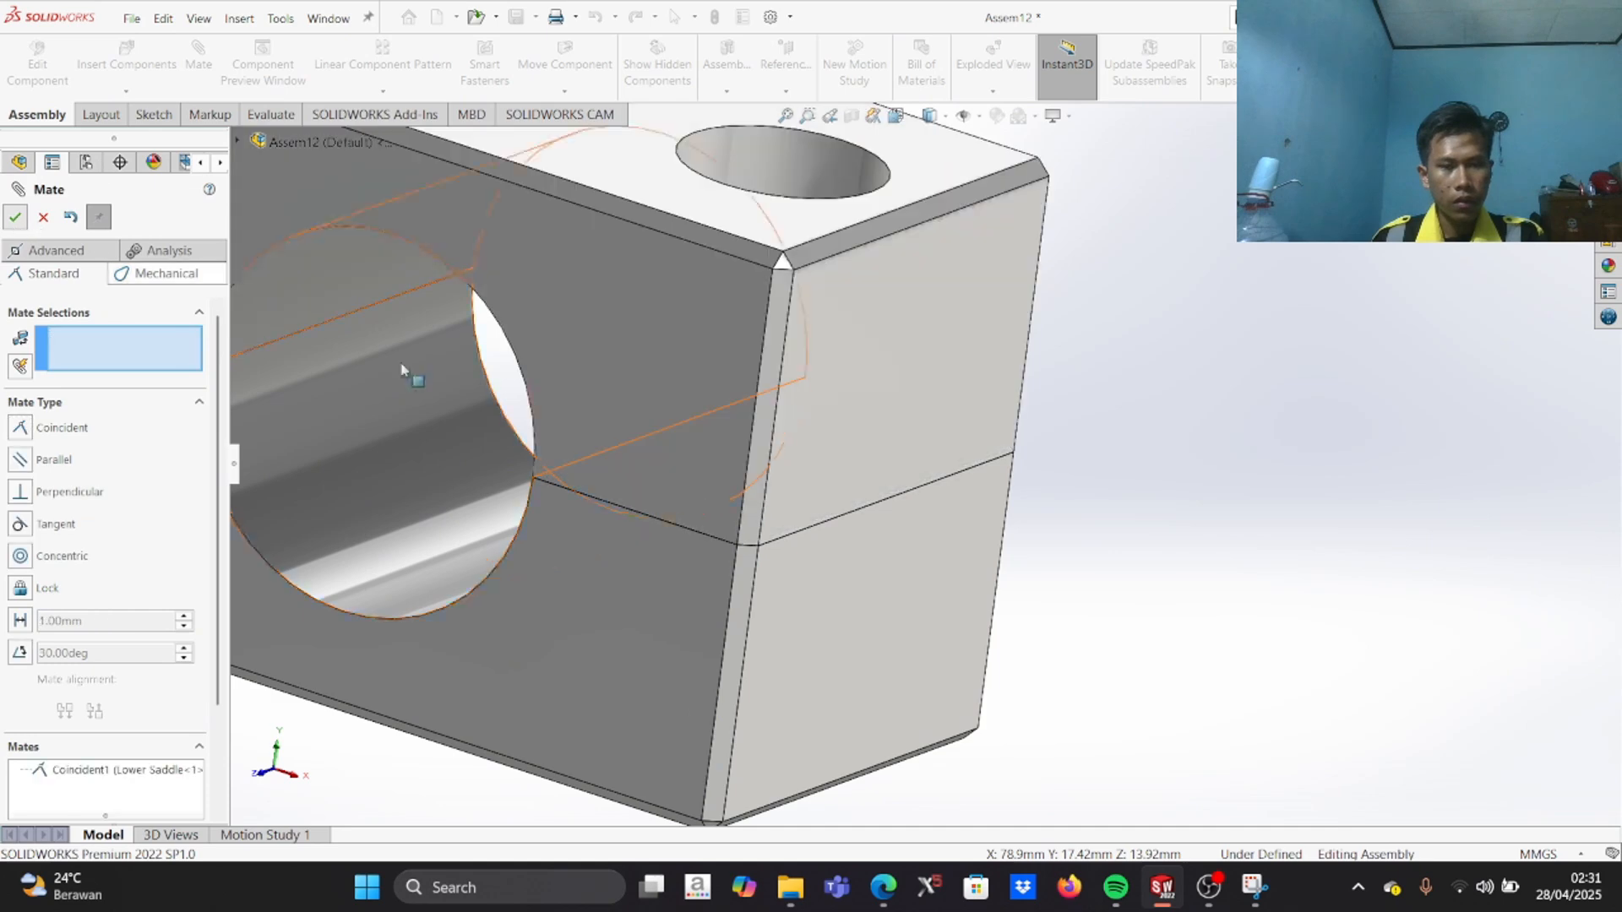
# Step: Try a concentric mate between the shank edge under the second Cap Screw's head and the inner hole edge of the Upper Saddle
pyautogui.scroll(5, 1031, 464)
pyautogui.scroll(-3, 1149, 498)
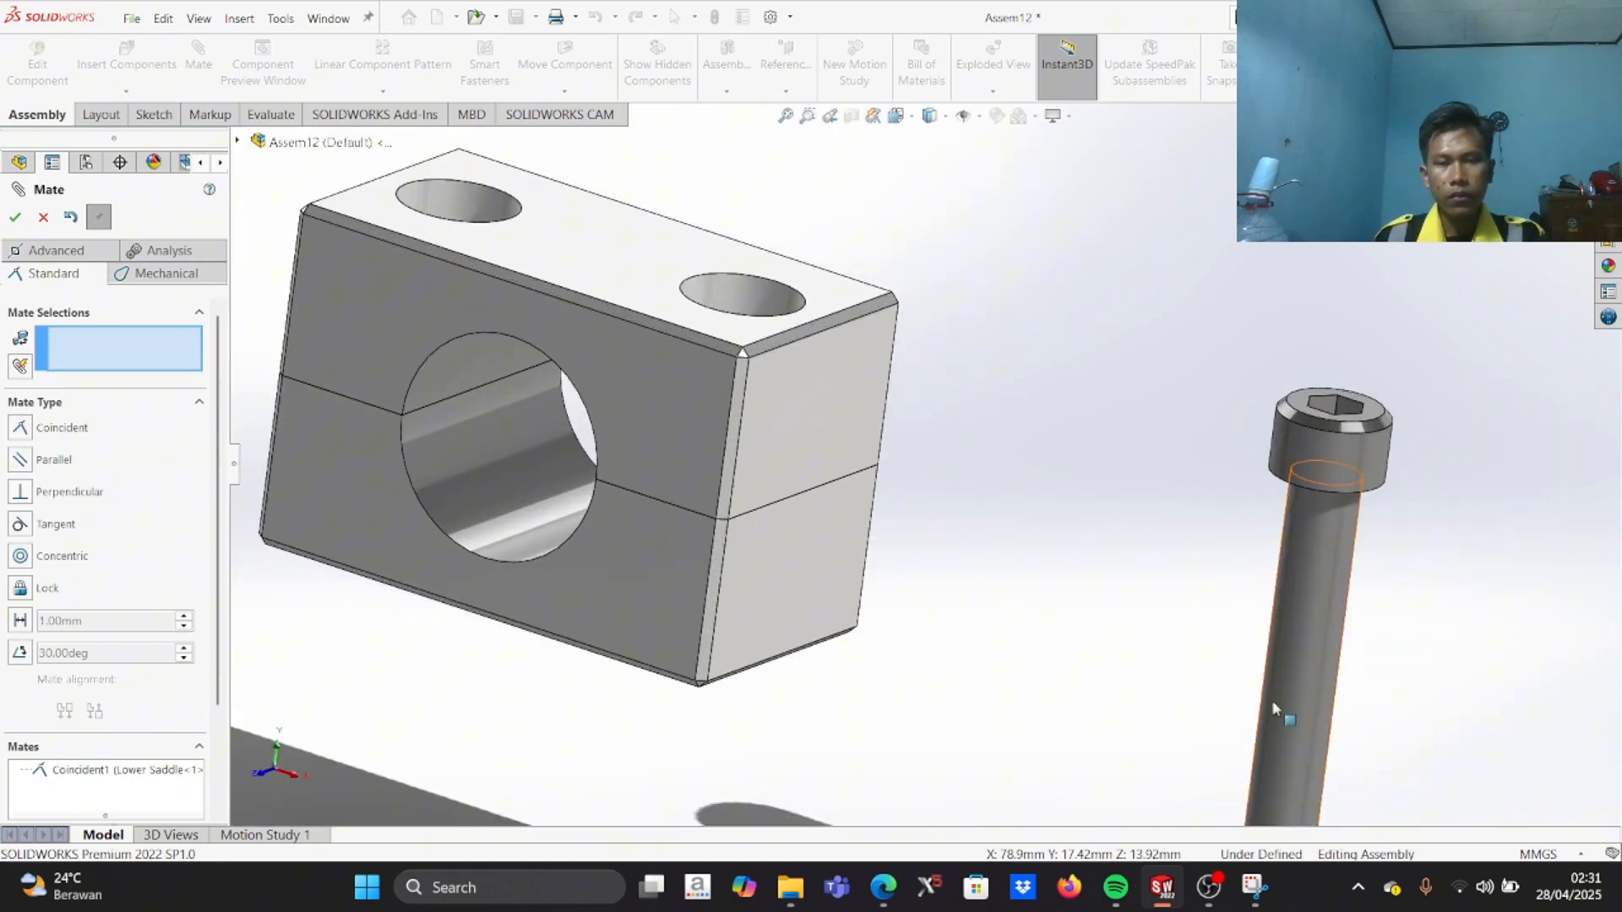
pyautogui.scroll(3, 1149, 498)
pyautogui.moveTo(1340, 678); pyautogui.dragTo(1214, 431, button='middle')
pyautogui.scroll(-3, 1131, 383)
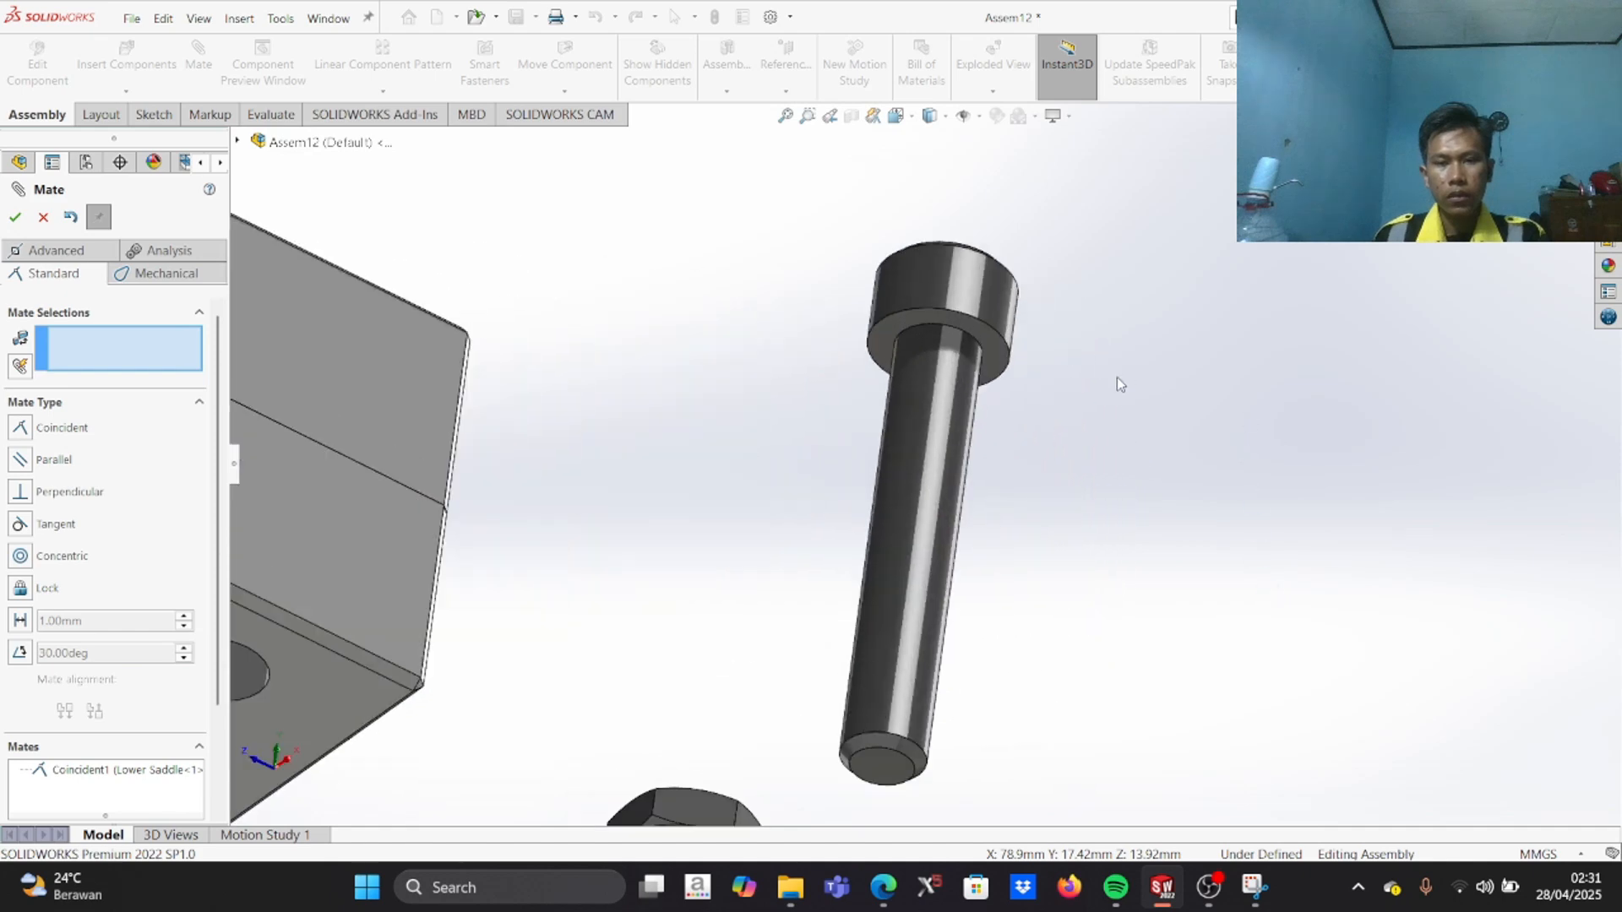
pyautogui.scroll(3, 968, 395)
pyautogui.scroll(-4, 973, 380)
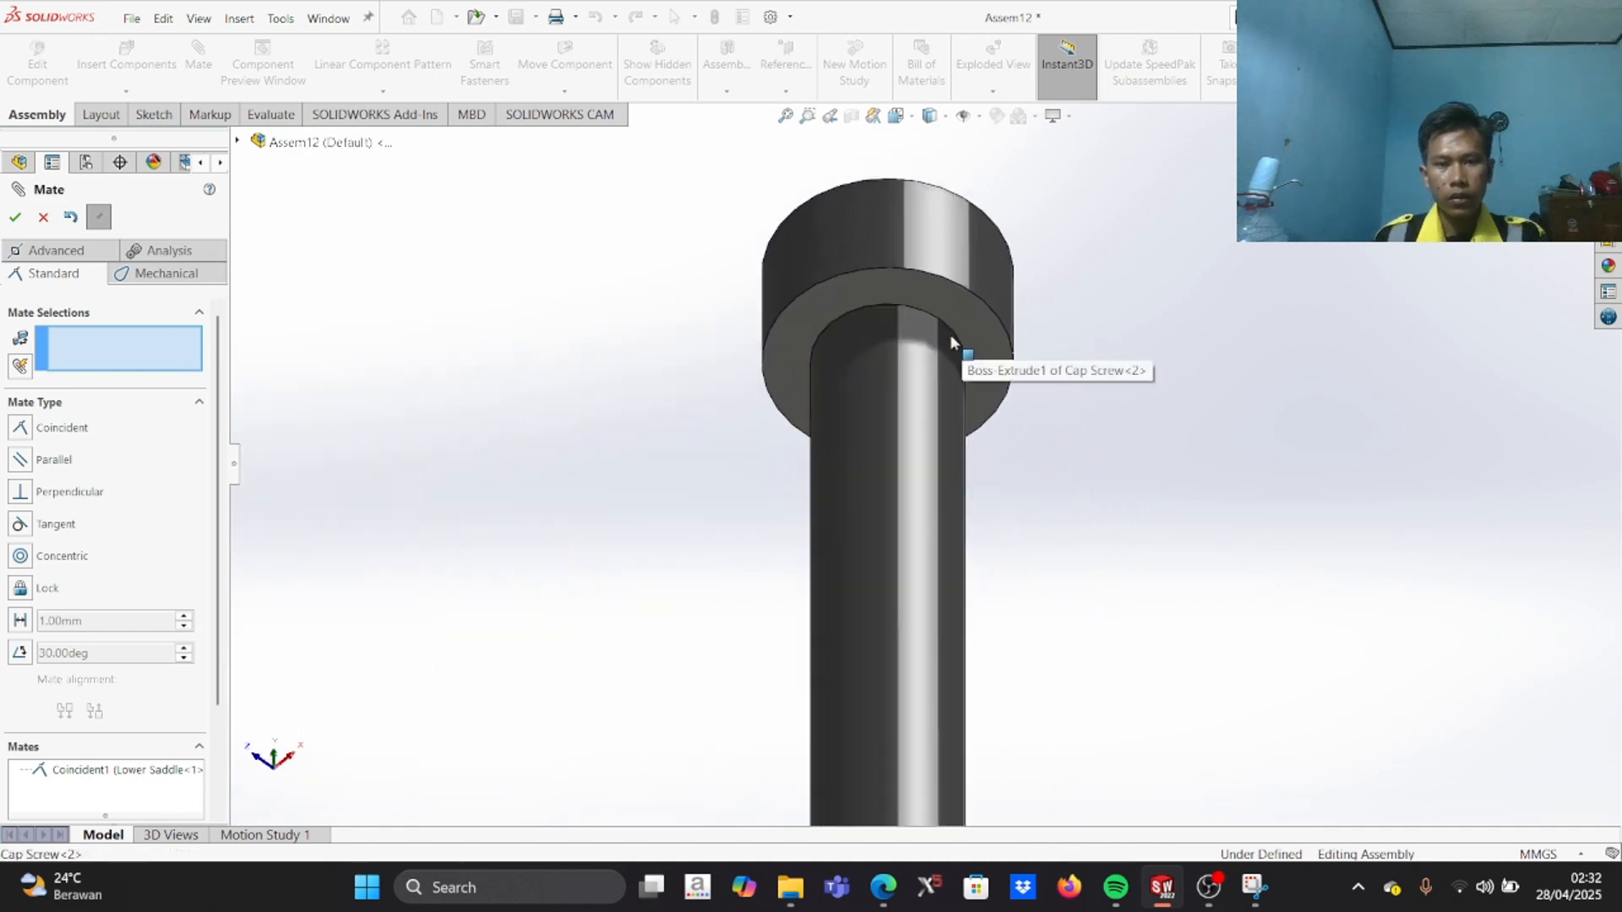
pyautogui.click(947, 342)
pyautogui.scroll(5, 676, 419)
pyautogui.moveTo(666, 352); pyautogui.dragTo(985, 459, button='middle')
pyautogui.scroll(-6, 985, 459)
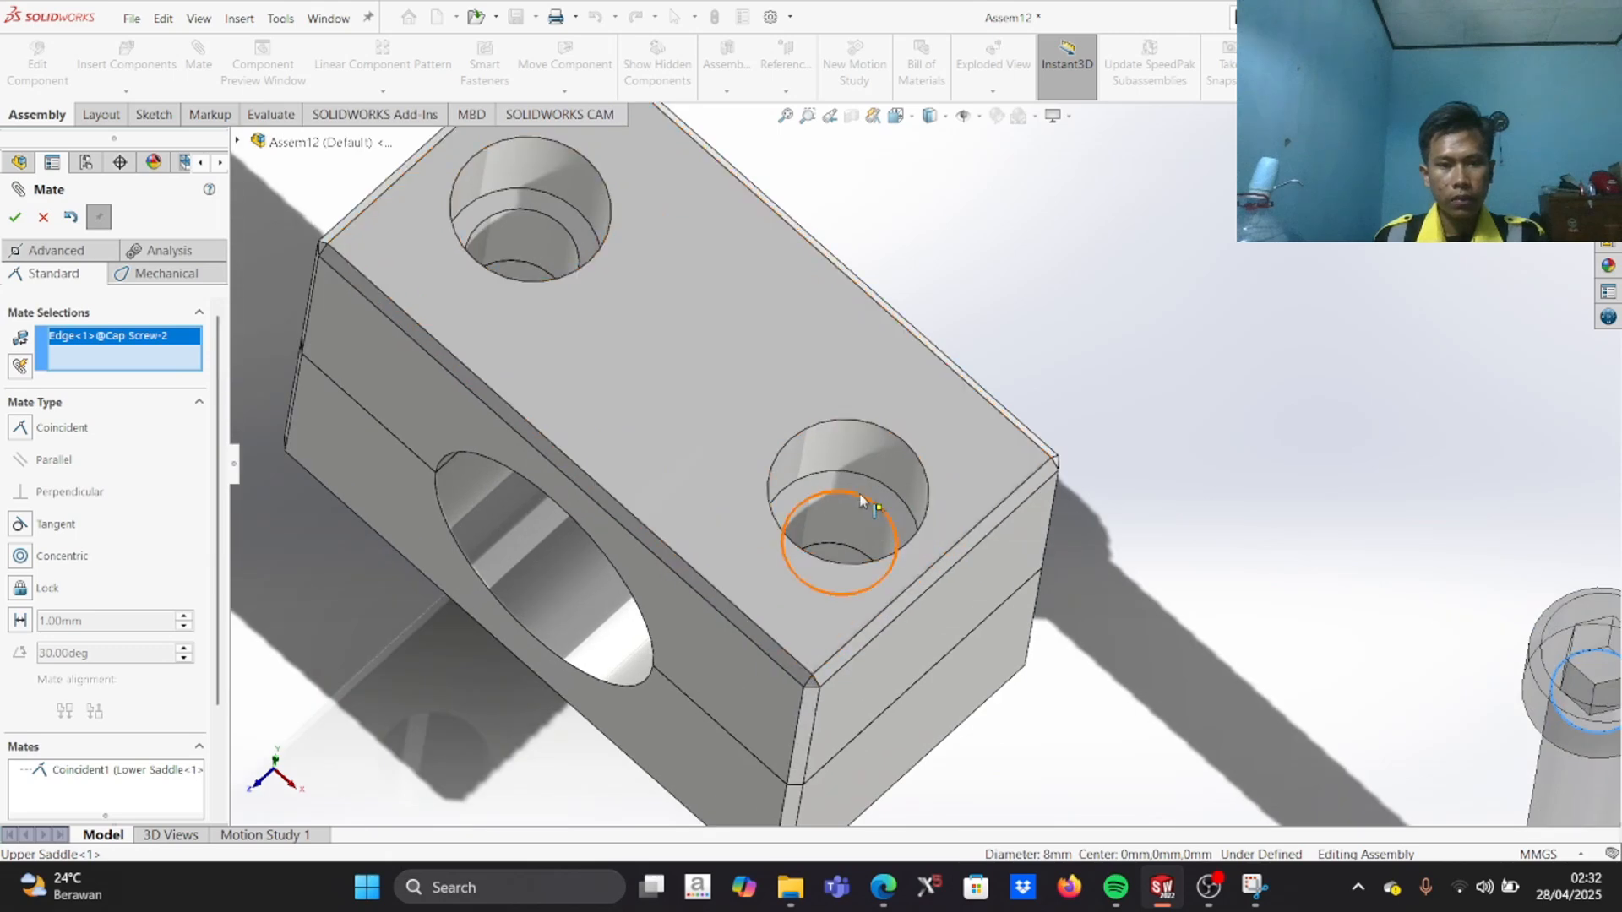
pyautogui.click(861, 504)
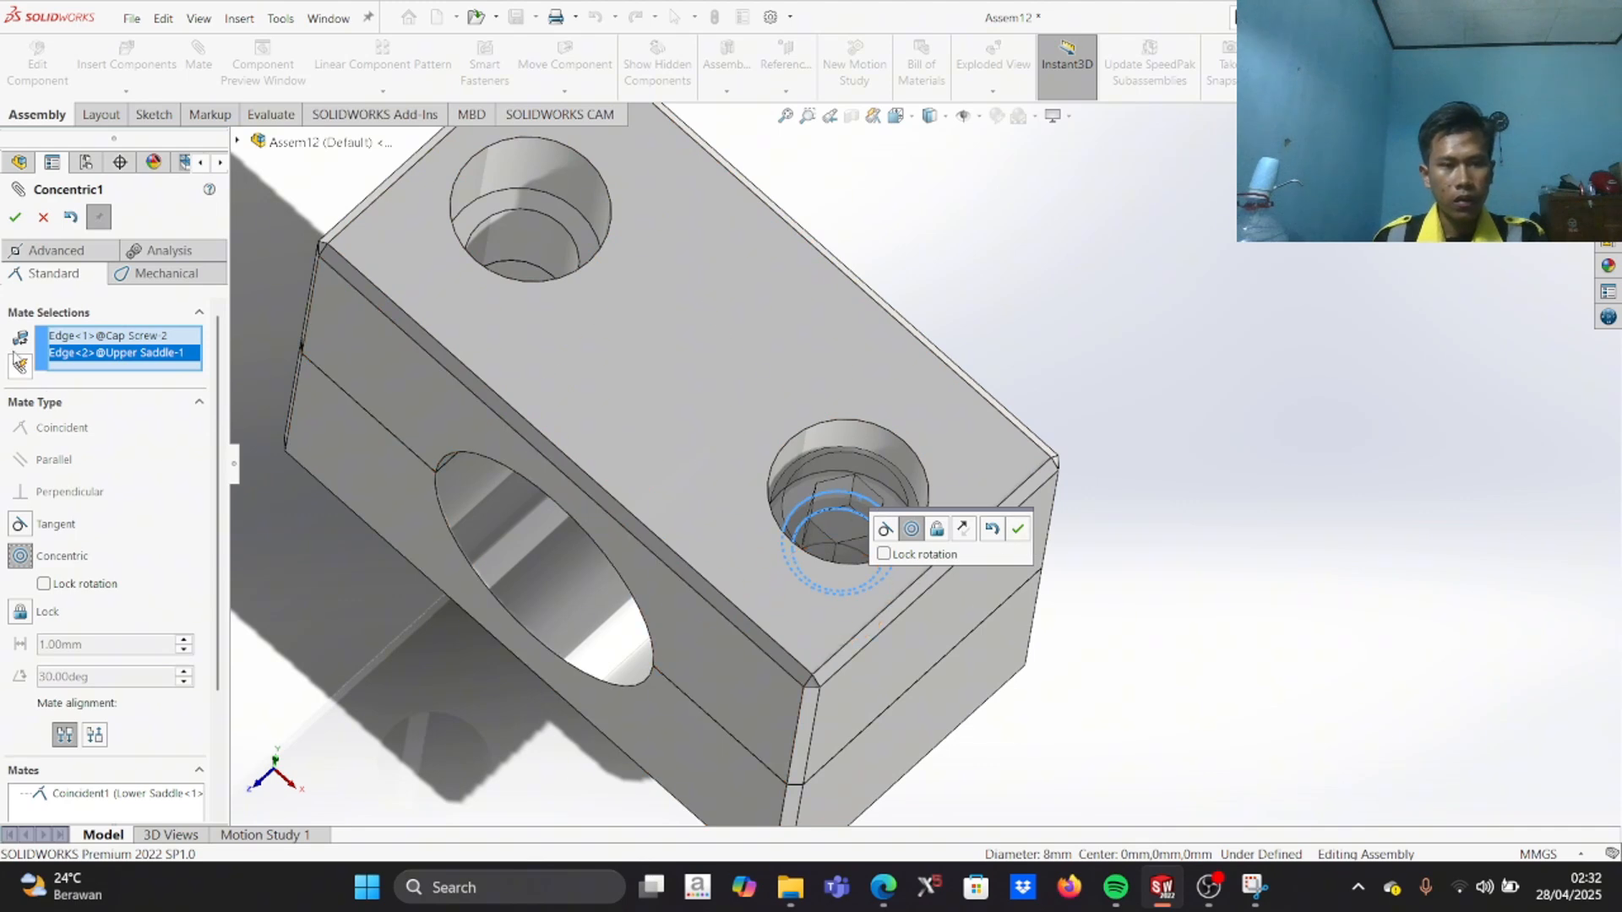
pyautogui.click(1018, 528)
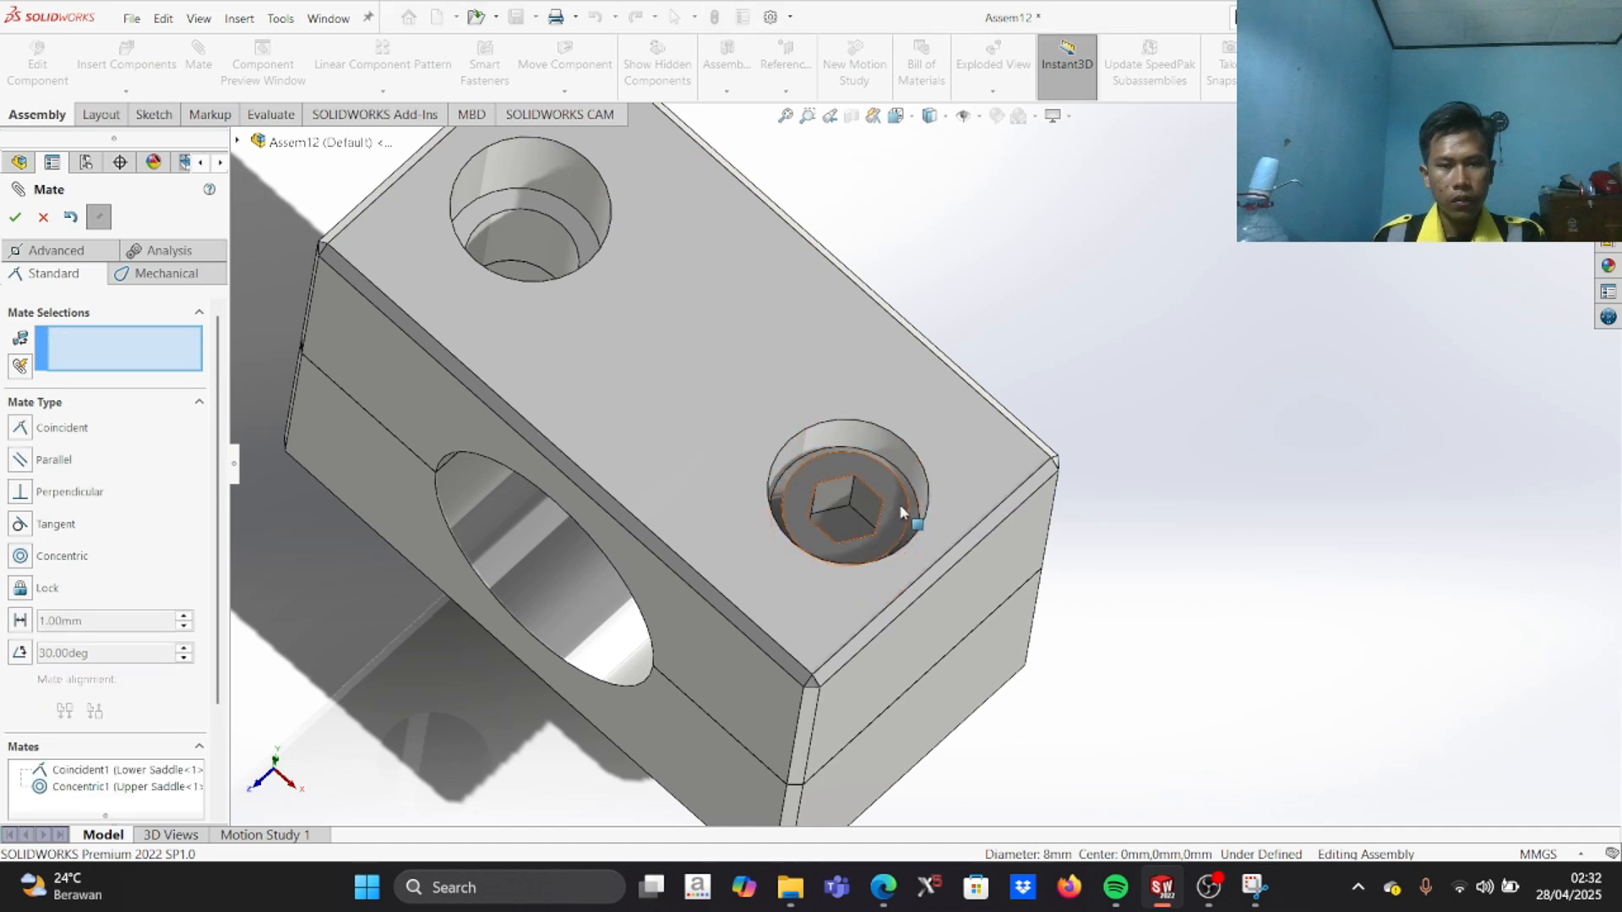
# Step: Check how the Upper Saddle still moves against the Lower Saddle and undo the last concentric mate
pyautogui.moveTo(926, 451); pyautogui.dragTo(1025, 486, button='middle')
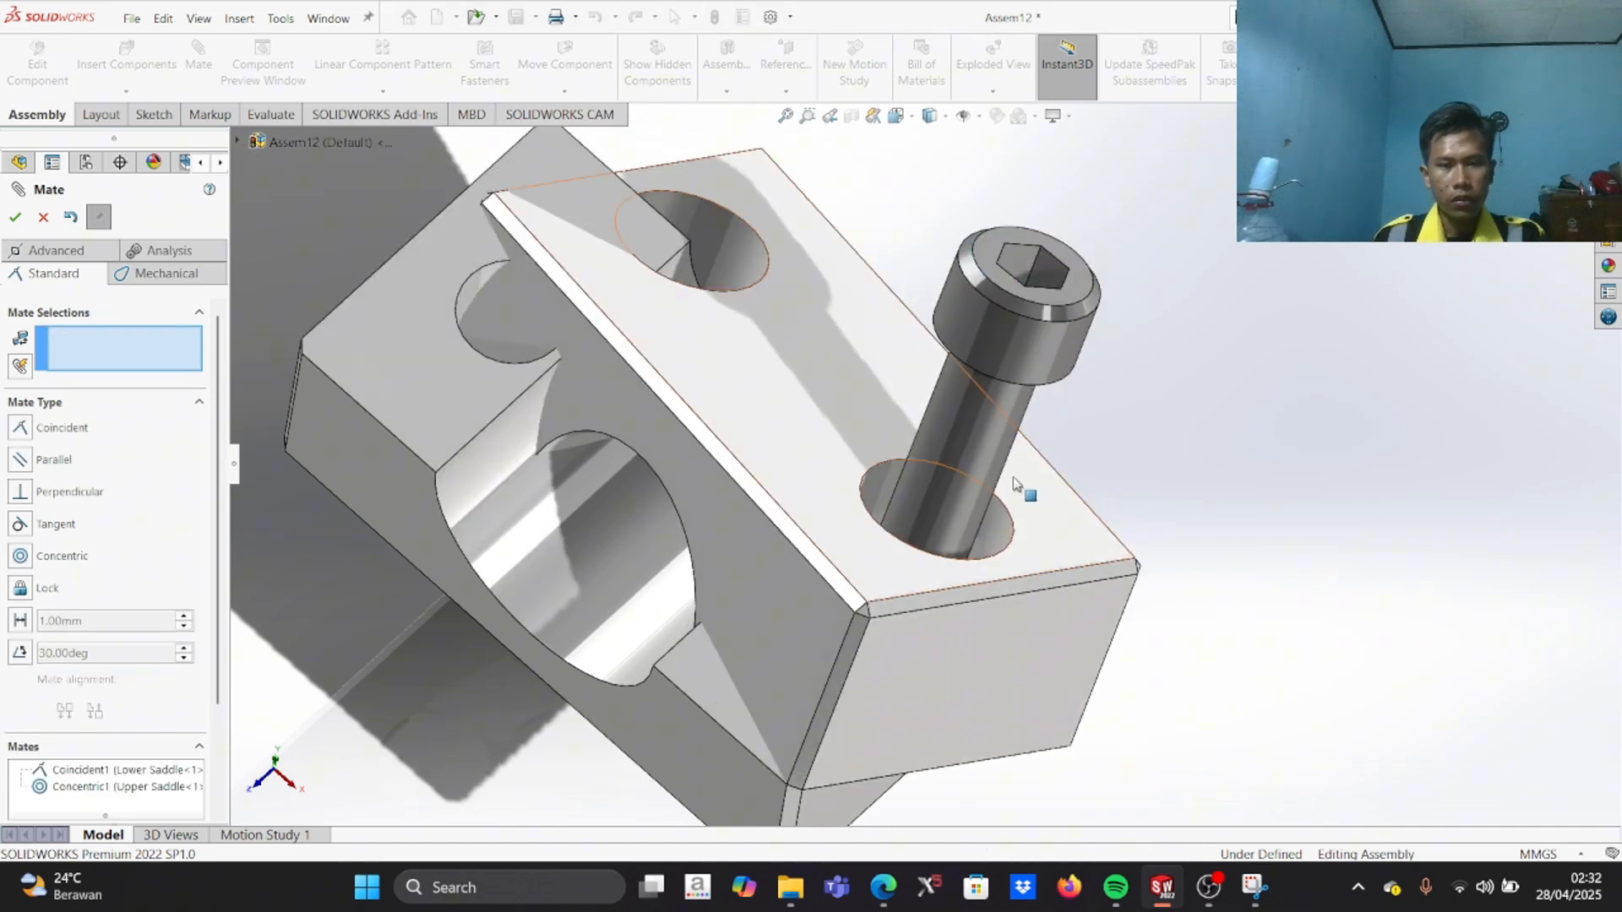
pyautogui.scroll(3, 796, 448)
pyautogui.scroll(-3, 796, 449)
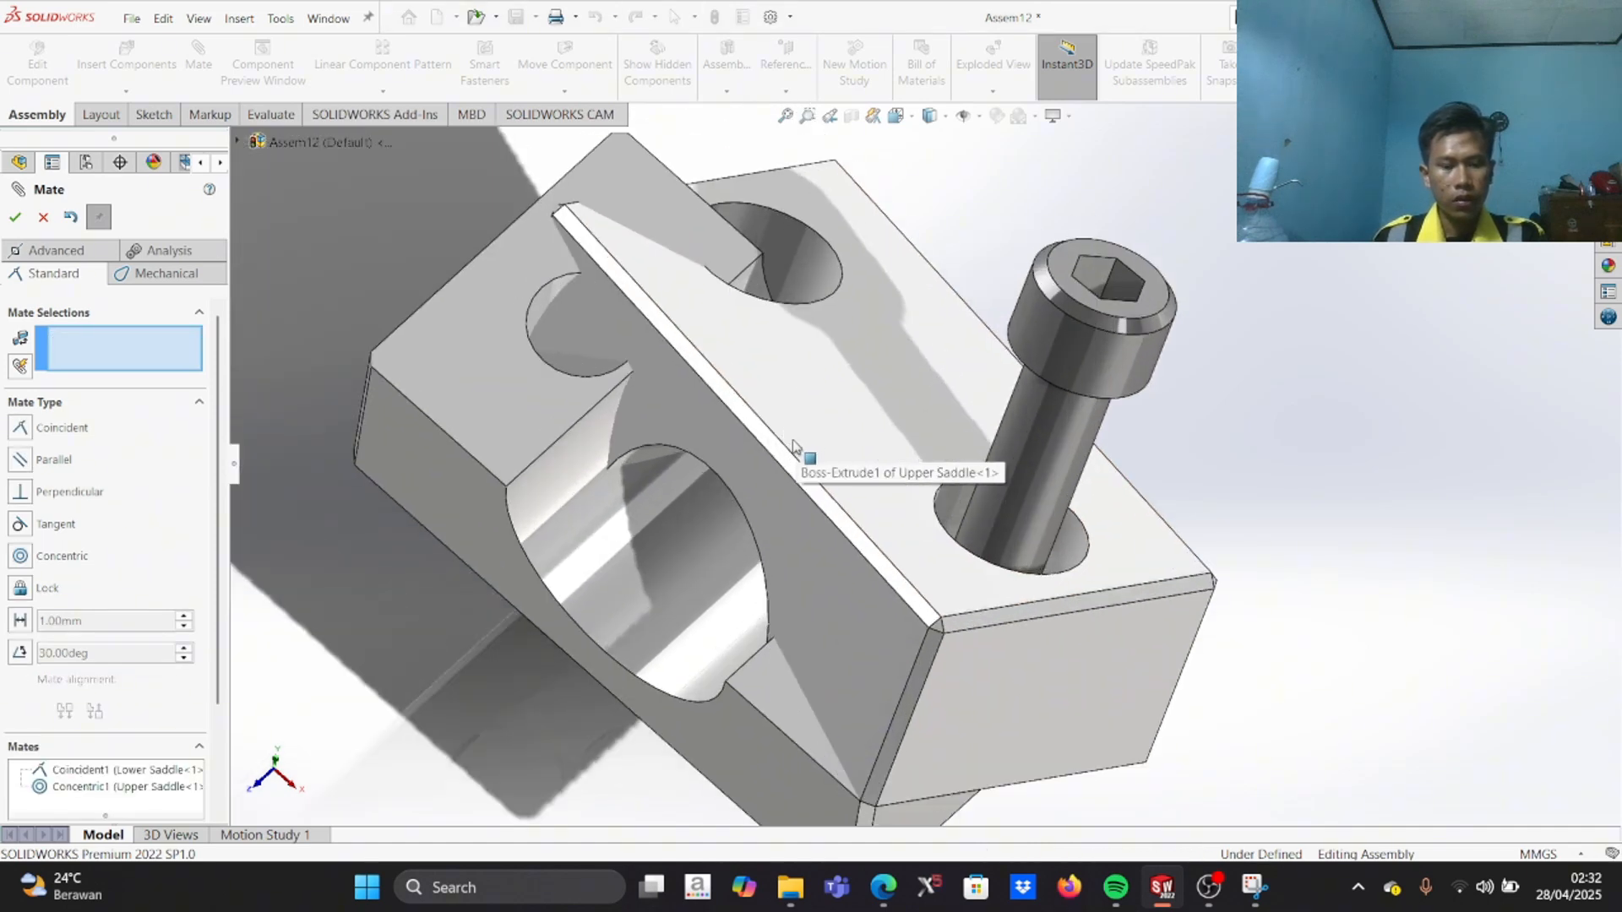
pyautogui.moveTo(772, 391); pyautogui.dragTo(634, 437, button='middle')
pyautogui.scroll(-3, 634, 433)
pyautogui.moveTo(689, 525); pyautogui.dragTo(792, 397, button='middle')
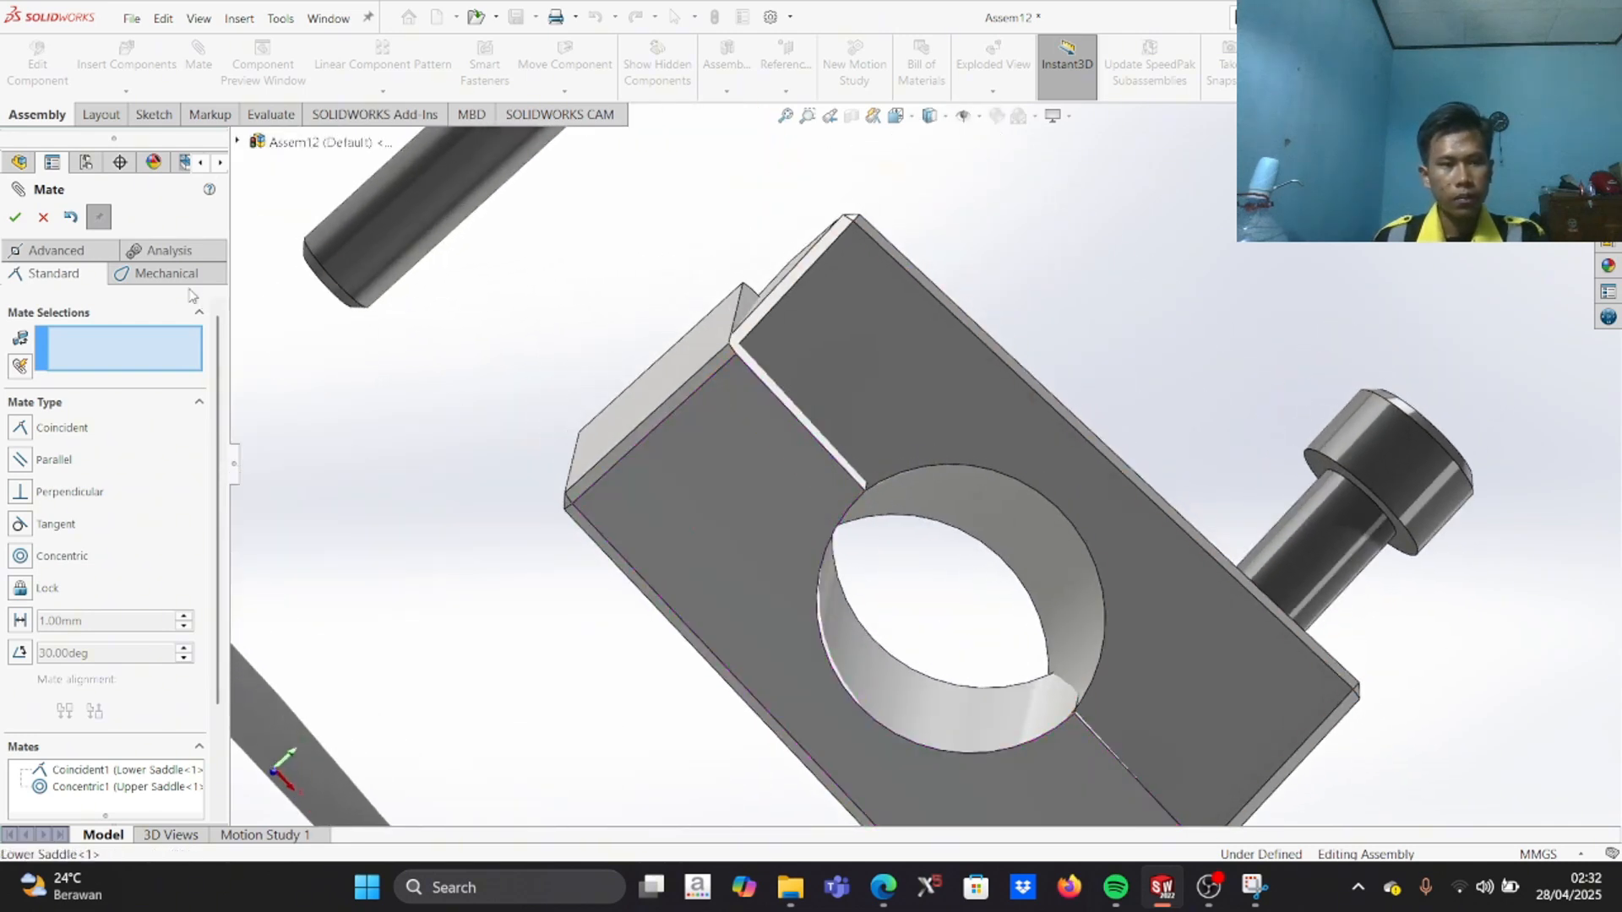
pyautogui.click(69, 218)
# Step: Add a second coincident mate between the saddles, joining their corner vertices at the opposite end of the parting line
pyautogui.moveTo(611, 508); pyautogui.dragTo(836, 444, button='middle')
pyautogui.scroll(3, 770, 453)
pyautogui.scroll(-2, 769, 453)
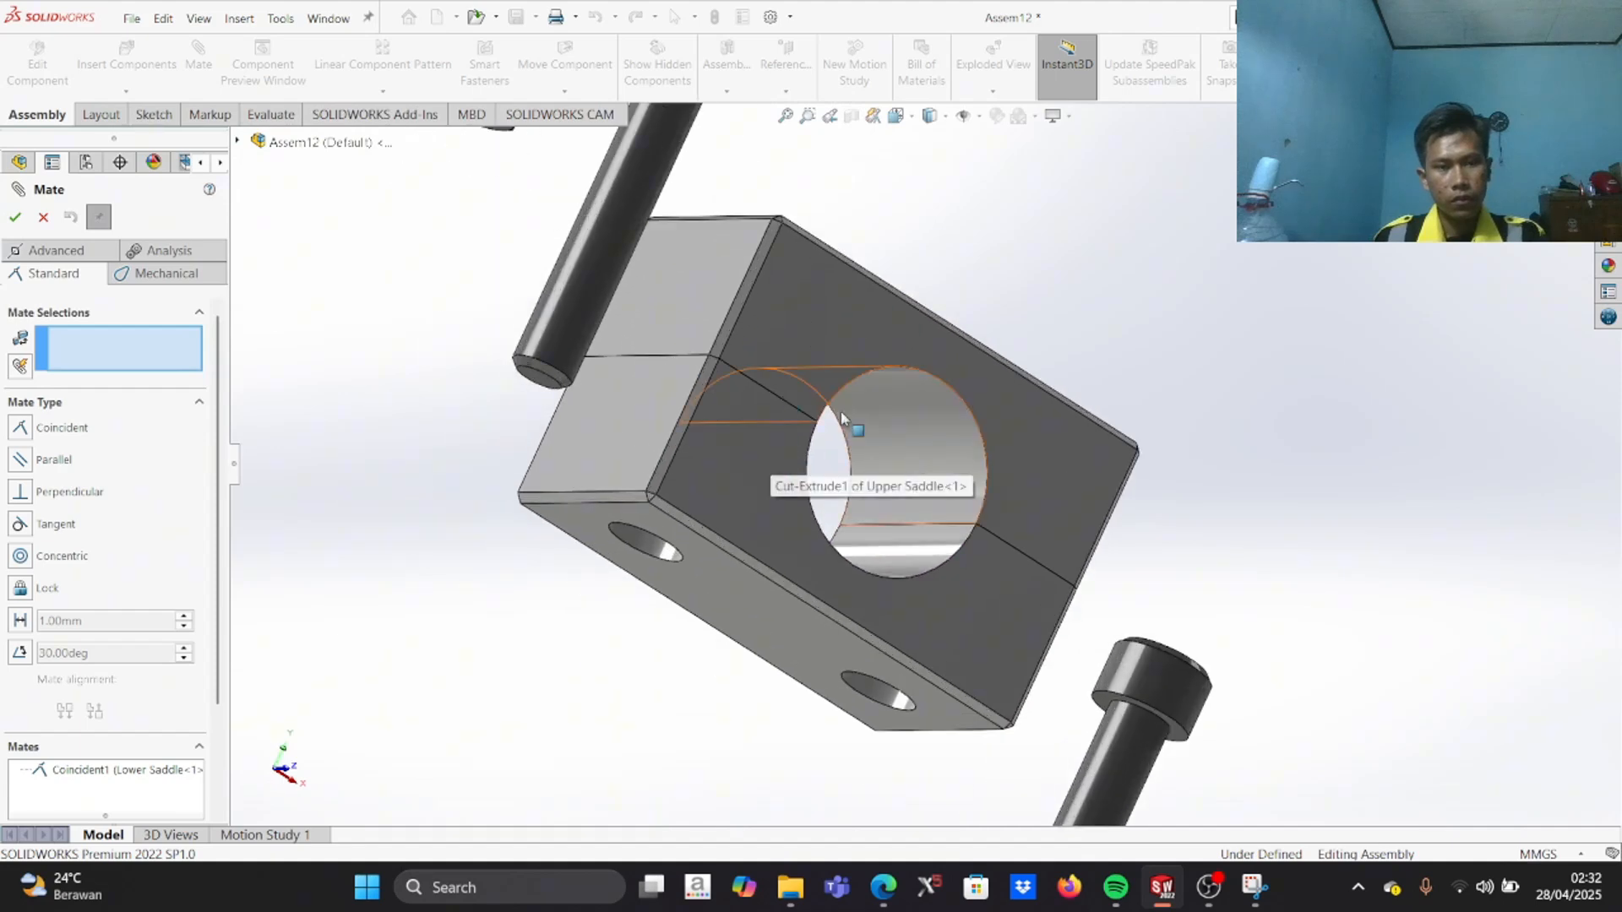
pyautogui.scroll(-4, 827, 412)
pyautogui.moveTo(766, 359)
pyautogui.mouseDown()
pyautogui.moveTo(748, 351)
pyautogui.moveTo(760, 367)
pyautogui.moveTo(772, 339)
pyautogui.mouseUp()
pyautogui.scroll(-3, 642, 355)
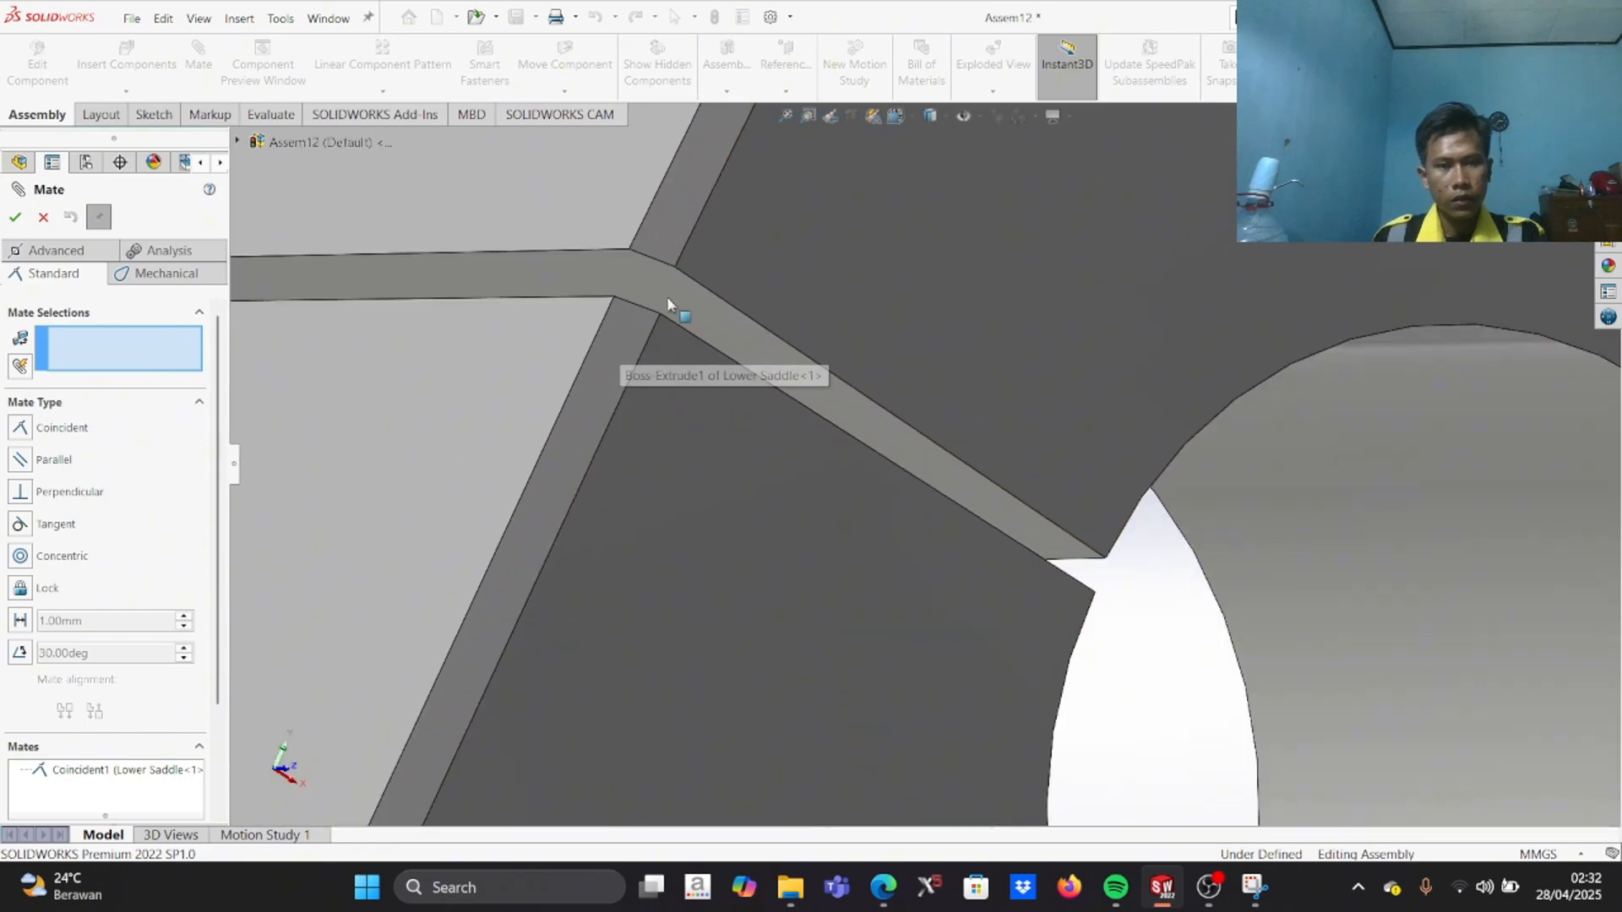
pyautogui.click(675, 268)
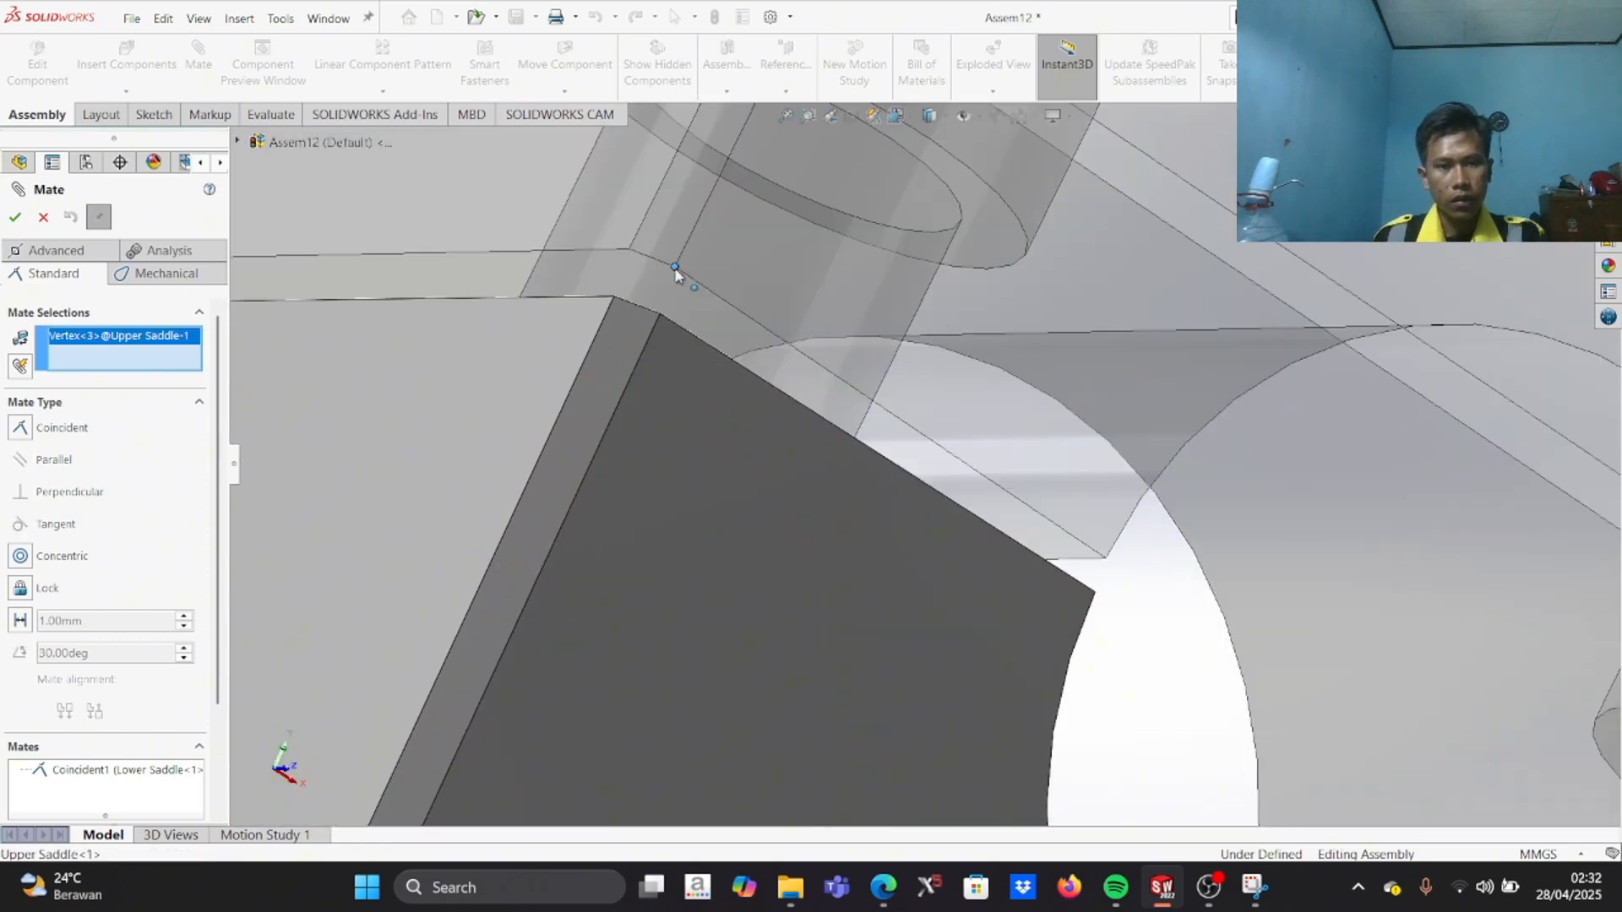
pyautogui.click(660, 318)
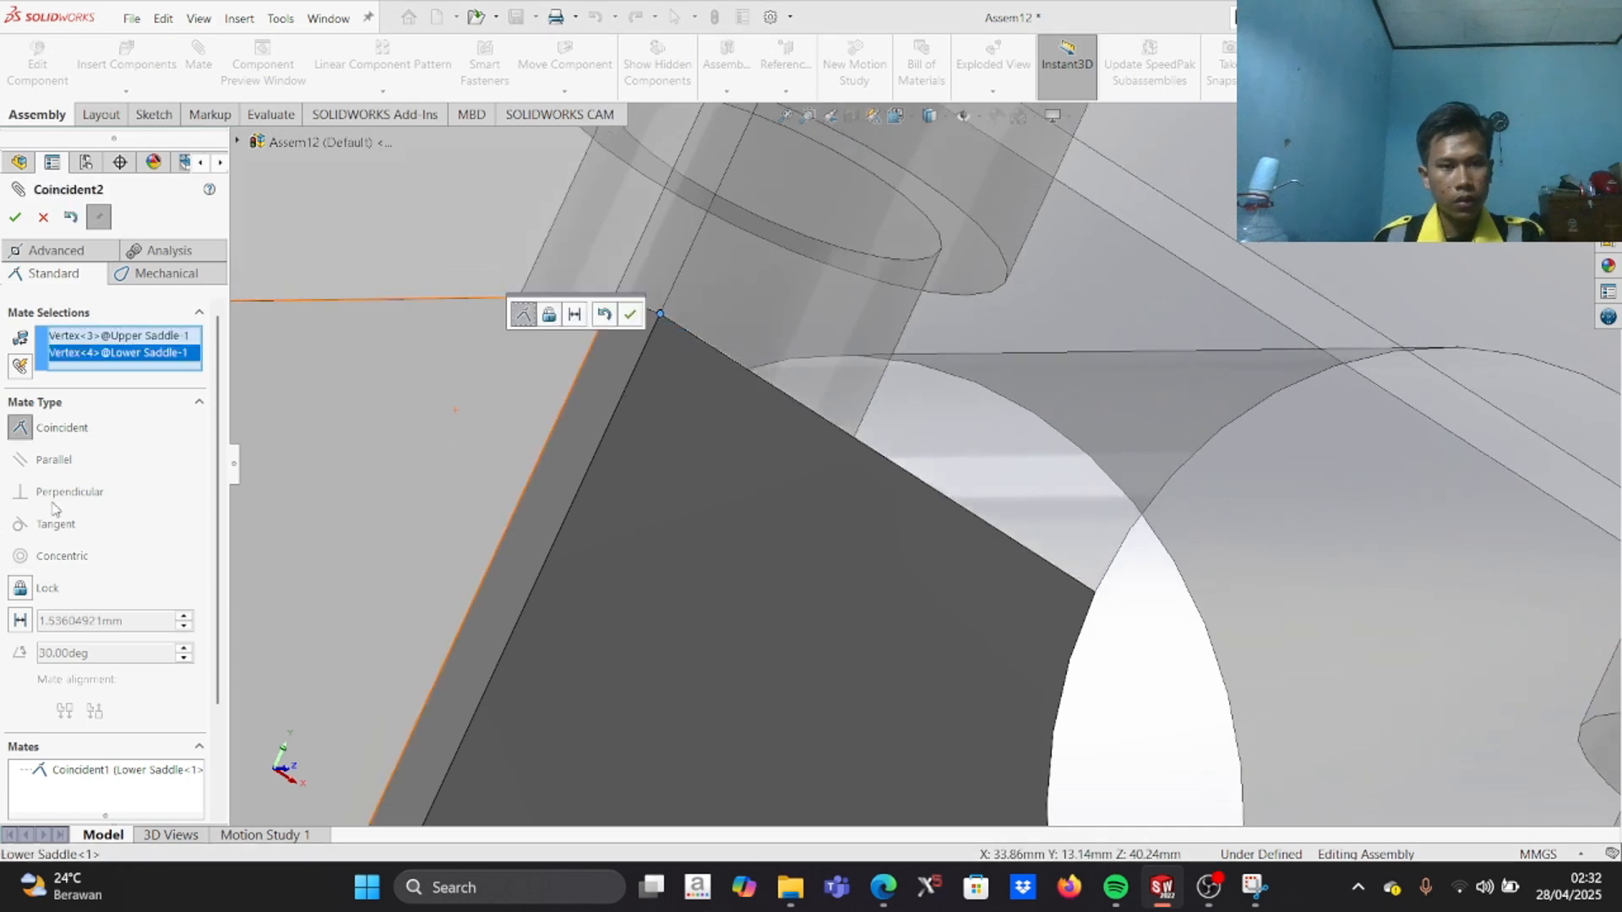
pyautogui.click(15, 218)
# Step: Add a concentric mate between the shank edge under the second Cap Screw's head and the Upper Saddle's nearest counterbored hole
pyautogui.scroll(5, 929, 507)
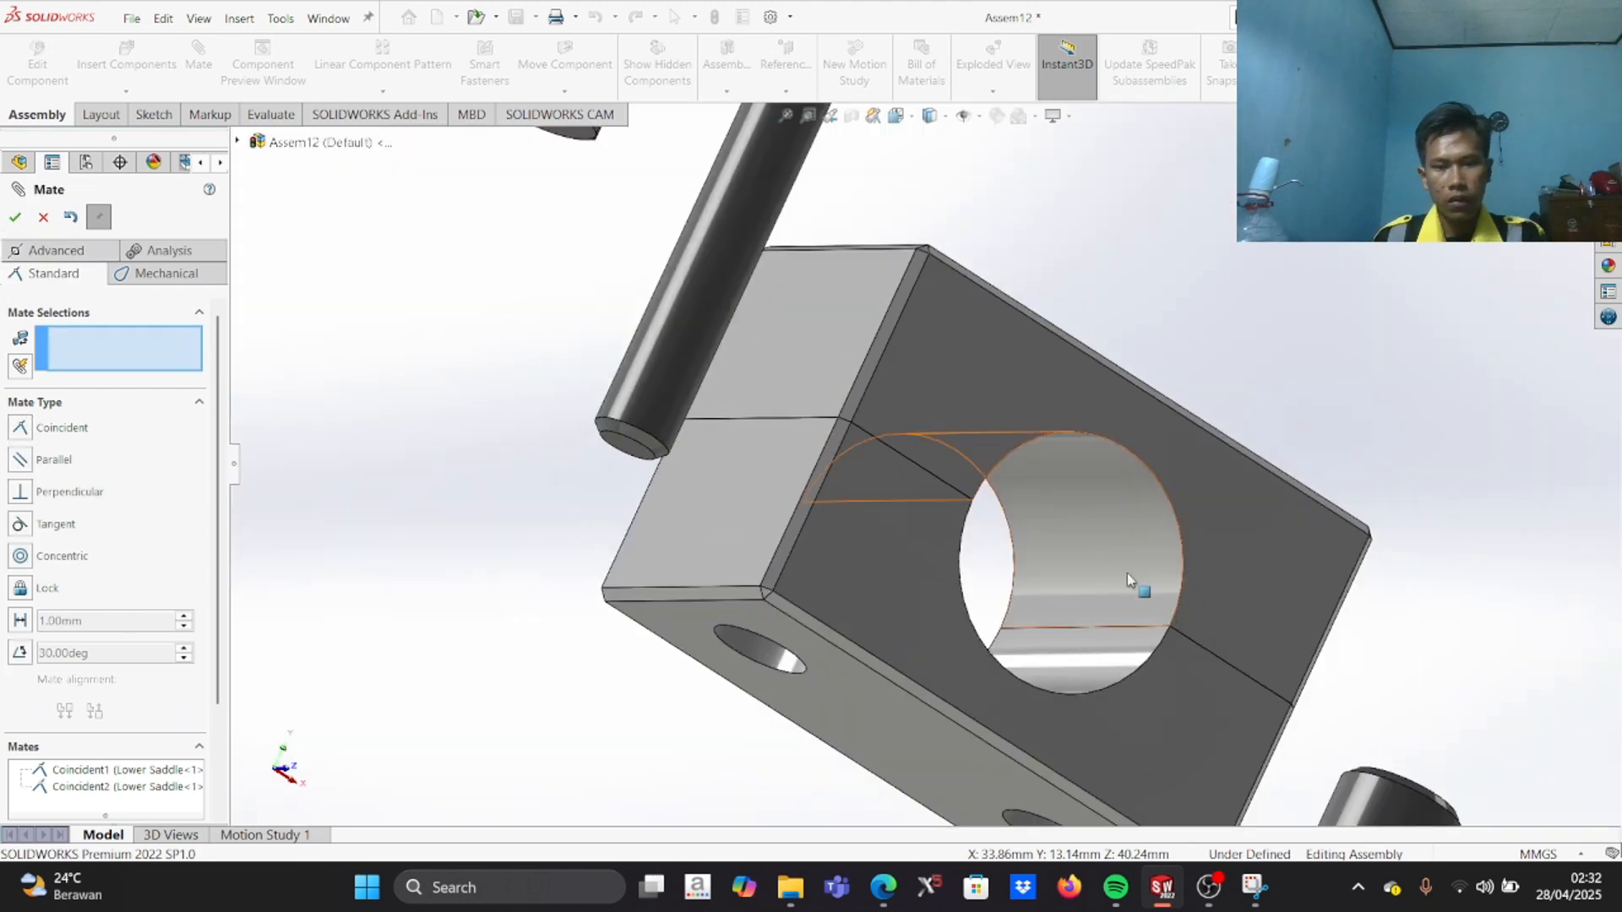
pyautogui.moveTo(1200, 589); pyautogui.dragTo(1498, 670, button='middle')
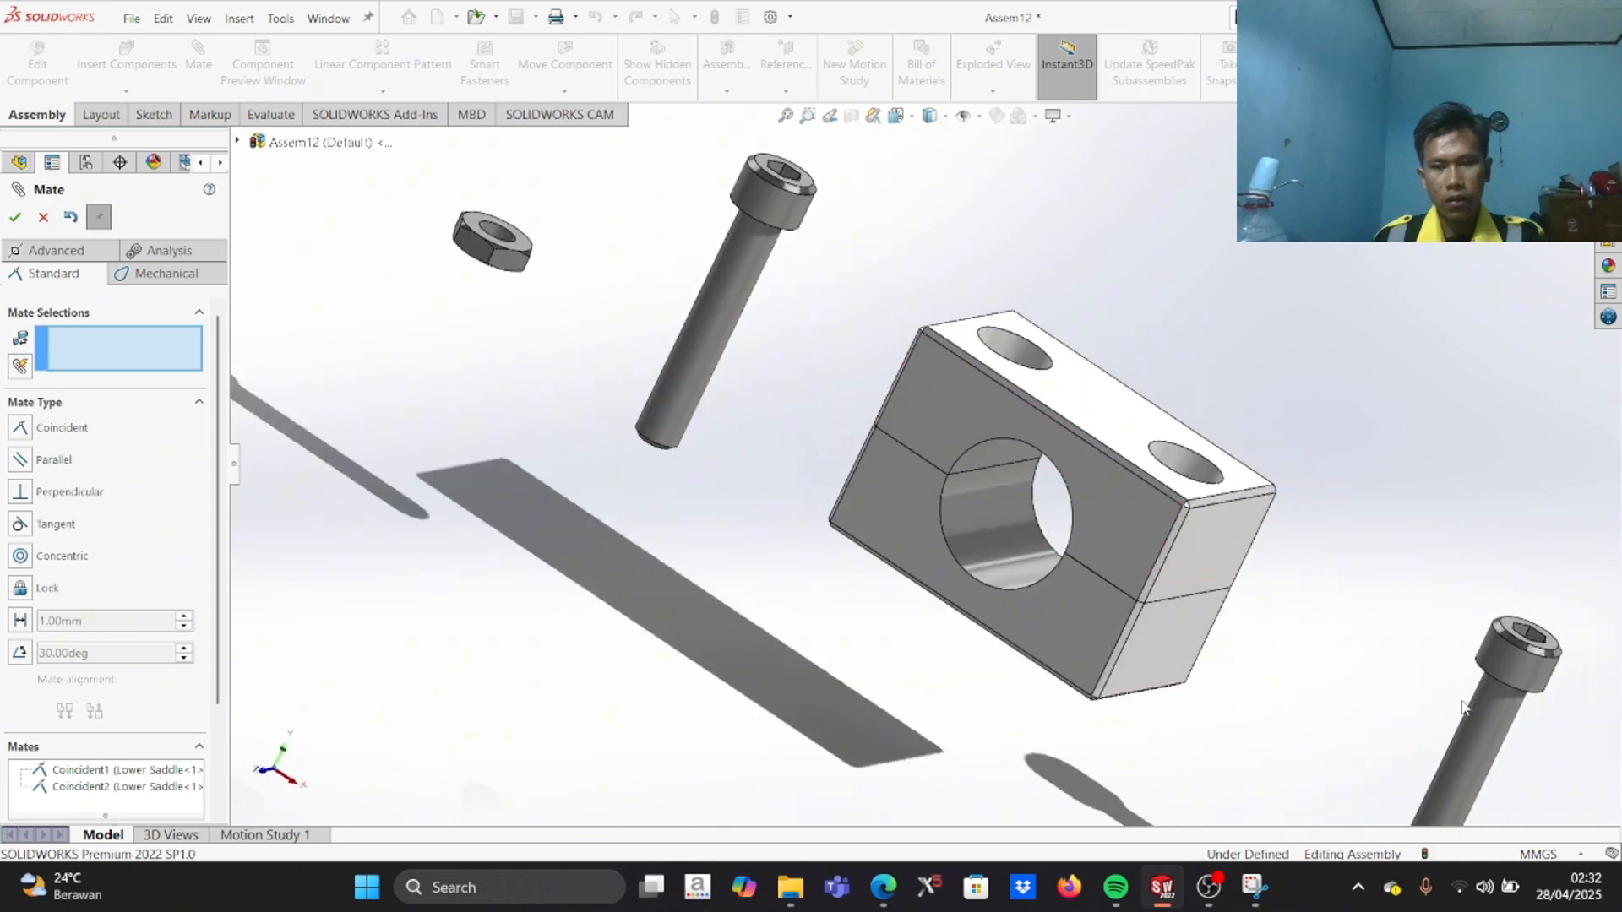
pyautogui.scroll(-10, 1329, 652)
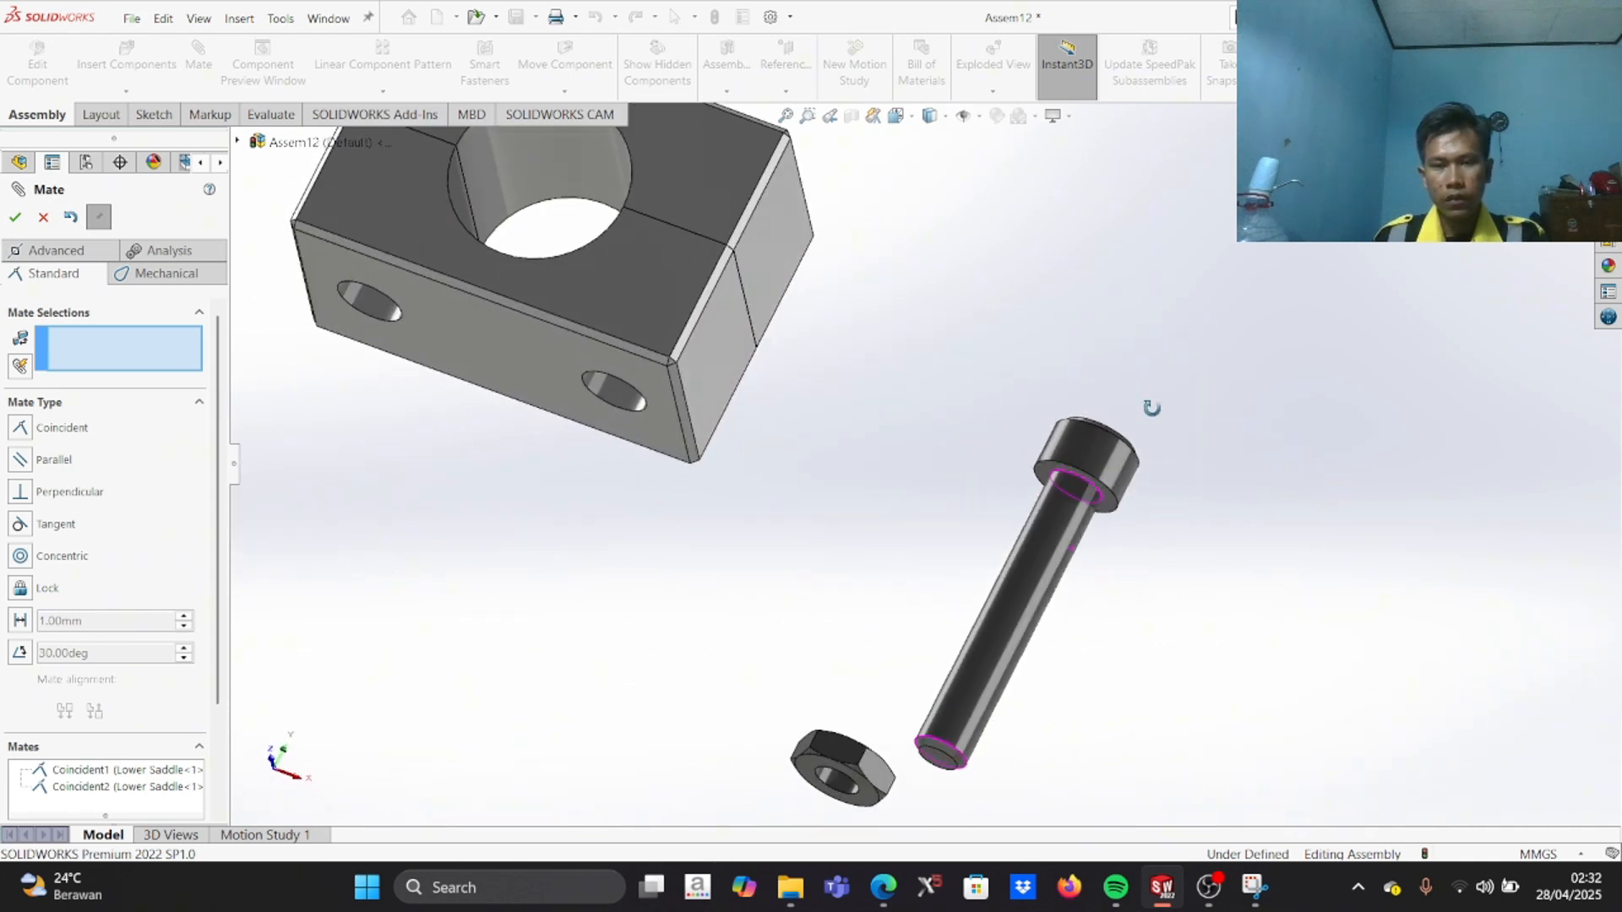
pyautogui.scroll(-2, 1137, 516)
pyautogui.click(996, 454)
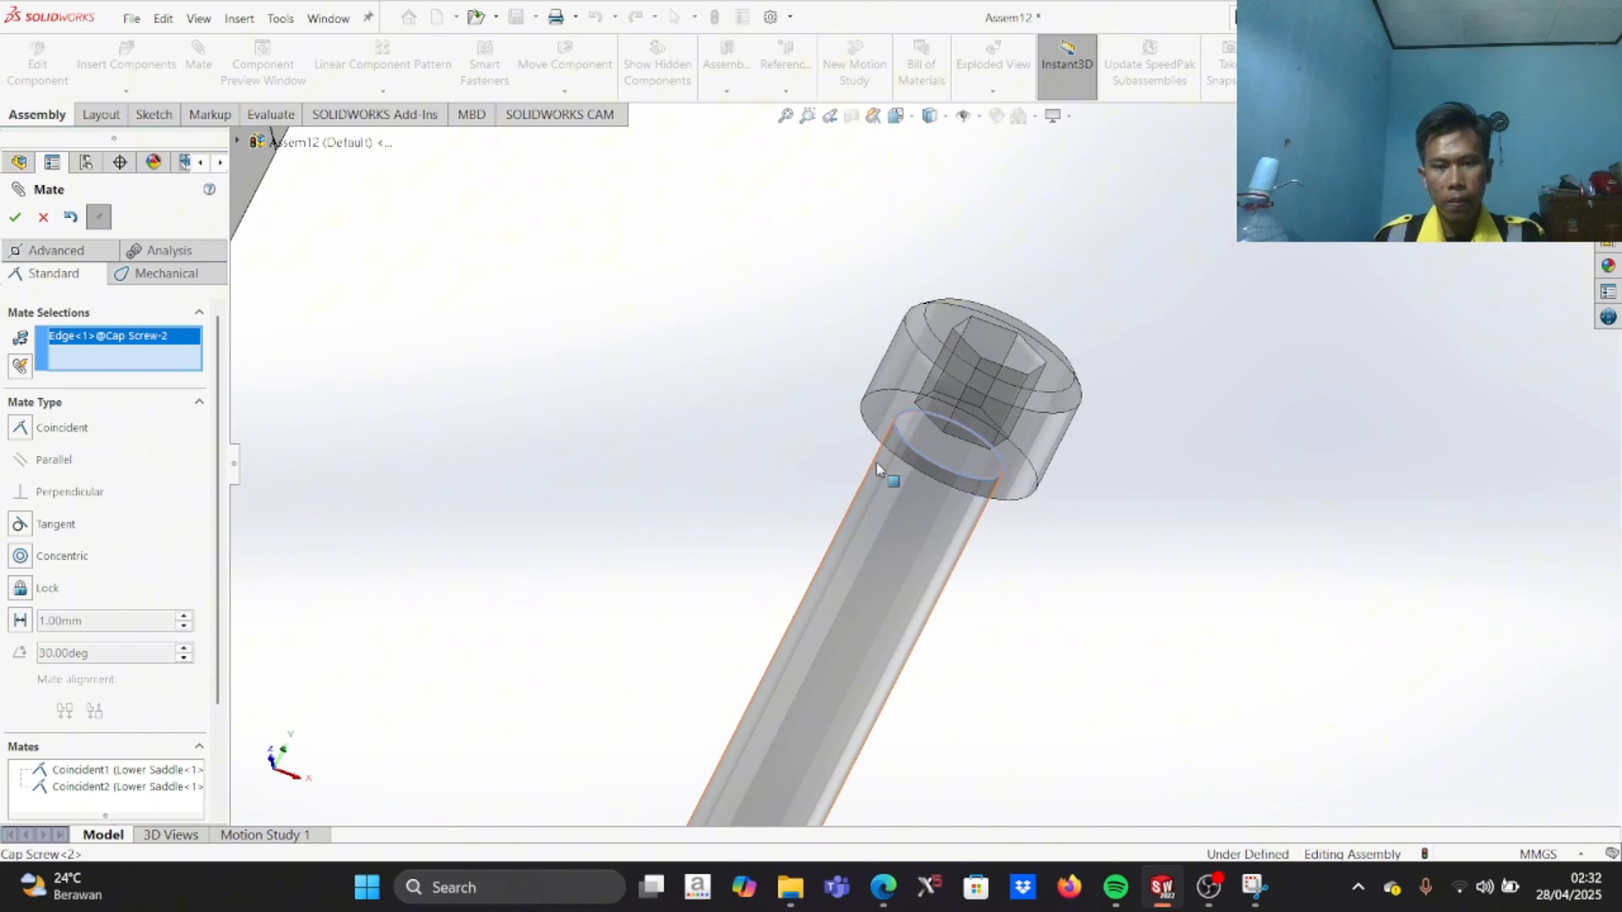
pyautogui.scroll(5, 707, 460)
pyautogui.scroll(1, 707, 462)
pyautogui.moveTo(808, 386); pyautogui.dragTo(750, 534, button='middle')
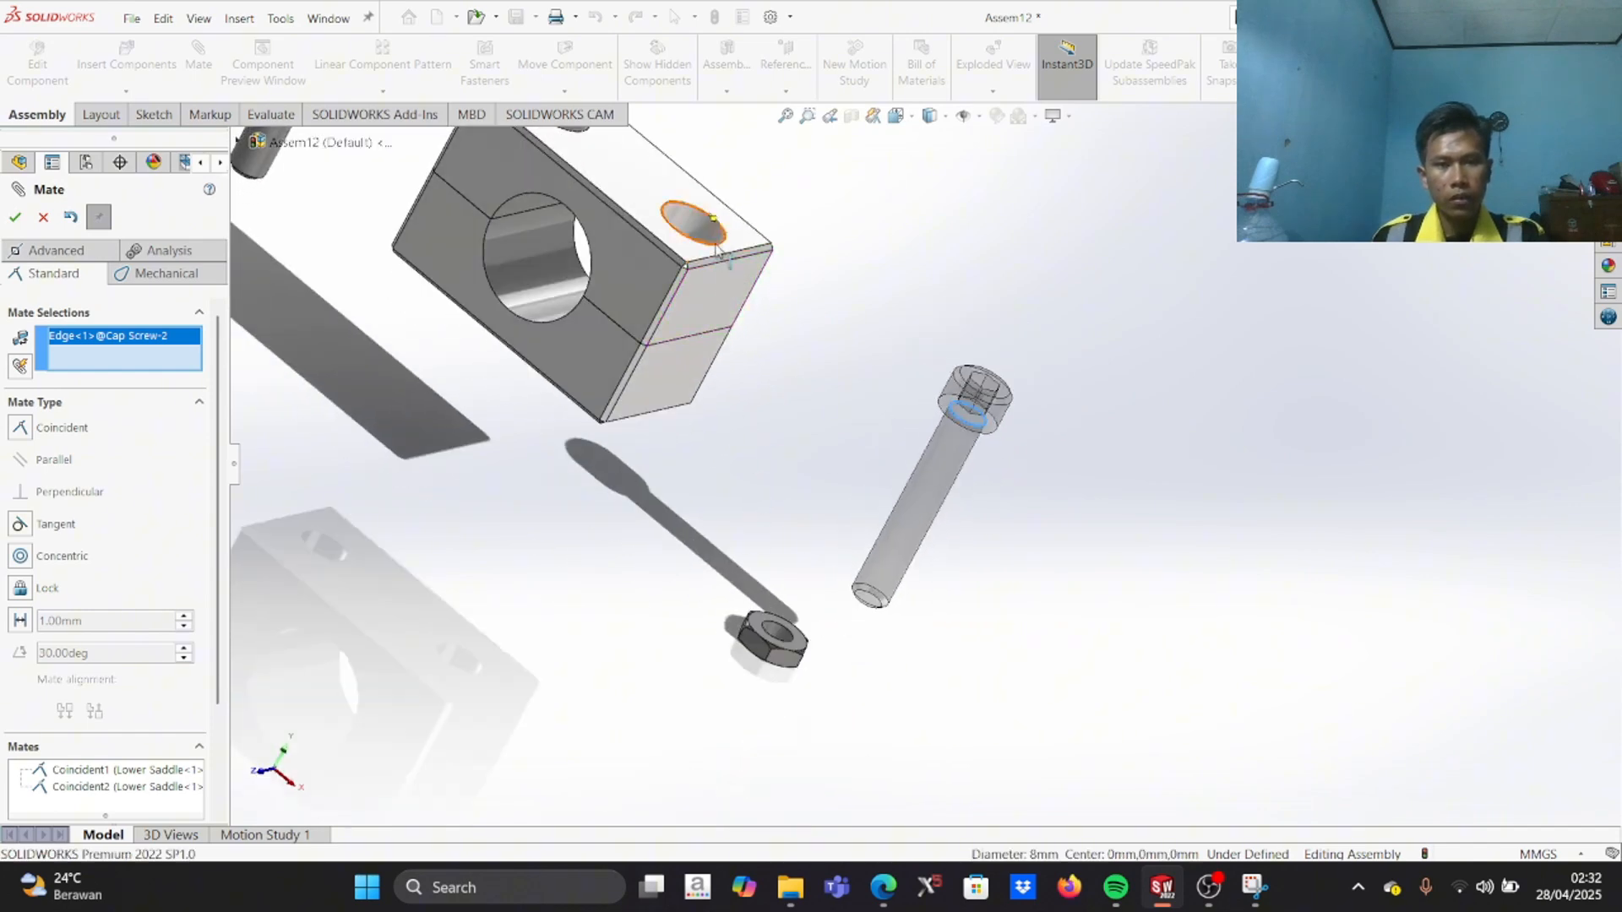
pyautogui.scroll(2, 721, 243)
pyautogui.scroll(-3, 736, 220)
pyautogui.moveTo(939, 335); pyautogui.dragTo(895, 452, button='middle')
pyautogui.scroll(-3, 843, 443)
pyautogui.click(835, 418)
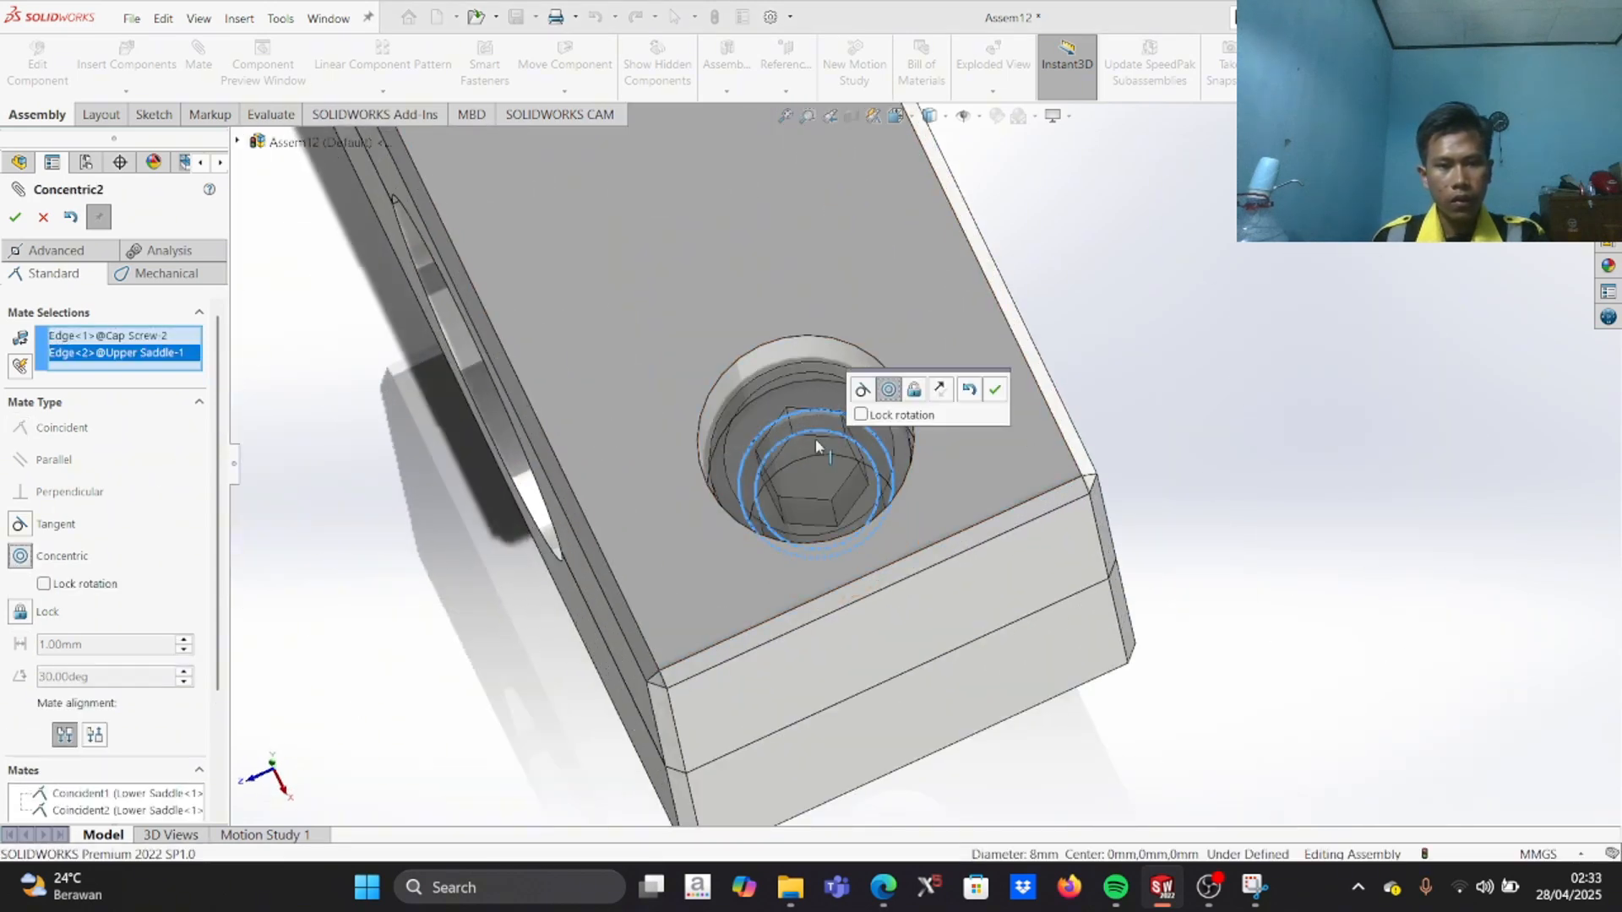
pyautogui.click(994, 389)
# Step: Pull the second Cap Screw out and add a coincident mate between its head's underside and the Upper Saddle's counterbore floor
pyautogui.moveTo(788, 478); pyautogui.dragTo(892, 443, button='middle')
pyautogui.moveTo(893, 437); pyautogui.dragTo(1243, 319)
pyautogui.moveTo(1119, 481); pyautogui.dragTo(1053, 600, button='middle')
pyautogui.click(1109, 355)
pyautogui.moveTo(1154, 453); pyautogui.dragTo(1144, 413, button='middle')
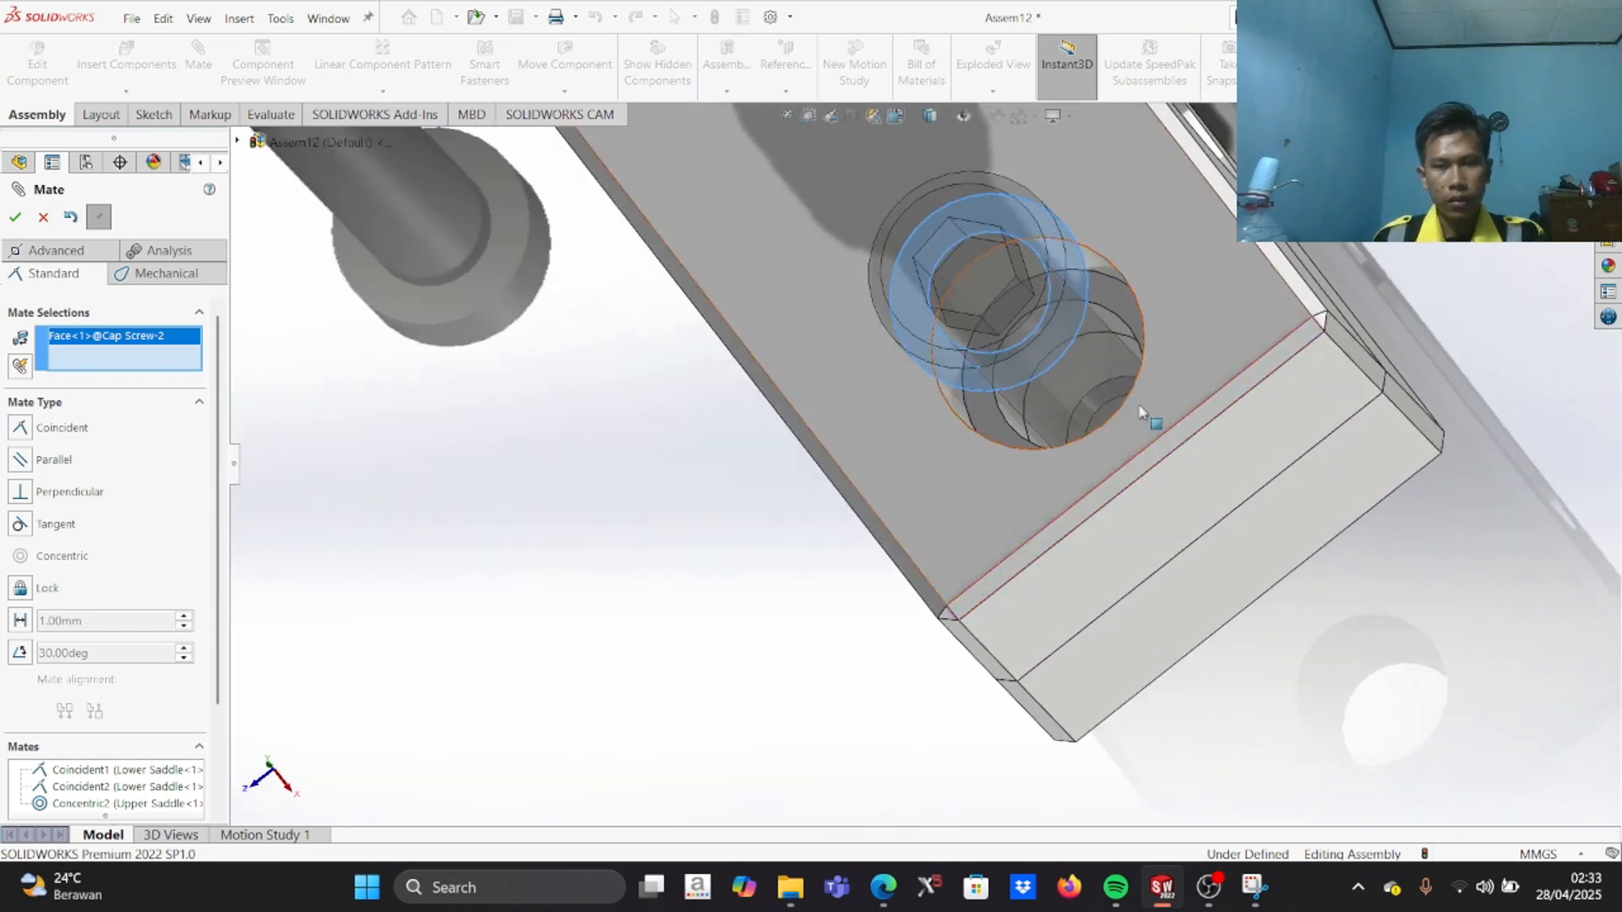
pyautogui.click(1123, 315)
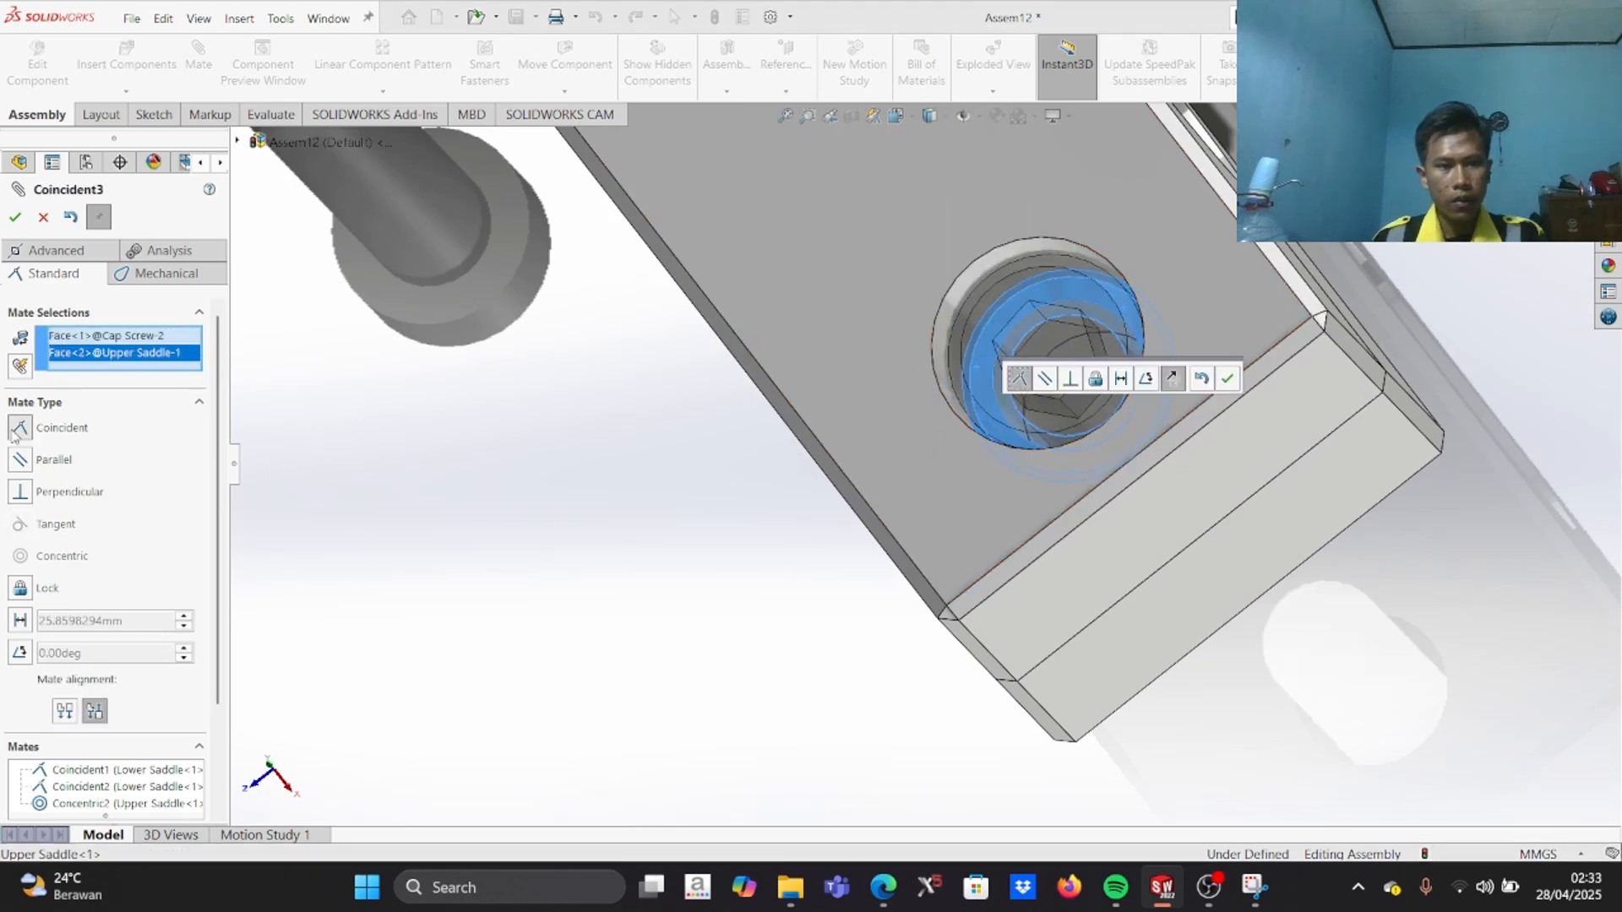
pyautogui.click(14, 216)
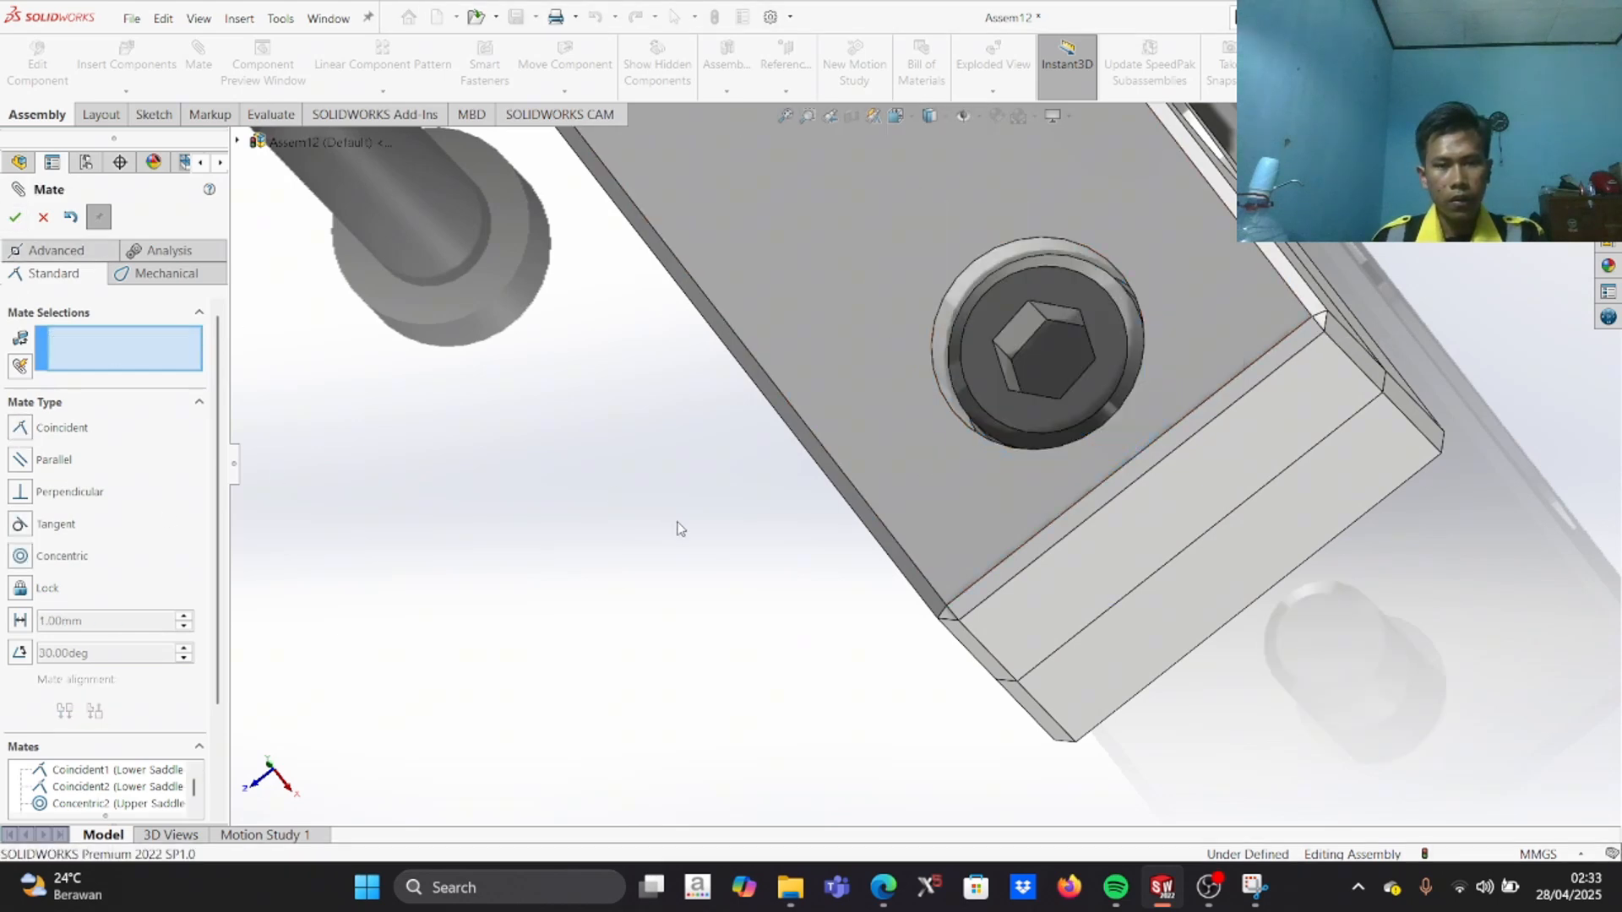
# Step: Add a concentric mate between the shank edge under the remaining Cap Screw's head and the Upper Saddle's empty counterbored hole
pyautogui.scroll(10, 653, 497)
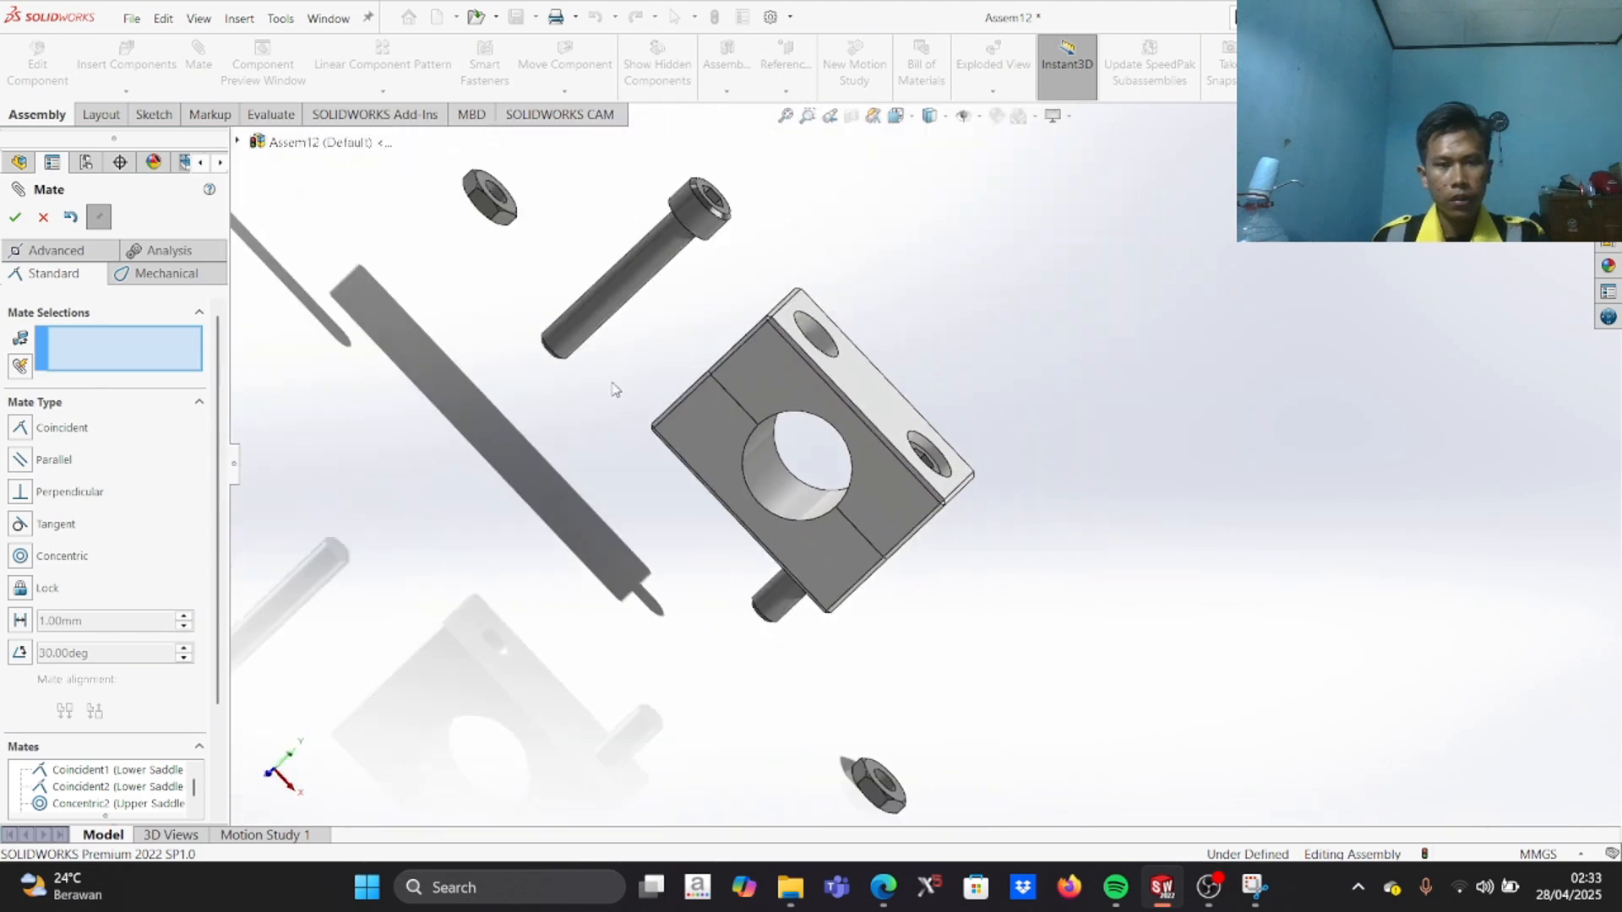
pyautogui.moveTo(697, 285); pyautogui.dragTo(919, 218, button='middle')
pyautogui.scroll(-5, 1000, 287)
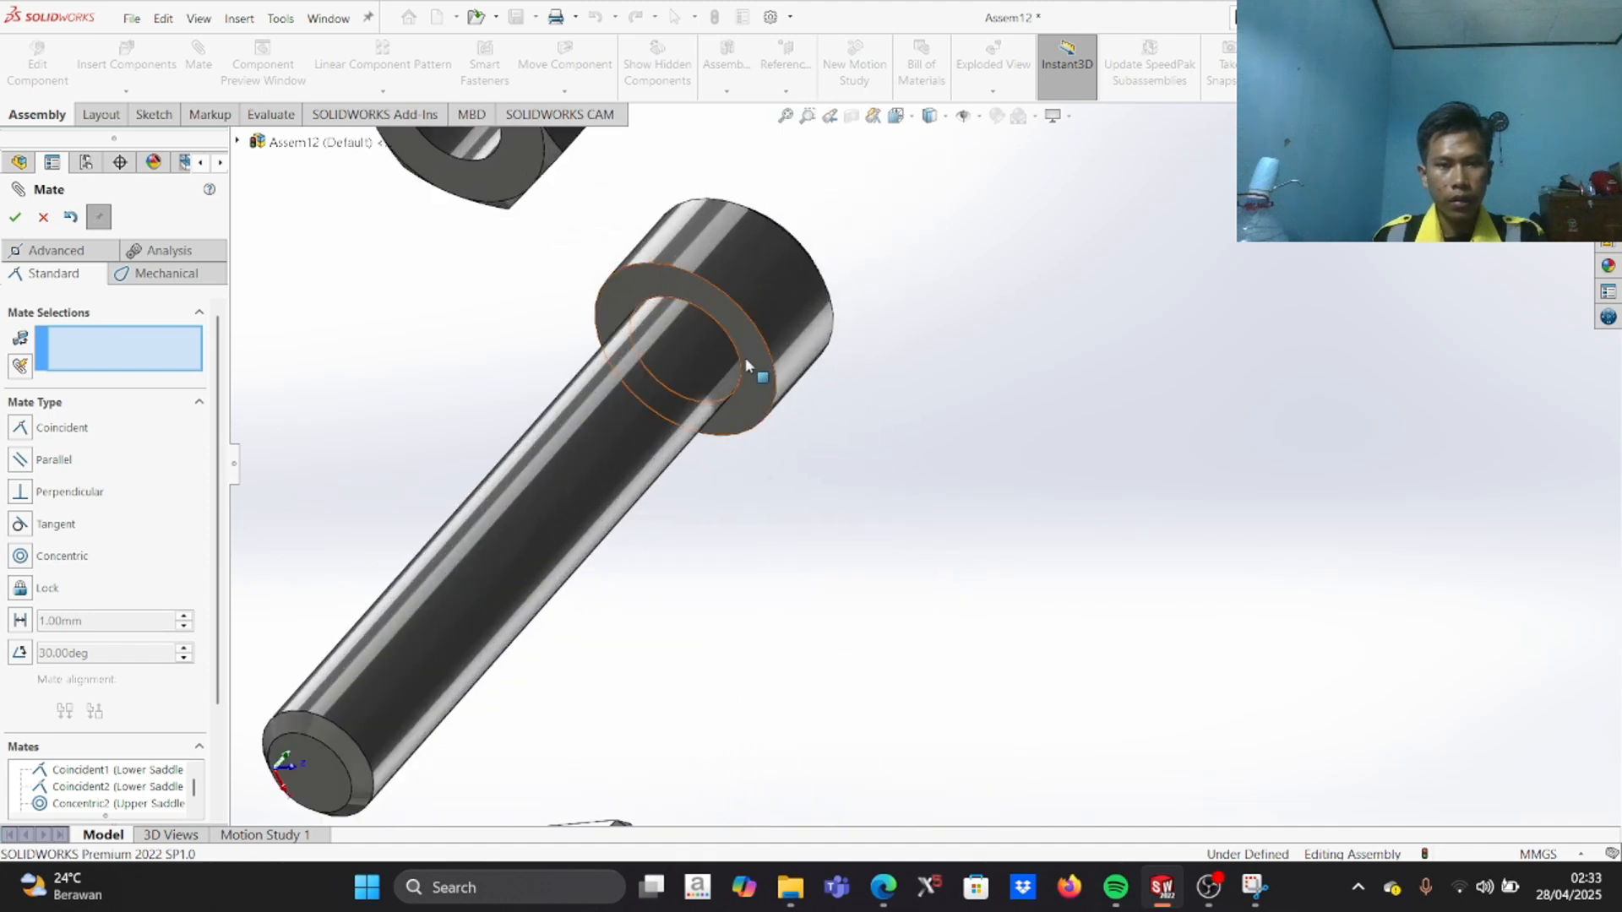
pyautogui.click(743, 365)
pyautogui.moveTo(879, 457); pyautogui.dragTo(748, 678, button='middle')
pyautogui.scroll(5, 757, 688)
pyautogui.moveTo(956, 509); pyautogui.dragTo(854, 634, button='middle')
pyautogui.scroll(-3, 849, 625)
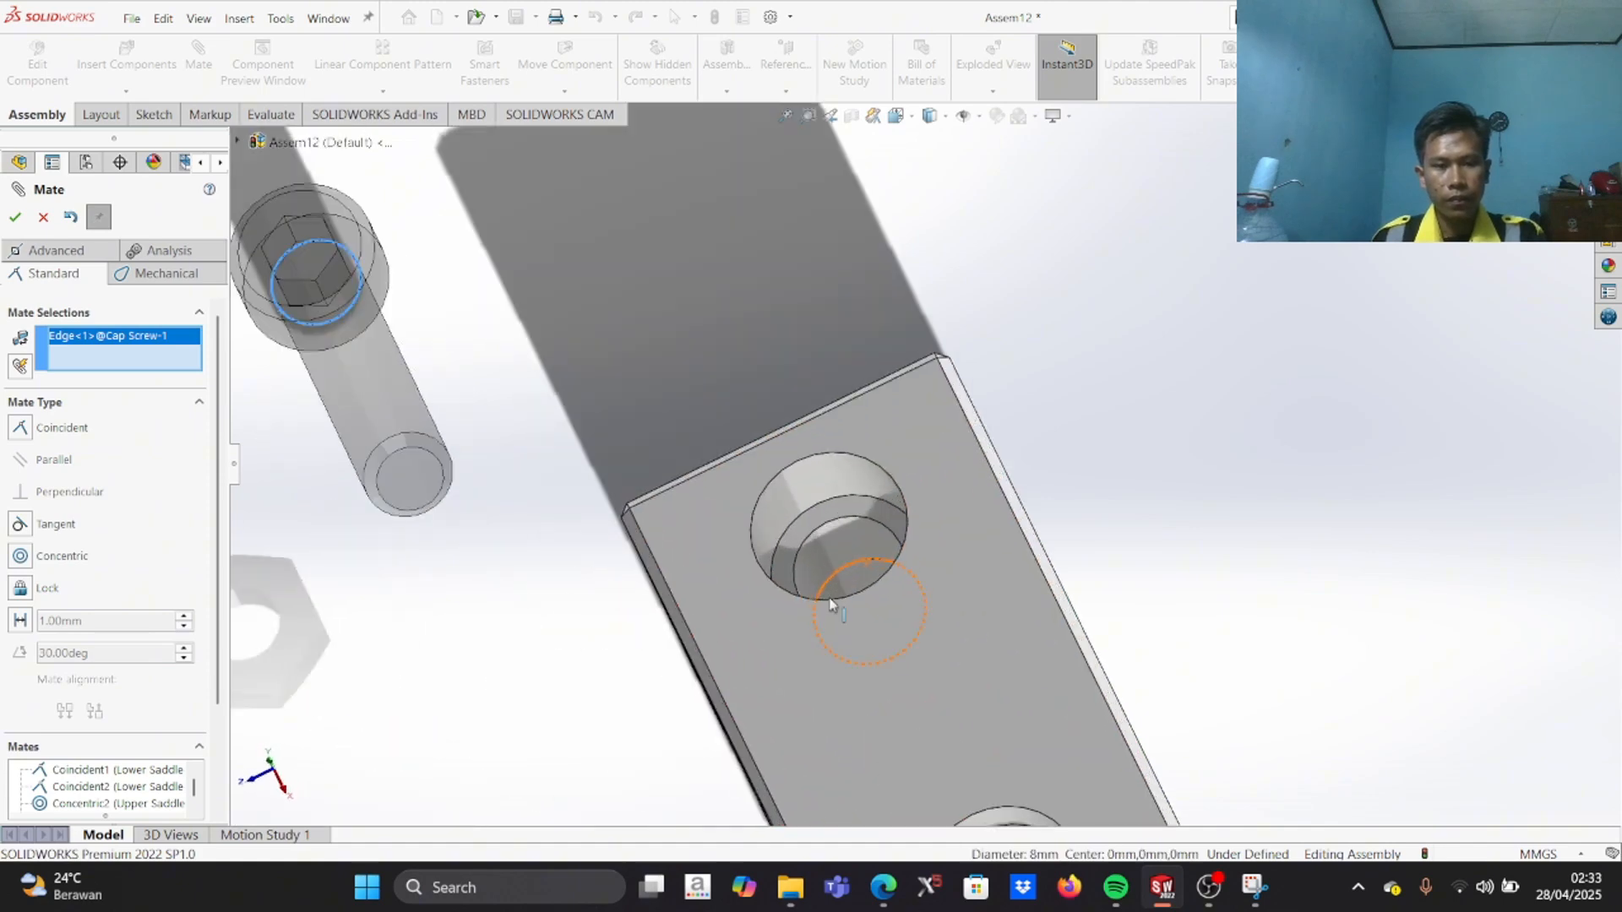
pyautogui.click(809, 539)
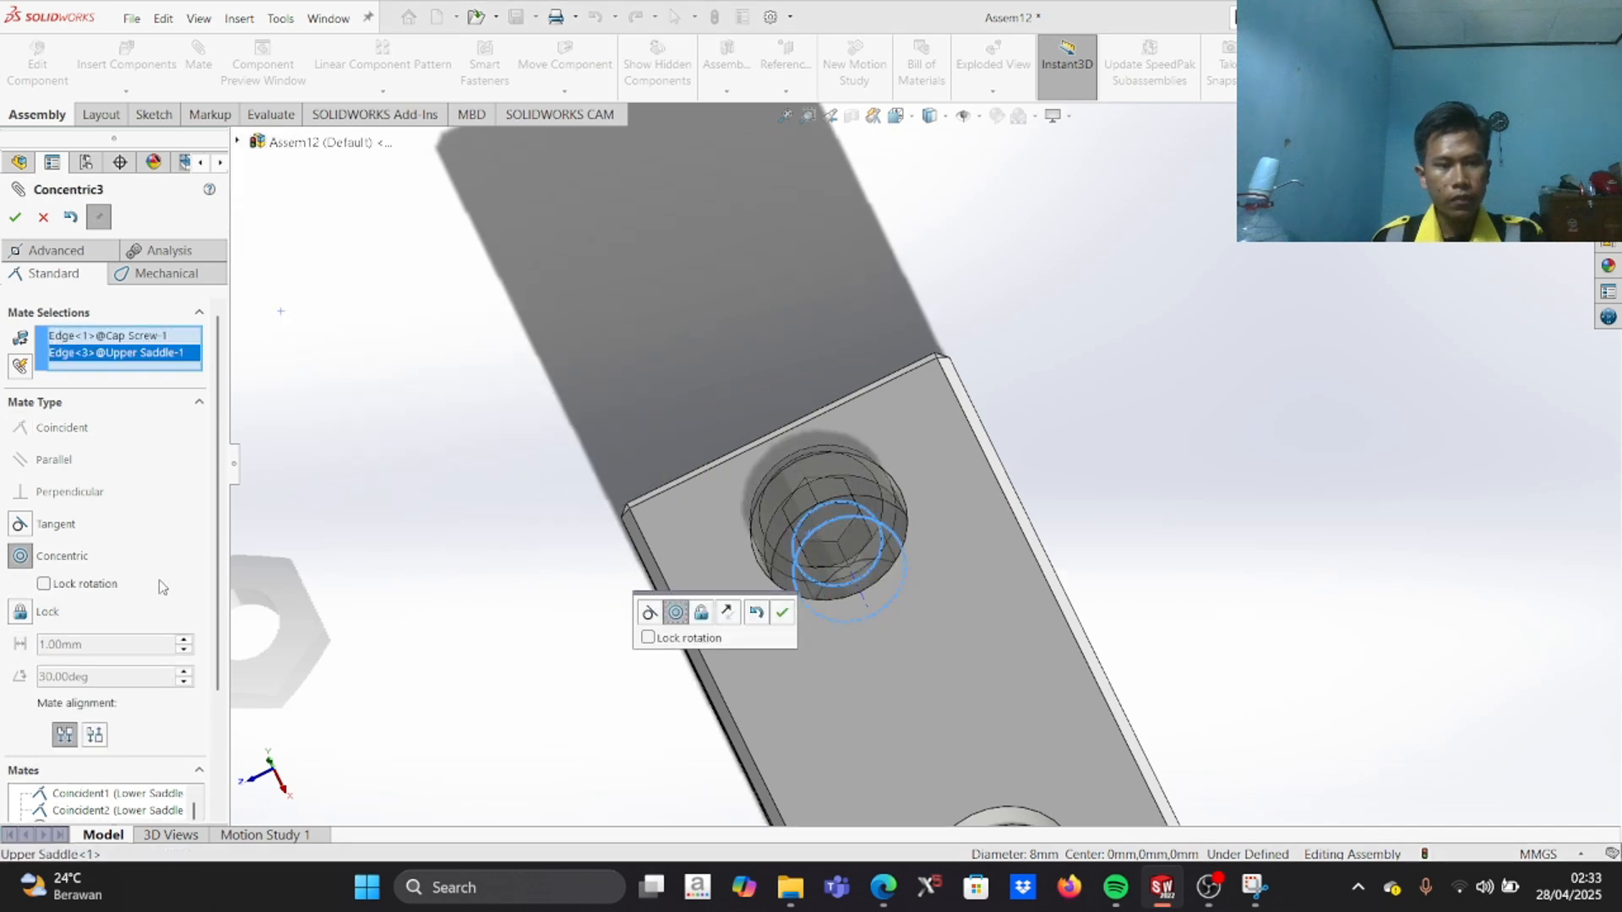
pyautogui.click(782, 612)
# Step: Pull the newly inserted Cap Screw out and add a coincident mate between its head's underside and the Upper Saddle's counterbore floor
pyautogui.moveTo(564, 587); pyautogui.dragTo(737, 482, button='middle')
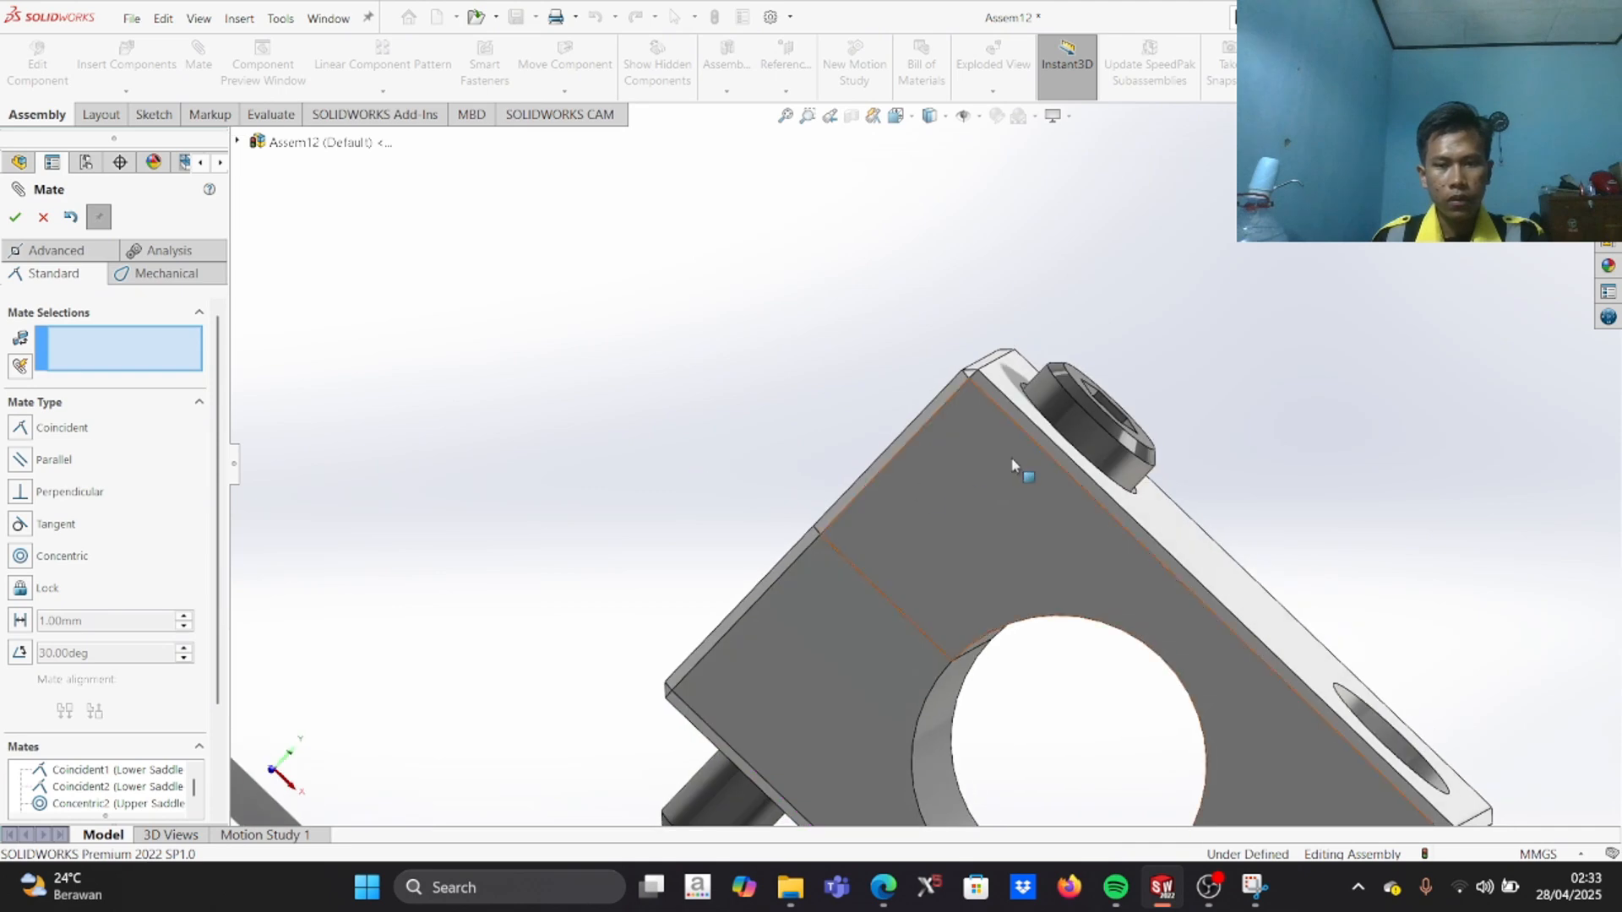
pyautogui.moveTo(1084, 415); pyautogui.dragTo(1191, 338)
pyautogui.moveTo(1192, 337); pyautogui.dragTo(1331, 377, button='middle')
pyautogui.scroll(-4, 1167, 414)
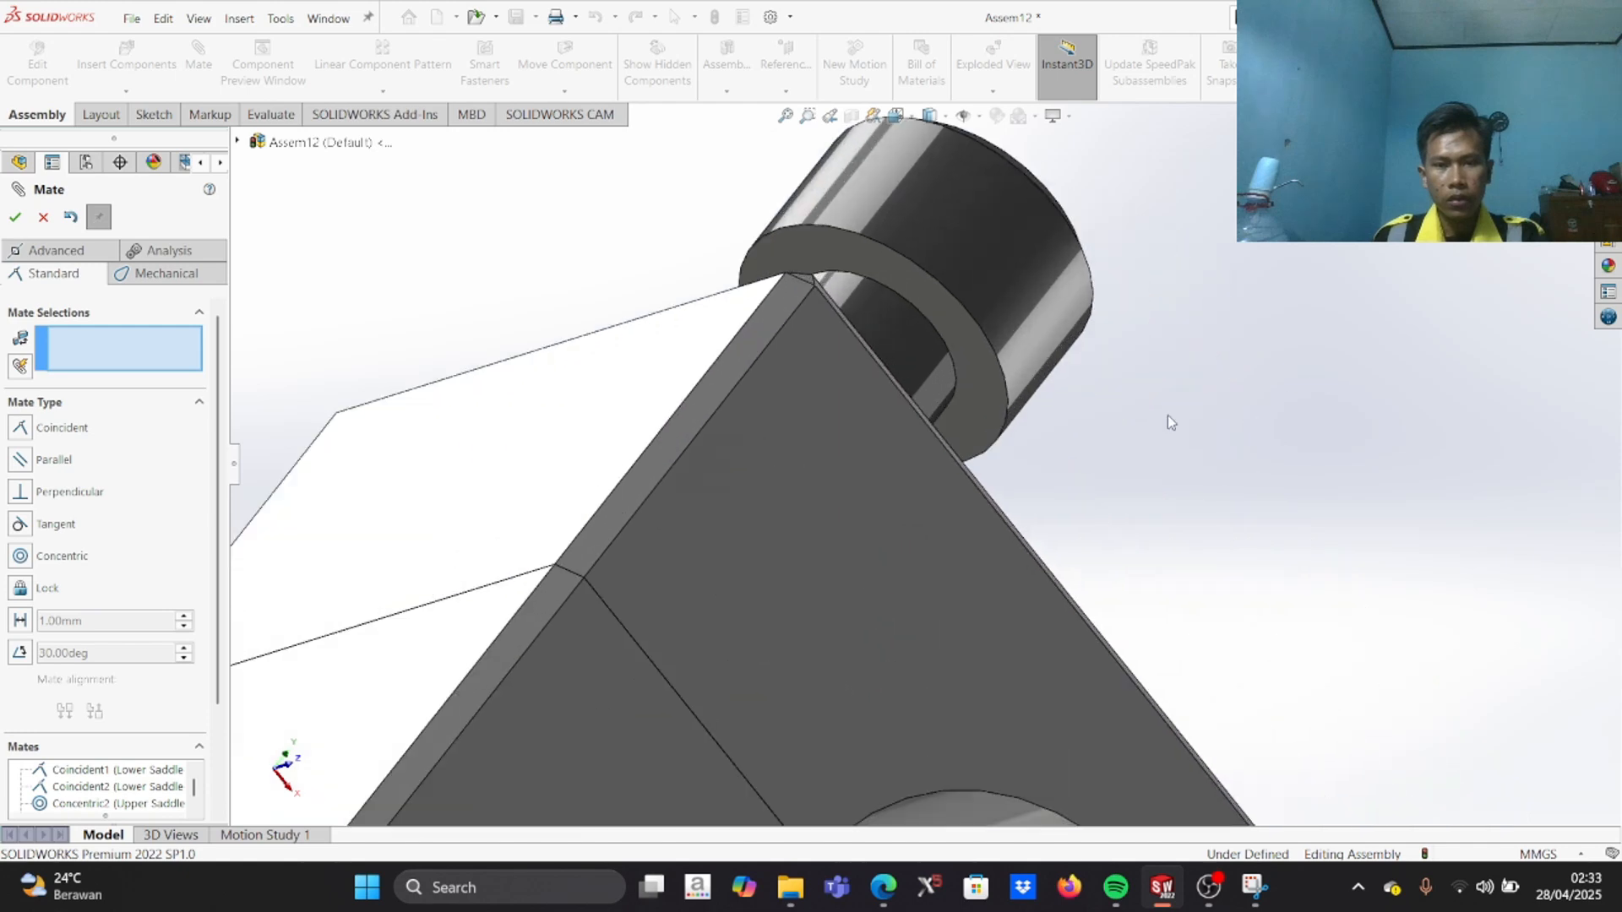
pyautogui.click(992, 404)
pyautogui.moveTo(1203, 403); pyautogui.dragTo(1039, 634, button='middle')
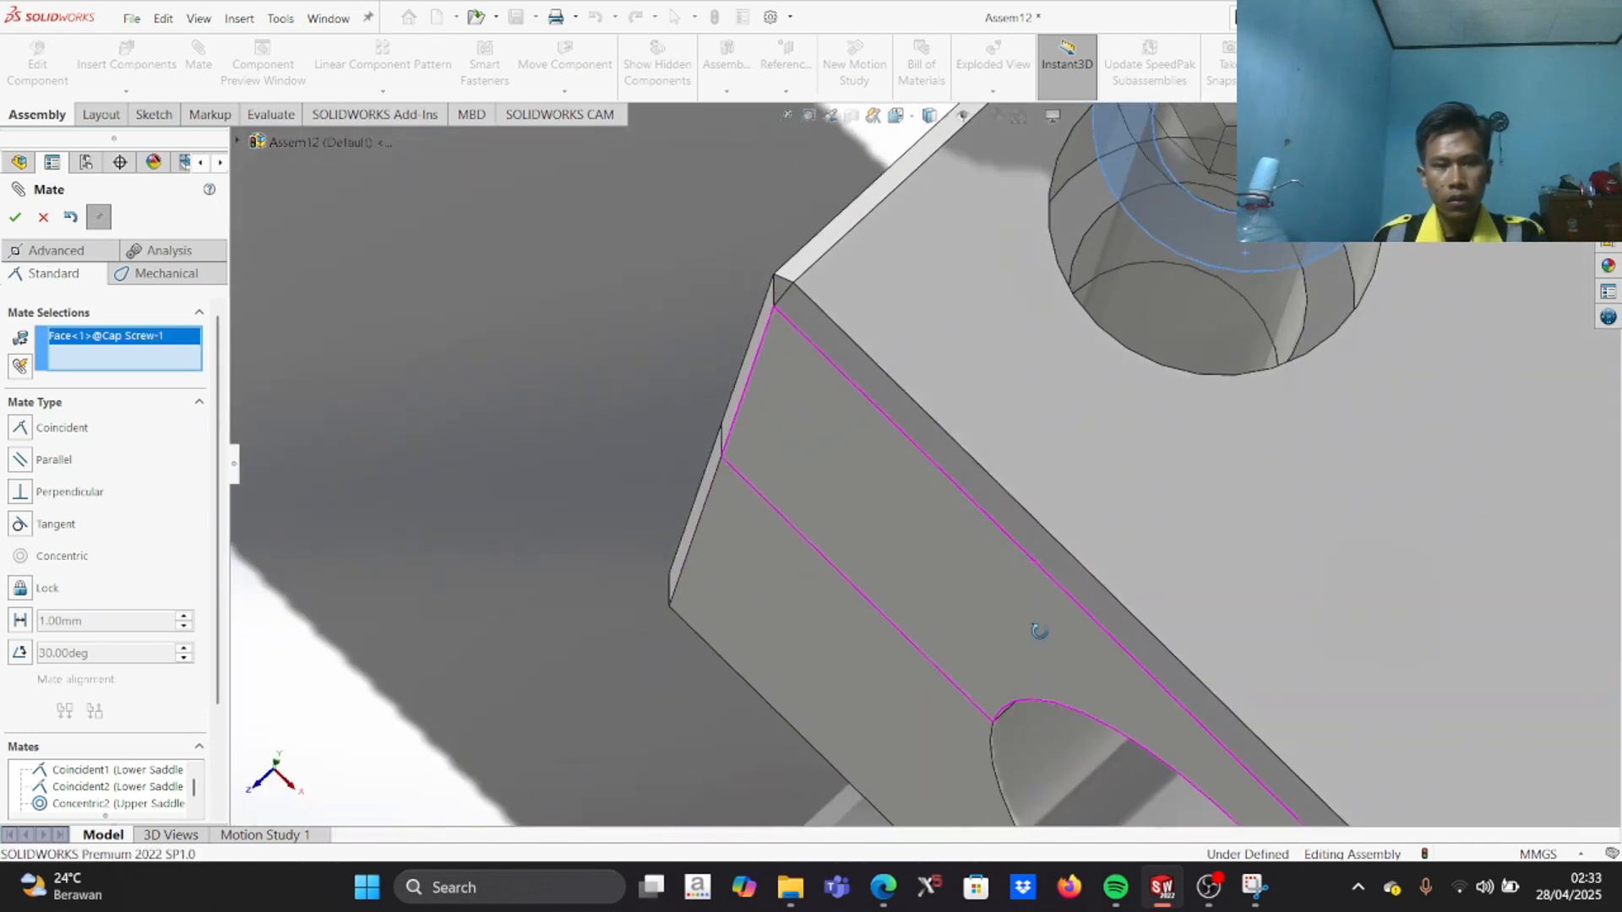
pyautogui.scroll(5, 1250, 555)
pyautogui.scroll(-3, 1183, 465)
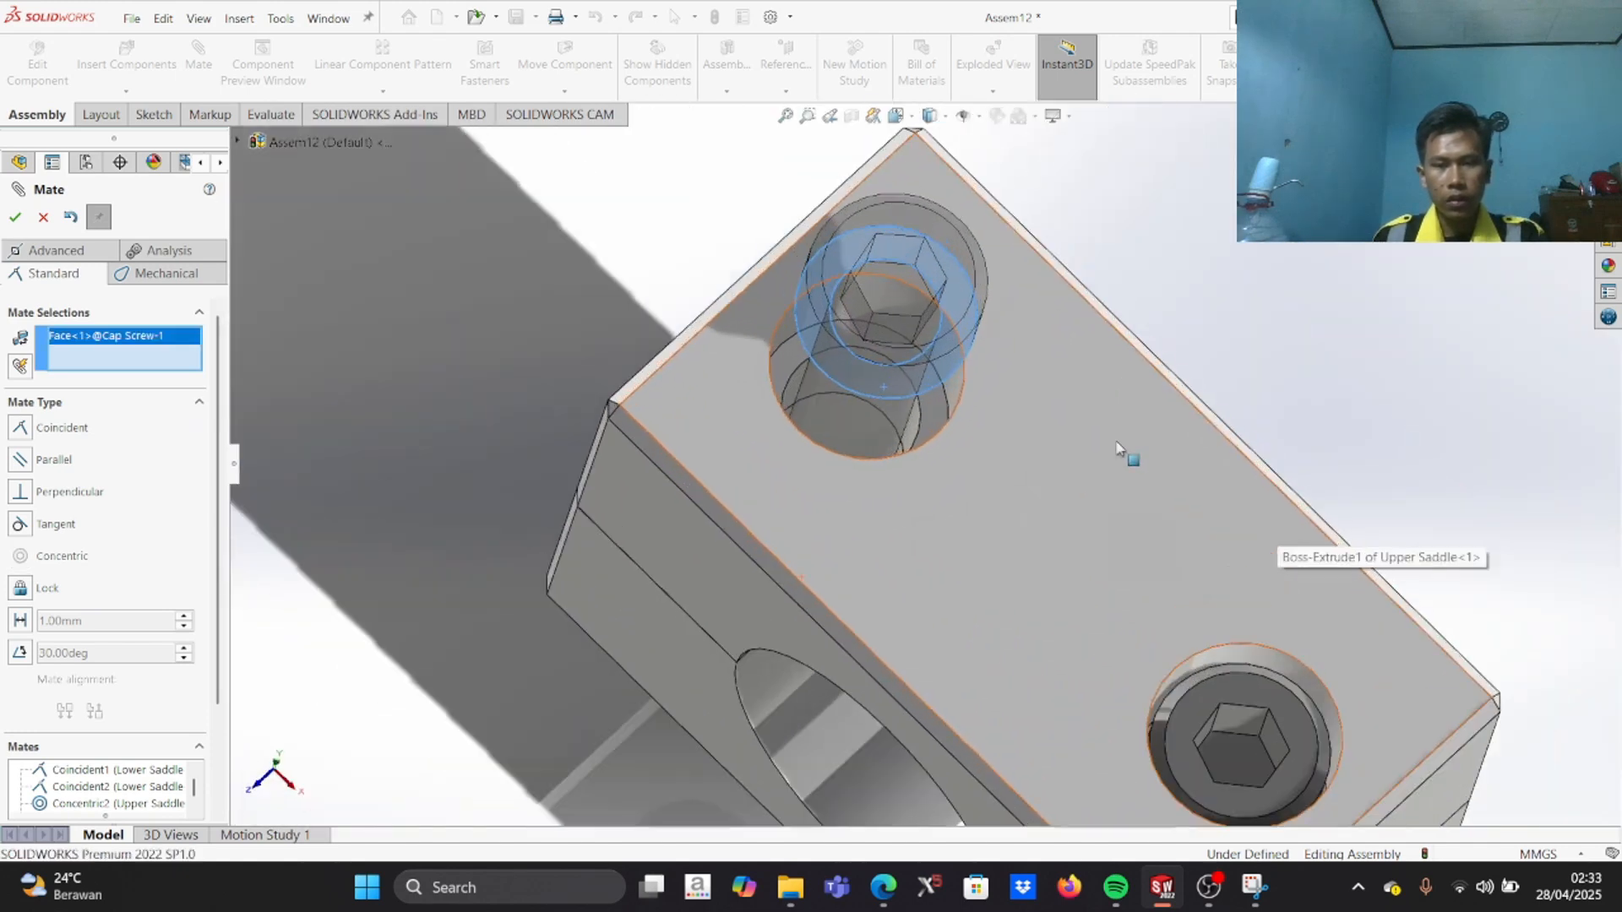
pyautogui.click(938, 414)
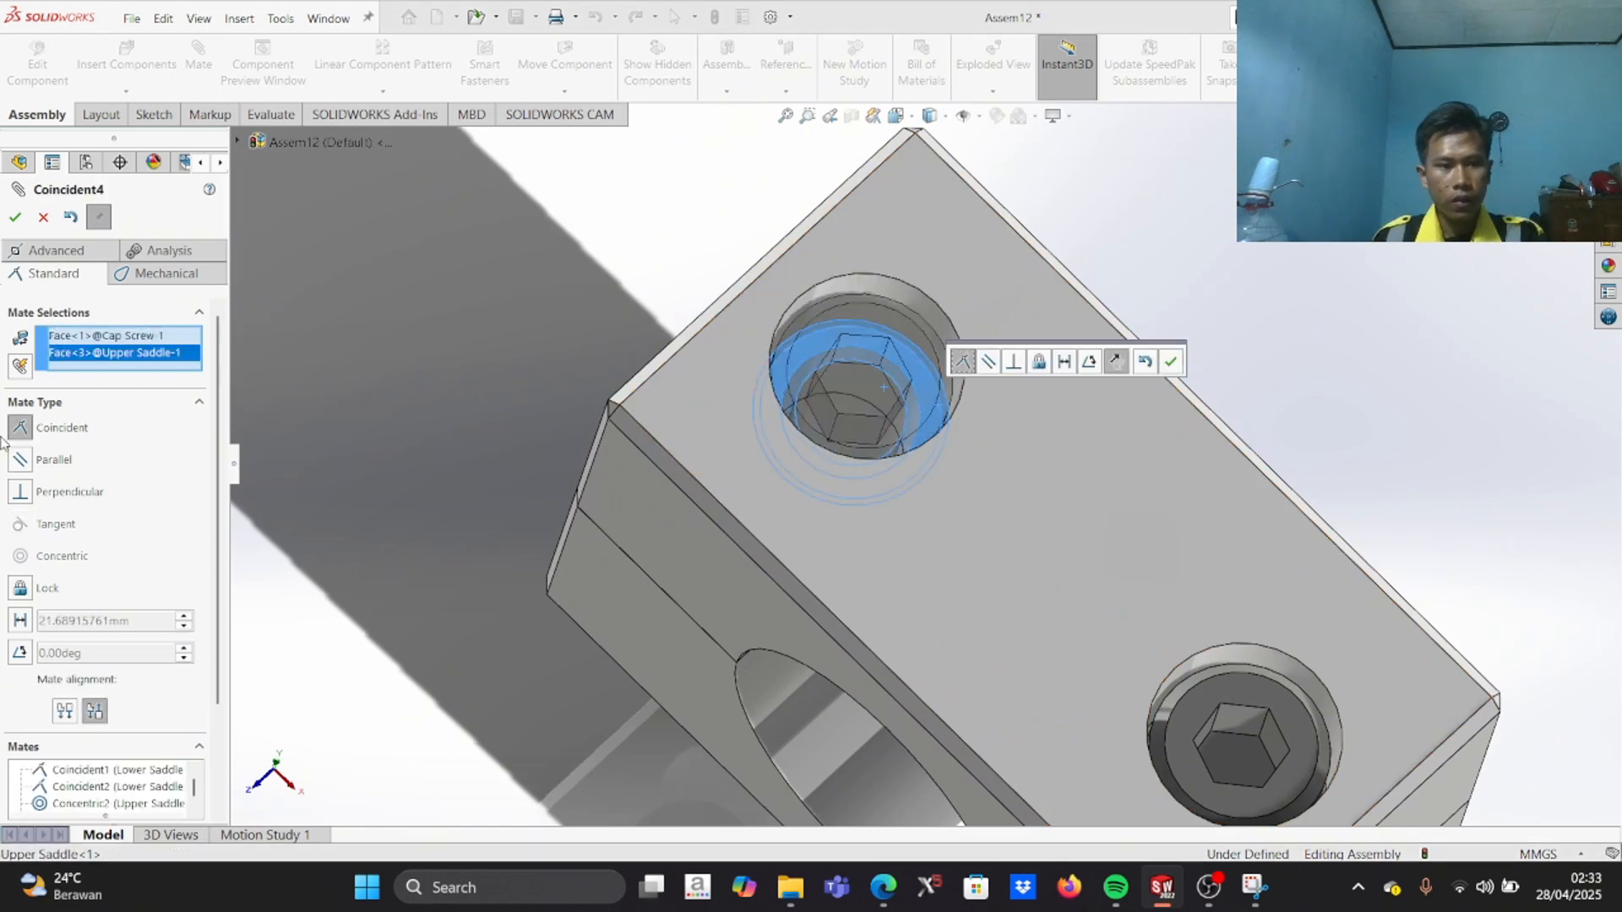
pyautogui.click(15, 217)
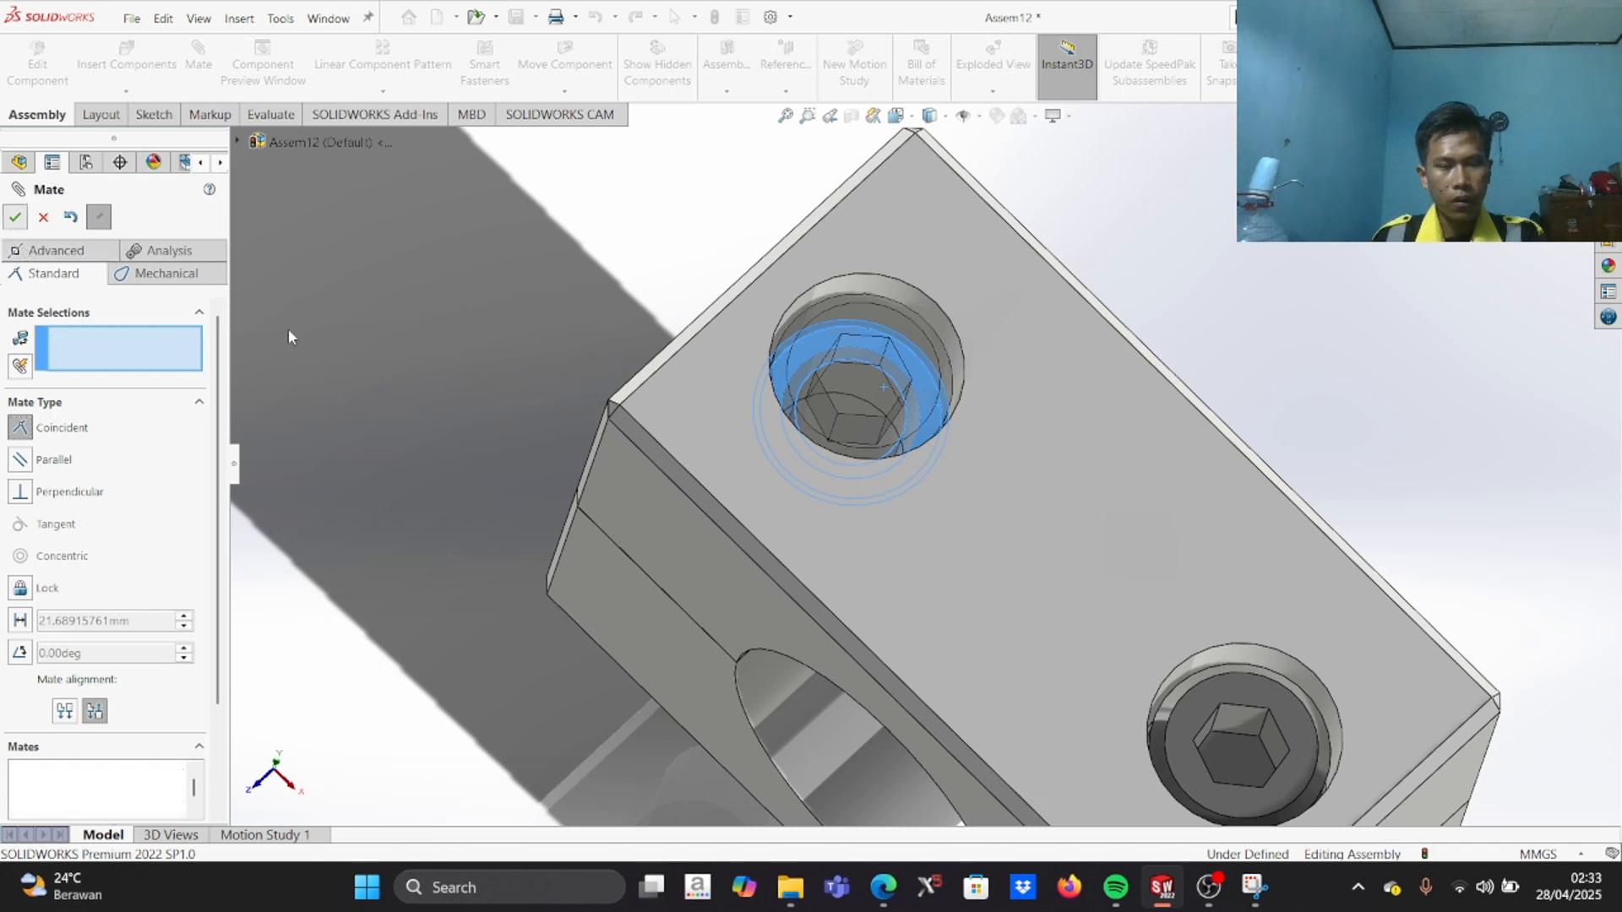
# Step: Move the nearest Hex Nut below the second Cap Screw's tip and add a concentric mate between the tip edge and the nut's bore edge
pyautogui.scroll(5, 963, 629)
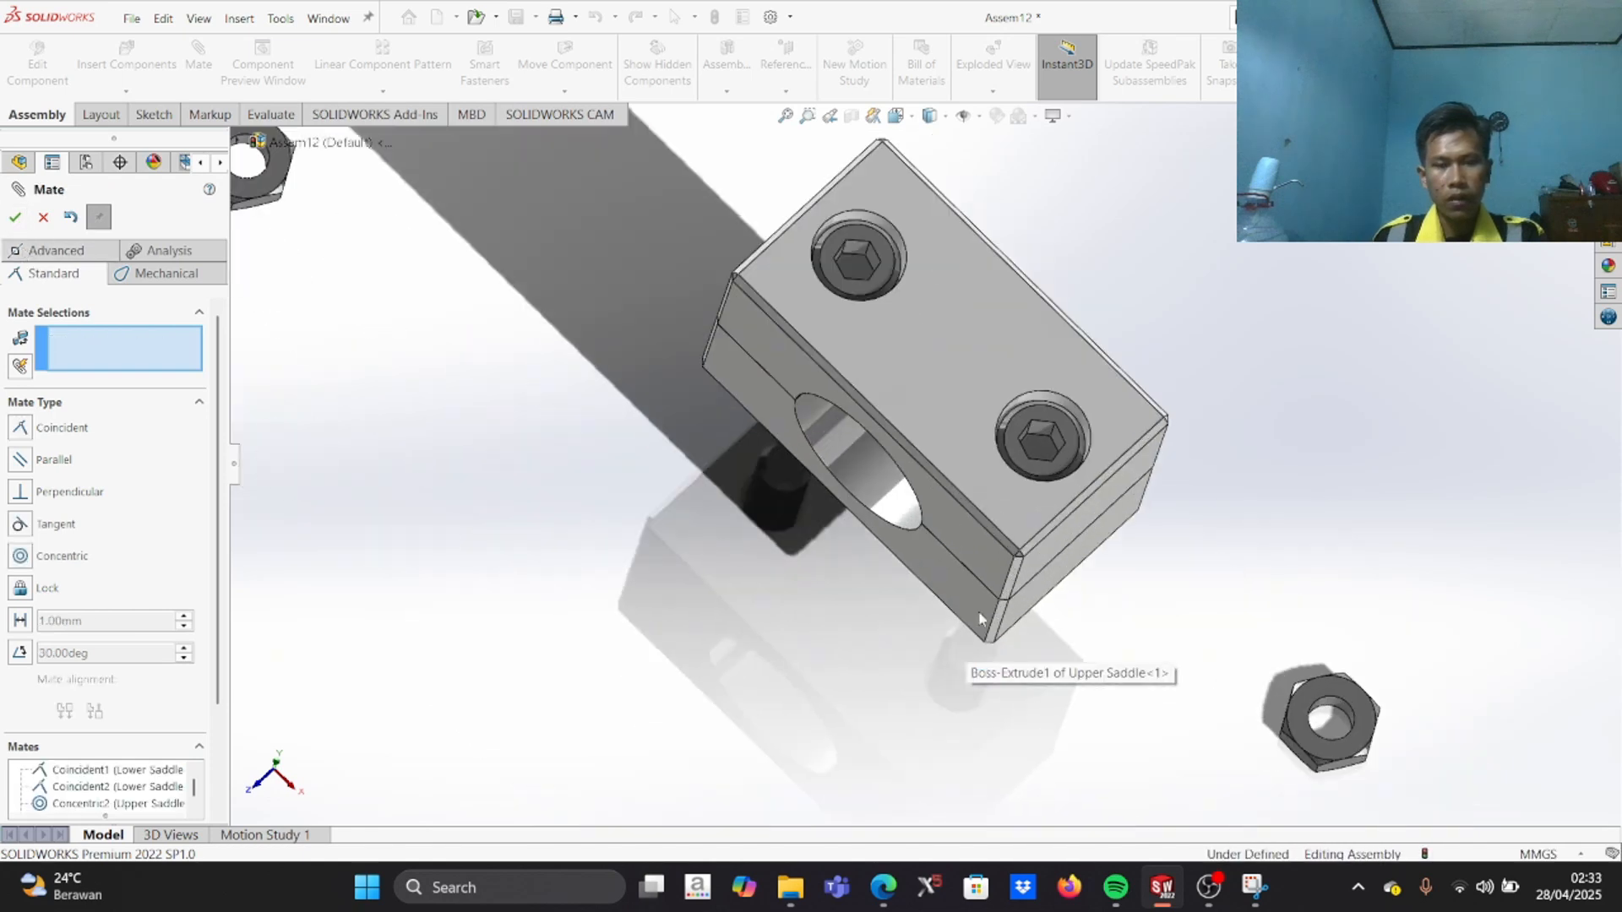
pyautogui.moveTo(971, 658); pyautogui.dragTo(1078, 692, button='middle')
pyautogui.scroll(-2, 1077, 692)
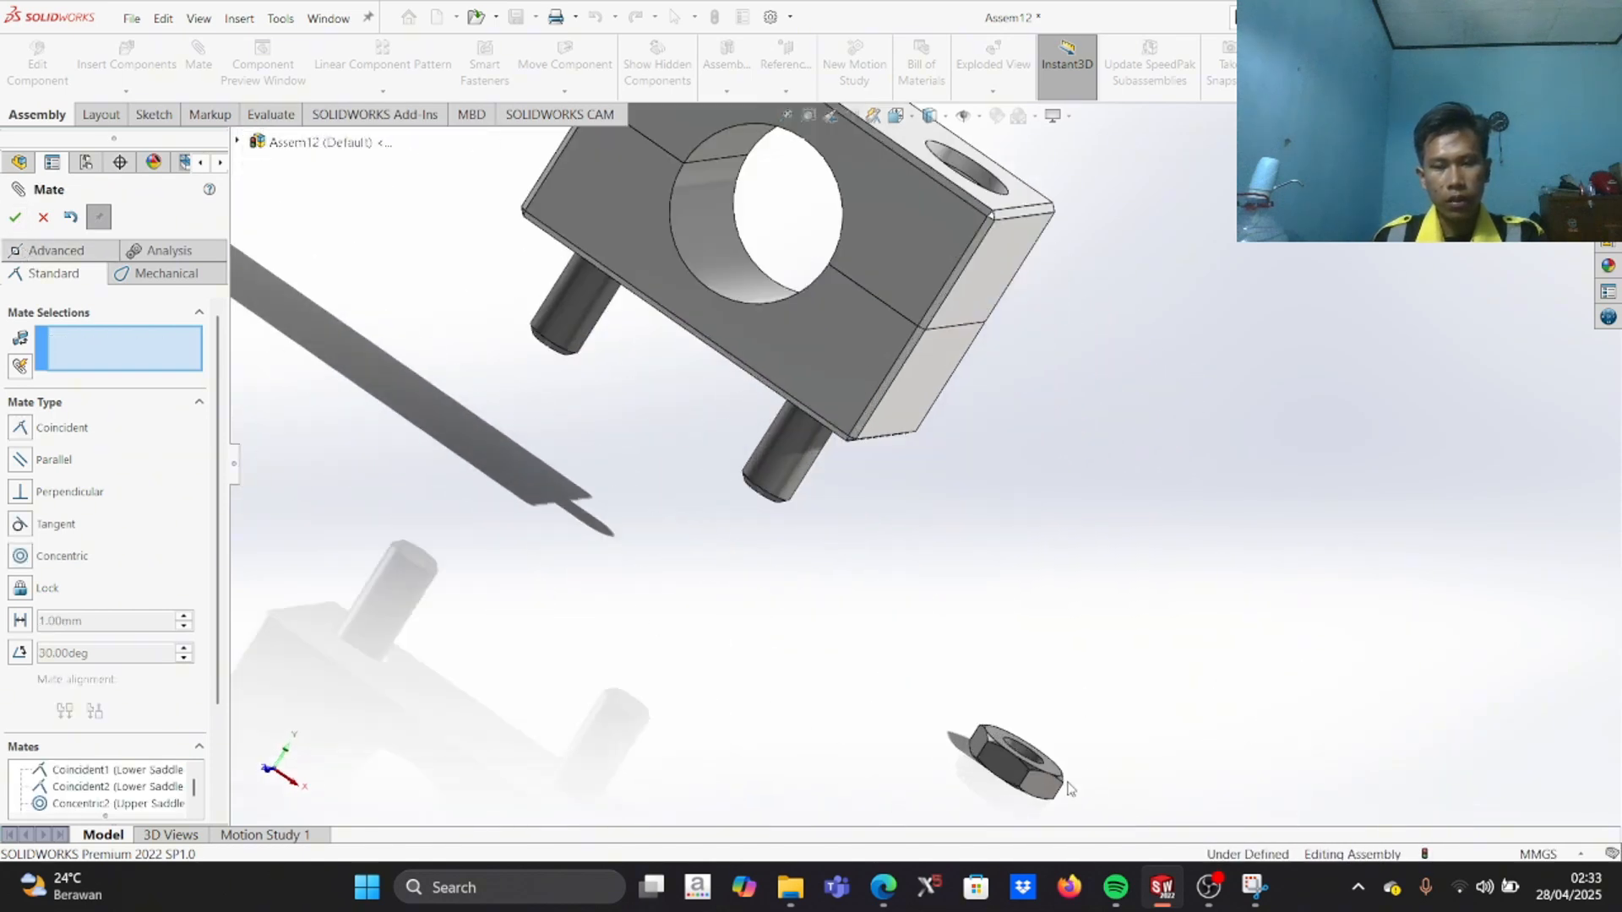
pyautogui.moveTo(1041, 775); pyautogui.dragTo(773, 551)
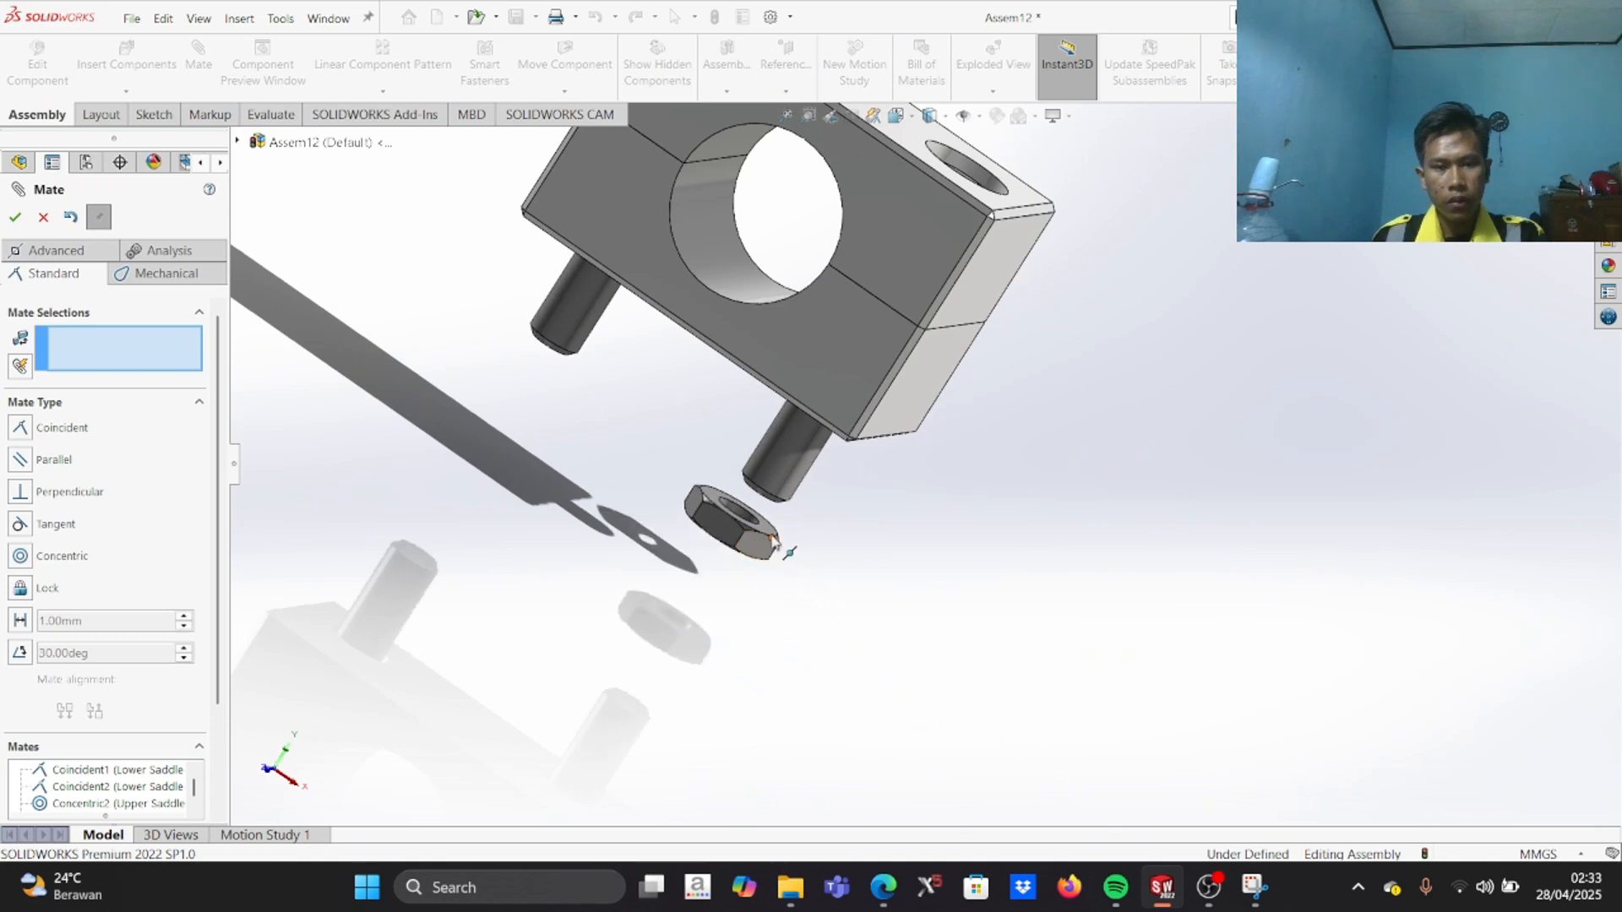
pyautogui.scroll(-3, 773, 551)
pyautogui.scroll(-3, 842, 490)
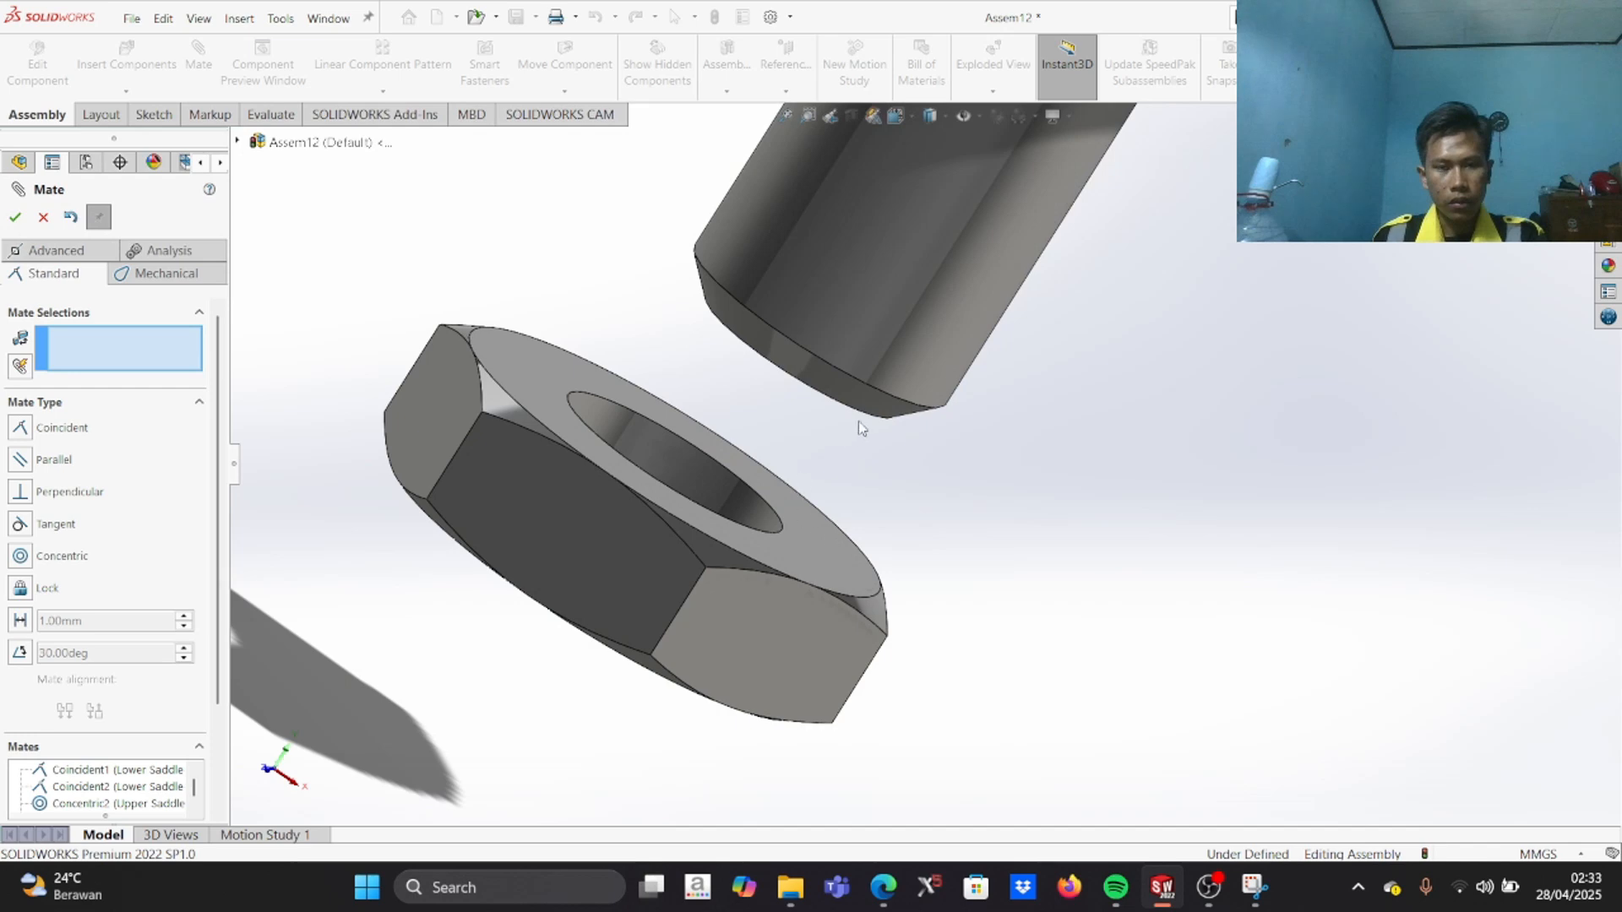
pyautogui.click(880, 403)
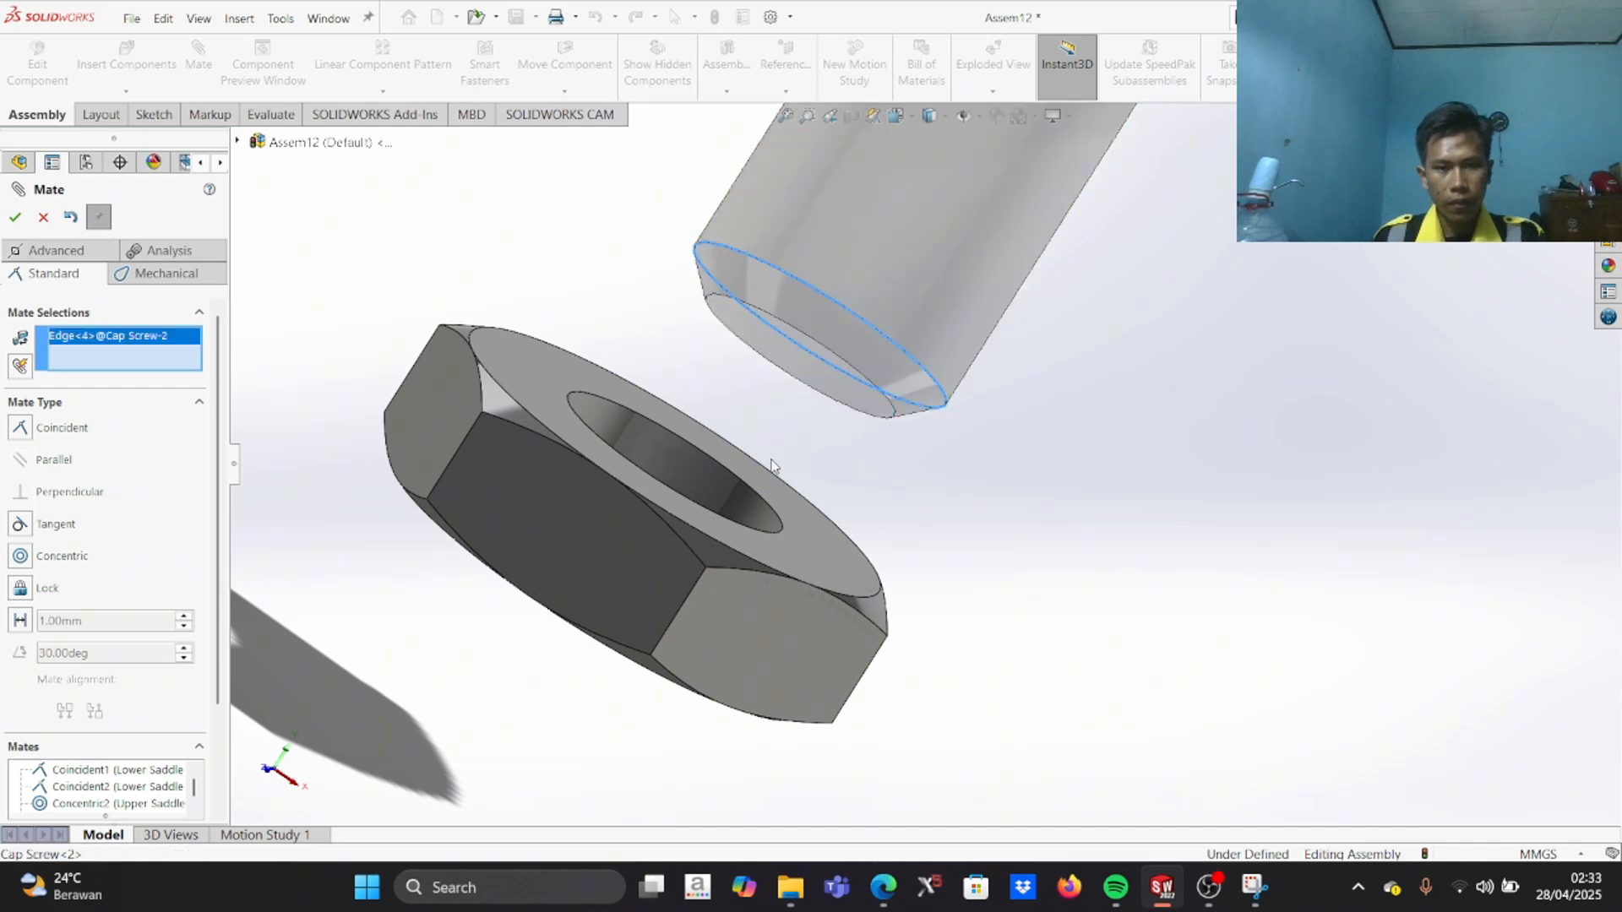
pyautogui.click(748, 490)
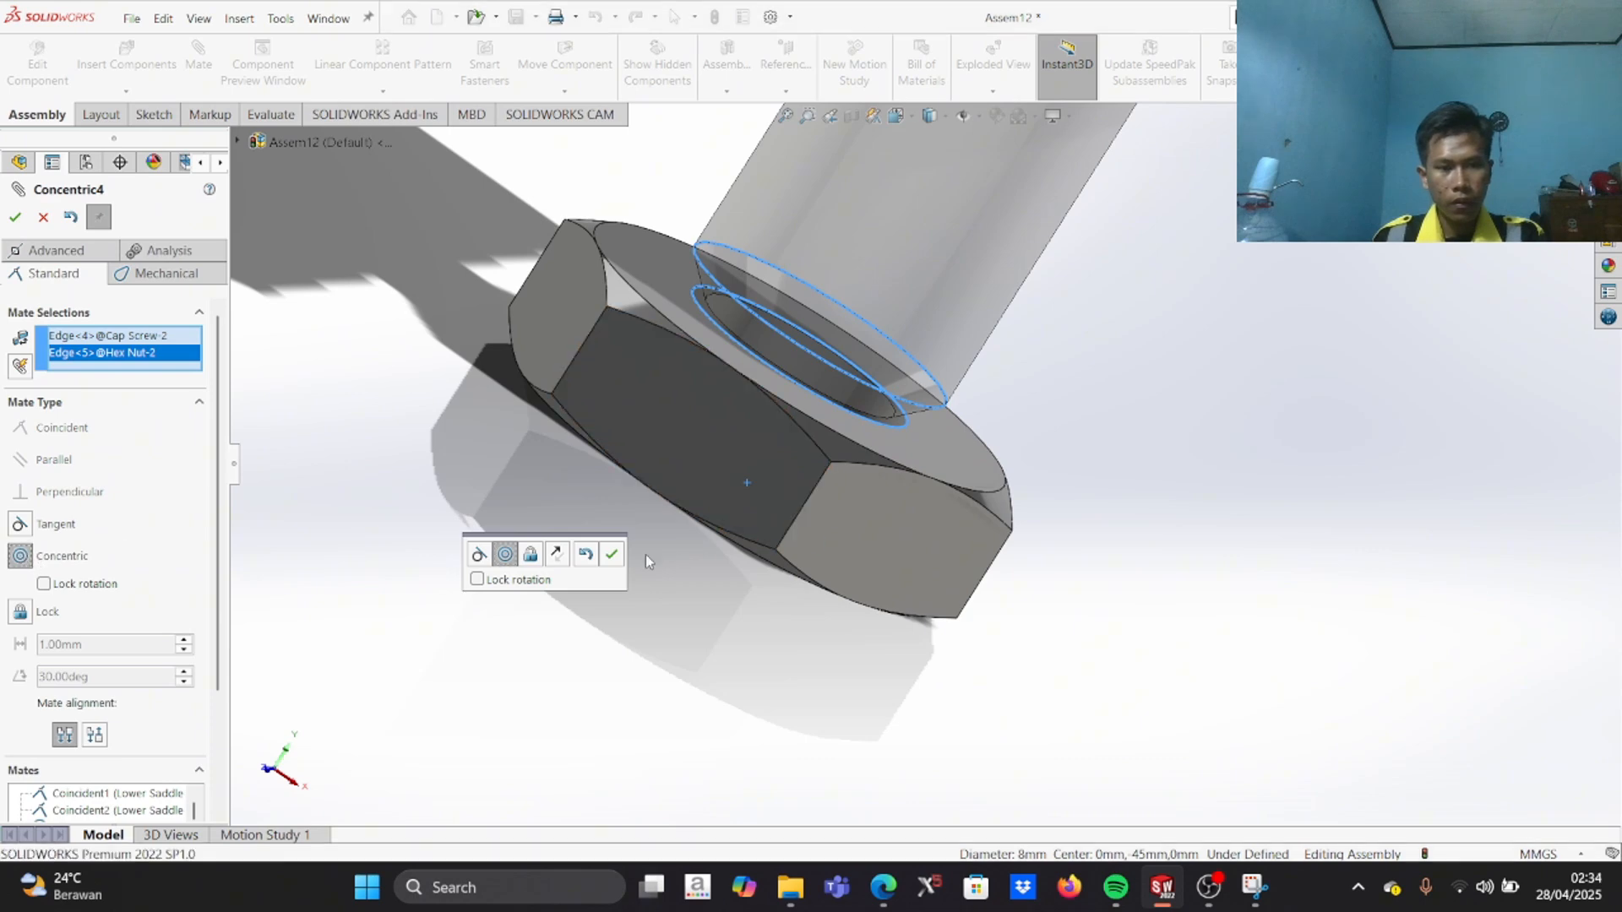
pyautogui.click(615, 554)
# Step: Add a 5 mm distance mate between the Lower Saddle's underside and the facing side of the Hex Nut on the second Cap Screw
pyautogui.scroll(5, 834, 519)
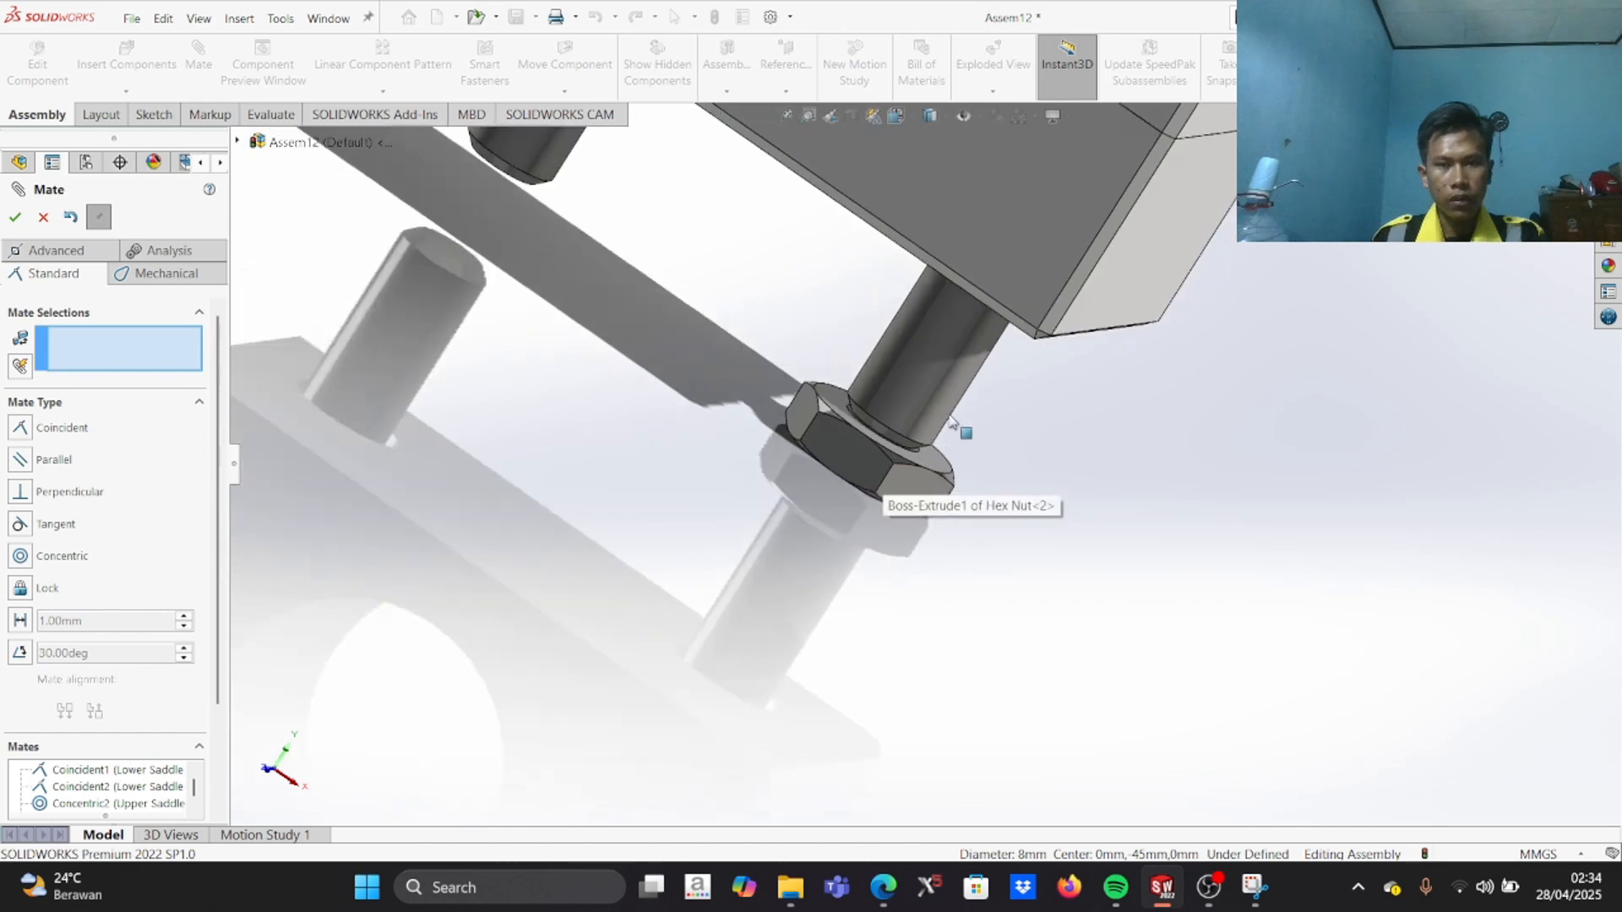
pyautogui.moveTo(985, 398); pyautogui.dragTo(1056, 315, button='middle')
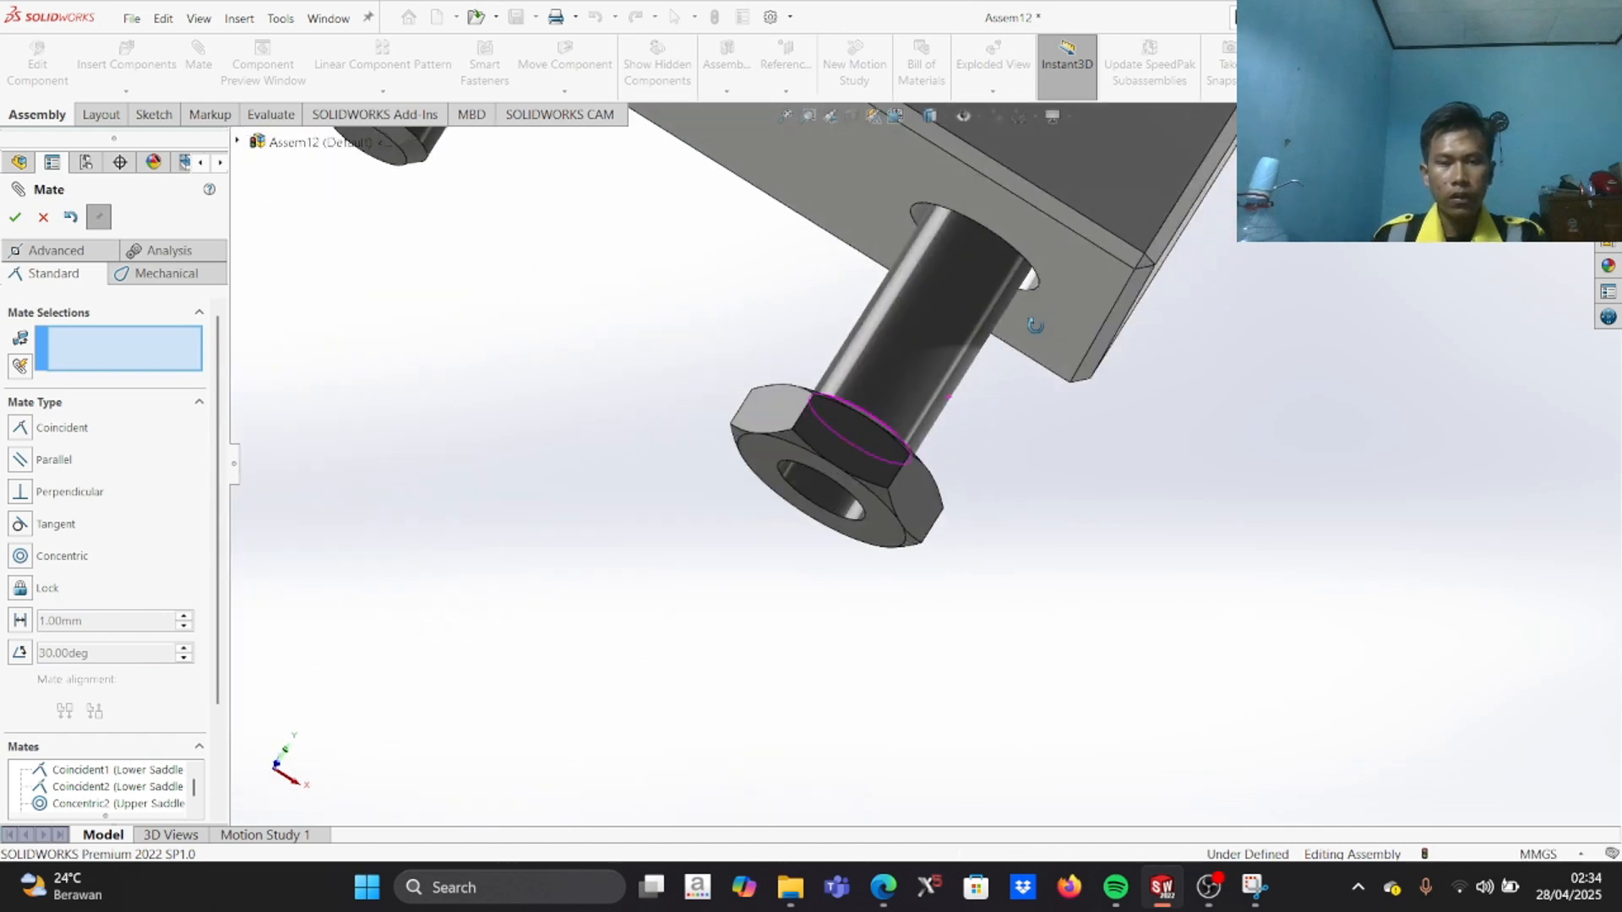
pyautogui.click(1079, 311)
pyautogui.moveTo(1118, 418); pyautogui.dragTo(1018, 610, button='middle')
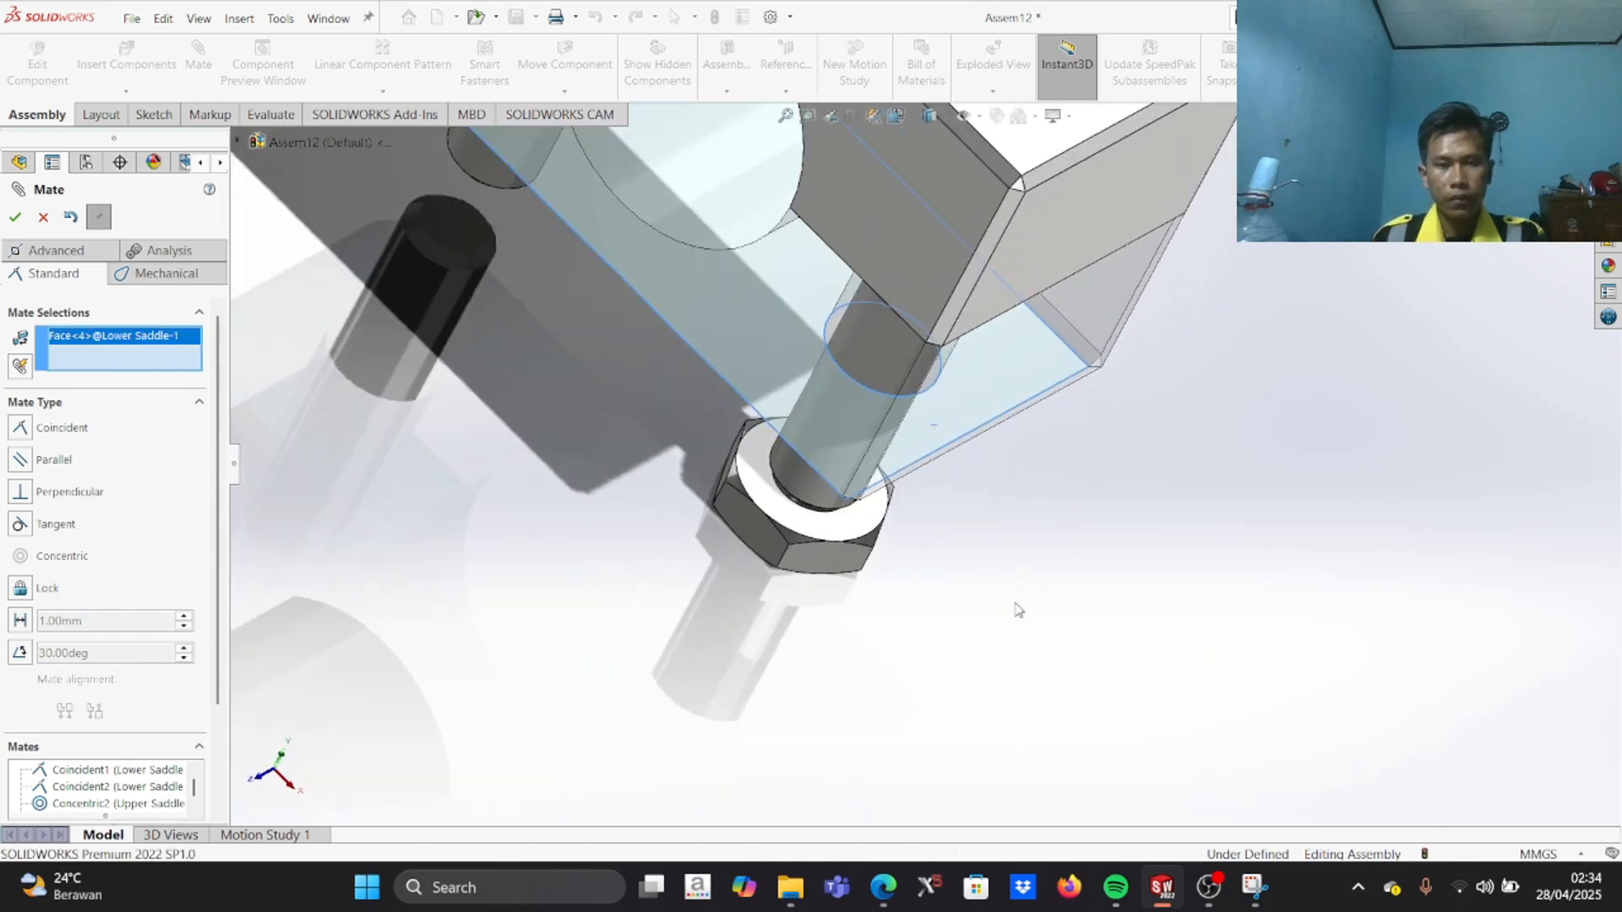
pyautogui.click(873, 518)
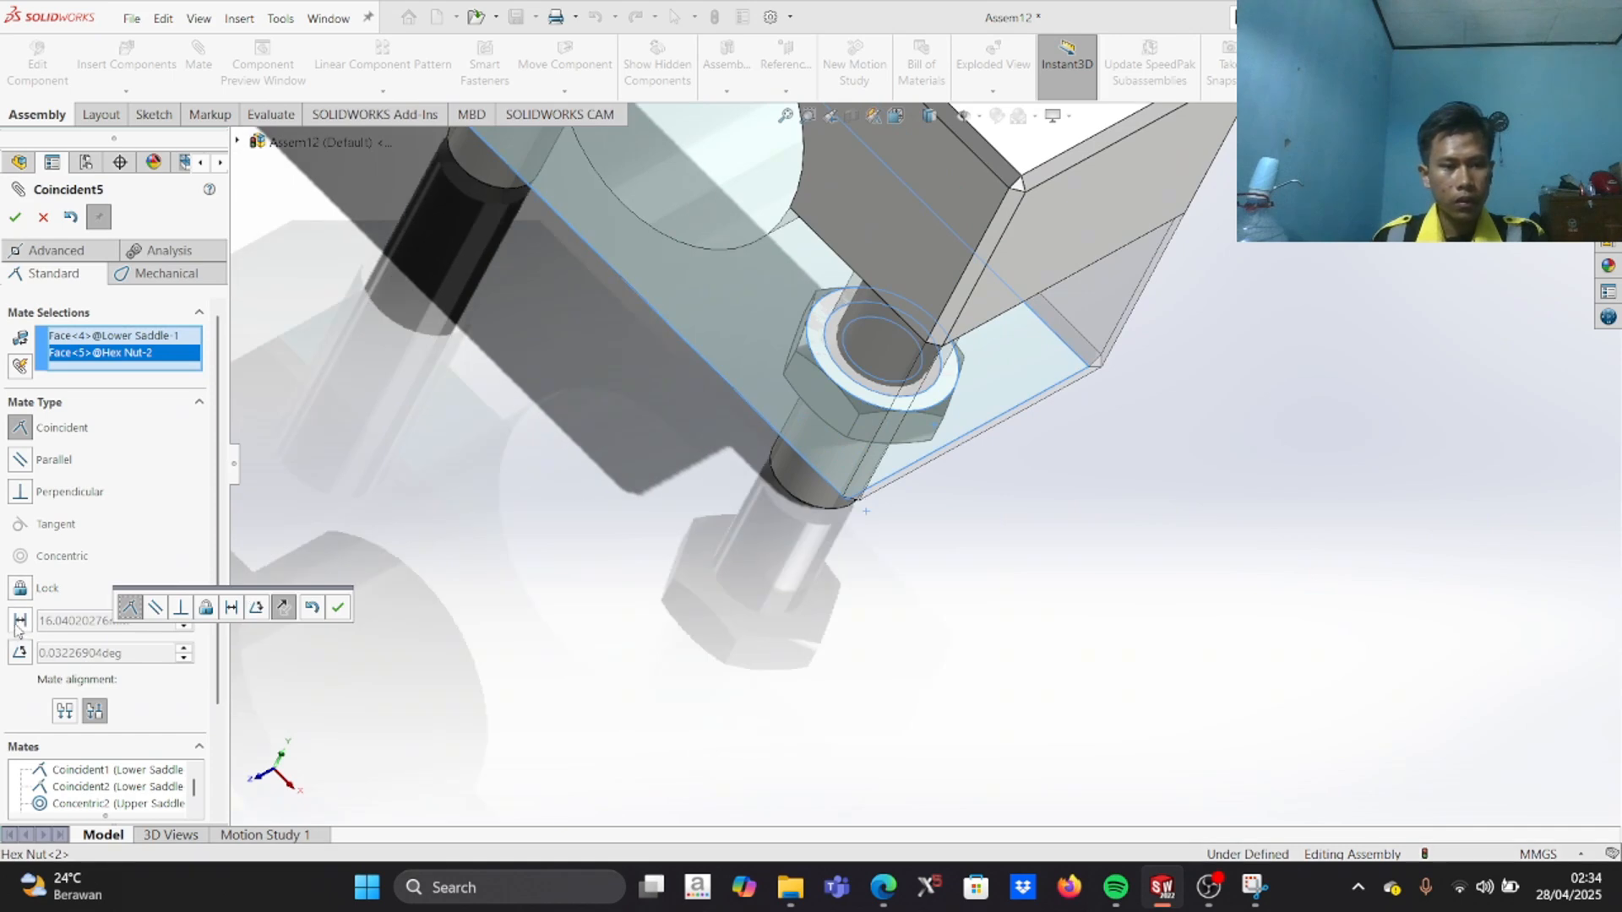
pyautogui.click(21, 620)
pyautogui.click(71, 620)
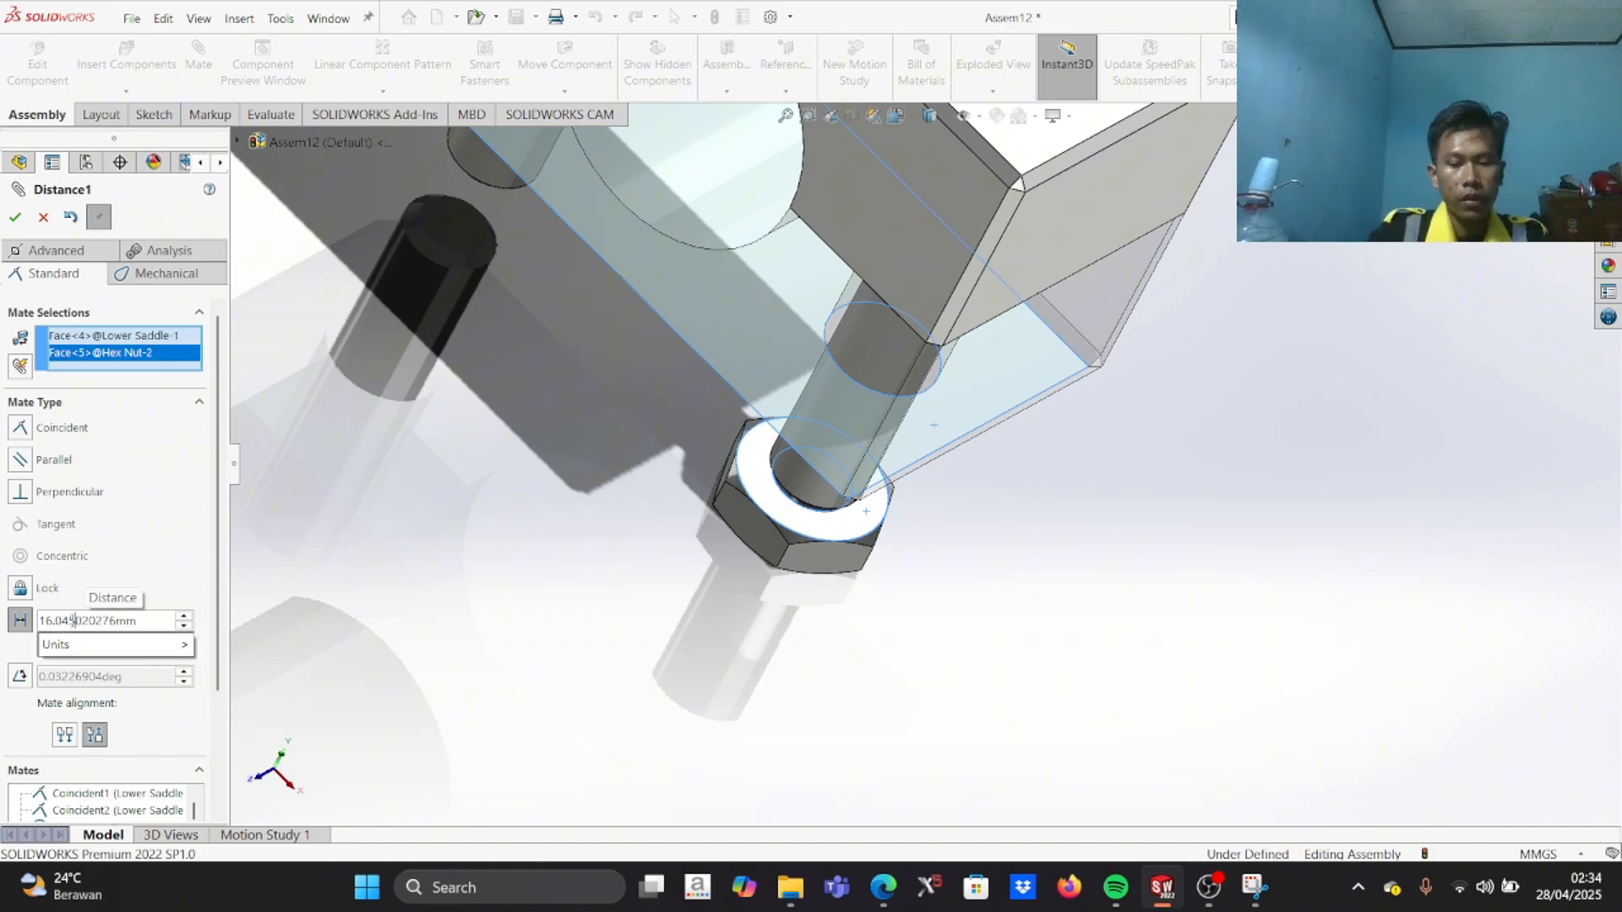
pyautogui.click(73, 620)
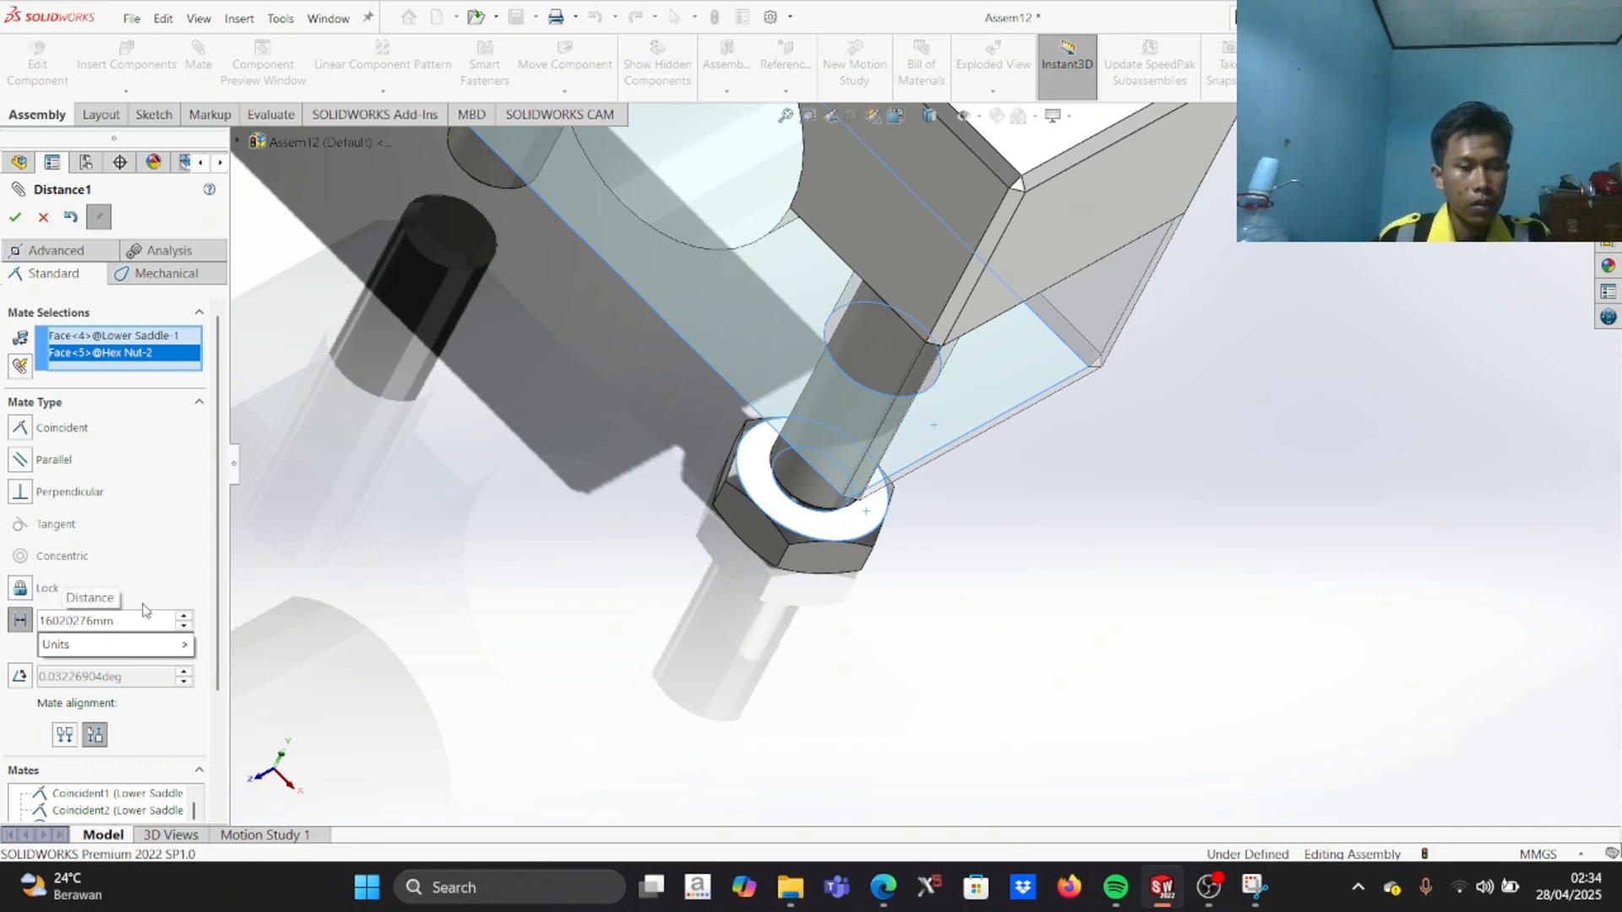
pyautogui.moveTo(145, 620); pyautogui.dragTo(87, 622)
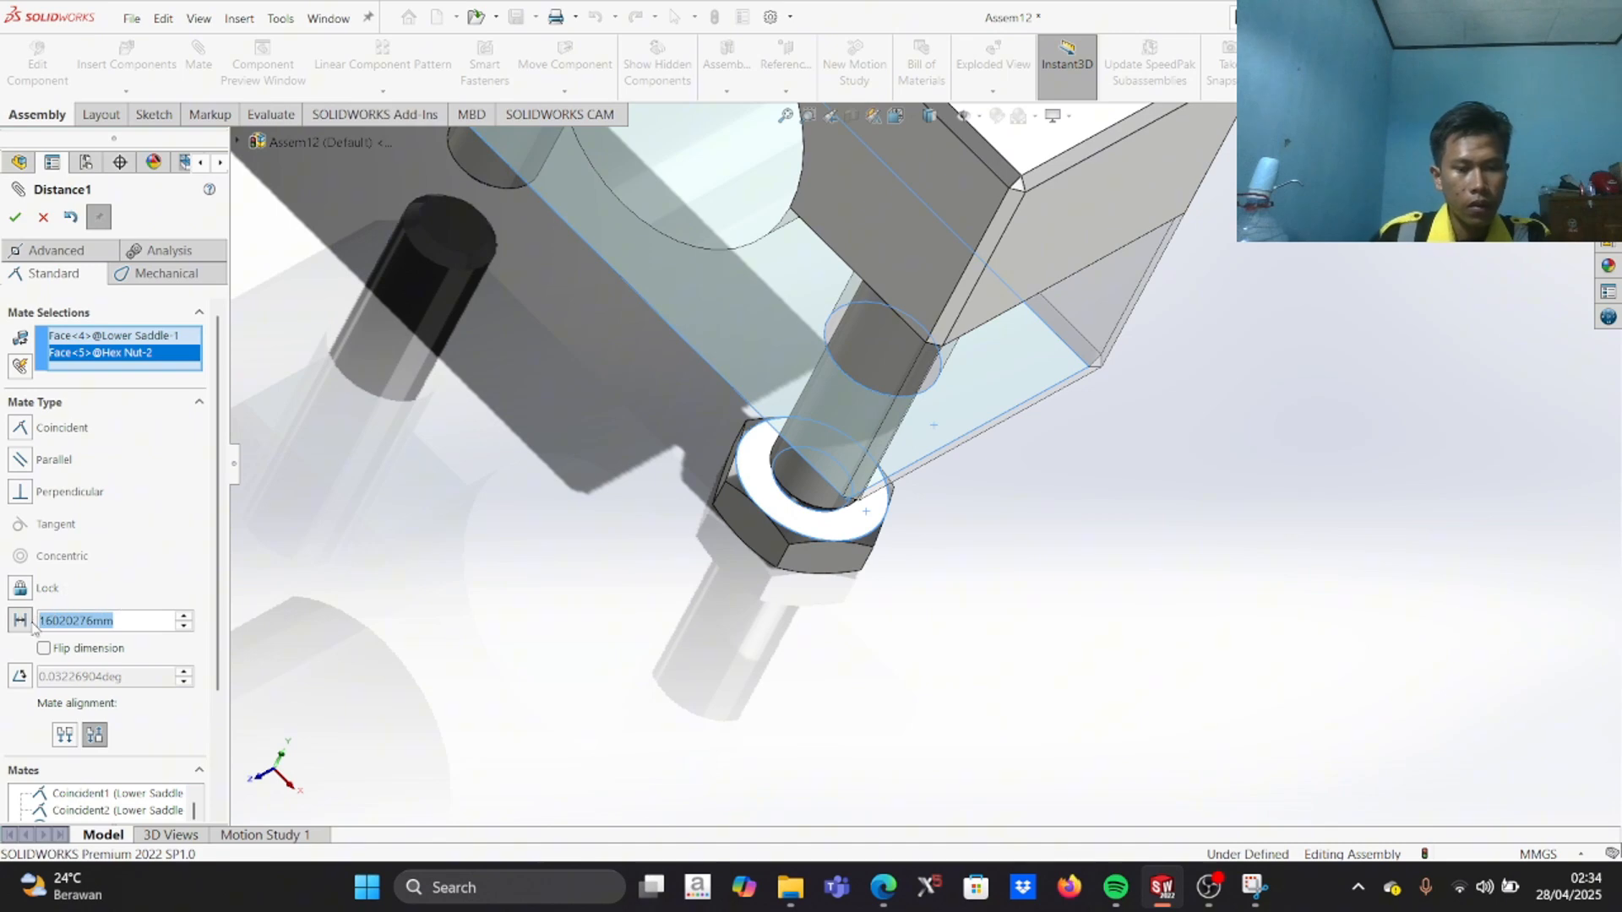
pyautogui.write('5')
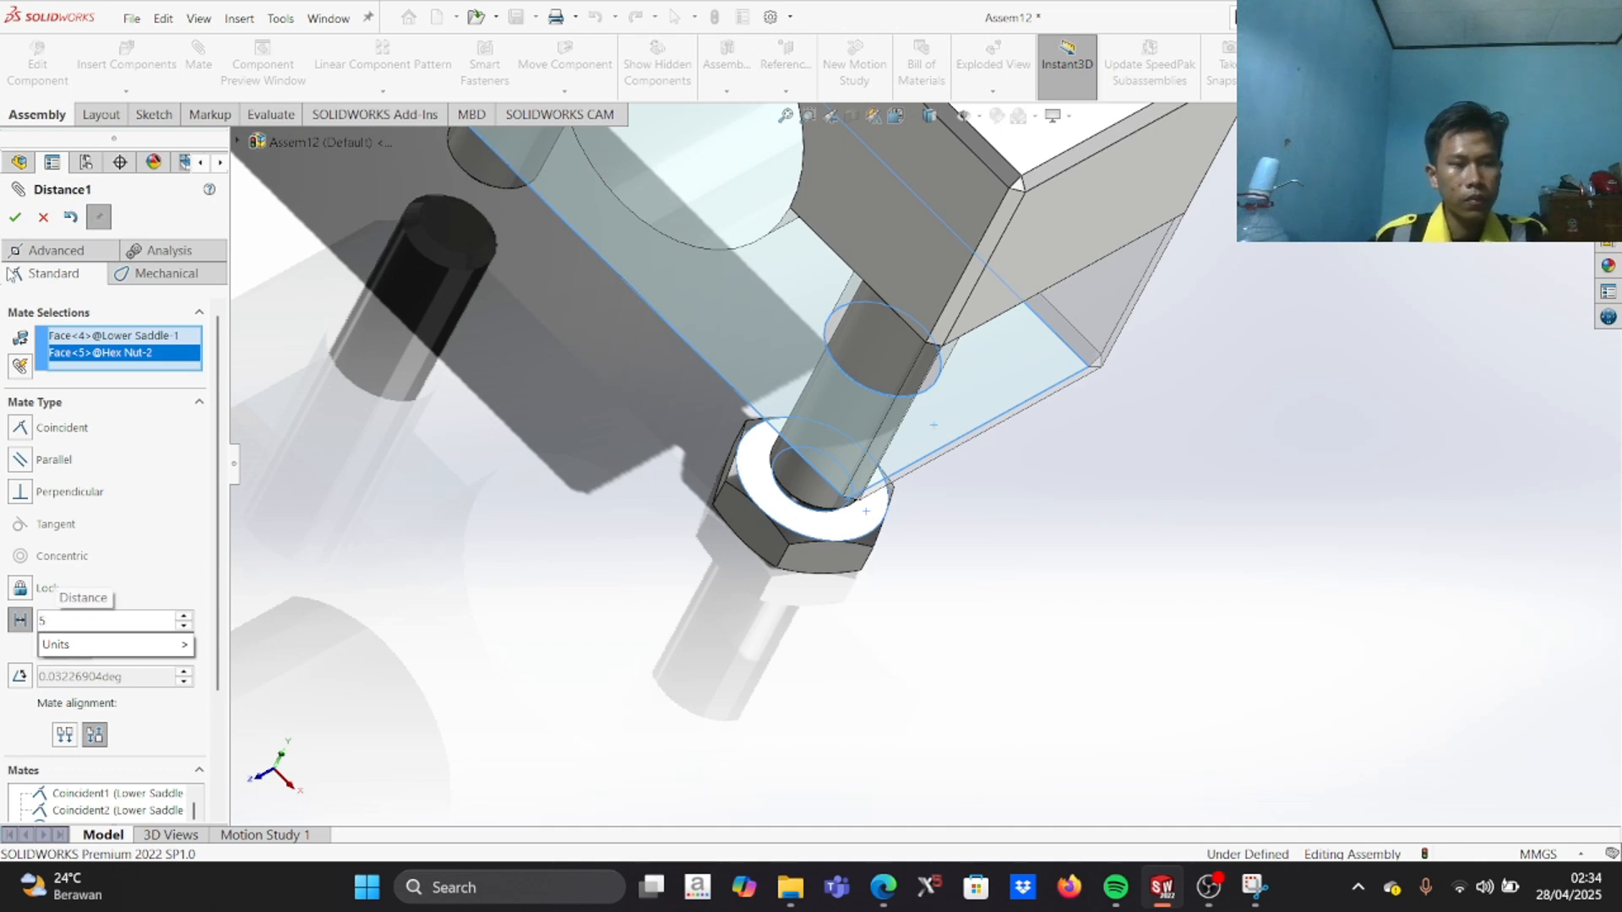
pyautogui.press('Return')
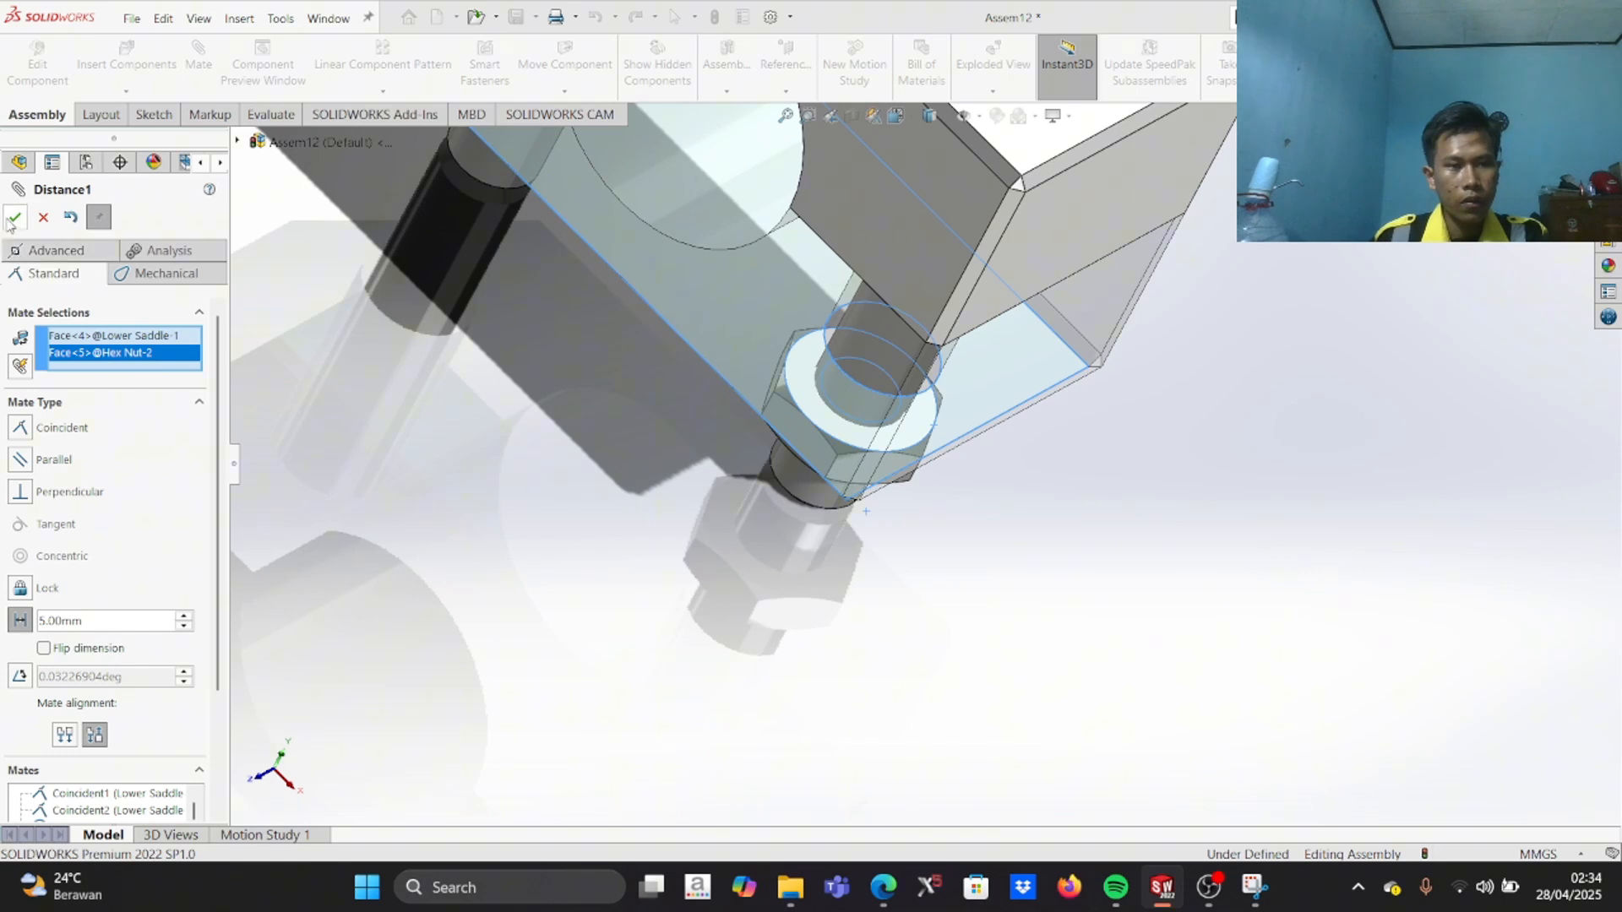
pyautogui.click(14, 217)
# Step: Add a concentric mate between the first Cap Screw's tip edge and the bore edge of the remaining Hex Nut
pyautogui.moveTo(408, 406); pyautogui.dragTo(709, 378, button='middle')
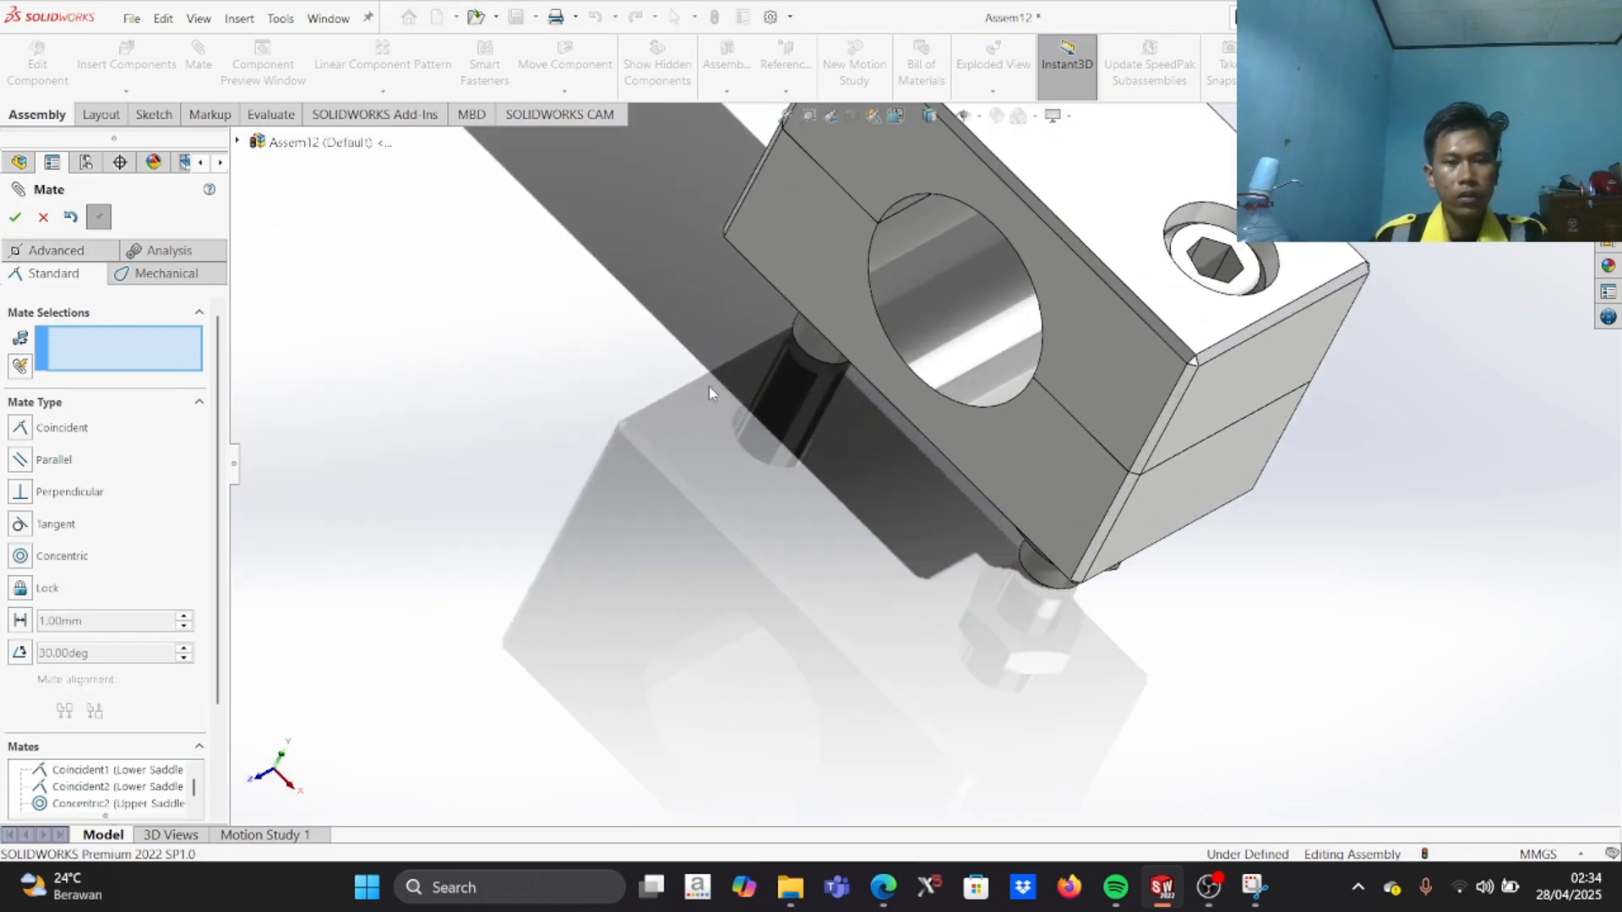
pyautogui.scroll(6, 710, 378)
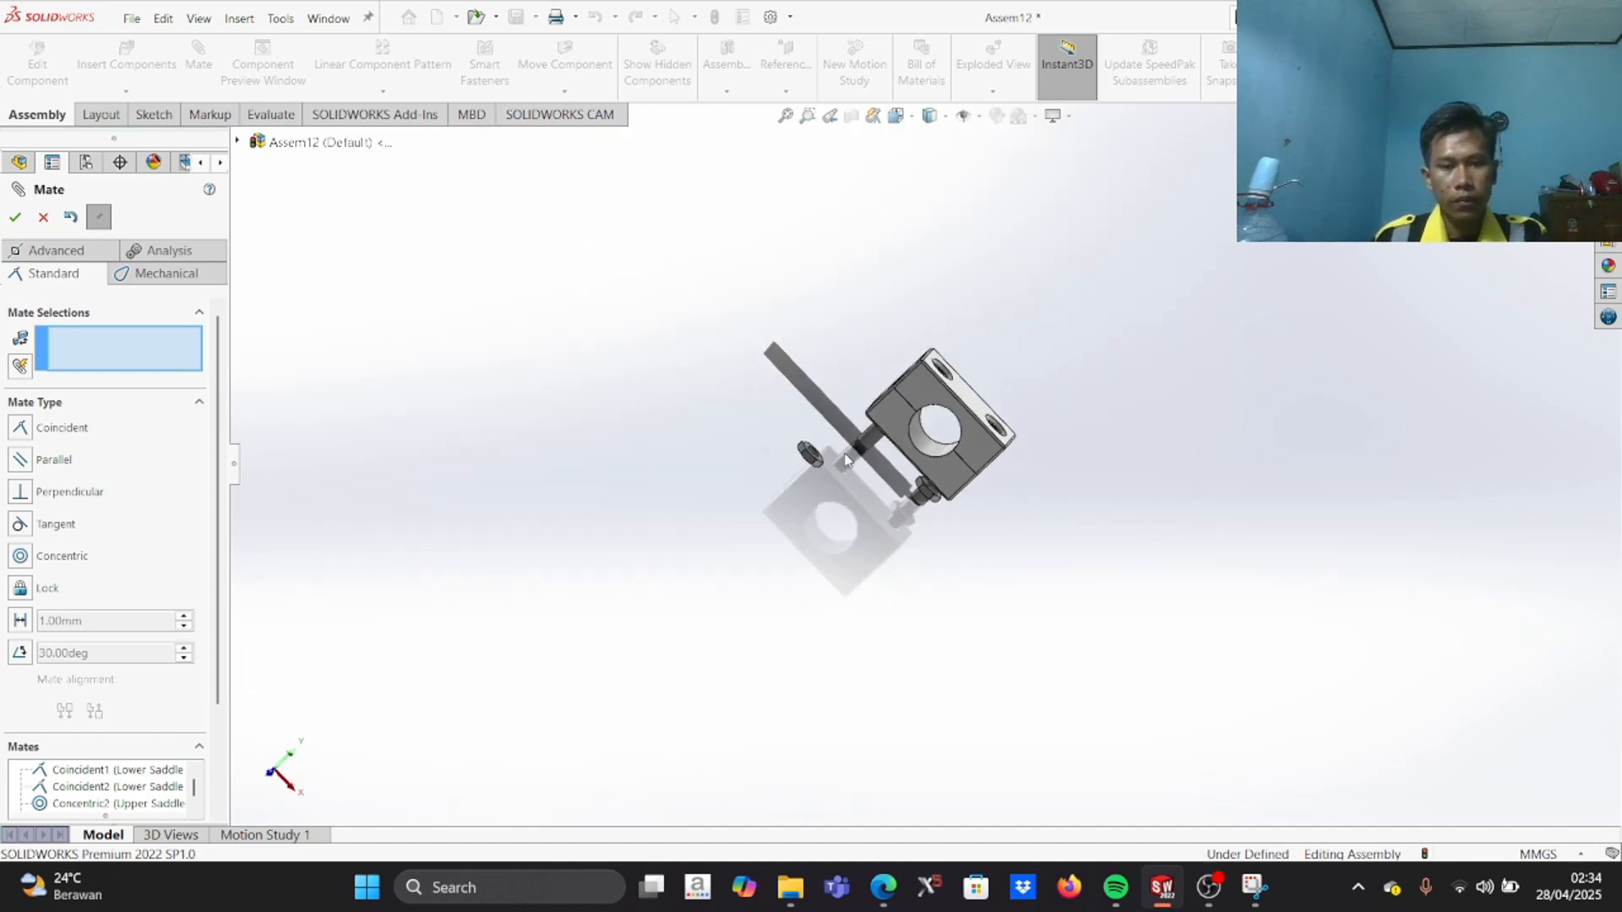
pyautogui.scroll(-6, 839, 471)
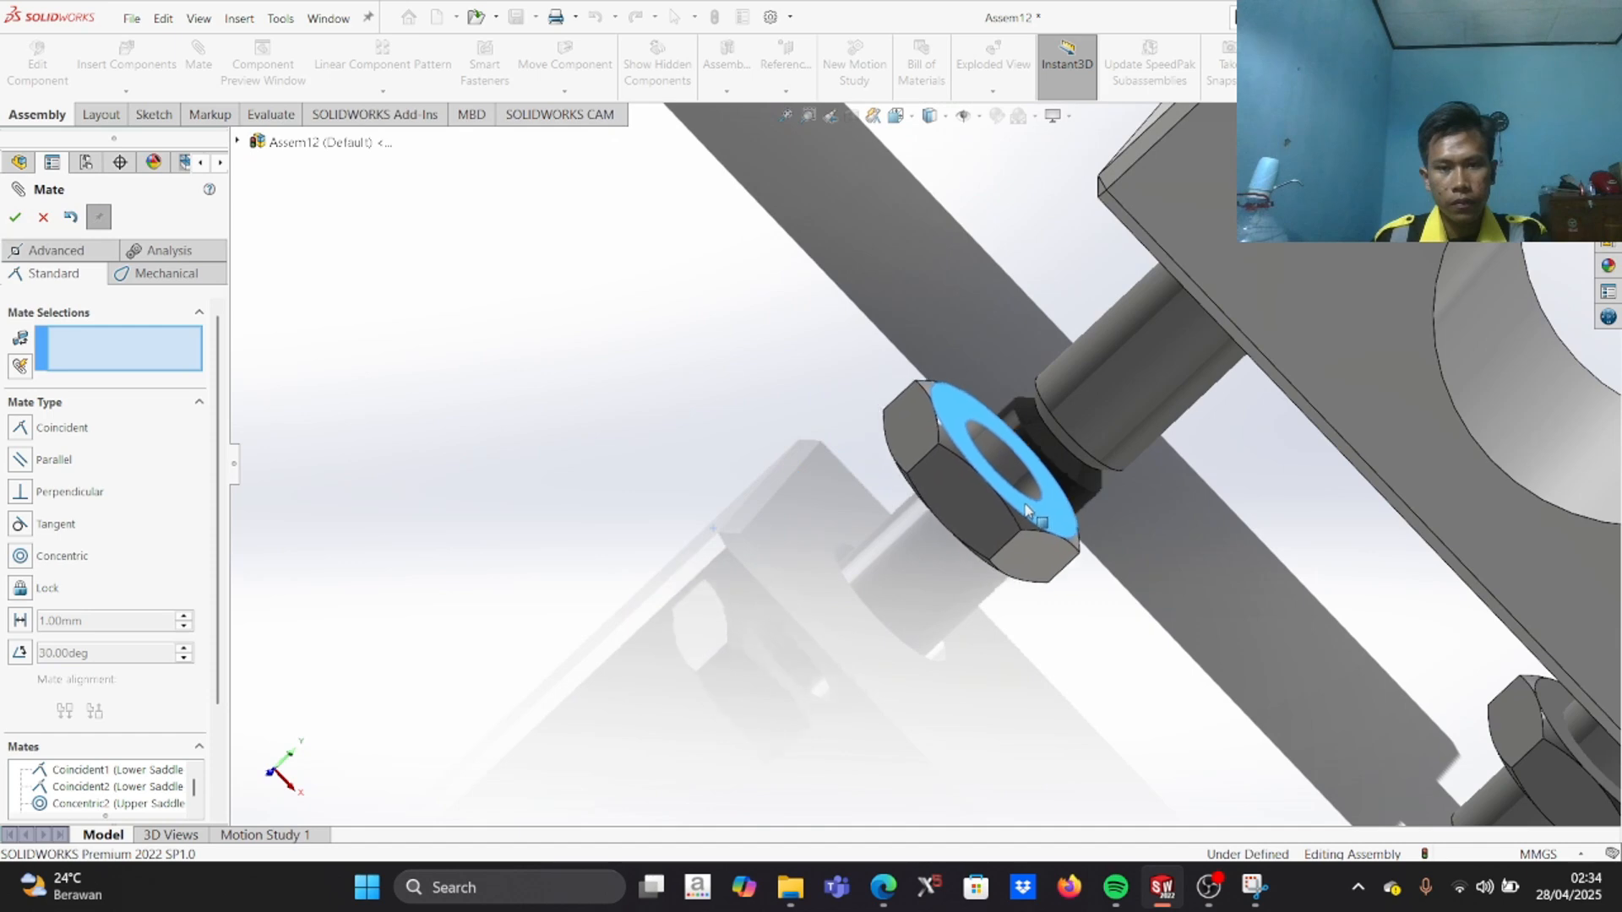
pyautogui.scroll(-4, 1017, 513)
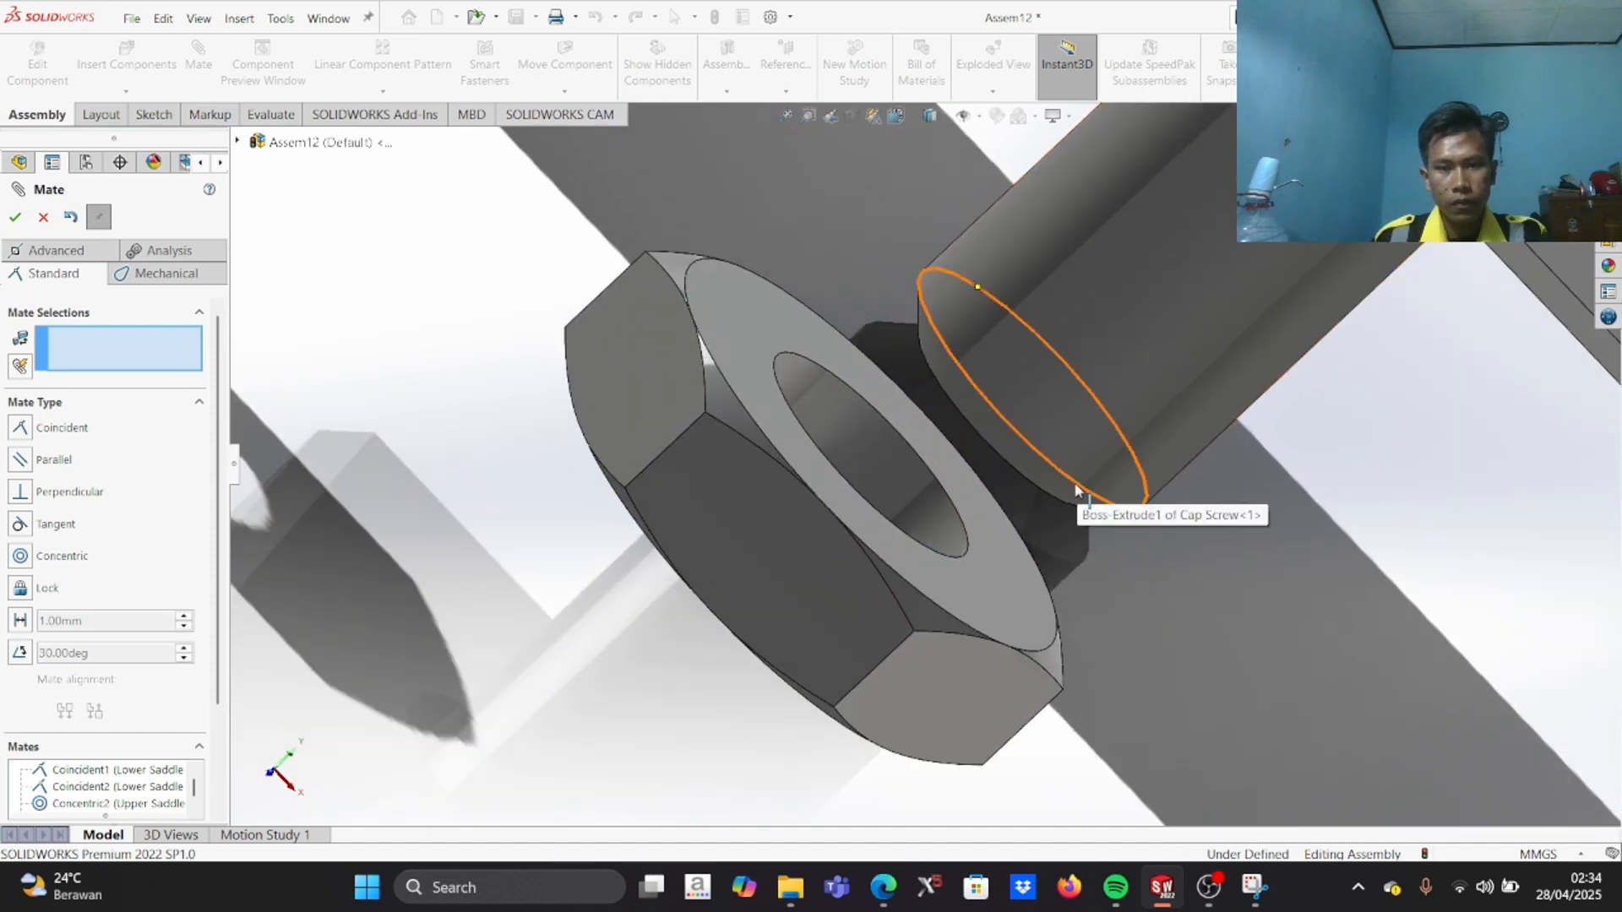
pyautogui.click(1077, 490)
pyautogui.click(956, 507)
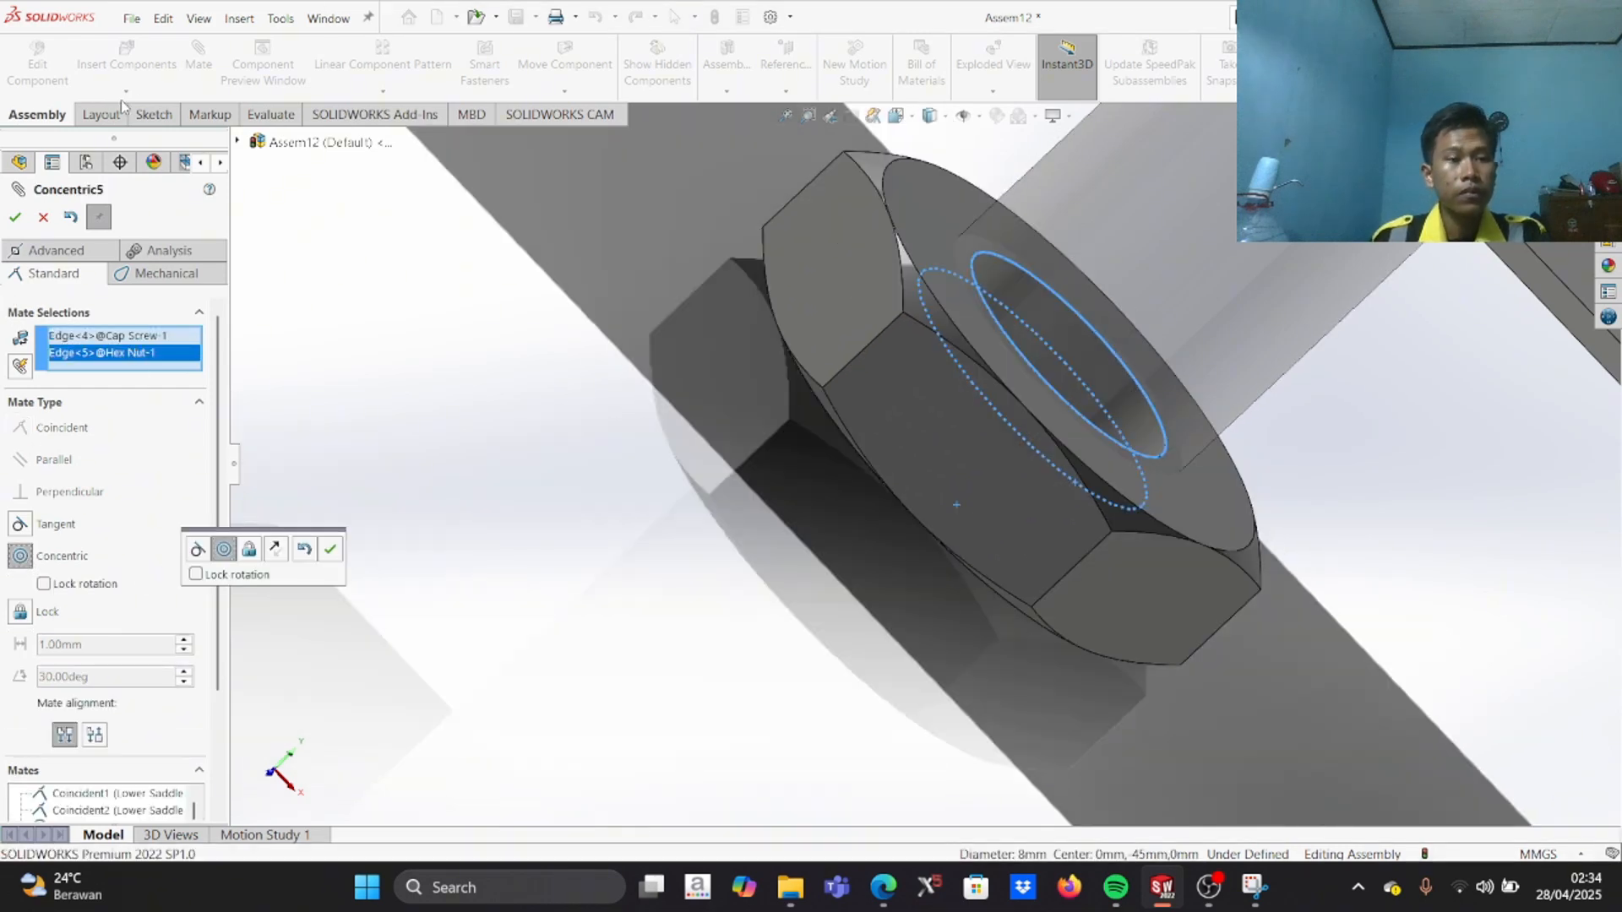
pyautogui.click(15, 217)
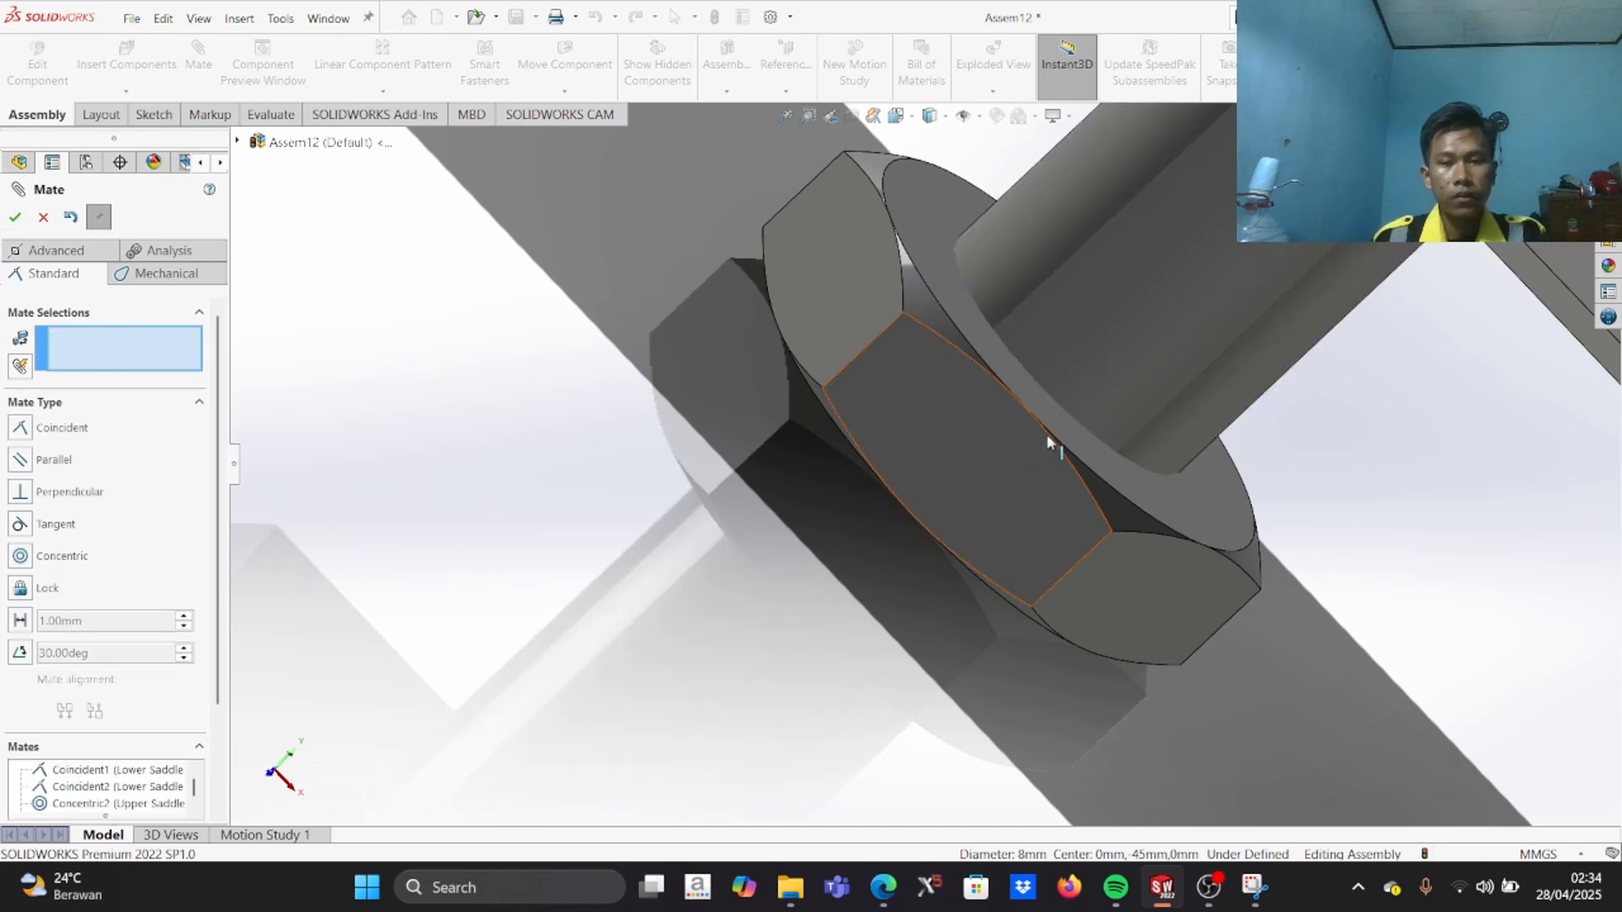
# Step: Add a 5 mm distance mate between the Lower Saddle's underside and the facing side of the Hex Nut on the first Cap Screw
pyautogui.scroll(2, 1051, 437)
pyautogui.scroll(-5, 1047, 447)
pyautogui.scroll(5, 1123, 418)
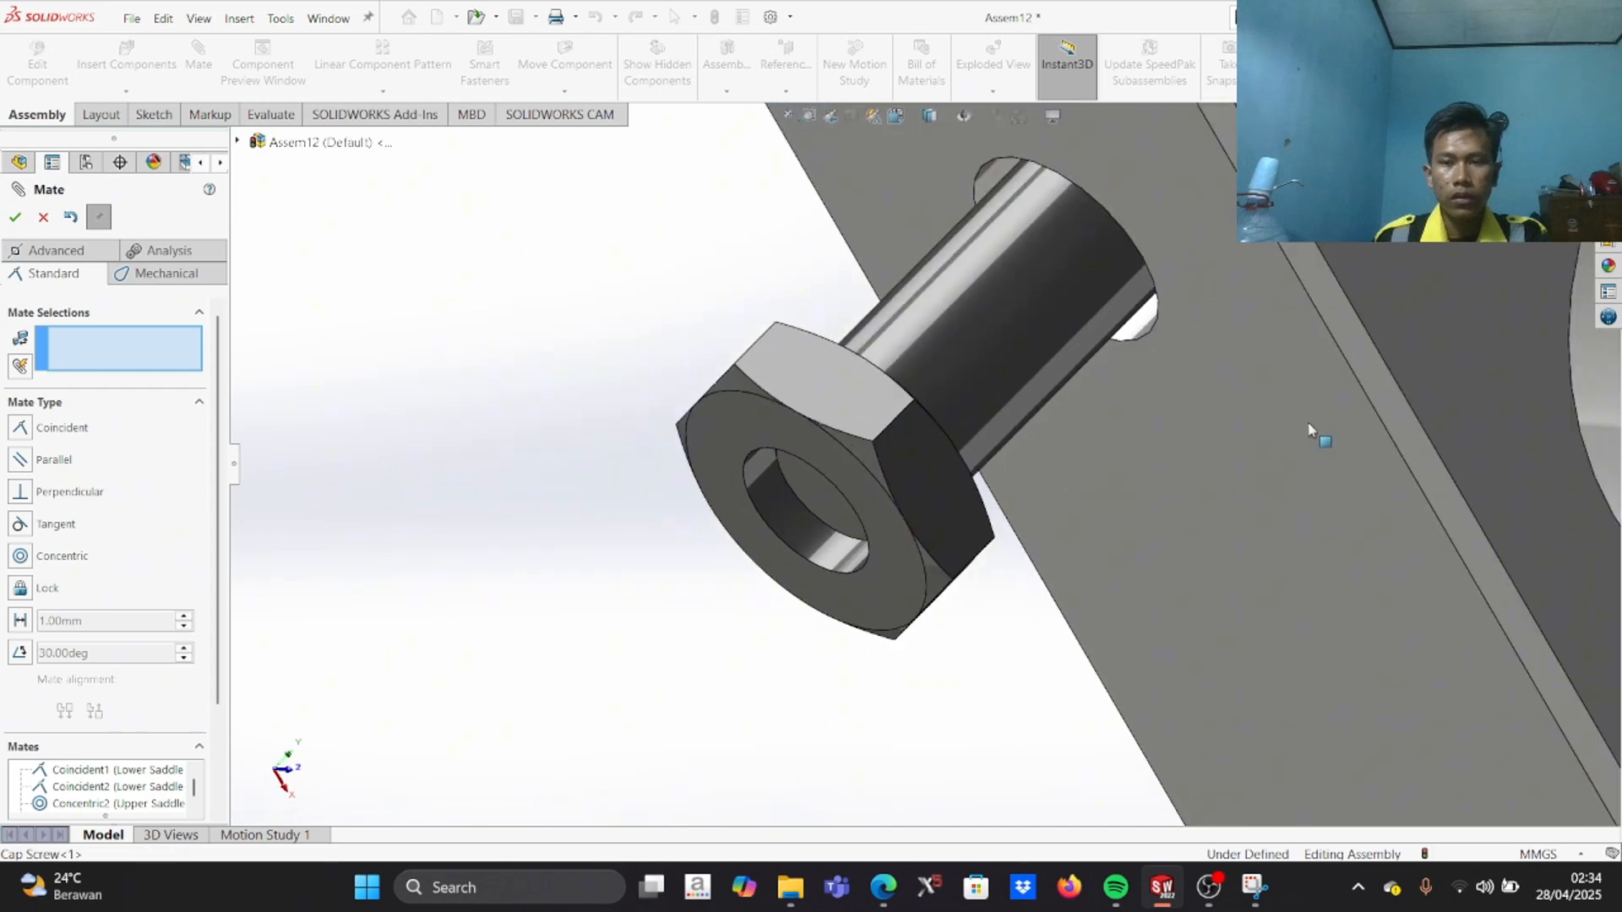
pyautogui.click(1149, 359)
pyautogui.moveTo(1117, 417); pyautogui.dragTo(924, 495, button='middle')
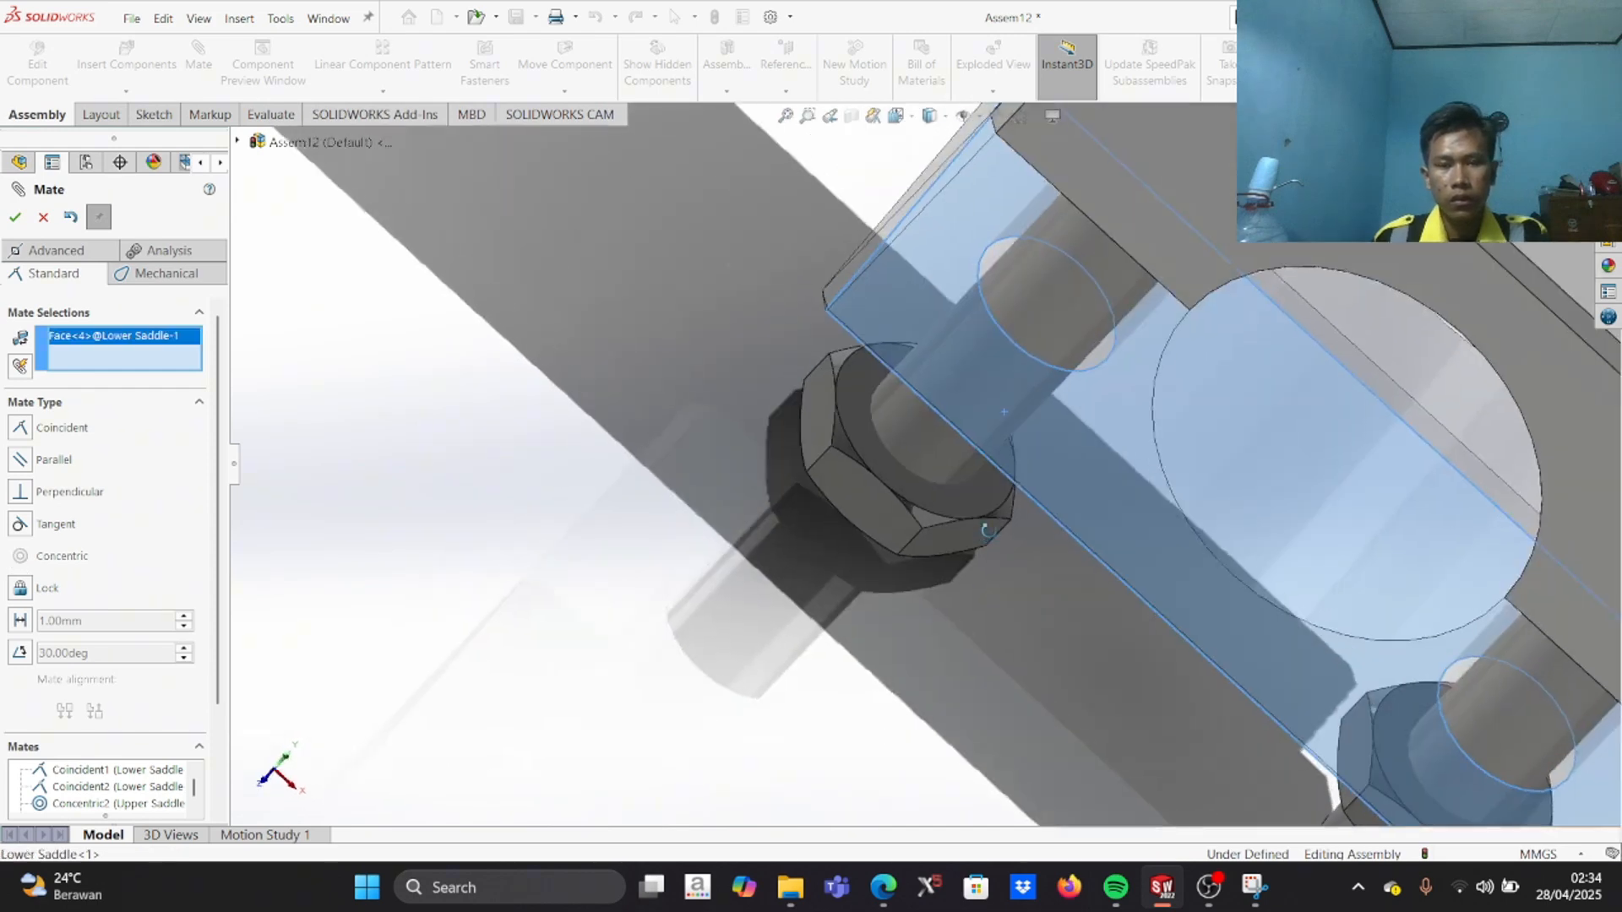
pyautogui.click(915, 490)
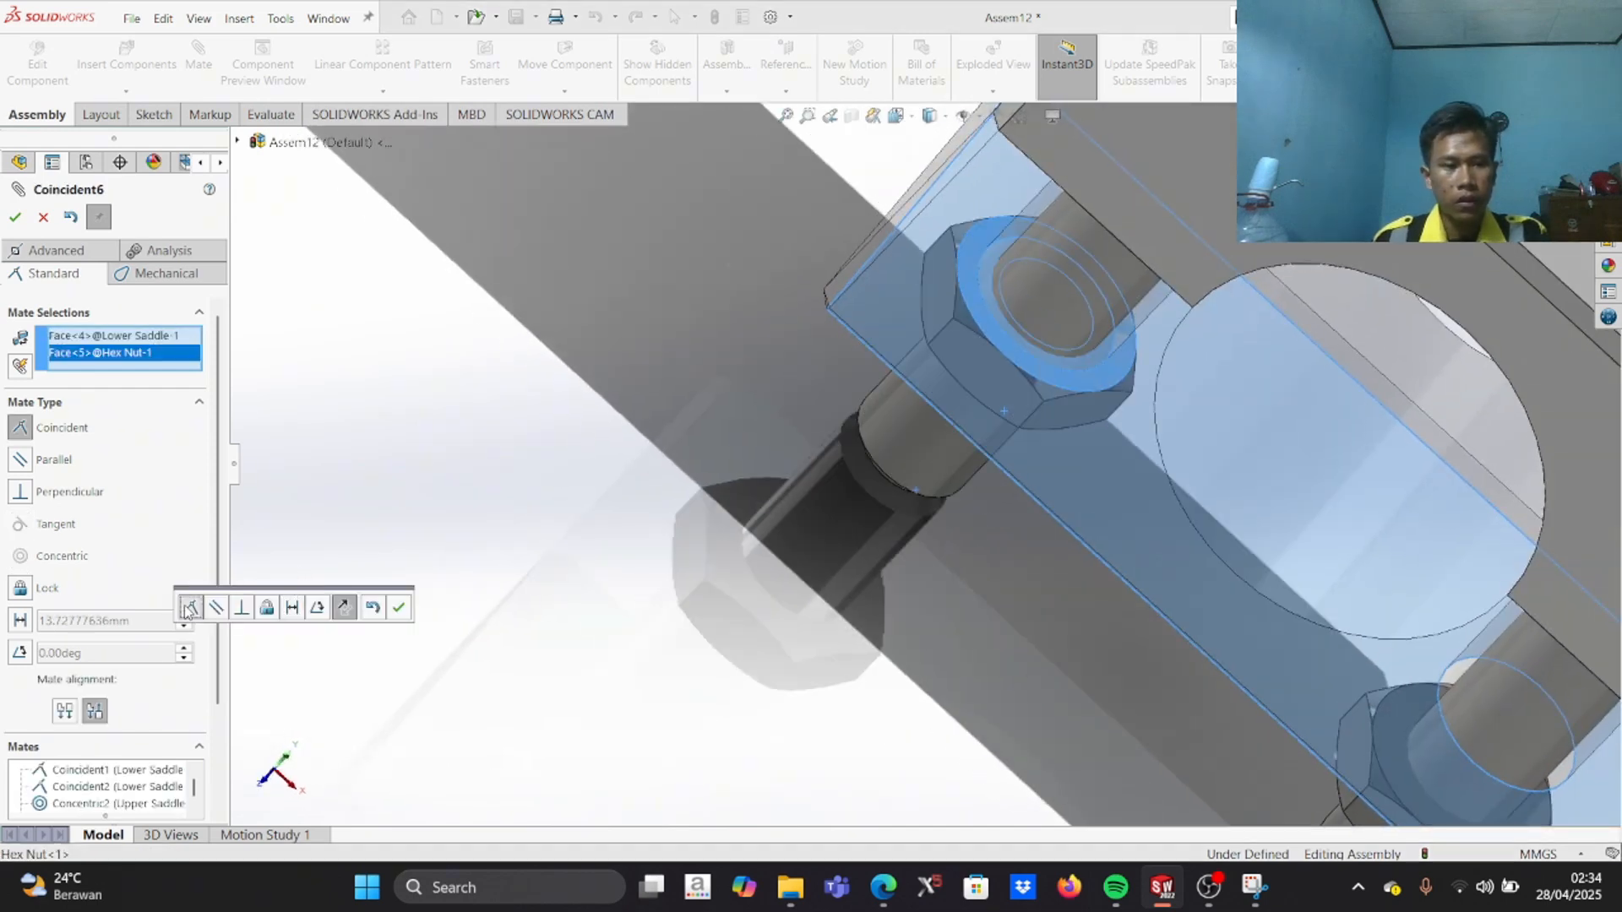
pyautogui.click(20, 621)
pyautogui.write('5')
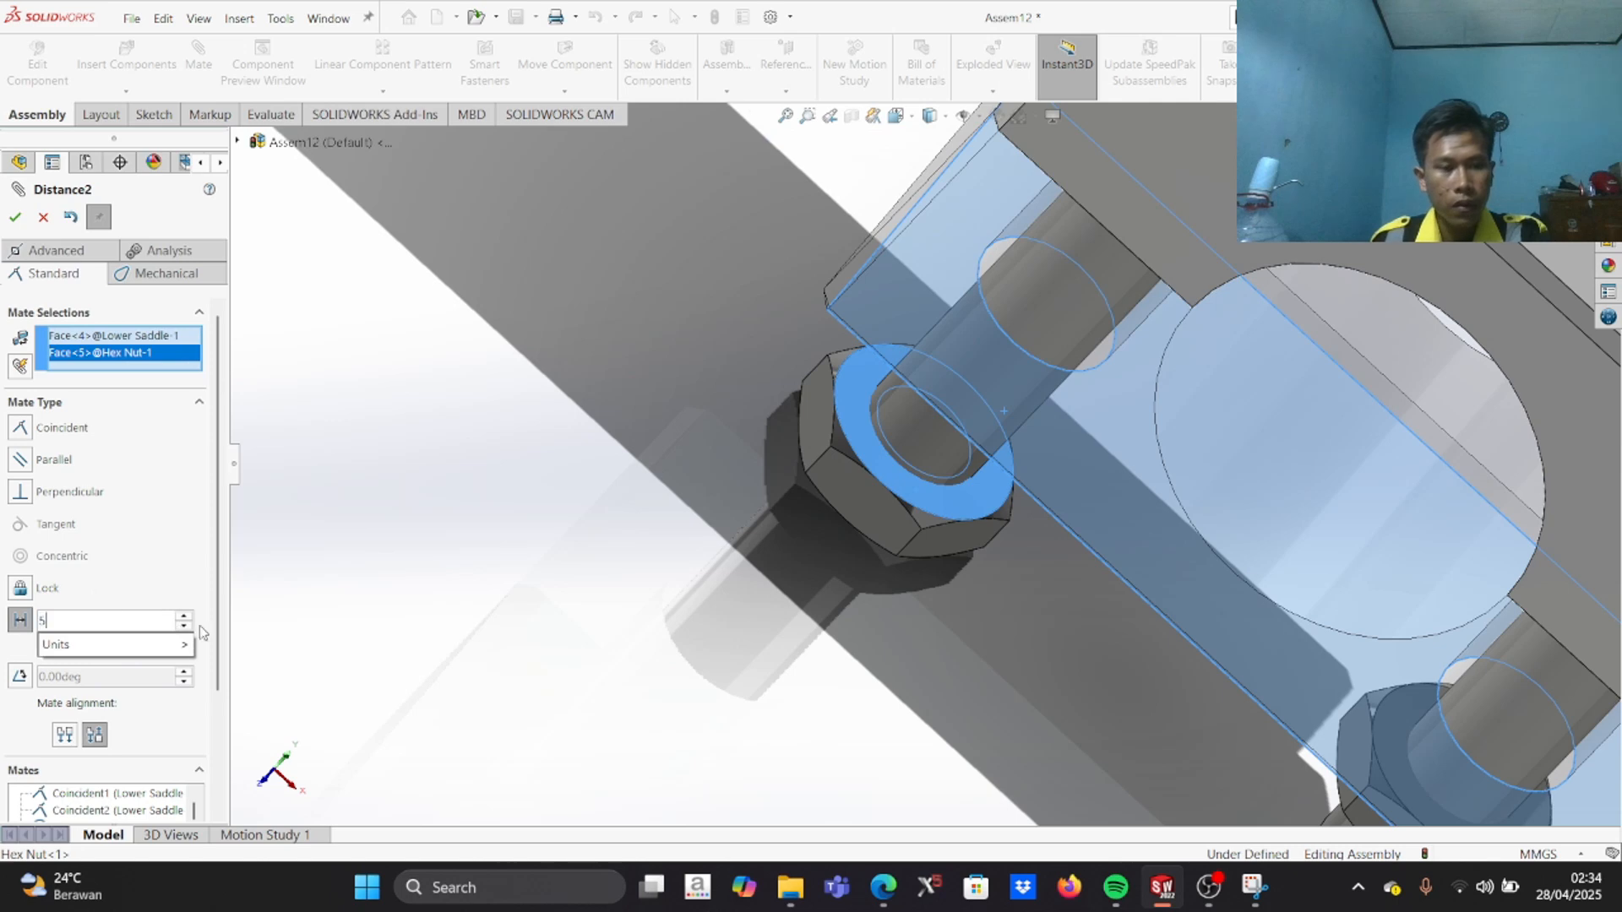
pyautogui.press('Return')
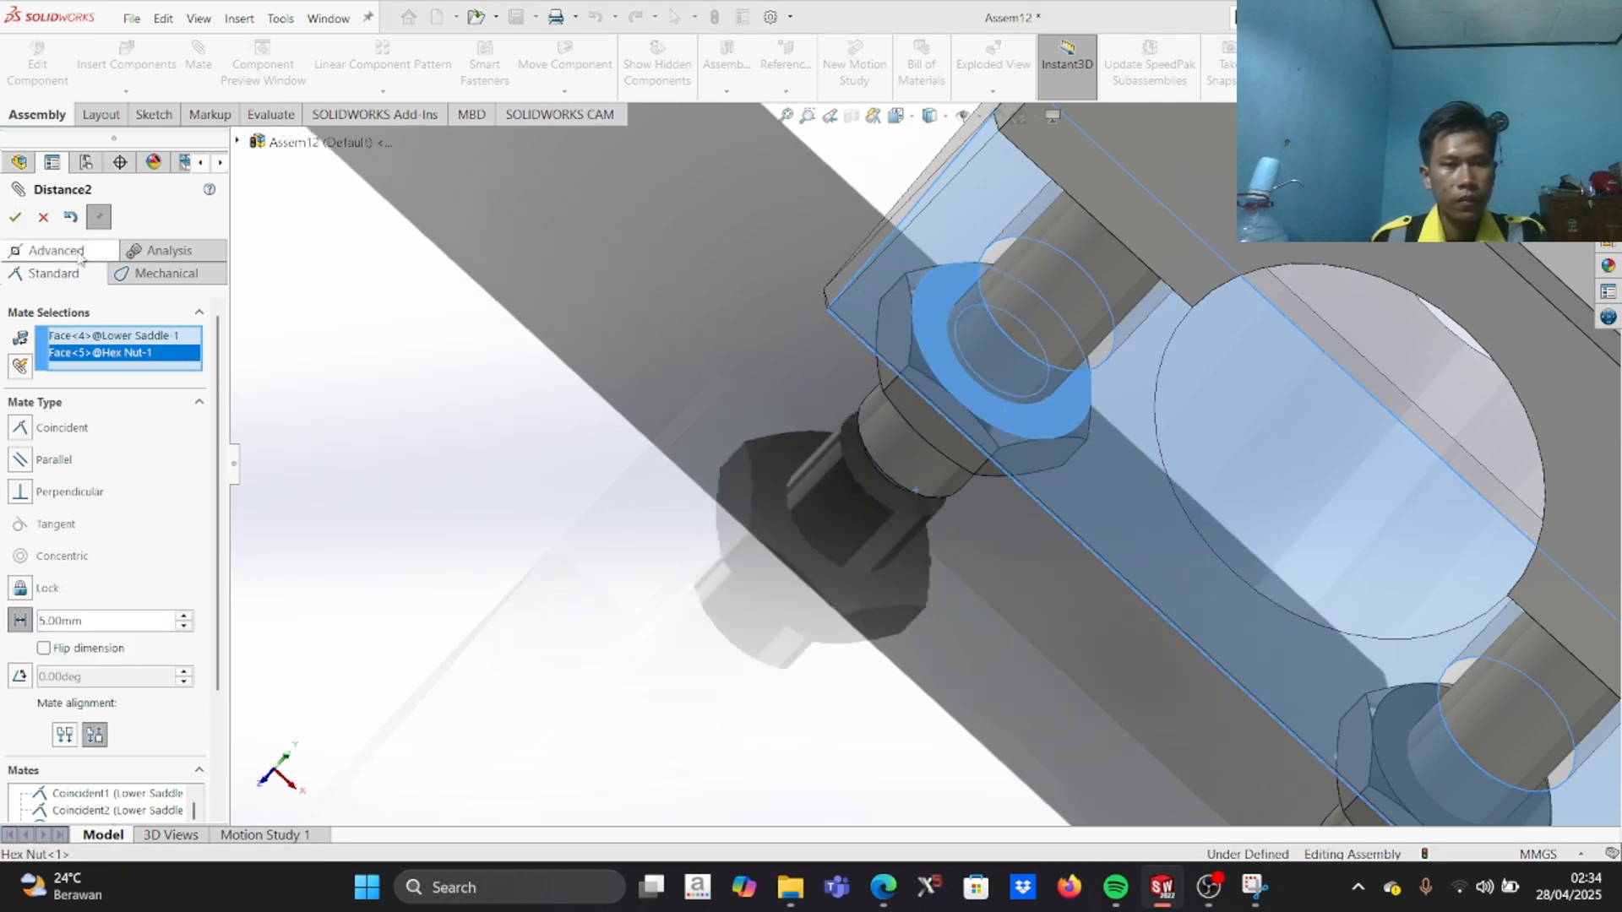
pyautogui.click(16, 218)
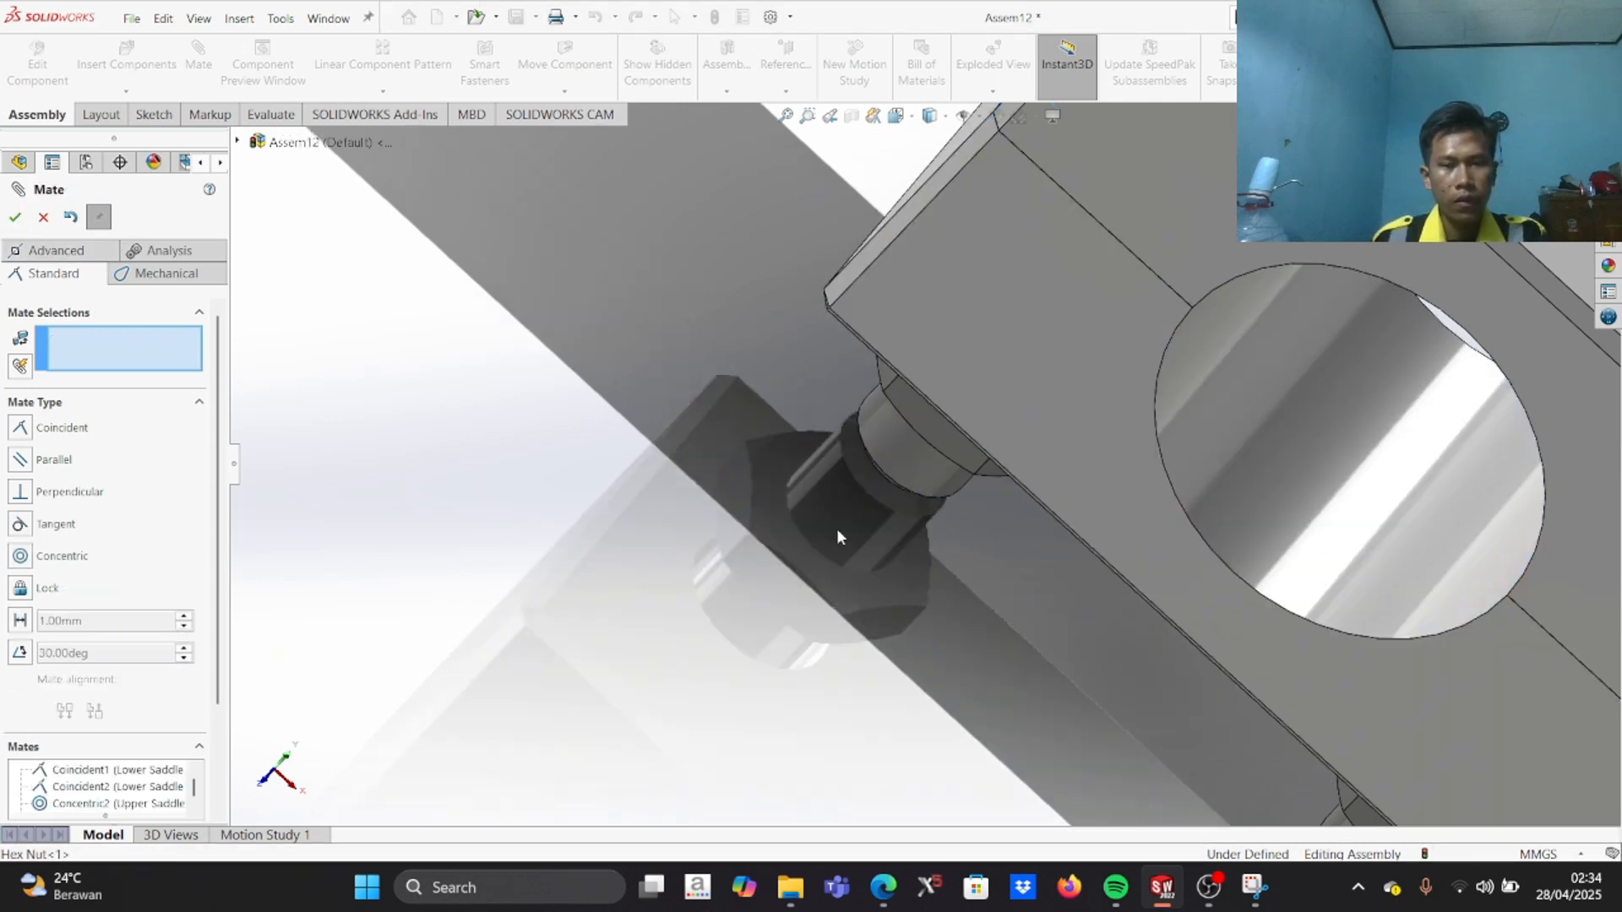
# Step: Add a parallel mate between a flat of the Hex Nut on the second Cap Screw and the Lower Saddle's bored side face
pyautogui.scroll(5, 929, 530)
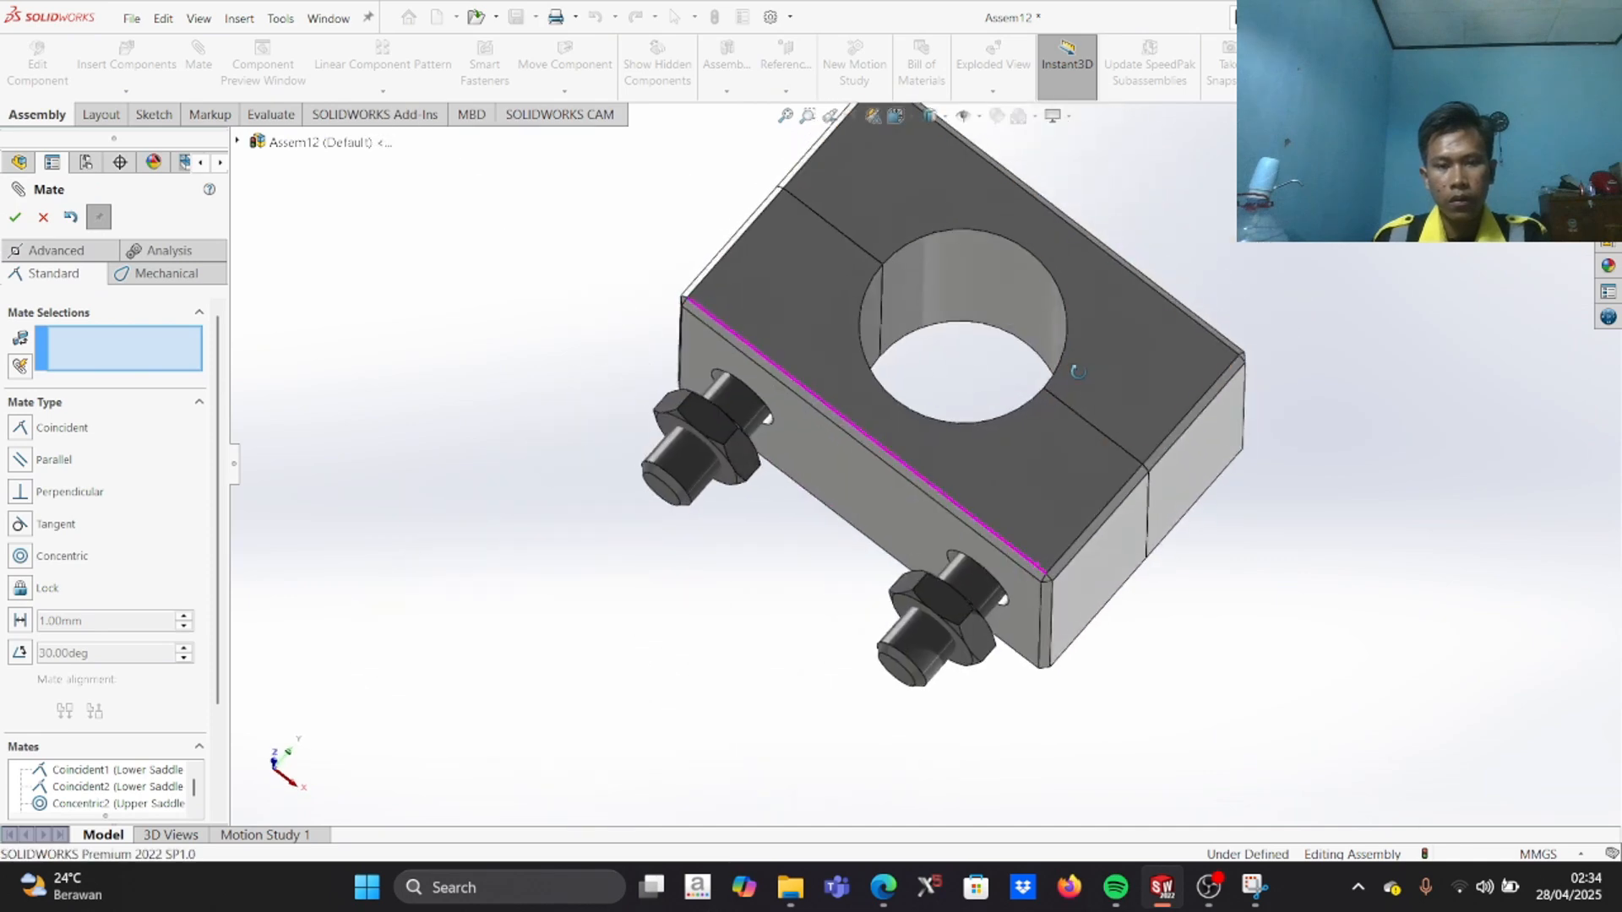
pyautogui.scroll(-5, 998, 610)
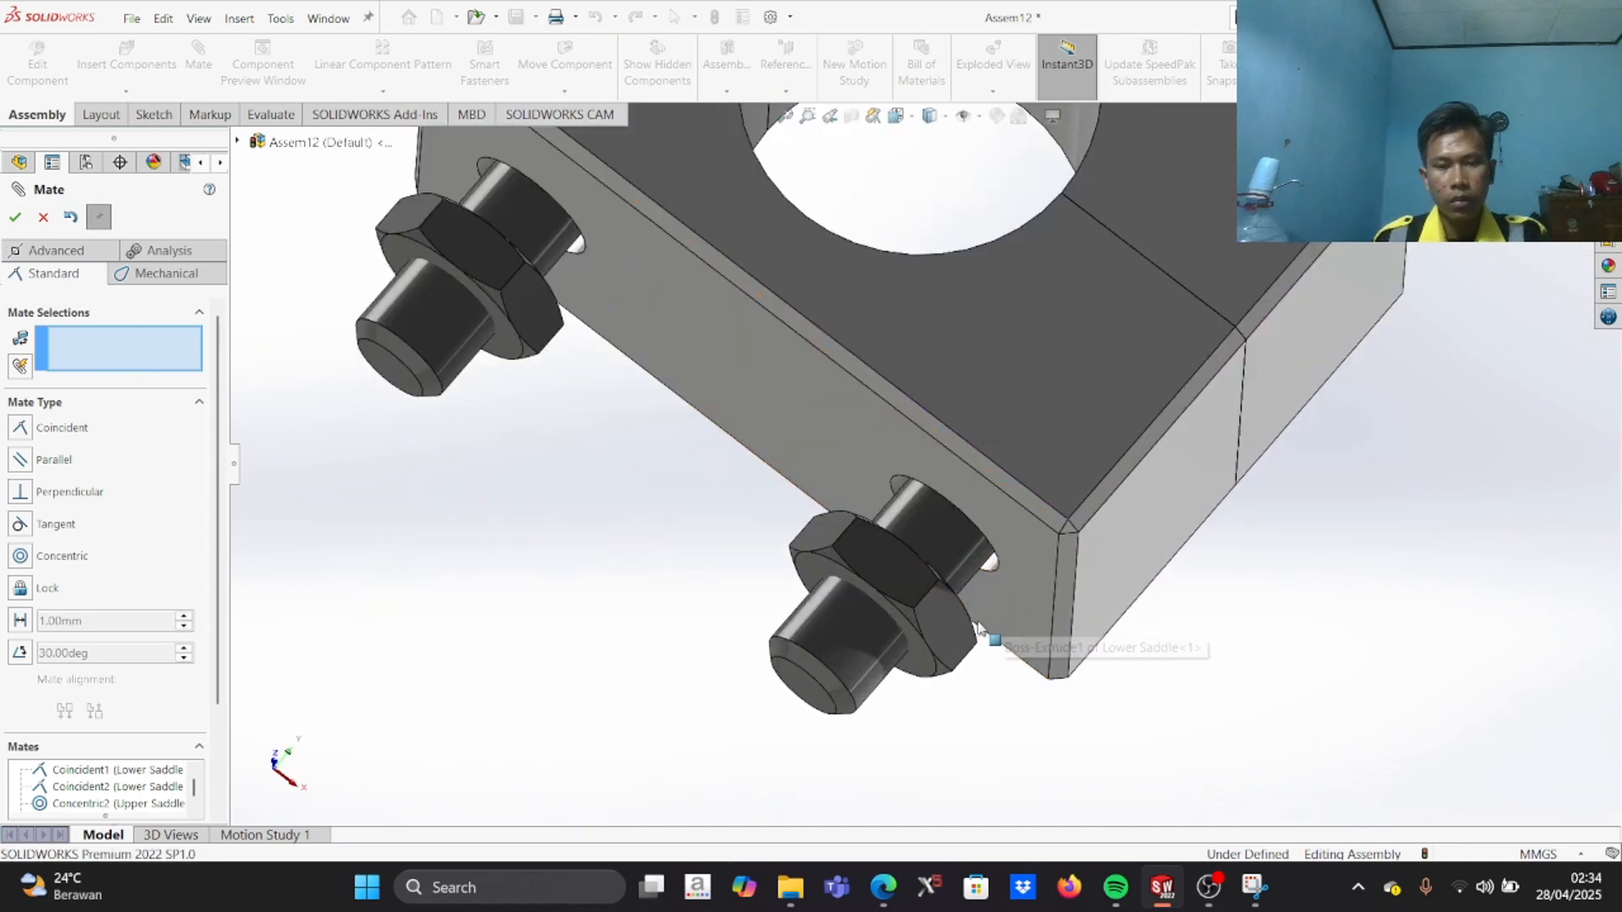
pyautogui.click(890, 576)
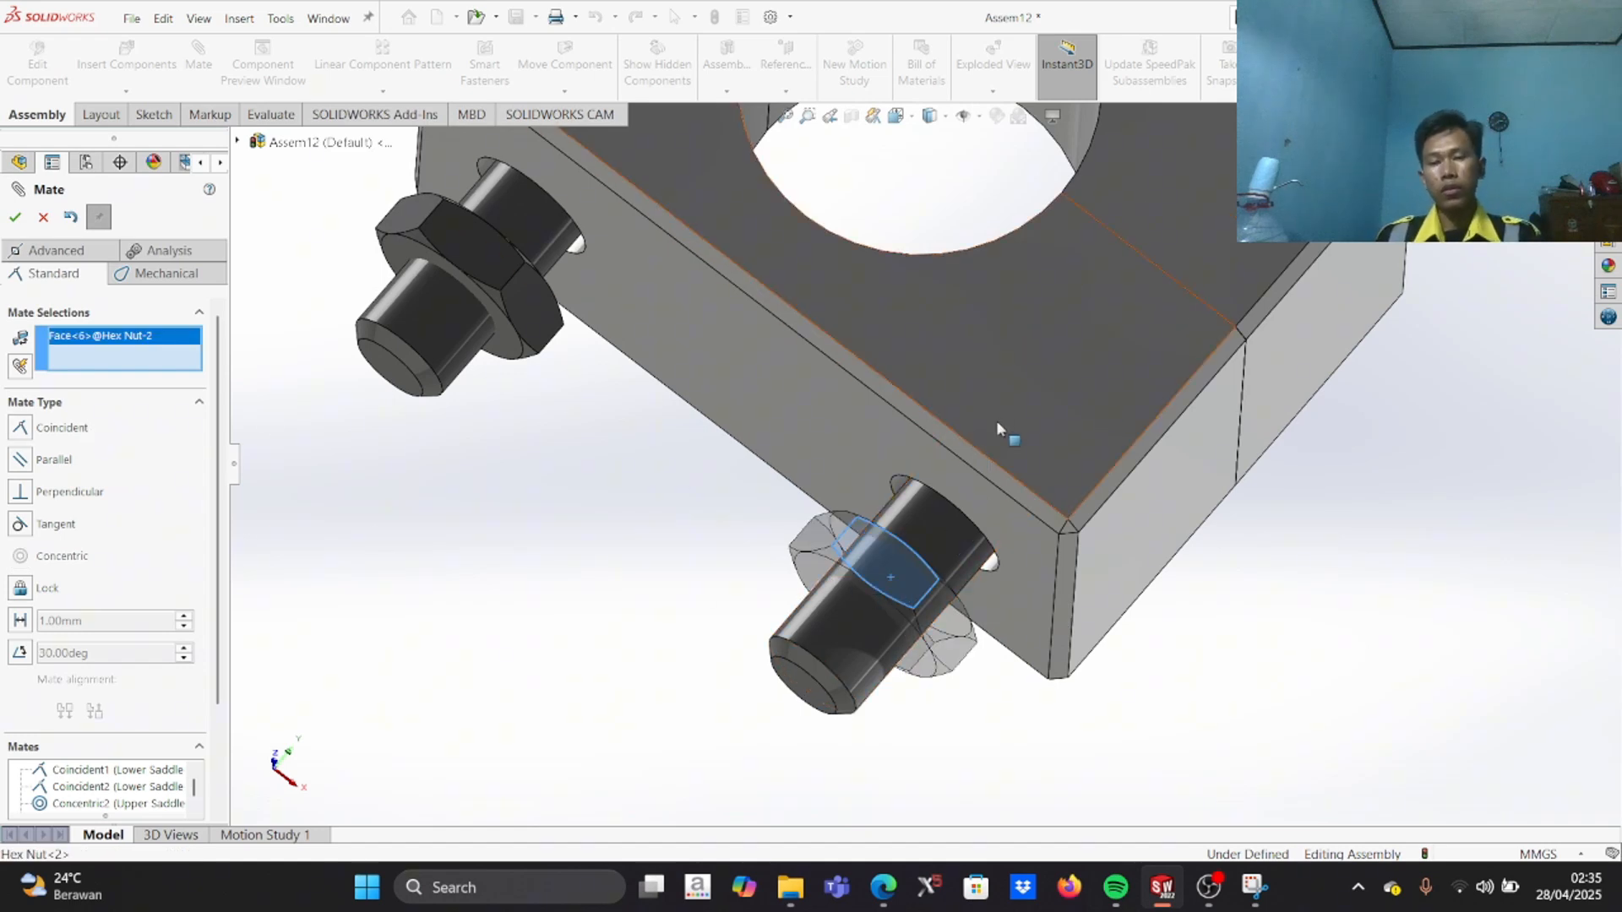
pyautogui.click(1072, 391)
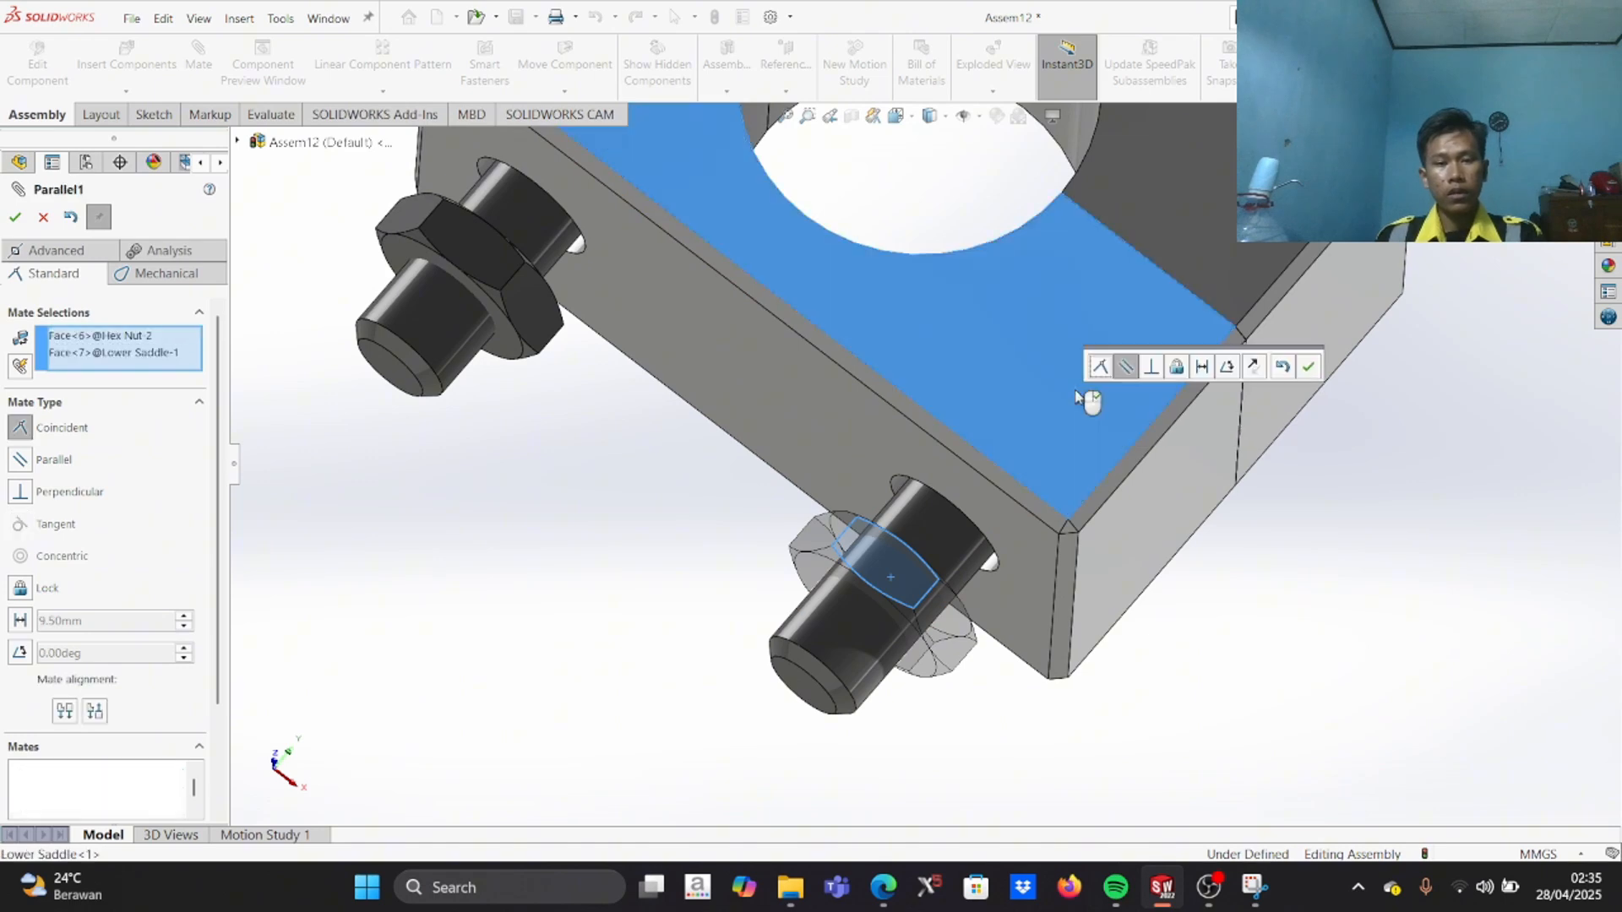
pyautogui.click(183, 465)
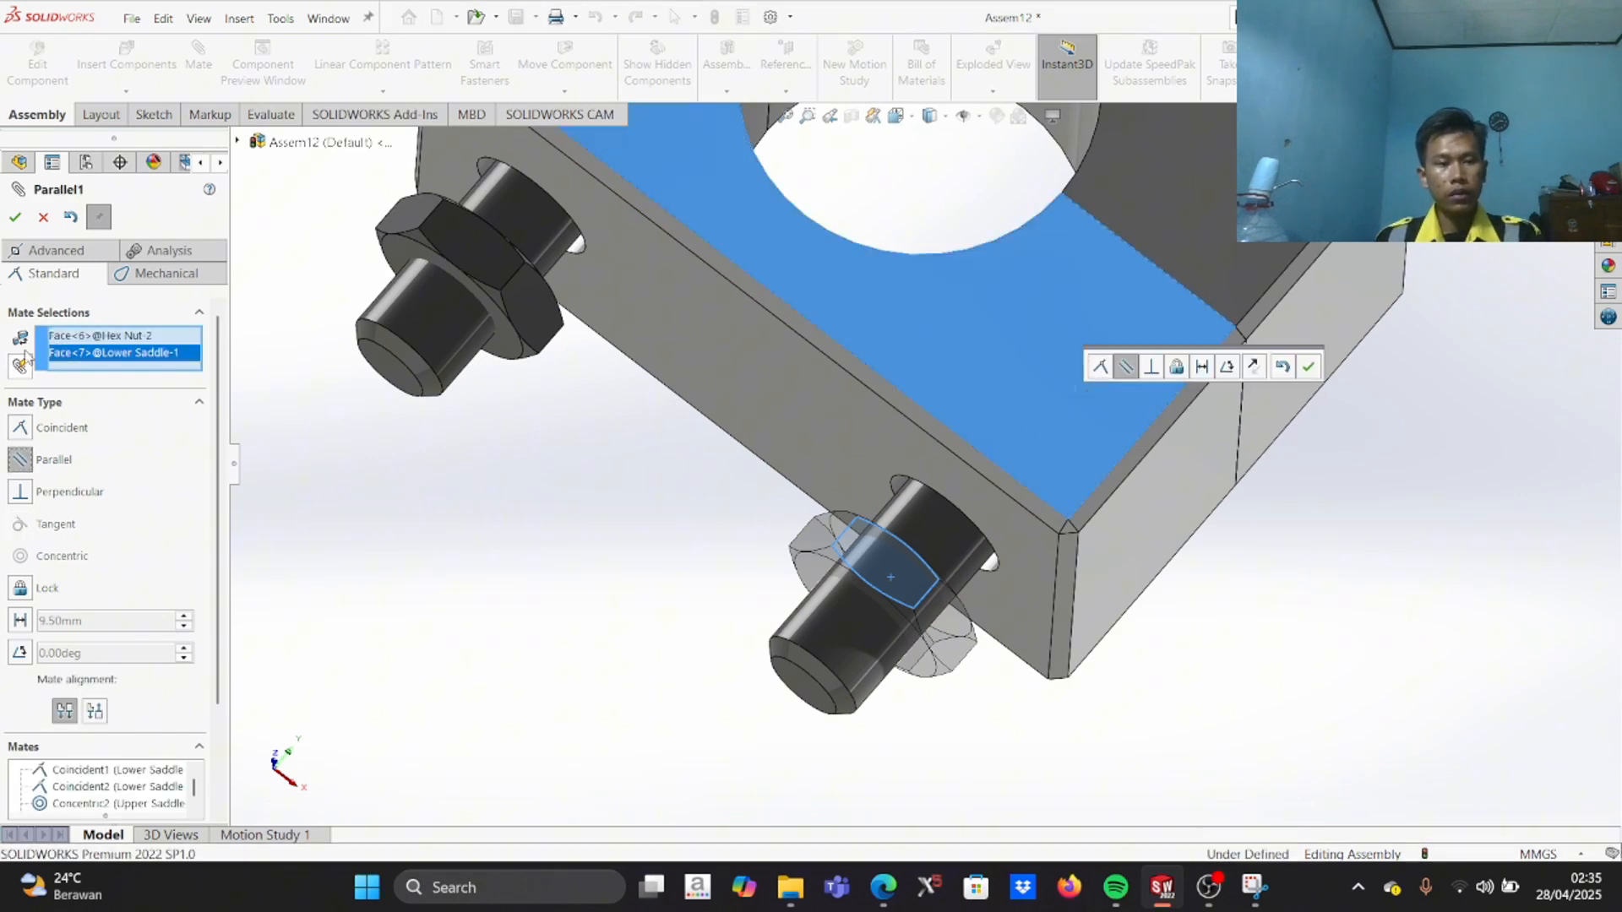
pyautogui.click(15, 217)
# Step: Add a parallel mate between a flat of the first Cap Screw's Hex Nut and the Lower Saddle's bored side face
pyautogui.scroll(3, 488, 241)
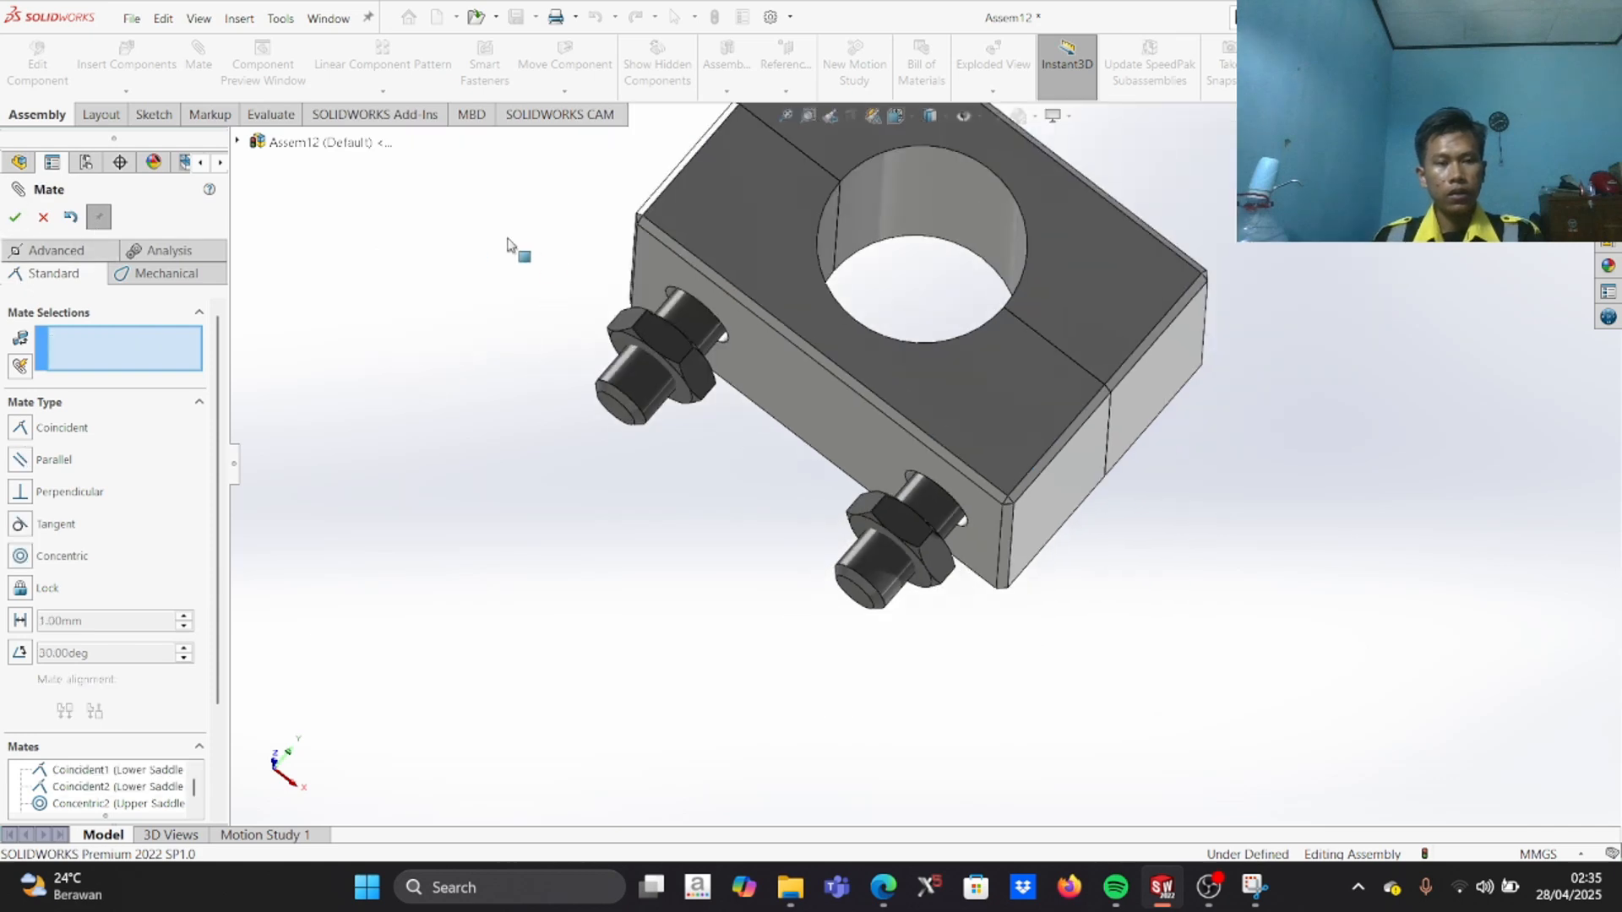
pyautogui.scroll(-5, 777, 330)
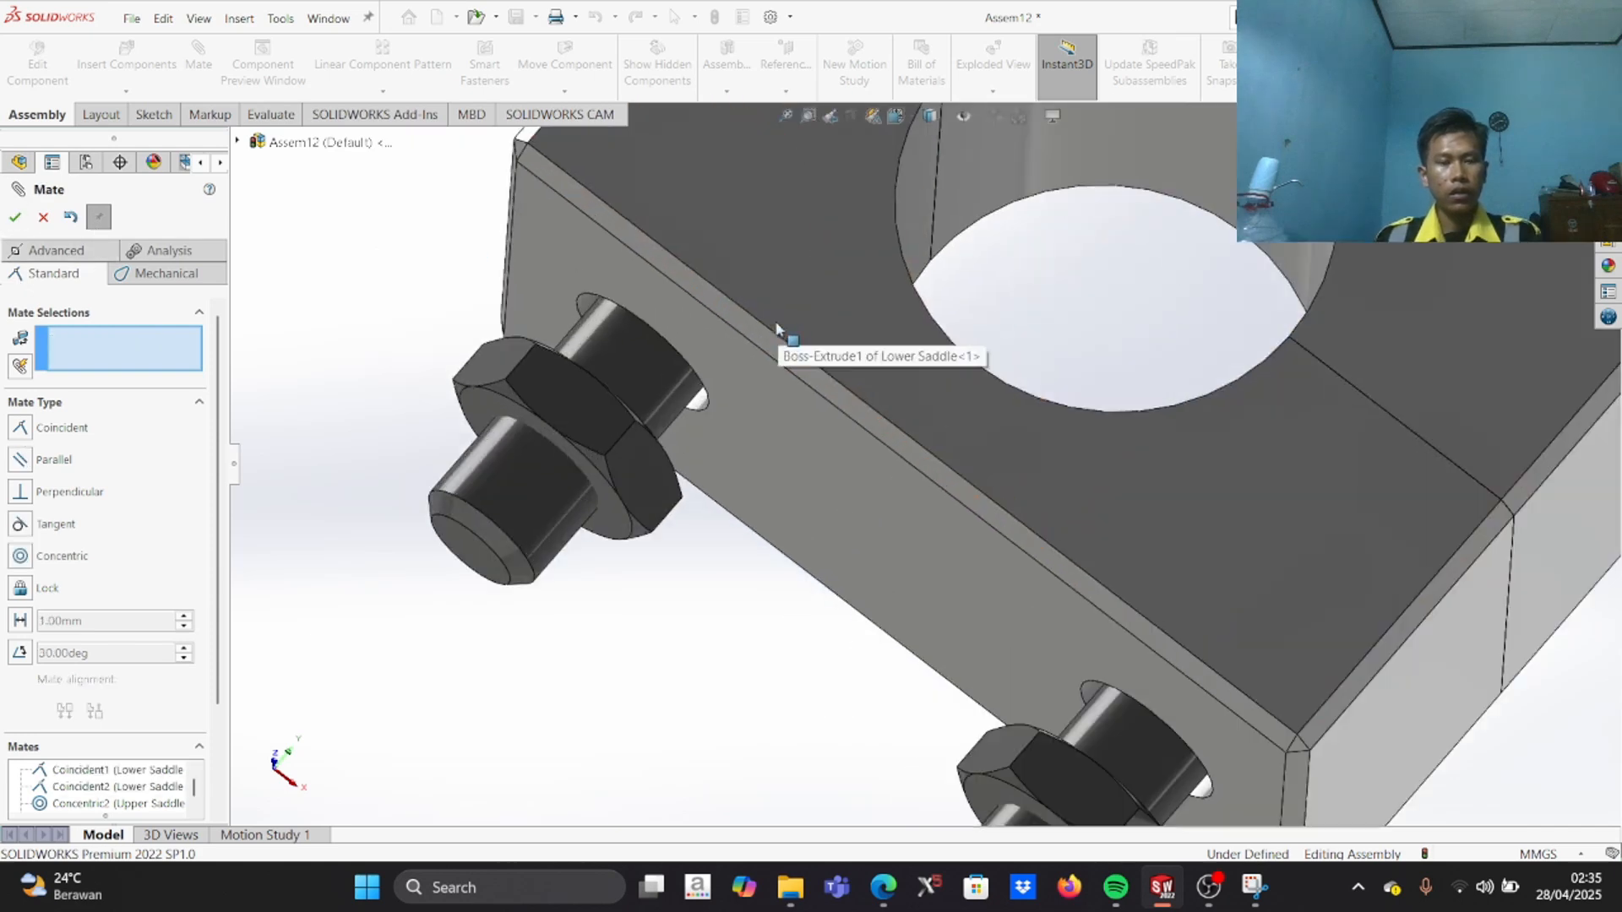
pyautogui.click(601, 405)
pyautogui.scroll(2, 803, 321)
pyautogui.click(821, 298)
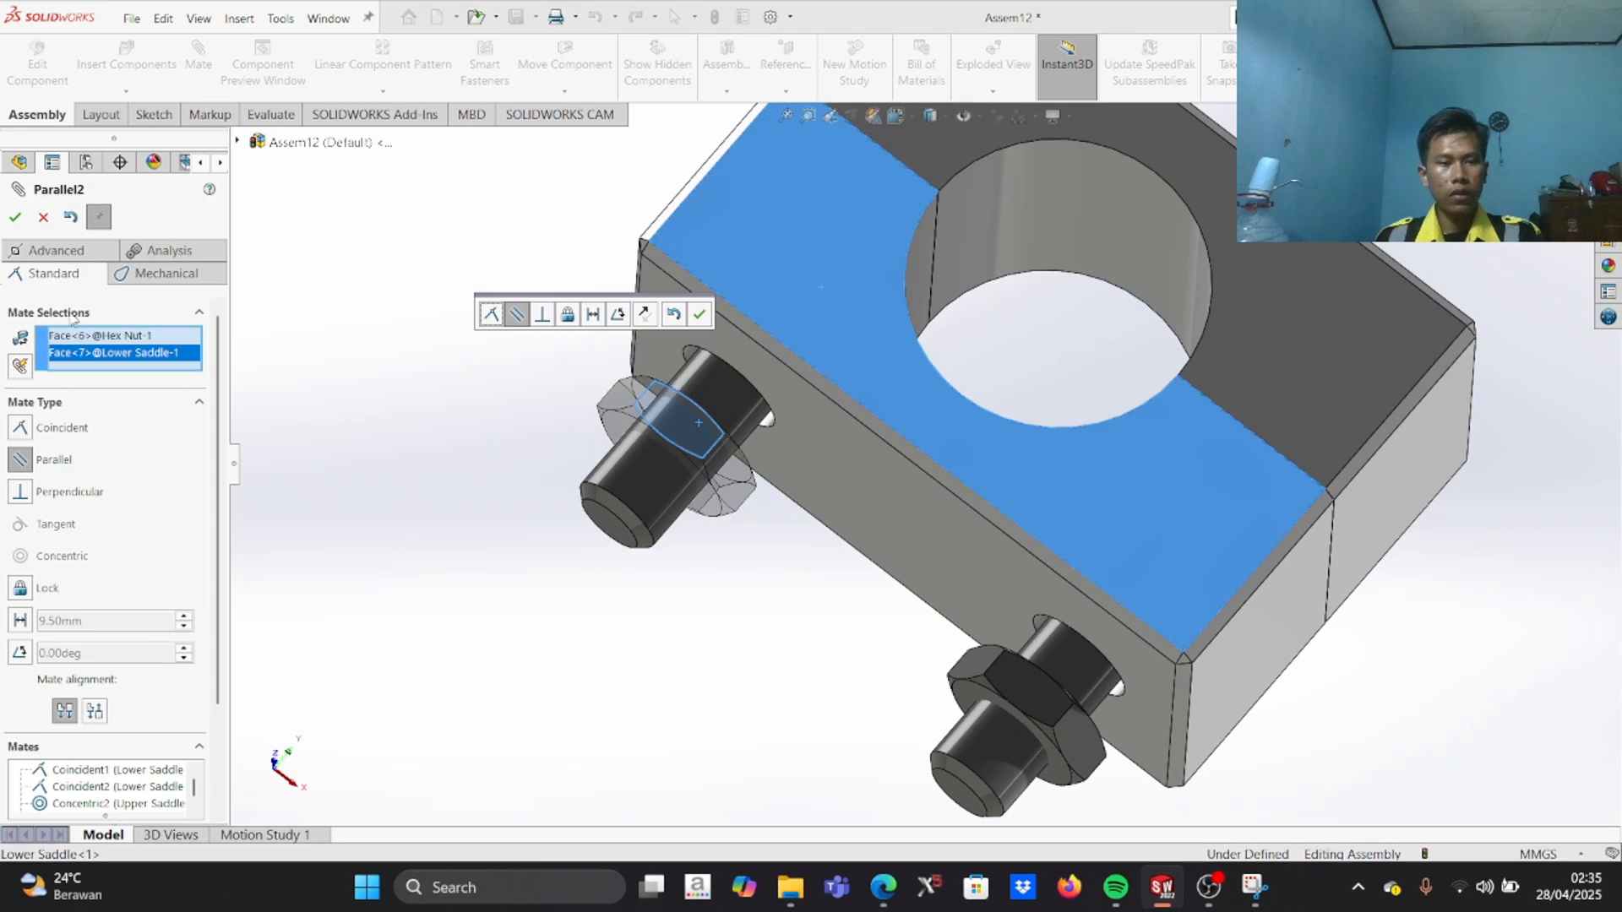
pyautogui.click(16, 218)
# Step: Add a parallel mate between a hex socket wall of the second Cap Screw and the Upper Saddle's bored side face
pyautogui.scroll(3, 824, 519)
pyautogui.moveTo(824, 519); pyautogui.dragTo(991, 535, button='middle')
pyautogui.scroll(-8, 948, 550)
pyautogui.scroll(-3, 914, 420)
pyautogui.click(882, 397)
pyautogui.click(1222, 498)
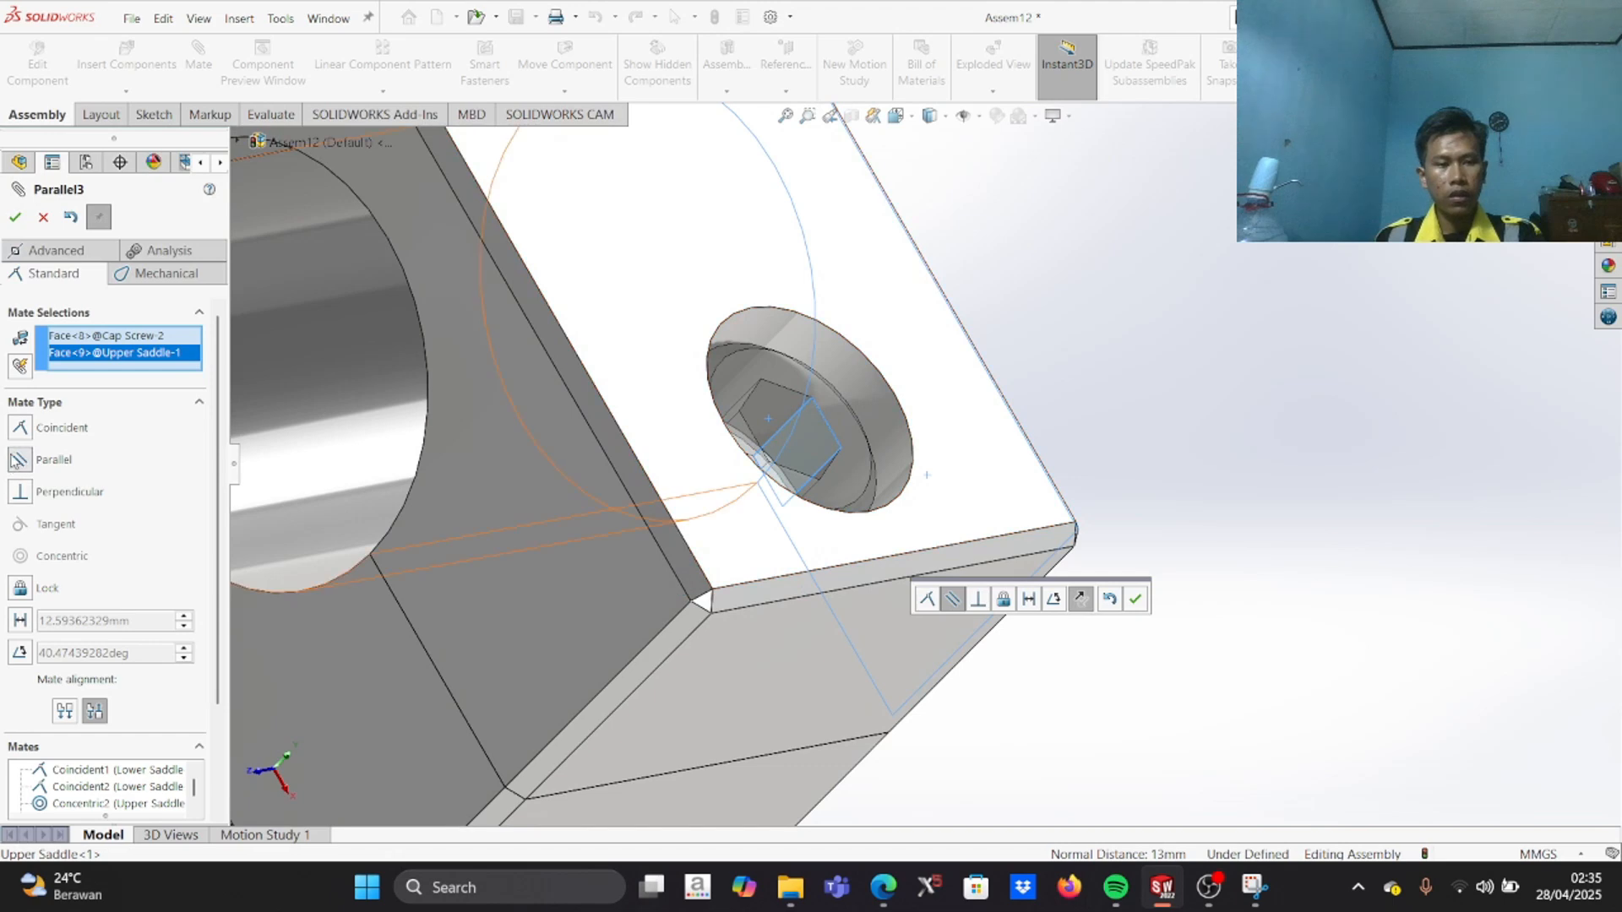
pyautogui.click(15, 217)
# Step: Add a parallel mate between the first Cap Screw's hex socket wall and the Upper Saddle's bored side face, and set the isometric view
pyautogui.scroll(5, 845, 397)
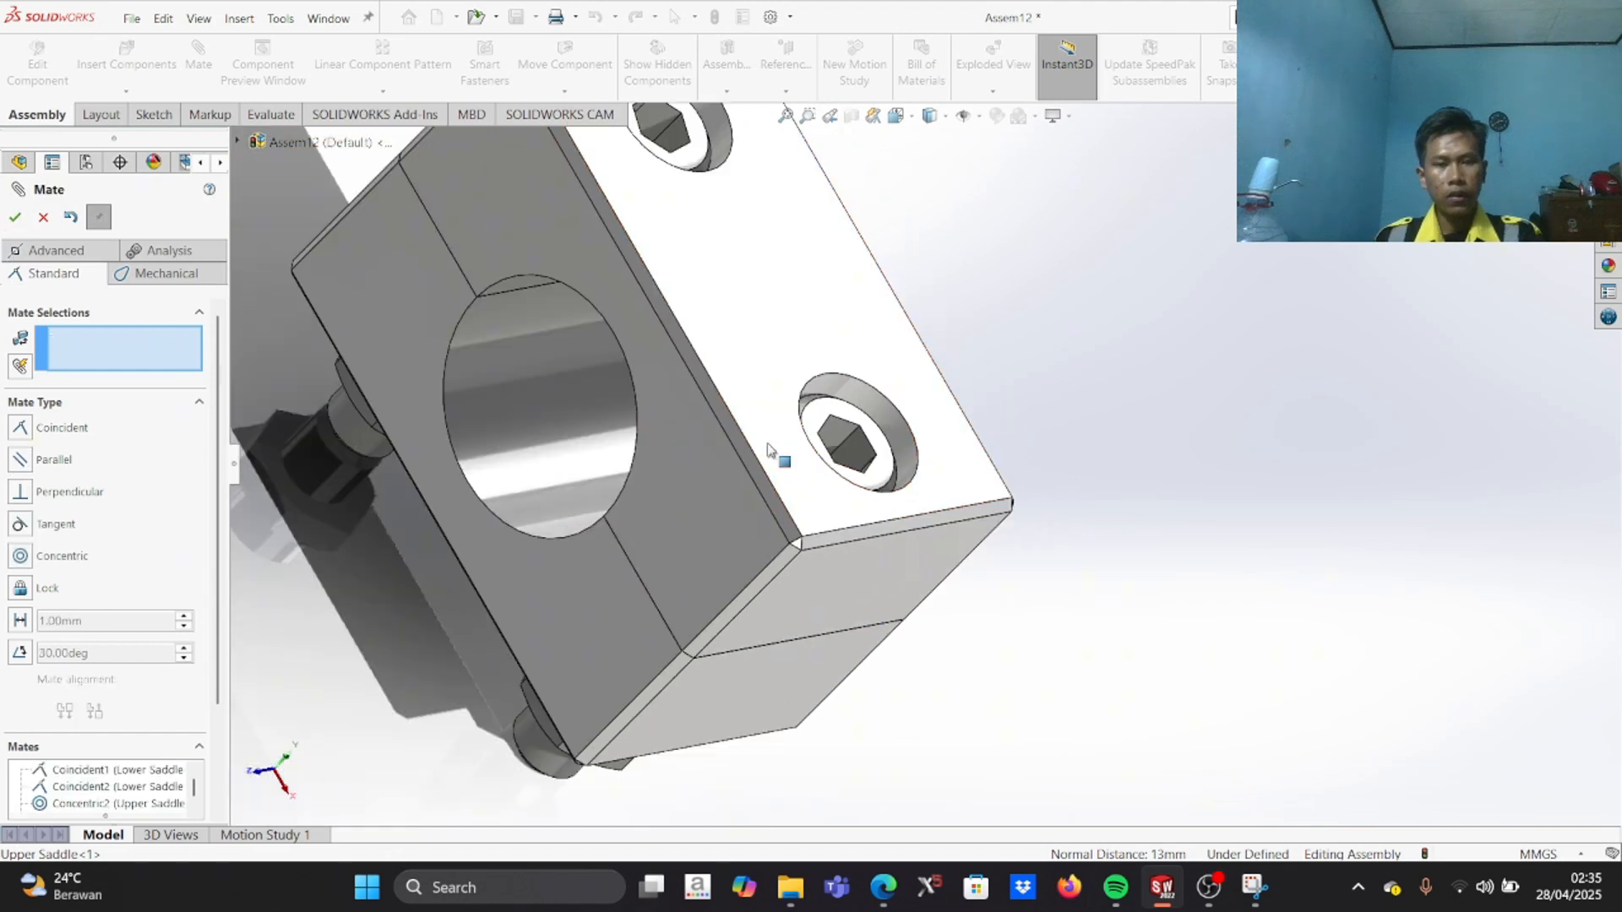
pyautogui.scroll(-3, 916, 336)
pyautogui.scroll(-6, 861, 341)
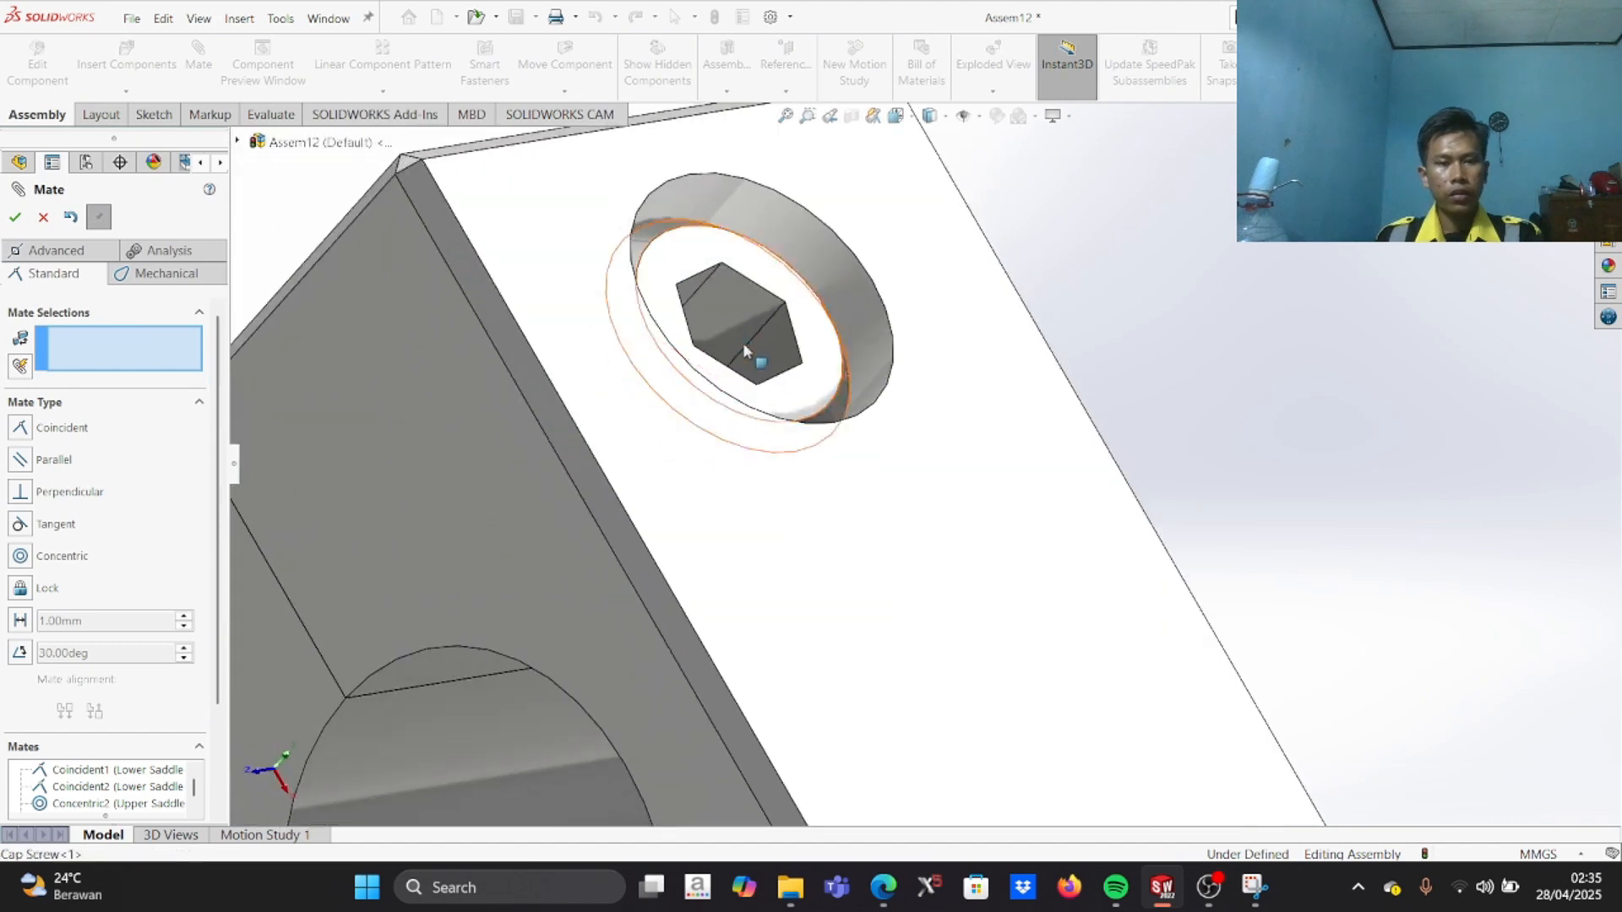
pyautogui.click(743, 346)
pyautogui.moveTo(778, 347); pyautogui.dragTo(904, 474, button='middle')
pyautogui.click(1180, 402)
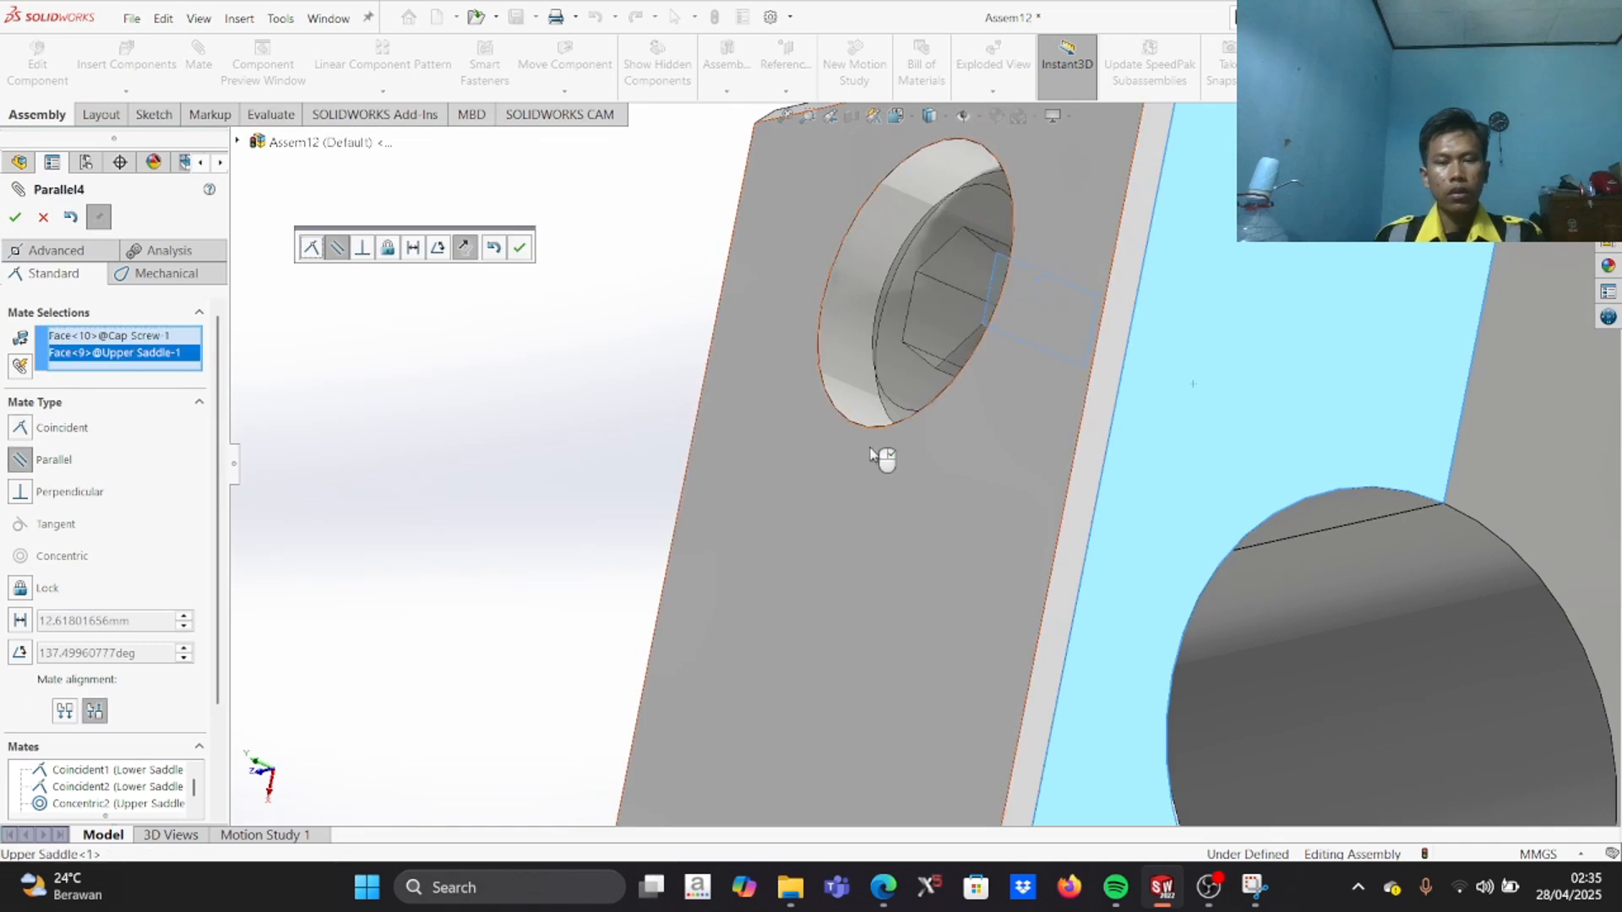
pyautogui.moveTo(727, 463); pyautogui.dragTo(858, 446, button='middle')
pyautogui.scroll(5, 858, 446)
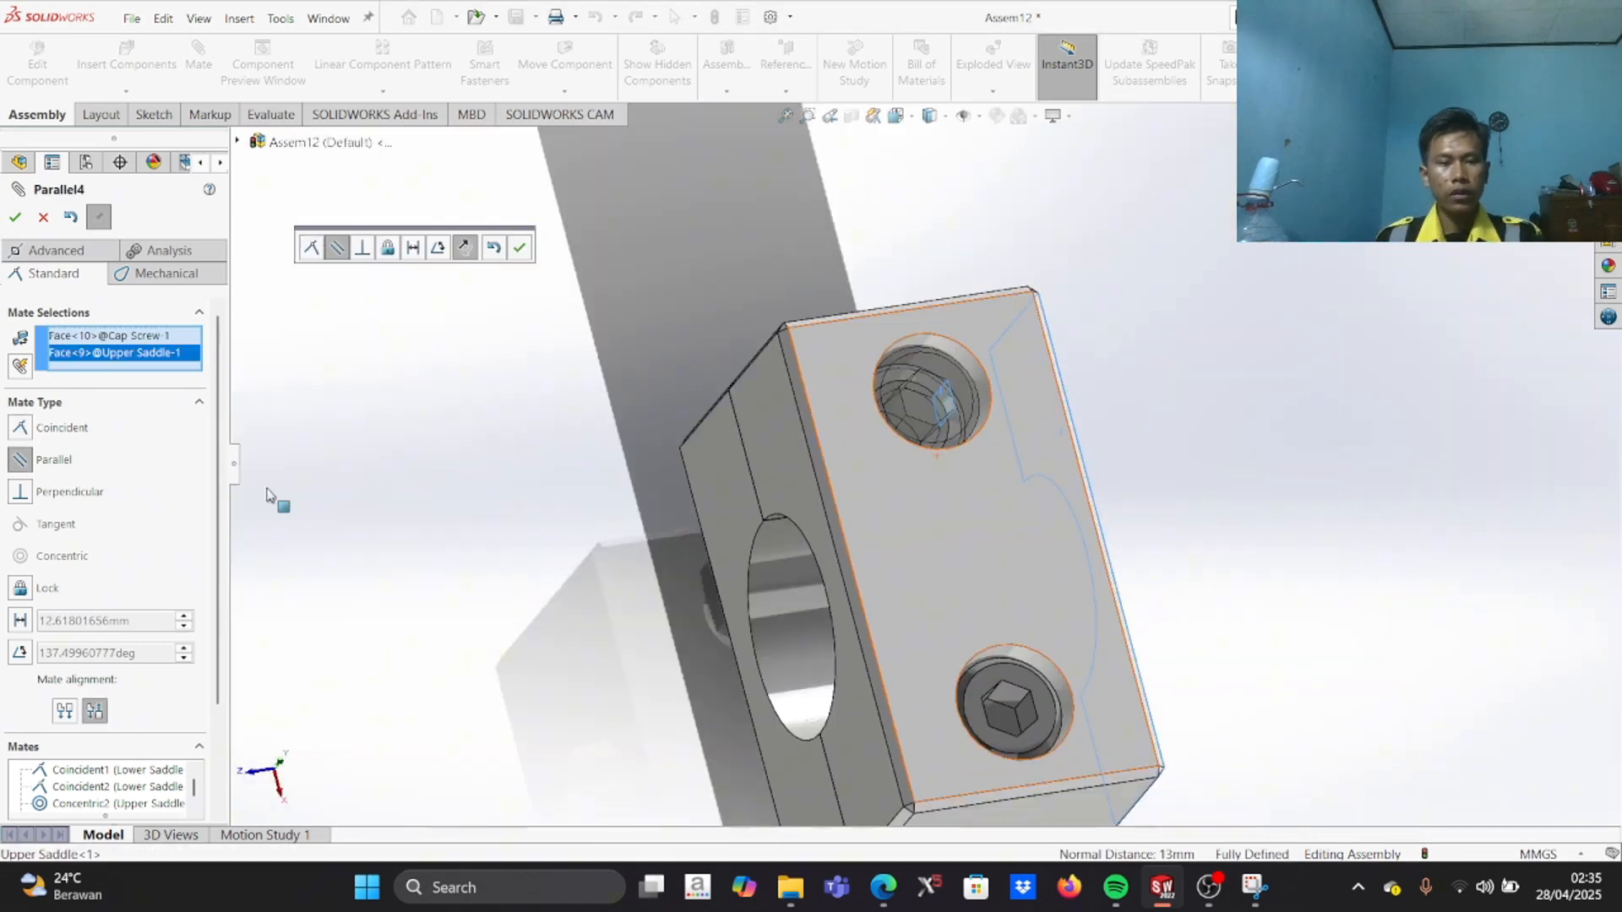
pyautogui.click(14, 218)
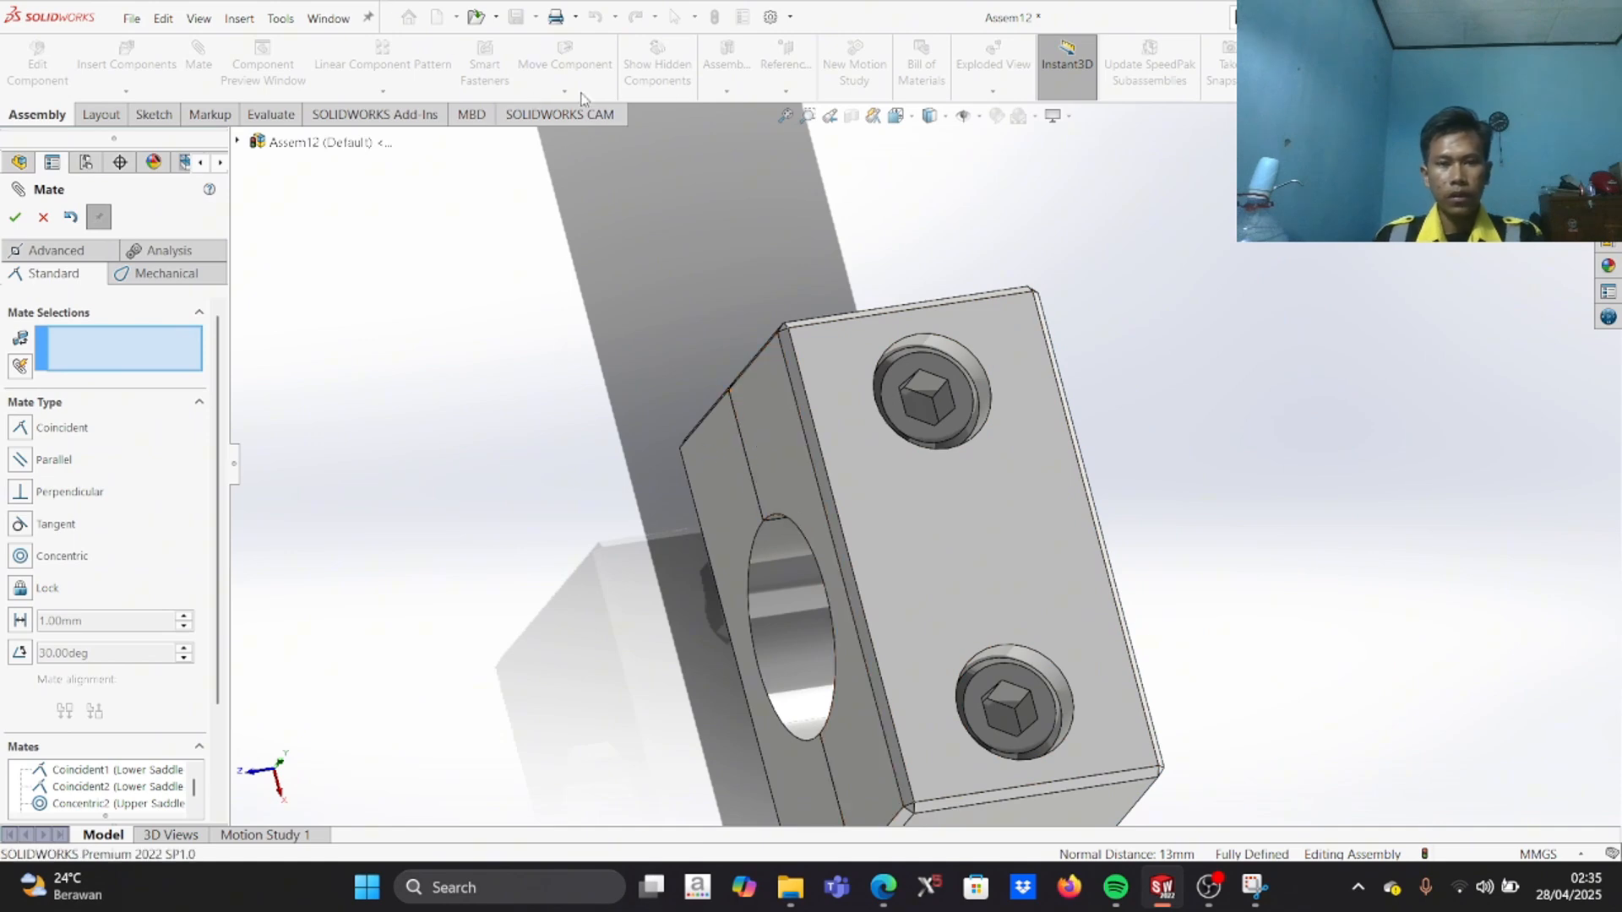
pyautogui.click(897, 115)
pyautogui.click(990, 165)
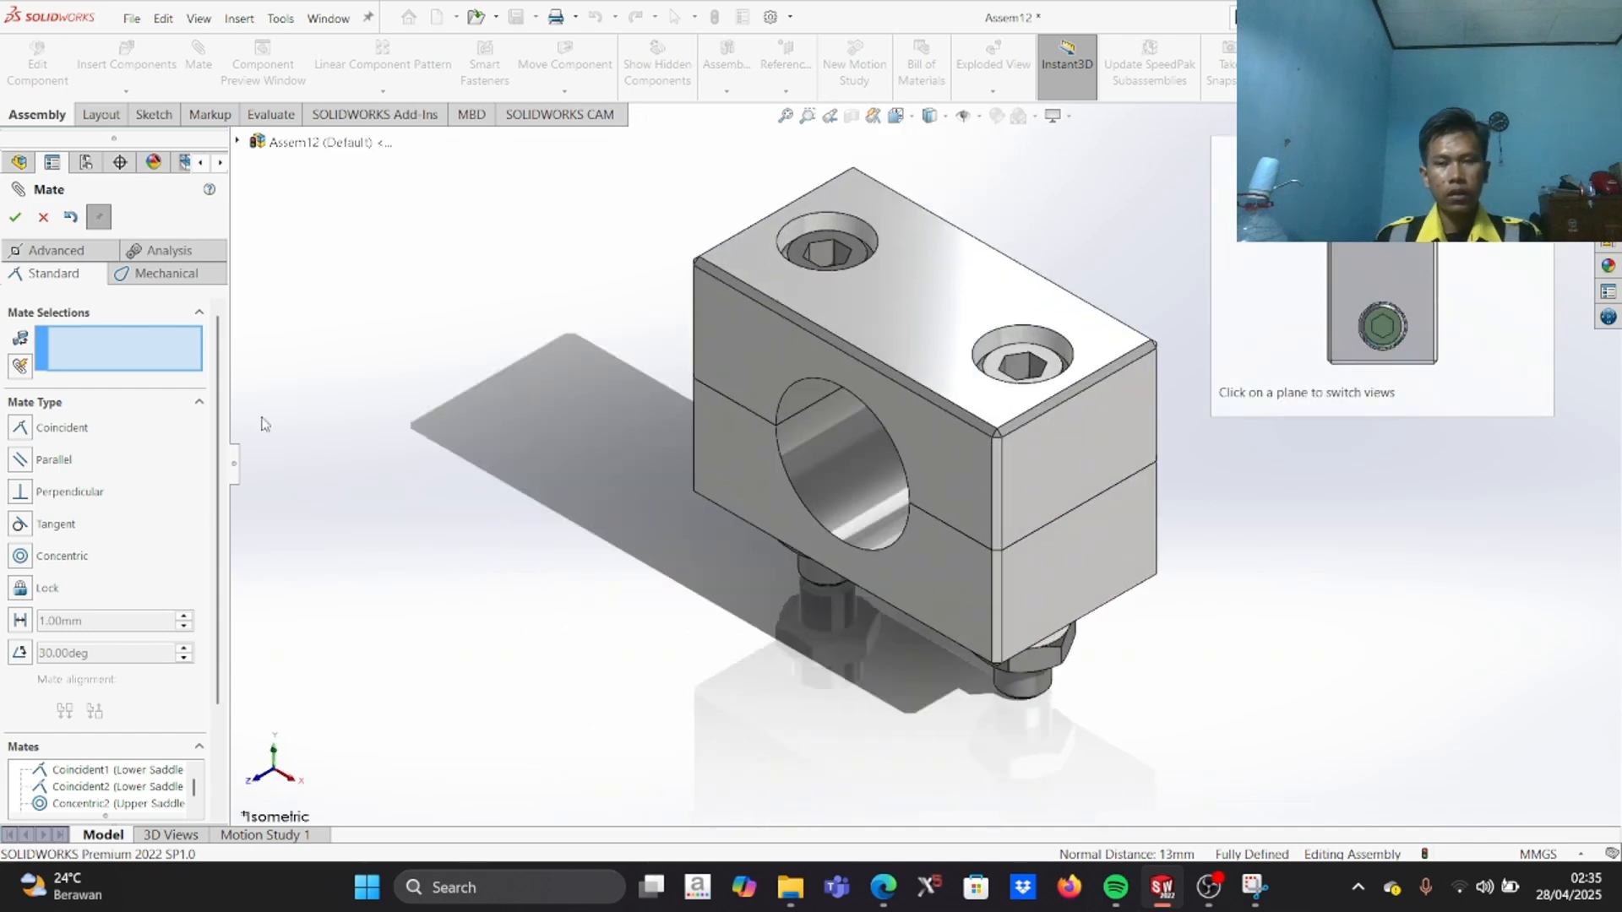